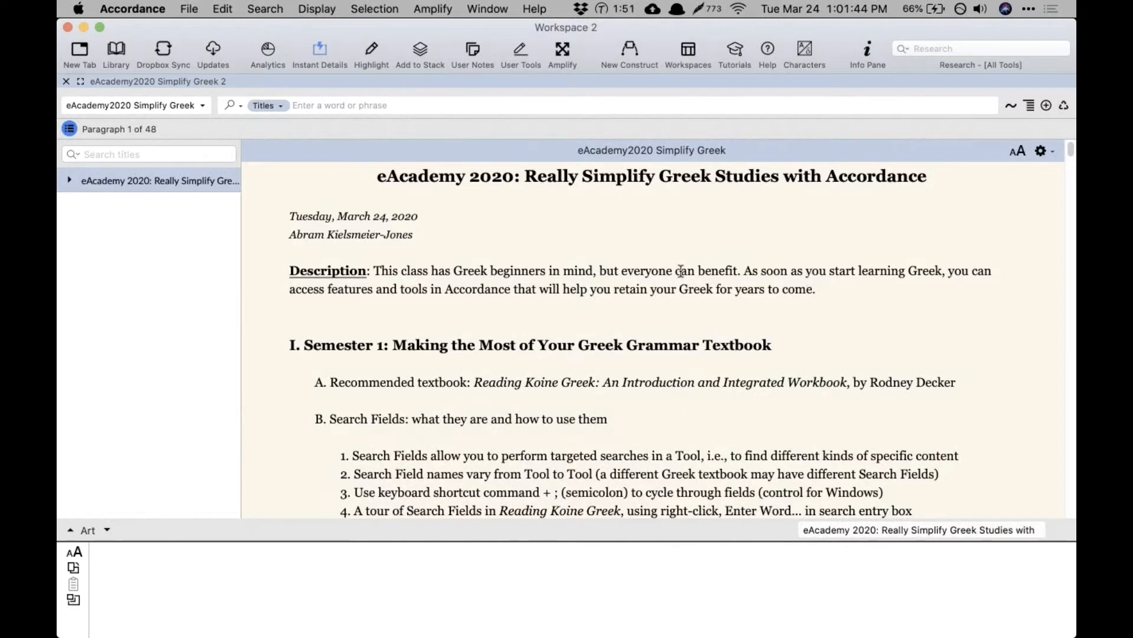
Step: Expand the eAcademy 2020 outline, look through its Semester 1, 2 and 3 sections, and return to the start of the notes
{"action": "left_click", "coordinate": [70, 180]}
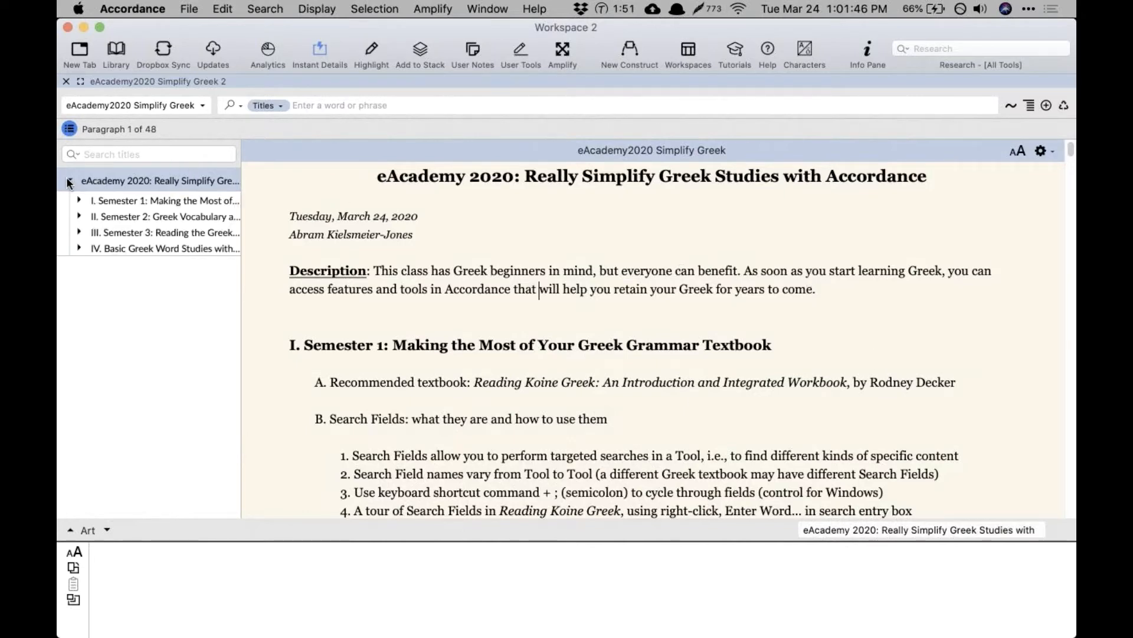
{"action": "left_click", "coordinate": [130, 200]}
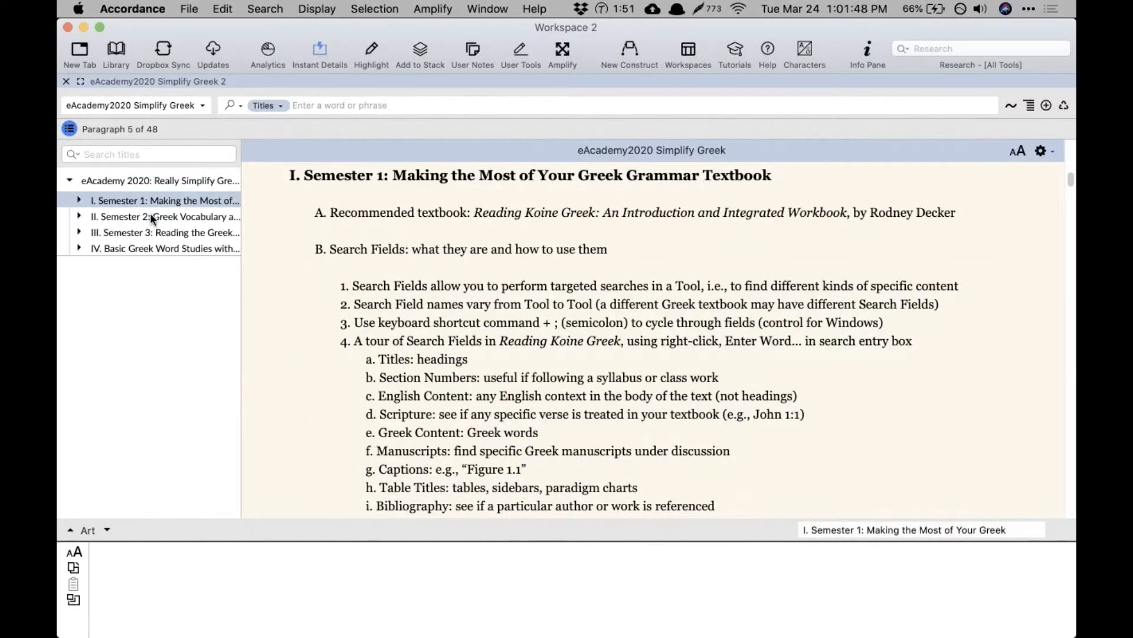
{"action": "left_click", "coordinate": [151, 216]}
{"action": "left_click", "coordinate": [159, 234]}
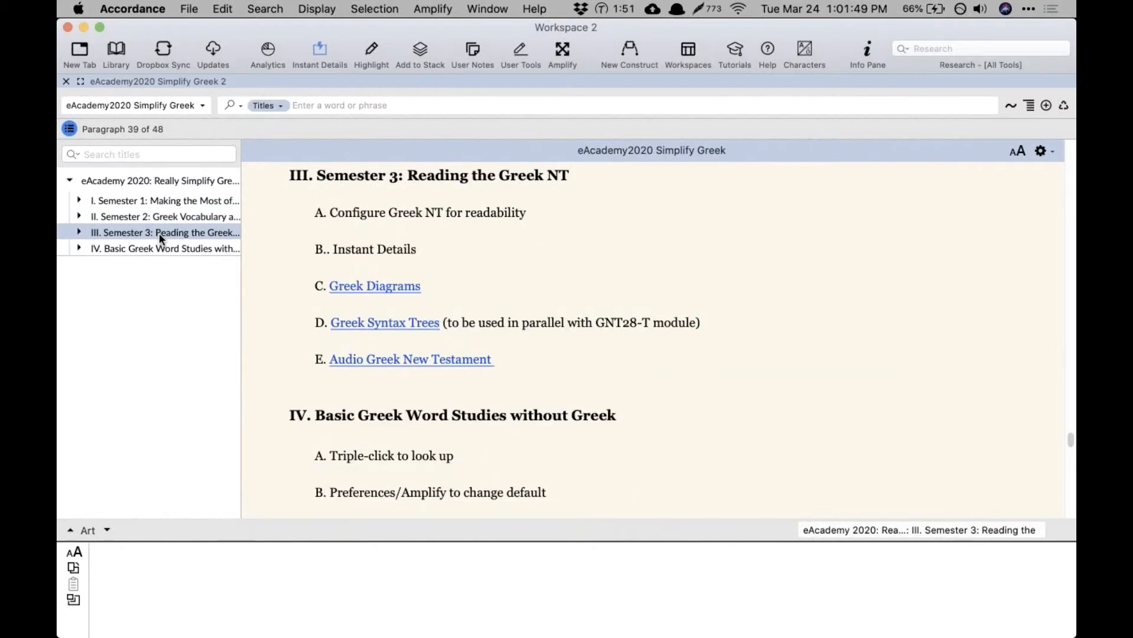
{"action": "left_click", "coordinate": [159, 201]}
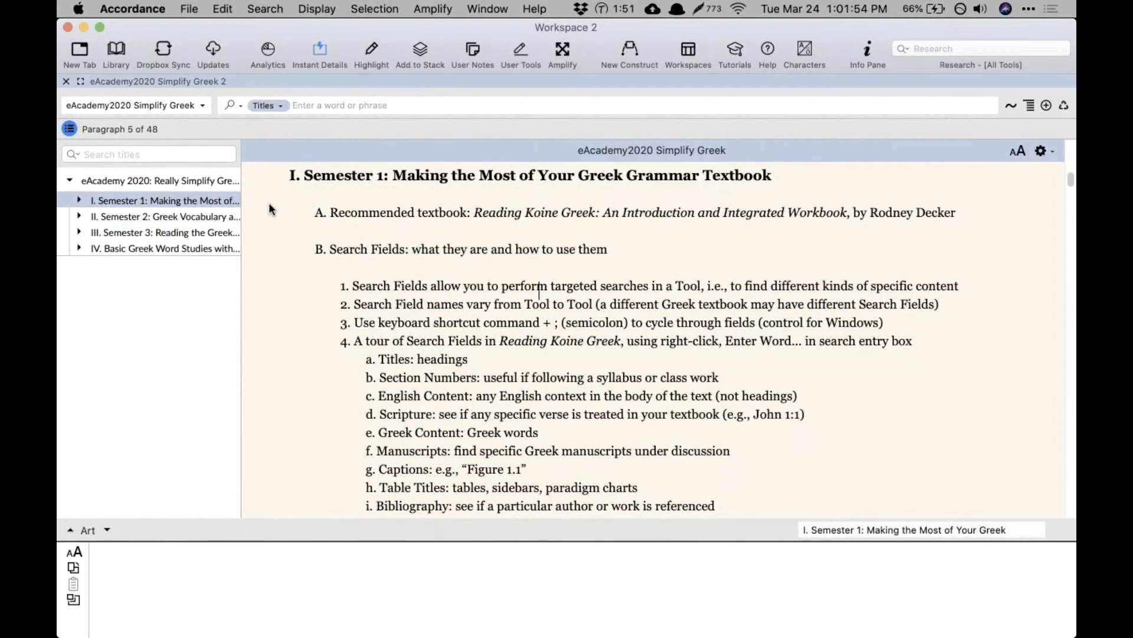
{"action": "scroll", "coordinate": [269, 210], "scroll_direction": "up", "scroll_amount": 5}
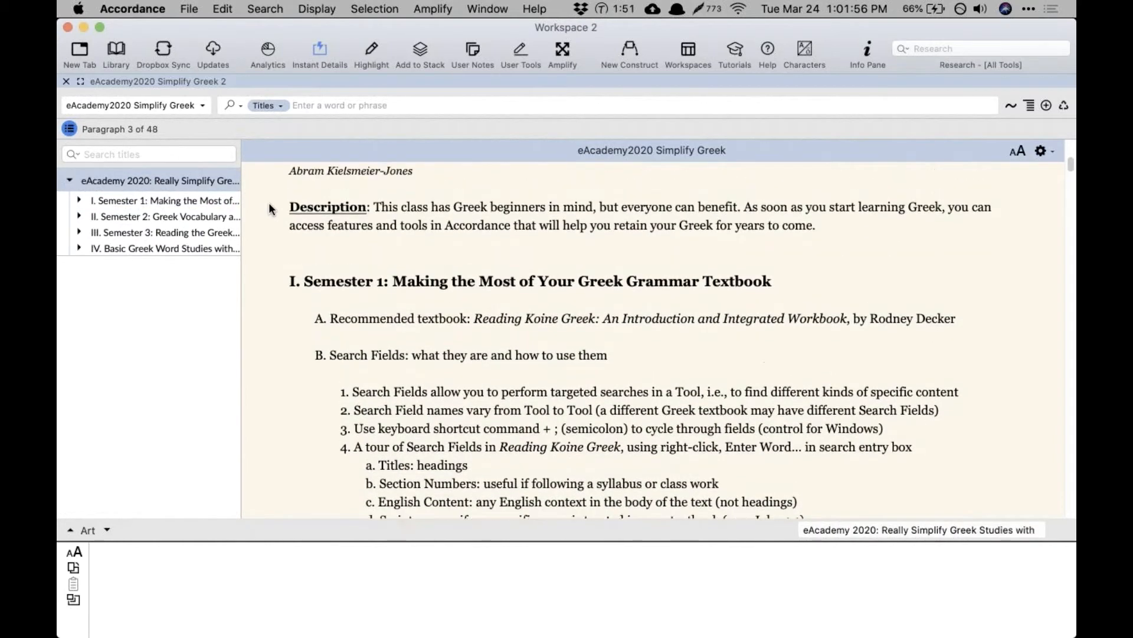
{"action": "scroll", "coordinate": [269, 208], "scroll_direction": "up", "scroll_amount": 3}
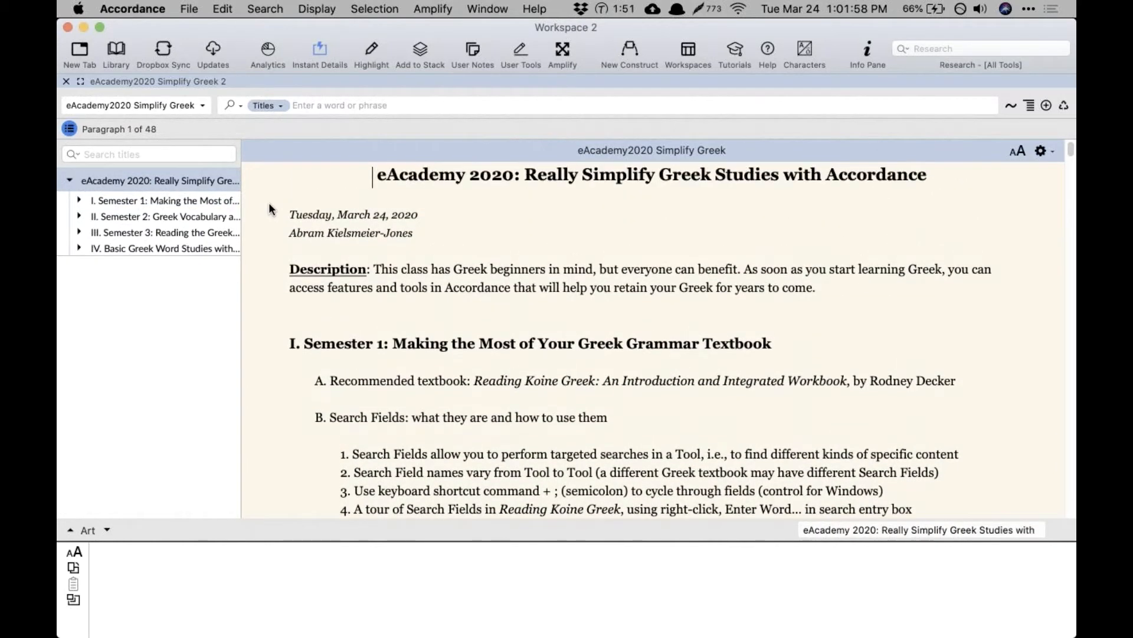
Step: Read the Semester 1 section, including the recommended textbook, the tour of Search Fields and the points on interacting with the textbook
{"action": "scroll", "coordinate": [269, 209], "scroll_direction": "down", "scroll_amount": 3}
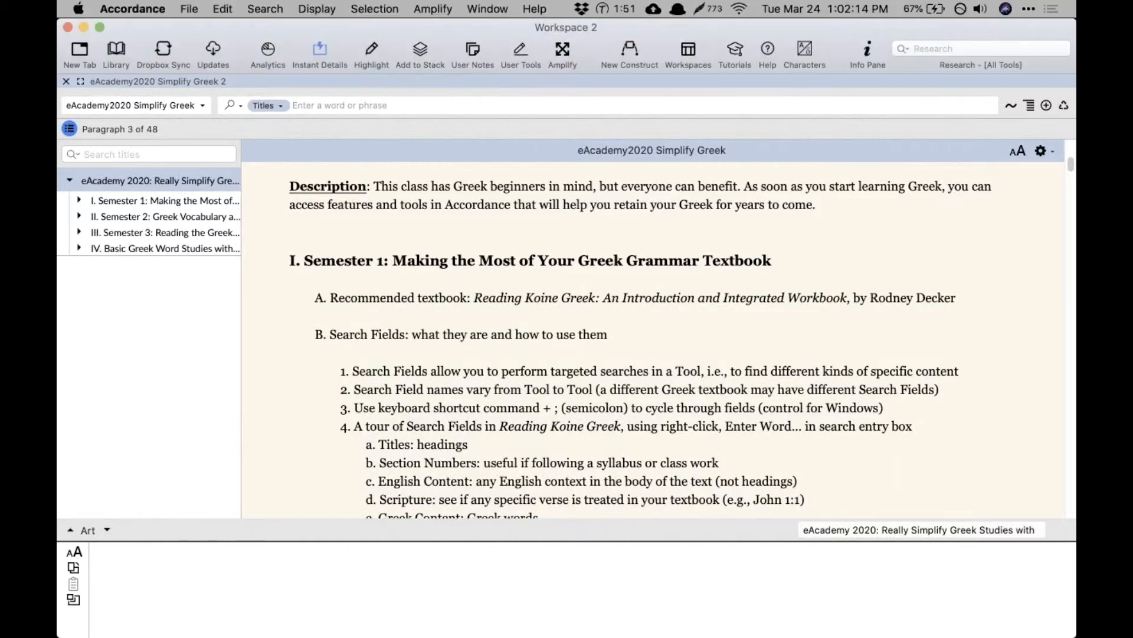
{"action": "scroll", "coordinate": [658, 336], "scroll_direction": "down", "scroll_amount": 3}
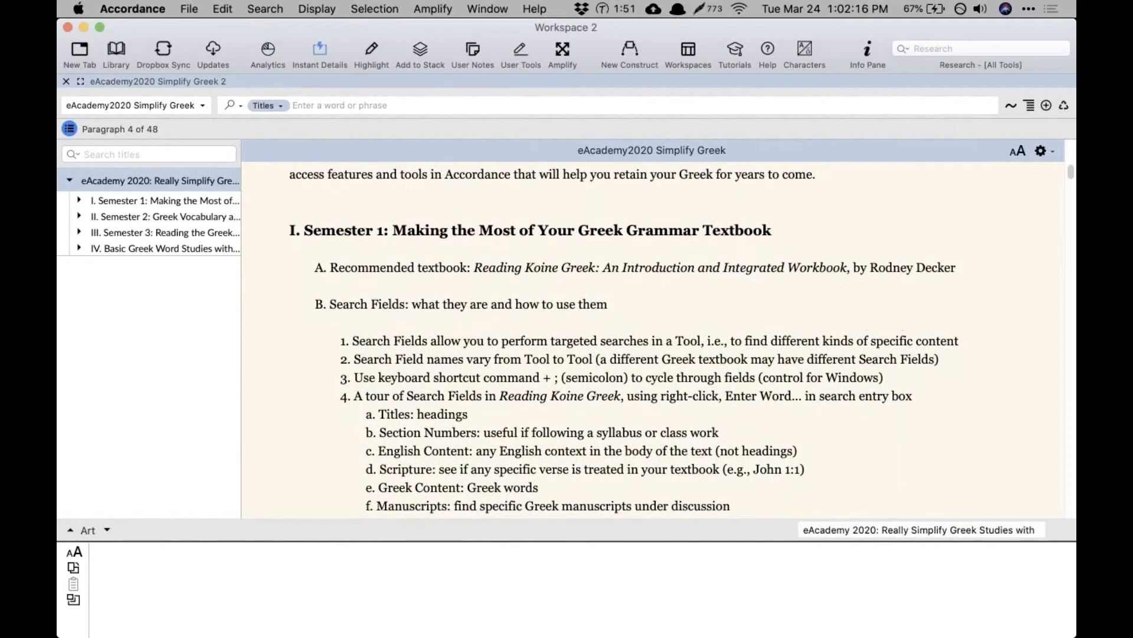
{"action": "scroll", "coordinate": [658, 336], "scroll_direction": "down", "scroll_amount": 5}
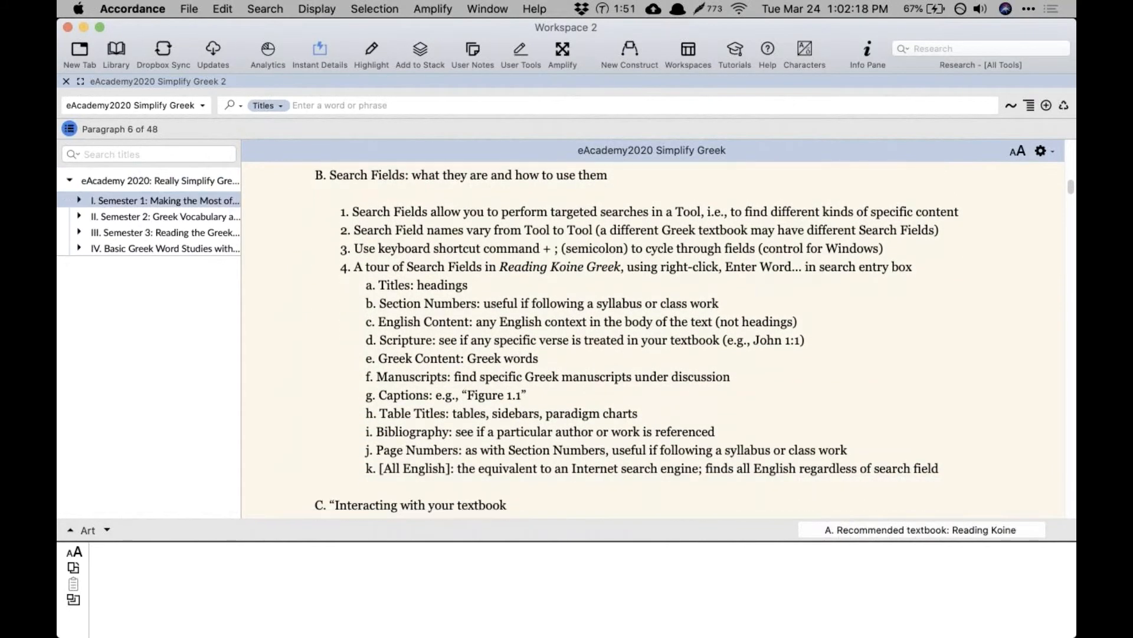
{"action": "scroll", "coordinate": [658, 336], "scroll_direction": "up", "scroll_amount": 3}
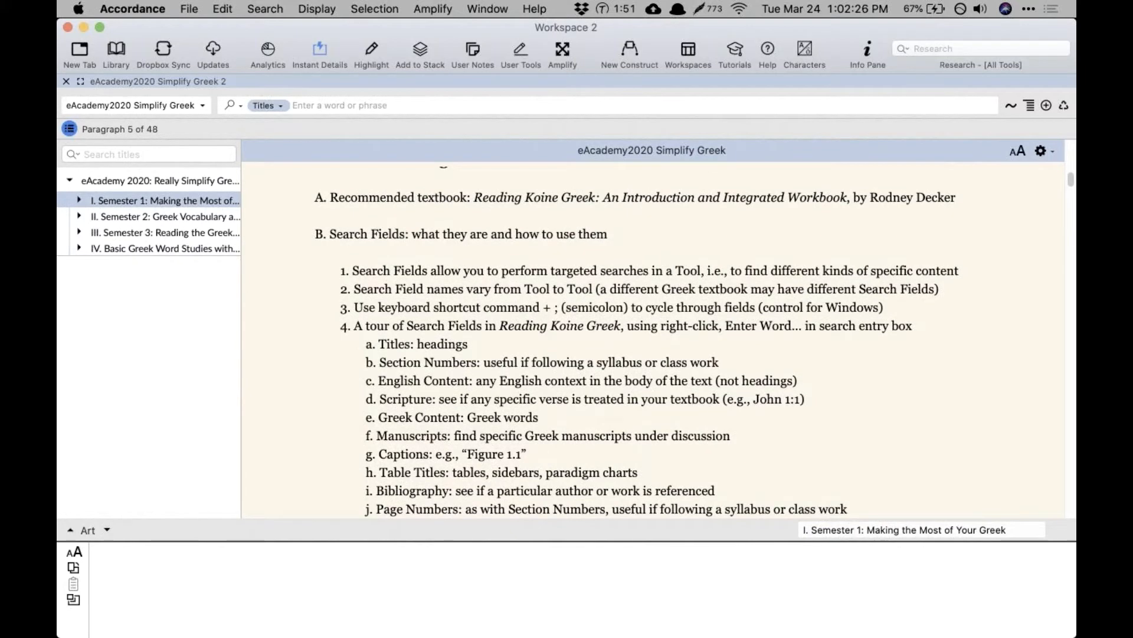
{"action": "scroll", "coordinate": [636, 344], "scroll_direction": "down", "scroll_amount": 1}
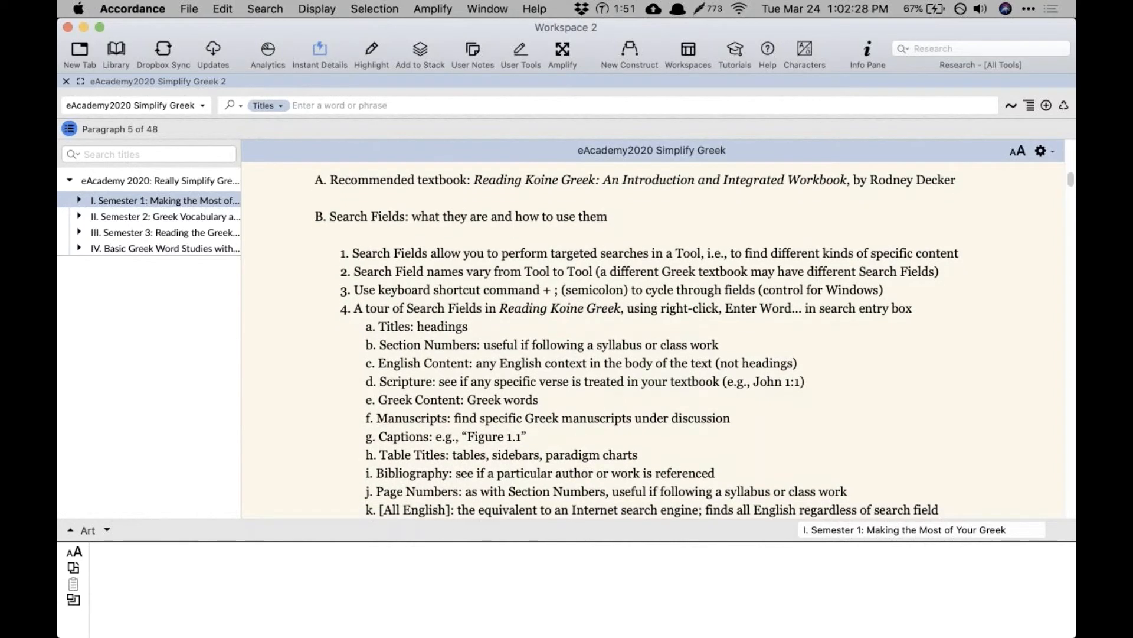
{"action": "scroll", "coordinate": [653, 342], "scroll_direction": "down", "scroll_amount": 3}
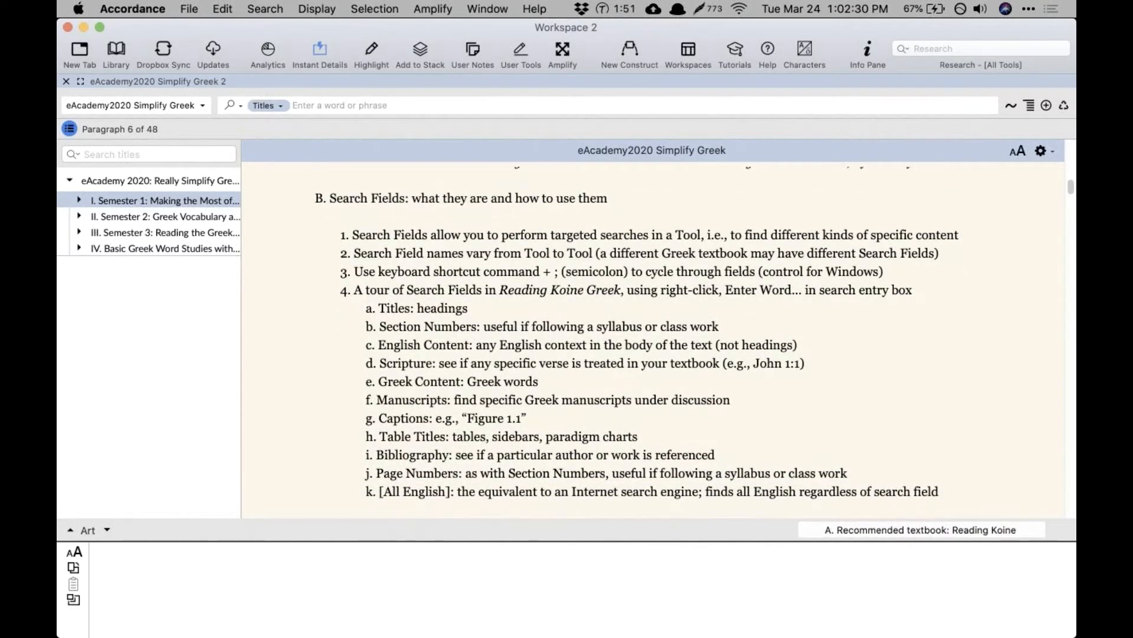
{"action": "scroll", "coordinate": [653, 343], "scroll_direction": "down", "scroll_amount": 5}
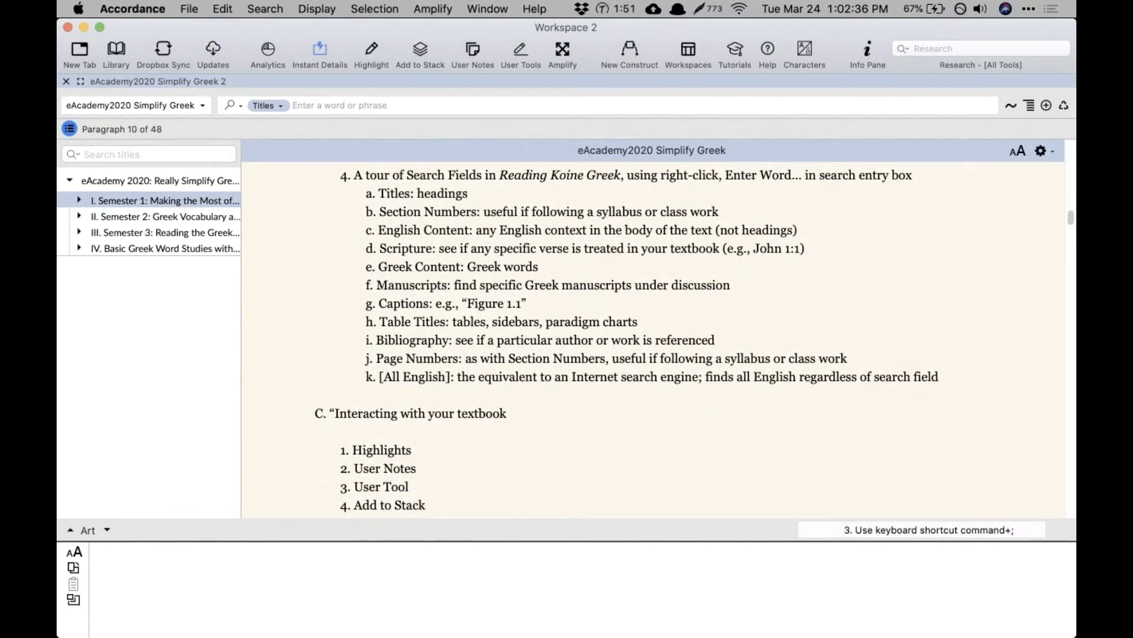
{"action": "scroll", "coordinate": [653, 339], "scroll_direction": "up", "scroll_amount": 9}
{"action": "scroll", "coordinate": [653, 339], "scroll_direction": "up", "scroll_amount": 3}
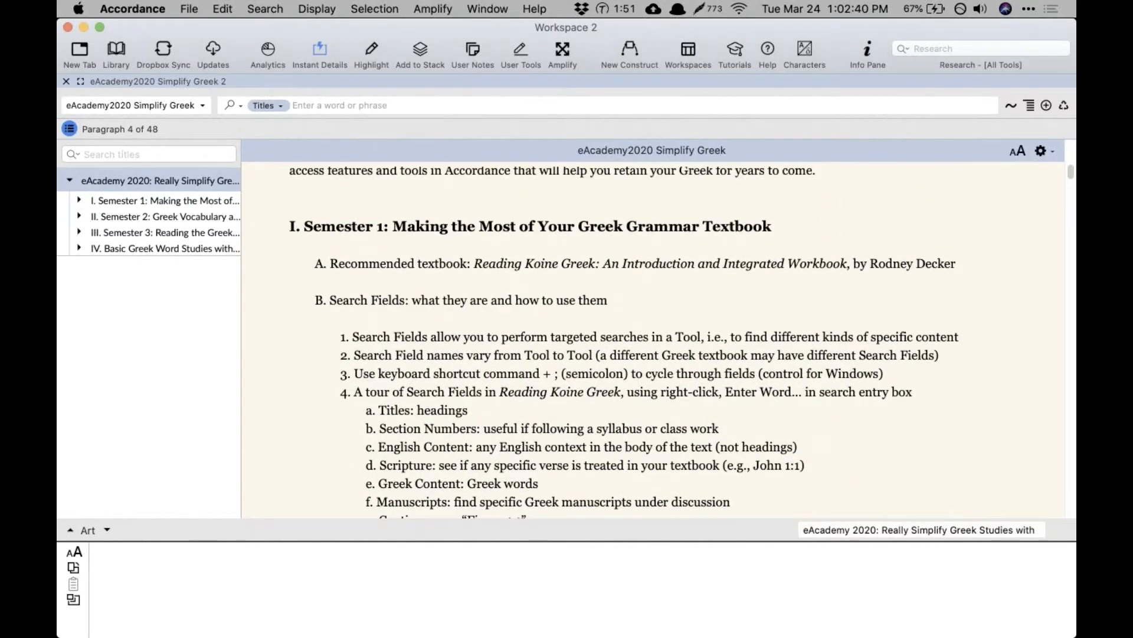
{"action": "scroll", "coordinate": [653, 339], "scroll_direction": "down", "scroll_amount": 12}
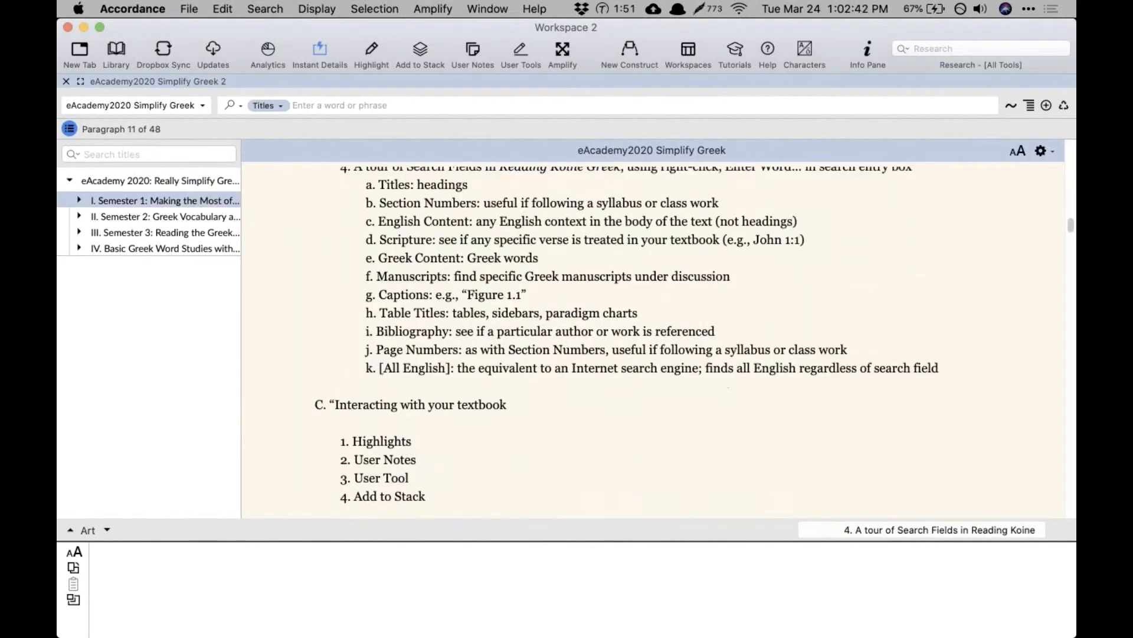
Step: Examine the Semester 2 section on the COUNT command, book-specific vocabulary and Enter Tag, continuing to the Semester 3 heading
{"action": "scroll", "coordinate": [653, 339], "scroll_direction": "down", "scroll_amount": 20}
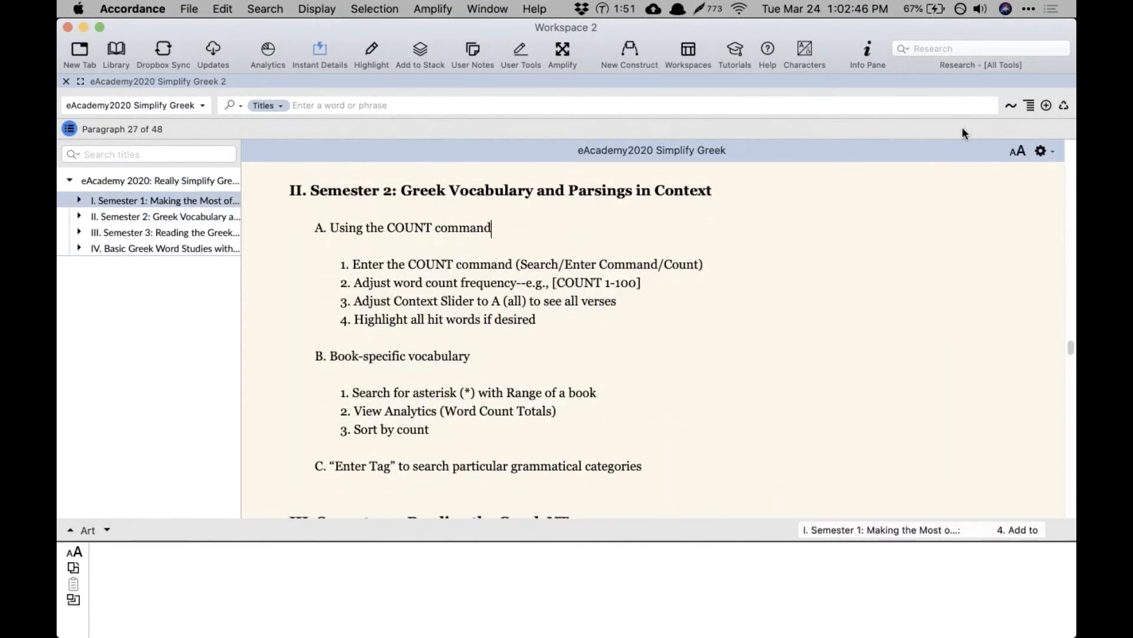
{"action": "left_click", "coordinate": [1060, 54]}
{"action": "left_click", "coordinate": [722, 229]}
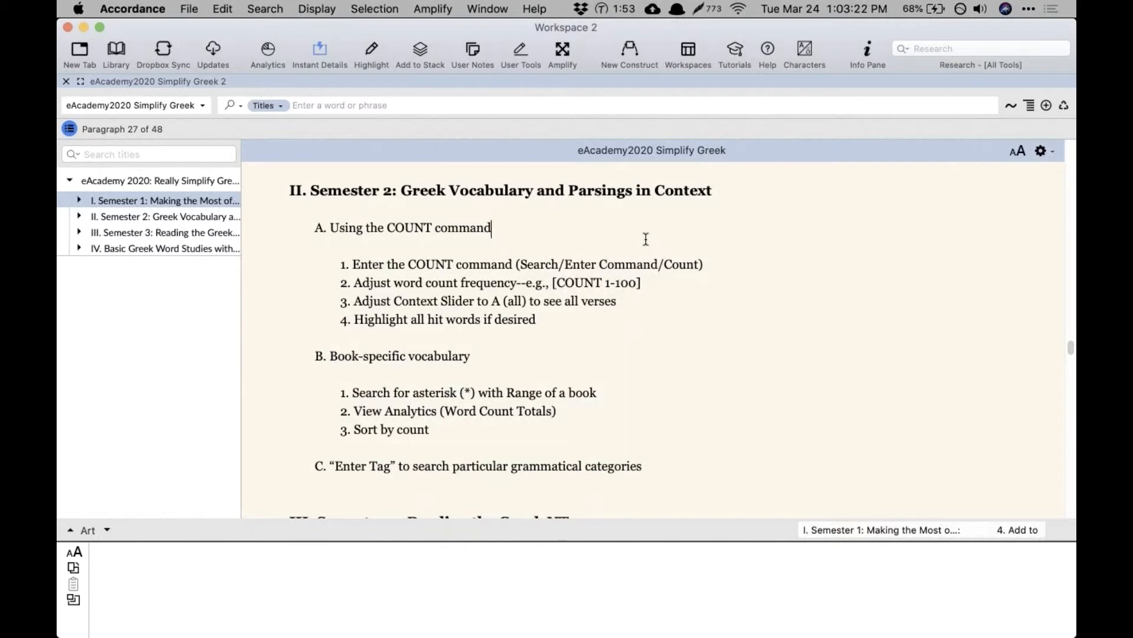
{"action": "scroll", "coordinate": [645, 239], "scroll_direction": "down", "scroll_amount": 3}
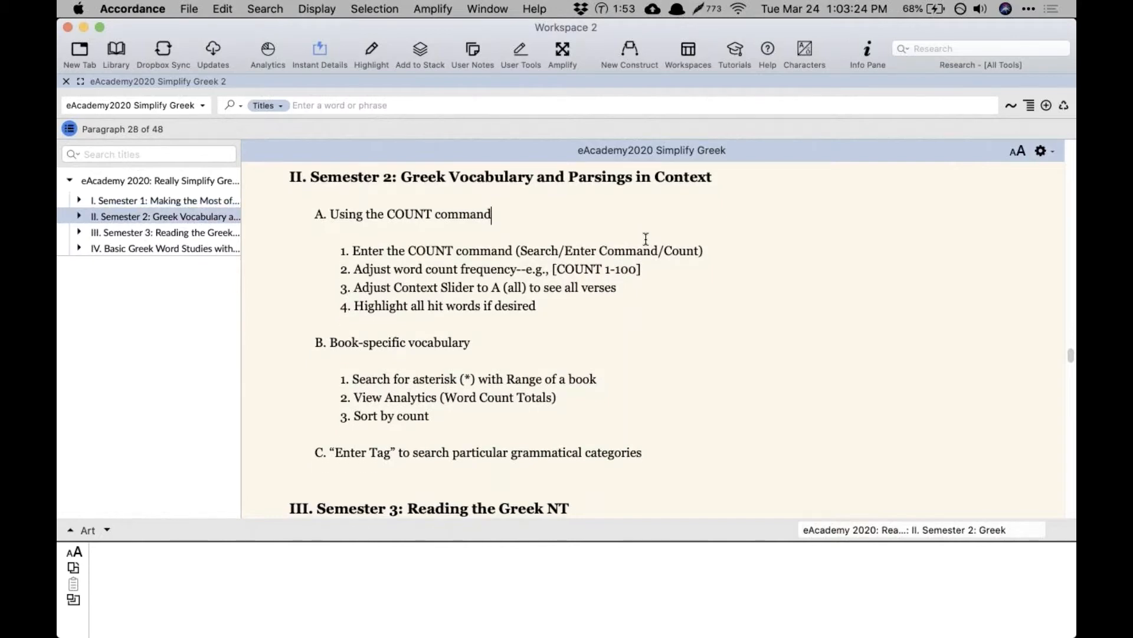
{"action": "scroll", "coordinate": [645, 239], "scroll_direction": "down", "scroll_amount": 1}
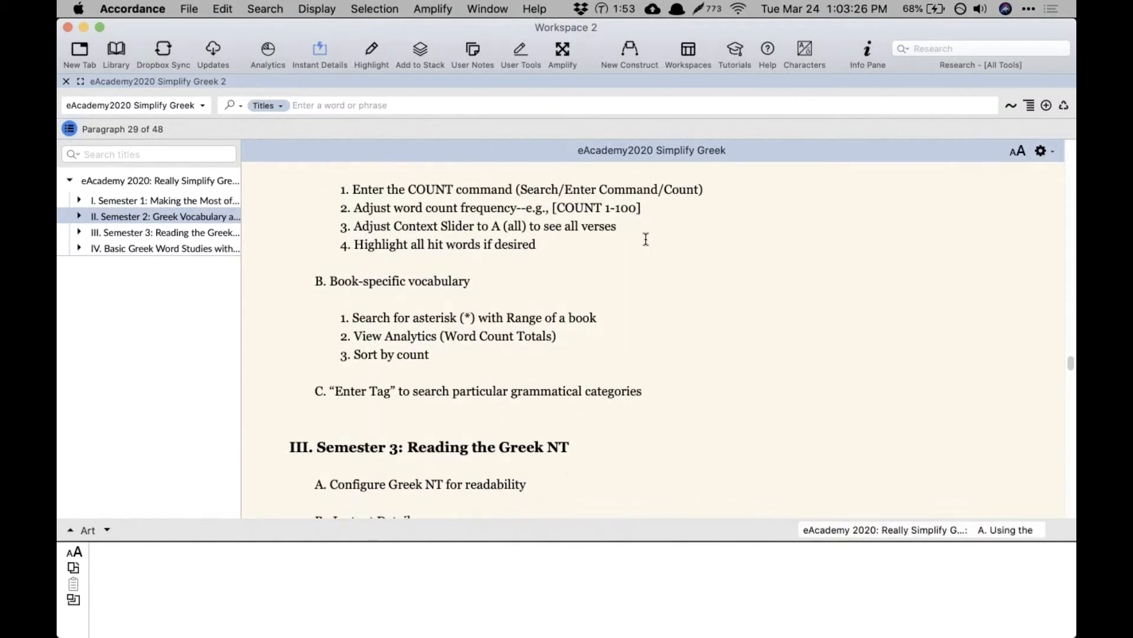
{"action": "scroll", "coordinate": [646, 239], "scroll_direction": "down", "scroll_amount": 10}
{"action": "left_click", "coordinate": [636, 218]}
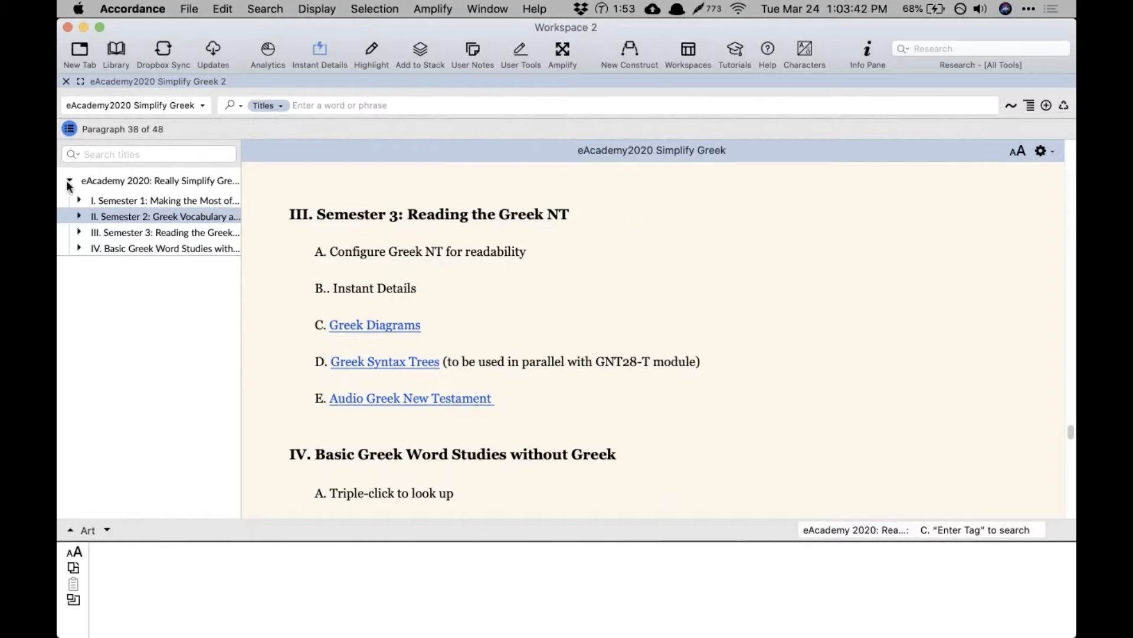
Step: Visit the Semester 1, Semester 2 and Semester 3 sections in turn and read on through Basic Greek Word Studies without Greek
{"action": "left_click", "coordinate": [153, 202]}
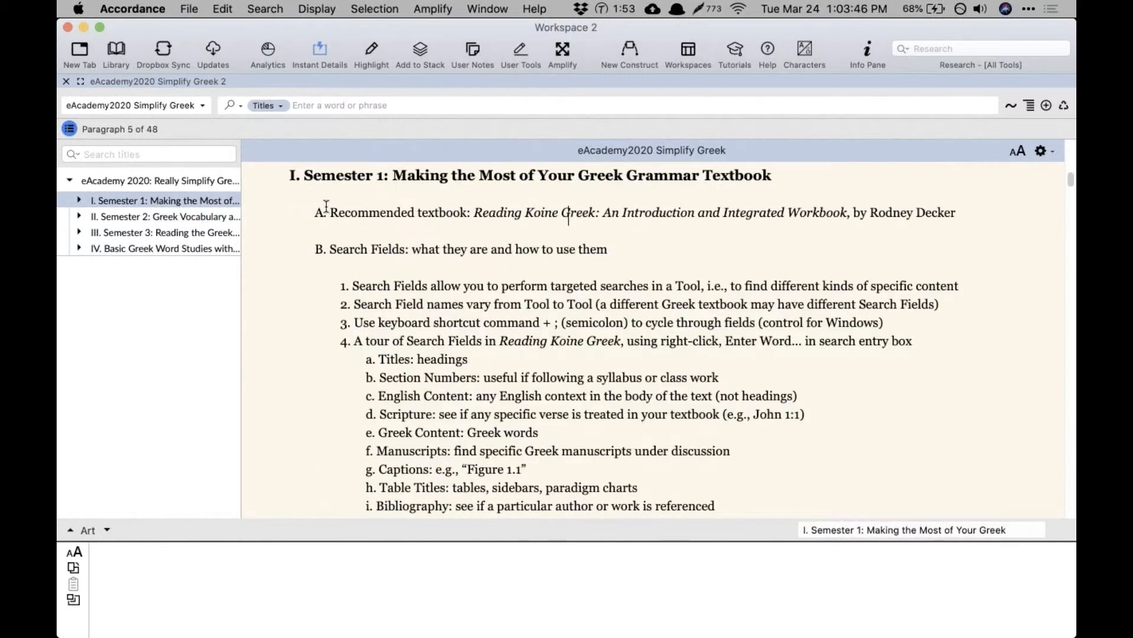
{"action": "left_click", "coordinate": [199, 217]}
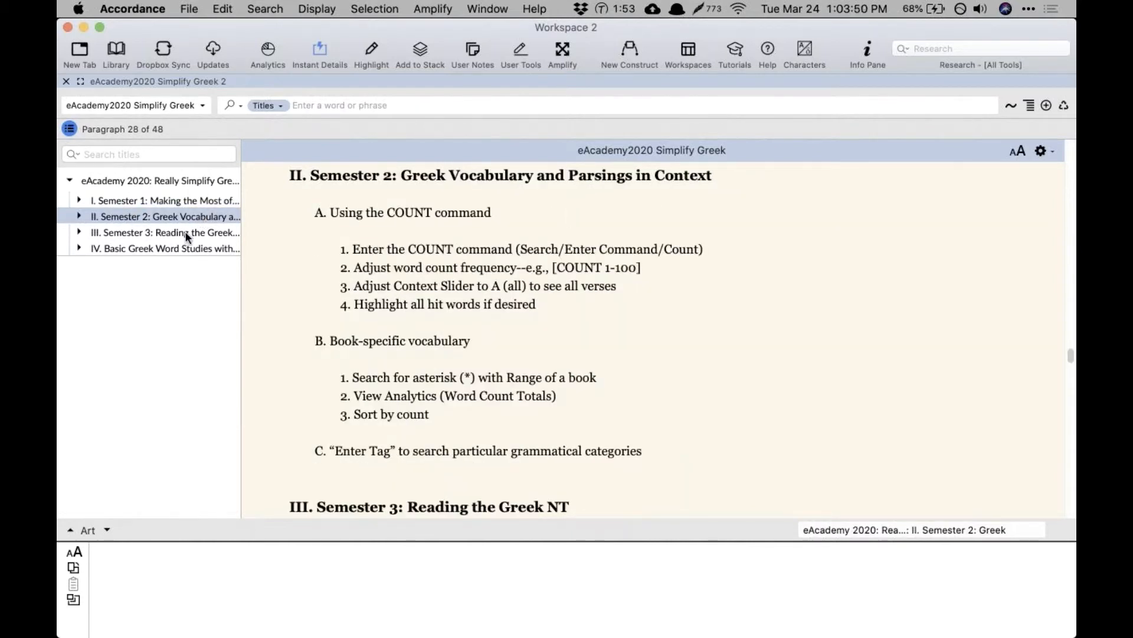
{"action": "left_click", "coordinate": [186, 232]}
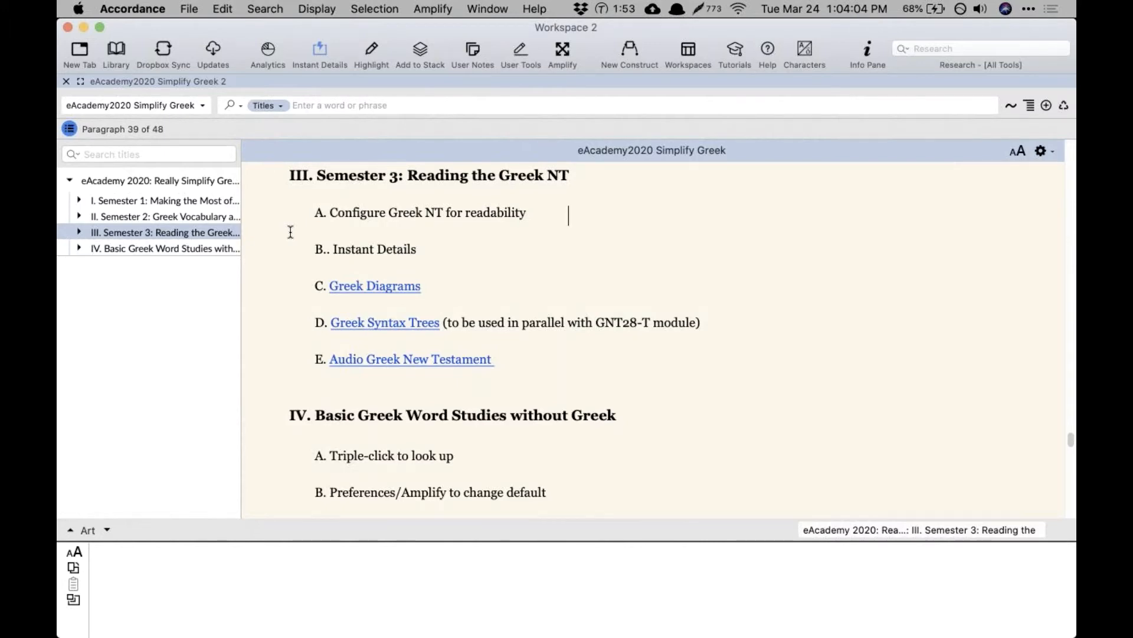
{"action": "scroll", "coordinate": [290, 232], "scroll_direction": "down", "scroll_amount": 5}
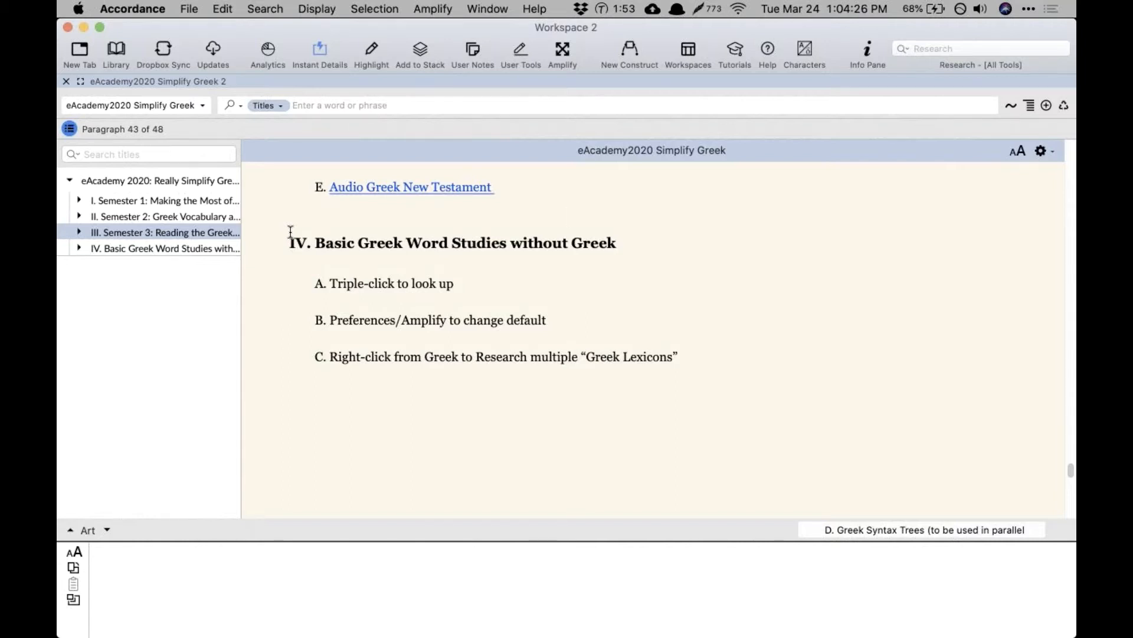
{"action": "scroll", "coordinate": [291, 231], "scroll_direction": "up", "scroll_amount": 2}
{"action": "scroll", "coordinate": [291, 231], "scroll_direction": "up", "scroll_amount": 1}
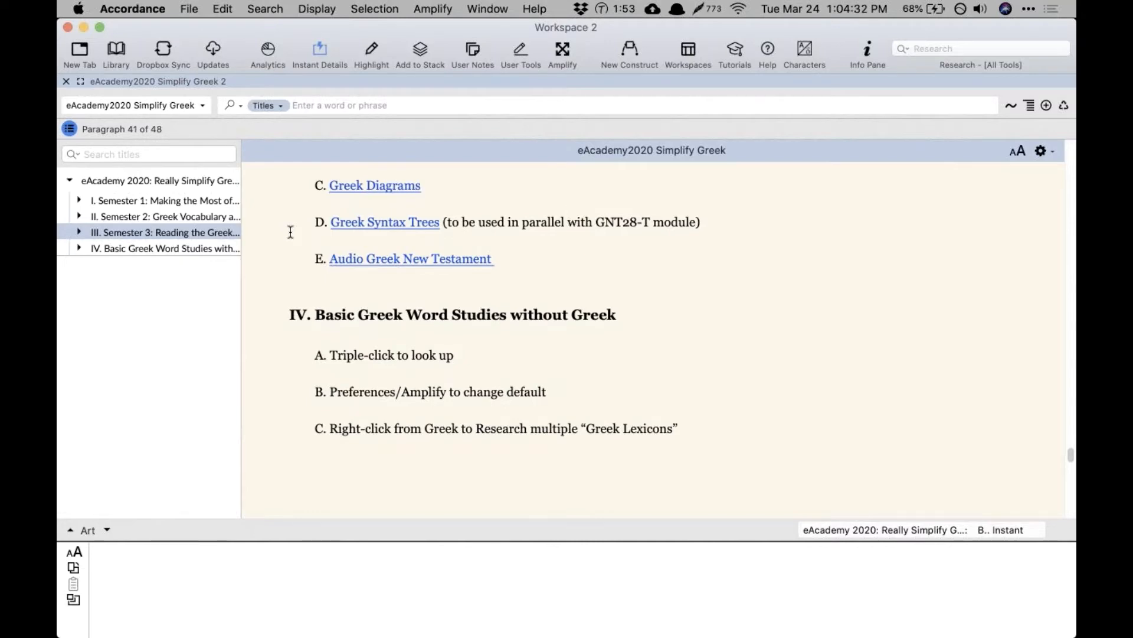
Step: Return to the Semester 1 heading near the beginning of the class notes
{"action": "scroll", "coordinate": [291, 232], "scroll_direction": "up", "scroll_amount": 20}
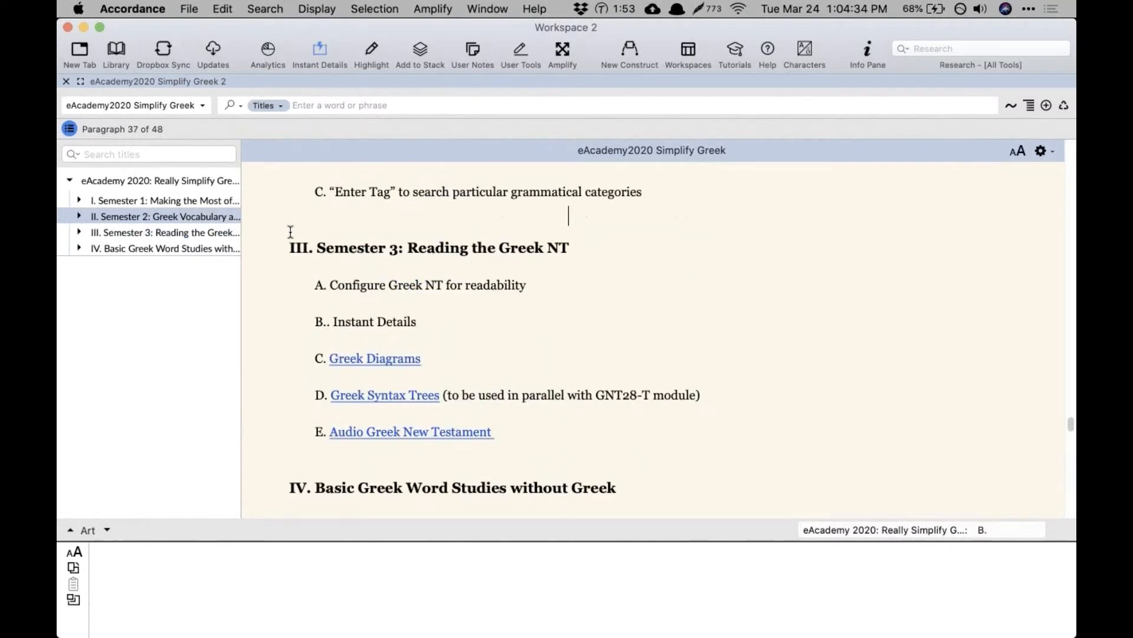
{"action": "scroll", "coordinate": [290, 232], "scroll_direction": "up", "scroll_amount": 10}
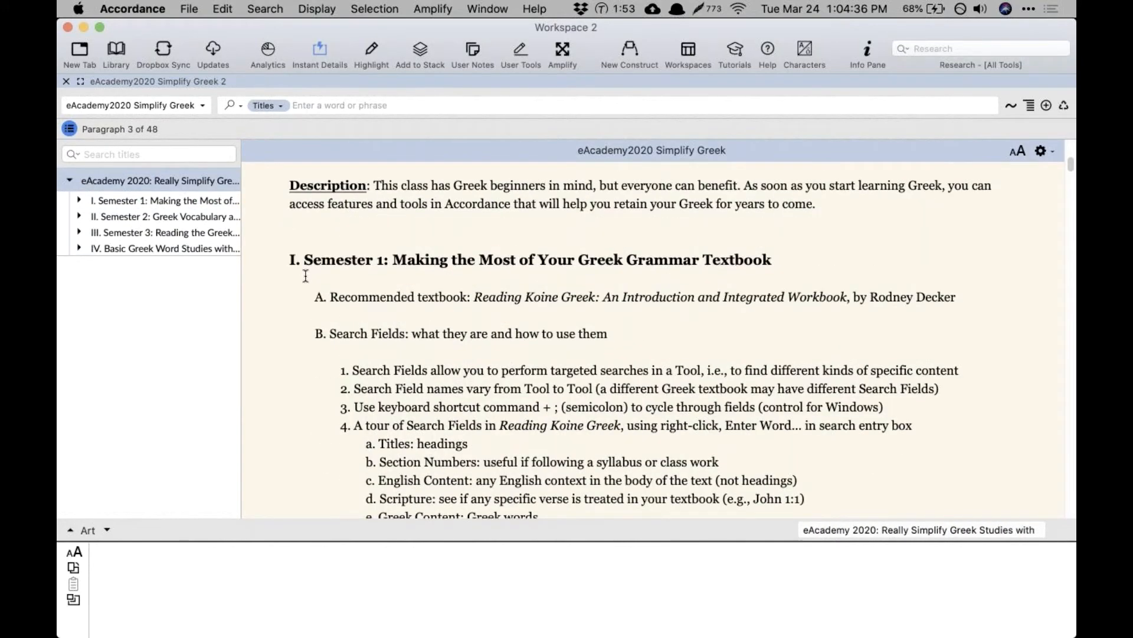
{"action": "scroll", "coordinate": [306, 276], "scroll_direction": "down", "scroll_amount": 6}
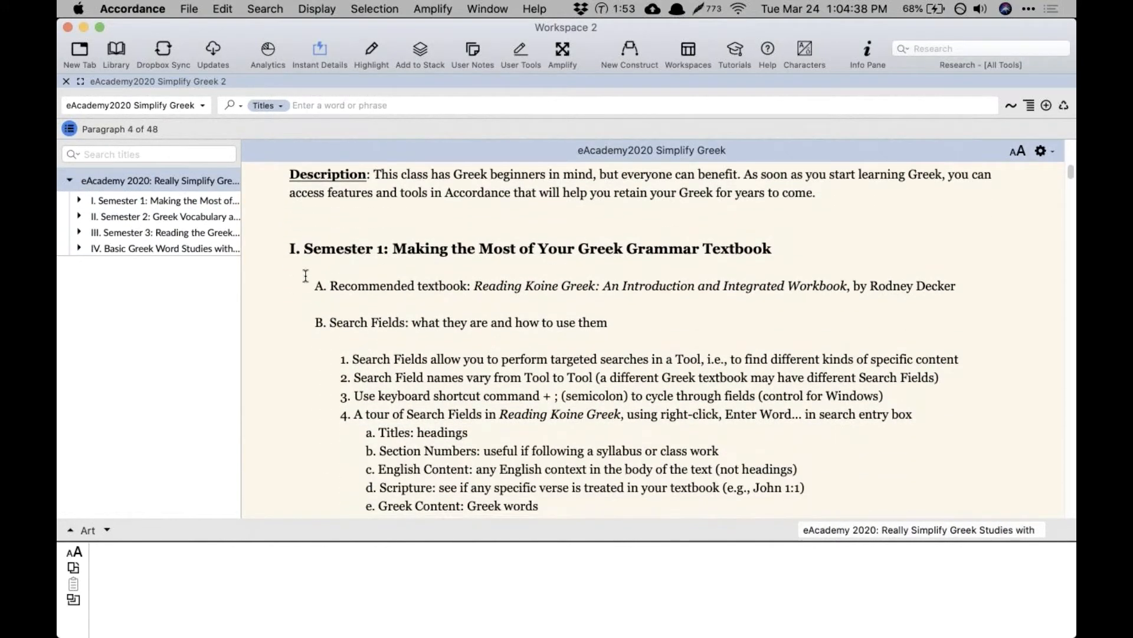
{"action": "scroll", "coordinate": [305, 277], "scroll_direction": "down", "scroll_amount": 1}
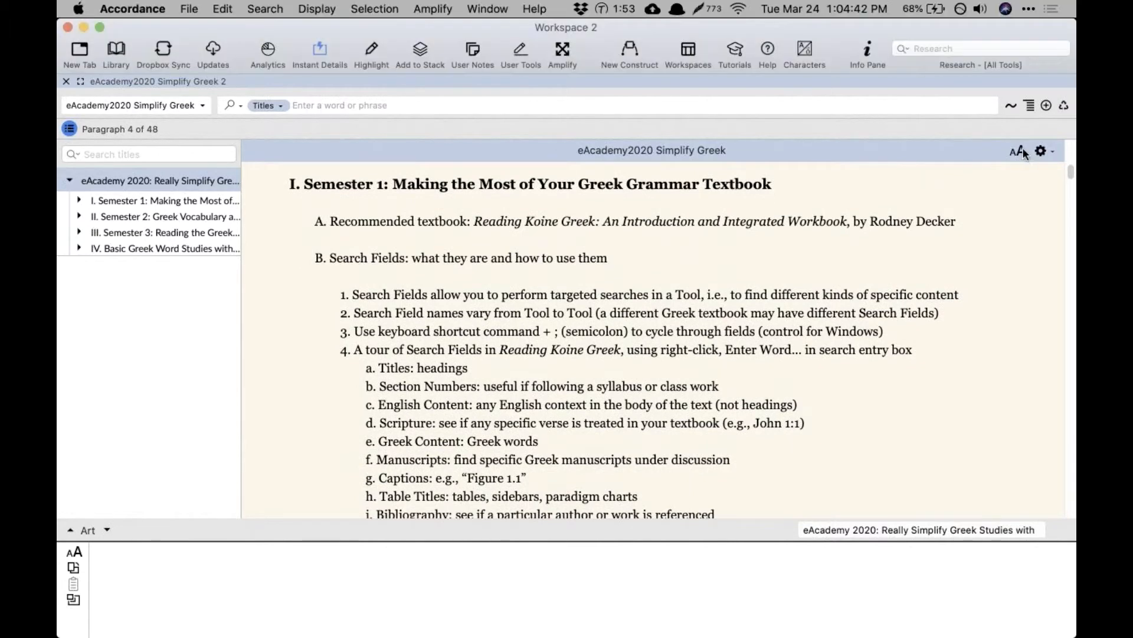
Step: Enlarge the text of the class notes by one size and reduce it again by one size
{"action": "left_click", "coordinate": [1022, 148]}
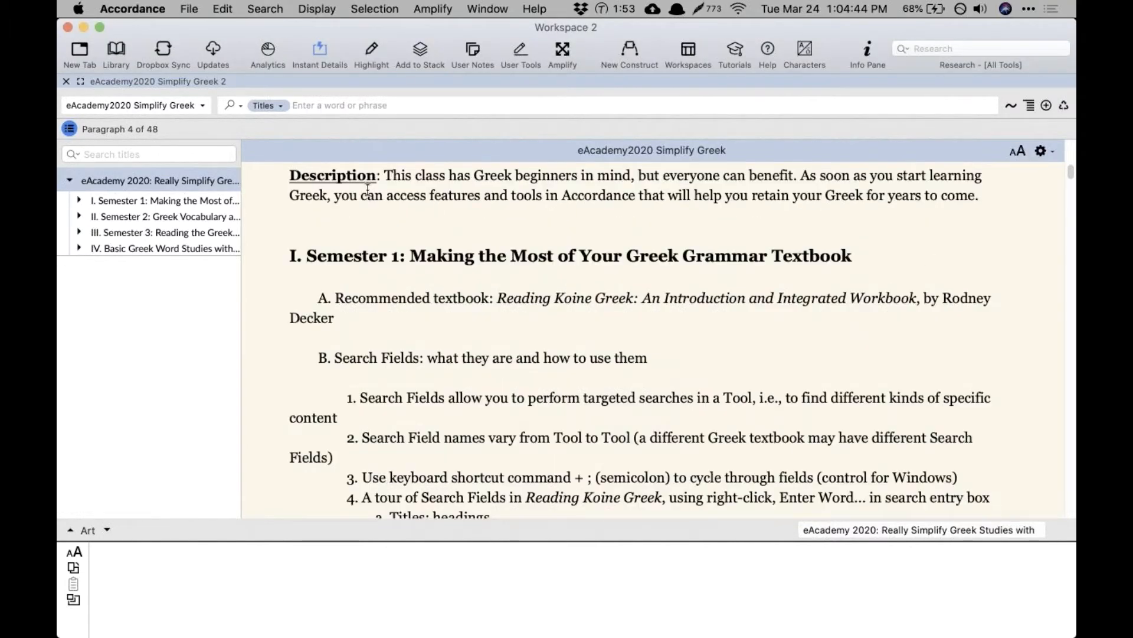
{"action": "left_click", "coordinate": [1012, 152]}
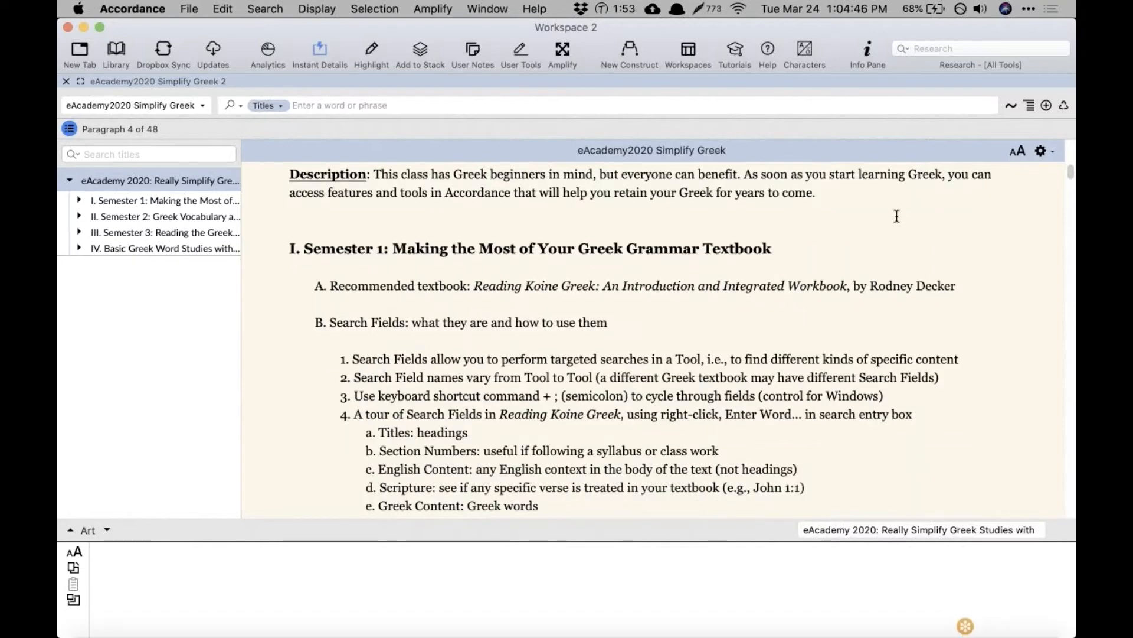
{"action": "scroll", "coordinate": [895, 217], "scroll_direction": "down", "scroll_amount": 2}
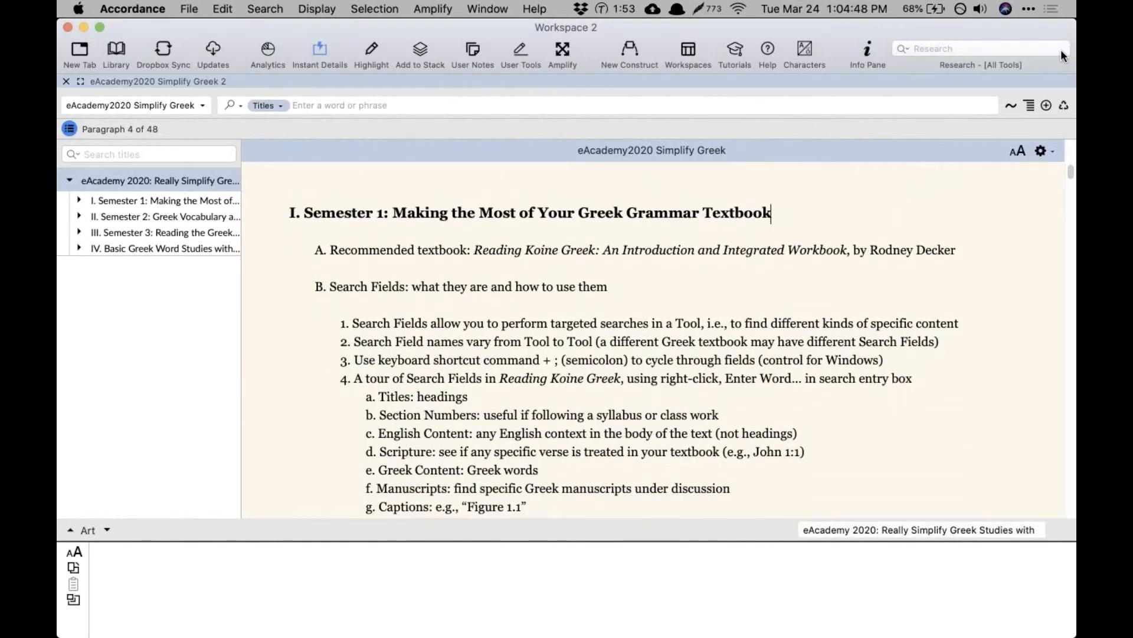
{"action": "key", "text": "super+Tab"}
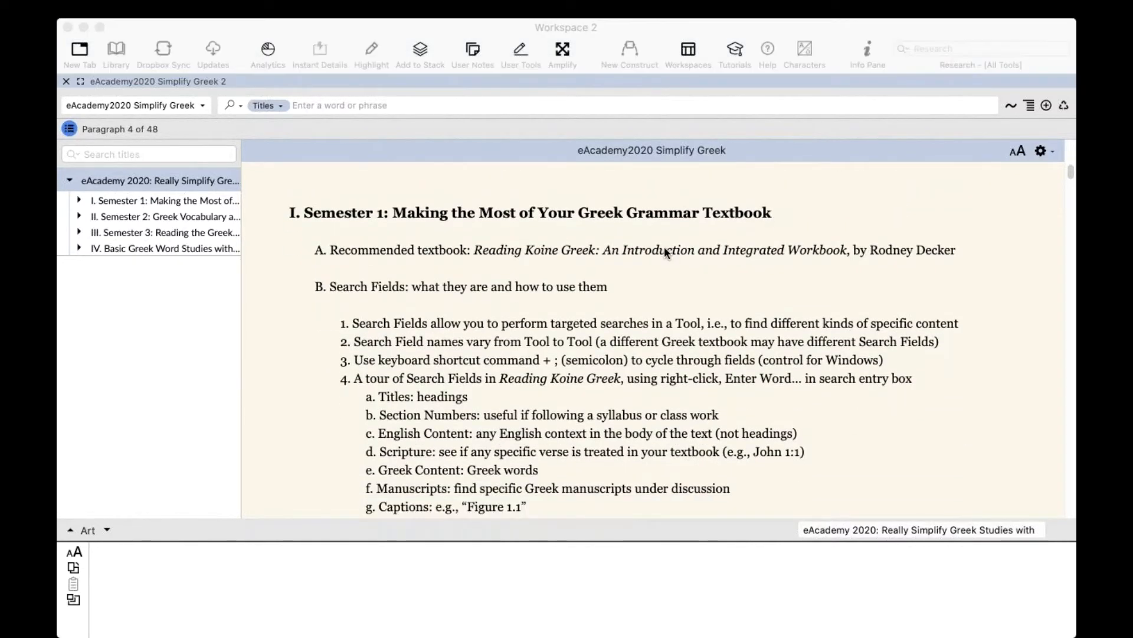
{"action": "key", "text": "super+Tab"}
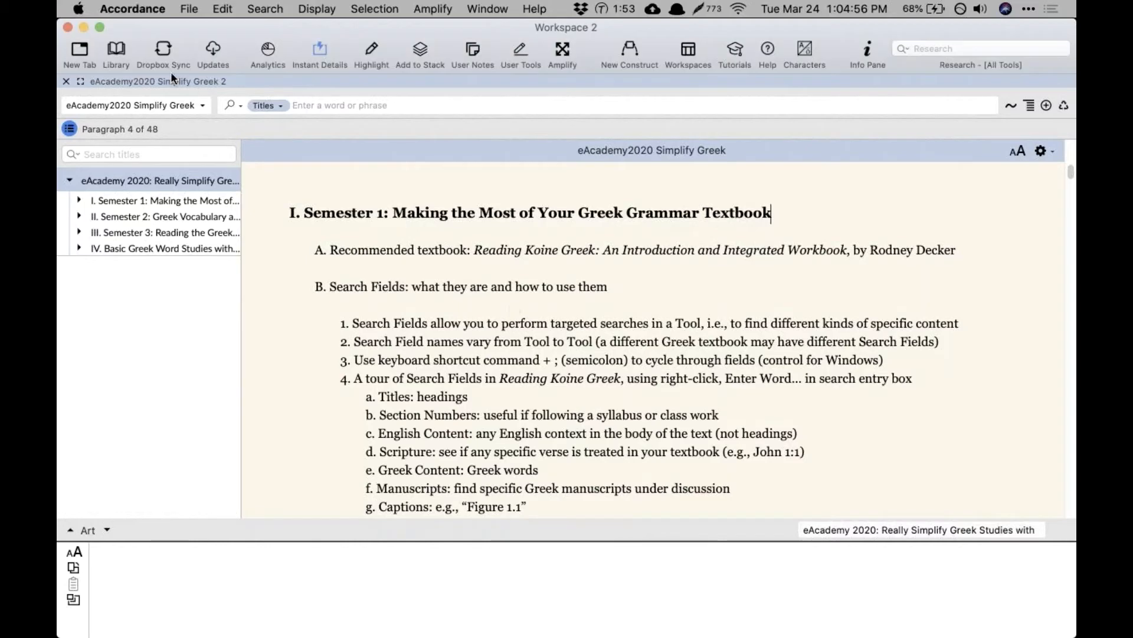
{"action": "left_click", "coordinate": [116, 48]}
{"action": "type", "text": "decker"}
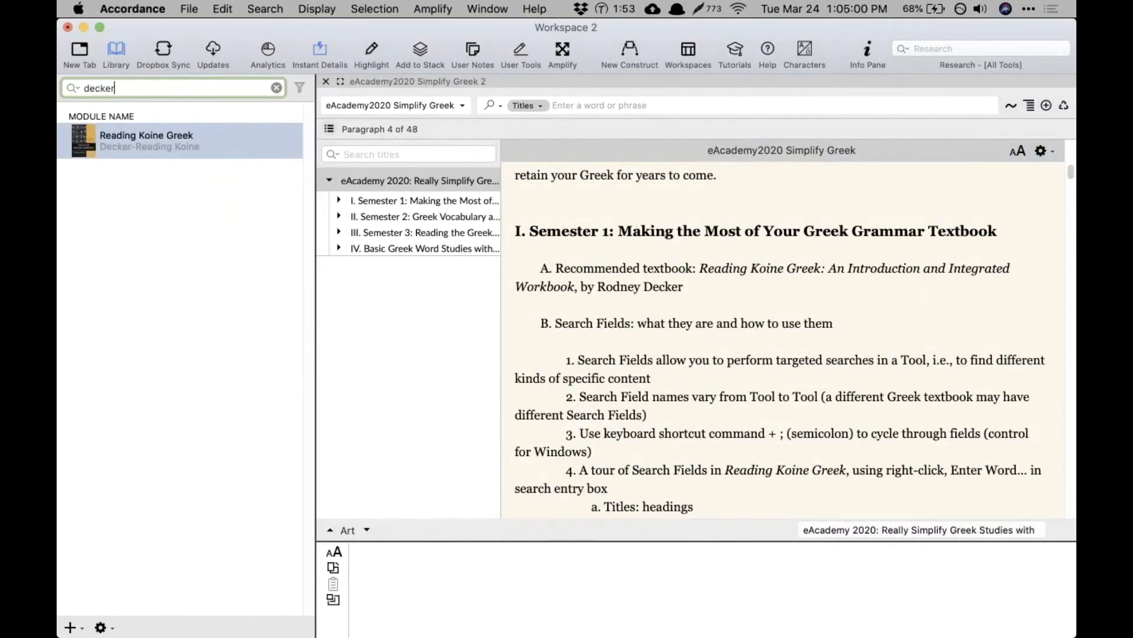
{"action": "key", "text": "Escape"}
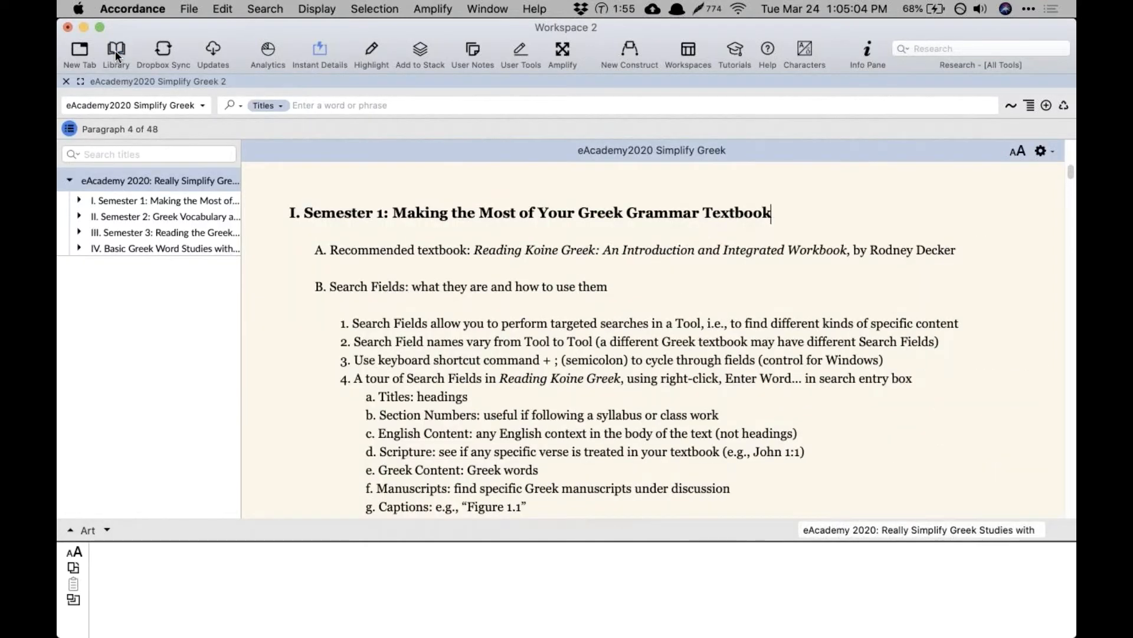
Step: Search the library for "decker" and view the publication information for Reading Koine Greek
{"action": "left_click", "coordinate": [115, 50]}
{"action": "type", "text": "de"}
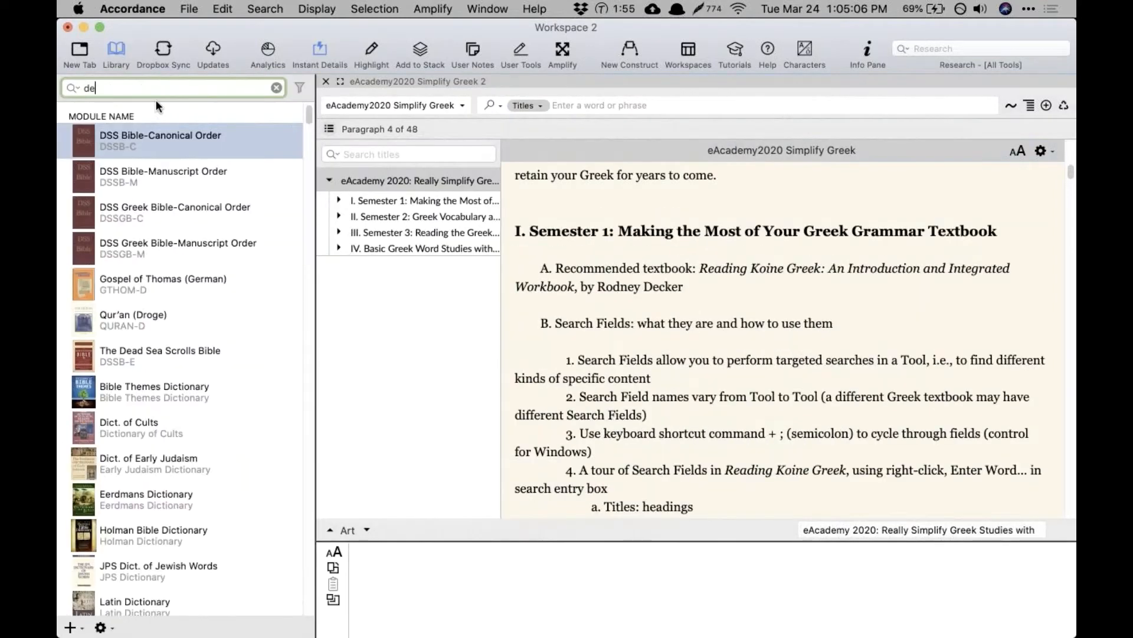
{"action": "type", "text": "cker"}
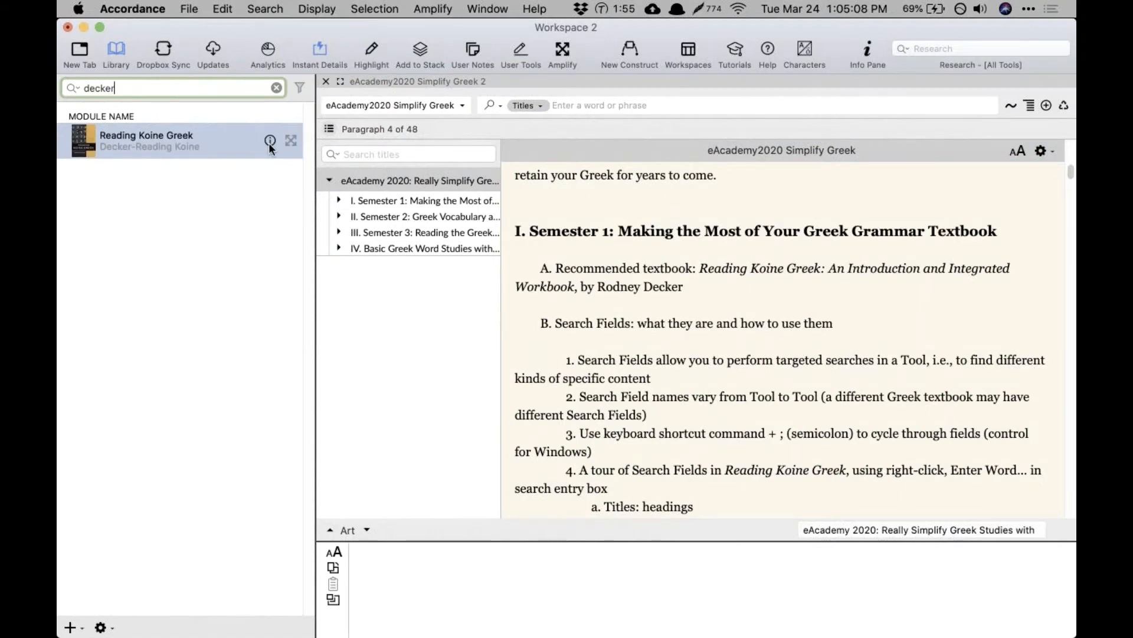
{"action": "left_click", "coordinate": [270, 142]}
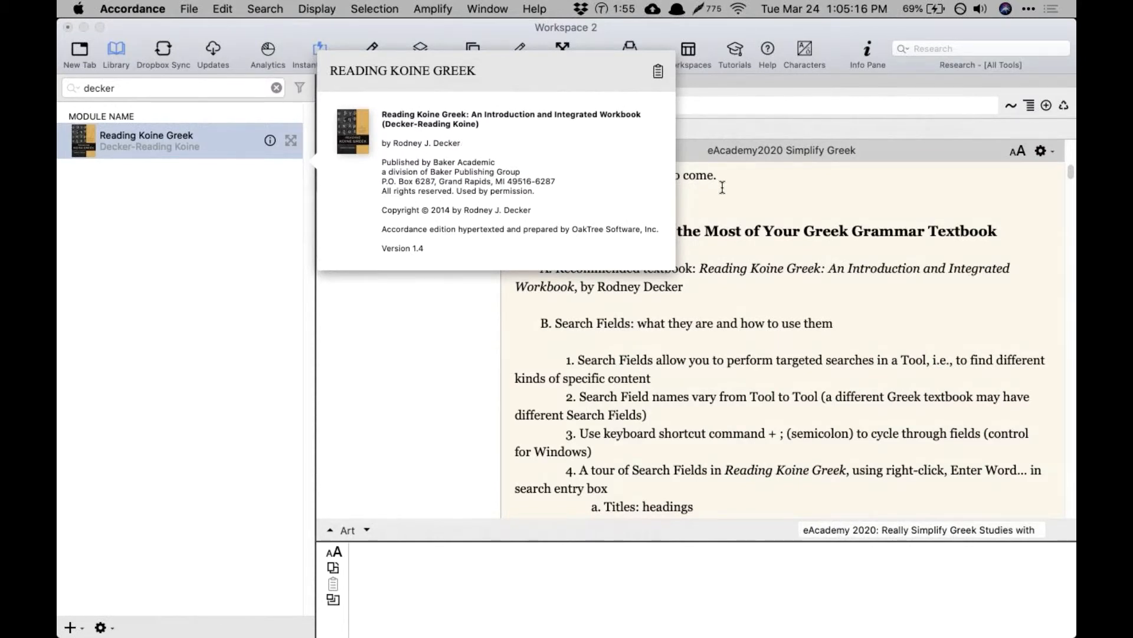
Step: Open the Reading Koine Greek textbook from the library results and hide the library
{"action": "double_click", "coordinate": [128, 139]}
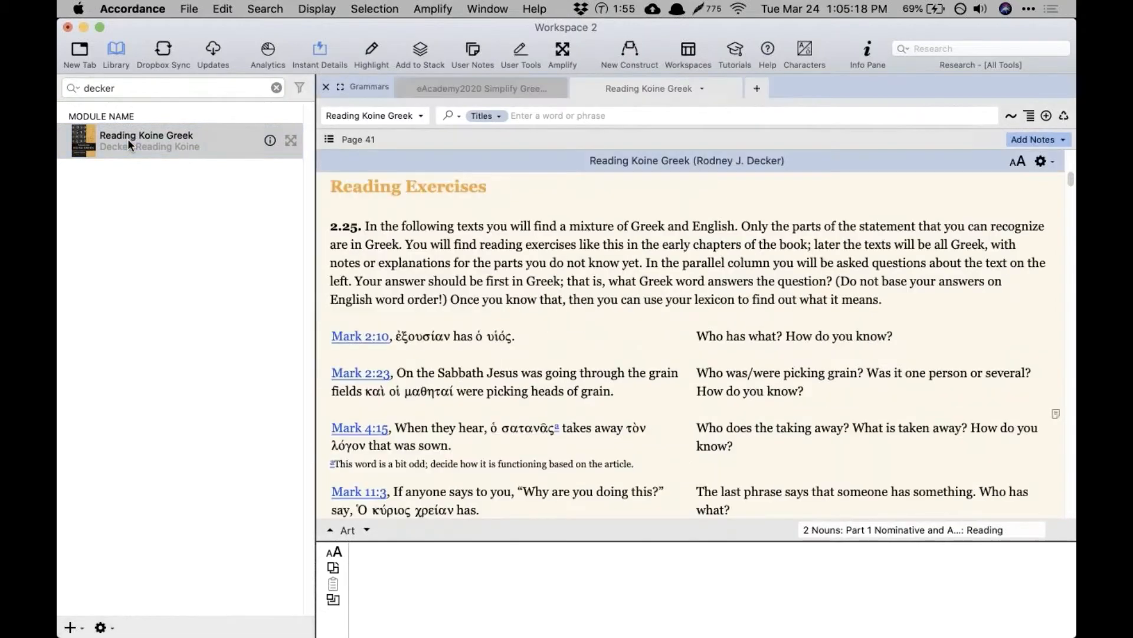
{"action": "left_click", "coordinate": [118, 45]}
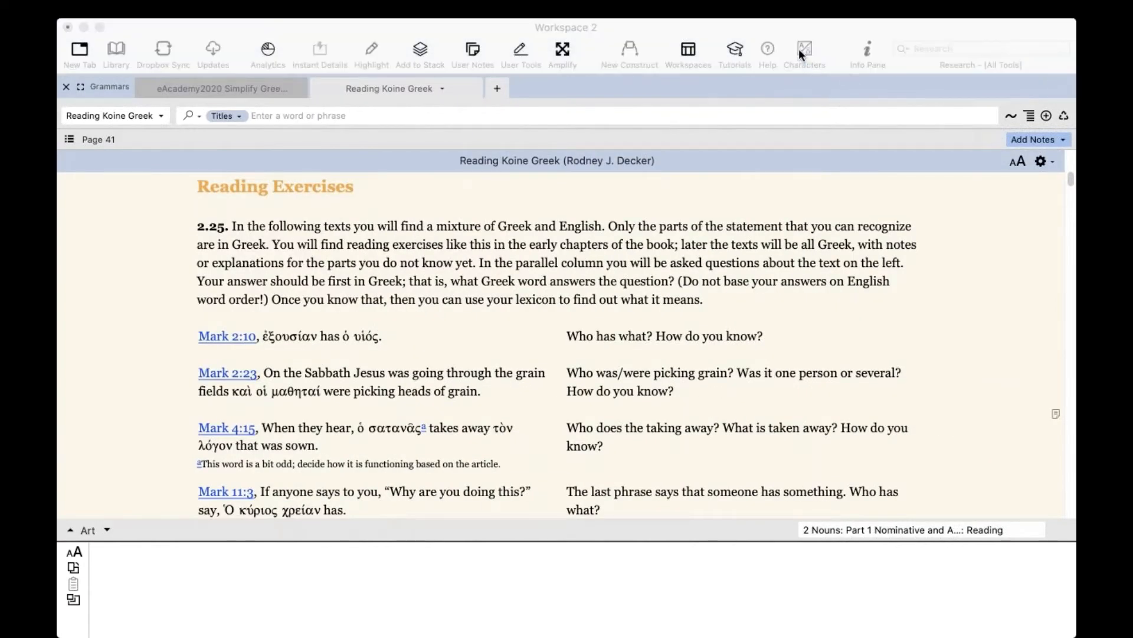
{"action": "left_click", "coordinate": [522, 227]}
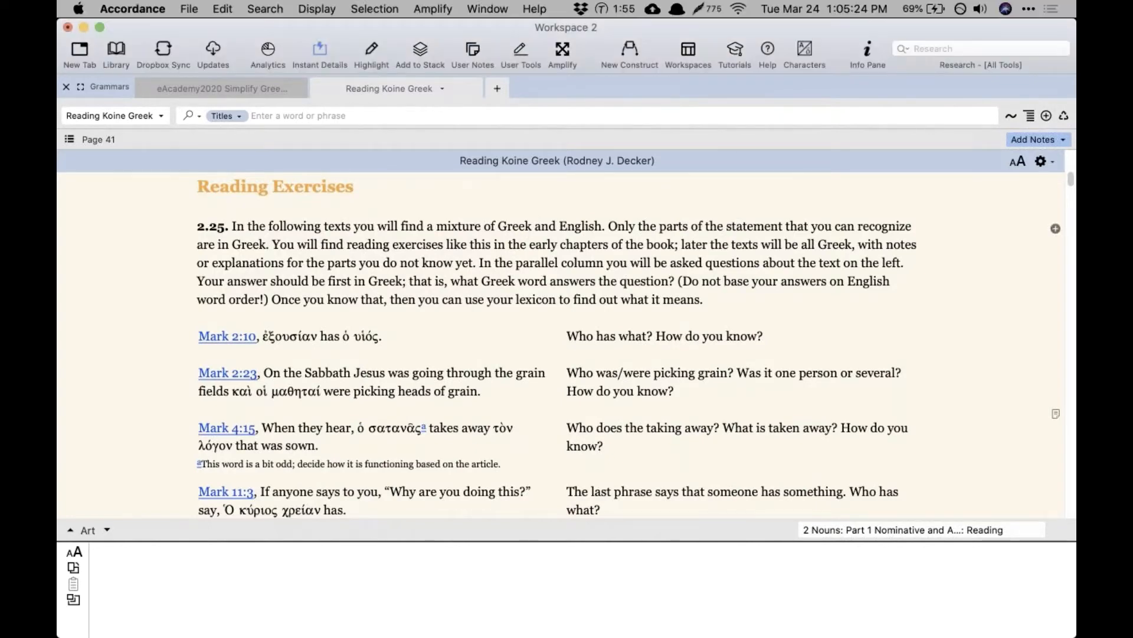
Step: Go to the beginning of Reading Koine Greek and look over its title page, cover and copyright information up to the dedication
{"action": "scroll", "coordinate": [630, 359], "scroll_direction": "up", "scroll_amount": 4}
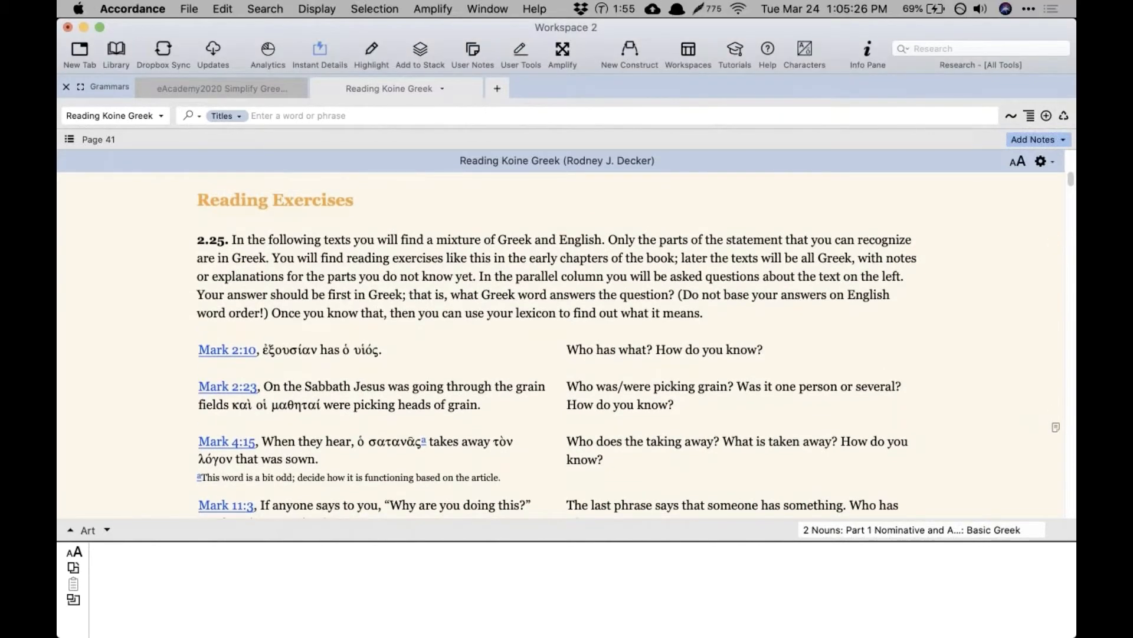
{"action": "scroll", "coordinate": [561, 345], "scroll_direction": "up", "scroll_amount": 20}
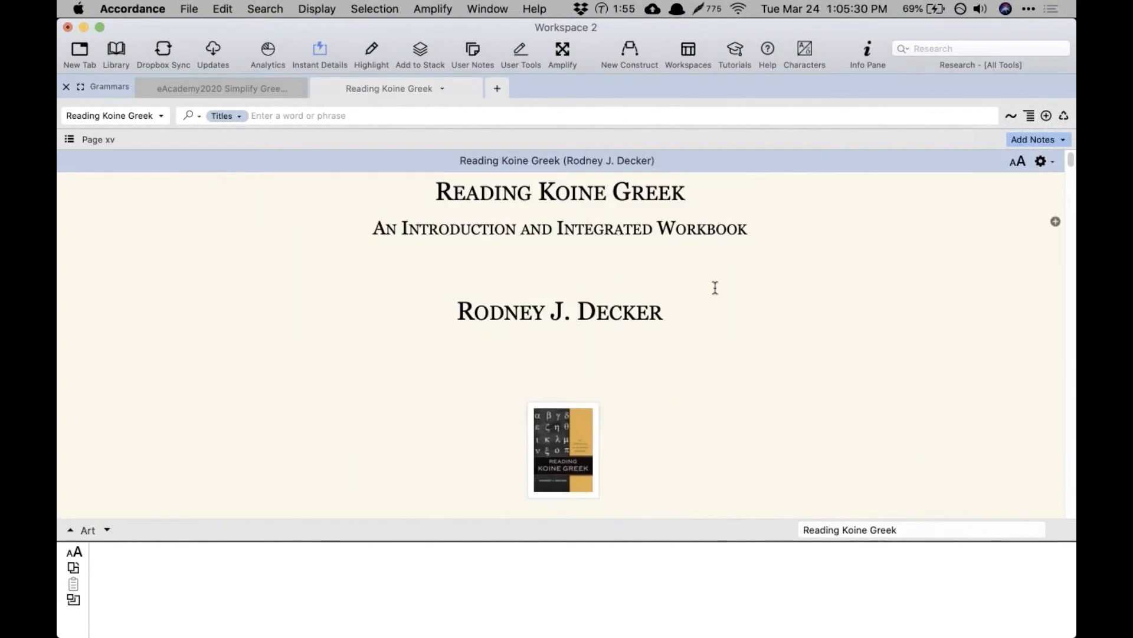
{"action": "scroll", "coordinate": [711, 285], "scroll_direction": "down", "scroll_amount": 2}
{"action": "scroll", "coordinate": [715, 287], "scroll_direction": "up", "scroll_amount": 2}
{"action": "scroll", "coordinate": [715, 287], "scroll_direction": "down", "scroll_amount": 10}
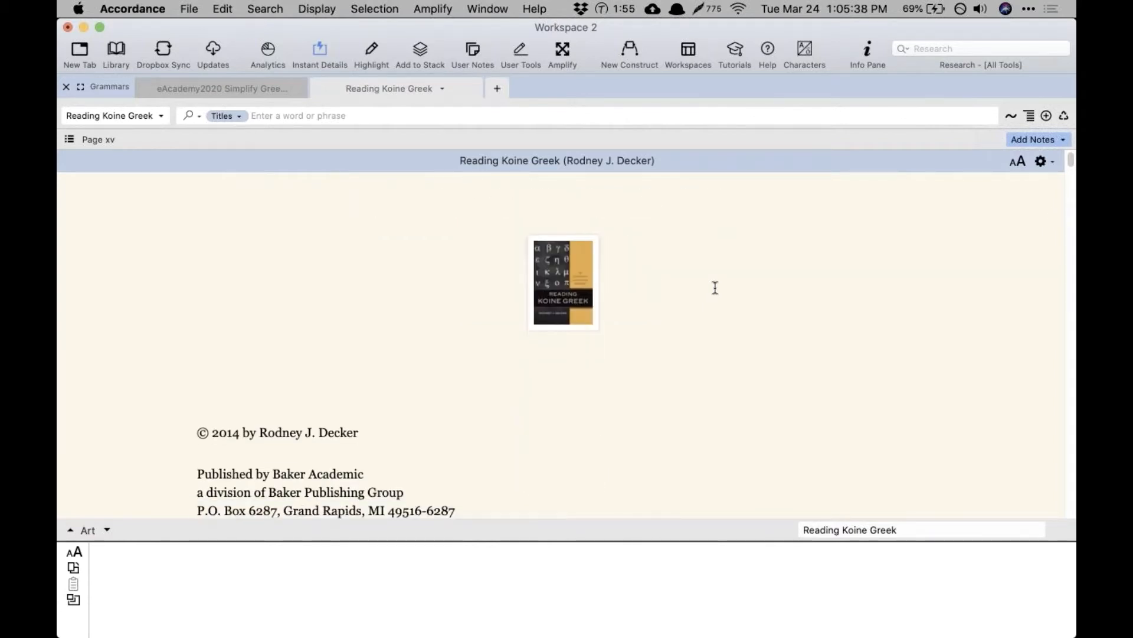
{"action": "scroll", "coordinate": [715, 287], "scroll_direction": "down", "scroll_amount": 10}
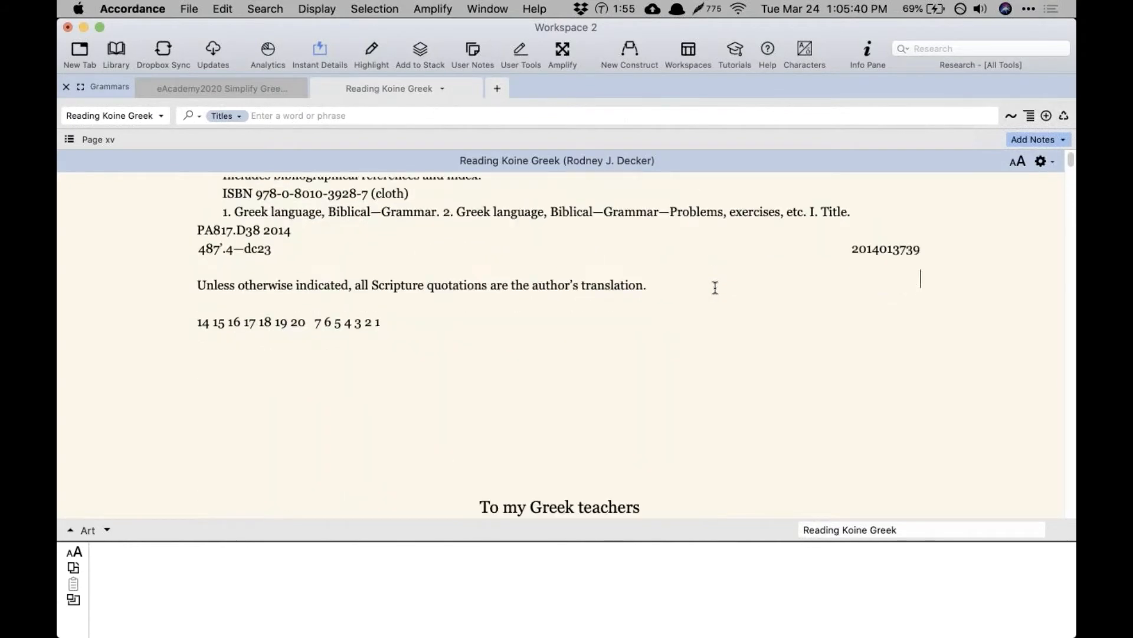
Step: Show the textbook's table of contents with chapter 15 expanded, and widen it so the chapter titles are readable
{"action": "left_click", "coordinate": [69, 140]}
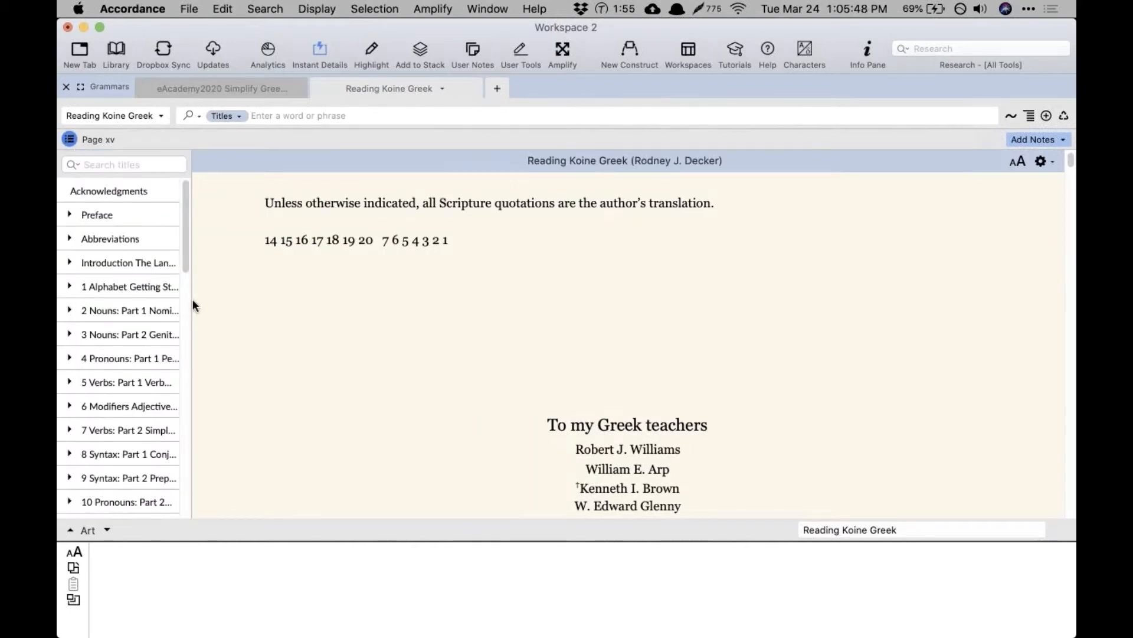
{"action": "scroll", "coordinate": [187, 298], "scroll_direction": "down", "scroll_amount": 5}
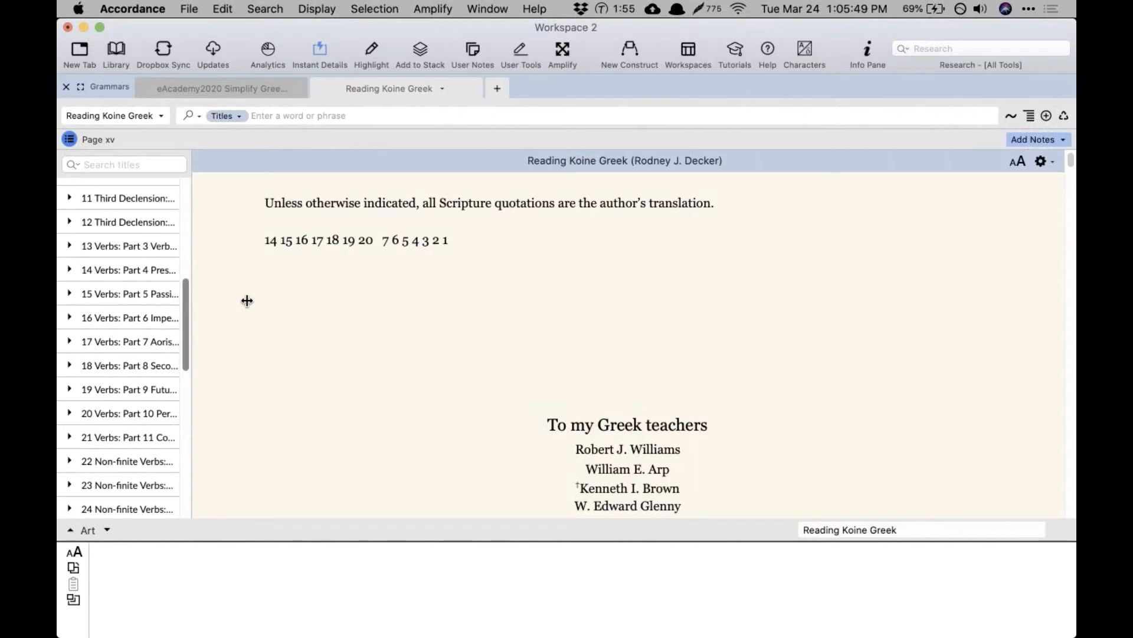
{"action": "left_click", "coordinate": [69, 294]}
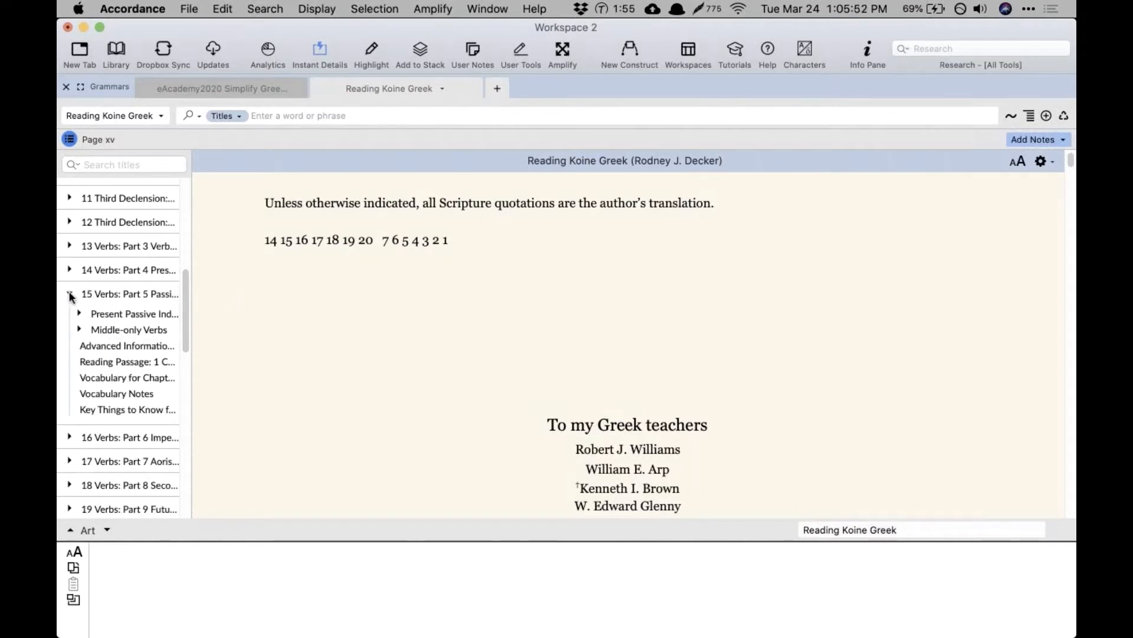
{"action": "left_click_drag", "start_coordinate": [190, 283], "coordinate": [290, 283]}
Step: Look through the chapter titles, and collapse chapter 15 by hiding and redisplaying the table of contents
{"action": "scroll", "coordinate": [141, 285], "scroll_direction": "up", "scroll_amount": 6}
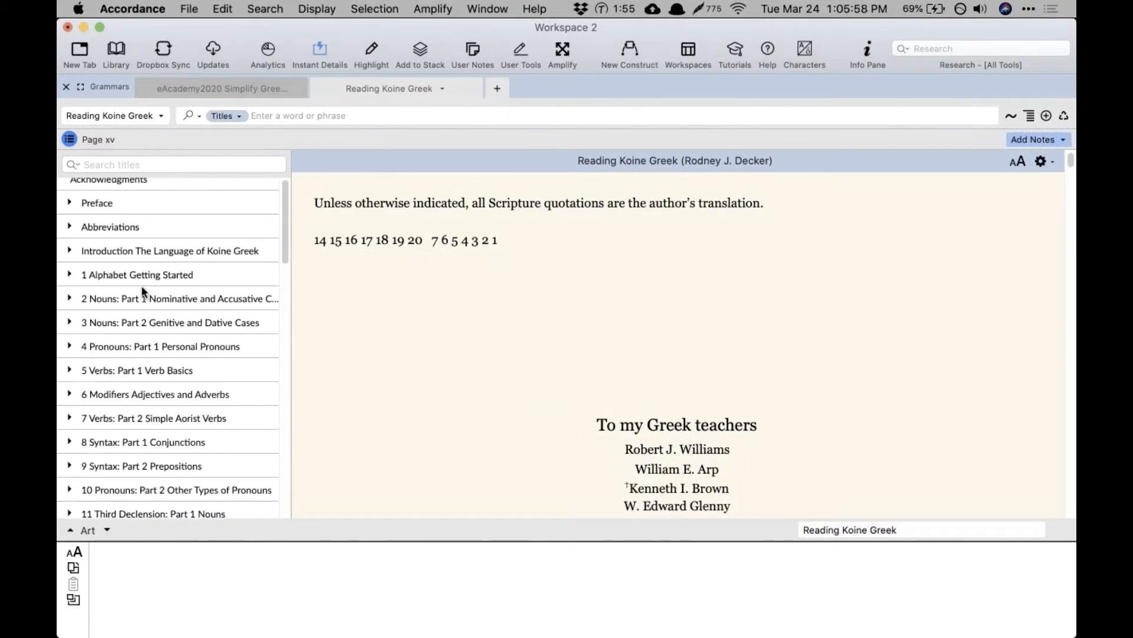
{"action": "scroll", "coordinate": [115, 288], "scroll_direction": "down", "scroll_amount": 5}
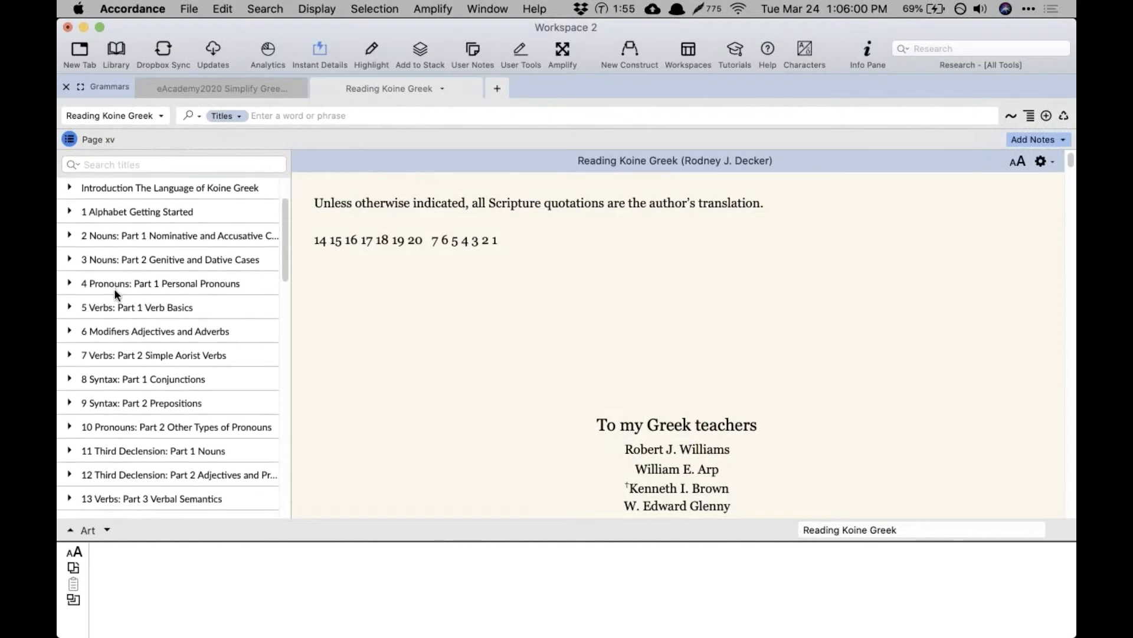
{"action": "scroll", "coordinate": [115, 288], "scroll_direction": "down", "scroll_amount": 2}
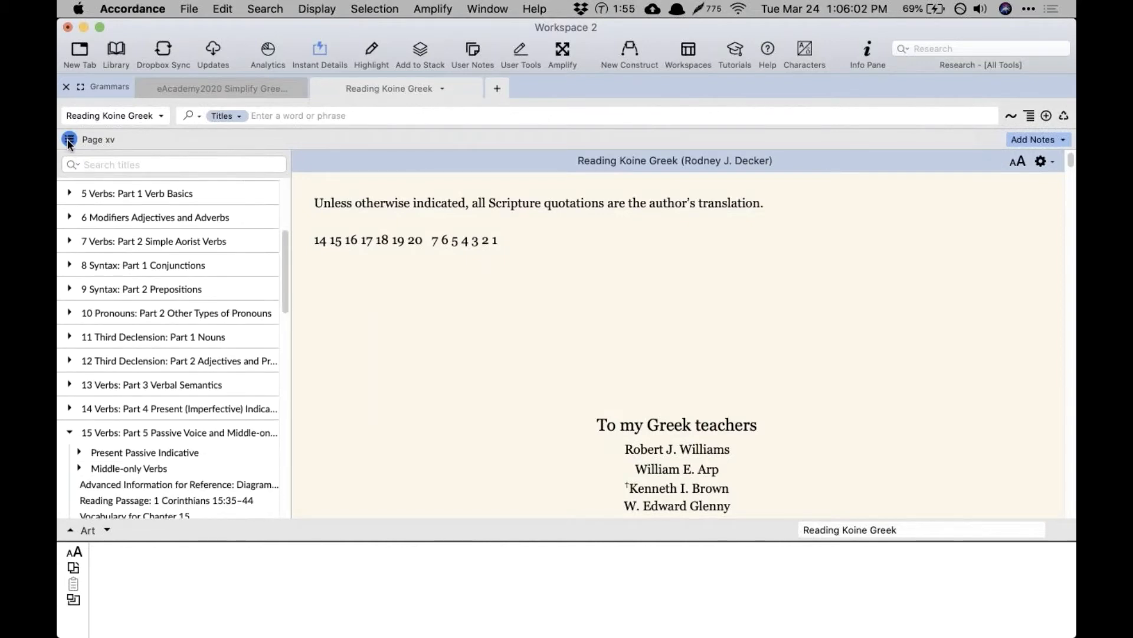
{"action": "left_click", "coordinate": [69, 139]}
{"action": "left_click", "coordinate": [69, 139]}
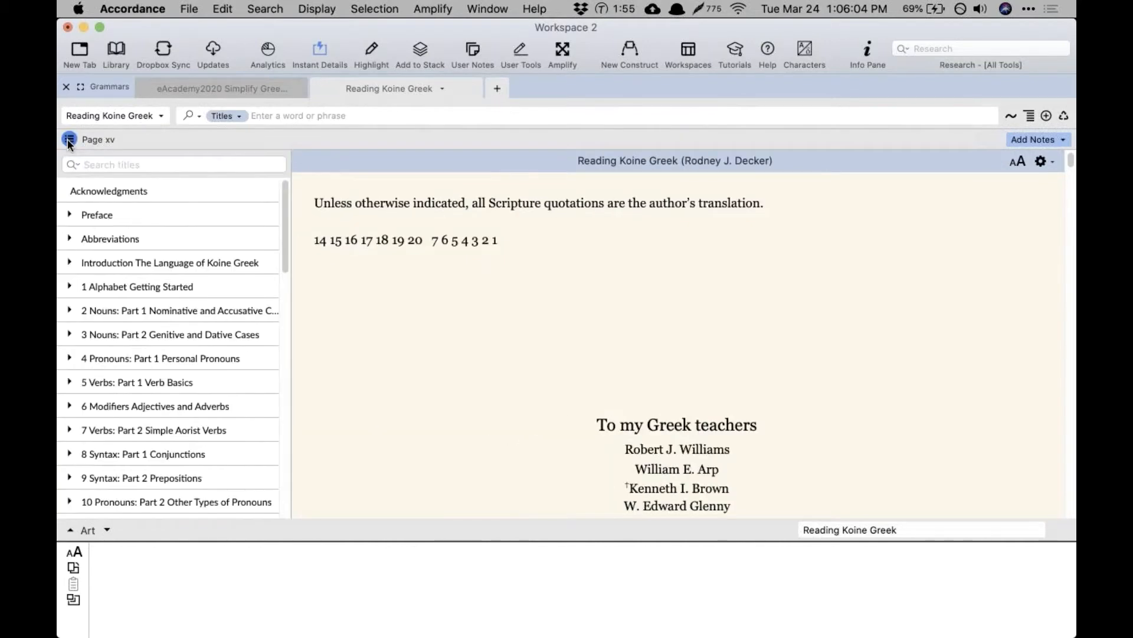
Step: Expand chapter 5, Verbs: Part 1 Verb Basics, in the table of contents to show its sections
{"action": "scroll", "coordinate": [143, 313], "scroll_direction": "down", "scroll_amount": 1}
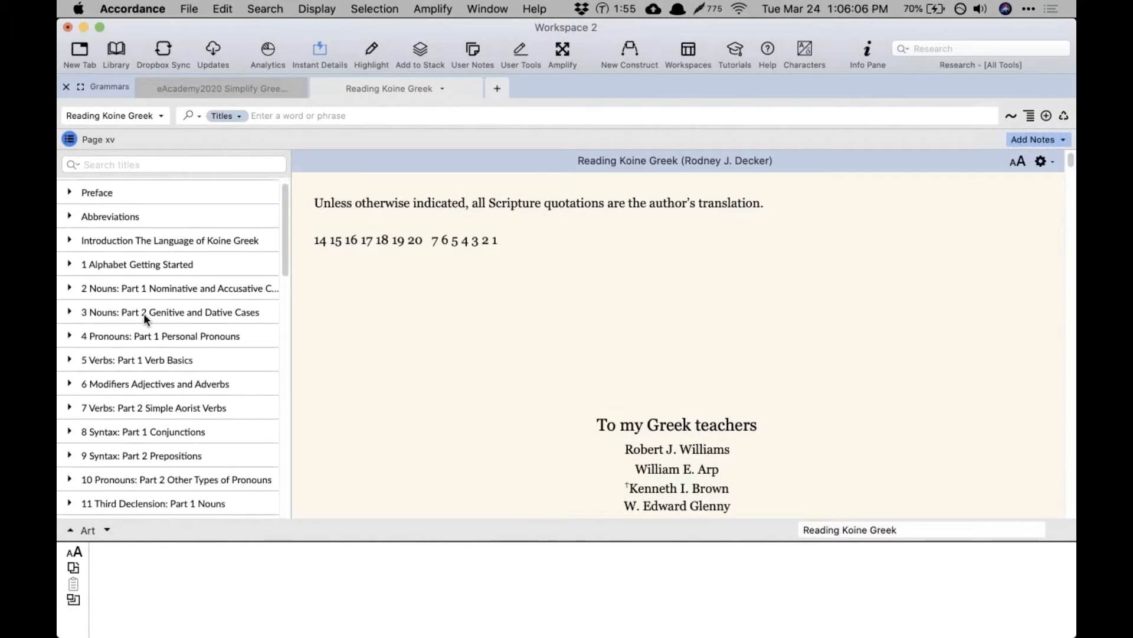
{"action": "scroll", "coordinate": [143, 313], "scroll_direction": "down", "scroll_amount": 2}
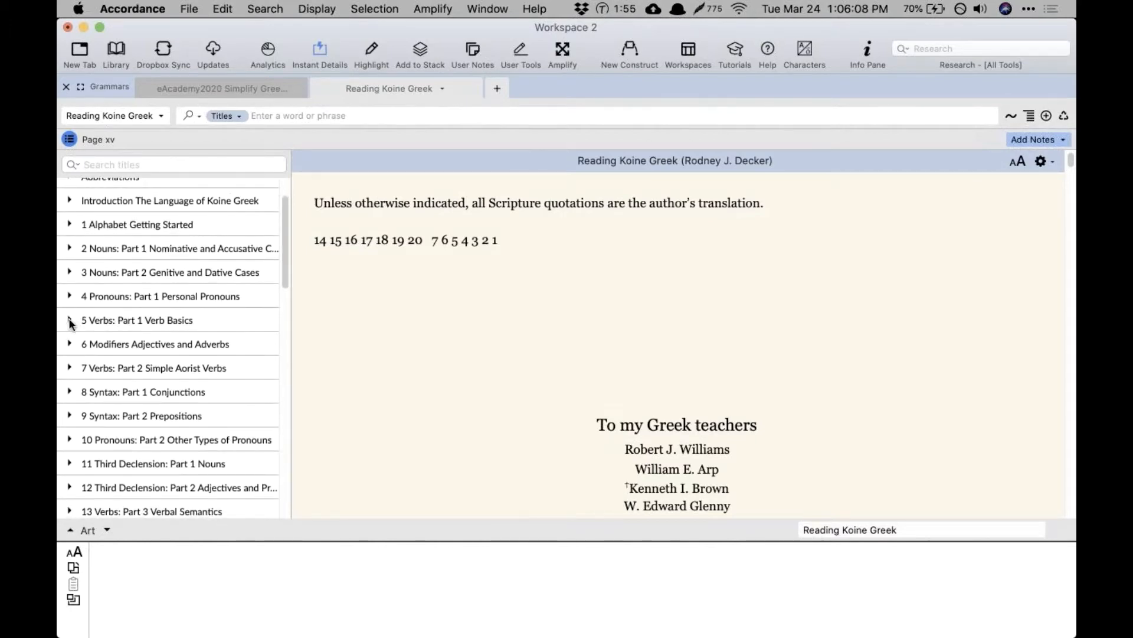
{"action": "left_click", "coordinate": [69, 321]}
{"action": "scroll", "coordinate": [179, 354], "scroll_direction": "down", "scroll_amount": 3}
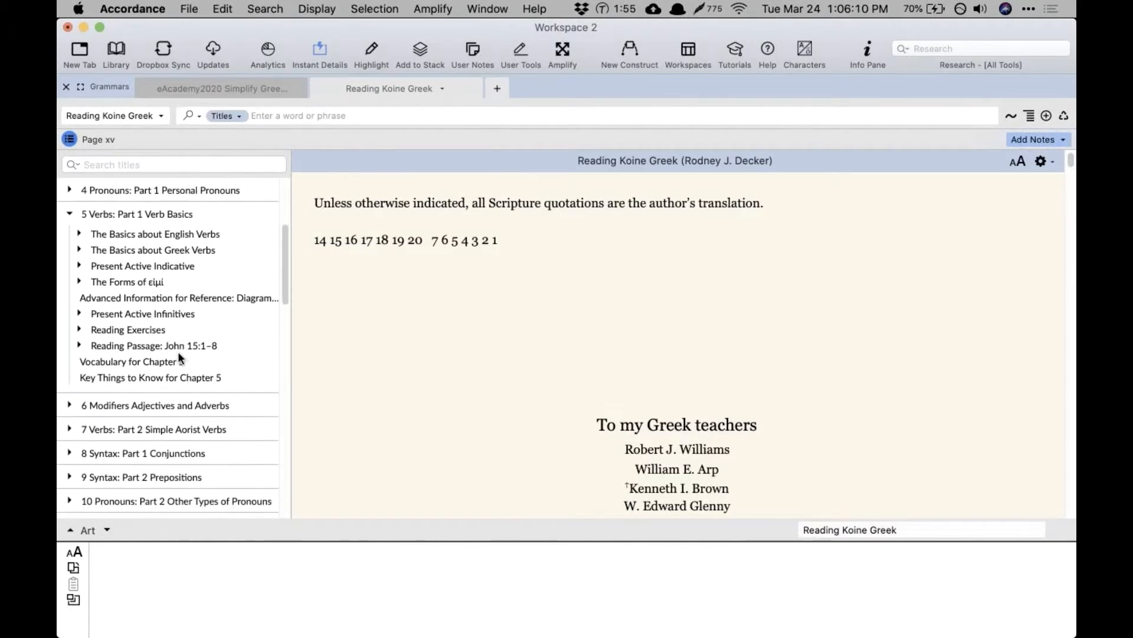
Step: Expand chapter 11, Third Declension: Part 1 Nouns, and go to its Reading Passage: Luke 5:2–11
{"action": "scroll", "coordinate": [178, 351], "scroll_direction": "down", "scroll_amount": 10}
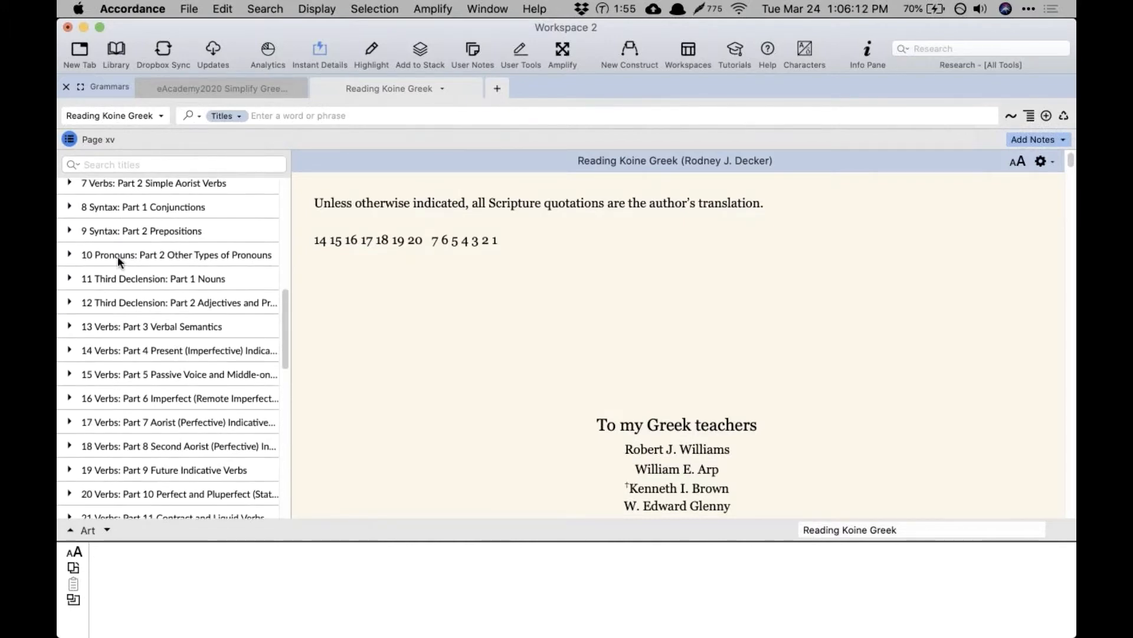
{"action": "left_click", "coordinate": [70, 279]}
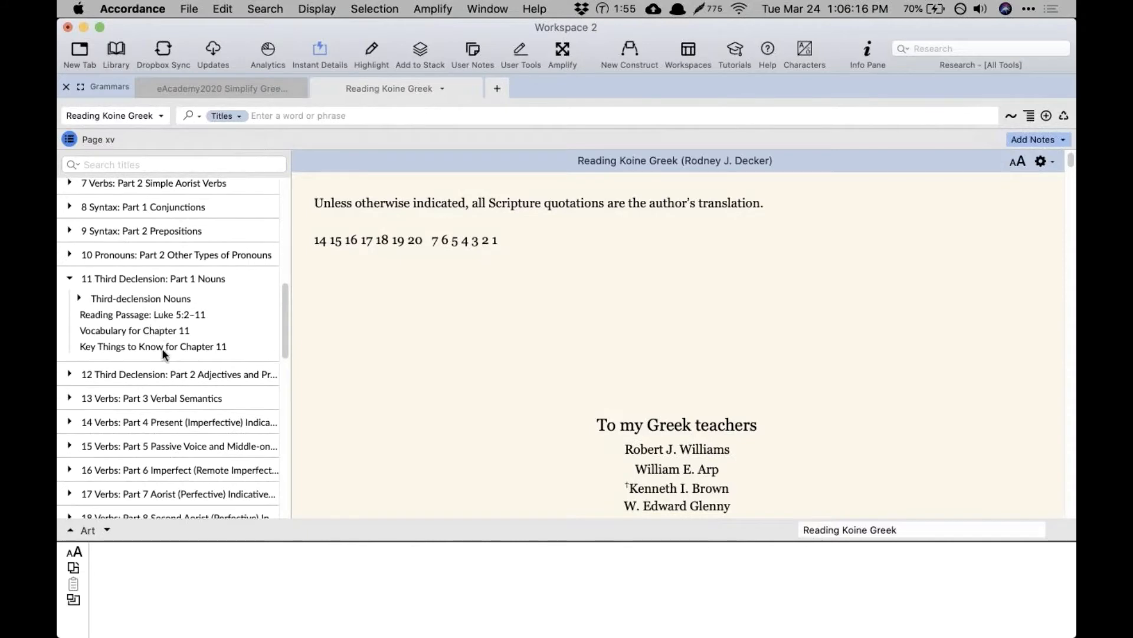
{"action": "left_click", "coordinate": [174, 315]}
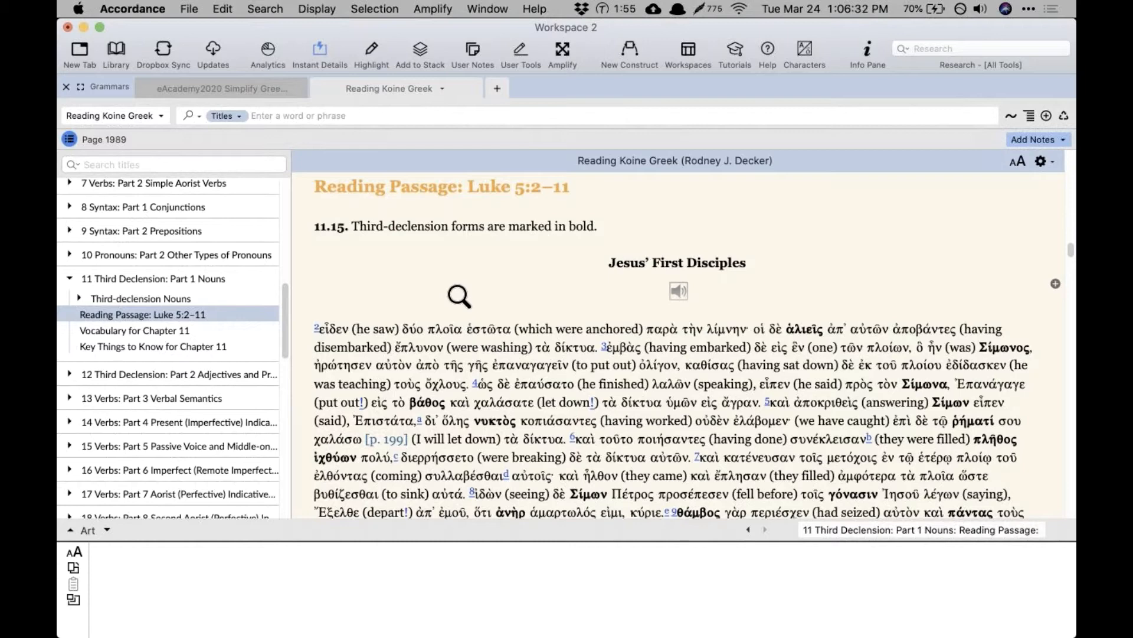
Step: Return to the eAcademy2020 Simplify Greek class notes and read the Semester 1 outline of search fields, from Titles to [All English]
{"action": "left_click", "coordinate": [245, 88]}
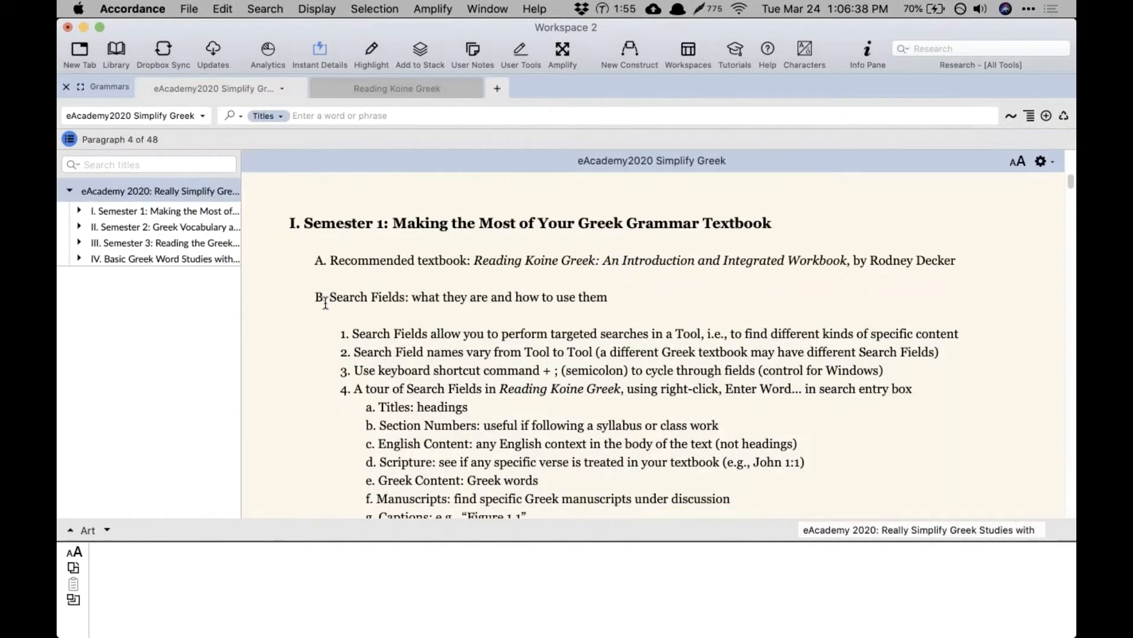
{"action": "scroll", "coordinate": [928, 224], "scroll_direction": "down", "scroll_amount": 2}
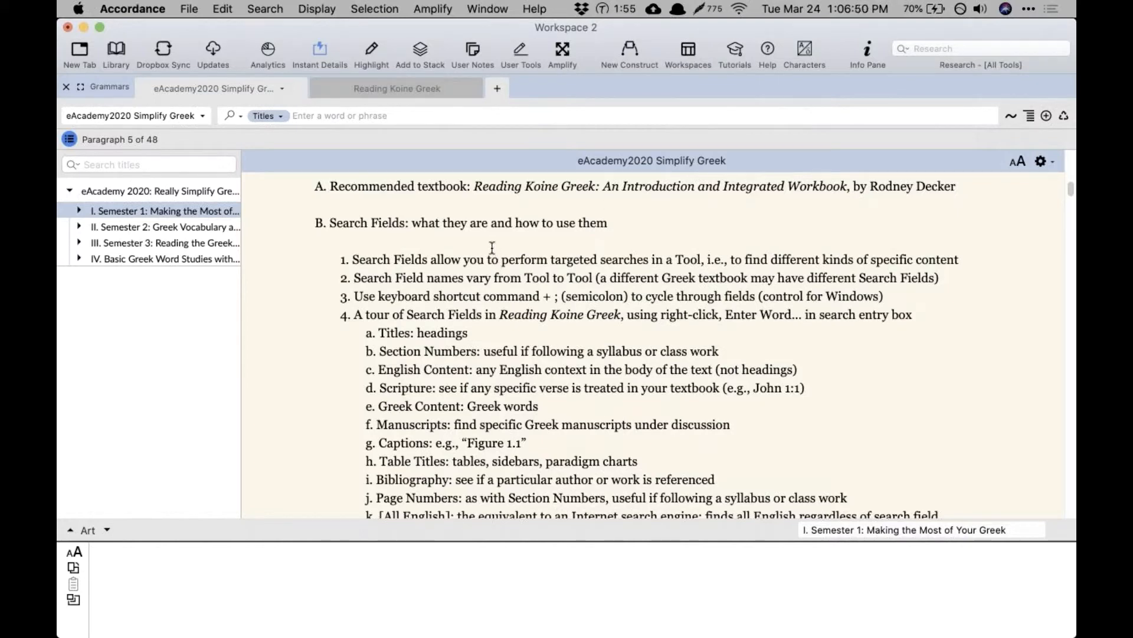
{"action": "scroll", "coordinate": [492, 247], "scroll_direction": "up", "scroll_amount": 3}
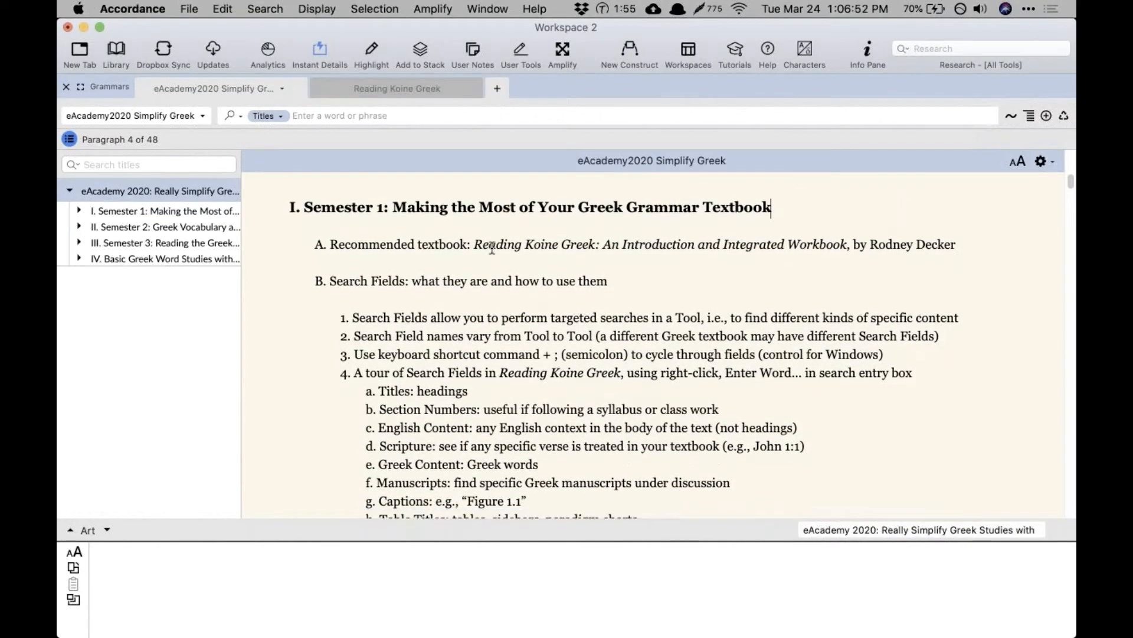
{"action": "scroll", "coordinate": [492, 247], "scroll_direction": "down", "scroll_amount": 3}
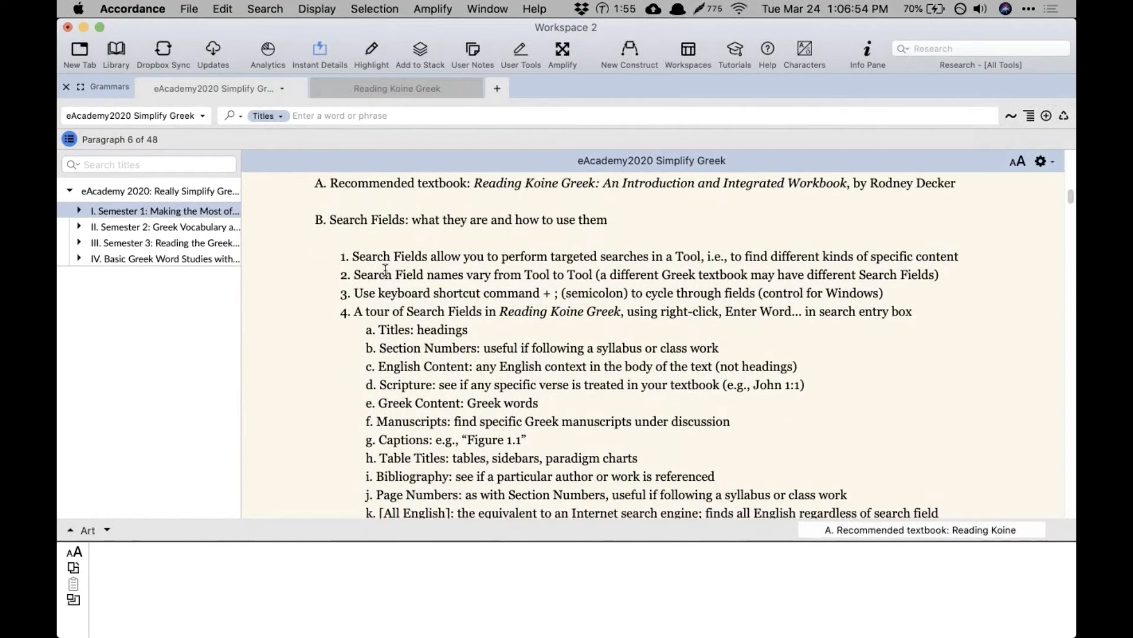
{"action": "scroll", "coordinate": [385, 269], "scroll_direction": "down", "scroll_amount": 2}
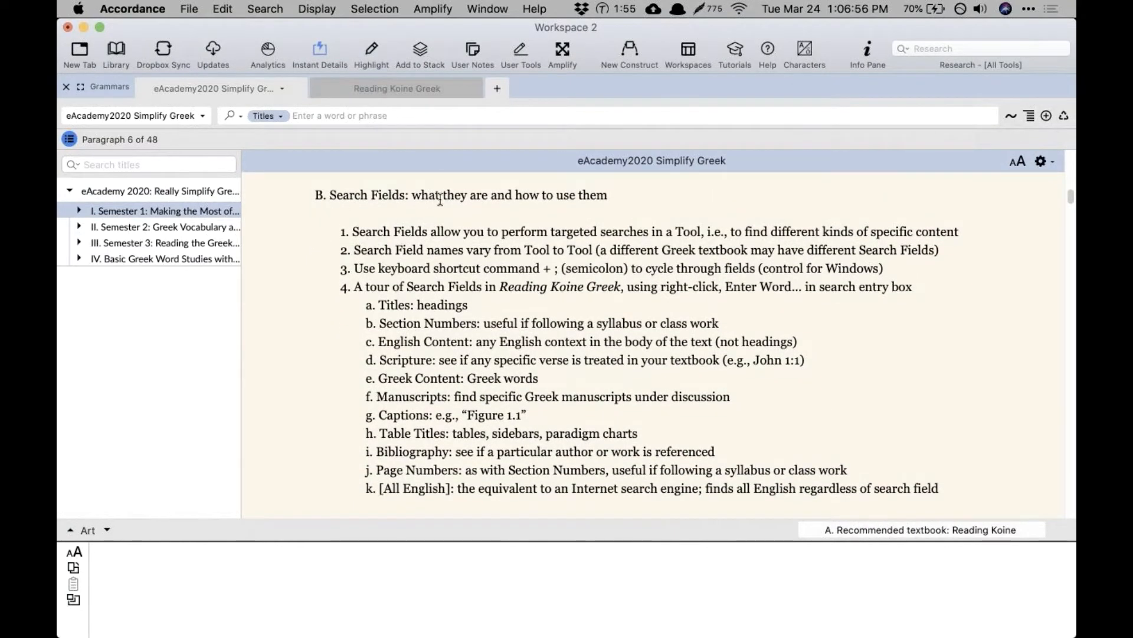
{"action": "scroll", "coordinate": [440, 200], "scroll_direction": "up", "scroll_amount": 2}
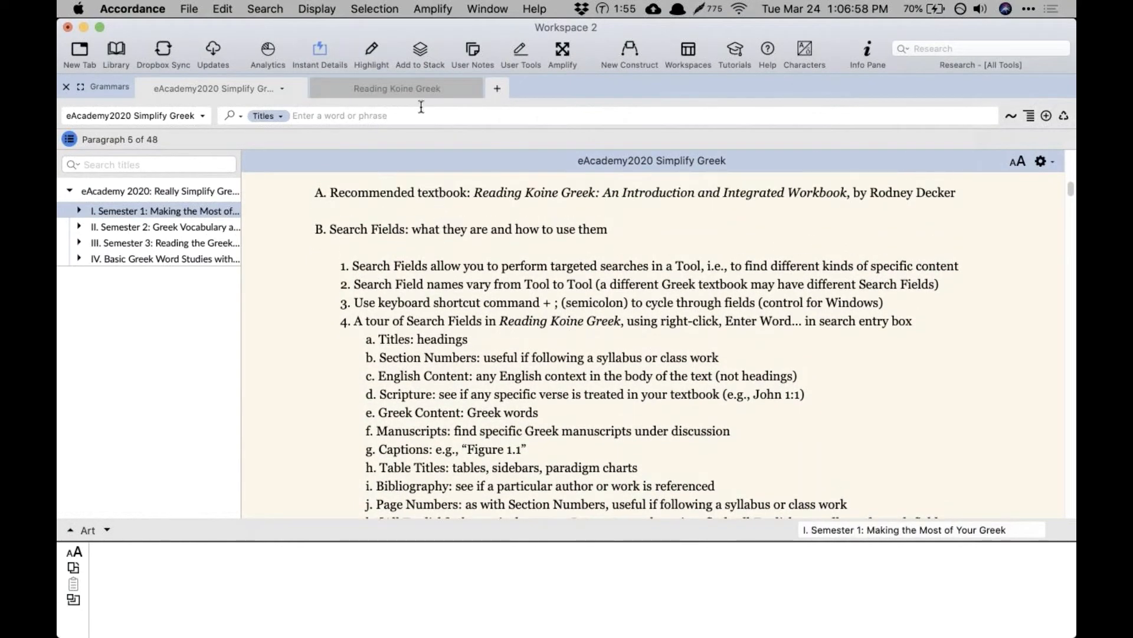
Step: Switch back to Reading Koine Greek and review the sections of chapter 5 in its table of contents
{"action": "left_click", "coordinate": [414, 88]}
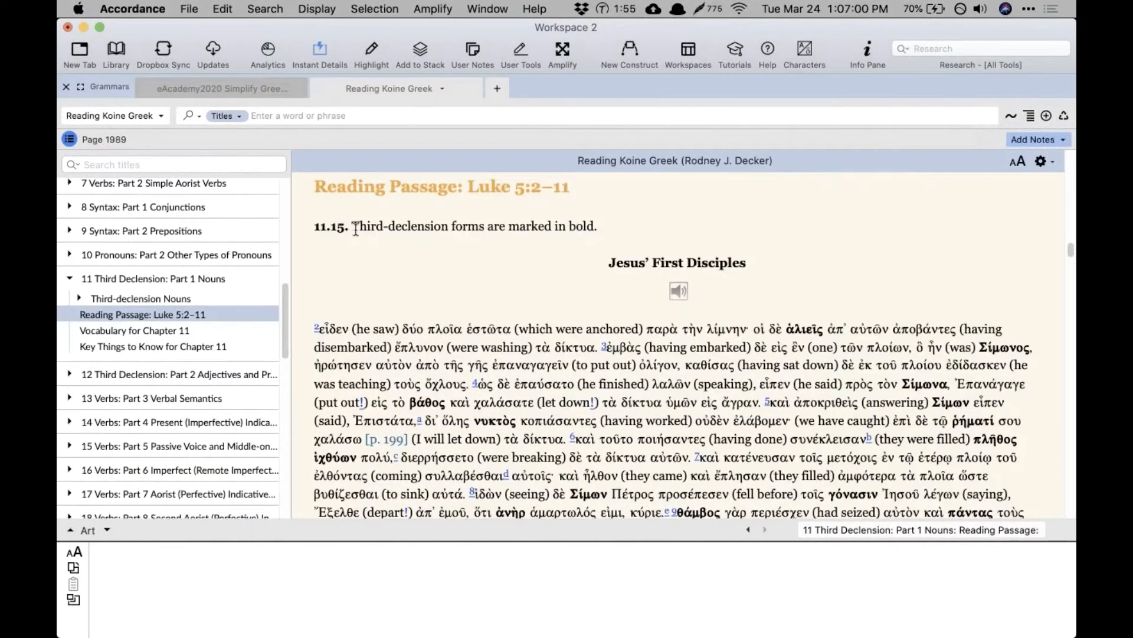
{"action": "scroll", "coordinate": [222, 222], "scroll_direction": "up", "scroll_amount": 3}
{"action": "scroll", "coordinate": [221, 221], "scroll_direction": "up", "scroll_amount": 10}
{"action": "scroll", "coordinate": [221, 222], "scroll_direction": "down", "scroll_amount": 8}
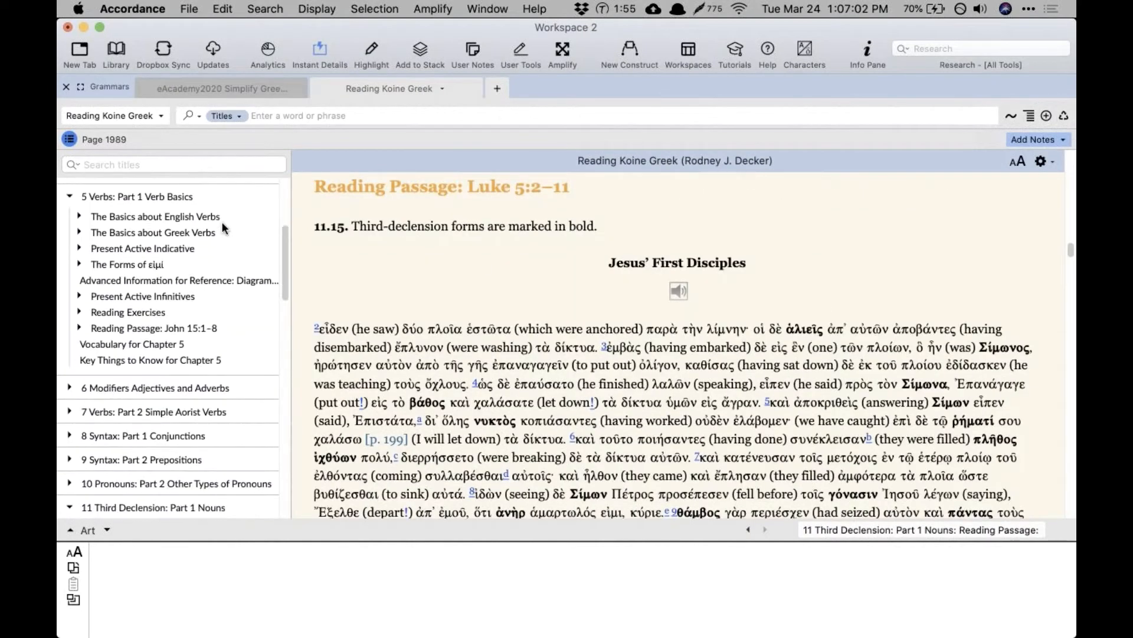
Step: Hide the table of contents of Reading Koine Greek and review the list of search fields available for it
{"action": "scroll", "coordinate": [222, 222], "scroll_direction": "up", "scroll_amount": 8}
{"action": "left_click", "coordinate": [69, 140]}
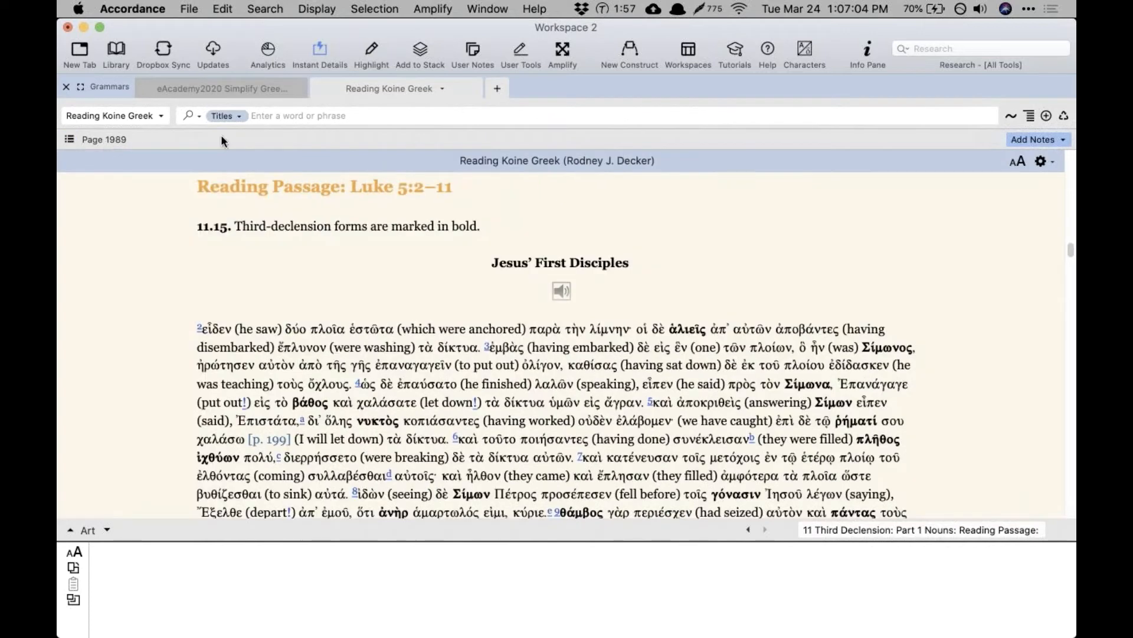
{"action": "left_click", "coordinate": [239, 115]}
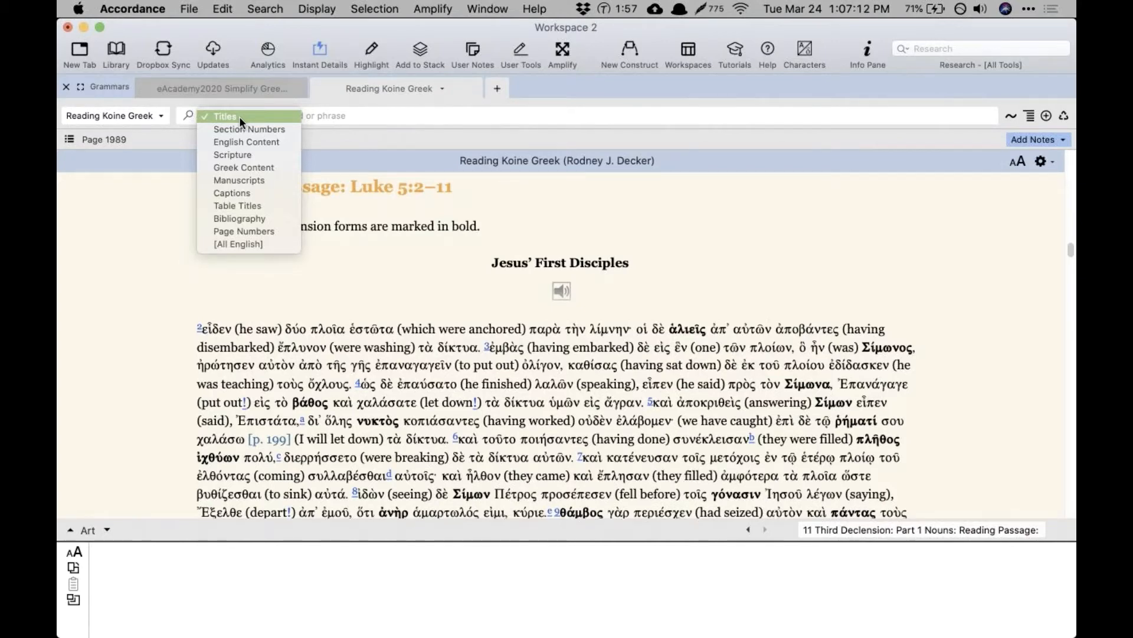
{"action": "left_click", "coordinate": [317, 122]}
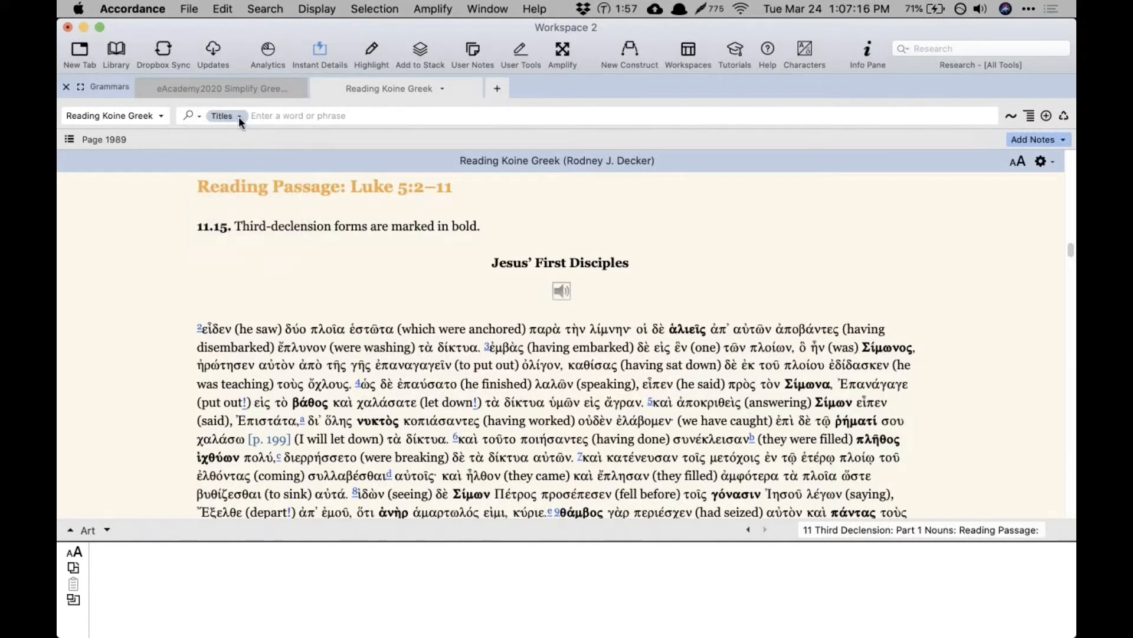
{"action": "left_click", "coordinate": [240, 116]}
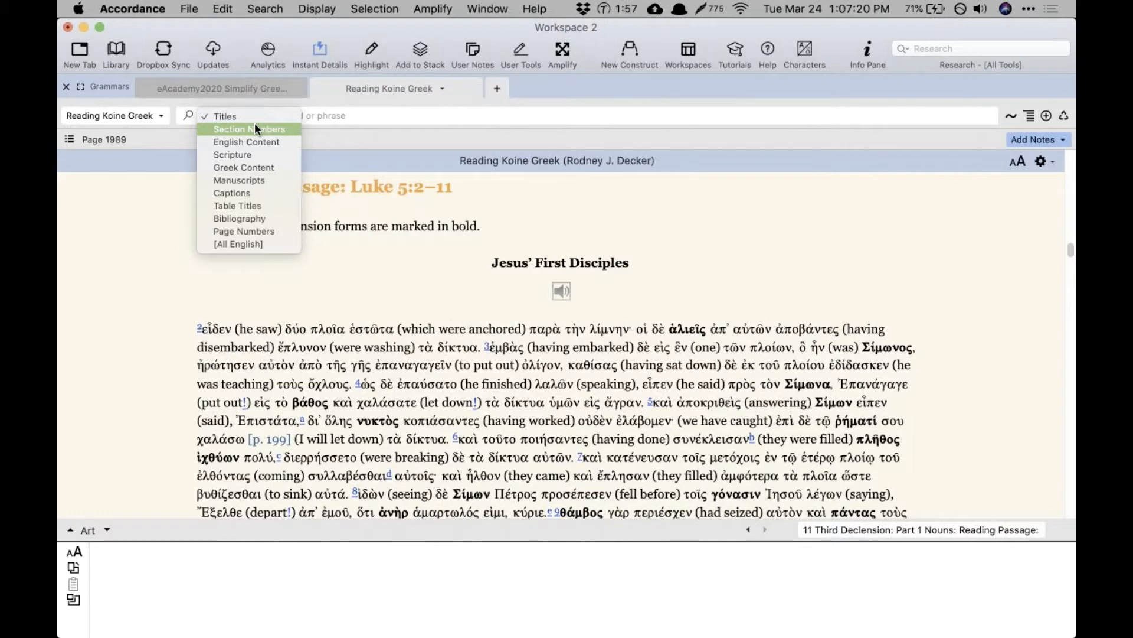
Step: Return to the eAcademy2020 Simplify Greek notes and select the point 1 text from "allow you to perform targeted searches" to "specific content"
{"action": "left_click", "coordinate": [243, 83]}
{"action": "left_click", "coordinate": [246, 83]}
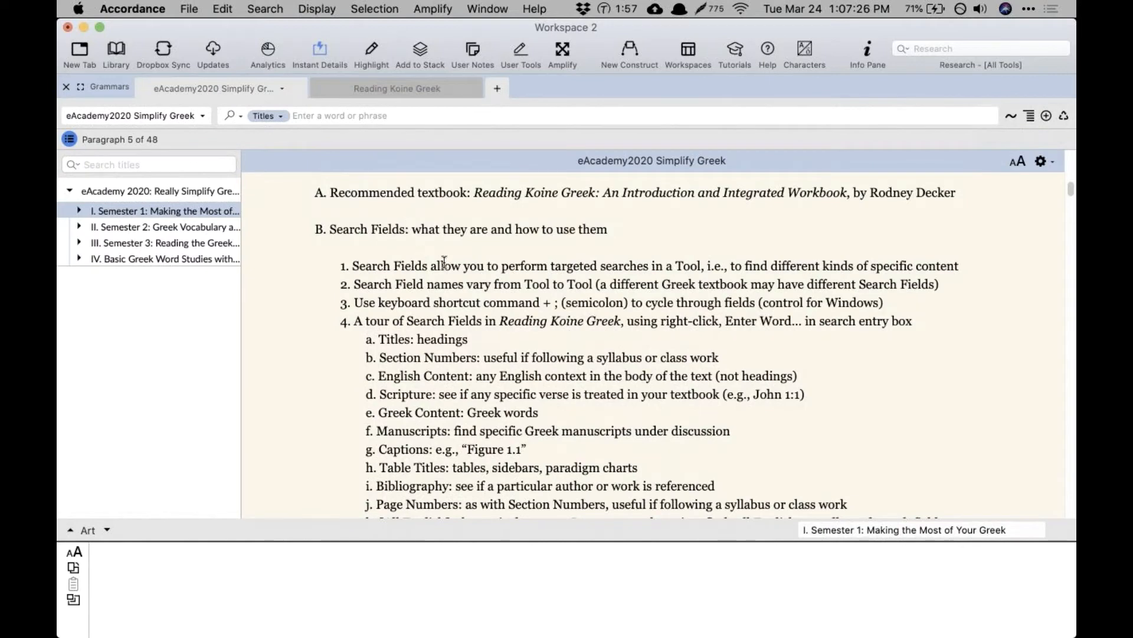
{"action": "left_click_drag", "start_coordinate": [444, 266], "coordinate": [977, 267]}
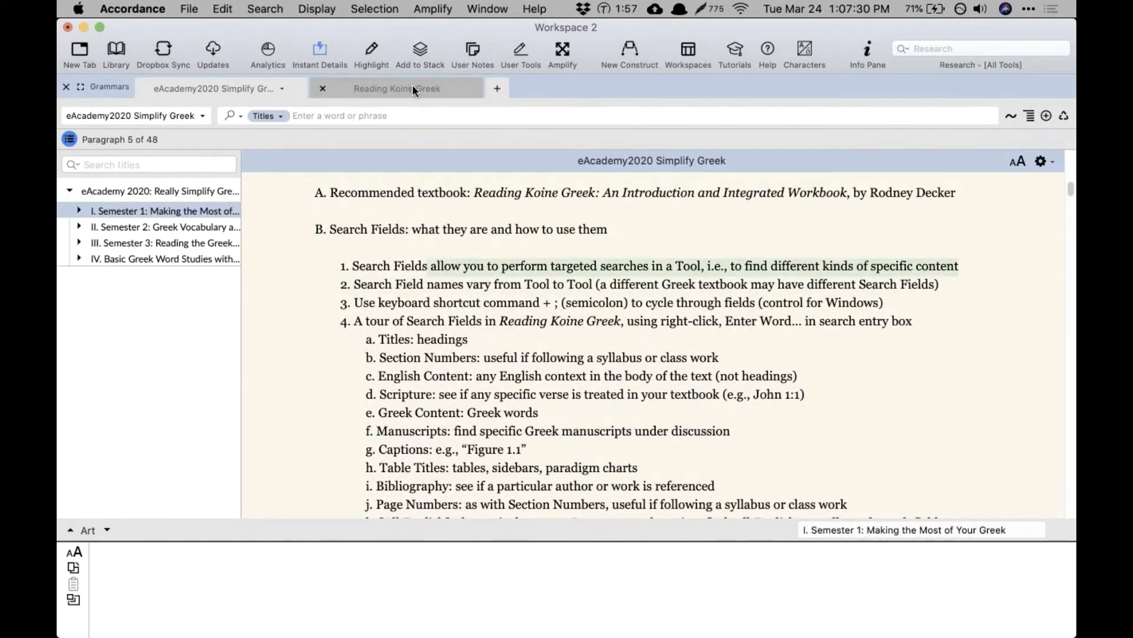
Step: Place Reading Koine Greek in its own pane beside the class notes and hide the table of contents of the notes
{"action": "left_click_drag", "start_coordinate": [412, 84], "coordinate": [968, 236]}
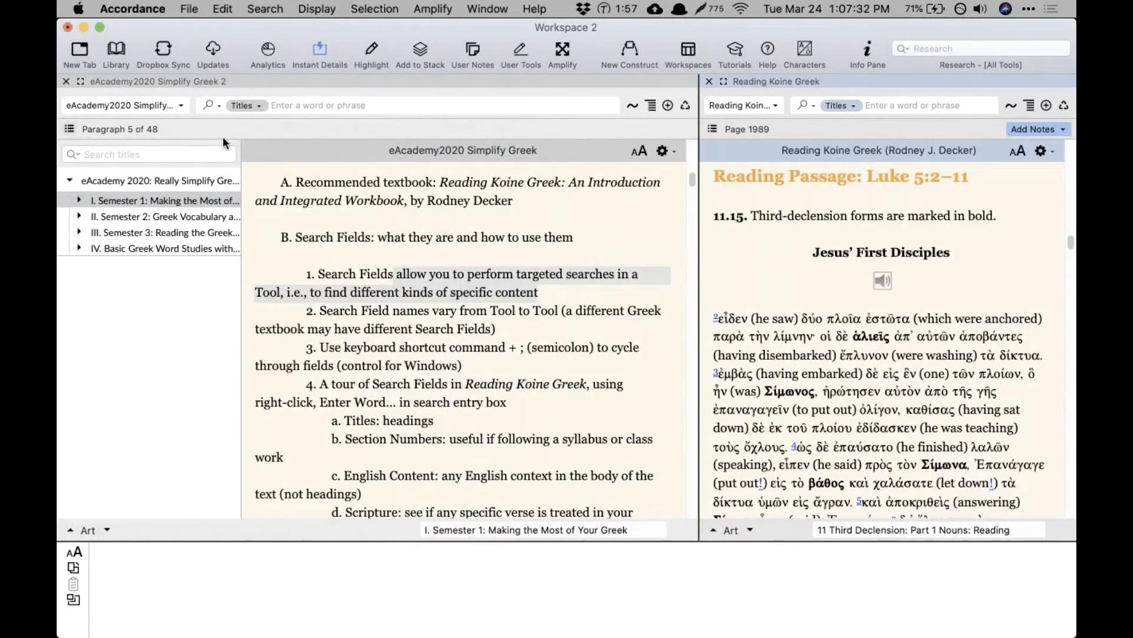
{"action": "left_click", "coordinate": [68, 131]}
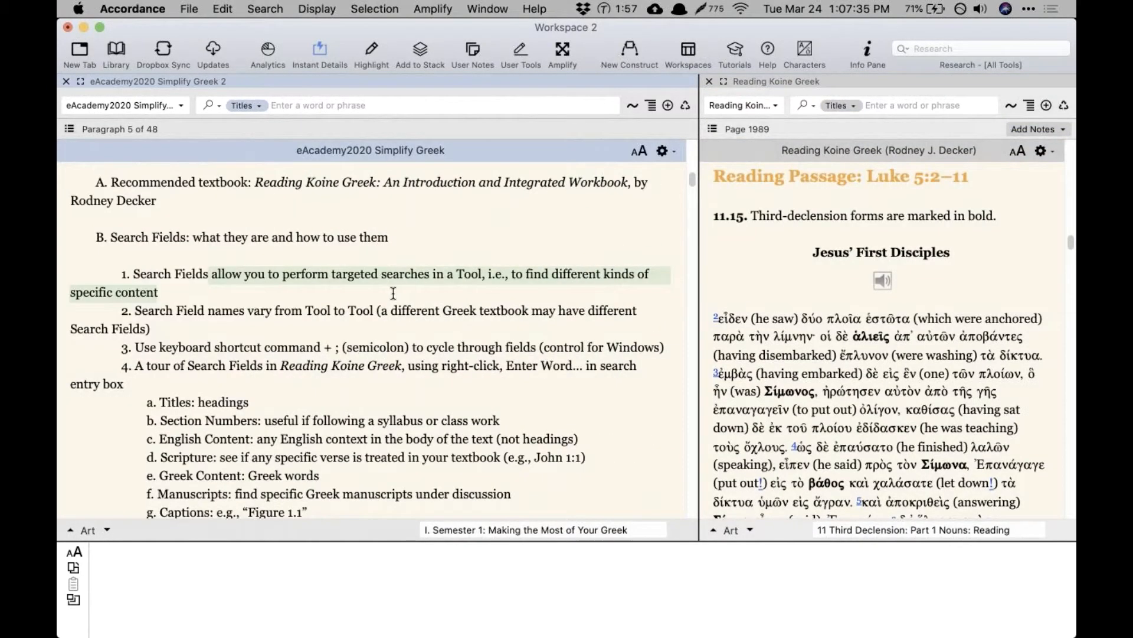
Step: Review the search fields of Reading Koine Greek and select point 2 of the notes, on search field names varying between Tools
{"action": "left_click", "coordinate": [838, 104]}
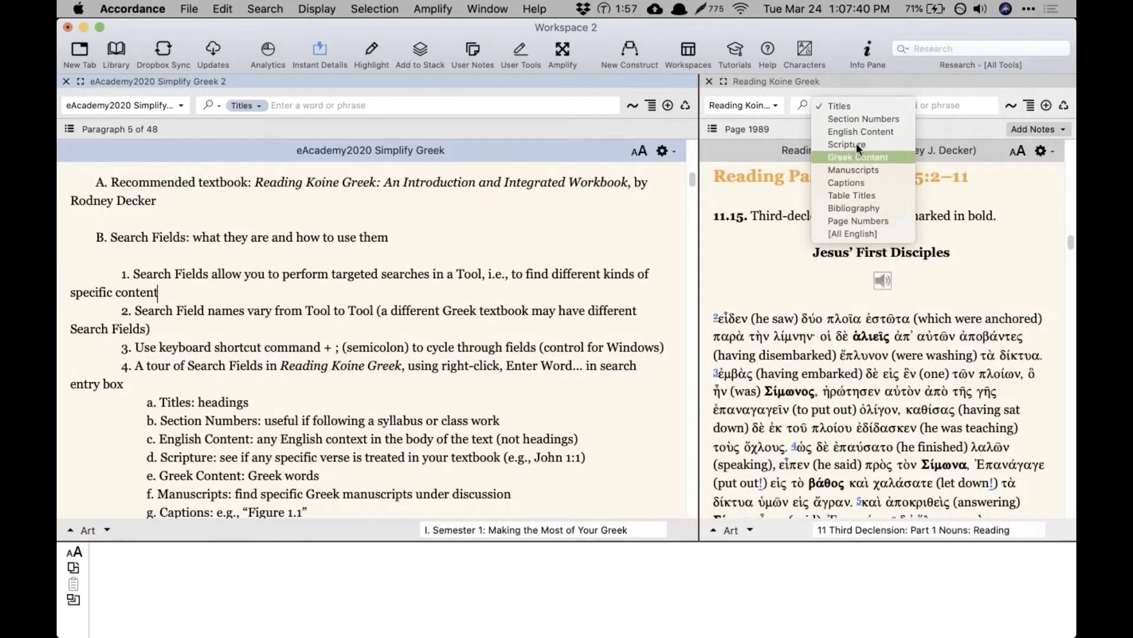
{"action": "left_click", "coordinate": [849, 104]}
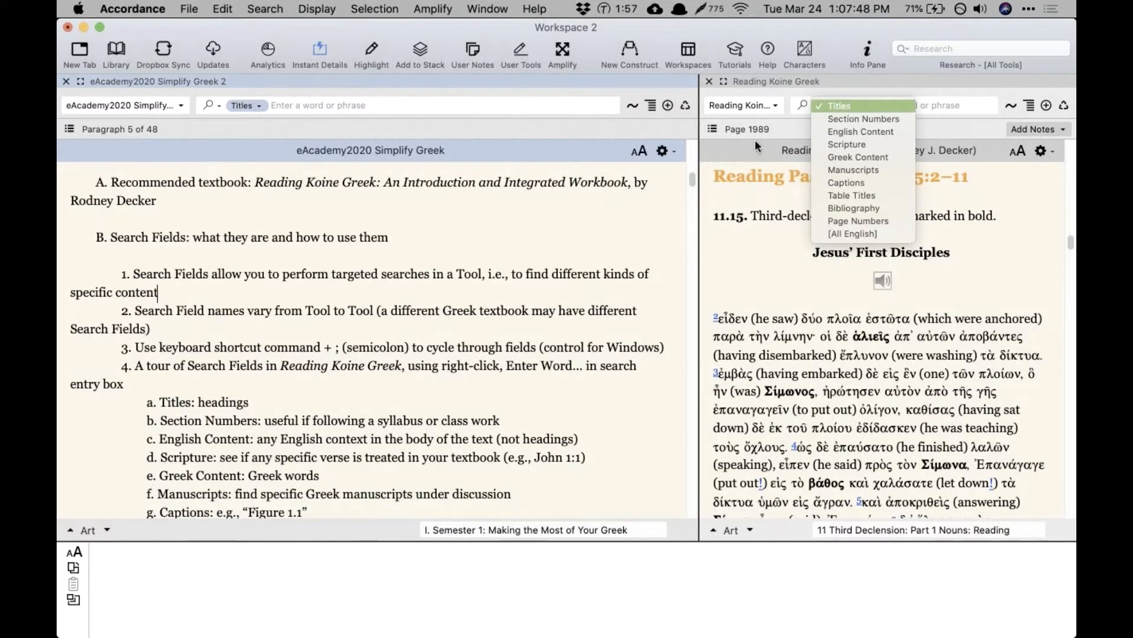
{"action": "triple_click", "coordinate": [117, 313]}
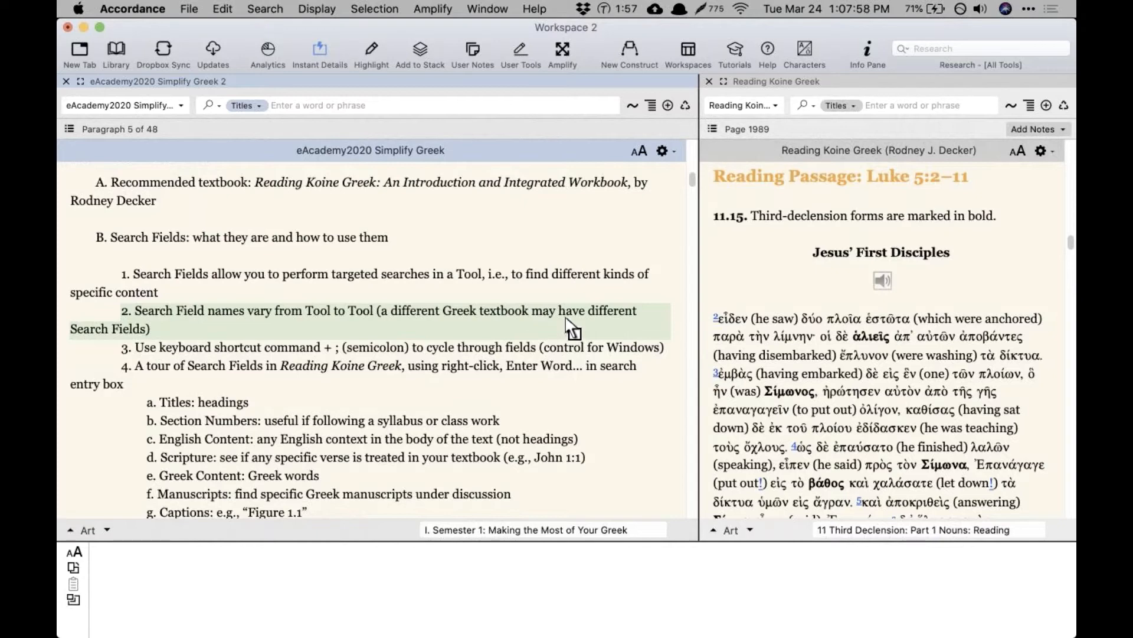
Step: Go through the search field names of Reading Koine Greek once more, from Titles to [All English]
{"action": "left_click", "coordinate": [839, 106]}
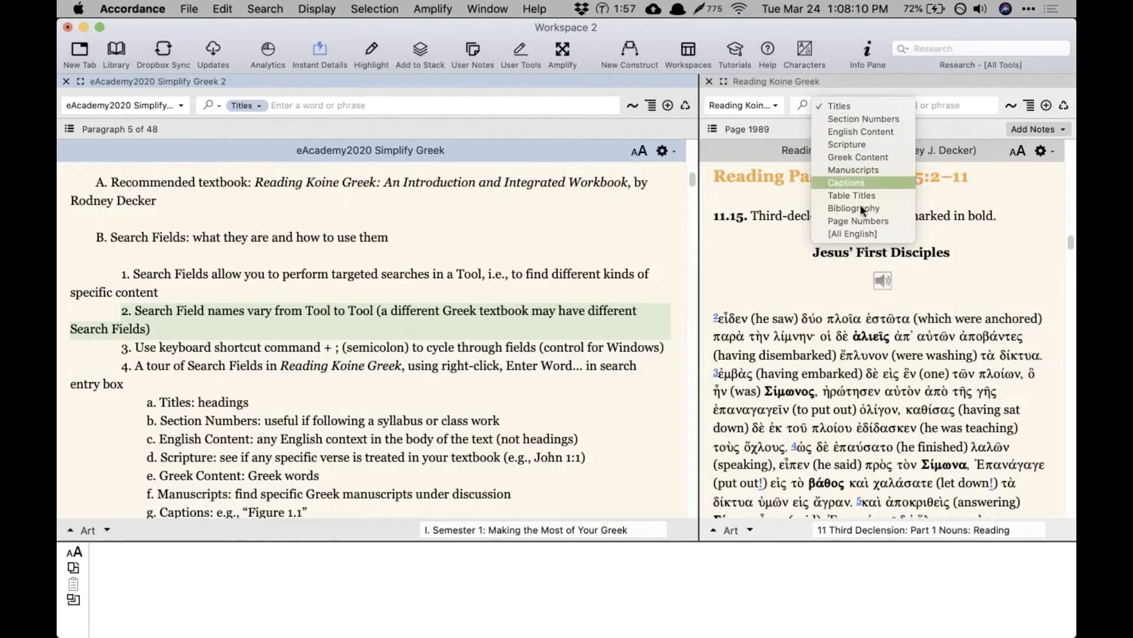
{"action": "left_click", "coordinate": [771, 290]}
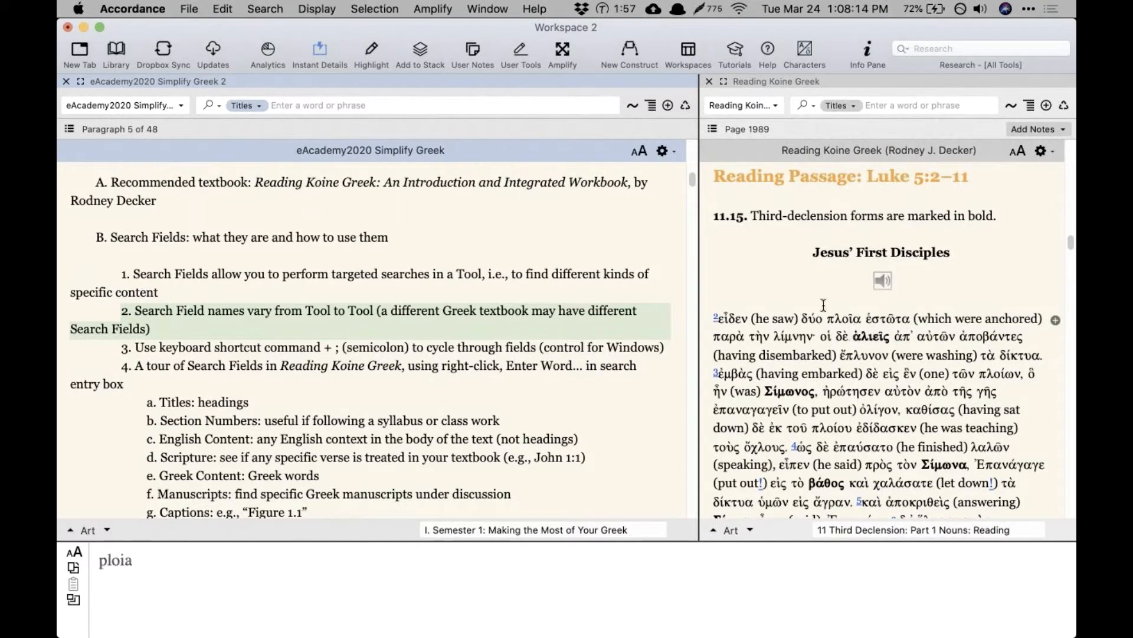
{"action": "left_click", "coordinate": [791, 260]}
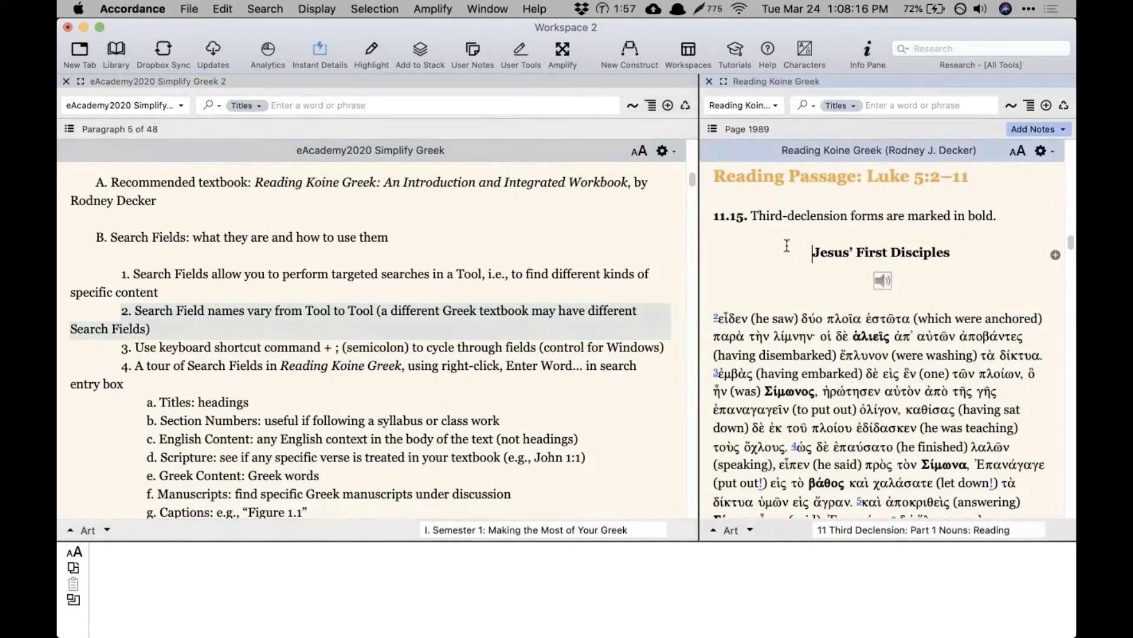
{"action": "left_click", "coordinate": [846, 105]}
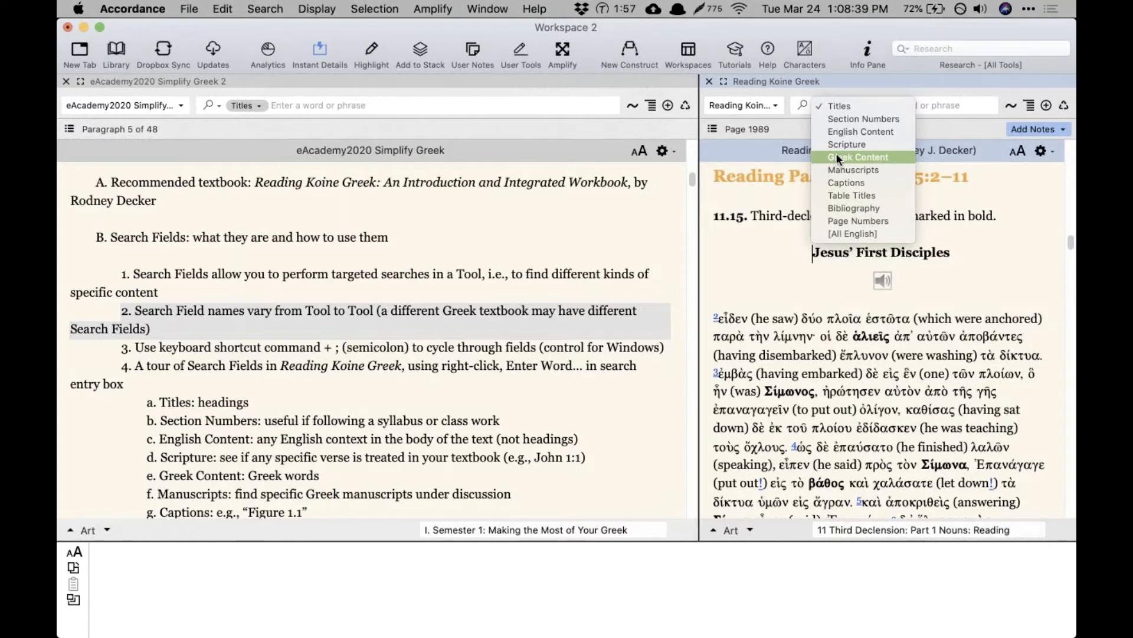
{"action": "left_click", "coordinate": [564, 251]}
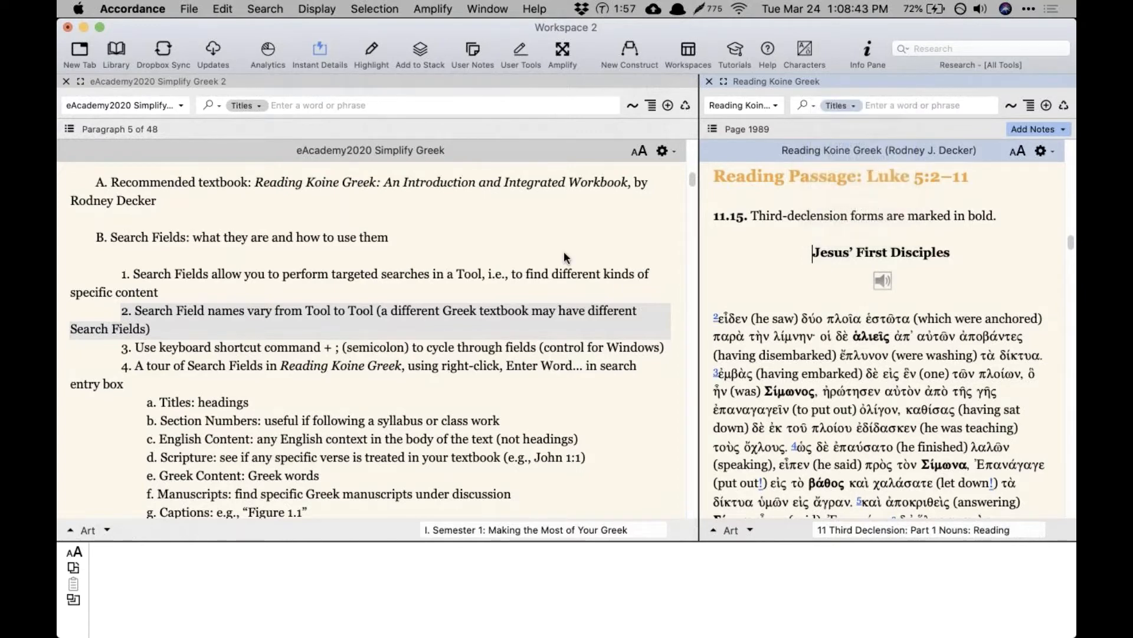
Step: Select the text of point 3 in the class notes about cycling through search fields with command + ; (semicolon)
{"action": "scroll", "coordinate": [565, 254], "scroll_direction": "down", "scroll_amount": 5}
{"action": "left_click", "coordinate": [331, 259]}
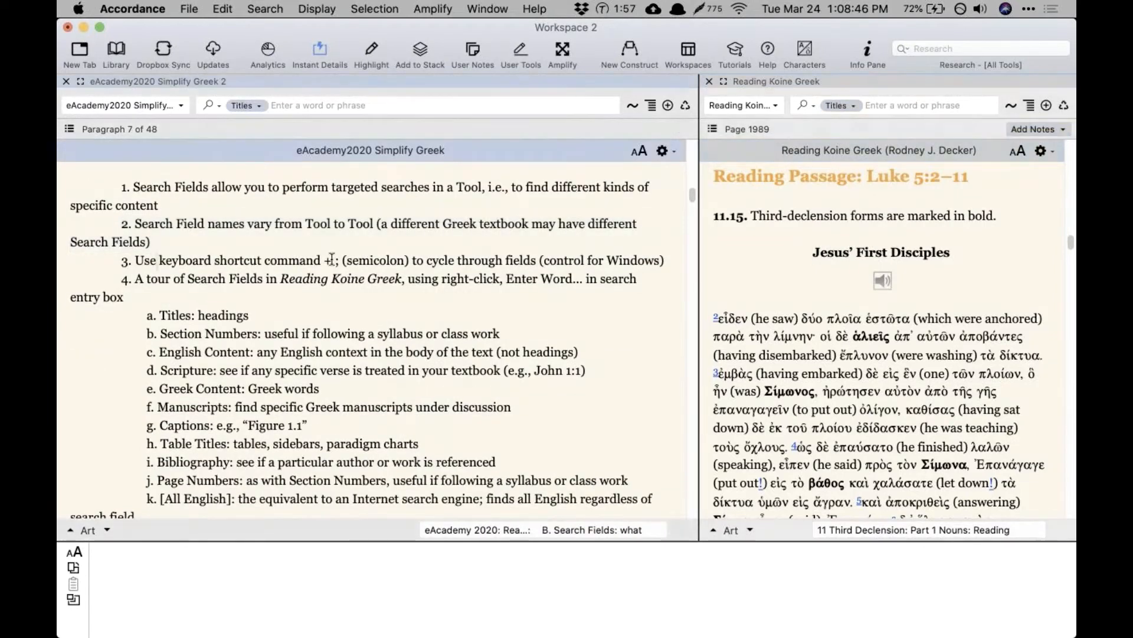
{"action": "left_click_drag", "start_coordinate": [331, 259], "coordinate": [671, 260]}
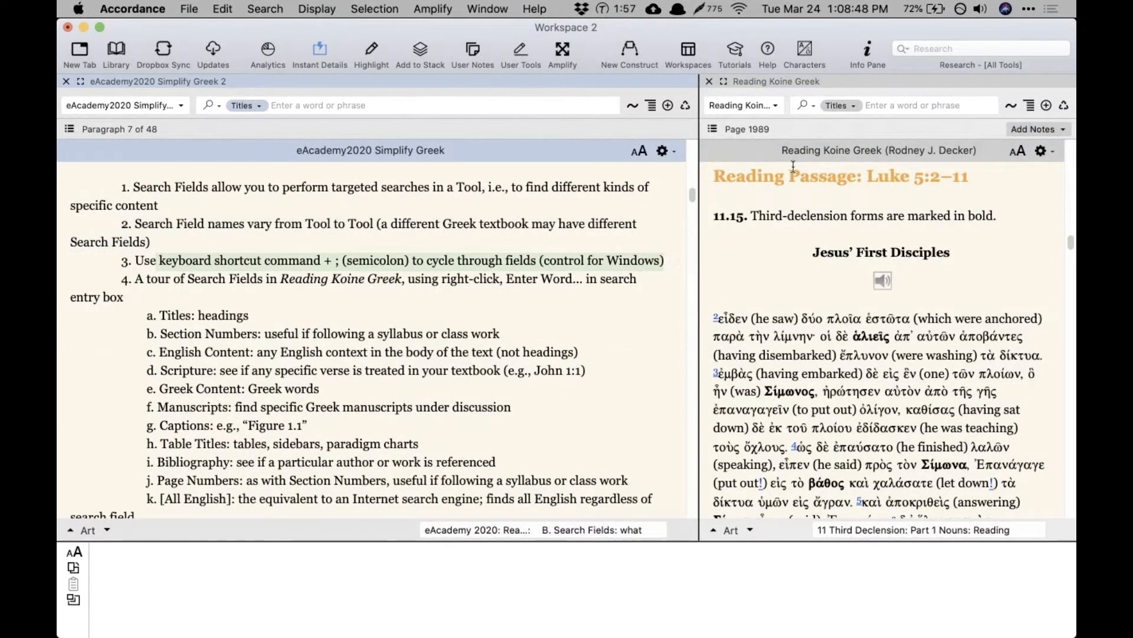
Step: Set the search field of Reading Koine Greek to Scripture
{"action": "left_click", "coordinate": [886, 109]}
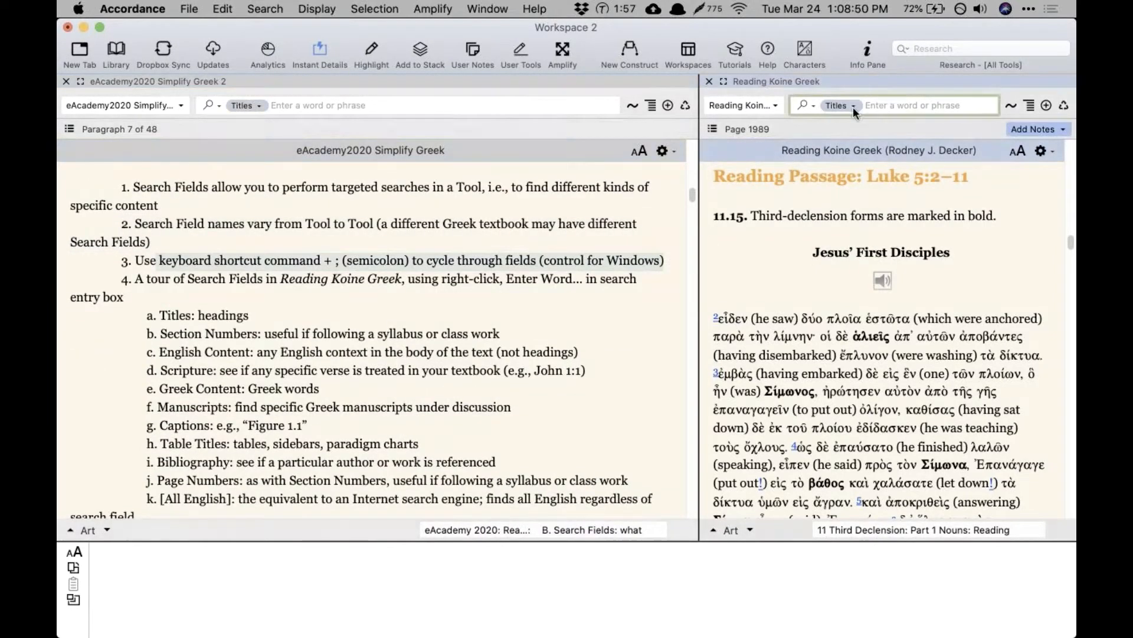
{"action": "left_click", "coordinate": [853, 107]}
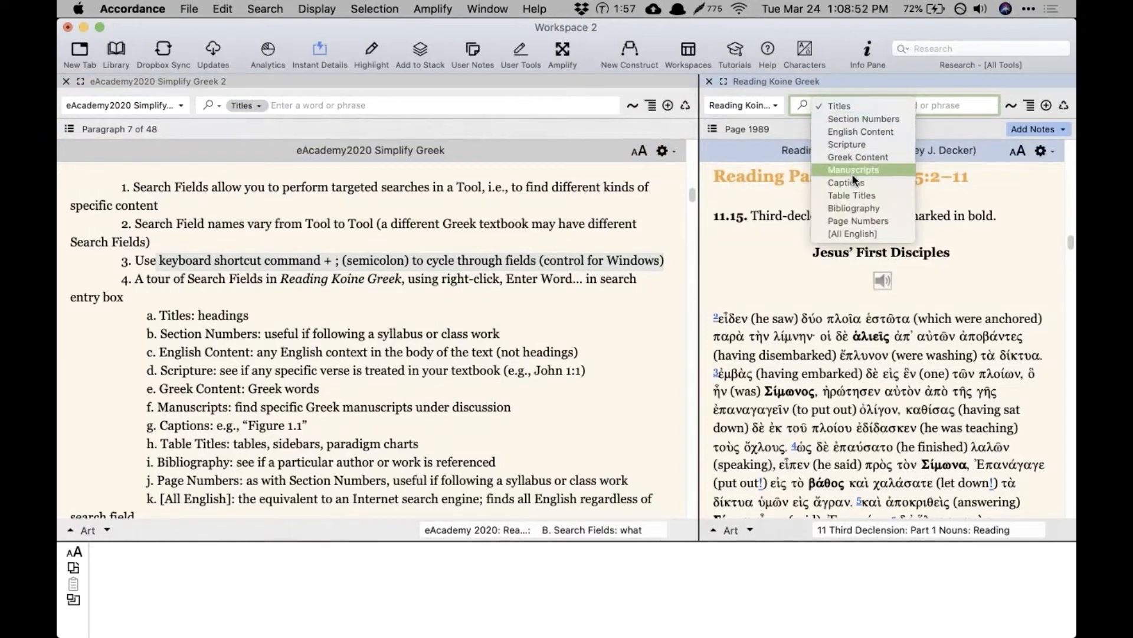
{"action": "left_click", "coordinate": [848, 144]}
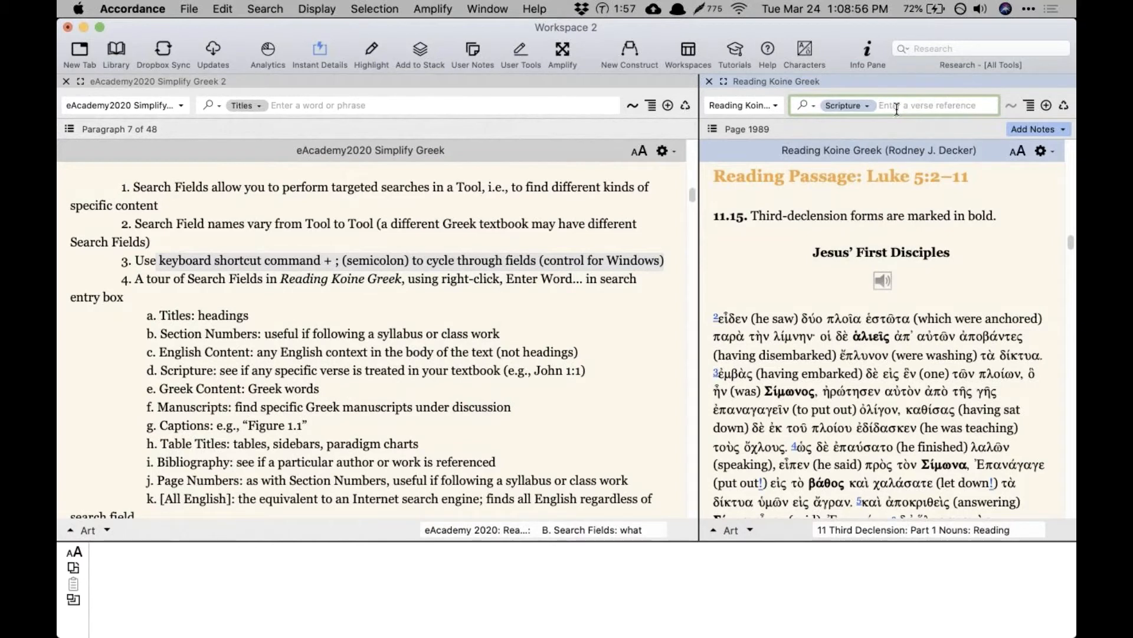
Step: Cycle repeatedly through all the search fields of Reading Koine Greek, ending on Table Titles
{"action": "key", "text": "super+semicolon"}
{"action": "key", "text": "super+semicolon"}
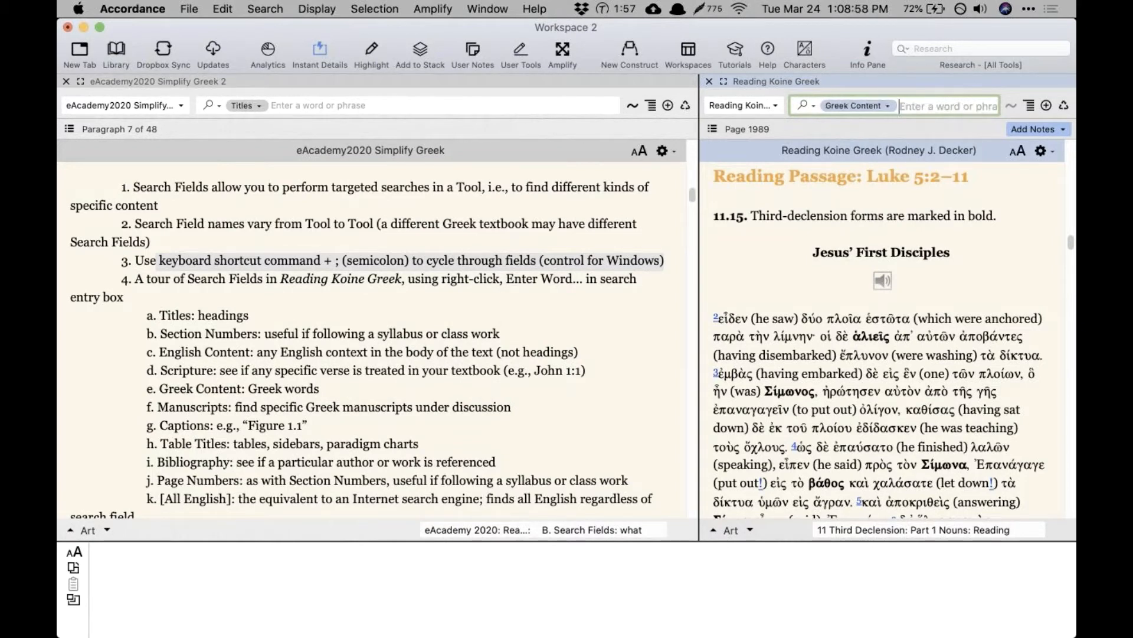
{"action": "key", "text": "super+semicolon"}
{"action": "key", "text": "super+semicolon"}
{"action": "key", "text": "super+semicolon"}
{"action": "key", "text": "super+semicolon"}
{"action": "key", "text": "super+semicolon"}
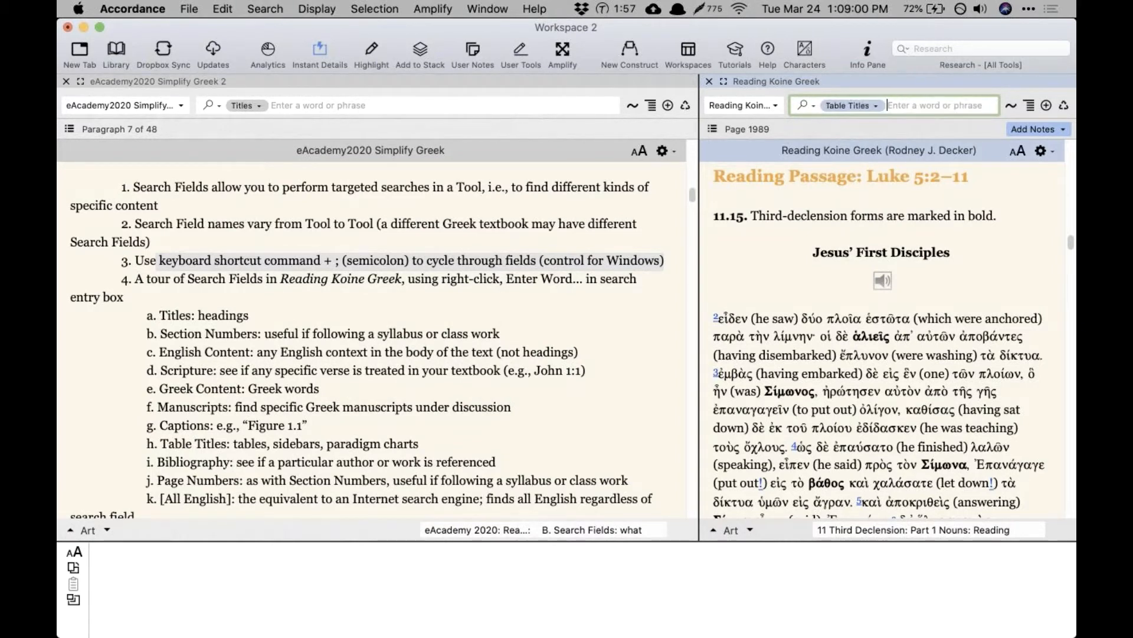
{"action": "key", "text": "super+semicolon"}
{"action": "key", "text": "super+semicolon"}
{"action": "key", "text": "super+semicolon"}
{"action": "key", "text": "super+semicolon"}
{"action": "key", "text": "super+semicolon"}
{"action": "key", "text": "super+semicolon"}
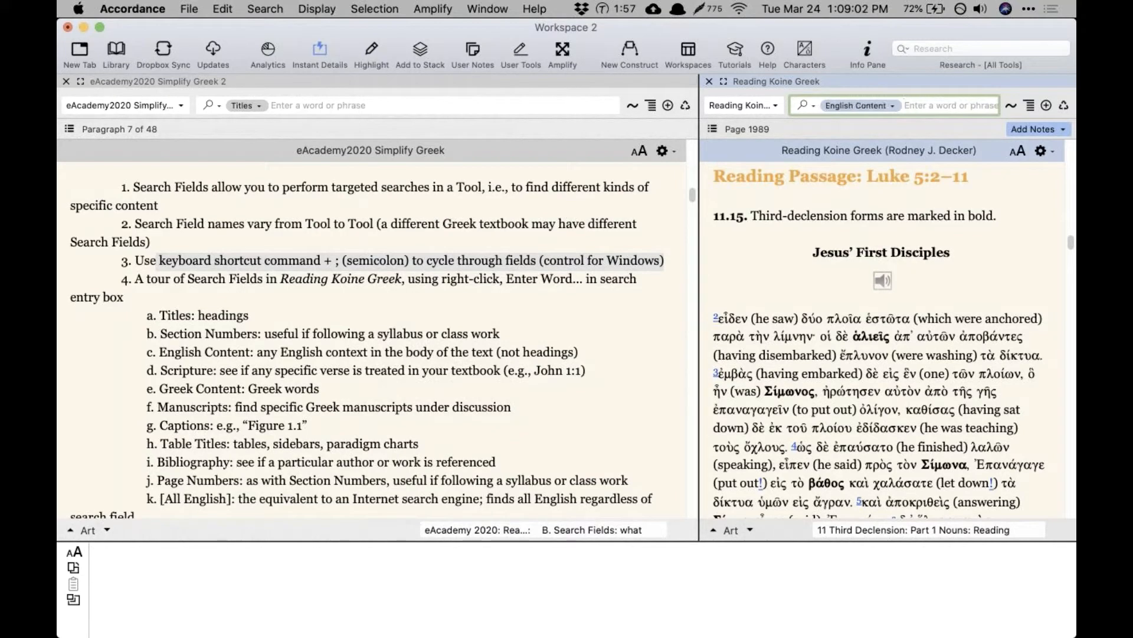
{"action": "key", "text": "super+semicolon"}
{"action": "key", "text": "super+semicolon"}
{"action": "key", "text": "super+semicolon"}
{"action": "key", "text": "super+semicolon"}
{"action": "key", "text": "super+semicolon"}
{"action": "key", "text": "super+semicolon"}
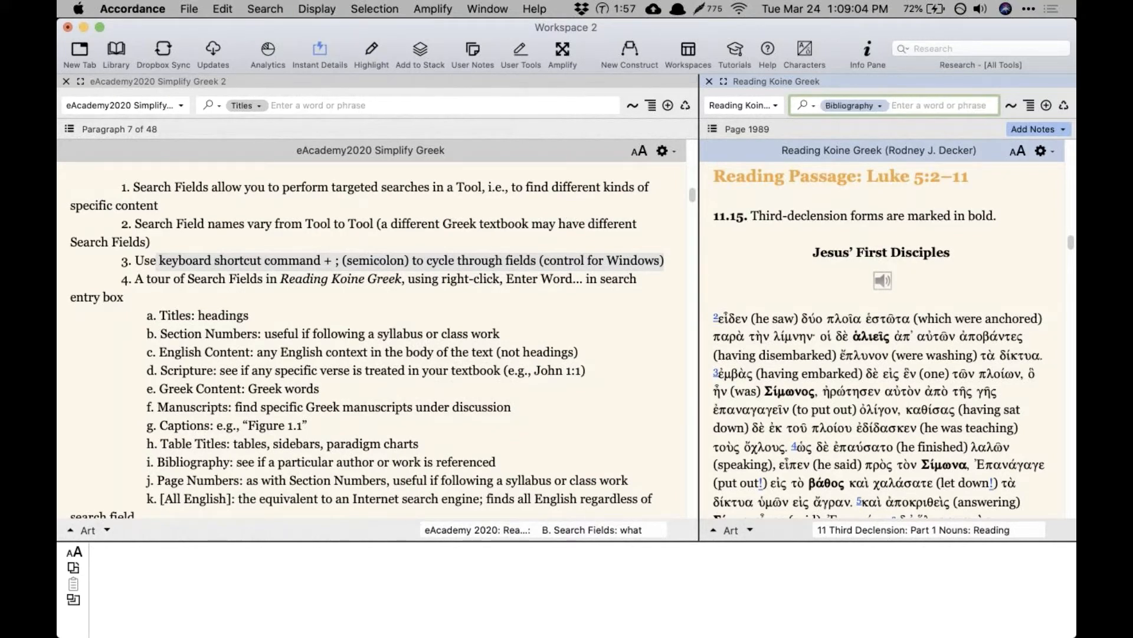
{"action": "key", "text": "super+semicolon"}
{"action": "key", "text": "super+semicolon"}
{"action": "key", "text": "super+semicolon"}
{"action": "key", "text": "super+semicolon"}
{"action": "key", "text": "super+semicolon"}
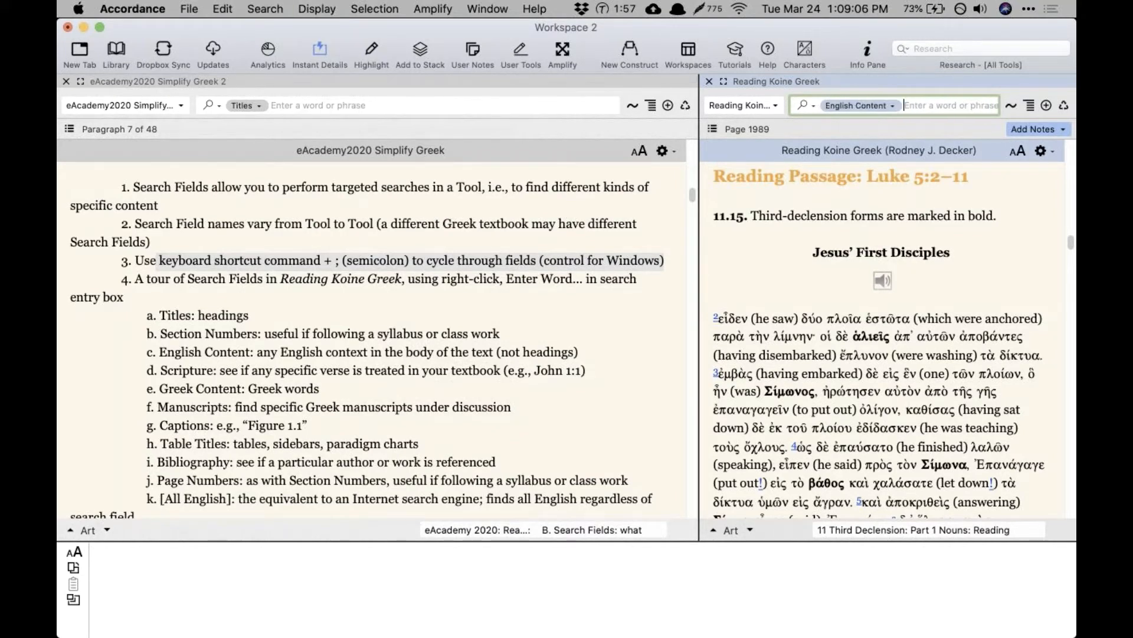
{"action": "key", "text": "super+semicolon"}
{"action": "key", "text": "super+semicolon"}
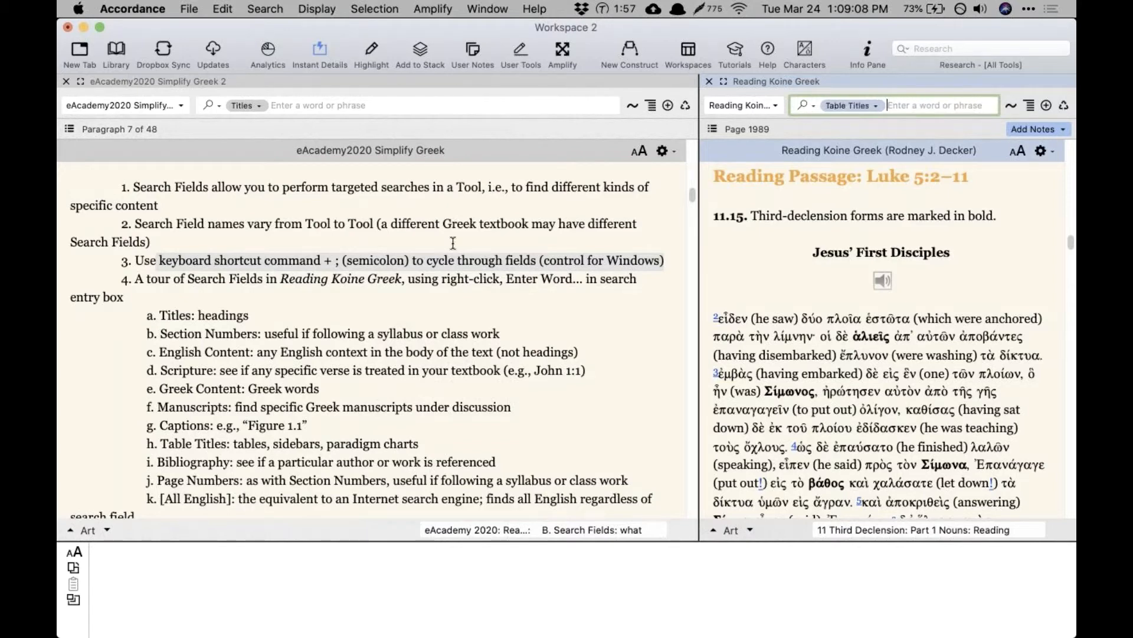
Step: Widen the Reading Koine Greek pane to about half the workspace and reduce the text size of the class notes
{"action": "scroll", "coordinate": [345, 293], "scroll_direction": "down", "scroll_amount": 2}
{"action": "scroll", "coordinate": [344, 294], "scroll_direction": "down", "scroll_amount": 3}
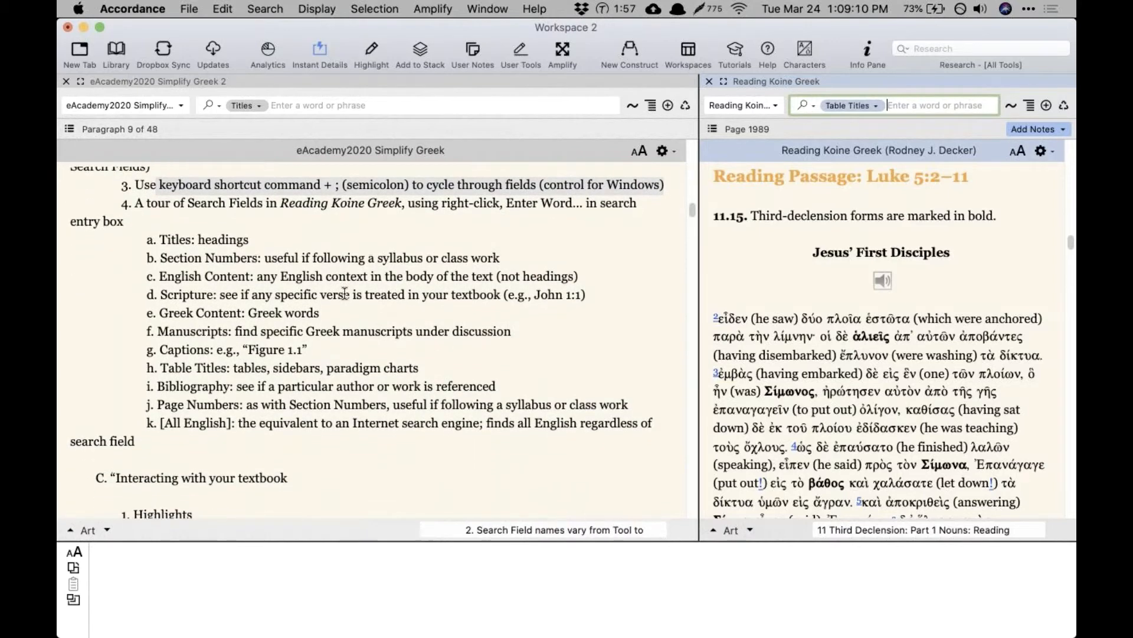
{"action": "scroll", "coordinate": [345, 294], "scroll_direction": "up", "scroll_amount": 1}
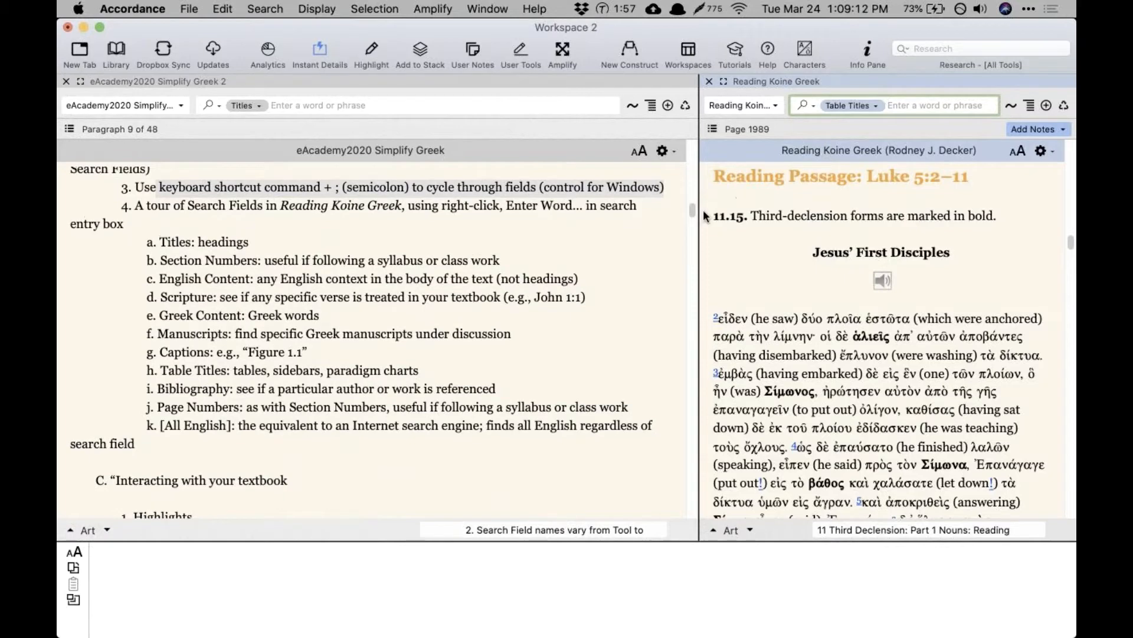
{"action": "left_click_drag", "start_coordinate": [699, 266], "coordinate": [574, 254]}
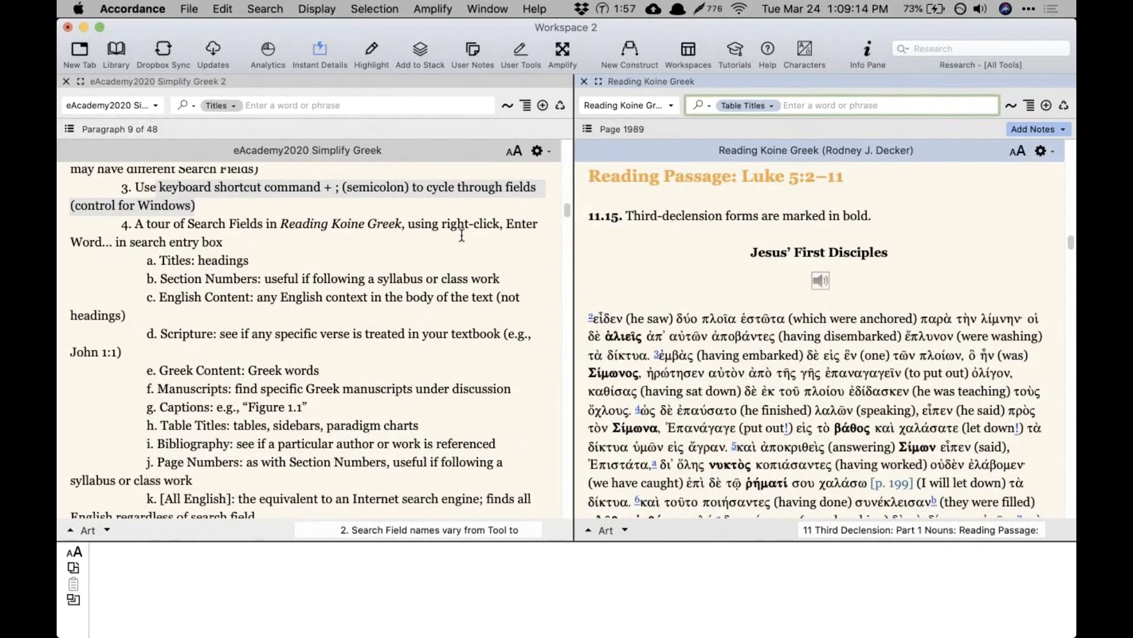
{"action": "scroll", "coordinate": [463, 234], "scroll_direction": "down", "scroll_amount": 2}
{"action": "left_click", "coordinate": [509, 154]}
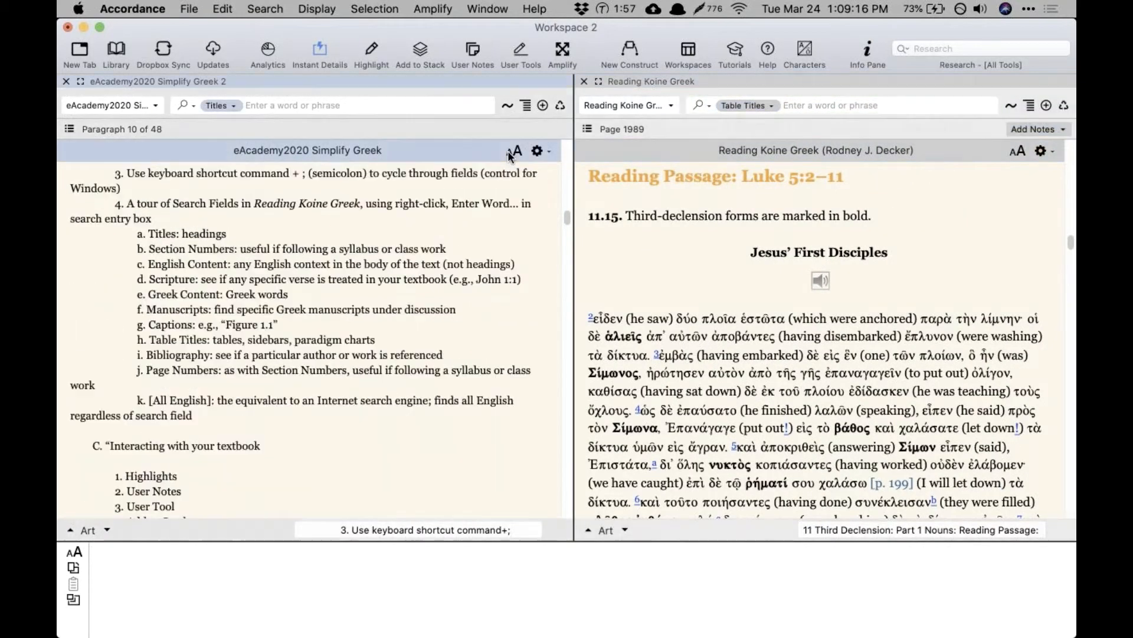
Step: Set the search field of Reading Koine Greek back to Titles
{"action": "left_click", "coordinate": [764, 104]}
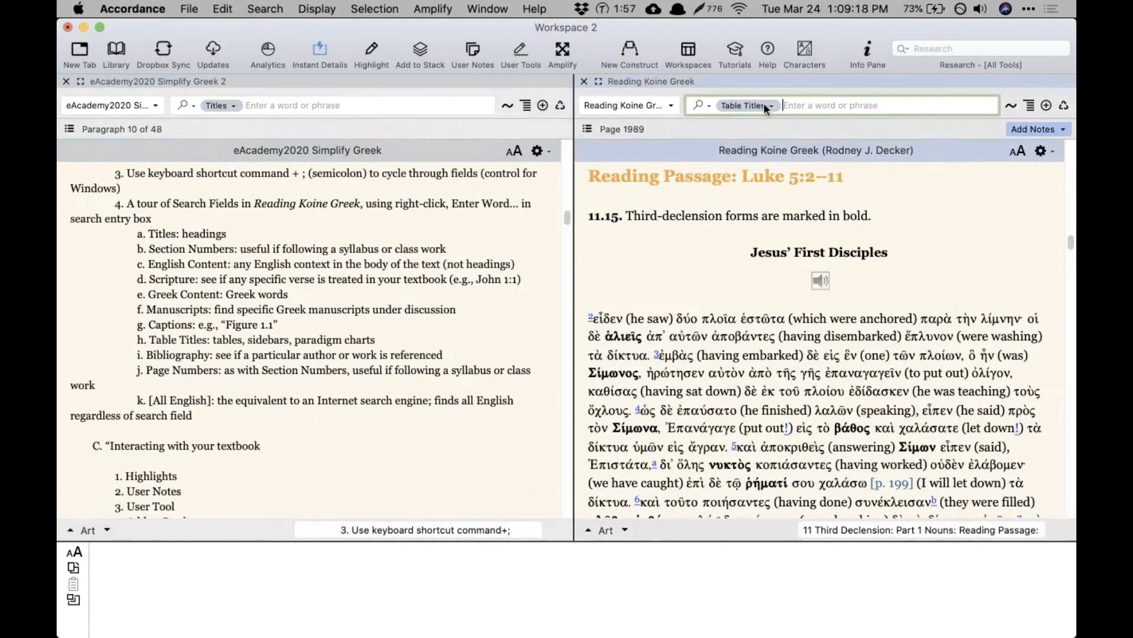
{"action": "left_click", "coordinate": [758, 17]}
{"action": "left_click", "coordinate": [742, 105]}
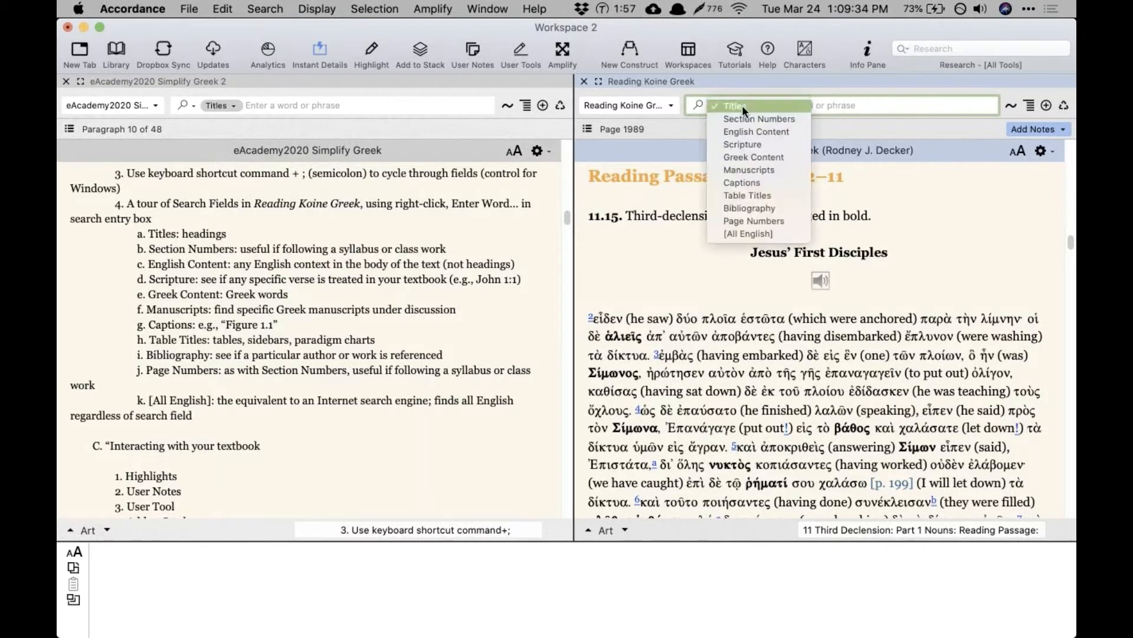
Step: Open the list of searchable title words for Reading Koine Greek and add Aorist to the words to enter
{"action": "left_click", "coordinate": [806, 103]}
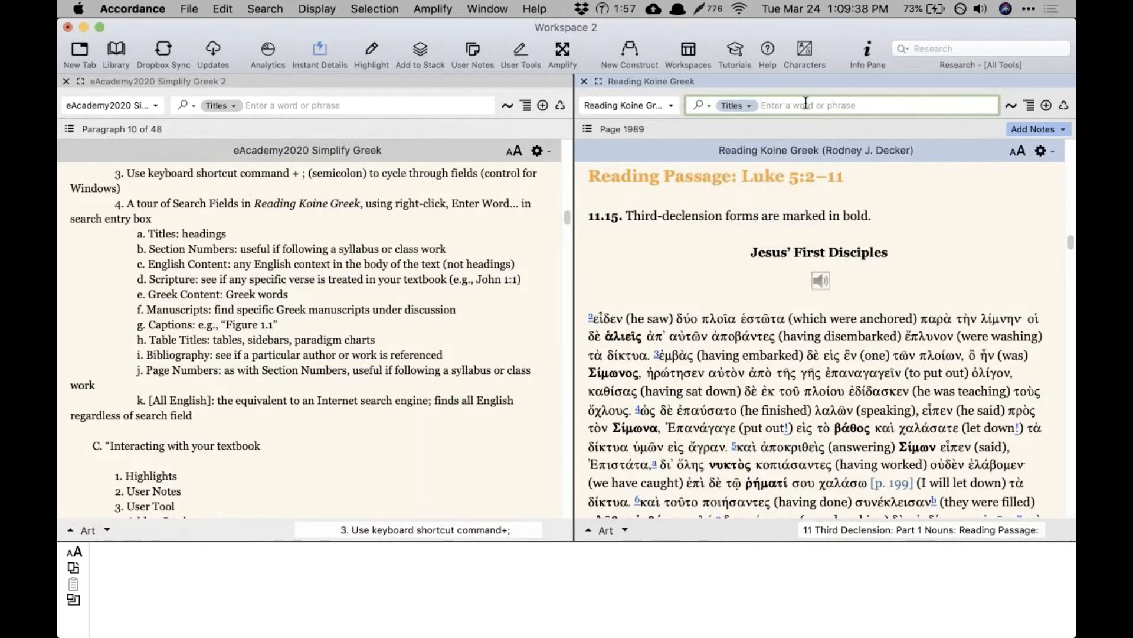
{"action": "right_click", "coordinate": [805, 103]}
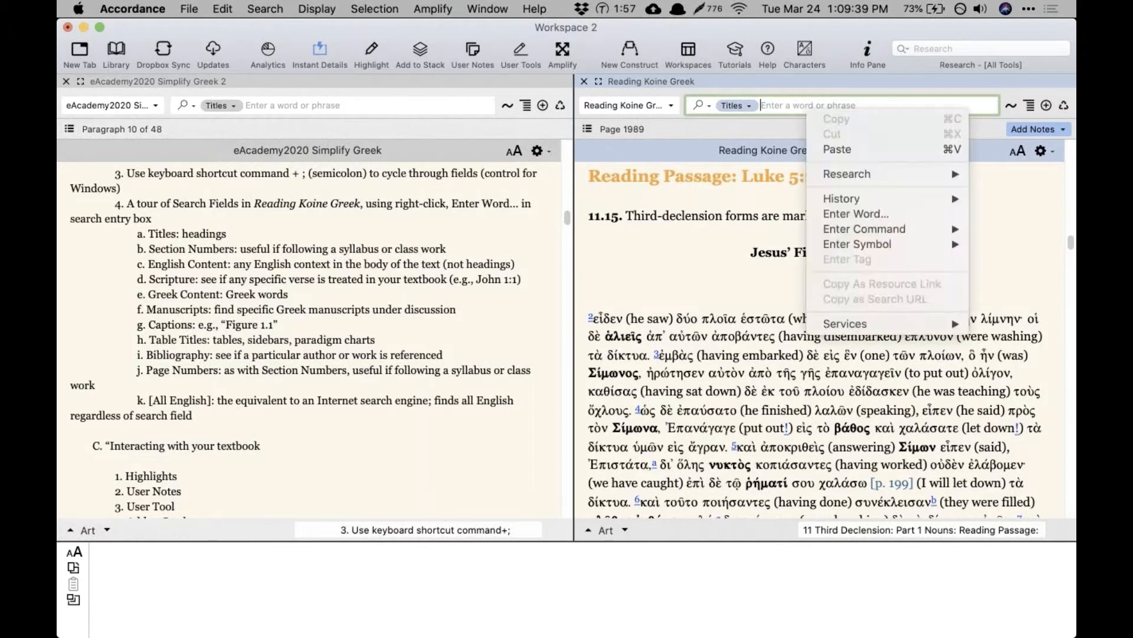
{"action": "left_click", "coordinate": [887, 215]}
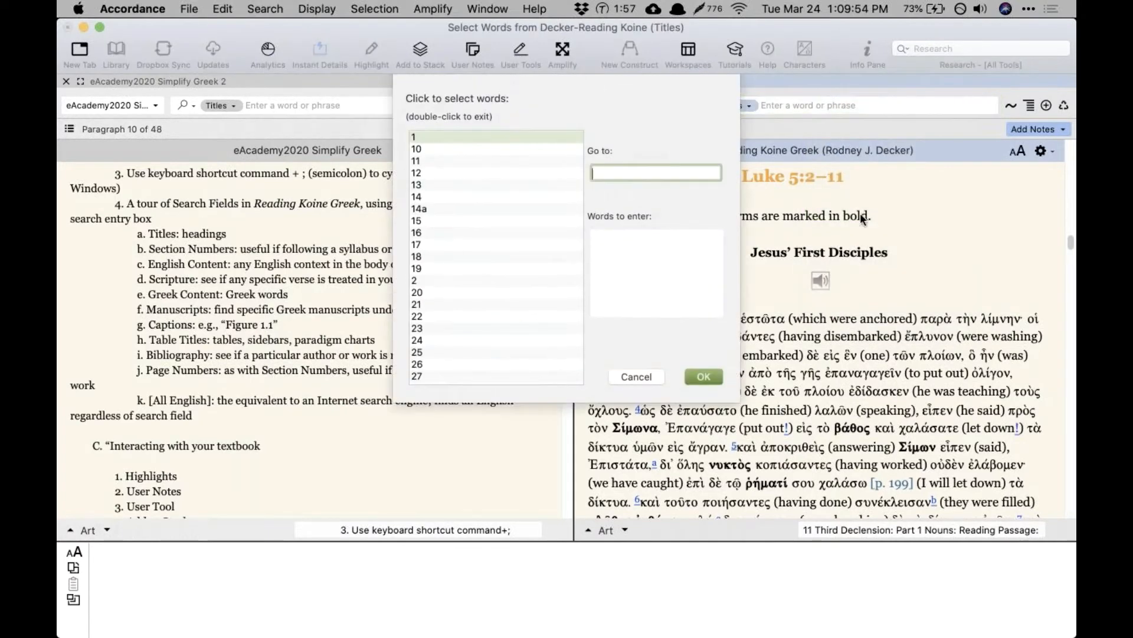
{"action": "scroll", "coordinate": [465, 258], "scroll_direction": "down", "scroll_amount": 5}
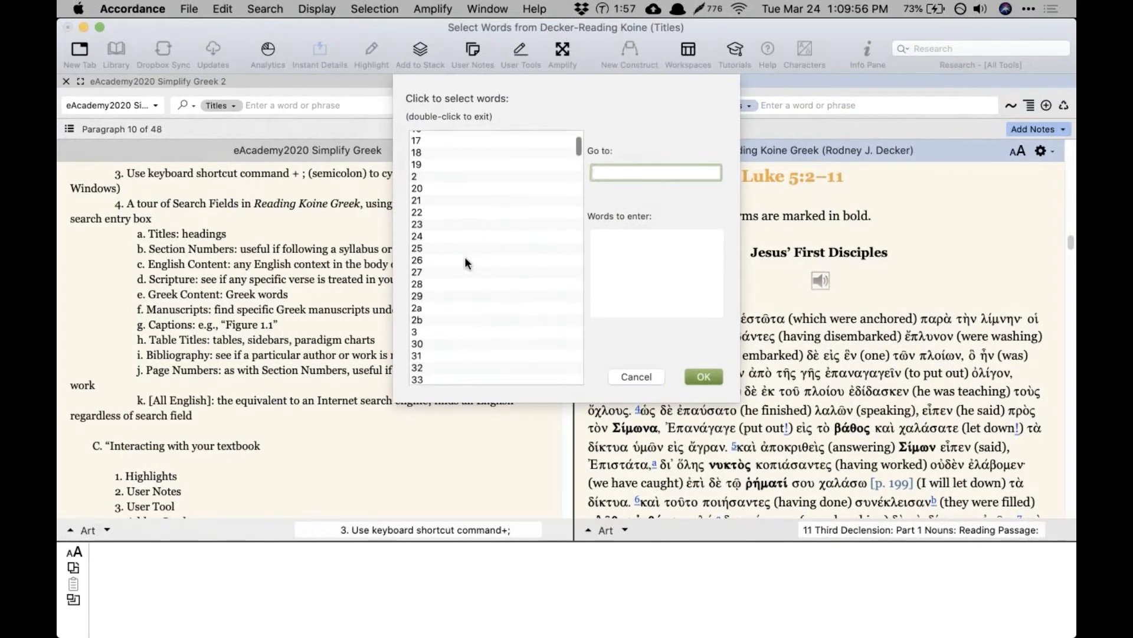
{"action": "scroll", "coordinate": [465, 259], "scroll_direction": "down", "scroll_amount": 10}
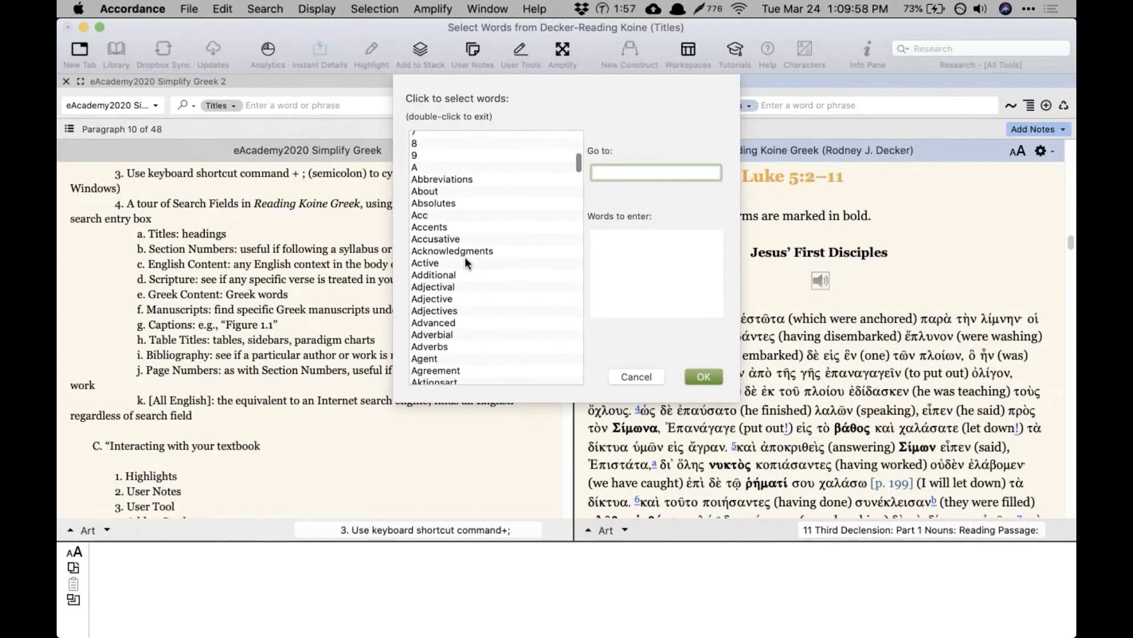
{"action": "scroll", "coordinate": [465, 260], "scroll_direction": "down", "scroll_amount": 4}
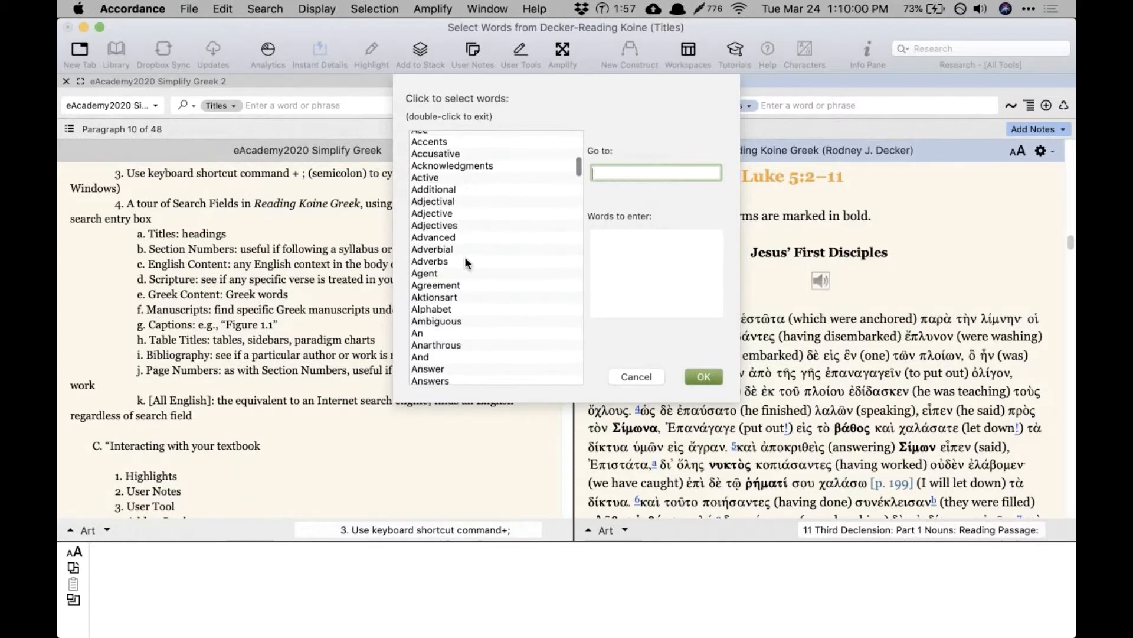
{"action": "scroll", "coordinate": [465, 256], "scroll_direction": "up", "scroll_amount": 5}
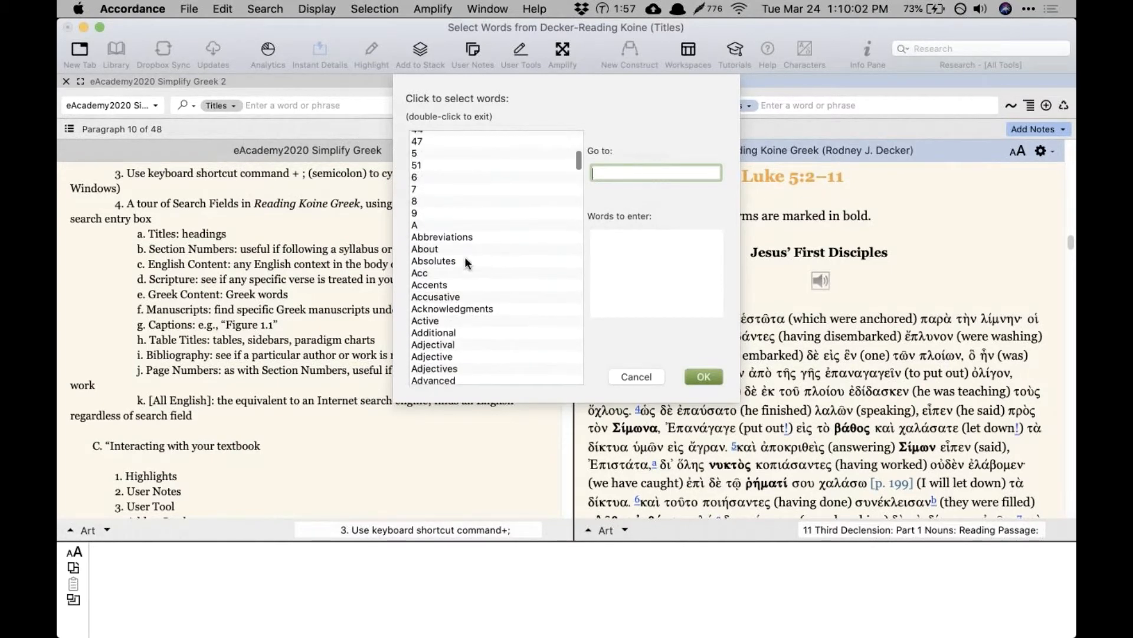
{"action": "scroll", "coordinate": [461, 210], "scroll_direction": "down", "scroll_amount": 8}
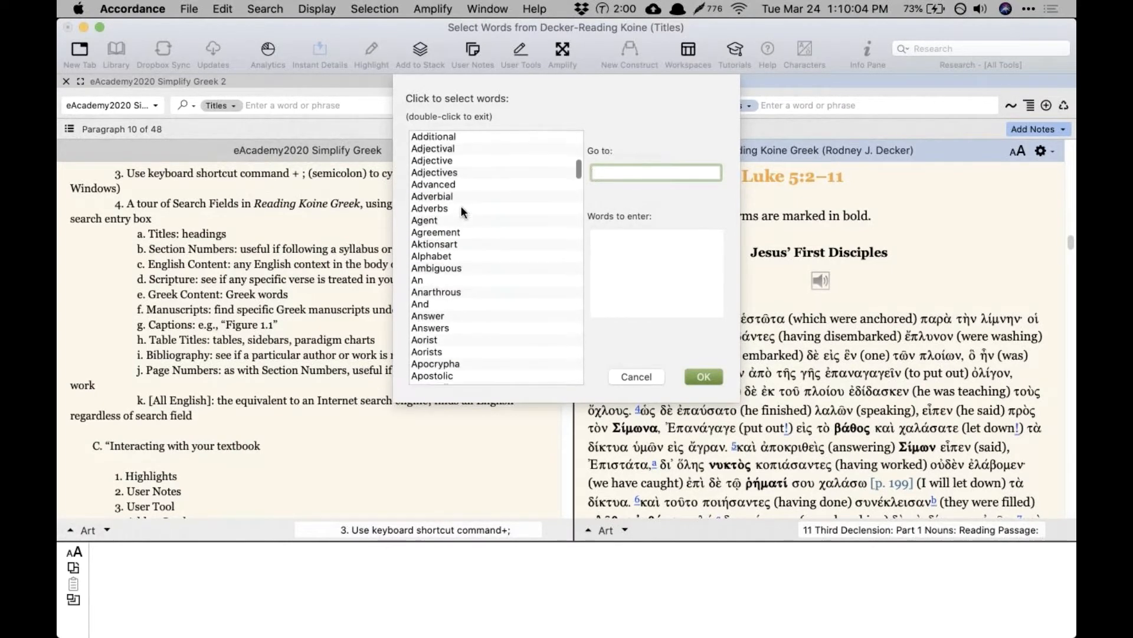
{"action": "scroll", "coordinate": [462, 208], "scroll_direction": "down", "scroll_amount": 5}
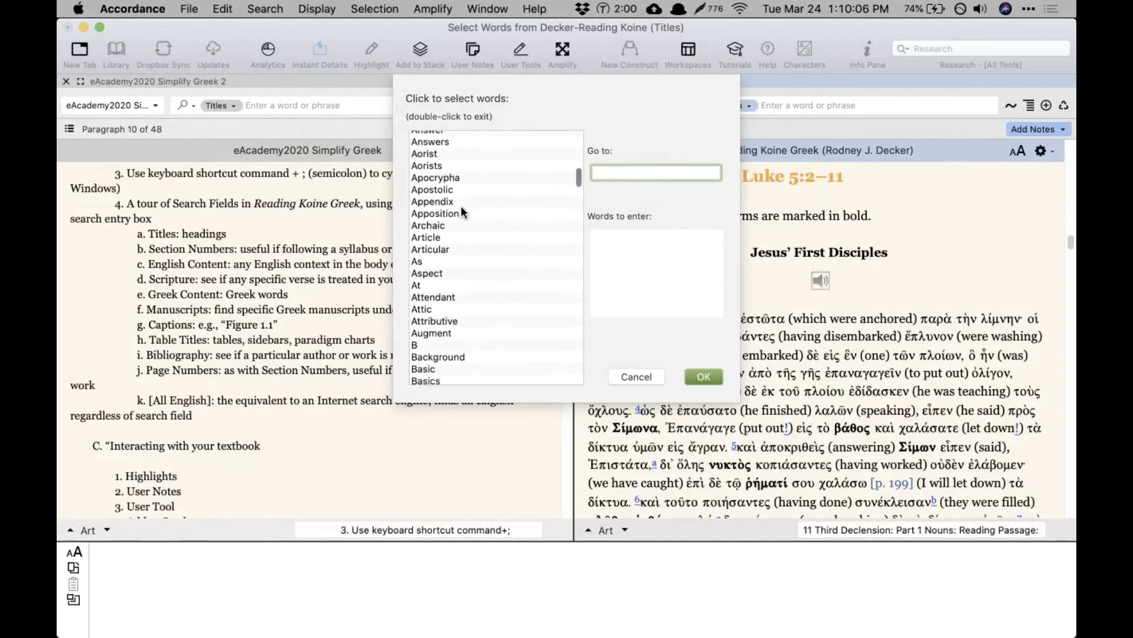
{"action": "left_click", "coordinate": [454, 136]}
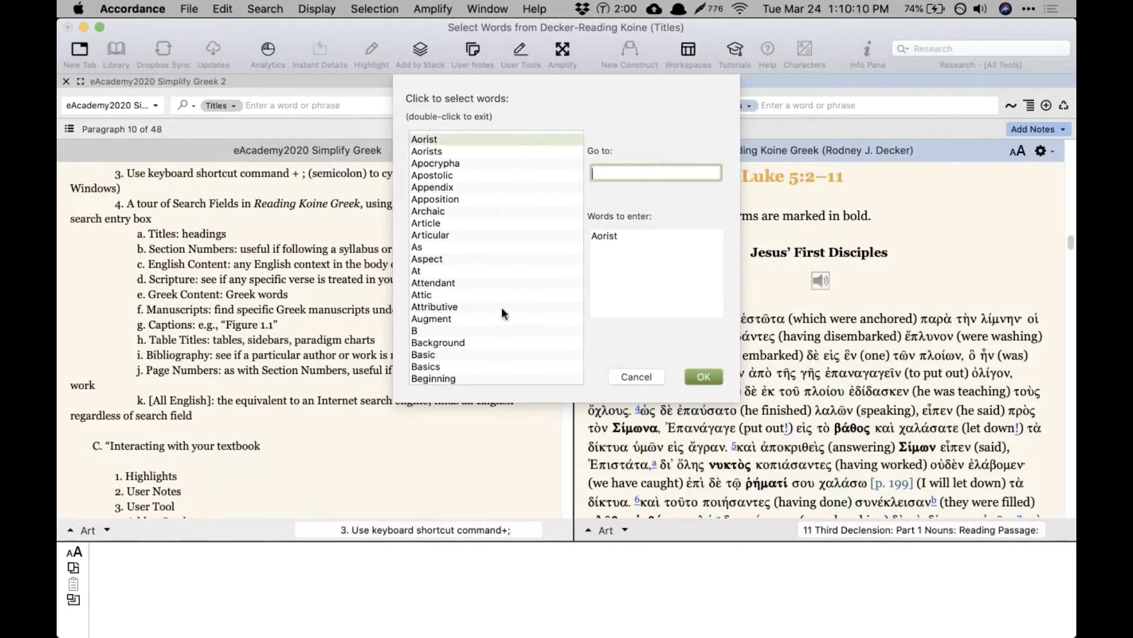
Step: Add Perfect to the words to enter and search the titles of Reading Koine Greek for Aorist or Perfect
{"action": "scroll", "coordinate": [501, 308], "scroll_direction": "down", "scroll_amount": 5}
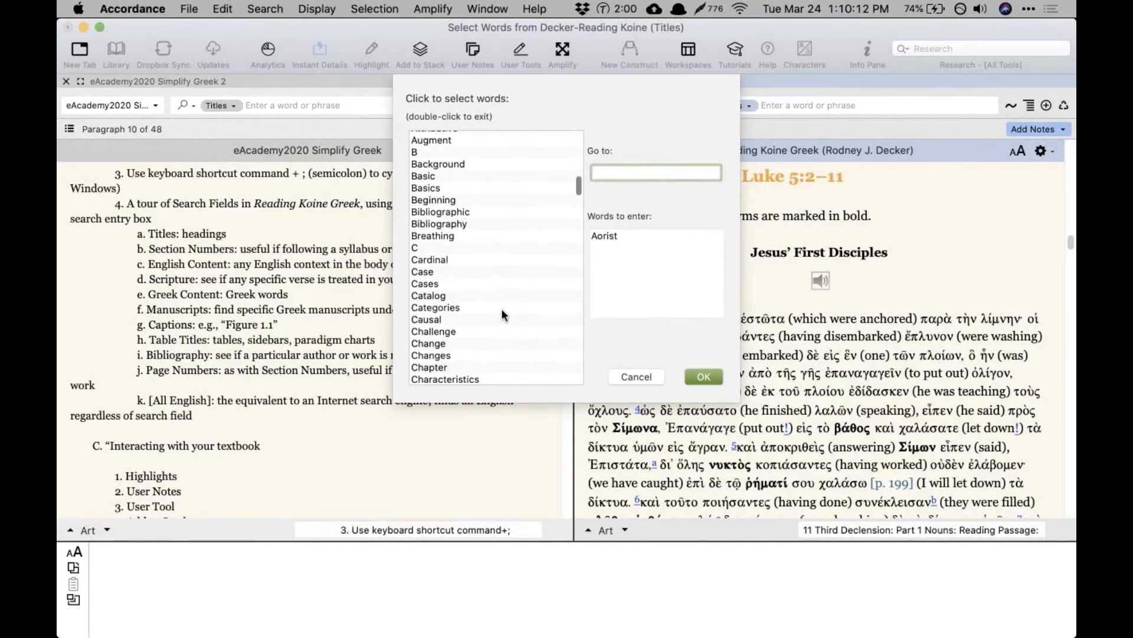
{"action": "scroll", "coordinate": [501, 308], "scroll_direction": "down", "scroll_amount": 3}
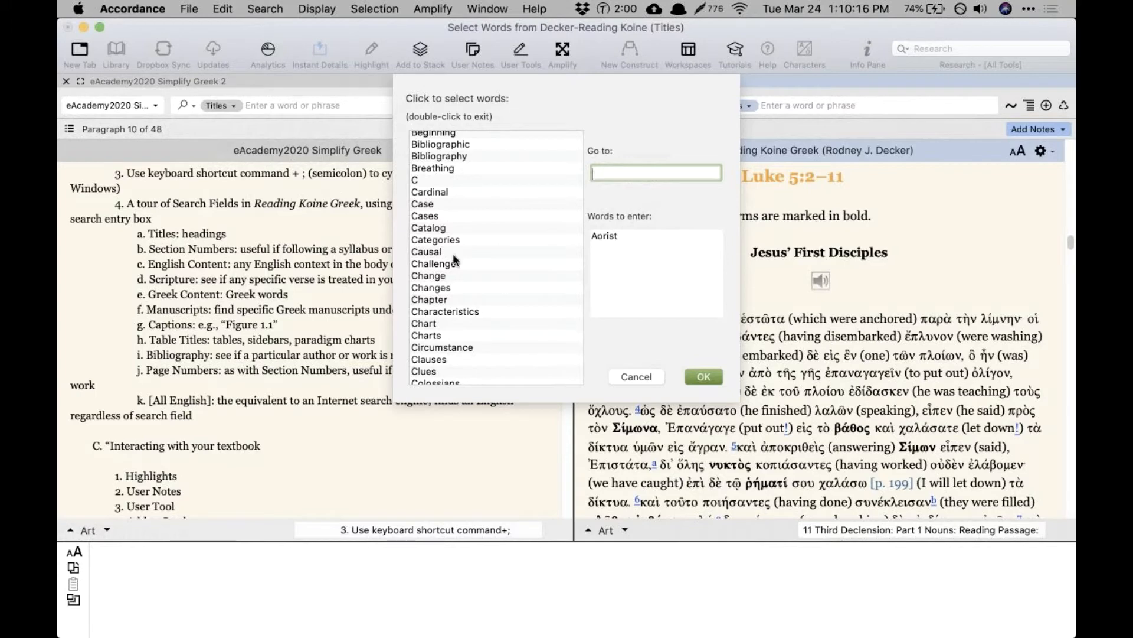
{"action": "scroll", "coordinate": [428, 270], "scroll_direction": "down", "scroll_amount": 3}
{"action": "scroll", "coordinate": [481, 269], "scroll_direction": "down", "scroll_amount": 10}
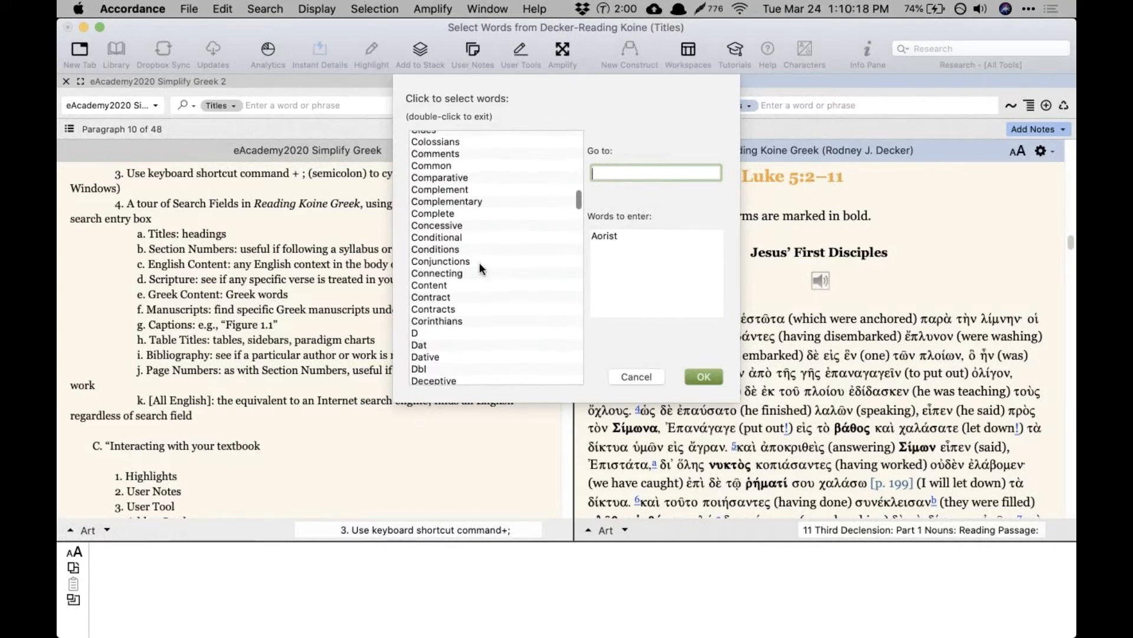
{"action": "type", "text": "pef"}
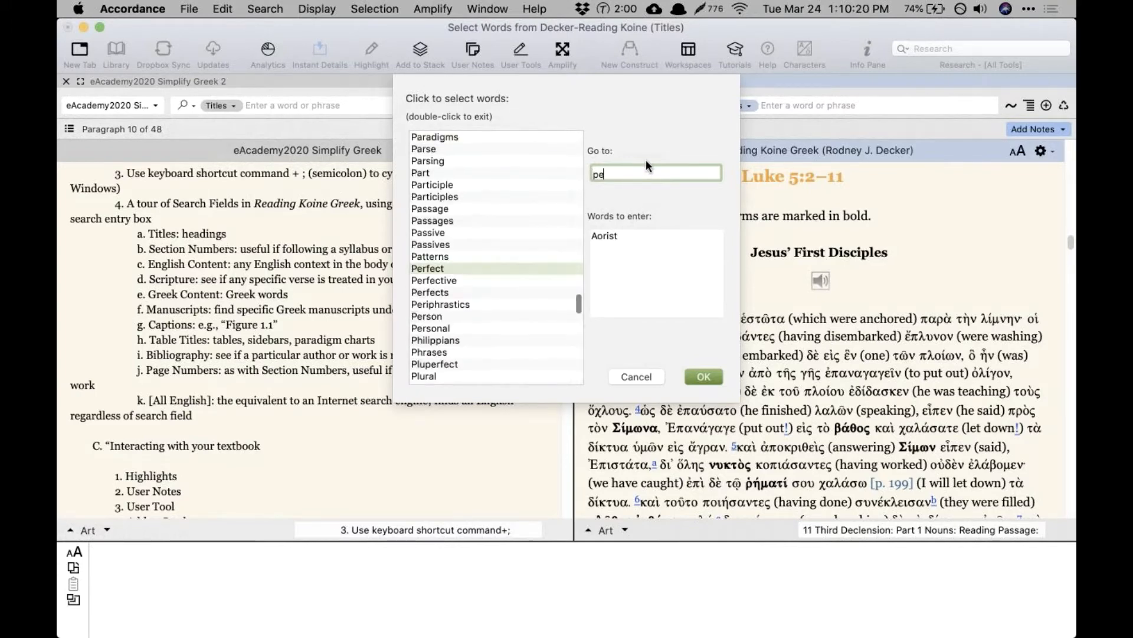
{"action": "left_click", "coordinate": [460, 267]}
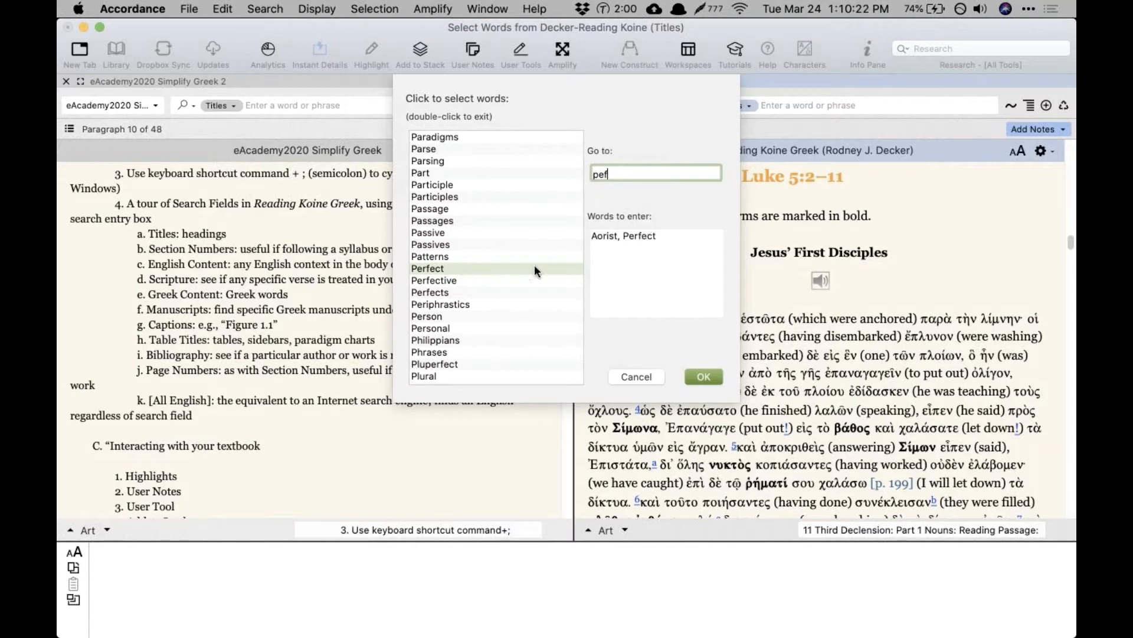
{"action": "left_click", "coordinate": [704, 376]}
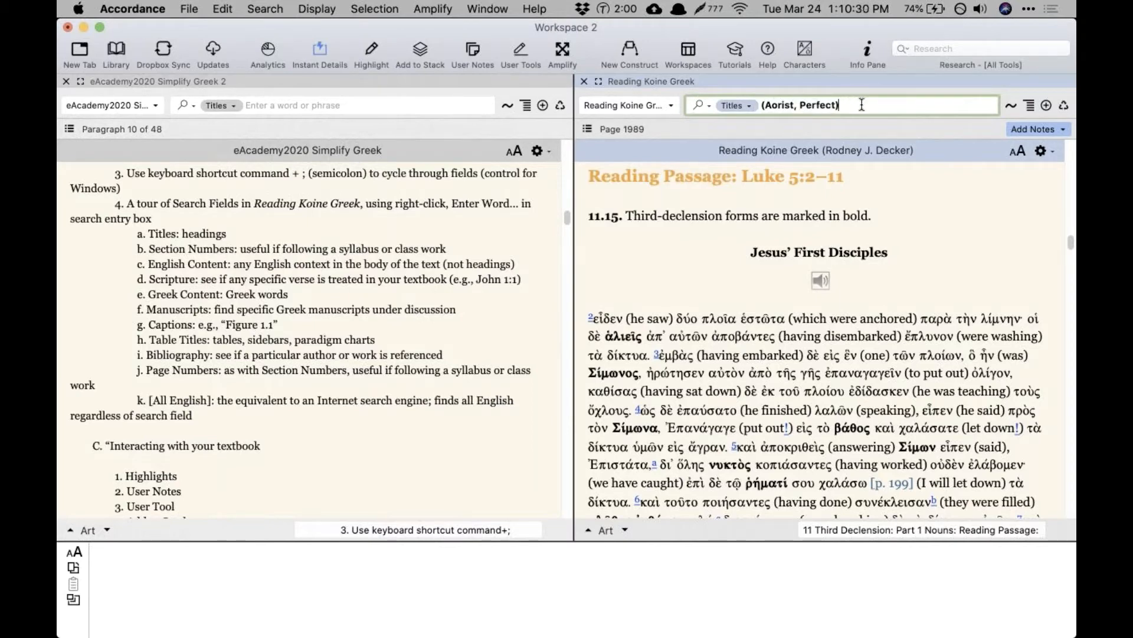
{"action": "key", "text": "Return"}
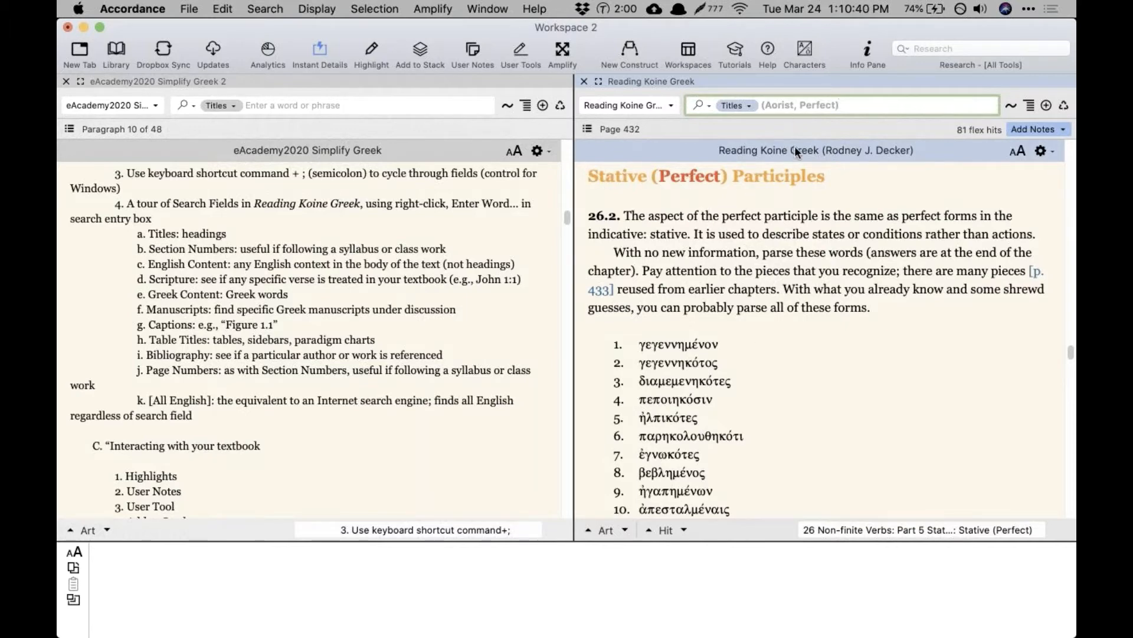
Step: Step forward through the Aorist and Perfect title hits in Reading Koine Greek and examine the matching headings
{"action": "left_click", "coordinate": [685, 528]}
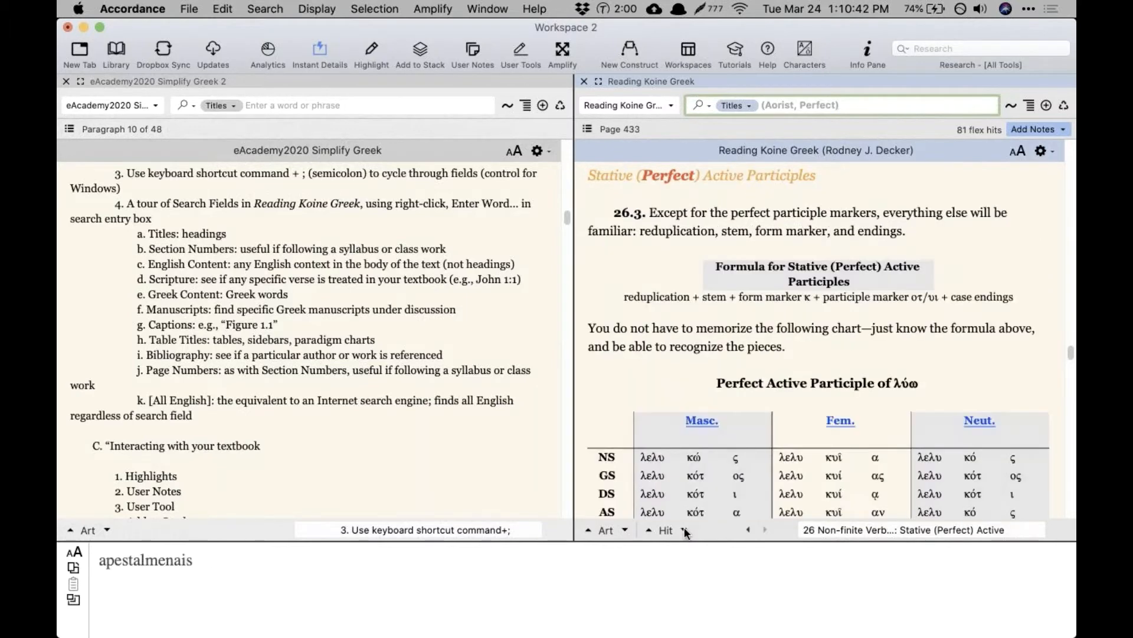
{"action": "left_click", "coordinate": [684, 527]}
{"action": "left_click", "coordinate": [684, 528]}
{"action": "left_click", "coordinate": [684, 527]}
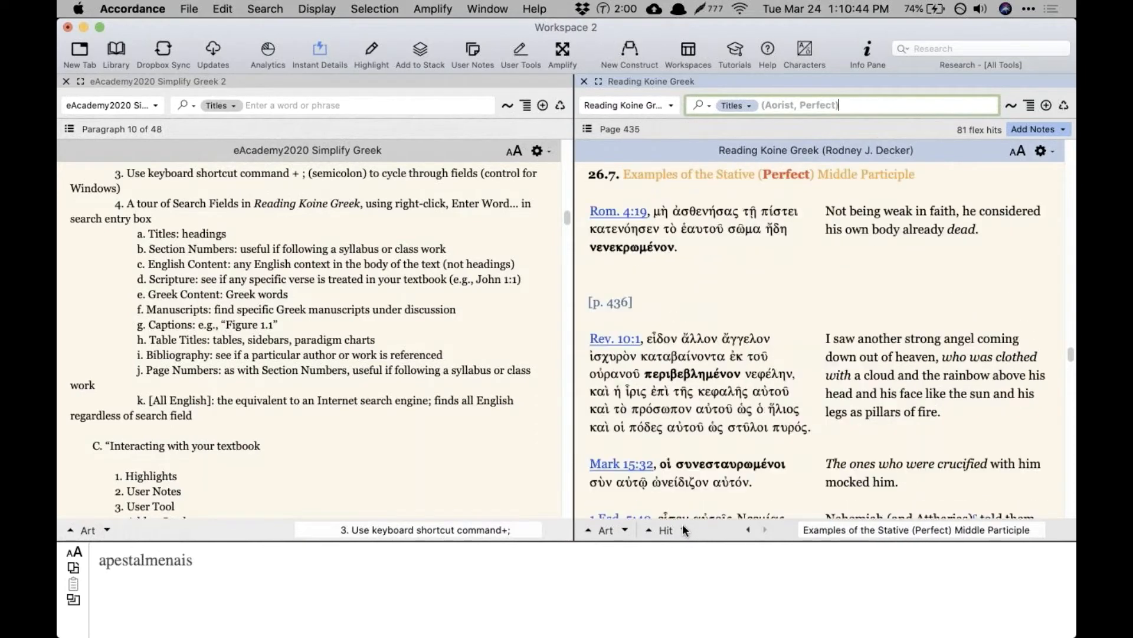
{"action": "left_click", "coordinate": [683, 525]}
{"action": "left_click", "coordinate": [682, 523]}
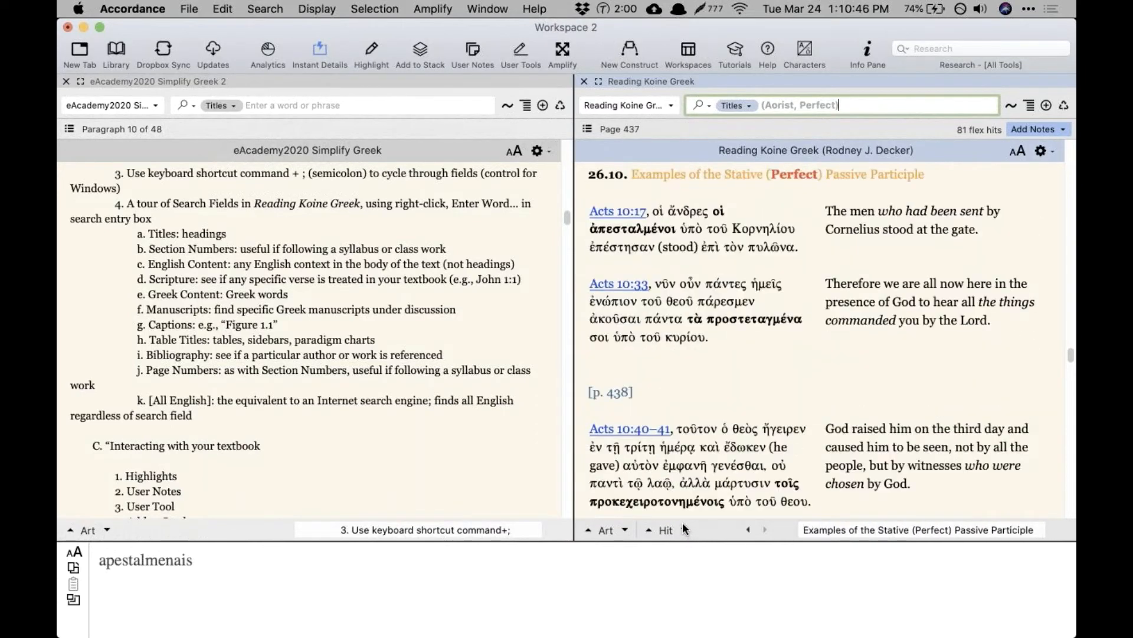
{"action": "left_click", "coordinate": [682, 522]}
{"action": "left_click", "coordinate": [682, 522]}
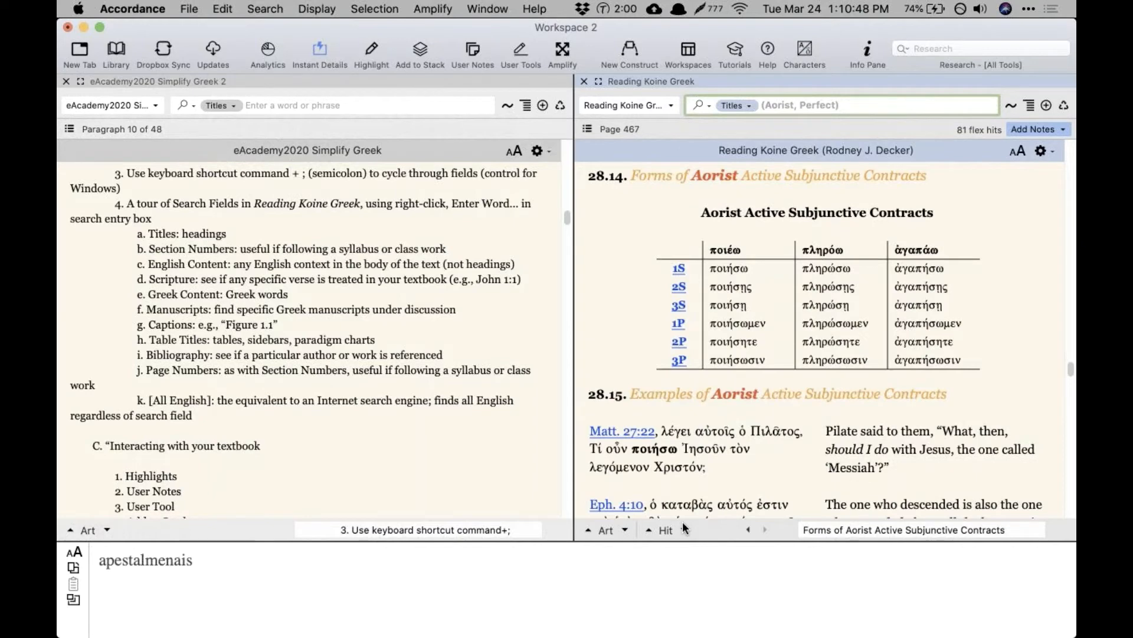
{"action": "left_click", "coordinate": [682, 521]}
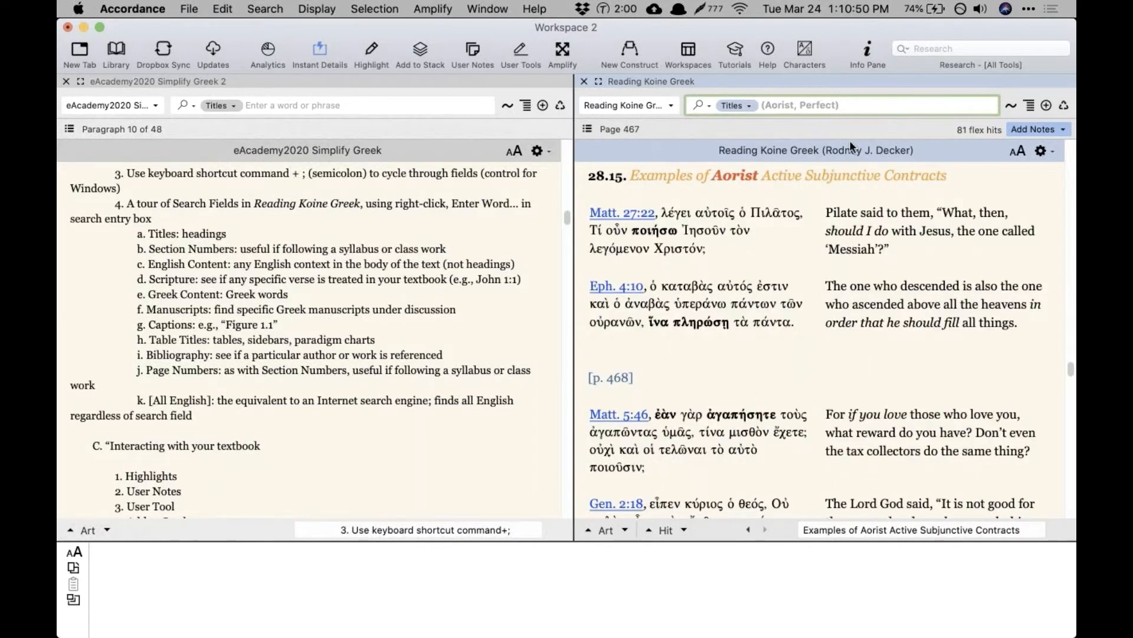
Step: Clear the Aorist and Perfect terms from the search entry of Reading Koine Greek
{"action": "left_click_drag", "start_coordinate": [782, 105], "coordinate": [751, 106]}
{"action": "key", "text": "BackSpace"}
{"action": "right_click", "coordinate": [801, 105]}
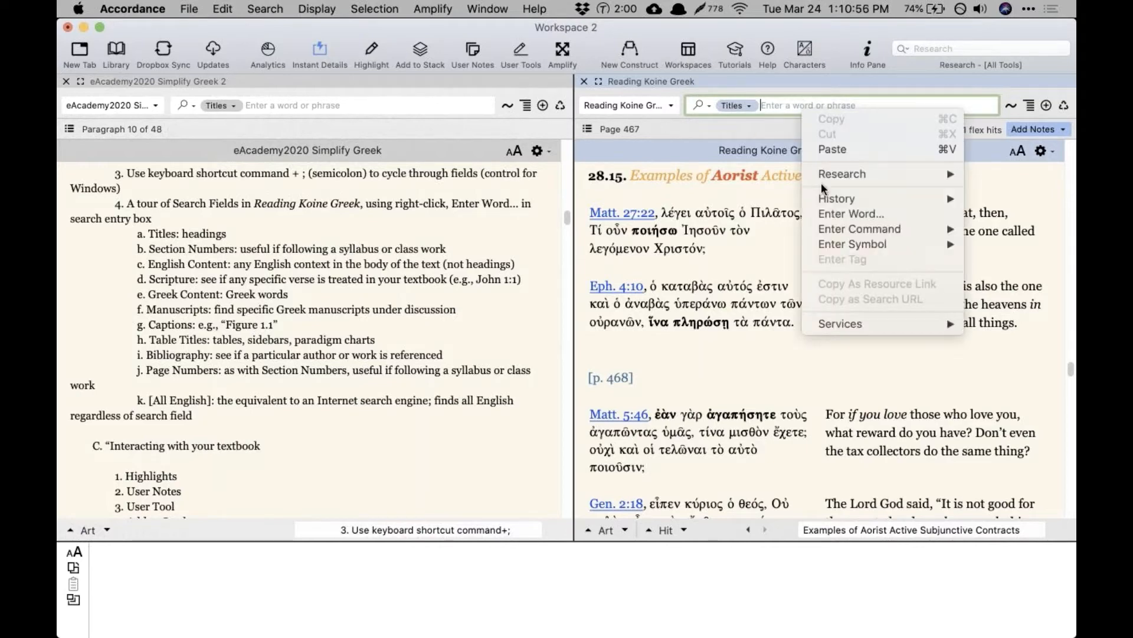
{"action": "left_click", "coordinate": [830, 215]}
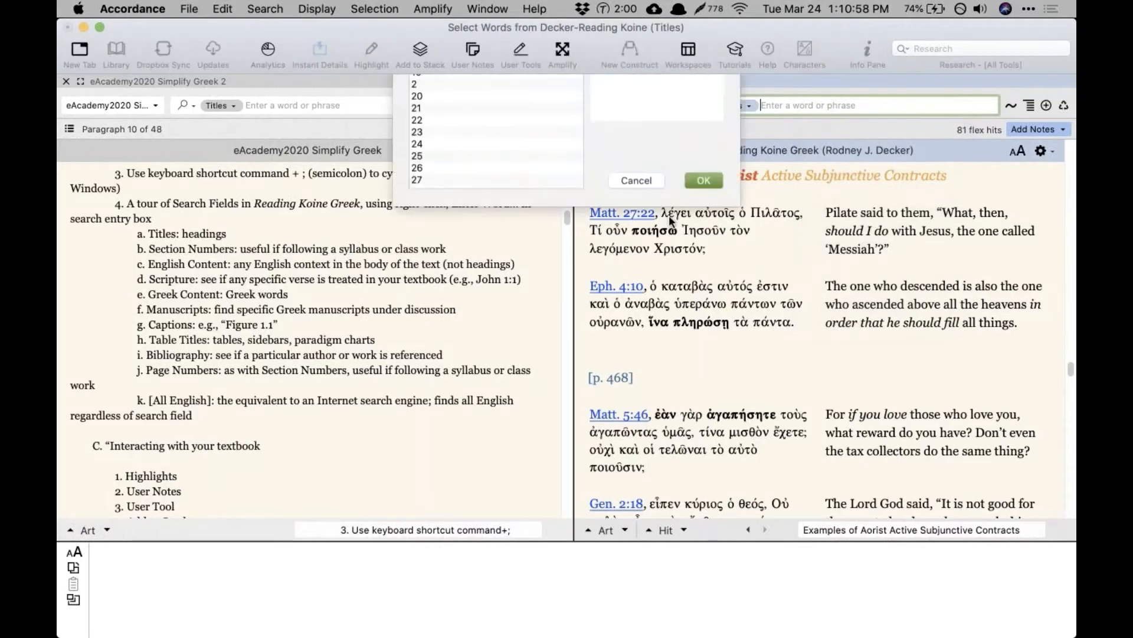
{"action": "left_click", "coordinate": [635, 377]}
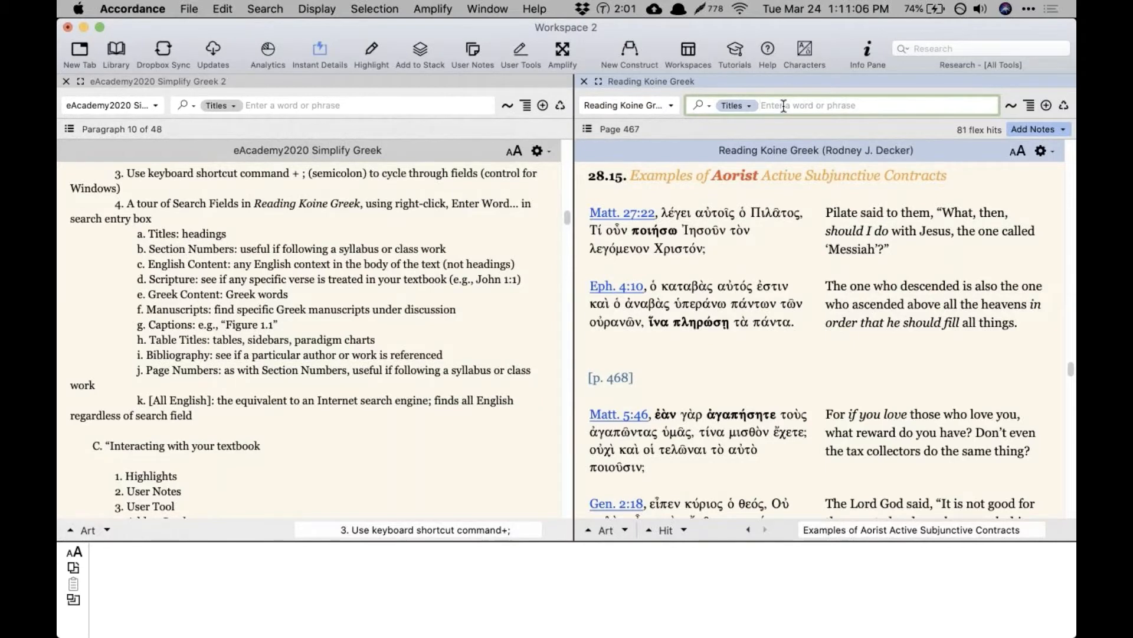
Step: Search the titles of Reading Koine Greek for the suggested word Participle
{"action": "type", "text": "parti"}
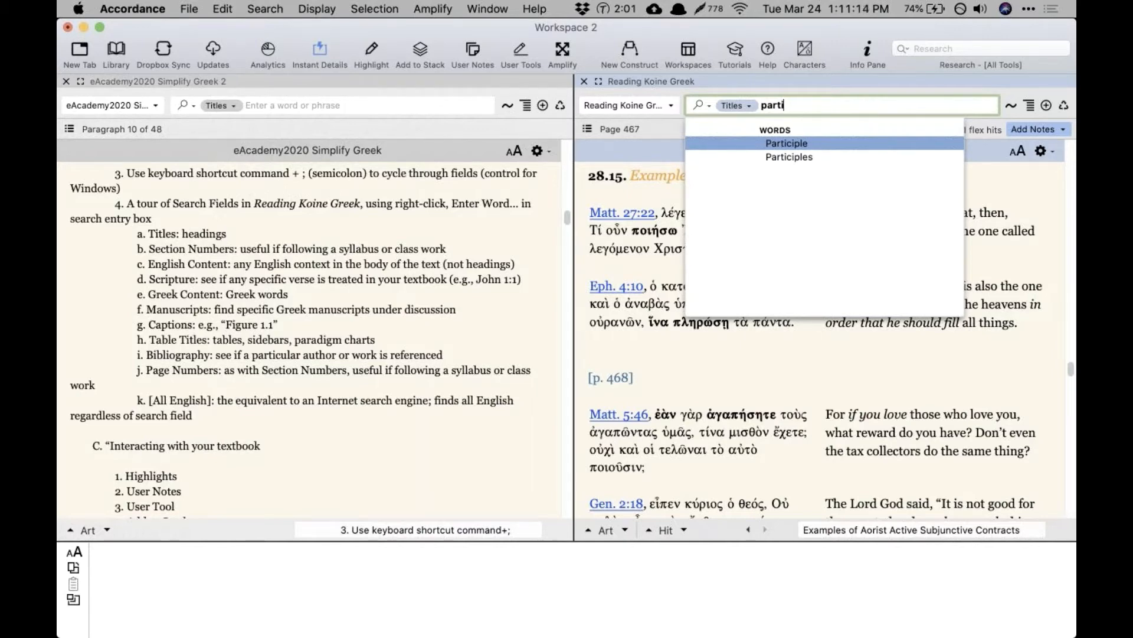
{"action": "key", "text": "Return"}
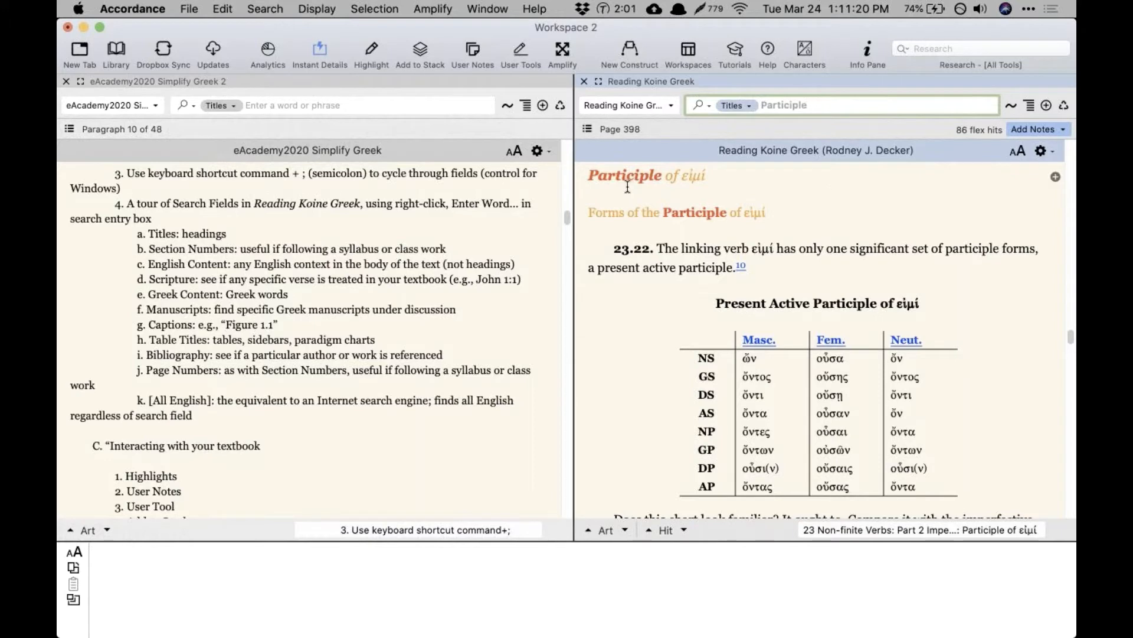
Step: Show the table of contents of Reading Koine Greek, look through its chapter headings, and hide it again
{"action": "left_click", "coordinate": [587, 129]}
{"action": "scroll", "coordinate": [621, 321], "scroll_direction": "down", "scroll_amount": 3}
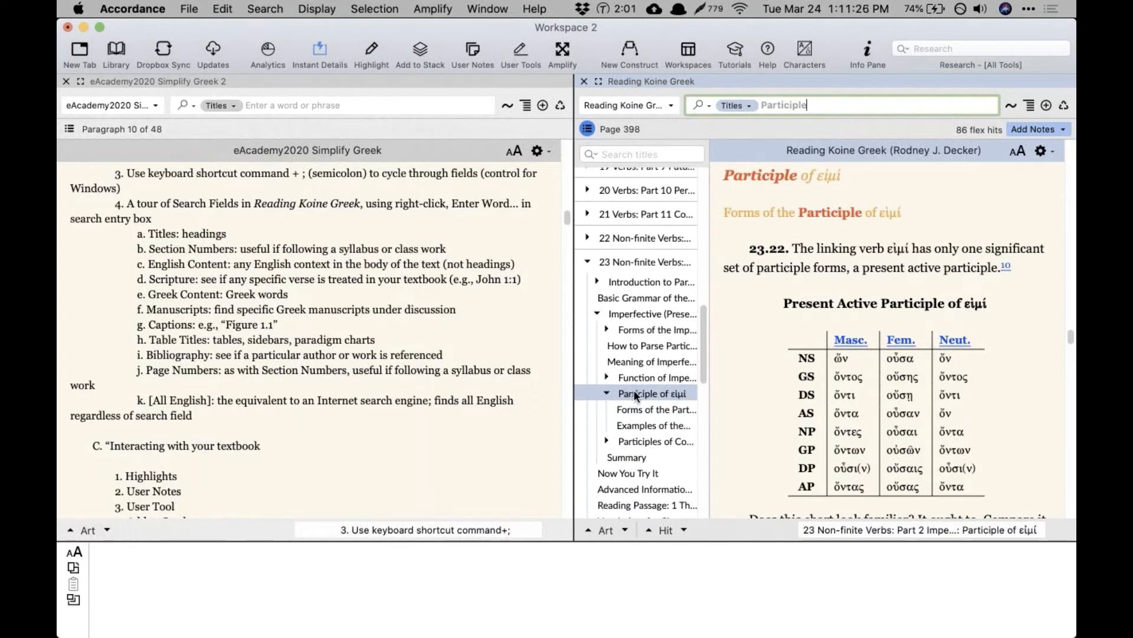
{"action": "scroll", "coordinate": [630, 282], "scroll_direction": "up", "scroll_amount": 3}
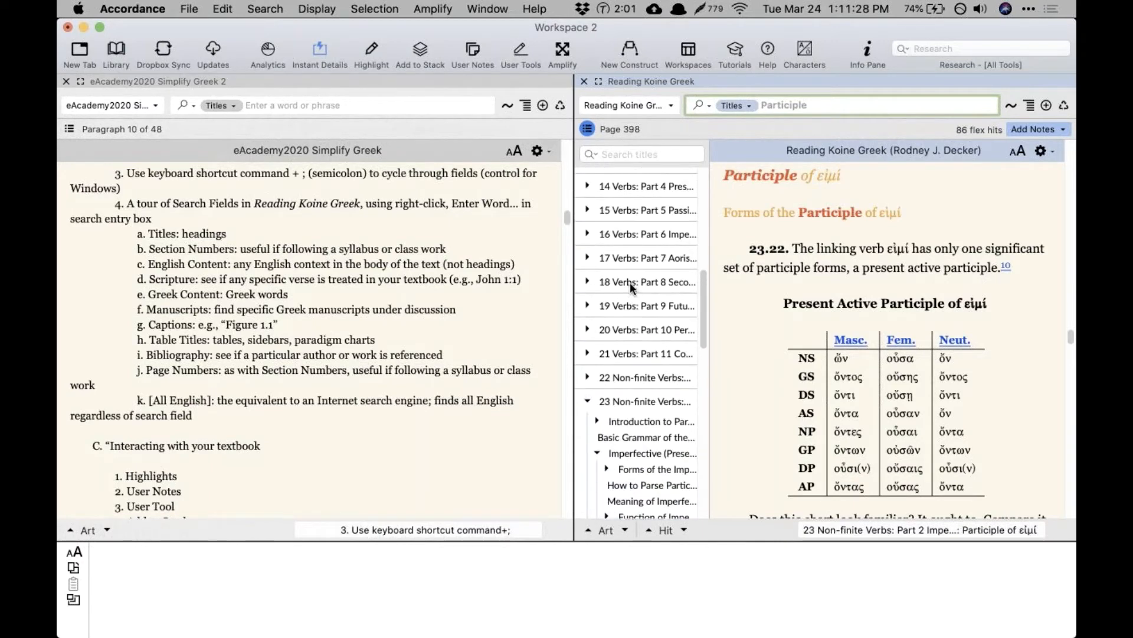
{"action": "left_click", "coordinate": [587, 130]}
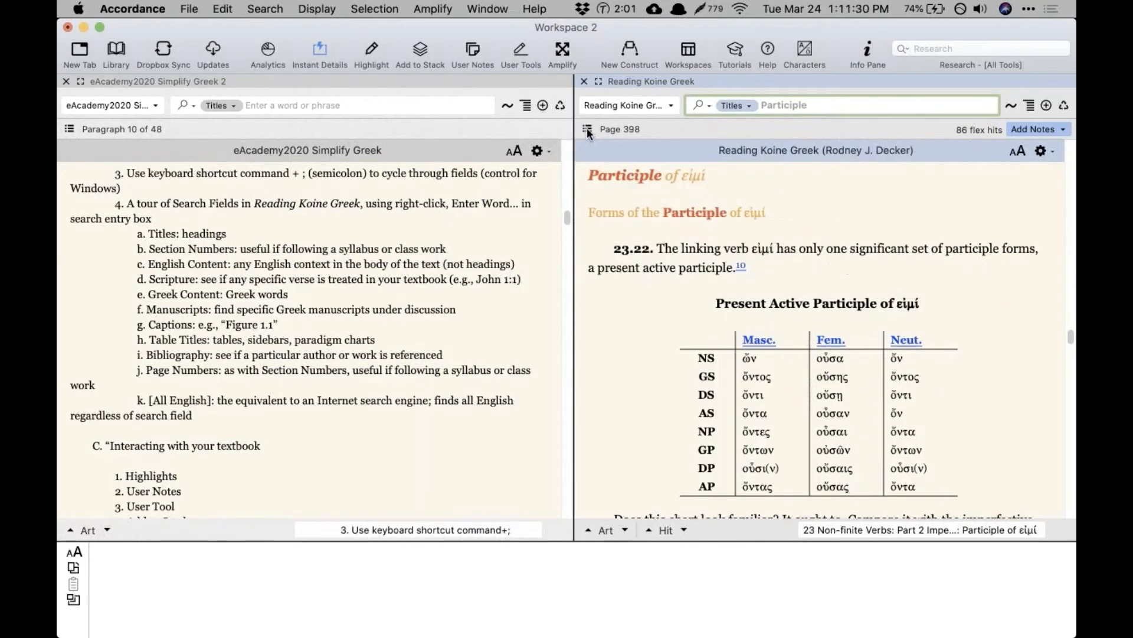
{"action": "left_click", "coordinate": [620, 245]}
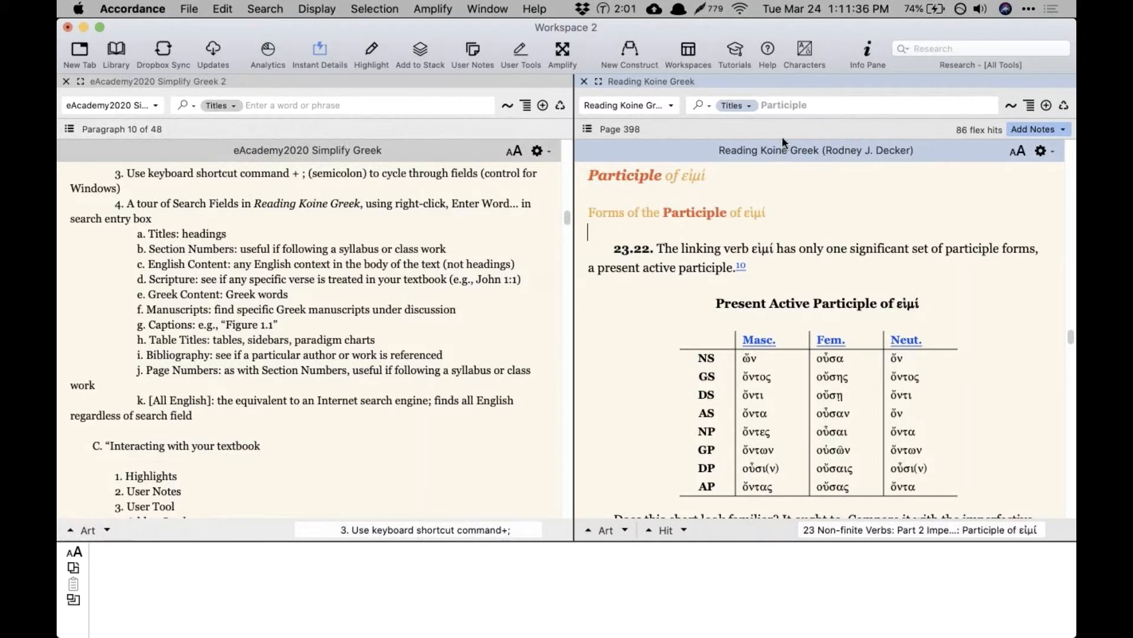
Step: Clear Participle from the search entry and set the search field of Reading Koine Greek to Section Numbers
{"action": "left_click", "coordinate": [787, 107]}
{"action": "key", "text": "BackSpace"}
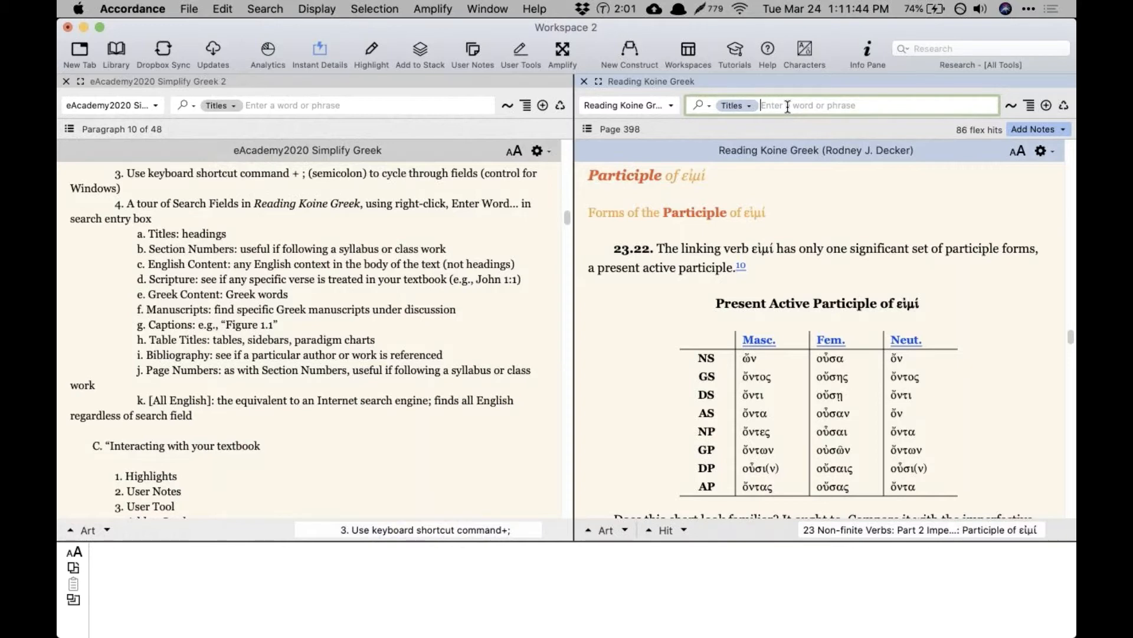
{"action": "left_click", "coordinate": [745, 105]}
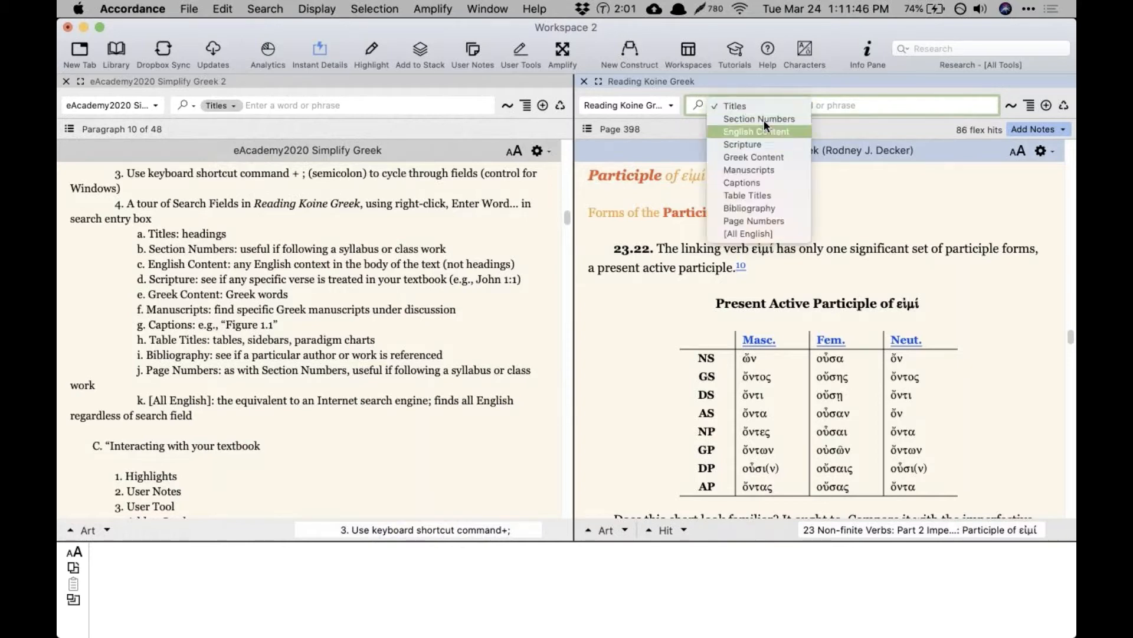
{"action": "left_click", "coordinate": [763, 118]}
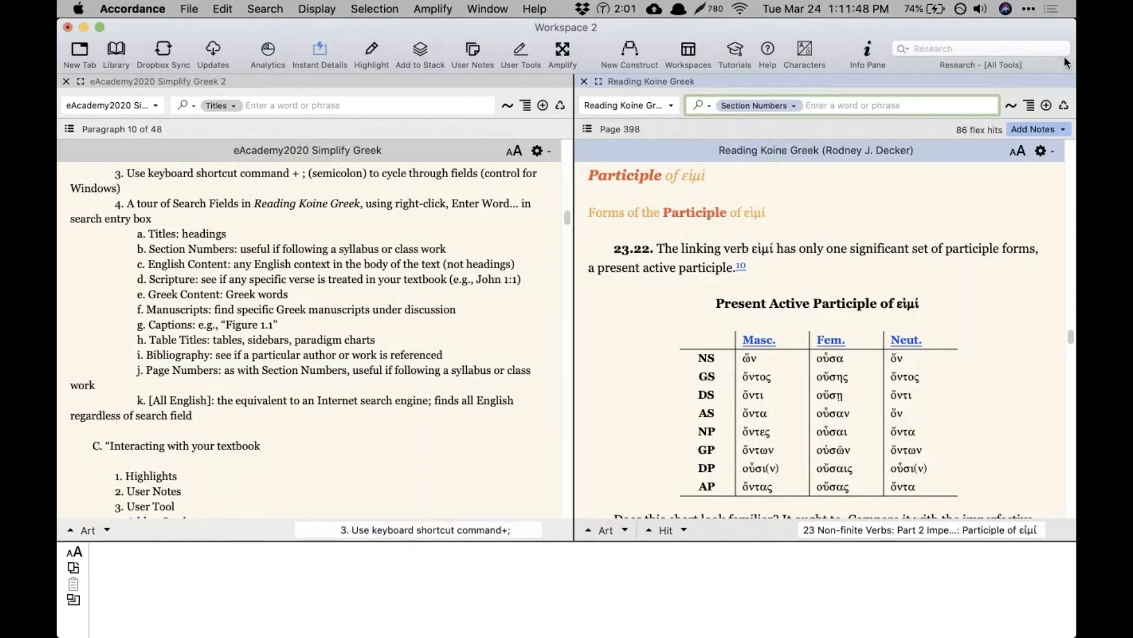
{"action": "key", "text": "super+Tab"}
{"action": "left_click", "coordinate": [603, 324]}
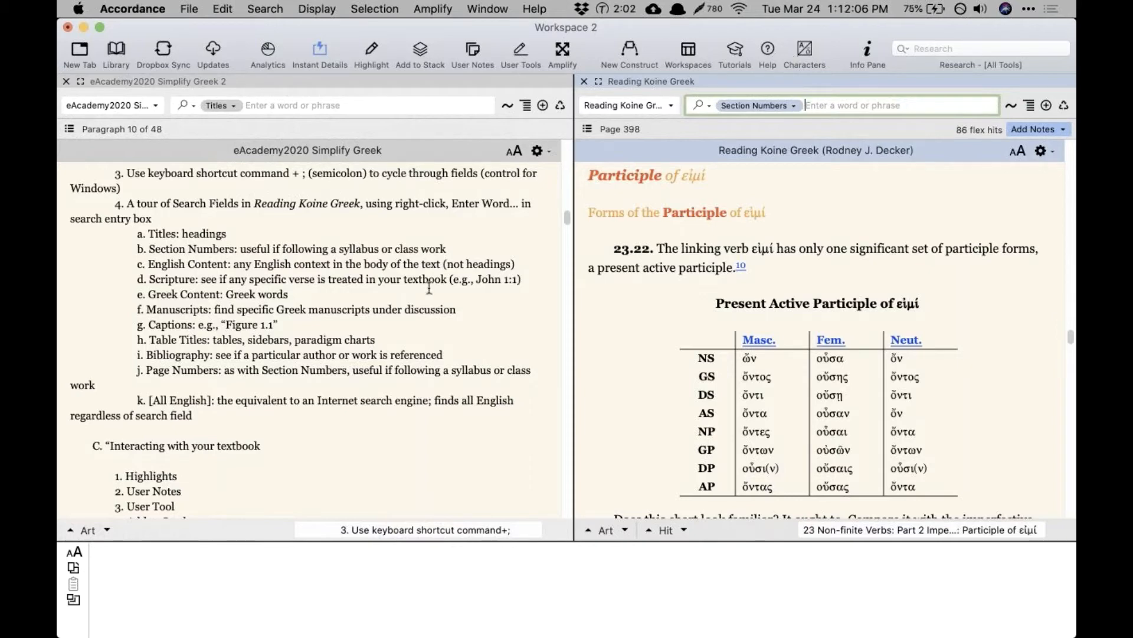
Step: Select the words "useful if following a syllabus or class work" beside Section Numbers in the Simplify Greek notes
{"action": "left_click", "coordinate": [457, 366]}
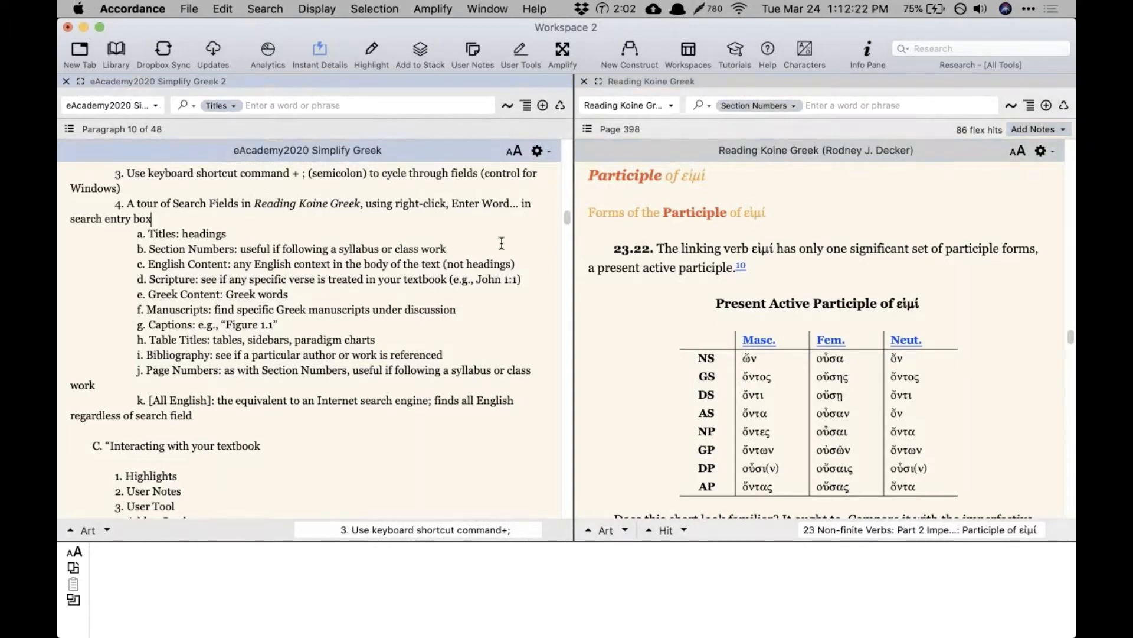
{"action": "left_click", "coordinate": [745, 106]}
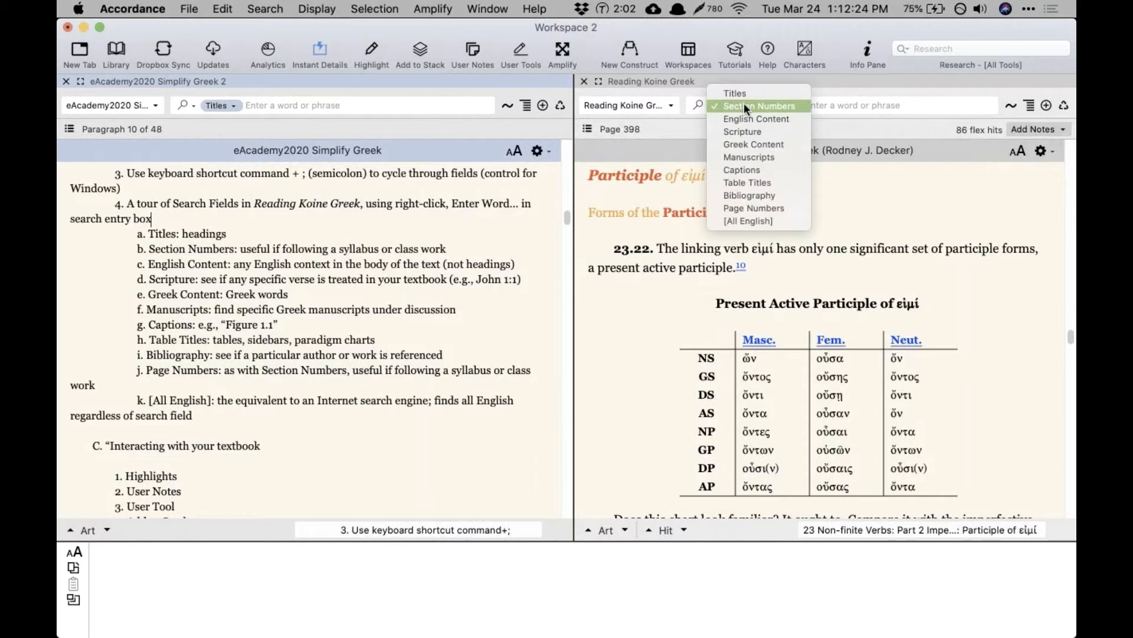
{"action": "left_click", "coordinate": [560, 177]}
{"action": "left_click_drag", "start_coordinate": [446, 248], "coordinate": [239, 248]}
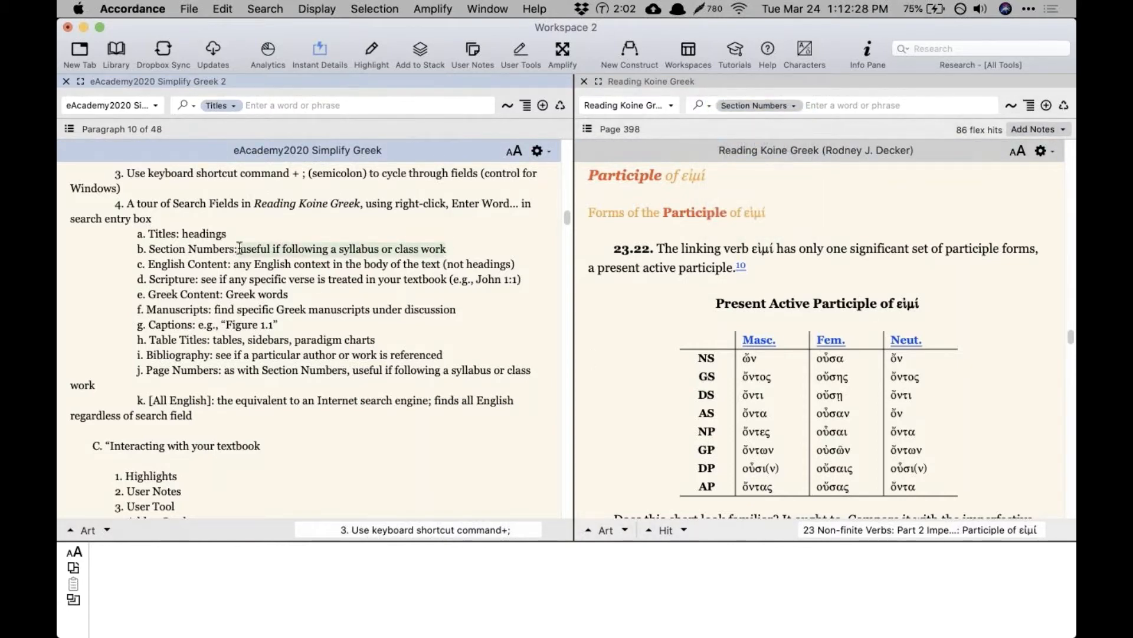
Step: Search the Section Numbers field of Reading Koine Greek for section 4.11
{"action": "left_click", "coordinate": [828, 104]}
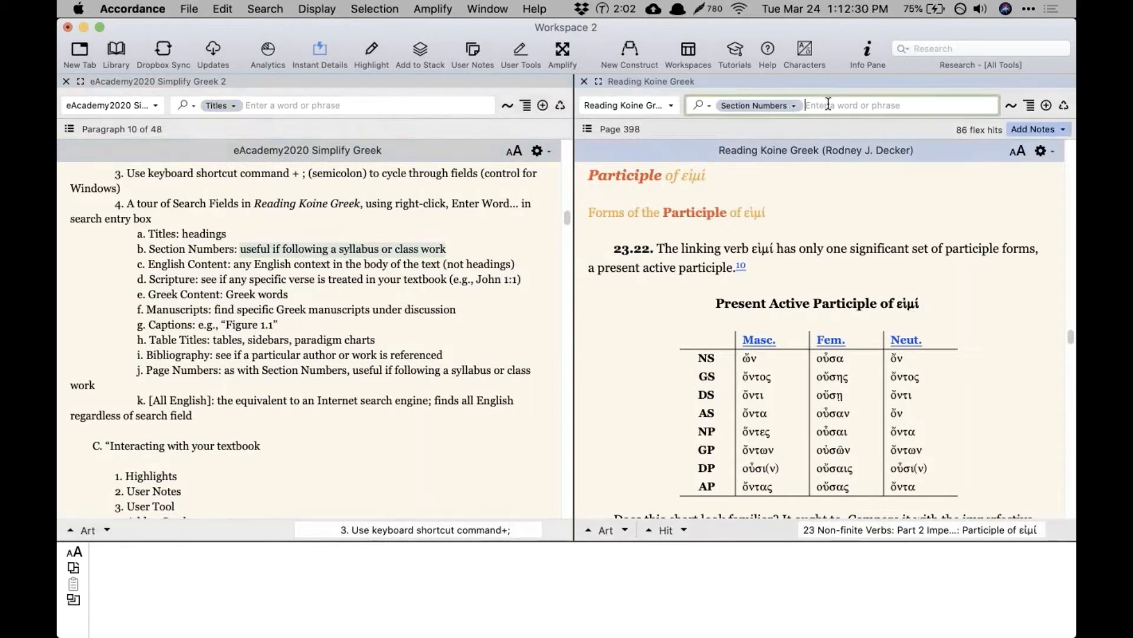
{"action": "type", "text": "4.2"}
{"action": "key", "text": "BackSpace"}
{"action": "type", "text": "1.1"}
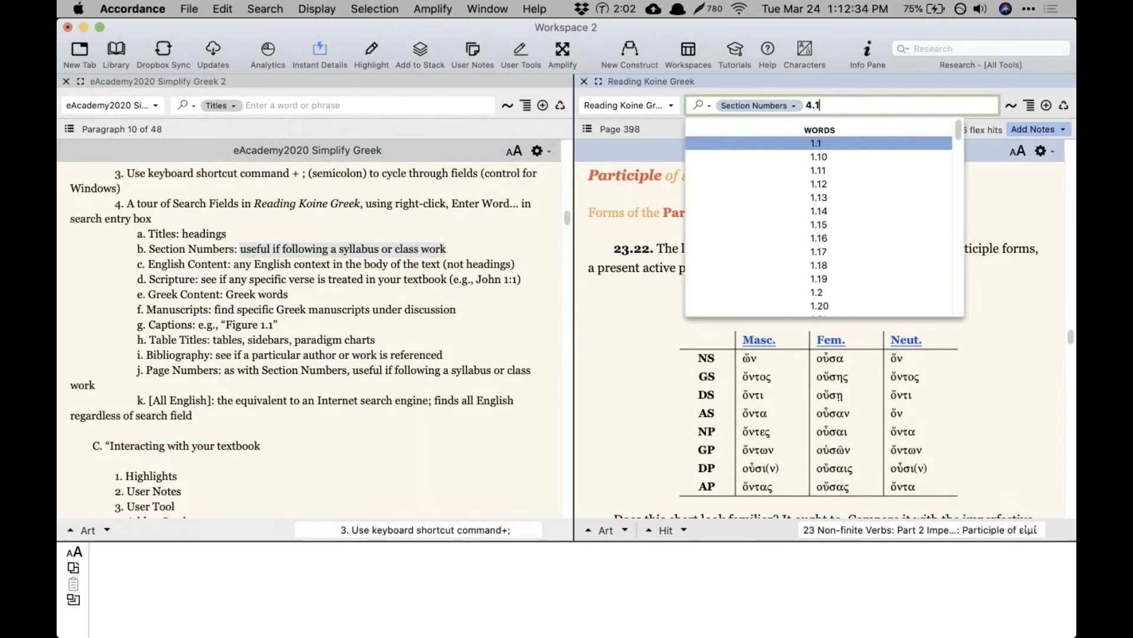
{"action": "key", "text": "Return"}
{"action": "double_click", "coordinate": [495, 146]}
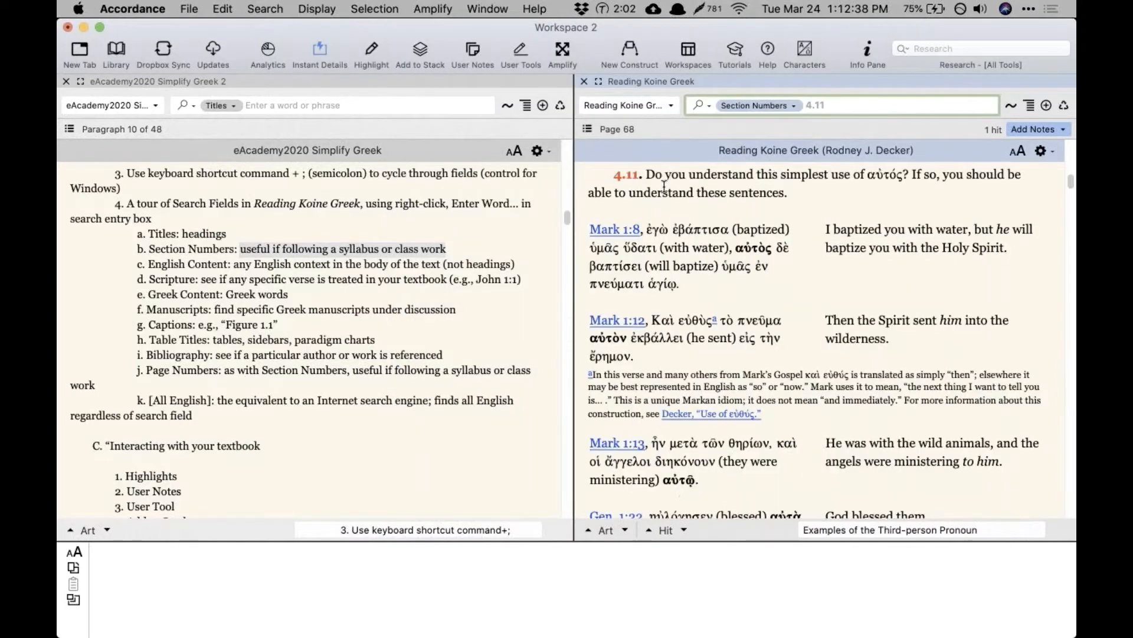
Step: Clear the section number from the search entry and select the English Content line in the notes
{"action": "key", "text": "BackSpace"}
{"action": "key", "text": "BackSpace"}
{"action": "key", "text": "BackSpace"}
{"action": "key", "text": "BackSpace"}
{"action": "left_click", "coordinate": [177, 258]}
{"action": "left_click_drag", "start_coordinate": [491, 266], "coordinate": [521, 264]}
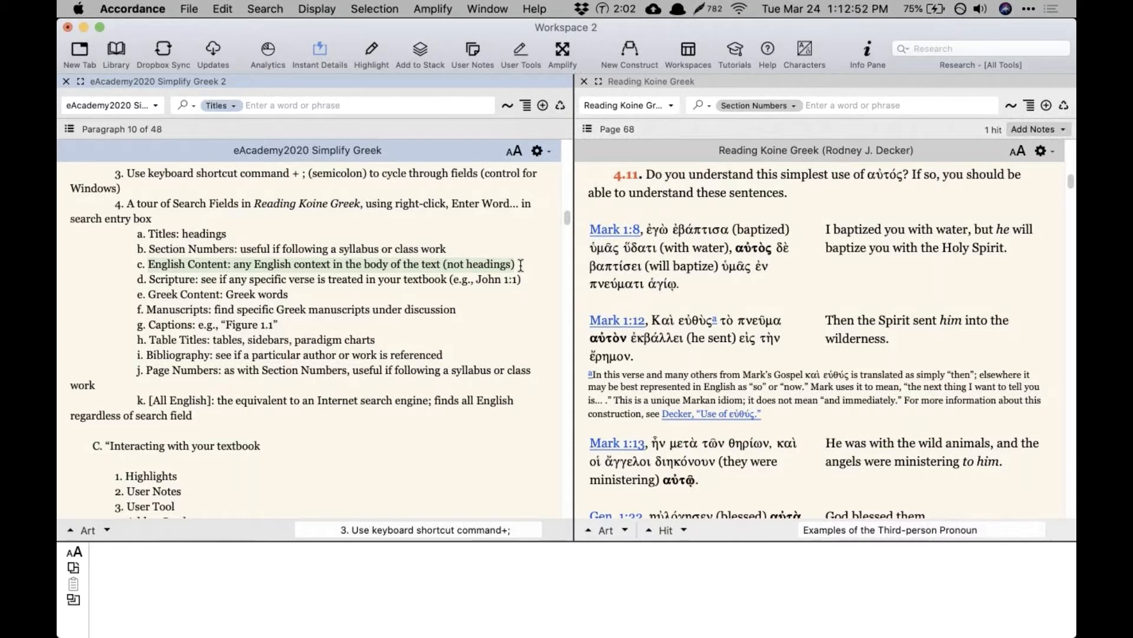
Step: Switch the search field of Reading Koine Greek to Titles and search for the suggested word Imperative
{"action": "left_click", "coordinate": [794, 200]}
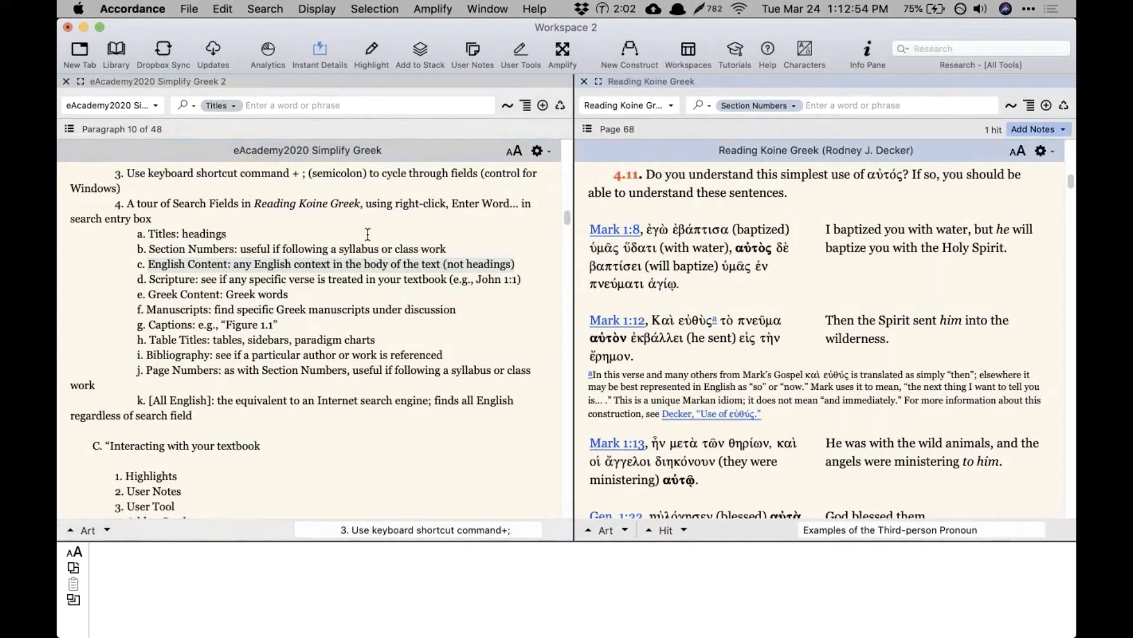
{"action": "left_click", "coordinate": [725, 104]}
{"action": "left_click", "coordinate": [779, 93]}
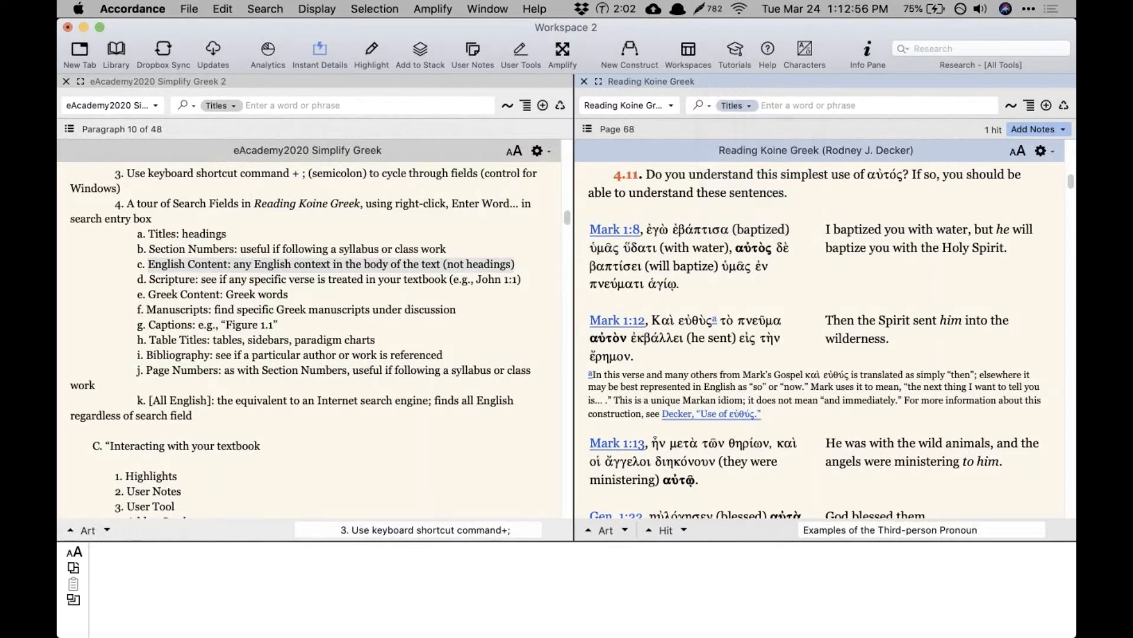
{"action": "type", "text": "impe"}
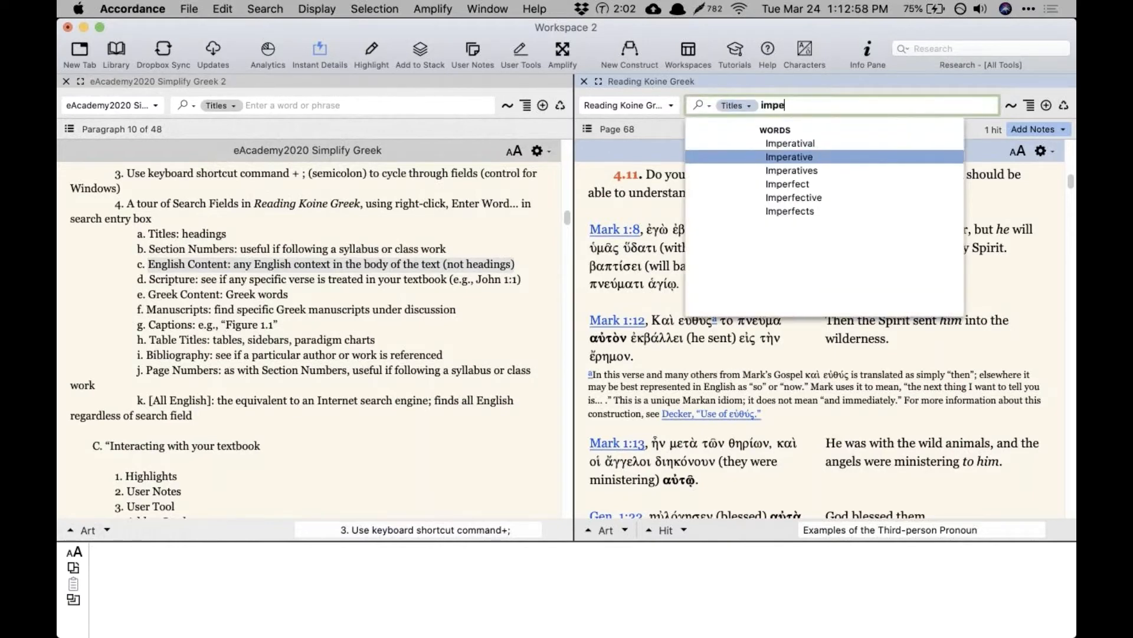
{"action": "key", "text": "Return"}
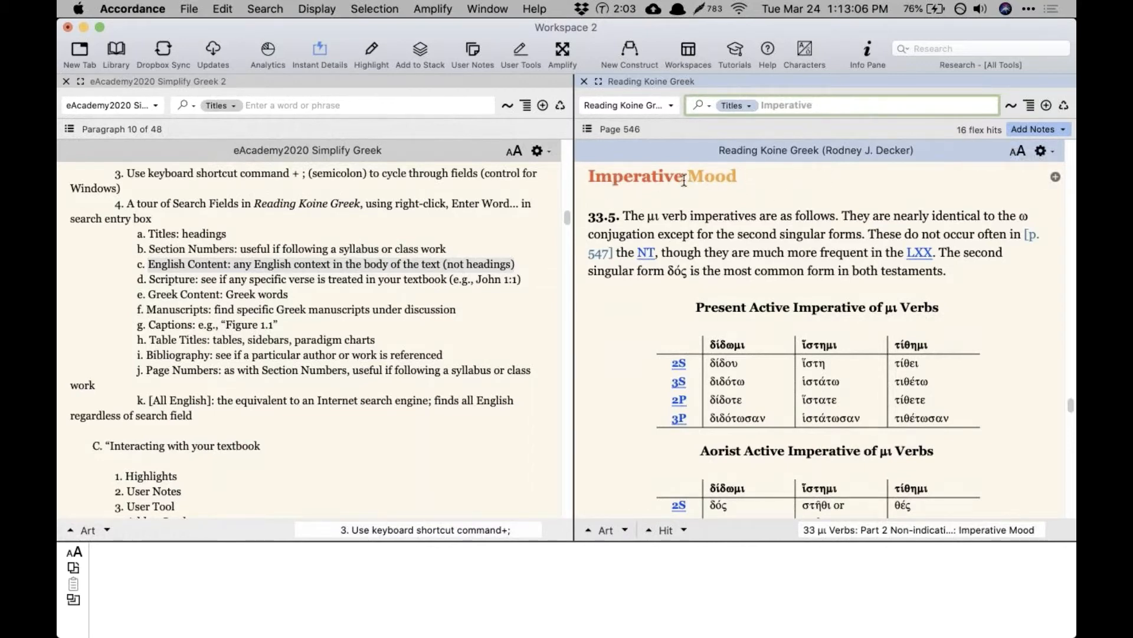
Step: Run the Imperative search in the English Content field of Reading Koine Greek instead
{"action": "left_click", "coordinate": [737, 106]}
{"action": "left_click", "coordinate": [745, 131]}
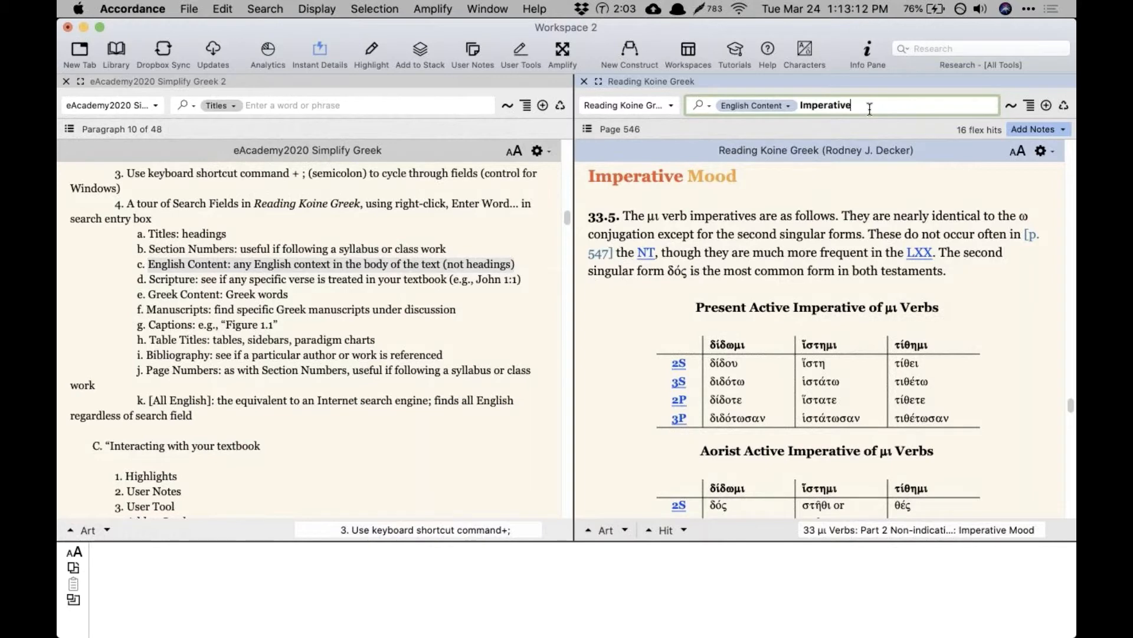
{"action": "key", "text": "Return"}
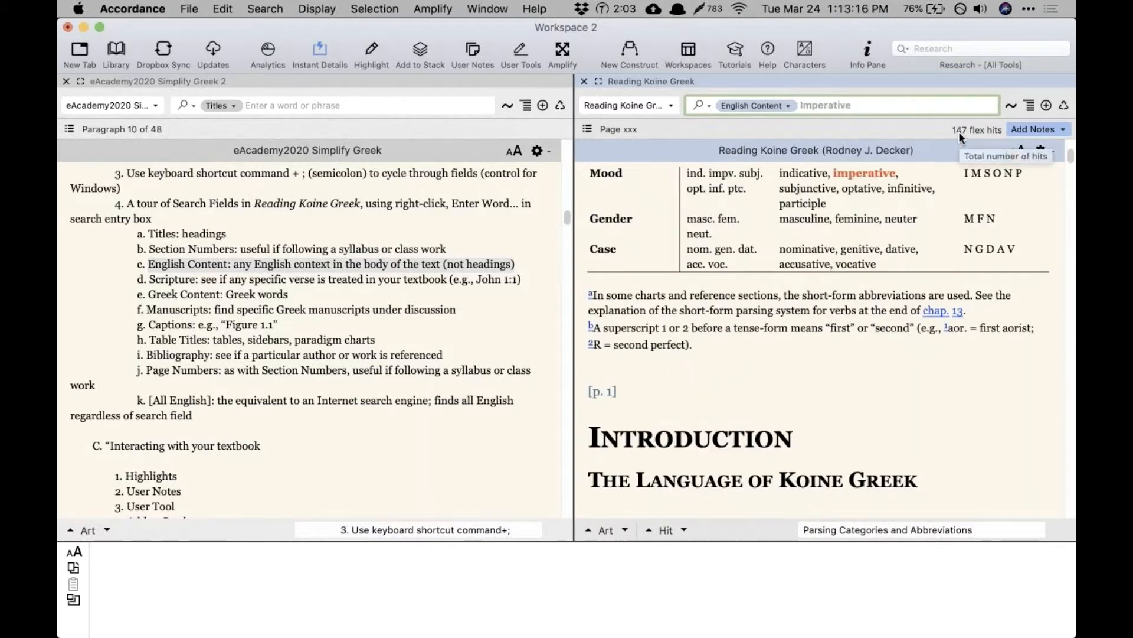
{"action": "left_click", "coordinate": [750, 105]}
{"action": "left_click", "coordinate": [750, 122]}
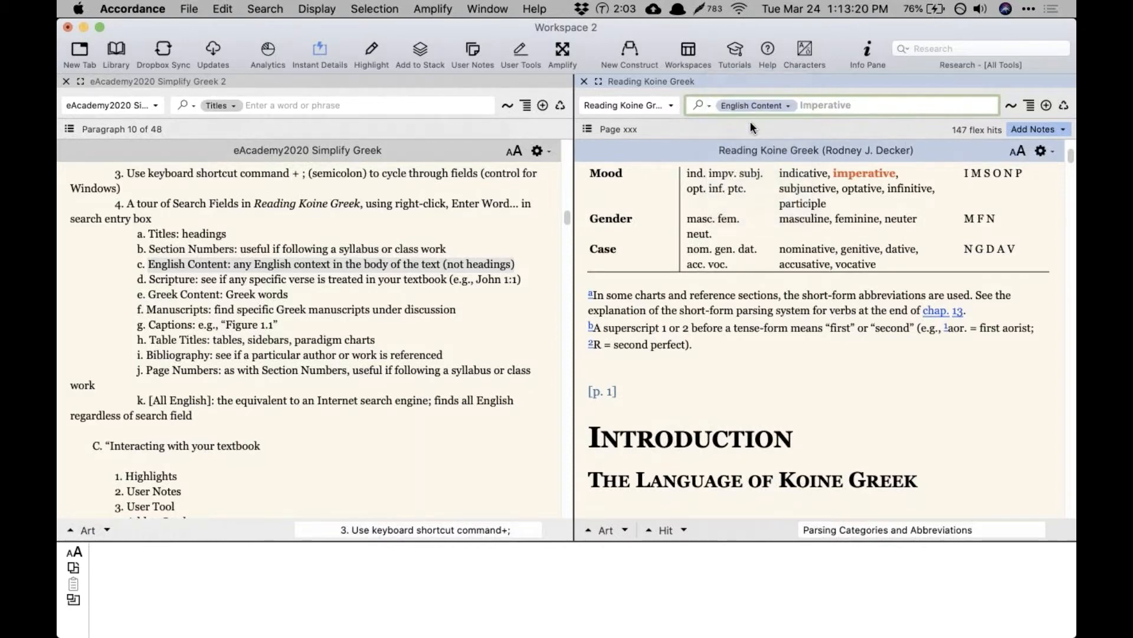
Step: Change the search field to Scripture, replace Imperative with john 1.1, and run the search
{"action": "key", "text": "super+semicolon"}
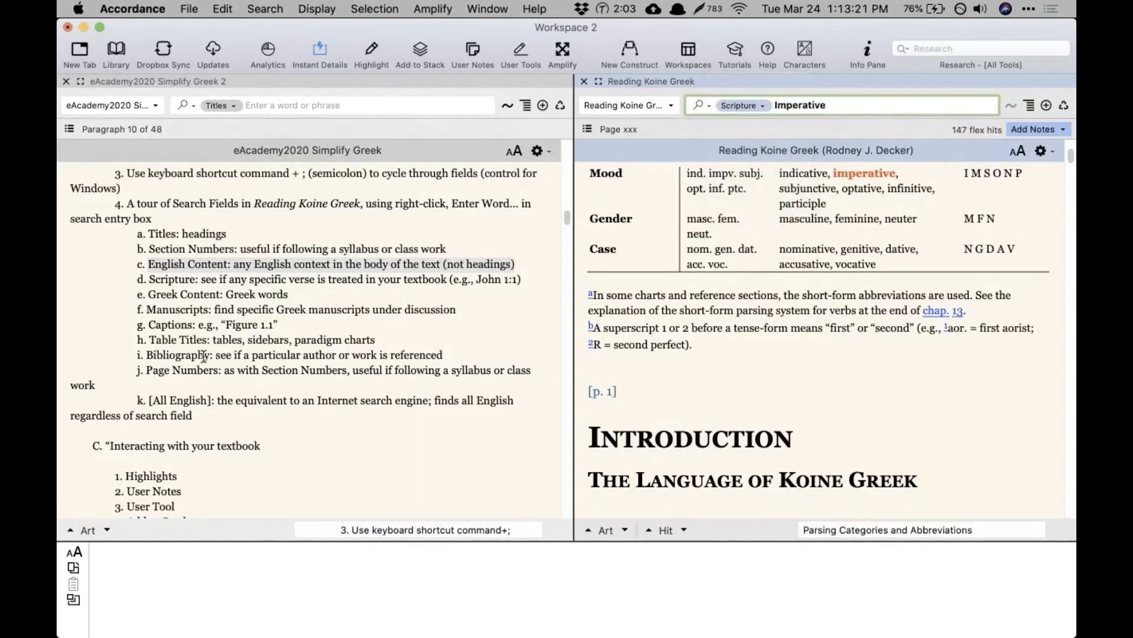
{"action": "double_click", "coordinate": [818, 105]}
{"action": "key", "text": "BackSpace"}
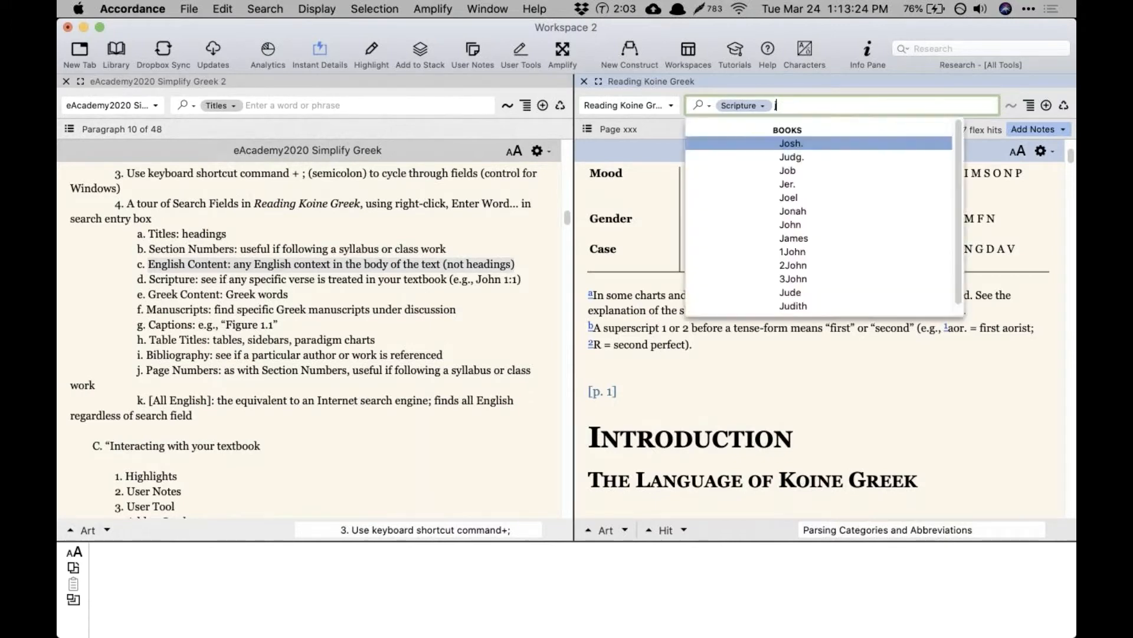
{"action": "type", "text": "john 1.1"}
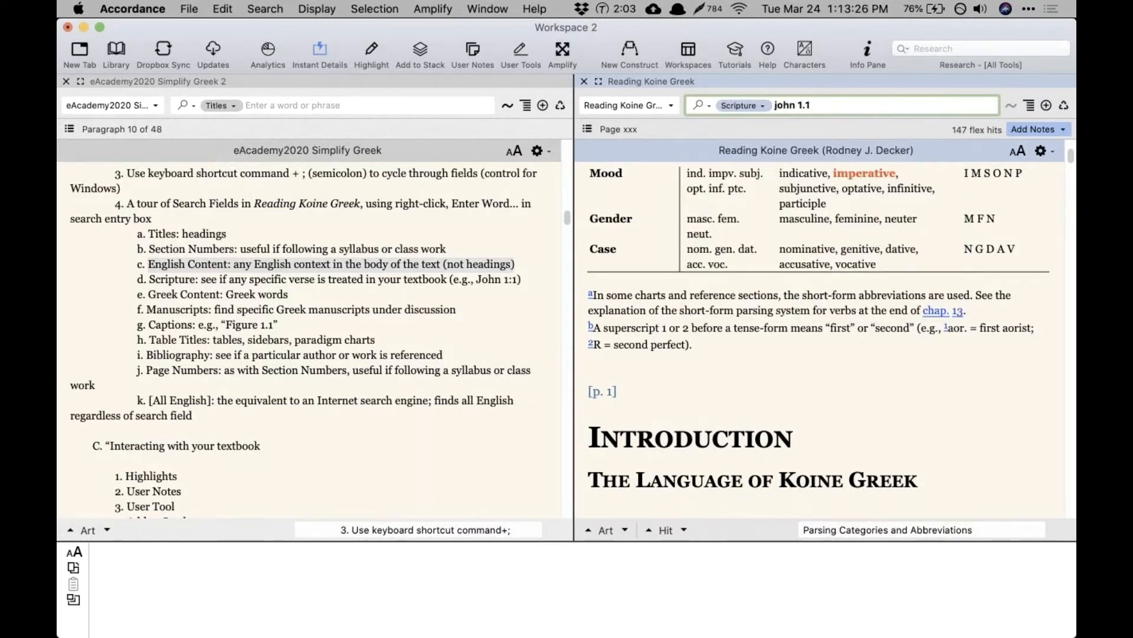
{"action": "key", "text": "Return"}
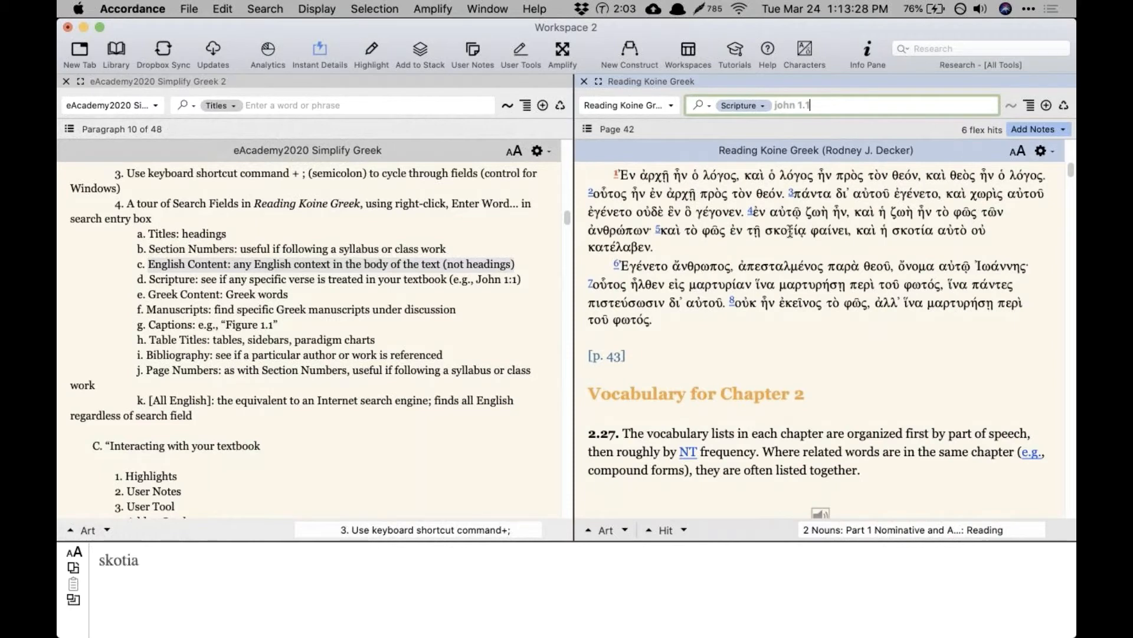
Step: Step back and forth between the John 1:1 hits and preview the verse 1 link in the Greek reading
{"action": "left_click", "coordinate": [684, 530]}
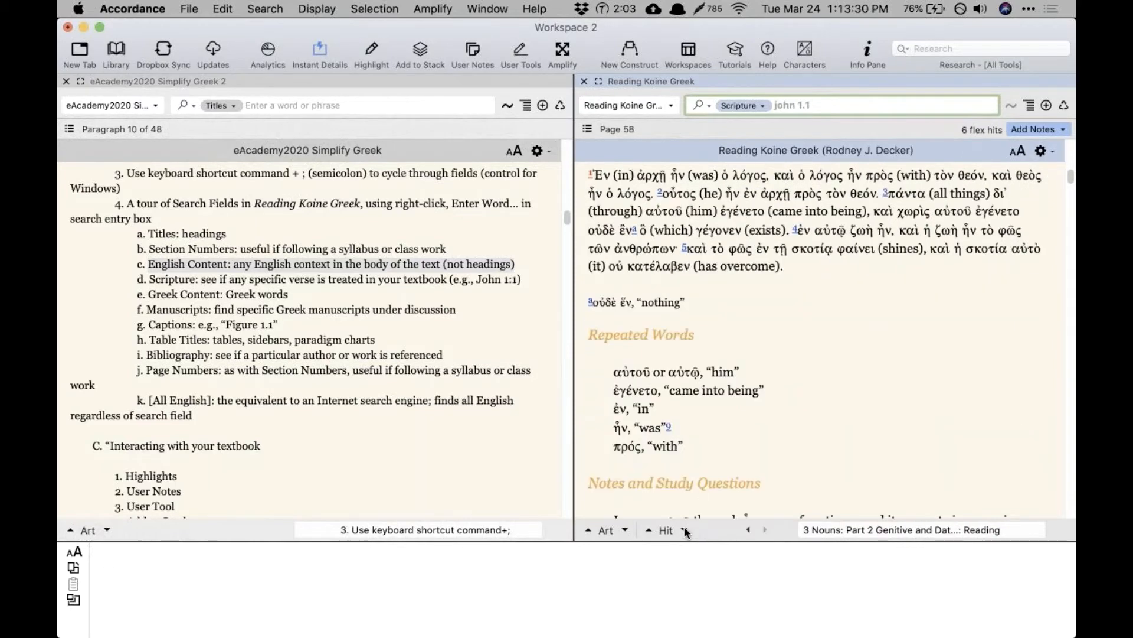
{"action": "left_click", "coordinate": [648, 528]}
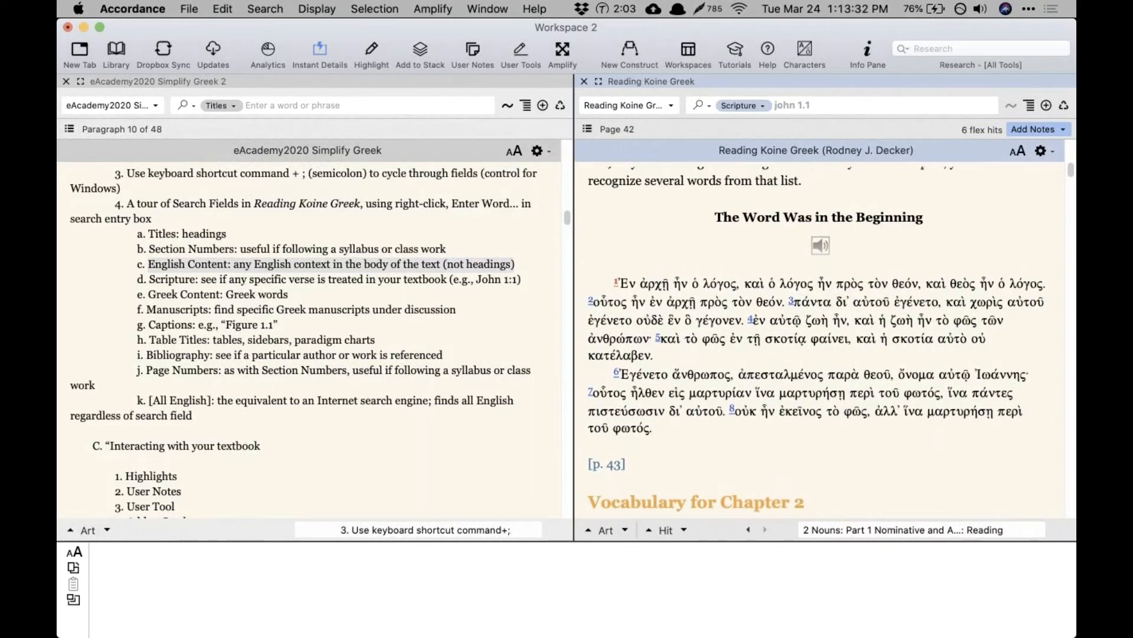
{"action": "scroll", "coordinate": [643, 243], "scroll_direction": "up", "scroll_amount": 2}
{"action": "scroll", "coordinate": [644, 242], "scroll_direction": "down", "scroll_amount": 4}
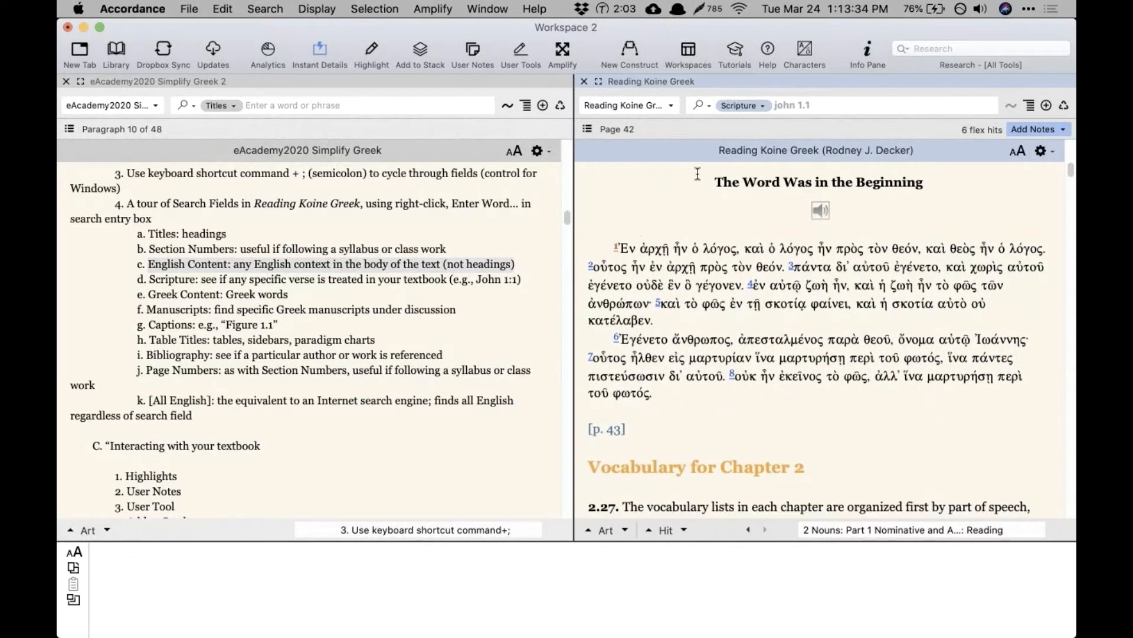
{"action": "mouse_move", "coordinate": [617, 247]}
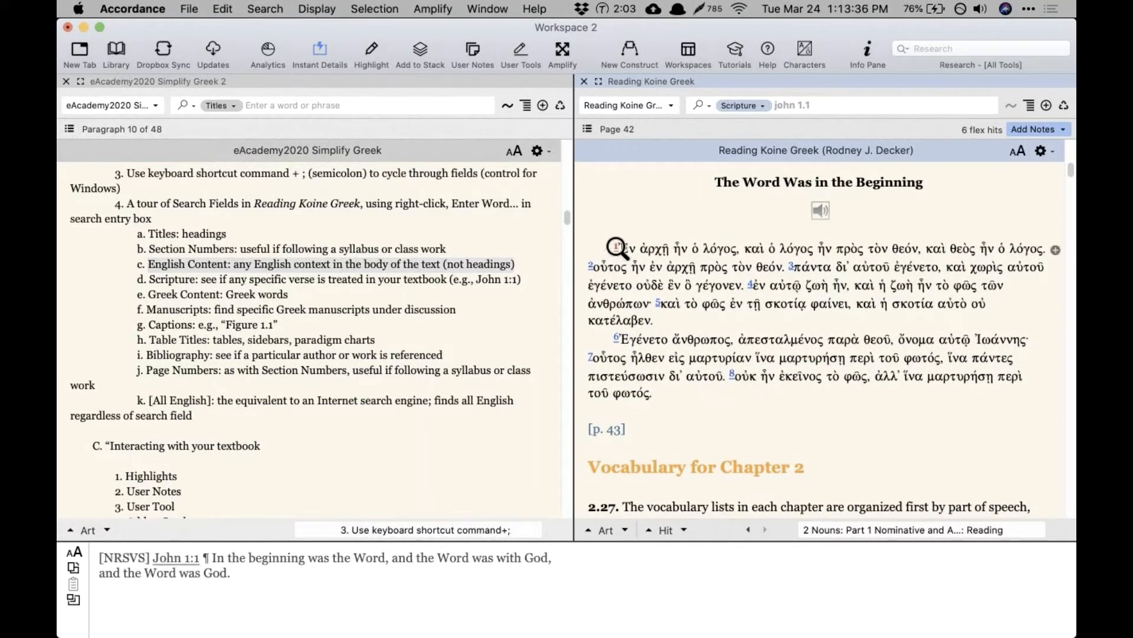
{"action": "mouse_move", "coordinate": [634, 267]}
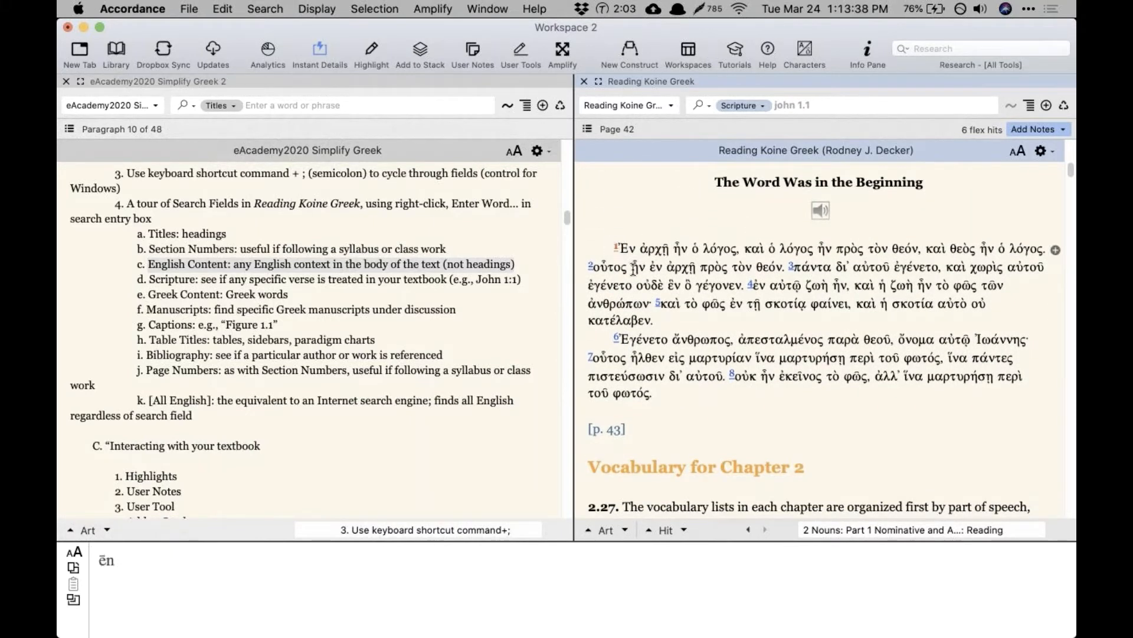
{"action": "left_click", "coordinate": [683, 530]}
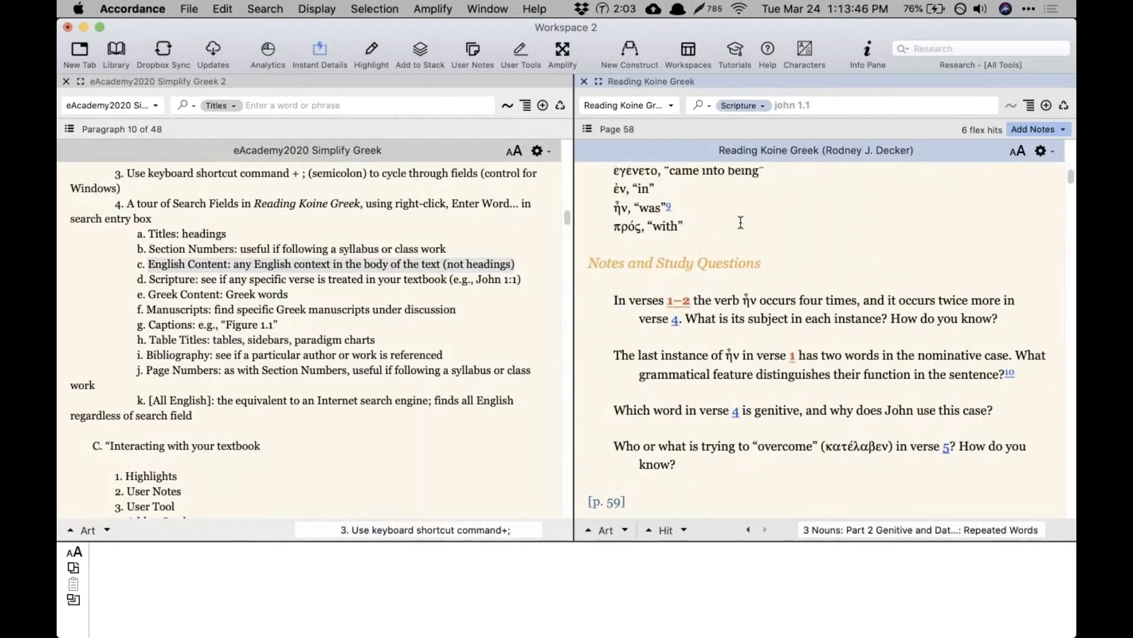
Step: Search the Scripture field of Reading Koine Greek for john 3.16 and examine the example sentences around the hit
{"action": "left_click", "coordinate": [794, 105]}
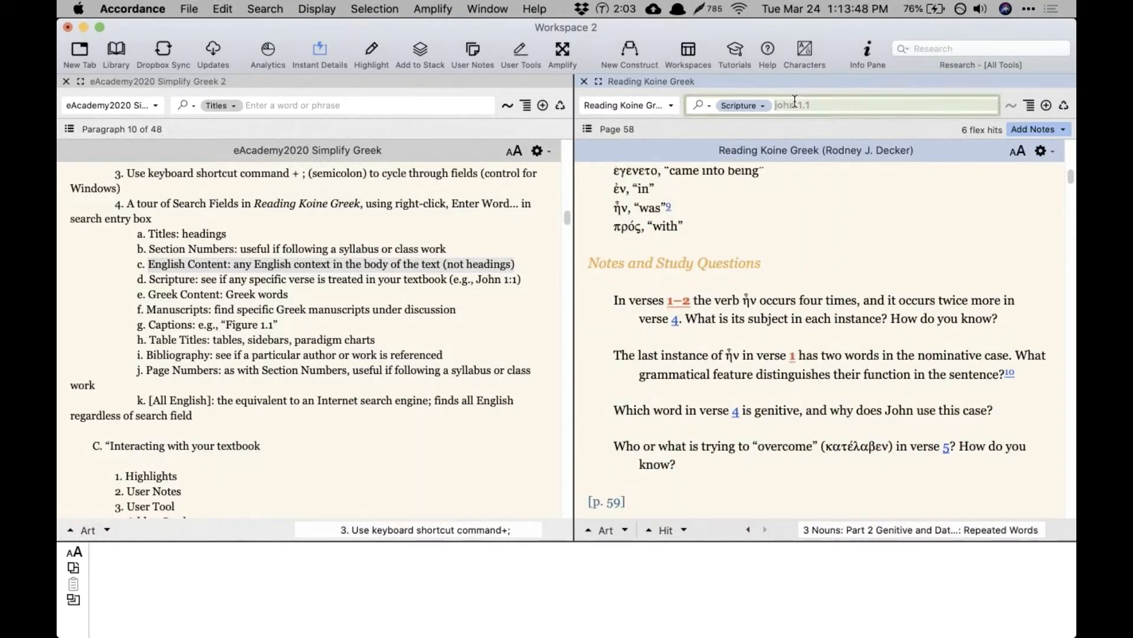
{"action": "key", "text": "BackSpace"}
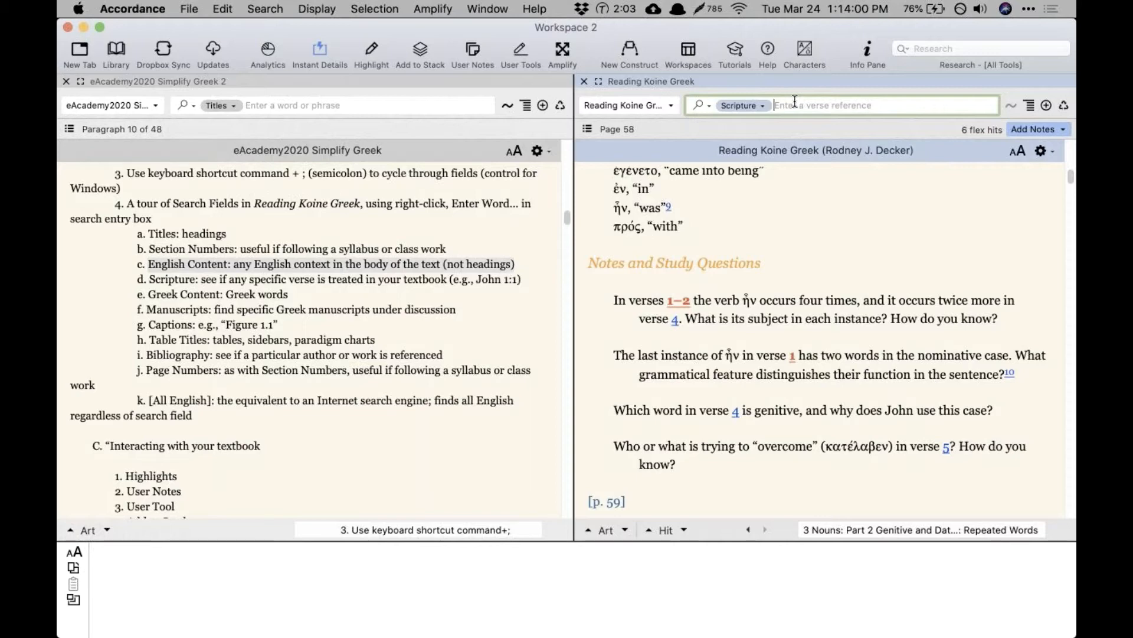
{"action": "type", "text": "jo"}
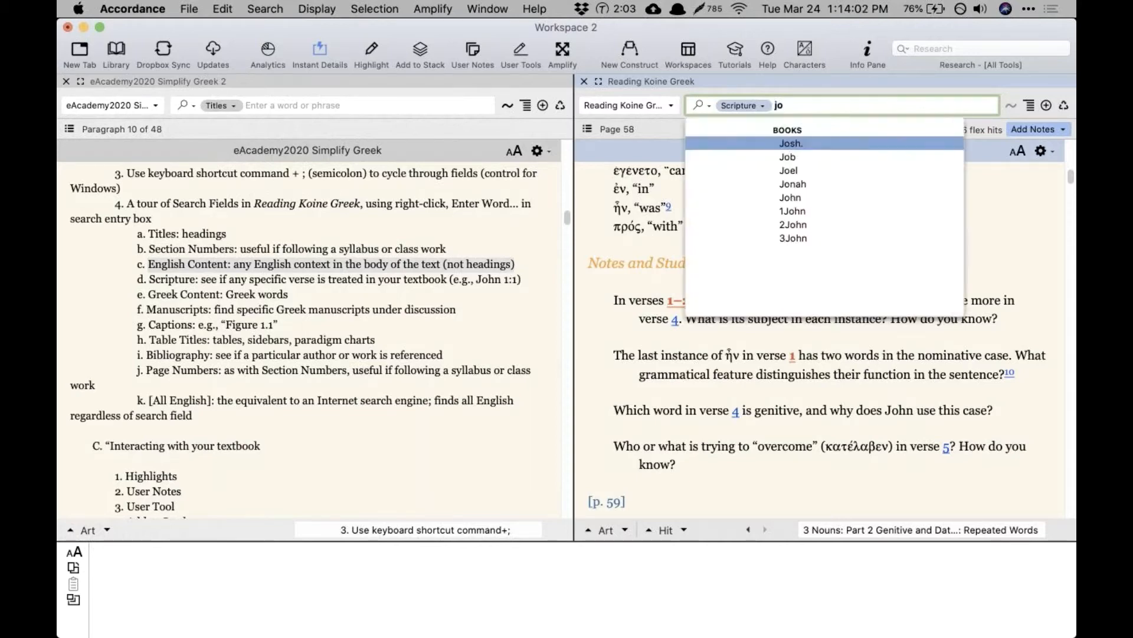
{"action": "type", "text": "hn 3.16"}
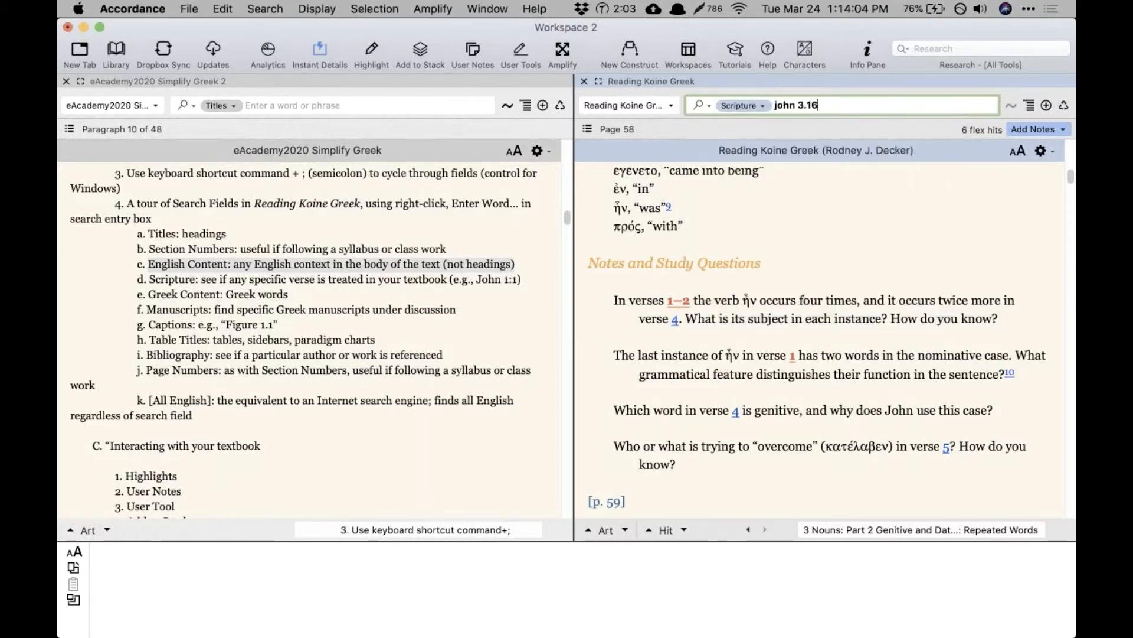
{"action": "key", "text": "Return"}
{"action": "left_click", "coordinate": [845, 205]}
{"action": "scroll", "coordinate": [846, 206], "scroll_direction": "up", "scroll_amount": 2}
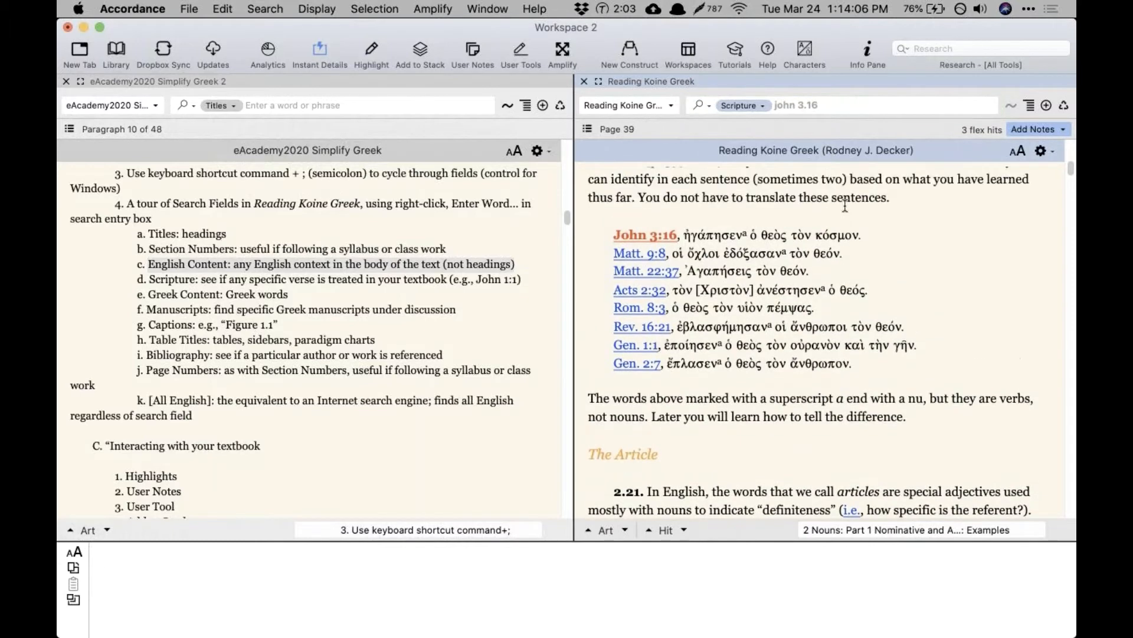
{"action": "scroll", "coordinate": [845, 205], "scroll_direction": "down", "scroll_amount": 2}
{"action": "scroll", "coordinate": [721, 239], "scroll_direction": "up", "scroll_amount": 2}
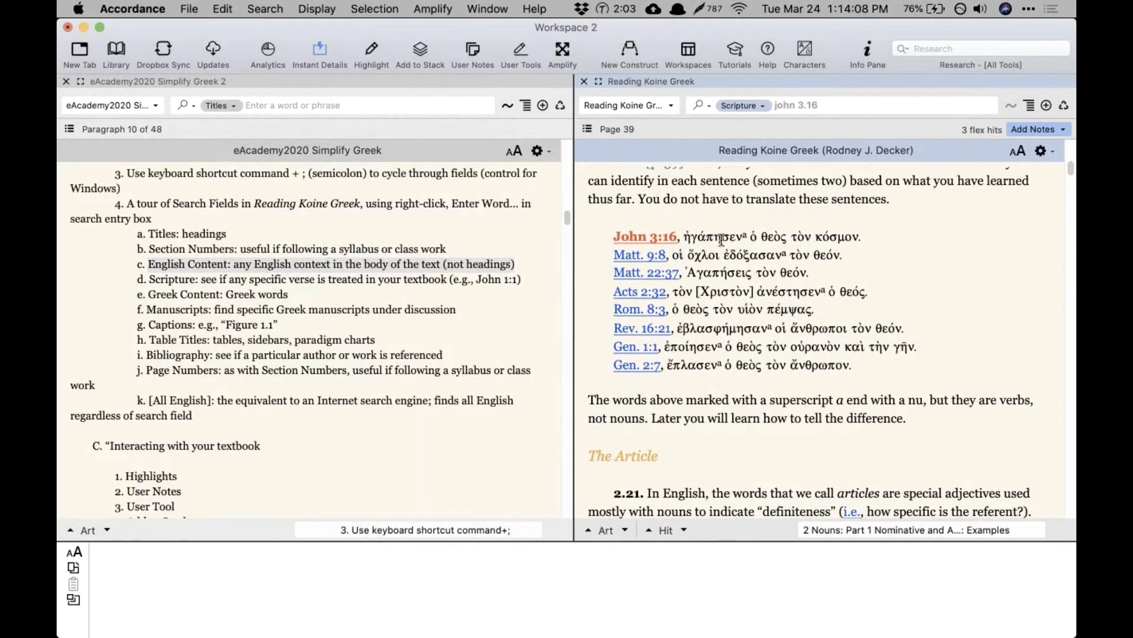
{"action": "mouse_move", "coordinate": [762, 232]}
{"action": "scroll", "coordinate": [762, 231], "scroll_direction": "up", "scroll_amount": 1}
Step: Set the search field of Reading Koine Greek to Greek Content and clear the leftover text from the entry
{"action": "left_click", "coordinate": [741, 105]}
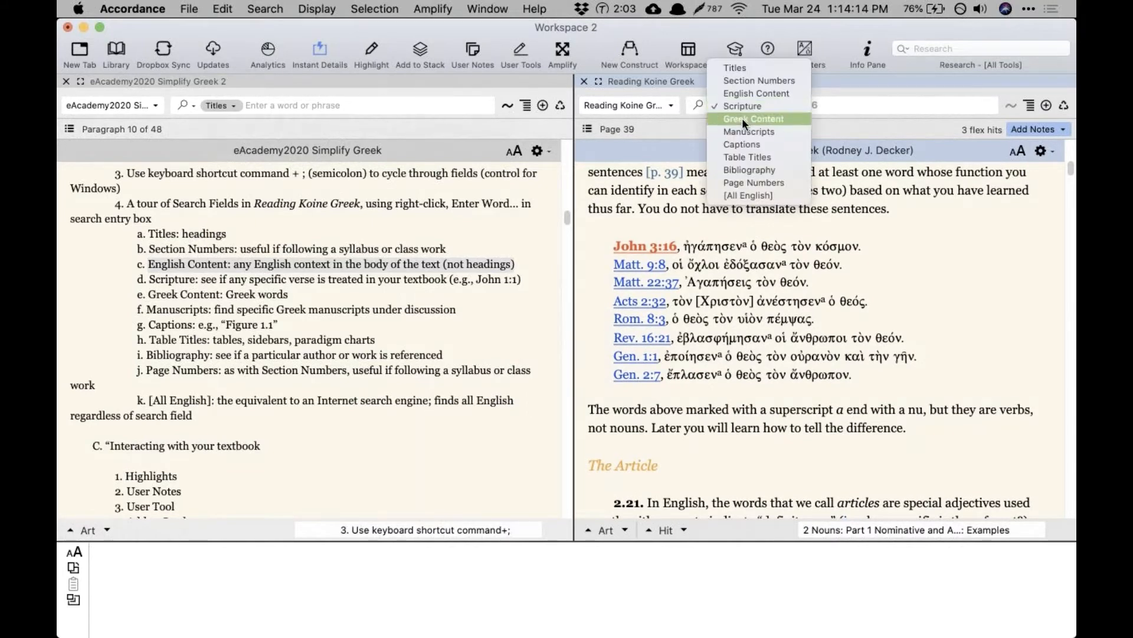
{"action": "left_click", "coordinate": [742, 119]}
{"action": "triple_click", "coordinate": [860, 107]}
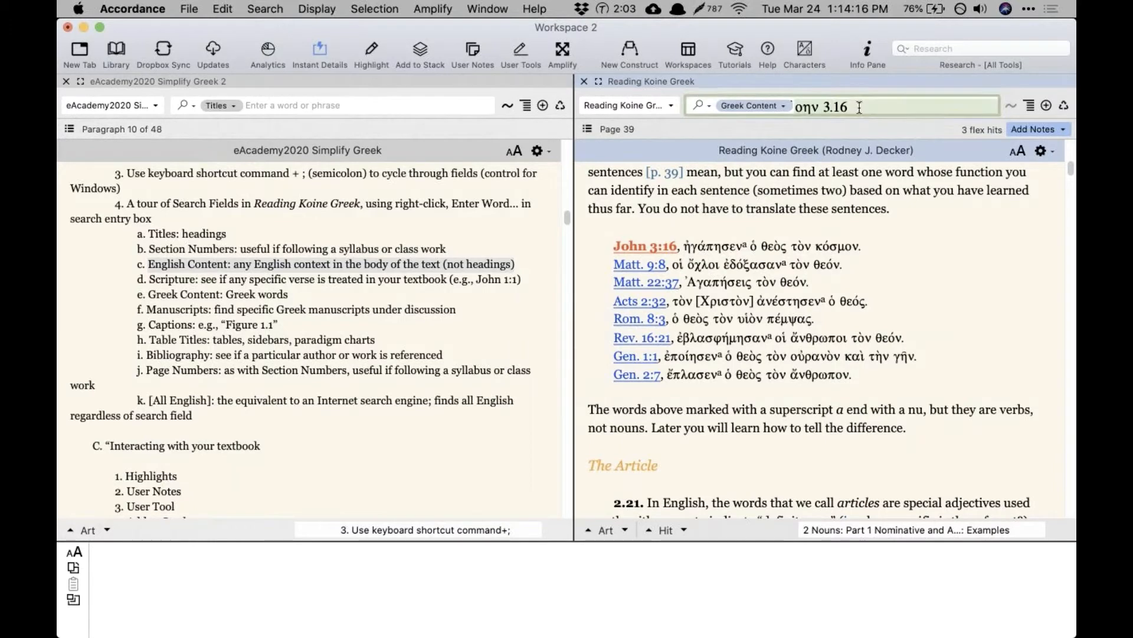
{"action": "key", "text": "BackSpace"}
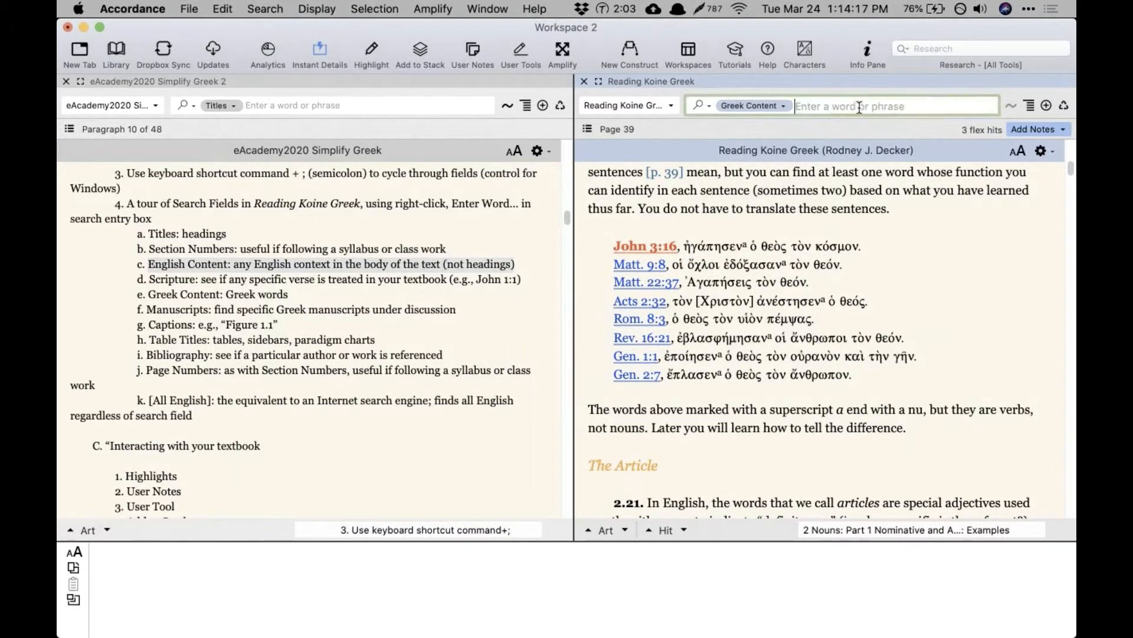
Step: Open the word list for the Greek Content field, browse the Greek words starting with alpha, and close it without choosing any
{"action": "right_click", "coordinate": [830, 104]}
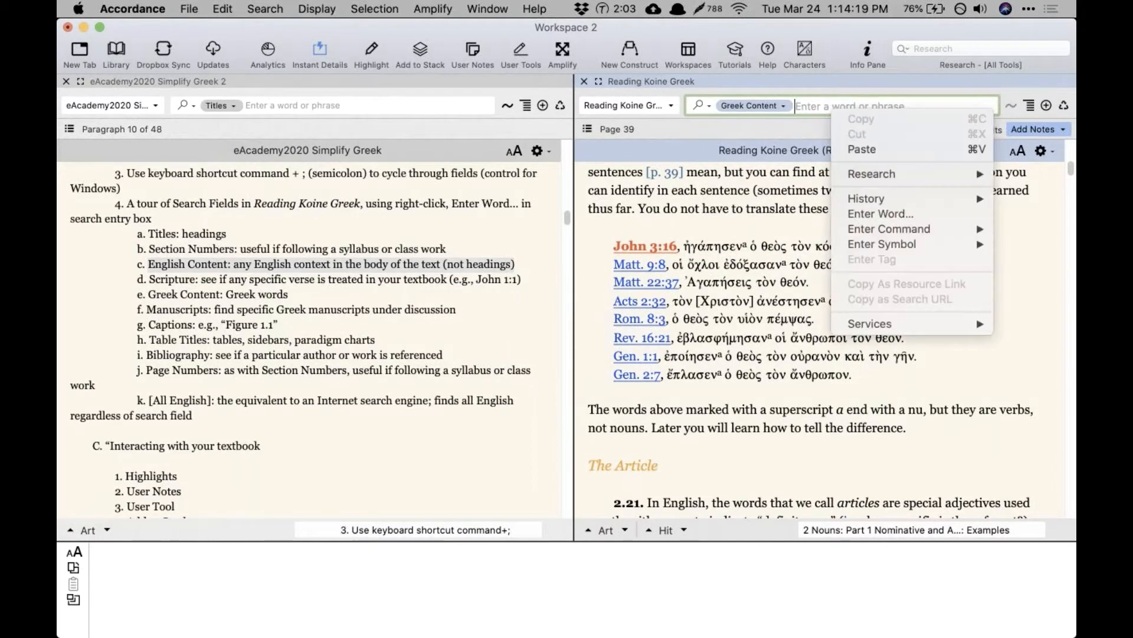
{"action": "left_click", "coordinate": [859, 214]}
{"action": "scroll", "coordinate": [496, 263], "scroll_direction": "down", "scroll_amount": 2}
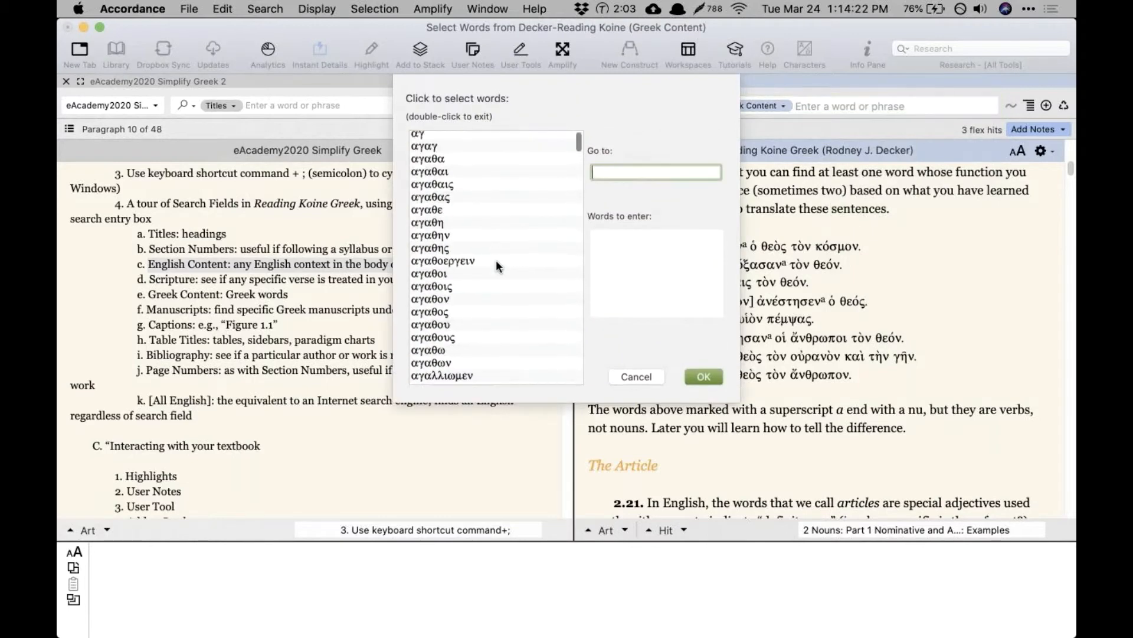
{"action": "scroll", "coordinate": [496, 265], "scroll_direction": "down", "scroll_amount": 15}
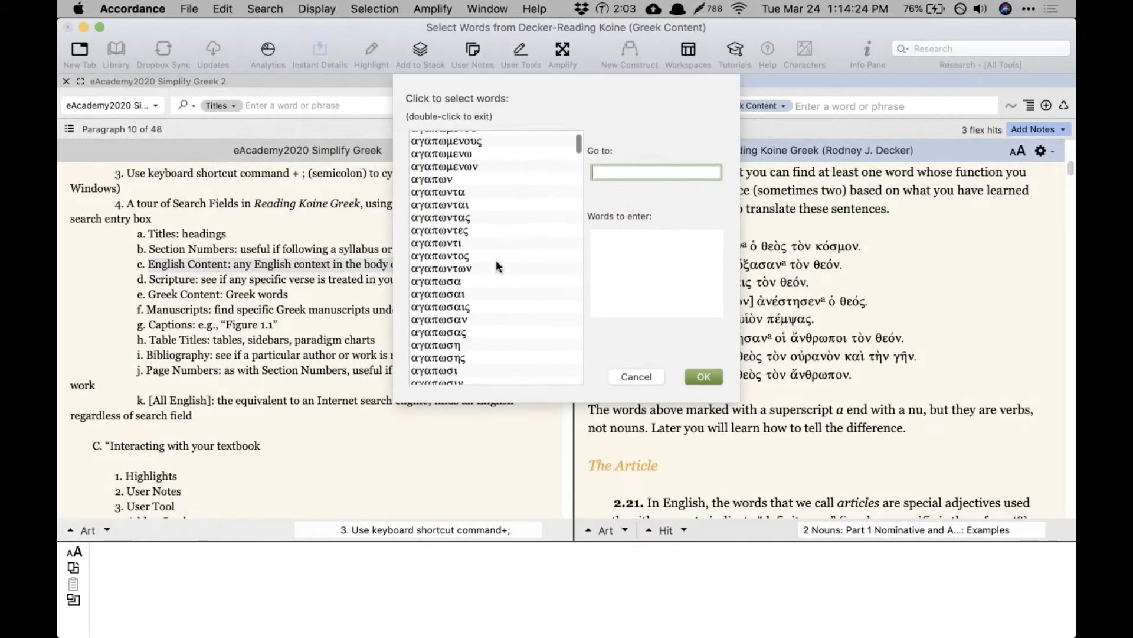
{"action": "scroll", "coordinate": [497, 265], "scroll_direction": "down", "scroll_amount": 15}
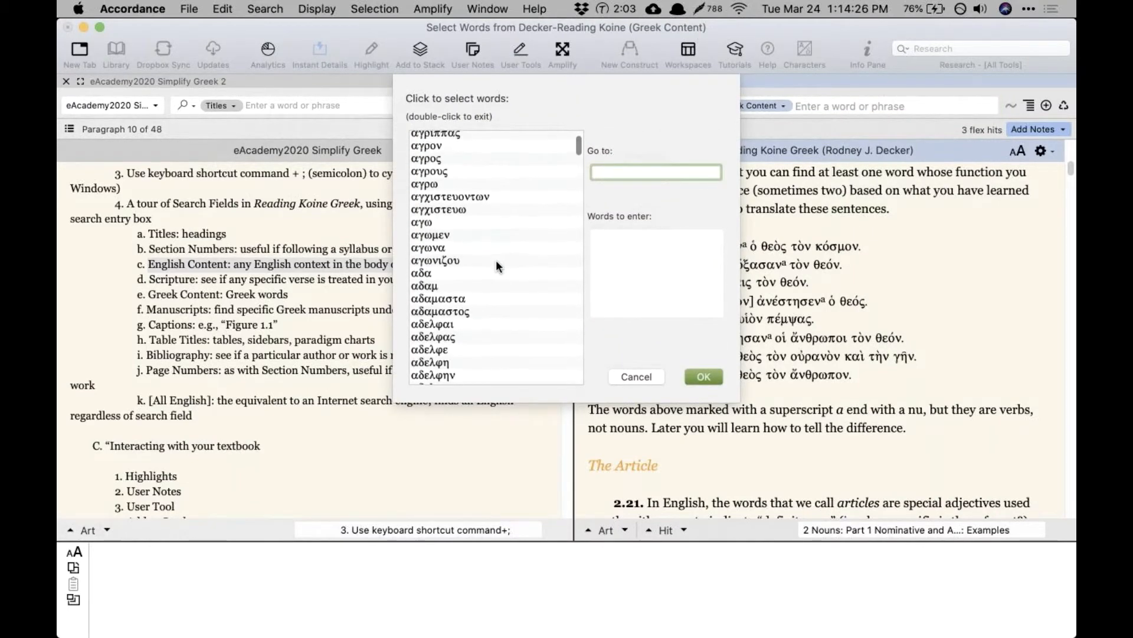
{"action": "scroll", "coordinate": [496, 266], "scroll_direction": "down", "scroll_amount": 15}
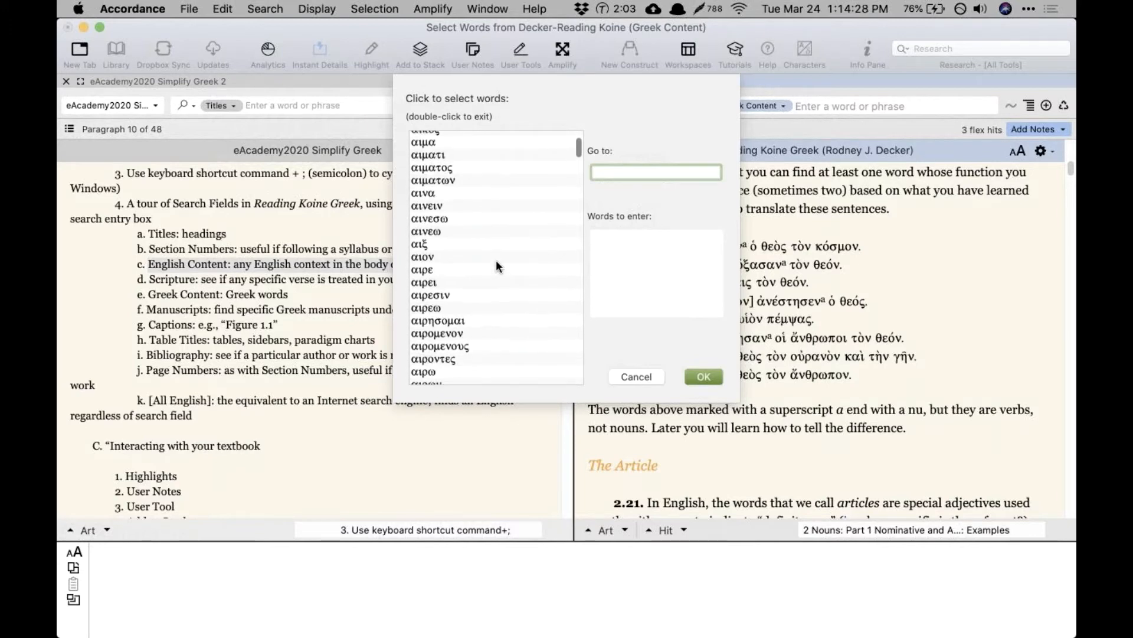
{"action": "left_click", "coordinate": [625, 375]}
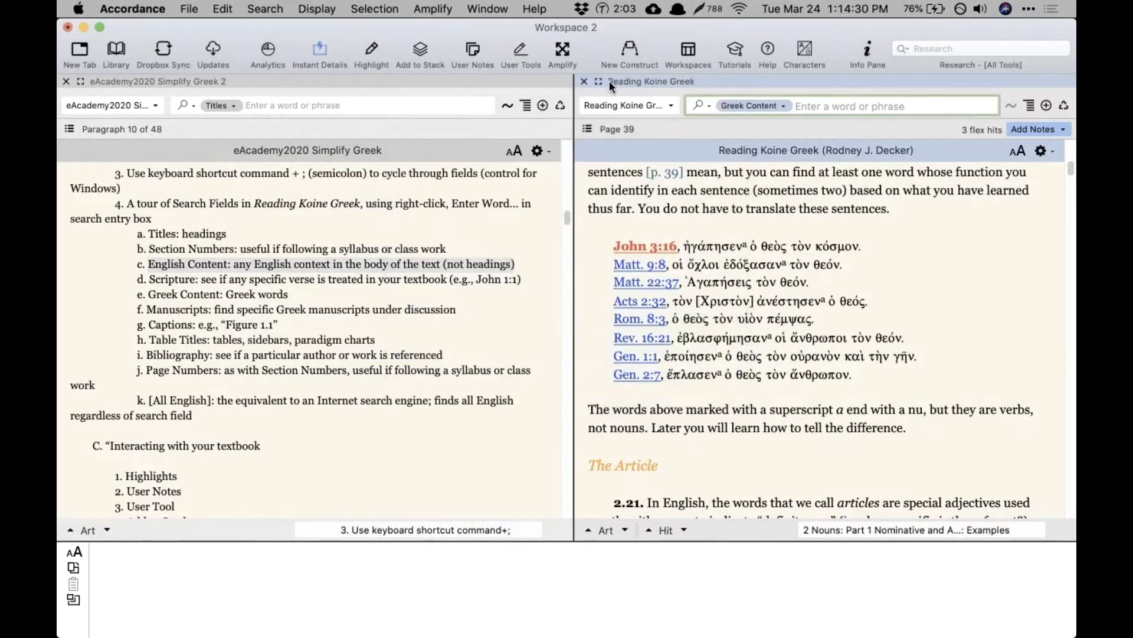
Step: Show the table of contents of Reading Koine Greek and visit the Index, Appendix F Glossary and Appendix A Reference Charts
{"action": "left_click", "coordinate": [587, 128]}
{"action": "scroll", "coordinate": [622, 373], "scroll_direction": "down", "scroll_amount": 20}
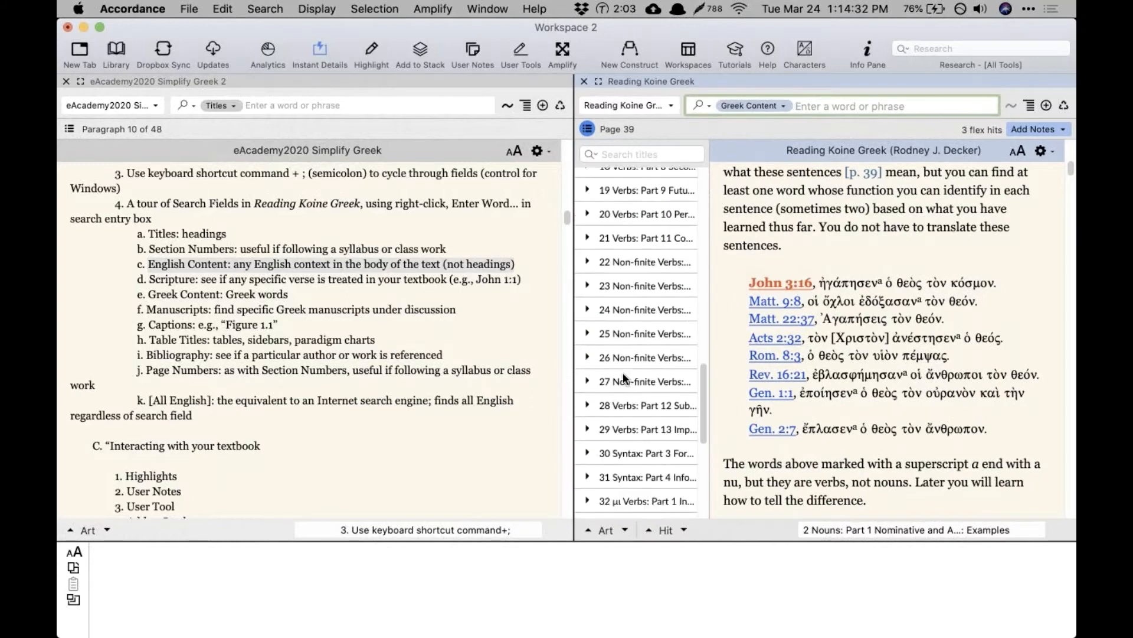
{"action": "left_click", "coordinate": [589, 471]}
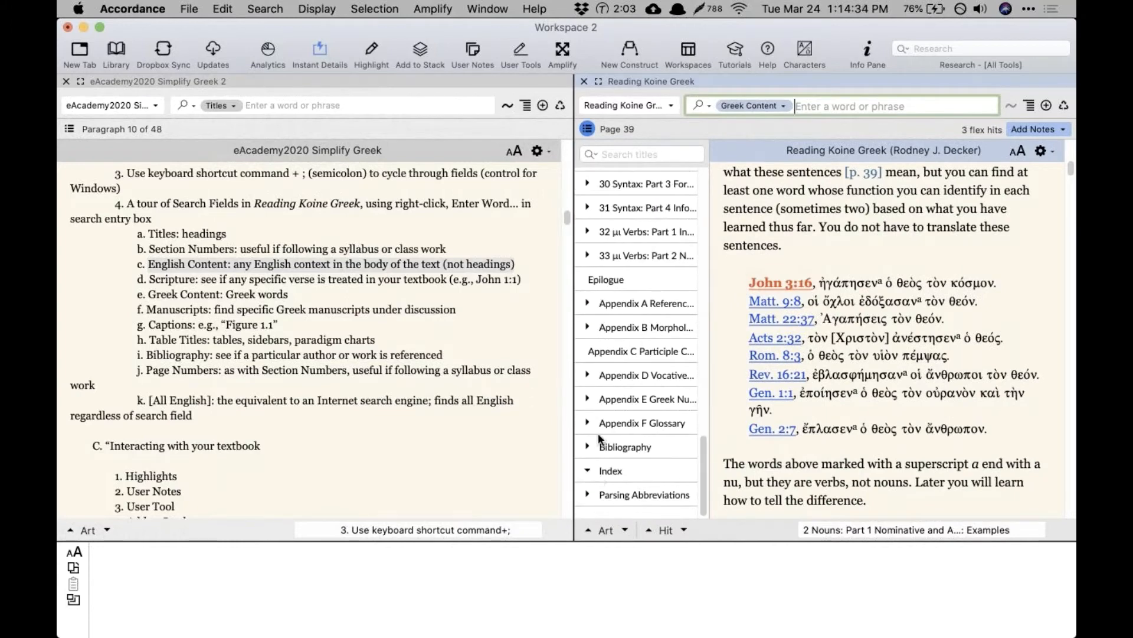
{"action": "left_click", "coordinate": [614, 466]}
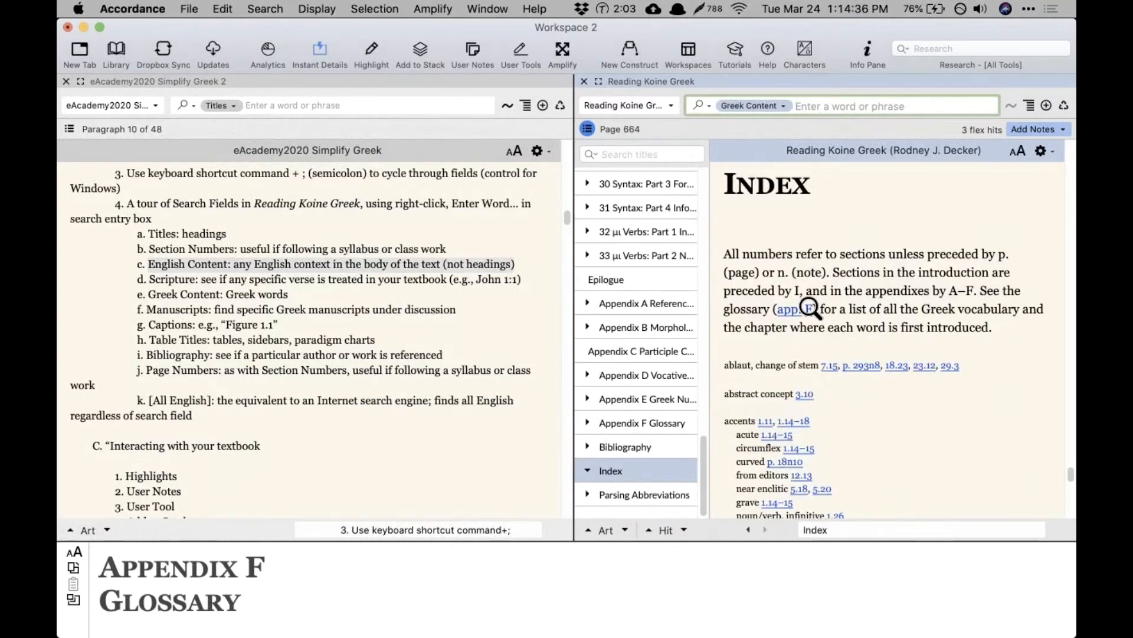
{"action": "scroll", "coordinate": [809, 308], "scroll_direction": "down", "scroll_amount": 5}
{"action": "left_click", "coordinate": [609, 466]}
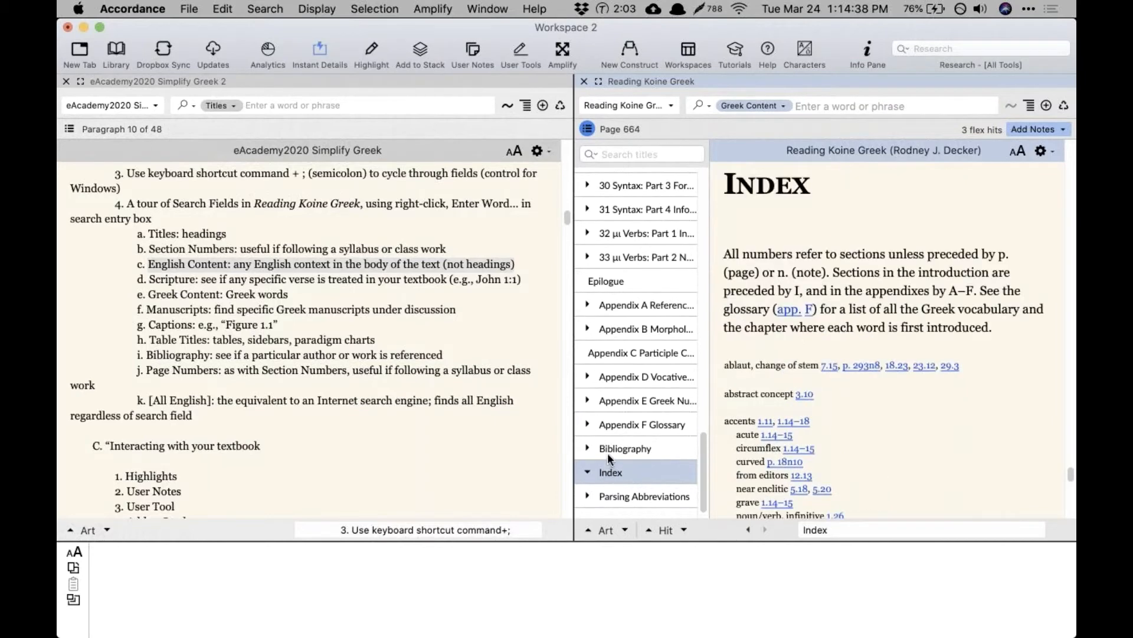
{"action": "left_click", "coordinate": [631, 423]}
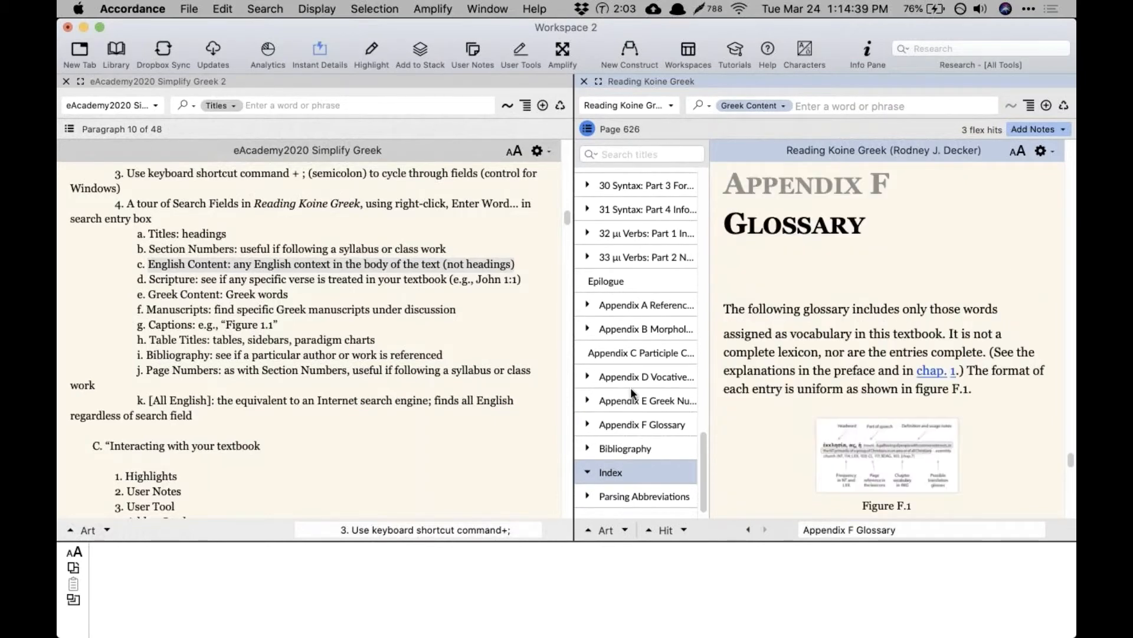
{"action": "left_click", "coordinate": [630, 304]}
Step: With the search field on Manuscripts, open its word list, try picking 115, 21, 5 and 545, and cancel the selection
{"action": "right_click", "coordinate": [844, 107]}
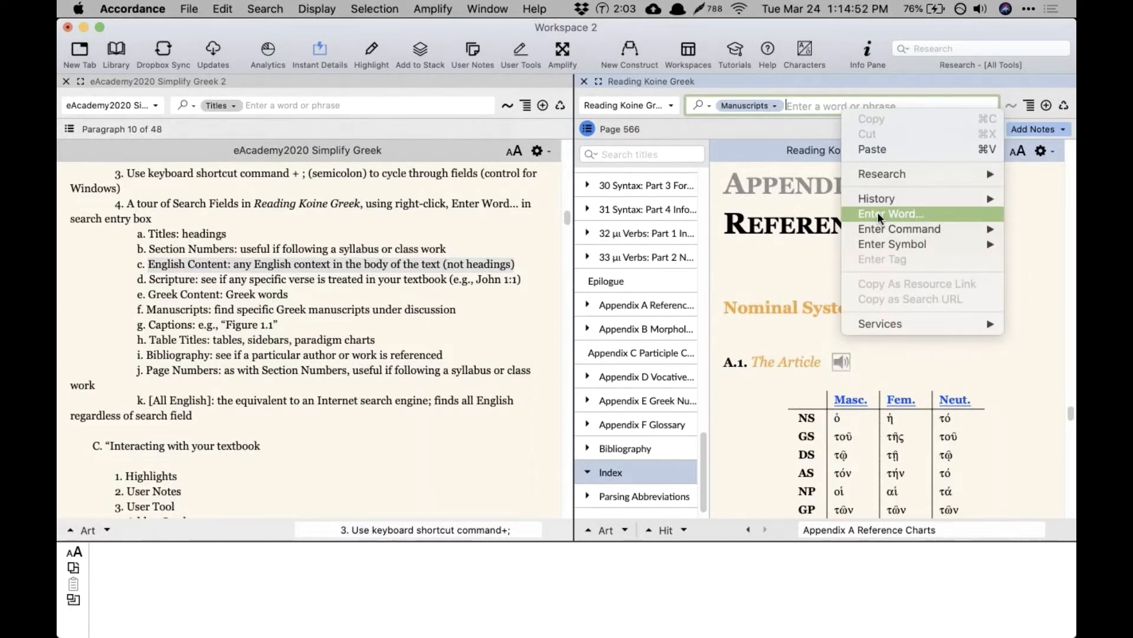
{"action": "left_click", "coordinate": [877, 212]}
{"action": "left_click", "coordinate": [453, 146]}
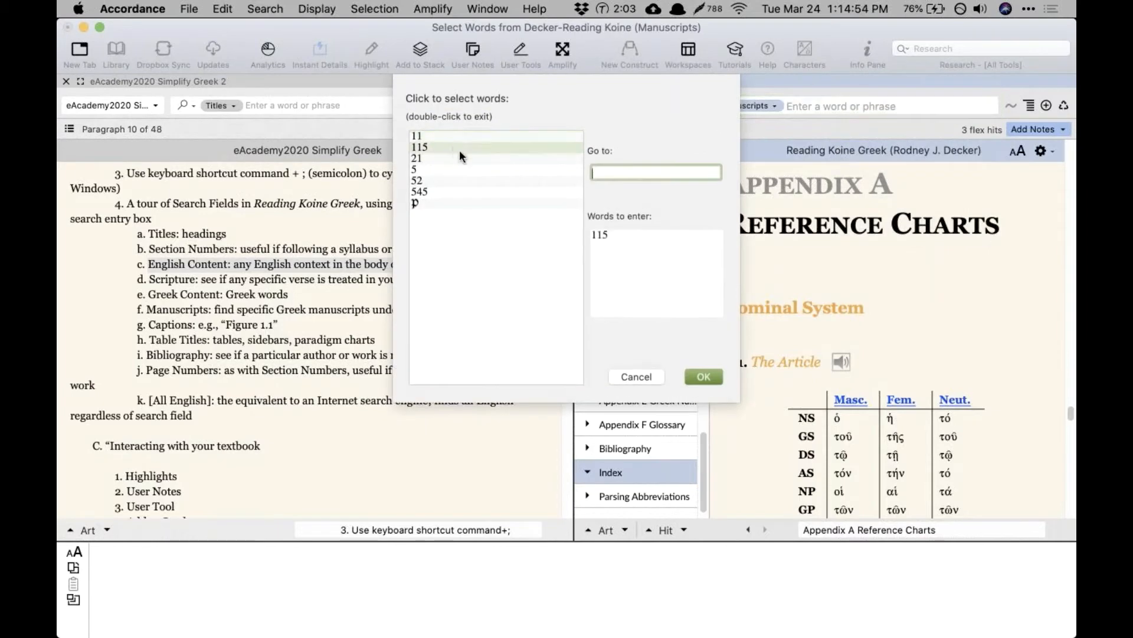
{"action": "left_click", "coordinate": [466, 158]}
{"action": "left_click", "coordinate": [474, 171]}
{"action": "left_click", "coordinate": [476, 189]}
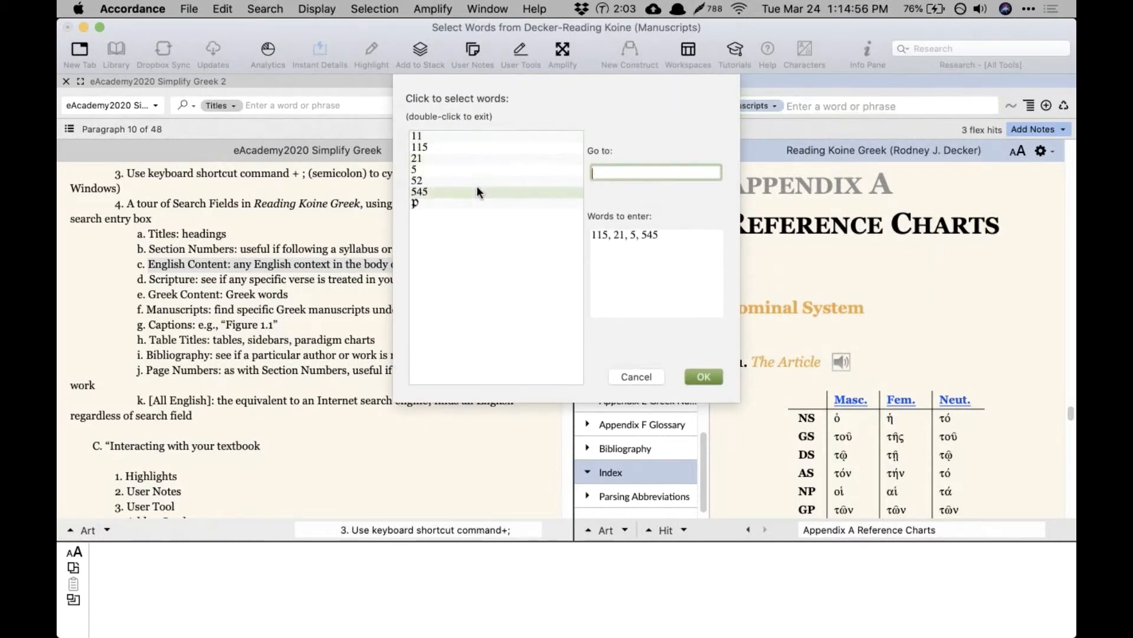
{"action": "left_click", "coordinate": [636, 376]}
Step: Change the search field to Captions and browse its word list without choosing a word
{"action": "left_click", "coordinate": [764, 106]}
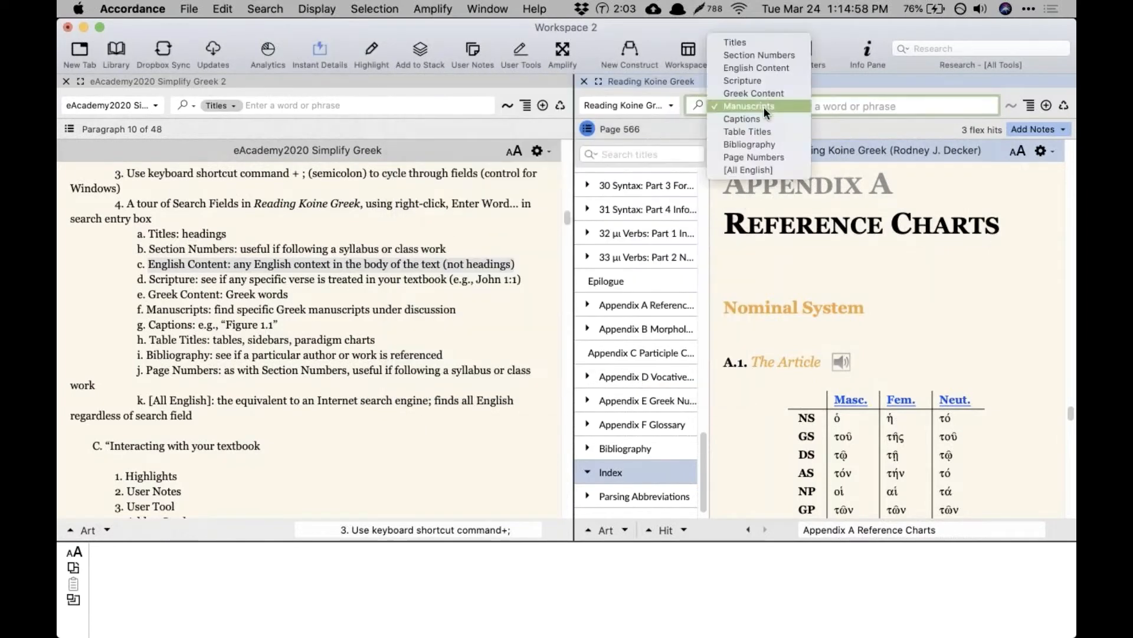
{"action": "left_click", "coordinate": [764, 114]}
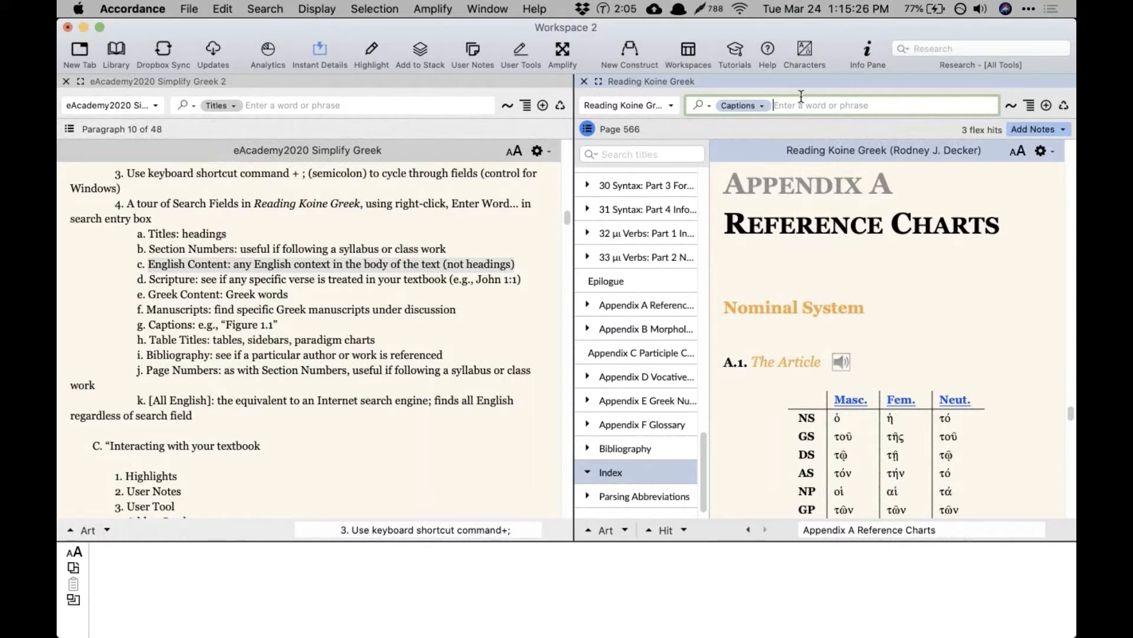
{"action": "scroll", "coordinate": [499, 215], "scroll_direction": "up", "scroll_amount": 4}
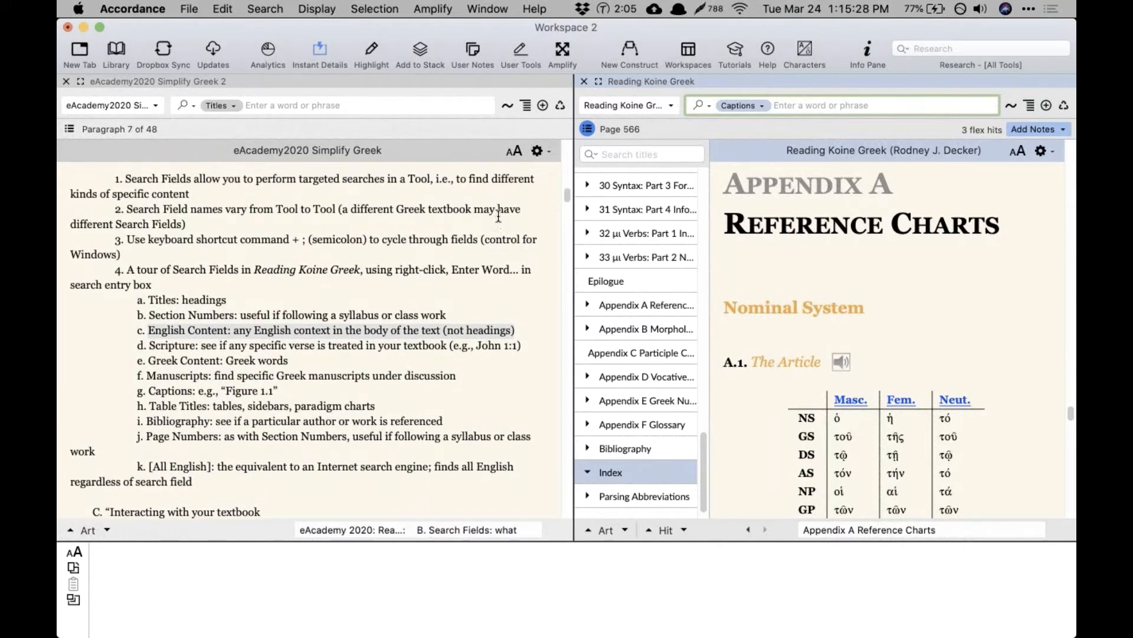
{"action": "scroll", "coordinate": [498, 215], "scroll_direction": "down", "scroll_amount": 4}
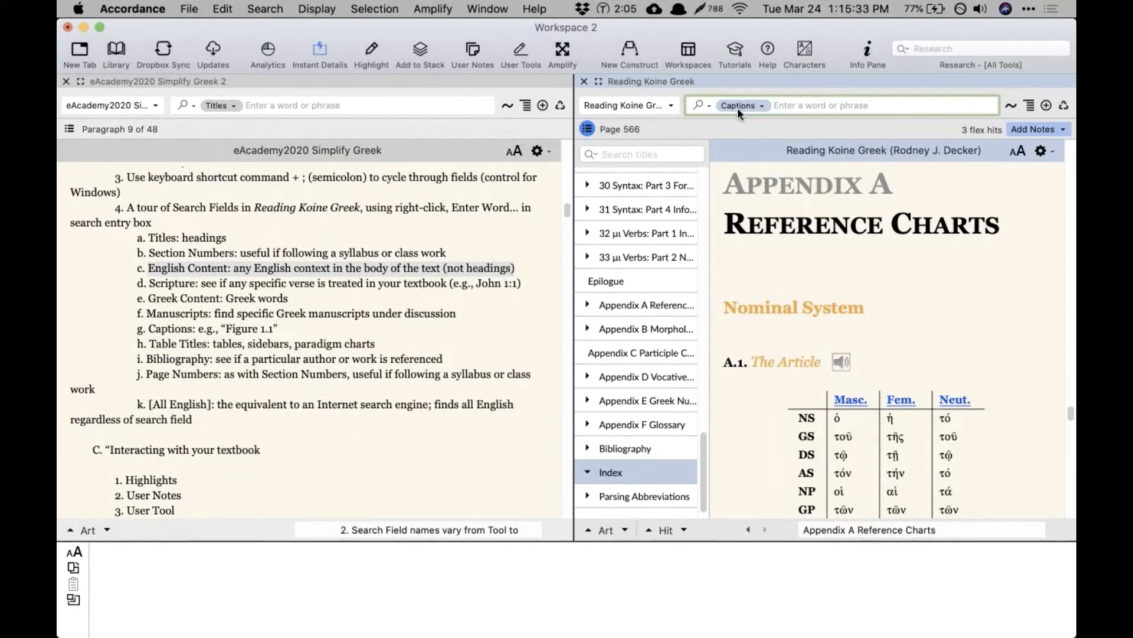
{"action": "right_click", "coordinate": [789, 113]}
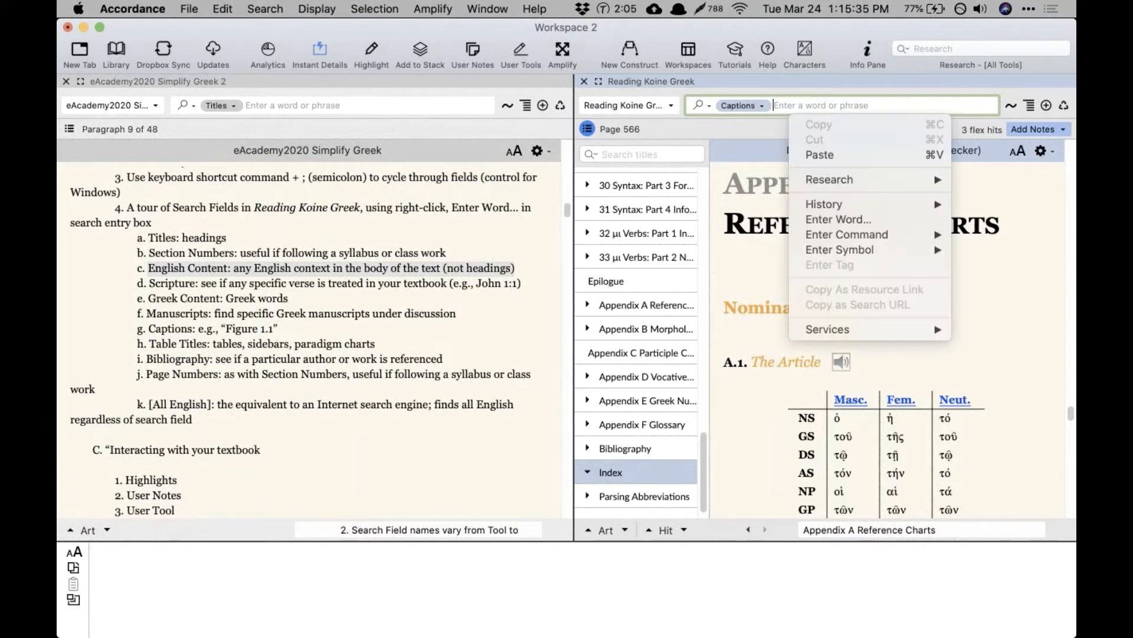
{"action": "left_click", "coordinate": [817, 218]}
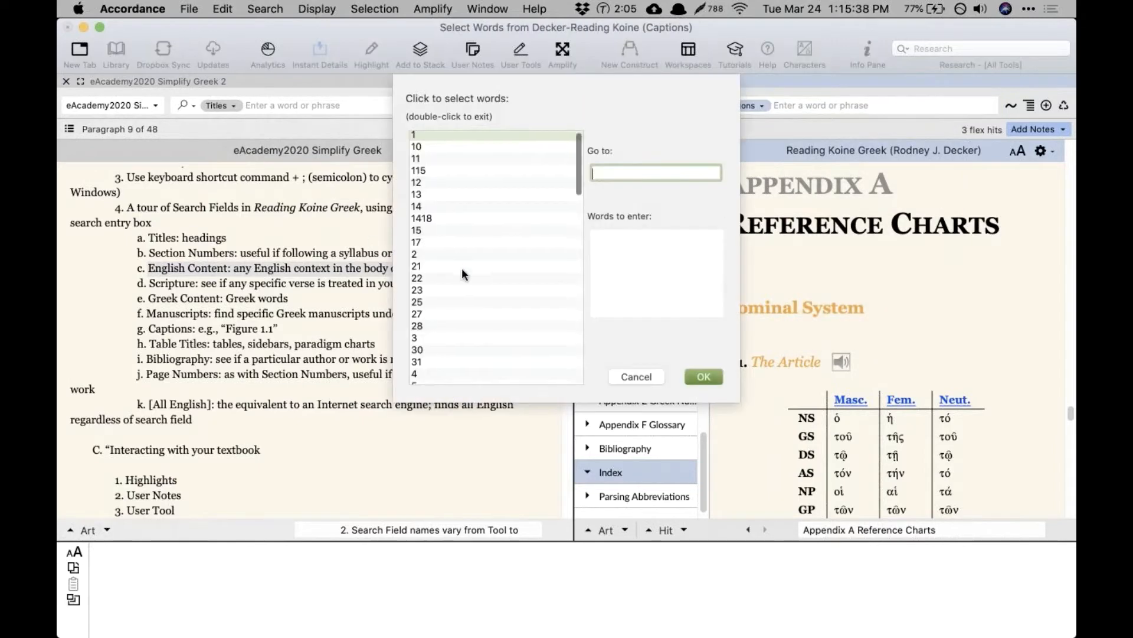
{"action": "scroll", "coordinate": [462, 267], "scroll_direction": "down", "scroll_amount": 5}
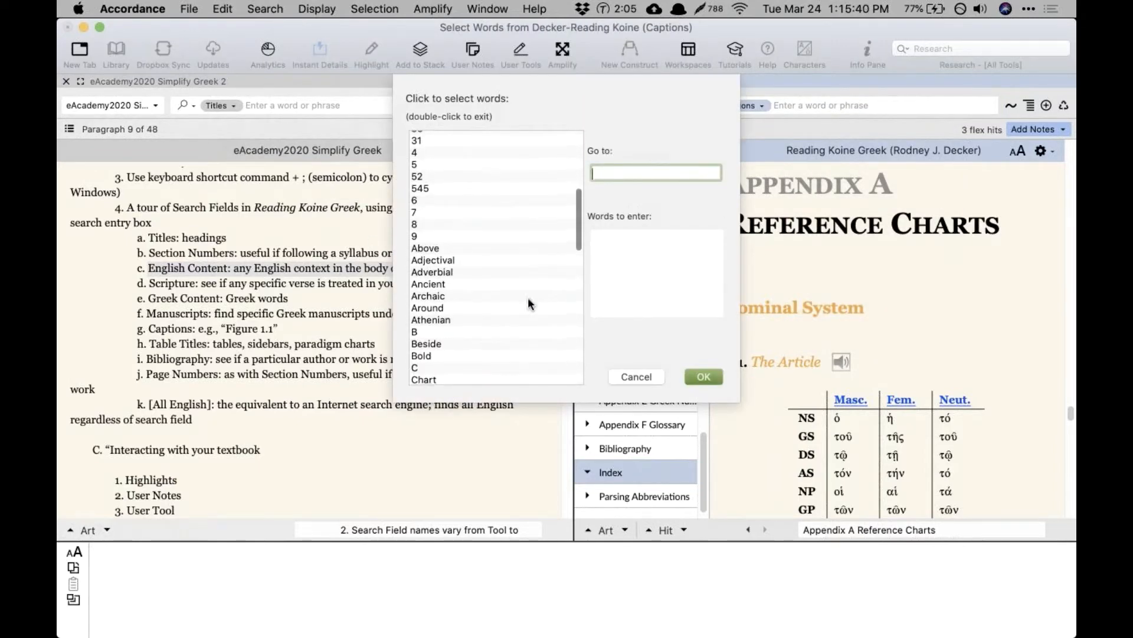
{"action": "left_click", "coordinate": [633, 376]}
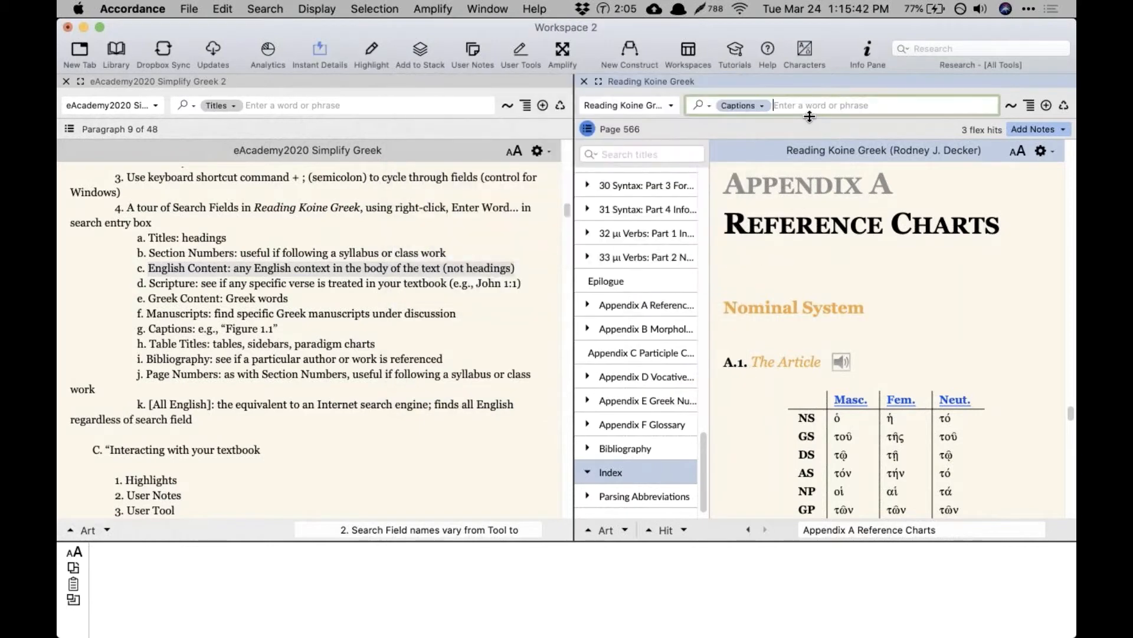
Step: Search the Captions field for *? and check the list of search fields, keeping Captions selected
{"action": "type", "text": "*?"}
{"action": "key", "text": "Left"}
{"action": "key", "text": "Return"}
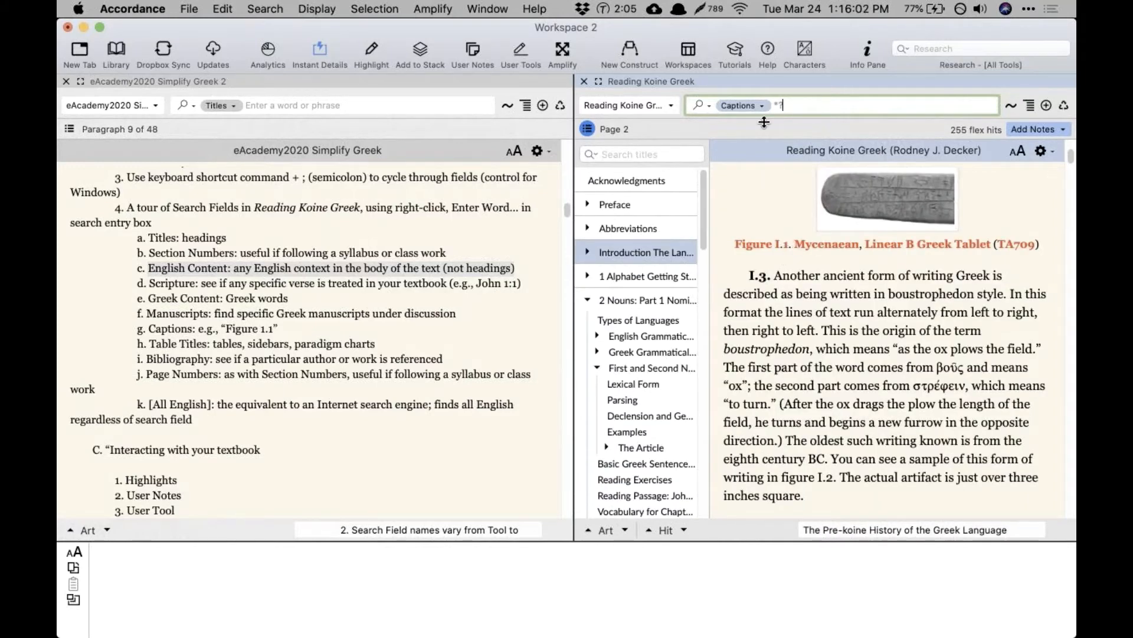
{"action": "left_click", "coordinate": [752, 106]}
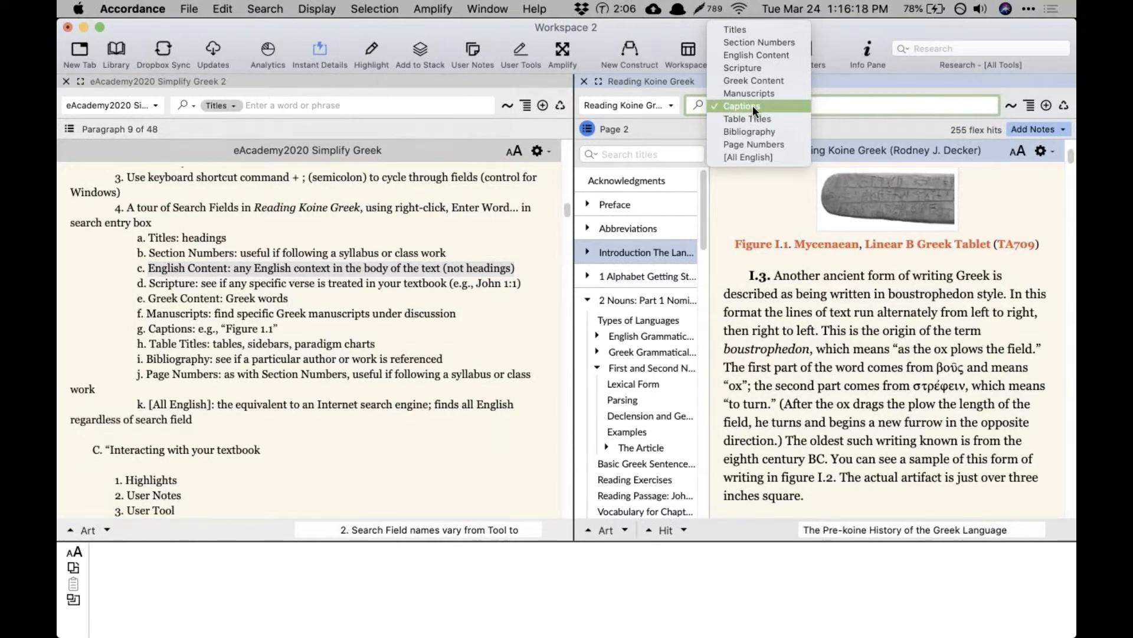
{"action": "left_click", "coordinate": [753, 105]}
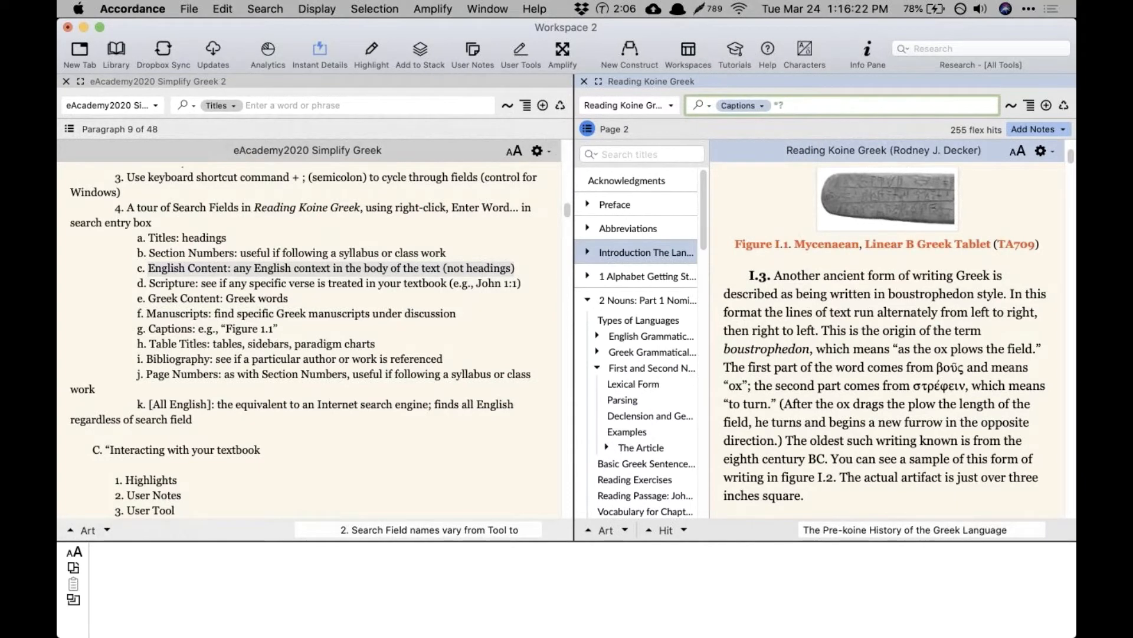
Step: View the Figure I.1 tablet image enlarged, close it, and briefly select its caption text
{"action": "left_click", "coordinate": [846, 188]}
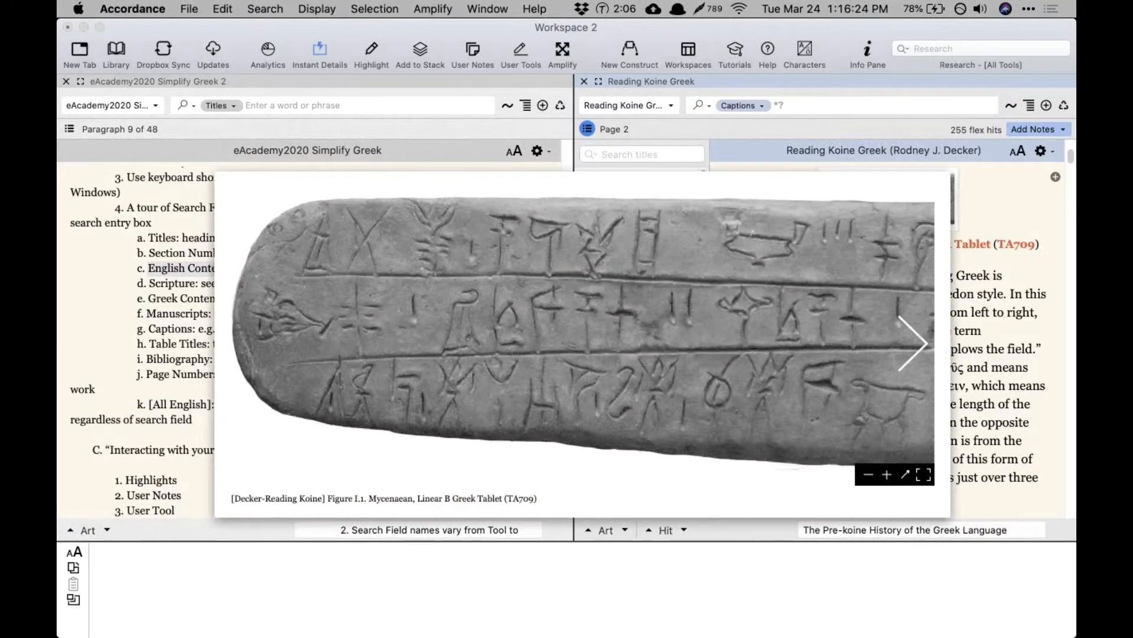
{"action": "key", "text": "Escape"}
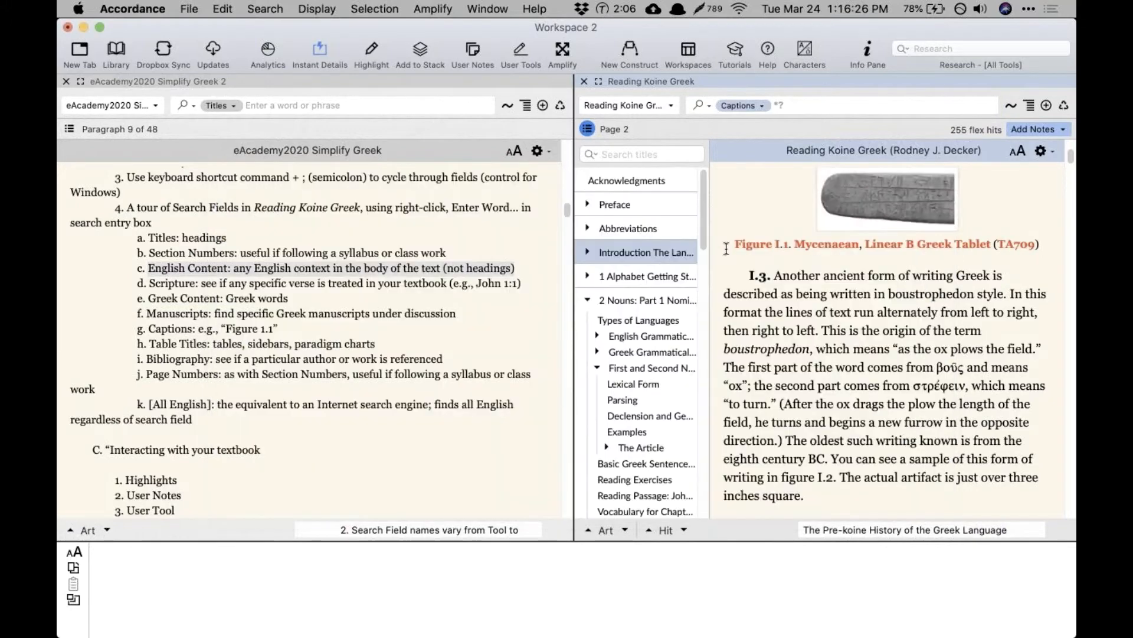
{"action": "left_click_drag", "start_coordinate": [734, 245], "coordinate": [994, 243]}
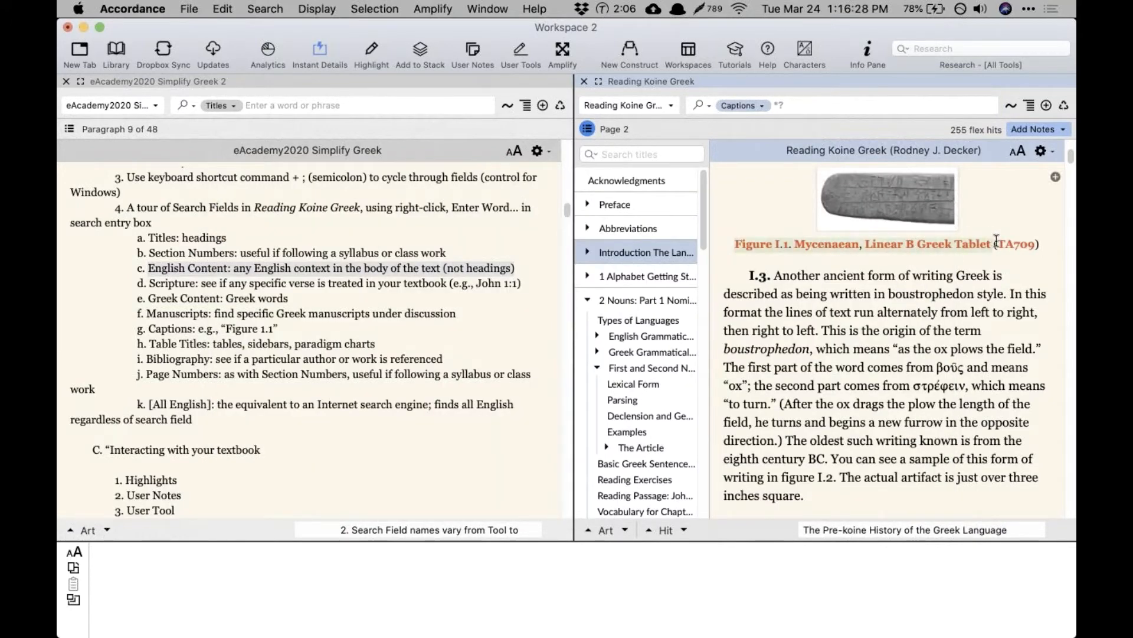
{"action": "left_click", "coordinate": [924, 258]}
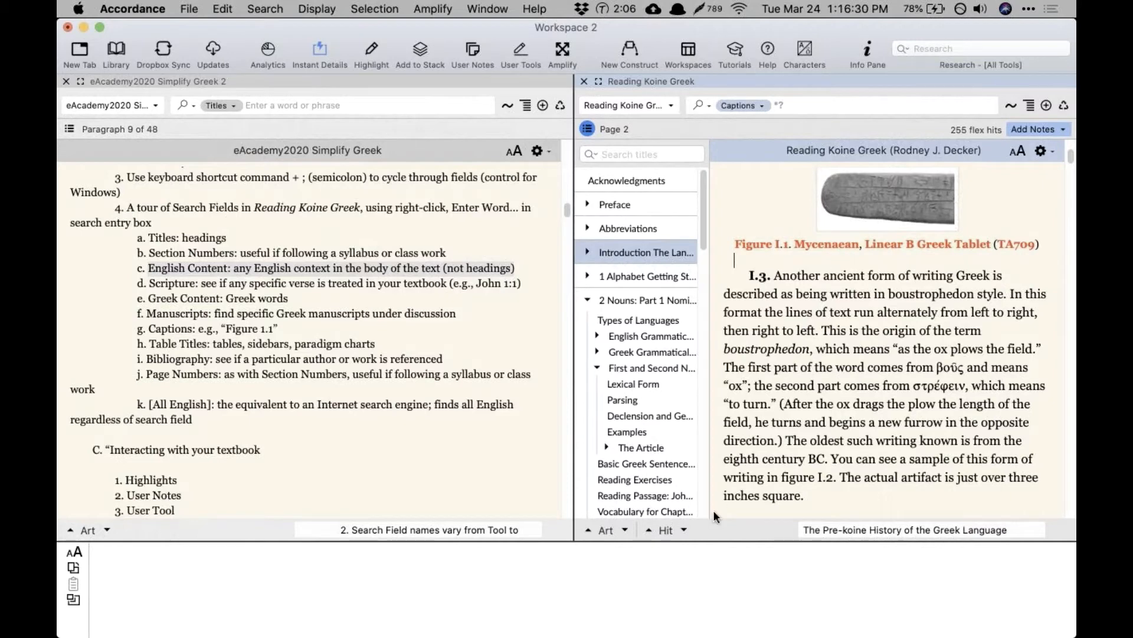
Step: Step through the caption hits from Figure I.2 to Figure 1.2, viewing the Greek alphabet image of Figure 1.1 enlarged
{"action": "left_click", "coordinate": [683, 528]}
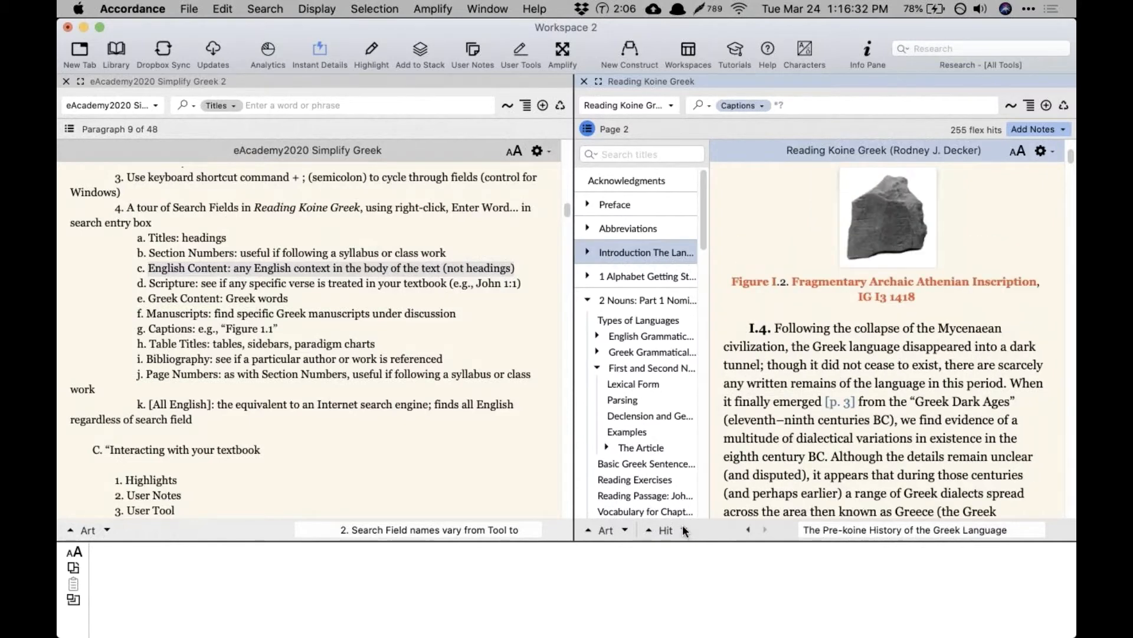
{"action": "left_click", "coordinate": [684, 525]}
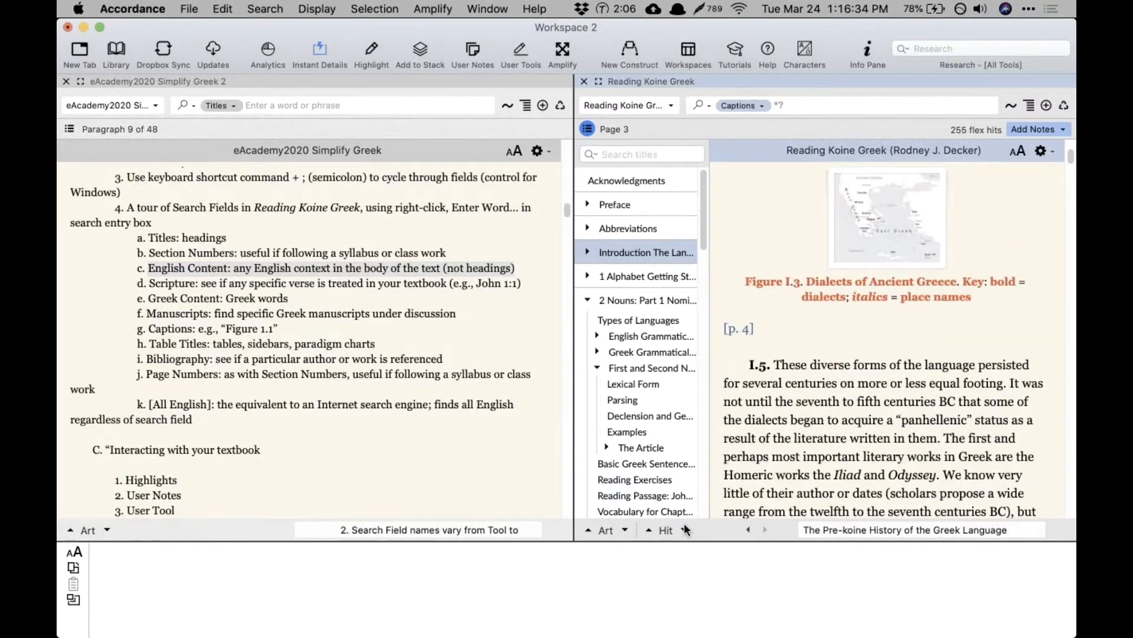
{"action": "left_click", "coordinate": [685, 525]}
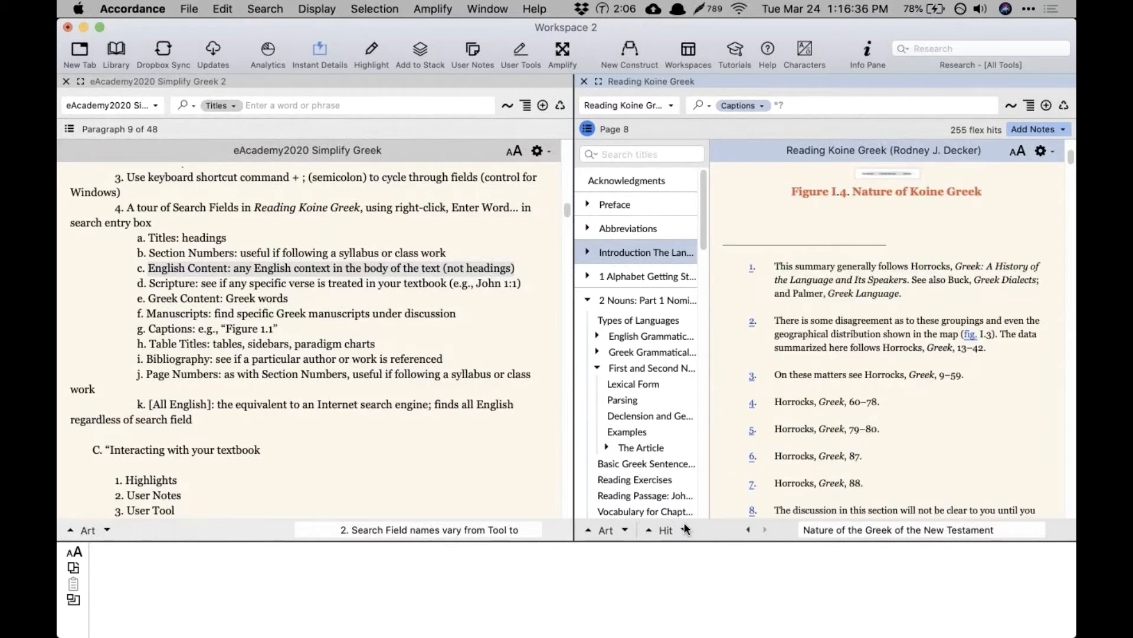
{"action": "left_click", "coordinate": [685, 527]}
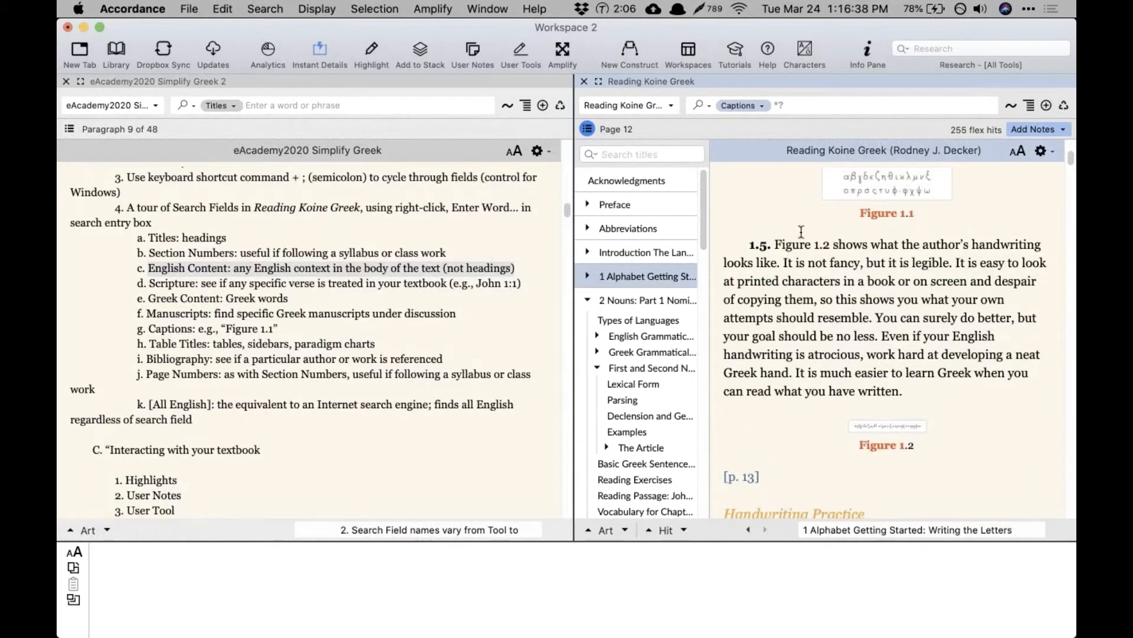
{"action": "left_click", "coordinate": [844, 185]}
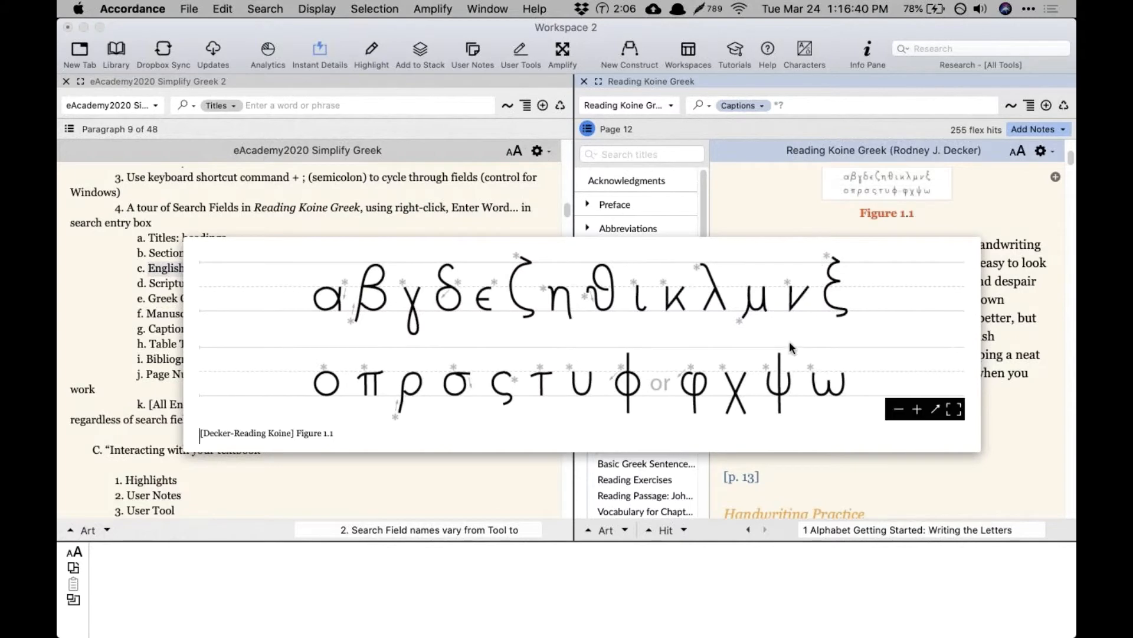
{"action": "left_click", "coordinate": [683, 526]}
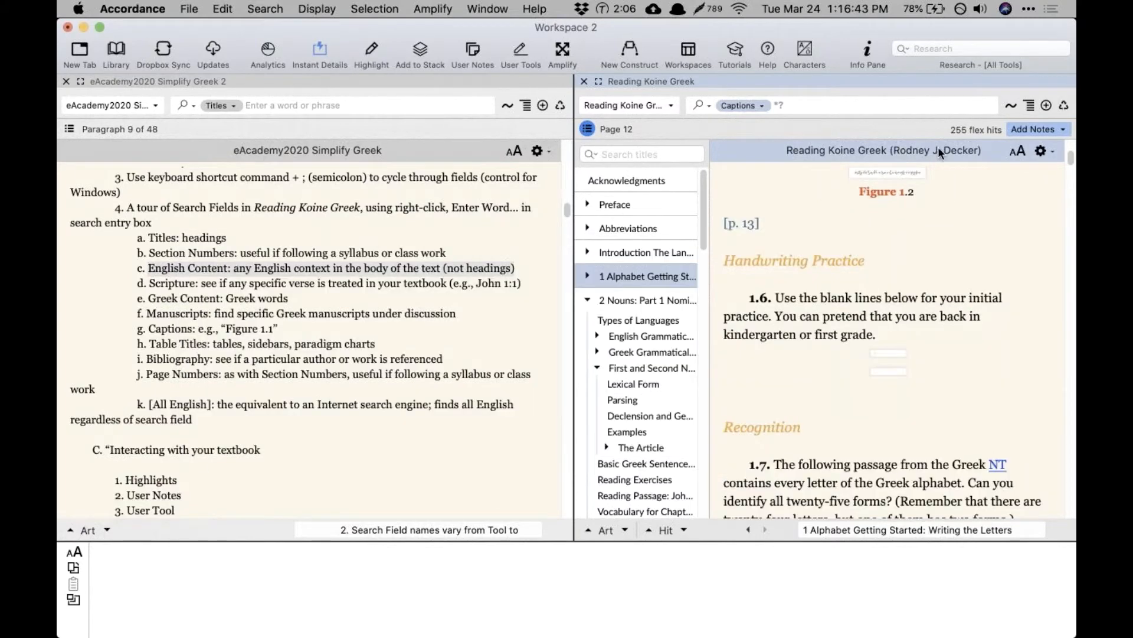
Step: Step forward through the caption hits past Figure 1.4 to Figure 1.6, the Greek alphabet song
{"action": "left_click", "coordinate": [685, 529]}
{"action": "left_click", "coordinate": [686, 529]}
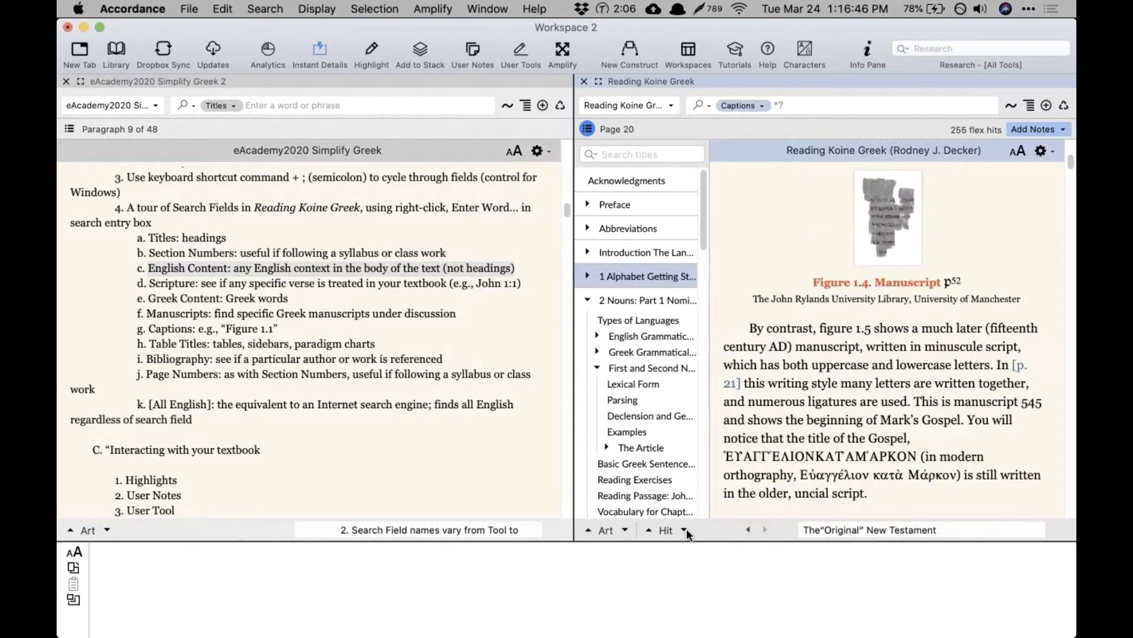
{"action": "left_click", "coordinate": [686, 528]}
{"action": "left_click", "coordinate": [686, 529]}
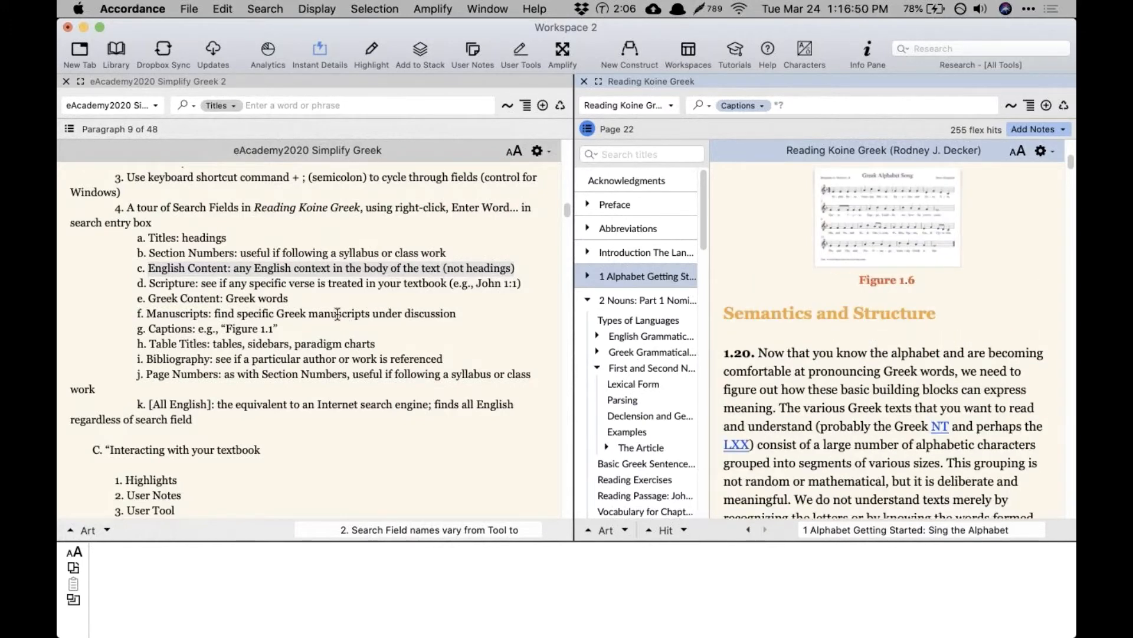
Step: Change the textbook's search field to Table Titles and search it for *?
{"action": "left_click", "coordinate": [734, 106]}
{"action": "left_click", "coordinate": [735, 118]}
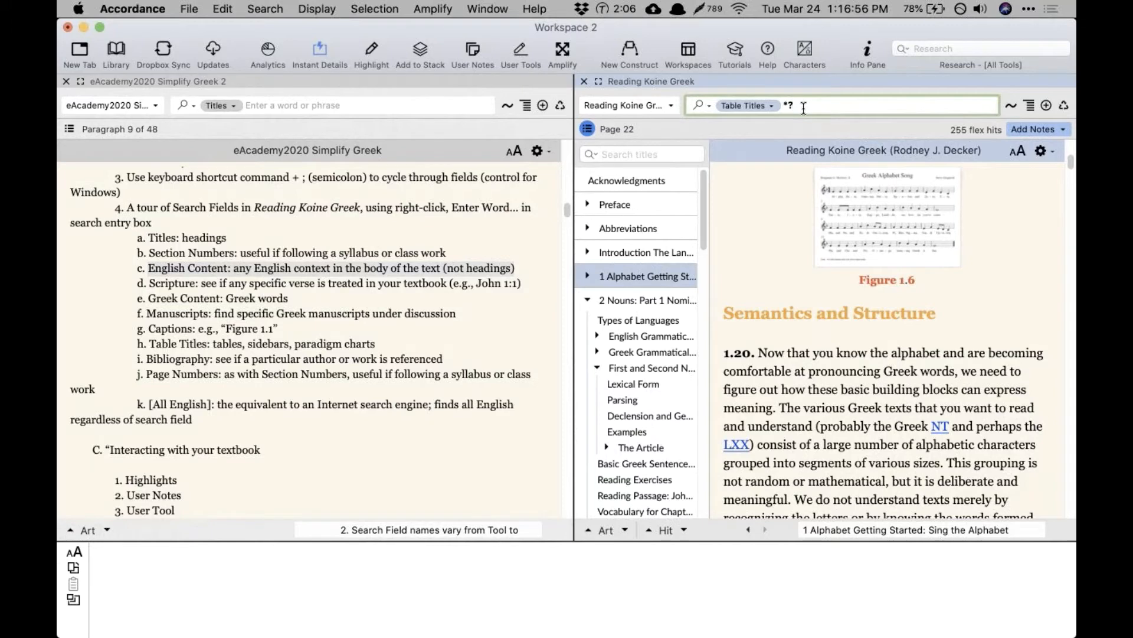
{"action": "key", "text": "Return"}
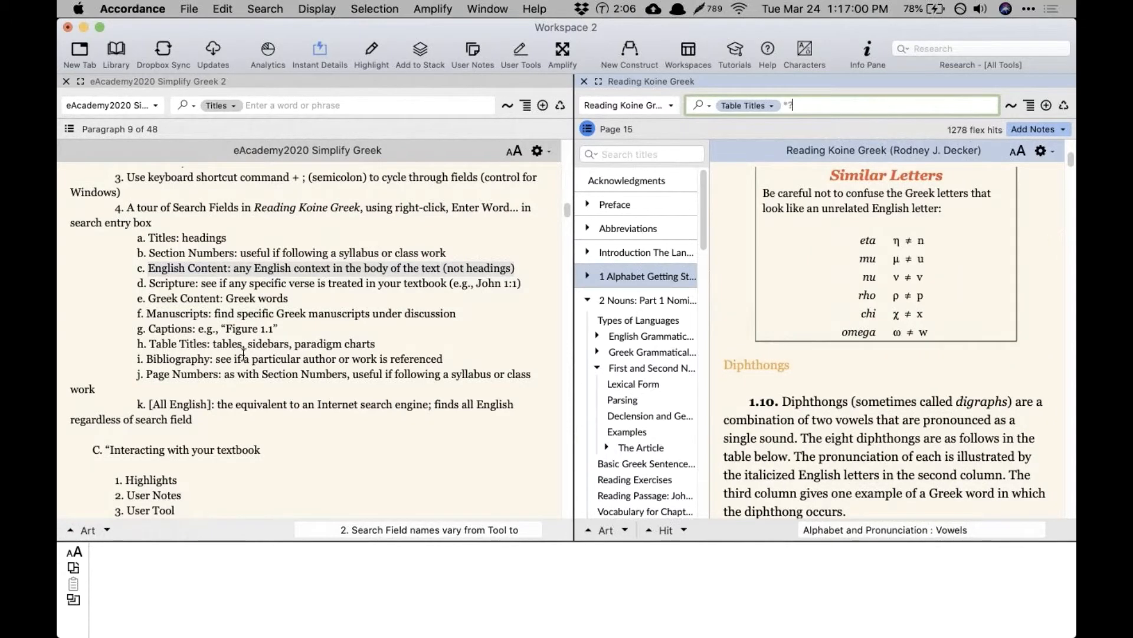
Step: Step back and forth through the table title hits, from Similar Letters to the Accent Trivia sidebar
{"action": "left_click", "coordinate": [679, 530]}
{"action": "left_click", "coordinate": [679, 529]}
{"action": "left_click", "coordinate": [680, 530]}
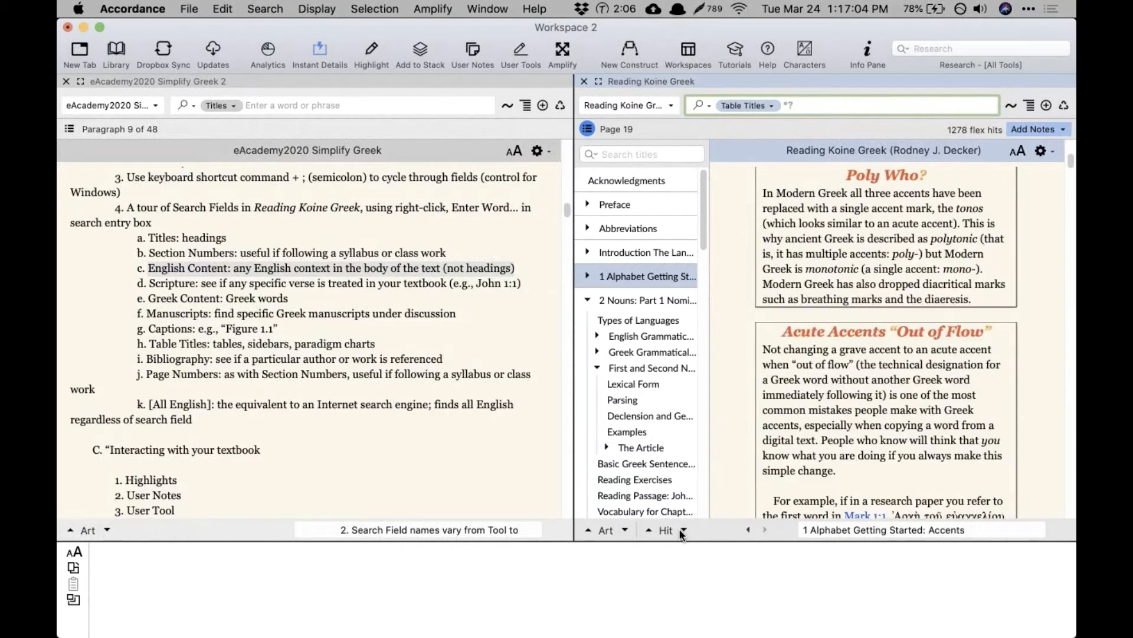
{"action": "left_click", "coordinate": [654, 530]}
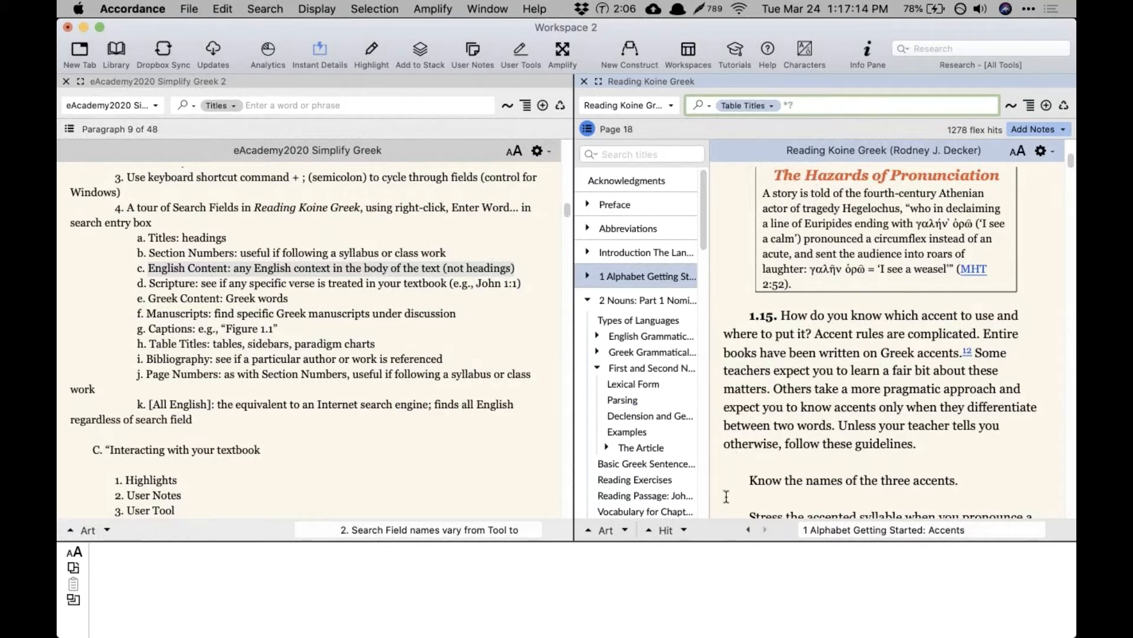
{"action": "left_click", "coordinate": [683, 529]}
{"action": "left_click", "coordinate": [683, 528]}
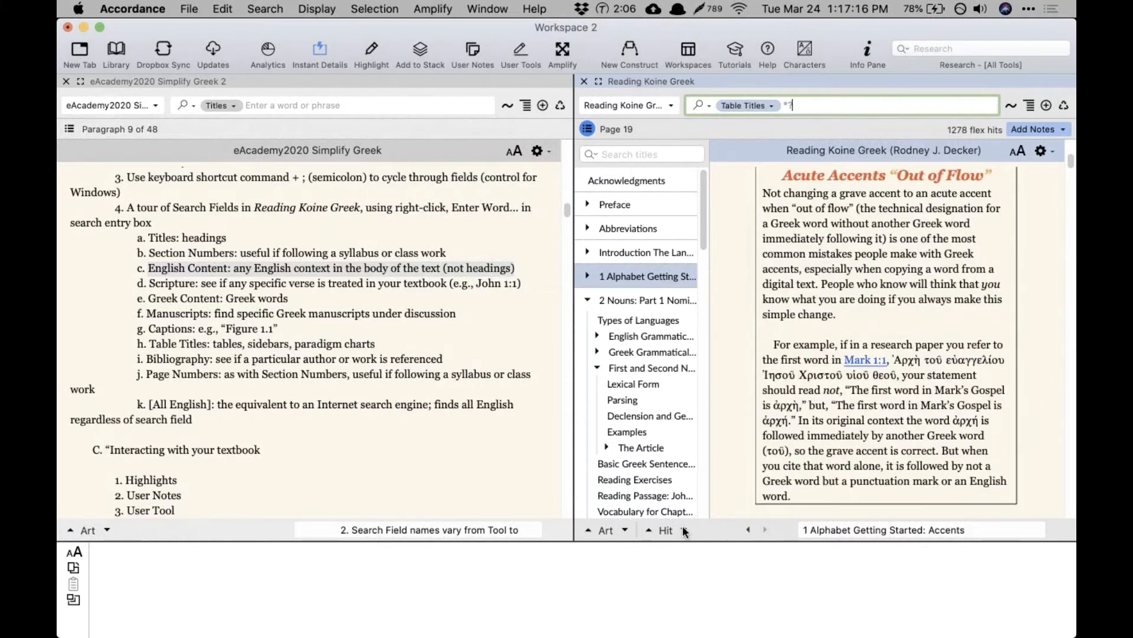
{"action": "left_click", "coordinate": [683, 529]}
{"action": "left_click", "coordinate": [683, 528]}
{"action": "left_click", "coordinate": [683, 528]}
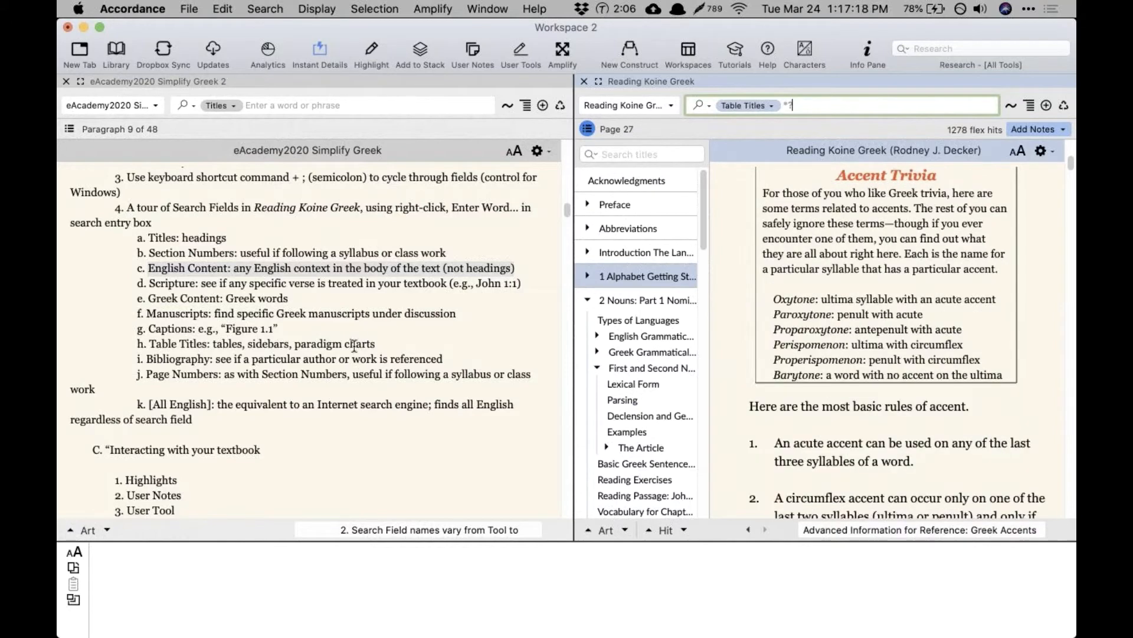
Step: Switch the textbook's search field to Bibliography and clear the *? search text
{"action": "left_click", "coordinate": [206, 359]}
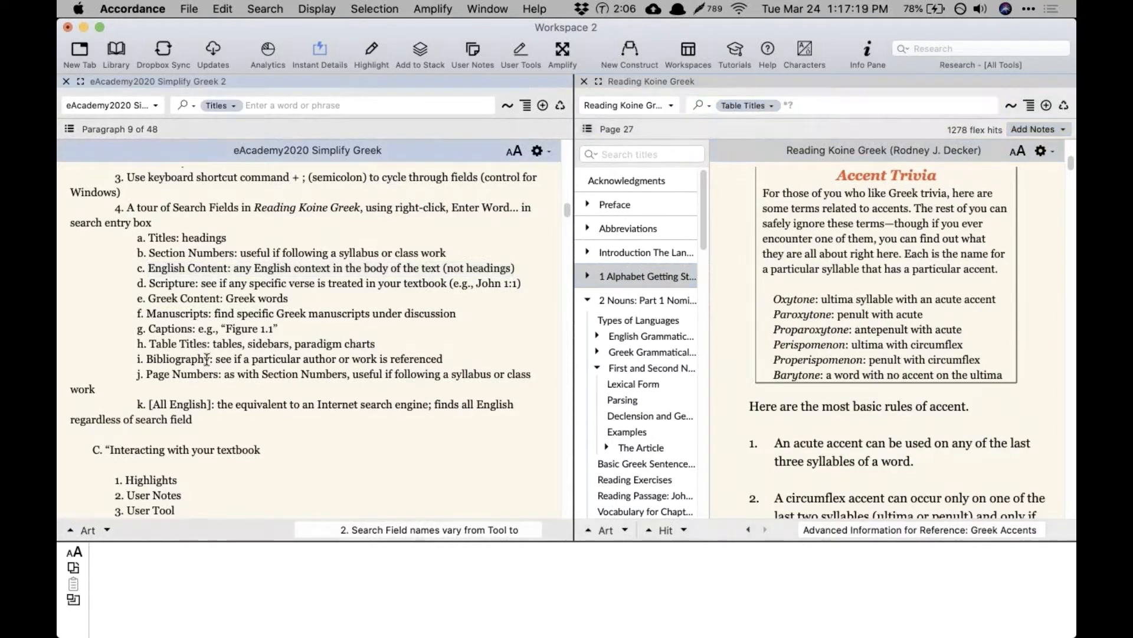
{"action": "left_click", "coordinate": [743, 105]}
{"action": "left_click", "coordinate": [744, 118]}
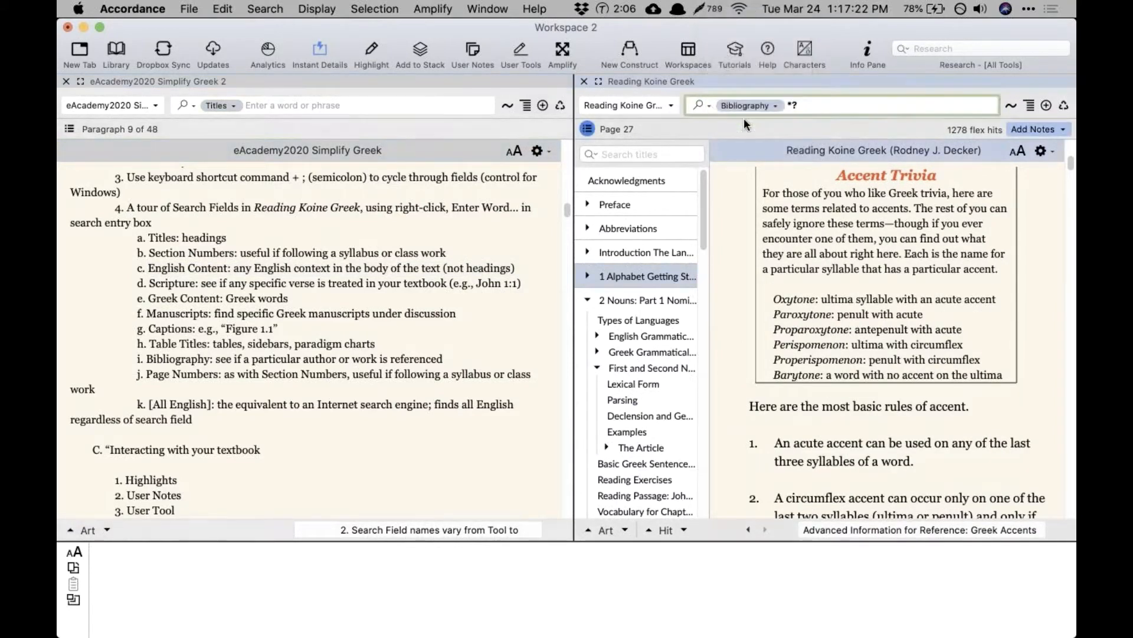
{"action": "key", "text": "BackSpace"}
{"action": "key", "text": "BackSpace"}
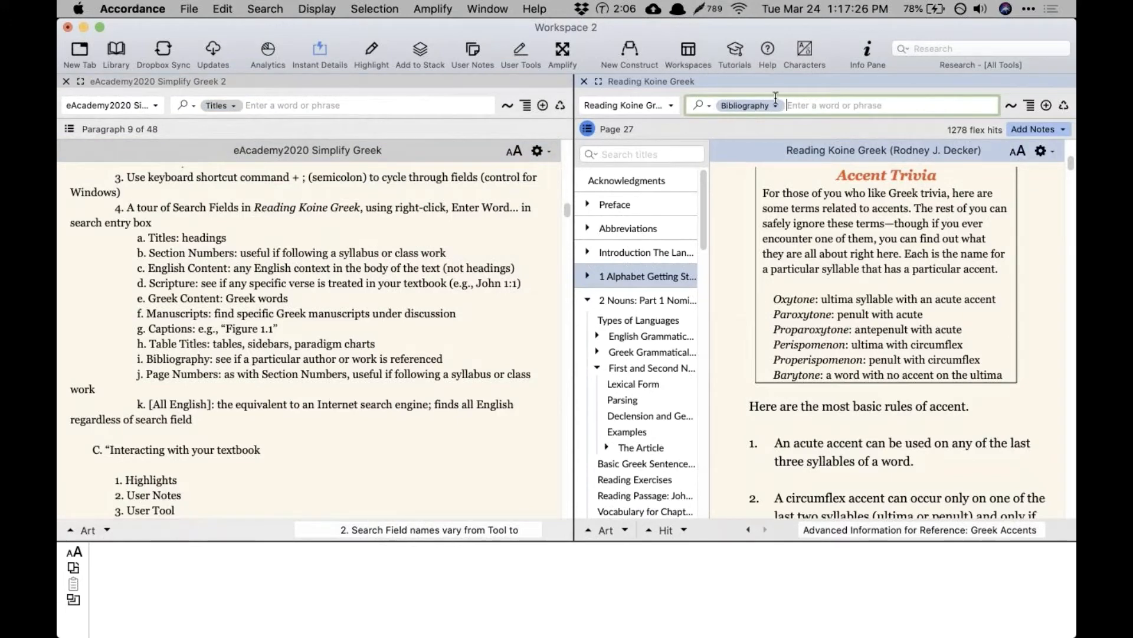
Step: Change the textbook's search field to Page Numbers and search for page 255
{"action": "left_click", "coordinate": [748, 109]}
{"action": "left_click", "coordinate": [749, 115]}
{"action": "type", "text": "255"}
{"action": "key", "text": "Return"}
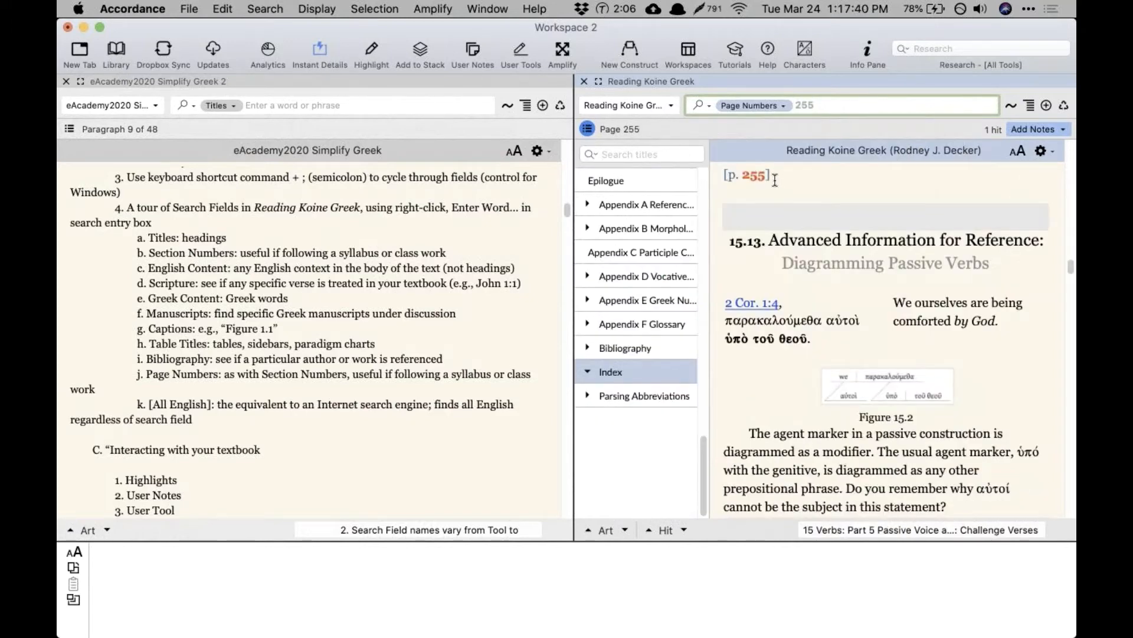
Step: Change the textbook's search field to [All English] and clear the page number from the search entry
{"action": "left_click", "coordinate": [746, 105]}
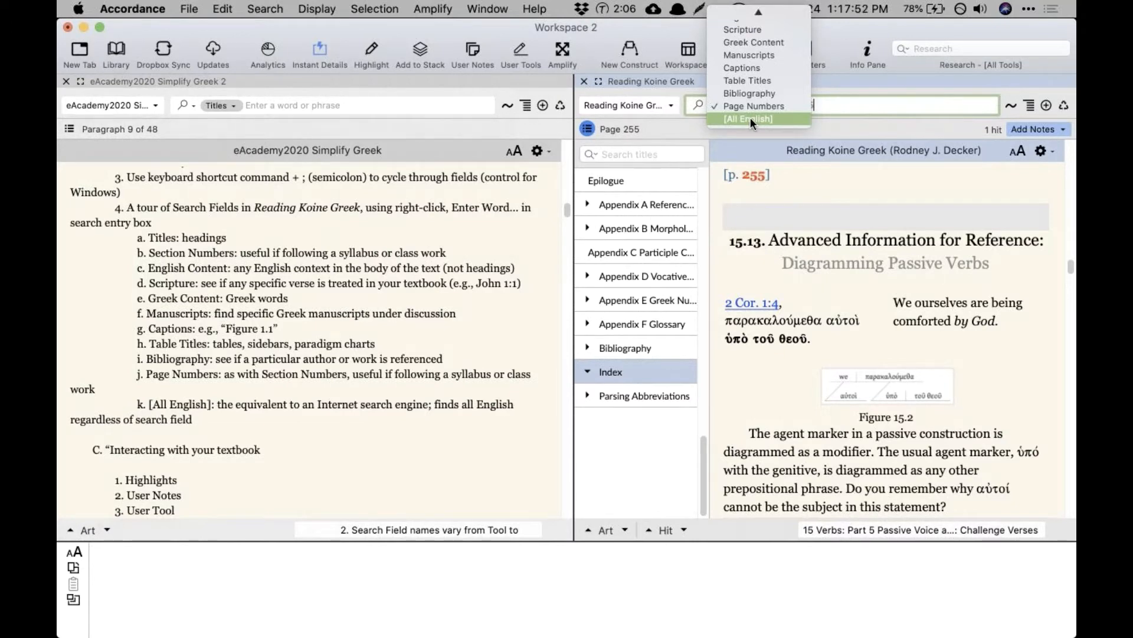
{"action": "left_click", "coordinate": [750, 118]}
{"action": "key", "text": "BackSpace"}
{"action": "key", "text": "BackSpace"}
{"action": "key", "text": "BackSpace"}
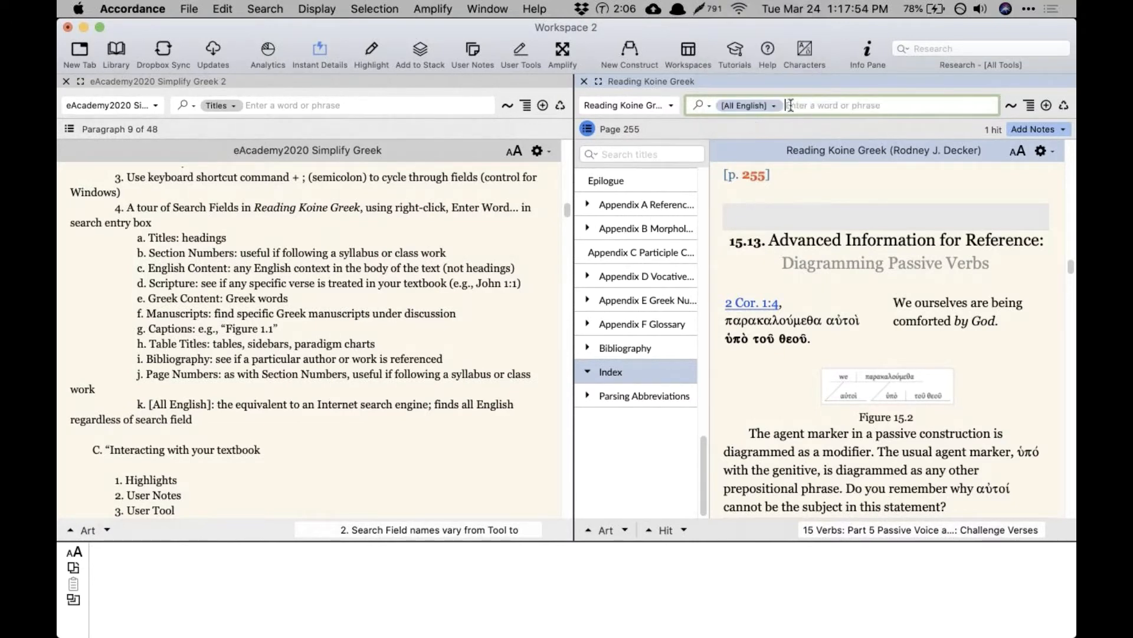
Step: Select the Titles, English Content, Captions and Table Titles lines of the notes in turn, and check the search field list, keeping [All English]
{"action": "left_click_drag", "start_coordinate": [134, 238], "coordinate": [227, 237]}
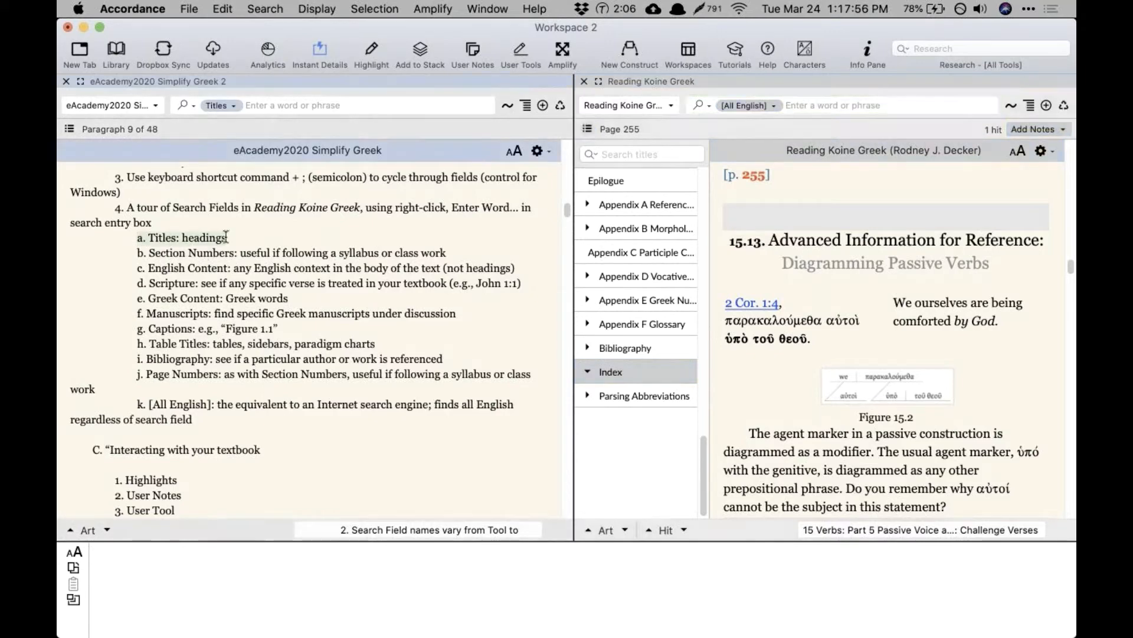
{"action": "left_click_drag", "start_coordinate": [137, 273], "coordinate": [255, 270]}
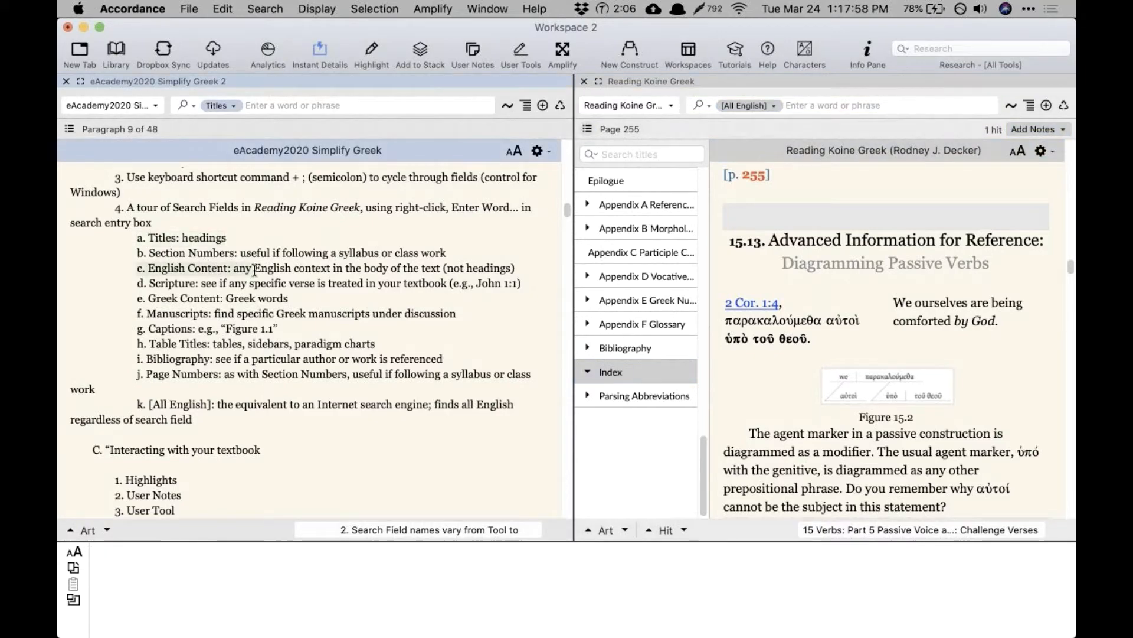
{"action": "left_click_drag", "start_coordinate": [136, 328], "coordinate": [279, 329]}
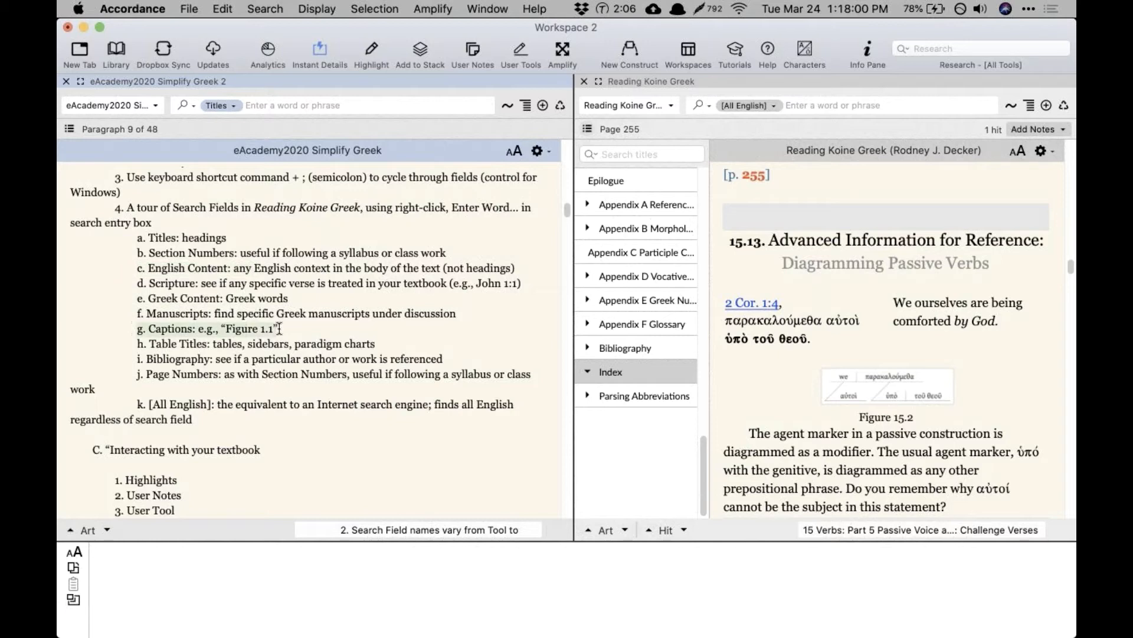
{"action": "left_click_drag", "start_coordinate": [132, 345], "coordinate": [394, 344]}
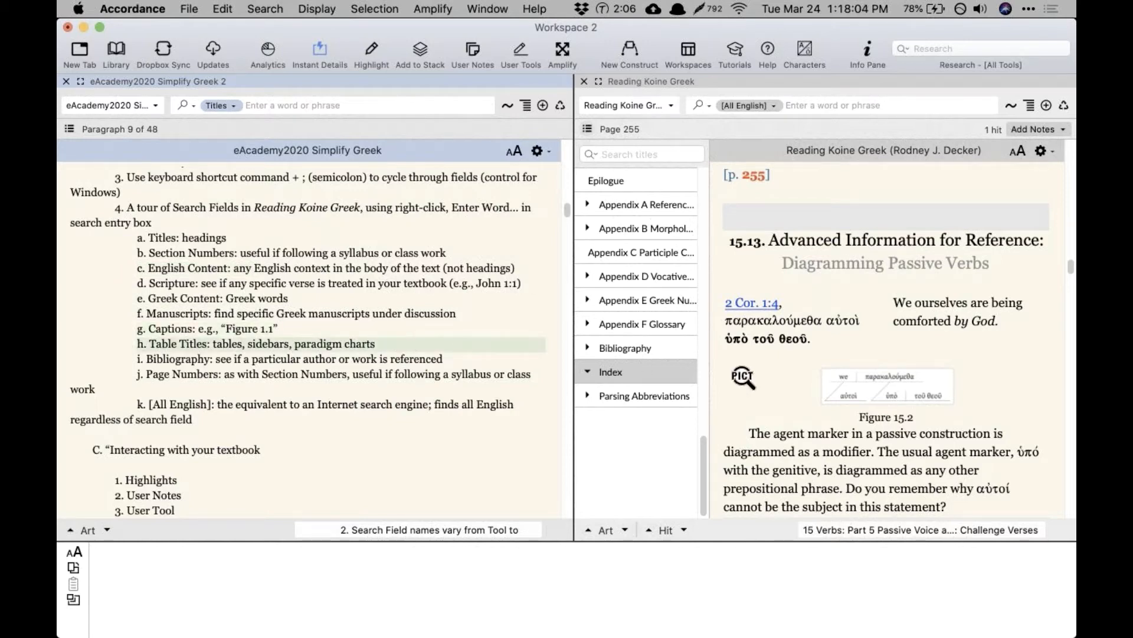
{"action": "left_click", "coordinate": [746, 105]}
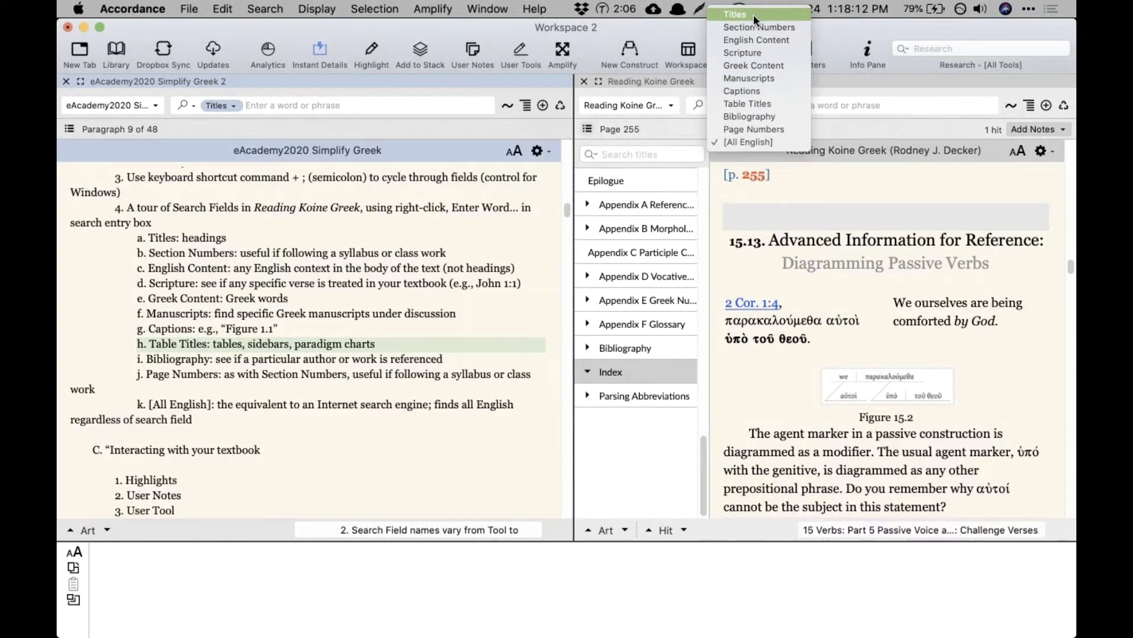
{"action": "left_click", "coordinate": [769, 143]}
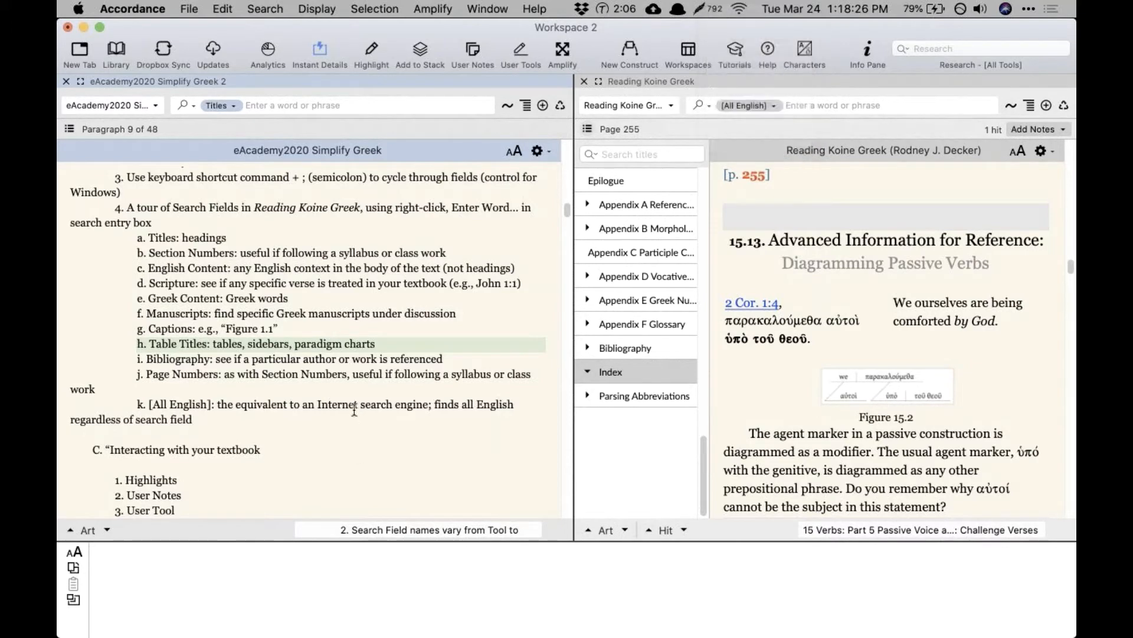
Step: Return to the start of the notes, widen their pane against the textbook, and bring the Search Fields section back into view
{"action": "scroll", "coordinate": [354, 409], "scroll_direction": "up", "scroll_amount": 3}
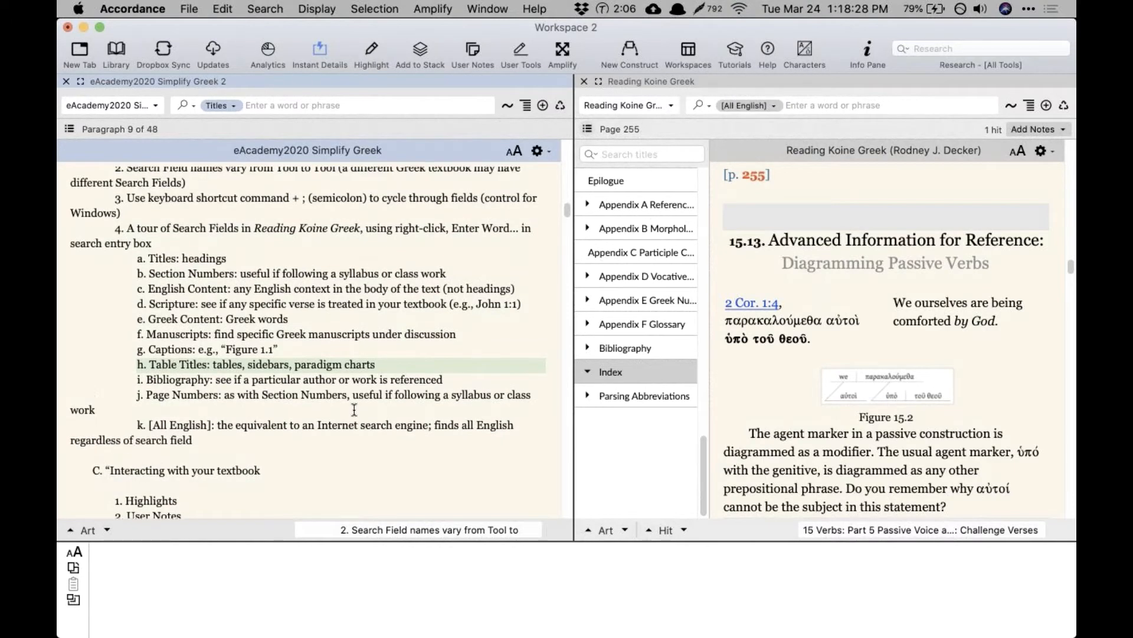
{"action": "left_click", "coordinate": [568, 177]}
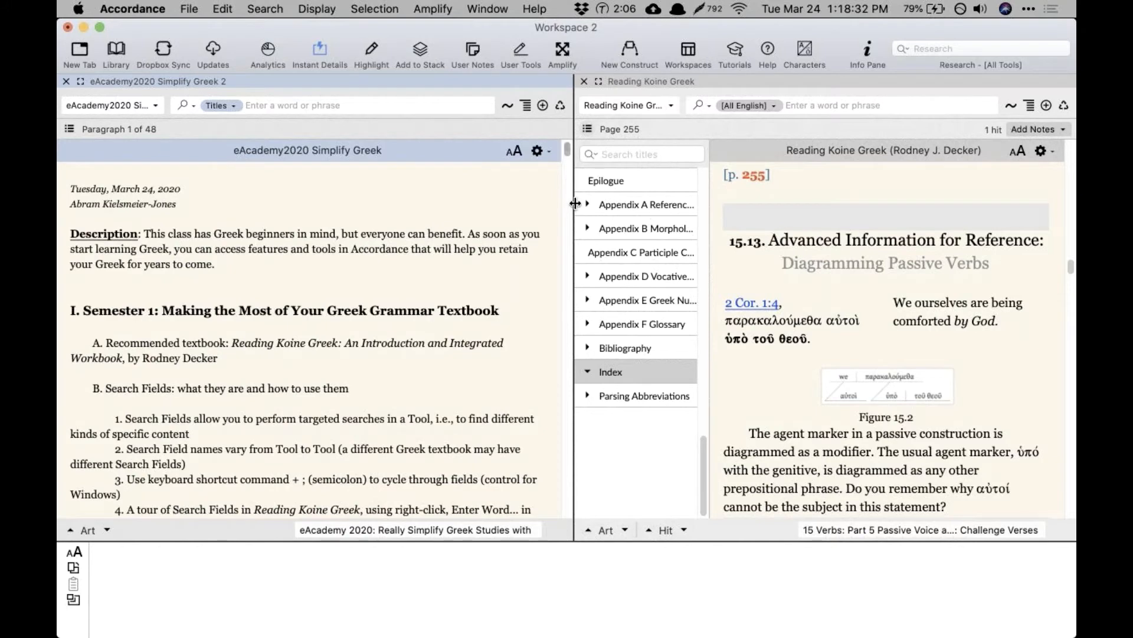
{"action": "left_click_drag", "start_coordinate": [575, 205], "coordinate": [664, 204]}
{"action": "scroll", "coordinate": [464, 341], "scroll_direction": "down", "scroll_amount": 5}
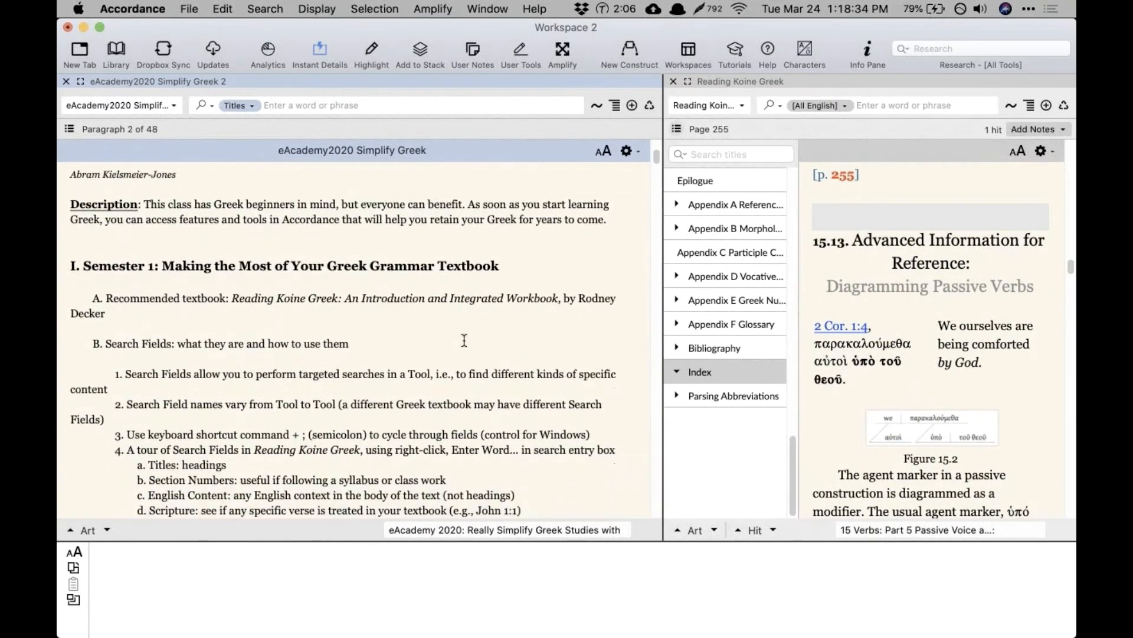
{"action": "scroll", "coordinate": [464, 340], "scroll_direction": "down", "scroll_amount": 1}
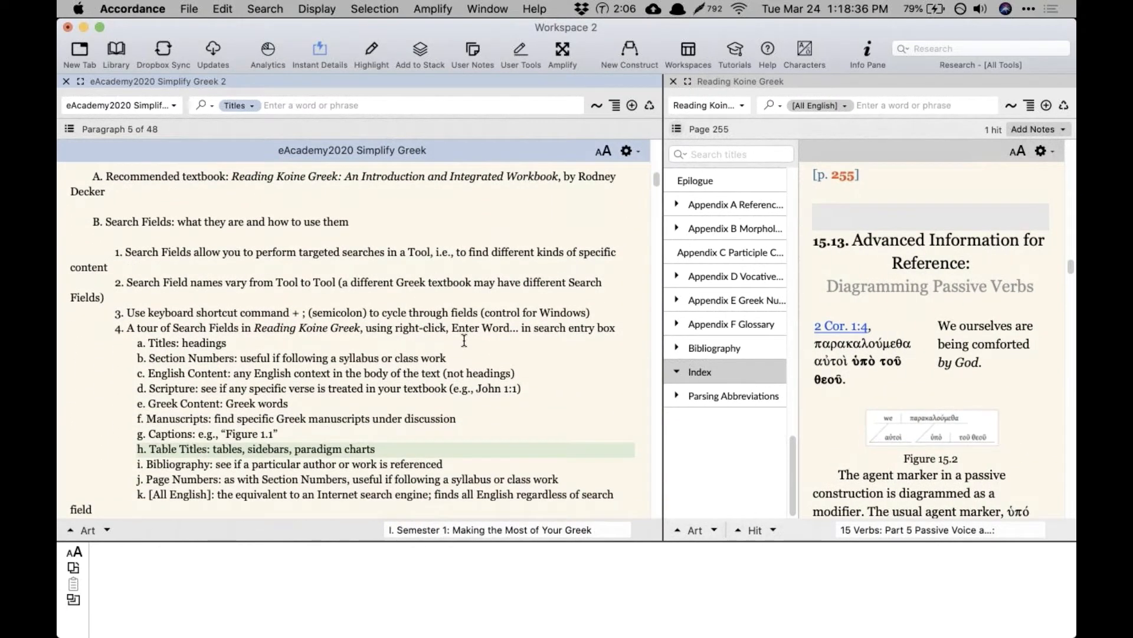
{"action": "scroll", "coordinate": [465, 340], "scroll_direction": "down", "scroll_amount": 5}
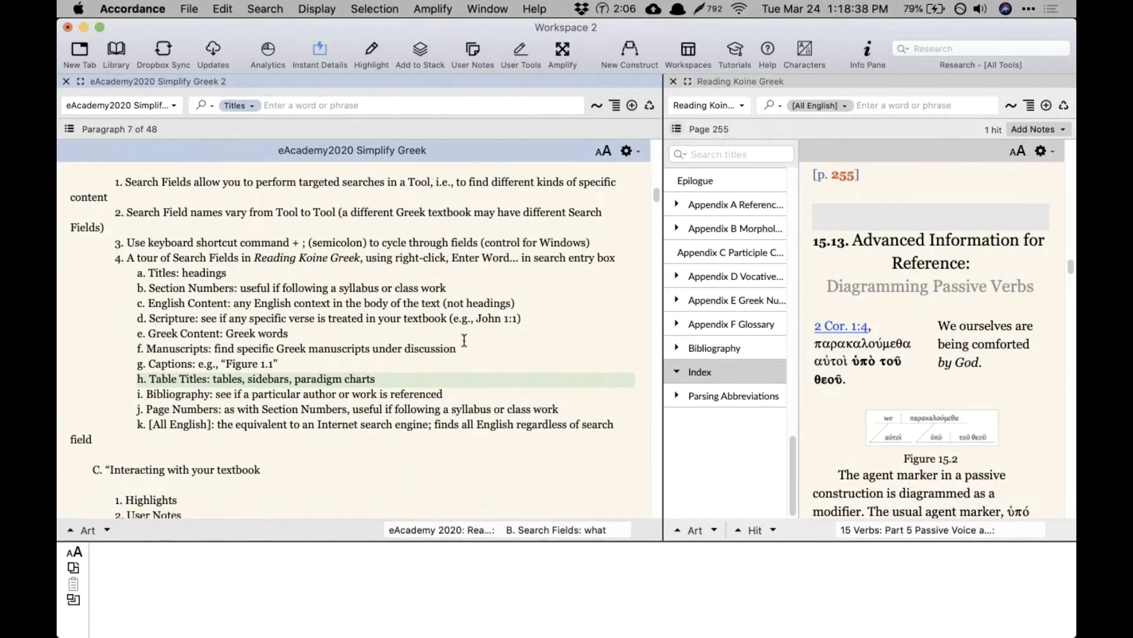
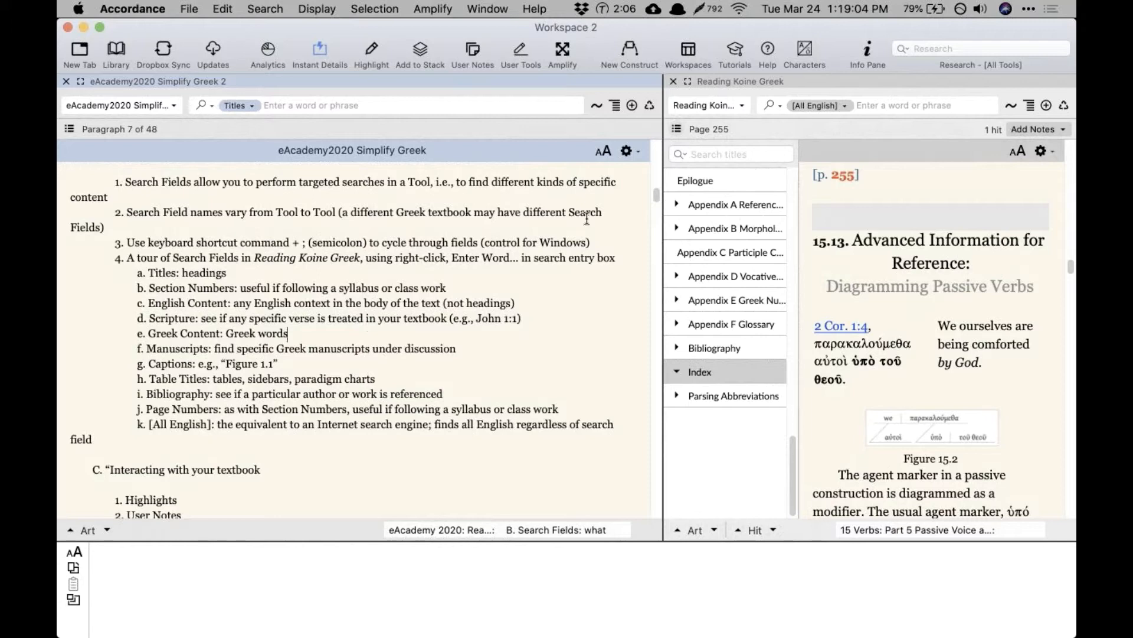
Step: Review the textbook's list of search fields alongside the notes' tour of search fields, keeping [All English] selected
{"action": "left_click", "coordinate": [832, 105]}
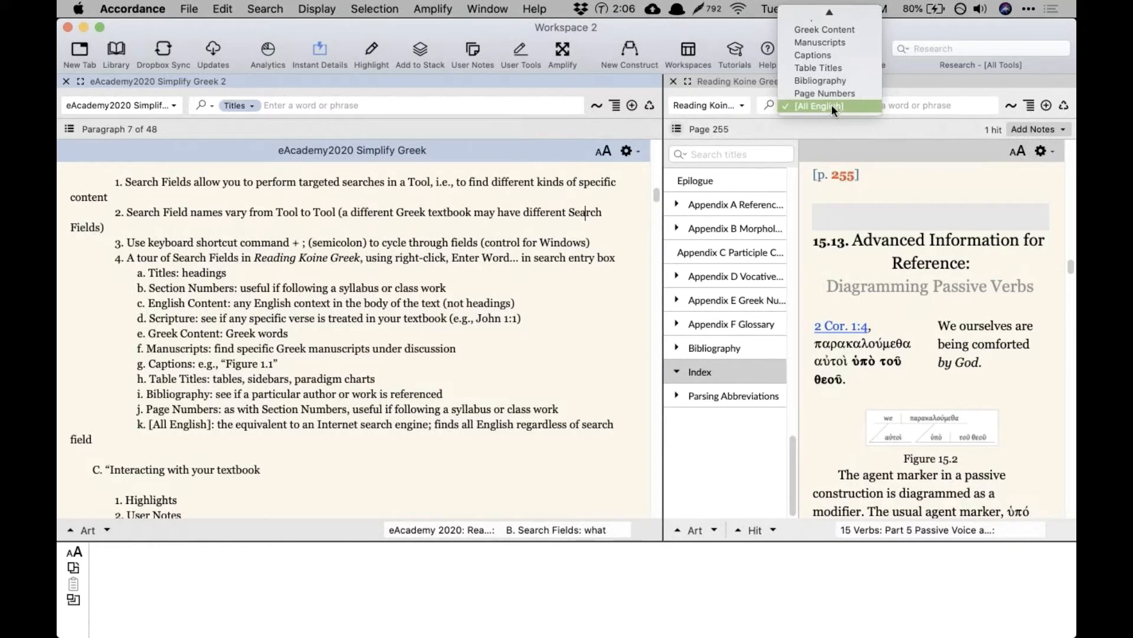
{"action": "left_click", "coordinate": [831, 104]}
{"action": "scroll", "coordinate": [469, 292], "scroll_direction": "up", "scroll_amount": 1}
{"action": "scroll", "coordinate": [469, 292], "scroll_direction": "up", "scroll_amount": 1}
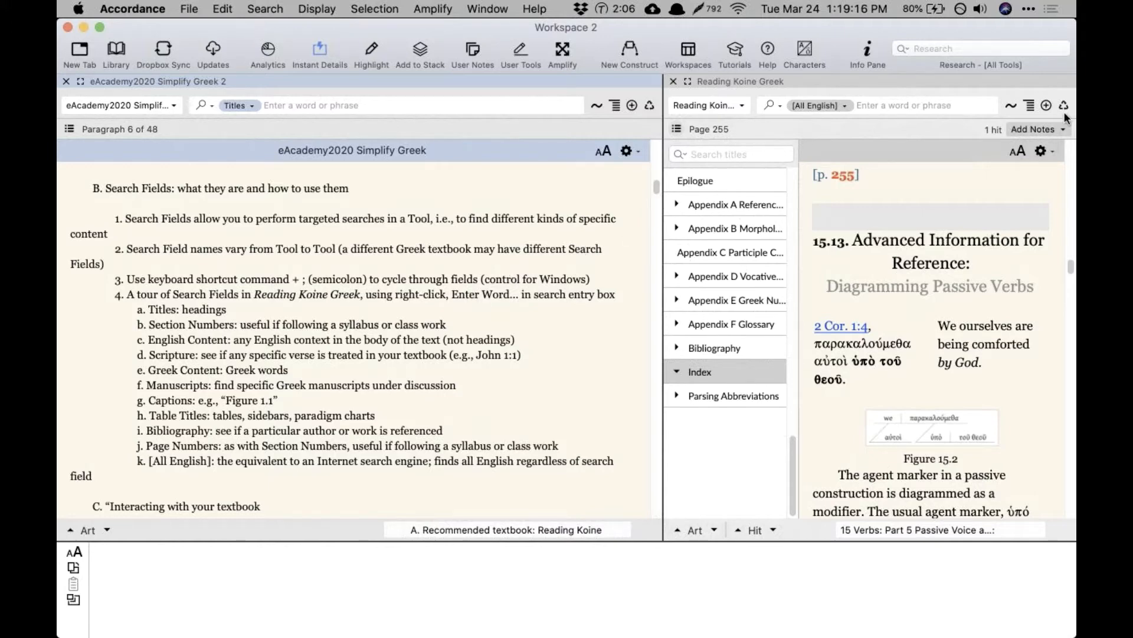
{"action": "left_click", "coordinate": [1063, 52]}
{"action": "left_click", "coordinate": [477, 348]}
{"action": "left_click", "coordinate": [786, 57]}
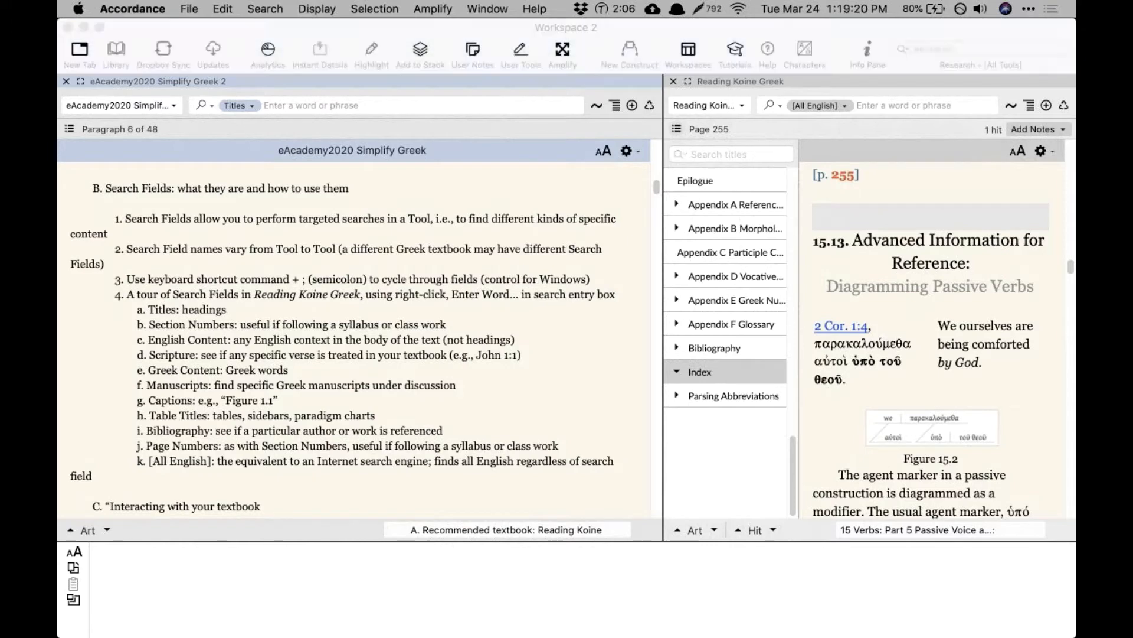
{"action": "left_click", "coordinate": [810, 108]}
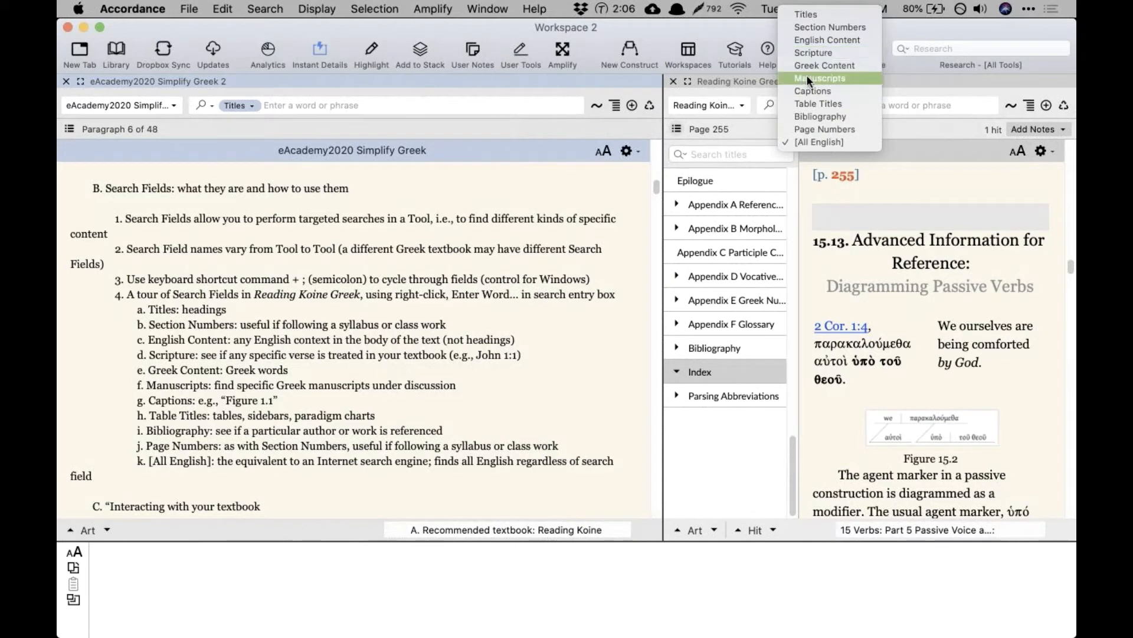
{"action": "left_click", "coordinate": [495, 290]}
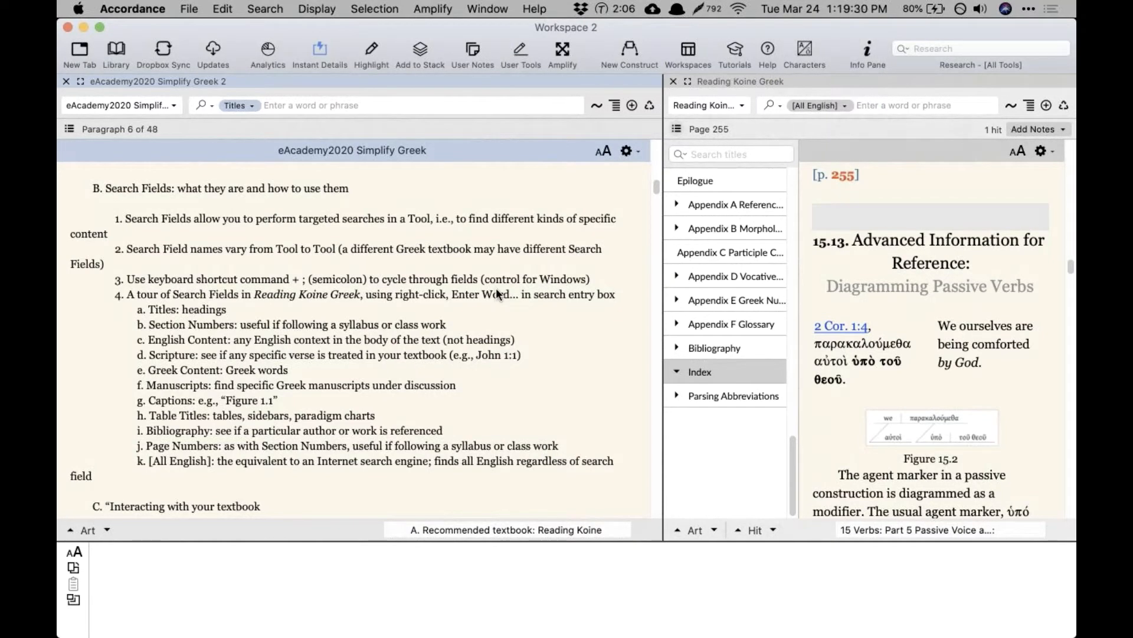
Step: Move the notes on to section C, Interacting with your textbook, and enlarge their text by one size
{"action": "scroll", "coordinate": [496, 293], "scroll_direction": "down", "scroll_amount": 2}
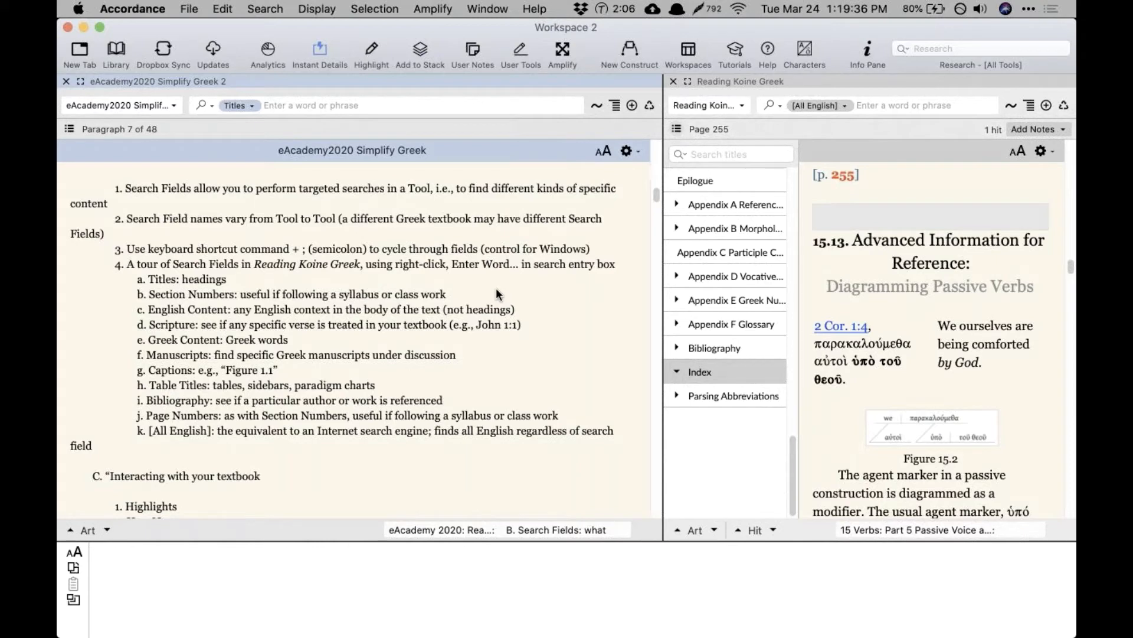
{"action": "scroll", "coordinate": [496, 288], "scroll_direction": "down", "scroll_amount": 8}
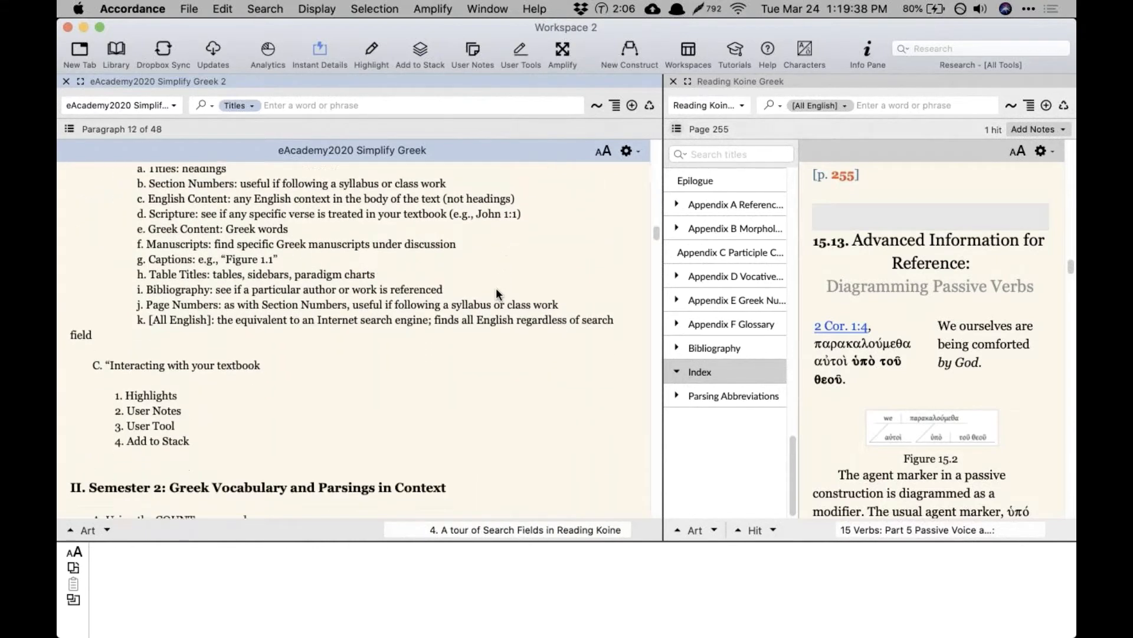
{"action": "scroll", "coordinate": [496, 288], "scroll_direction": "down", "scroll_amount": 3}
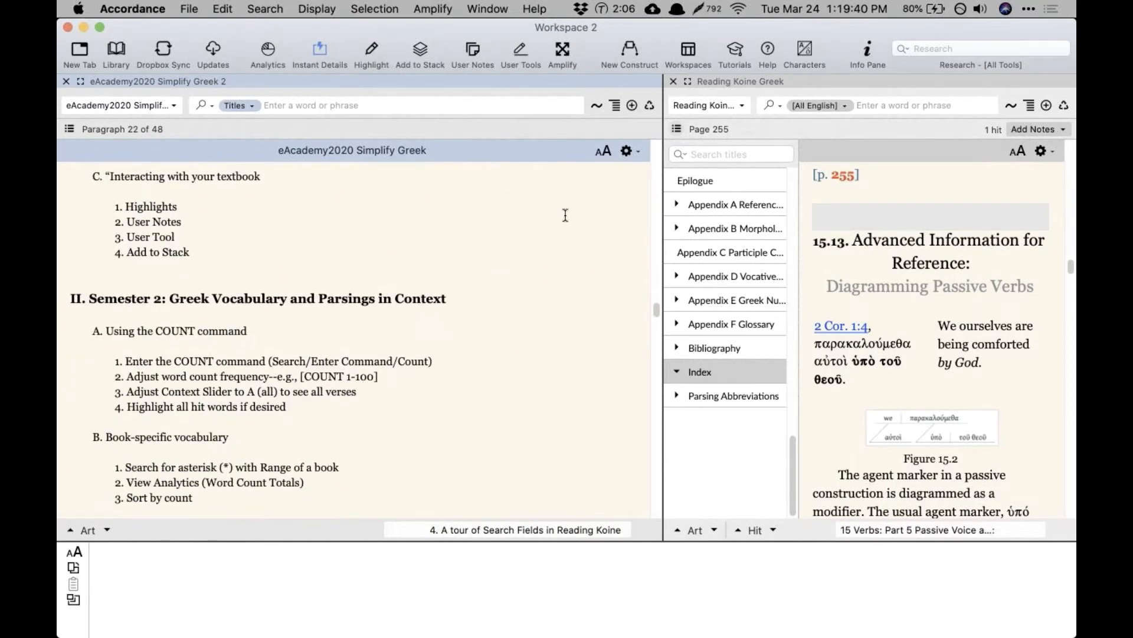
{"action": "left_click", "coordinate": [606, 152]}
{"action": "scroll", "coordinate": [600, 203], "scroll_direction": "down", "scroll_amount": 3}
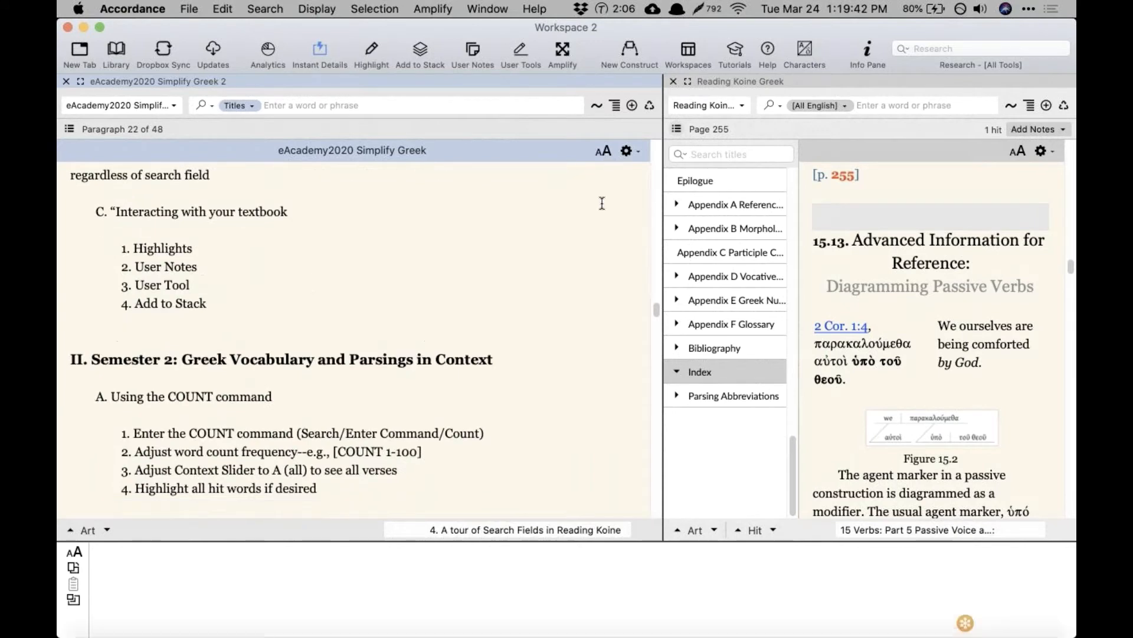
Step: Widen the textbook pane against the notes, and mark the four items under Interacting with your textbook before clearing the selection
{"action": "left_click", "coordinate": [663, 213]}
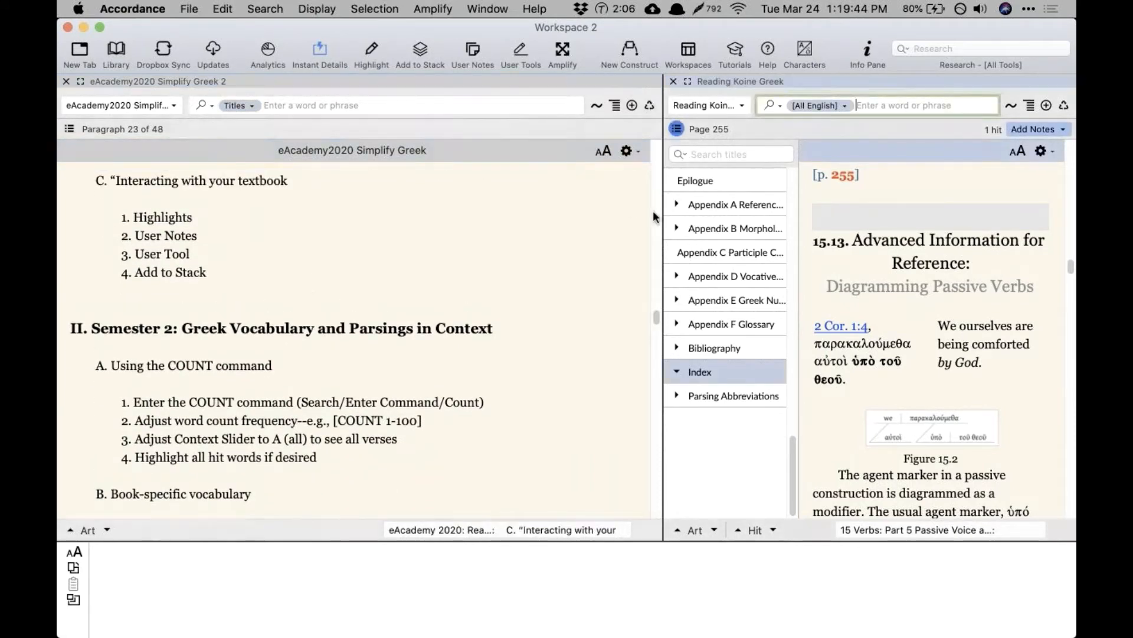
{"action": "left_click_drag", "start_coordinate": [663, 248], "coordinate": [423, 272]}
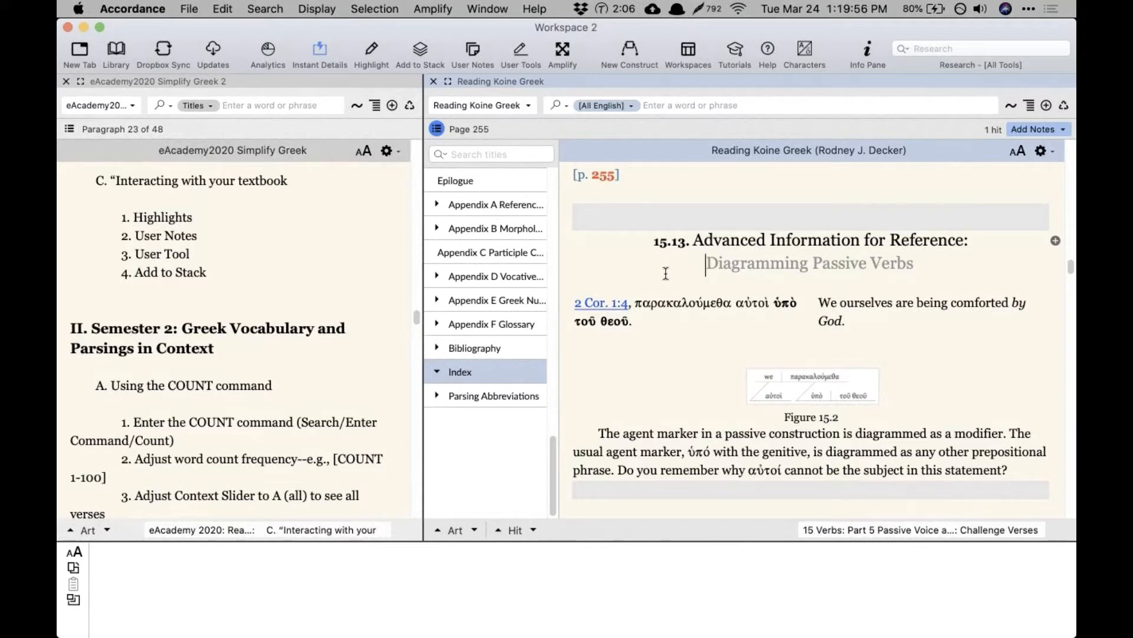
{"action": "left_click_drag", "start_coordinate": [233, 266], "coordinate": [120, 213]}
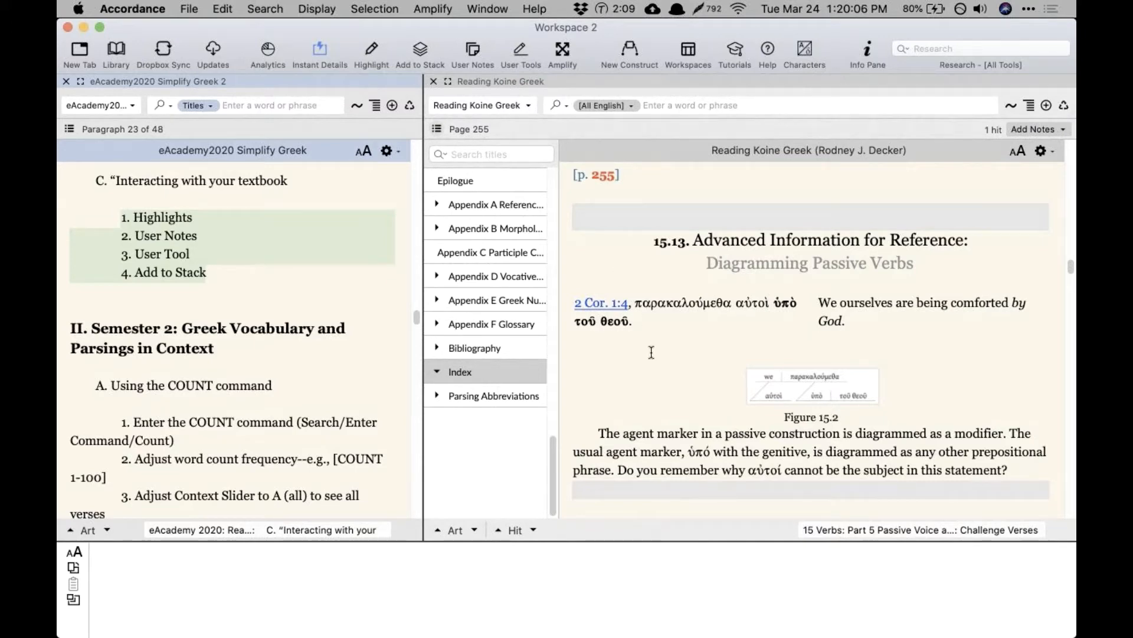
{"action": "left_click", "coordinate": [182, 218]}
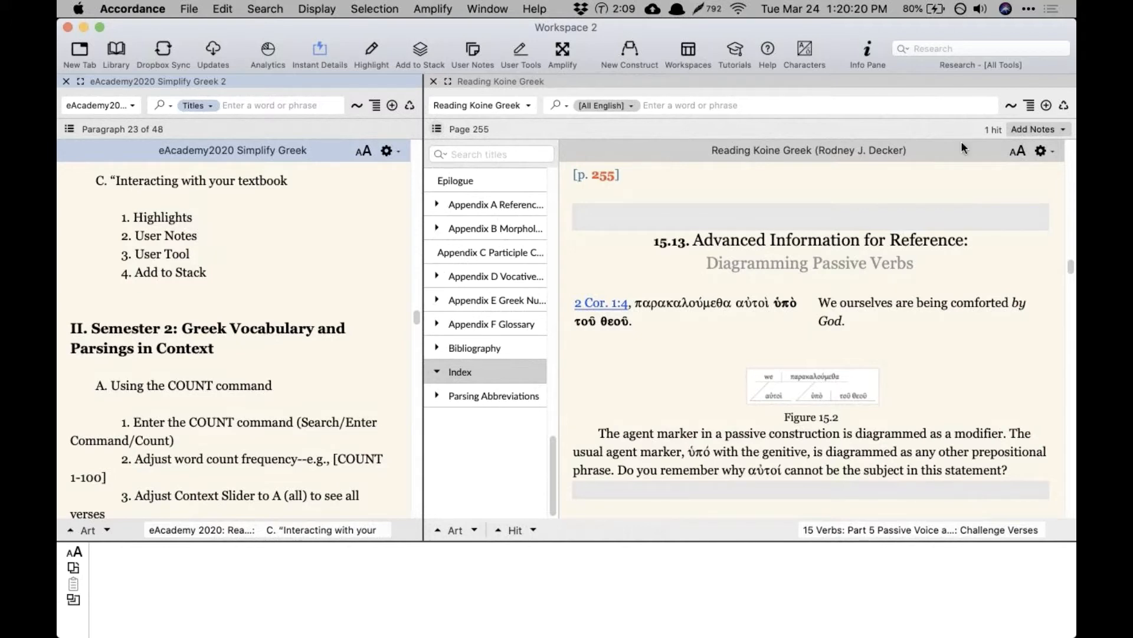
Step: Look through the list of tutorial topics, including the Analytics tutorials, without starting one
{"action": "left_click", "coordinate": [1059, 51]}
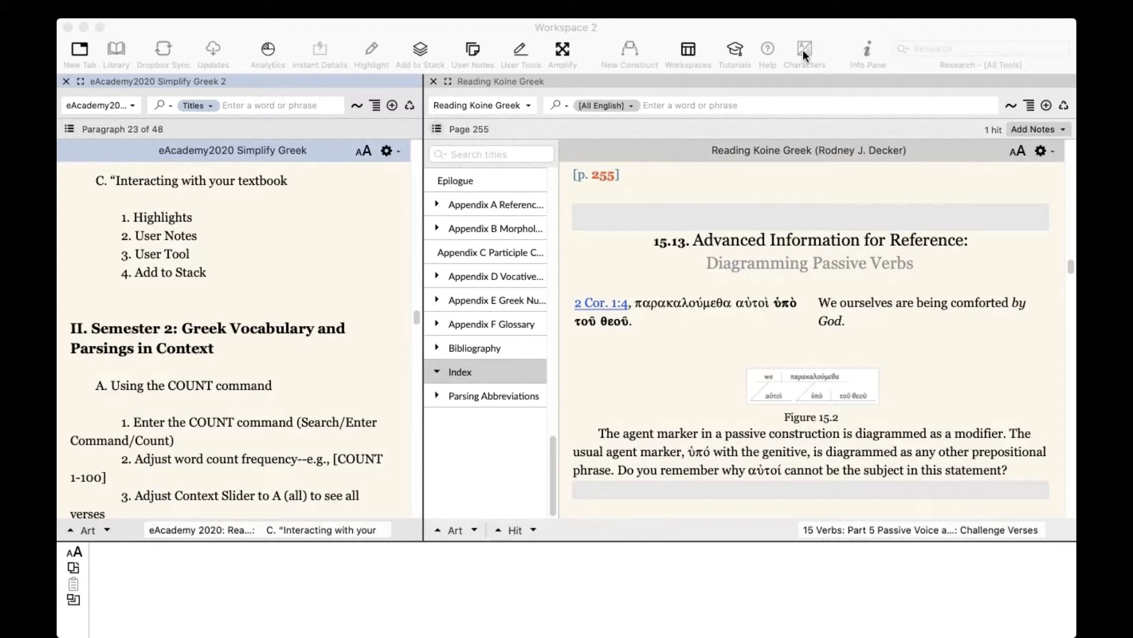
{"action": "left_click", "coordinate": [669, 386]}
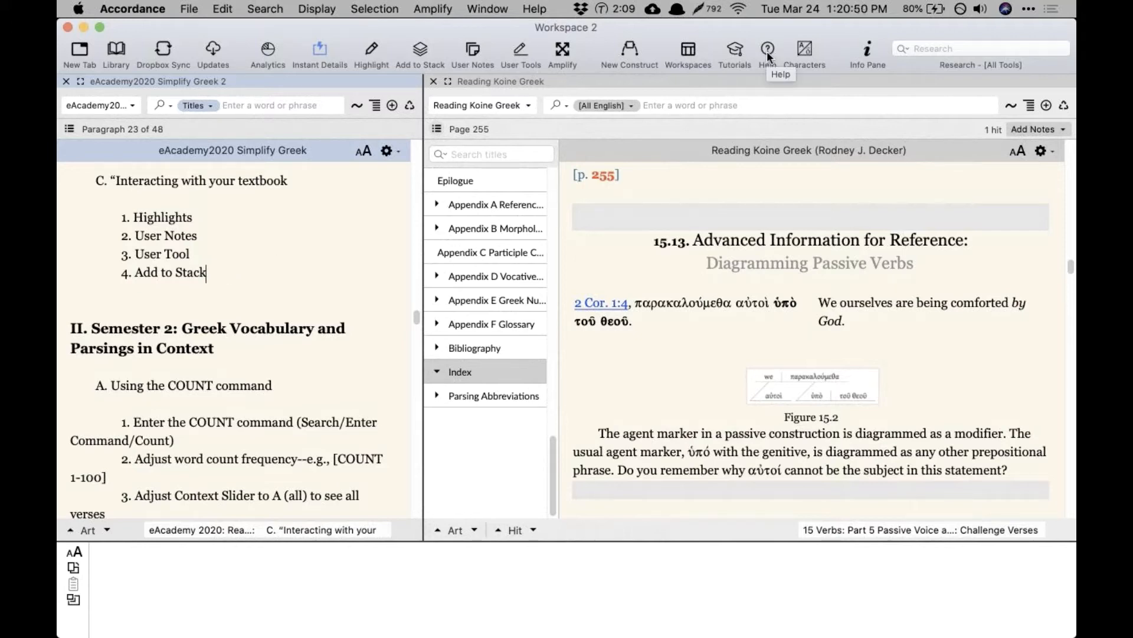
{"action": "left_click", "coordinate": [737, 50]}
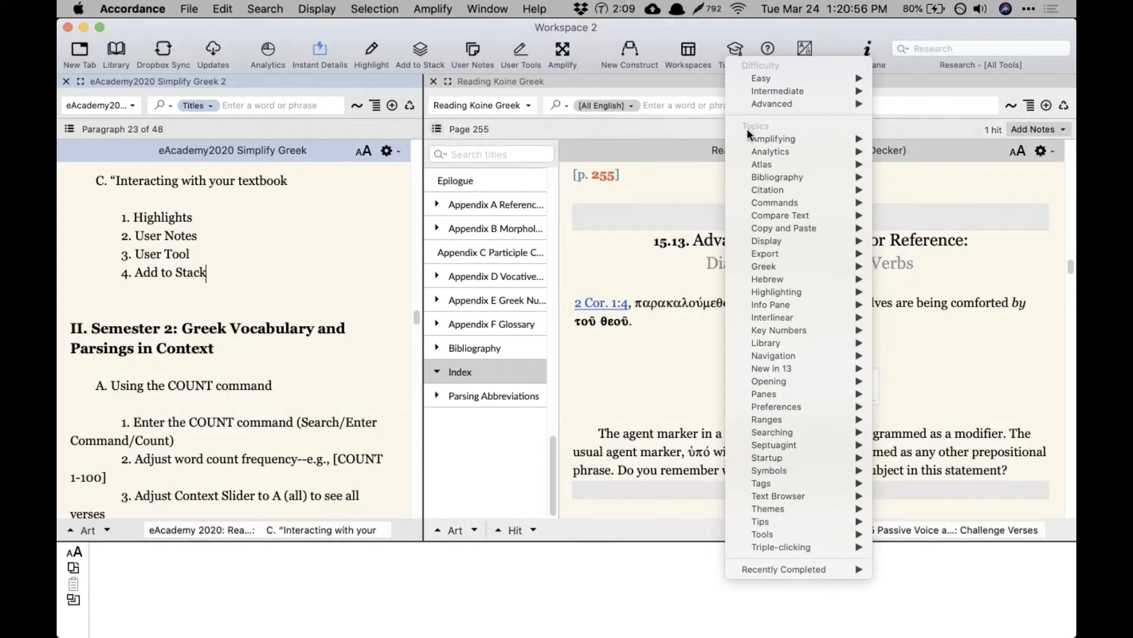
{"action": "mouse_move", "coordinate": [749, 153]}
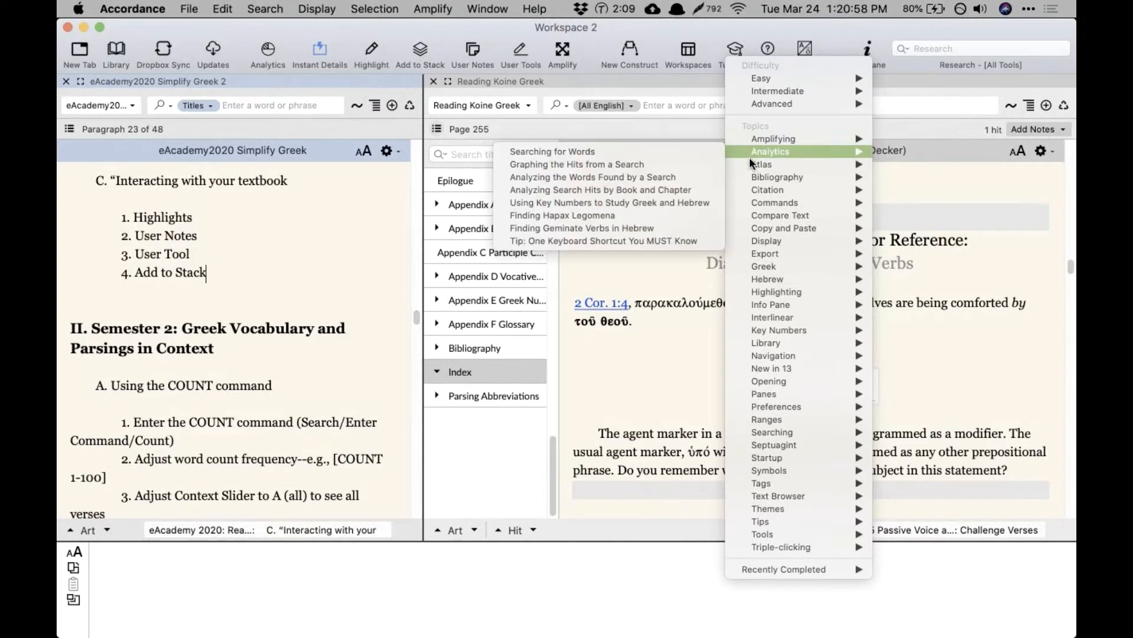
{"action": "mouse_move", "coordinate": [776, 535]}
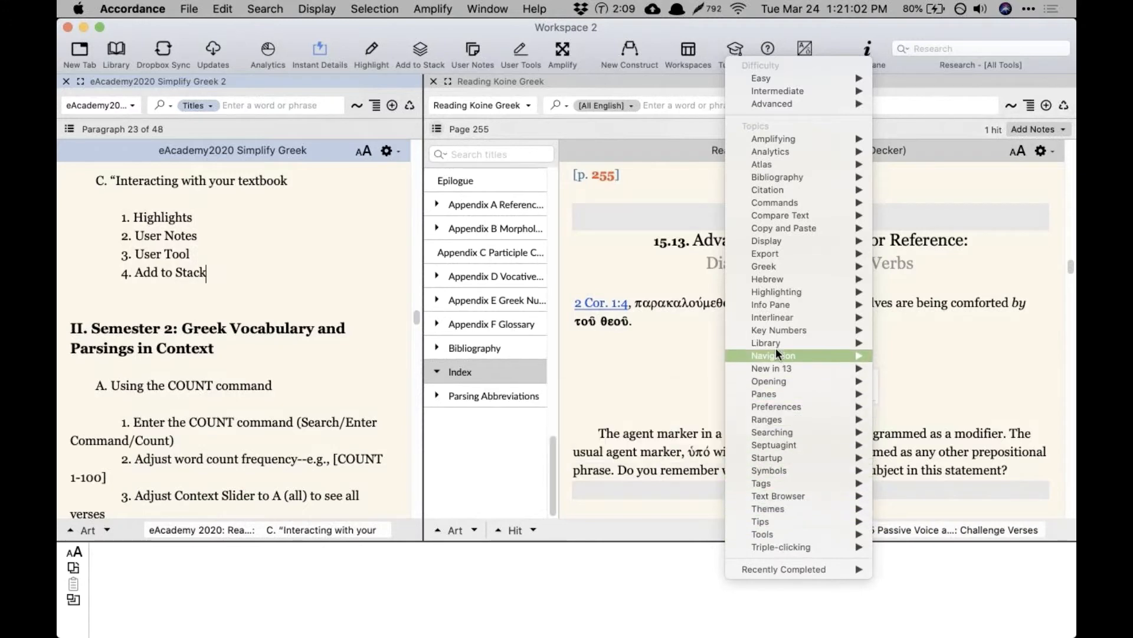
{"action": "left_click", "coordinate": [661, 349]}
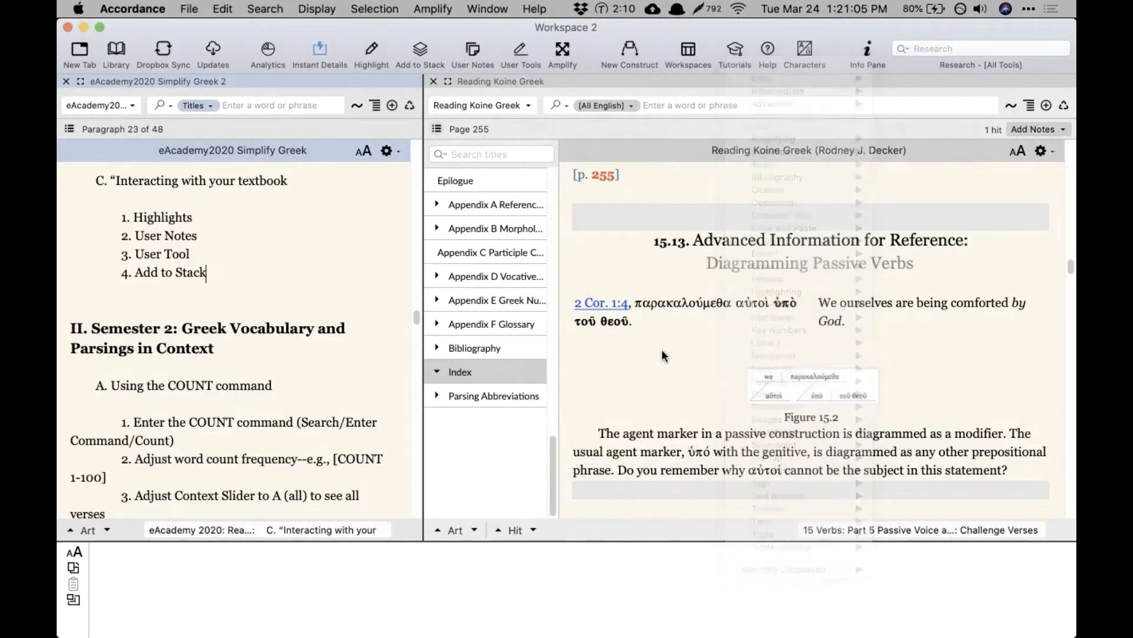
{"action": "left_click", "coordinate": [1063, 52]}
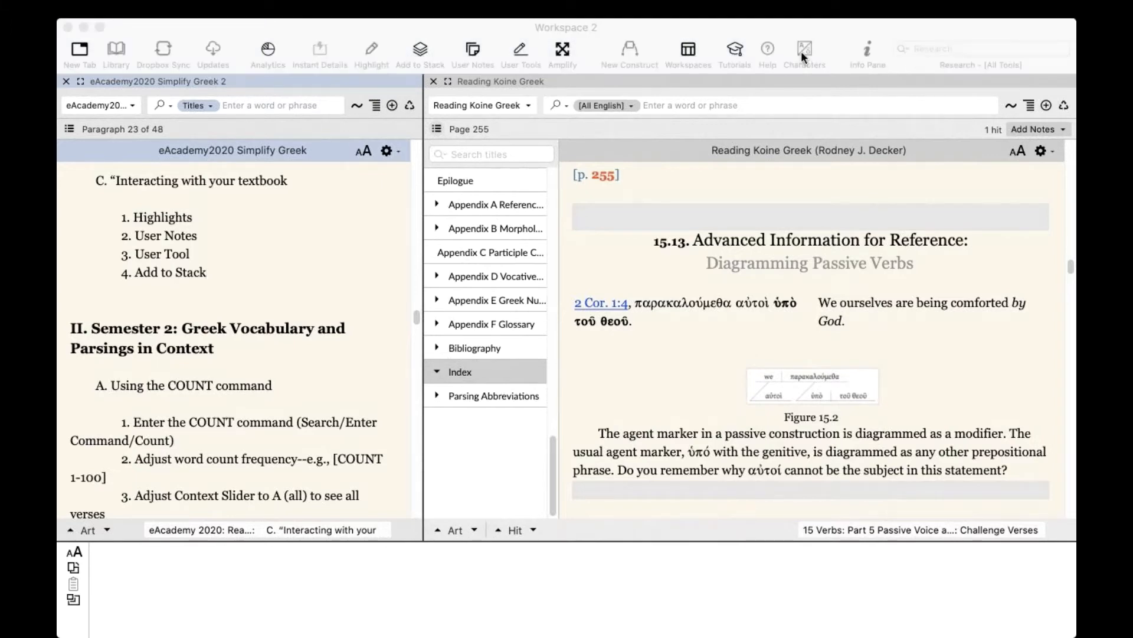
{"action": "left_click", "coordinate": [350, 256]}
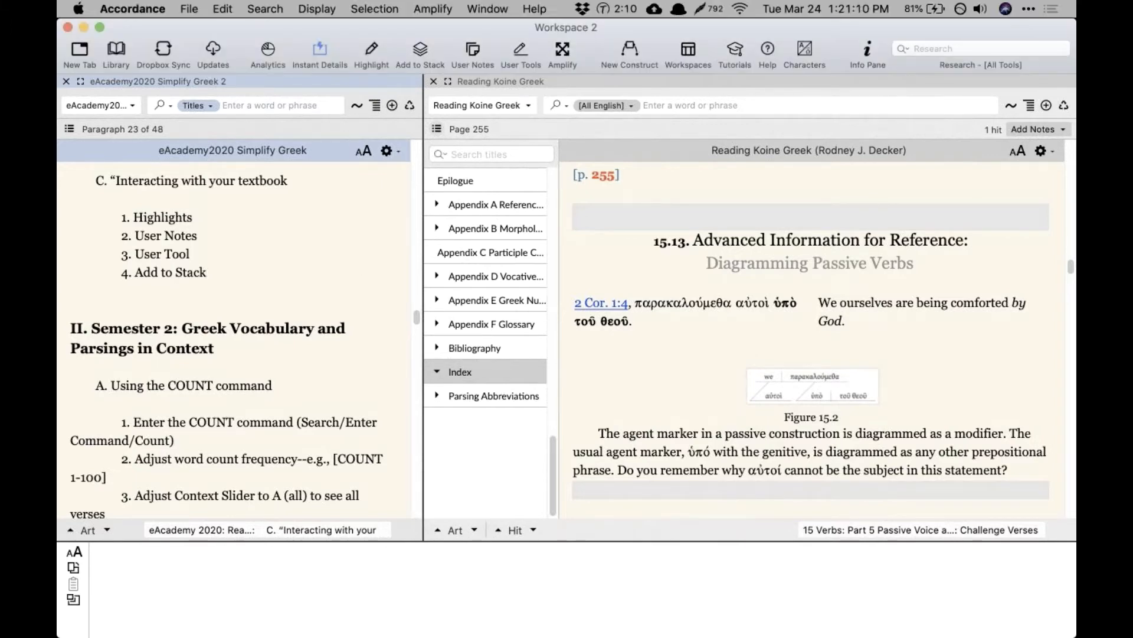
Step: Go to chapter 2, Nouns: Part 1, in the textbook and read through Types of Languages as far as section 2.3
{"action": "scroll", "coordinate": [476, 200], "scroll_direction": "up", "scroll_amount": 15}
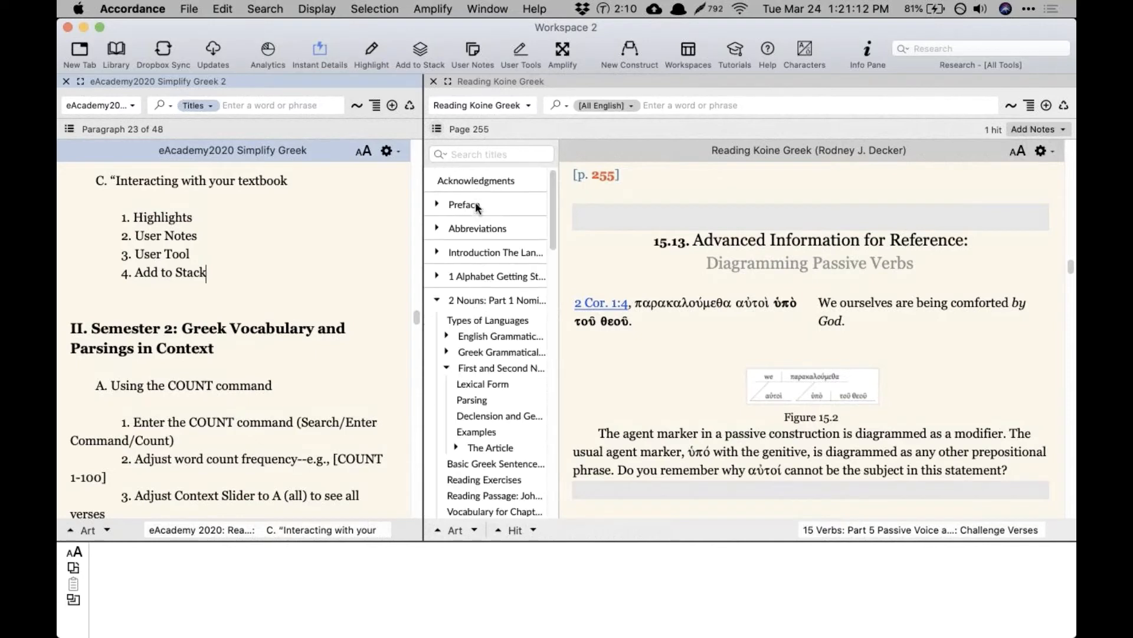
{"action": "scroll", "coordinate": [477, 324], "scroll_direction": "down", "scroll_amount": 5}
{"action": "scroll", "coordinate": [477, 325], "scroll_direction": "up", "scroll_amount": 2}
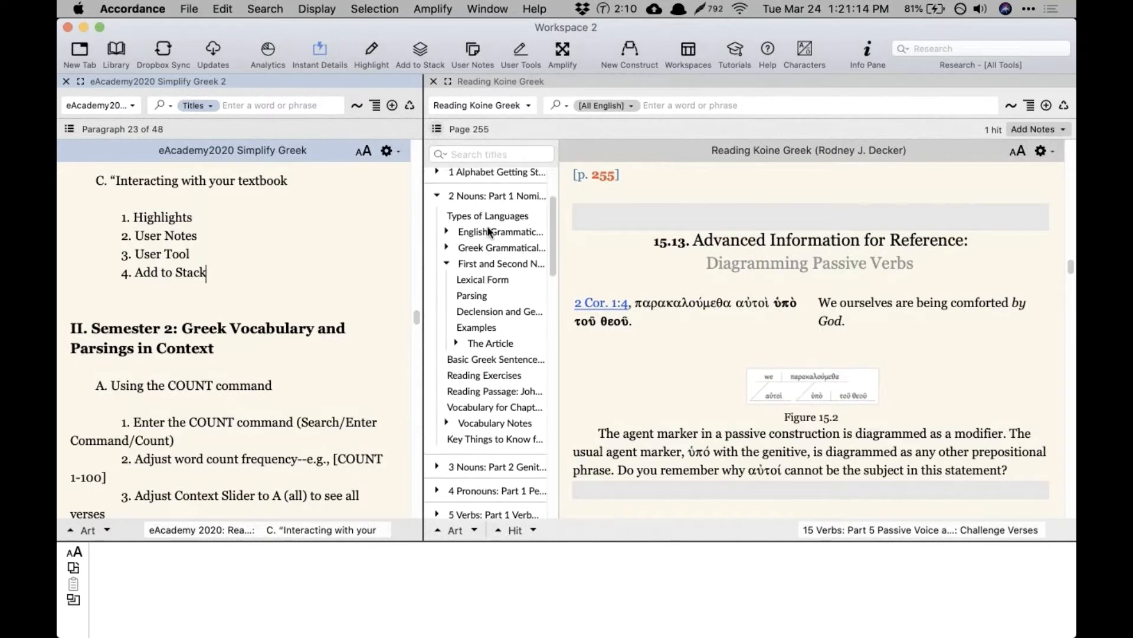
{"action": "left_click", "coordinate": [487, 200]}
{"action": "scroll", "coordinate": [640, 261], "scroll_direction": "down", "scroll_amount": 3}
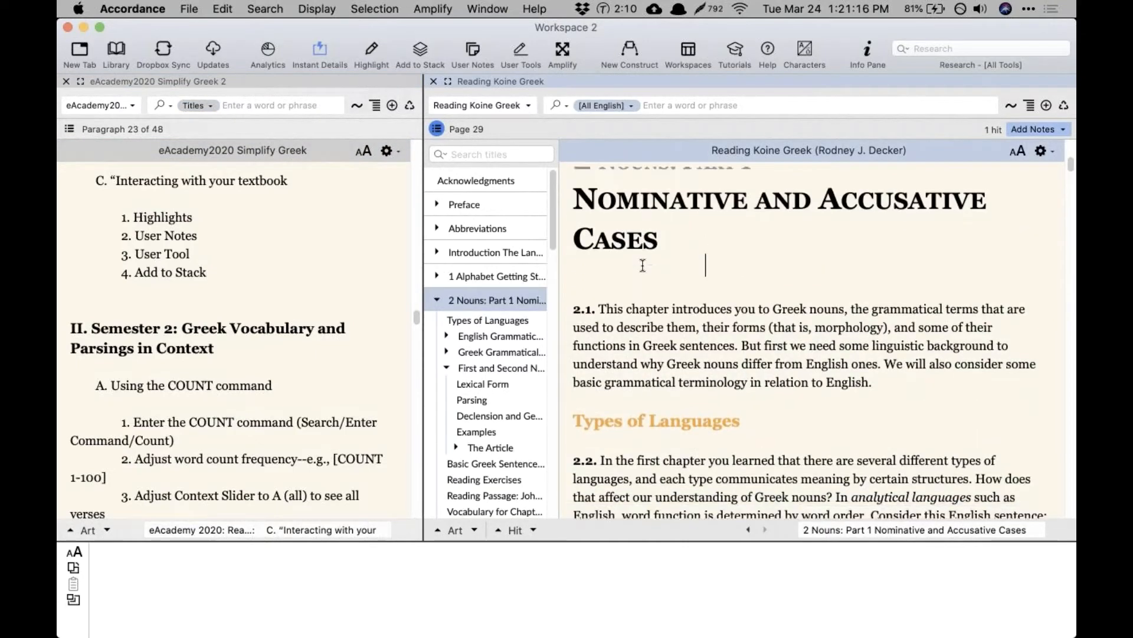
{"action": "scroll", "coordinate": [642, 265], "scroll_direction": "down", "scroll_amount": 6}
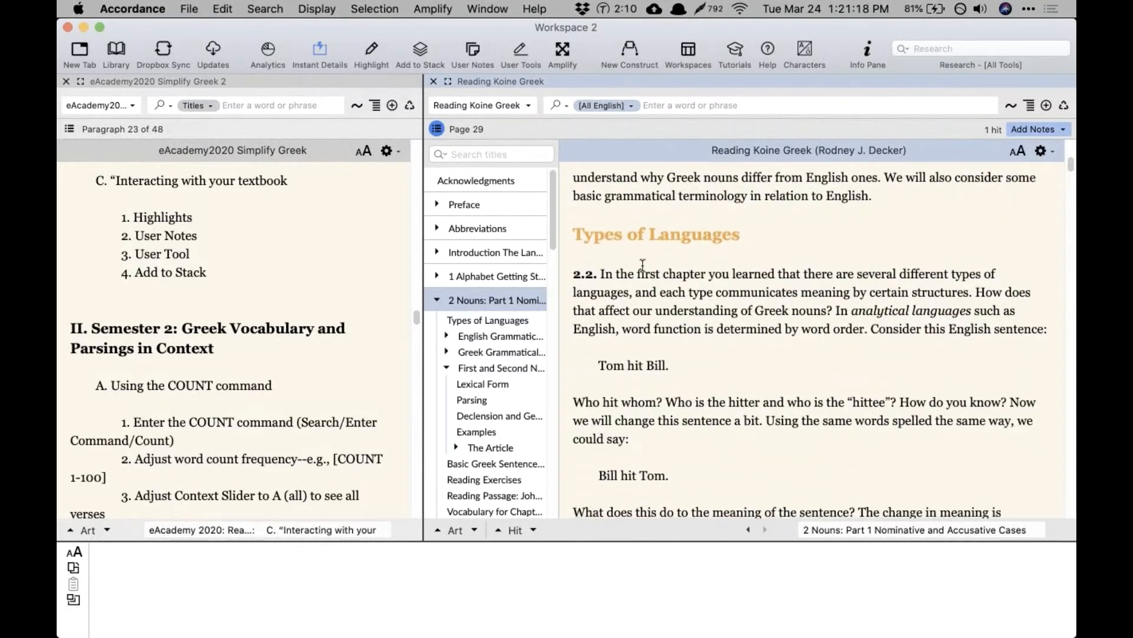
{"action": "scroll", "coordinate": [642, 265], "scroll_direction": "down", "scroll_amount": 2}
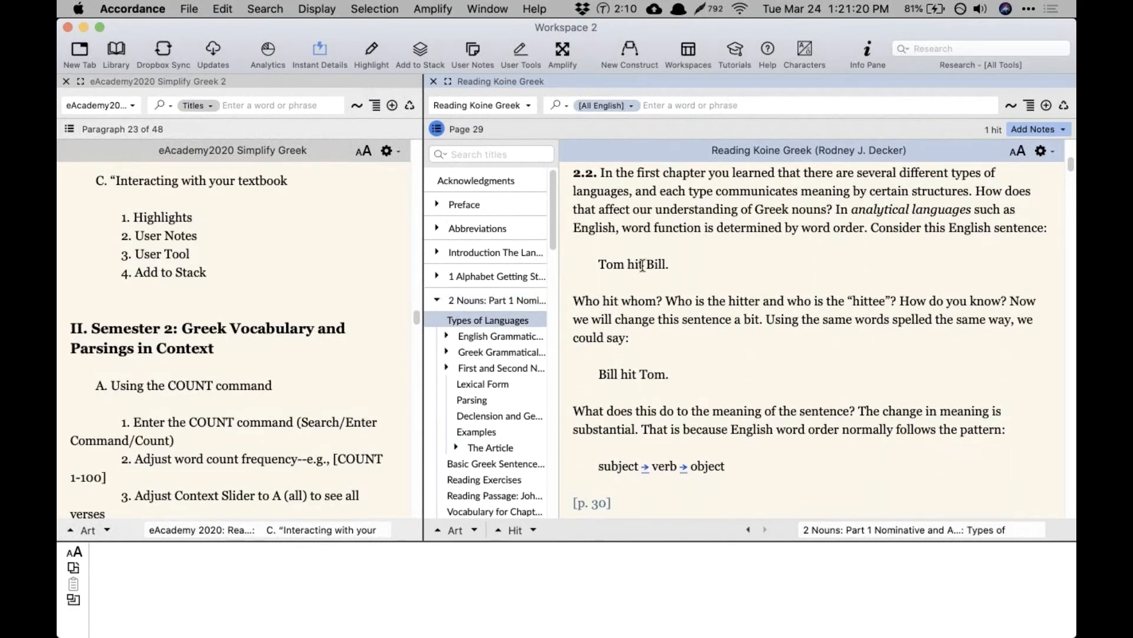
{"action": "scroll", "coordinate": [642, 265], "scroll_direction": "down", "scroll_amount": 7}
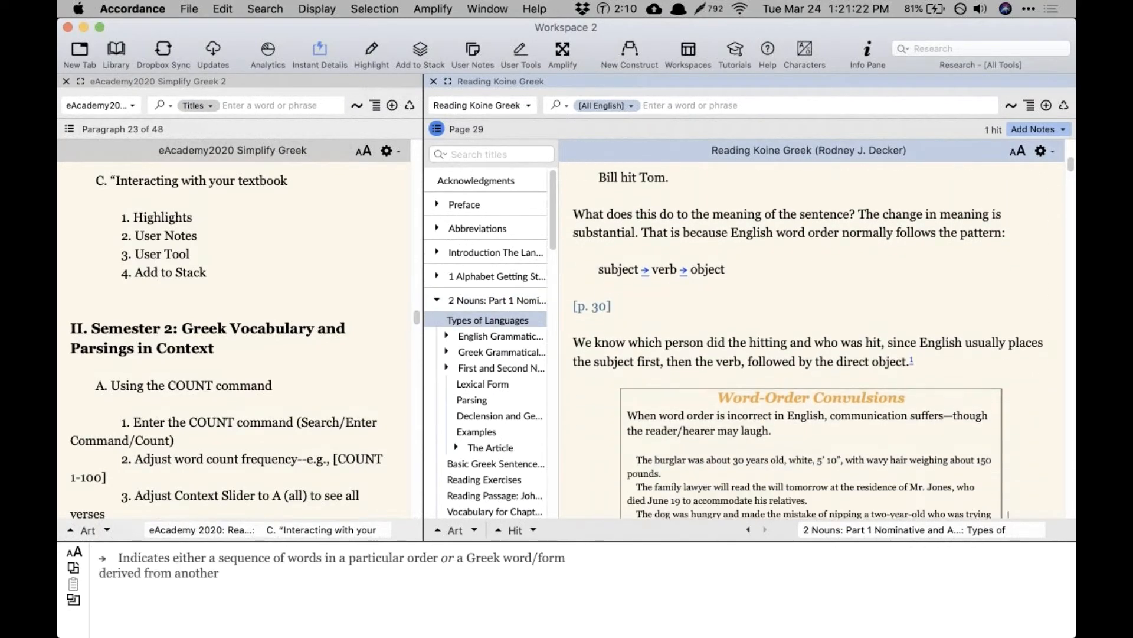
{"action": "scroll", "coordinate": [587, 268], "scroll_direction": "down", "scroll_amount": 4}
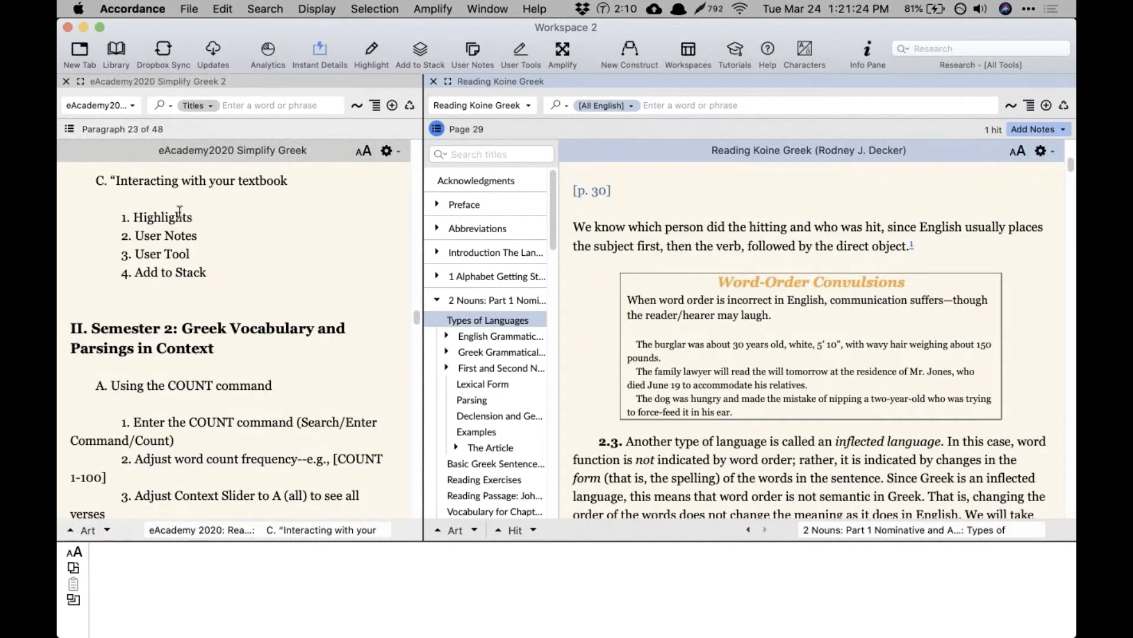
Step: Select the Highlights through Add to Stack items in the notes, and move the textbook on to English Grammatical Terminology
{"action": "left_click_drag", "start_coordinate": [206, 272], "coordinate": [119, 217]}
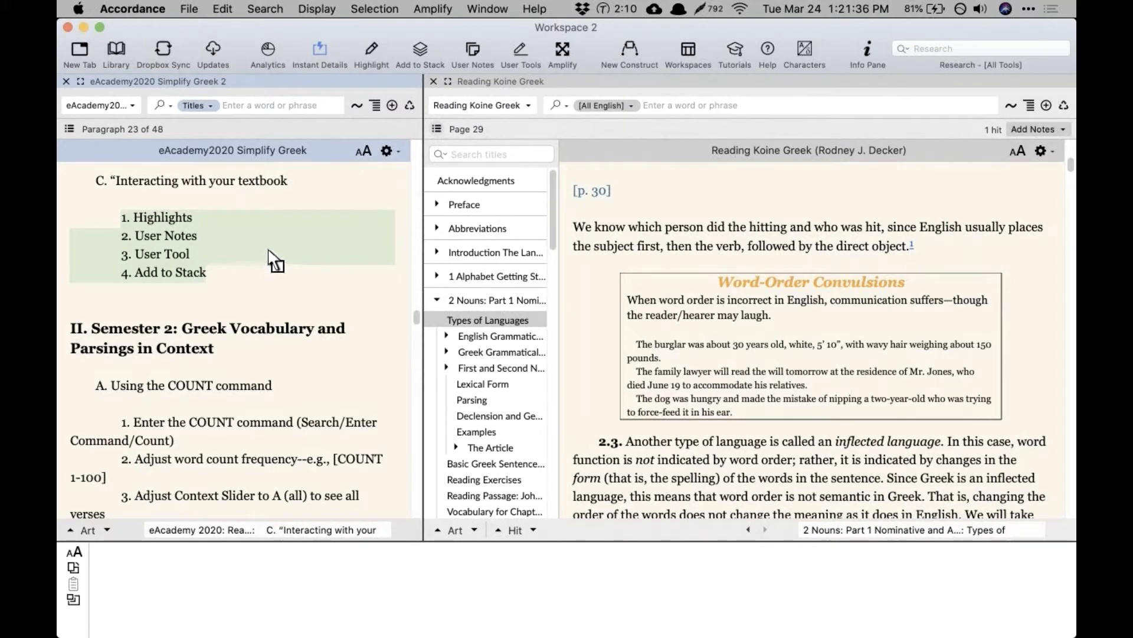
{"action": "left_click", "coordinate": [583, 347]}
{"action": "scroll", "coordinate": [582, 347], "scroll_direction": "down", "scroll_amount": 1}
{"action": "scroll", "coordinate": [583, 347], "scroll_direction": "down", "scroll_amount": 5}
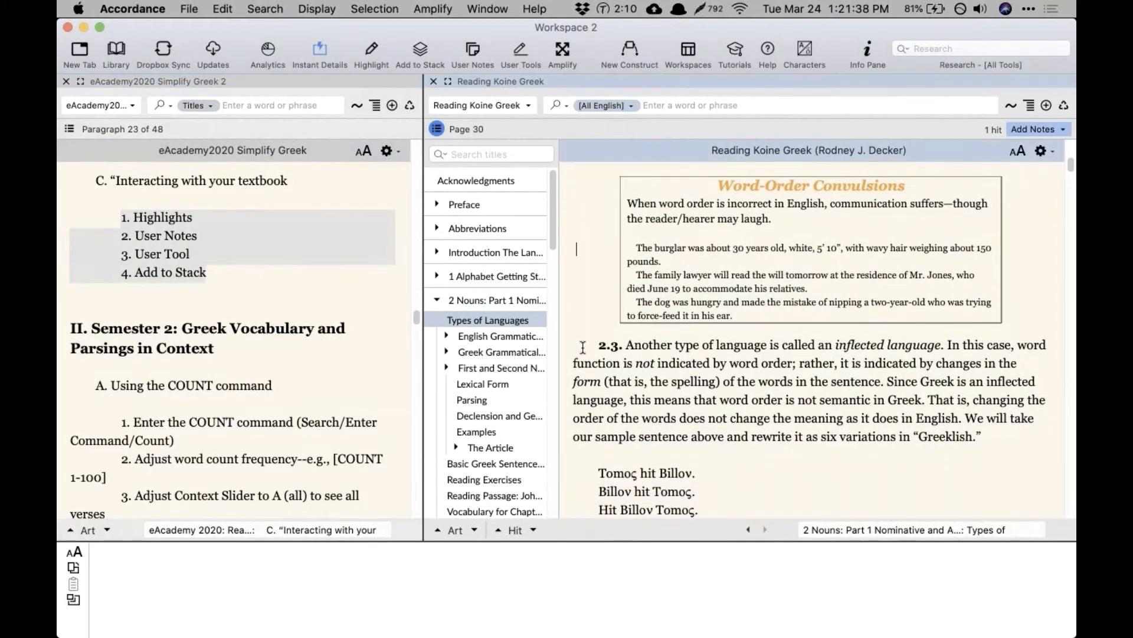
{"action": "scroll", "coordinate": [582, 347], "scroll_direction": "down", "scroll_amount": 5}
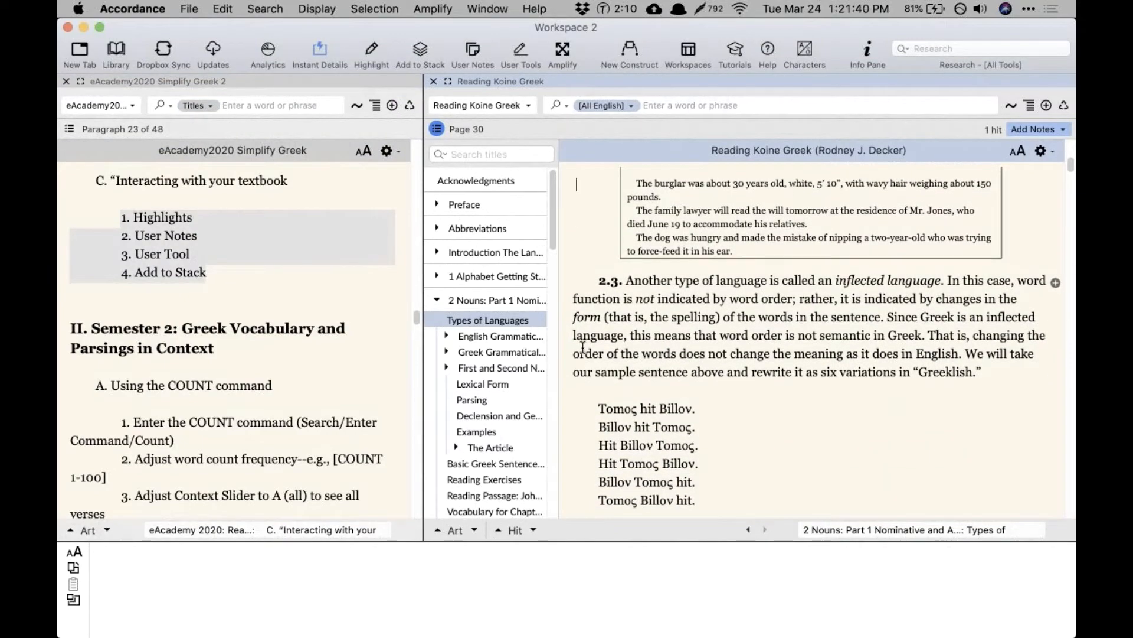
{"action": "scroll", "coordinate": [582, 347], "scroll_direction": "down", "scroll_amount": 8}
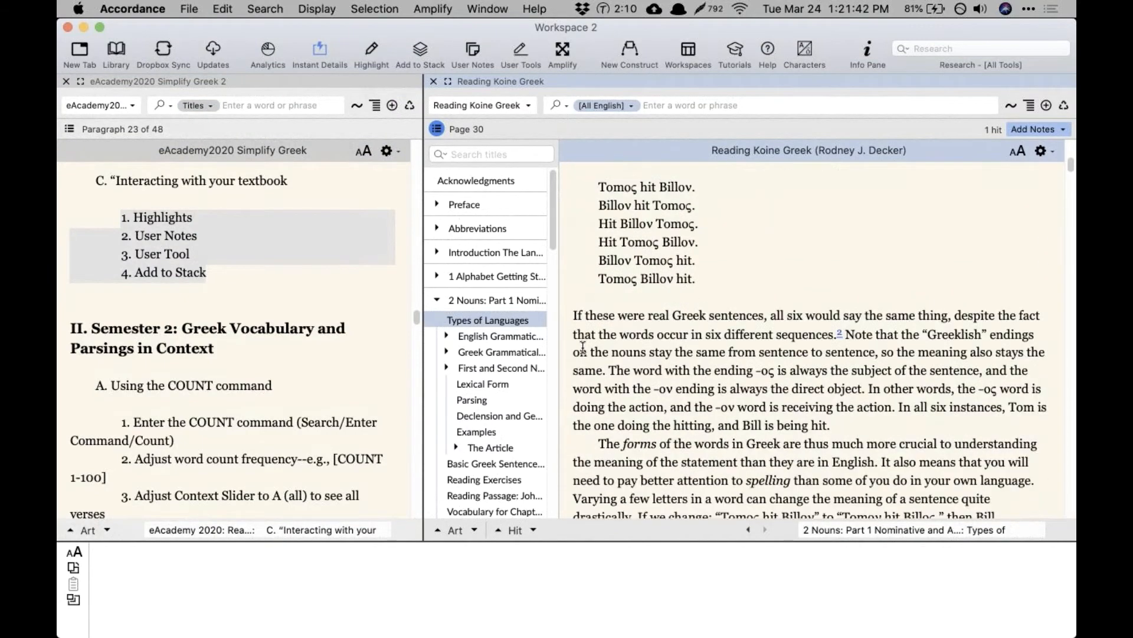
{"action": "scroll", "coordinate": [582, 347], "scroll_direction": "down", "scroll_amount": 5}
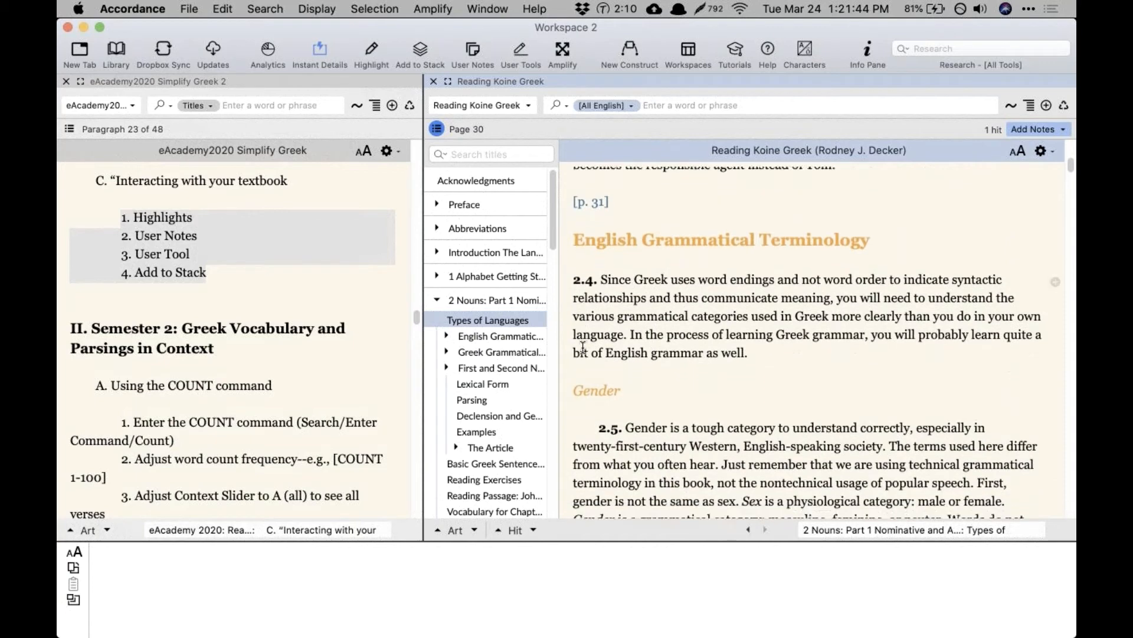
{"action": "scroll", "coordinate": [582, 347], "scroll_direction": "up", "scroll_amount": 1}
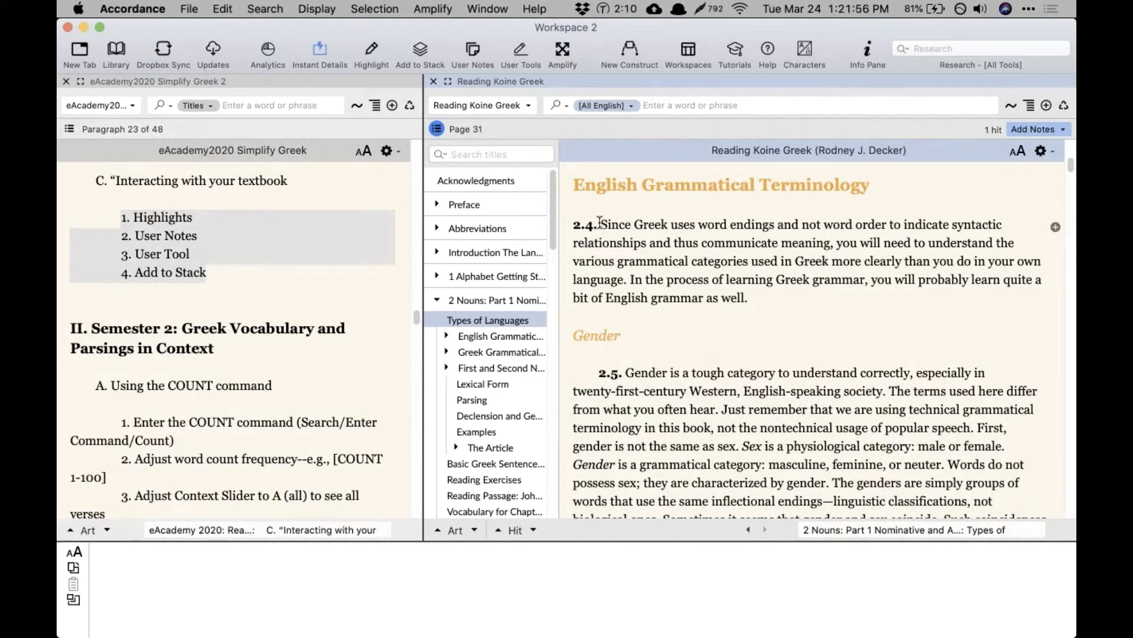
Step: Enlarge the textbook's text by one size, keeping section 2.4 in view
{"action": "left_click", "coordinate": [1019, 150]}
{"action": "scroll", "coordinate": [748, 236], "scroll_direction": "down", "scroll_amount": 3}
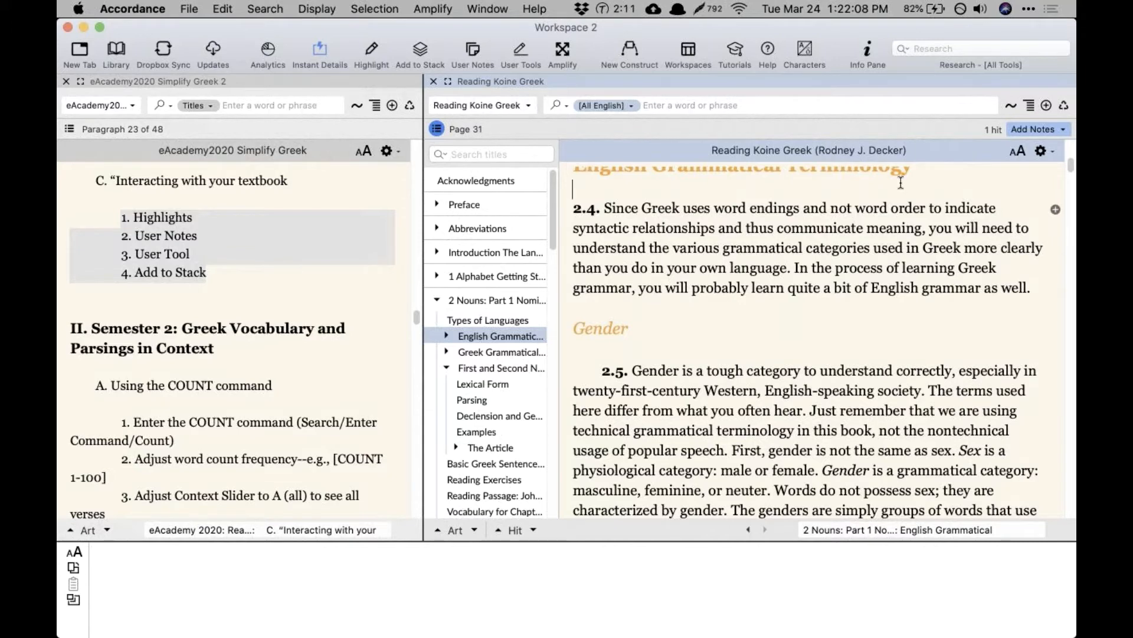
{"action": "left_click", "coordinate": [1060, 49]}
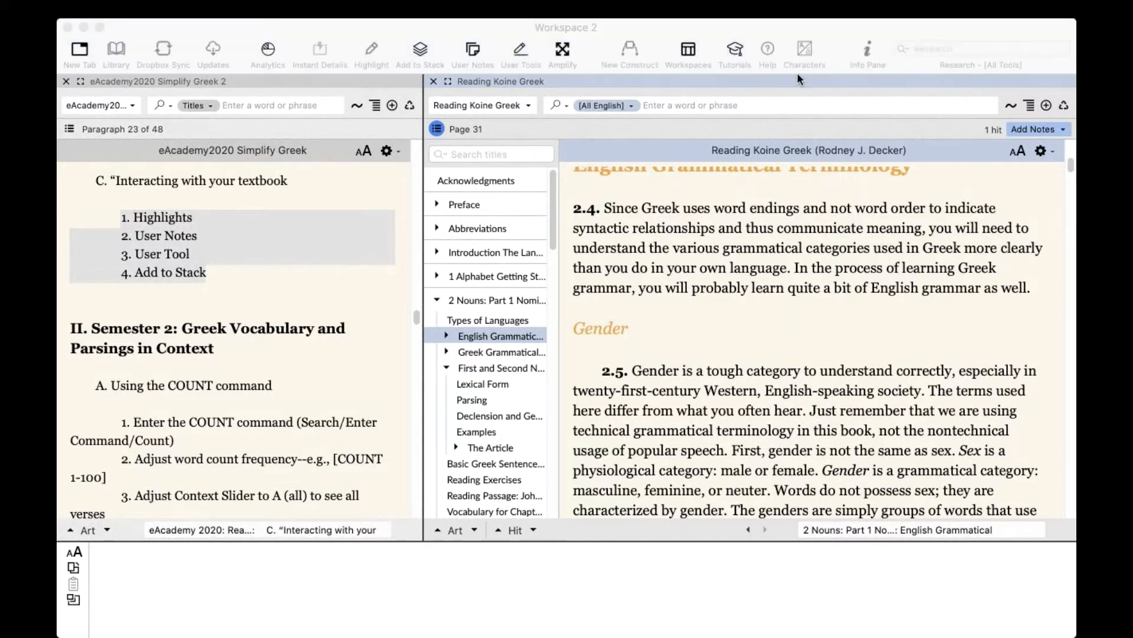
{"action": "left_click", "coordinate": [680, 208]}
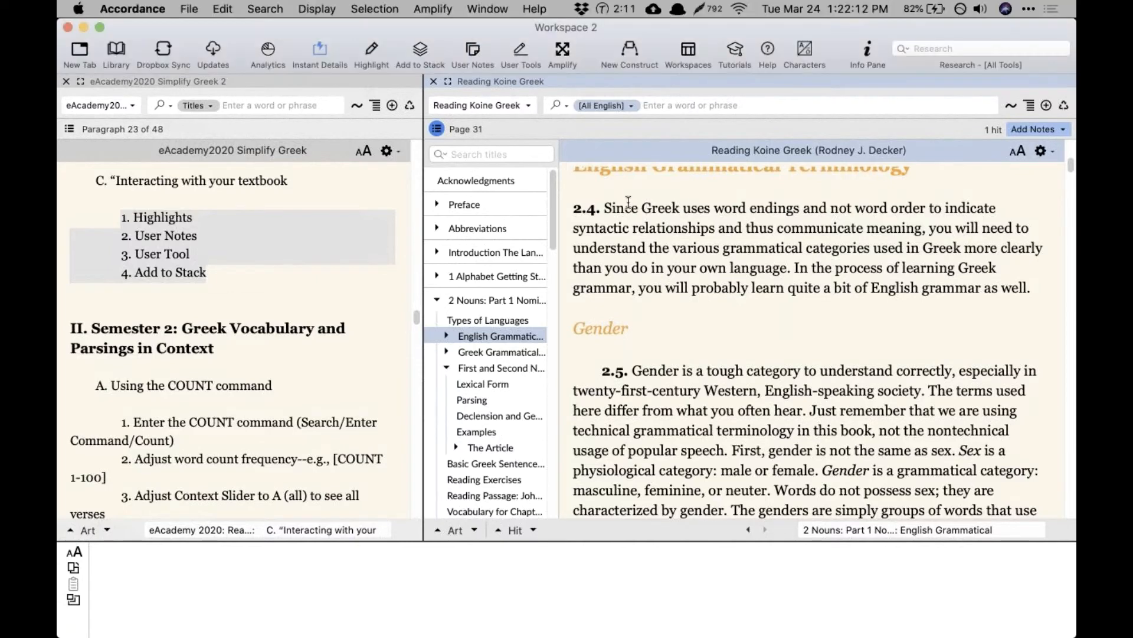
Step: Select the opening words of section 2.4, reselect from "Greek uses word endings" to "communicate meaning", and clear the selection
{"action": "left_click_drag", "start_coordinate": [606, 208], "coordinate": [859, 208]}
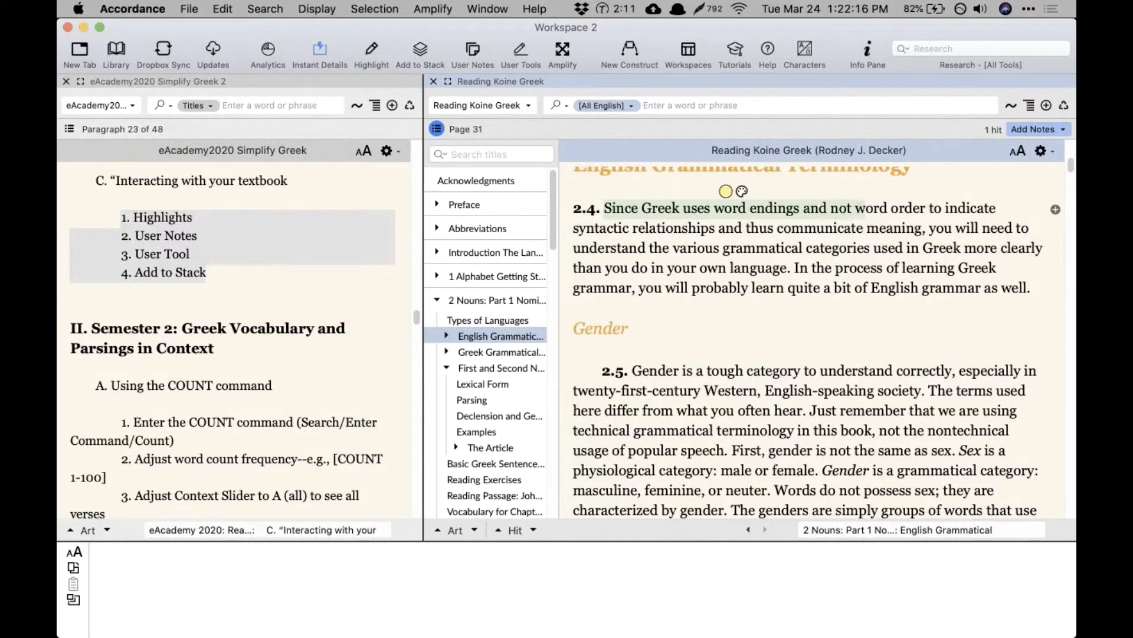
{"action": "left_click", "coordinate": [861, 208]}
{"action": "left_click_drag", "start_coordinate": [643, 207], "coordinate": [922, 228]}
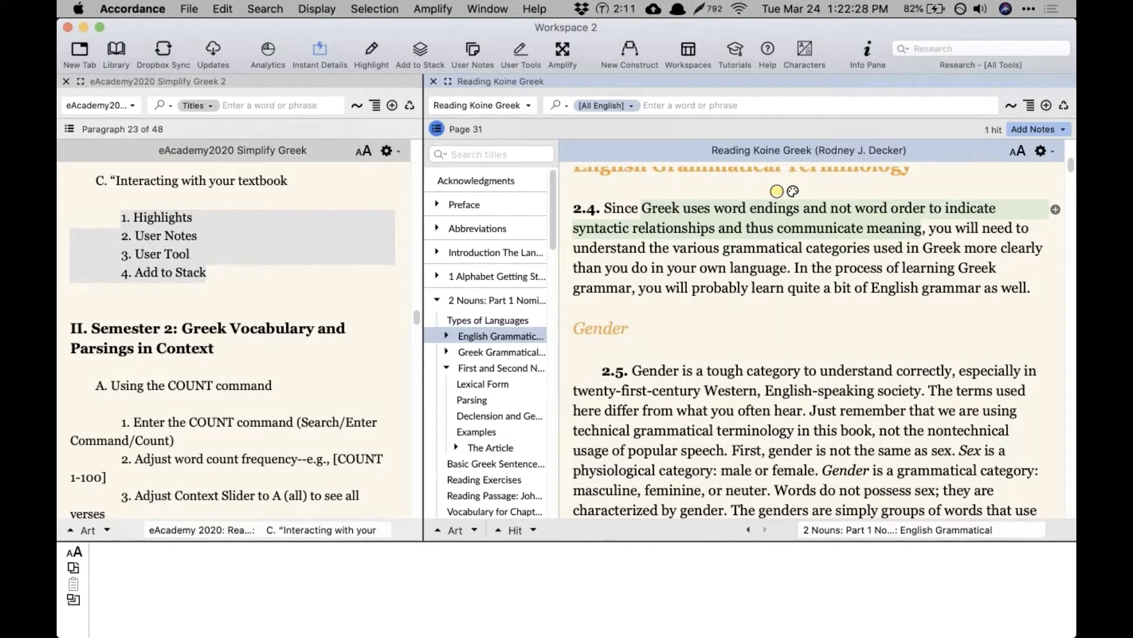
{"action": "left_click", "coordinate": [866, 252]}
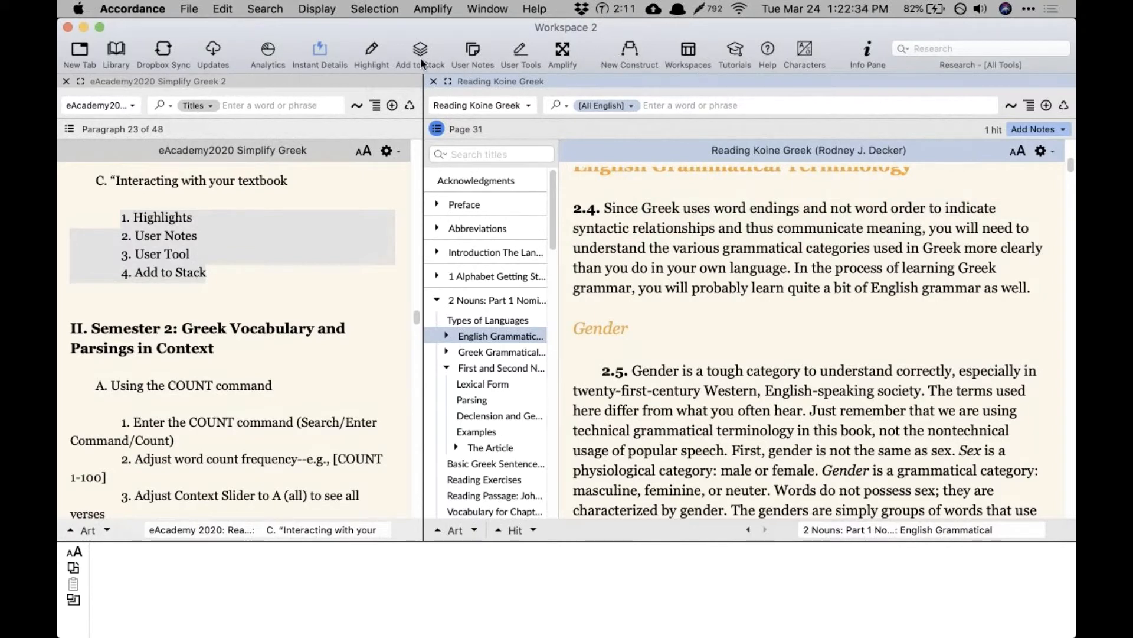
Step: Show the highlighting options and choose 2020 Highlights as the active highlight file
{"action": "left_click", "coordinate": [371, 52]}
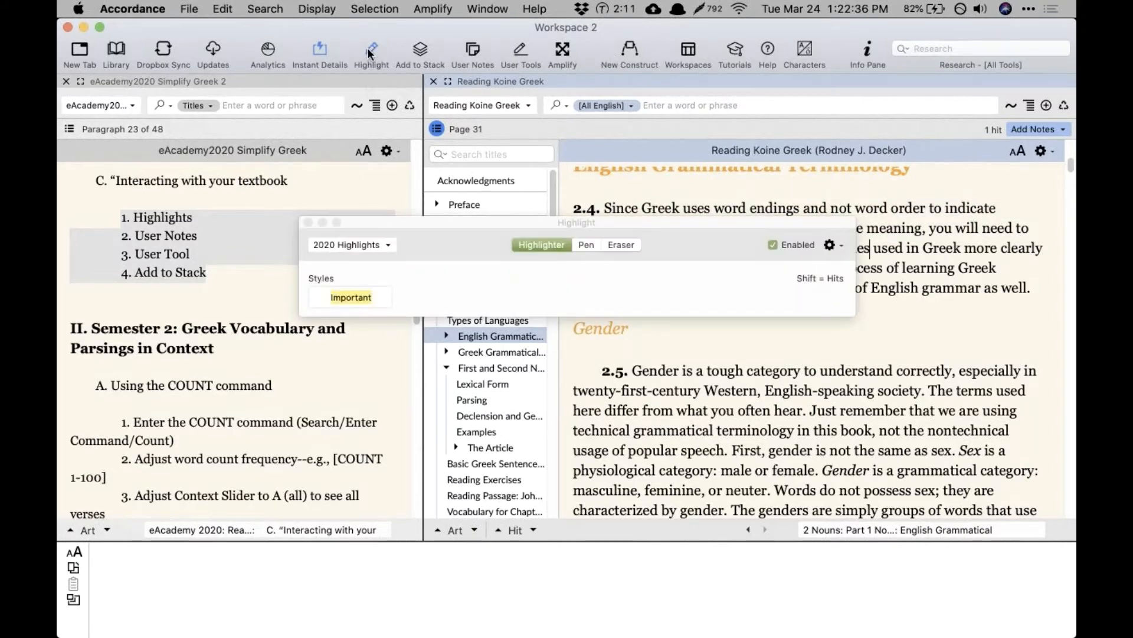
{"action": "left_click", "coordinate": [362, 246]}
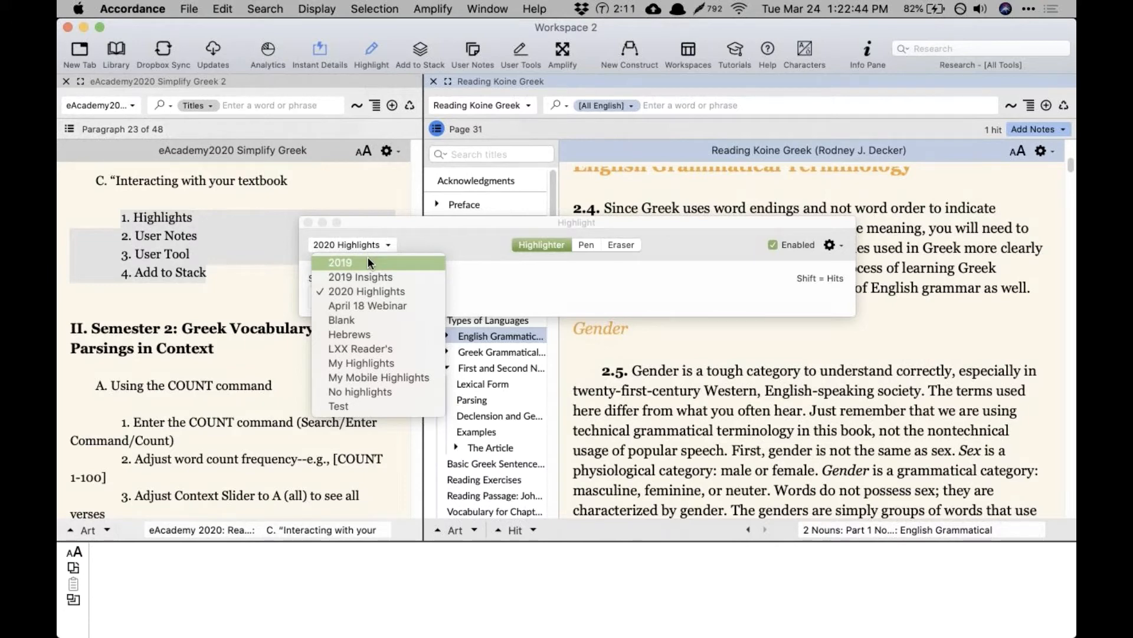
{"action": "left_click", "coordinate": [378, 289]}
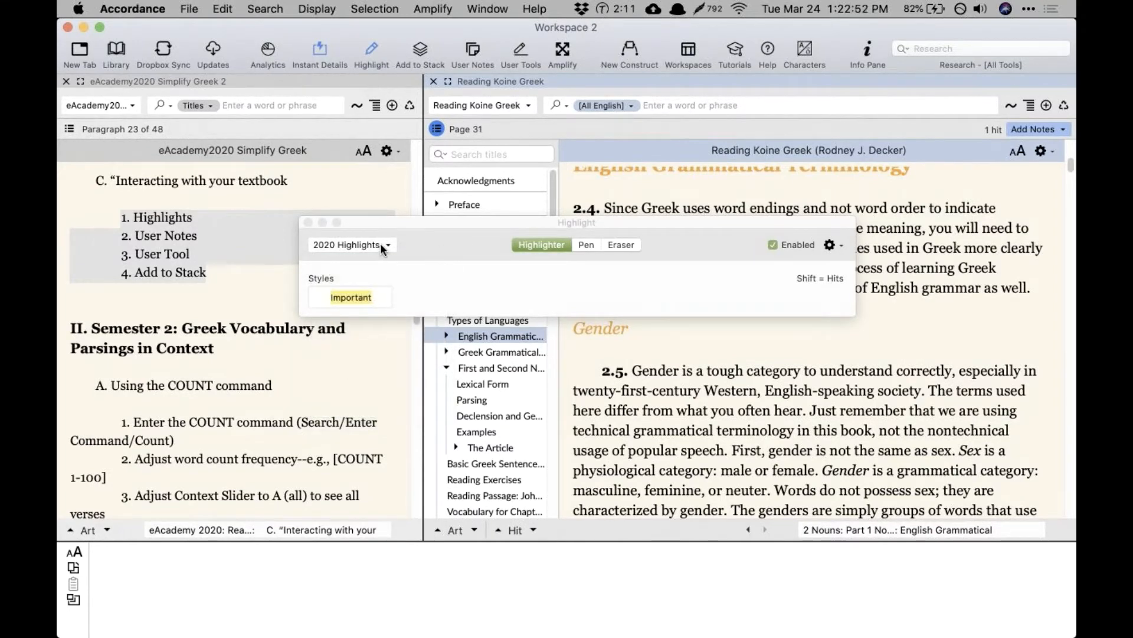
Step: Add a highlight style named Decker Grammar to 2020 Highlights and set its color to Turquoise
{"action": "left_click", "coordinate": [829, 245]}
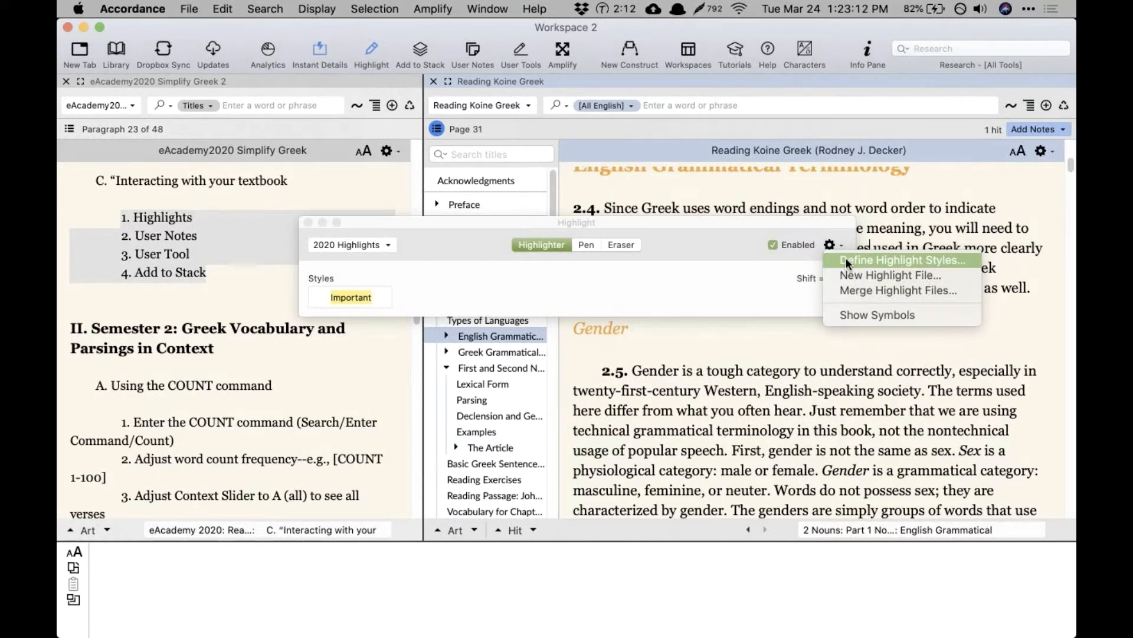
{"action": "left_click", "coordinate": [845, 258]}
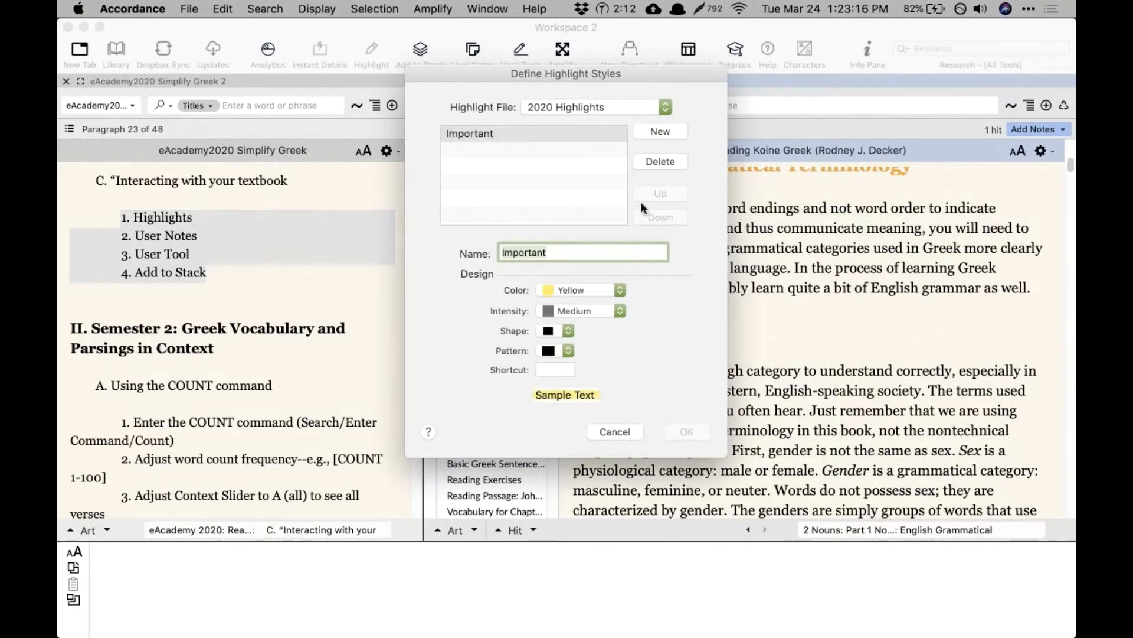
{"action": "left_click", "coordinate": [644, 130]}
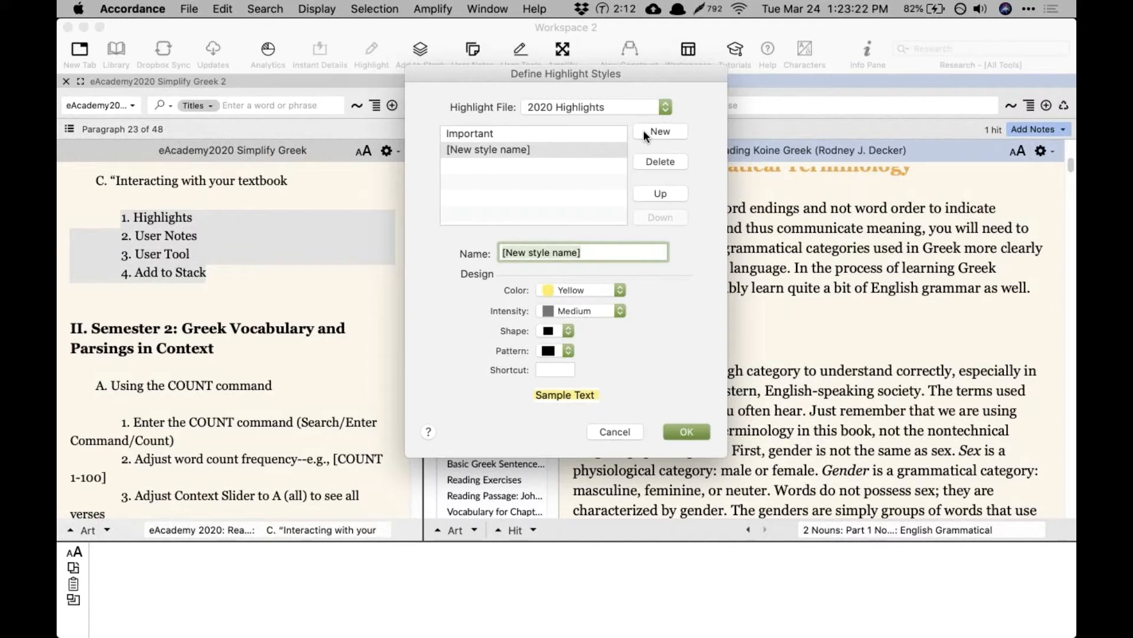
{"action": "type", "text": "Decker Gr"}
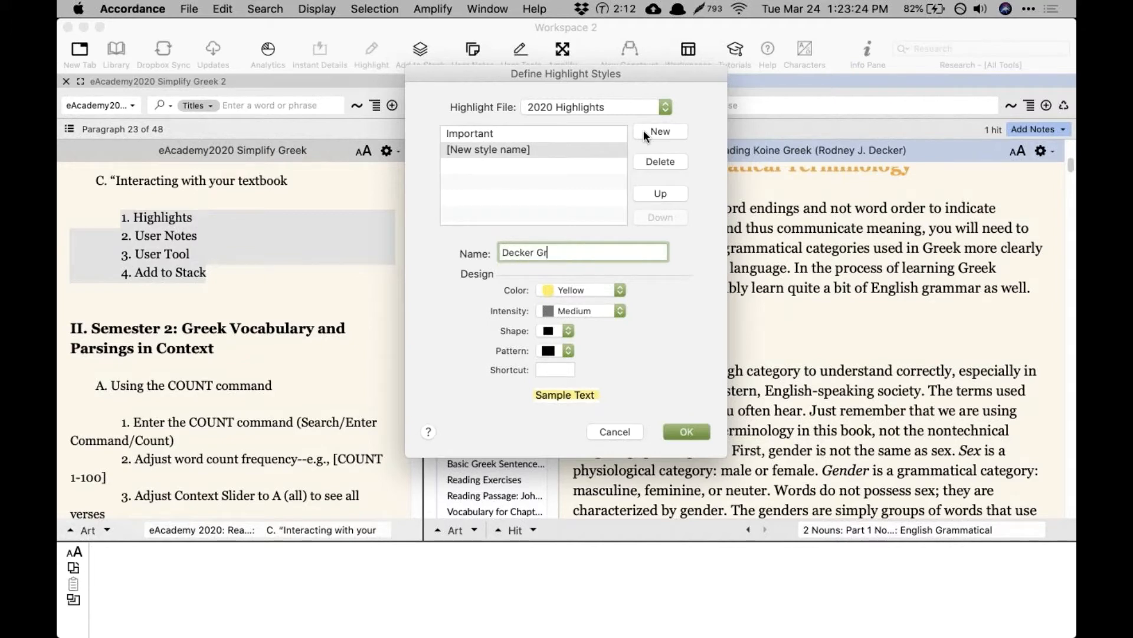
{"action": "type", "text": "ammar"}
{"action": "left_click", "coordinate": [580, 290]}
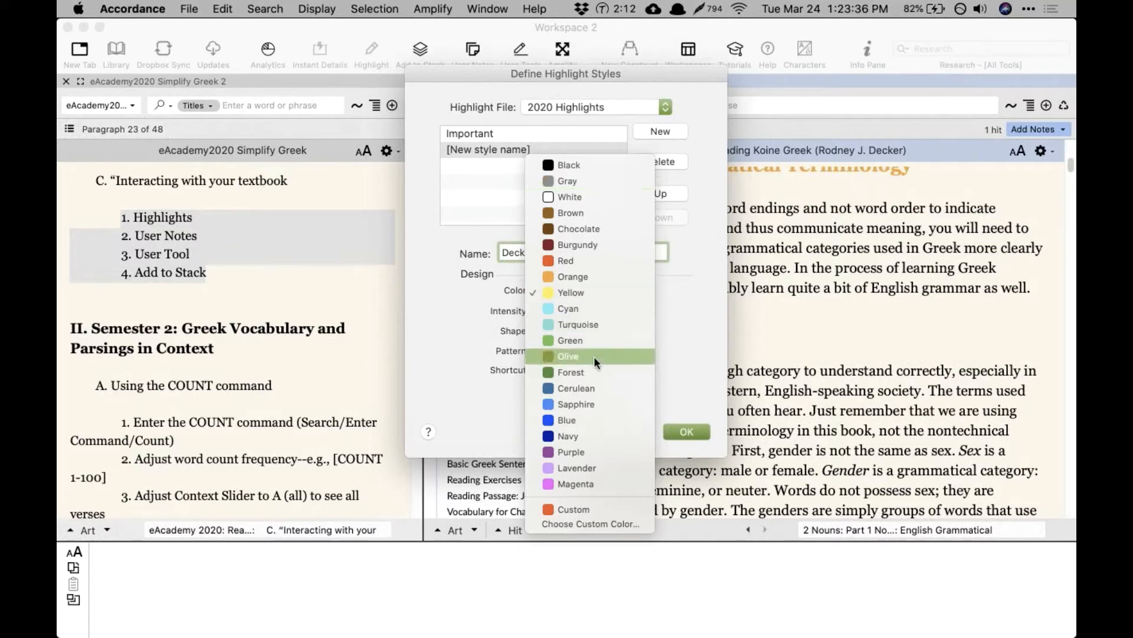
{"action": "left_click", "coordinate": [597, 324]}
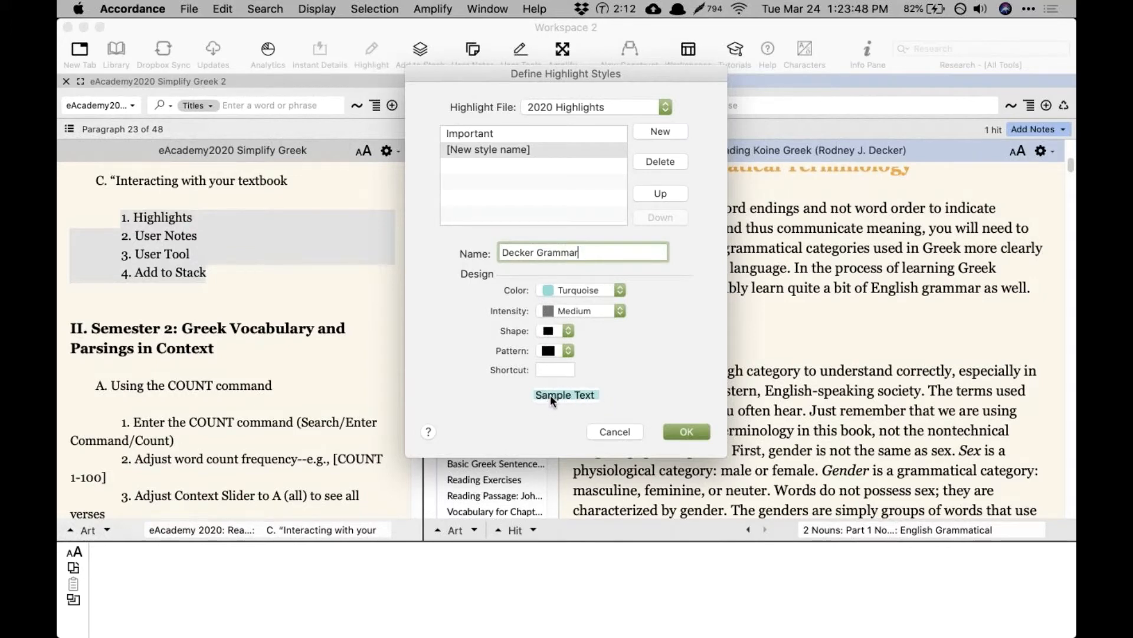
Step: Set the Decker Grammar style's intensity to Light, look through its shape and pattern options, and save the style
{"action": "left_click", "coordinate": [620, 309]}
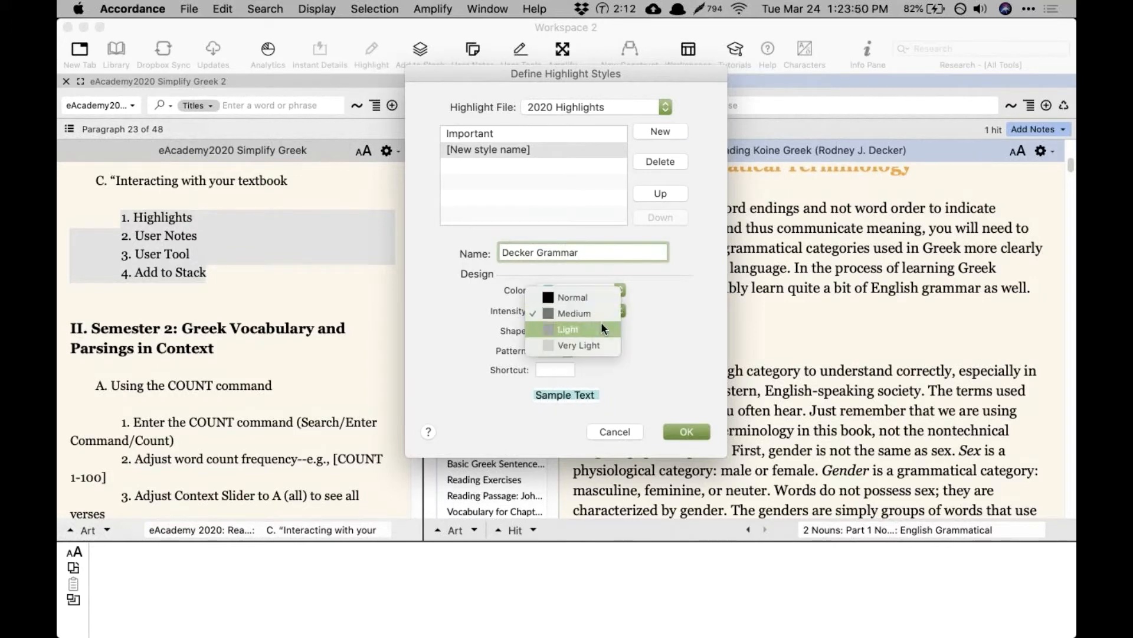
{"action": "left_click", "coordinate": [601, 321]}
{"action": "left_click", "coordinate": [566, 330]}
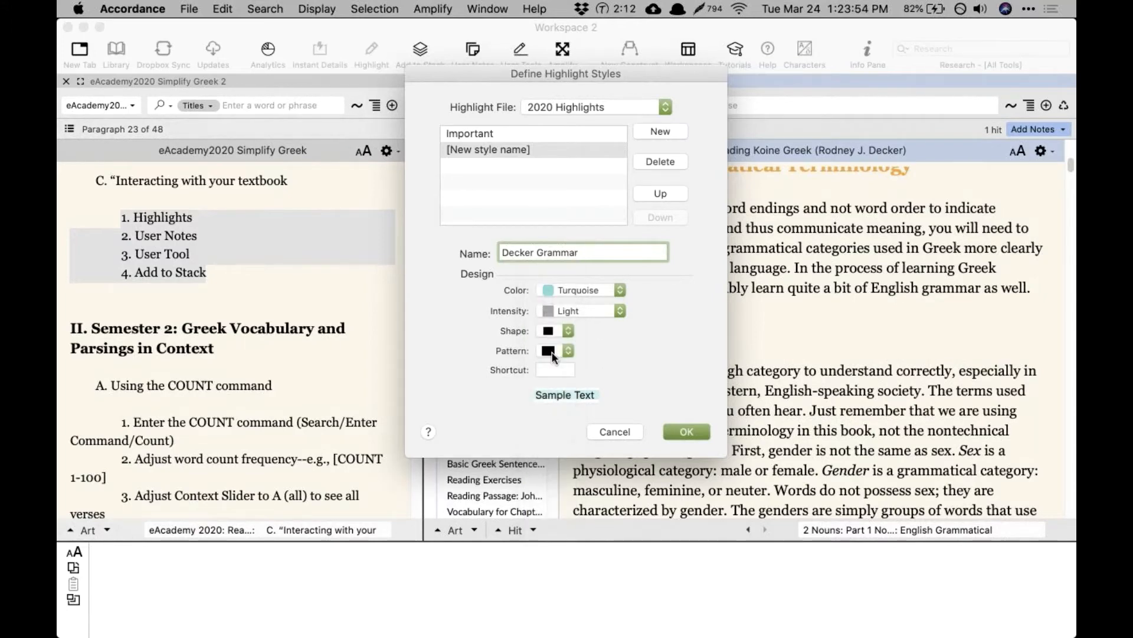
{"action": "left_click", "coordinate": [558, 350]}
{"action": "key", "text": "Down"}
{"action": "key", "text": "Down"}
{"action": "key", "text": "Return"}
{"action": "left_click", "coordinate": [562, 330]}
{"action": "left_click", "coordinate": [628, 363]}
{"action": "left_click", "coordinate": [675, 429]}
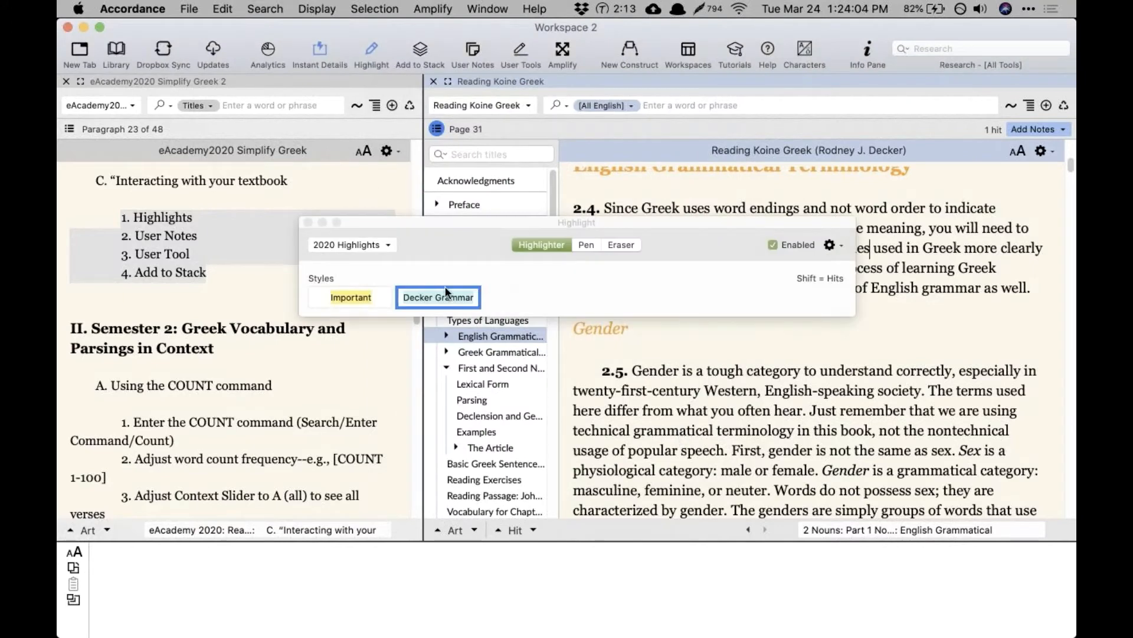
{"action": "left_click", "coordinate": [307, 222]}
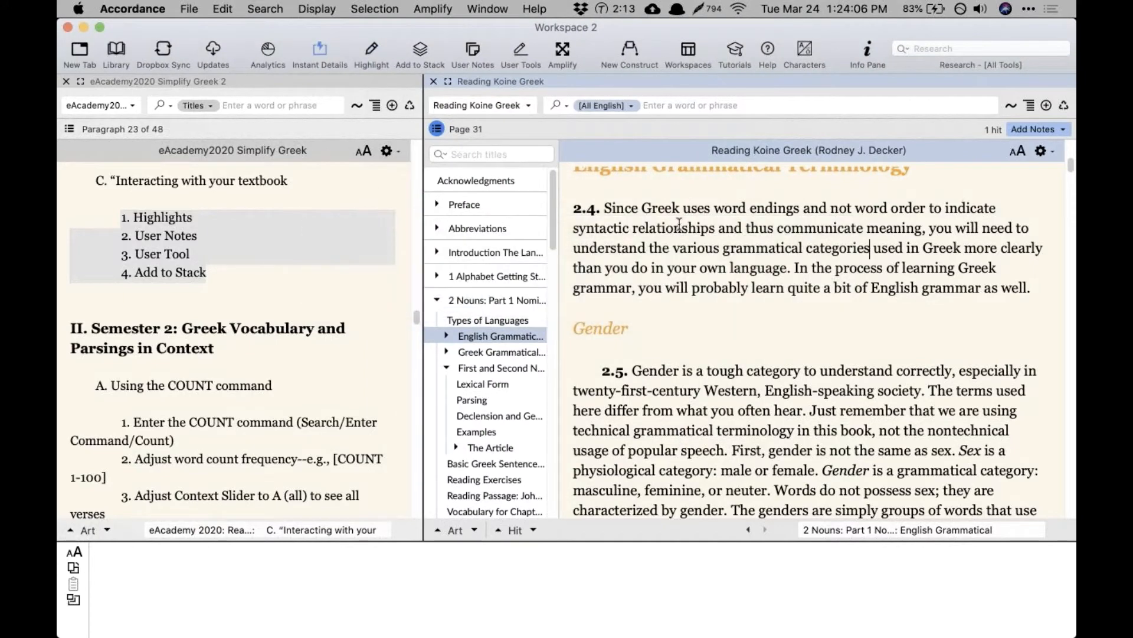
Step: Highlight "Greek uses word endings and not word order to indicate syntactic relationships" in section 2.4 with the Decker Grammar style
{"action": "left_click_drag", "start_coordinate": [642, 208], "coordinate": [716, 228]}
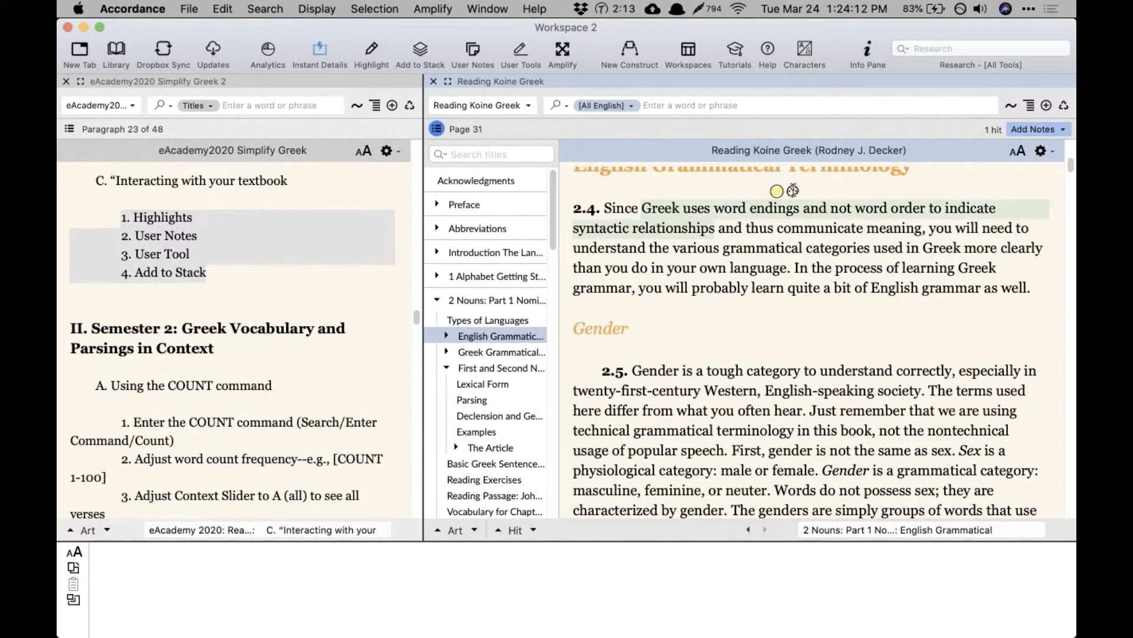
{"action": "left_click", "coordinate": [792, 190]}
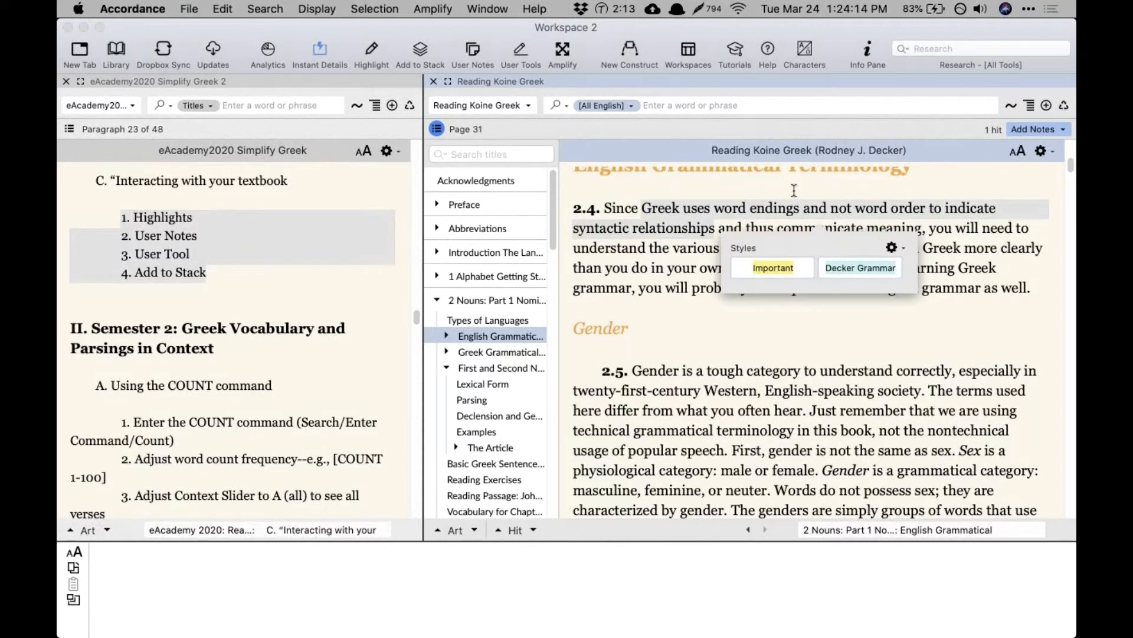
{"action": "left_click", "coordinate": [856, 266]}
Step: Go to Greek Pronouns in chapter 4 and highlight "Greek pronouns function almost identically to English pronouns." with the Decker Grammar style
{"action": "scroll", "coordinate": [808, 342], "scroll_direction": "down", "scroll_amount": 1}
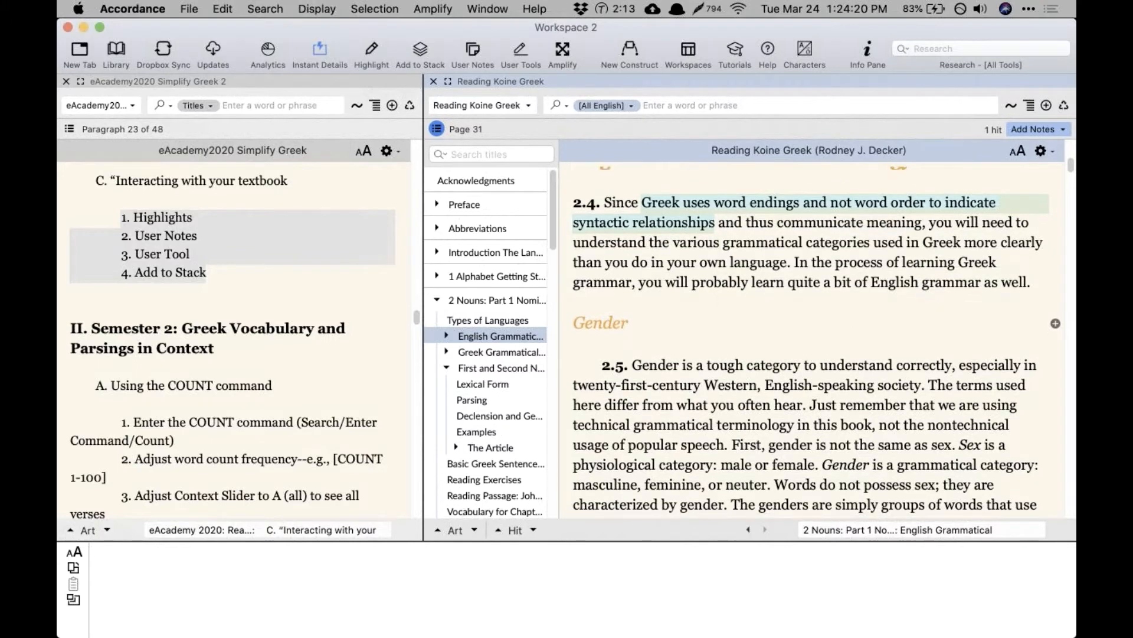
{"action": "scroll", "coordinate": [490, 409], "scroll_direction": "down", "scroll_amount": 5}
{"action": "left_click", "coordinate": [490, 414]}
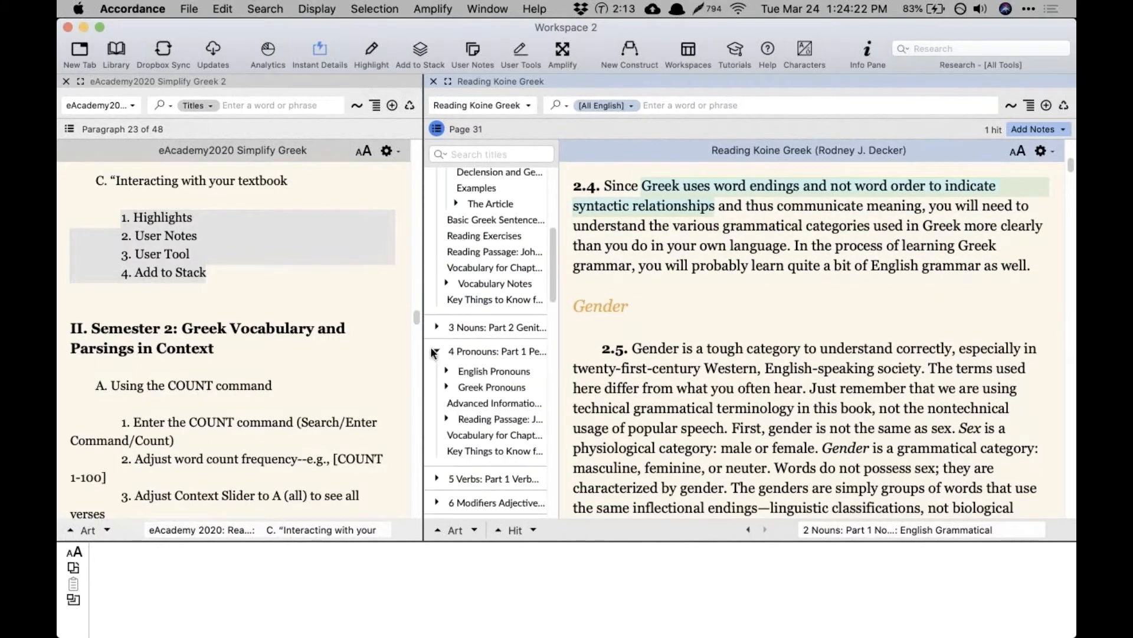
{"action": "left_click", "coordinate": [478, 387]}
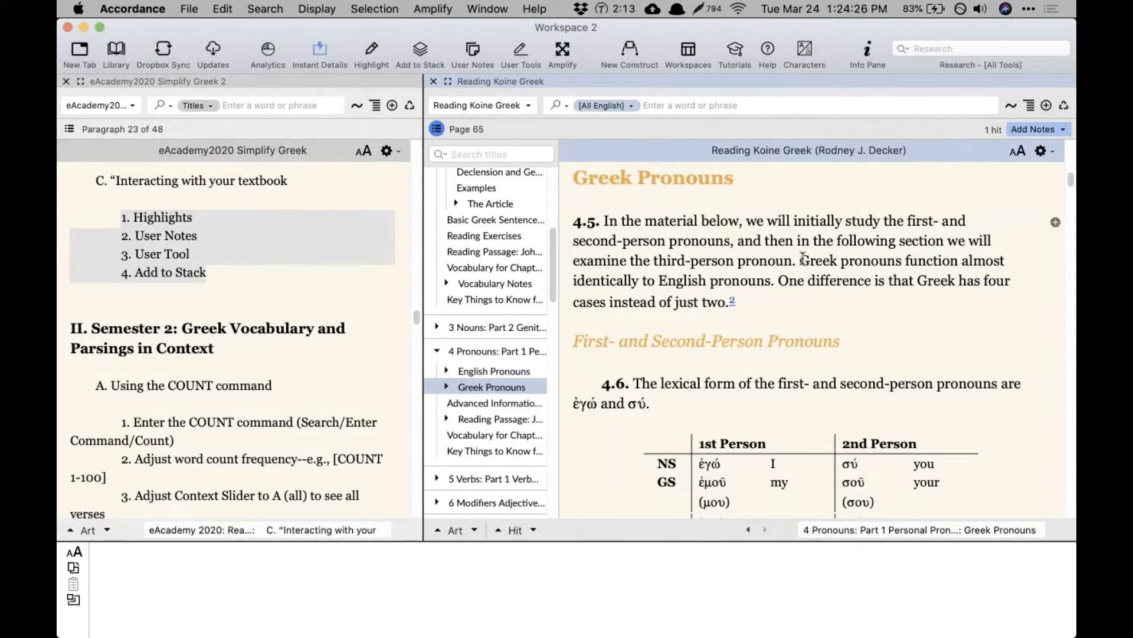
{"action": "left_click_drag", "start_coordinate": [801, 260], "coordinate": [775, 280]}
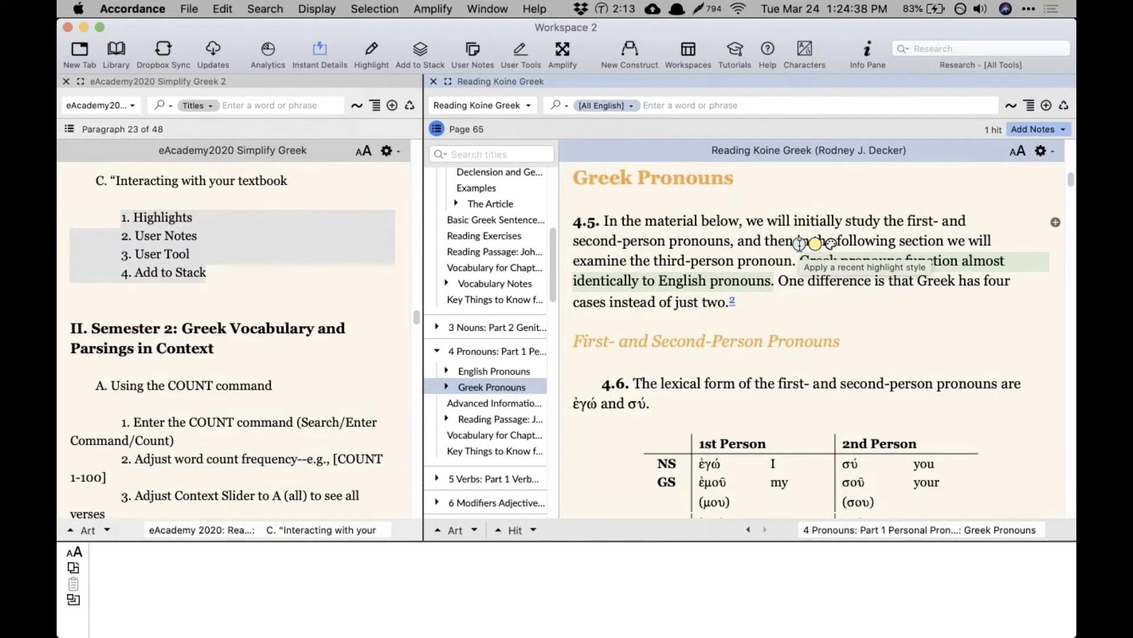
{"action": "left_click", "coordinate": [799, 243]}
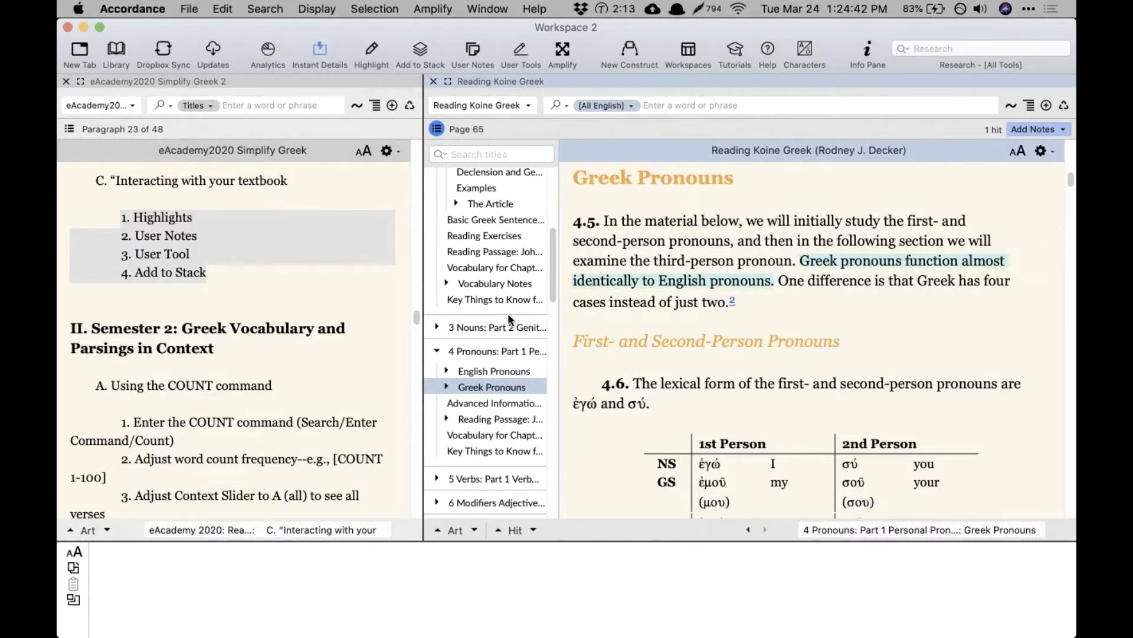
Step: In chapter 9's section 9.21, highlight "The most common prepositions" through "similar words." in the Decker Grammar style, and check the available highlight styles
{"action": "scroll", "coordinate": [508, 321], "scroll_direction": "down", "scroll_amount": 5}
{"action": "left_click", "coordinate": [437, 459]}
{"action": "scroll", "coordinate": [449, 455], "scroll_direction": "down", "scroll_amount": 4}
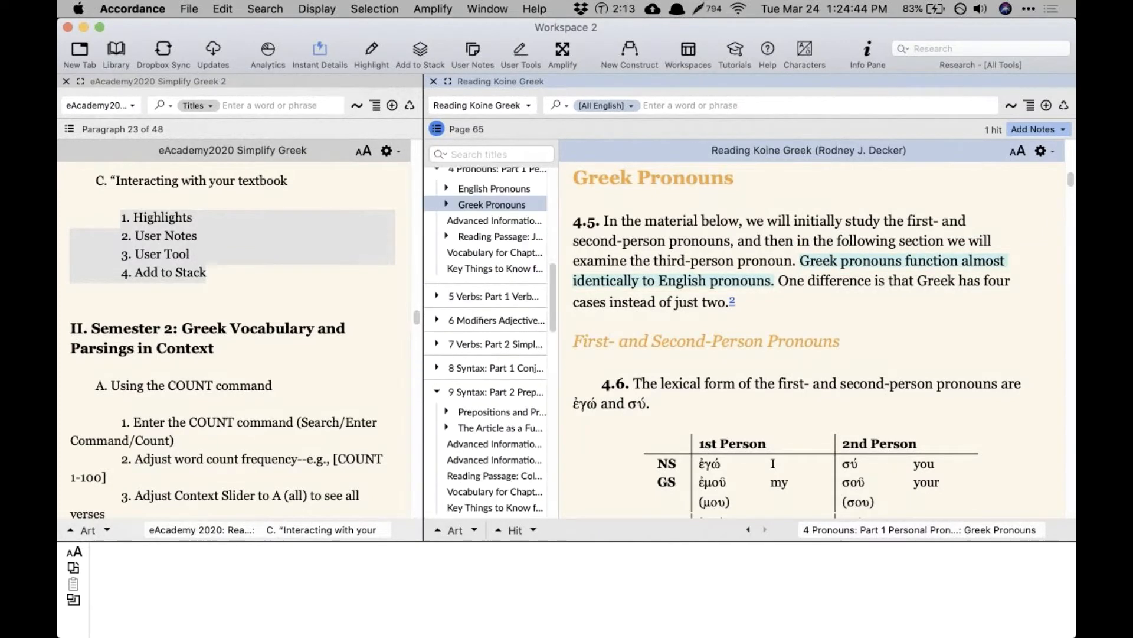
{"action": "left_click", "coordinate": [466, 436]}
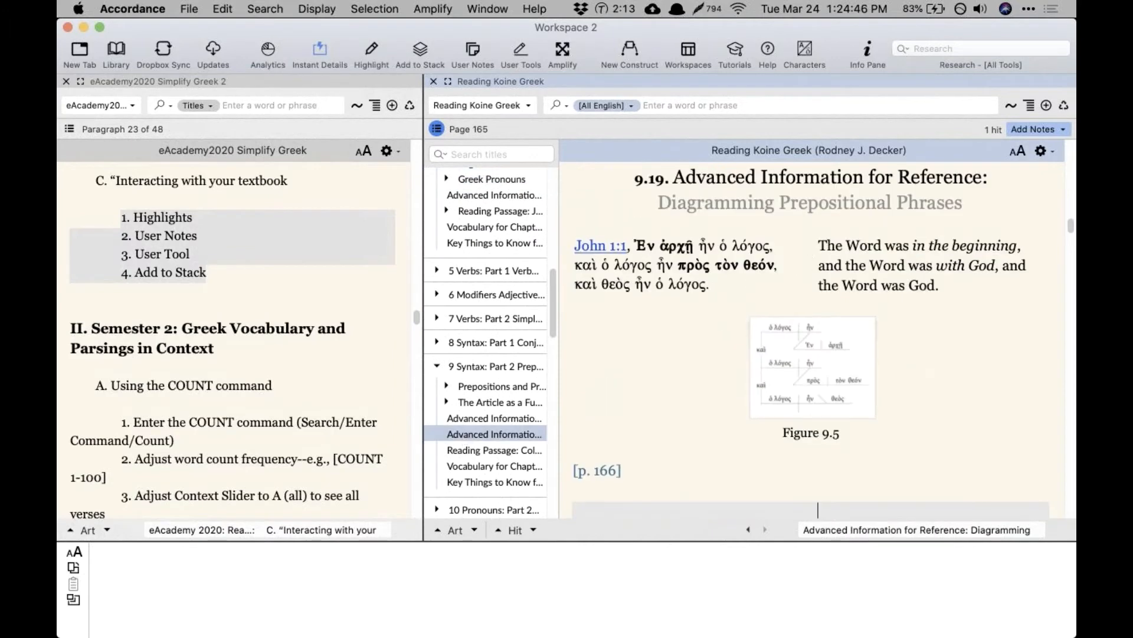
{"action": "scroll", "coordinate": [811, 259], "scroll_direction": "down", "scroll_amount": 5}
{"action": "scroll", "coordinate": [818, 229], "scroll_direction": "down", "scroll_amount": 5}
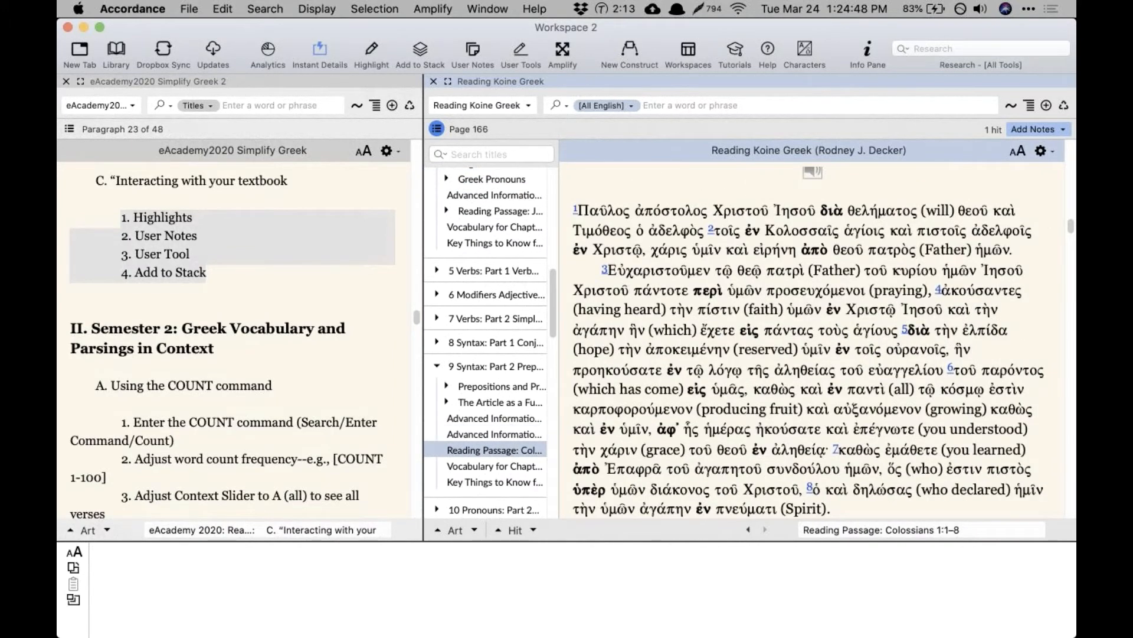
{"action": "scroll", "coordinate": [791, 239], "scroll_direction": "down", "scroll_amount": 5}
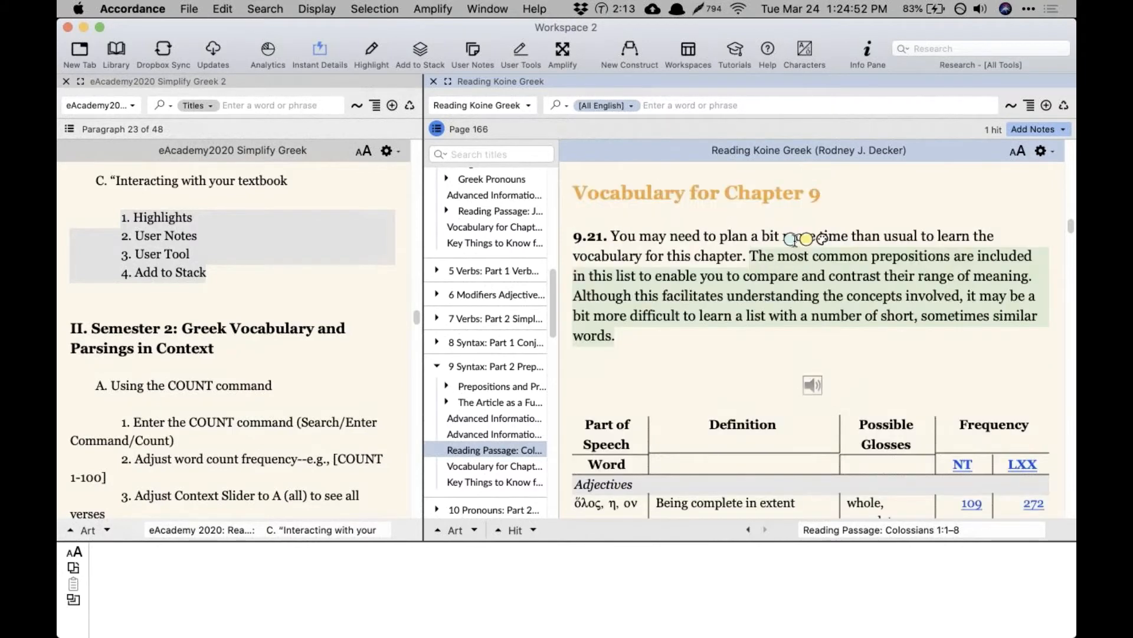
{"action": "left_click", "coordinate": [700, 237]}
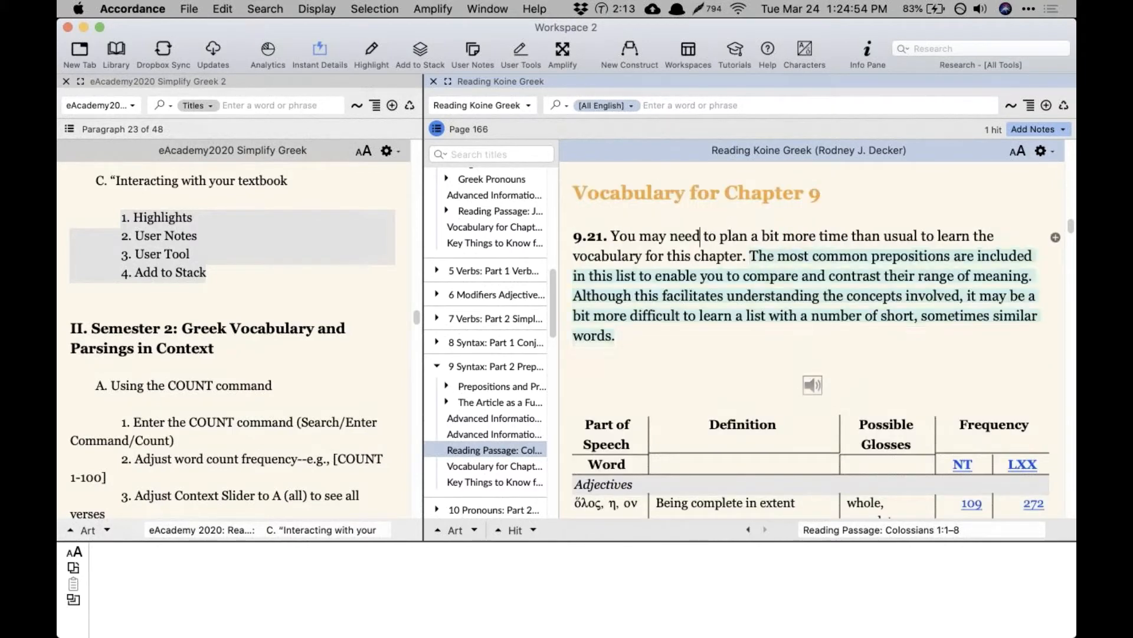
{"action": "left_click", "coordinate": [373, 56]}
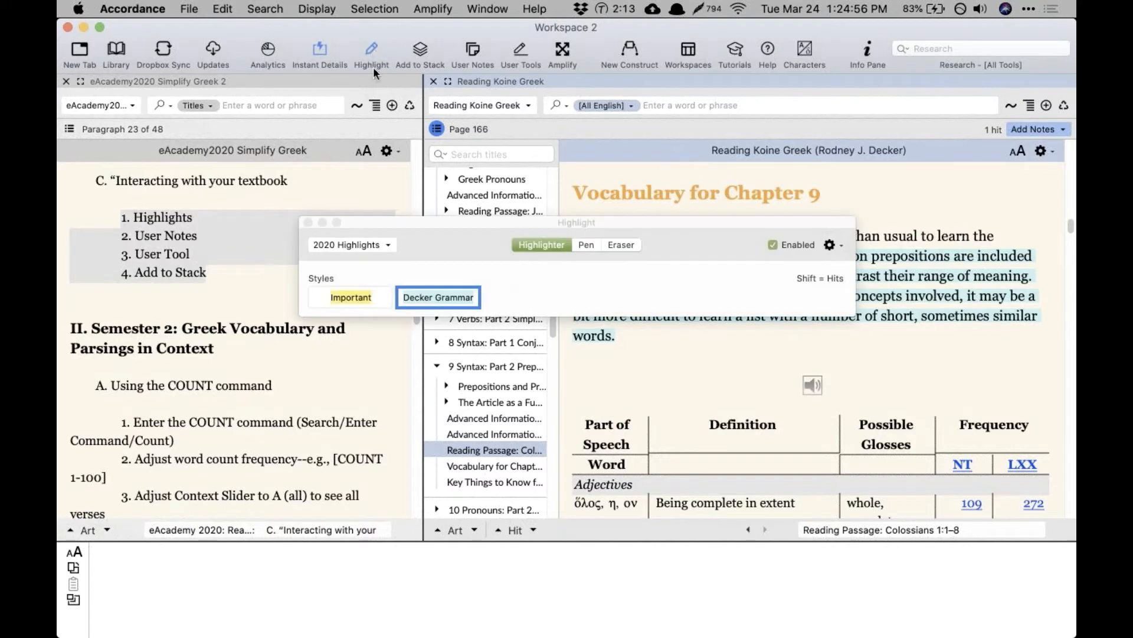
{"action": "left_click", "coordinate": [308, 222]}
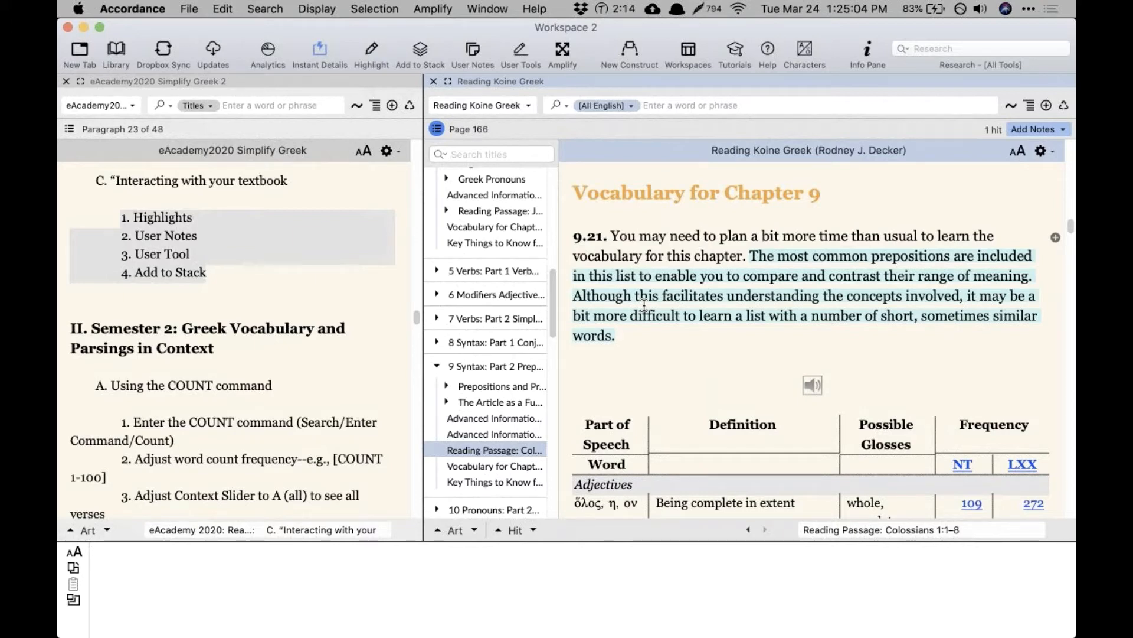
Step: Go to Present Passive Indicative in chapter 15 and highlight "The verbs in this section" through "indicative mood." in the Decker Grammar style
{"action": "scroll", "coordinate": [513, 320], "scroll_direction": "down", "scroll_amount": 5}
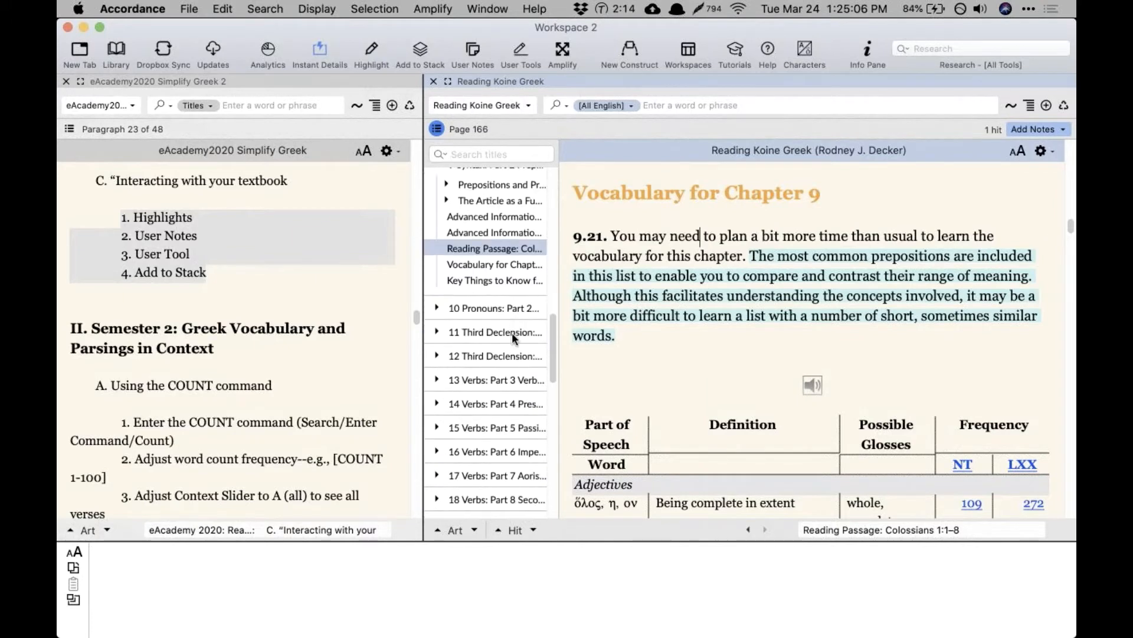
{"action": "left_click", "coordinate": [436, 427]}
{"action": "left_click", "coordinate": [482, 449]}
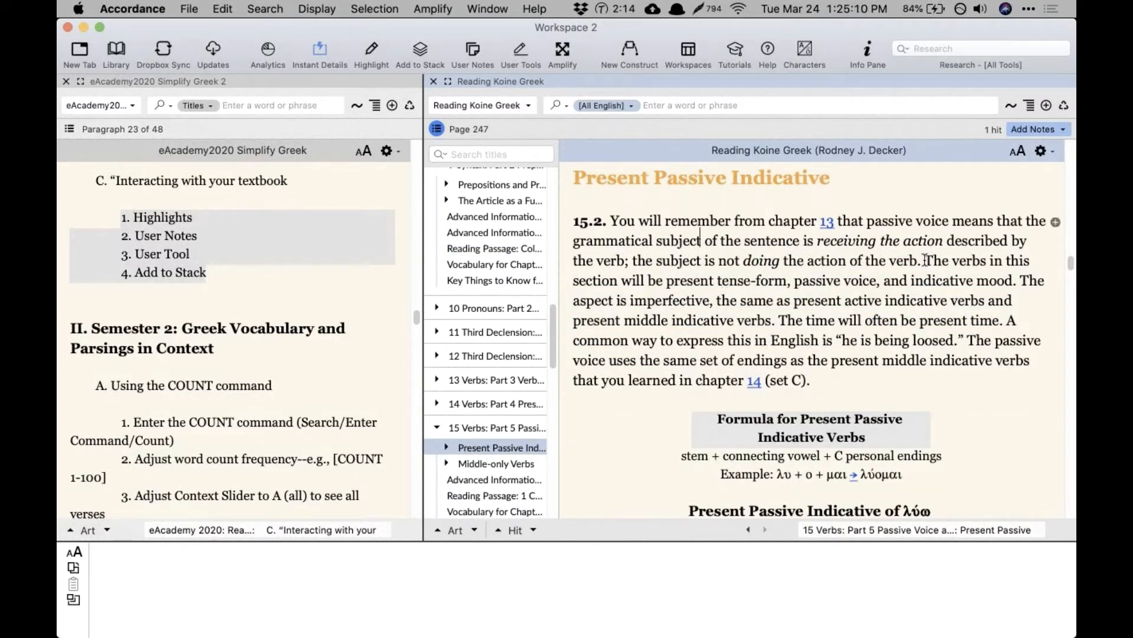
{"action": "left_click_drag", "start_coordinate": [925, 261], "coordinate": [1015, 277]}
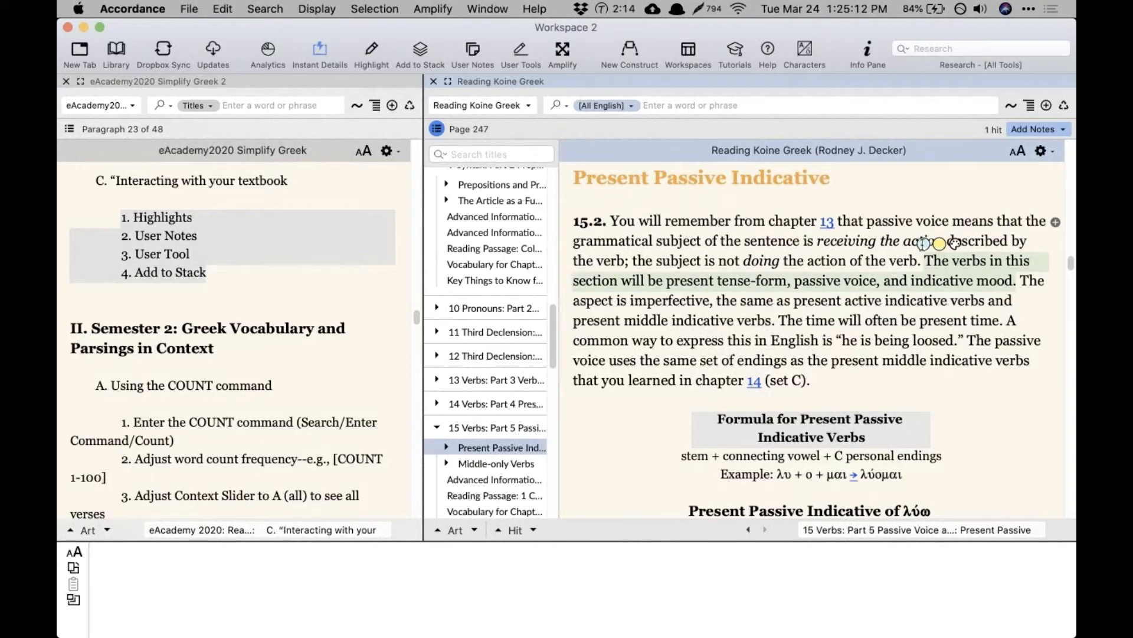
{"action": "left_click", "coordinate": [691, 320]}
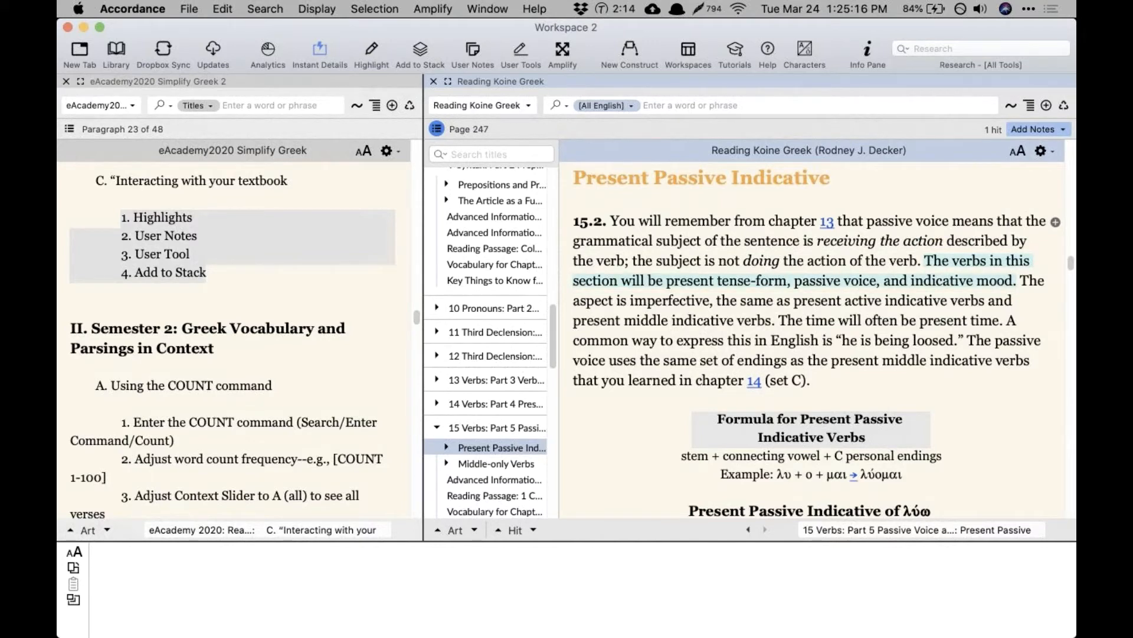
Step: Check which fields of Reading Koine Greek can be searched, keeping the search set to All English
{"action": "left_click", "coordinate": [611, 106]}
{"action": "mouse_move", "coordinate": [612, 12]}
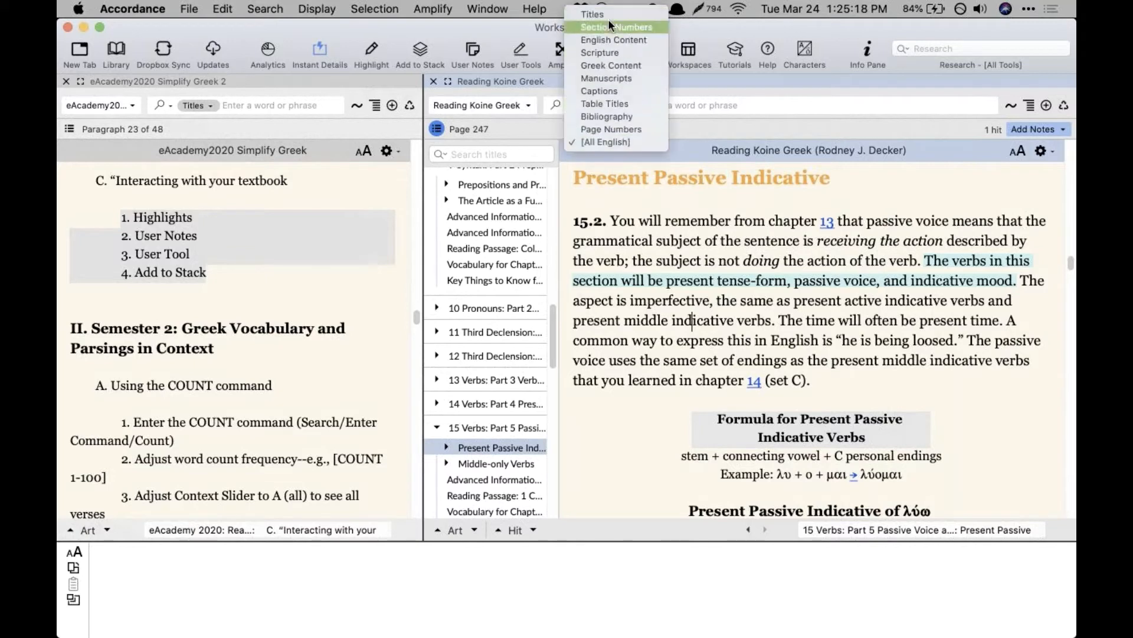
{"action": "left_click", "coordinate": [706, 101]}
{"action": "left_click", "coordinate": [704, 104]}
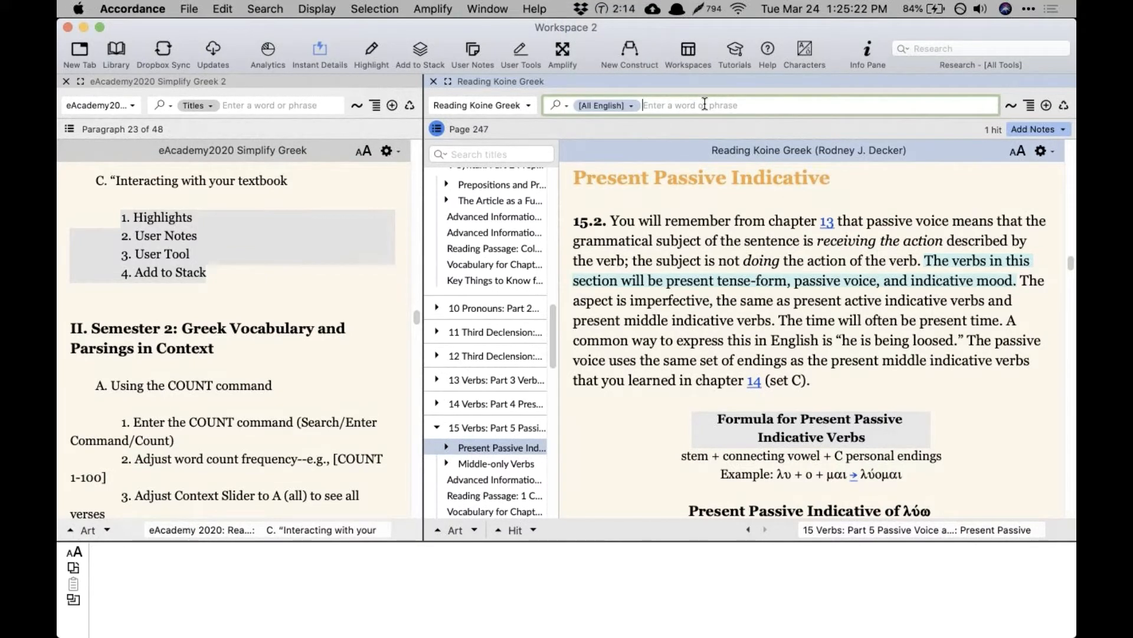
{"action": "type", "text": "["}
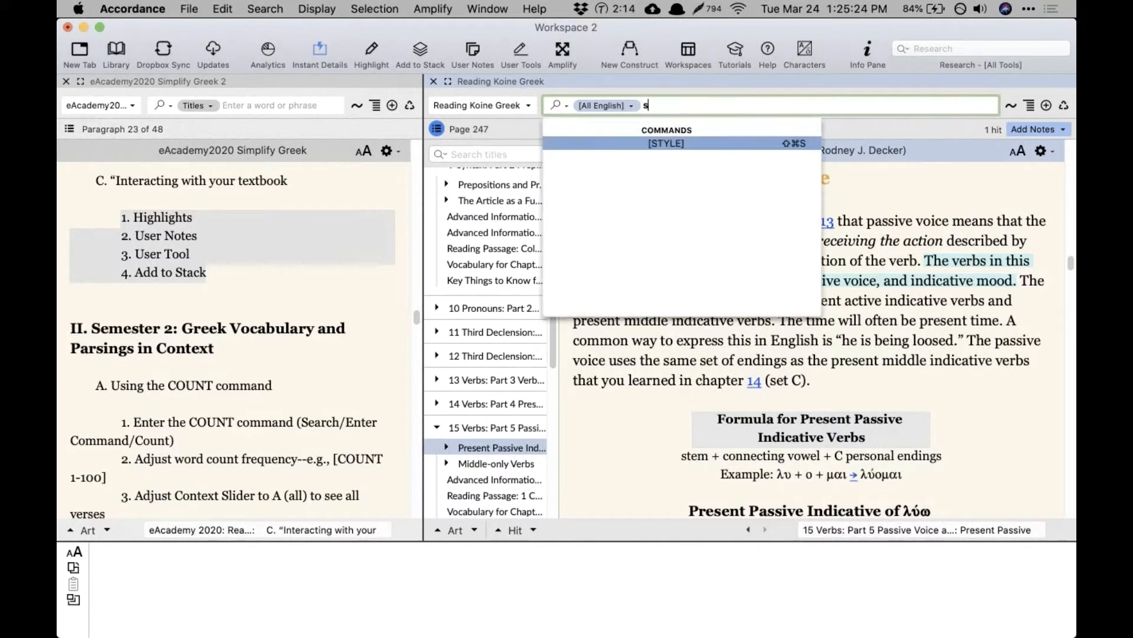
{"action": "key", "text": "BackSpace"}
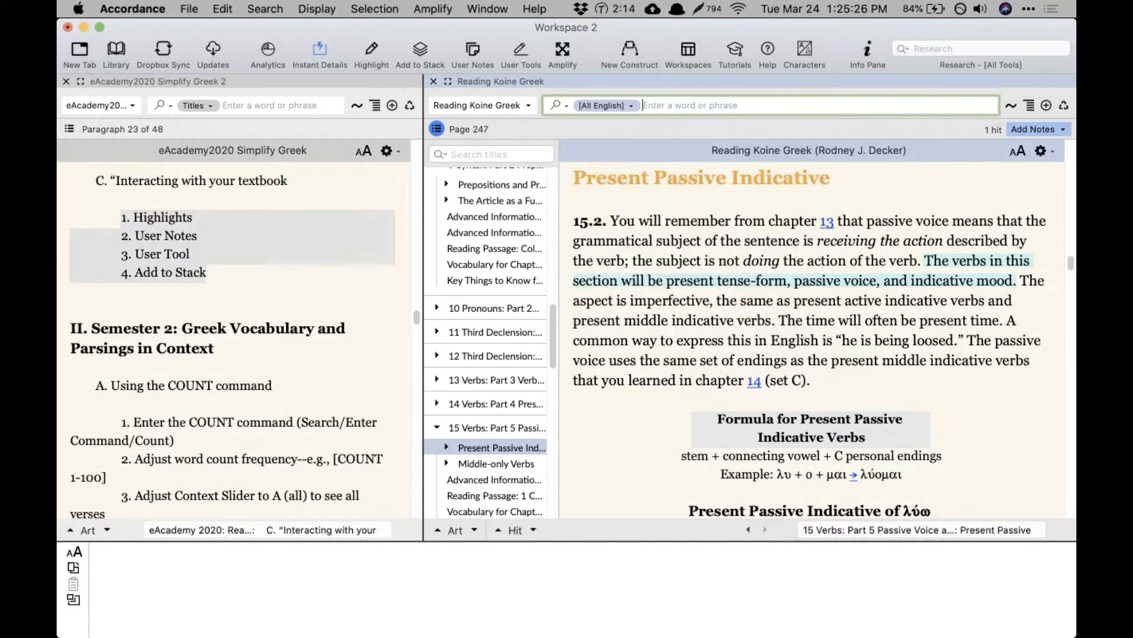
{"action": "left_click", "coordinate": [617, 108]}
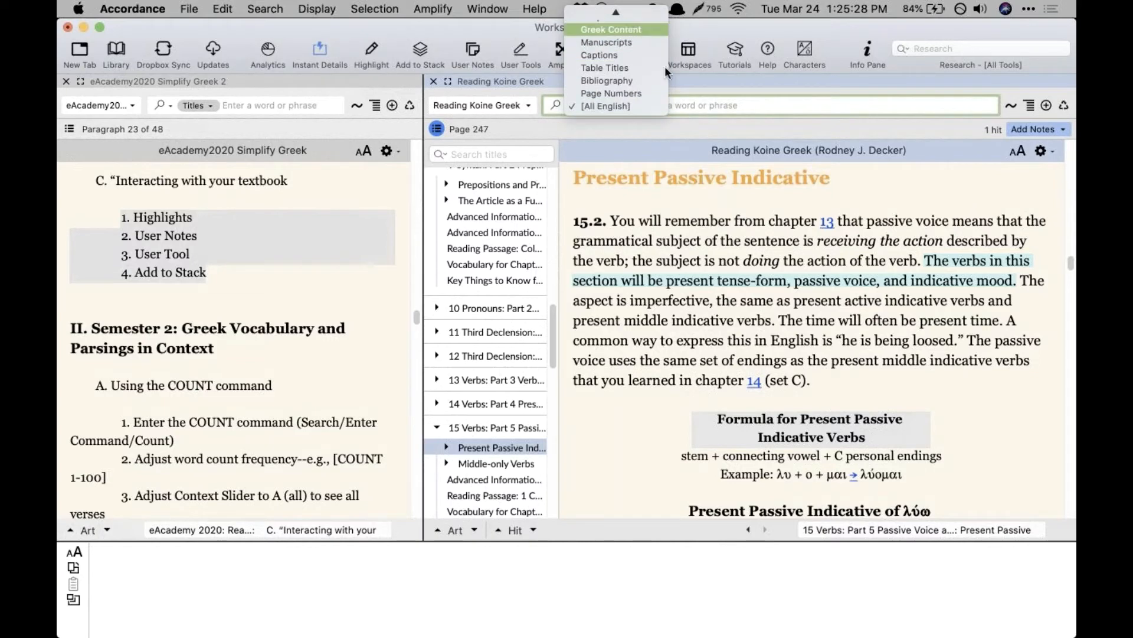
{"action": "left_click", "coordinate": [680, 106]}
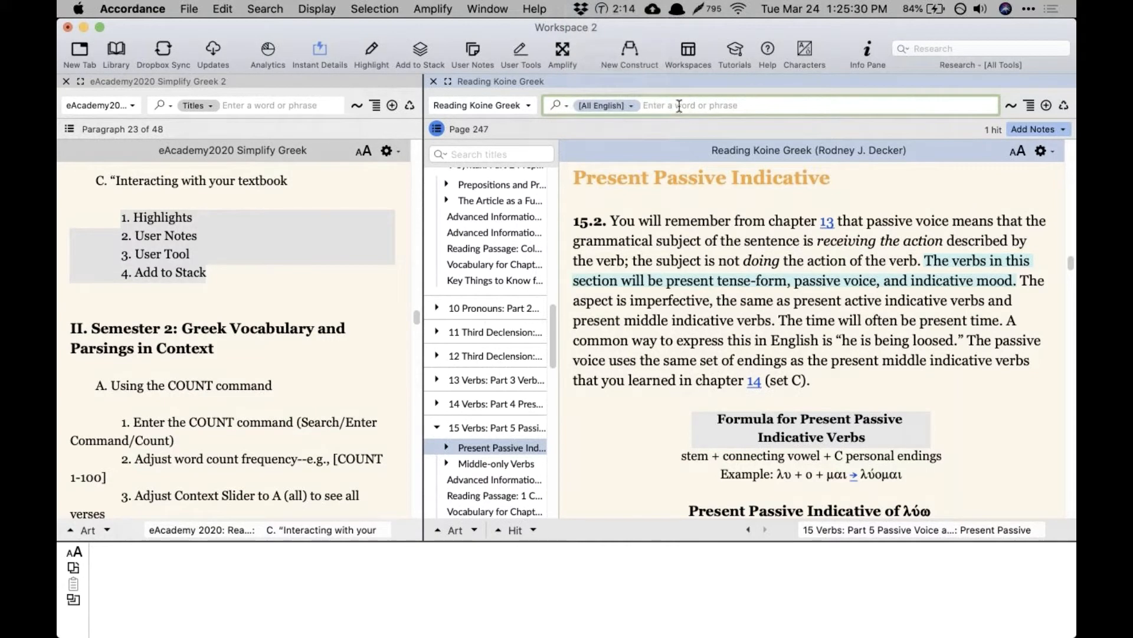
Step: Insert the STYLE command into the Reading Koine Greek search and look it up among the available search commands
{"action": "right_click", "coordinate": [679, 106]}
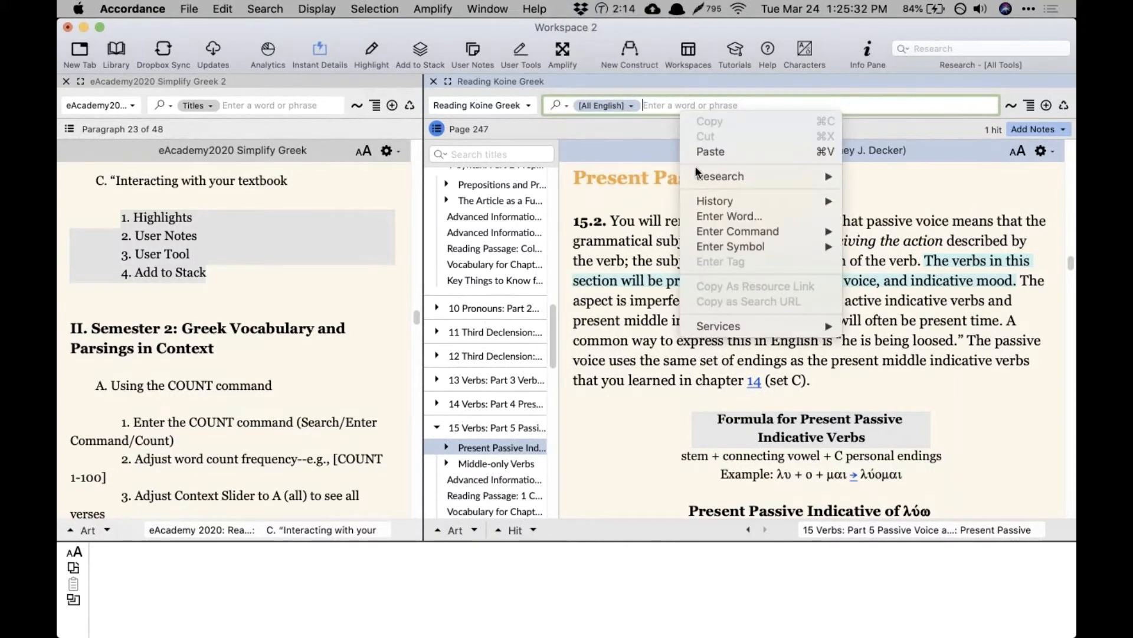
{"action": "mouse_move", "coordinate": [710, 228]}
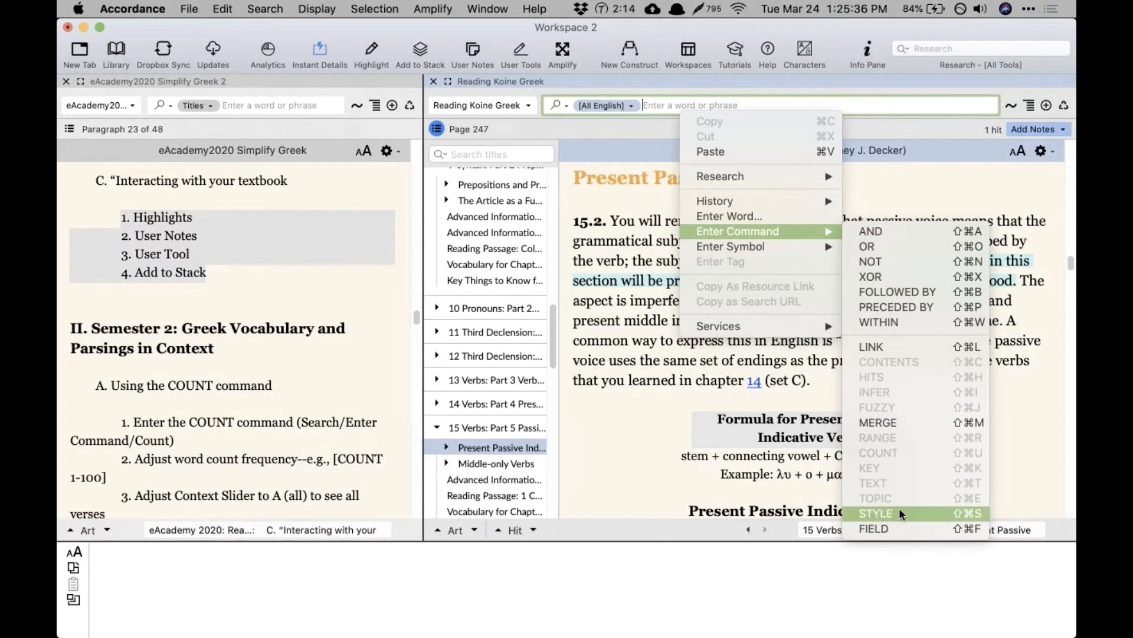
{"action": "left_click", "coordinate": [963, 513]}
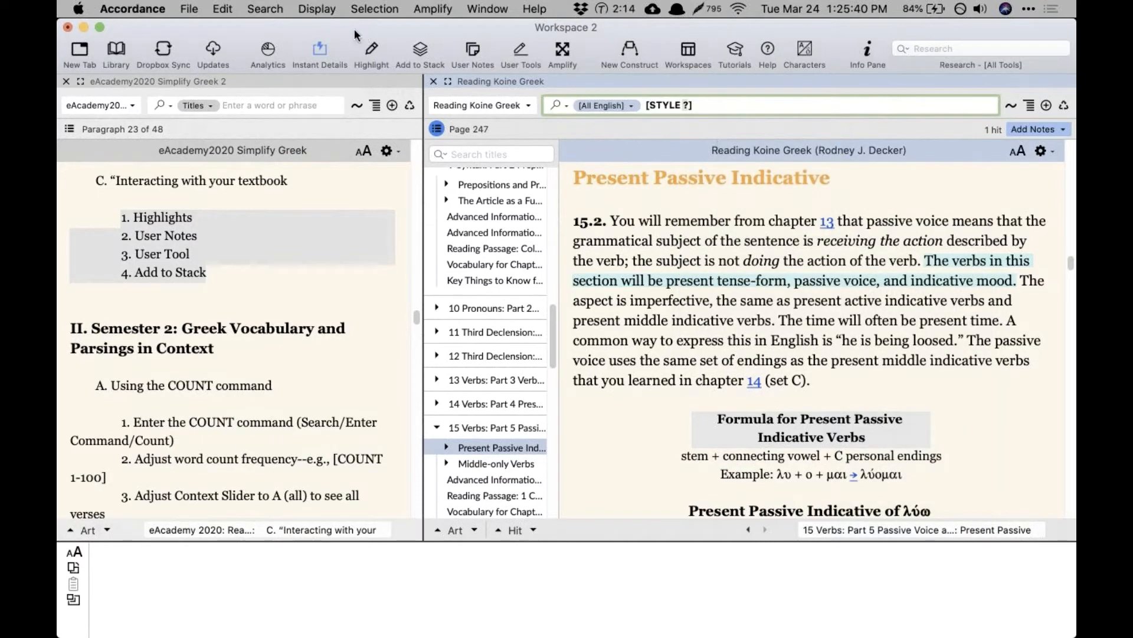
{"action": "left_click", "coordinate": [280, 8]}
{"action": "mouse_move", "coordinate": [291, 77]}
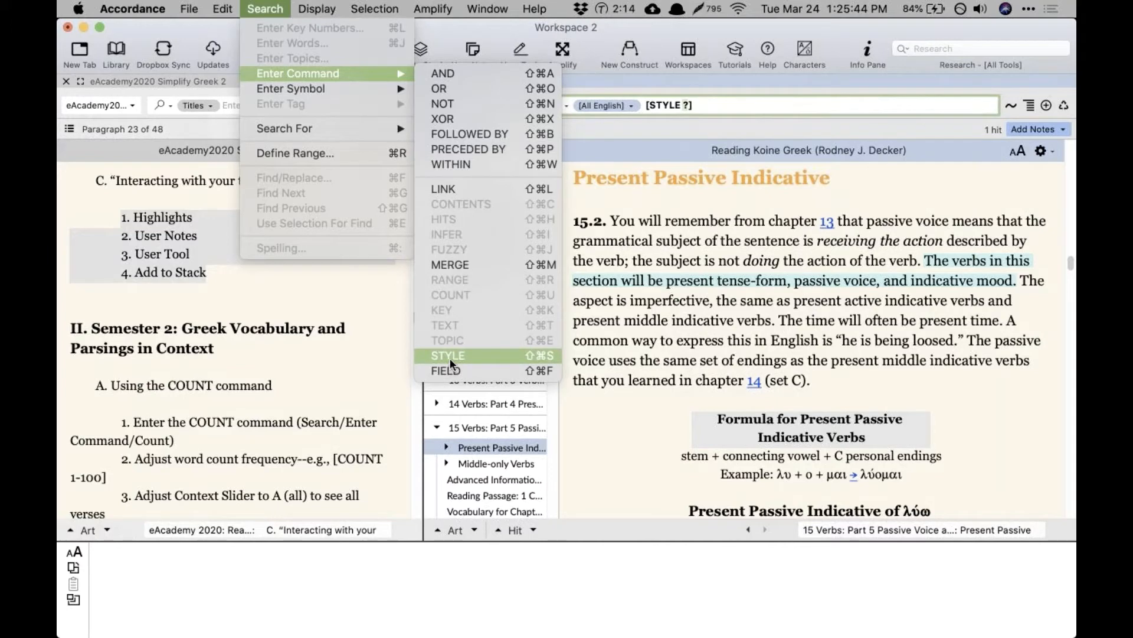
{"action": "left_click", "coordinate": [721, 92]}
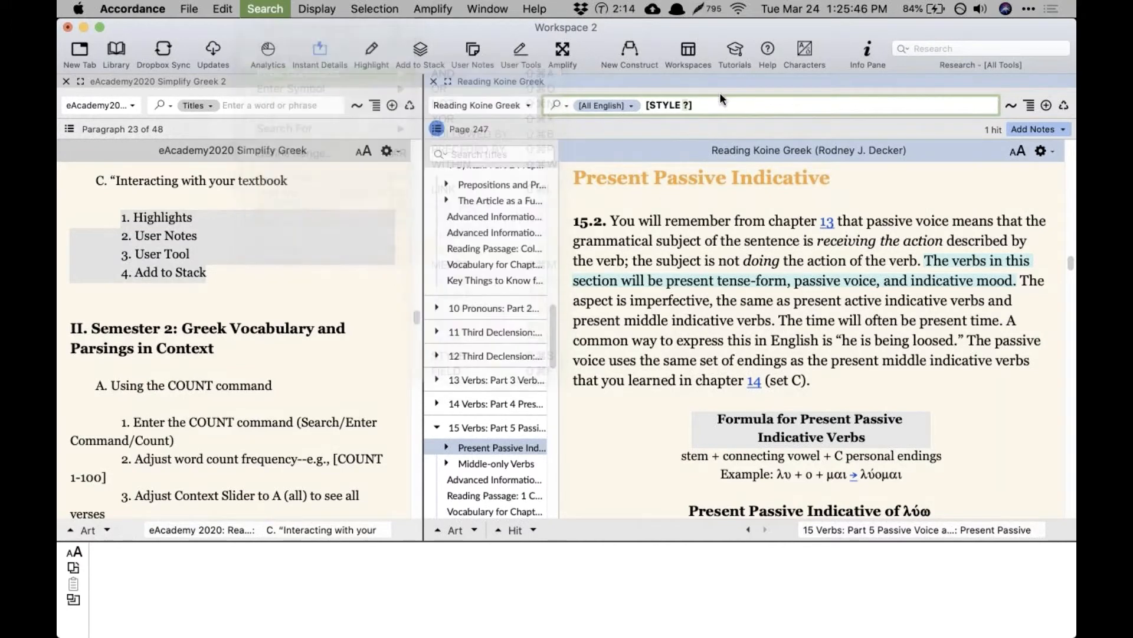
Step: Replace the search entry with [STYLE Decker Grammar] and run the search in Reading Koine Greek
{"action": "triple_click", "coordinate": [721, 107]}
{"action": "key", "text": "BackSpace"}
{"action": "type", "text": "sty"}
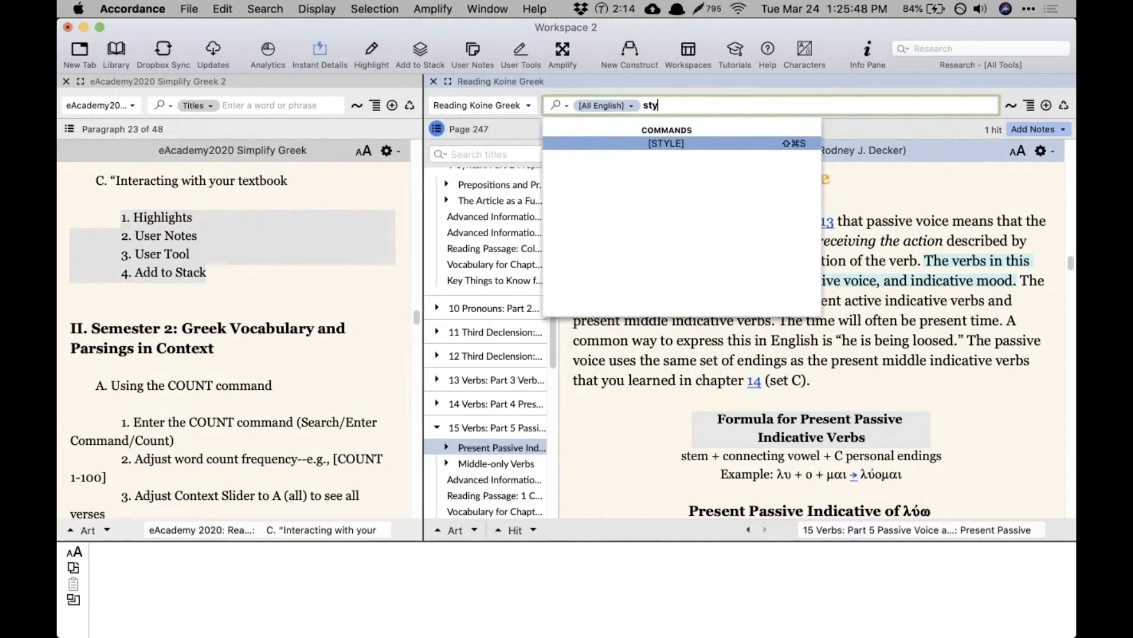
{"action": "key", "text": "Return"}
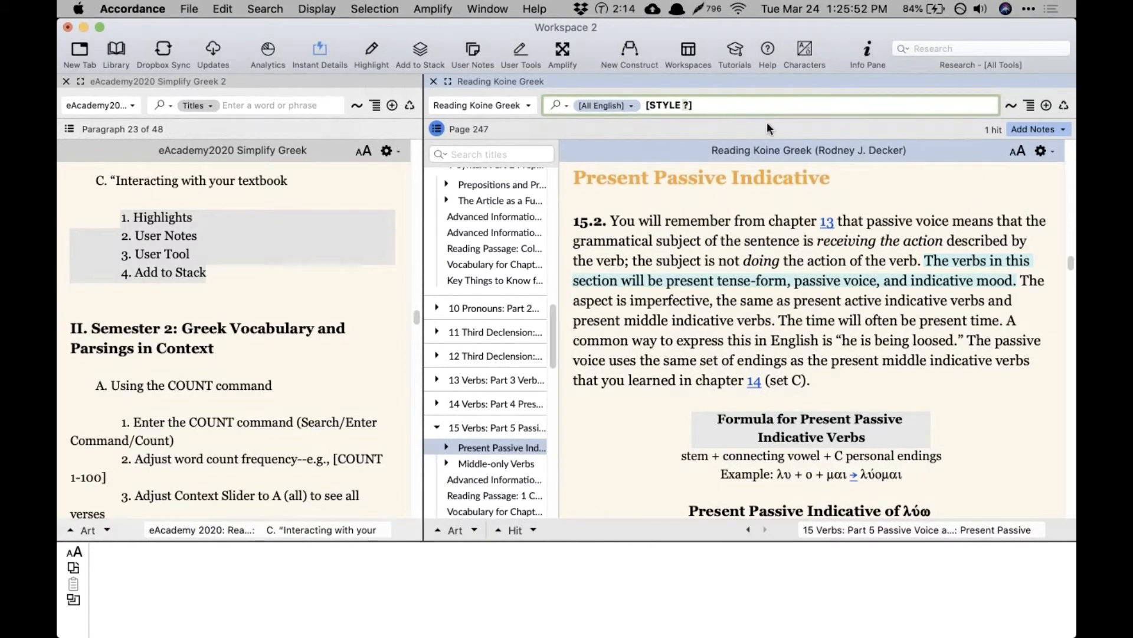
{"action": "type", "text": "Decker Grammar"}
{"action": "key", "text": "Return"}
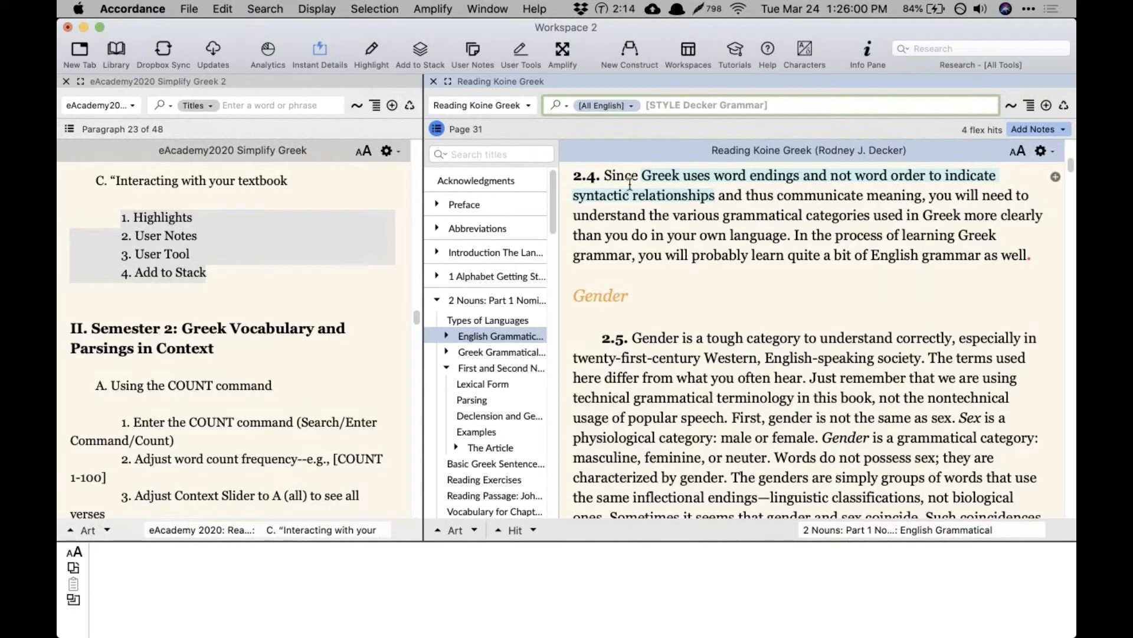
Step: Go through the remaining Decker Grammar highlight hits in chapters 4, 9 and 15
{"action": "left_click", "coordinate": [533, 530]}
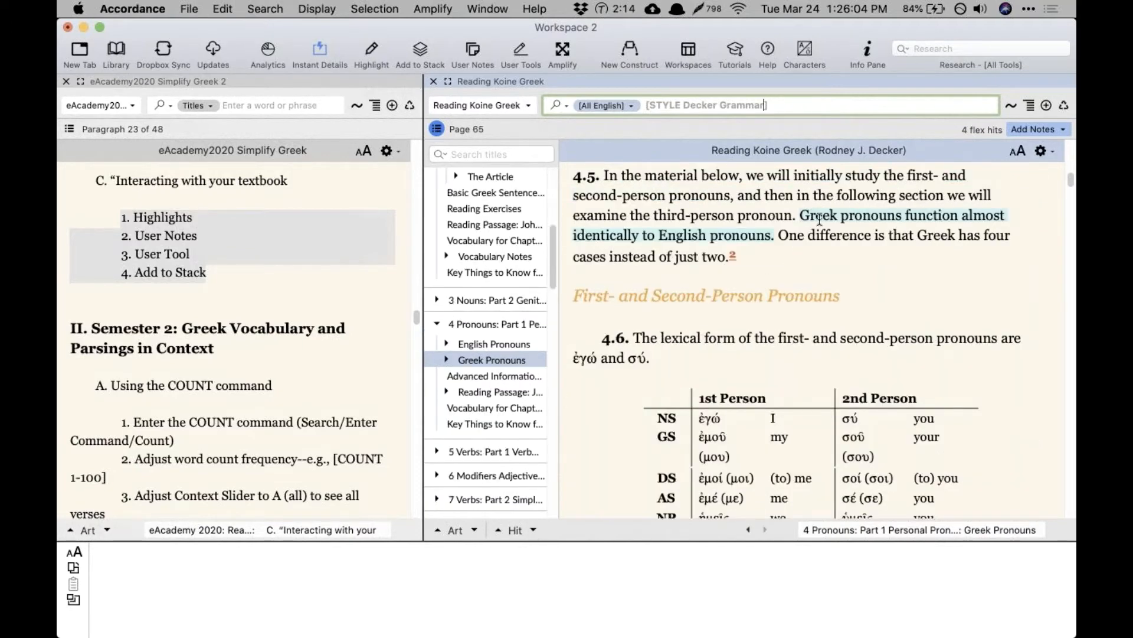
{"action": "left_click", "coordinate": [533, 528]}
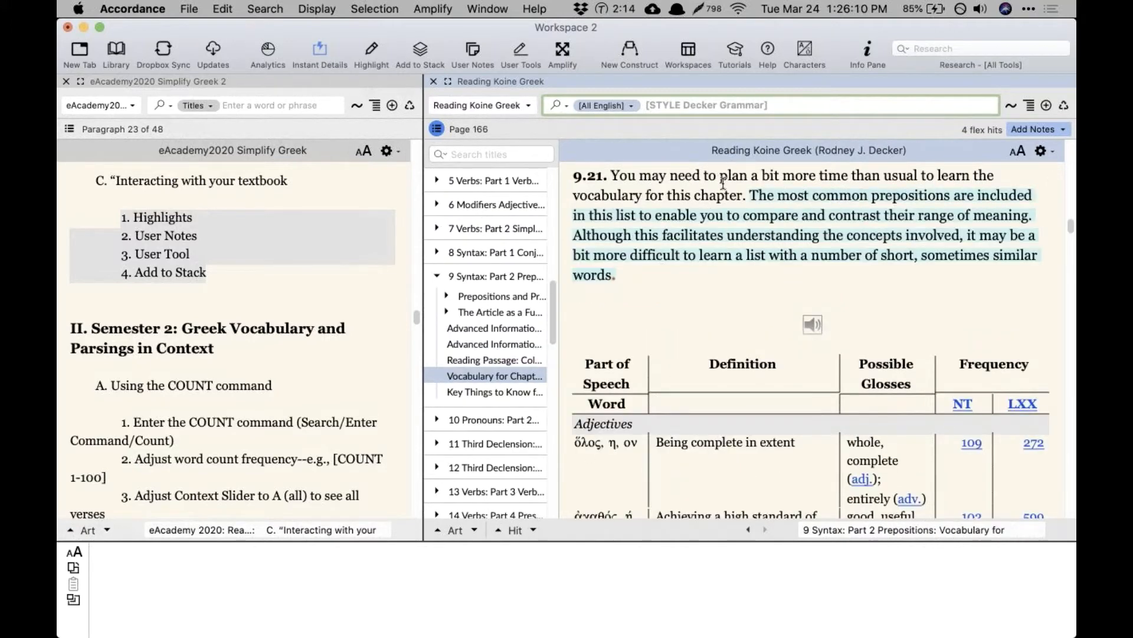
{"action": "left_click", "coordinate": [534, 529]}
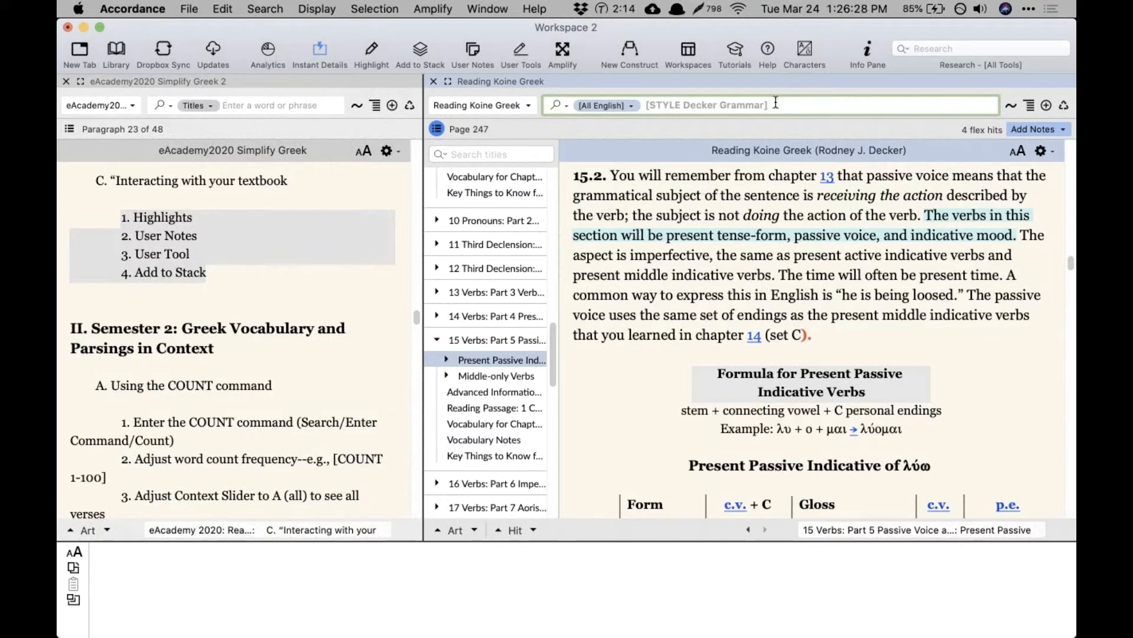
Step: Clear the Reading Koine Greek search entry and review where the STYLE command can be chosen
{"action": "left_click_drag", "start_coordinate": [775, 103], "coordinate": [598, 104]}
{"action": "key", "text": "BackSpace"}
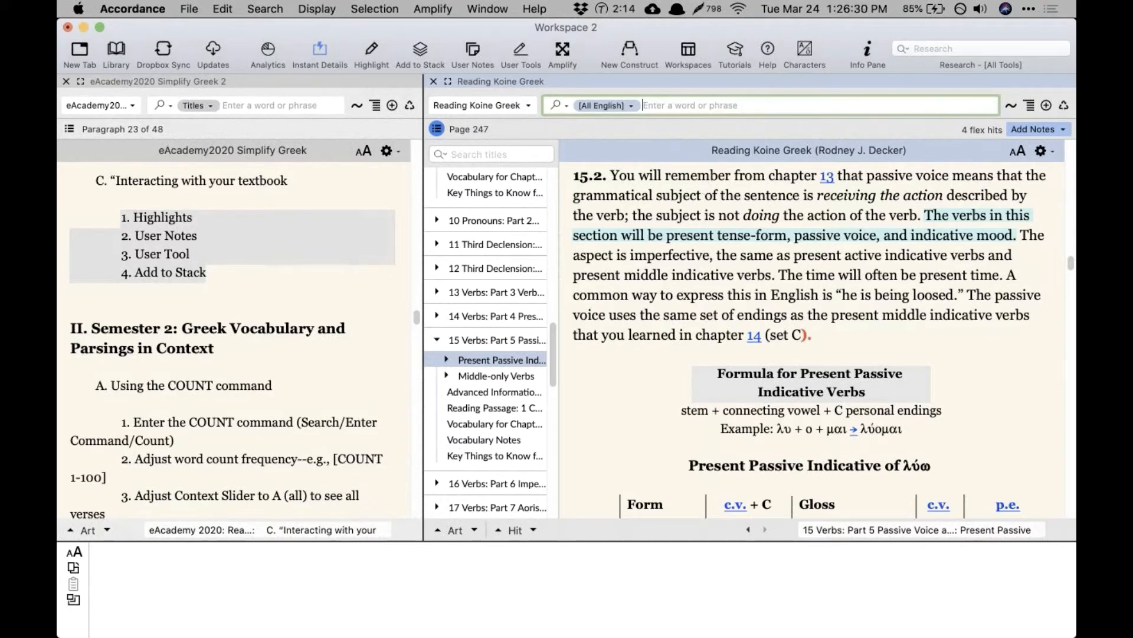
{"action": "right_click", "coordinate": [701, 105]}
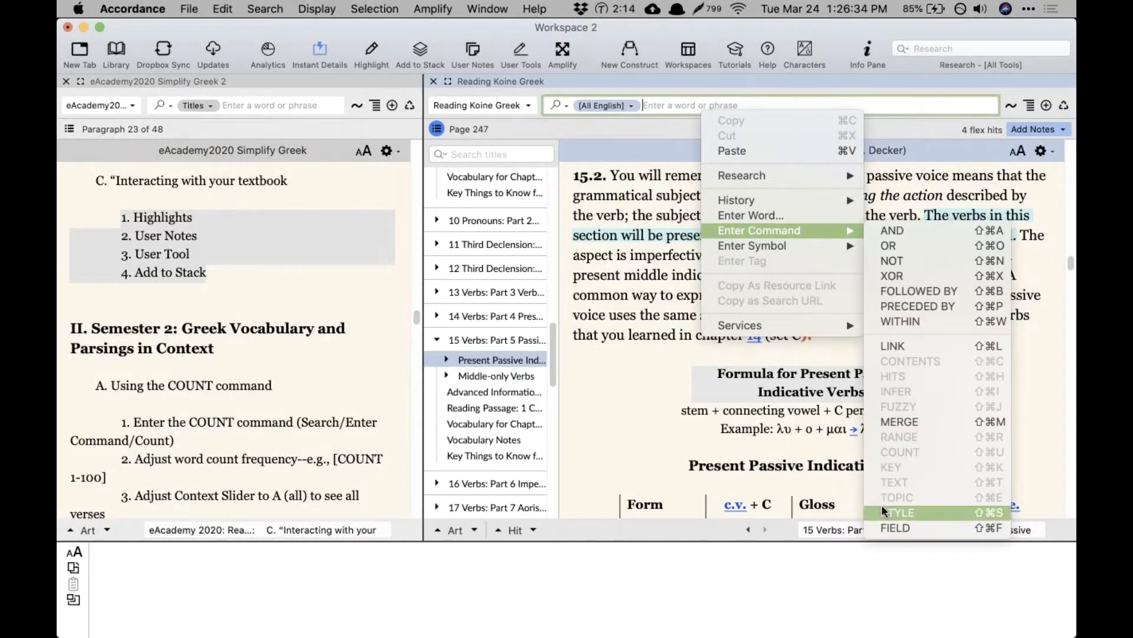
{"action": "left_click", "coordinate": [262, 10]}
{"action": "left_click", "coordinate": [263, 10]}
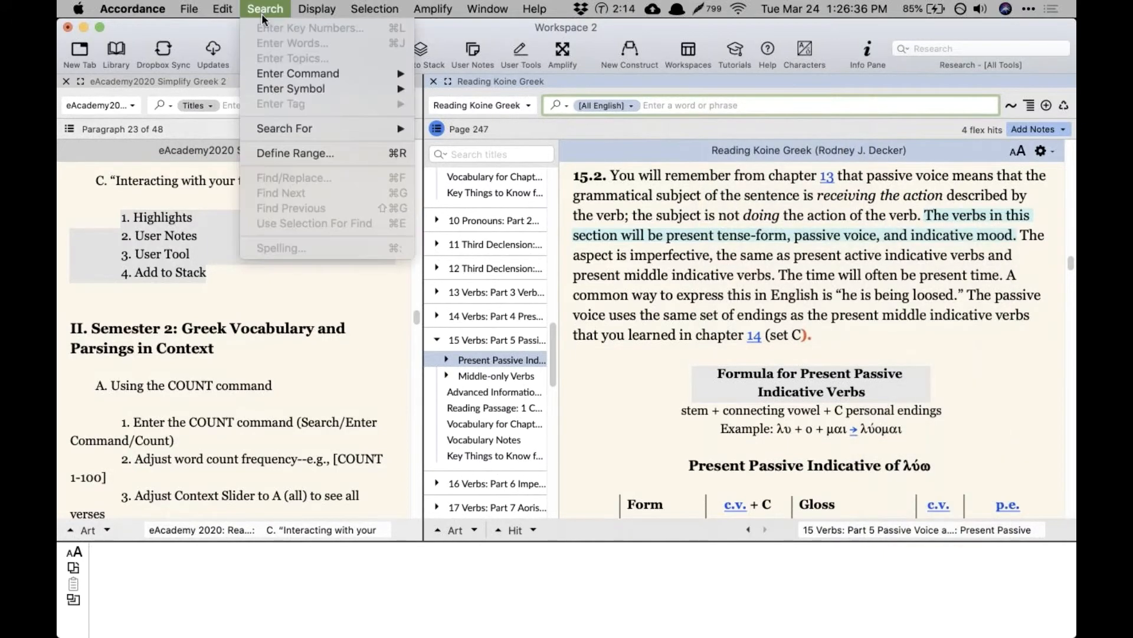
{"action": "mouse_move", "coordinate": [271, 67]}
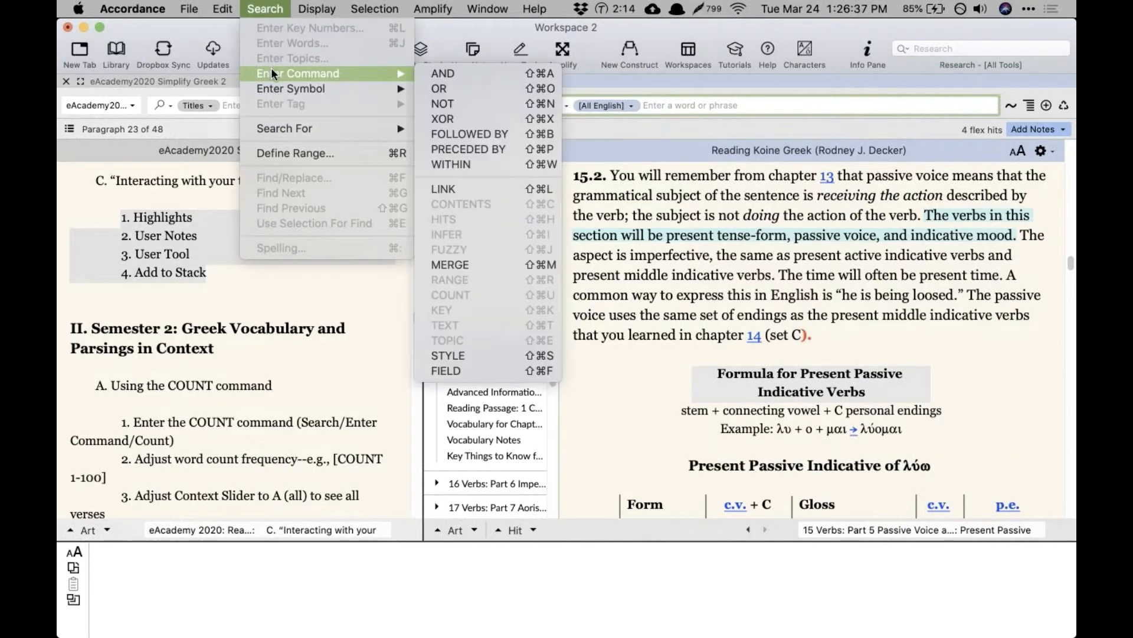
Step: Search Reading Koine Greek for passages highlighted in any style with [STYLE *]
{"action": "left_click", "coordinate": [696, 106]}
{"action": "type", "text": "st"}
{"action": "key", "text": "Return"}
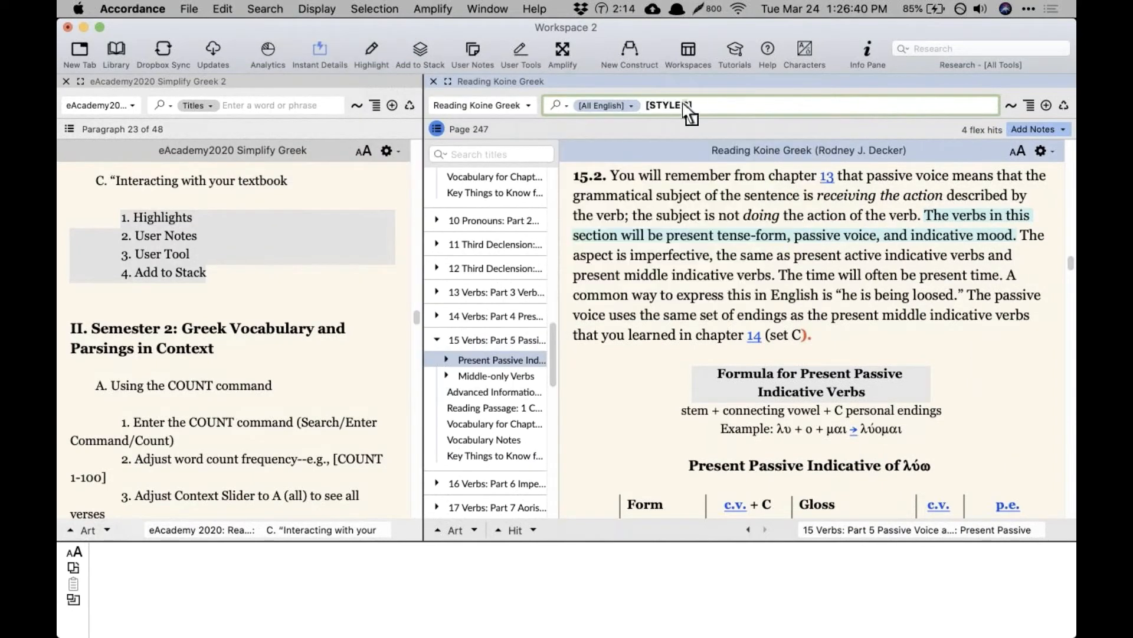
{"action": "type", "text": "*"}
{"action": "key", "text": "Return"}
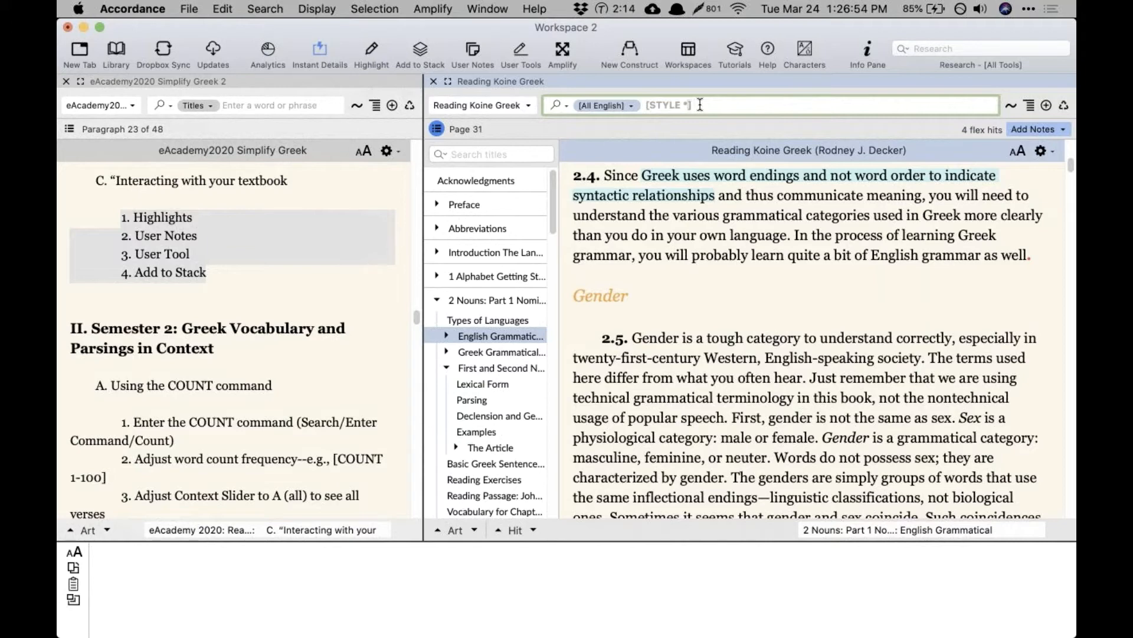
Step: Check the styles in the 2020 Highlights file and try to search for [STYLE Decker Greek]
{"action": "left_click", "coordinate": [375, 57]}
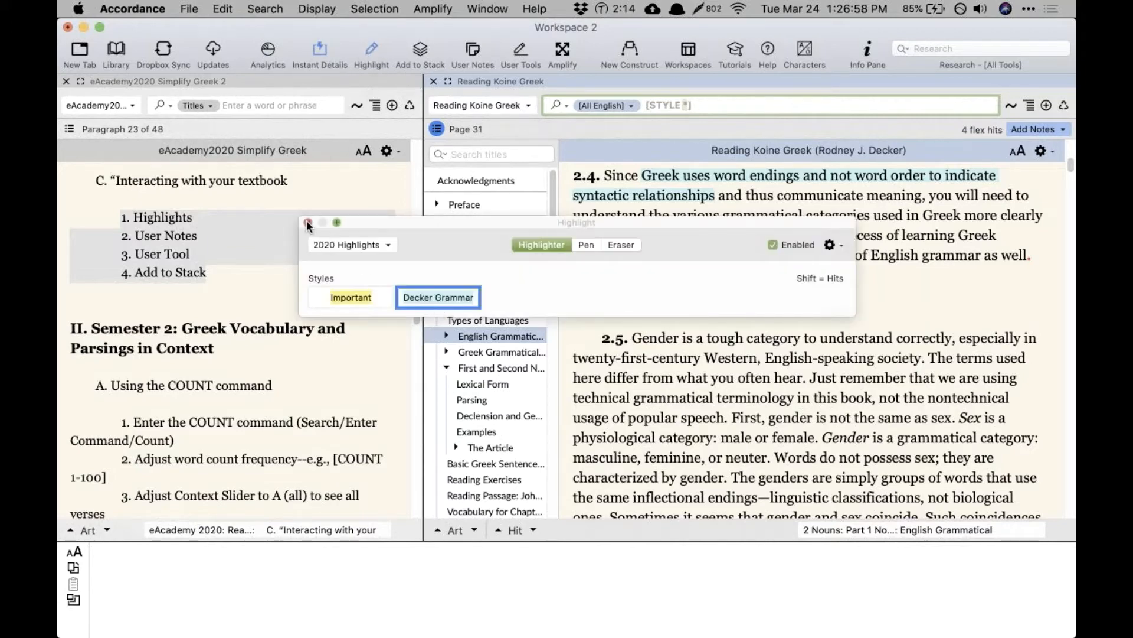
{"action": "left_click", "coordinate": [307, 222]}
{"action": "type", "text": "De"}
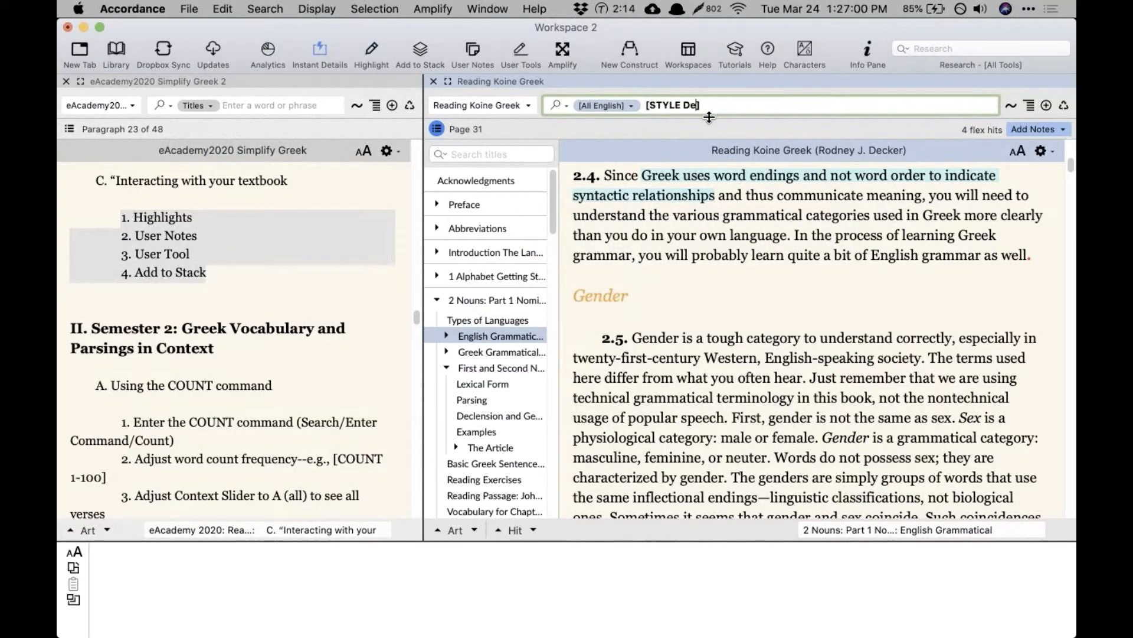
{"action": "type", "text": "cker Greek"}
{"action": "key", "text": "Return"}
Step: Try to dismiss the message about the style name "Decker Greek"
{"action": "left_click", "coordinate": [699, 145]}
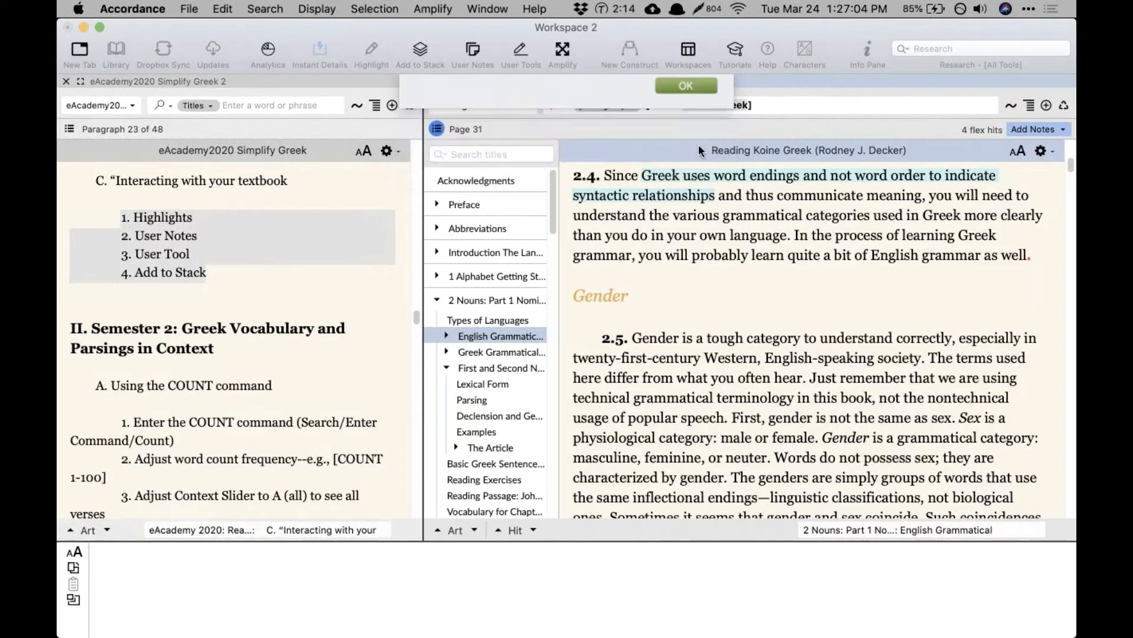
{"action": "left_click", "coordinate": [699, 145]}
{"action": "left_click", "coordinate": [700, 152]}
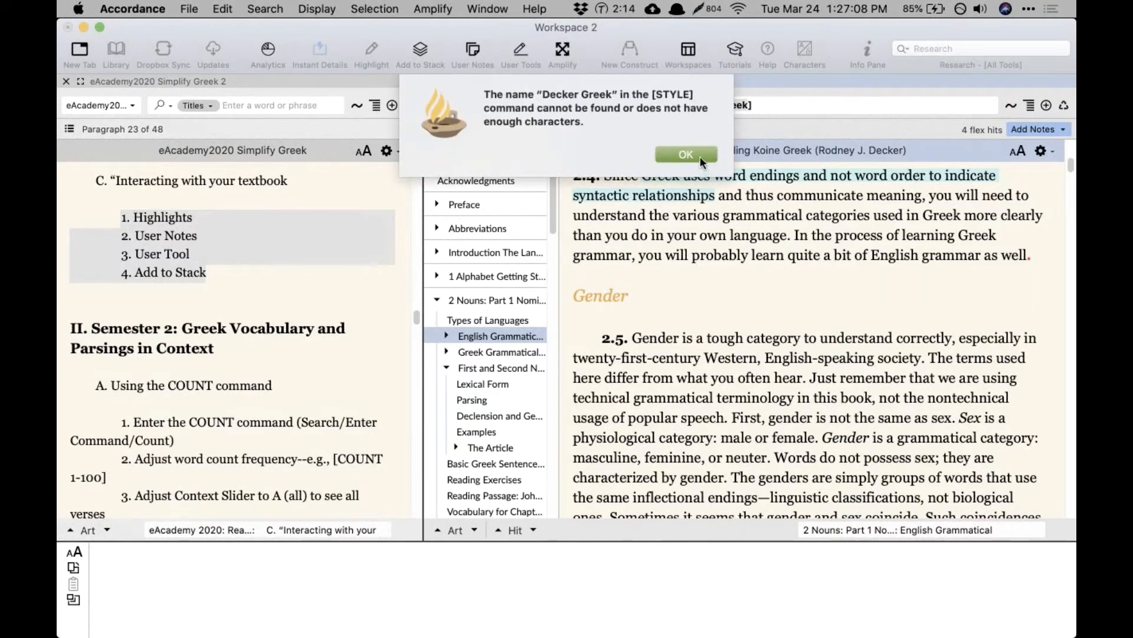
{"action": "left_click", "coordinate": [700, 151]}
{"action": "left_click", "coordinate": [677, 149]}
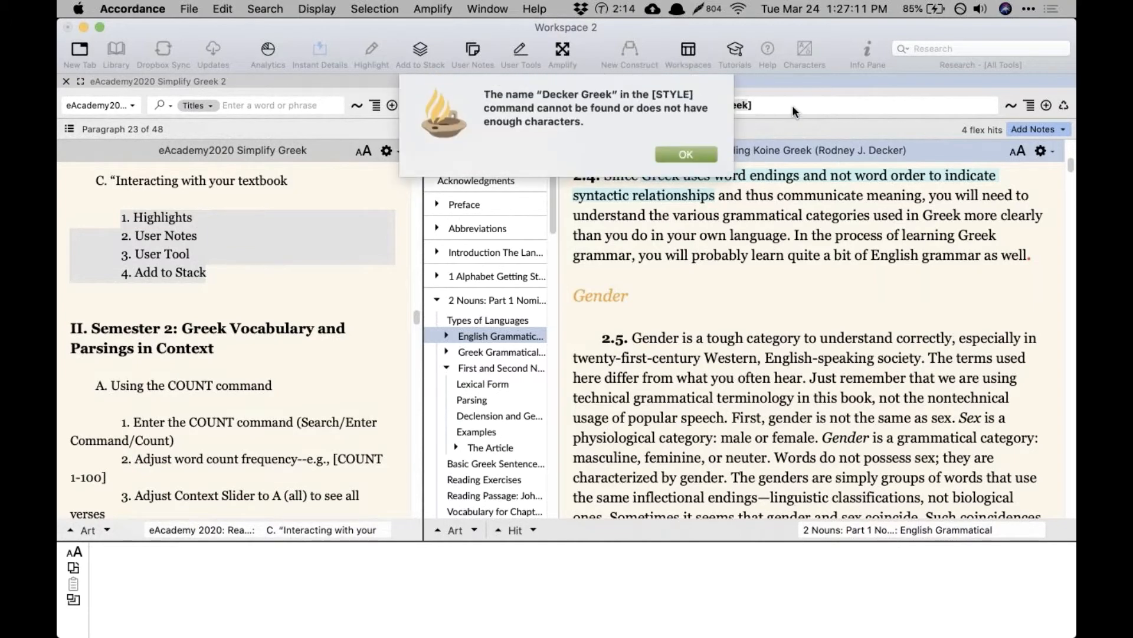
{"action": "left_click", "coordinate": [704, 149]}
{"action": "left_click_drag", "start_coordinate": [151, 24], "coordinate": [153, 24]}
{"action": "key", "text": "ctrl+Down"}
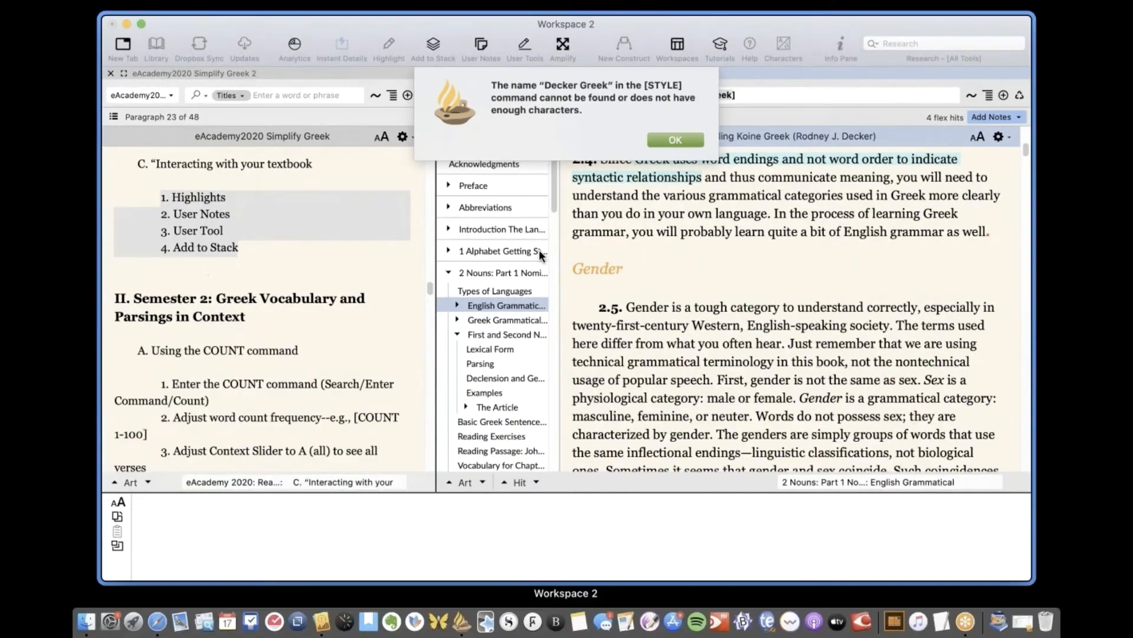
{"action": "left_click", "coordinate": [539, 251]}
{"action": "left_click", "coordinate": [670, 158]}
Step: Force Accordance to quit
{"action": "key", "text": "alt+super+Escape"}
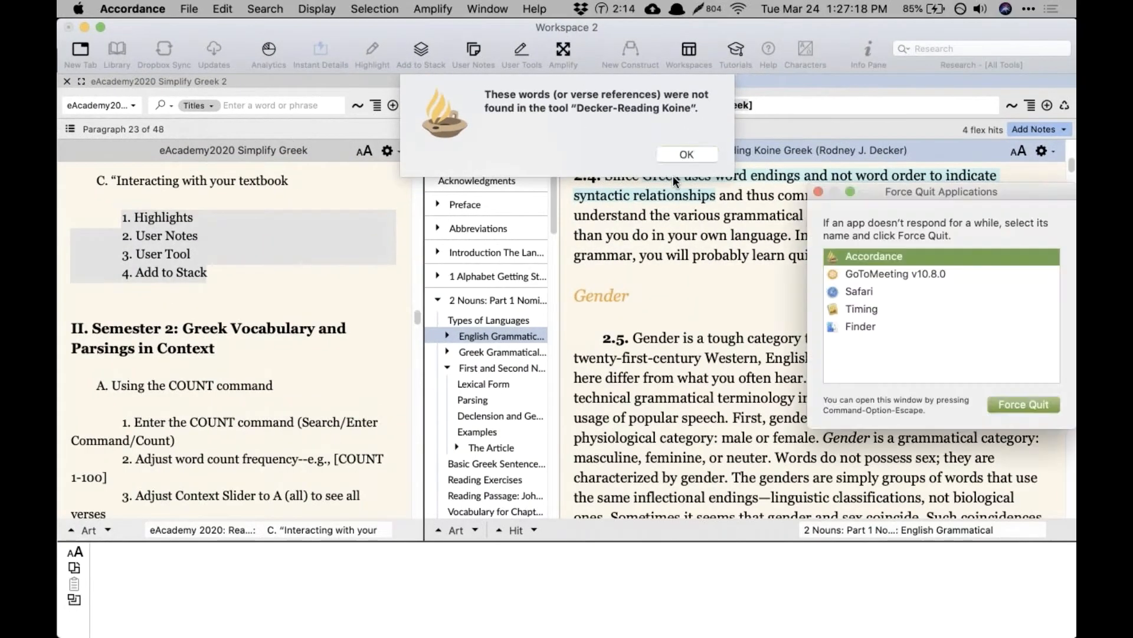
{"action": "left_click", "coordinate": [1030, 402]}
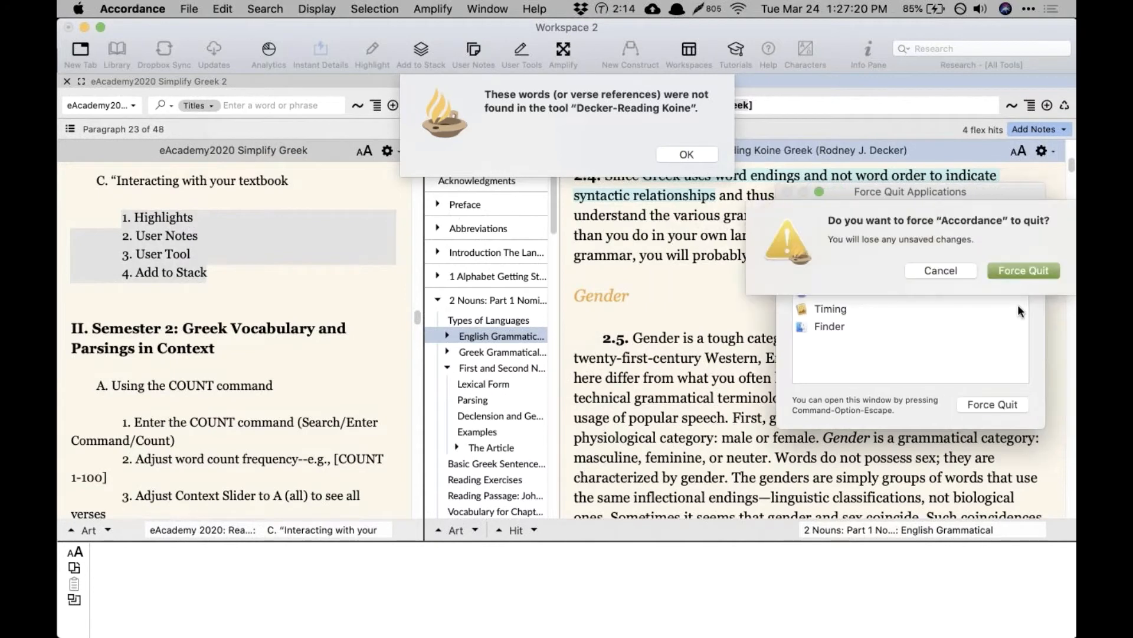
{"action": "left_click", "coordinate": [1022, 271]}
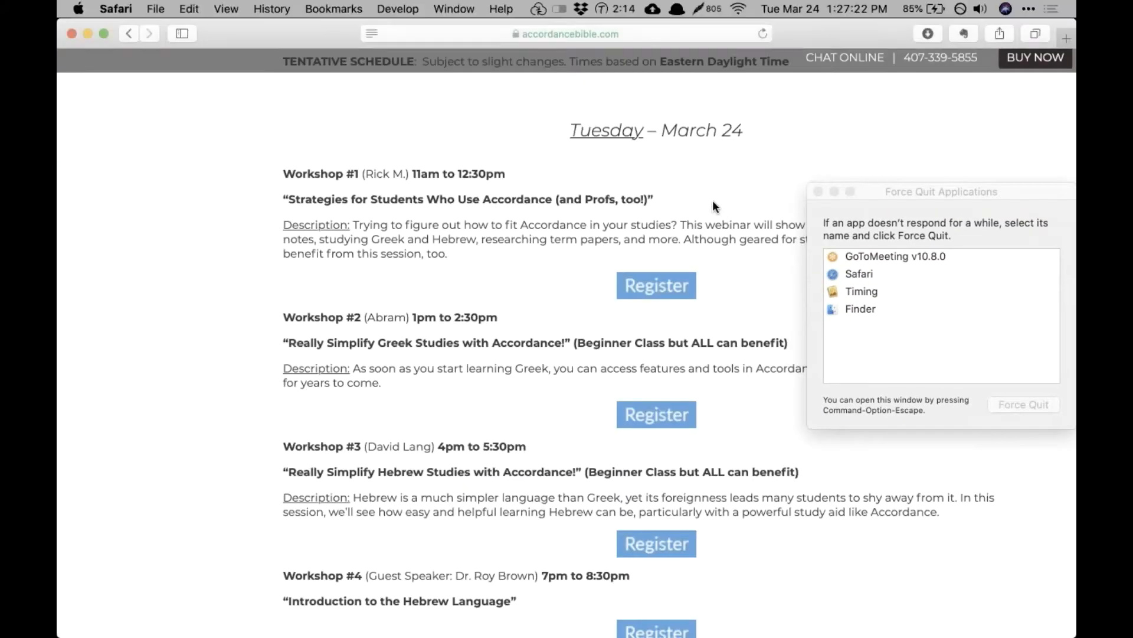
Step: Relaunch Accordance, recover the most recent autosaved session, and return to the Highlights item in the class outline
{"action": "left_click", "coordinate": [462, 621]}
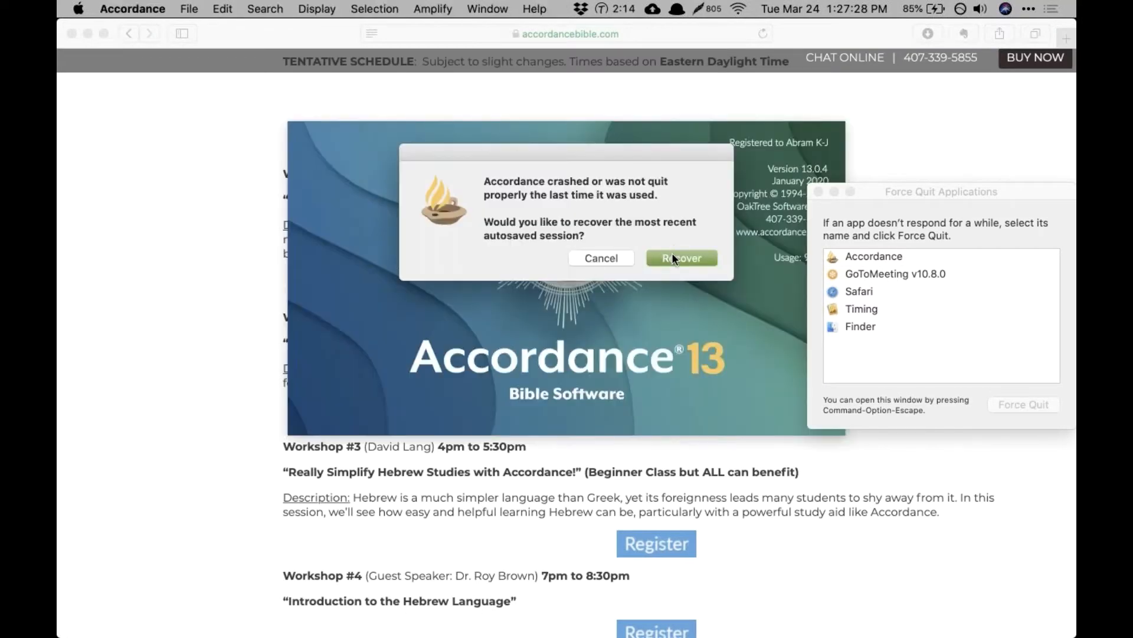
{"action": "left_click", "coordinate": [673, 257]}
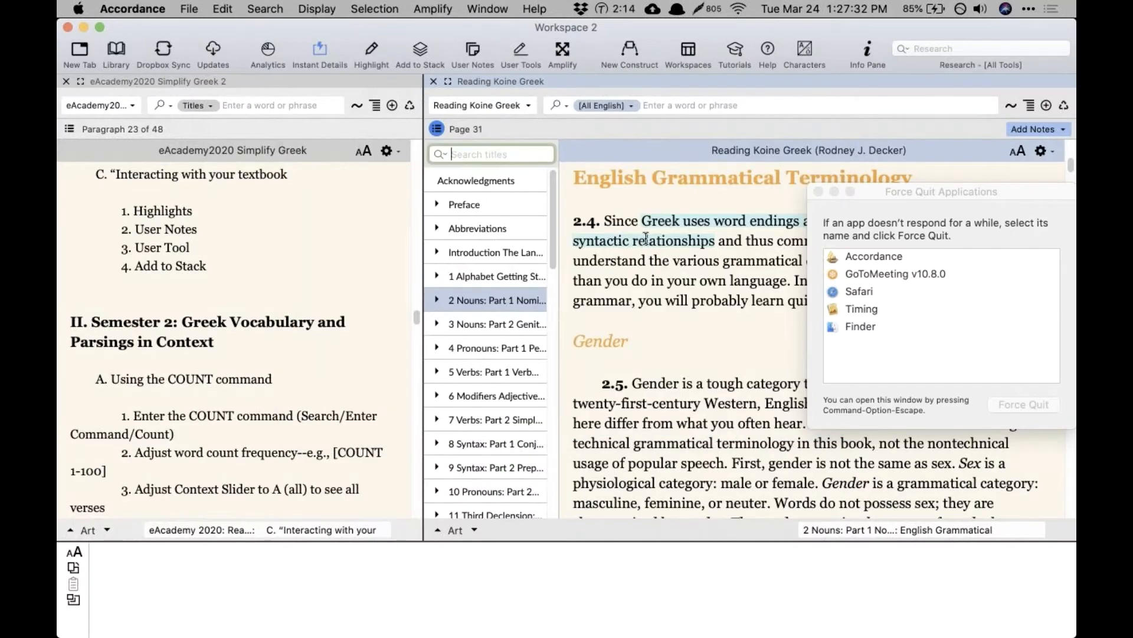
{"action": "left_click", "coordinate": [192, 211]}
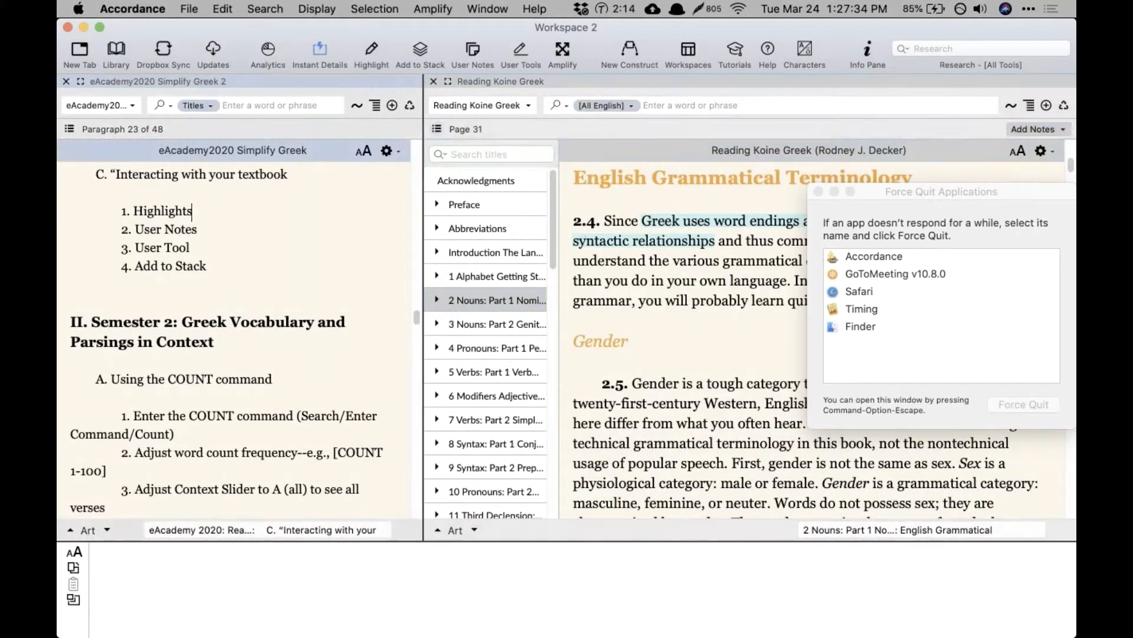
Step: Move to the User Notes item in the class outline and close the Force Quit Applications window
{"action": "left_click", "coordinate": [230, 236]}
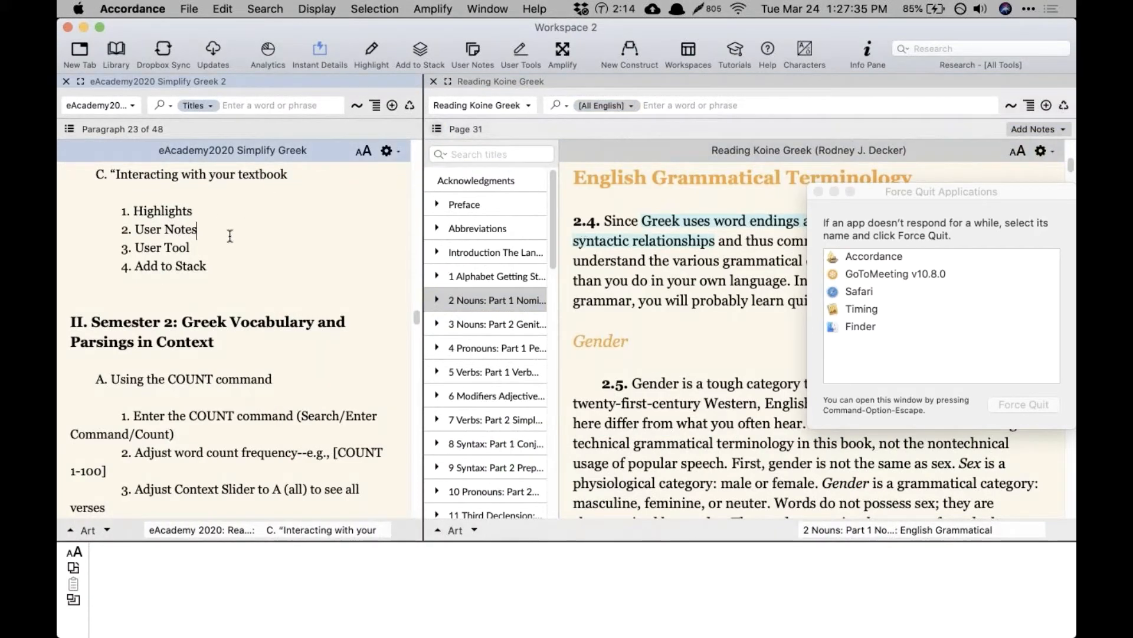
{"action": "left_click", "coordinate": [818, 192]}
{"action": "left_click", "coordinate": [727, 179]}
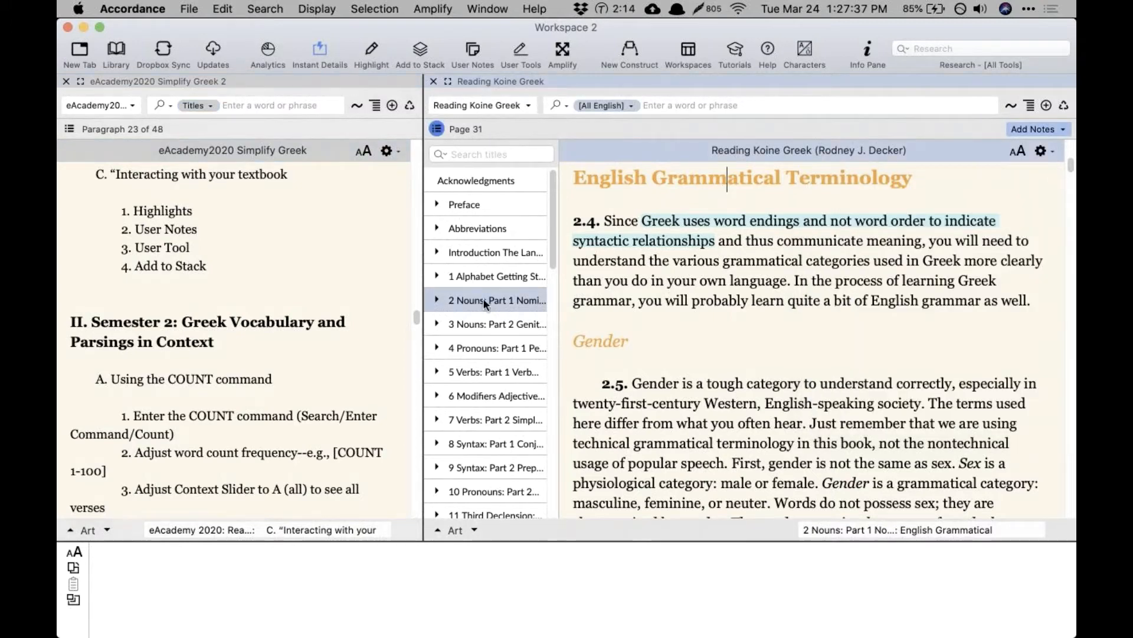
Step: Expand chapter 4 in the Reading Koine Greek contents and search the book's titles for "Exercises"
{"action": "left_click", "coordinate": [437, 348]}
{"action": "scroll", "coordinate": [469, 375], "scroll_direction": "down", "scroll_amount": 2}
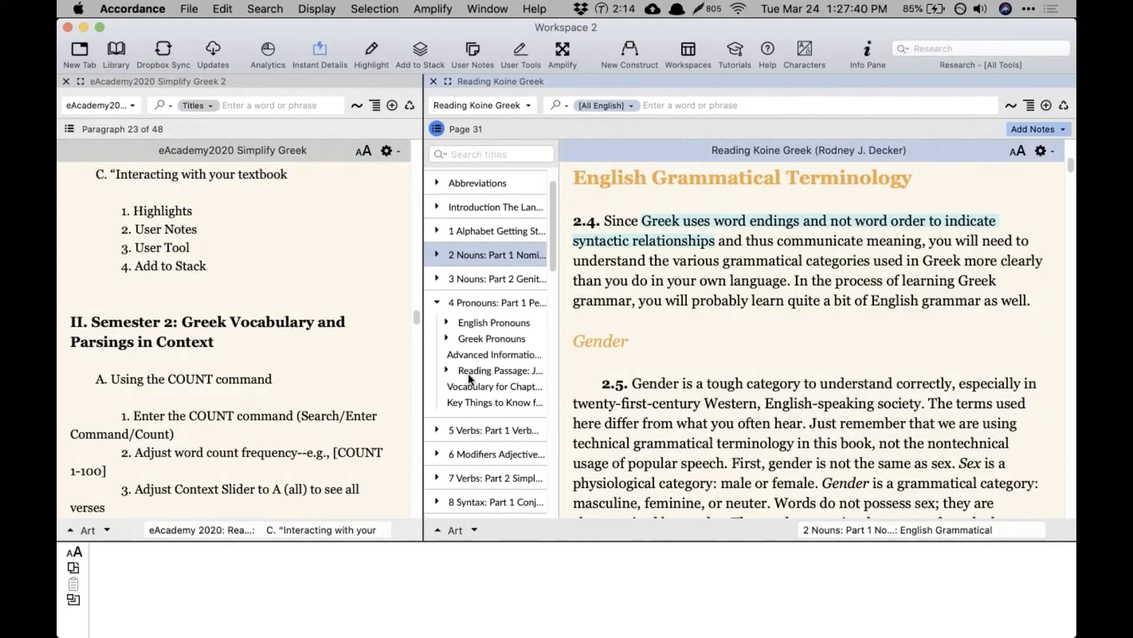
{"action": "scroll", "coordinate": [469, 374], "scroll_direction": "down", "scroll_amount": 1}
{"action": "left_click", "coordinate": [622, 105]}
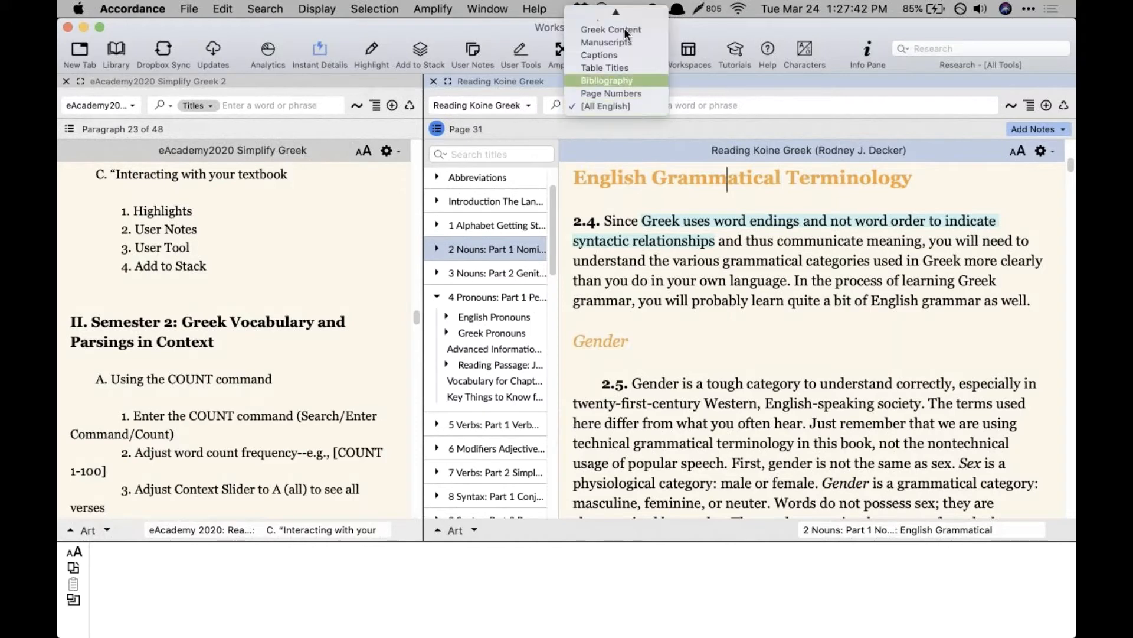
{"action": "left_click", "coordinate": [621, 13]}
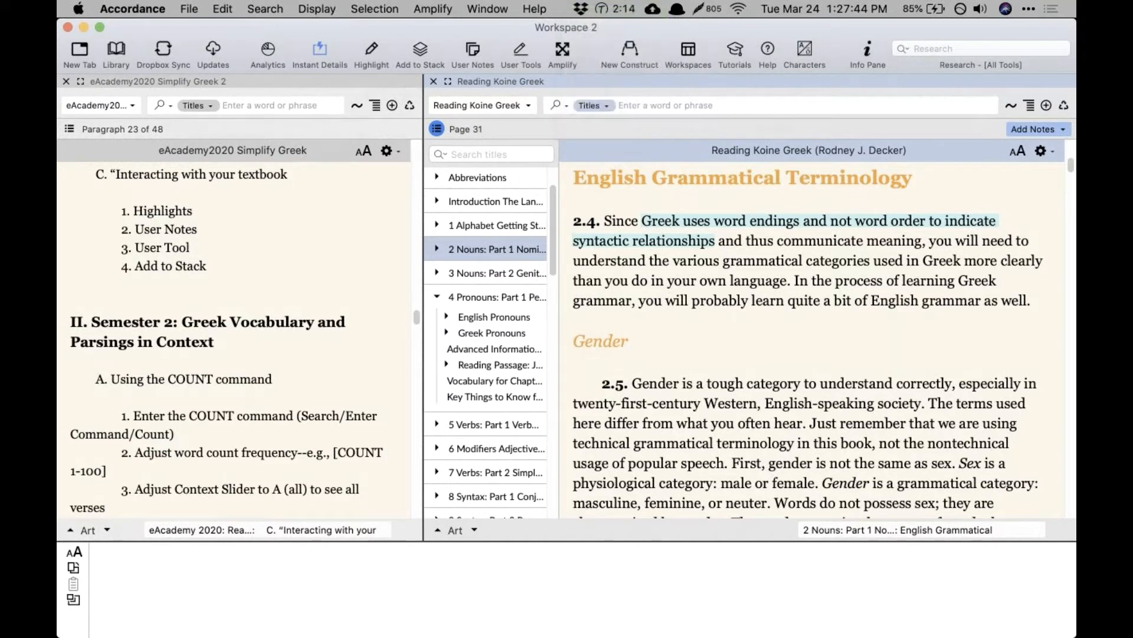
{"action": "type", "text": "exe"}
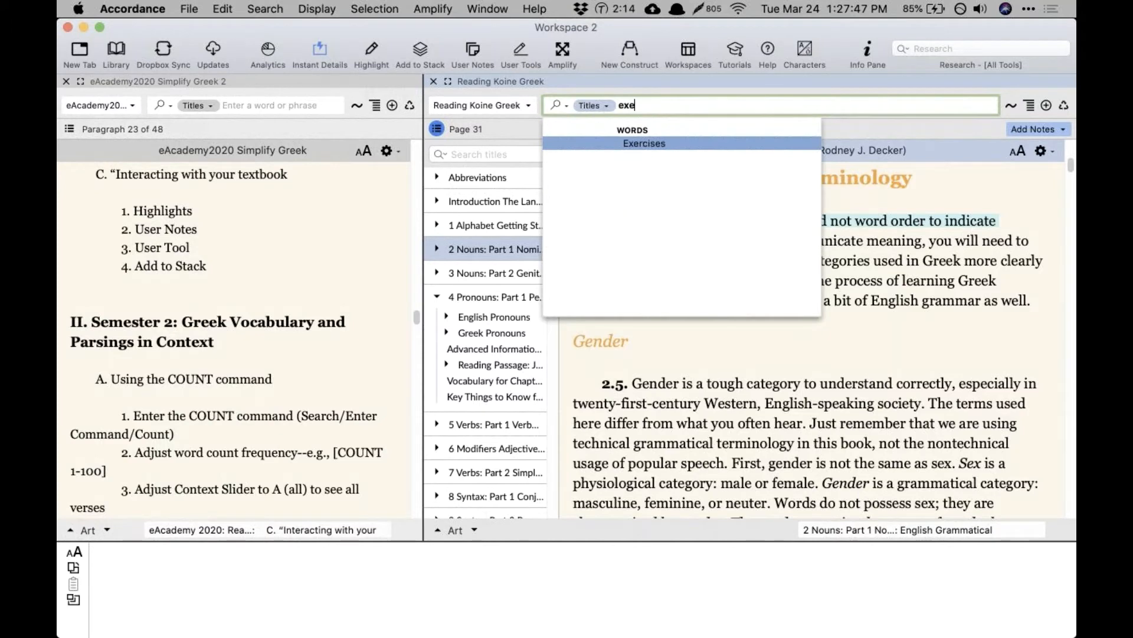
{"action": "key", "text": "Return"}
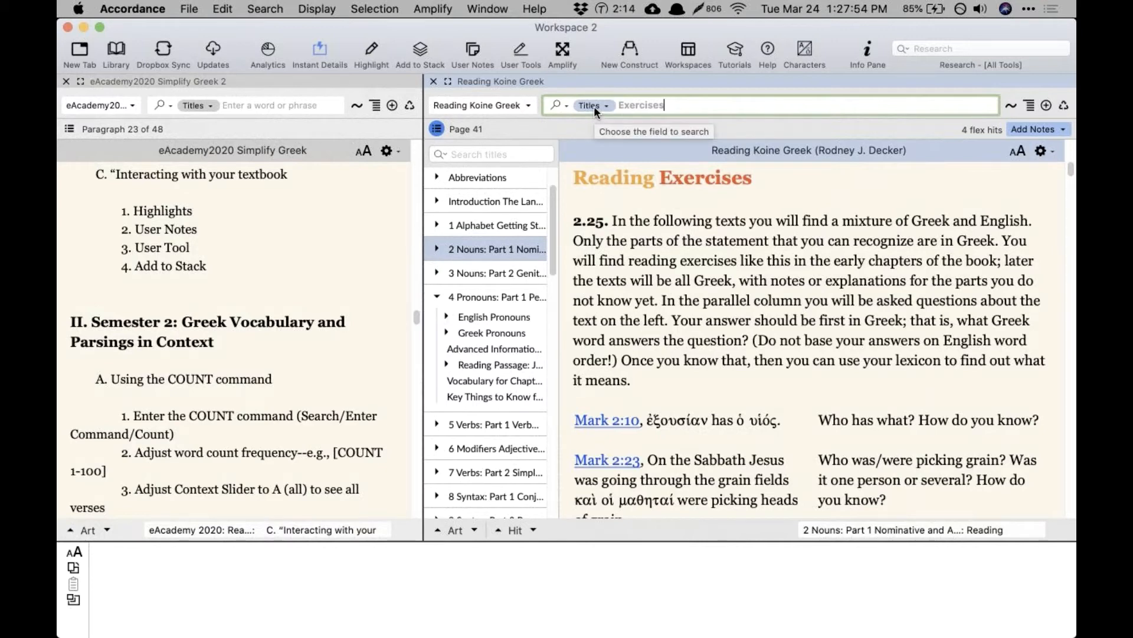
Step: Go through the title search hits and return to the Reading Exercises at section 5.24
{"action": "left_click", "coordinate": [531, 527]}
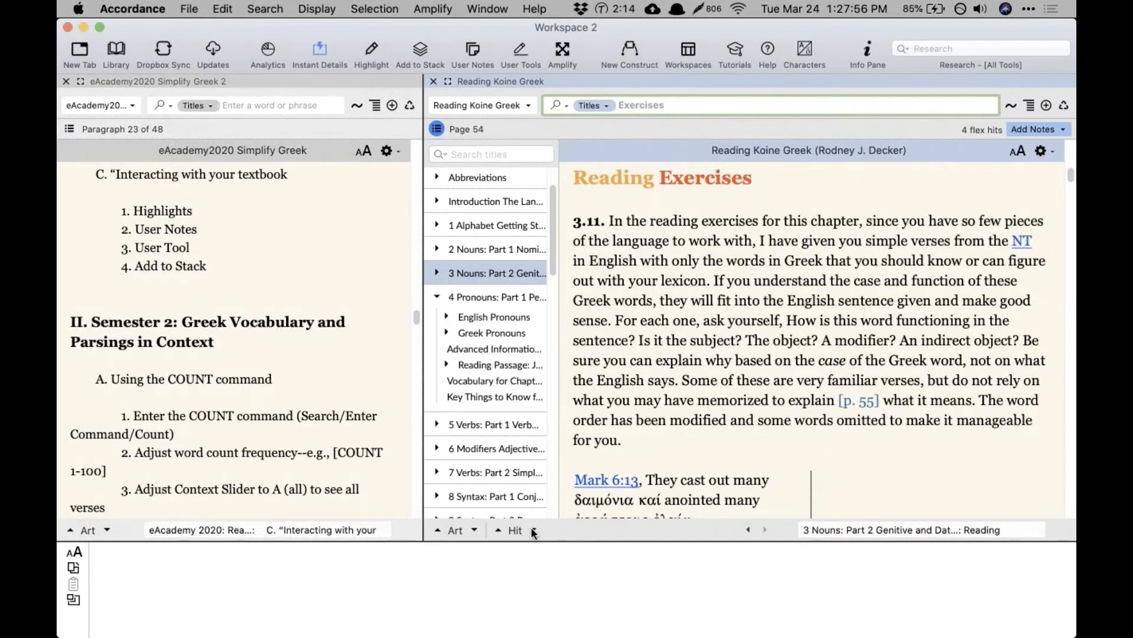
{"action": "left_click", "coordinate": [530, 527]}
{"action": "left_click", "coordinate": [530, 527]}
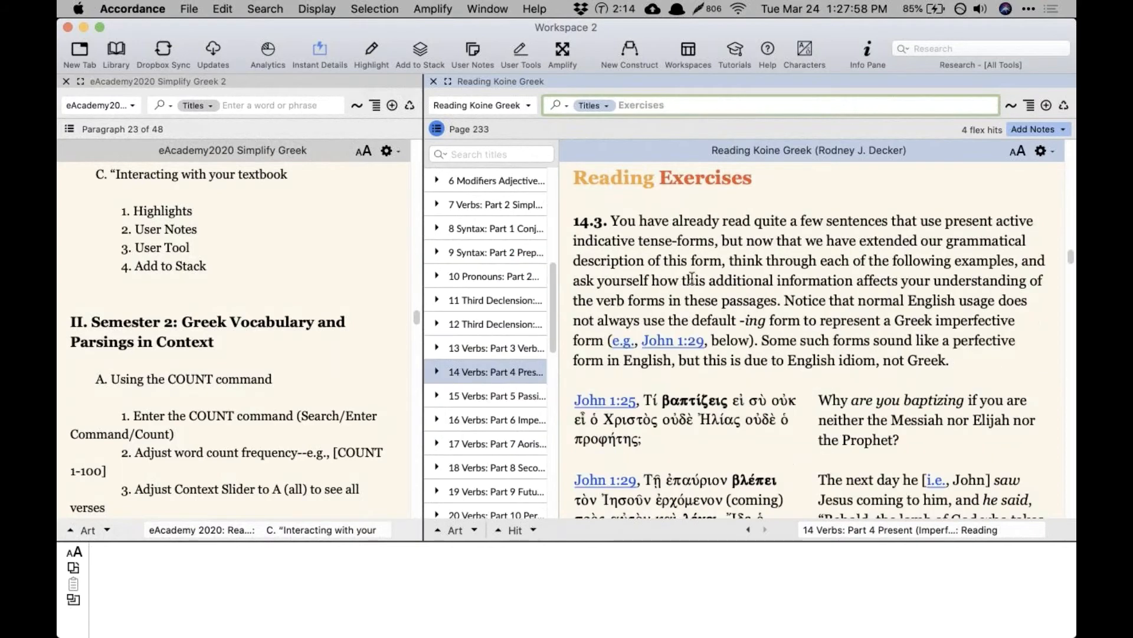
{"action": "left_click", "coordinate": [497, 530]}
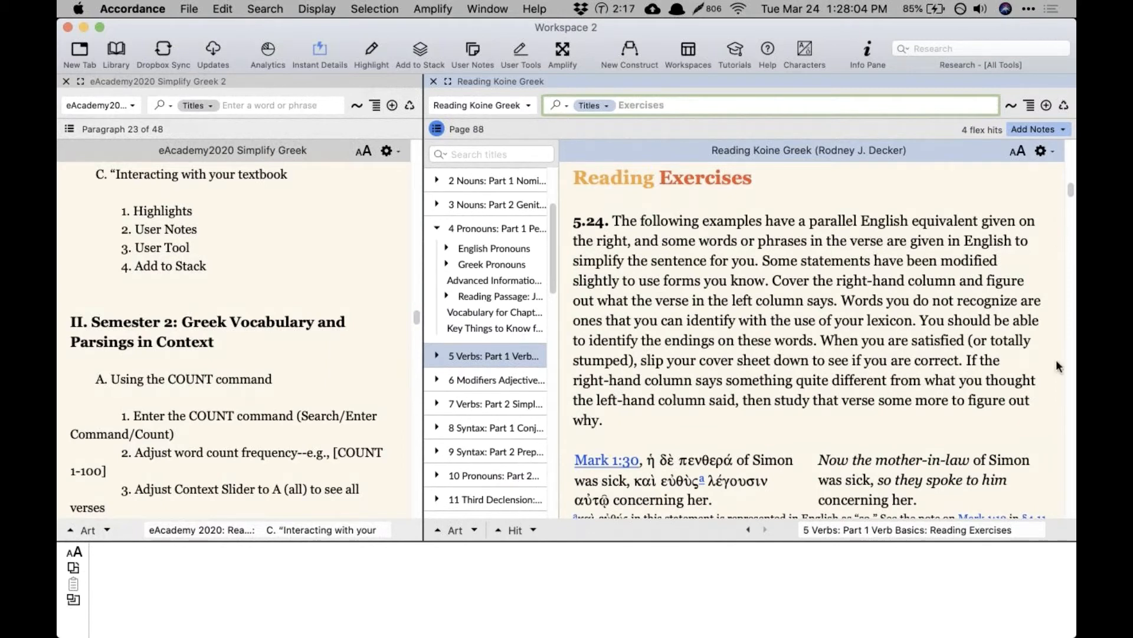
{"action": "left_click", "coordinate": [859, 262]}
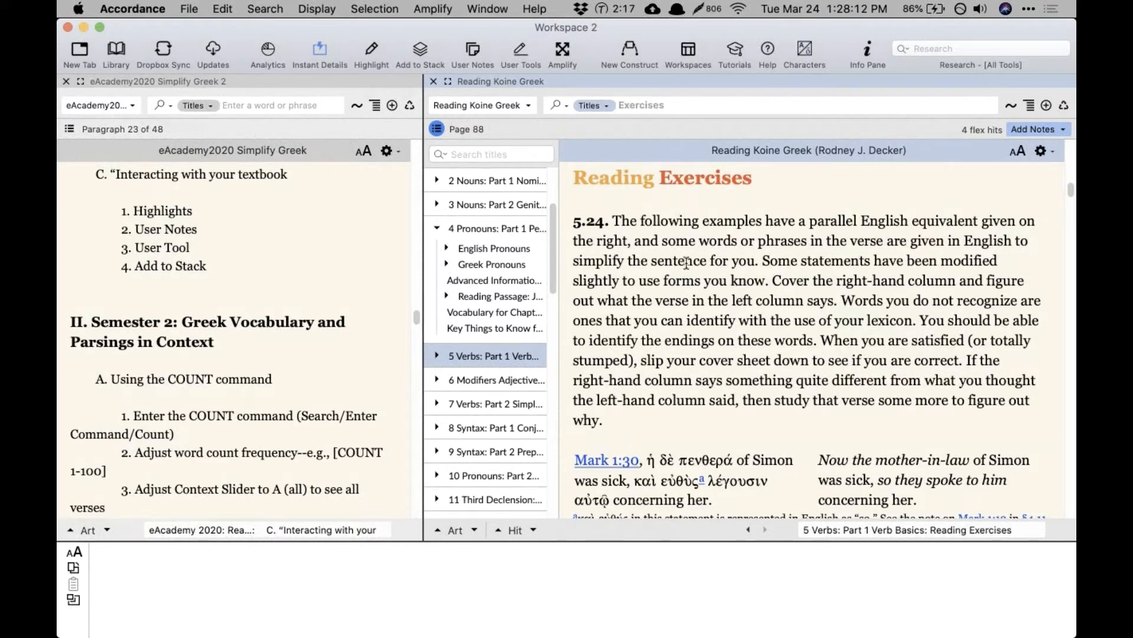
Step: Create a new User Notes file named "Decker Exercises"
{"action": "left_click", "coordinate": [191, 8]}
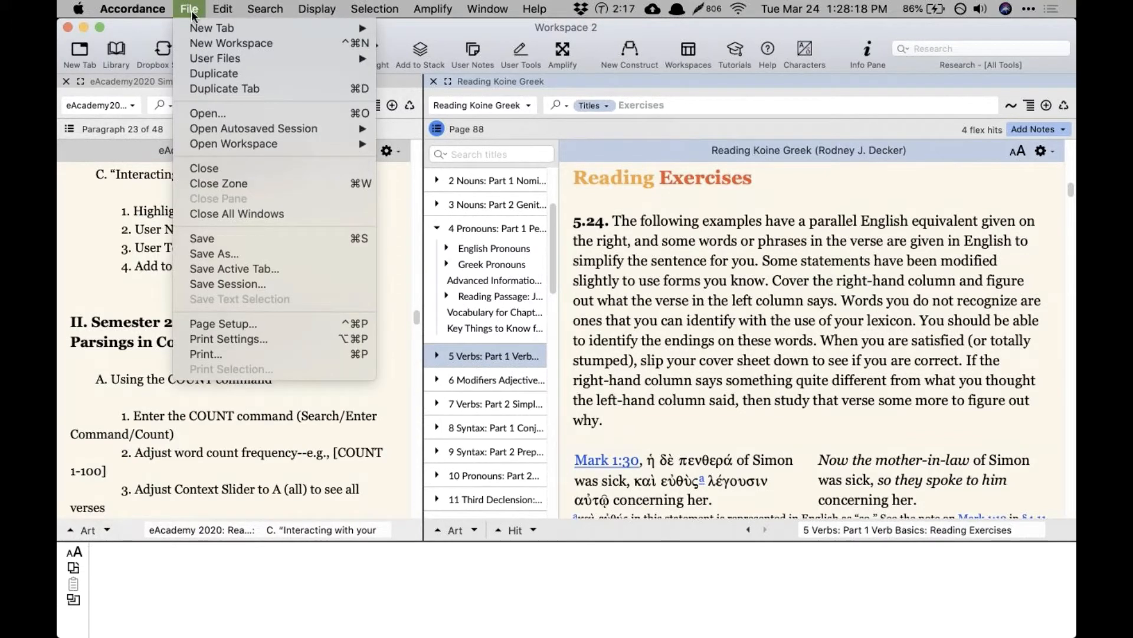
{"action": "mouse_move", "coordinate": [200, 59]}
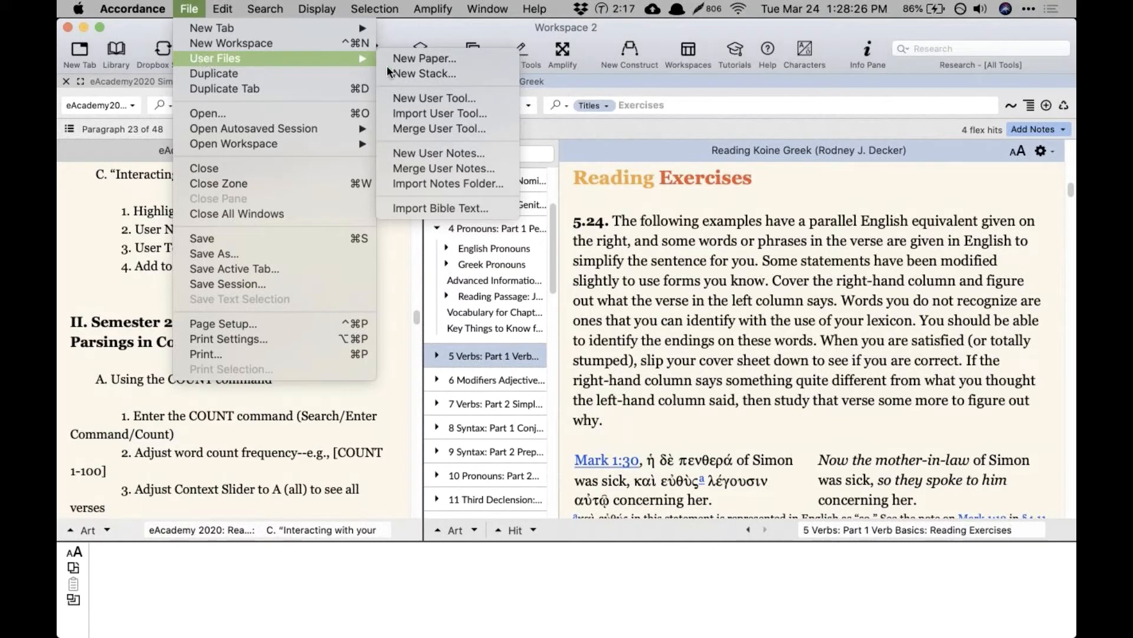
{"action": "left_click", "coordinate": [431, 154]}
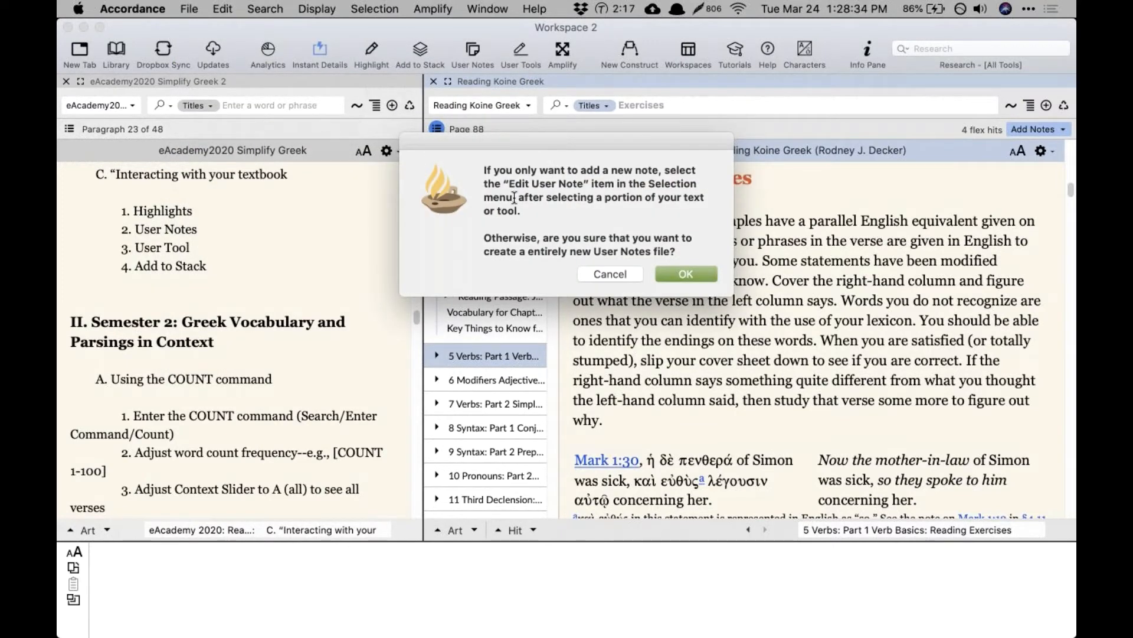
{"action": "left_click", "coordinate": [686, 274]}
{"action": "type", "text": "D"}
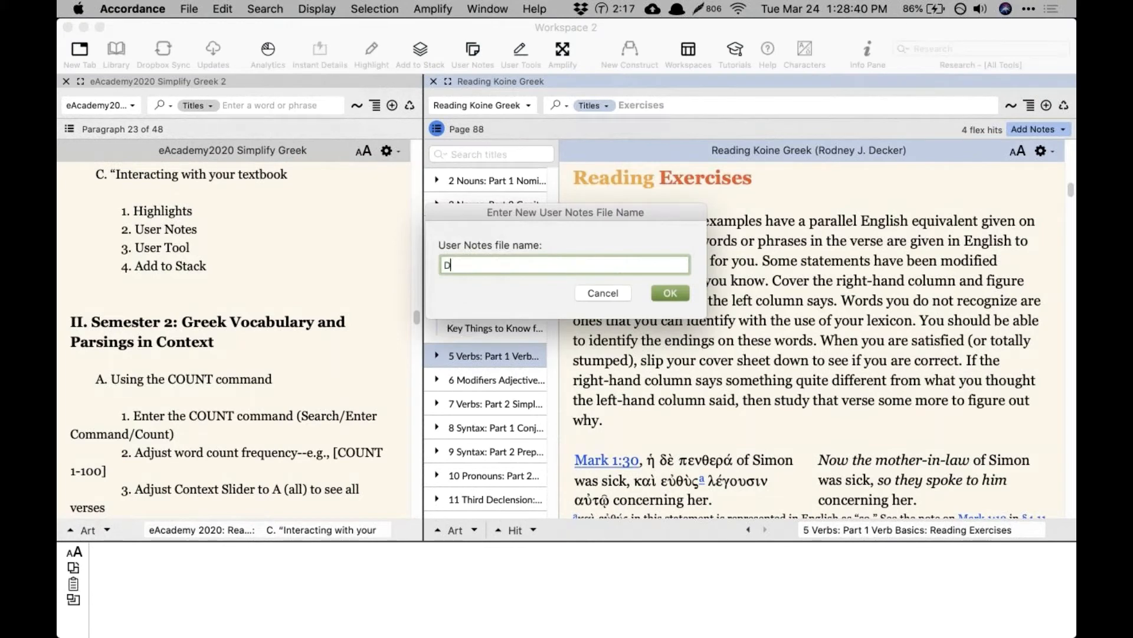
{"action": "type", "text": "ecker Grammar Notes"}
{"action": "key", "text": "alt+shift+Left"}
{"action": "key", "text": "alt+shift+Left"}
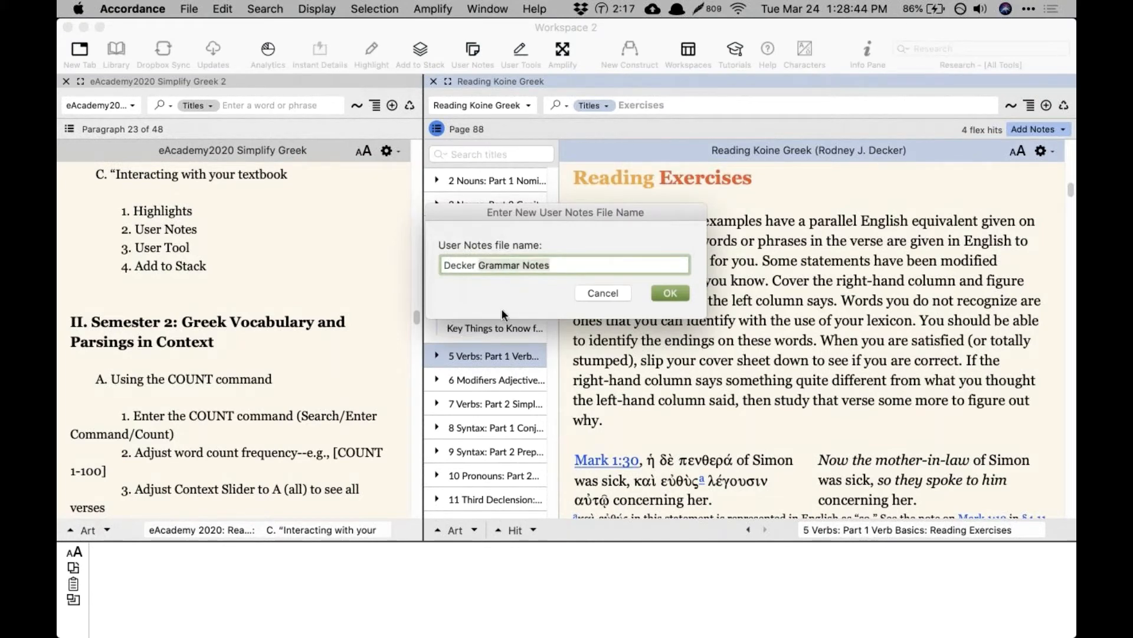
{"action": "type", "text": "Exercises"}
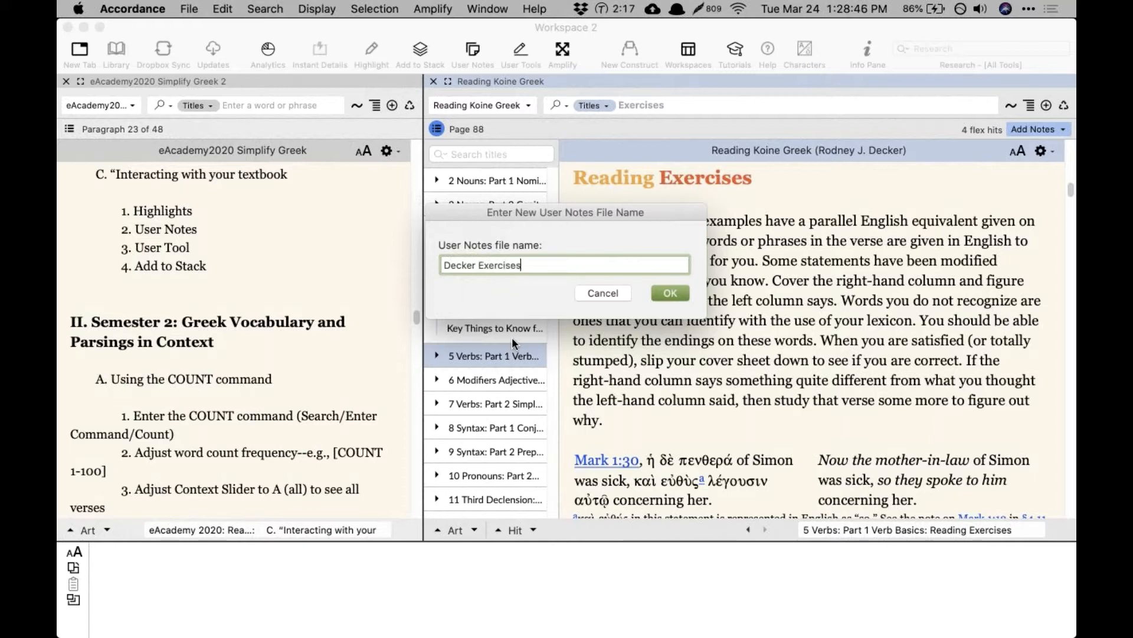
{"action": "left_click", "coordinate": [668, 291]}
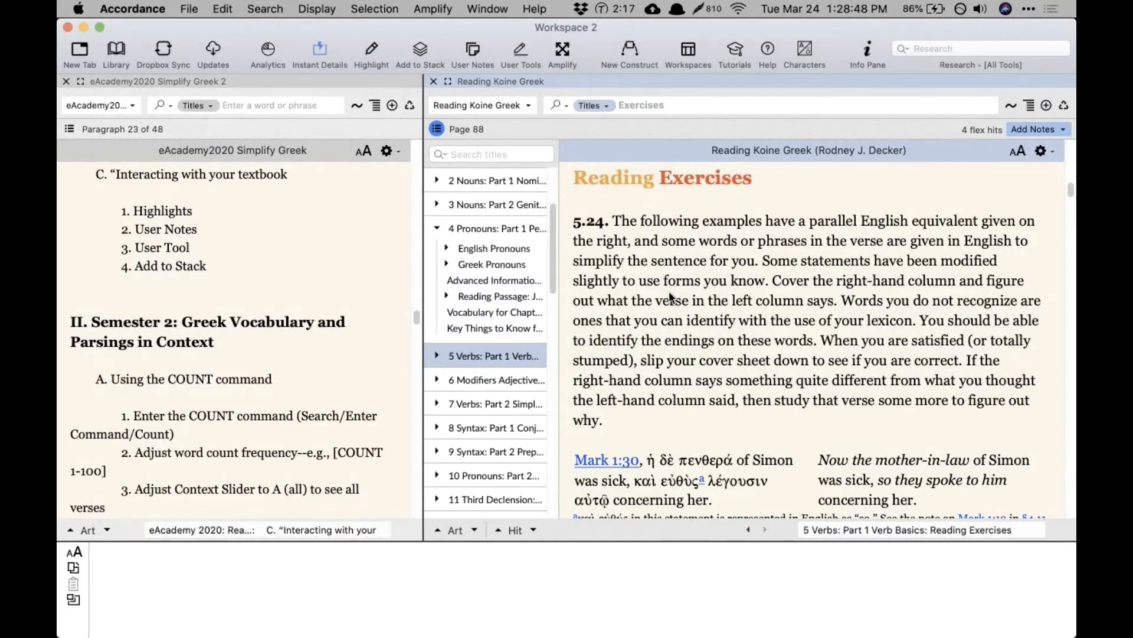
Step: Look over the section 5.24 exercises and start a note beside the Mark 1:30 exercise in the Decker Exercises notes file
{"action": "left_click", "coordinate": [669, 291]}
{"action": "scroll", "coordinate": [750, 258], "scroll_direction": "down", "scroll_amount": 5}
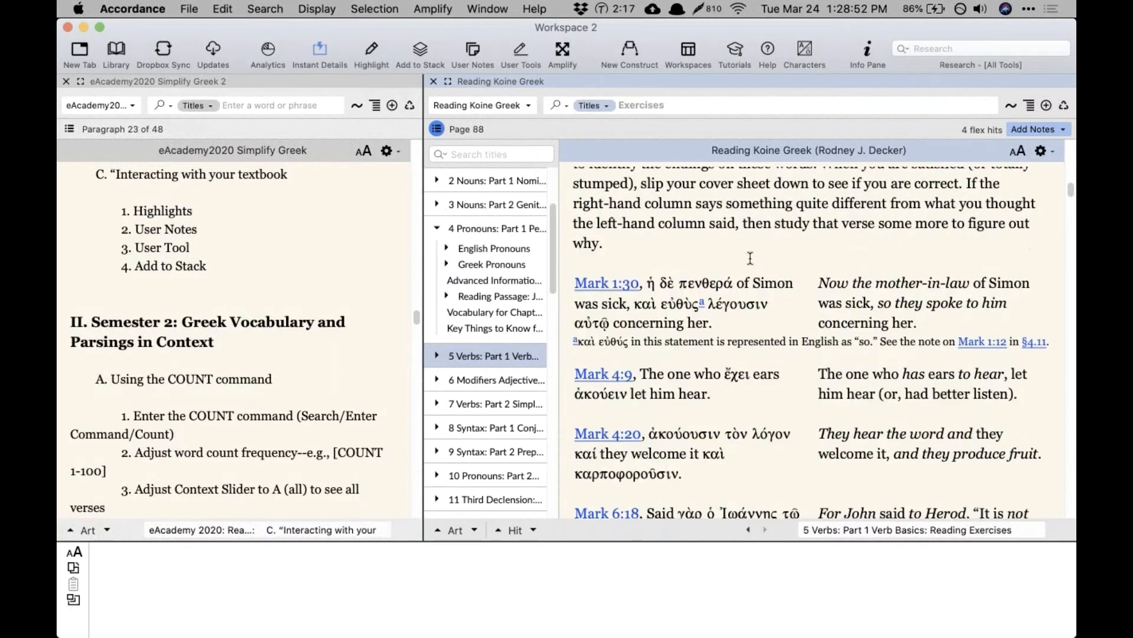
{"action": "scroll", "coordinate": [750, 258], "scroll_direction": "down", "scroll_amount": 2}
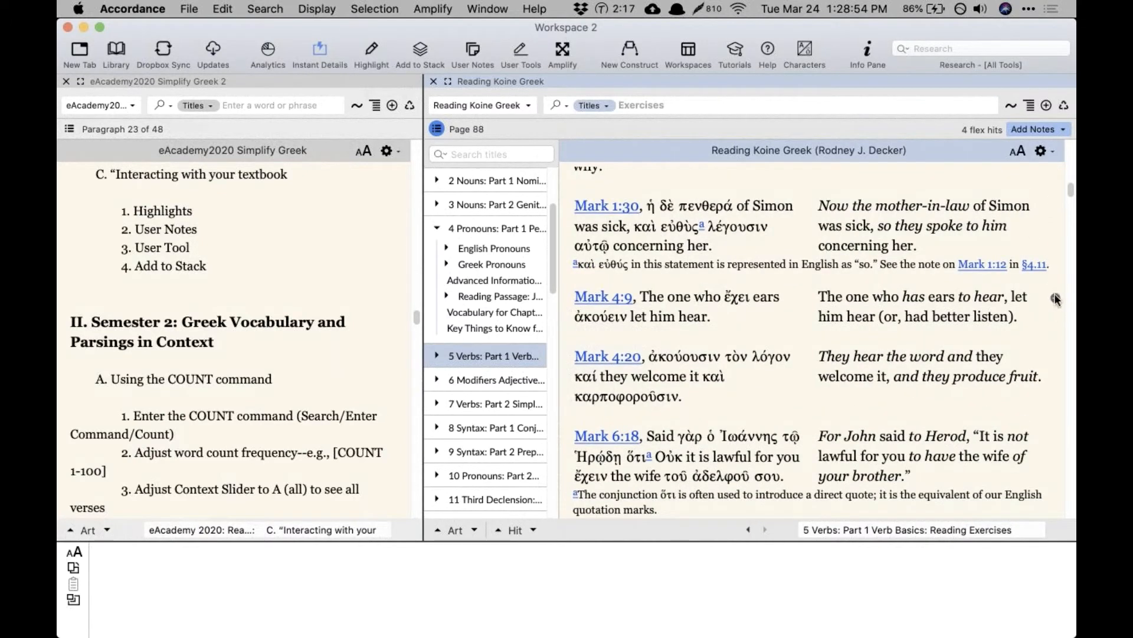
{"action": "scroll", "coordinate": [1056, 217], "scroll_direction": "down", "scroll_amount": 1}
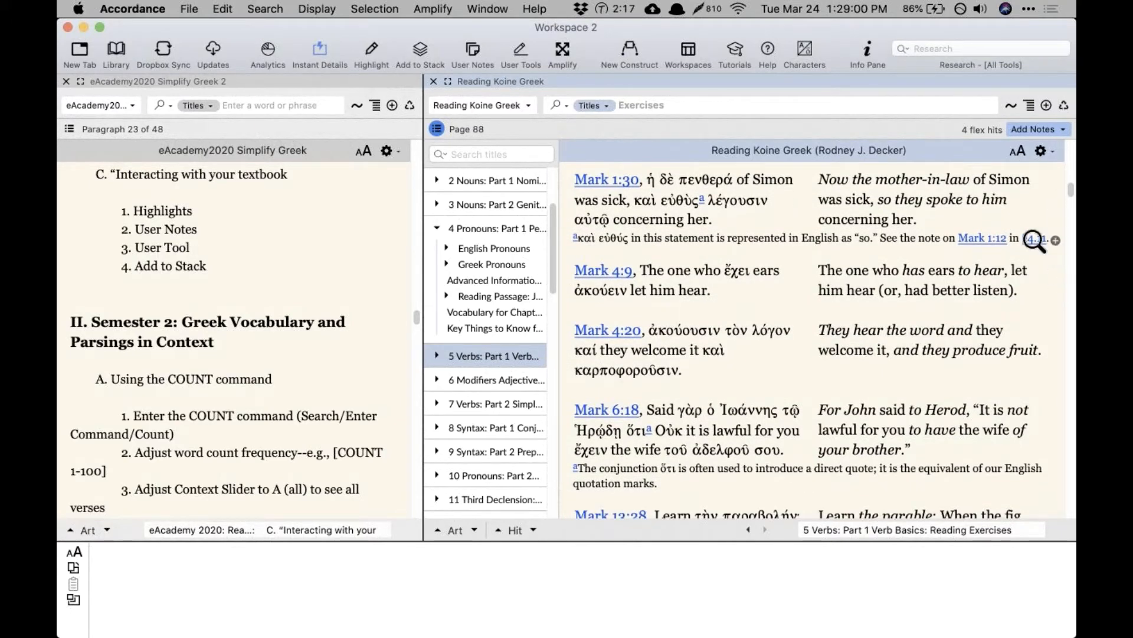
{"action": "scroll", "coordinate": [934, 227], "scroll_direction": "up", "scroll_amount": 1}
{"action": "scroll", "coordinate": [933, 227], "scroll_direction": "up", "scroll_amount": 4}
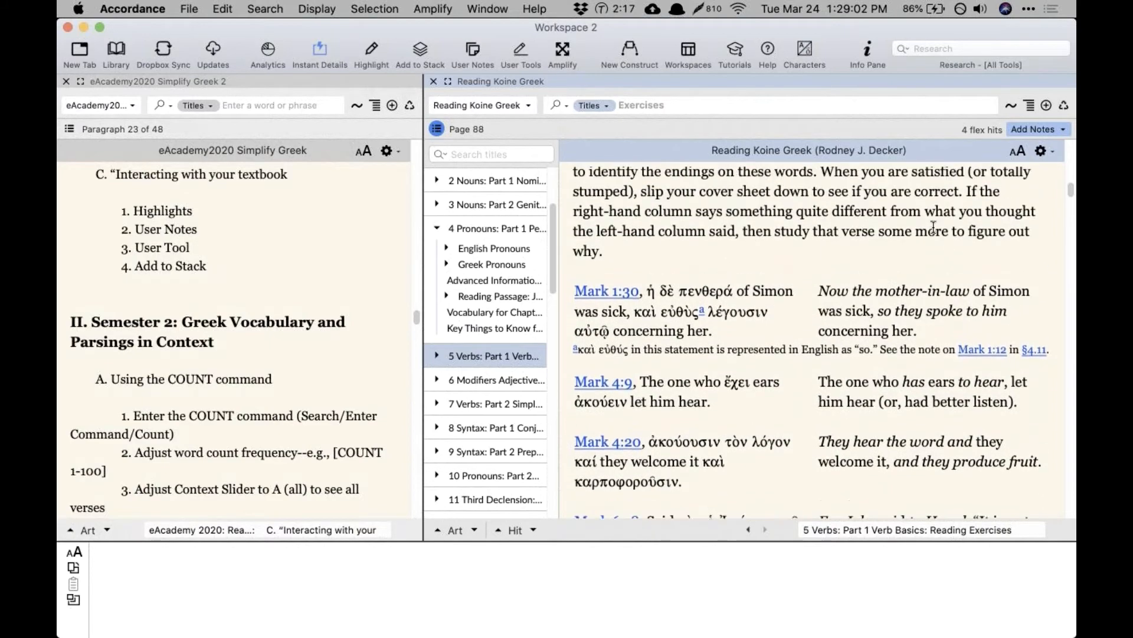
{"action": "scroll", "coordinate": [934, 227], "scroll_direction": "down", "scroll_amount": 10}
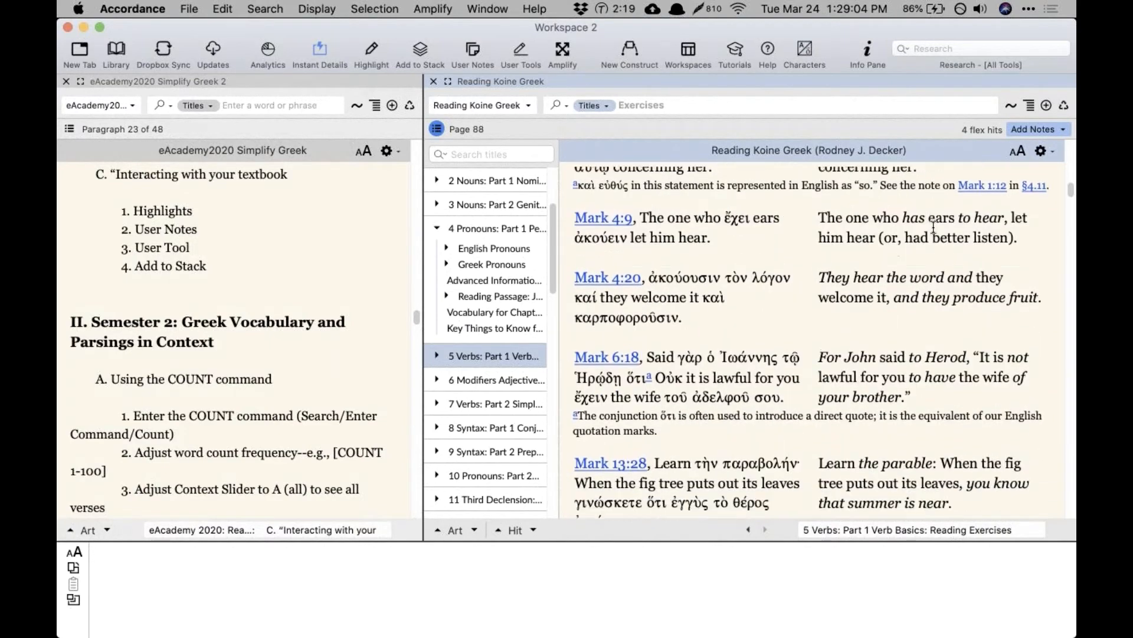
{"action": "scroll", "coordinate": [933, 227], "scroll_direction": "up", "scroll_amount": 15}
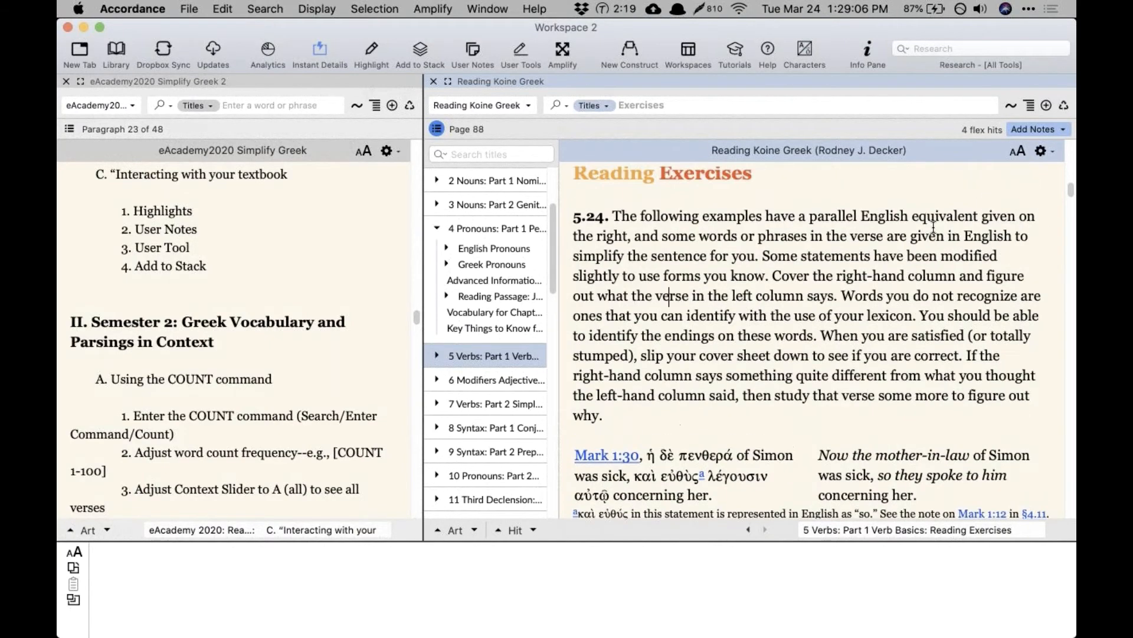
{"action": "scroll", "coordinate": [933, 227], "scroll_direction": "down", "scroll_amount": 8}
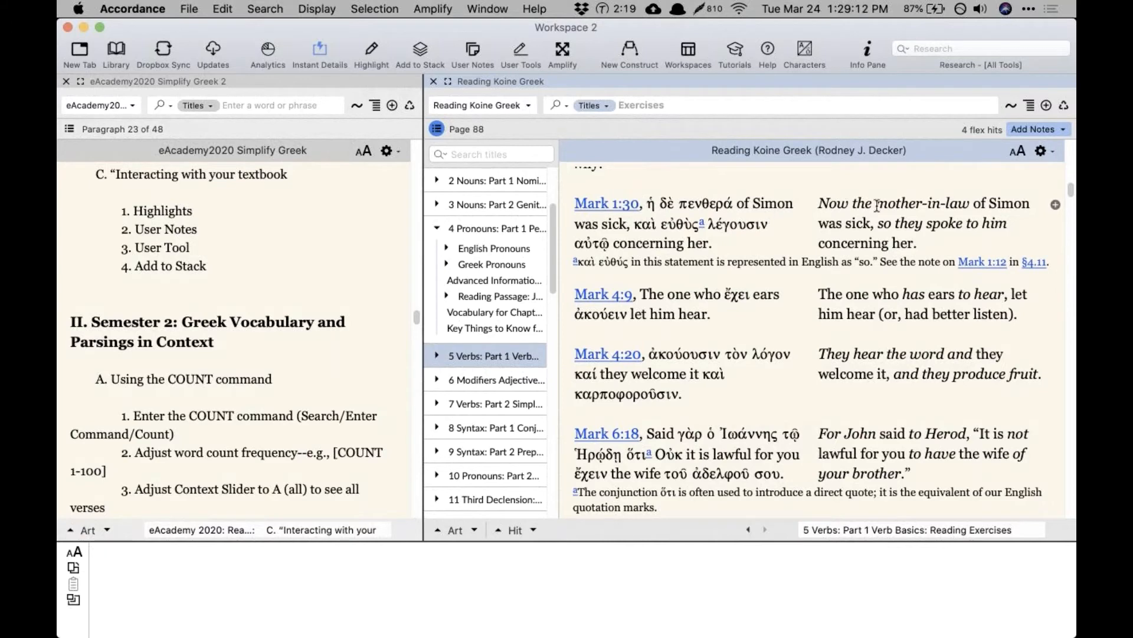
{"action": "left_click", "coordinate": [1055, 205]}
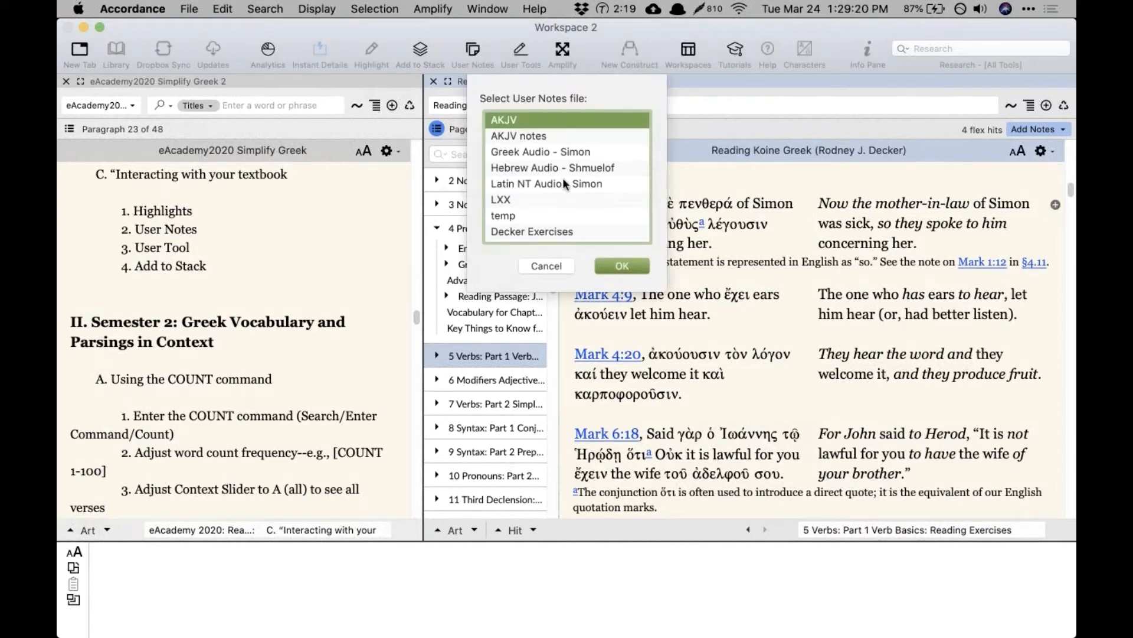
{"action": "left_click", "coordinate": [562, 231]}
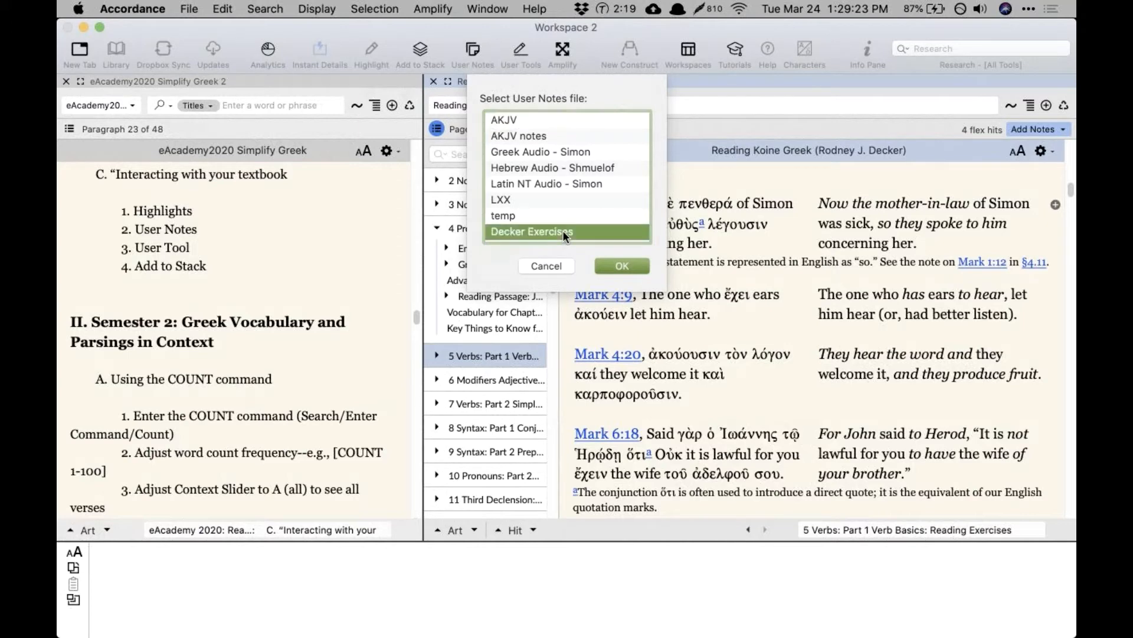
{"action": "left_click", "coordinate": [620, 266]}
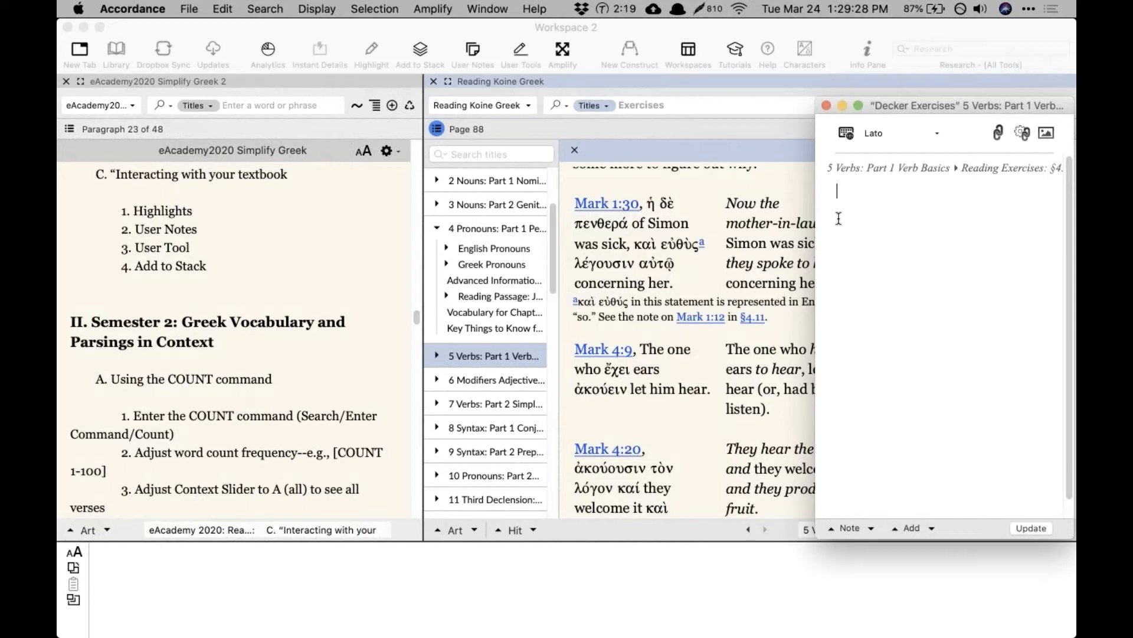
Step: Write "Mother-in-law of Simon." and "(Note to self: learn all family member names: father, mother, sister, brother)" in the note and save it
{"action": "type", "text": "Mother-in-law of Simon."}
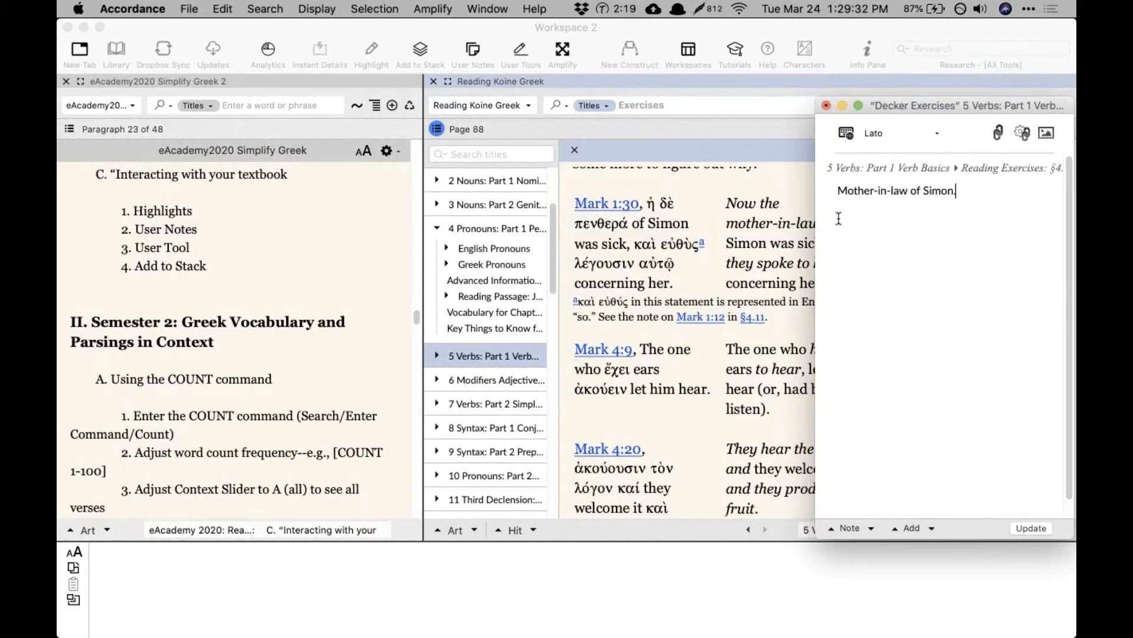
{"action": "key", "text": "Return"}
{"action": "key", "text": "Return"}
{"action": "type", "text": "Note to self: "}
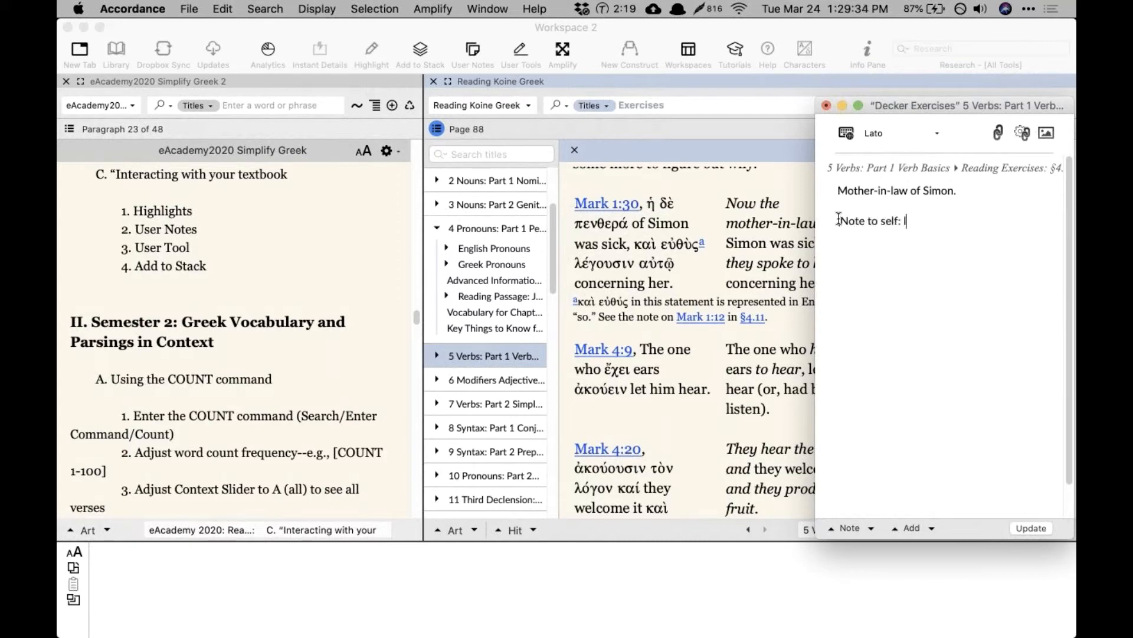
{"action": "type", "text": "learn all family mem"}
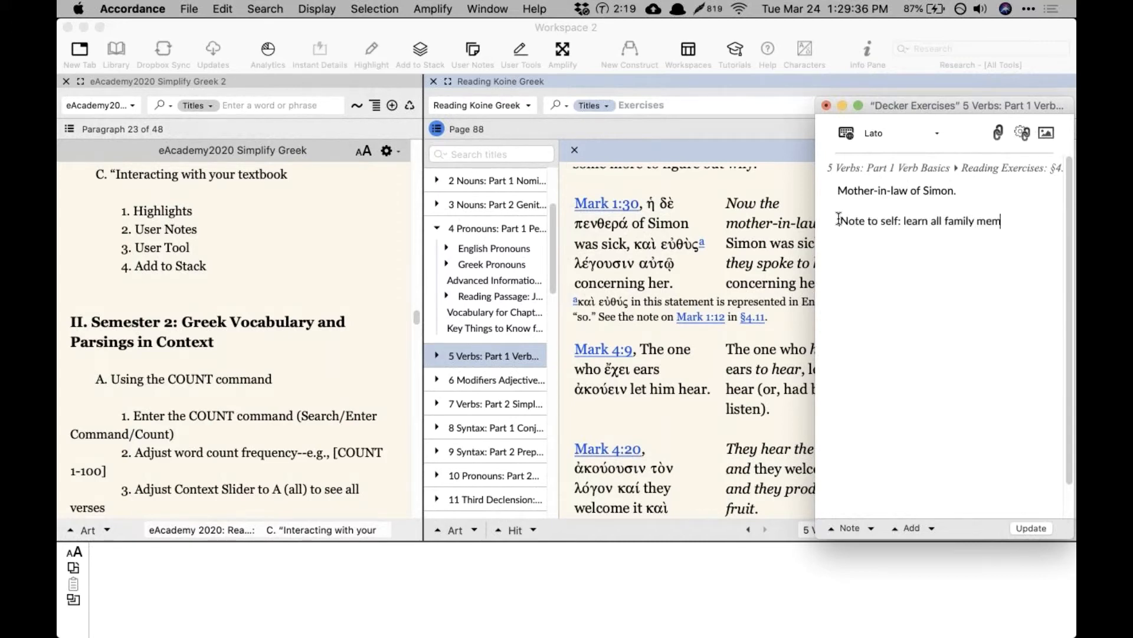
{"action": "type", "text": "ber names: father, moth"}
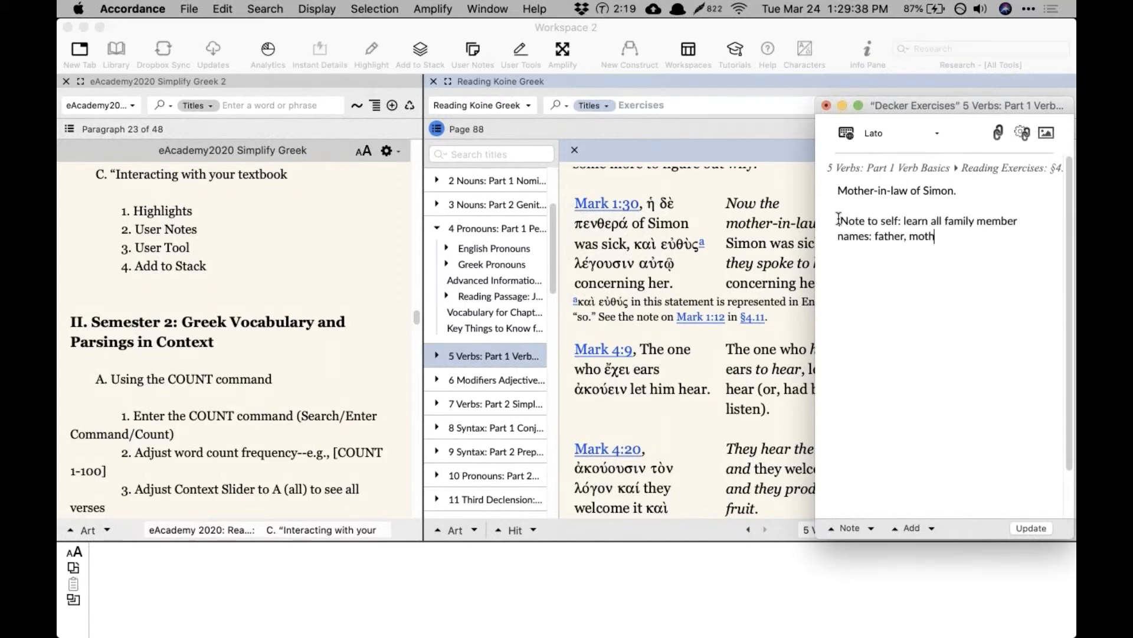
{"action": "type", "text": "er, sister, brother)"}
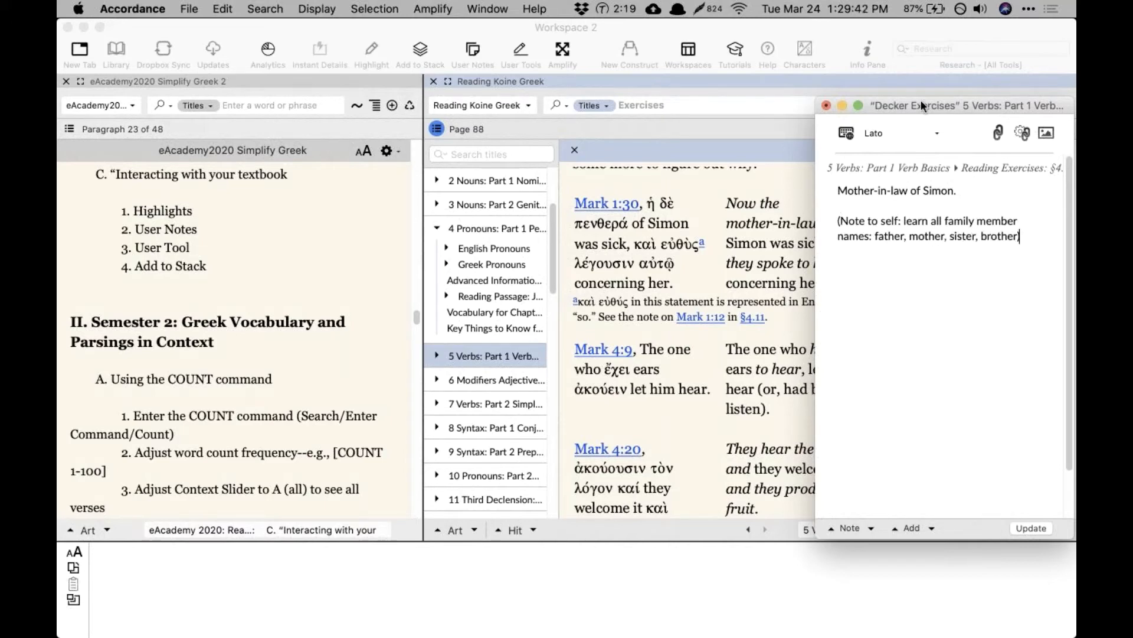
{"action": "left_click_drag", "start_coordinate": [923, 101], "coordinate": [892, 101]}
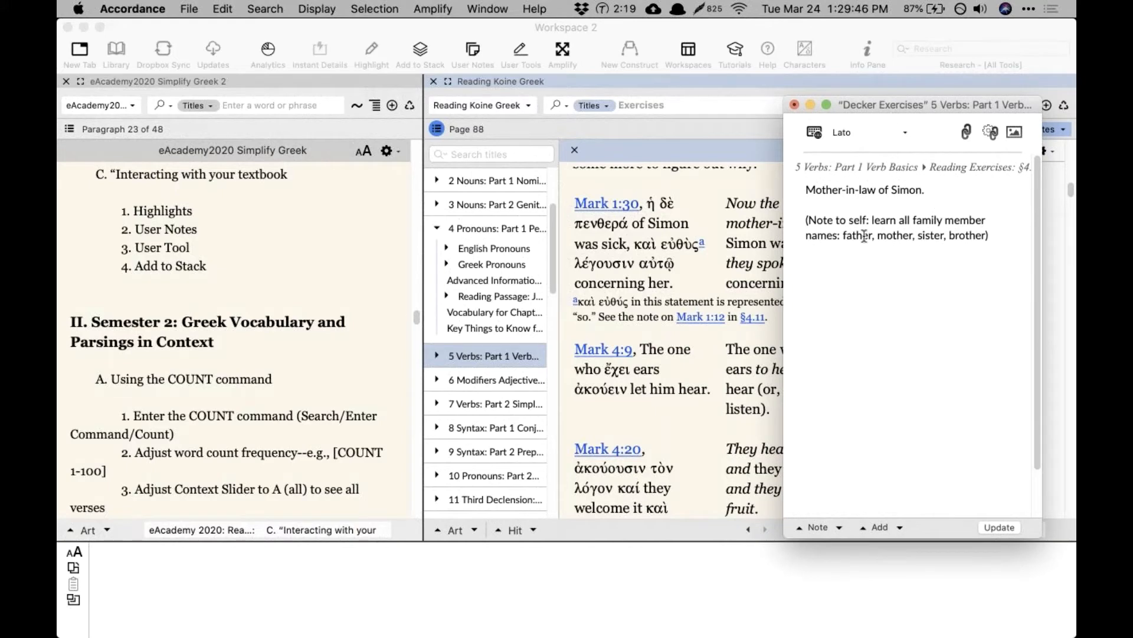
{"action": "left_click", "coordinate": [998, 527]}
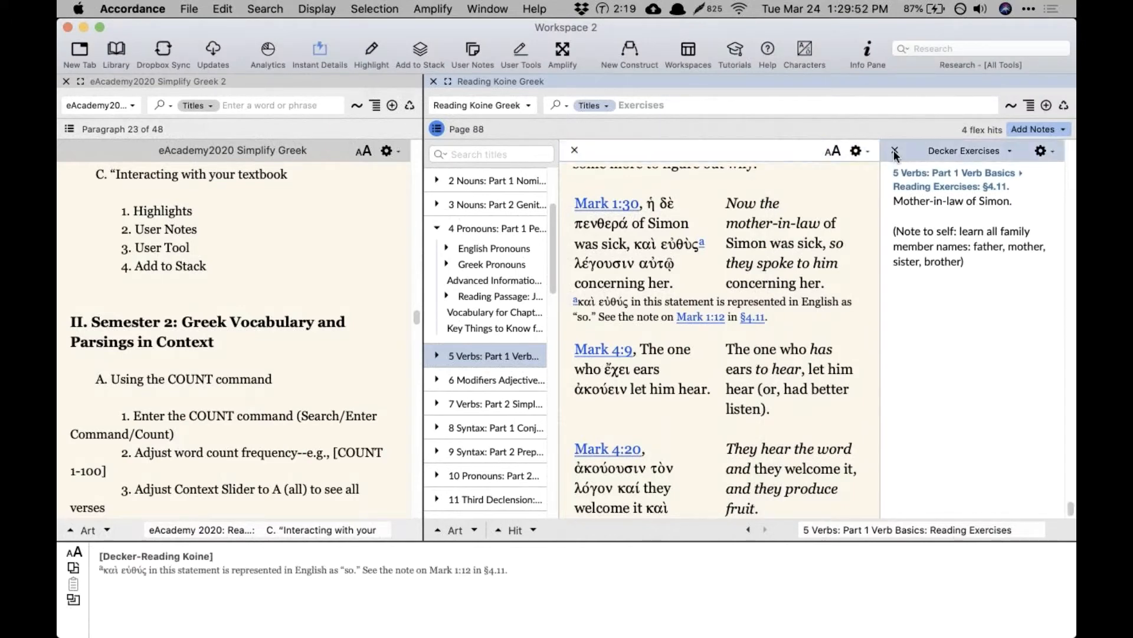
Step: Create a new workspace, find "decker" in the library, open the Decker Exercises notes file and close the NRSV with Strong's tab
{"action": "left_click", "coordinate": [188, 8]}
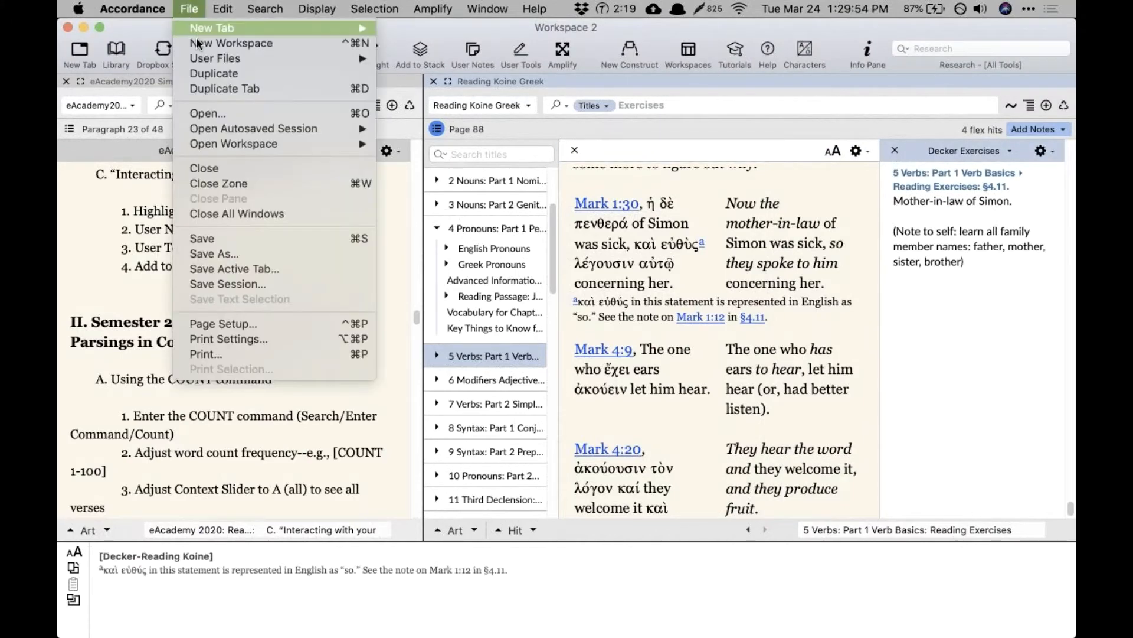
{"action": "left_click", "coordinate": [196, 38]}
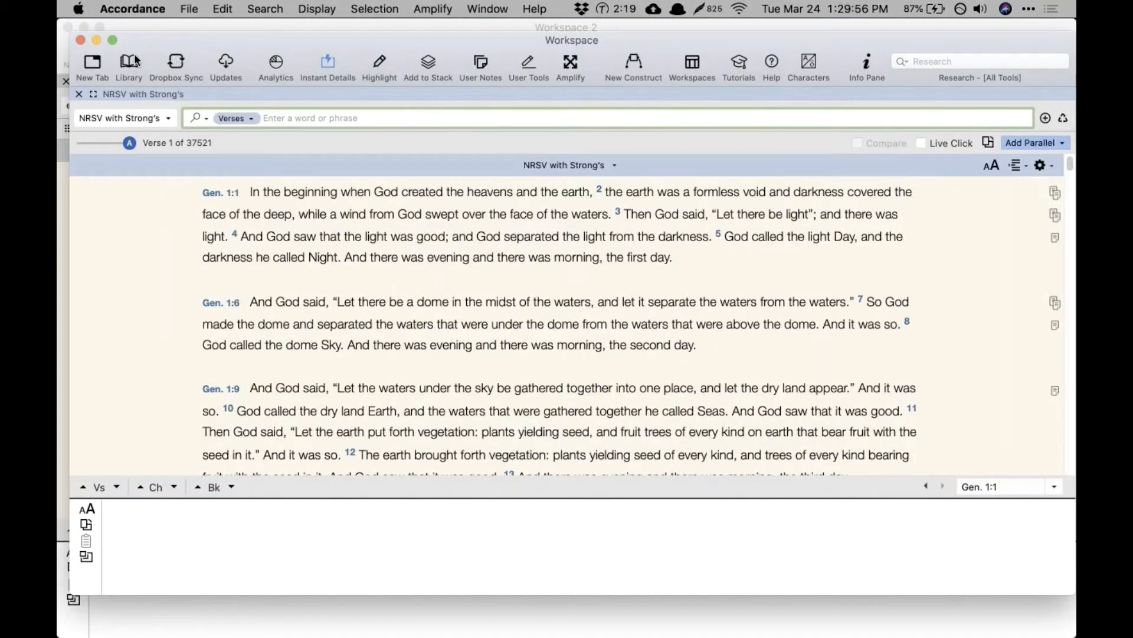
{"action": "left_click", "coordinate": [144, 76]}
{"action": "type", "text": "decker"}
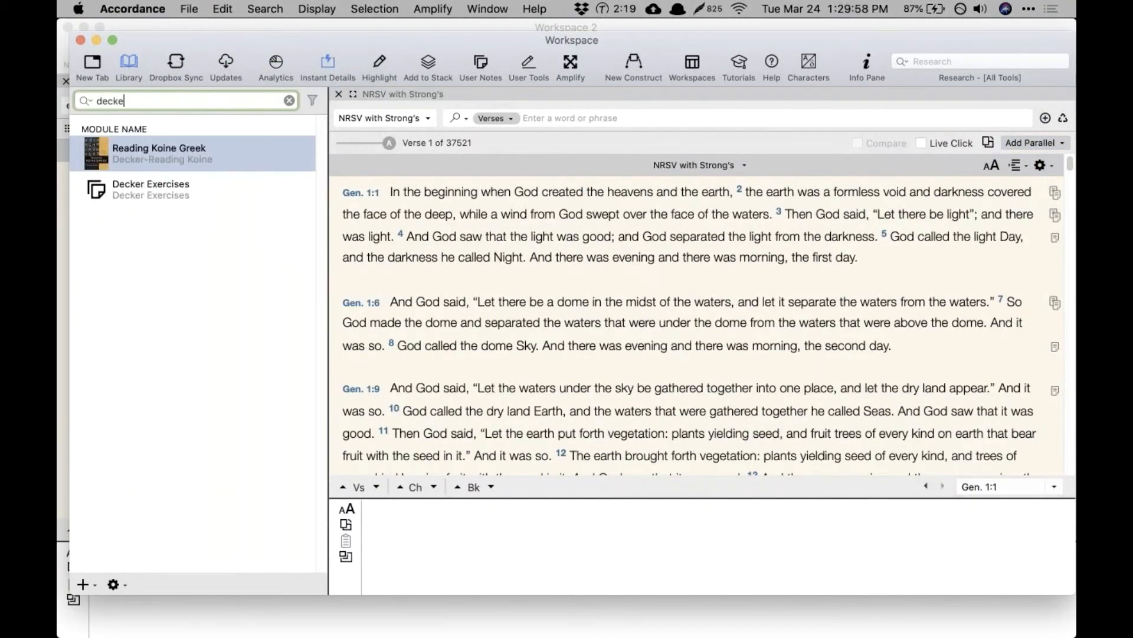
{"action": "left_click", "coordinate": [161, 193]}
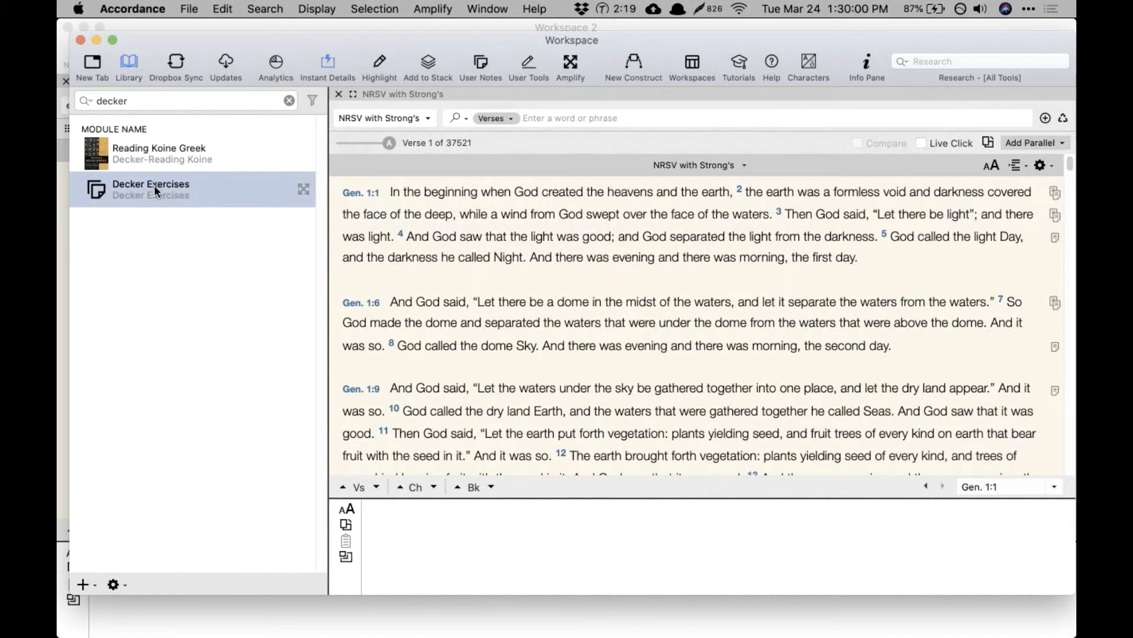
{"action": "double_click", "coordinate": [154, 186]}
{"action": "left_click", "coordinate": [337, 94]}
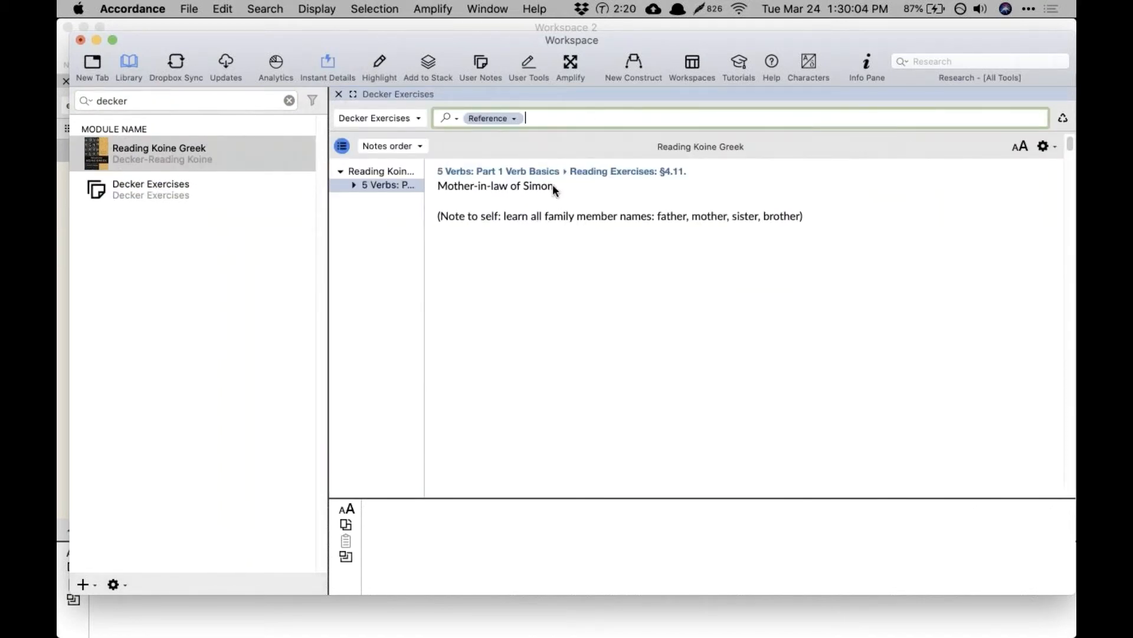
Step: Follow the note's Reading Exercises §4.11 reference to the textbook passage and close the extra workspace to return to Workspace 2
{"action": "mouse_move", "coordinate": [543, 171]}
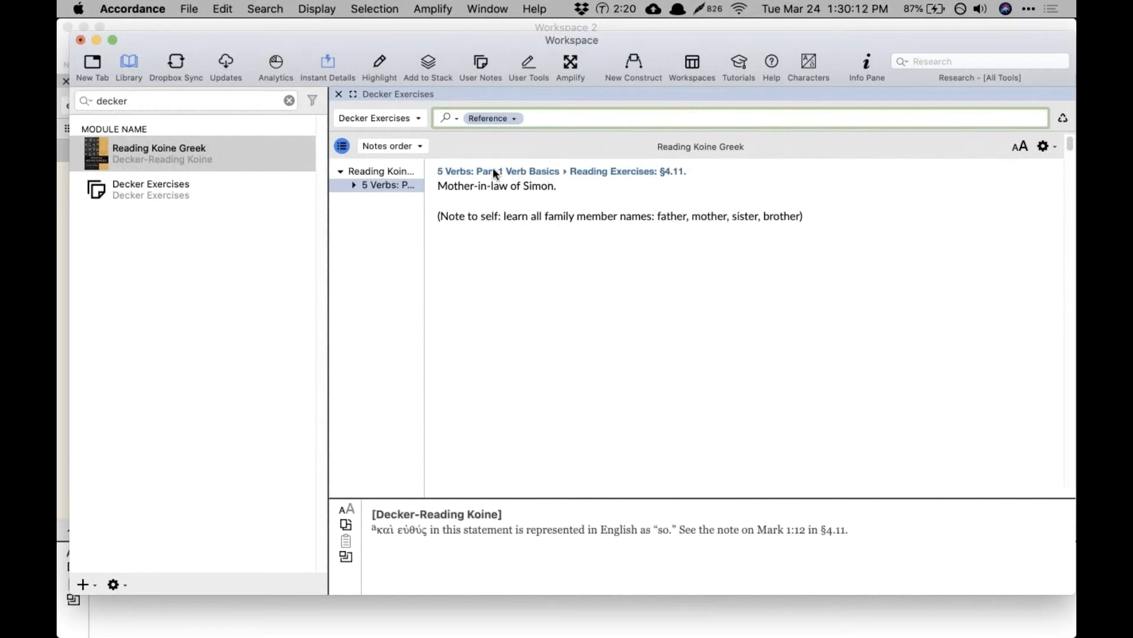
{"action": "left_click", "coordinate": [554, 170]}
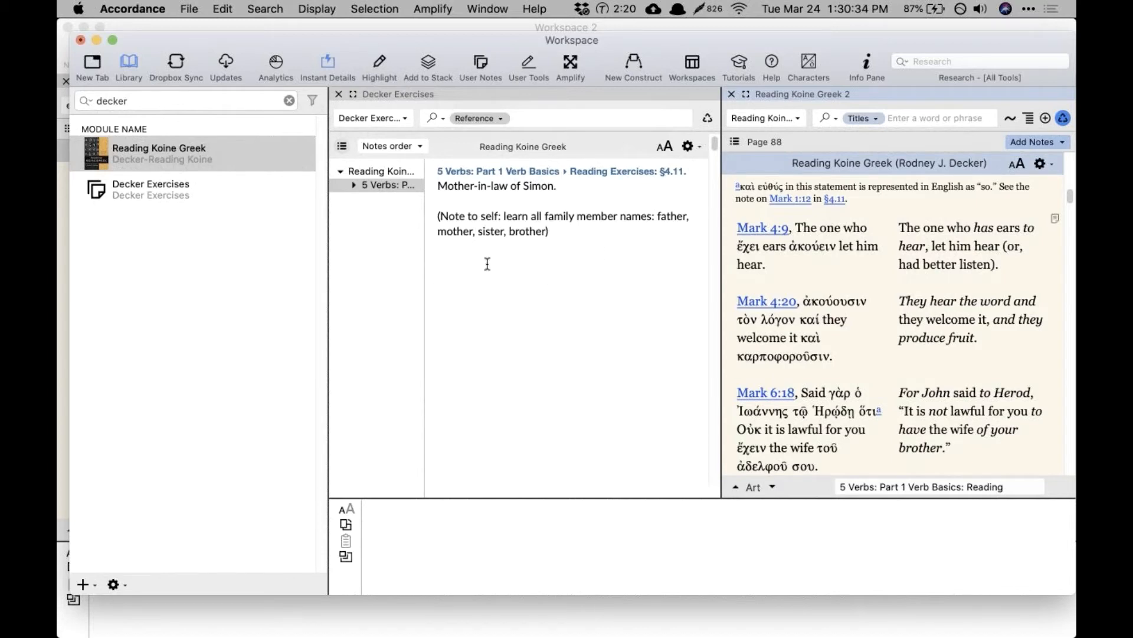
{"action": "mouse_move", "coordinate": [303, 199]}
{"action": "left_click", "coordinate": [80, 39]}
{"action": "left_click", "coordinate": [355, 251]}
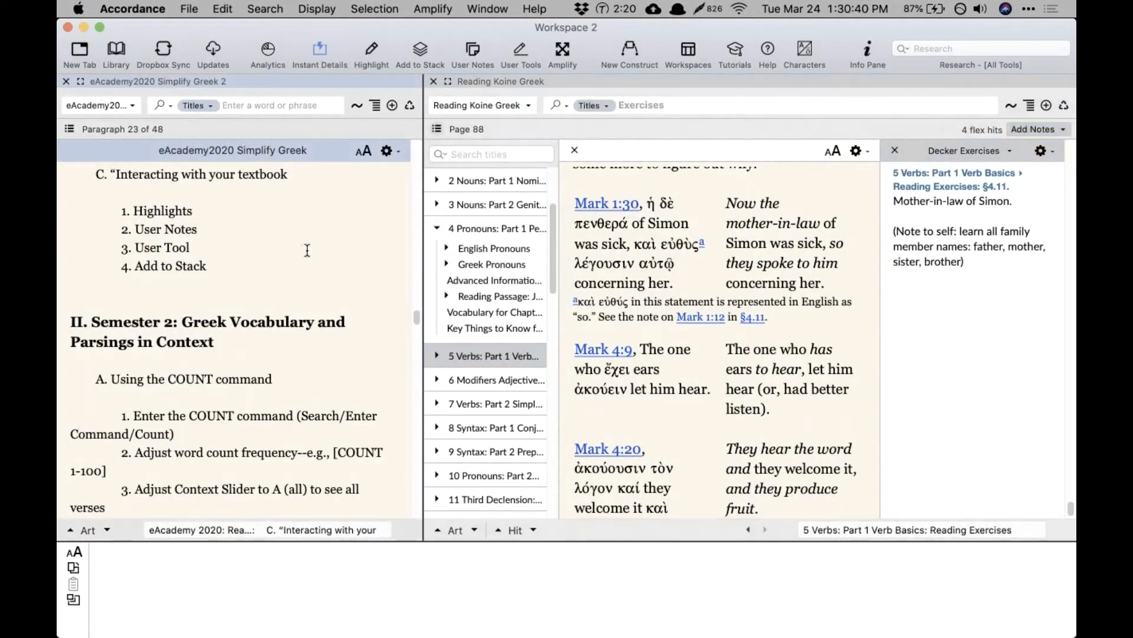
Step: Start creating a new User Tool file and cancel at the file name prompt
{"action": "left_click", "coordinate": [188, 8]}
{"action": "mouse_move", "coordinate": [196, 26]}
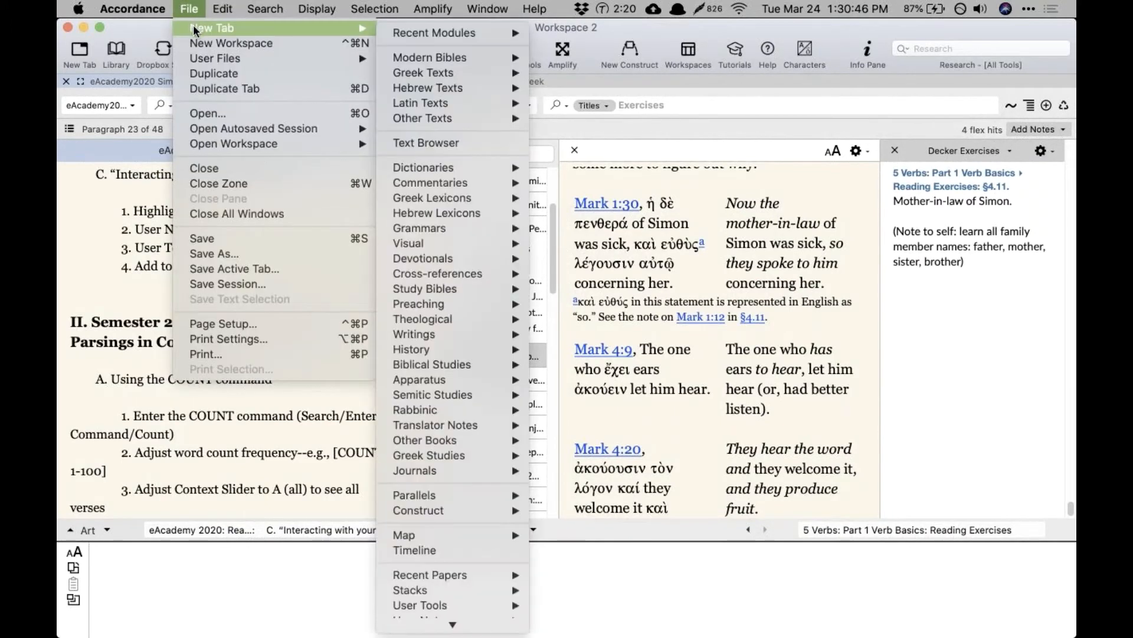
{"action": "mouse_move", "coordinate": [195, 58]}
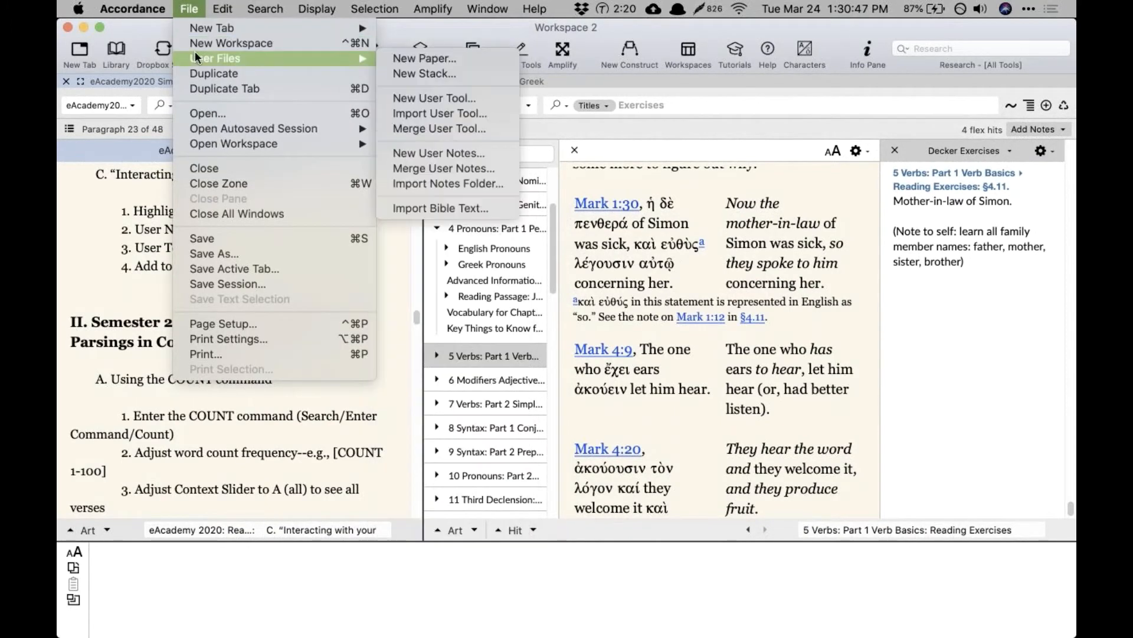
{"action": "left_click", "coordinate": [456, 98]}
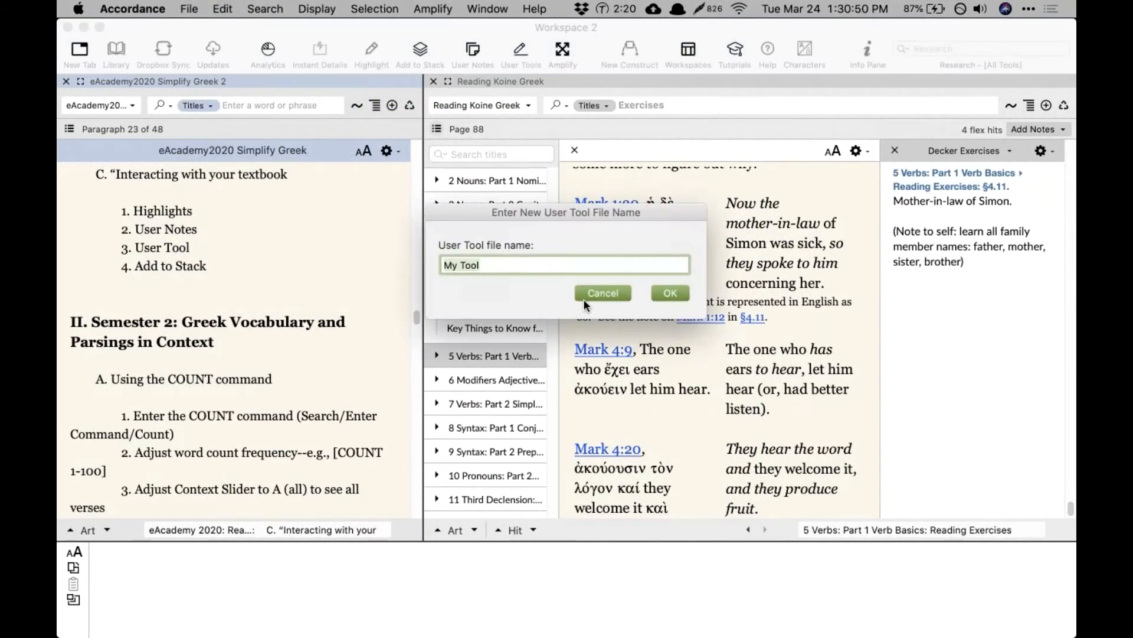
{"action": "left_click", "coordinate": [614, 294]}
Step: Bring up the "II. Semester 2: Greek Vocabulary and Parsings in Context" section of the class outline and widen the outline's pane
{"action": "left_click", "coordinate": [277, 237]}
{"action": "scroll", "coordinate": [167, 273], "scroll_direction": "up", "scroll_amount": 5}
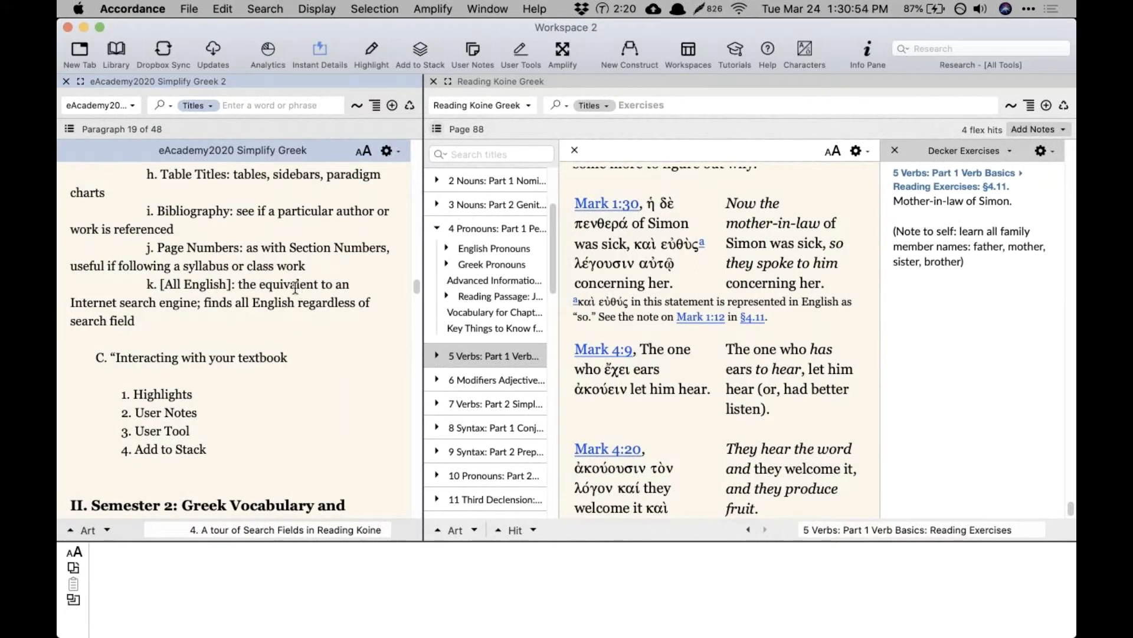
{"action": "scroll", "coordinate": [295, 288], "scroll_direction": "down", "scroll_amount": 3}
{"action": "scroll", "coordinate": [295, 287], "scroll_direction": "down", "scroll_amount": 3}
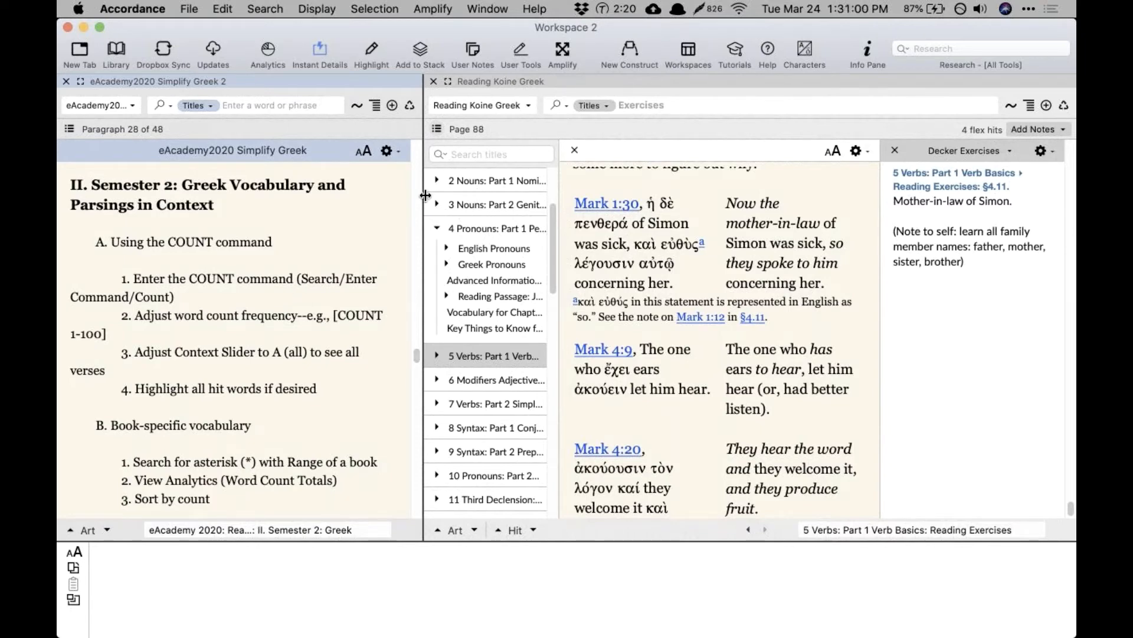
{"action": "left_click_drag", "start_coordinate": [425, 195], "coordinate": [596, 195]}
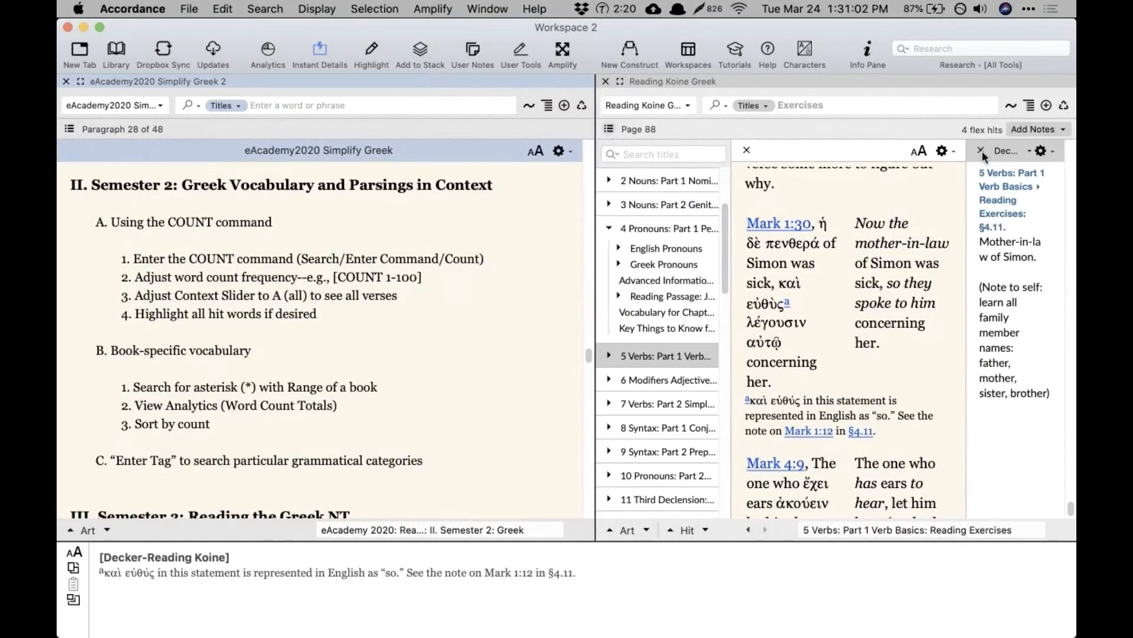
Step: Close the user notes pane beside the Reading Koine Greek text and bring up the outline's "Interacting with your textbook" section
{"action": "left_click", "coordinate": [982, 151]}
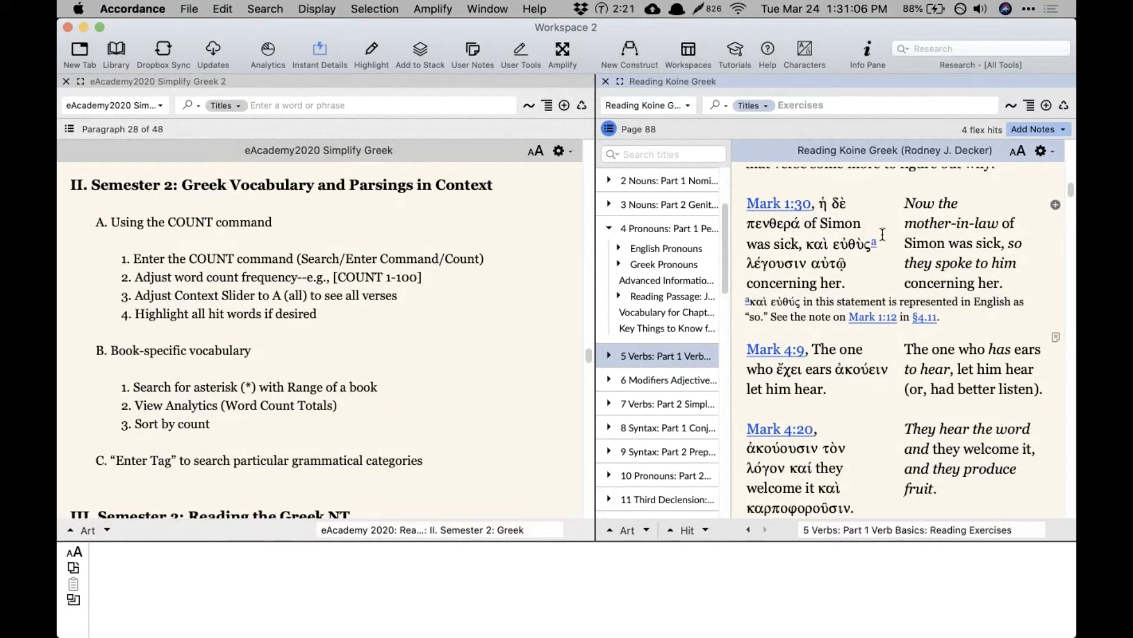
{"action": "left_click", "coordinate": [275, 292]}
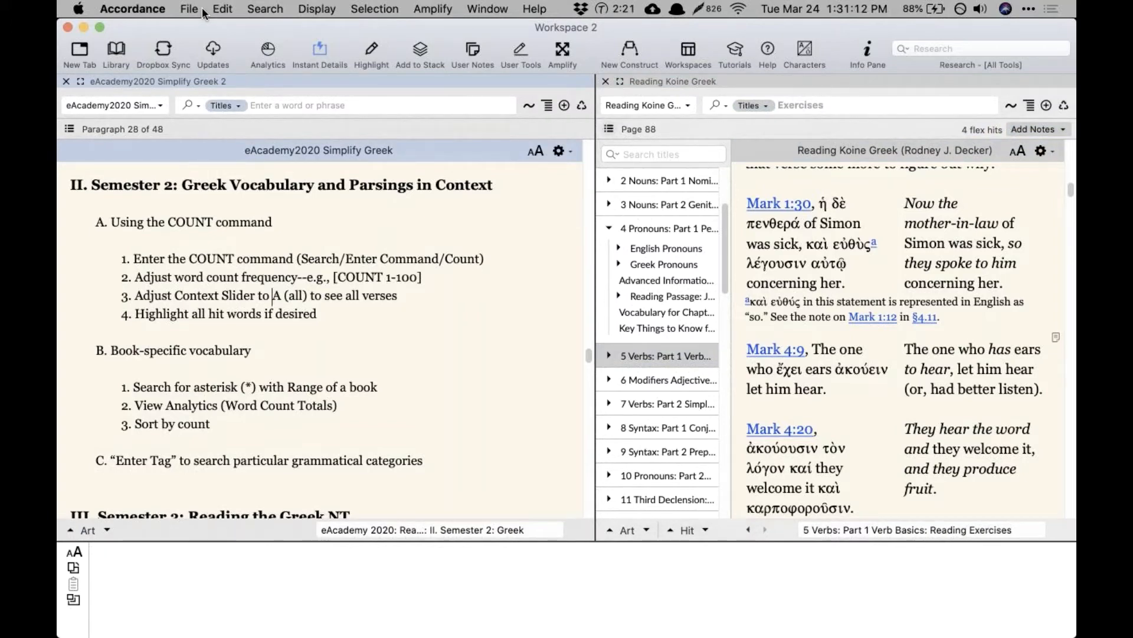
{"action": "scroll", "coordinate": [256, 322], "scroll_direction": "down", "scroll_amount": 5}
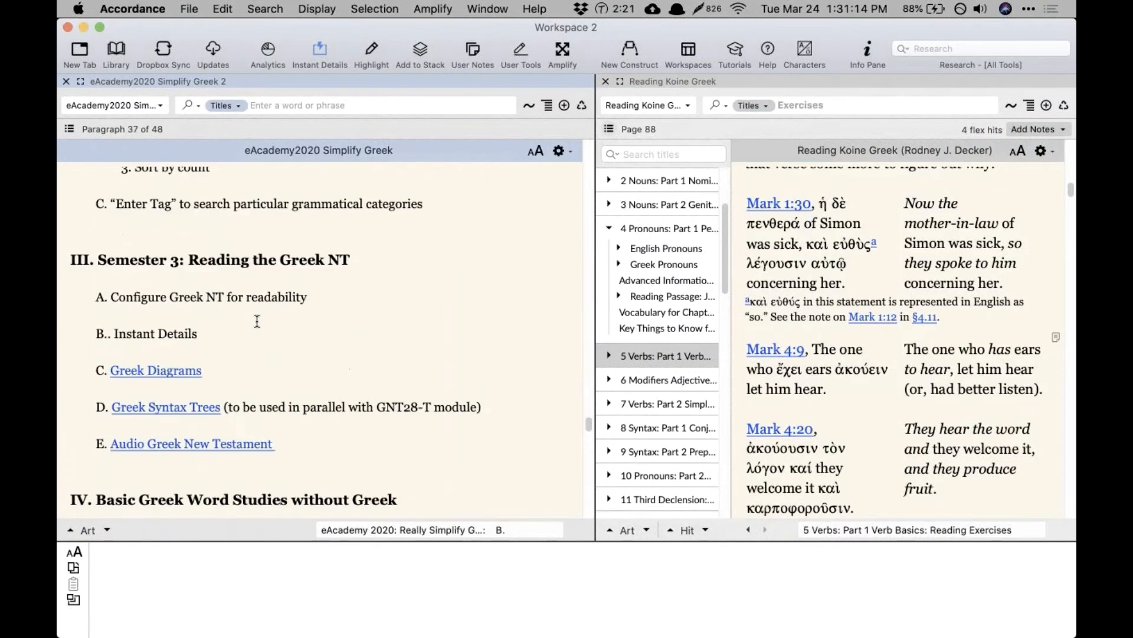
{"action": "scroll", "coordinate": [257, 322], "scroll_direction": "up", "scroll_amount": 6}
{"action": "scroll", "coordinate": [257, 322], "scroll_direction": "up", "scroll_amount": 4}
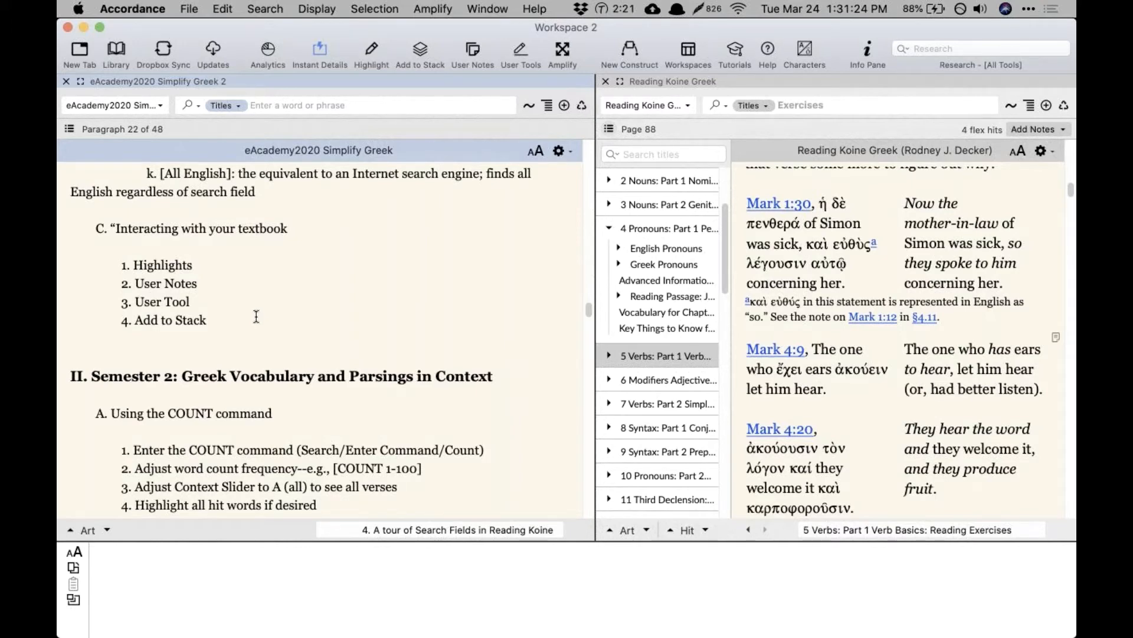
Step: Create a new stack file named "Decker Stack"
{"action": "left_click", "coordinate": [189, 9]}
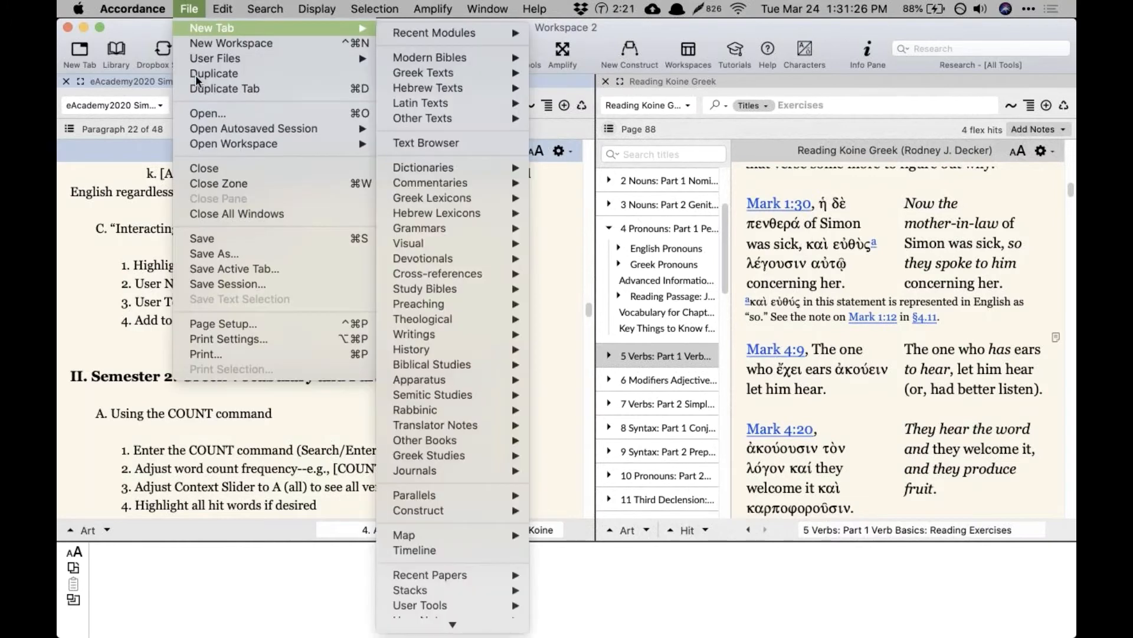
{"action": "mouse_move", "coordinate": [199, 57]}
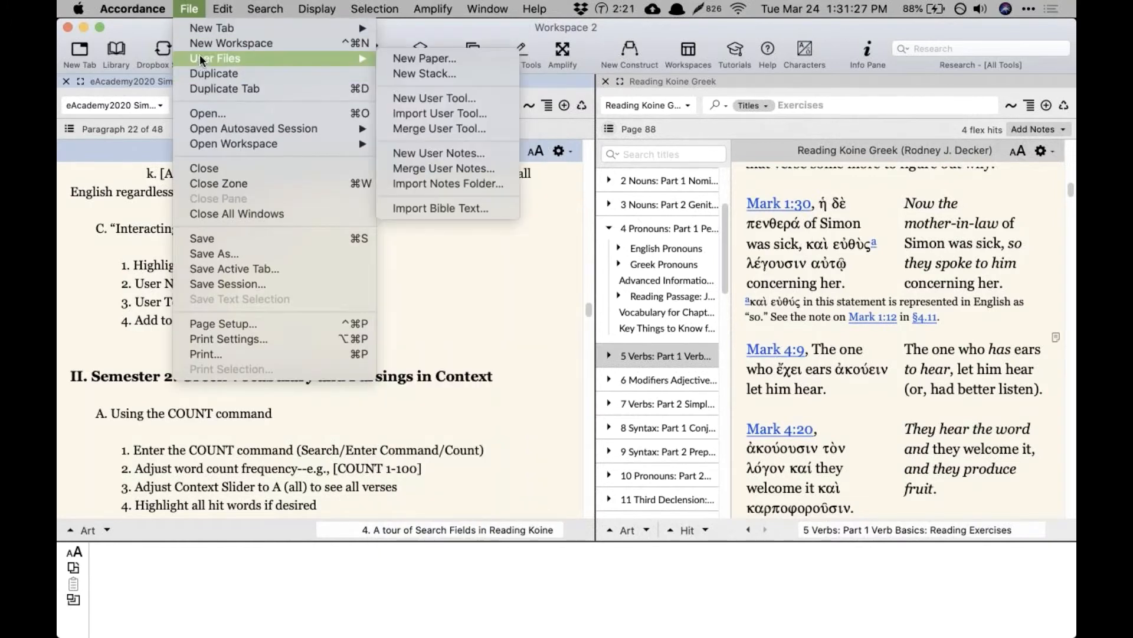
{"action": "left_click", "coordinate": [429, 73]}
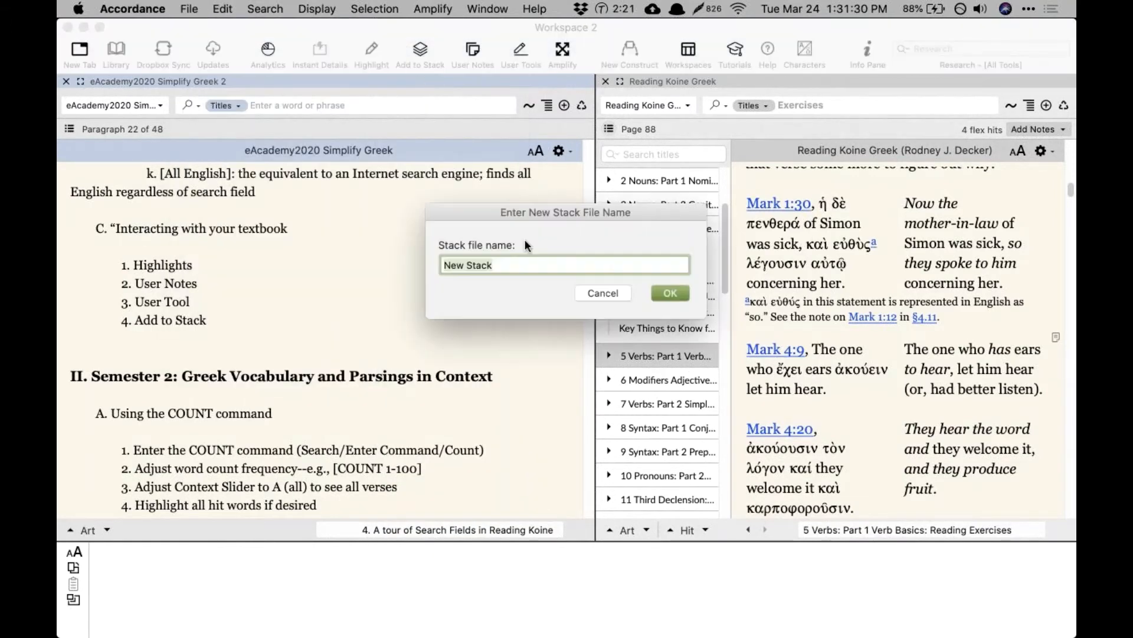
{"action": "type", "text": "Deceke"}
{"action": "key", "text": "BackSpace"}
{"action": "key", "text": "BackSpace"}
{"action": "key", "text": "BackSpace"}
{"action": "type", "text": "ker Stack"}
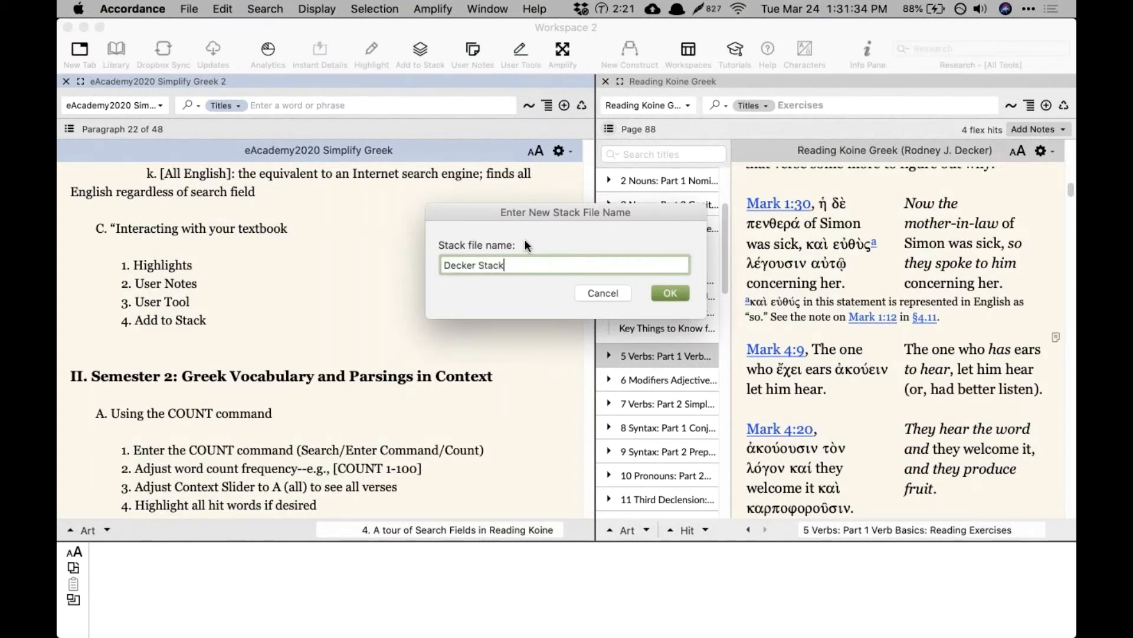
{"action": "key", "text": "Return"}
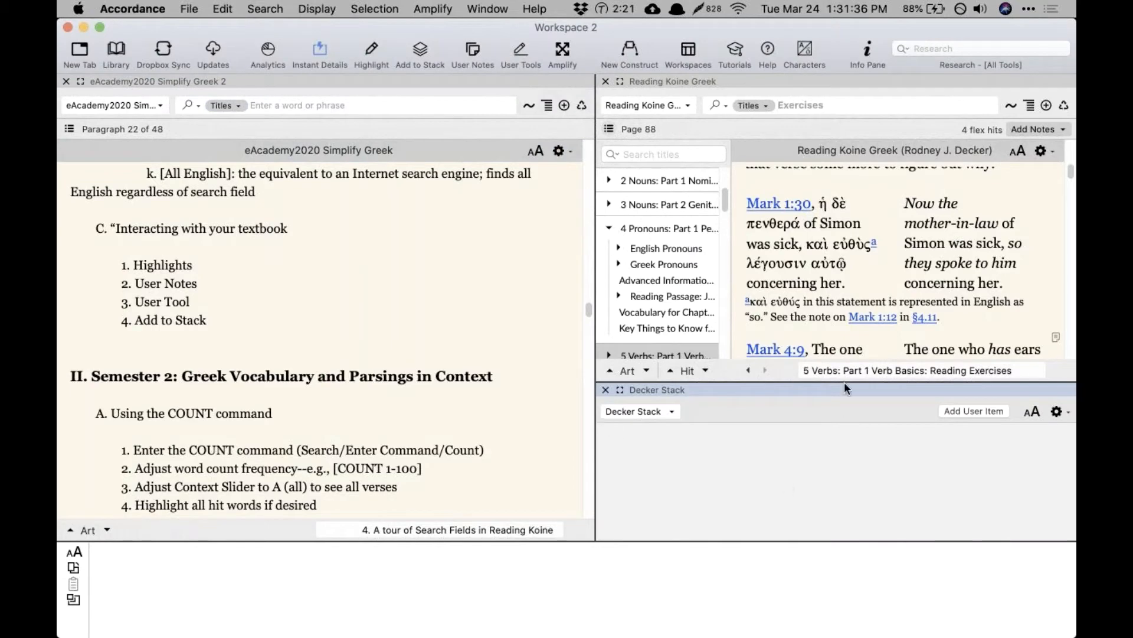
Step: Close the Reading Koine Greek zone above the stack and reopen that textbook from the library's recently opened items
{"action": "left_click", "coordinate": [606, 81]}
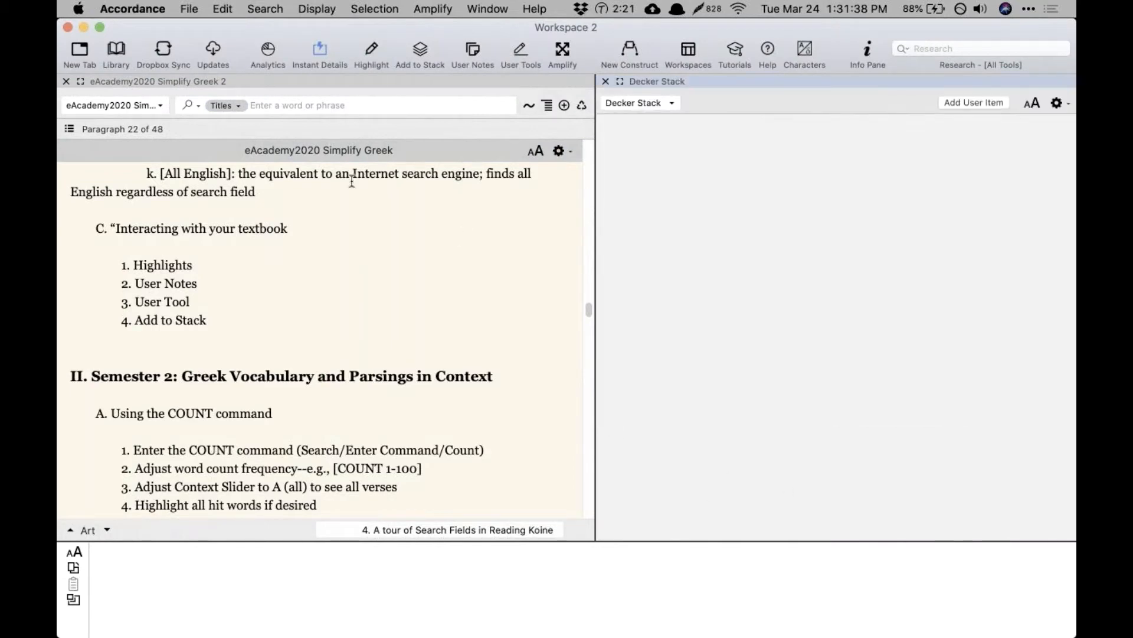
{"action": "left_click", "coordinate": [115, 52]}
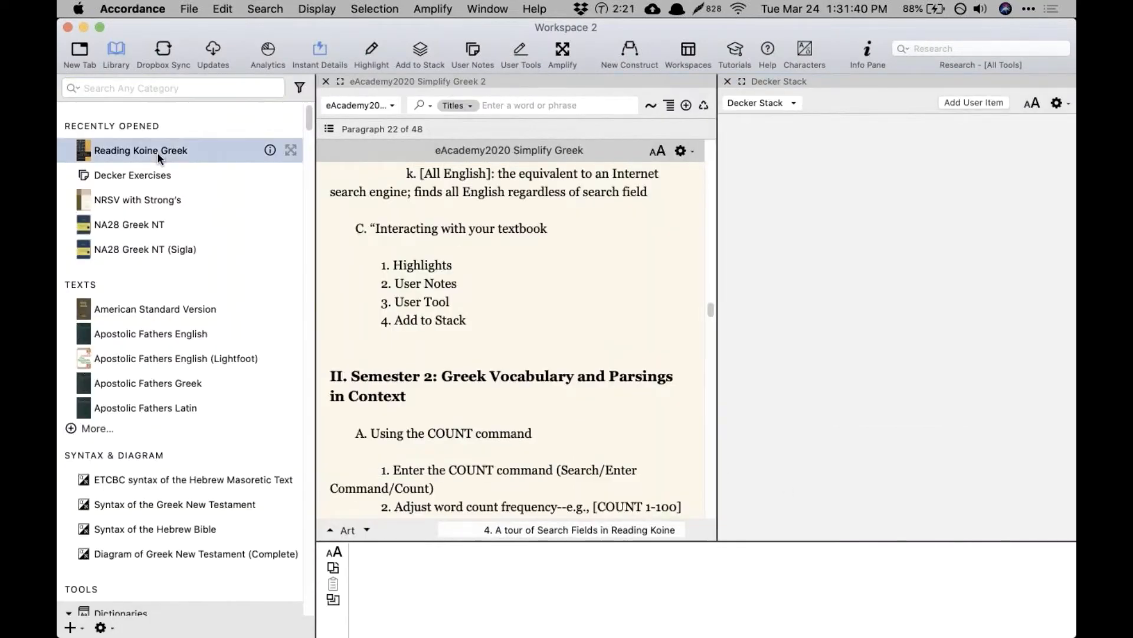
{"action": "left_click", "coordinate": [157, 151]}
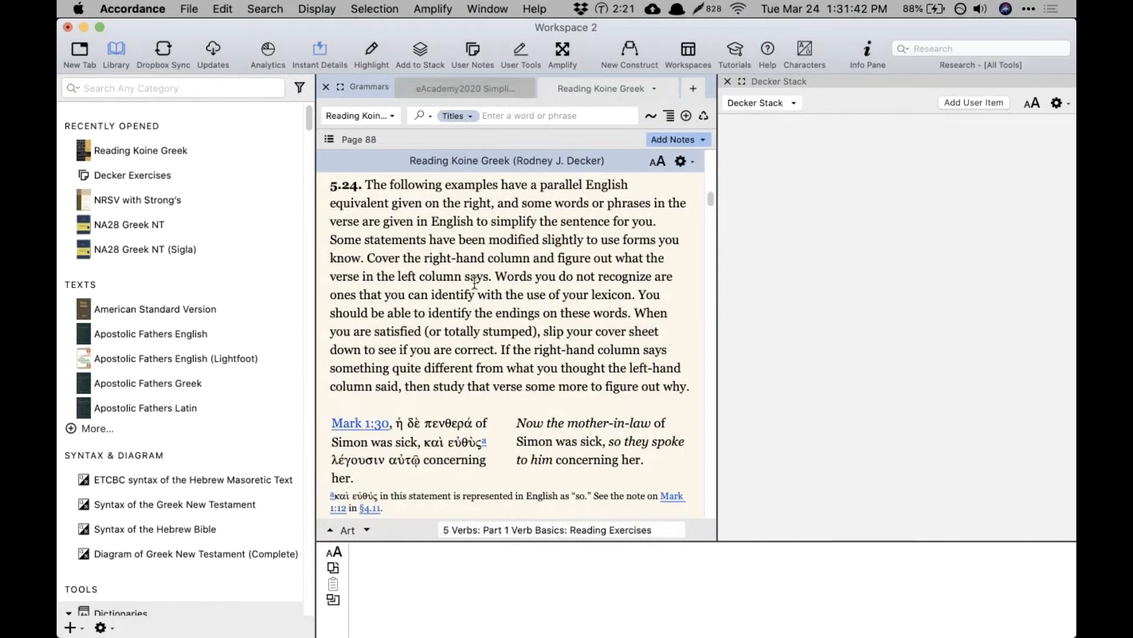
Step: Add the first paragraph of section 5.22, Present Active Infinitives, to Decker Stack
{"action": "scroll", "coordinate": [475, 283], "scroll_direction": "down", "scroll_amount": 3}
{"action": "scroll", "coordinate": [474, 284], "scroll_direction": "up", "scroll_amount": 15}
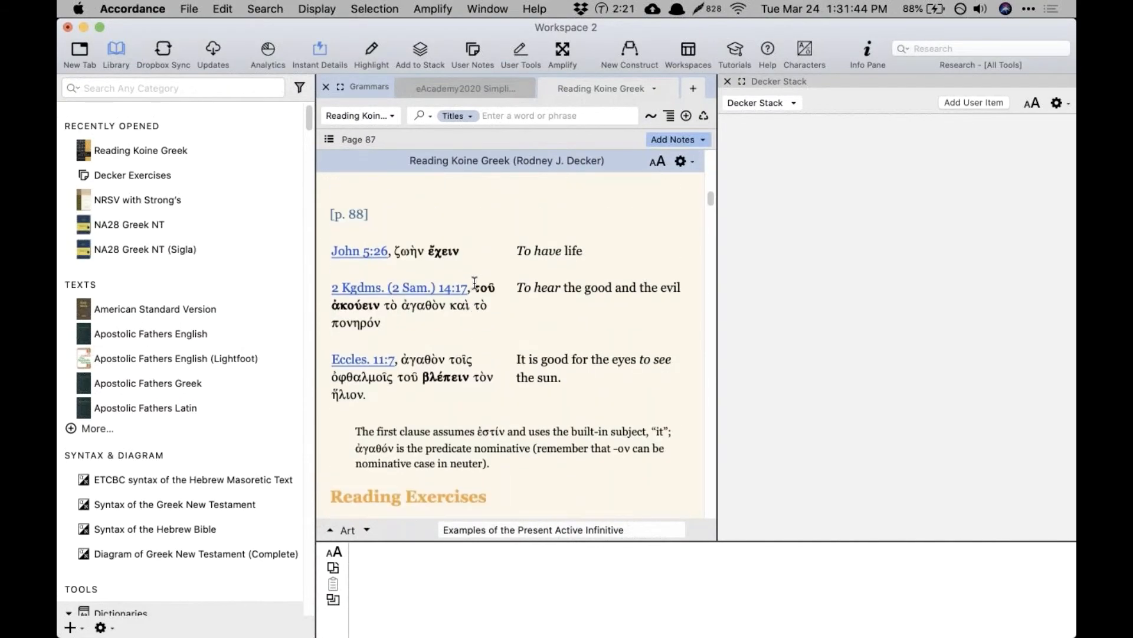
{"action": "scroll", "coordinate": [474, 282], "scroll_direction": "up", "scroll_amount": 10}
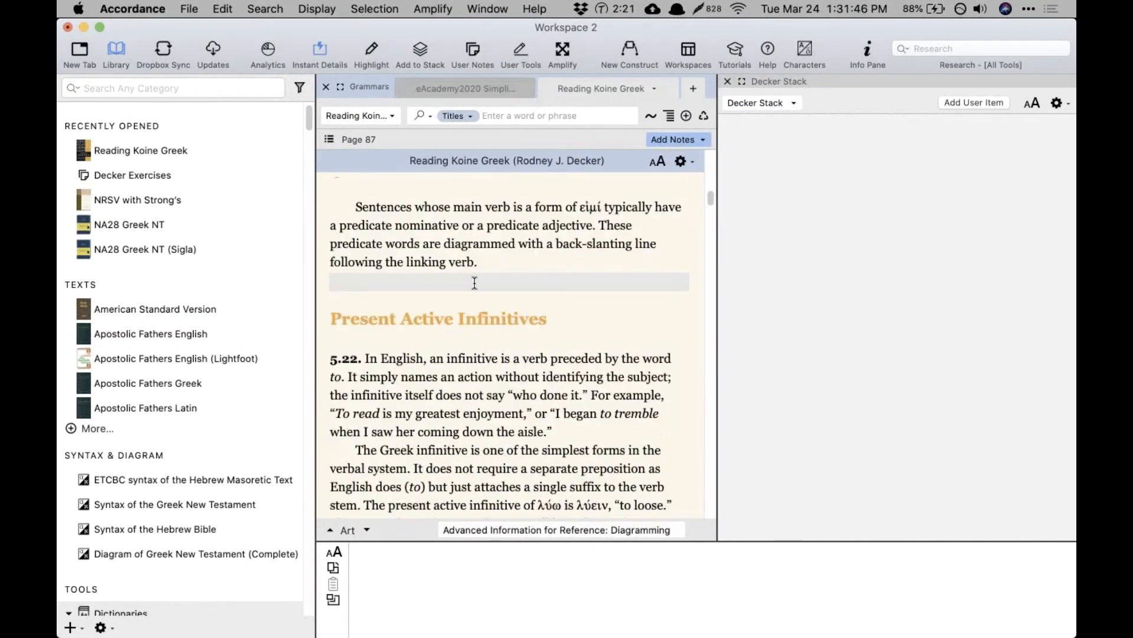
{"action": "scroll", "coordinate": [466, 278], "scroll_direction": "down", "scroll_amount": 3}
{"action": "triple_click", "coordinate": [450, 275]}
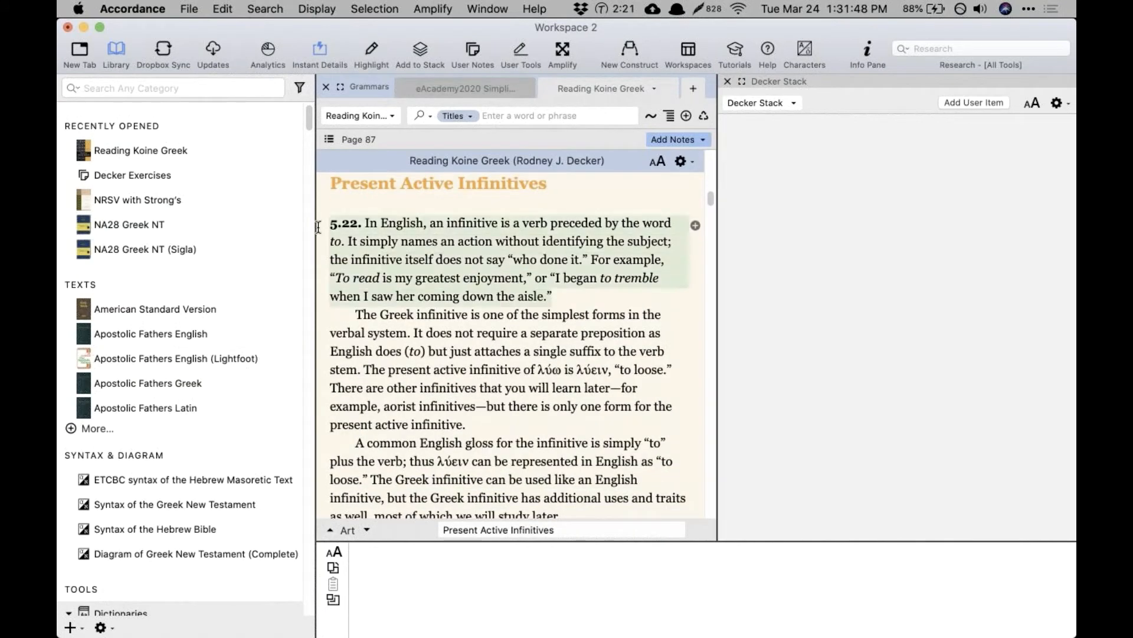
{"action": "right_click", "coordinate": [401, 248]}
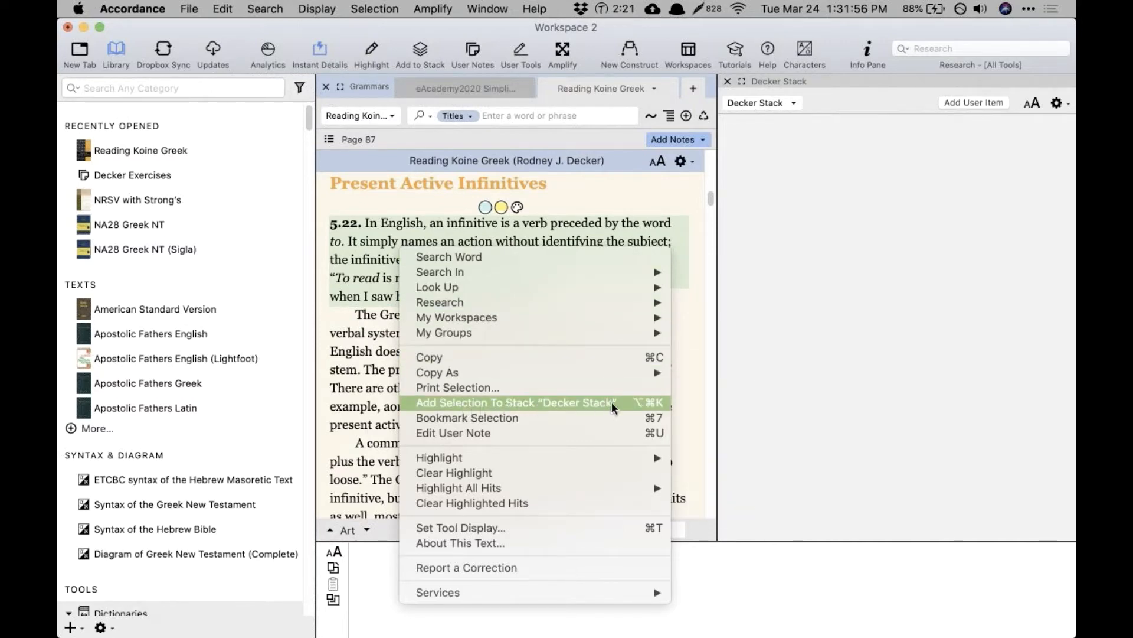
{"action": "left_click", "coordinate": [637, 402]}
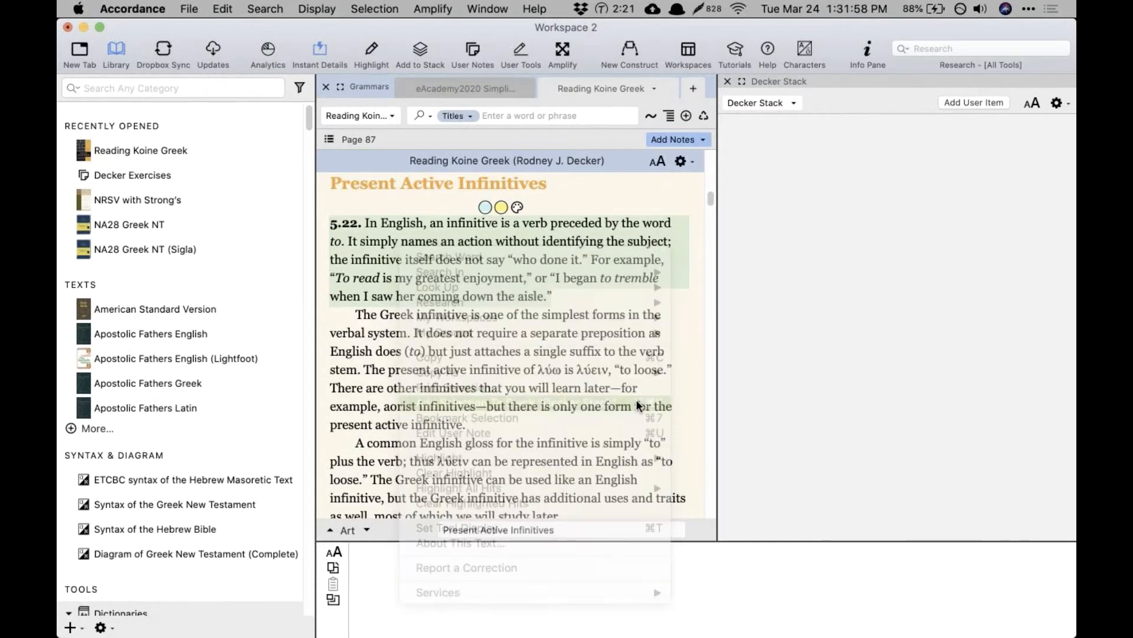
{"action": "mouse_move", "coordinate": [824, 258]}
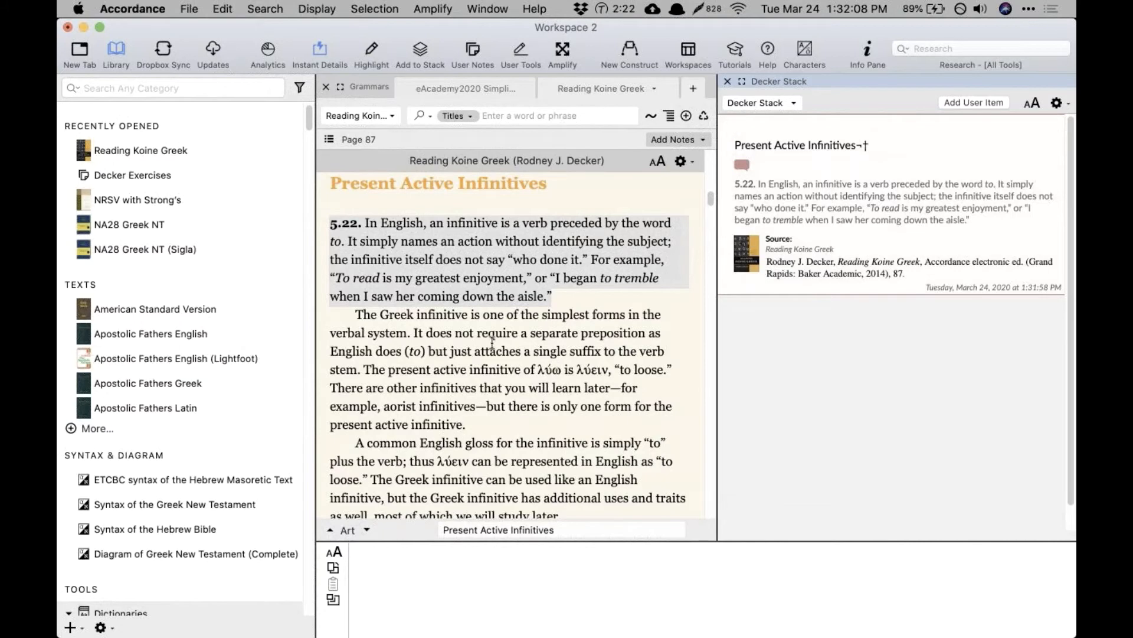
Step: Add section 5.23, from its introductory paragraph through the Greek text of the Luke 5:1 example, to Decker Stack
{"action": "scroll", "coordinate": [492, 342], "scroll_direction": "down", "scroll_amount": 10}
{"action": "scroll", "coordinate": [492, 342], "scroll_direction": "down", "scroll_amount": 3}
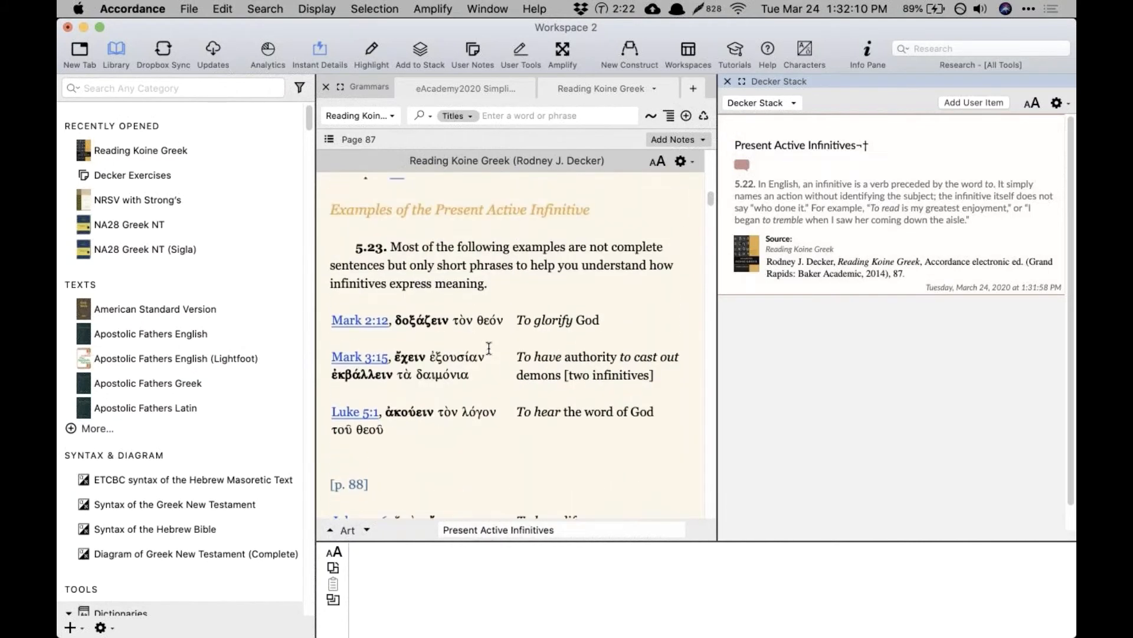
{"action": "left_click_drag", "start_coordinate": [419, 427], "coordinate": [344, 251]}
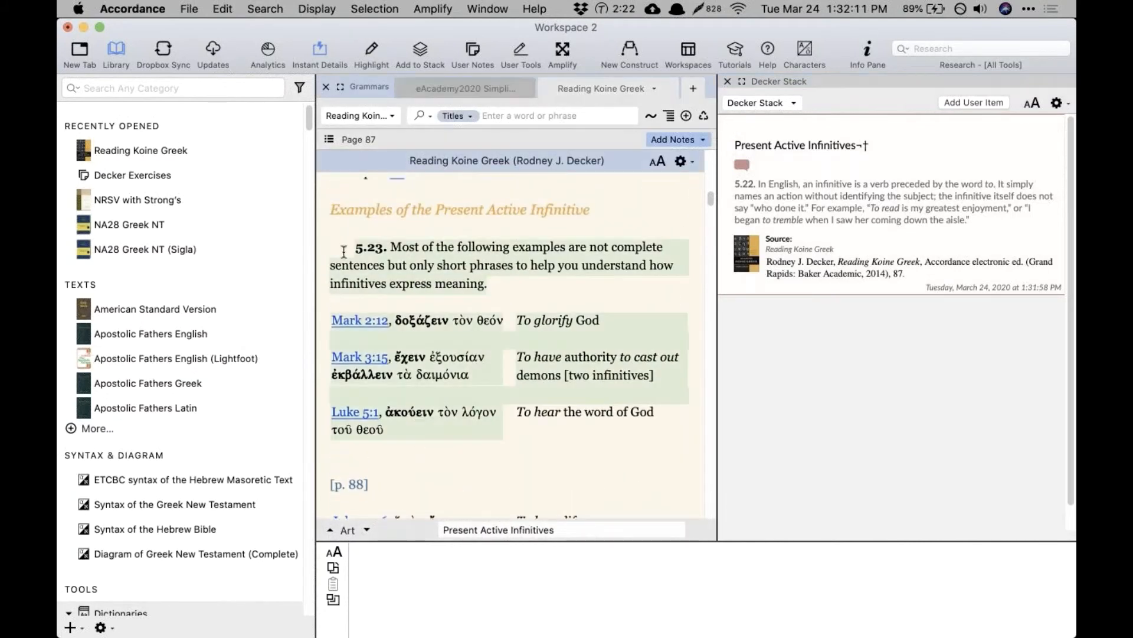
{"action": "right_click", "coordinate": [402, 265]}
{"action": "left_click", "coordinate": [434, 420]}
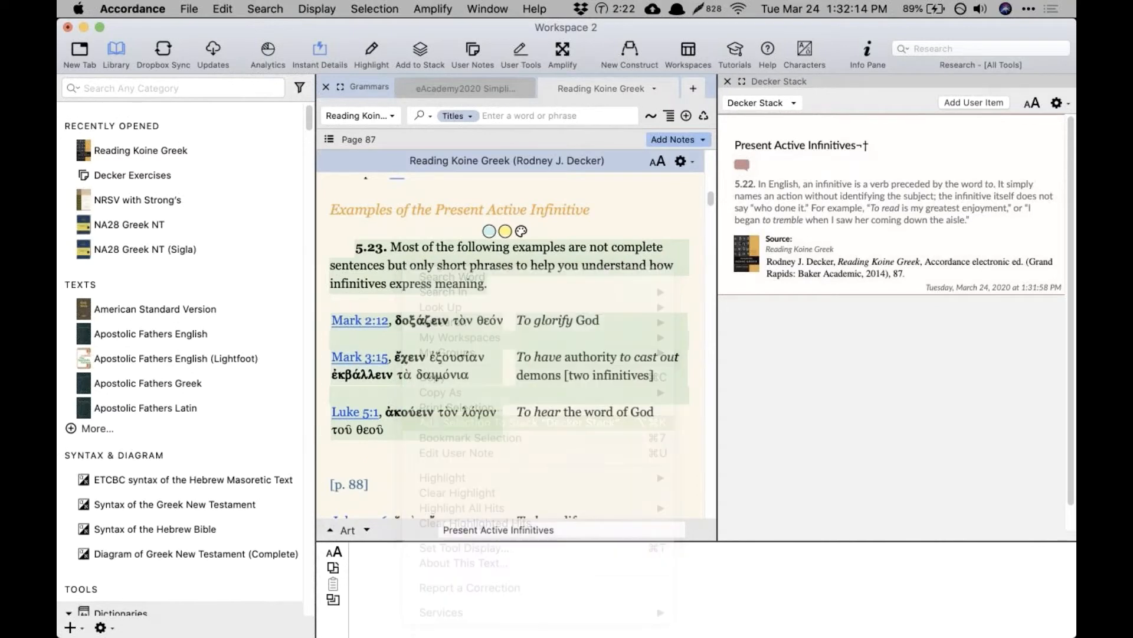
{"action": "scroll", "coordinate": [791, 317], "scroll_direction": "up", "scroll_amount": 3}
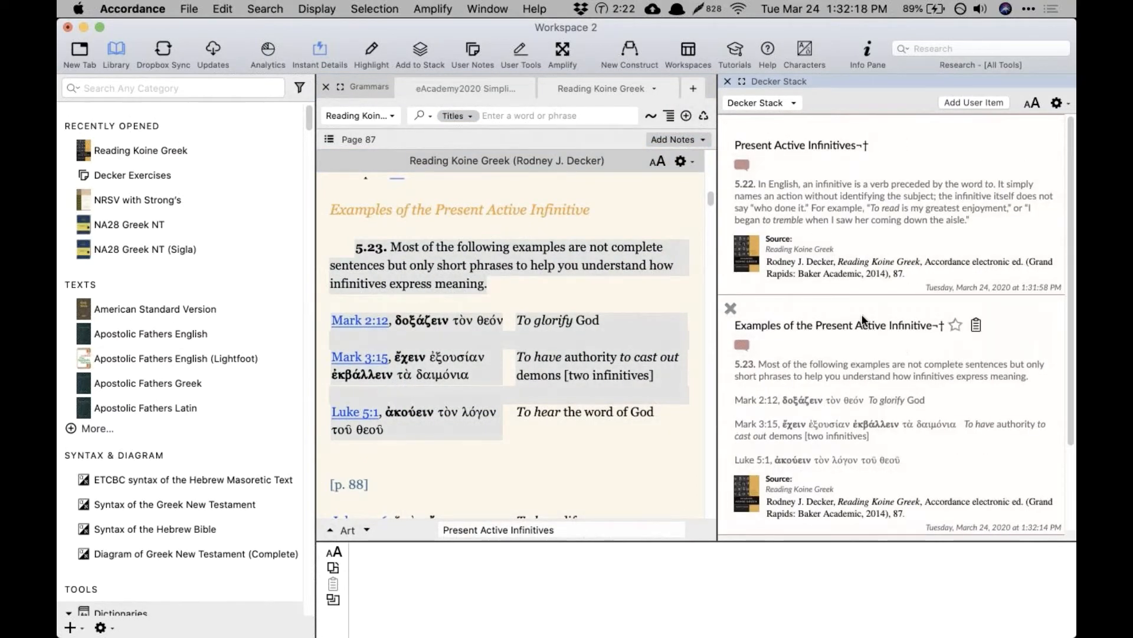
Step: Close the Reading Koine Greek tab to return to the eAcademy2020 Simplify Greek outline
{"action": "scroll", "coordinate": [644, 388], "scroll_direction": "down", "scroll_amount": 5}
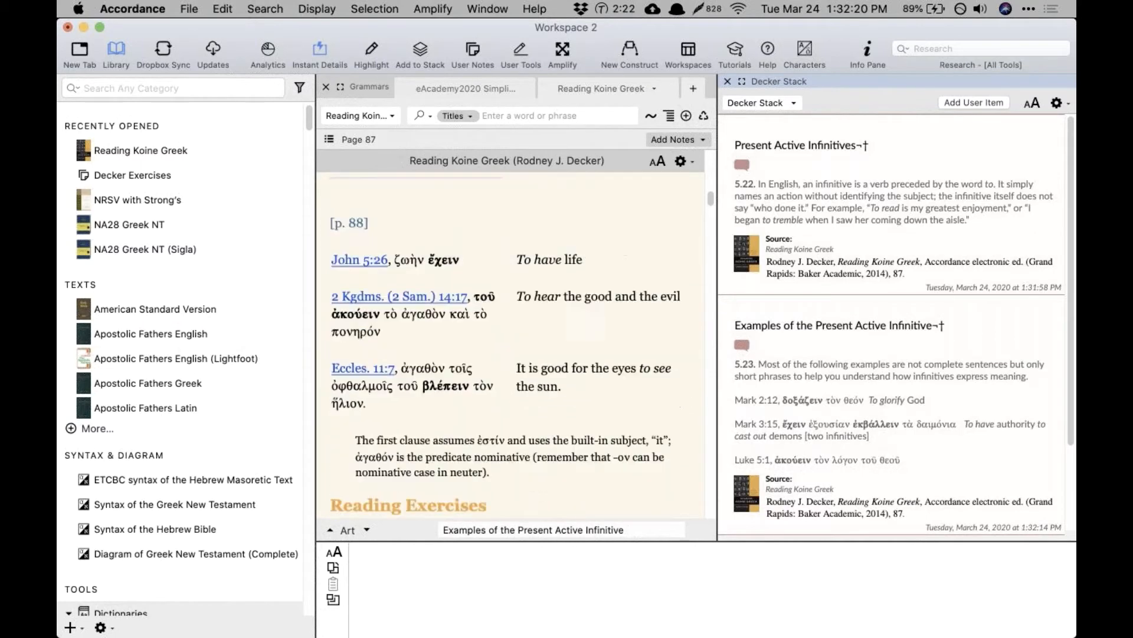
{"action": "scroll", "coordinate": [509, 347], "scroll_direction": "down", "scroll_amount": 6}
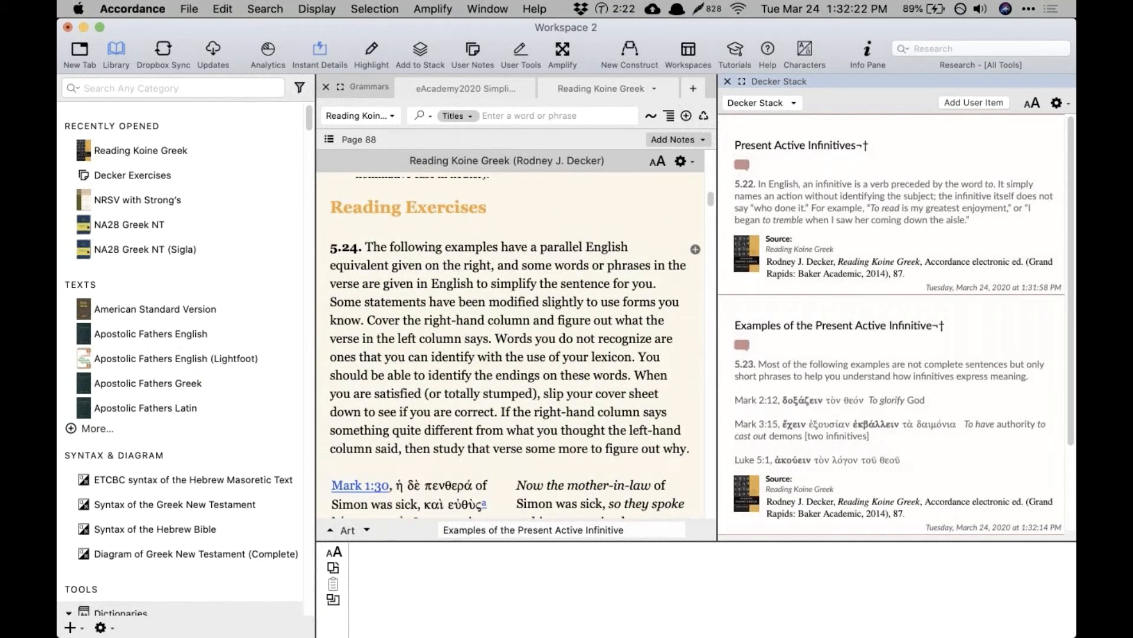
{"action": "scroll", "coordinate": [508, 347], "scroll_direction": "down", "scroll_amount": 1}
{"action": "left_click", "coordinate": [584, 90]}
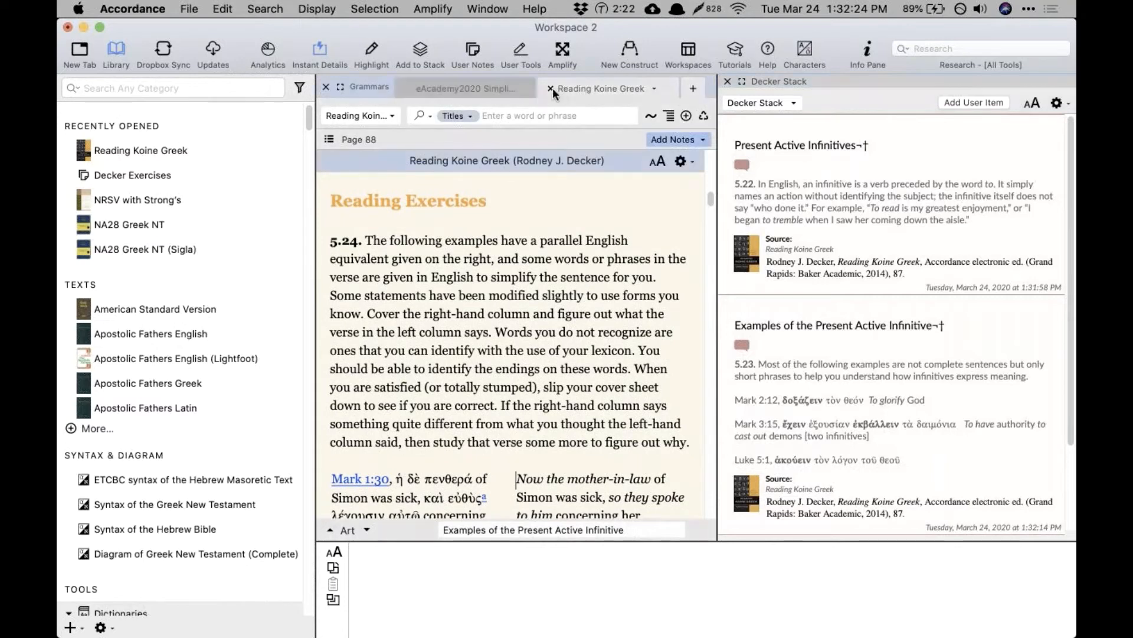
{"action": "left_click", "coordinate": [551, 88]}
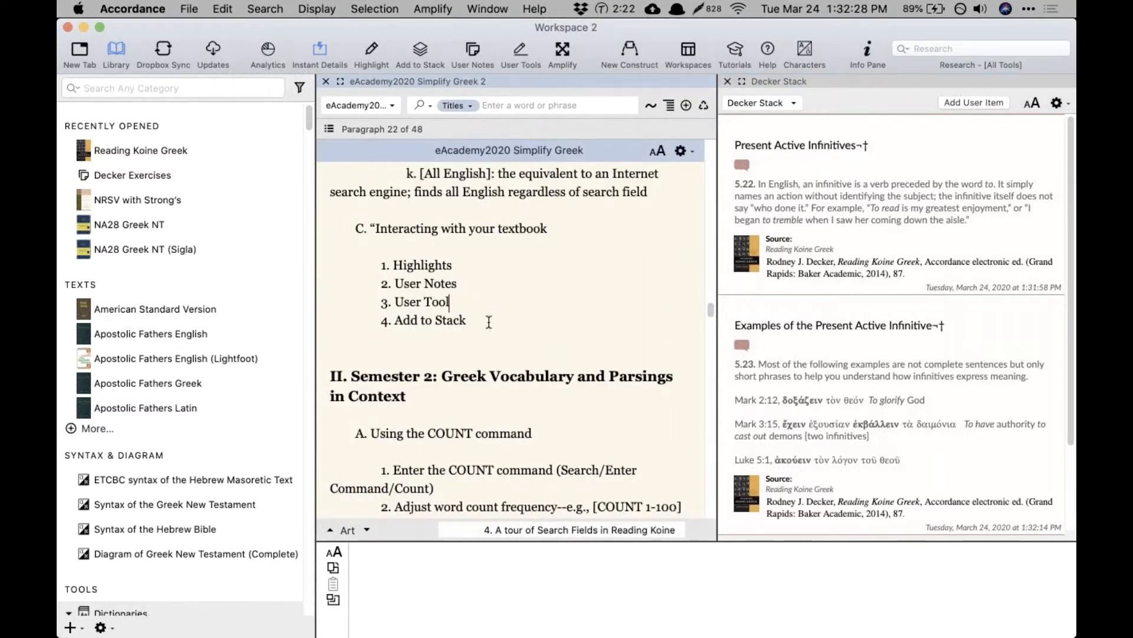
Step: Point out the four items under "Interacting with your textbook" in the outline and hide the library
{"action": "left_click_drag", "start_coordinate": [489, 322], "coordinate": [370, 262]}
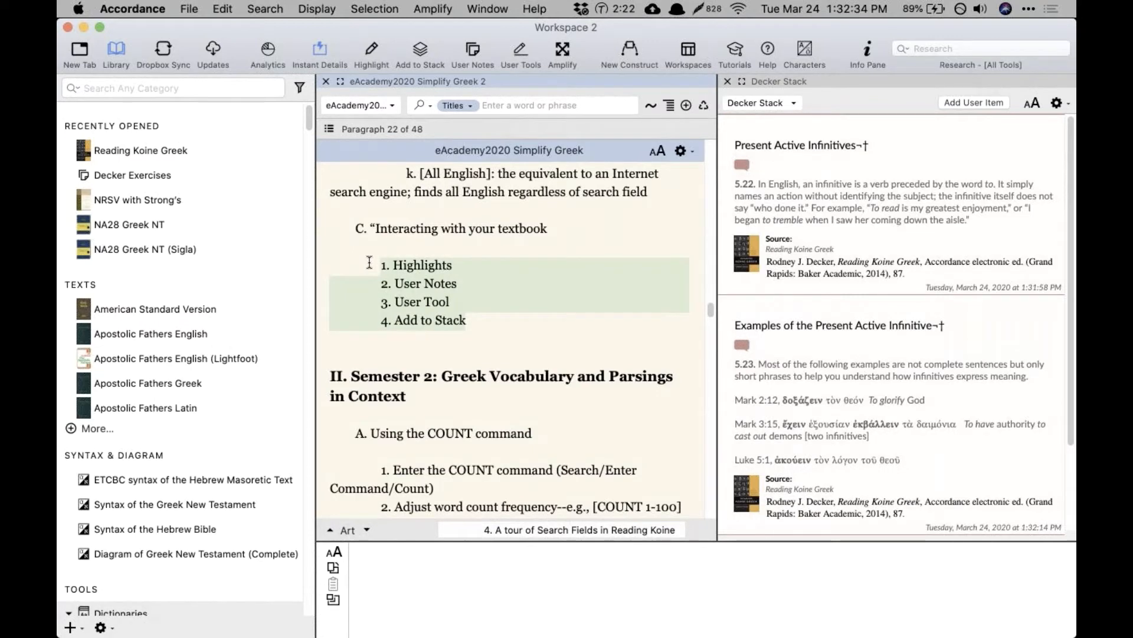
{"action": "left_click", "coordinate": [515, 263]}
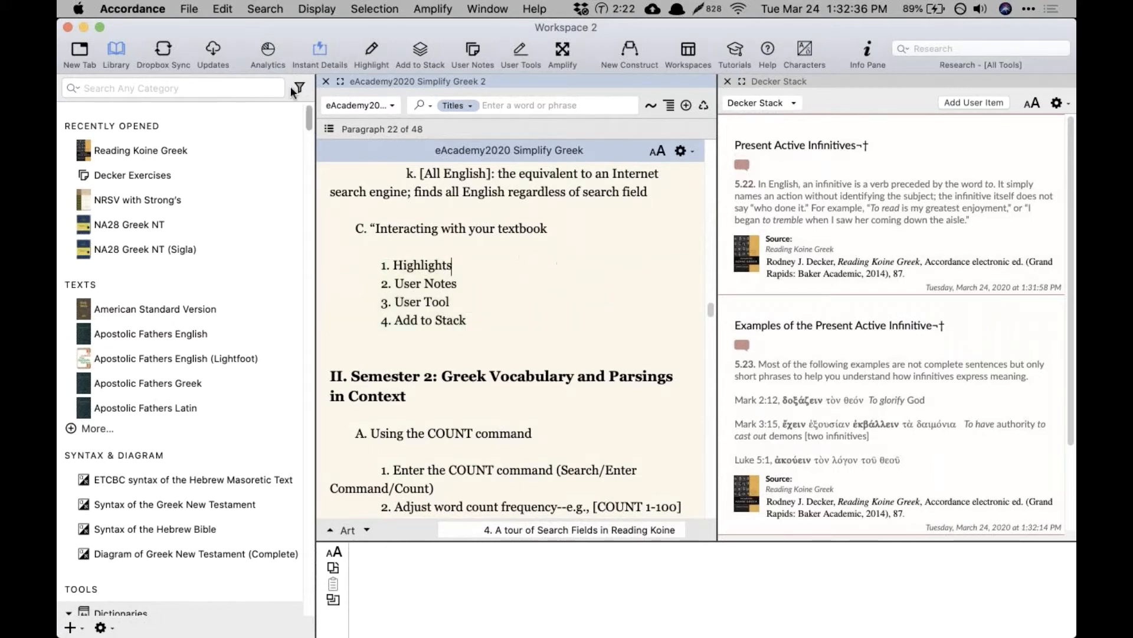
{"action": "left_click", "coordinate": [116, 50]}
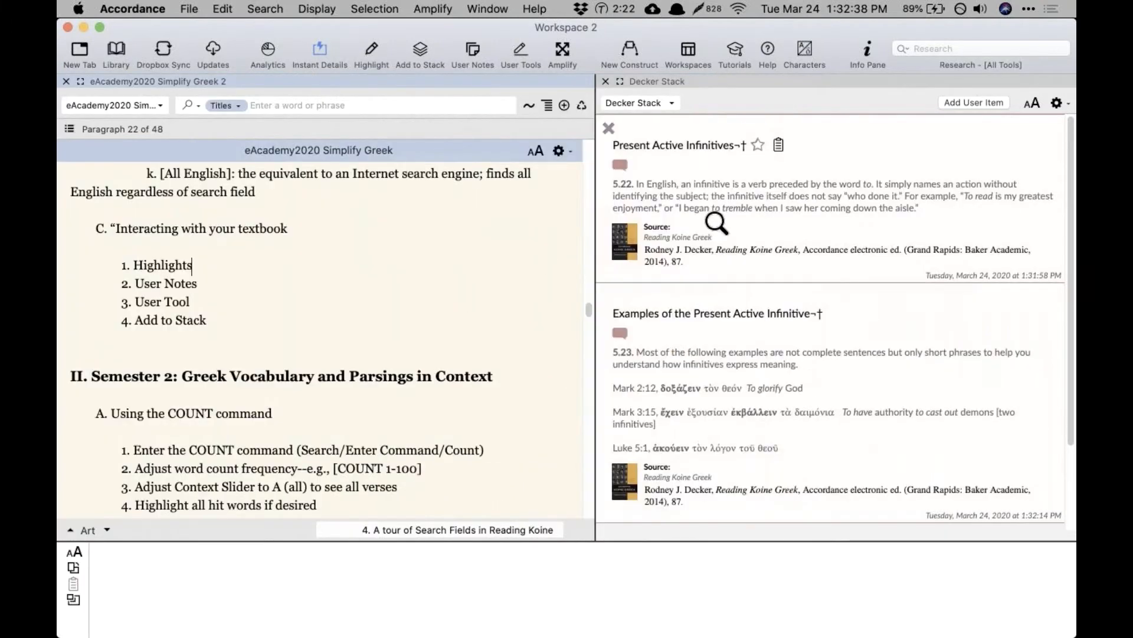
Step: Open the Reading Koine Greek source of the stack's Present Active Infinitives entry, review the passage and close its tab
{"action": "left_click", "coordinate": [653, 231]}
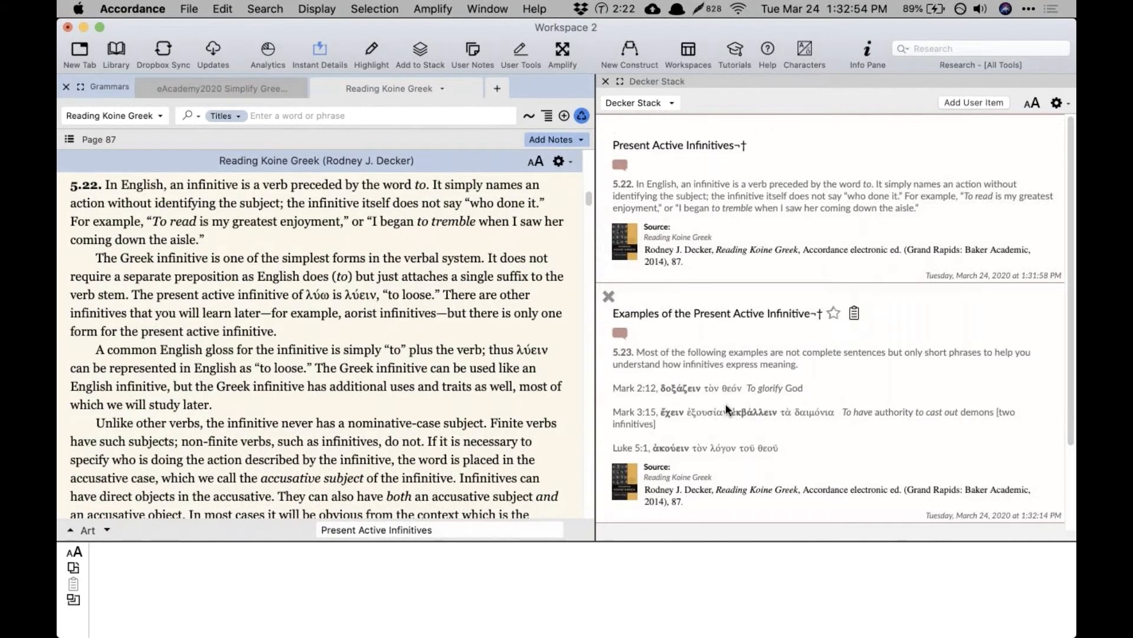
{"action": "scroll", "coordinate": [725, 402], "scroll_direction": "down", "scroll_amount": 5}
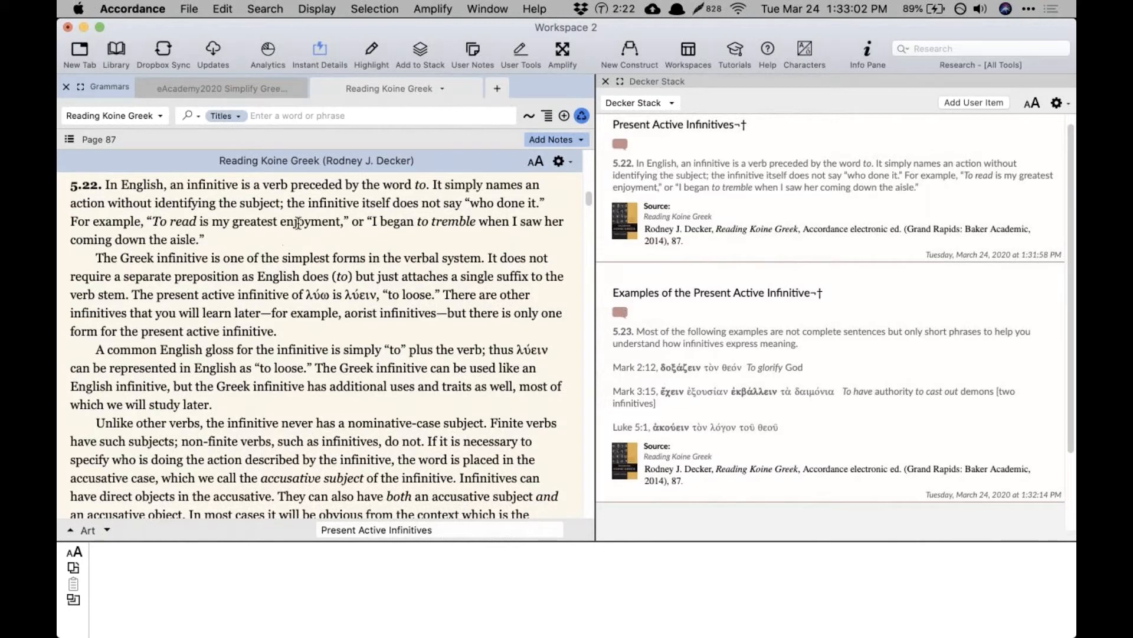
{"action": "left_click", "coordinate": [322, 89]}
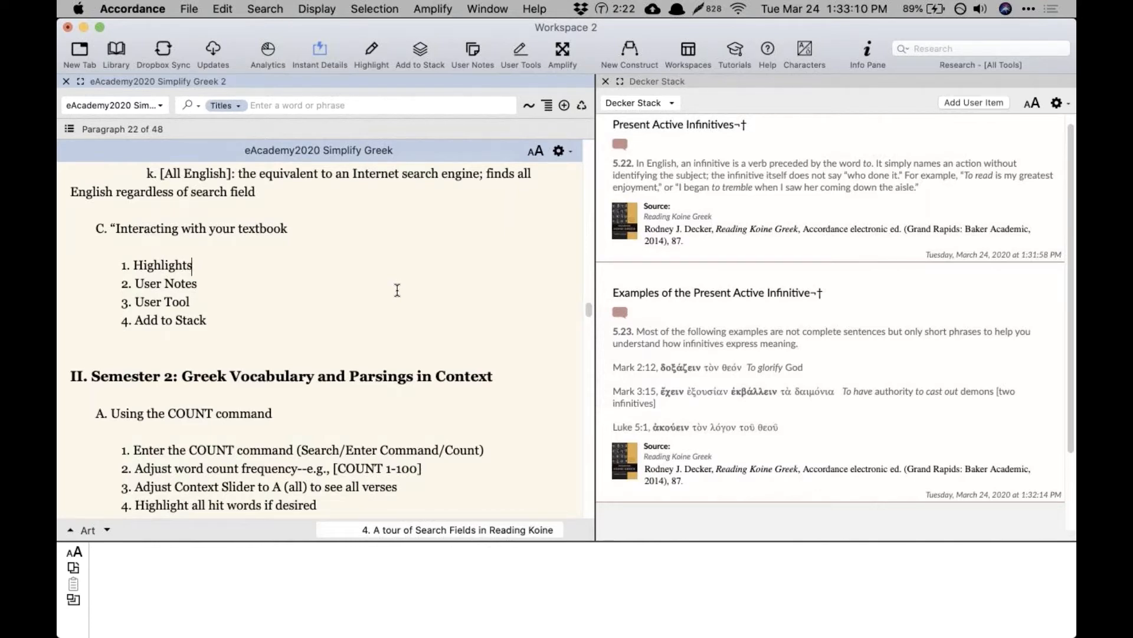
{"action": "scroll", "coordinate": [398, 290], "scroll_direction": "up", "scroll_amount": 5}
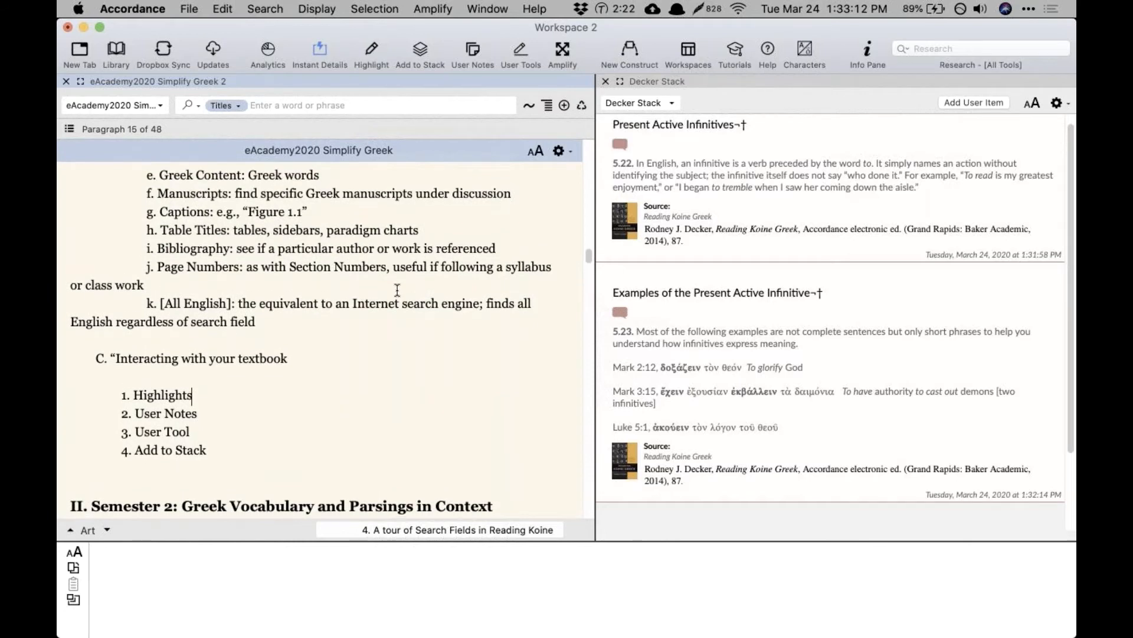
{"action": "scroll", "coordinate": [397, 290], "scroll_direction": "down", "scroll_amount": 3}
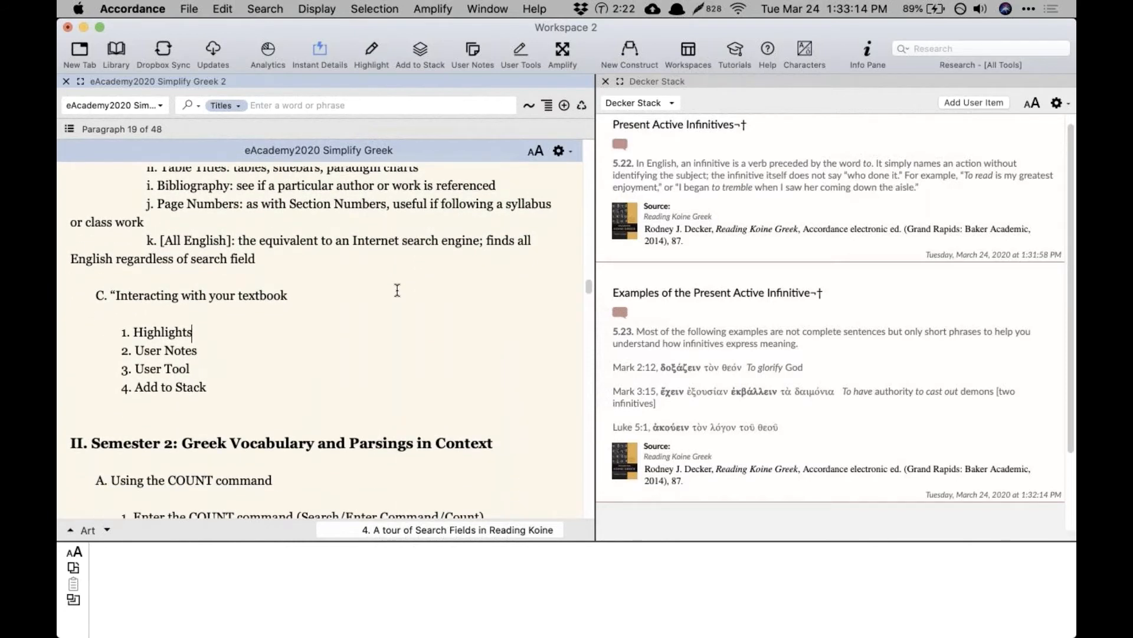
{"action": "scroll", "coordinate": [397, 290], "scroll_direction": "down", "scroll_amount": 5}
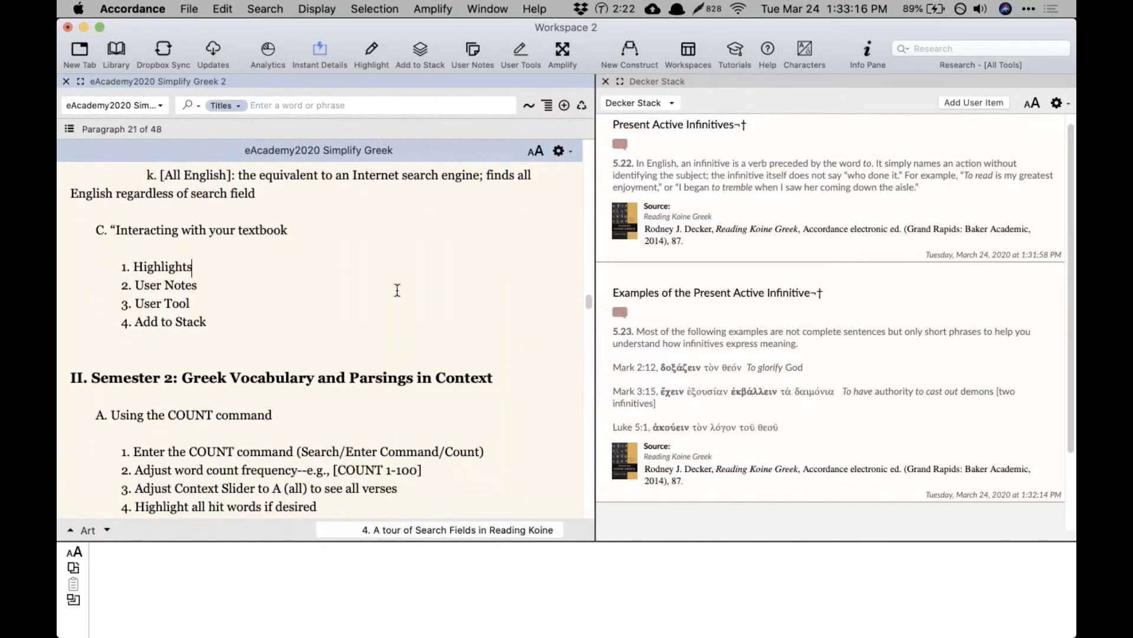
Step: Close the Decker Stack pane so the eAcademy2020 Simplify Greek outline fills the workspace
{"action": "scroll", "coordinate": [397, 290], "scroll_direction": "down", "scroll_amount": 1}
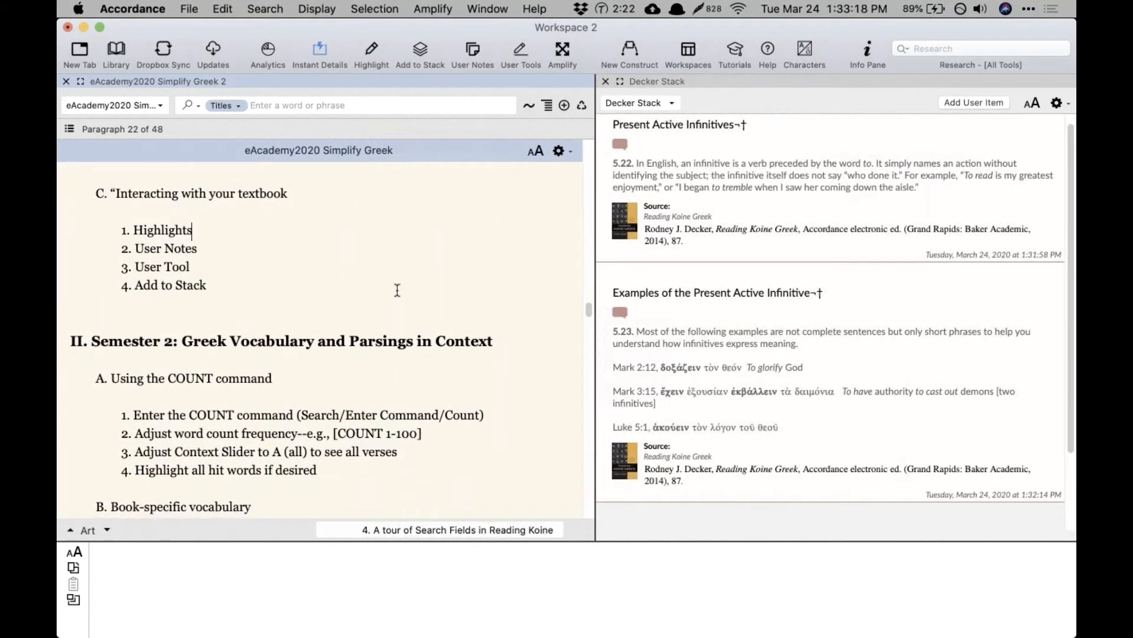
{"action": "scroll", "coordinate": [397, 290], "scroll_direction": "down", "scroll_amount": 1}
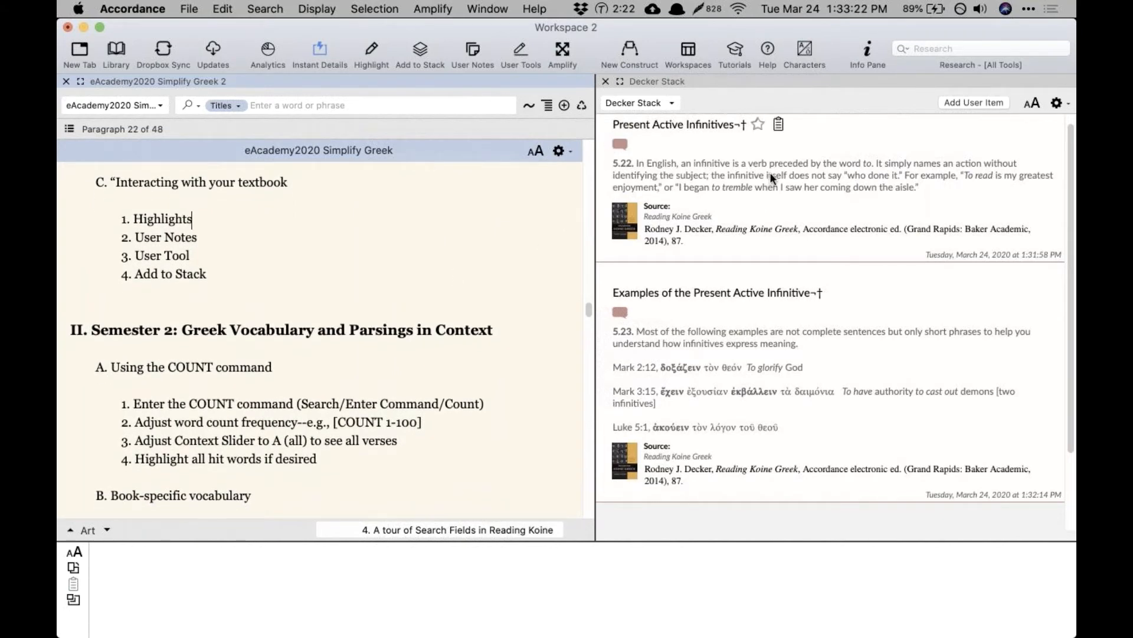
{"action": "scroll", "coordinate": [469, 230], "scroll_direction": "up", "scroll_amount": 1}
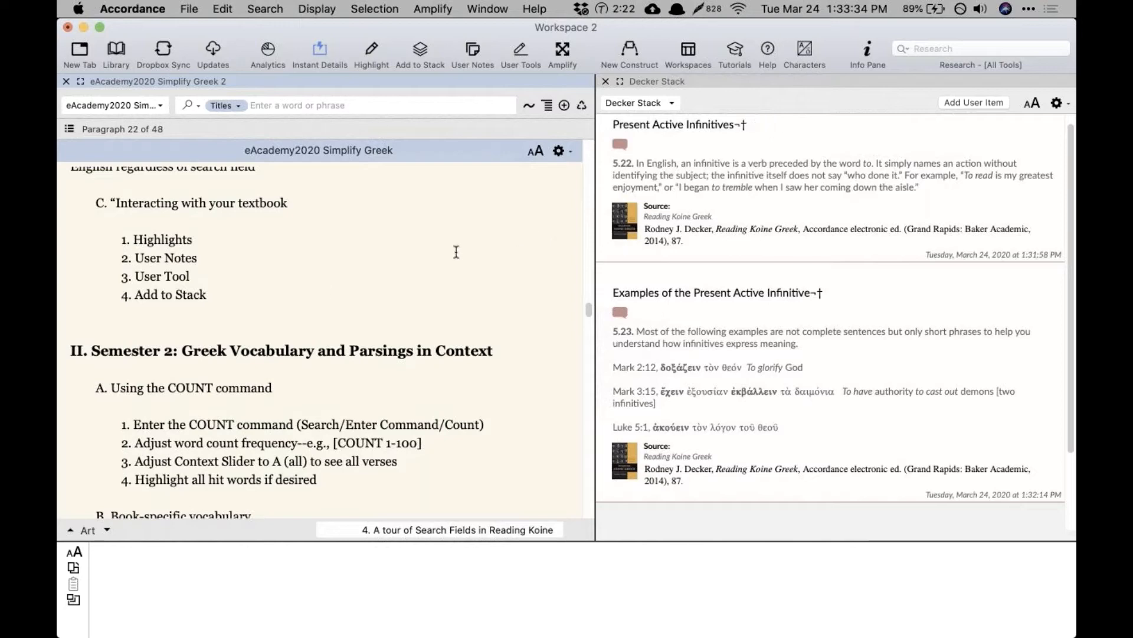
{"action": "left_click", "coordinate": [605, 81]}
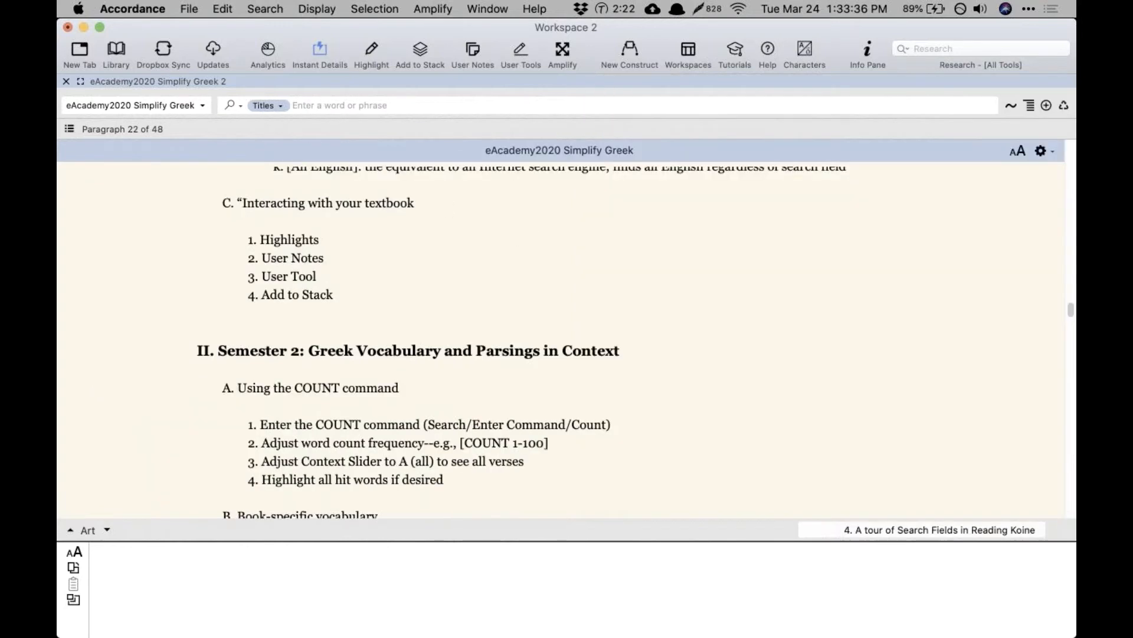
Step: Review the outline's Semester 1 section from its heading through "Interacting with your textbook" and move on to Semester 2, Greek Vocabulary and Parsings in Context
{"action": "scroll", "coordinate": [575, 247], "scroll_direction": "up", "scroll_amount": 2}
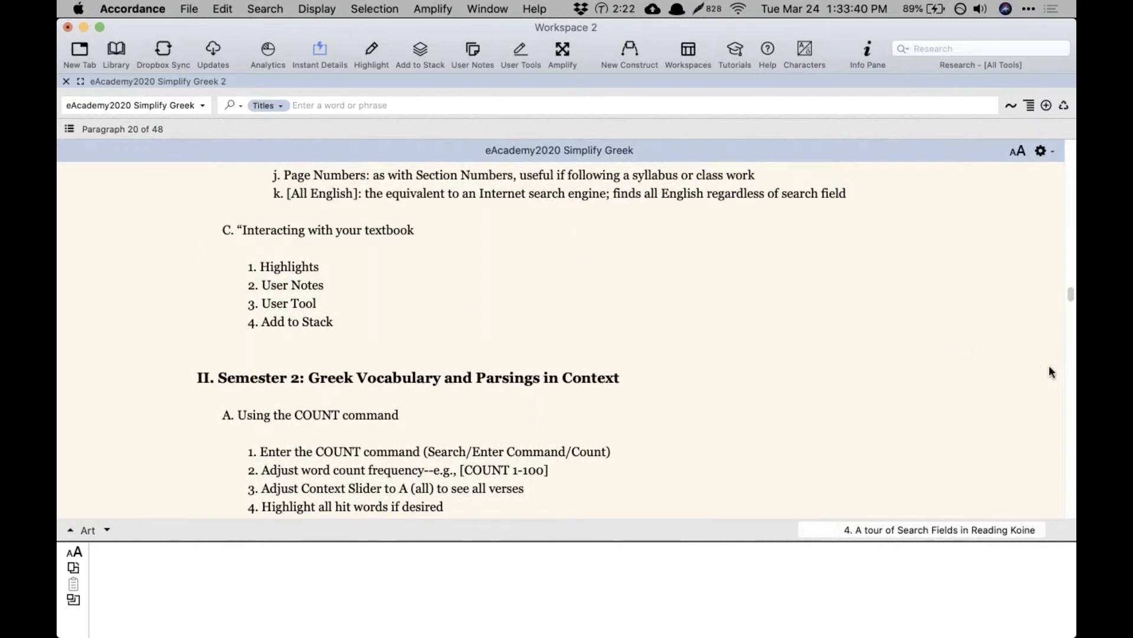
{"action": "key", "text": "super+Tab"}
{"action": "key", "text": "super+Tab"}
{"action": "scroll", "coordinate": [197, 250], "scroll_direction": "up", "scroll_amount": 3}
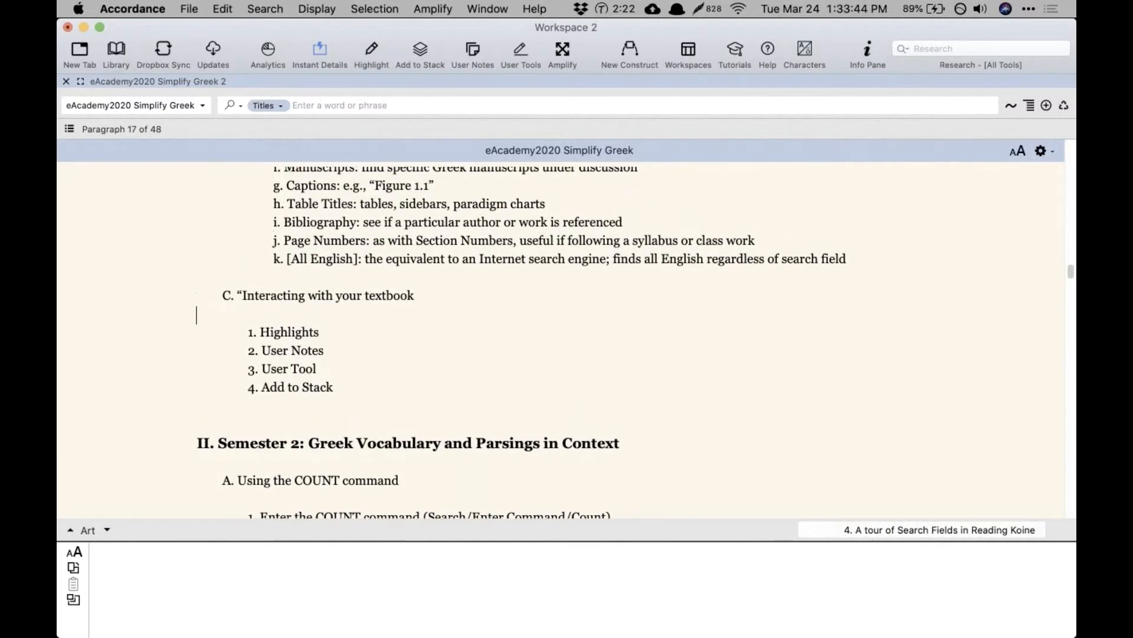
{"action": "scroll", "coordinate": [197, 295], "scroll_direction": "up", "scroll_amount": 10}
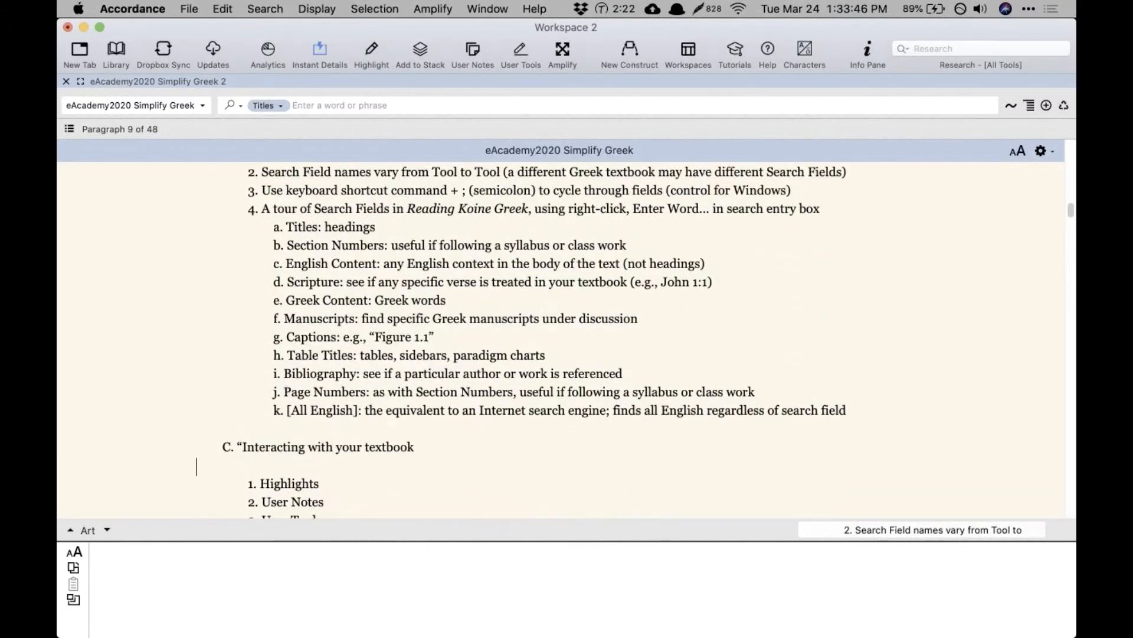
{"action": "scroll", "coordinate": [565, 339], "scroll_direction": "up", "scroll_amount": 2}
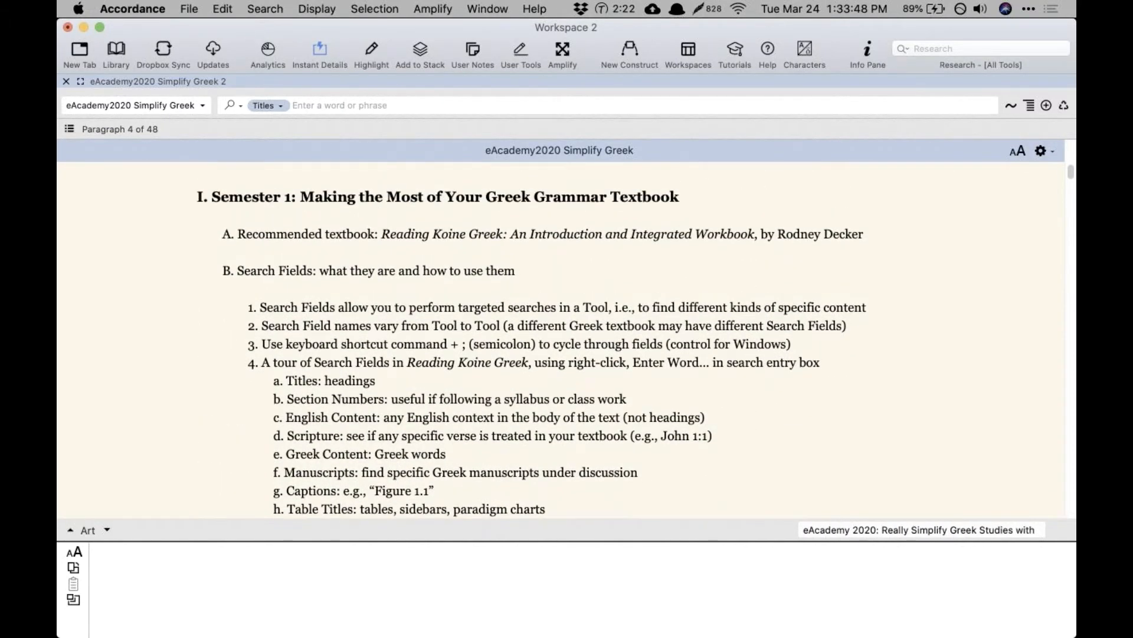
{"action": "scroll", "coordinate": [565, 340], "scroll_direction": "down", "scroll_amount": 2}
{"action": "scroll", "coordinate": [566, 340], "scroll_direction": "up", "scroll_amount": 2}
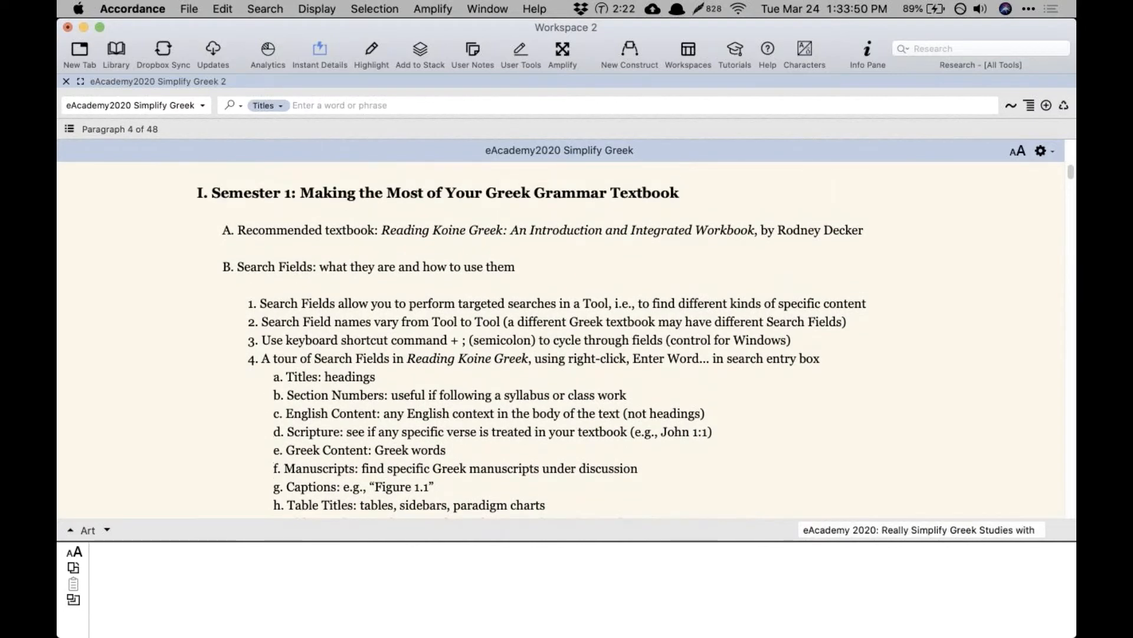
{"action": "scroll", "coordinate": [565, 340], "scroll_direction": "down", "scroll_amount": 1}
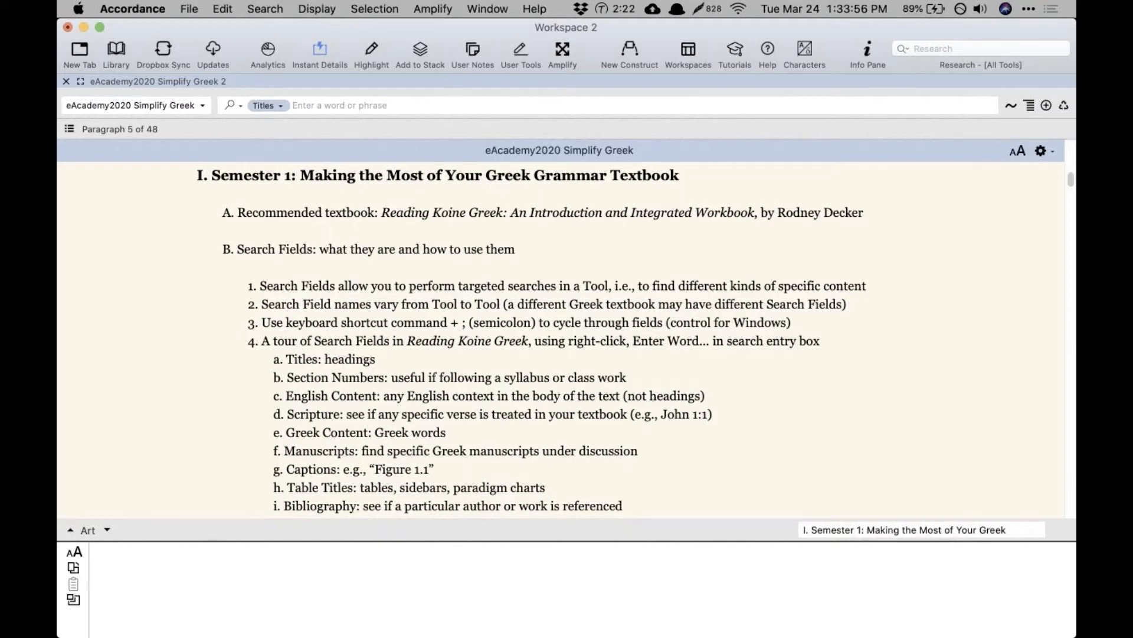
{"action": "scroll", "coordinate": [566, 339], "scroll_direction": "down", "scroll_amount": 1}
{"action": "scroll", "coordinate": [566, 339], "scroll_direction": "up", "scroll_amount": 1}
{"action": "scroll", "coordinate": [566, 339], "scroll_direction": "down", "scroll_amount": 1}
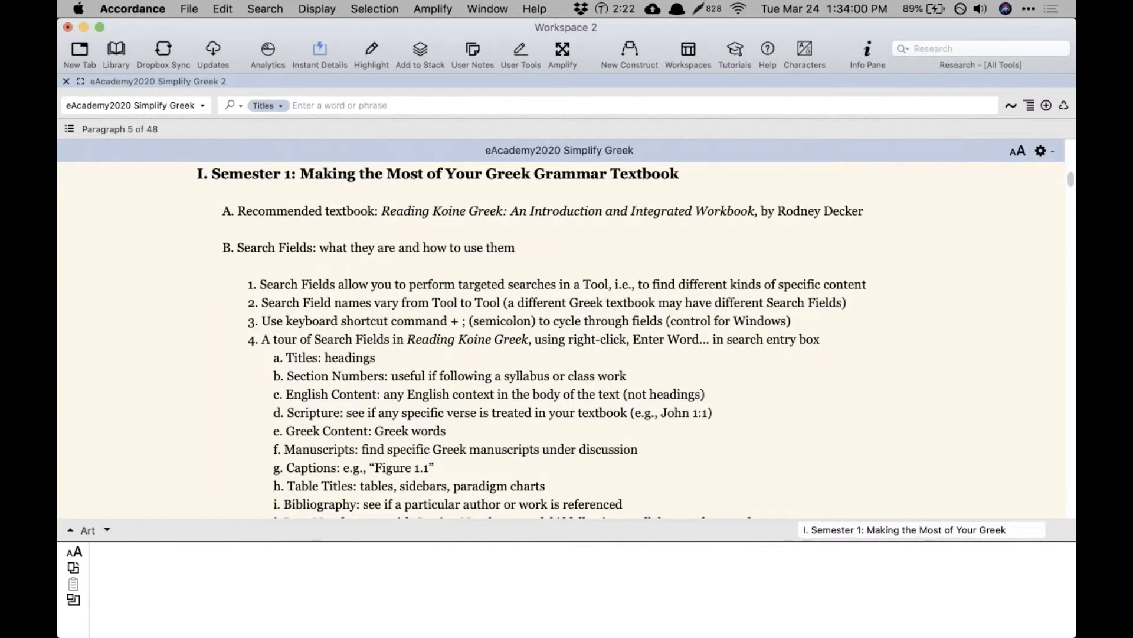
{"action": "scroll", "coordinate": [309, 354], "scroll_direction": "down", "scroll_amount": 10}
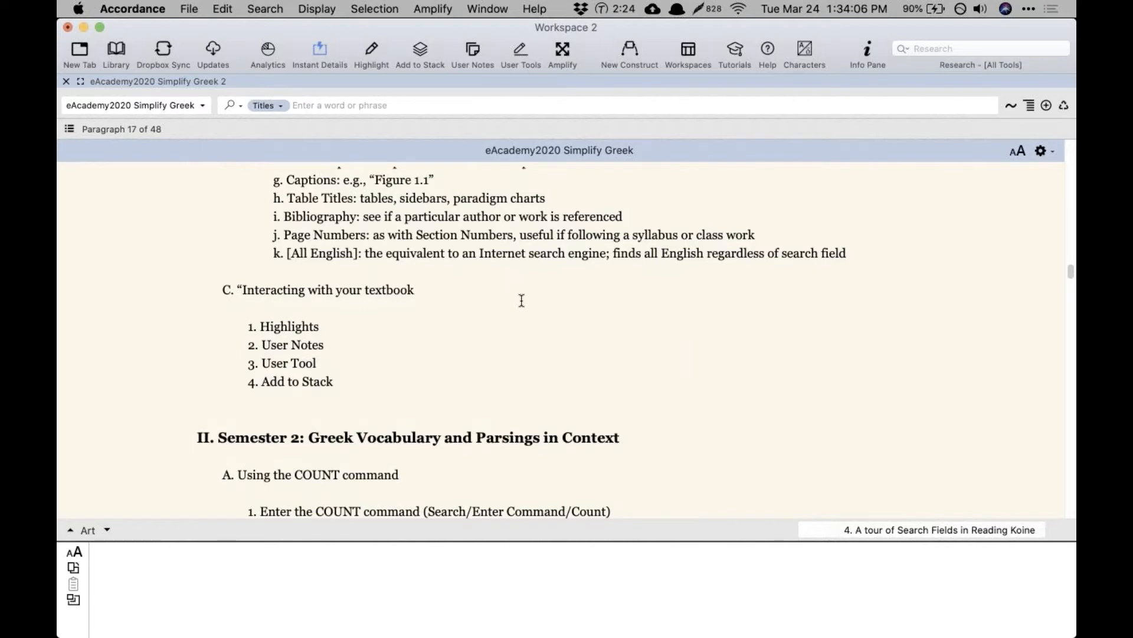
{"action": "scroll", "coordinate": [522, 300], "scroll_direction": "down", "scroll_amount": 5}
{"action": "scroll", "coordinate": [522, 301], "scroll_direction": "down", "scroll_amount": 4}
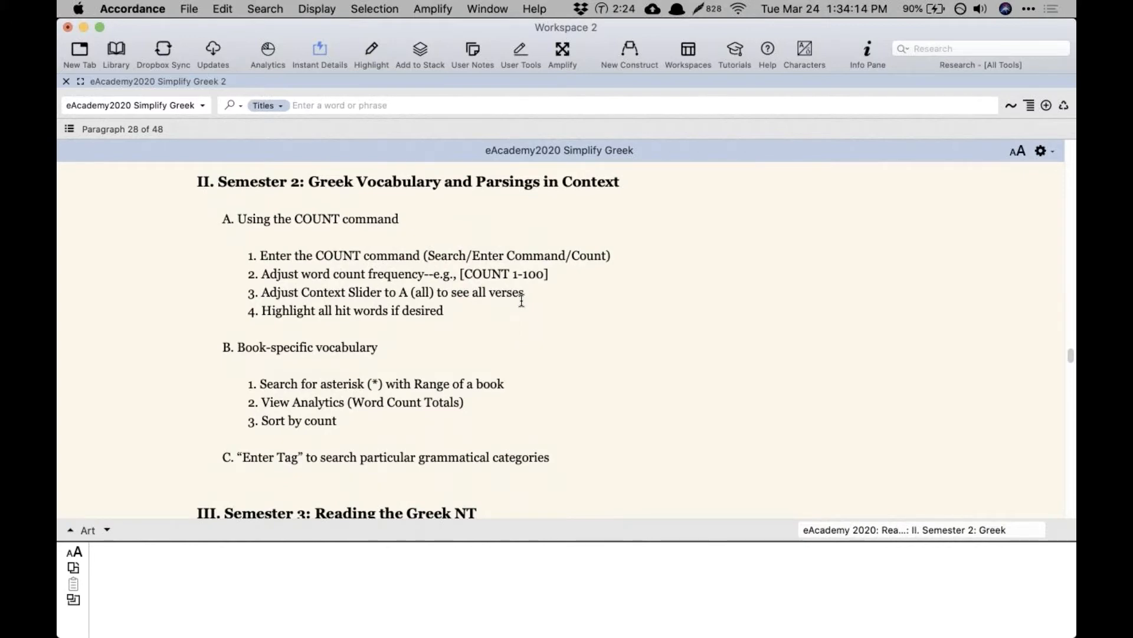
Step: Show the library
{"action": "left_click", "coordinate": [119, 53]}
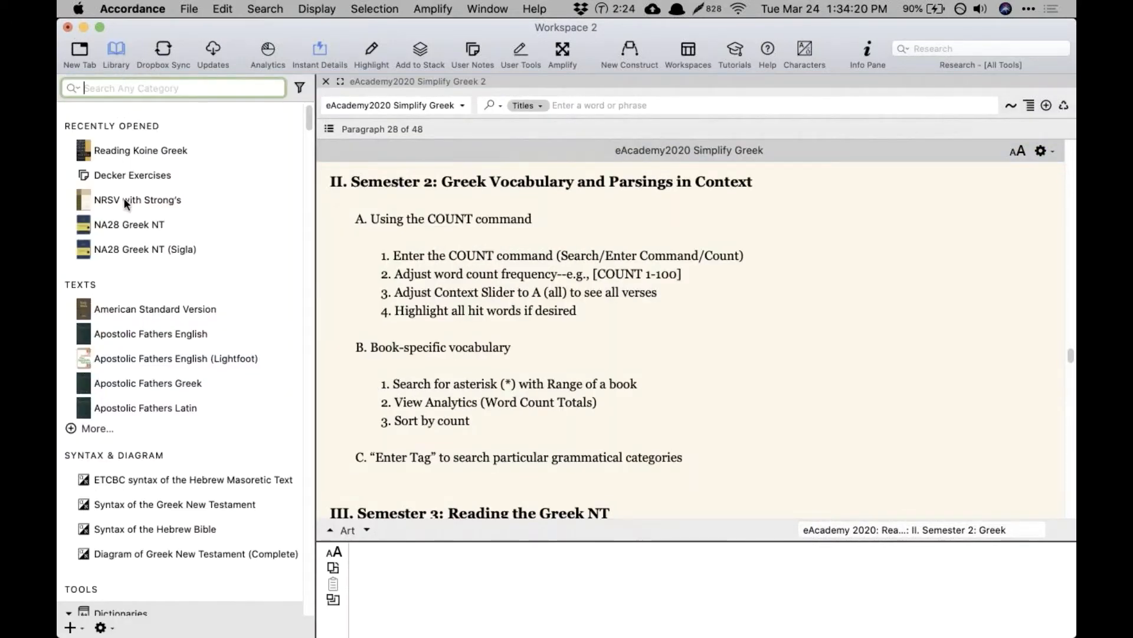
{"action": "type", "text": "gn"}
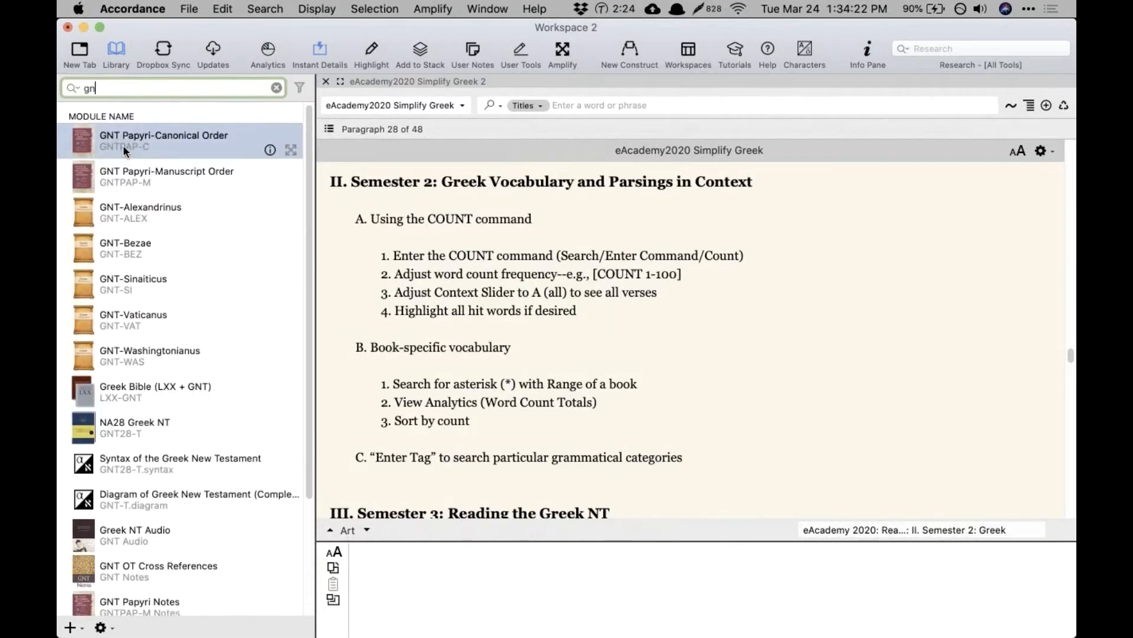
{"action": "type", "text": "t 28"}
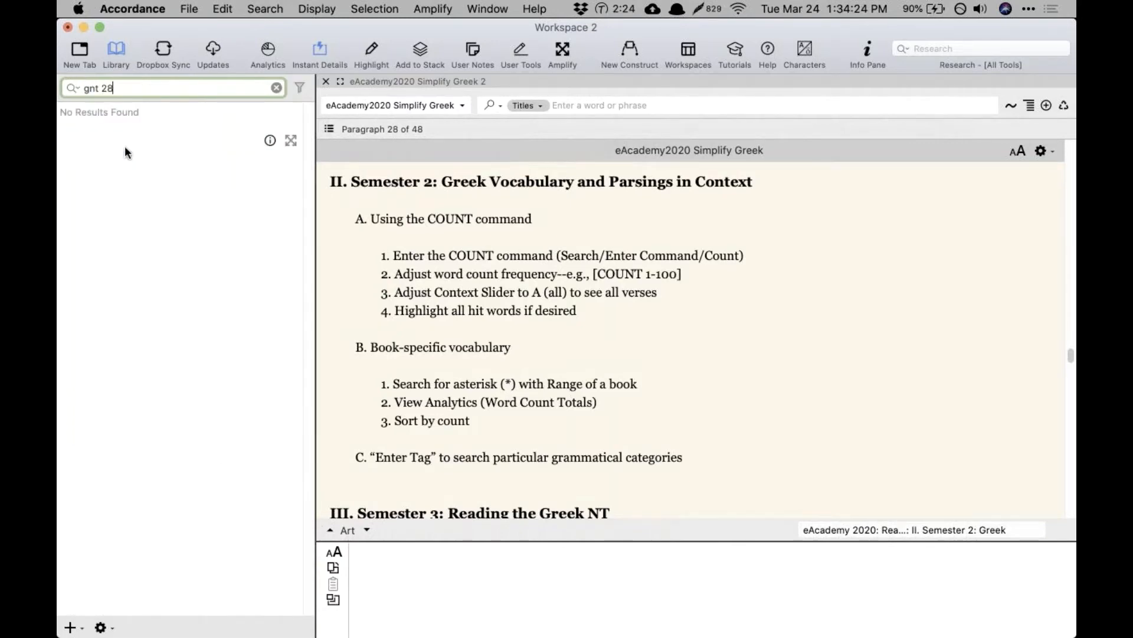
{"action": "key", "text": "BackSpace"}
{"action": "key", "text": "BackSpace"}
{"action": "key", "text": "BackSpace"}
{"action": "key", "text": "BackSpace"}
{"action": "key", "text": "BackSpace"}
{"action": "key", "text": "BackSpace"}
Step: Search the library for na28, open NA28 Greek NT beside the outline with larger text, and hide the library
{"action": "type", "text": "na28"}
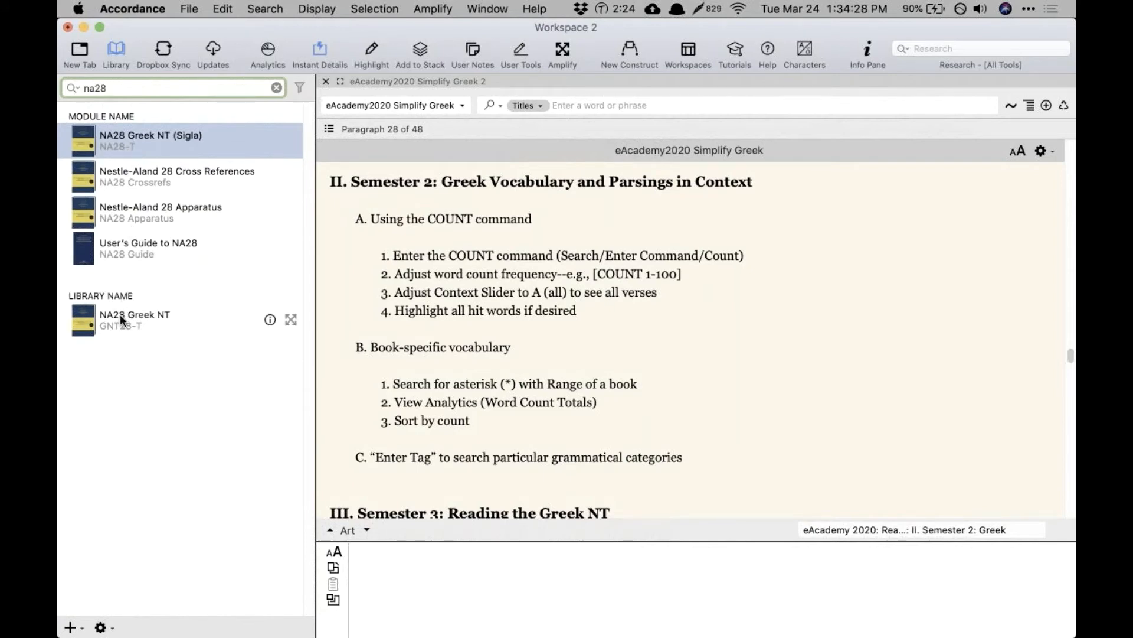
{"action": "double_click", "coordinate": [119, 314]}
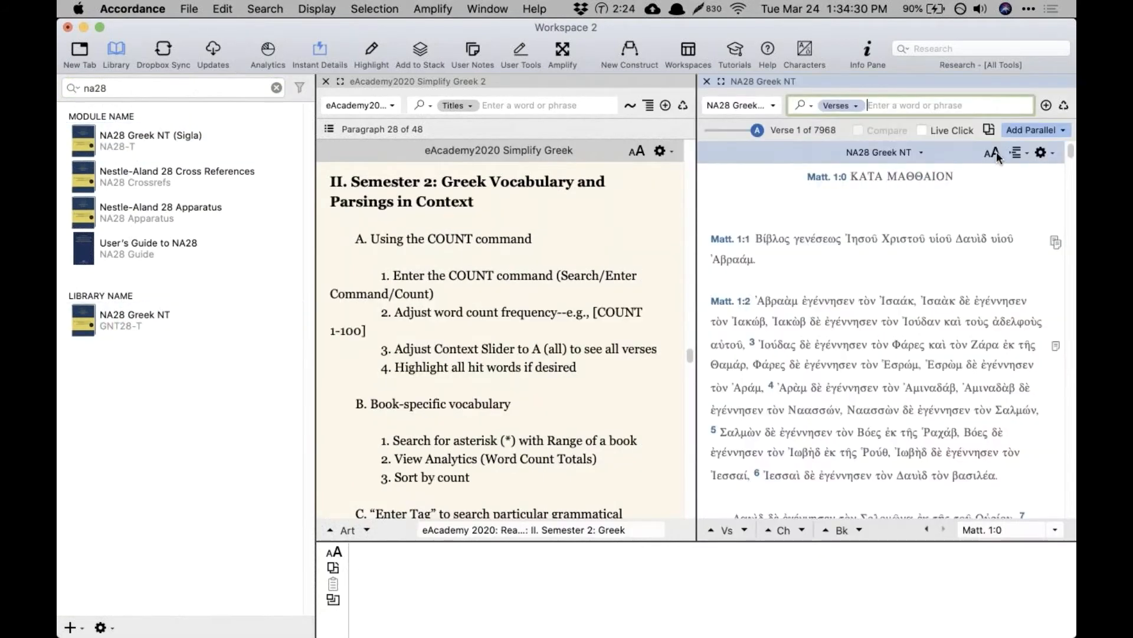
{"action": "left_click", "coordinate": [996, 151]}
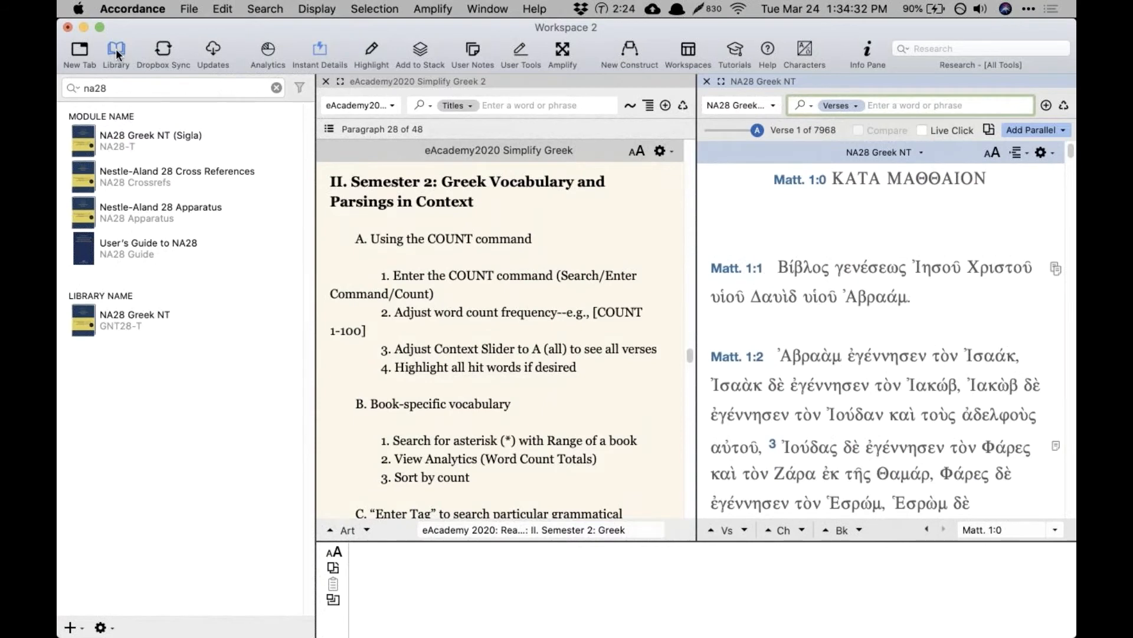
{"action": "left_click", "coordinate": [118, 55]}
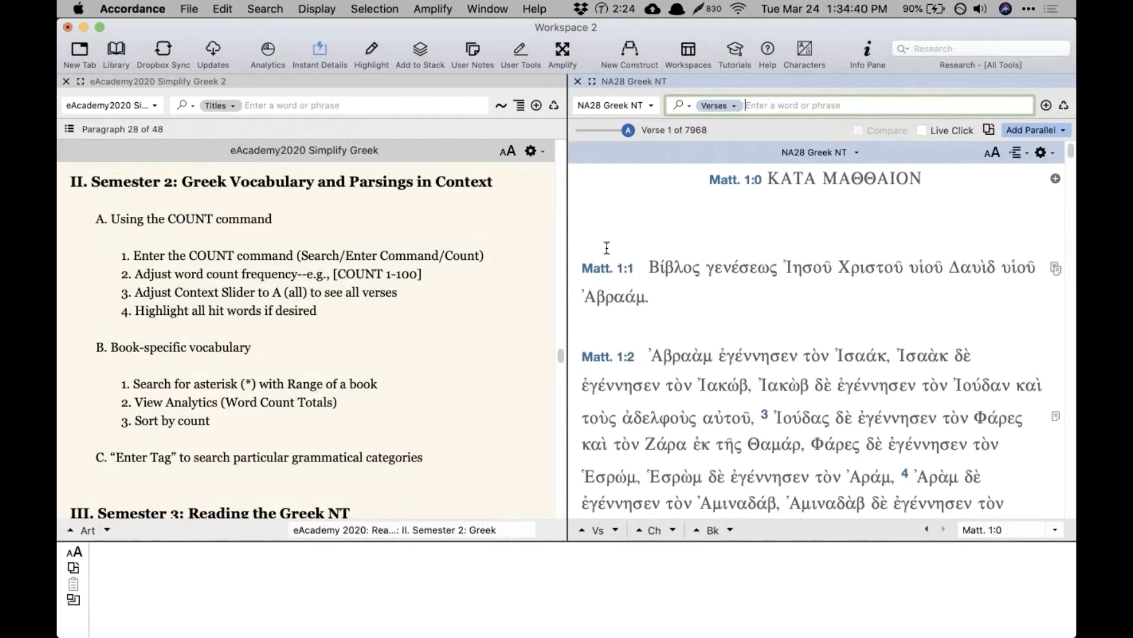
Step: Open Reading Koine Greek from the recently opened library items as a tab in the outline's pane
{"action": "left_click", "coordinate": [517, 248]}
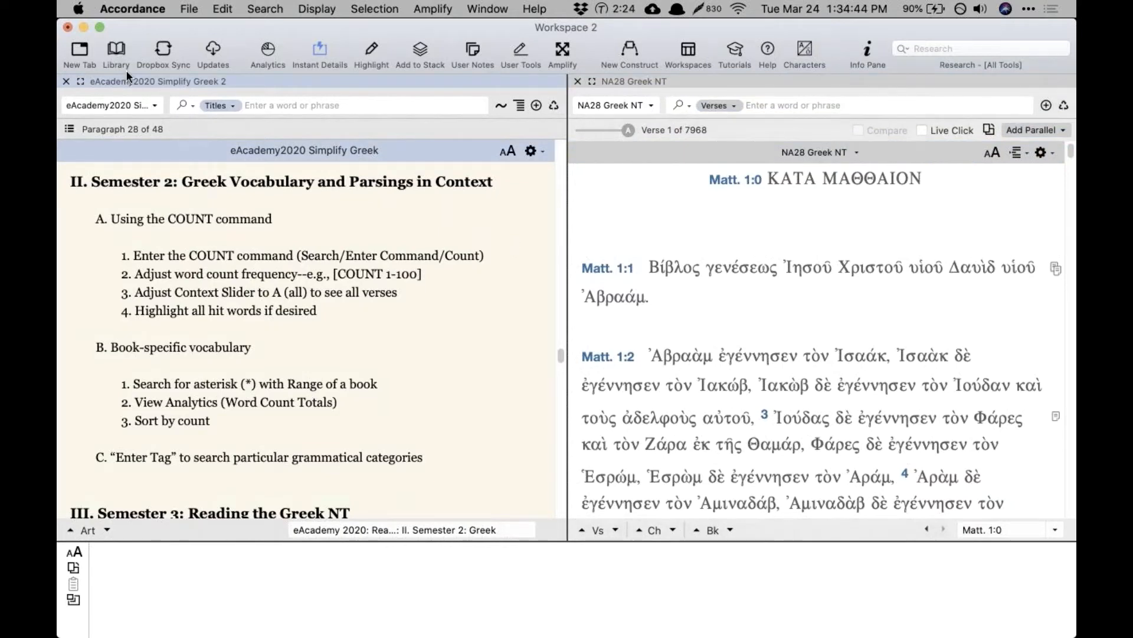
{"action": "left_click", "coordinate": [117, 52]}
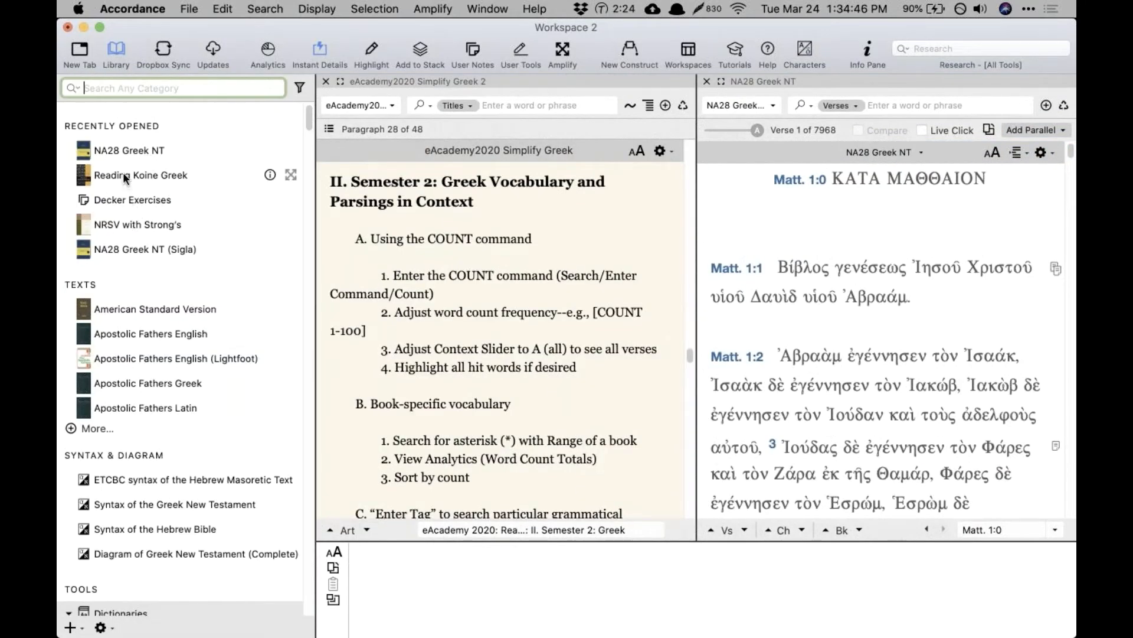
{"action": "left_click", "coordinate": [123, 173]}
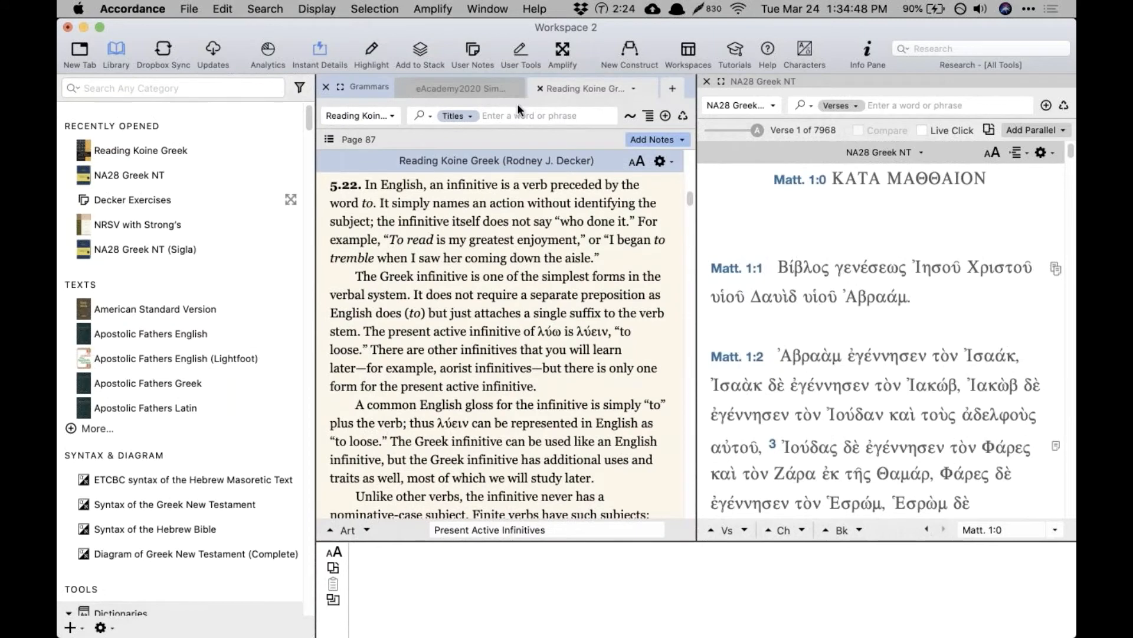
Step: Search the titles of Reading Koine Greek for Vocabulary and go to the Vocabulary for Chapter 2 hit
{"action": "left_click", "coordinate": [509, 117]}
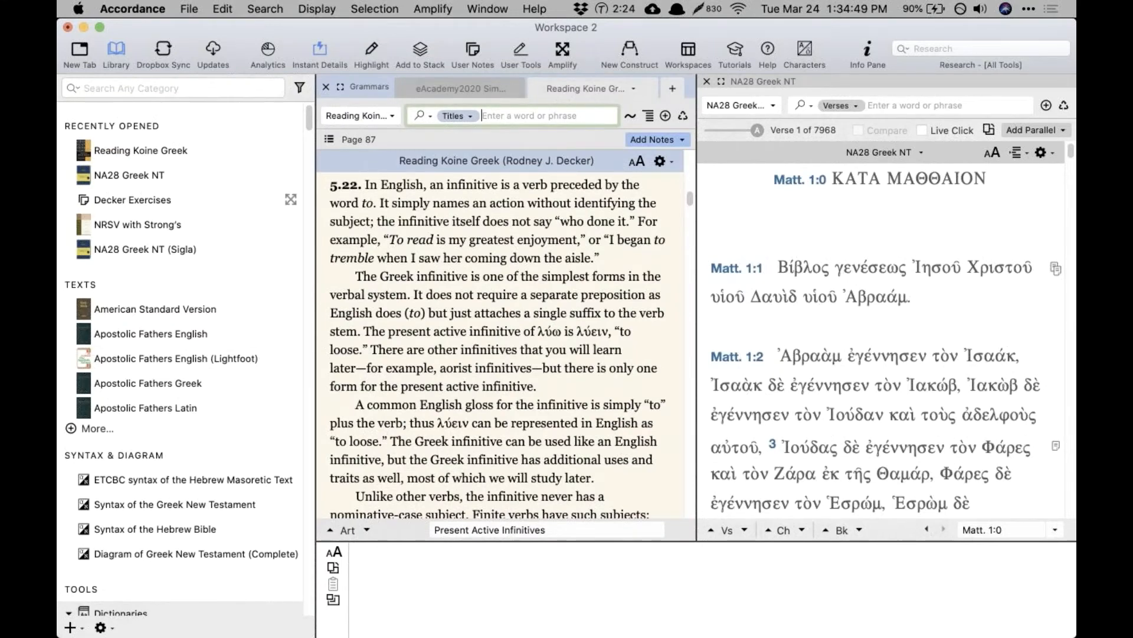
{"action": "type", "text": "Vocabulary"}
{"action": "key", "text": "Return"}
{"action": "left_click", "coordinate": [426, 529]}
{"action": "left_click", "coordinate": [425, 530]}
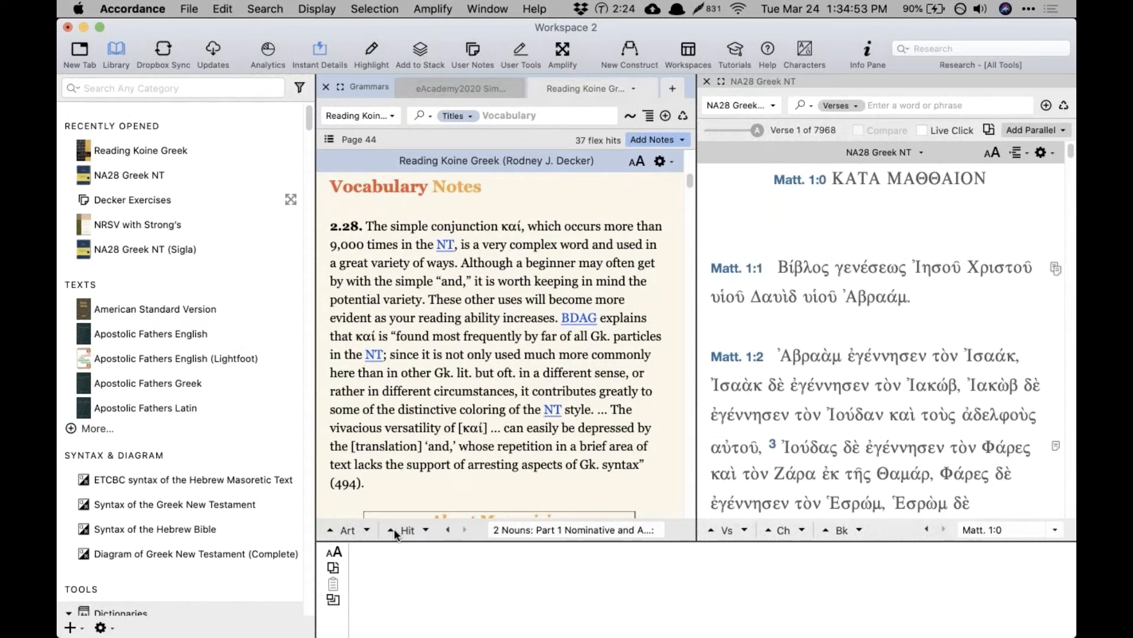
{"action": "left_click", "coordinate": [391, 530]}
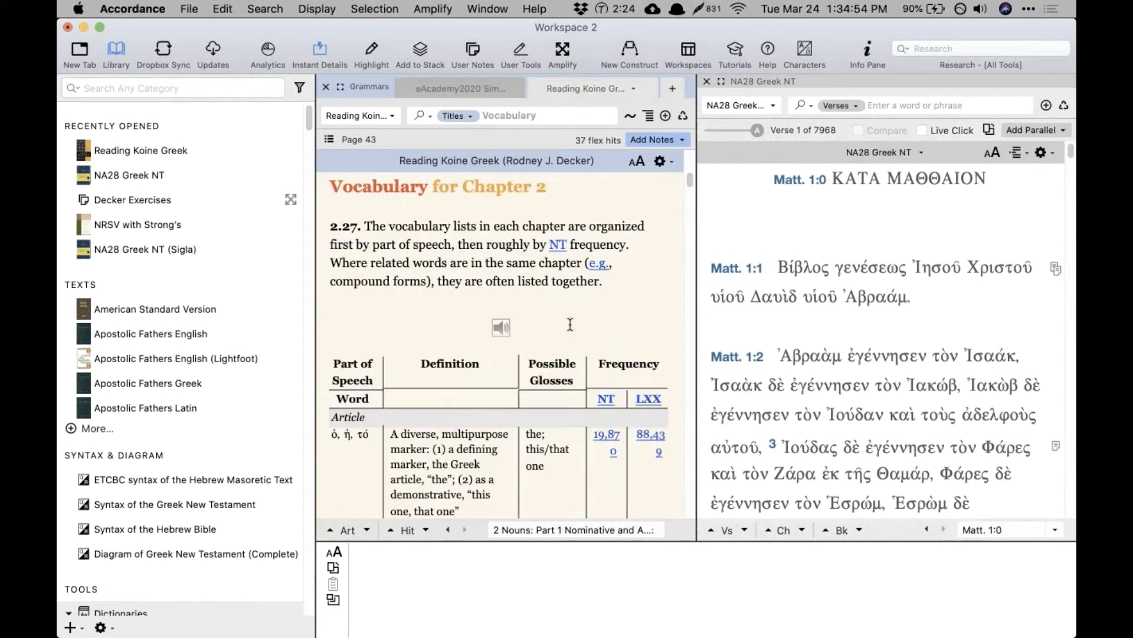
Step: Reduce the textbook's text size and open the New Testament search for δέ from its frequency link in the Chapter 2 vocabulary table
{"action": "scroll", "coordinate": [570, 325], "scroll_direction": "down", "scroll_amount": 5}
{"action": "left_click", "coordinate": [630, 161]}
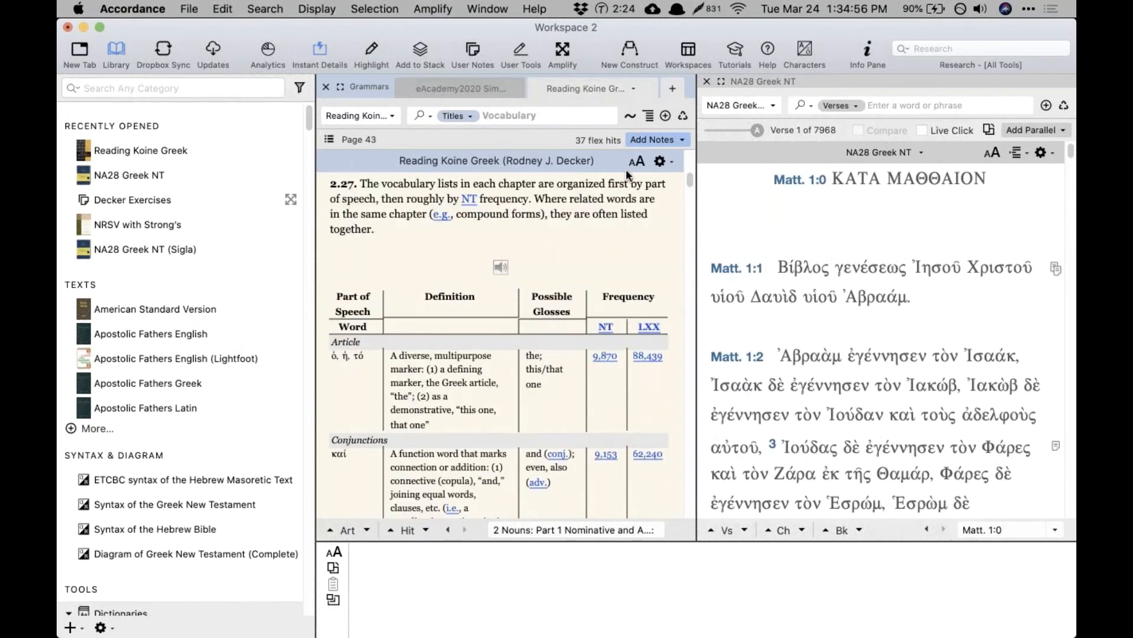
{"action": "scroll", "coordinate": [429, 403], "scroll_direction": "down", "scroll_amount": 3}
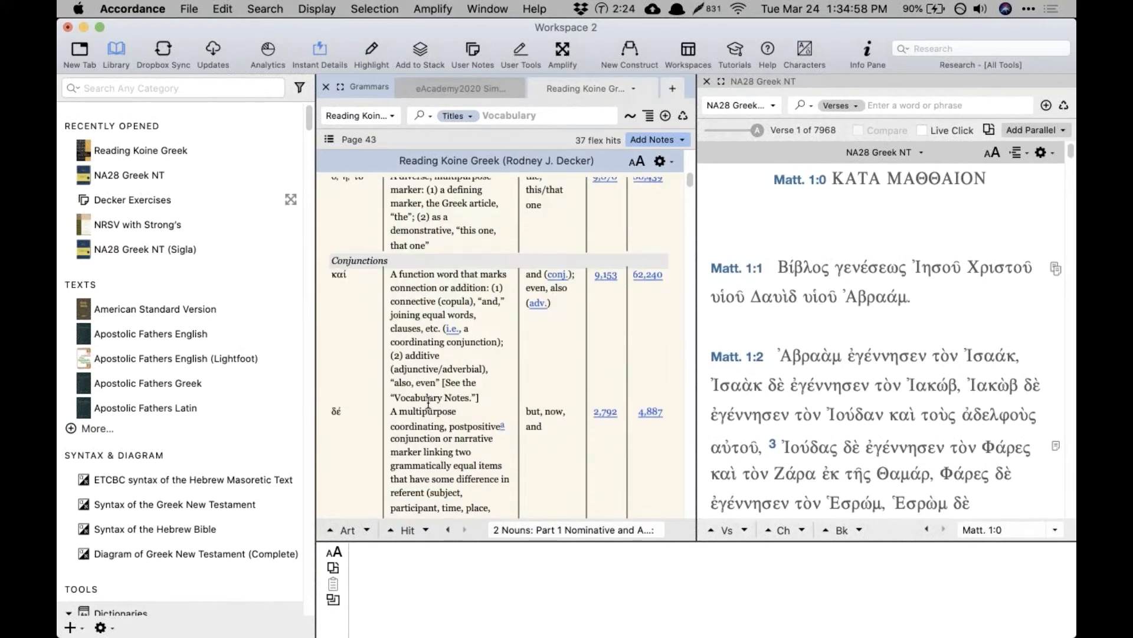
{"action": "scroll", "coordinate": [428, 402], "scroll_direction": "down", "scroll_amount": 2}
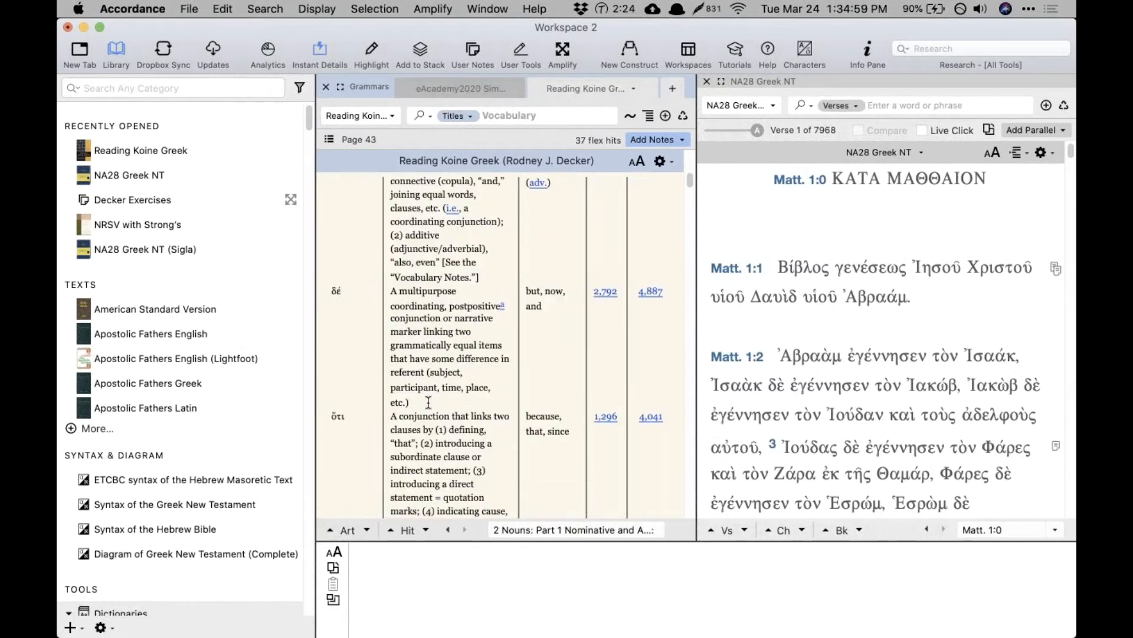
{"action": "left_click", "coordinate": [605, 291]}
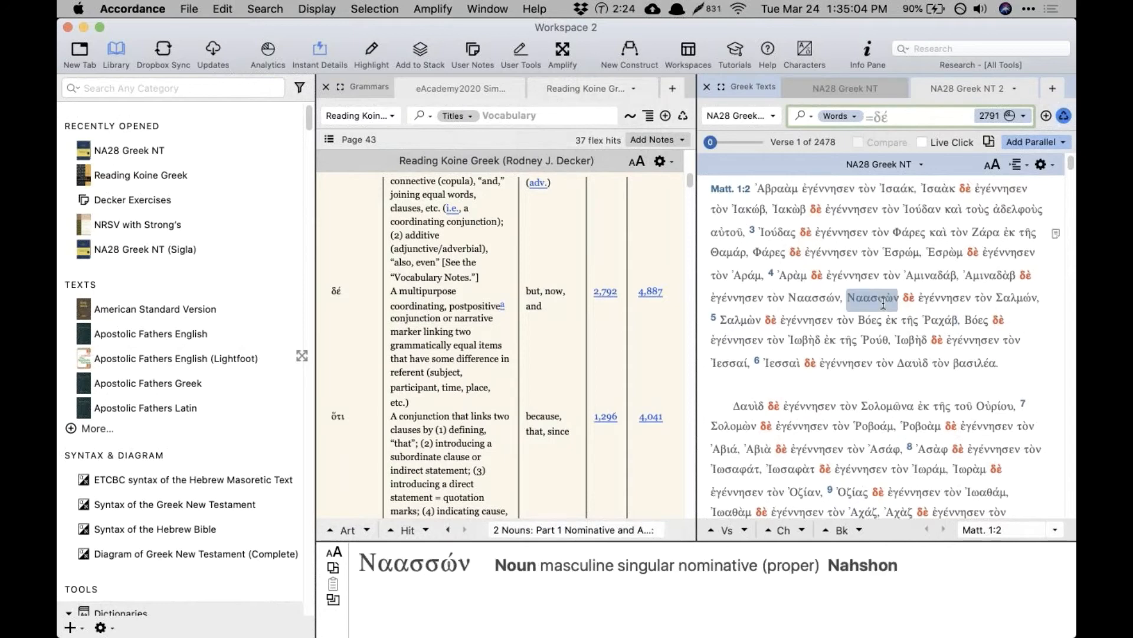
Step: Look further down the Chapter 2 word list and step through the Vocabulary hits up to Vocabulary for Chapter 22
{"action": "scroll", "coordinate": [596, 360], "scroll_direction": "down", "scroll_amount": 5}
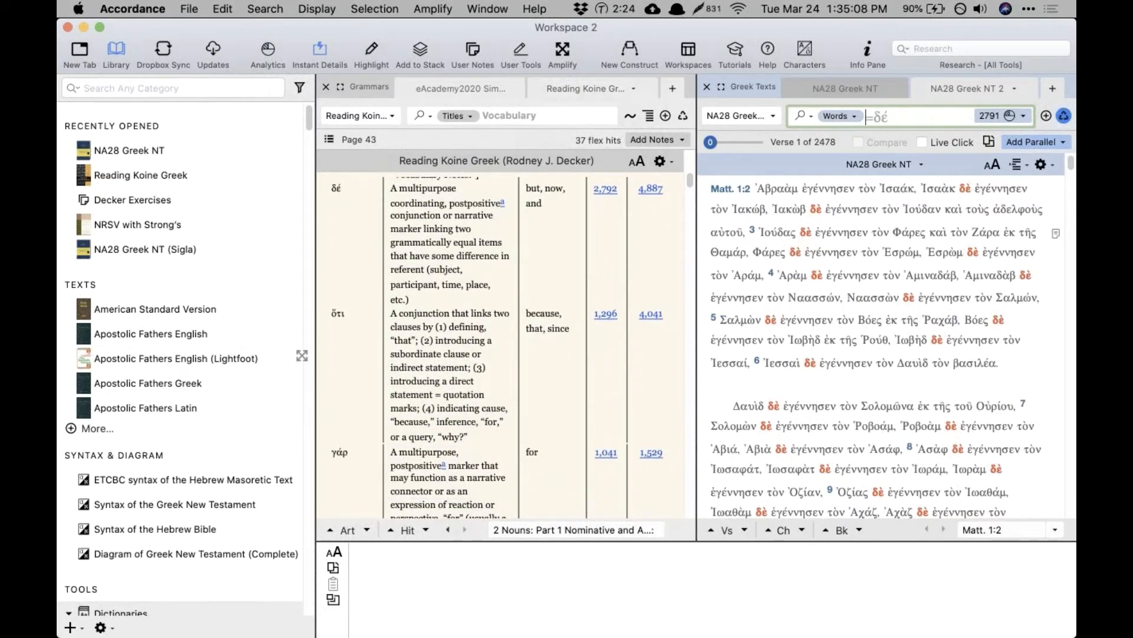
{"action": "left_click", "coordinate": [426, 529]}
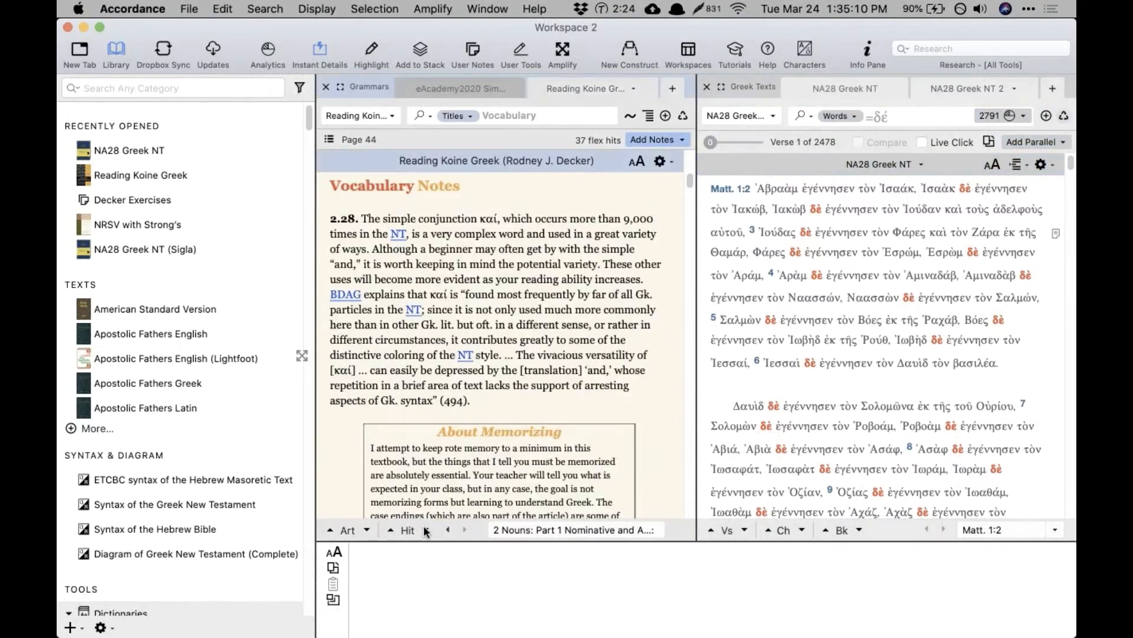
{"action": "left_click", "coordinate": [425, 529]}
{"action": "left_click", "coordinate": [425, 529]}
{"action": "left_click", "coordinate": [426, 529]}
{"action": "left_click", "coordinate": [425, 530]}
{"action": "left_click", "coordinate": [425, 529]}
{"action": "left_click", "coordinate": [426, 529]}
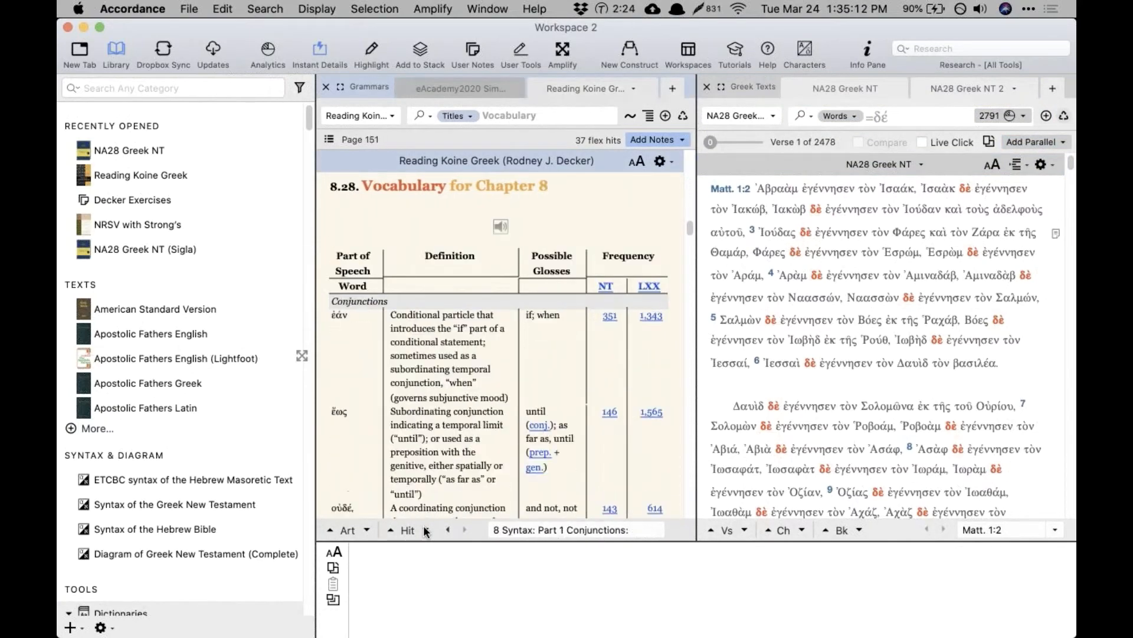
{"action": "left_click", "coordinate": [426, 530]}
{"action": "left_click", "coordinate": [426, 530]}
{"action": "left_click", "coordinate": [426, 530]}
{"action": "left_click", "coordinate": [425, 530]}
{"action": "left_click", "coordinate": [425, 529]}
{"action": "left_click", "coordinate": [426, 529]}
{"action": "left_click", "coordinate": [426, 529]}
{"action": "left_click", "coordinate": [425, 529]}
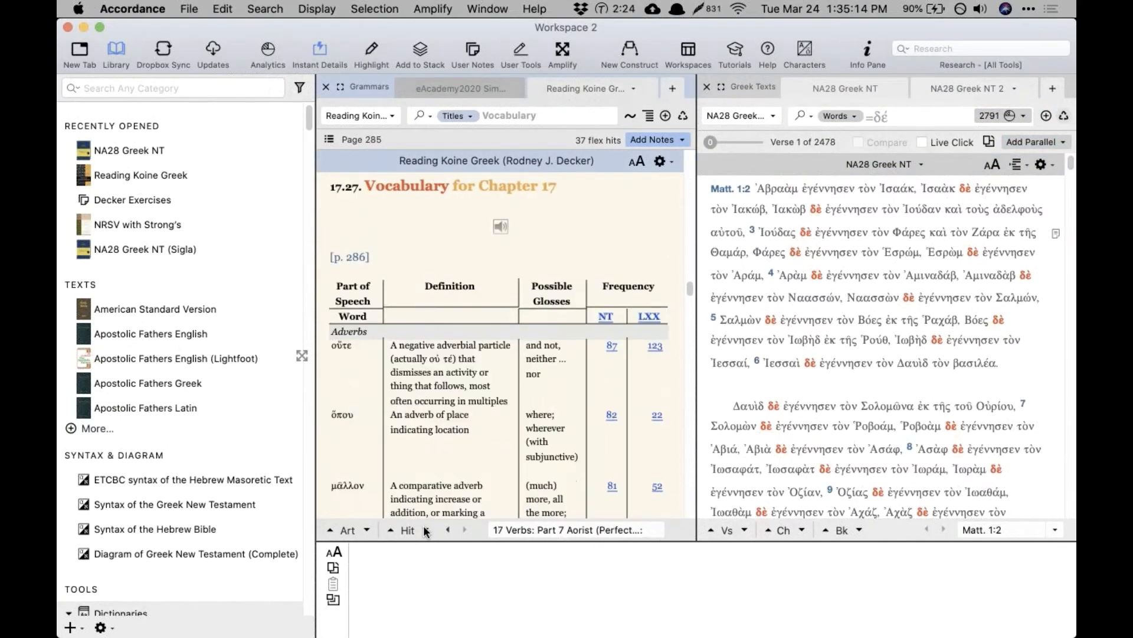
{"action": "left_click", "coordinate": [425, 529]}
{"action": "left_click", "coordinate": [426, 530]}
{"action": "left_click", "coordinate": [426, 530]}
{"action": "left_click", "coordinate": [425, 529]}
{"action": "left_click", "coordinate": [426, 530]}
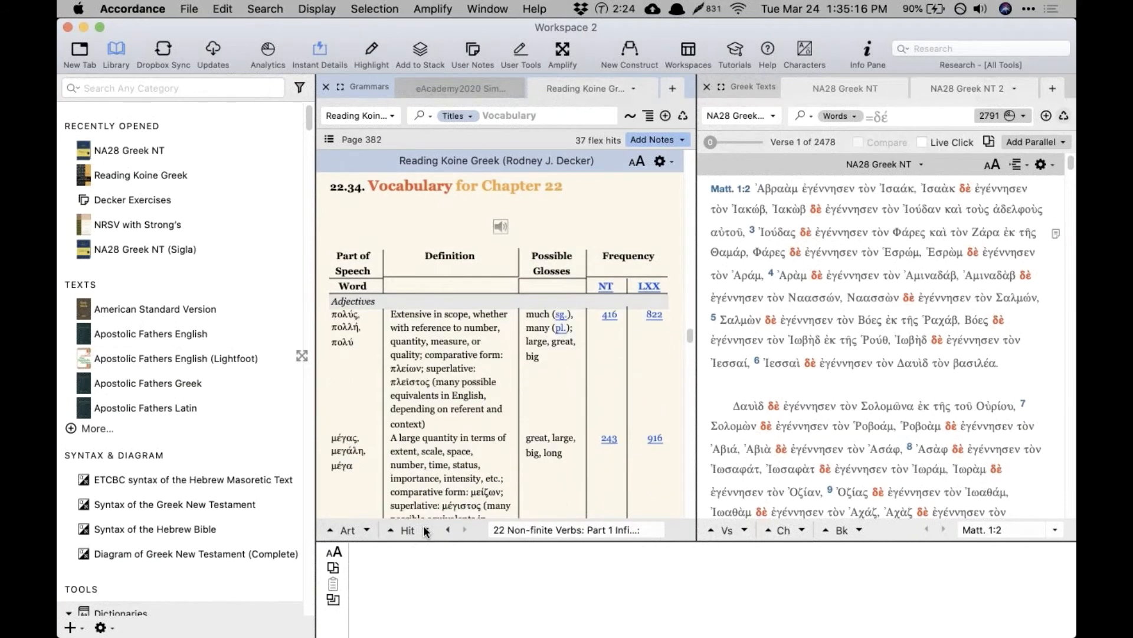
Step: Go to the Vocabulary for Chapter 24 hit and open the New Testament search for πρεσβύτερος from its frequency link
{"action": "left_click", "coordinate": [425, 529]}
{"action": "left_click", "coordinate": [426, 530]}
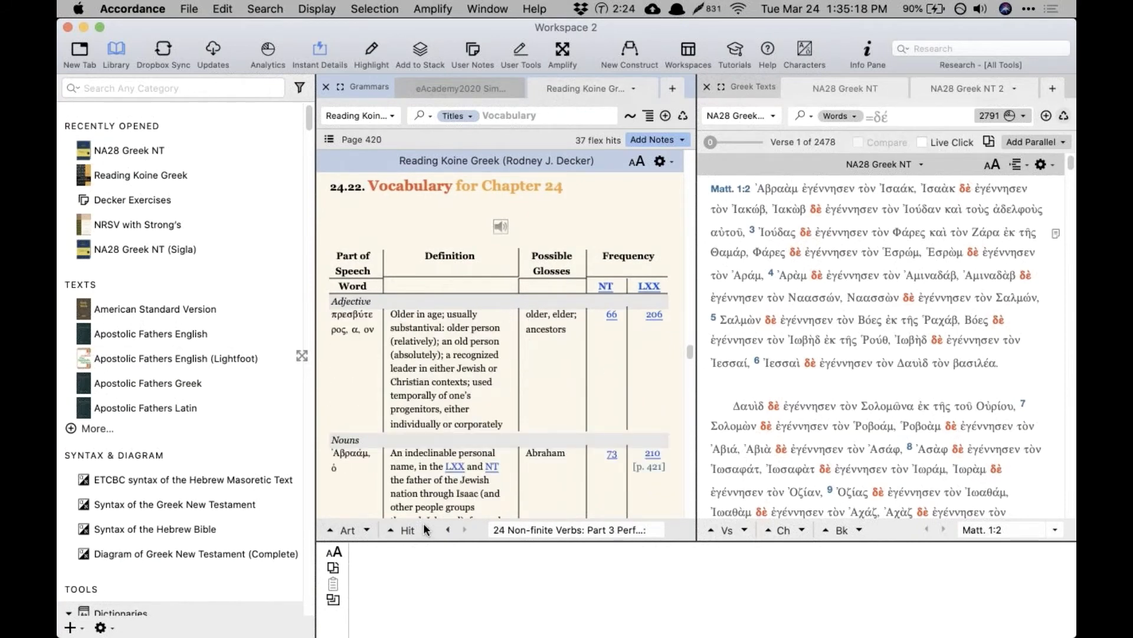
{"action": "left_click", "coordinate": [612, 314]}
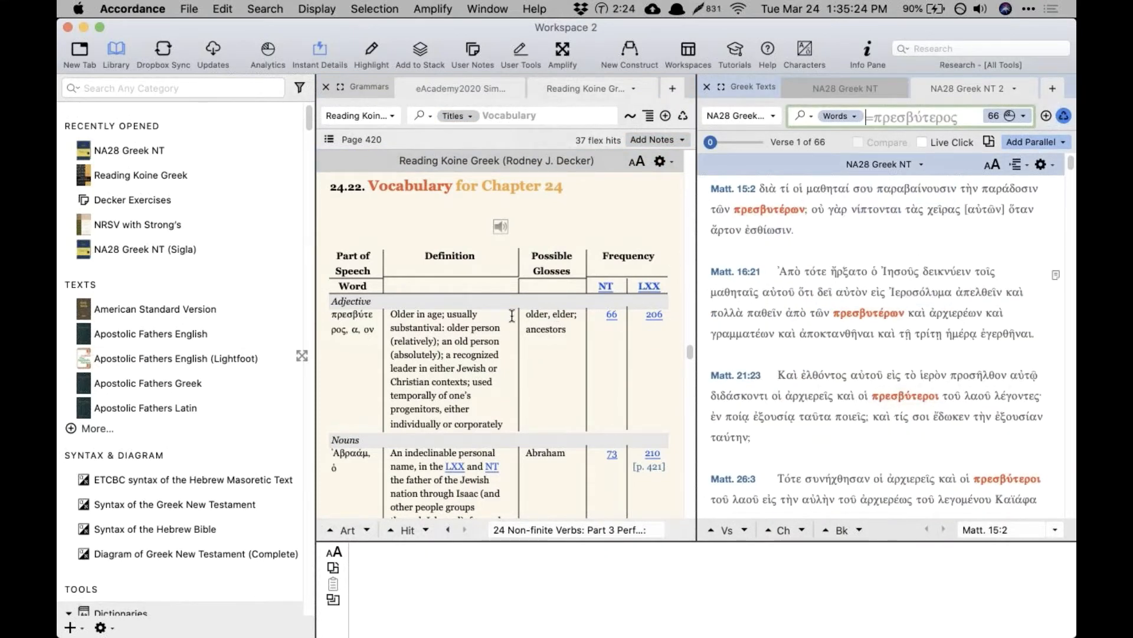
{"action": "left_click", "coordinate": [479, 242]}
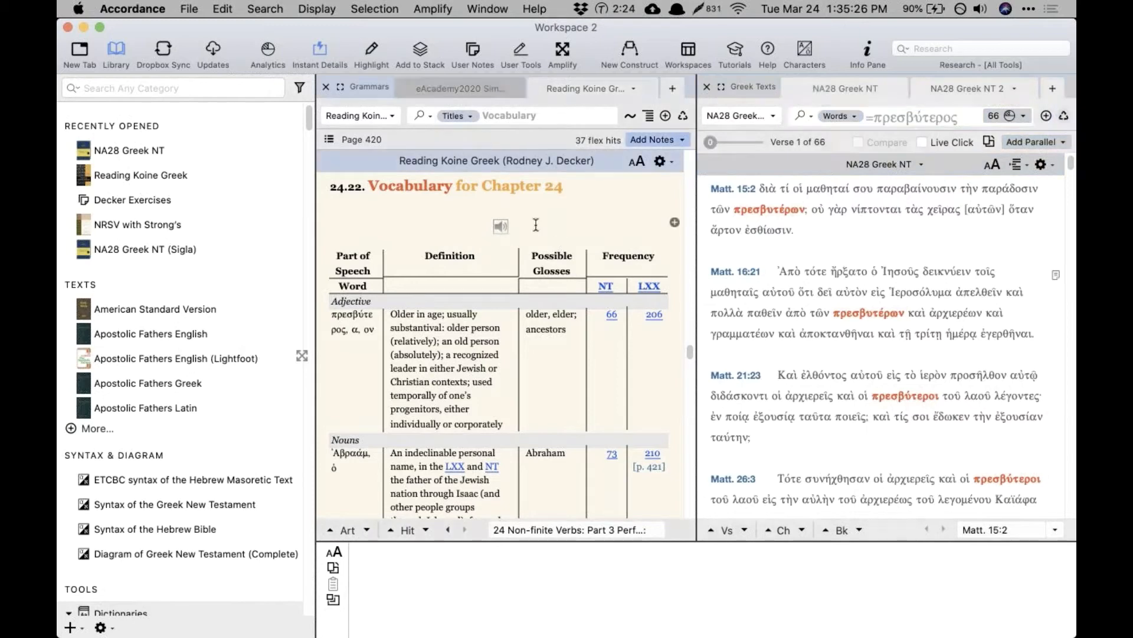
Step: Reduce the Greek Texts zone to a single unsearched NA28 Greek NT and close the Grammars zone
{"action": "left_click", "coordinate": [944, 91]}
{"action": "left_click", "coordinate": [922, 87]}
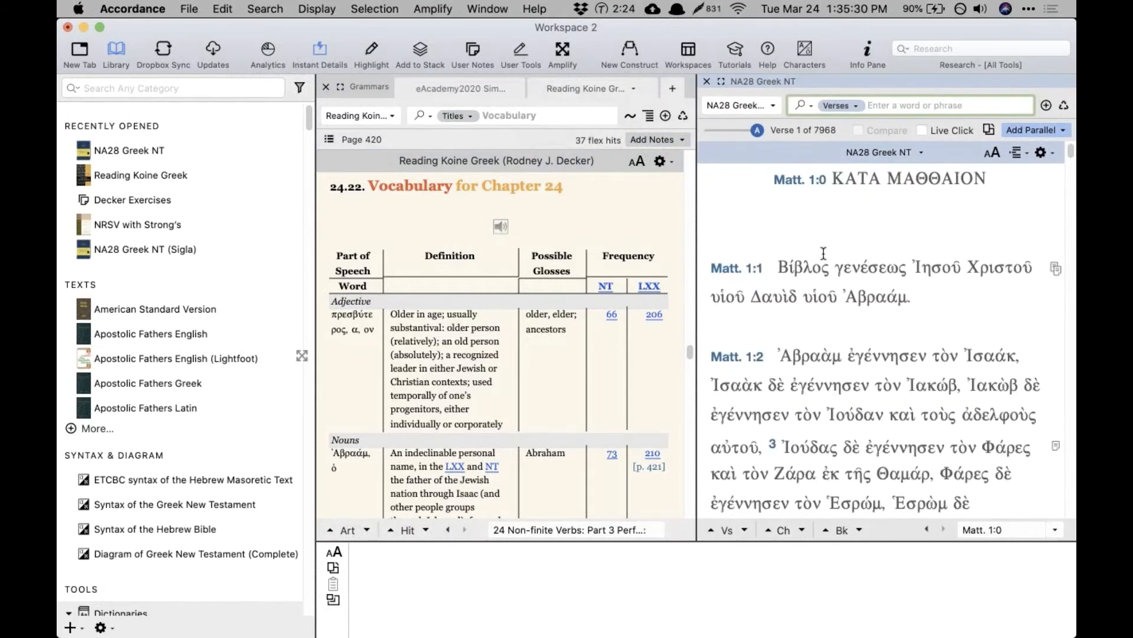
{"action": "left_click", "coordinate": [326, 87]}
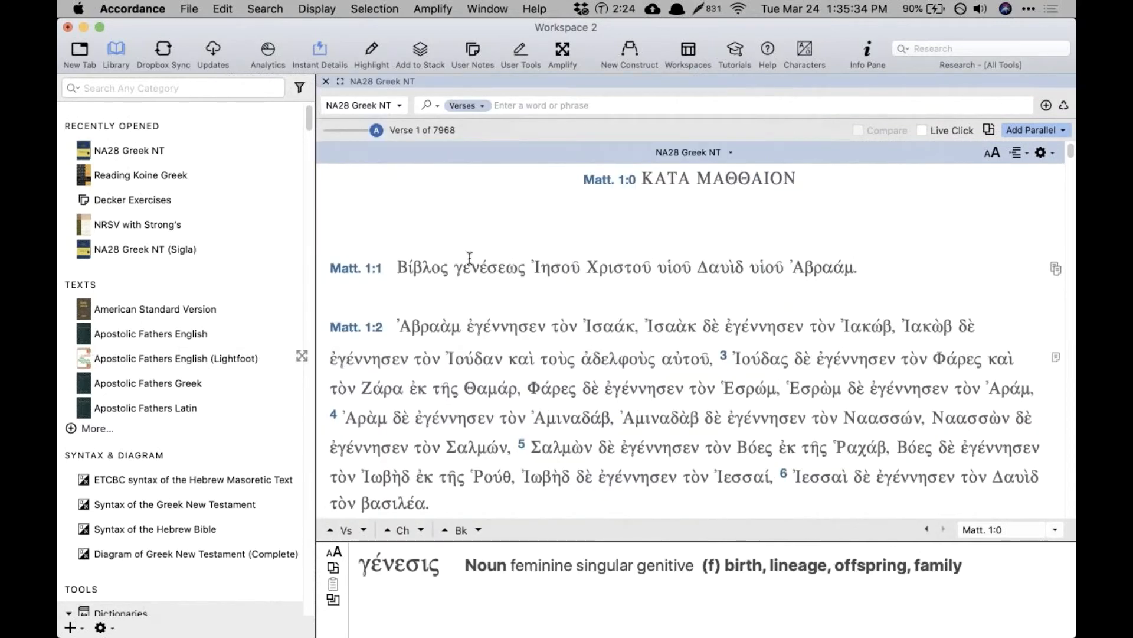
{"action": "key", "text": "super+Tab"}
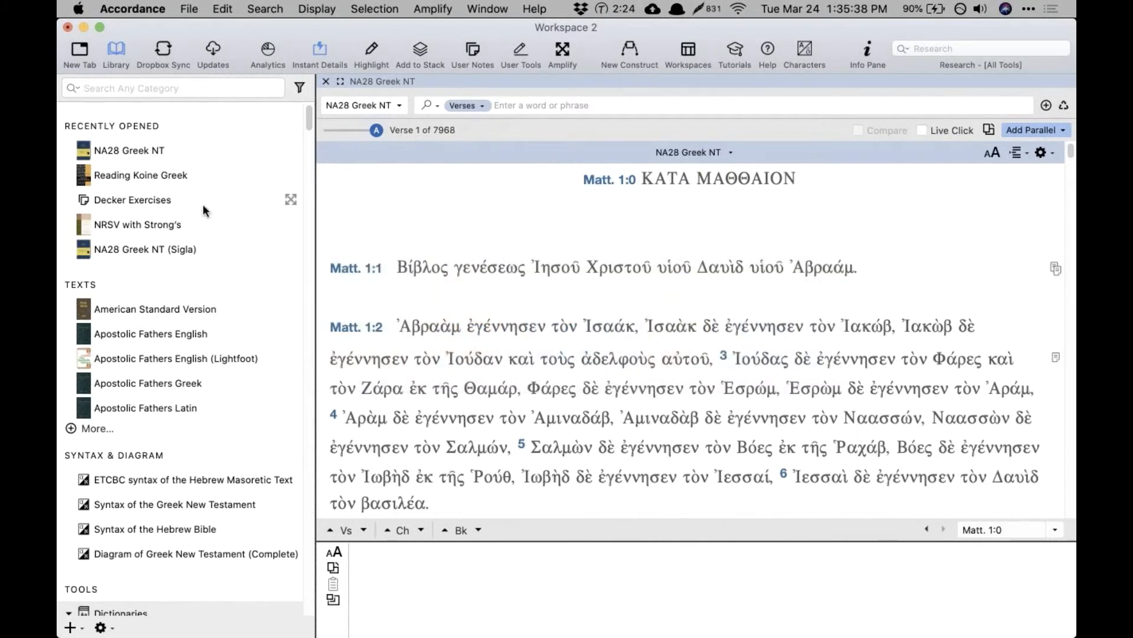
{"action": "left_click", "coordinate": [189, 88]}
{"action": "type", "text": "202"}
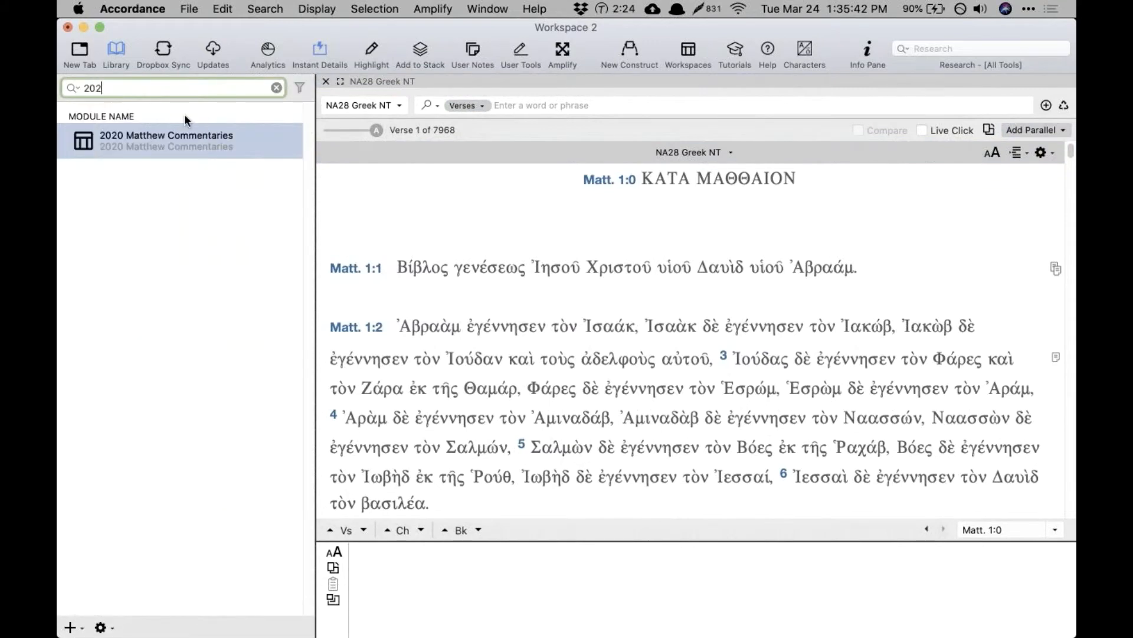
{"action": "key", "text": "BackSpace"}
{"action": "key", "text": "BackSpace"}
{"action": "key", "text": "BackSpace"}
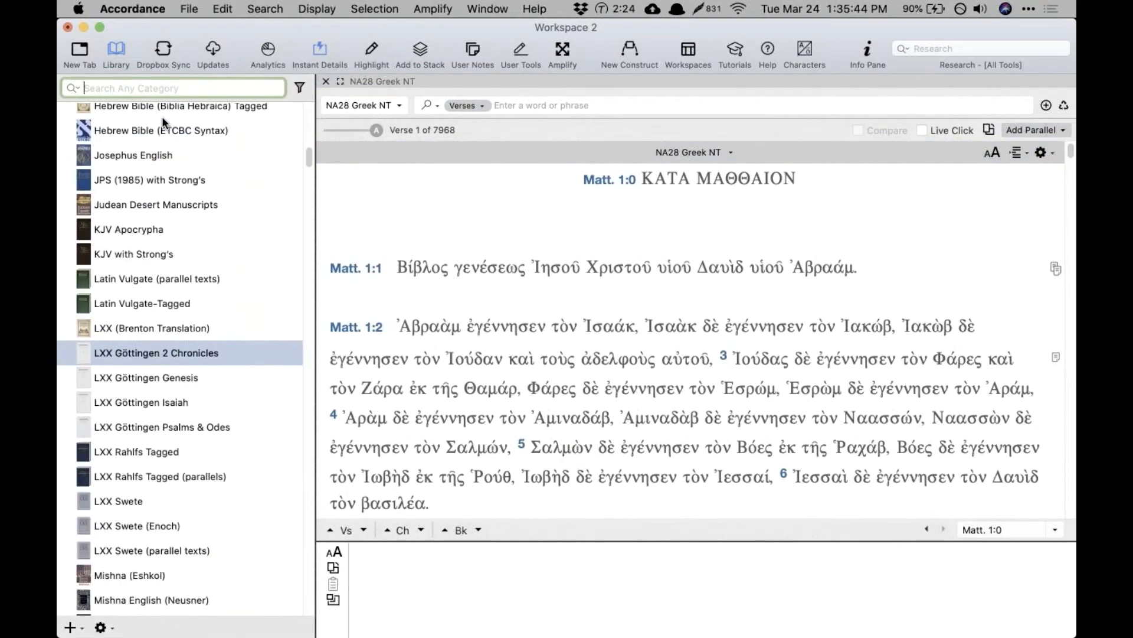
Step: Filter the library by "eac", open the eAcademy2020 Simplify Greek notes beside the NA28 text and hide the library
{"action": "type", "text": "ec"}
{"action": "key", "text": "BackSpace"}
{"action": "type", "text": "ac"}
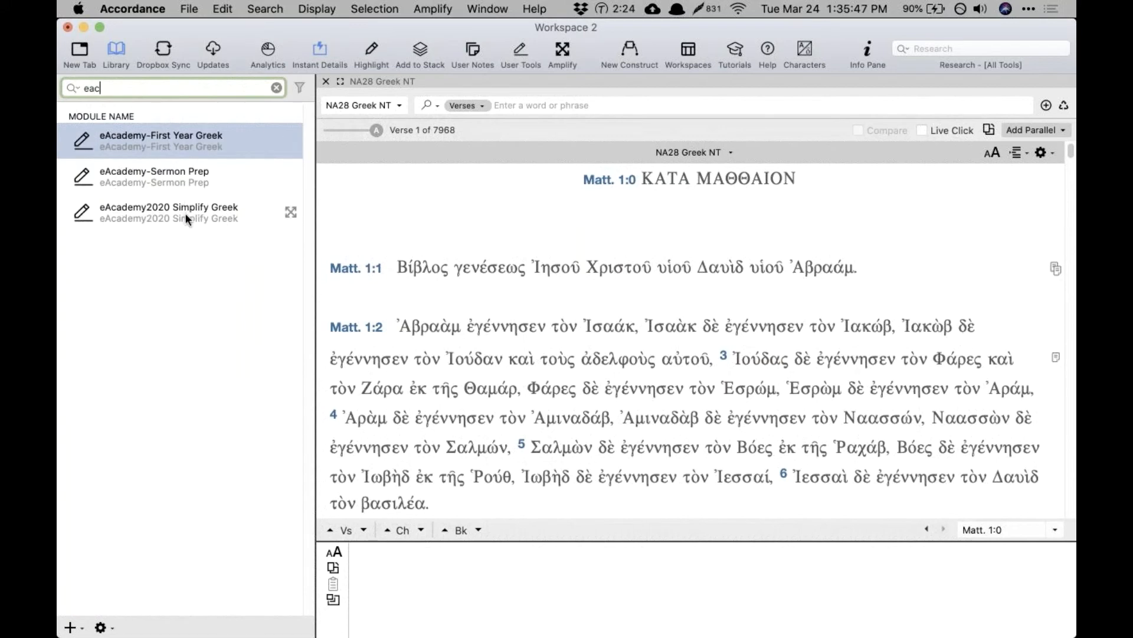
{"action": "double_click", "coordinate": [186, 213]}
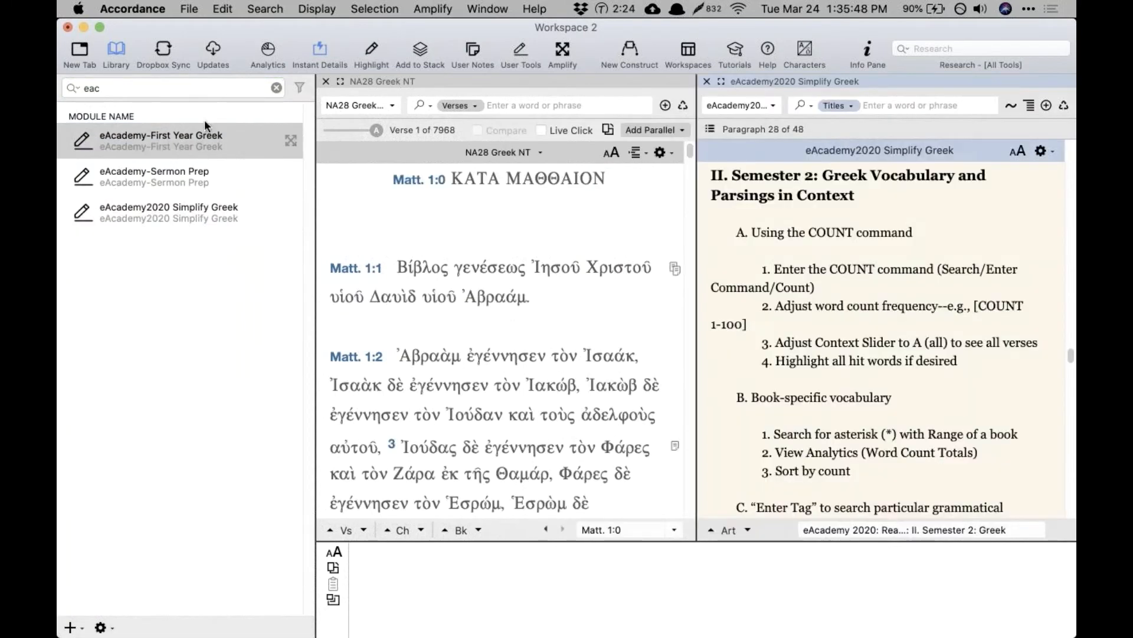
{"action": "left_click", "coordinate": [118, 51]}
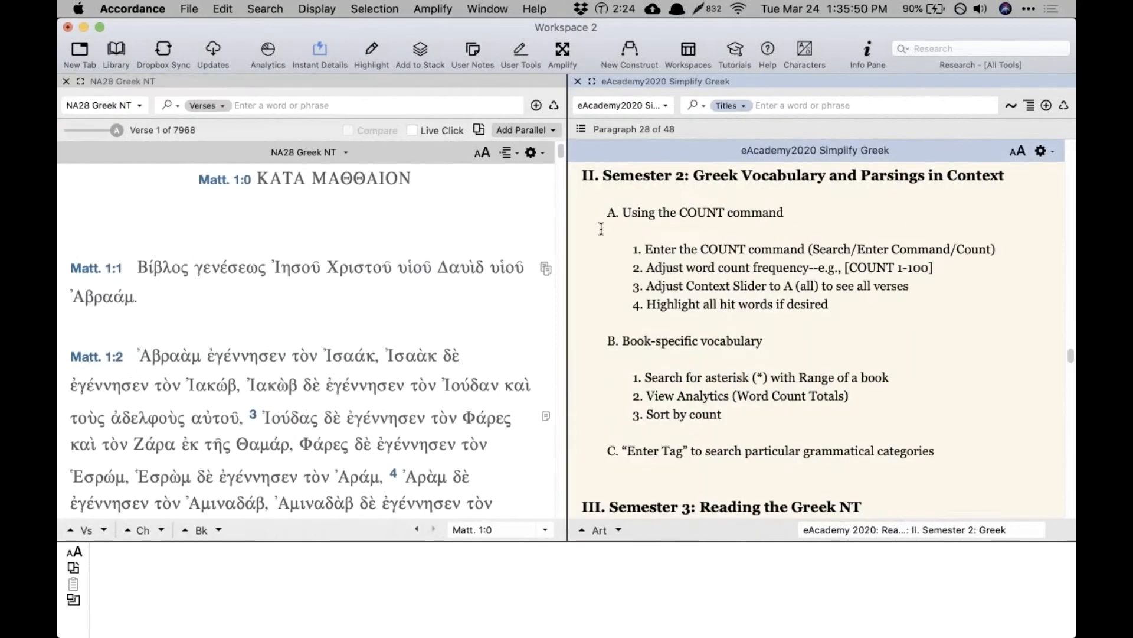
Step: Review the commands that can be entered into the NA28 Greek NT search, including COUNT
{"action": "left_click", "coordinate": [434, 224]}
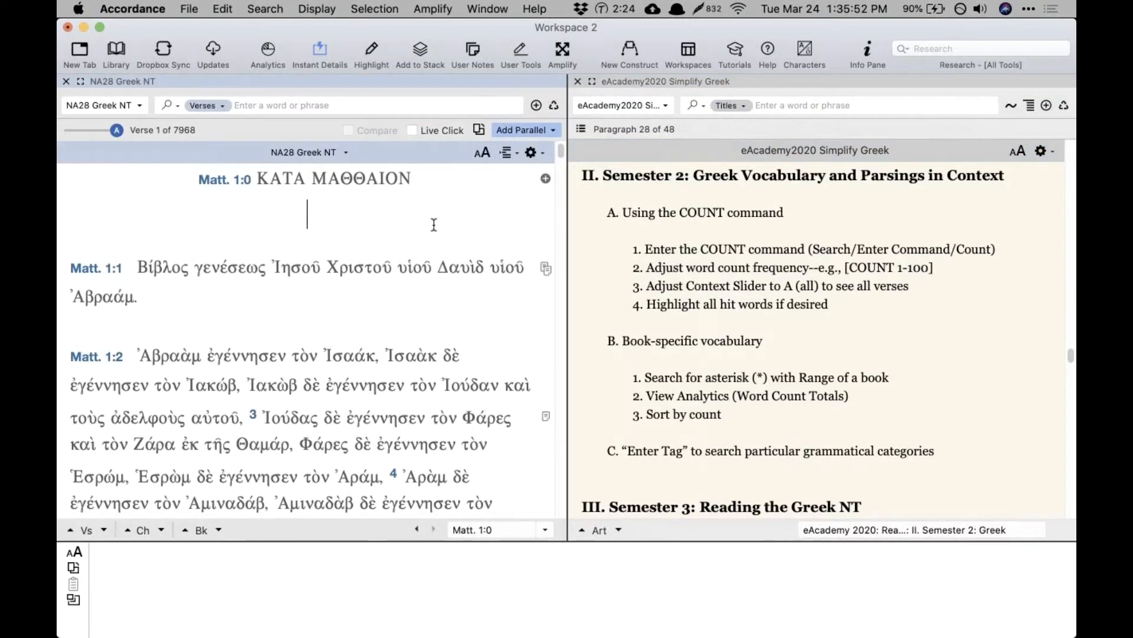
{"action": "left_click", "coordinate": [303, 109]}
{"action": "right_click", "coordinate": [304, 111]}
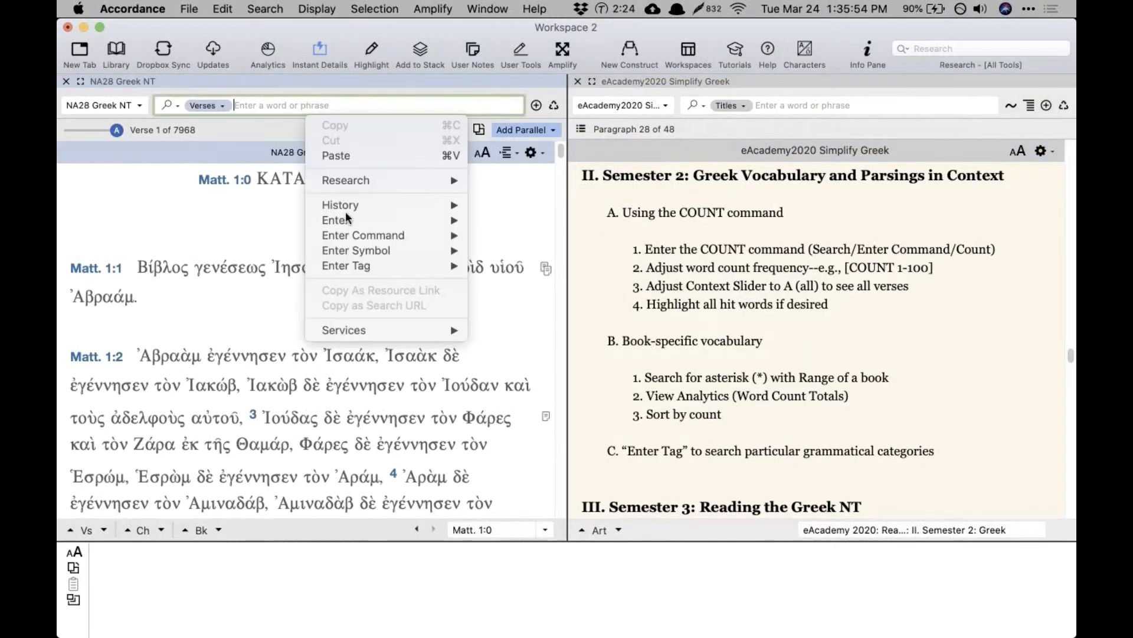
{"action": "mouse_move", "coordinate": [354, 236]}
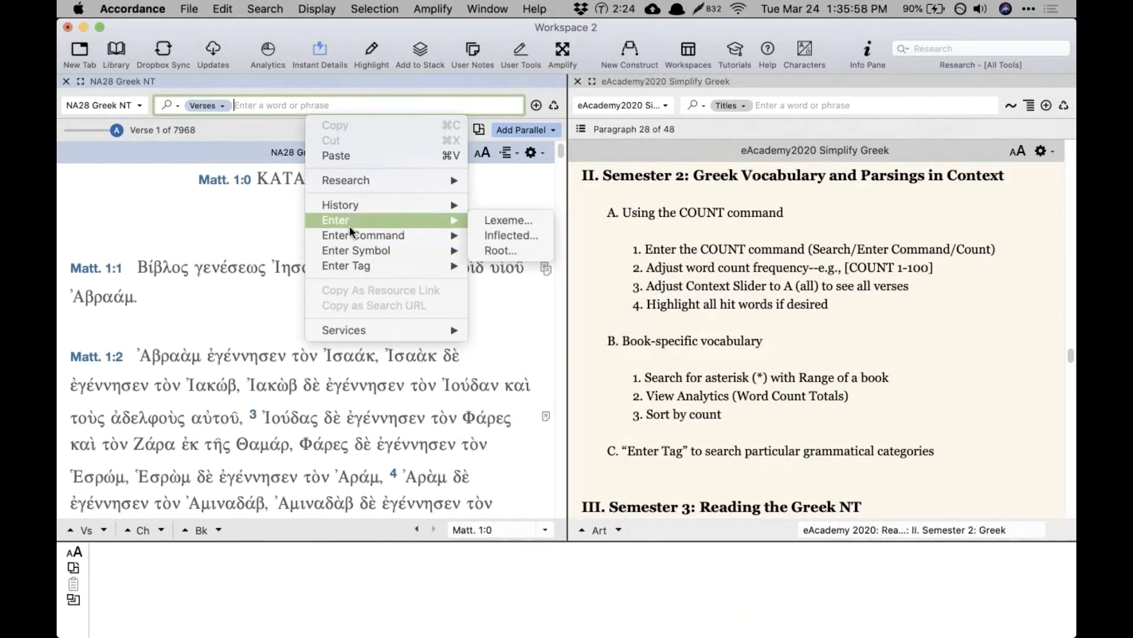
{"action": "left_click", "coordinate": [286, 112]}
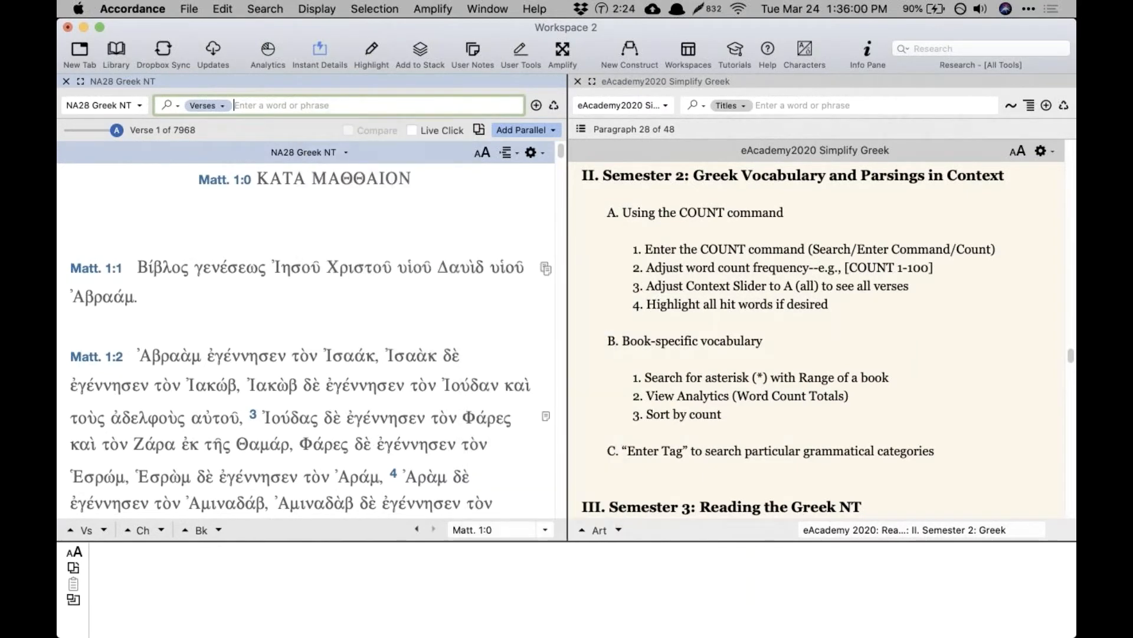
{"action": "right_click", "coordinate": [293, 109]}
{"action": "mouse_move", "coordinate": [331, 229]}
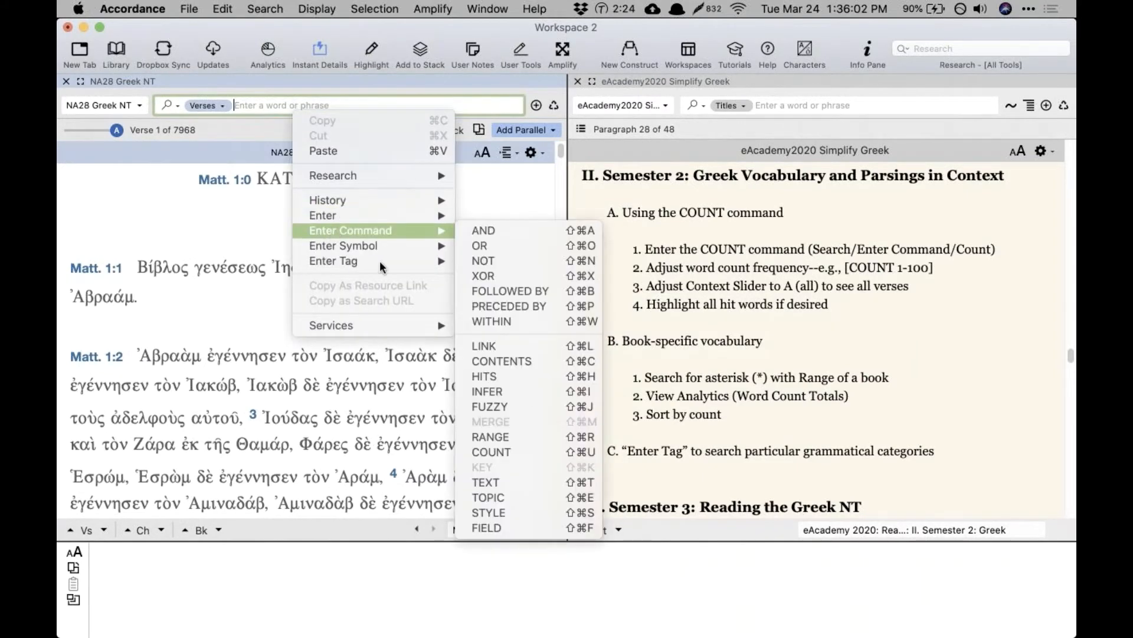
{"action": "left_click", "coordinate": [278, 103]}
{"action": "left_click", "coordinate": [264, 7]}
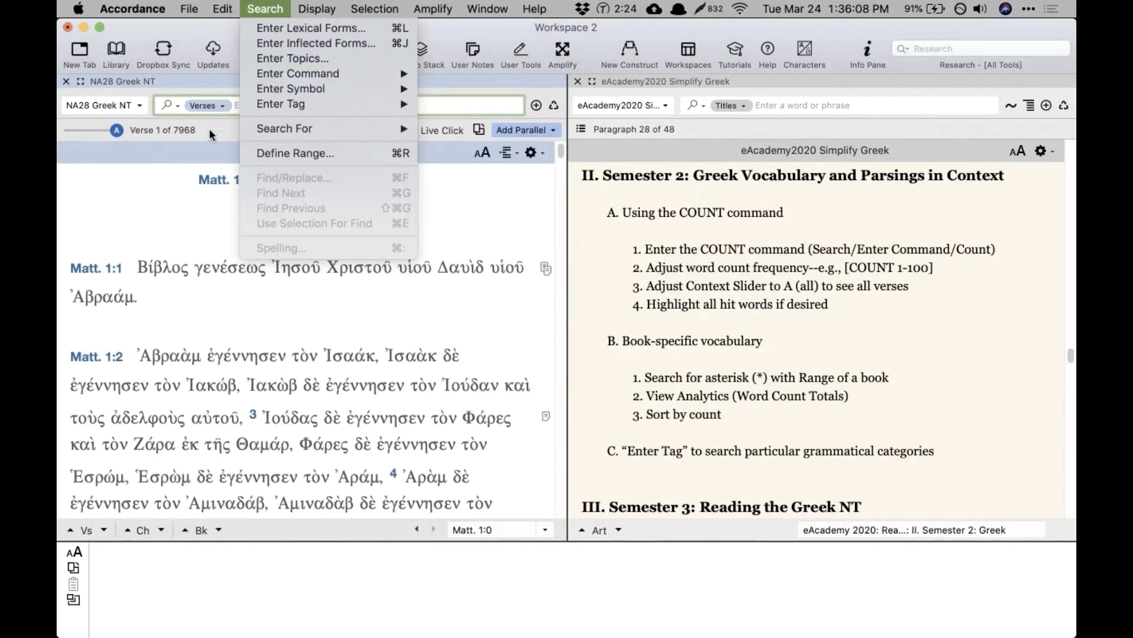
{"action": "left_click", "coordinate": [209, 128]}
Step: Enter the COUNT command with the frequency range 1-50 as the NA28 Greek NT word search
{"action": "left_click", "coordinate": [287, 106]}
{"action": "type", "text": "coun"}
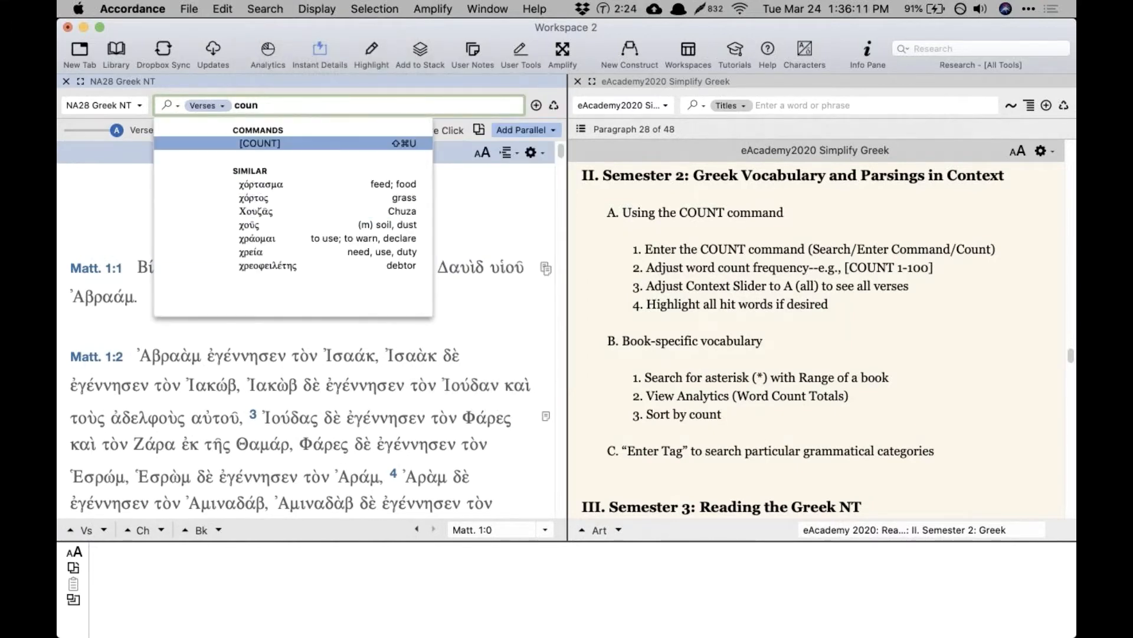
{"action": "key", "text": "Return"}
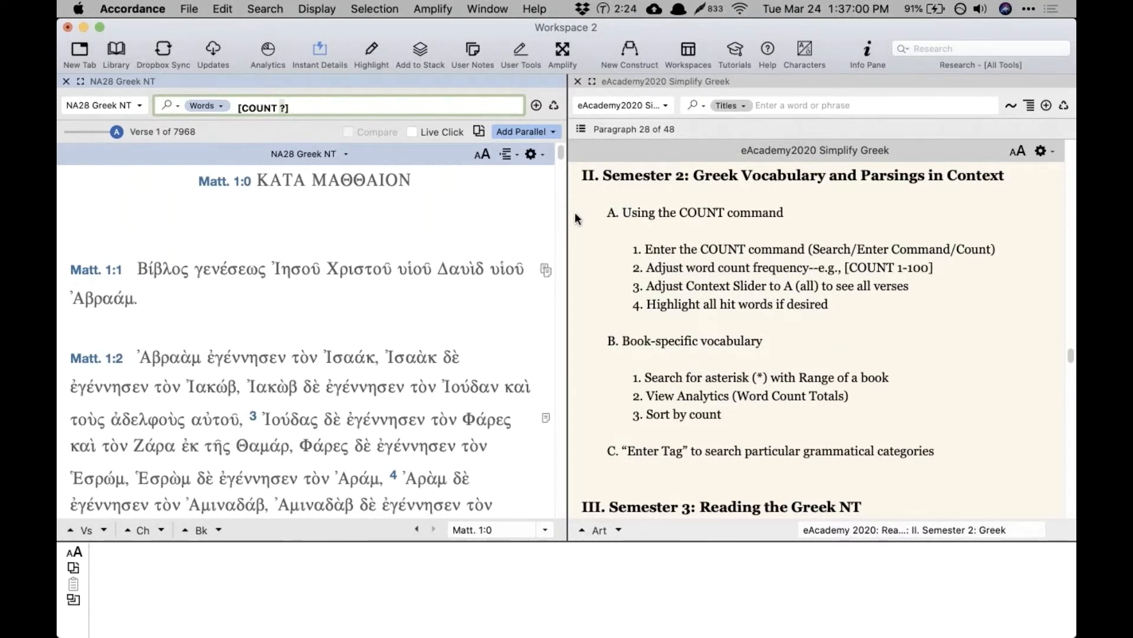
{"action": "type", "text": "1-50"}
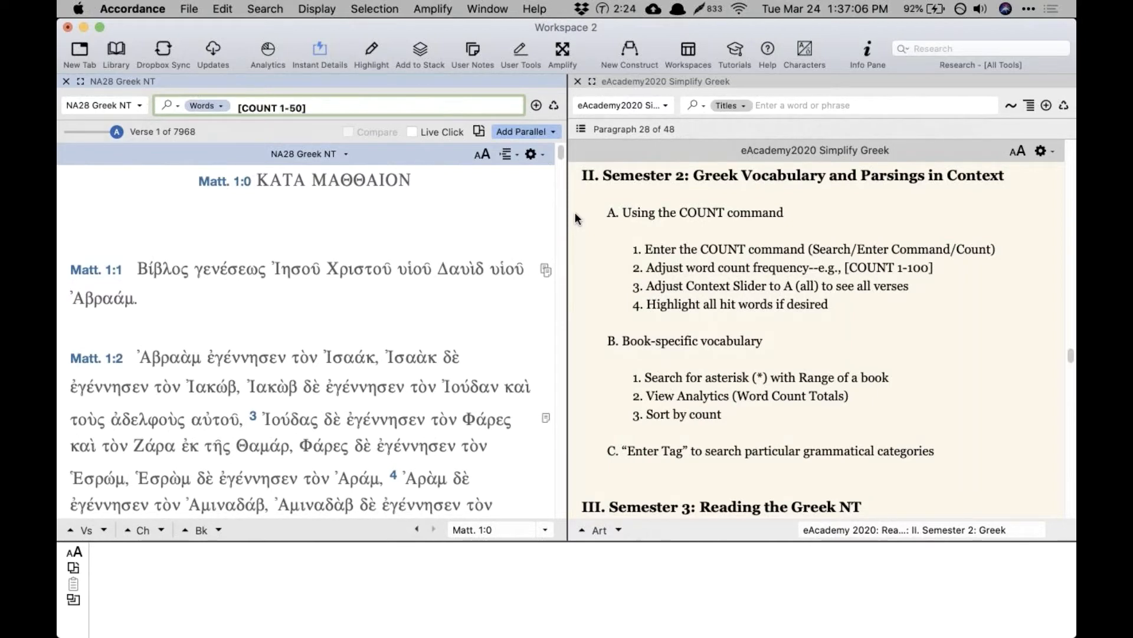
{"action": "key", "text": "BackSpace"}
{"action": "key", "text": "BackSpace"}
{"action": "type", "text": "50"}
{"action": "left_click", "coordinate": [381, 229]}
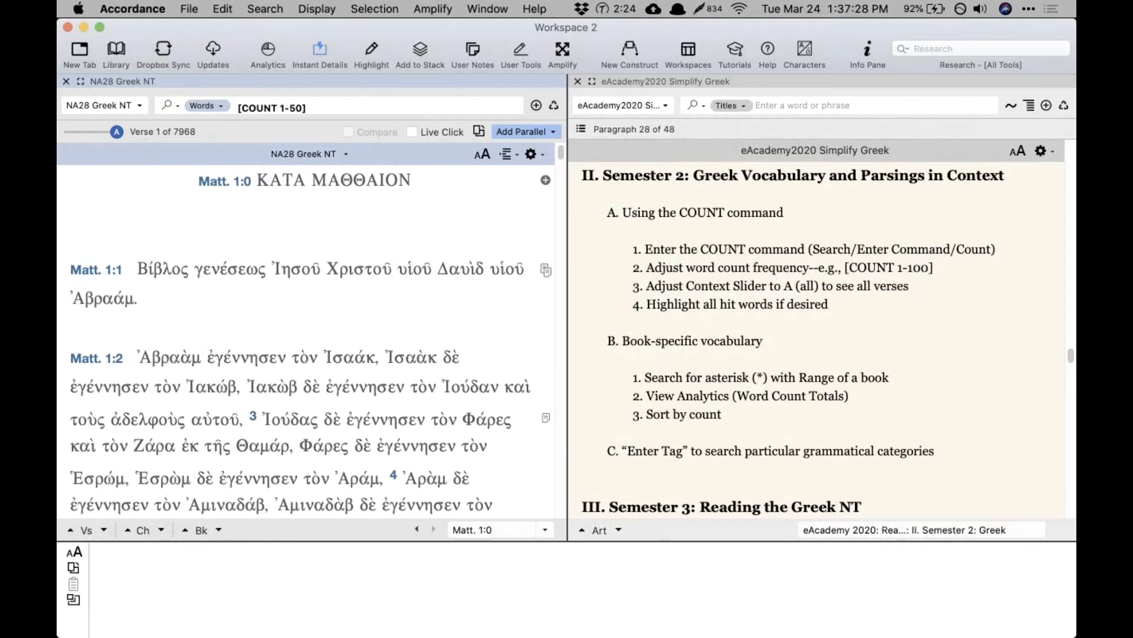
Step: Widen the NA28 Greek NT pane and run the [COUNT 1-50] search
{"action": "left_click_drag", "start_coordinate": [567, 232], "coordinate": [613, 232]}
{"action": "left_click", "coordinate": [486, 224]}
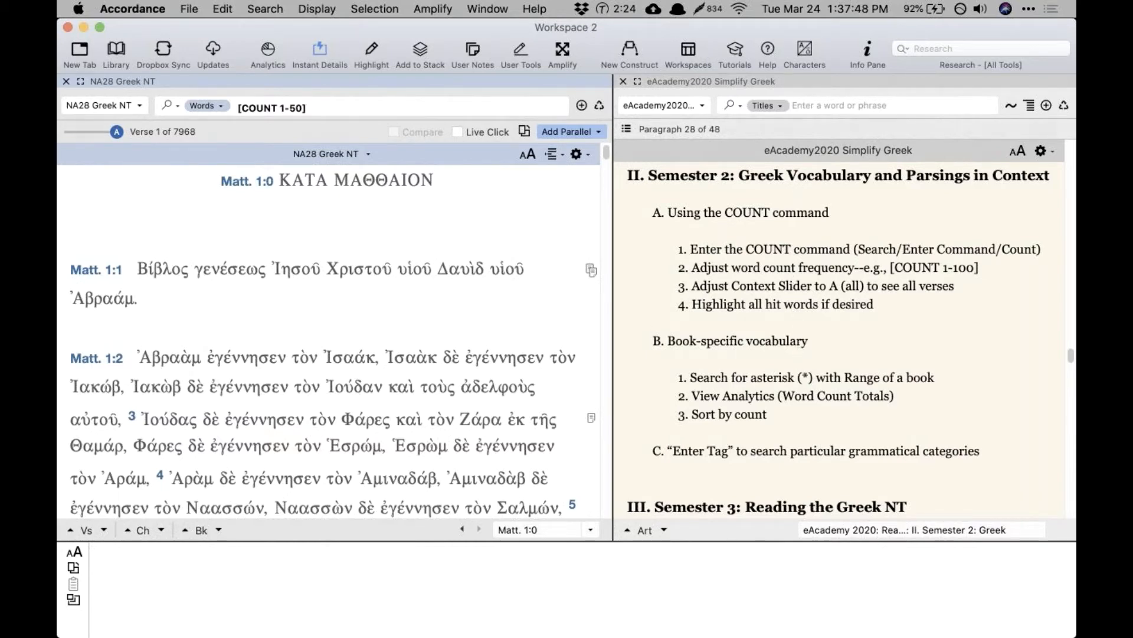
{"action": "left_click", "coordinate": [369, 112]}
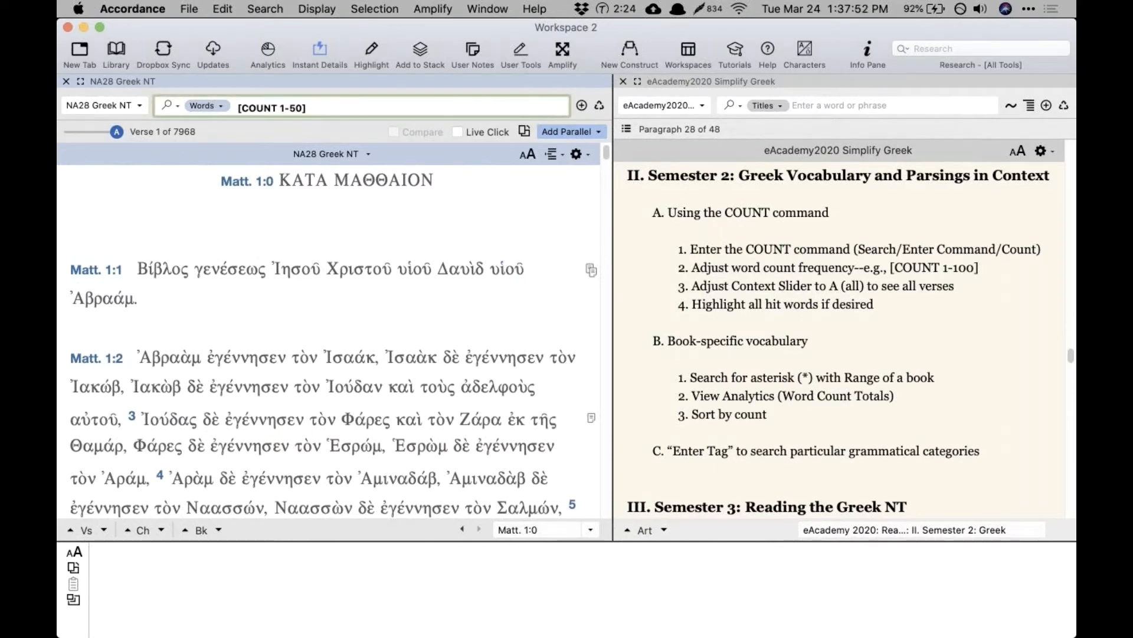
{"action": "key", "text": "Return"}
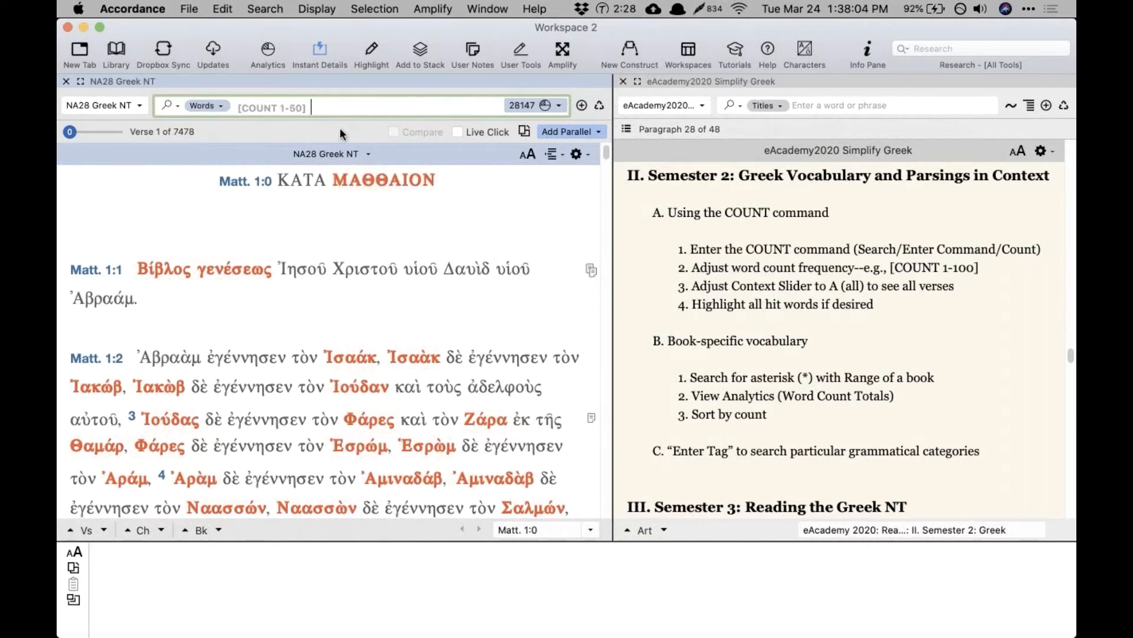
Step: Try 20 as the upper limit of the COUNT range and restore it to 50
{"action": "double_click", "coordinate": [295, 108]}
{"action": "type", "text": "20"}
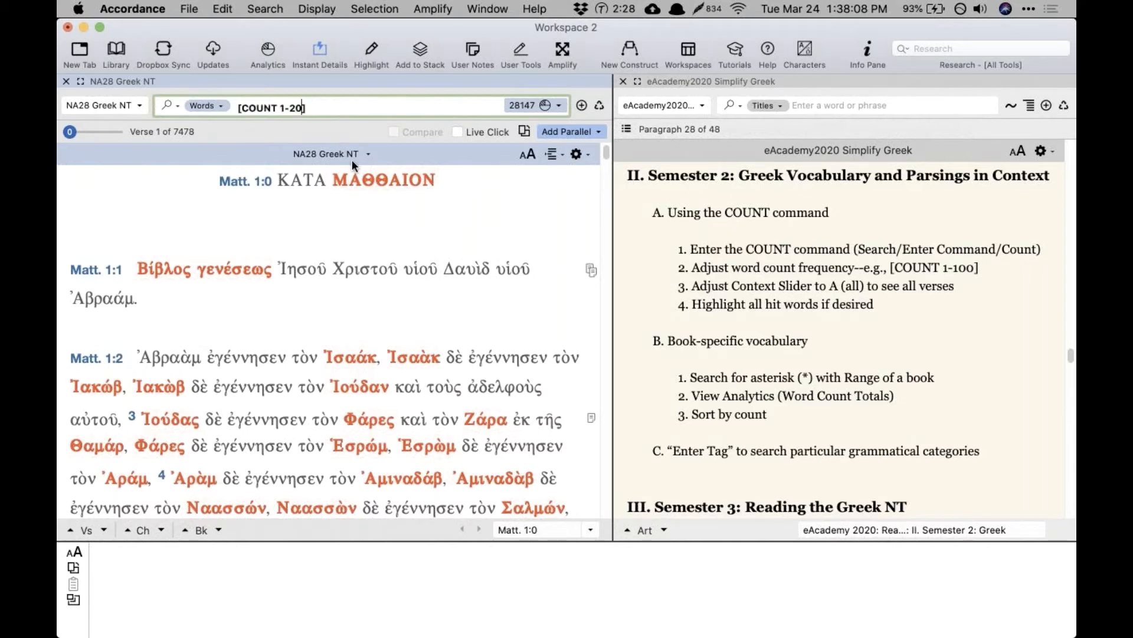
{"action": "type", "text": "0"}
{"action": "type", "text": "50"}
{"action": "key", "text": "Return"}
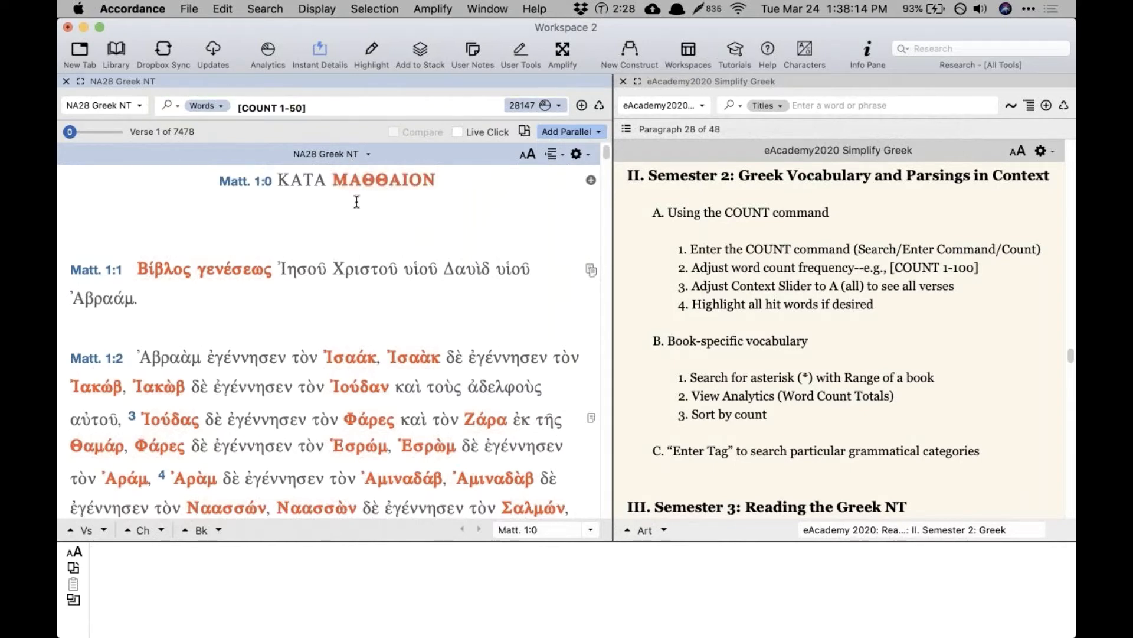
Step: Browse the highlighted [COUNT 1-50] words in Matthew 1 and move book by book to the Gospel of John
{"action": "scroll", "coordinate": [357, 202], "scroll_direction": "down", "scroll_amount": 2}
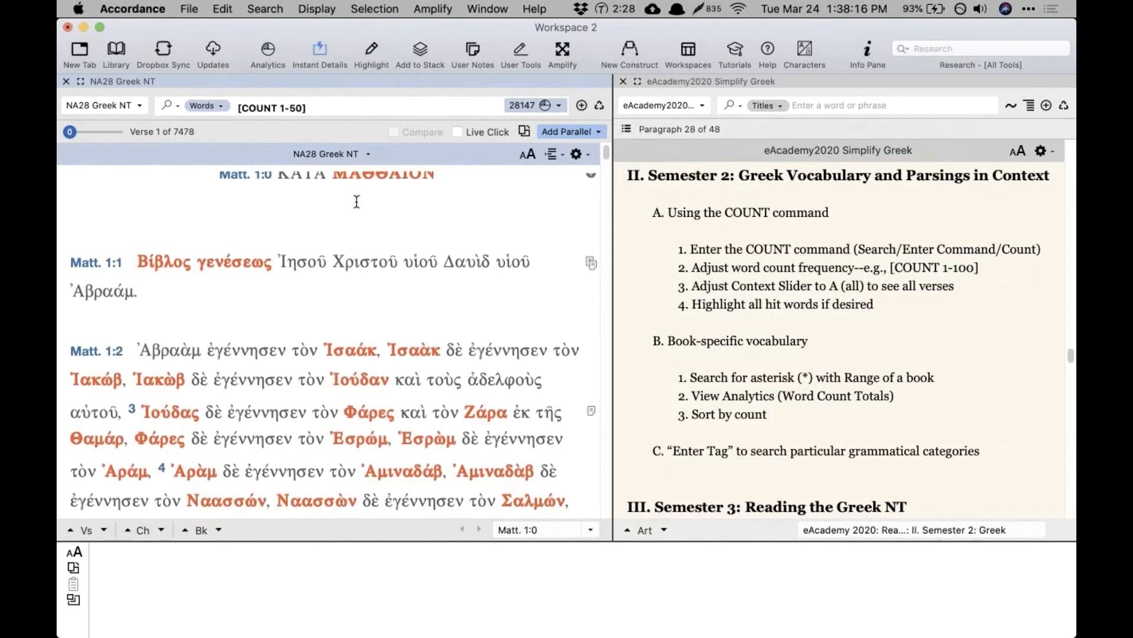
{"action": "scroll", "coordinate": [356, 202], "scroll_direction": "down", "scroll_amount": 4}
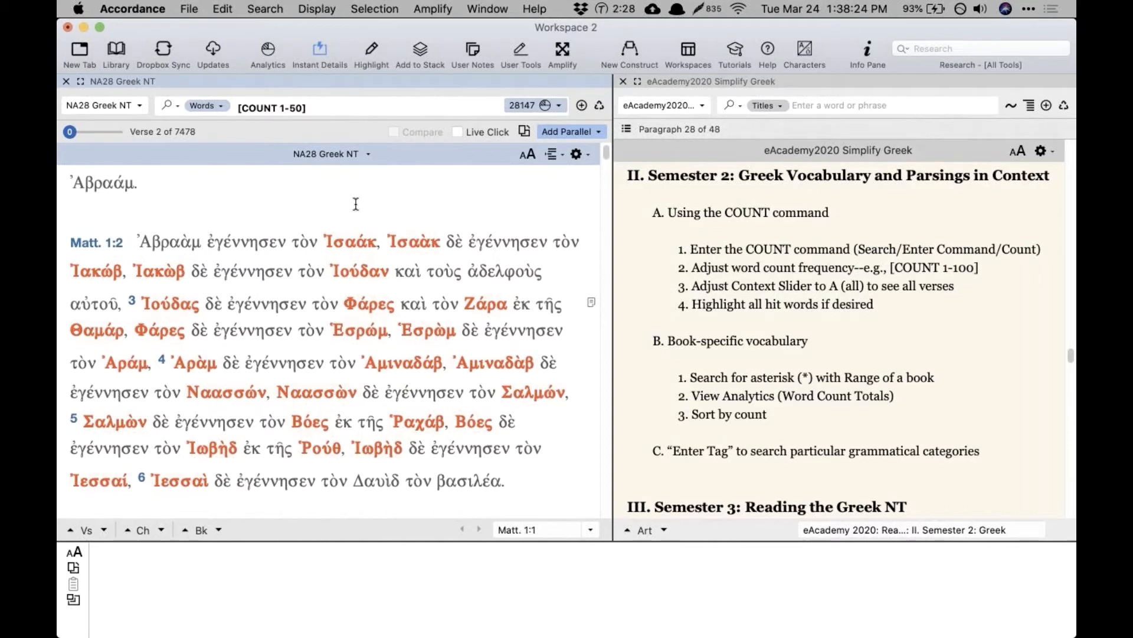
{"action": "left_click", "coordinate": [217, 529]}
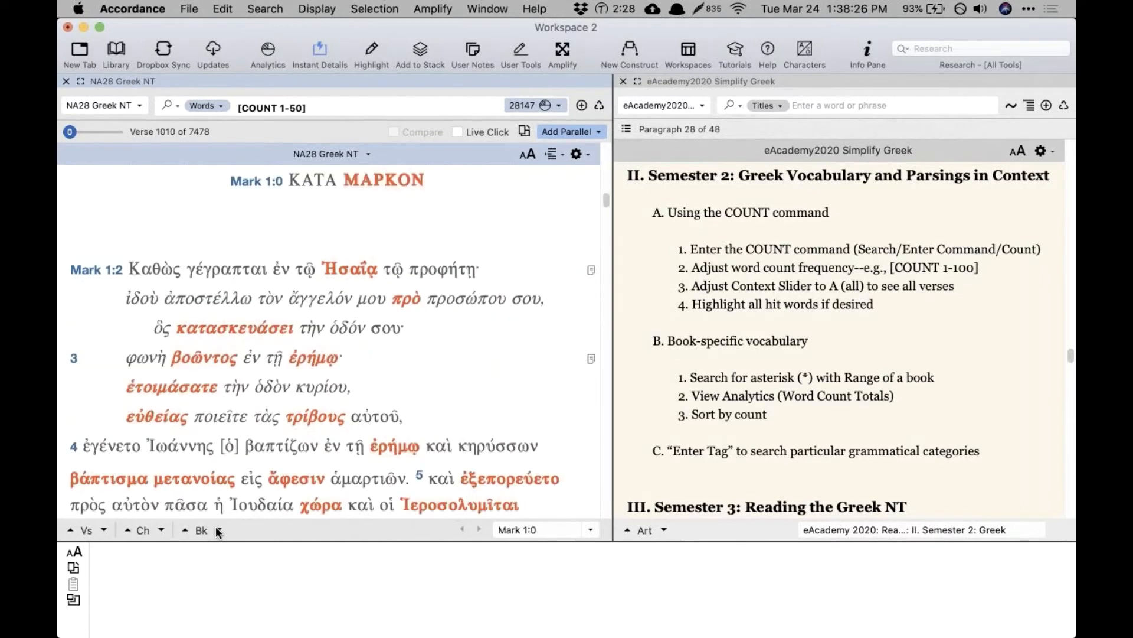
{"action": "left_click", "coordinate": [217, 530]}
{"action": "left_click", "coordinate": [217, 529]}
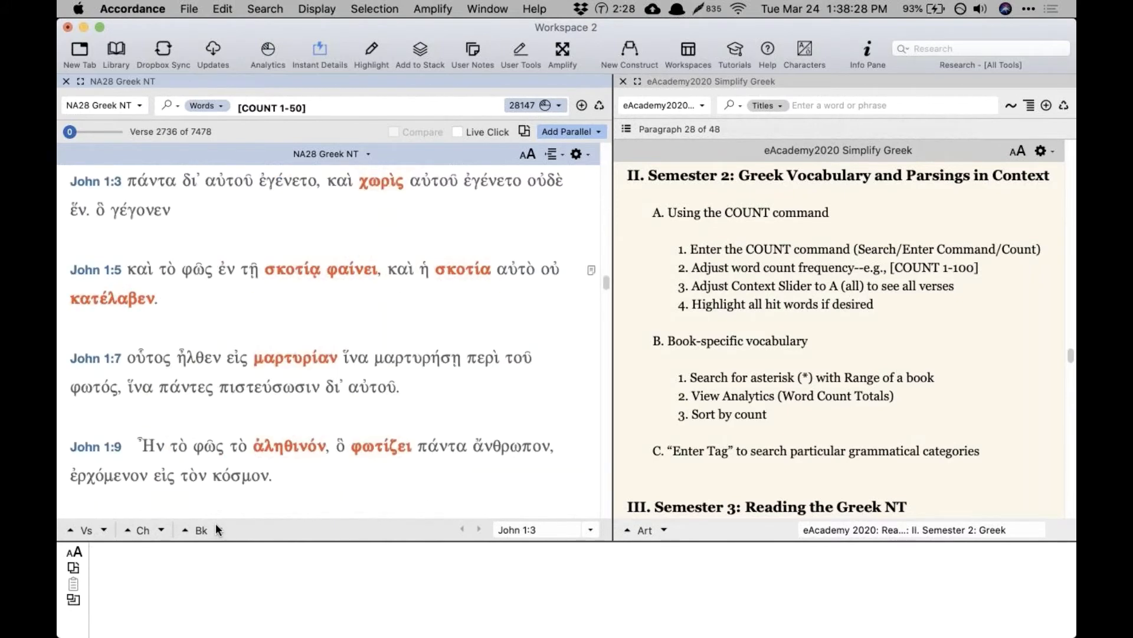
{"action": "left_click", "coordinate": [418, 228]}
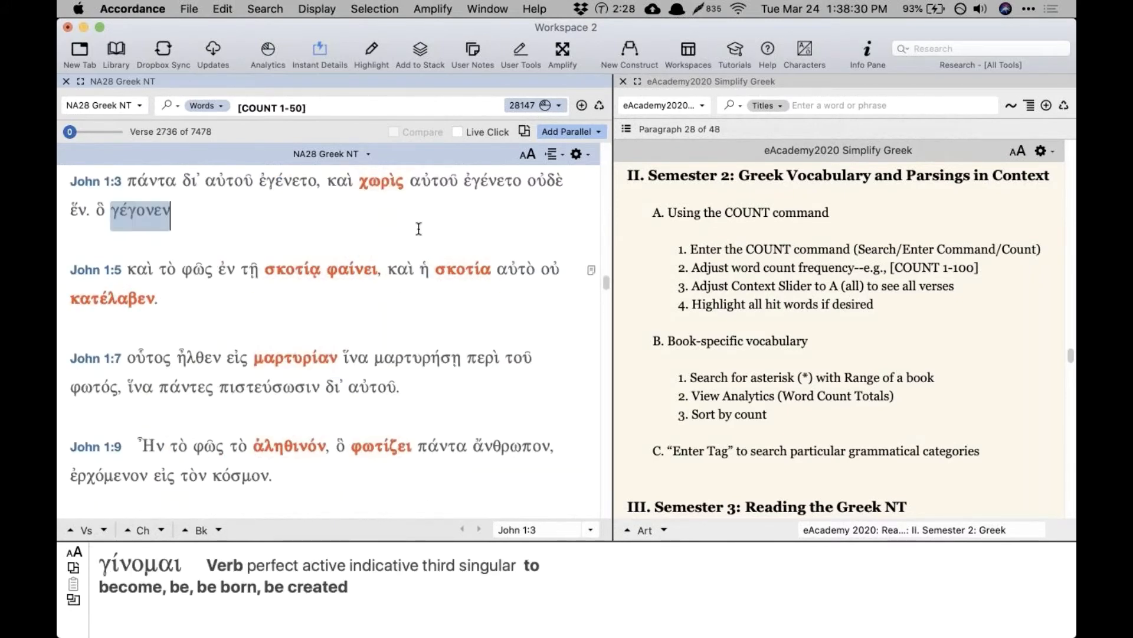
{"action": "left_click", "coordinate": [182, 529]}
{"action": "left_click", "coordinate": [218, 529]}
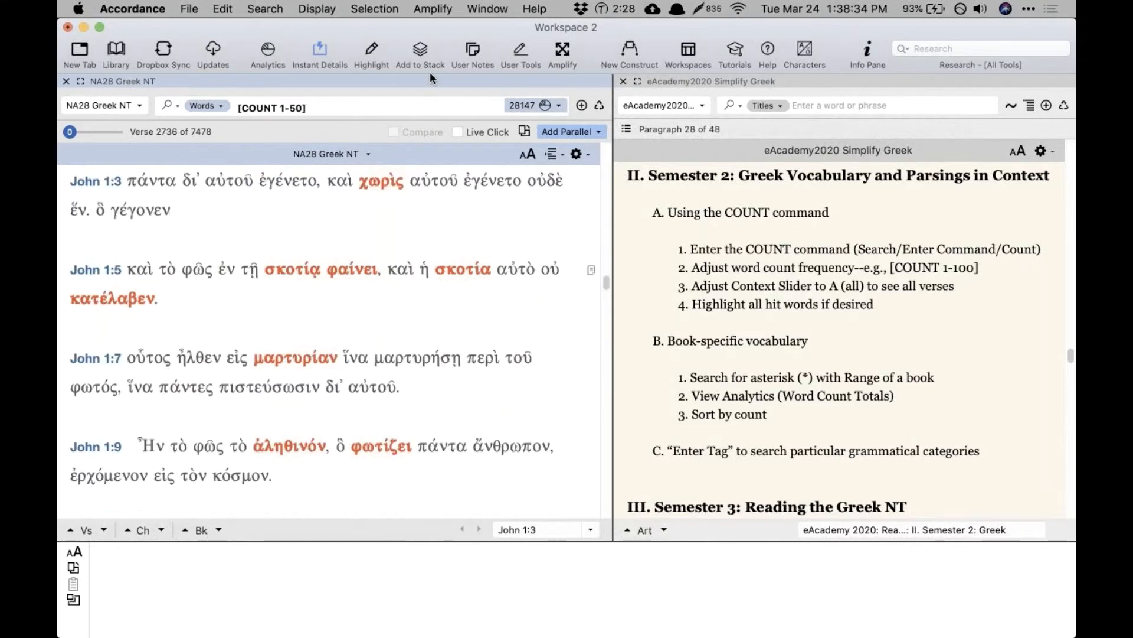
Step: Check the parsing details of γέγονεν and αὐτοῦ in John 1:3
{"action": "left_click", "coordinate": [370, 207]}
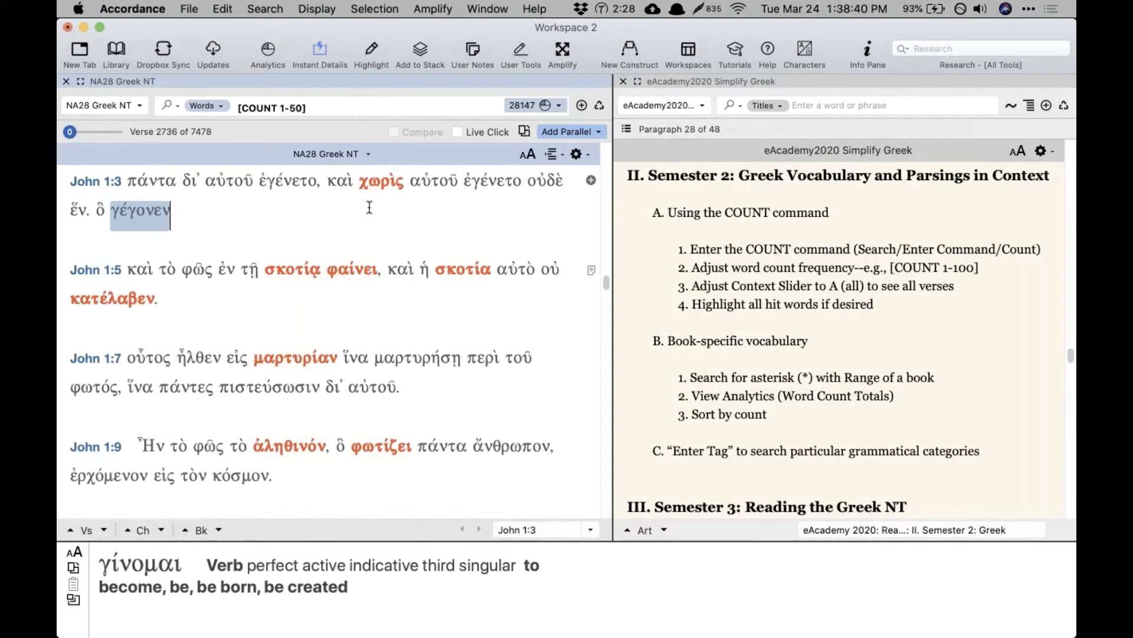
{"action": "left_click", "coordinate": [203, 189]}
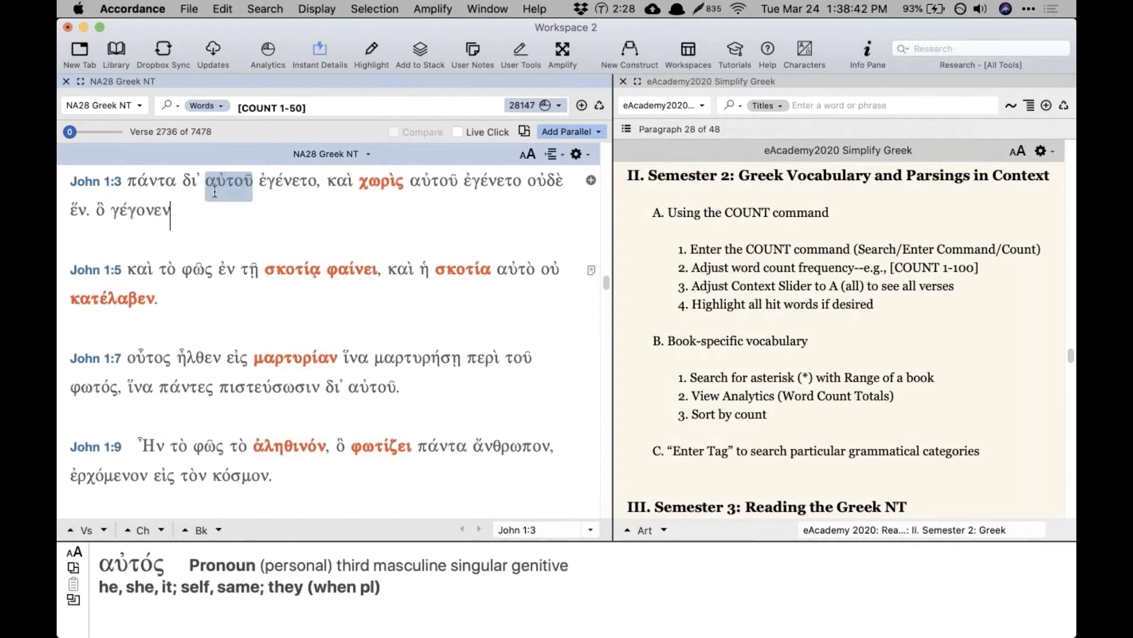
{"action": "left_click", "coordinate": [208, 213]}
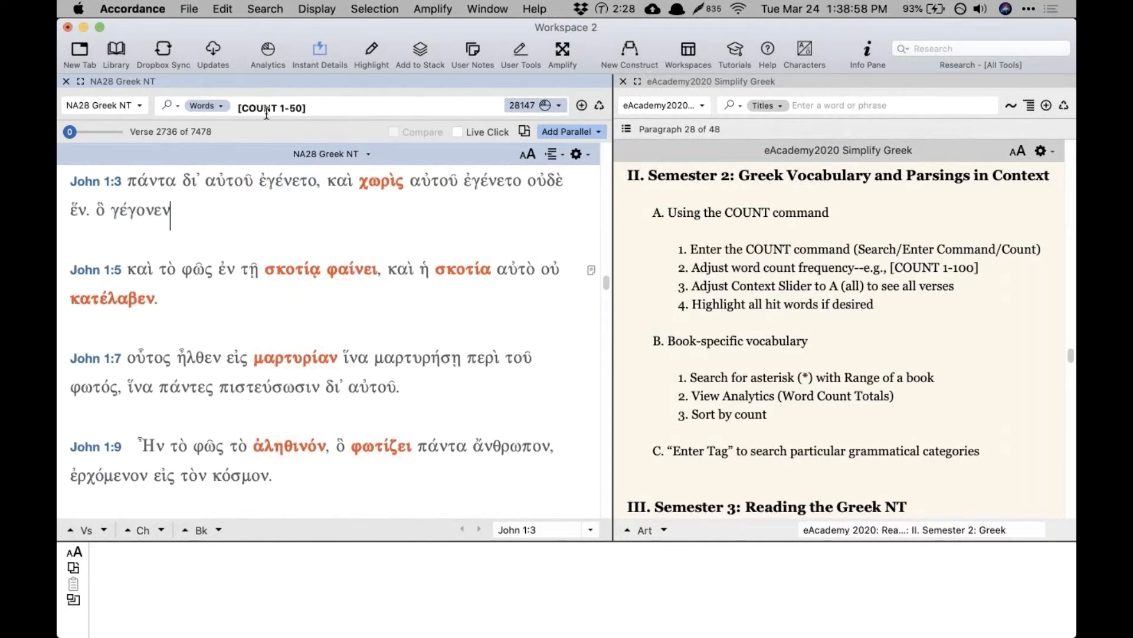
Step: Extend the [COUNT 1-50] search context to All so John 1 displays every verse, and enlarge the Greek text
{"action": "mouse_move", "coordinate": [270, 175]}
{"action": "left_click_drag", "start_coordinate": [66, 132], "coordinate": [155, 130]}
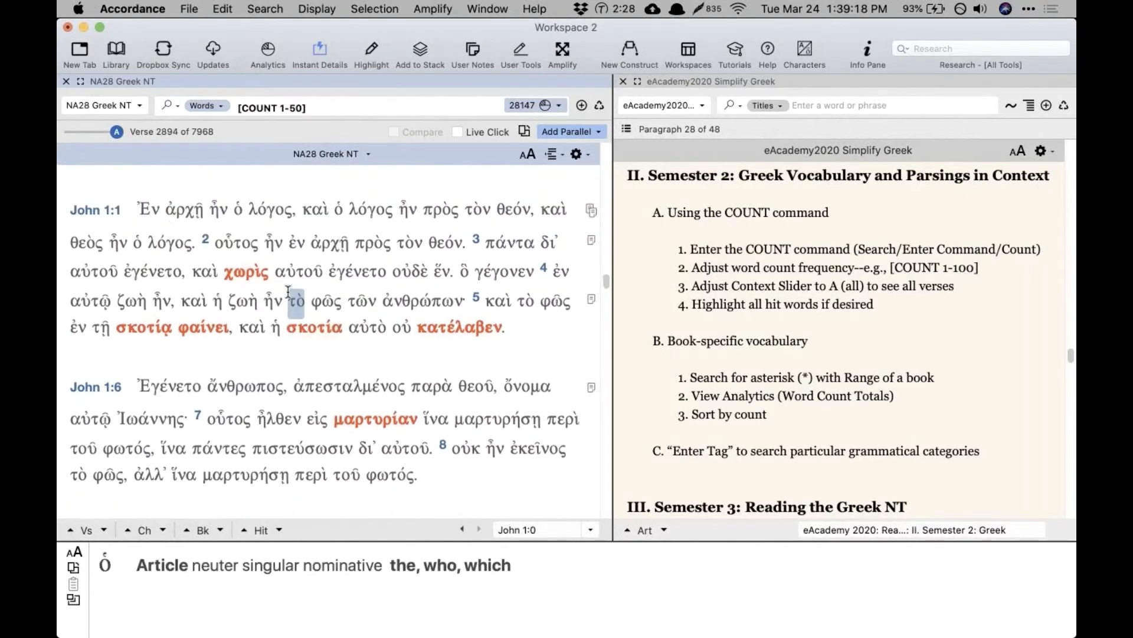
{"action": "left_click", "coordinate": [530, 155]}
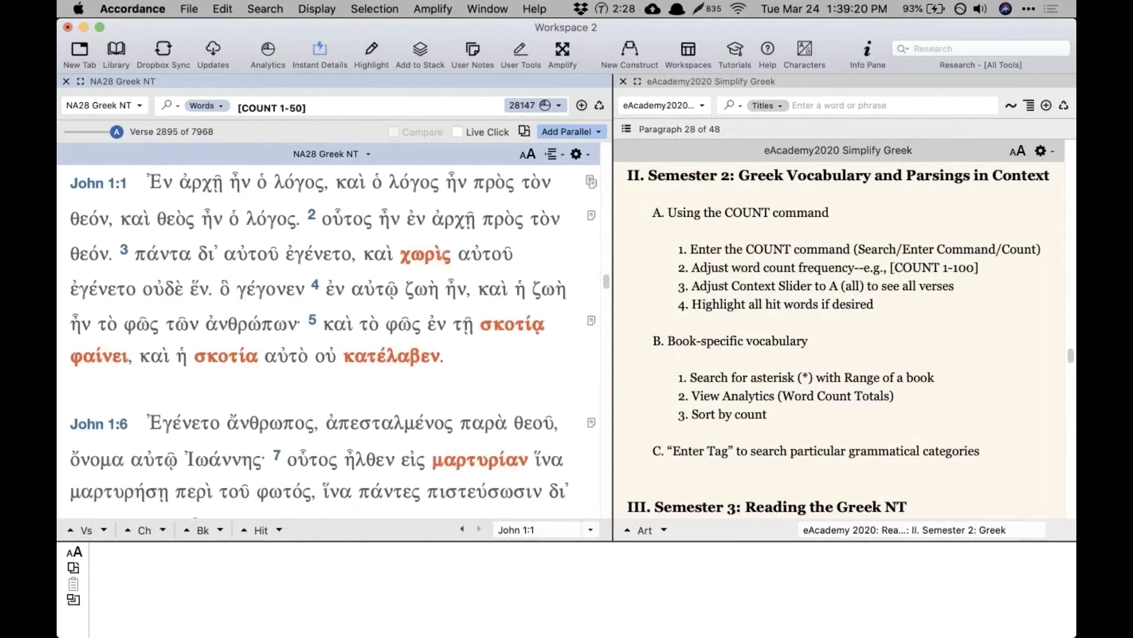
{"action": "left_click_drag", "start_coordinate": [155, 182], "coordinate": [302, 212]}
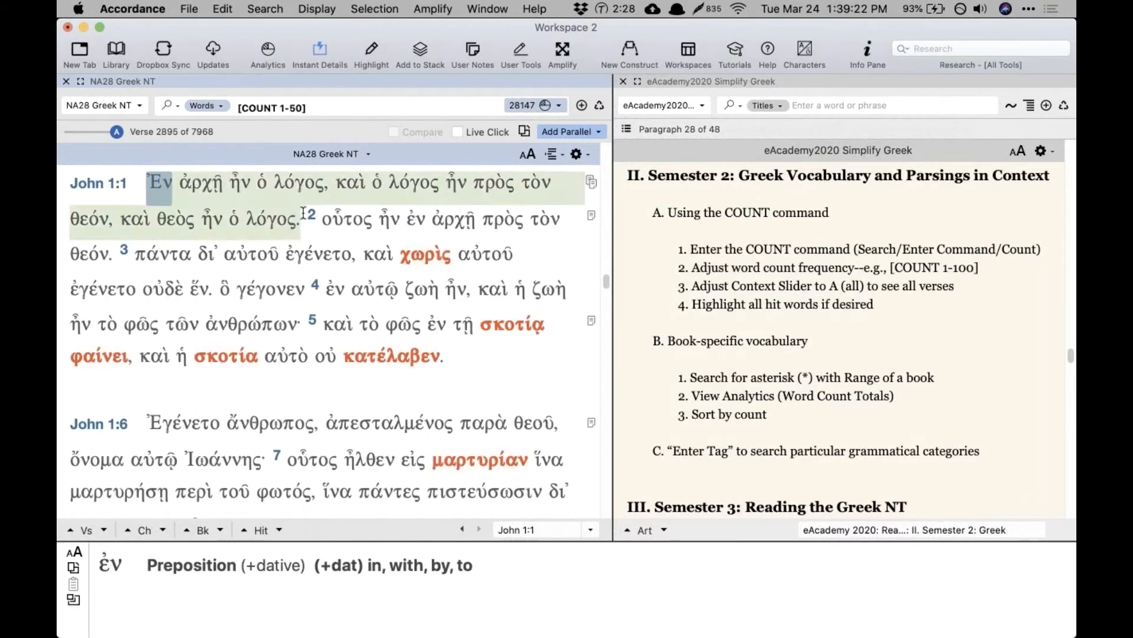
{"action": "left_click", "coordinate": [270, 219]}
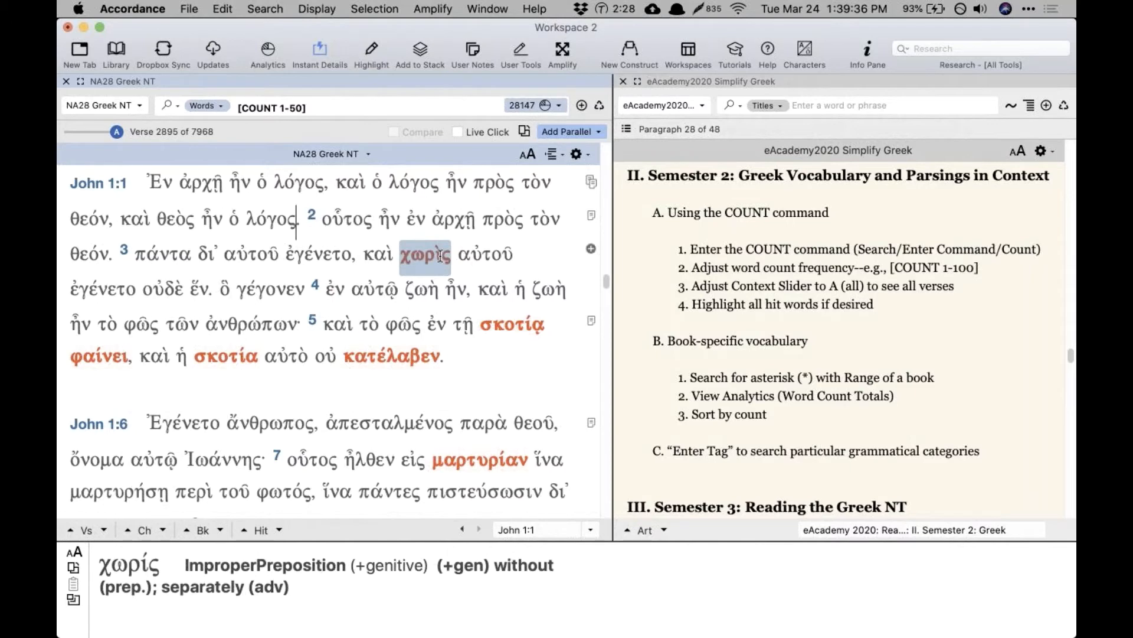
{"action": "scroll", "coordinate": [348, 289], "scroll_direction": "down", "scroll_amount": 5}
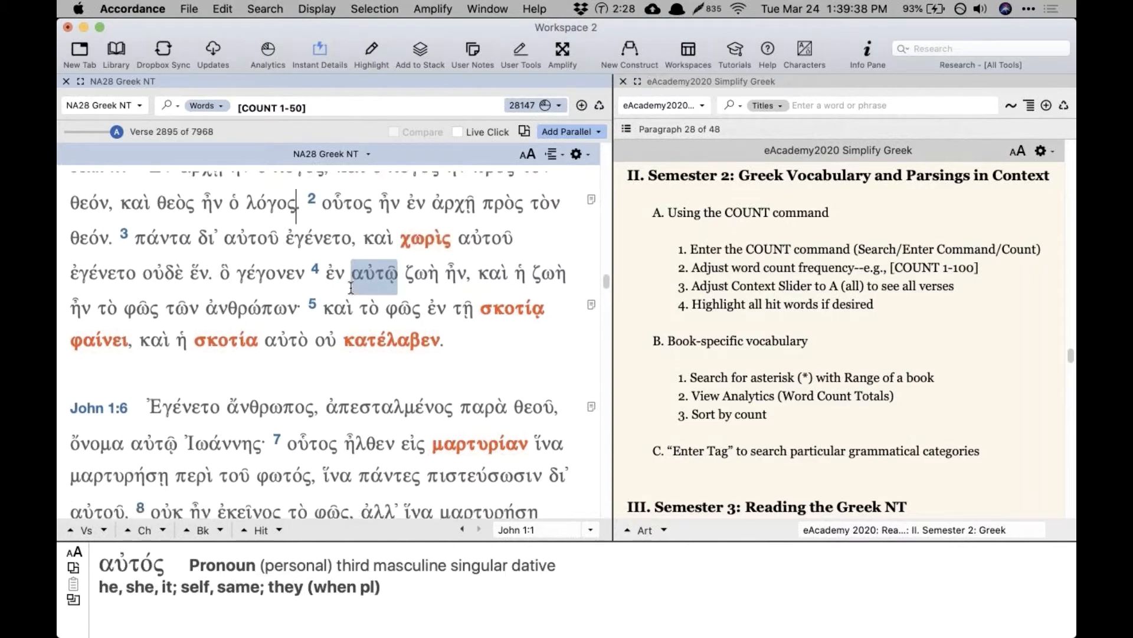
Step: Reduce the Greek text size by two levels and look over John 1:1-9
{"action": "left_click", "coordinate": [523, 155]}
{"action": "left_click", "coordinate": [523, 155]}
{"action": "scroll", "coordinate": [507, 304], "scroll_direction": "up", "scroll_amount": 3}
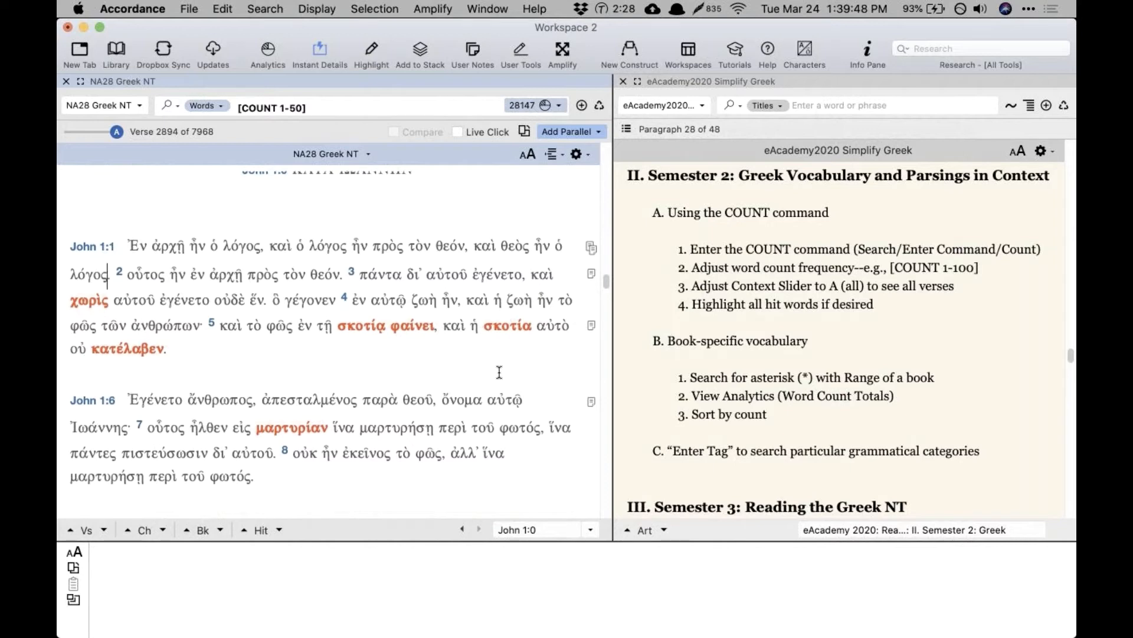
{"action": "scroll", "coordinate": [500, 372], "scroll_direction": "down", "scroll_amount": 2}
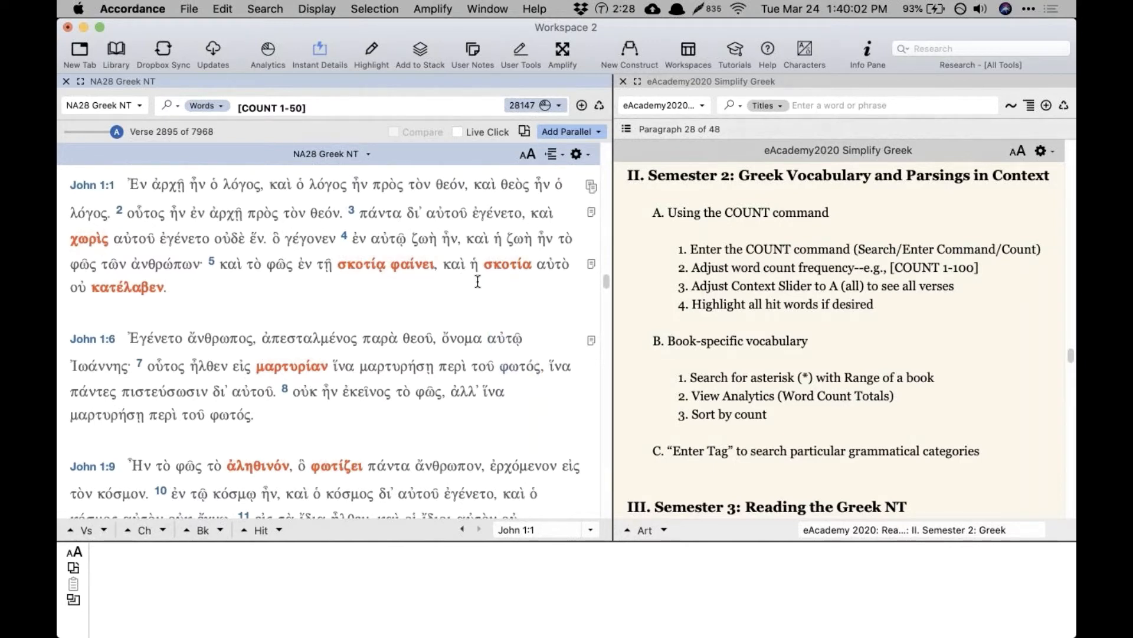
Step: Run the COUNT search with the range 1-75 and set its context to All
{"action": "left_click", "coordinate": [351, 105]}
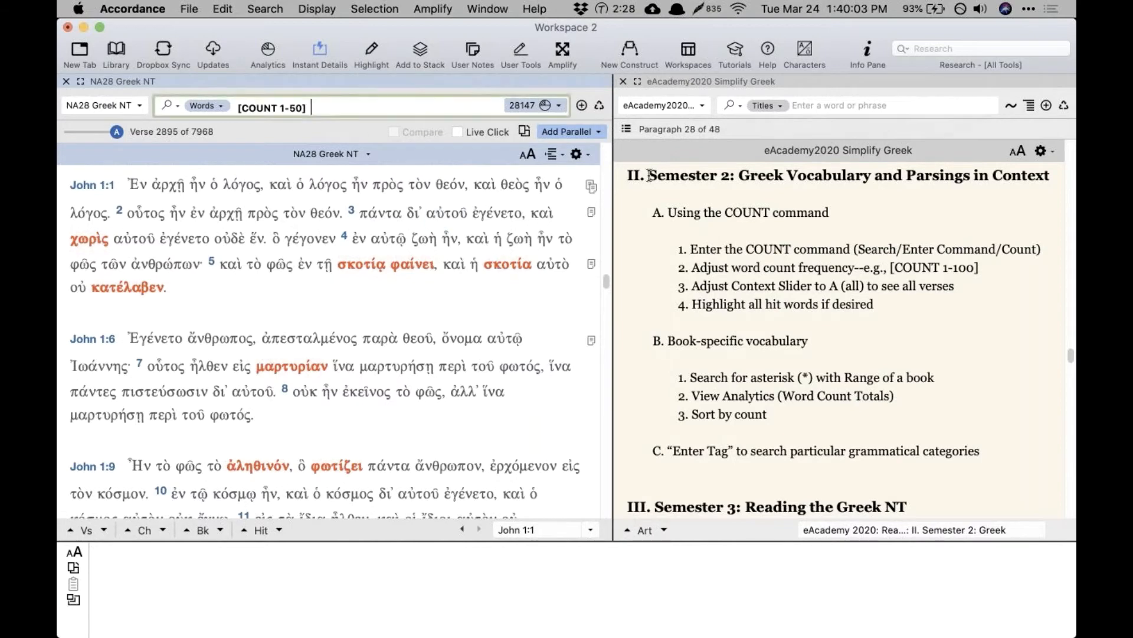
{"action": "right_click", "coordinate": [330, 105]}
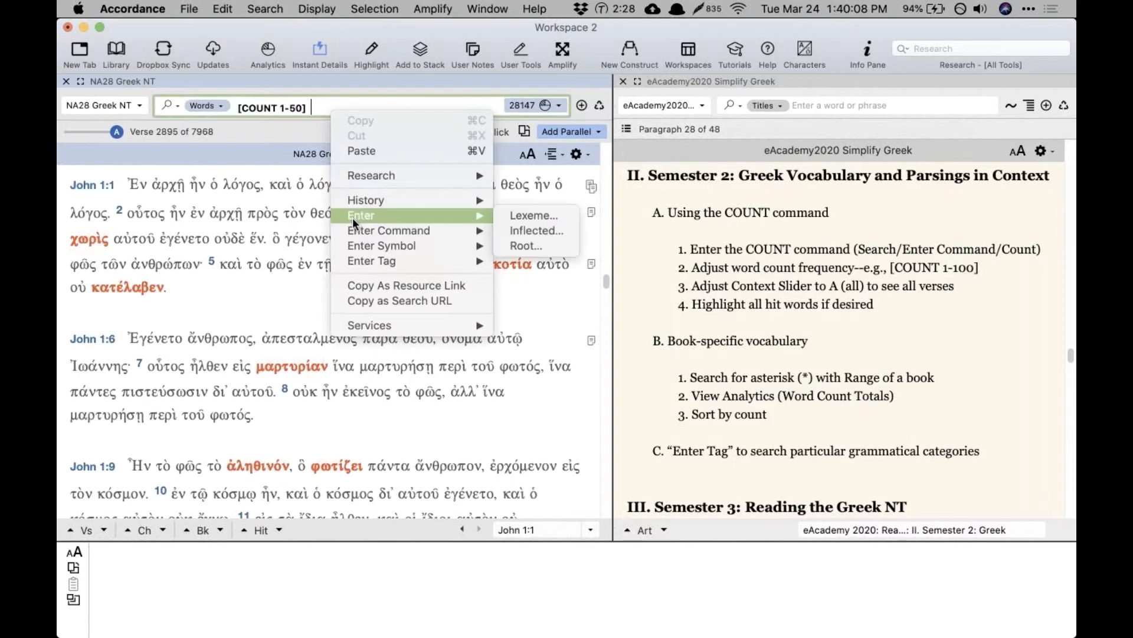
{"action": "mouse_move", "coordinate": [353, 228]}
{"action": "left_click", "coordinate": [291, 107]}
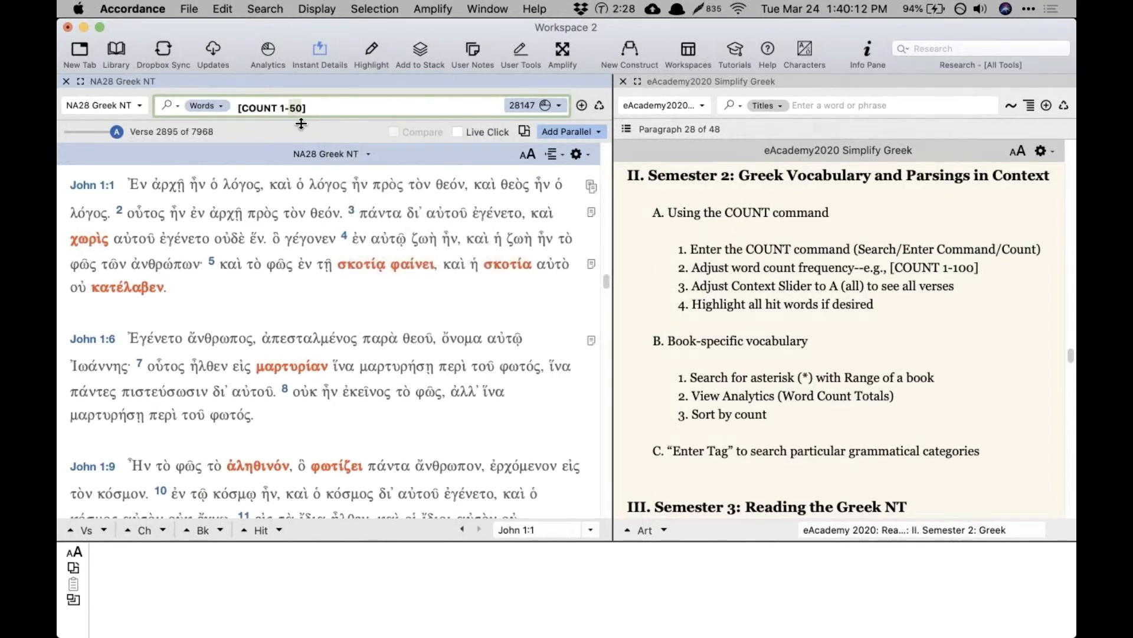
{"action": "type", "text": "75"}
{"action": "key", "text": "Return"}
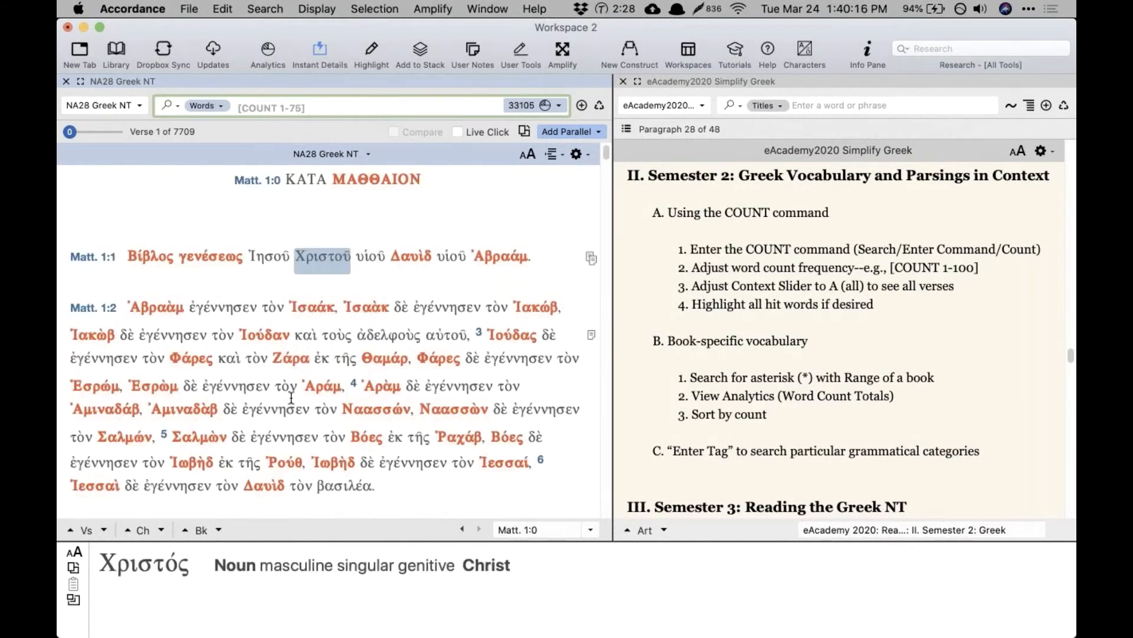
{"action": "mouse_move", "coordinate": [284, 440]}
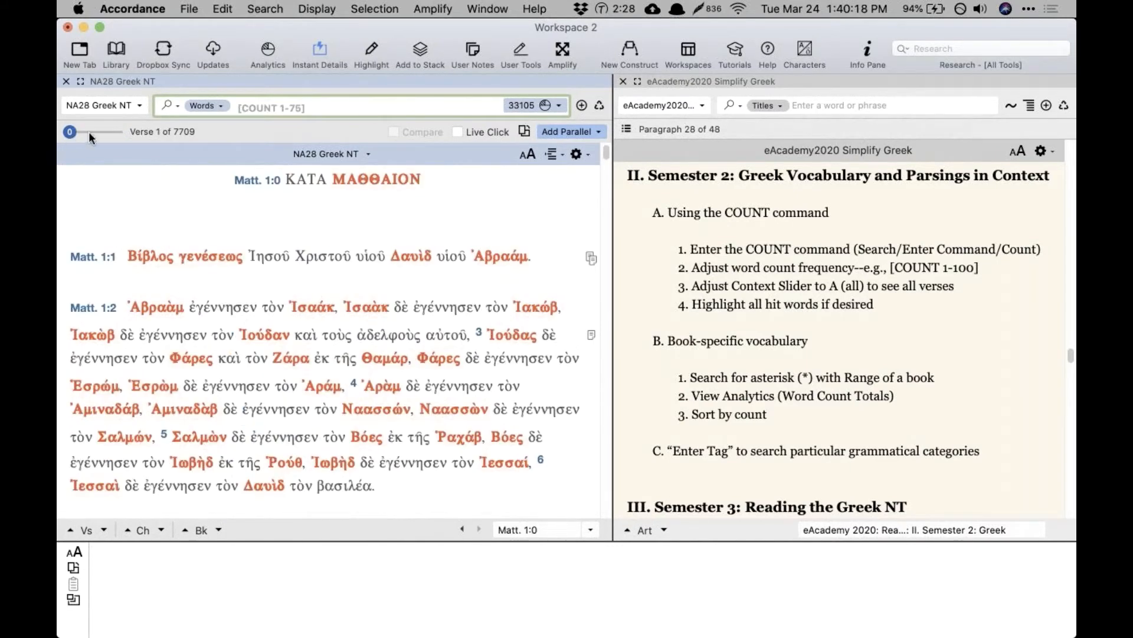
{"action": "left_click_drag", "start_coordinate": [89, 131], "coordinate": [132, 129]}
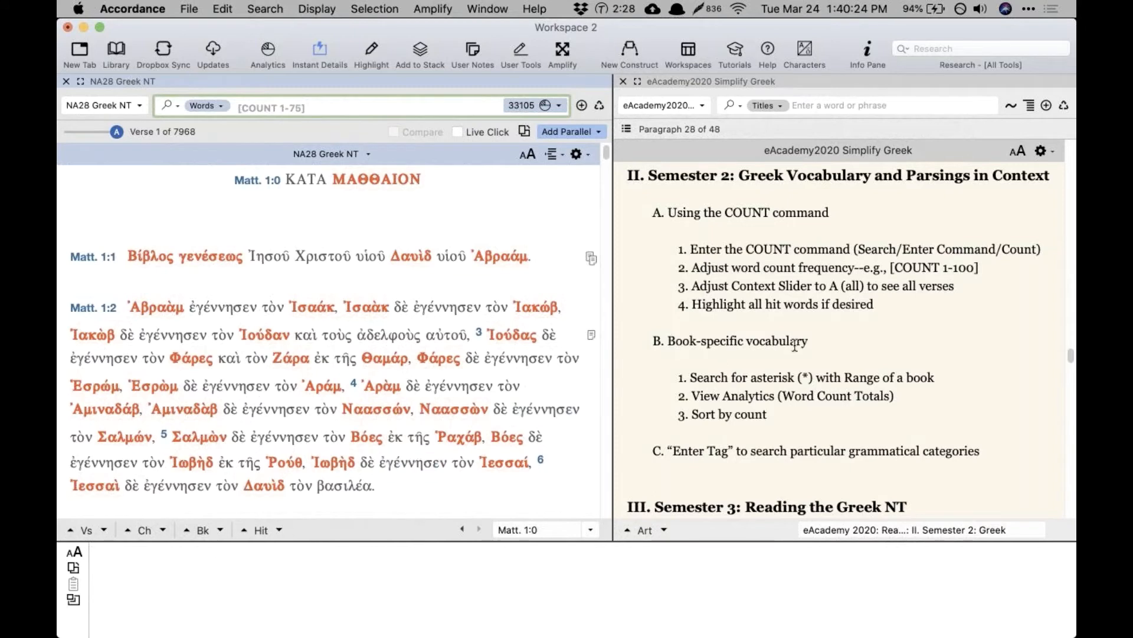
Step: Mark the outline point about highlighting all hit words and clear the search in the NA28 Greek NT
{"action": "left_click", "coordinate": [667, 307]}
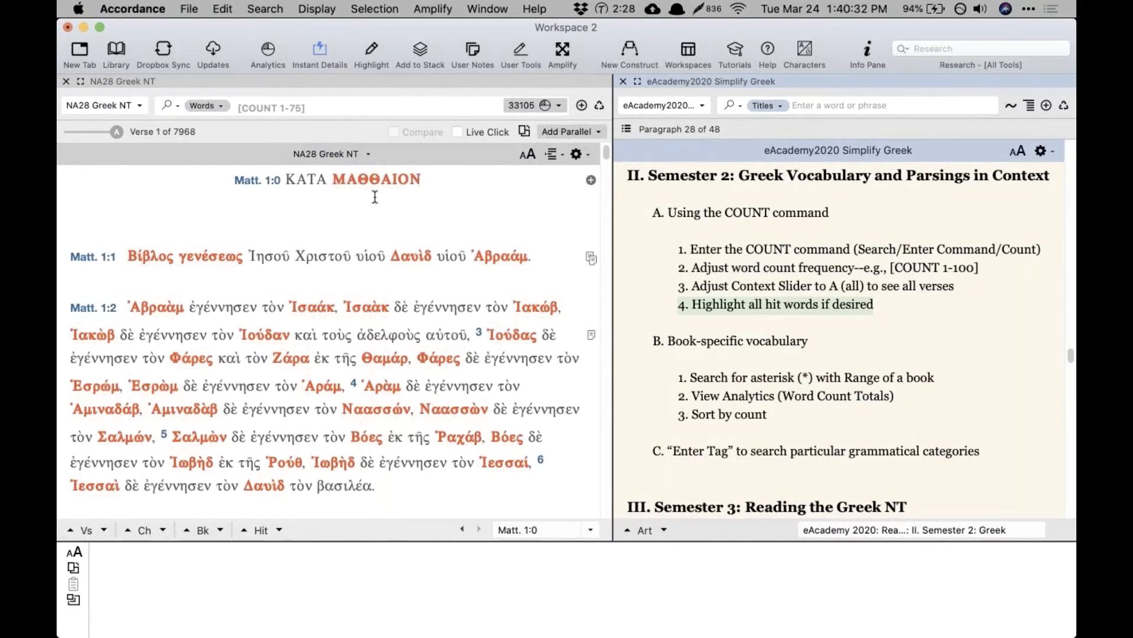
{"action": "left_click", "coordinate": [330, 219]}
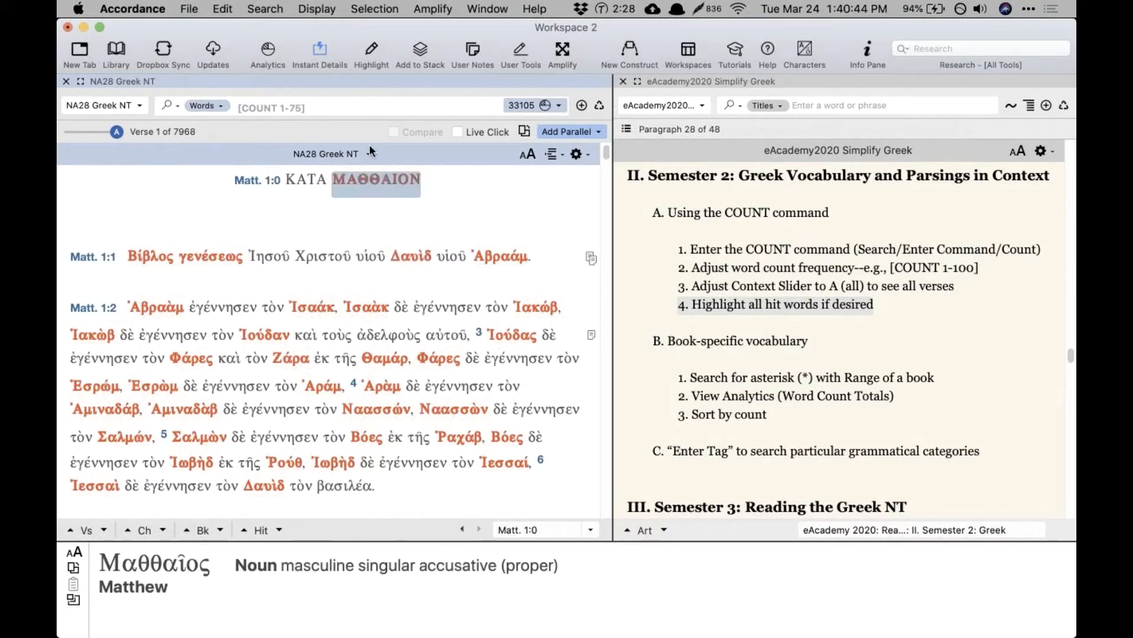
{"action": "left_click", "coordinate": [353, 110]}
{"action": "key", "text": "BackSpace"}
{"action": "key", "text": "Return"}
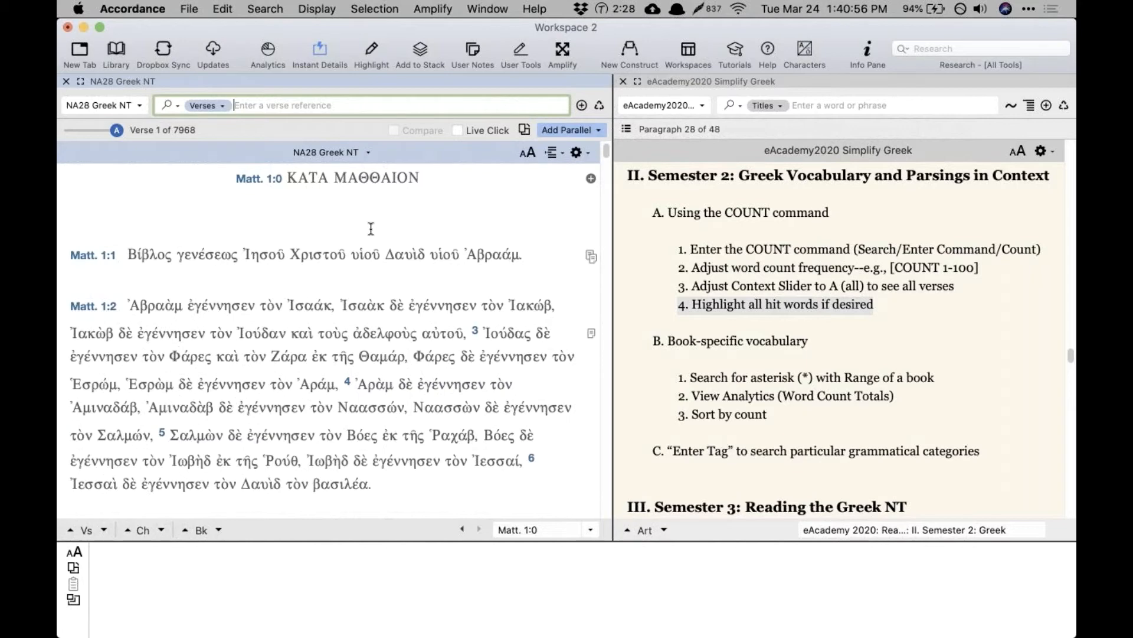
Step: Run a new [COUNT 1-50] search on the NA28 Greek NT
{"action": "type", "text": "count"}
{"action": "key", "text": "Up"}
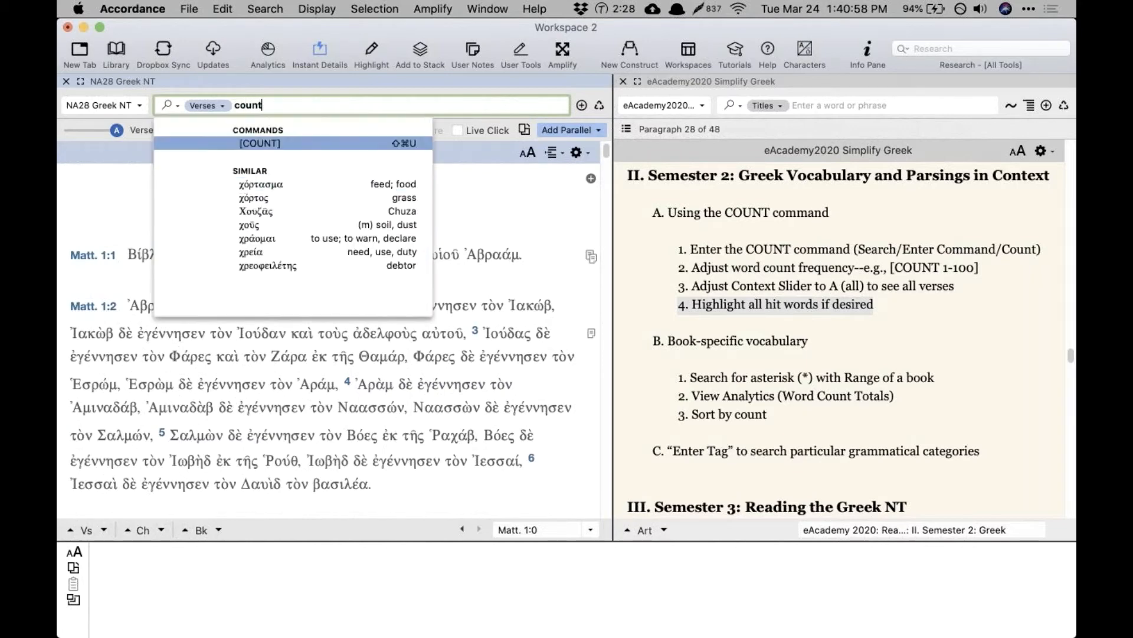
{"action": "key", "text": "Return"}
{"action": "type", "text": "1-50"}
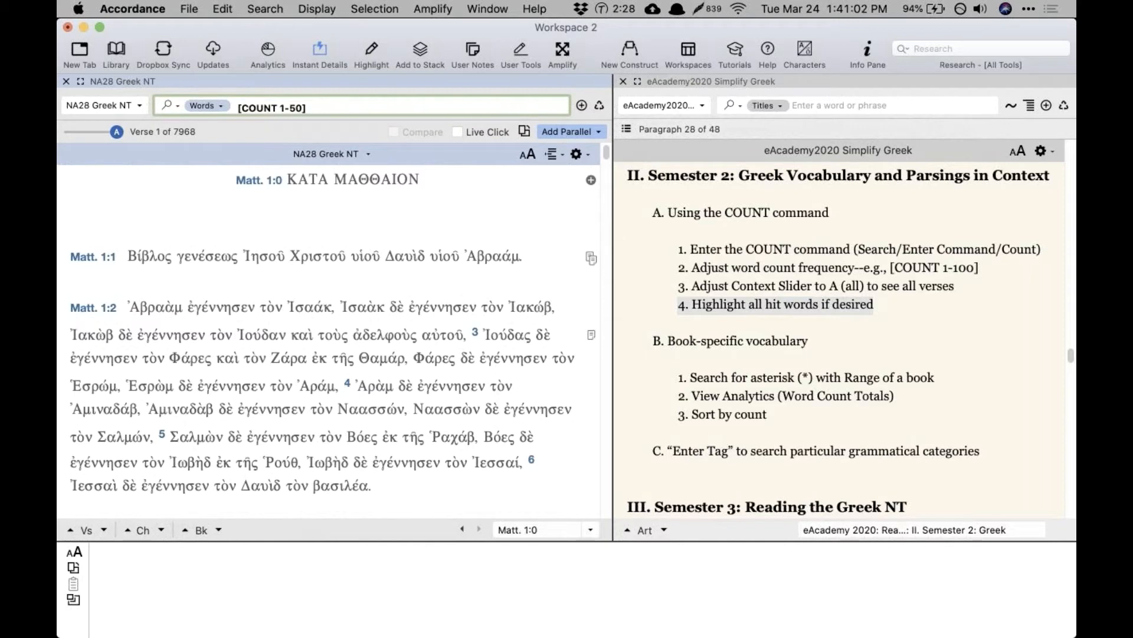
{"action": "key", "text": "Return"}
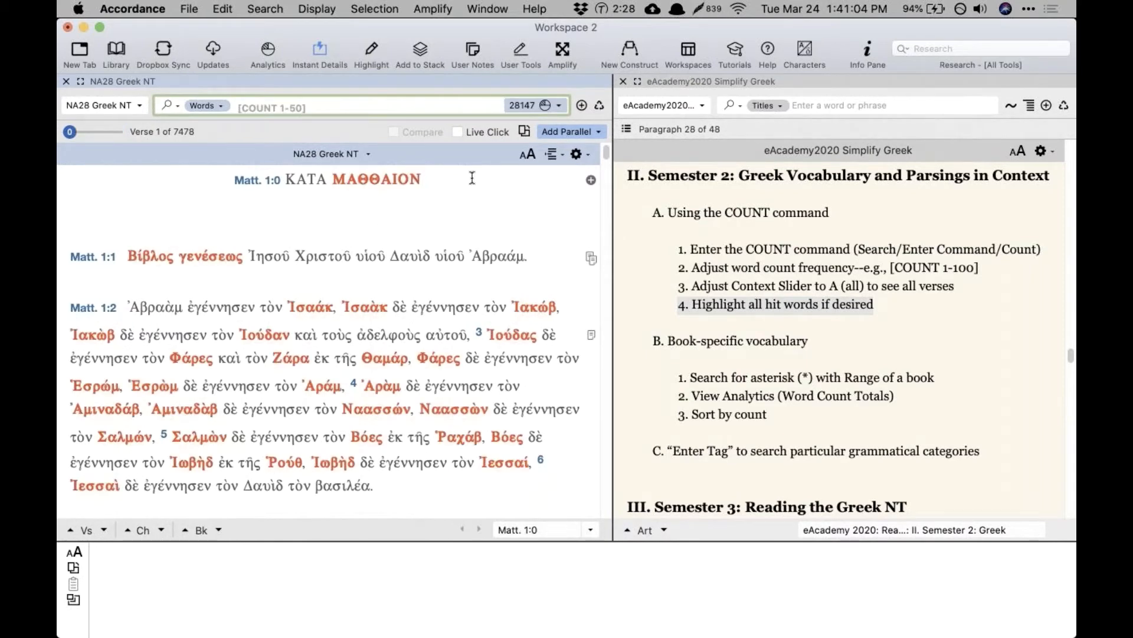
Step: Create a new highlight style named "Vocab 1-50" in the 2020 Highlights file
{"action": "left_click", "coordinate": [371, 53]}
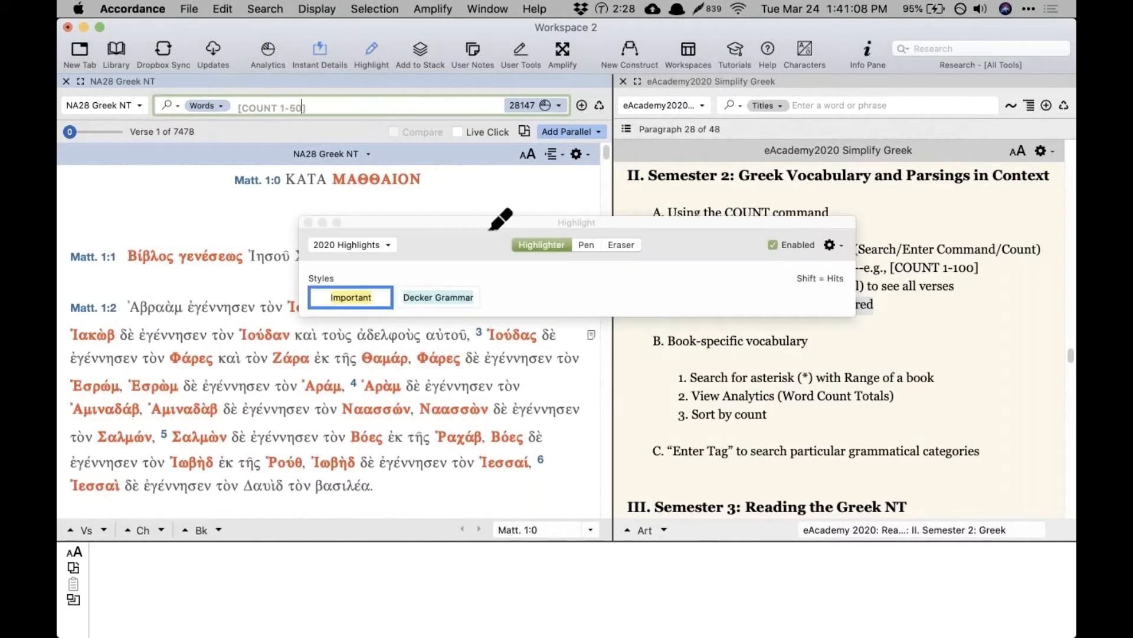
{"action": "left_click_drag", "start_coordinate": [488, 221], "coordinate": [571, 140]}
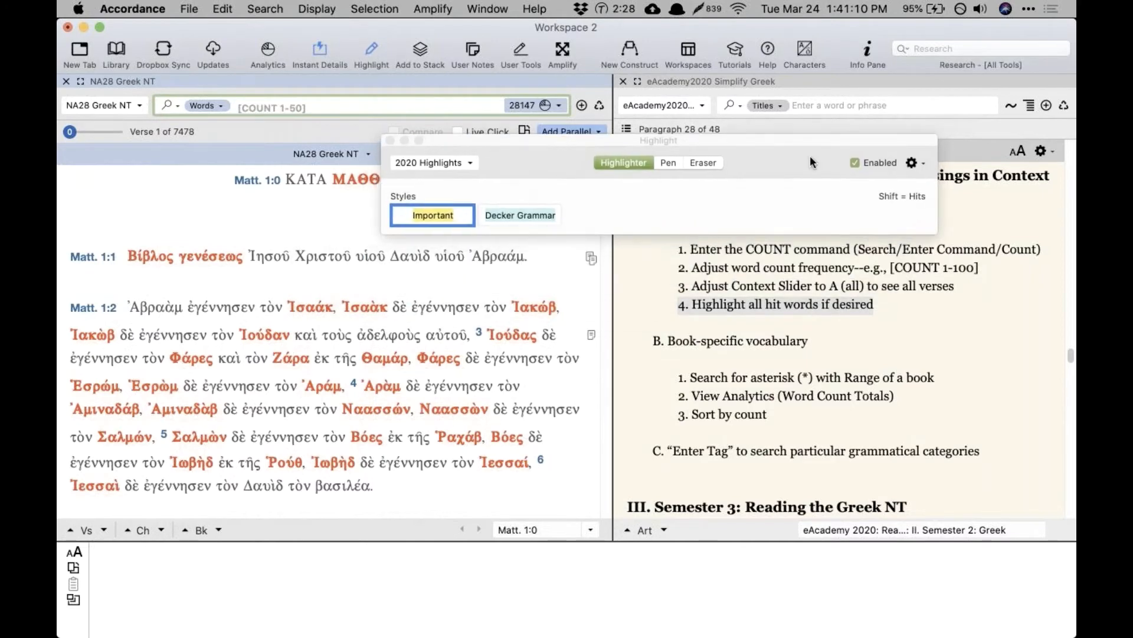
{"action": "left_click", "coordinate": [916, 166]}
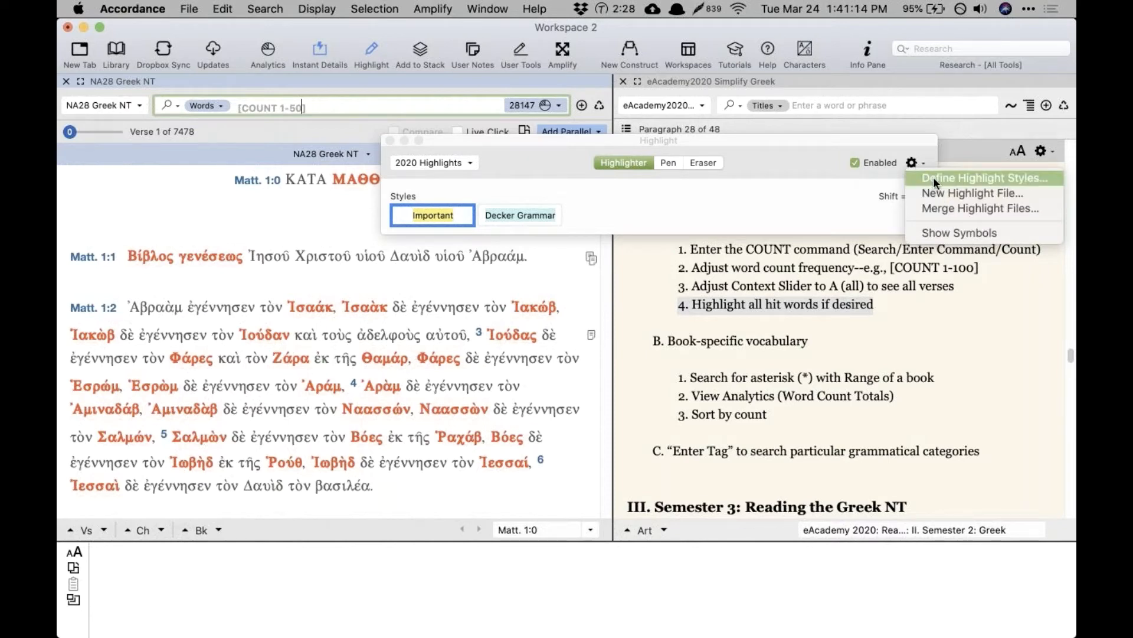
{"action": "left_click", "coordinate": [933, 176]}
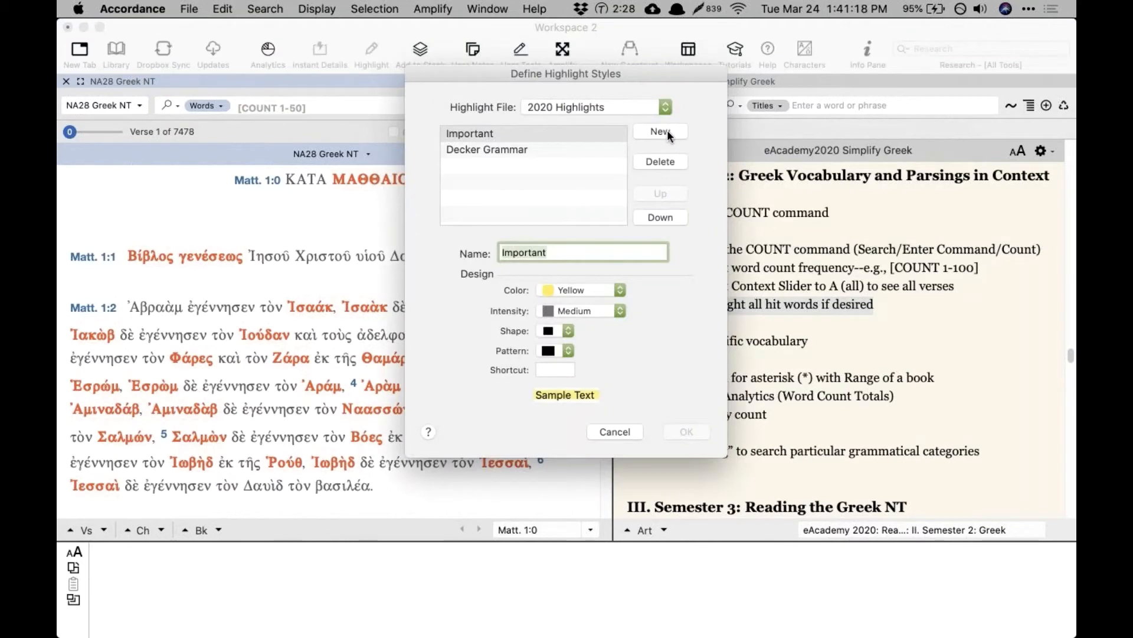
{"action": "left_click", "coordinate": [666, 130]}
{"action": "type", "text": "5o"}
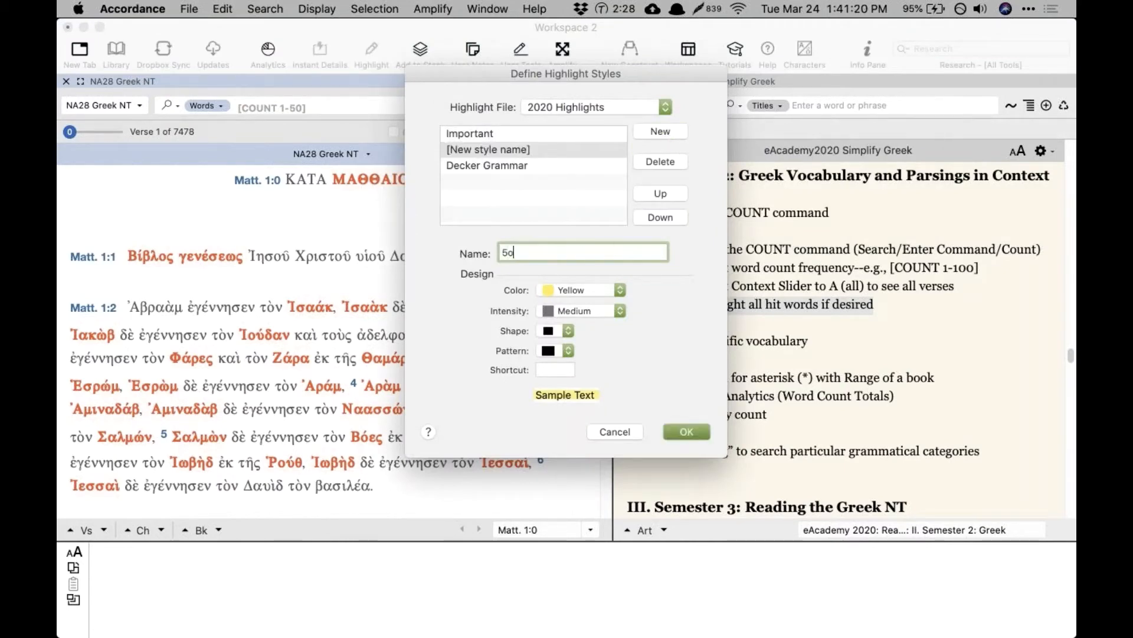
{"action": "type", "text": "0x or less"}
{"action": "key", "text": "shift+alt+Left"}
{"action": "key", "text": "shift+alt+Left"}
{"action": "key", "text": "shift+alt+Left"}
{"action": "type", "text": "Vocab 1-50"}
Step: Give the Vocab 1-50 style a black, medium-intensity underline and save it
{"action": "left_click", "coordinate": [553, 287]}
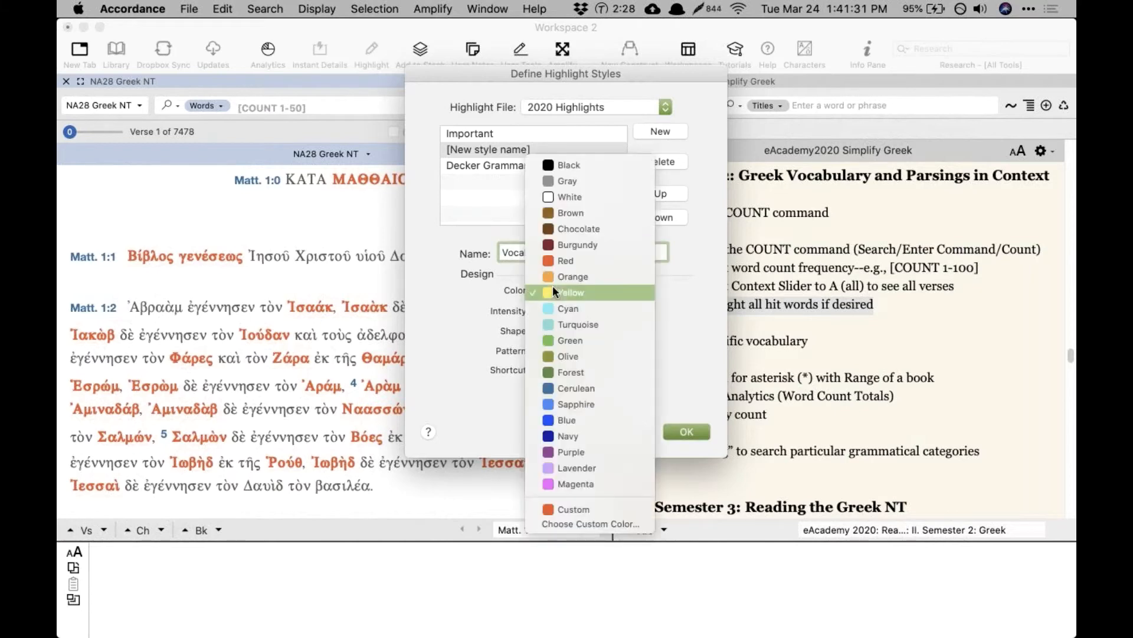
{"action": "left_click", "coordinate": [568, 165]}
{"action": "left_click", "coordinate": [580, 314]}
{"action": "left_click", "coordinate": [582, 312]}
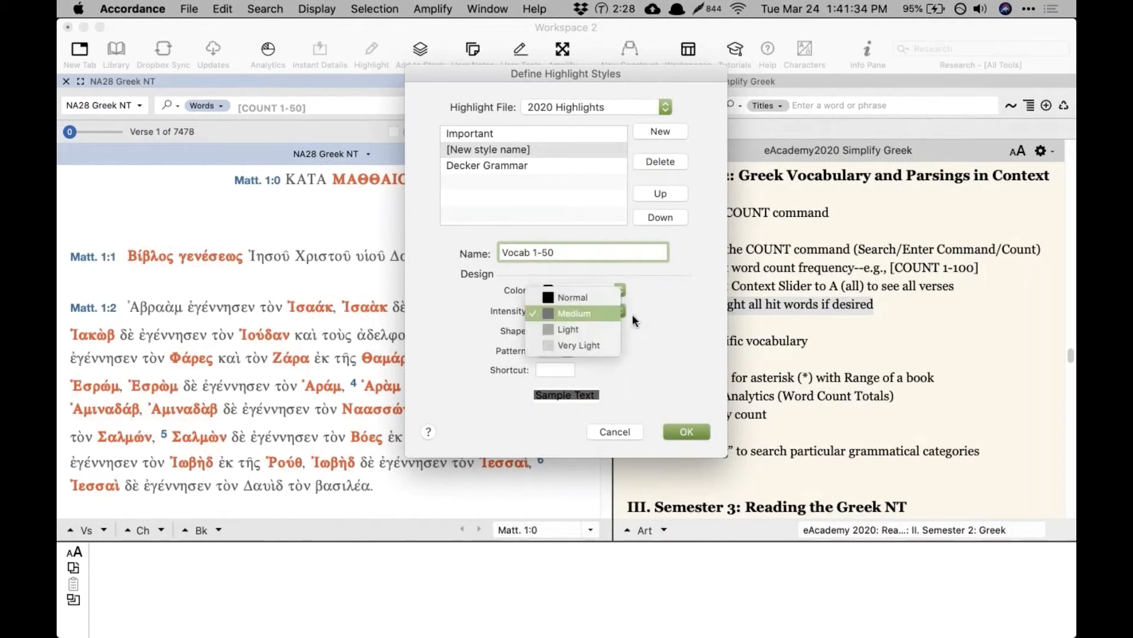
{"action": "left_click", "coordinate": [566, 331]}
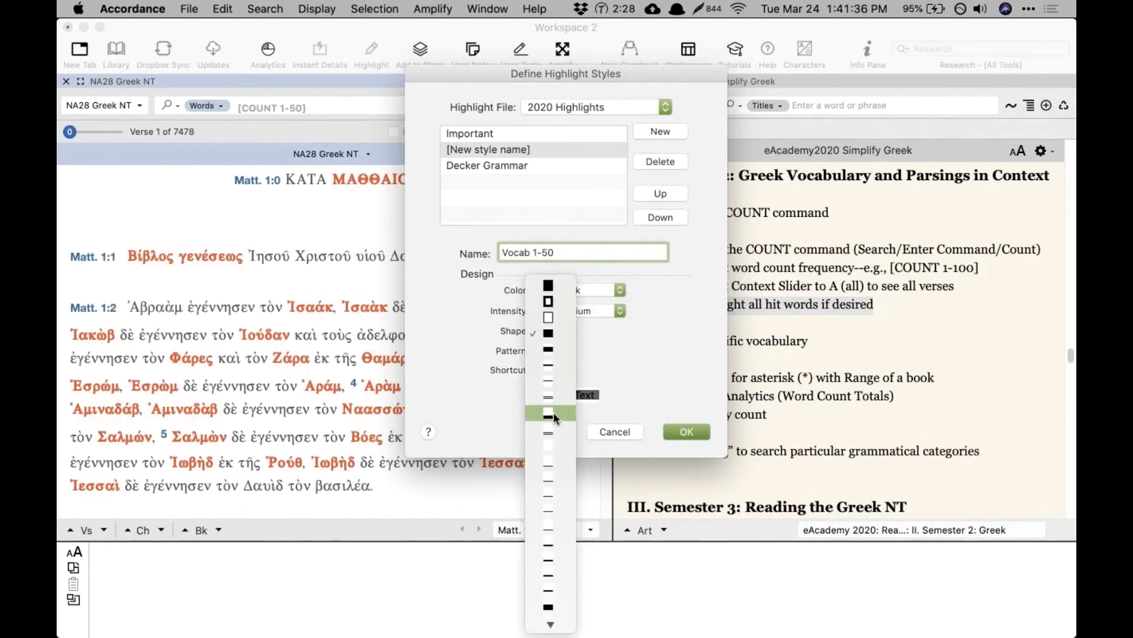
{"action": "left_click", "coordinate": [554, 431]}
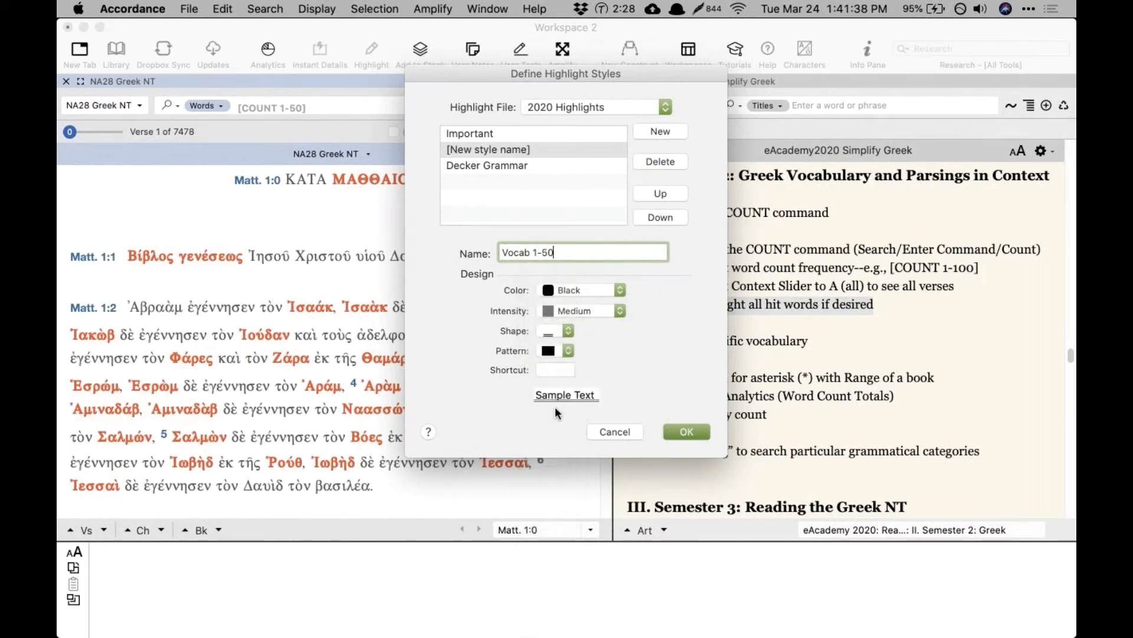
{"action": "left_click", "coordinate": [684, 431]}
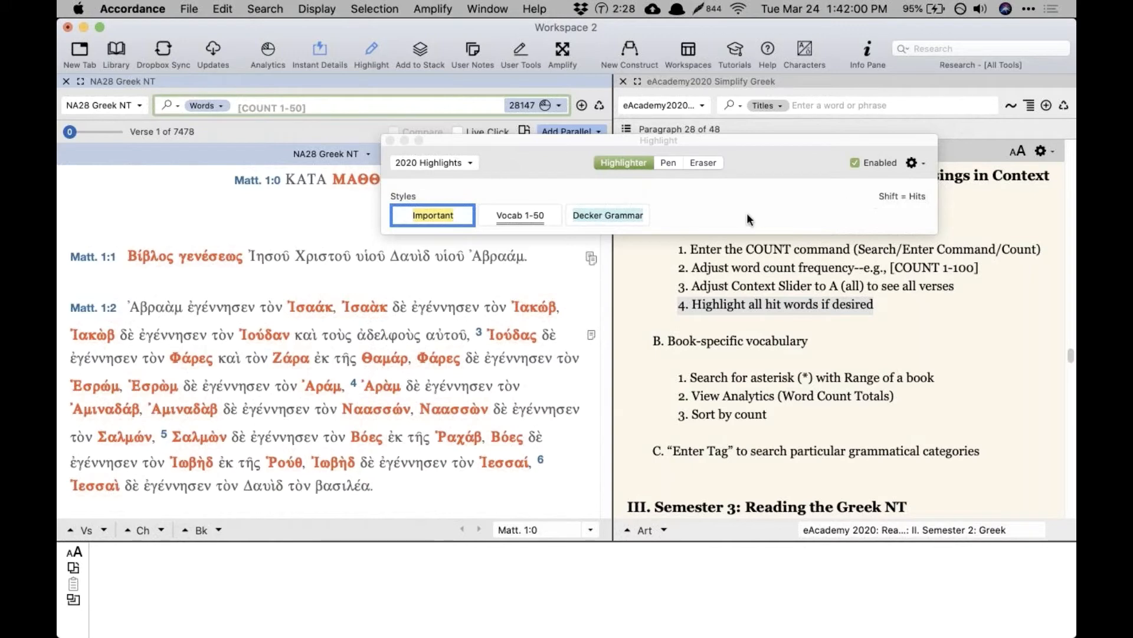
Step: Apply the Vocab 1-50 style to every [COUNT 1-50] hit and close the highlighting palette
{"action": "key", "text": "shift"}
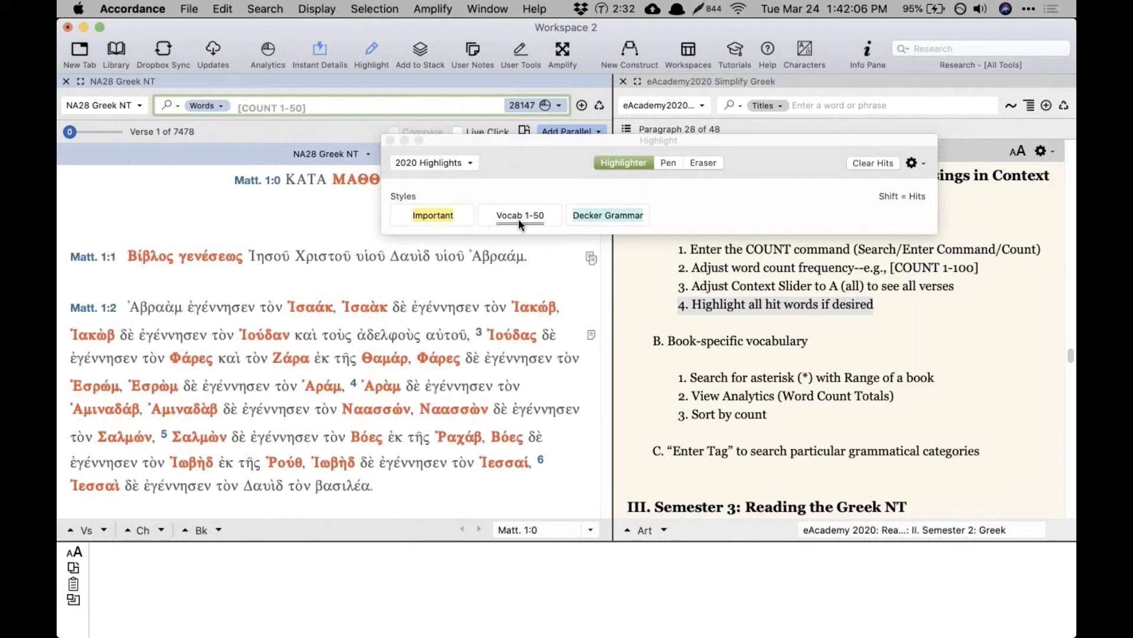
{"action": "key", "text": "shift"}
{"action": "key", "text": "shift"}
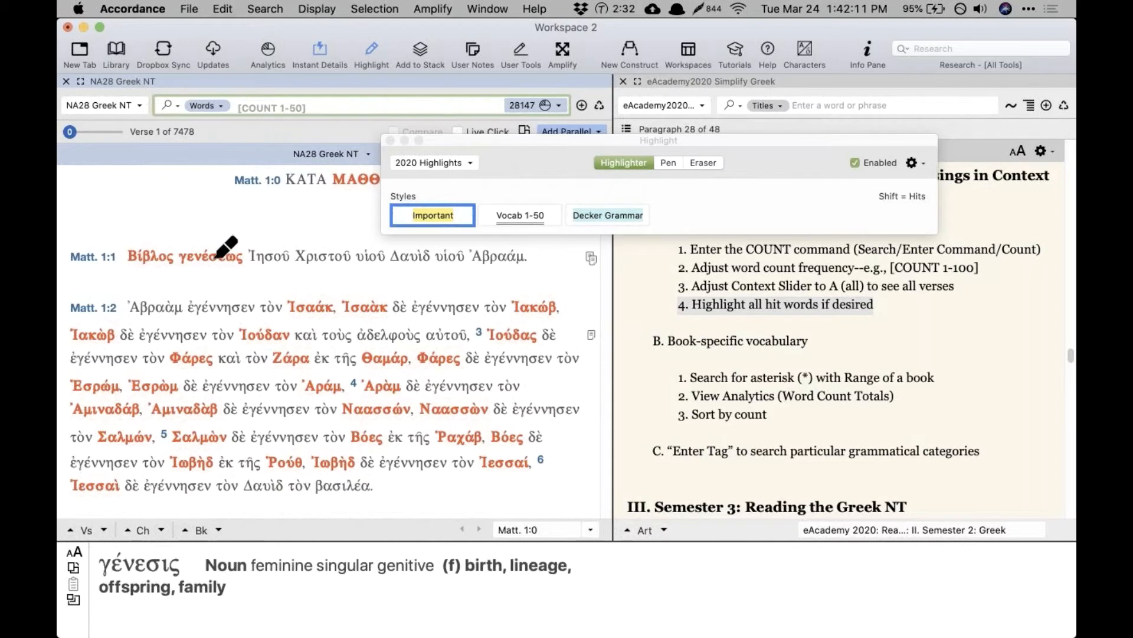
{"action": "left_click", "coordinate": [523, 216], "text": "shift"}
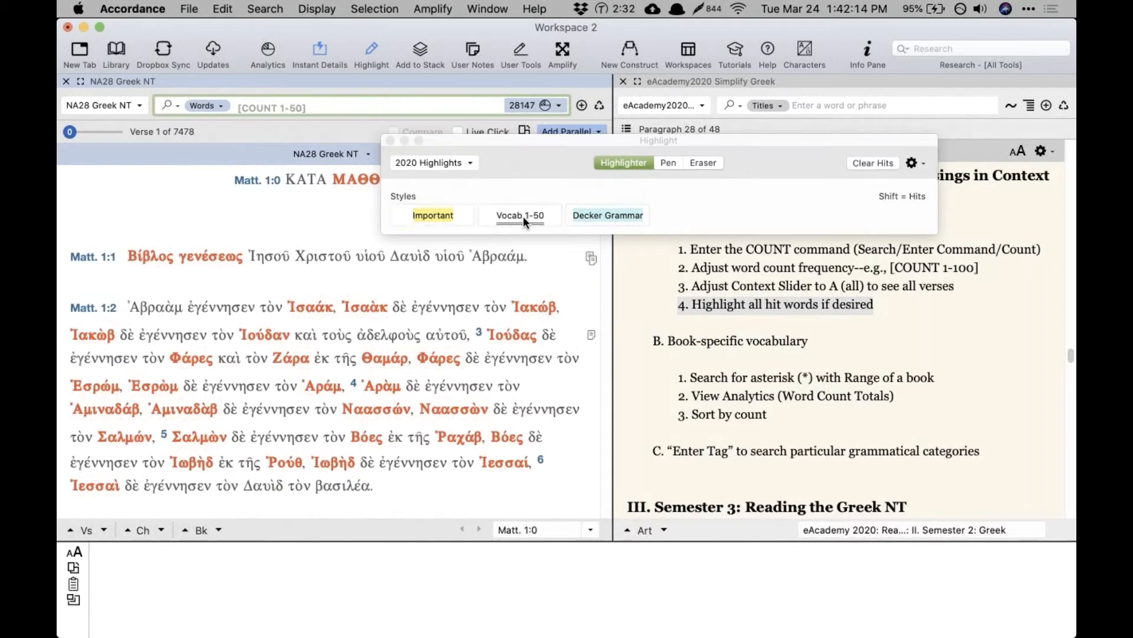
{"action": "key", "text": "shift"}
{"action": "left_click_drag", "start_coordinate": [622, 137], "coordinate": [637, 242]}
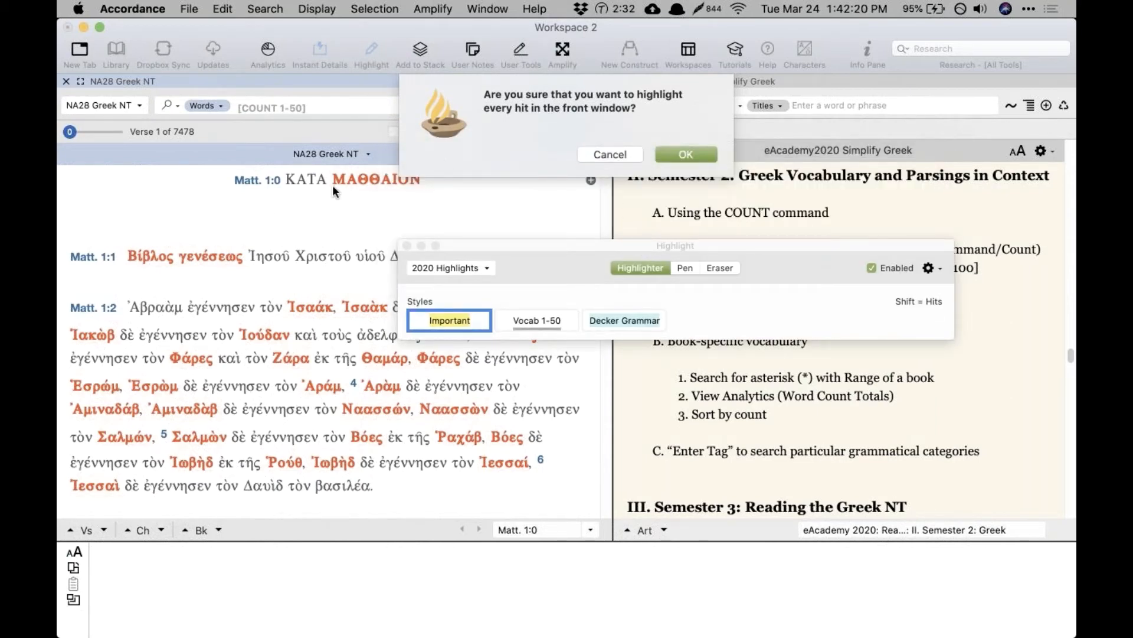
{"action": "left_click", "coordinate": [700, 149]}
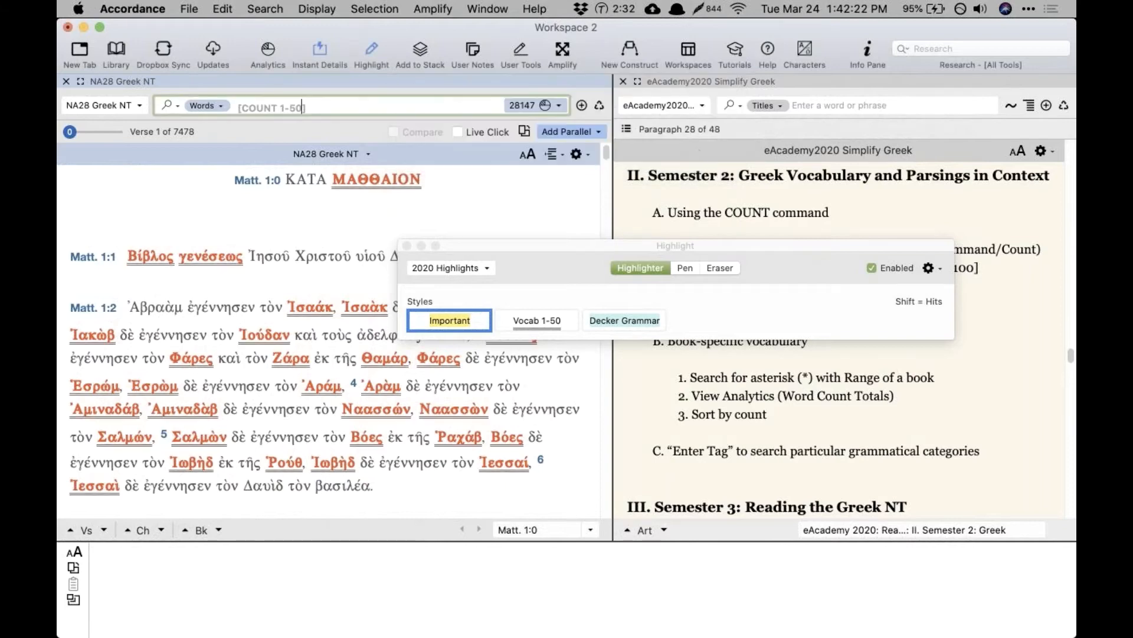
{"action": "left_click", "coordinate": [406, 245]}
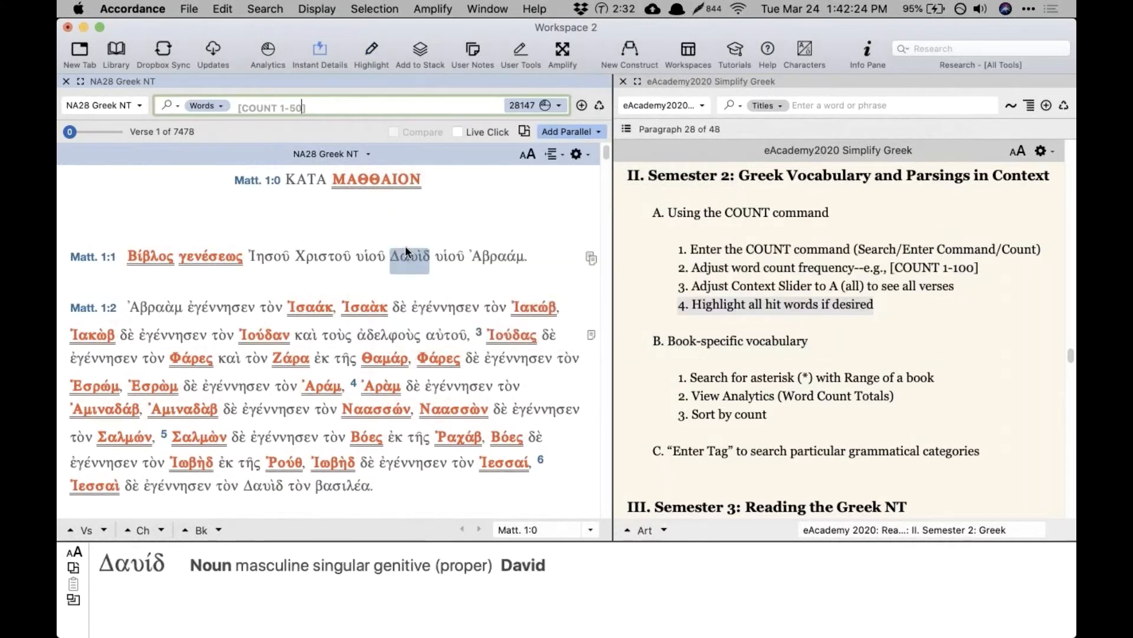
Step: Review the underlined words in Matthew 1 and clear the [COUNT 1-50] search to show the whole NA28 text
{"action": "scroll", "coordinate": [405, 246], "scroll_direction": "down", "scroll_amount": 5}
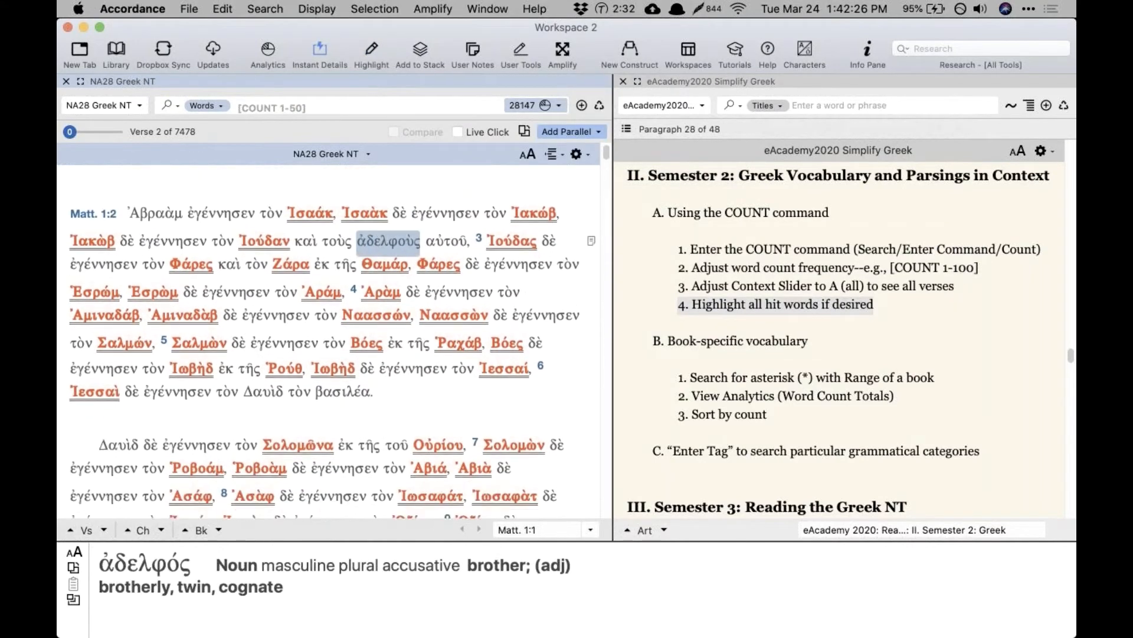
{"action": "scroll", "coordinate": [401, 254], "scroll_direction": "down", "scroll_amount": 5}
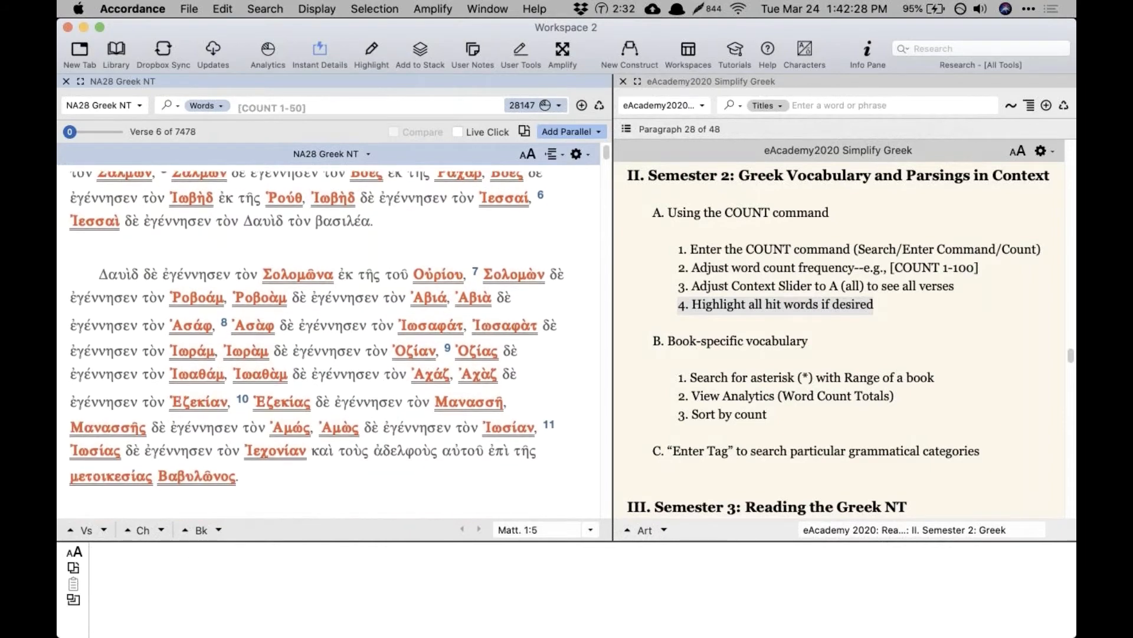
{"action": "scroll", "coordinate": [397, 259], "scroll_direction": "down", "scroll_amount": 5}
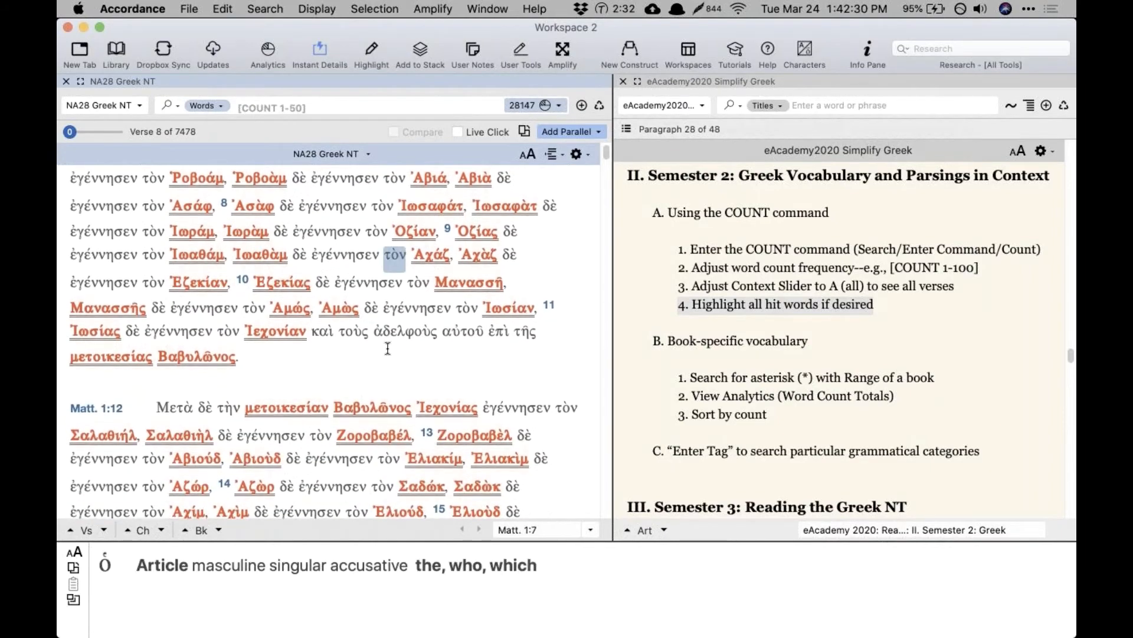
{"action": "scroll", "coordinate": [388, 362], "scroll_direction": "down", "scroll_amount": 2}
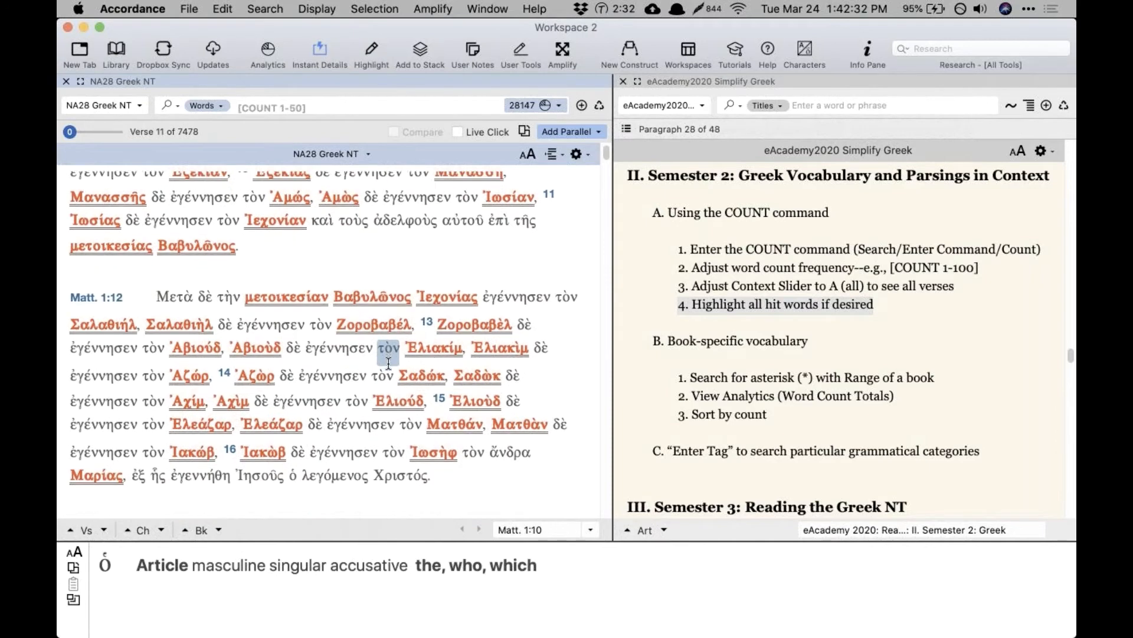
{"action": "scroll", "coordinate": [389, 363], "scroll_direction": "down", "scroll_amount": 2}
{"action": "scroll", "coordinate": [387, 357], "scroll_direction": "up", "scroll_amount": 15}
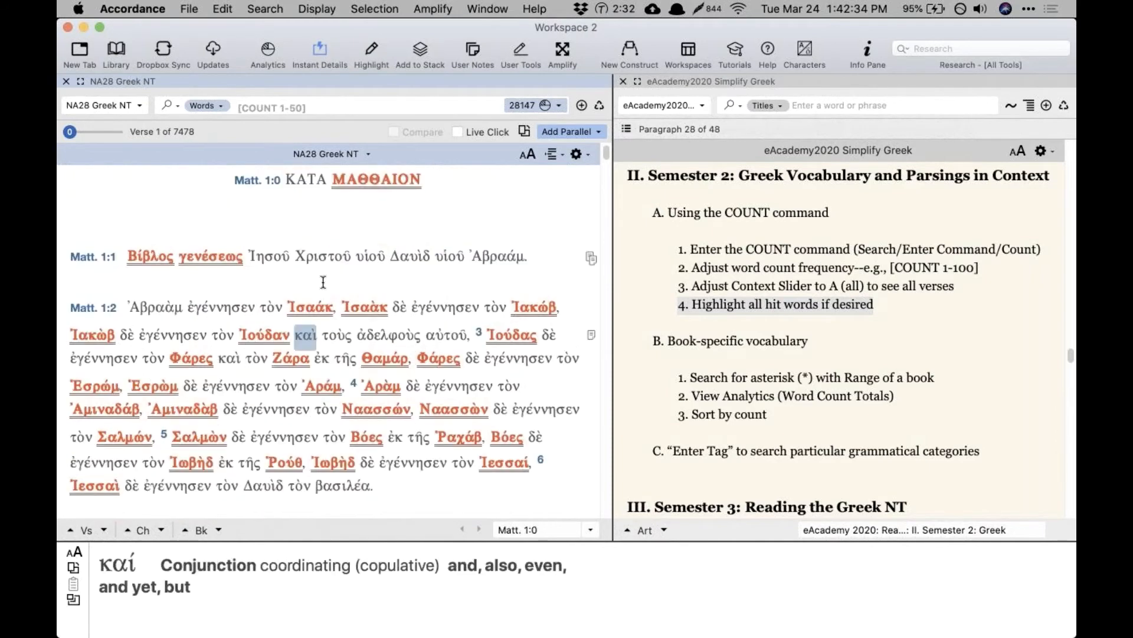
{"action": "triple_click", "coordinate": [330, 113]}
{"action": "key", "text": "BackSpace"}
{"action": "key", "text": "Return"}
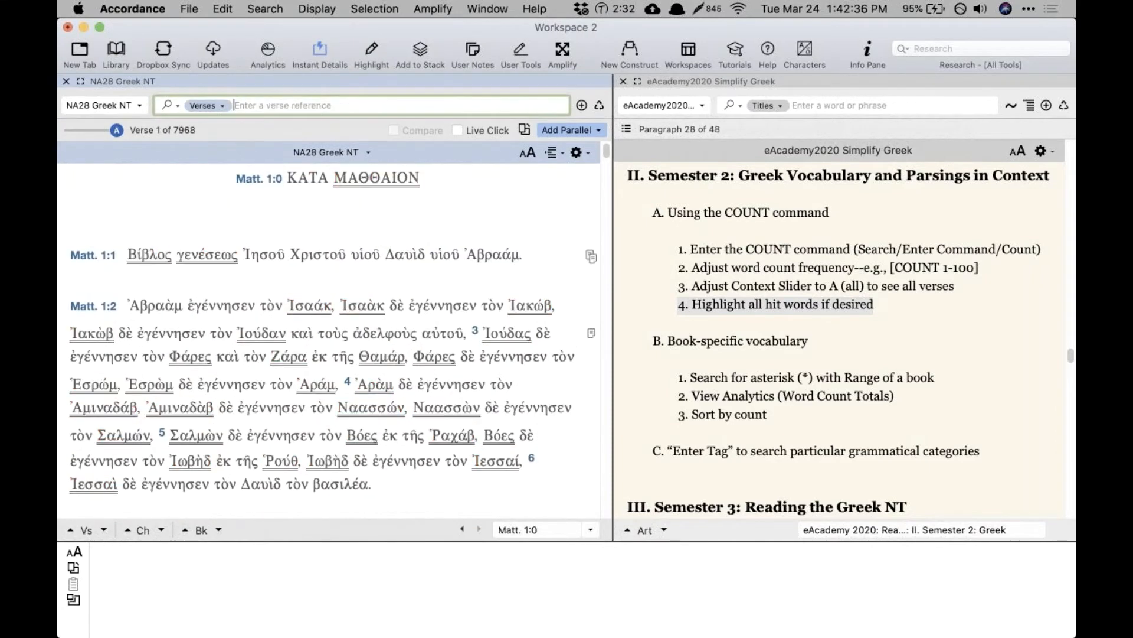
{"action": "scroll", "coordinate": [437, 242], "scroll_direction": "down", "scroll_amount": 6}
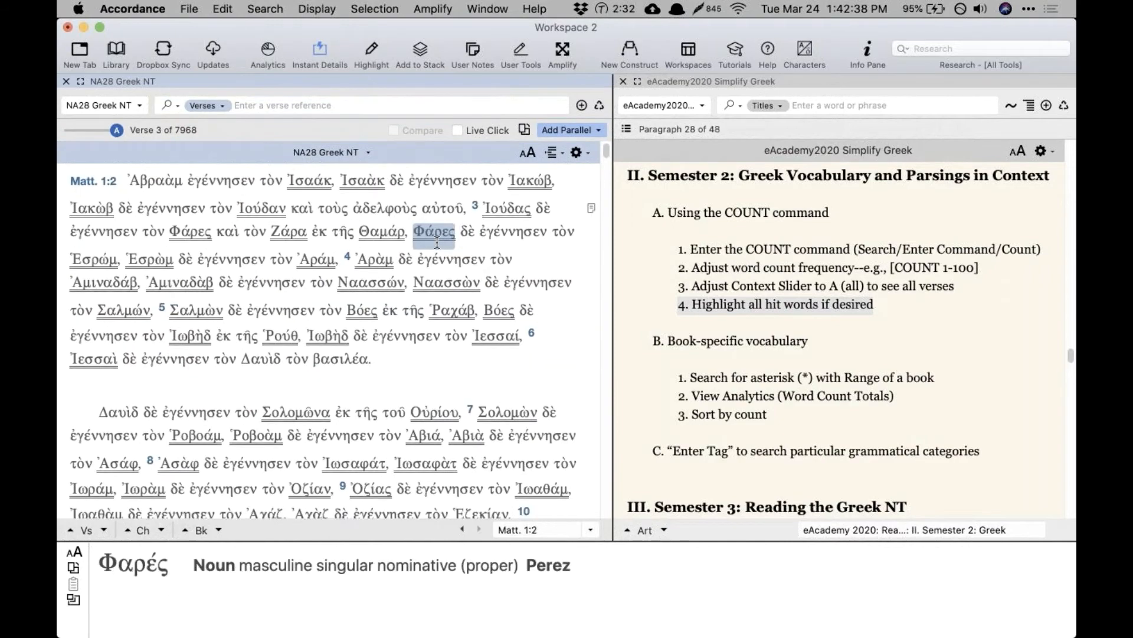
{"action": "scroll", "coordinate": [437, 242], "scroll_direction": "up", "scroll_amount": 6}
Step: Search the NA28 Greek NT for words with a frequency of [COUNT 51-75]
{"action": "left_click", "coordinate": [354, 105]}
{"action": "type", "text": "count"}
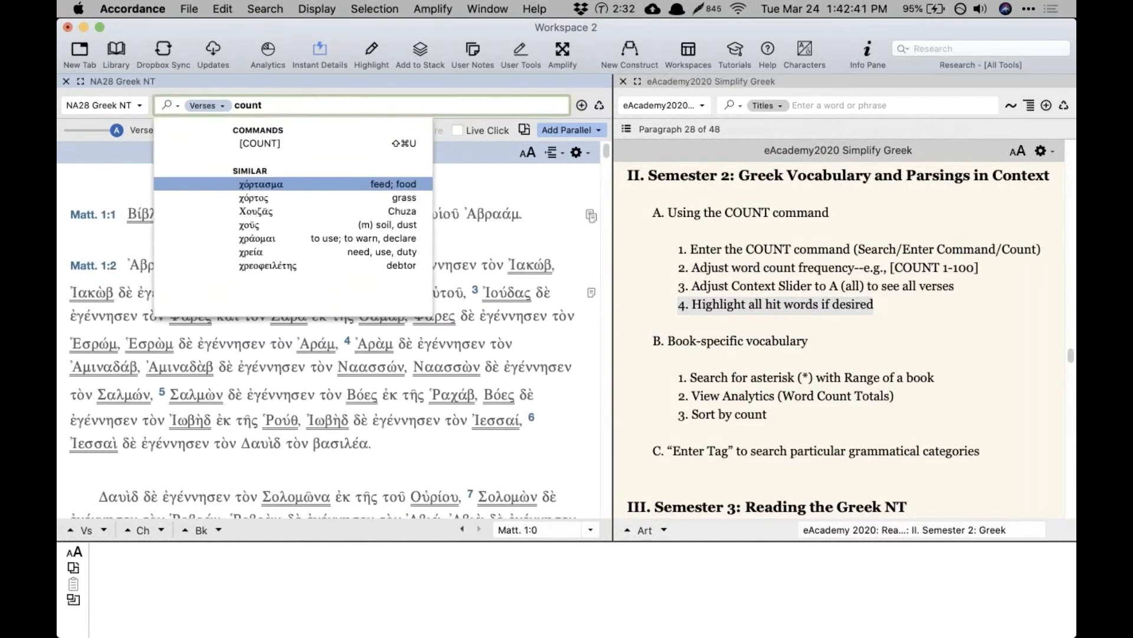
{"action": "key", "text": "Up"}
{"action": "key", "text": "Return"}
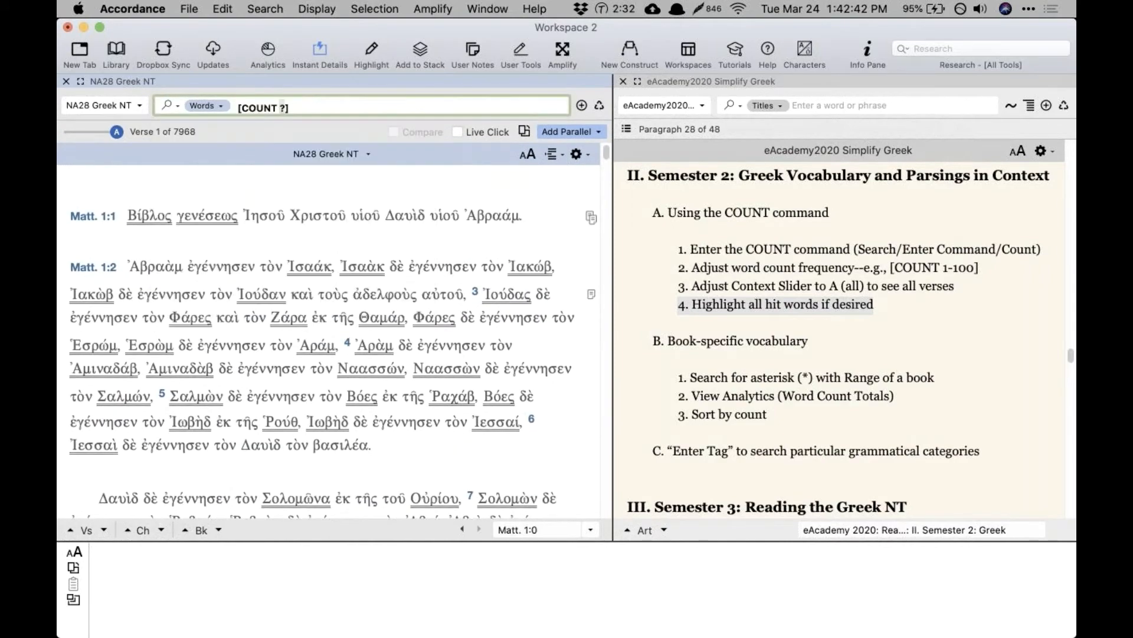
{"action": "type", "text": "51-75"}
{"action": "key", "text": "Return"}
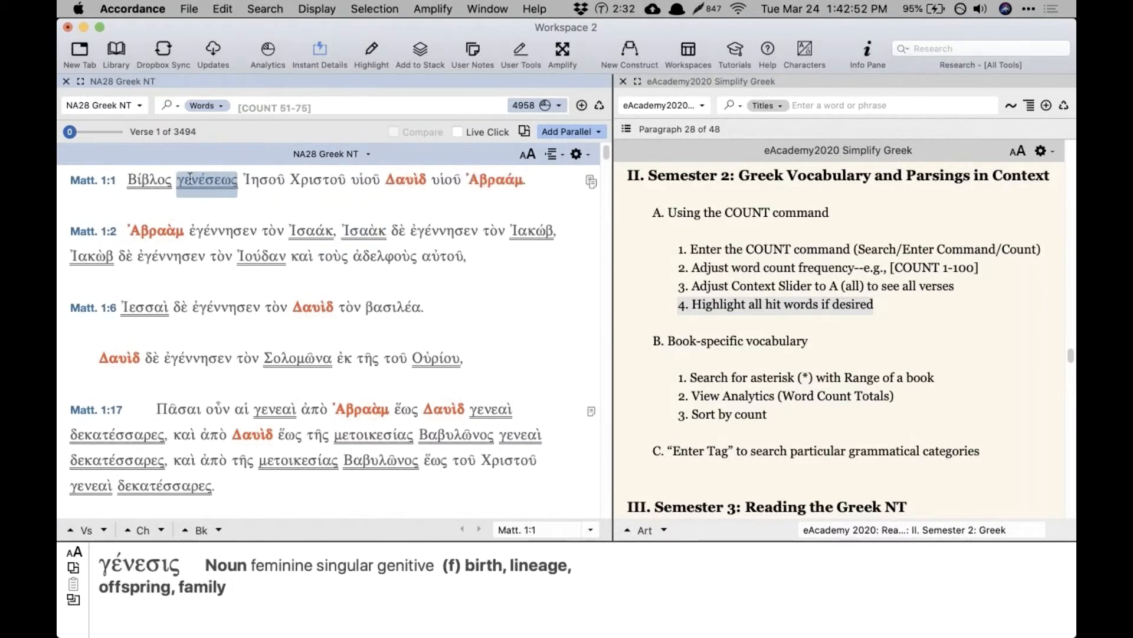
Step: Clear the [COUNT 51-75] search to return to the full NA28 Greek text
{"action": "left_click", "coordinate": [271, 105]}
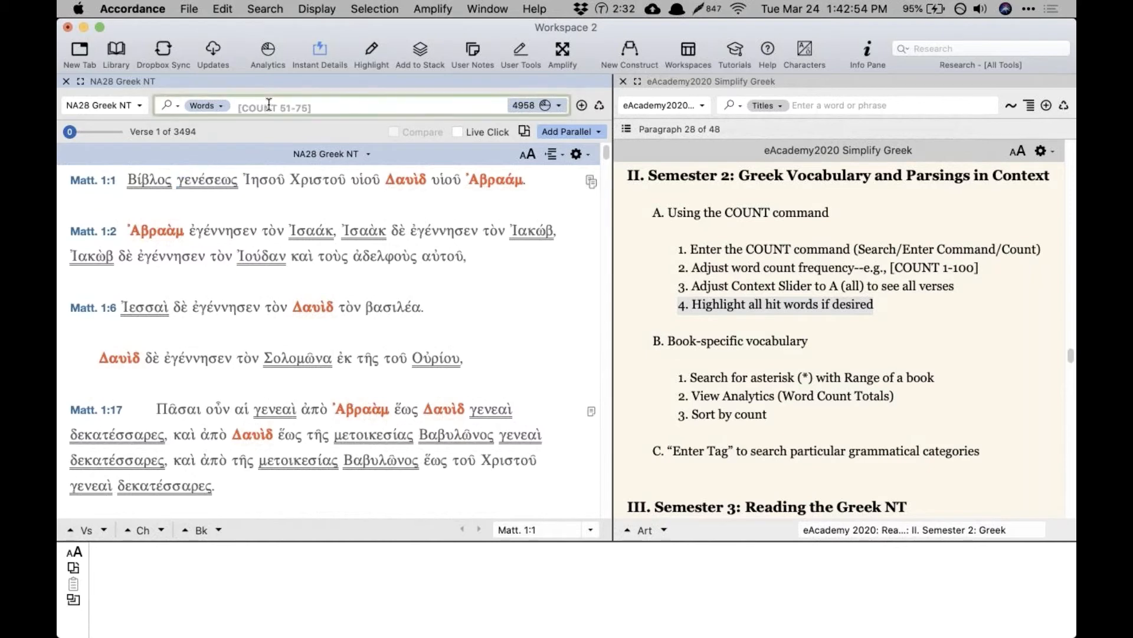
{"action": "triple_click", "coordinate": [269, 105]}
{"action": "key", "text": "Delete"}
{"action": "key", "text": "Return"}
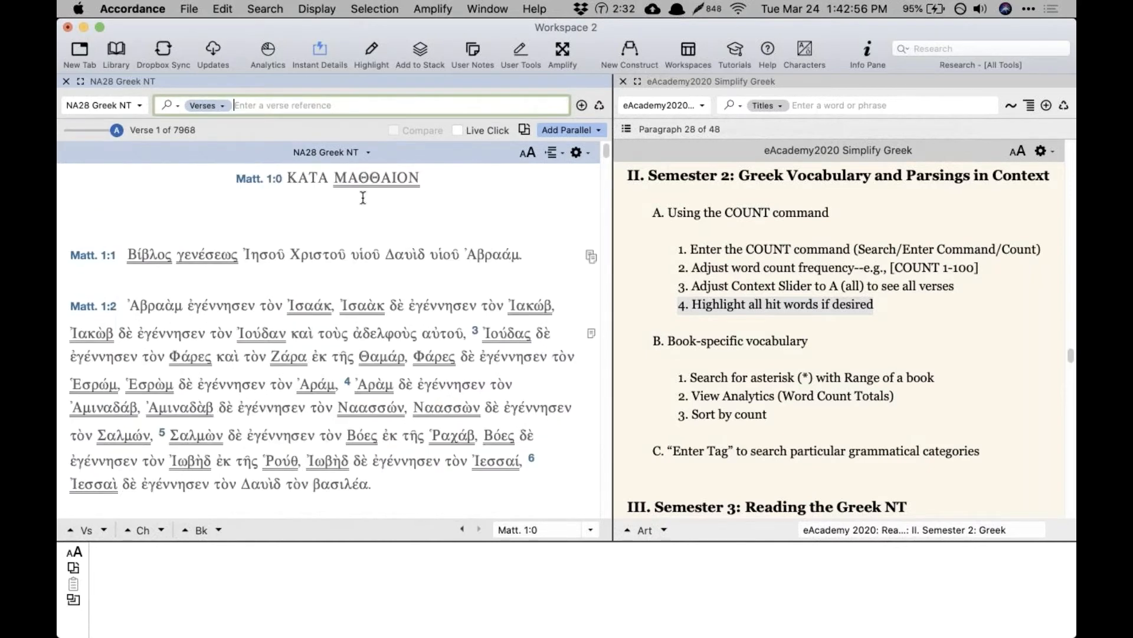
{"action": "left_click", "coordinate": [379, 220]}
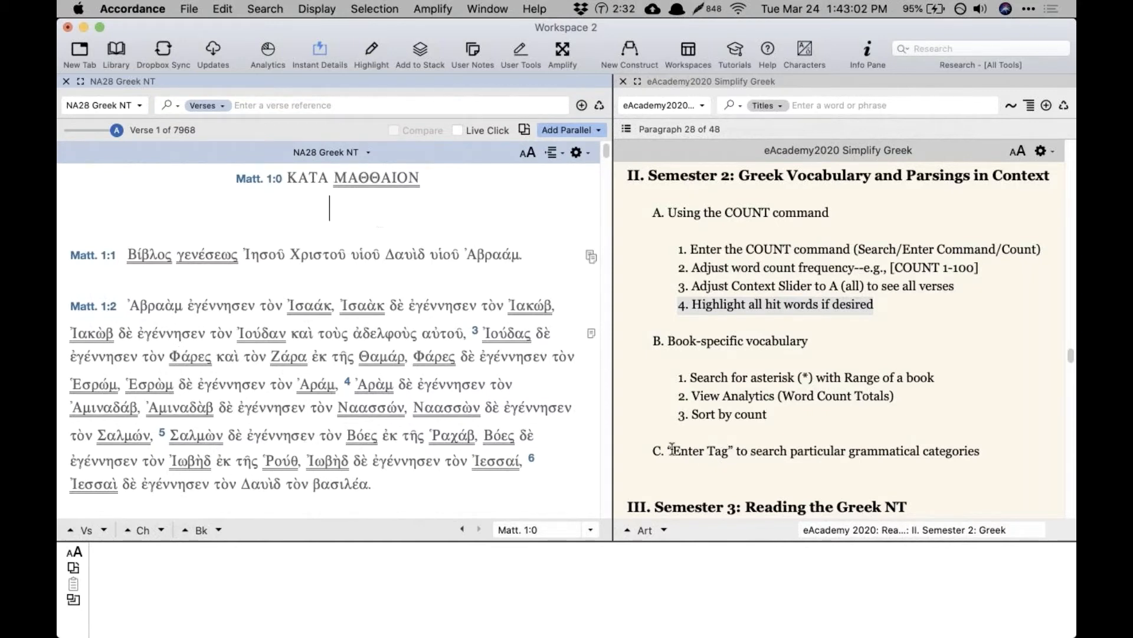
Step: Select the "Enter Tag" line about searching grammatical categories in the Semester 2 outline
{"action": "left_click_drag", "start_coordinate": [672, 450], "coordinate": [987, 447]}
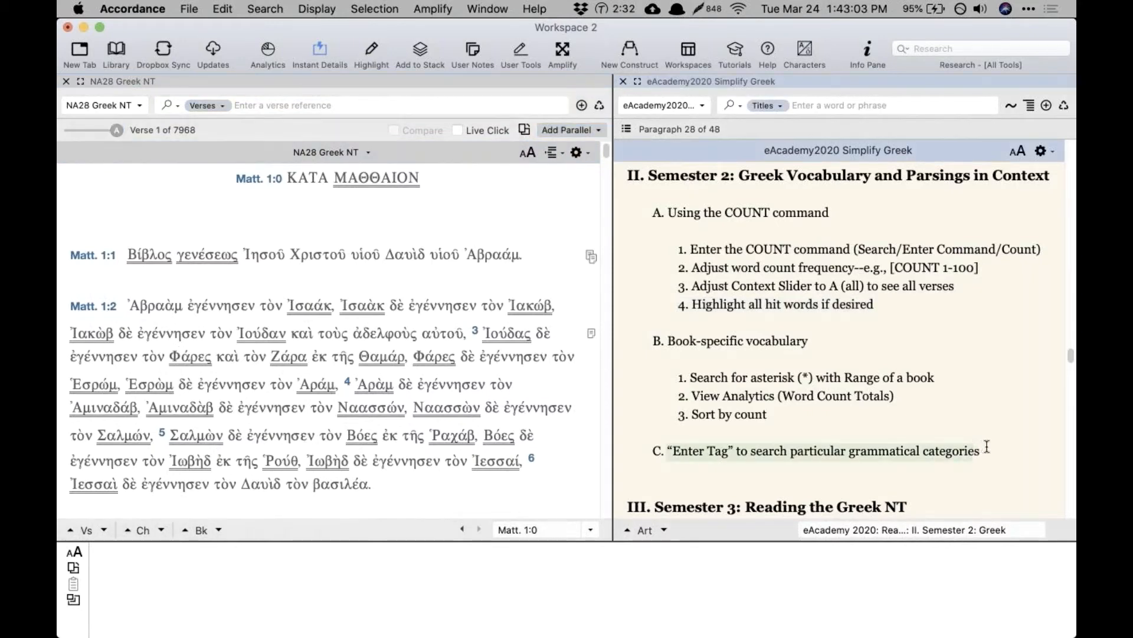
{"action": "left_click", "coordinate": [395, 107]}
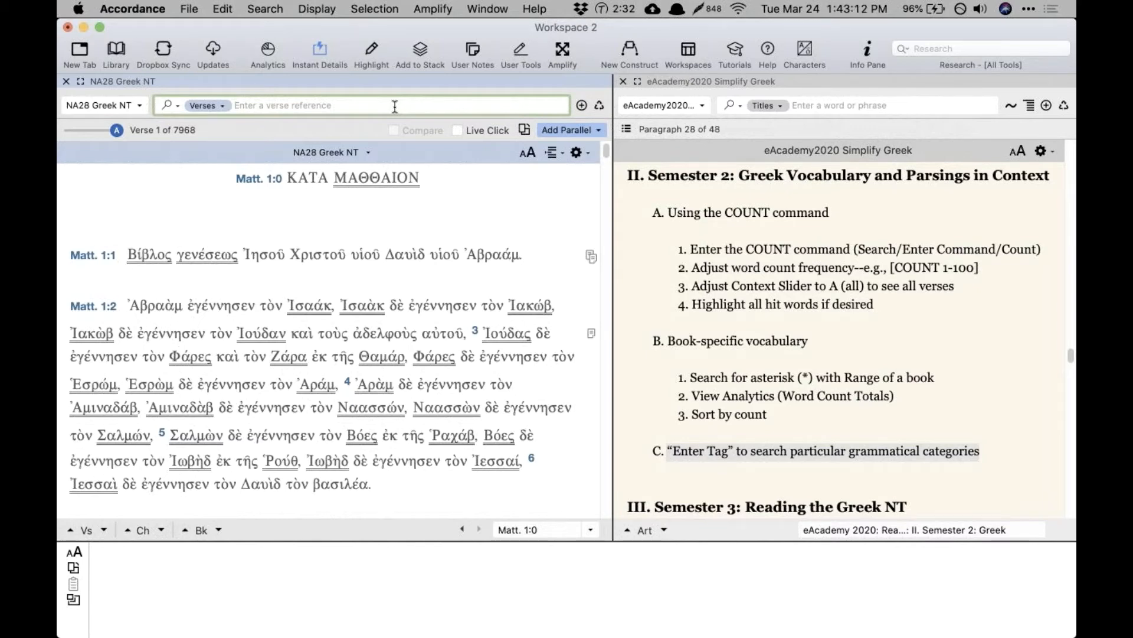
{"action": "left_click", "coordinate": [672, 452]}
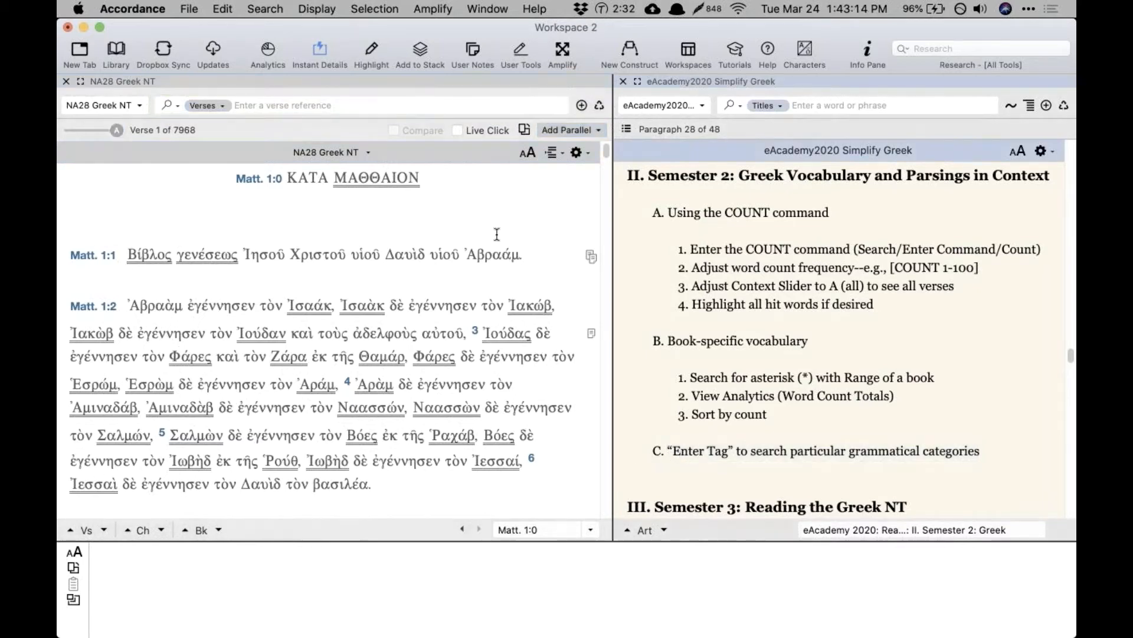
{"action": "left_click", "coordinate": [371, 105]}
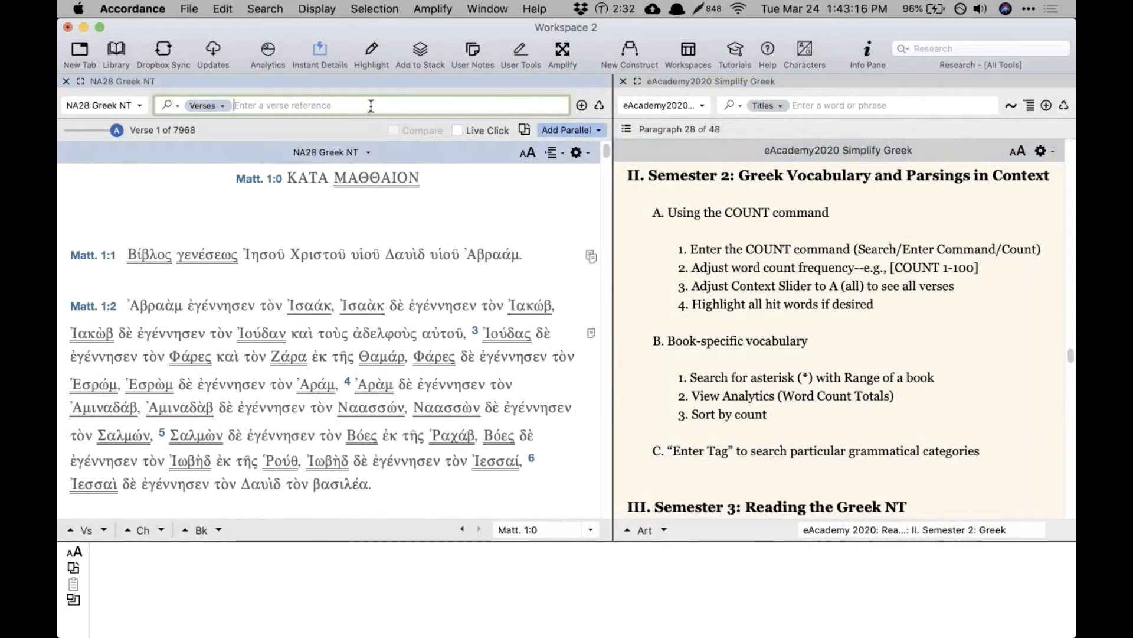
{"action": "left_click_drag", "start_coordinate": [667, 452], "coordinate": [996, 451]}
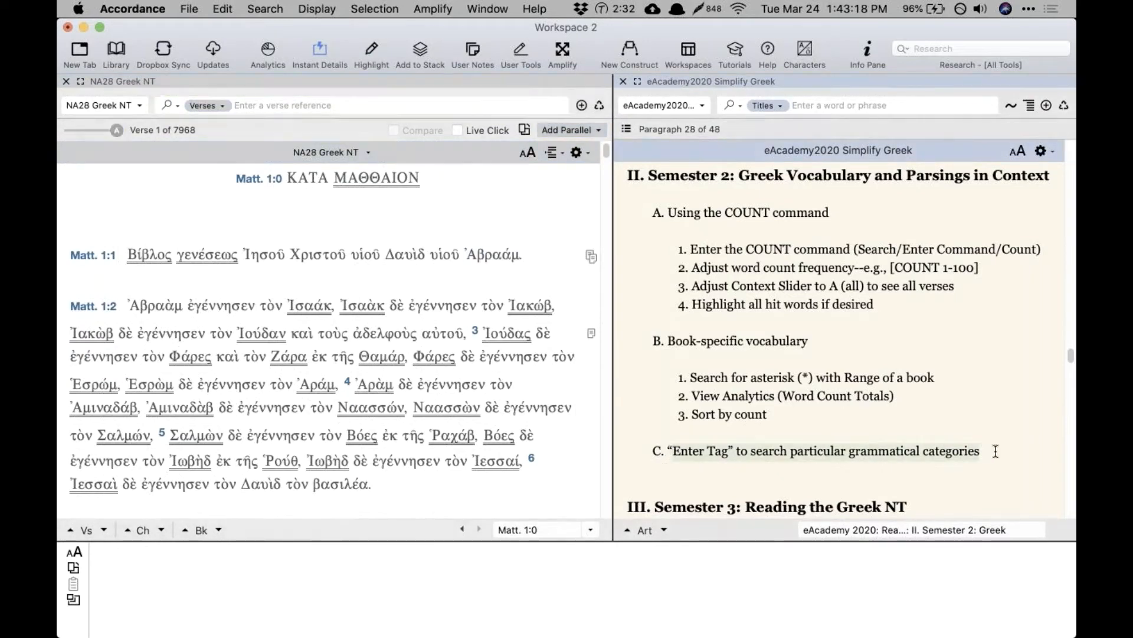
Step: Search the NA28 Greek NT for every verb using a [VERB] tag with all tag details left blank
{"action": "right_click", "coordinate": [366, 103]}
{"action": "mouse_move", "coordinate": [398, 258]}
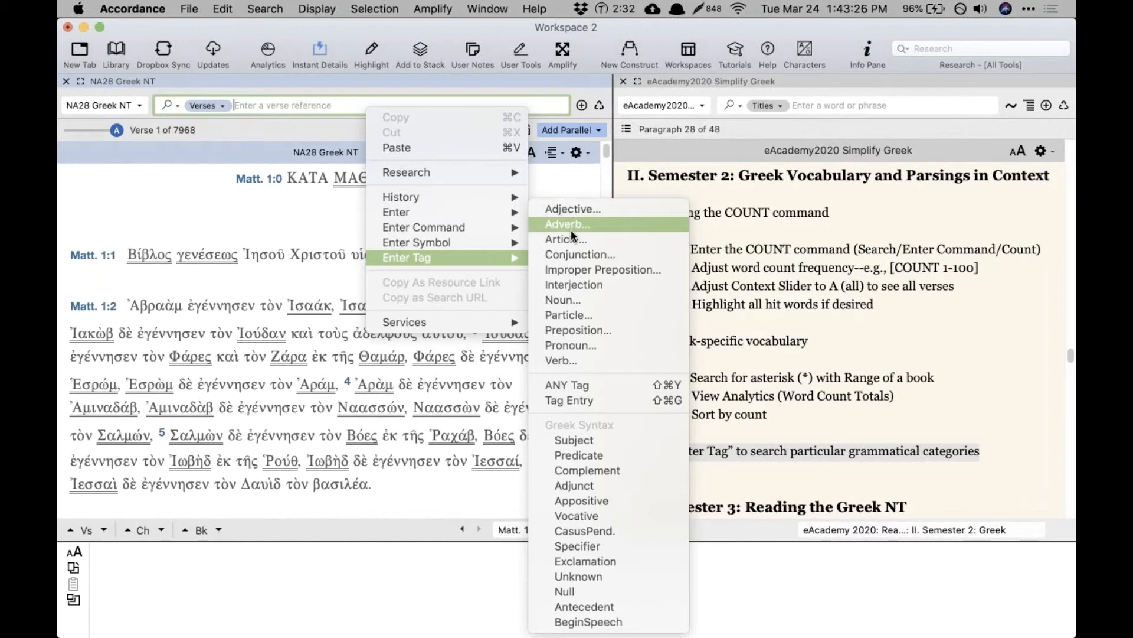
{"action": "left_click", "coordinate": [571, 359]}
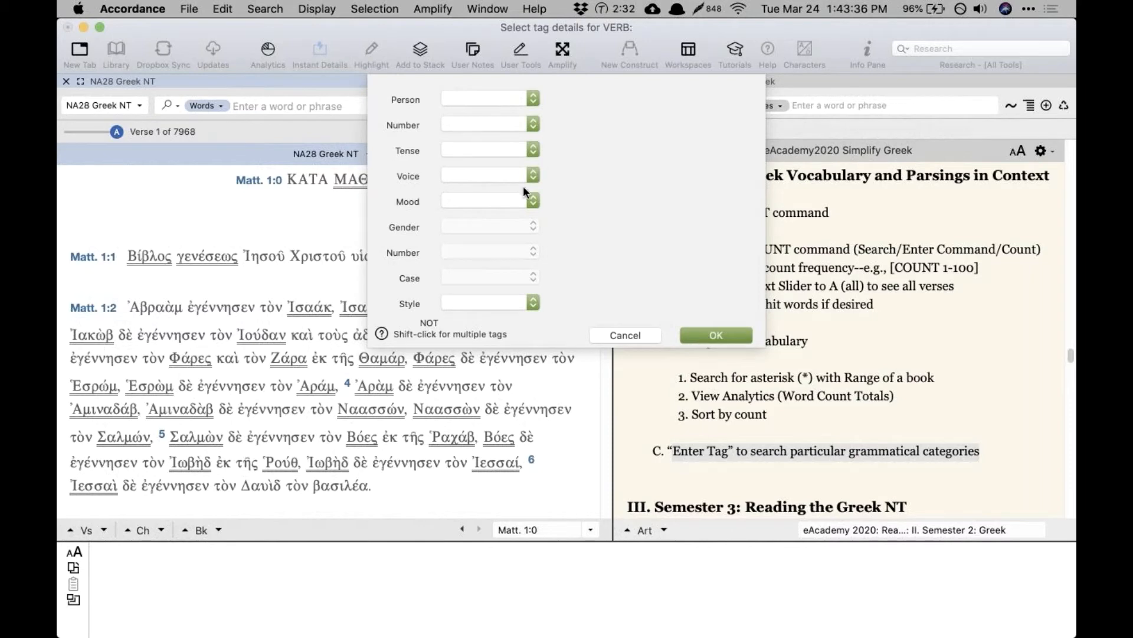
{"action": "left_click", "coordinate": [715, 335]}
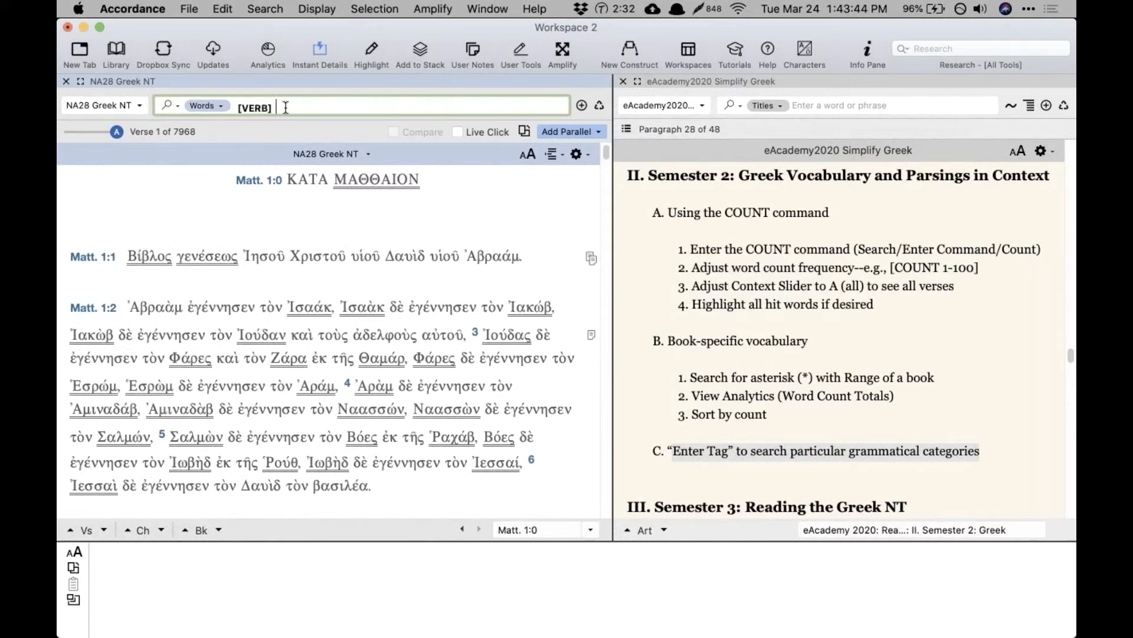
{"action": "key", "text": "Return"}
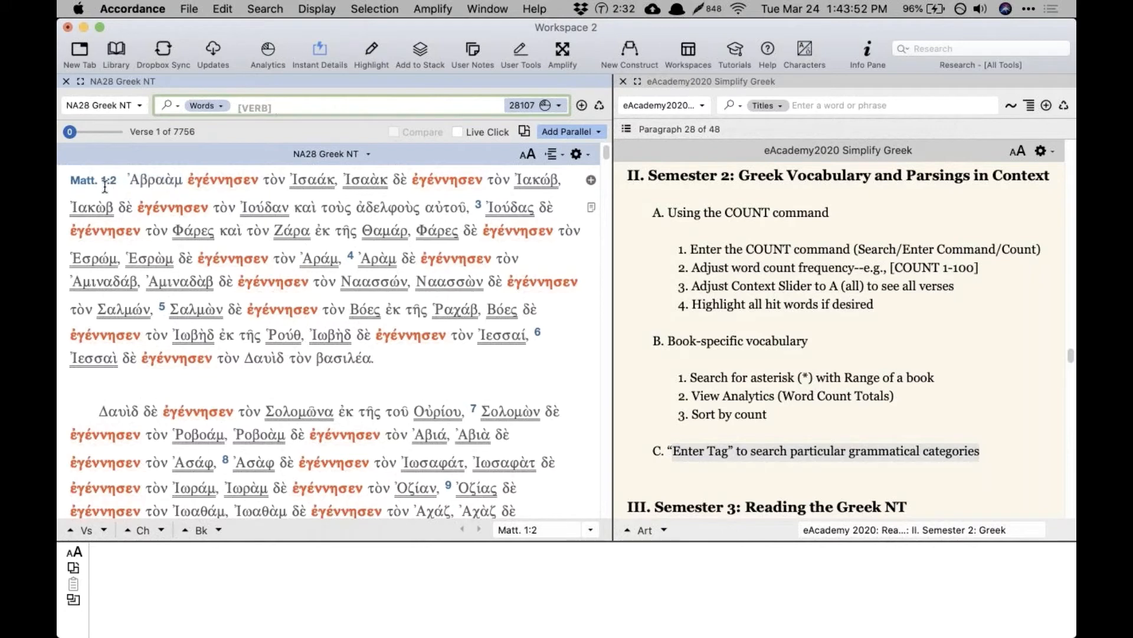
Step: Set the context of the [VERB] search to A (all) and view the opening verses of Matthew 1
{"action": "left_click_drag", "start_coordinate": [72, 131], "coordinate": [117, 131]}
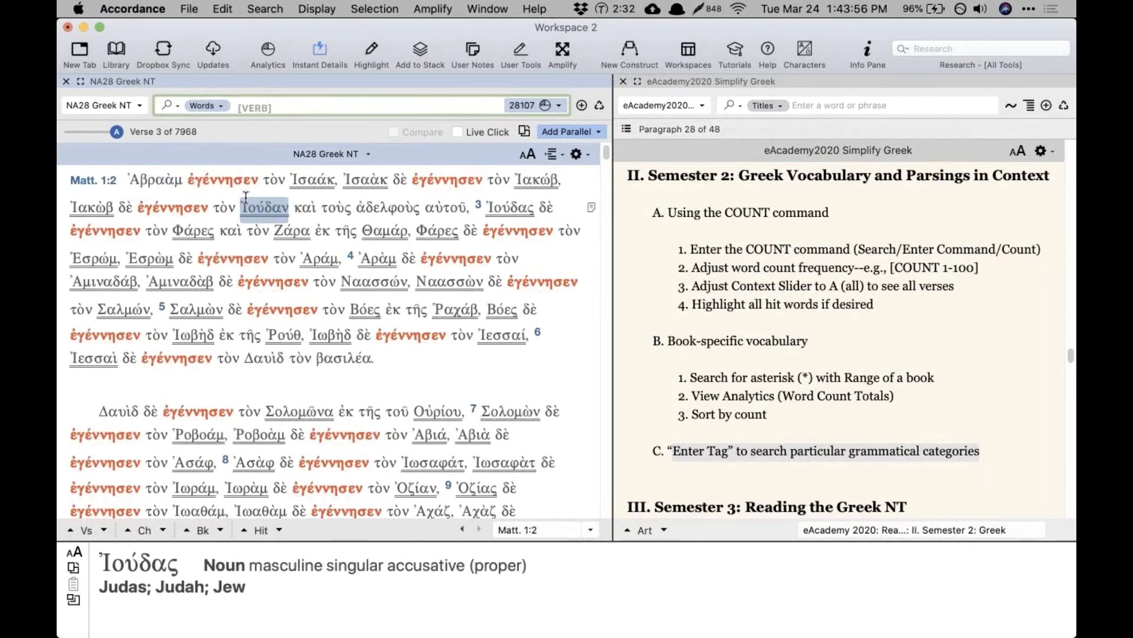
{"action": "scroll", "coordinate": [246, 196], "scroll_direction": "up", "scroll_amount": 3}
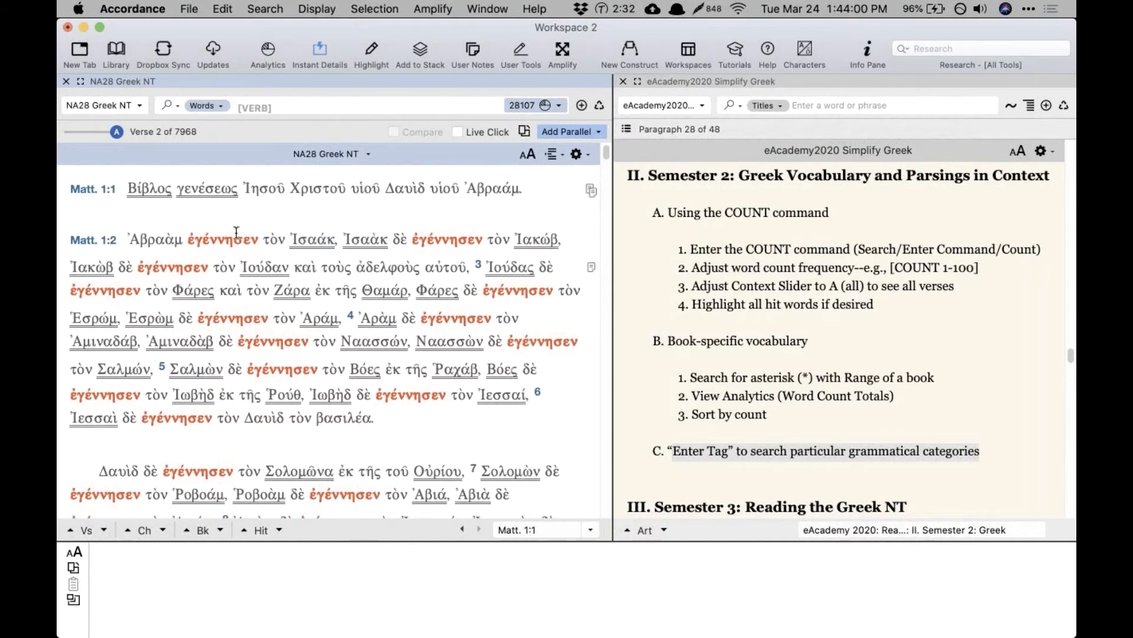
{"action": "scroll", "coordinate": [416, 185], "scroll_direction": "down", "scroll_amount": 1}
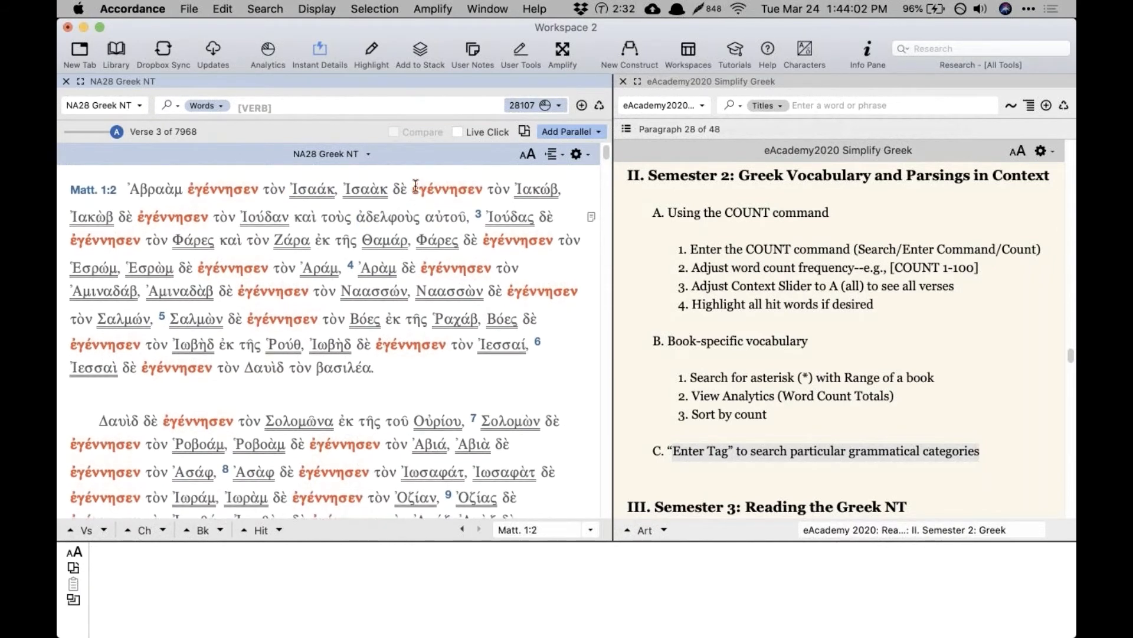
Step: Create a red, medium-intensity underline highlight style named "Greek Verbs" in the 2020 Highlights file
{"action": "left_click", "coordinate": [371, 47]}
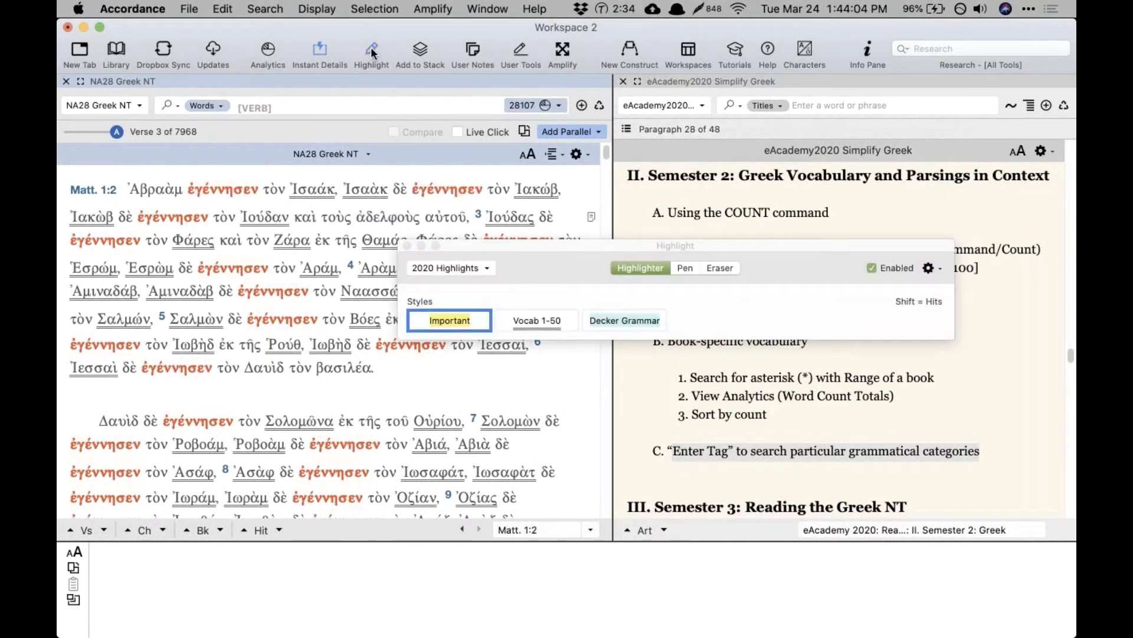
{"action": "left_click", "coordinate": [930, 268]}
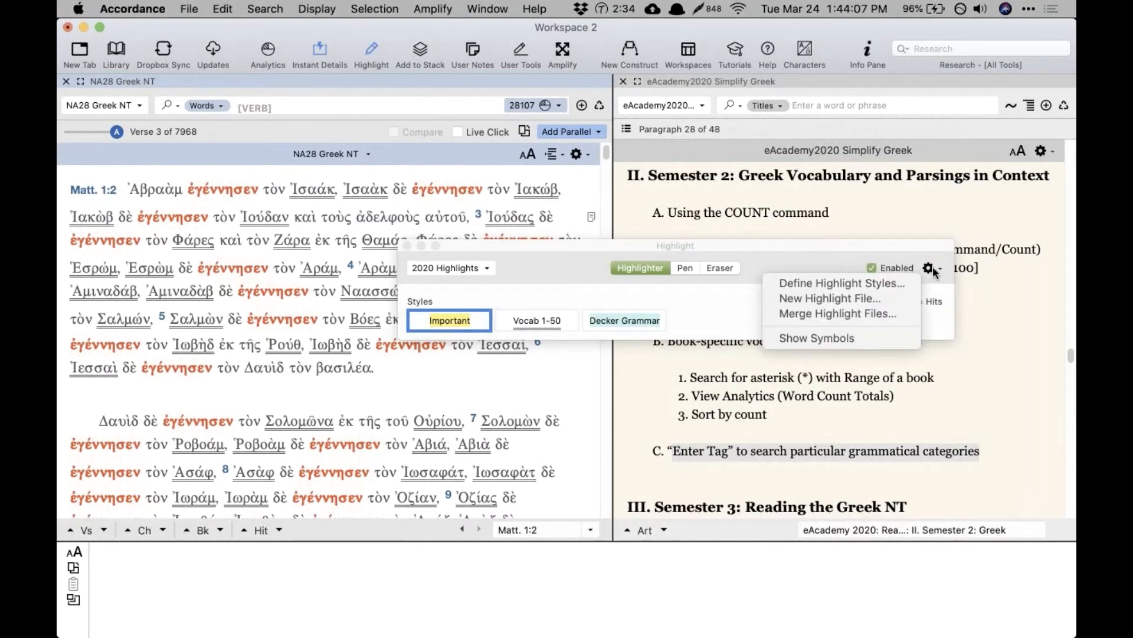
{"action": "left_click", "coordinate": [898, 282]}
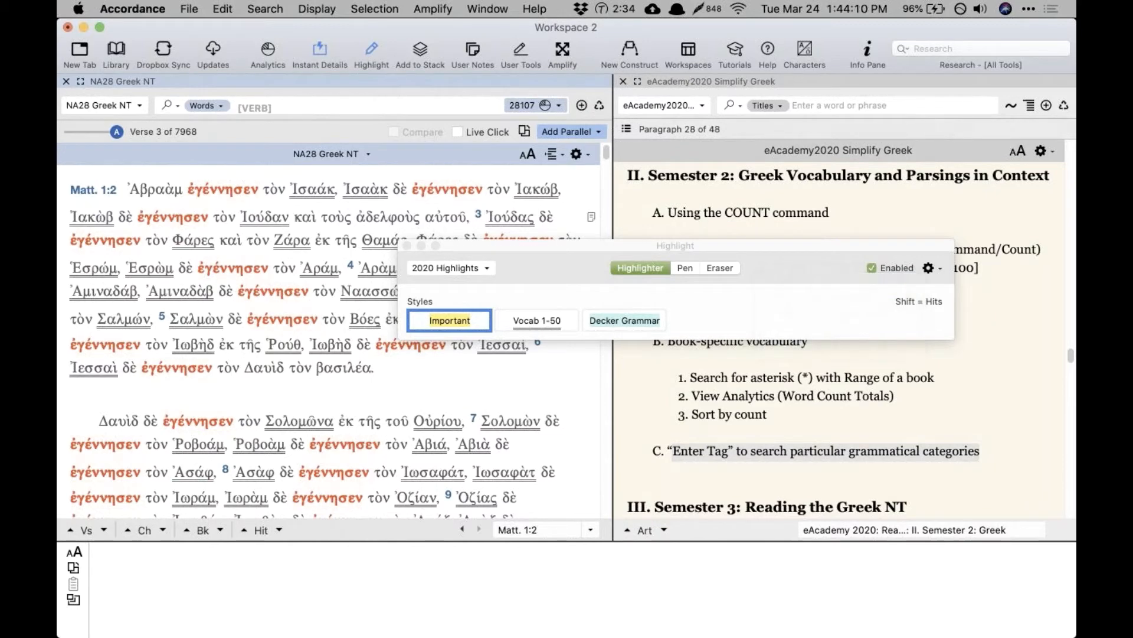
{"action": "left_click", "coordinate": [660, 131]}
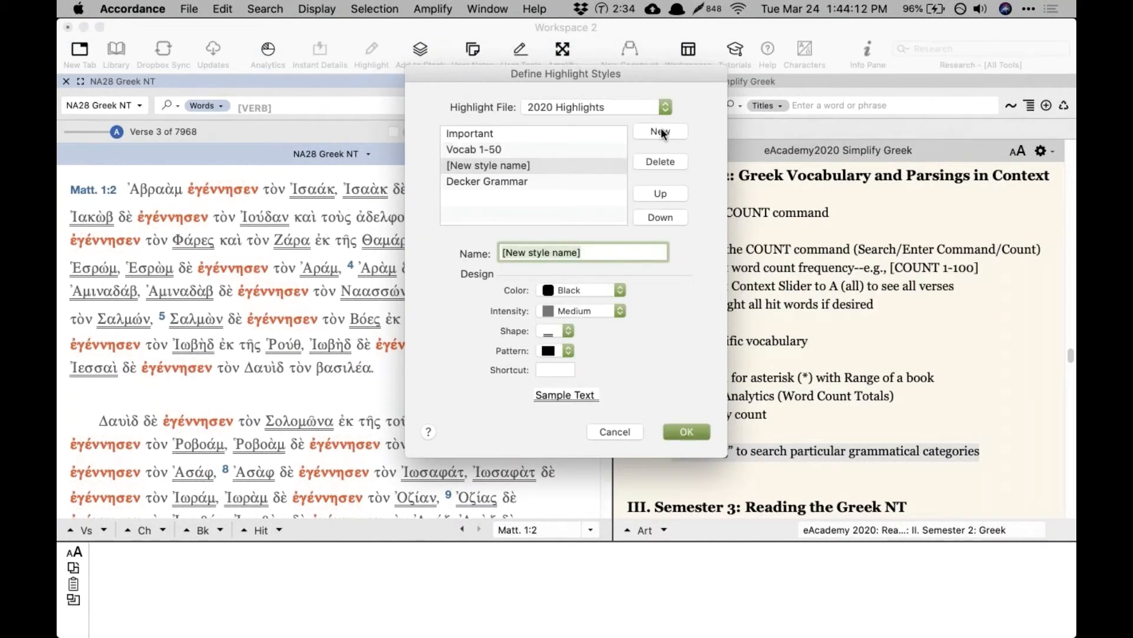
{"action": "type", "text": "Greek Verbs"}
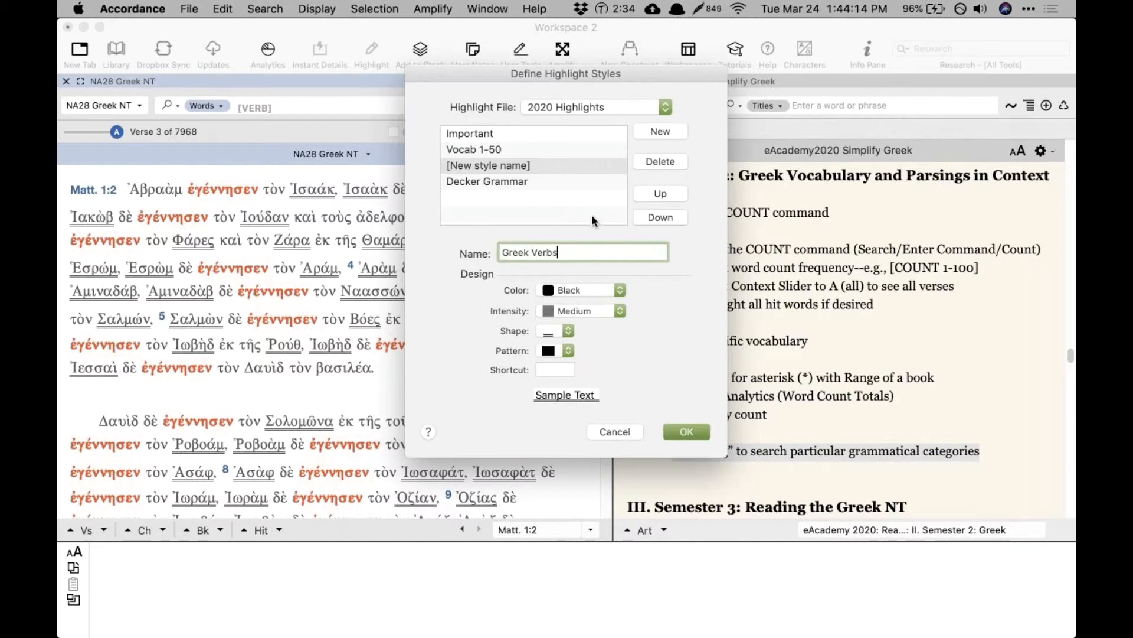
{"action": "left_click", "coordinate": [582, 286]}
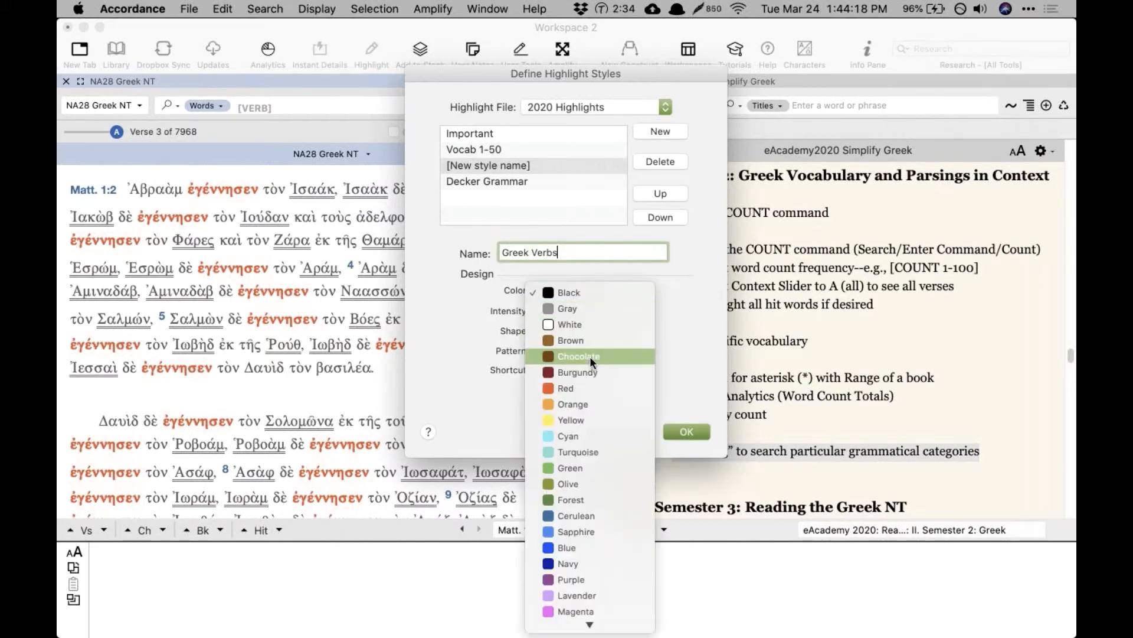
{"action": "left_click", "coordinate": [591, 388]}
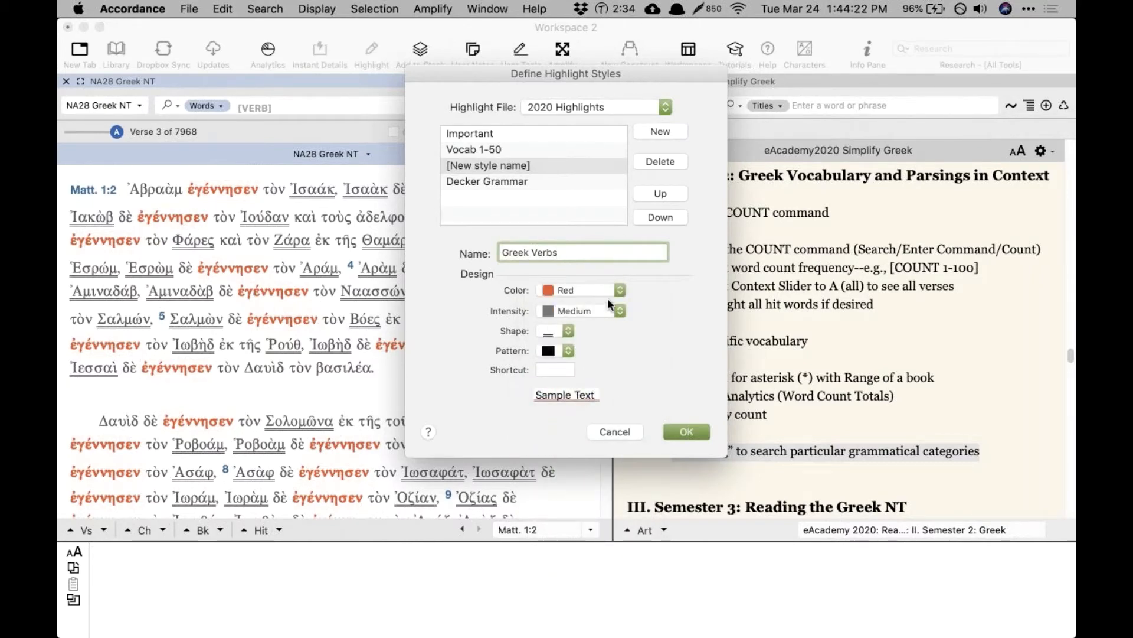
{"action": "left_click", "coordinate": [686, 431]}
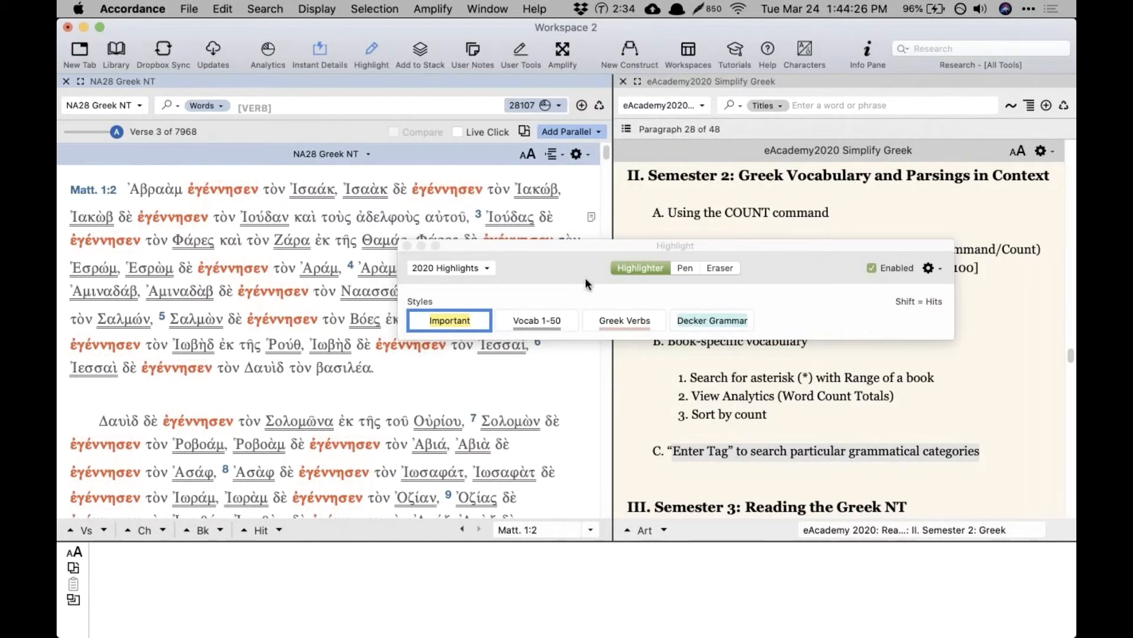
Step: Highlight every [VERB] hit in the NA28 Greek NT with the "Greek Verbs" style
{"action": "key", "text": "shift"}
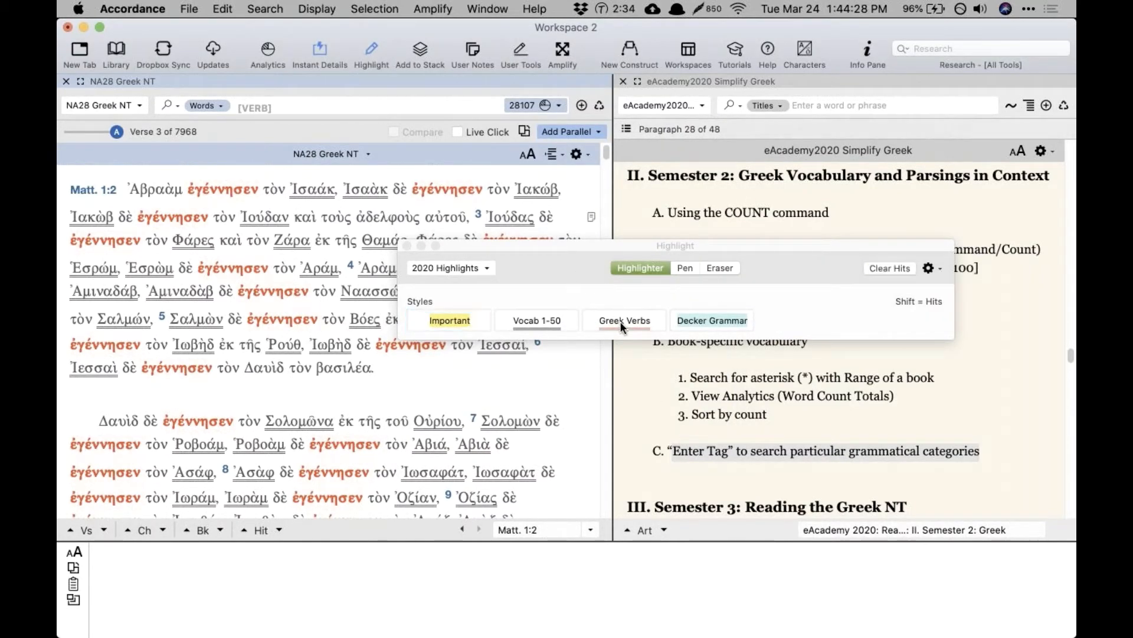
{"action": "left_click", "coordinate": [620, 321], "text": "shift"}
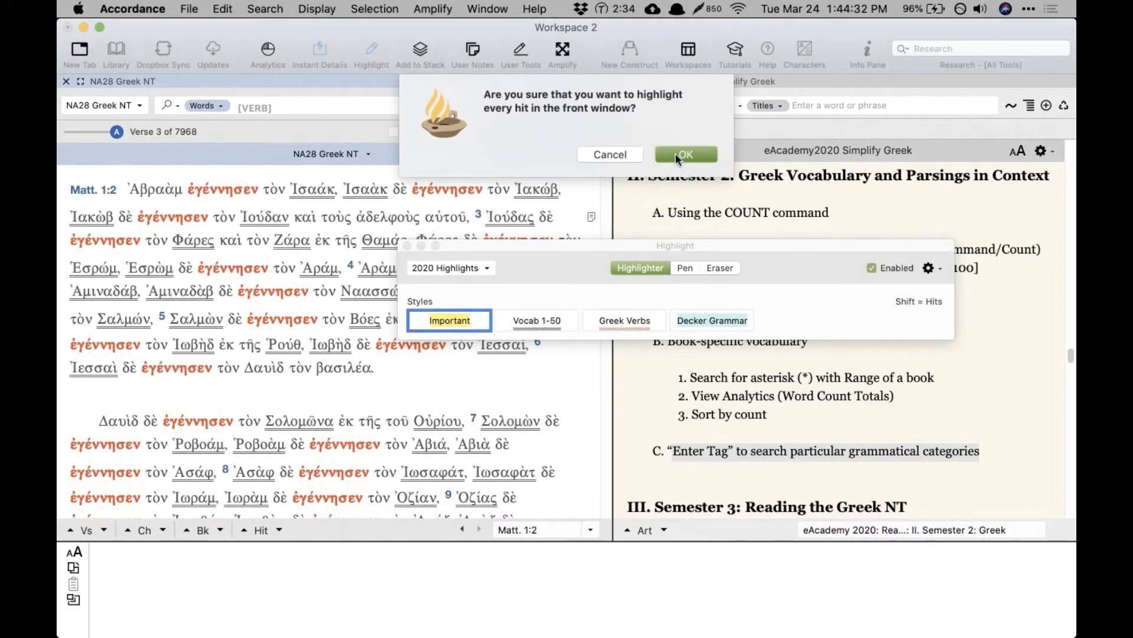
{"action": "left_click", "coordinate": [675, 154]}
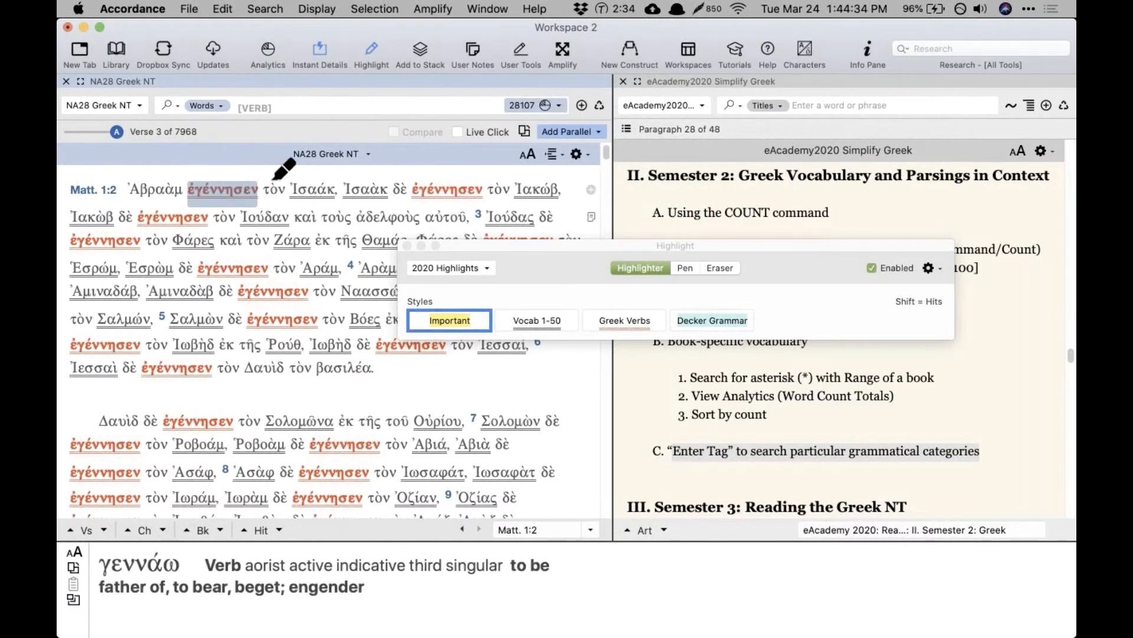
Step: Clear the [VERB] search to show the full NA28 text and close the Highlight palette
{"action": "triple_click", "coordinate": [289, 107]}
{"action": "key", "text": "BackSpace"}
{"action": "key", "text": "Return"}
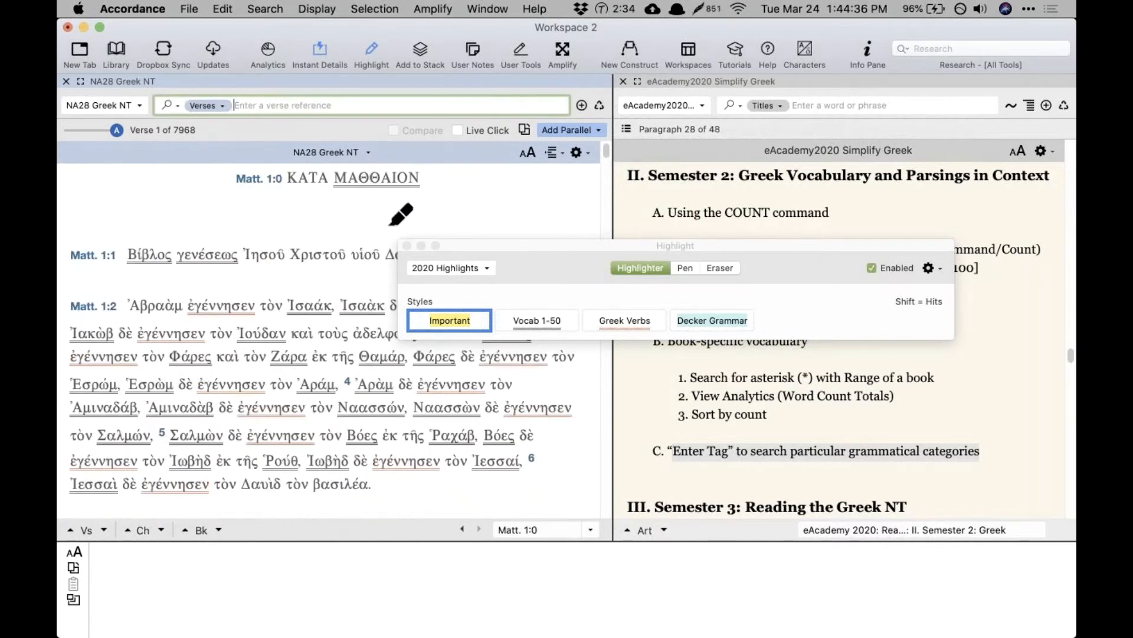
{"action": "left_click", "coordinate": [407, 245]}
{"action": "scroll", "coordinate": [385, 248], "scroll_direction": "down", "scroll_amount": 3}
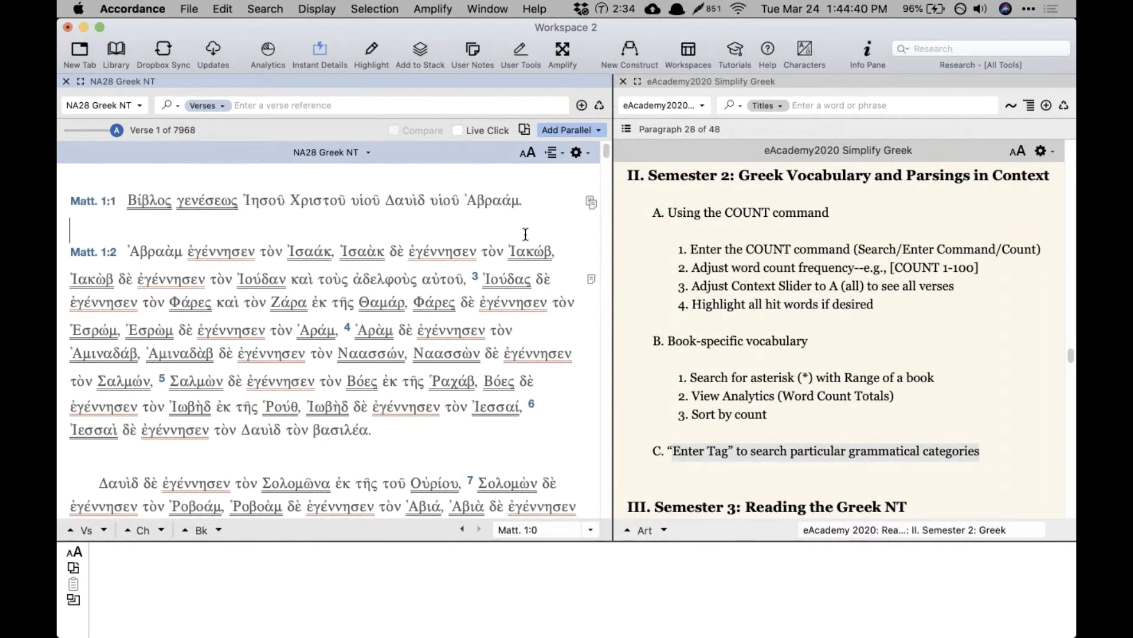
Step: Examine the tense, voice and mood options offered in the tag details for a verb search, leaving them all unset
{"action": "left_click", "coordinate": [369, 106]}
{"action": "right_click", "coordinate": [371, 109]}
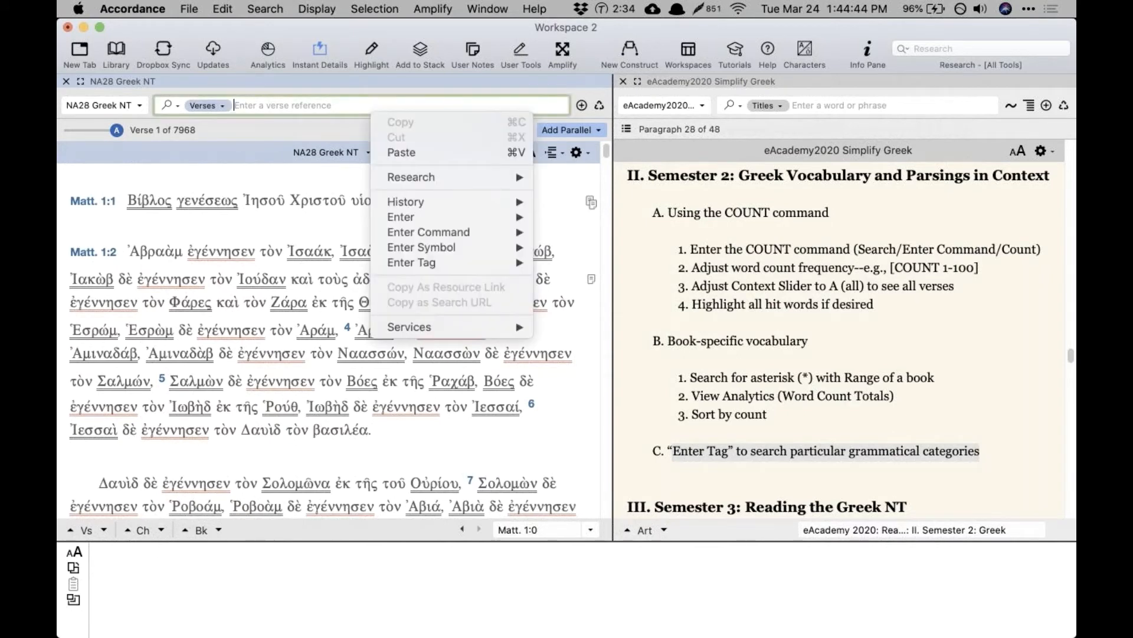
{"action": "mouse_move", "coordinate": [426, 260]}
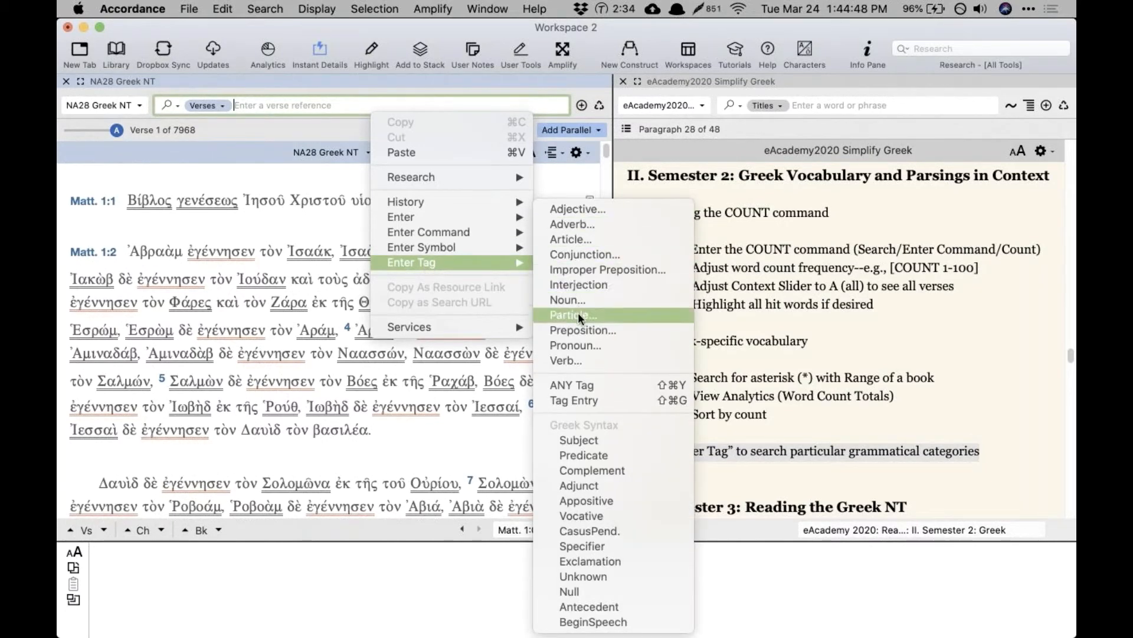
{"action": "left_click", "coordinate": [583, 361]}
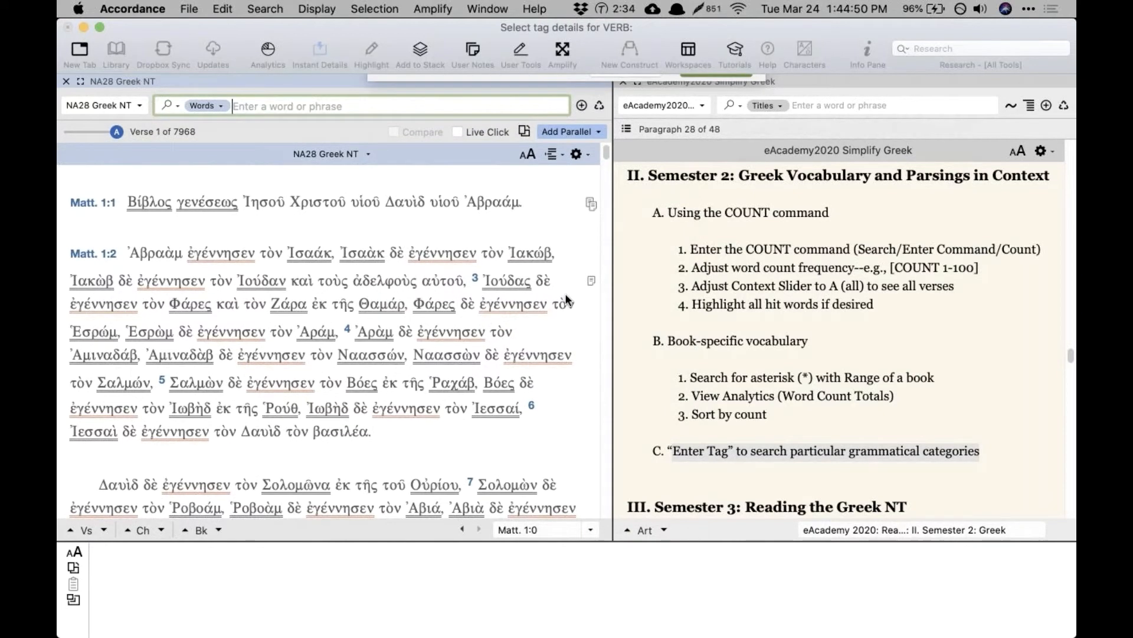
{"action": "left_click", "coordinate": [531, 151]}
{"action": "left_click", "coordinate": [548, 176]}
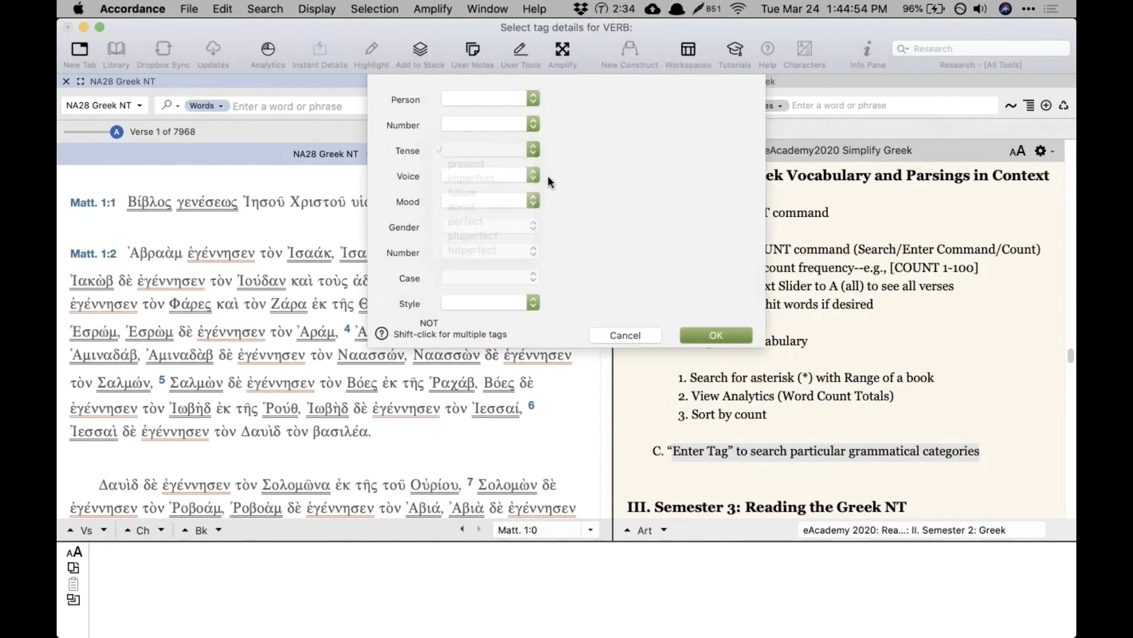
{"action": "left_click", "coordinate": [513, 176]}
{"action": "left_click", "coordinate": [518, 203]}
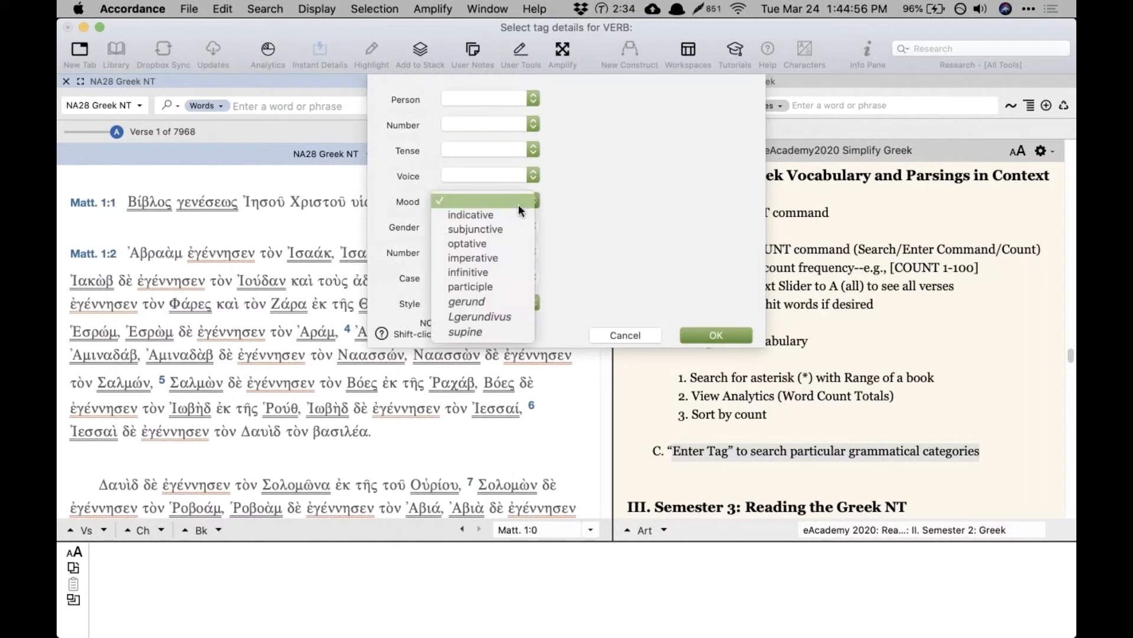
{"action": "left_click", "coordinate": [518, 204]}
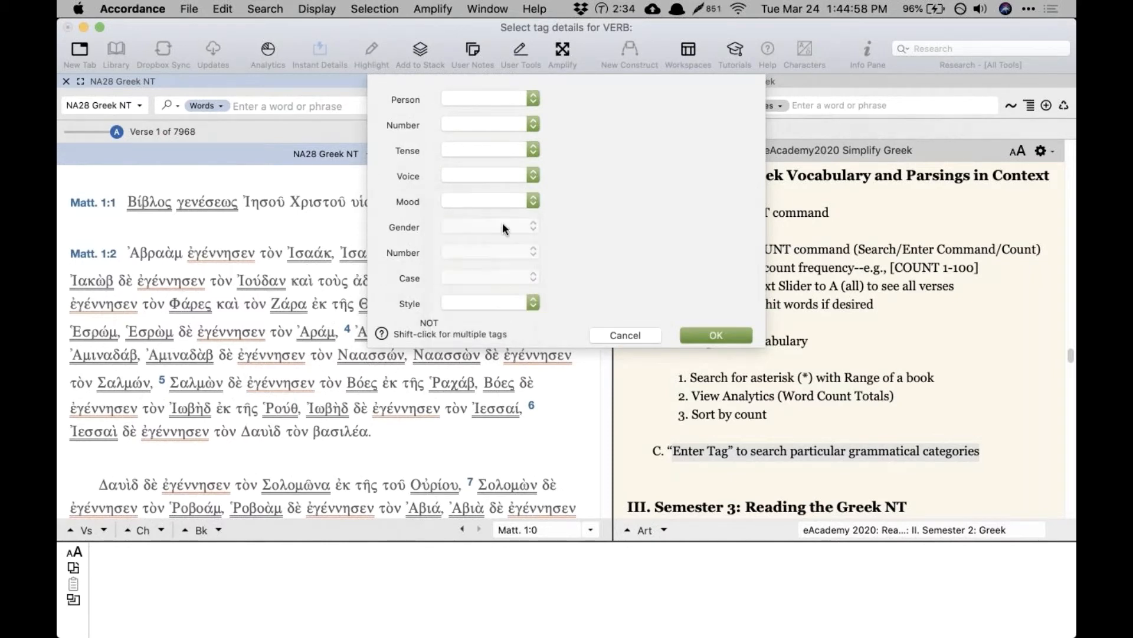
{"action": "left_click", "coordinate": [491, 148]}
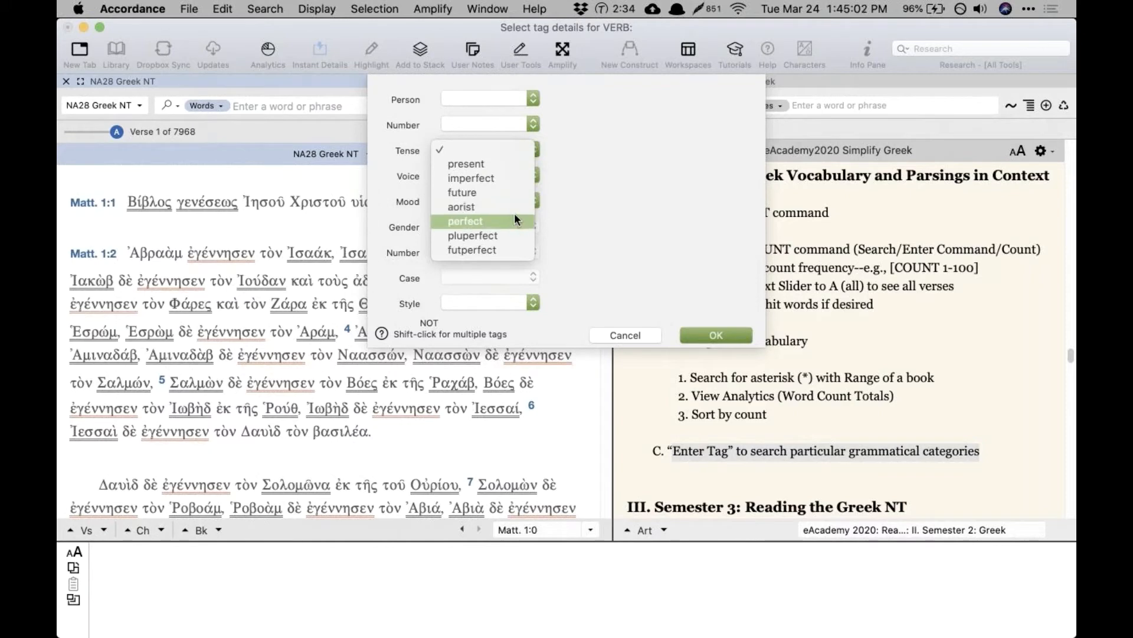
{"action": "left_click", "coordinate": [632, 330]}
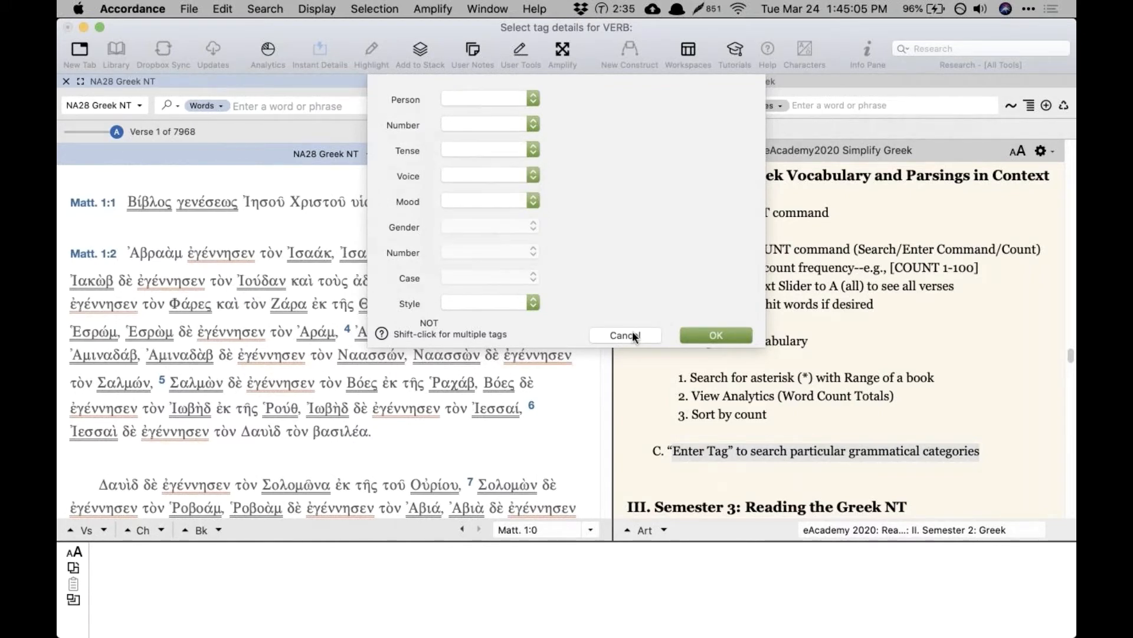
{"action": "left_click", "coordinate": [632, 334]}
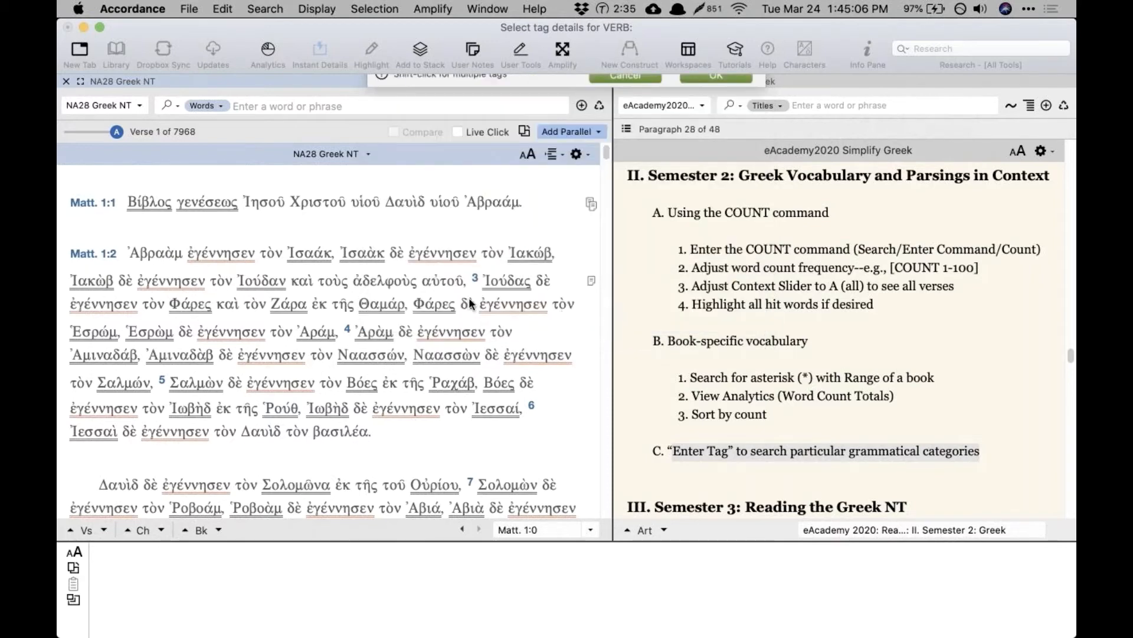
{"action": "double_click", "coordinate": [408, 282]}
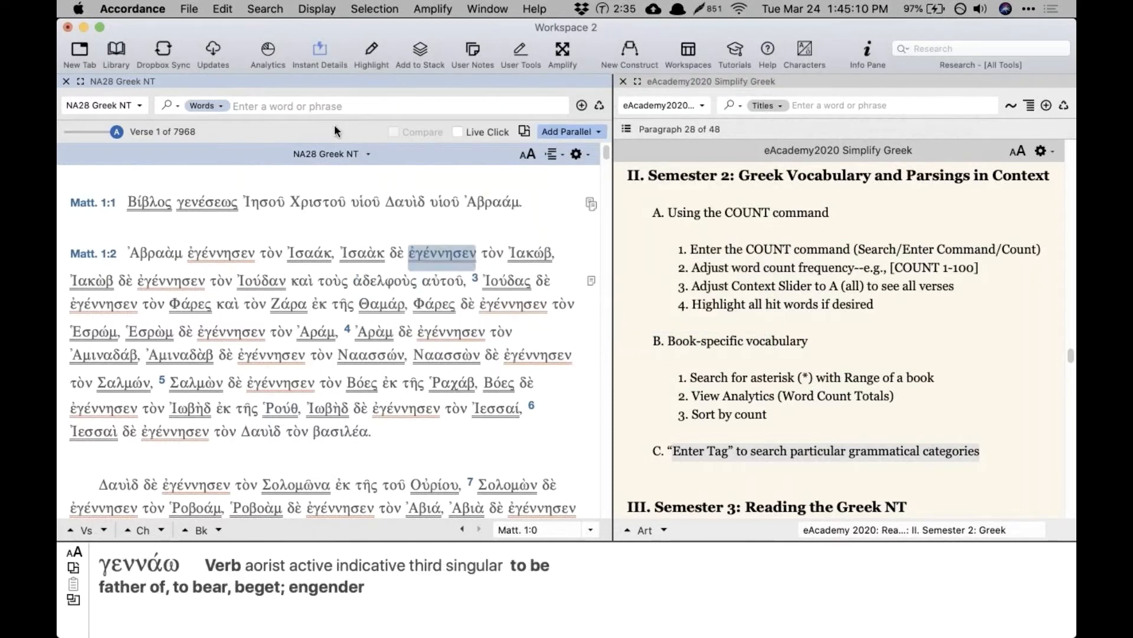
Step: Start a new verb tag for the NA28 word search and set its mood to participle
{"action": "left_click", "coordinate": [330, 107]}
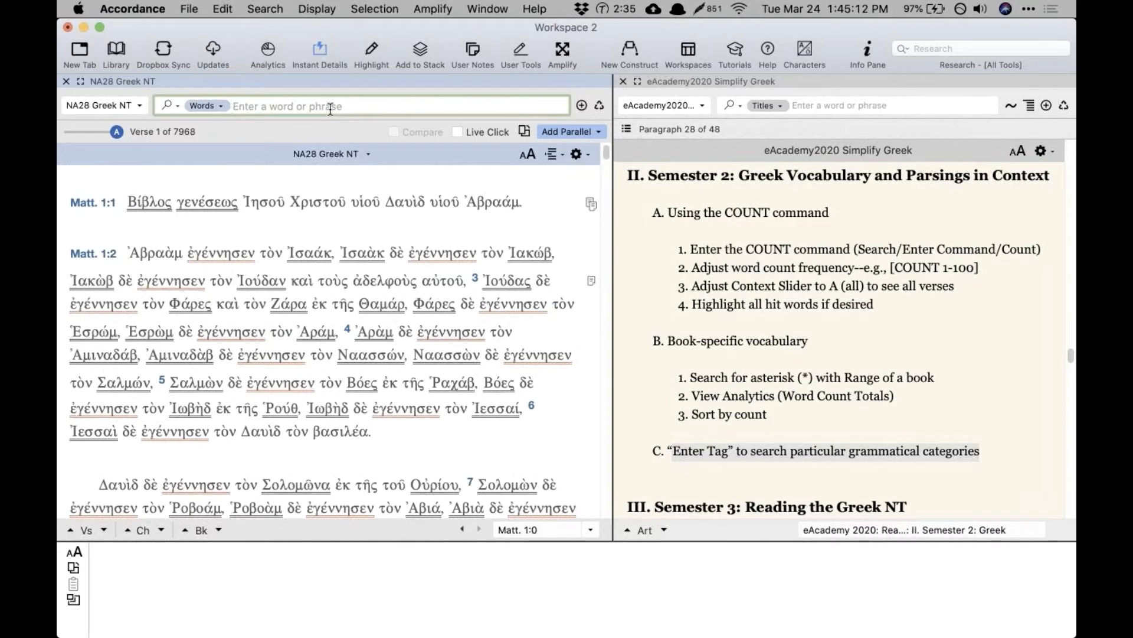
{"action": "right_click", "coordinate": [330, 107]}
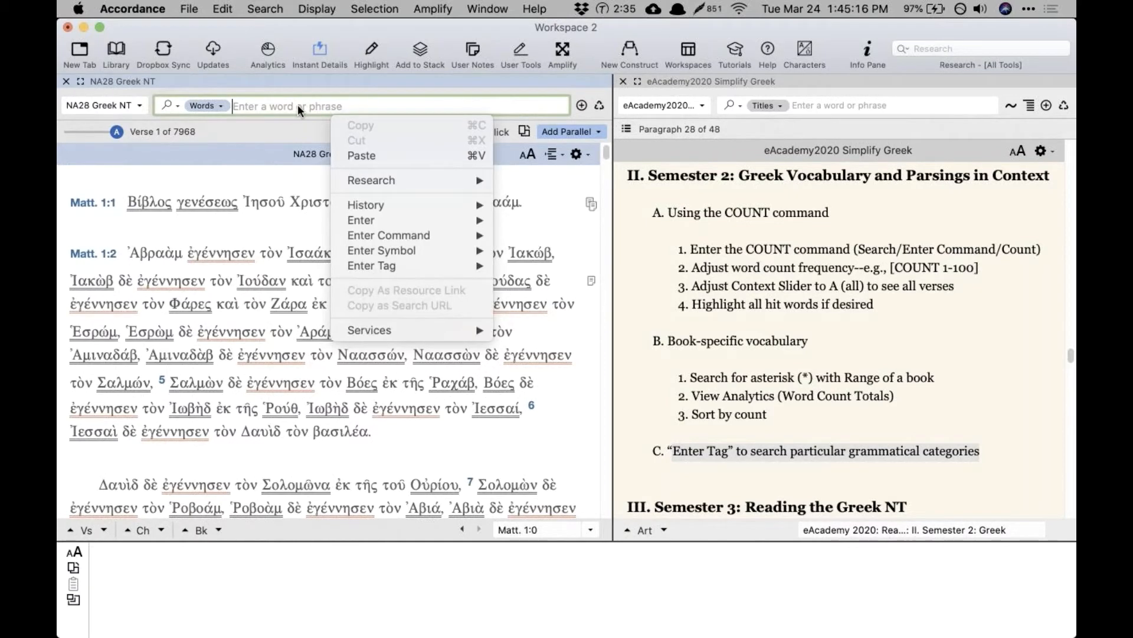
{"action": "mouse_move", "coordinate": [376, 233]}
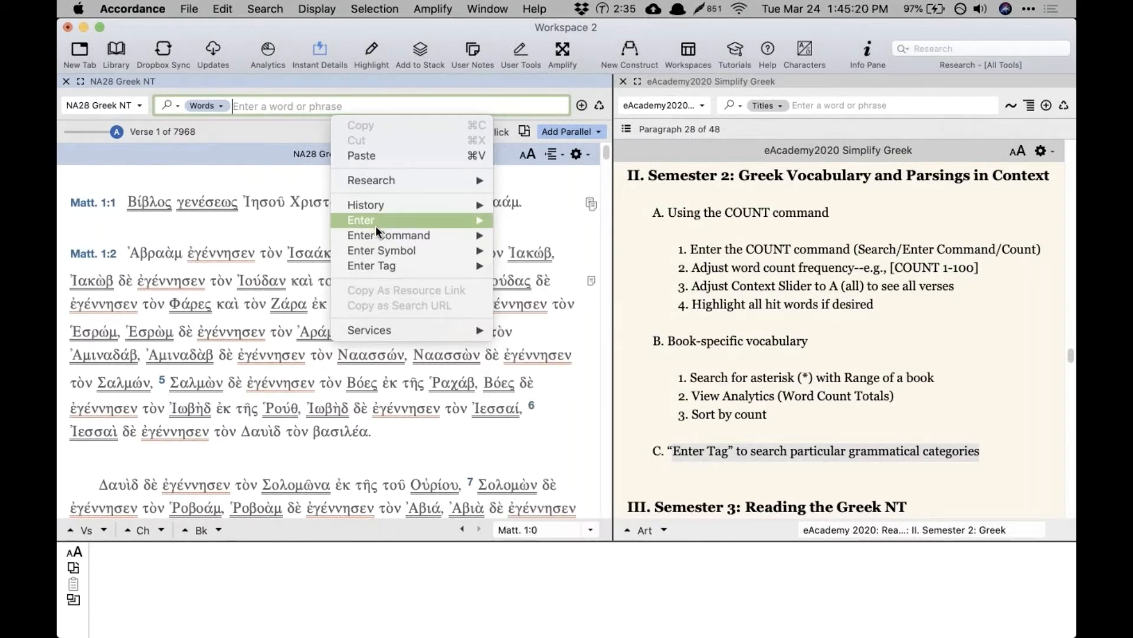
{"action": "mouse_move", "coordinate": [381, 266]}
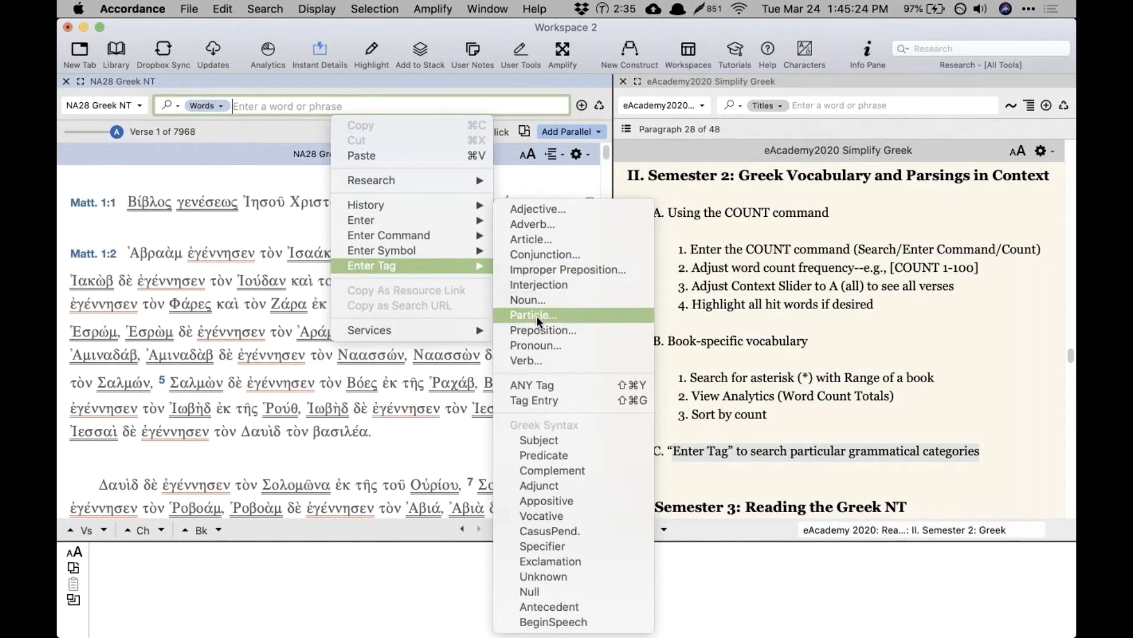
{"action": "left_click", "coordinate": [533, 359]}
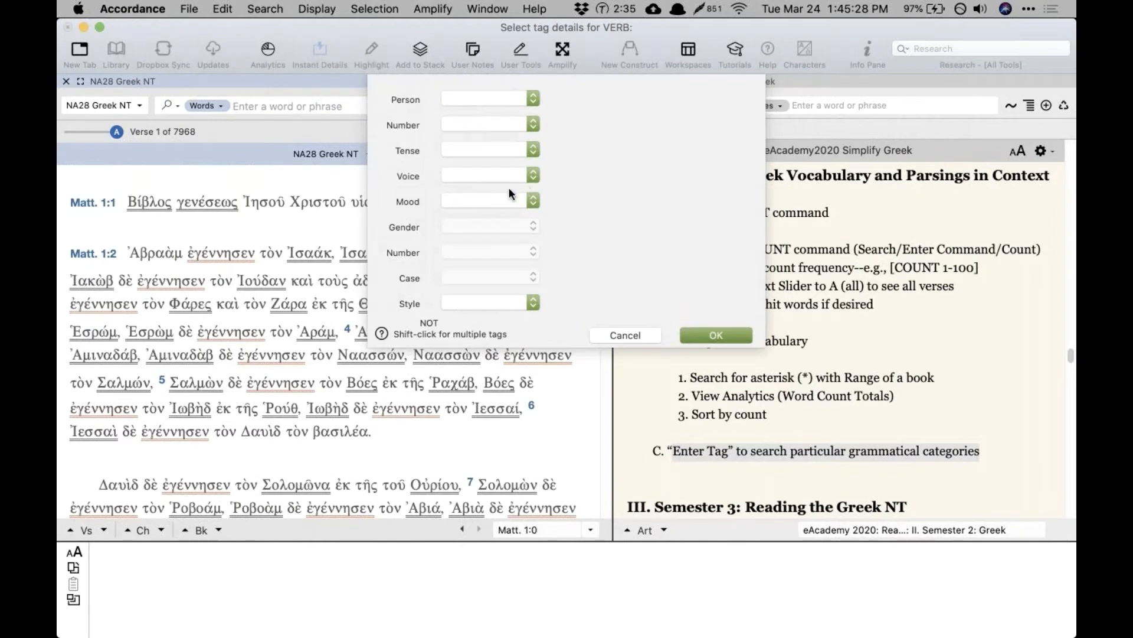
{"action": "left_click", "coordinate": [497, 171]}
{"action": "left_click", "coordinate": [558, 168]}
{"action": "left_click", "coordinate": [527, 195]}
{"action": "left_click", "coordinate": [501, 286]}
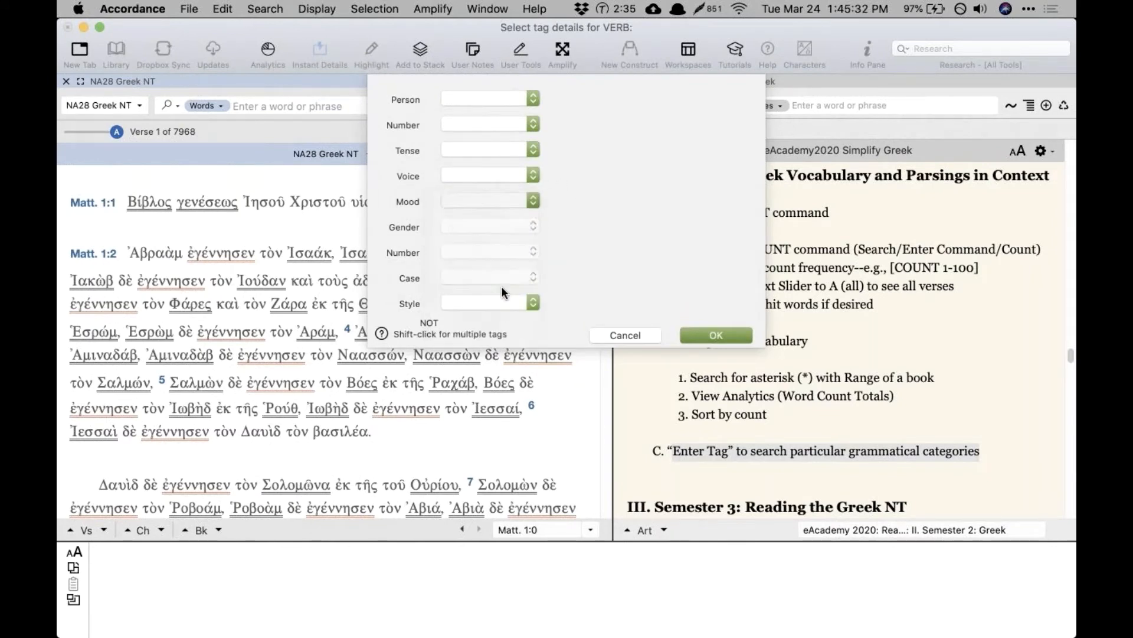
Step: Set the participle tag's gender to feminine and number to singular, and run the search in the NA28 Greek NT
{"action": "left_click", "coordinate": [489, 229]}
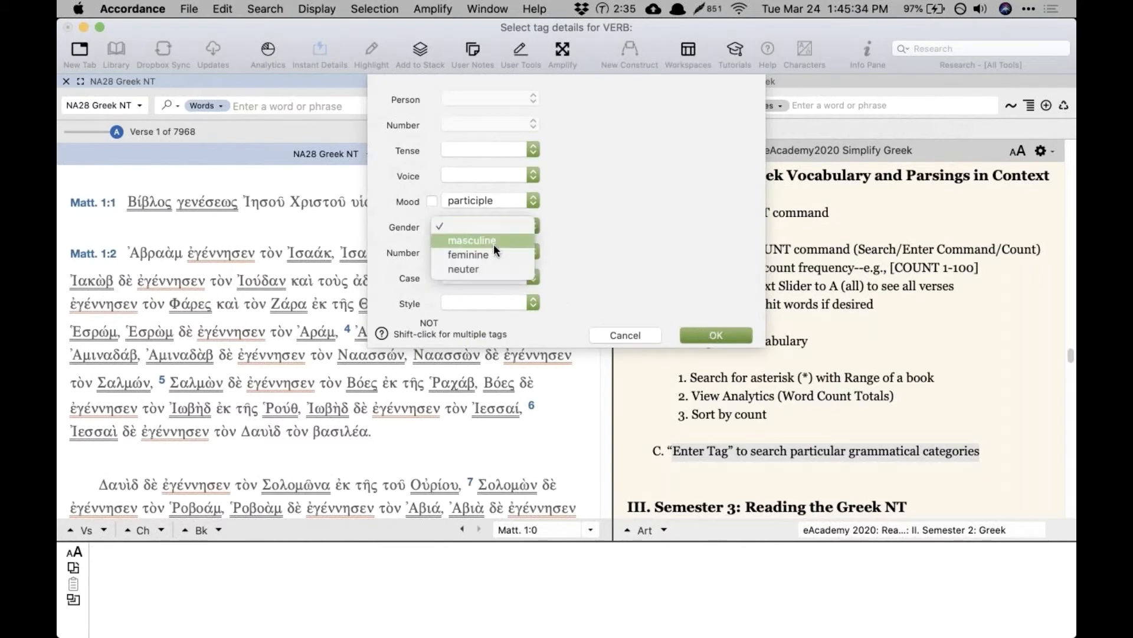
{"action": "left_click", "coordinate": [496, 255]}
{"action": "left_click", "coordinate": [504, 251]}
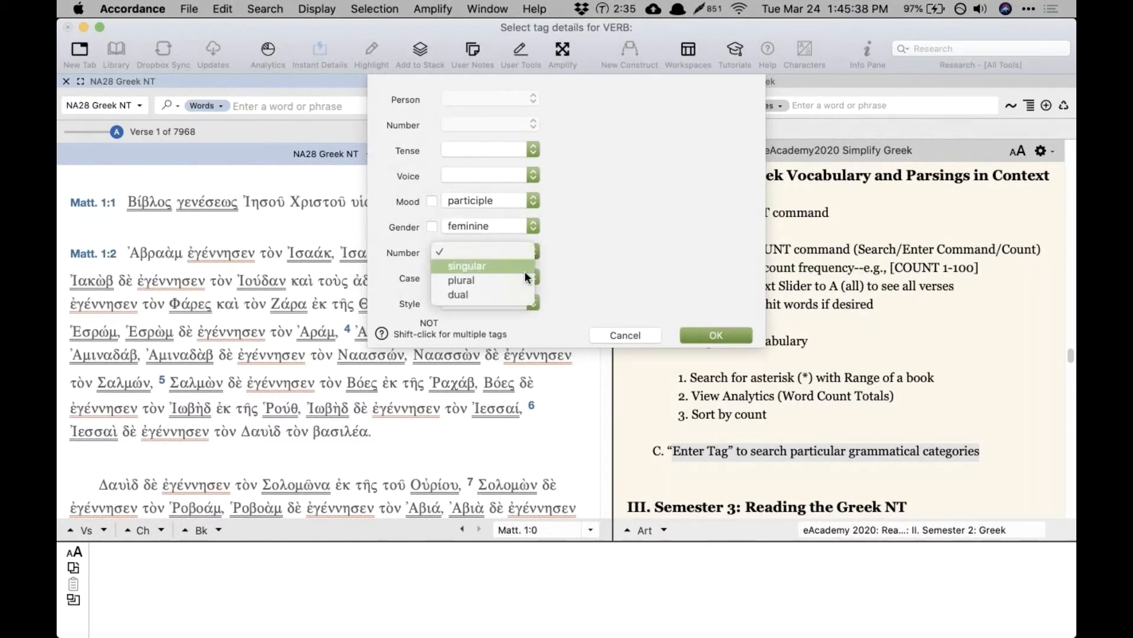
{"action": "left_click", "coordinate": [526, 268]}
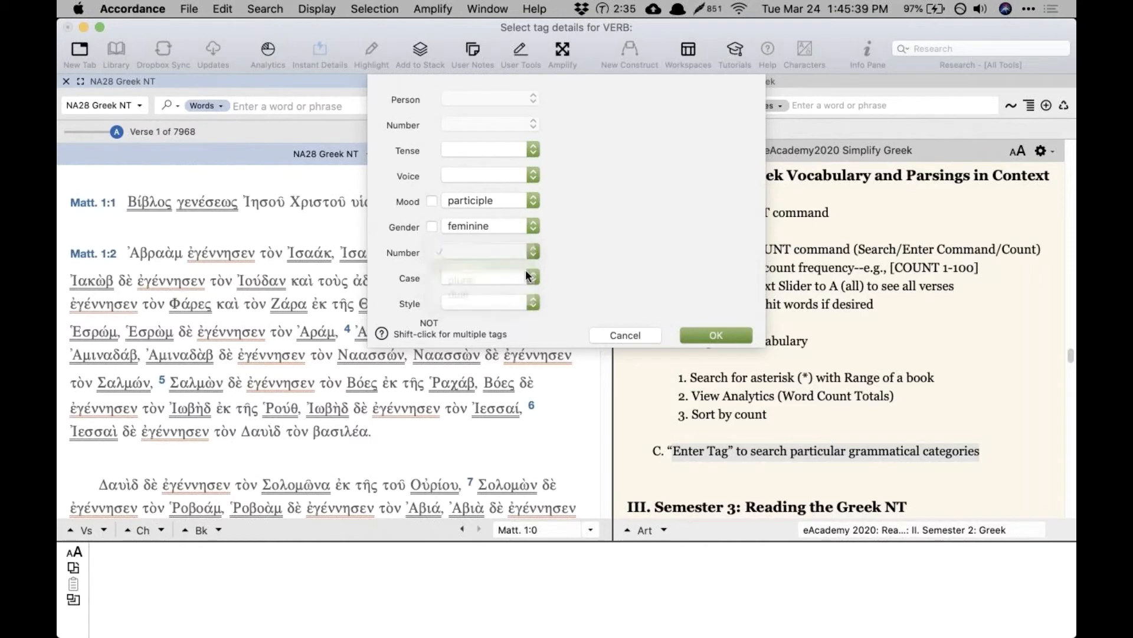
{"action": "left_click", "coordinate": [709, 335]}
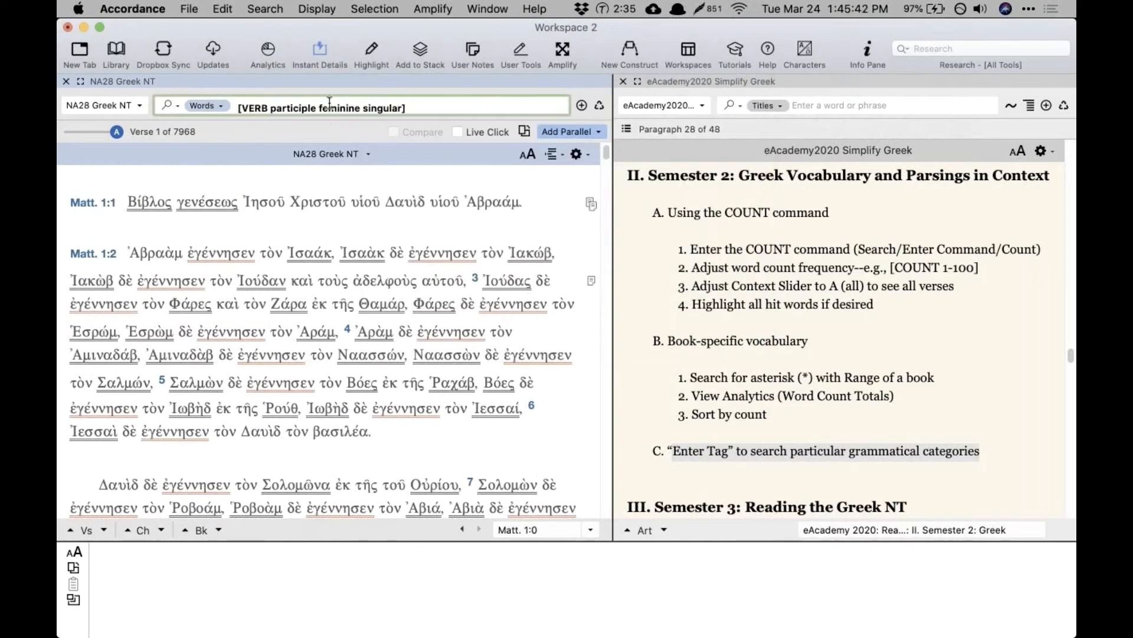
{"action": "key", "text": "Return"}
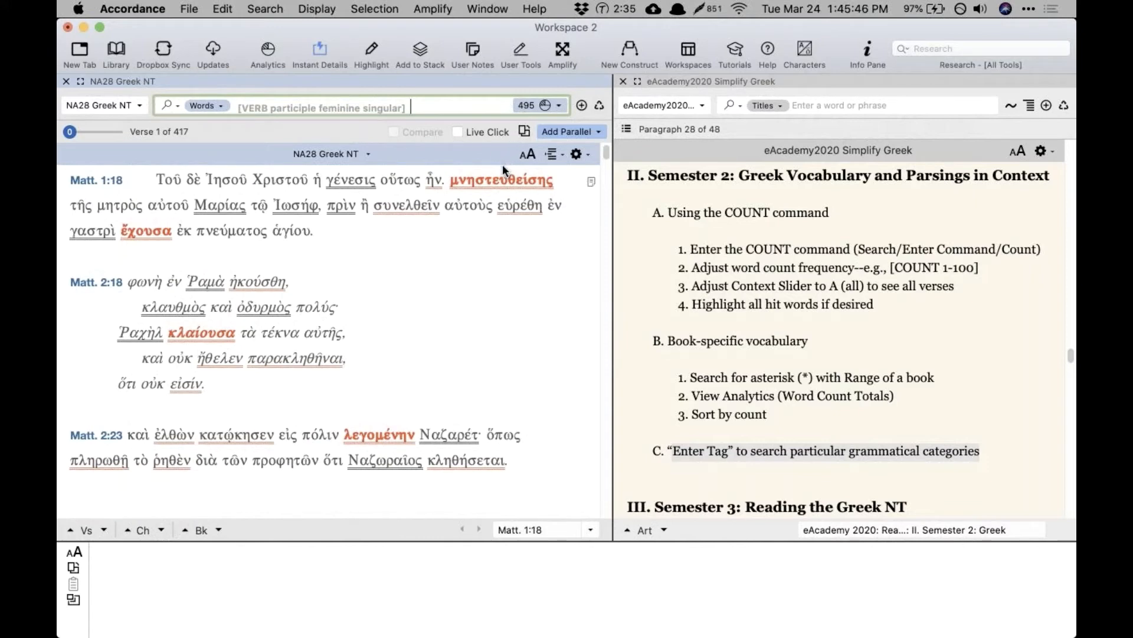
Step: Open the Reading Koine Greek grammar from the library, search its titles for "Participle", and hide the library
{"action": "left_click", "coordinate": [678, 288]}
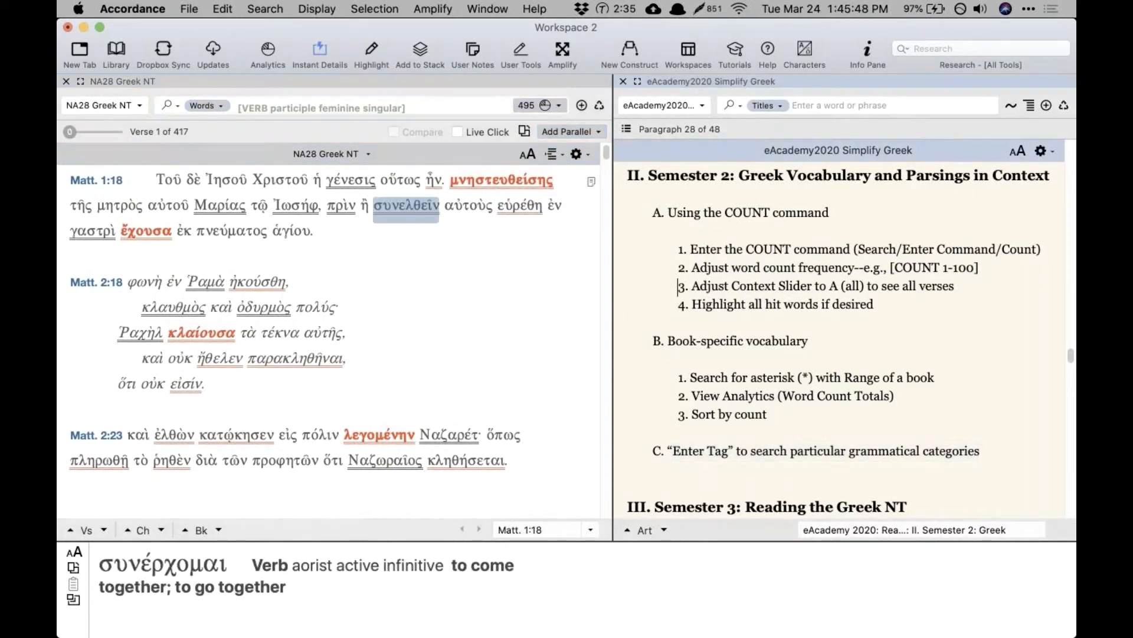
{"action": "left_click", "coordinate": [127, 66]}
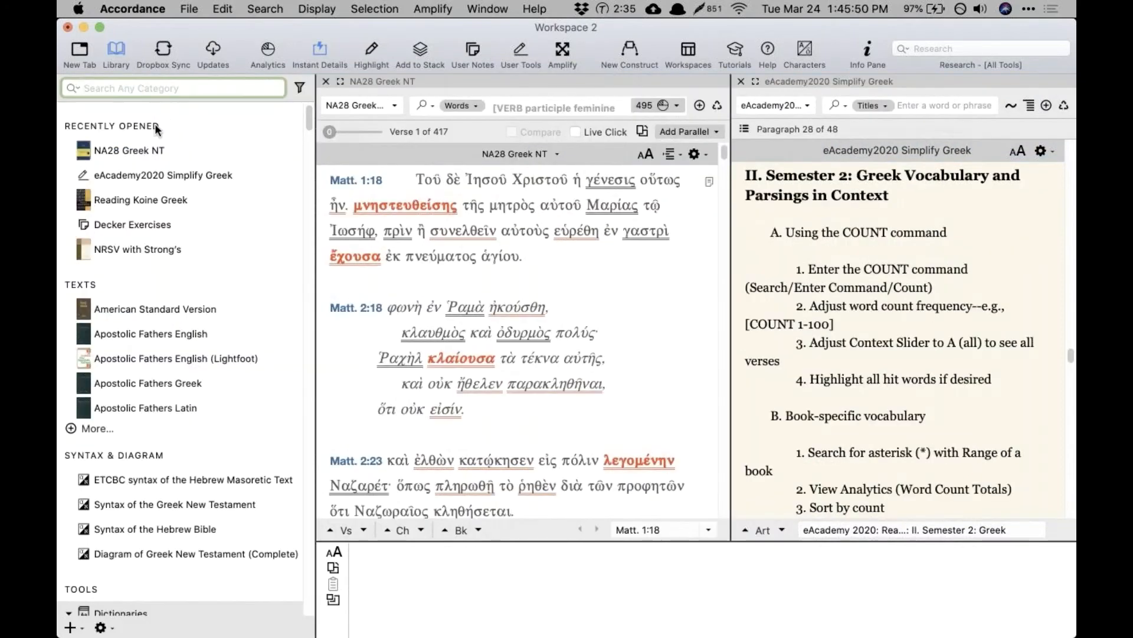
{"action": "left_click", "coordinate": [112, 201]}
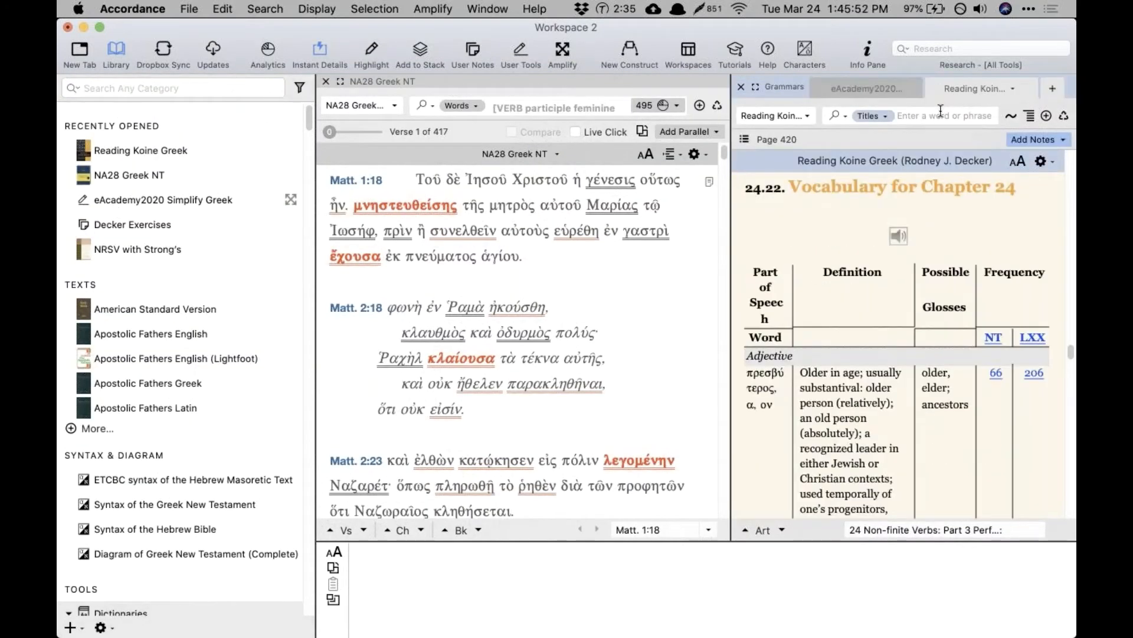
{"action": "left_click", "coordinate": [941, 111]}
{"action": "type", "text": "part"}
{"action": "key", "text": "Down"}
{"action": "key", "text": "Return"}
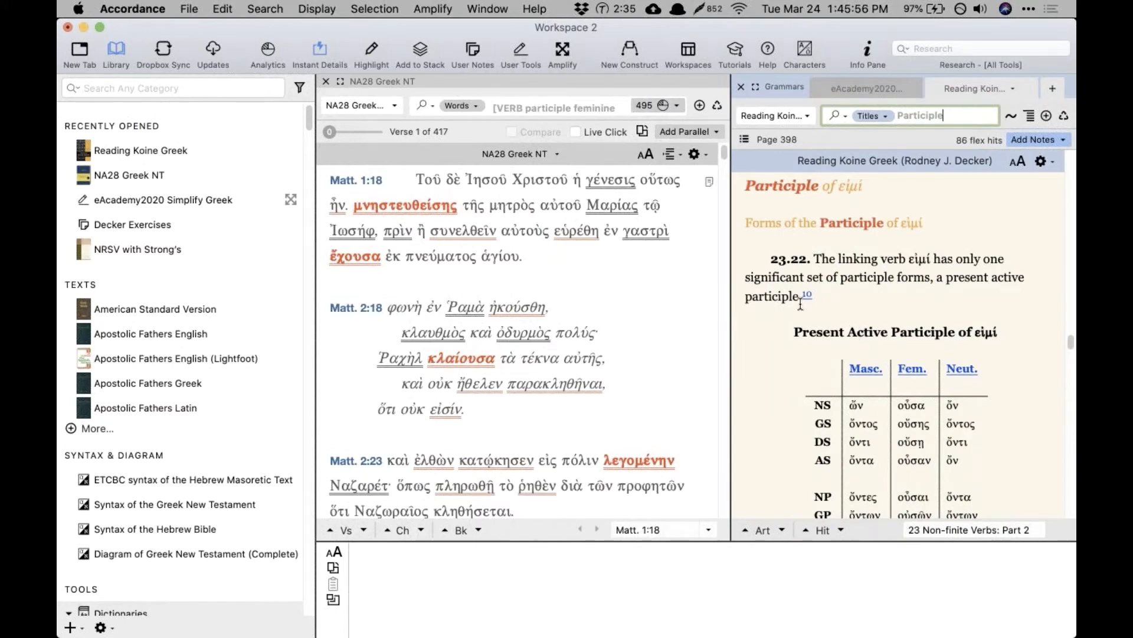
{"action": "mouse_move", "coordinate": [454, 209]}
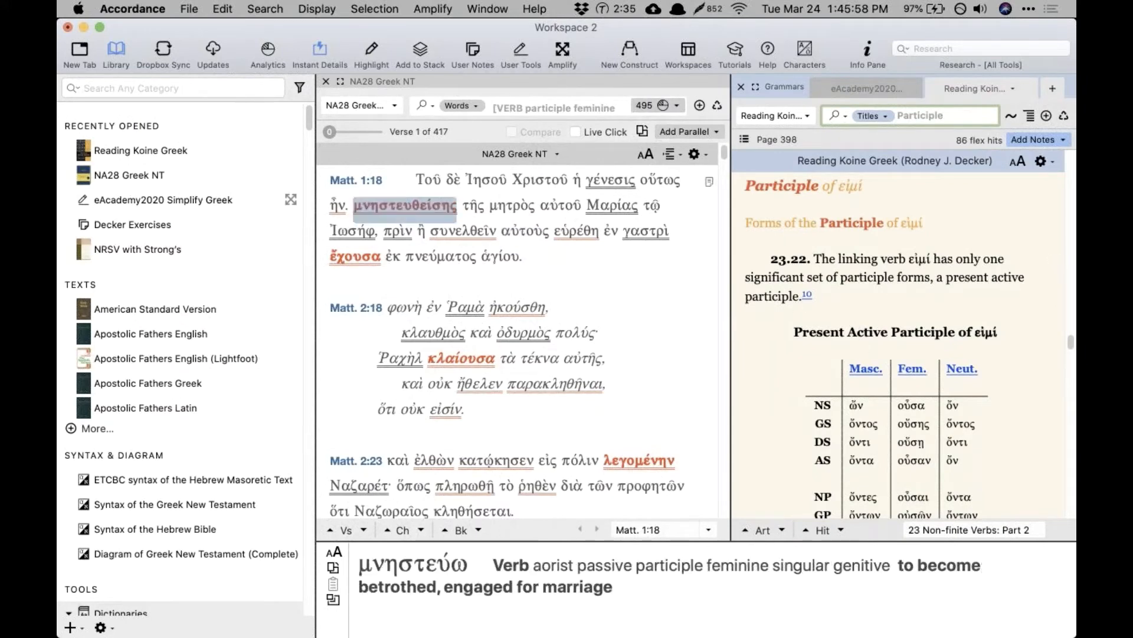
{"action": "left_click", "coordinate": [115, 50]}
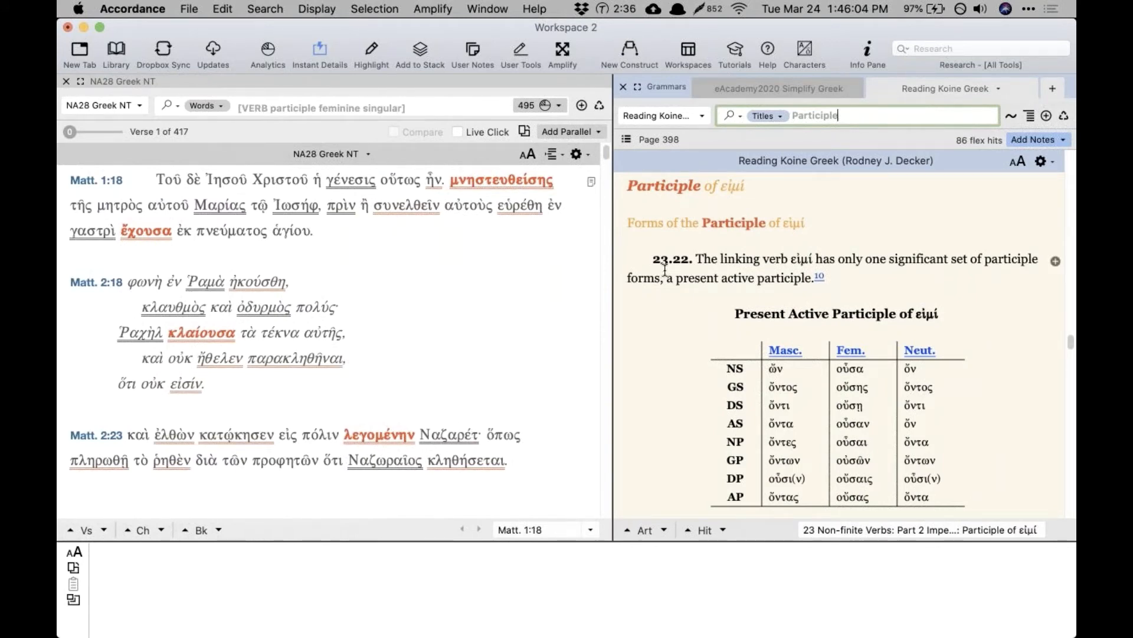
Step: Compare the NA28 participle hits with the grammar's participle section and return to the eAcademy2020 Simplify Greek outline
{"action": "left_click", "coordinate": [451, 306]}
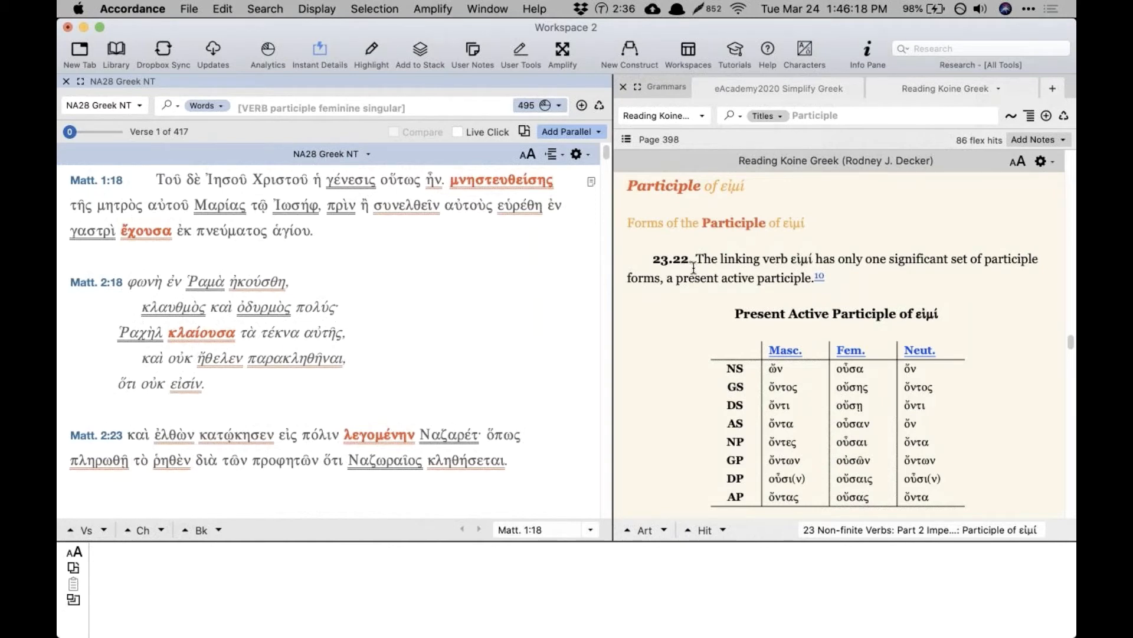
{"action": "mouse_move", "coordinate": [399, 203]}
{"action": "left_click", "coordinate": [663, 305]}
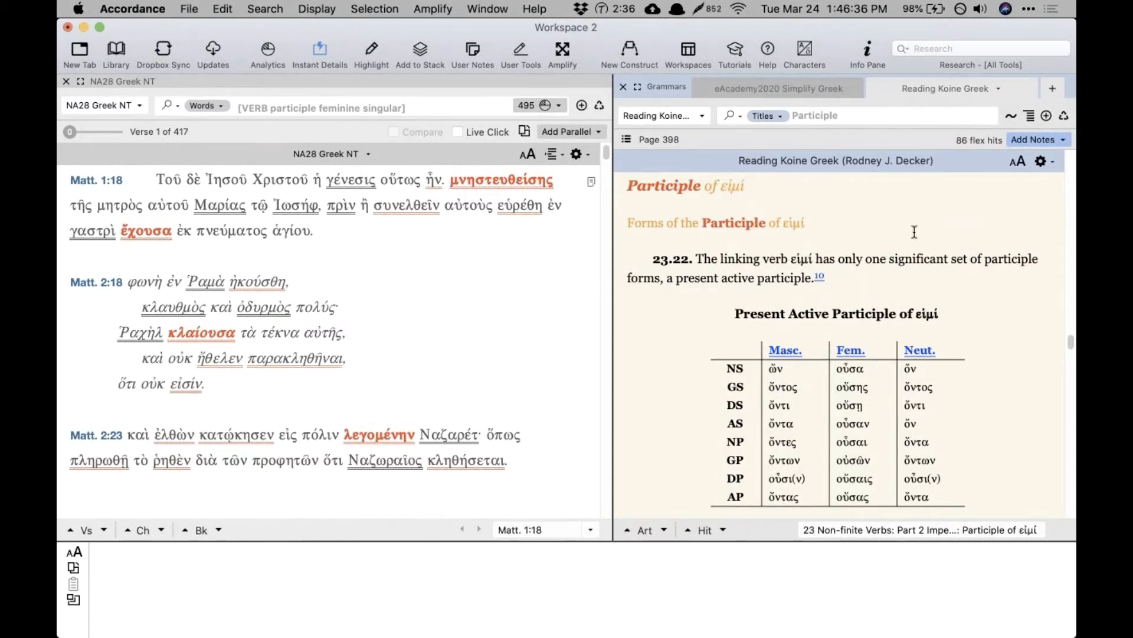
{"action": "mouse_move", "coordinate": [468, 210]}
{"action": "left_click", "coordinate": [767, 89]}
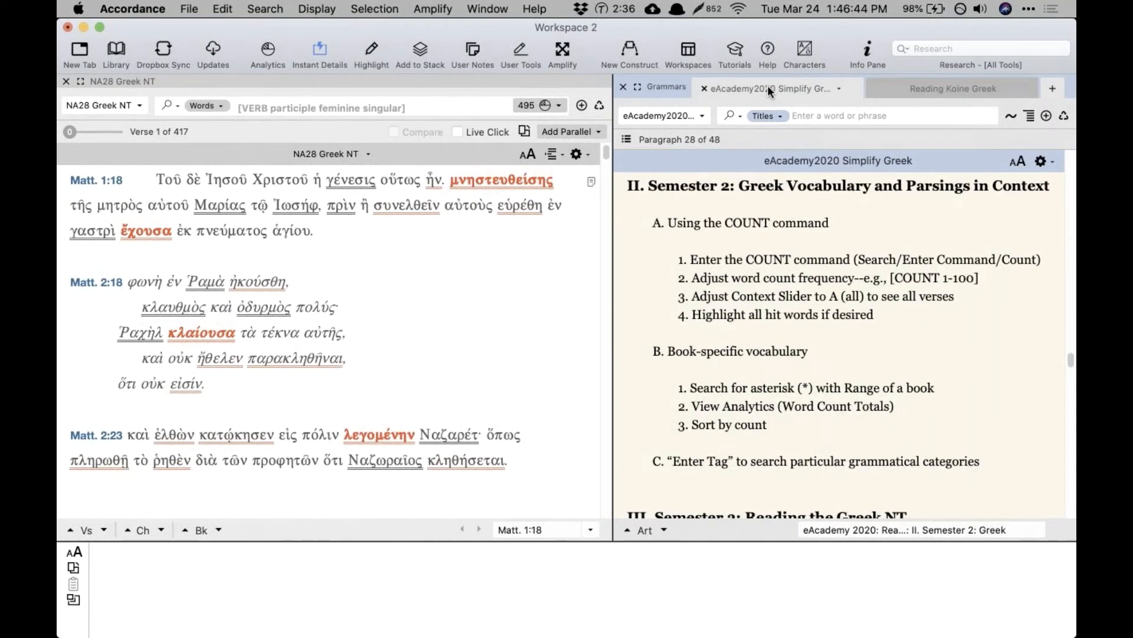
Step: Highlight the outline's section on book-specific vocabulary and close the Reading Koine Greek grammar
{"action": "left_click_drag", "start_coordinate": [773, 425], "coordinate": [688, 368]}
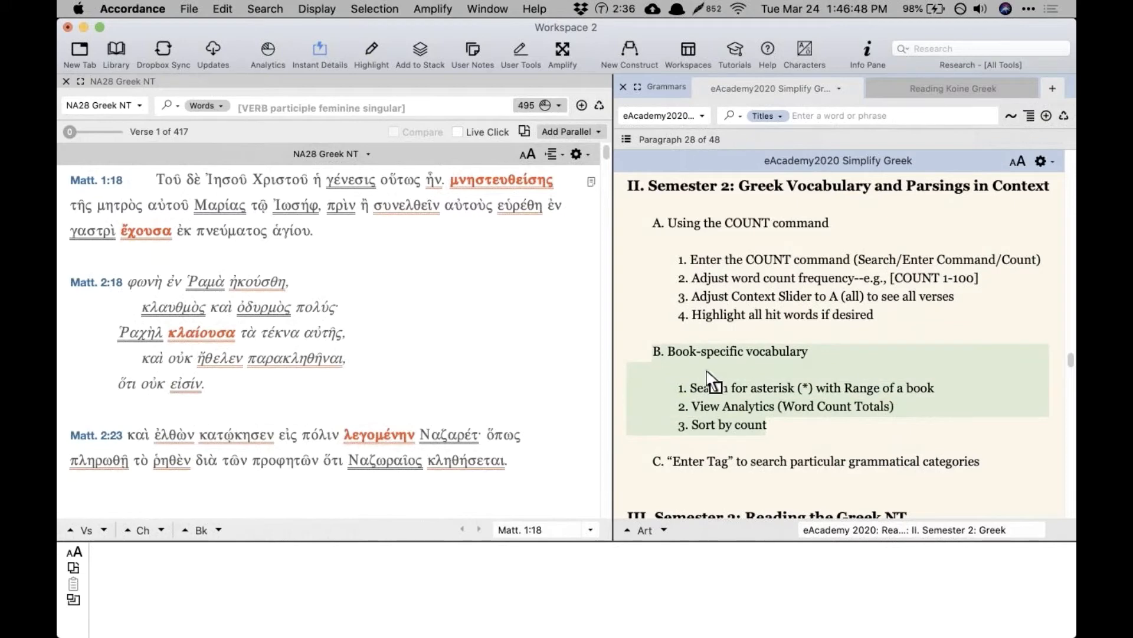
{"action": "scroll", "coordinate": [712, 382], "scroll_direction": "down", "scroll_amount": 2}
{"action": "scroll", "coordinate": [711, 382], "scroll_direction": "down", "scroll_amount": 2}
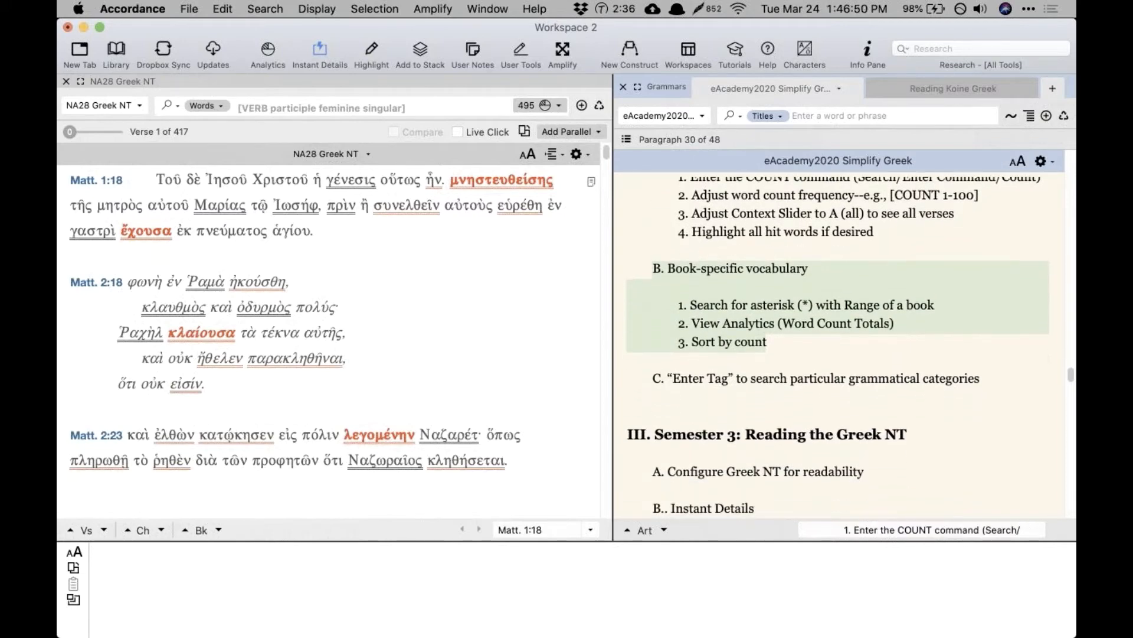
{"action": "scroll", "coordinate": [838, 345], "scroll_direction": "up", "scroll_amount": 1}
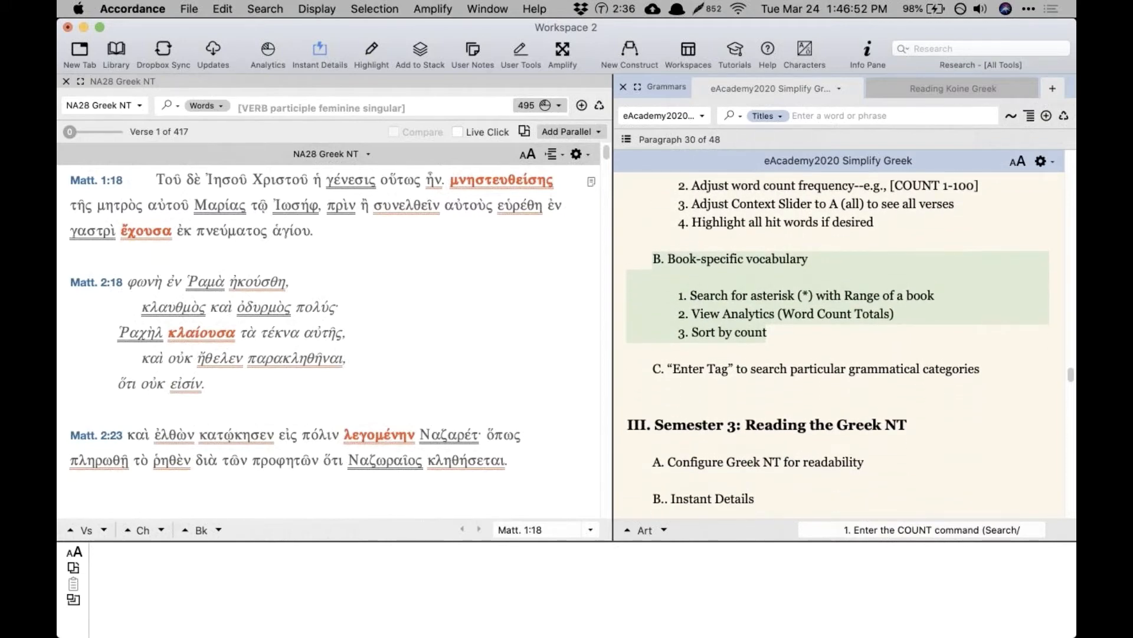
{"action": "left_click", "coordinate": [878, 88]}
Step: Clear the participle tag search in the NA28 Greek NT to display the full text from Matthew 1
{"action": "left_click", "coordinate": [389, 109]}
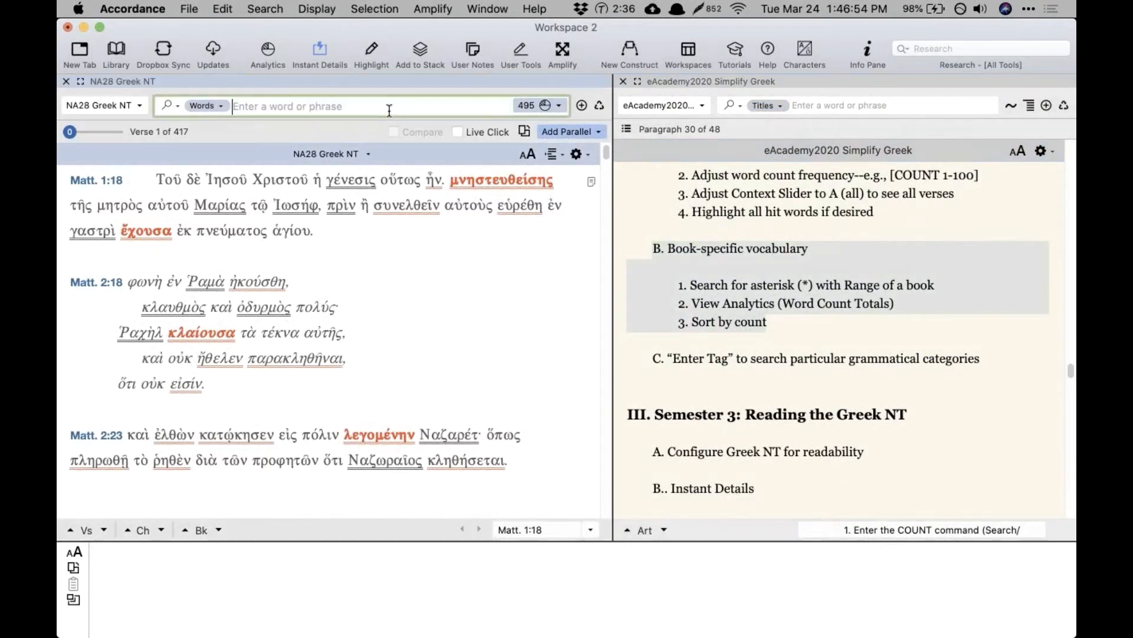
{"action": "key", "text": "Return"}
{"action": "mouse_move", "coordinate": [293, 293]}
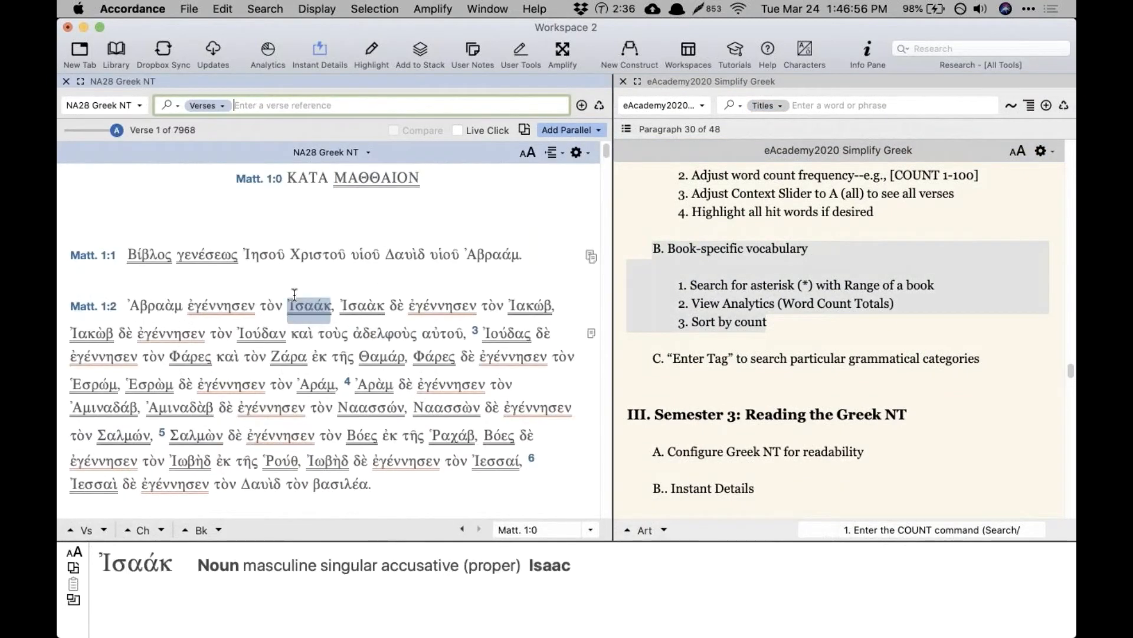
{"action": "scroll", "coordinate": [304, 249], "scroll_direction": "down", "scroll_amount": 2}
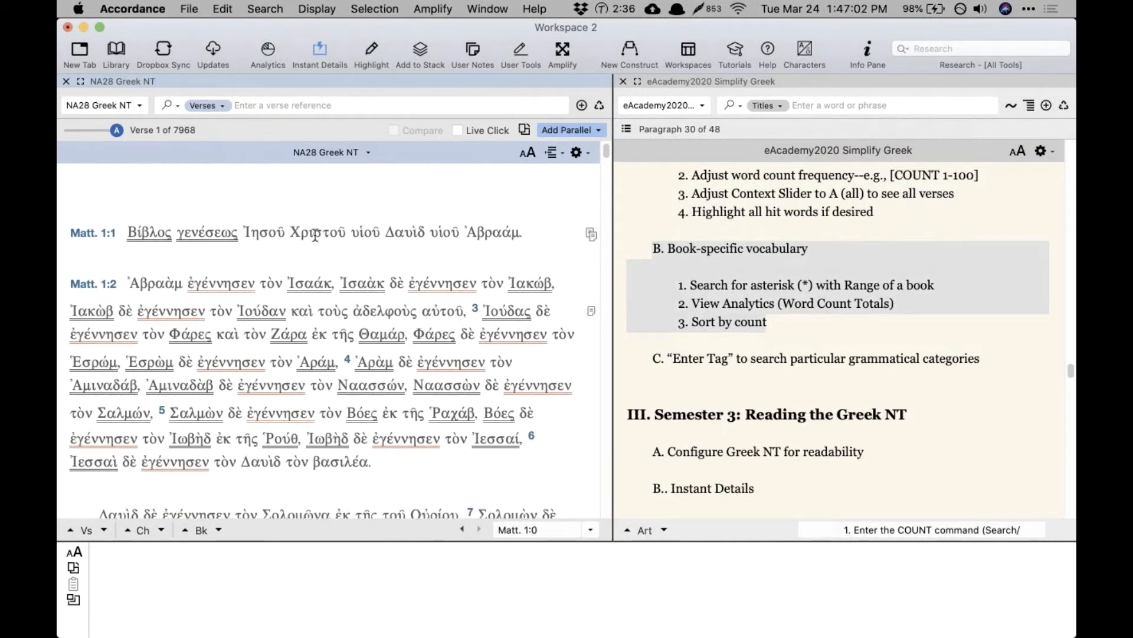
Step: Run a word search for * in the NA28 Greek NT and look over the highlighted hits in Matthew 1
{"action": "left_click", "coordinate": [334, 104]}
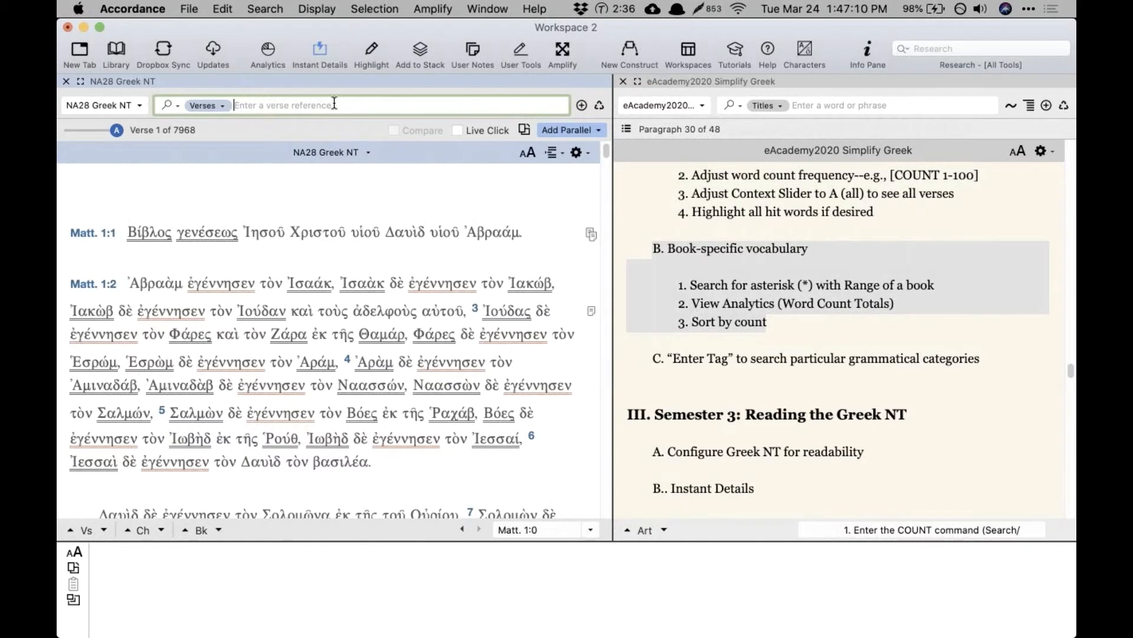
{"action": "type", "text": "*"}
{"action": "left_click", "coordinate": [213, 107]}
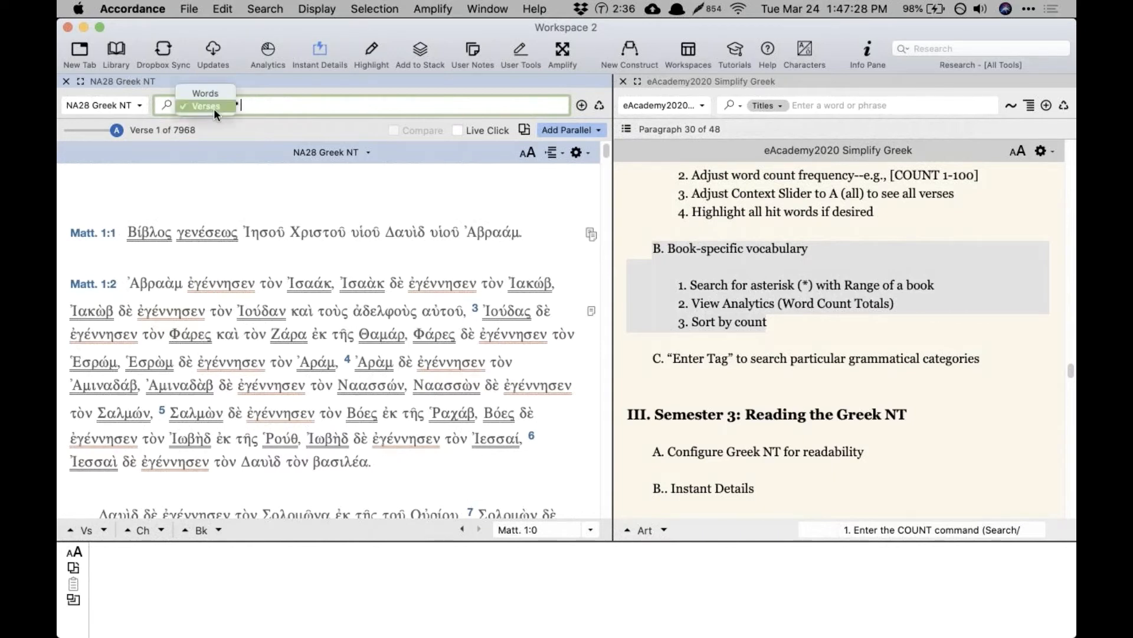
{"action": "left_click", "coordinate": [212, 92]}
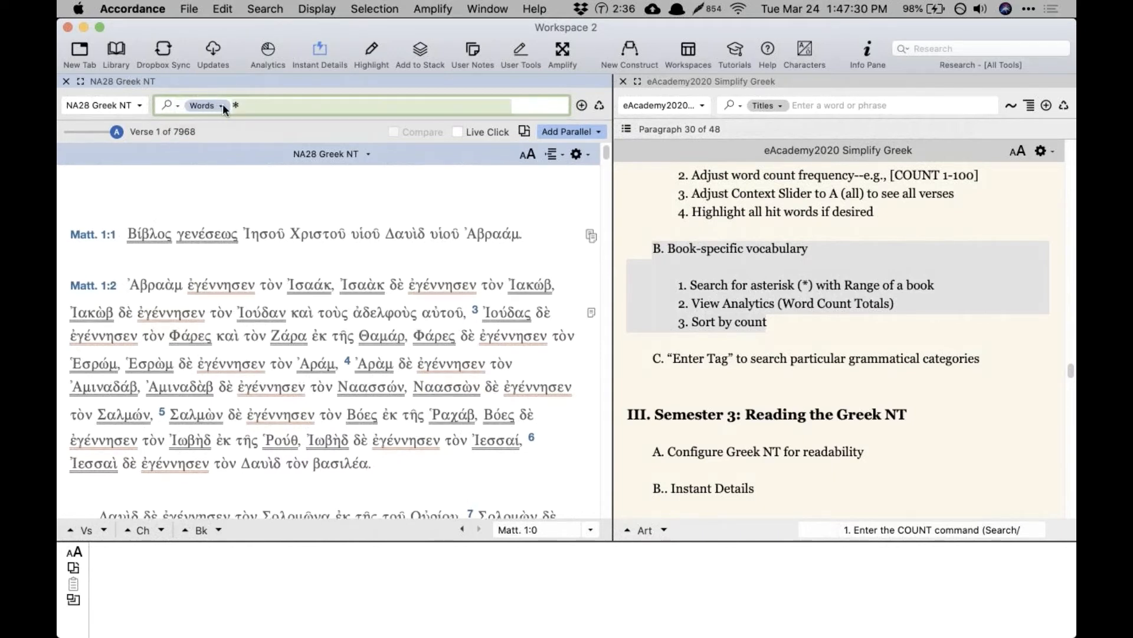
{"action": "left_click", "coordinate": [249, 107]}
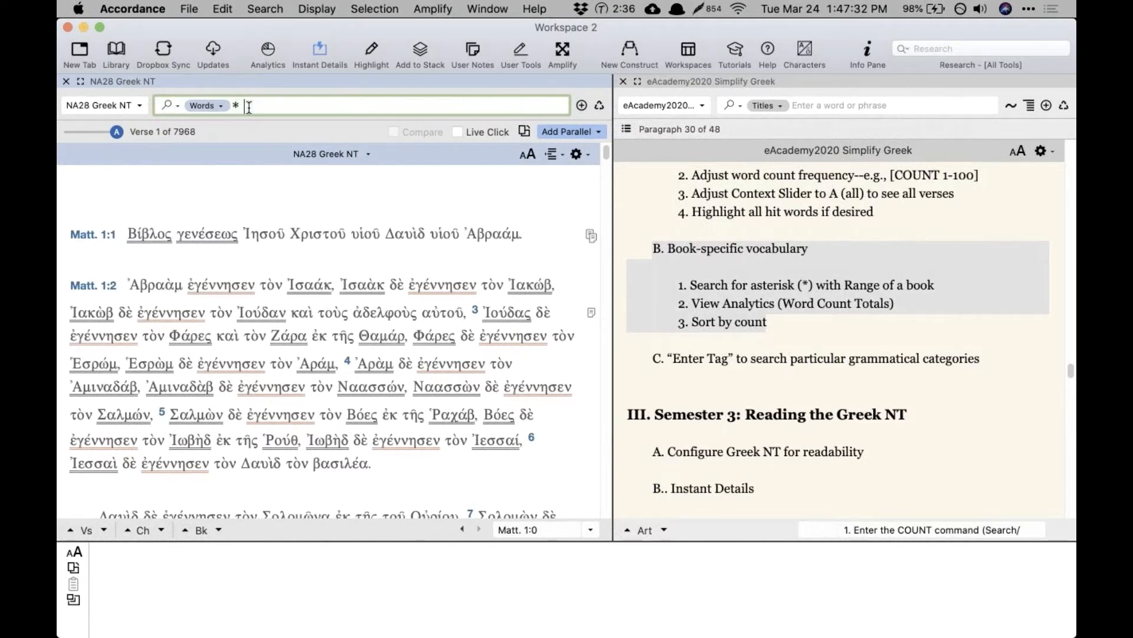
{"action": "key", "text": "Return"}
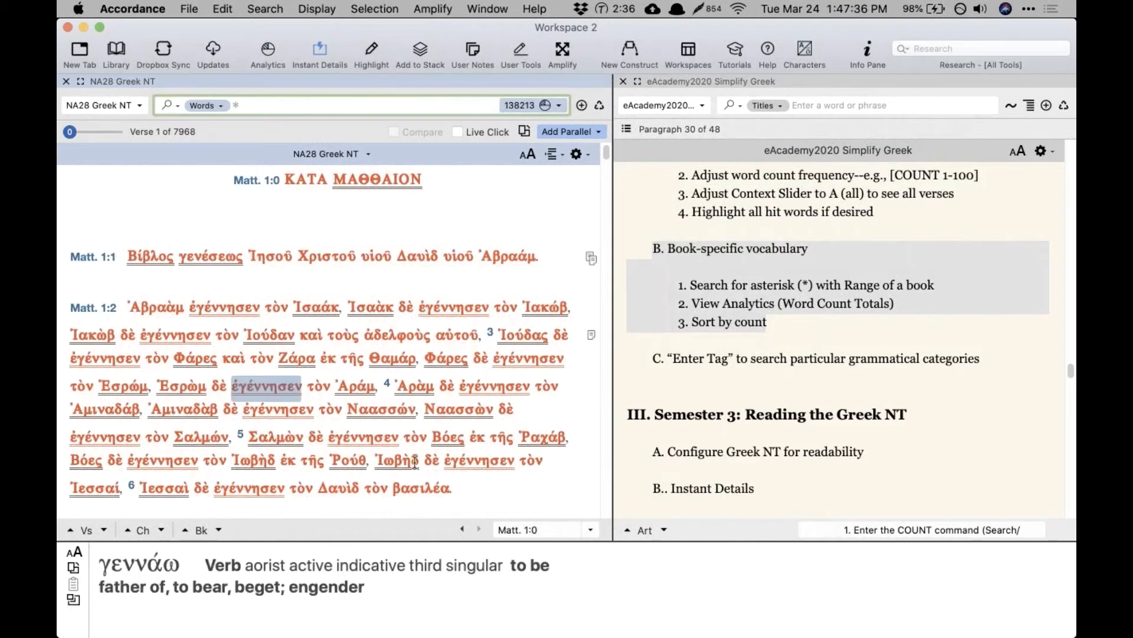
{"action": "scroll", "coordinate": [346, 282], "scroll_direction": "down", "scroll_amount": 4}
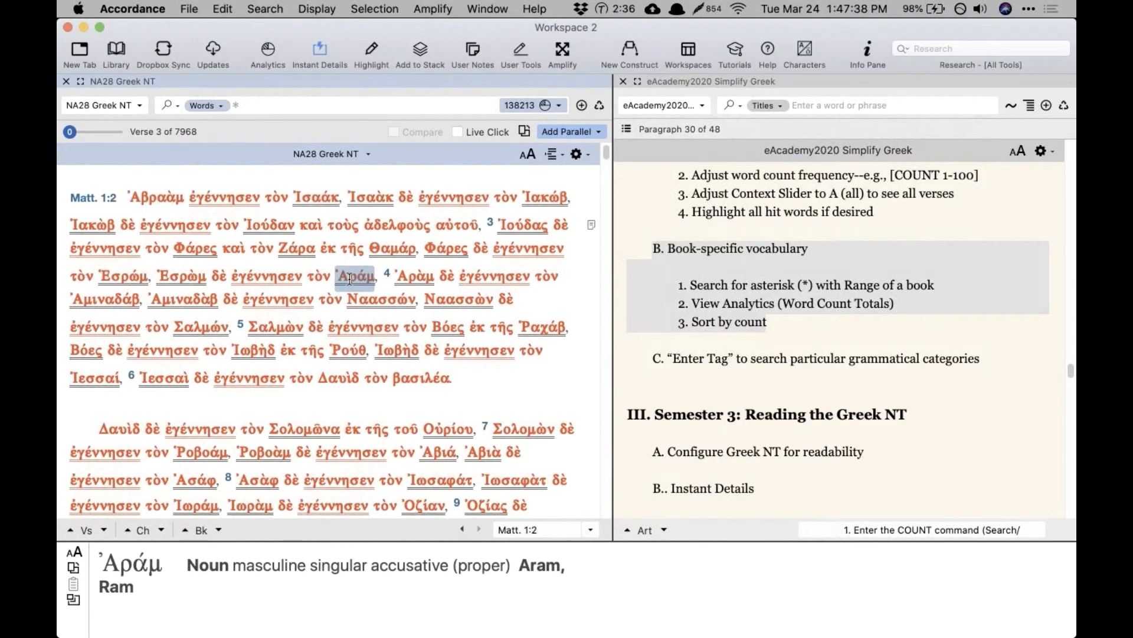
{"action": "scroll", "coordinate": [349, 279], "scroll_direction": "down", "scroll_amount": 5}
{"action": "scroll", "coordinate": [349, 279], "scroll_direction": "up", "scroll_amount": 9}
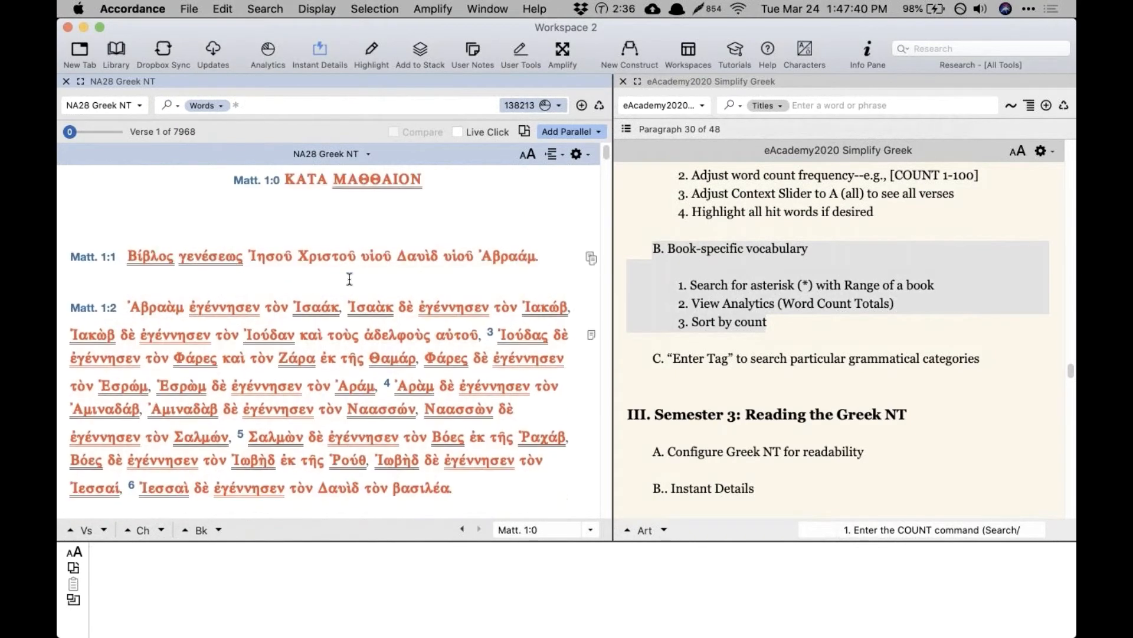
{"action": "scroll", "coordinate": [350, 279], "scroll_direction": "down", "scroll_amount": 1}
Step: Add a RANGE command for "1 joh" to the asterisk word search and run it
{"action": "left_click", "coordinate": [318, 105]}
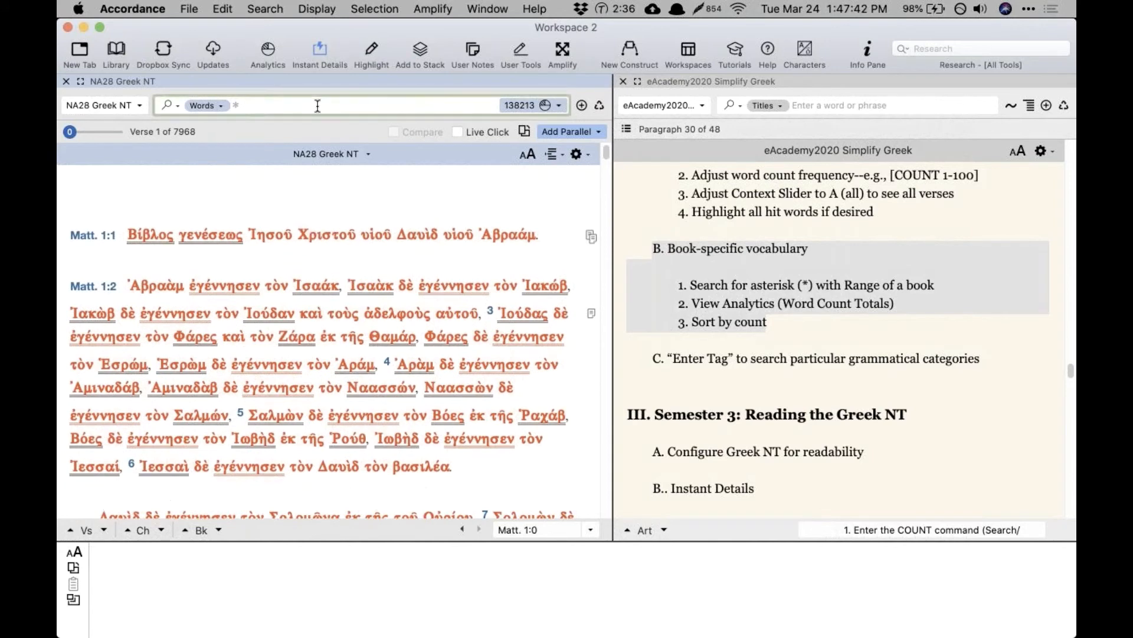
{"action": "right_click", "coordinate": [318, 108]}
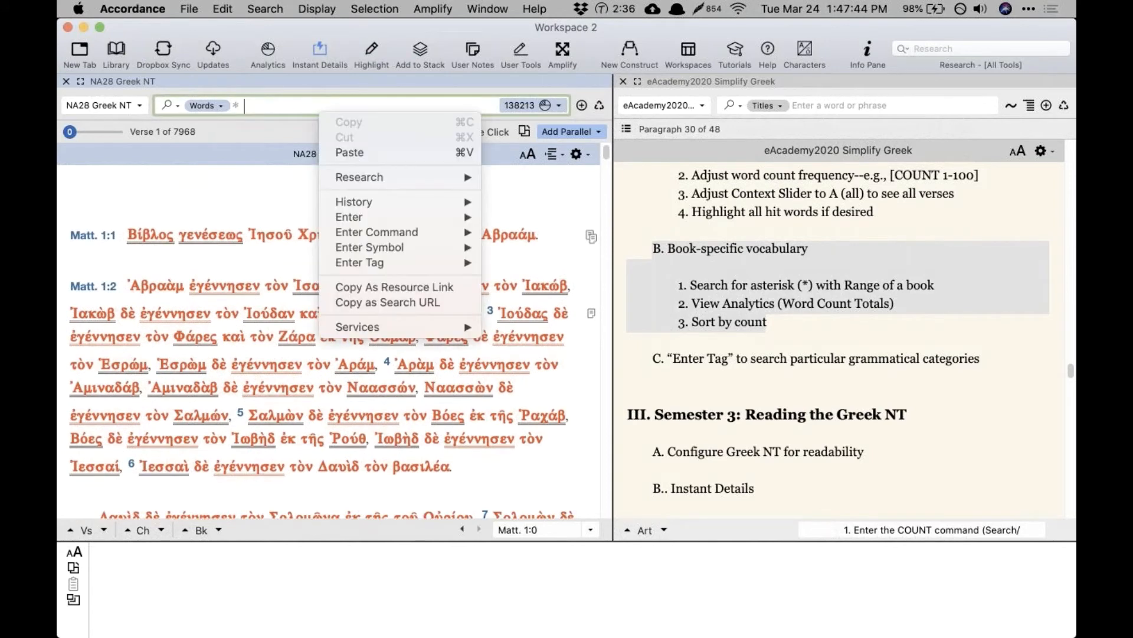
{"action": "mouse_move", "coordinate": [357, 235]}
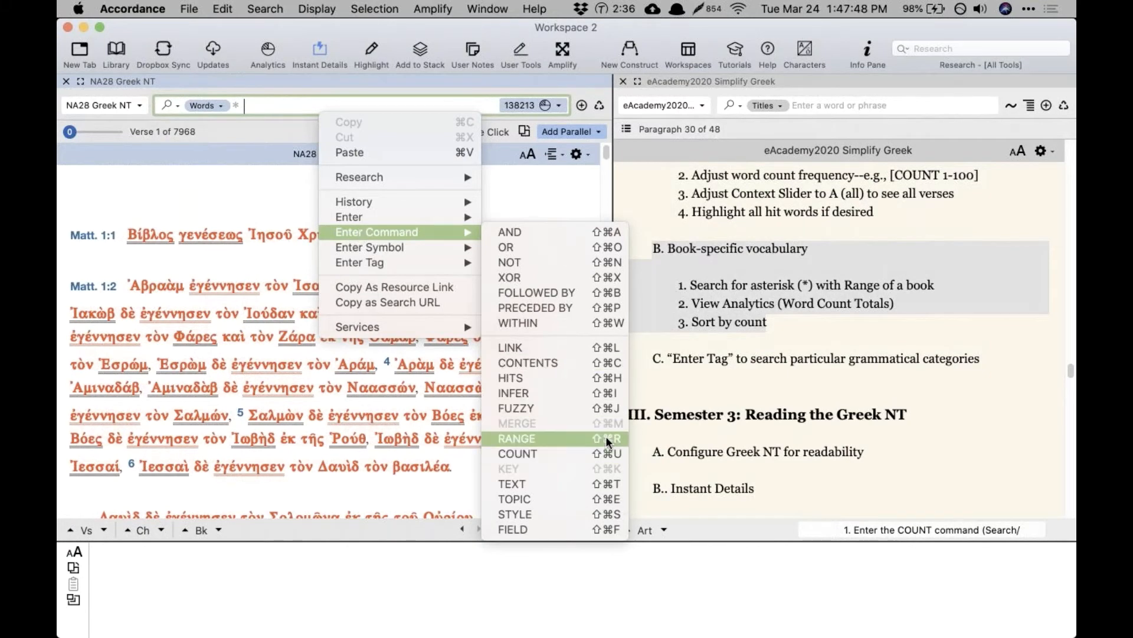
{"action": "left_click", "coordinate": [258, 11]}
{"action": "left_click", "coordinate": [258, 11]}
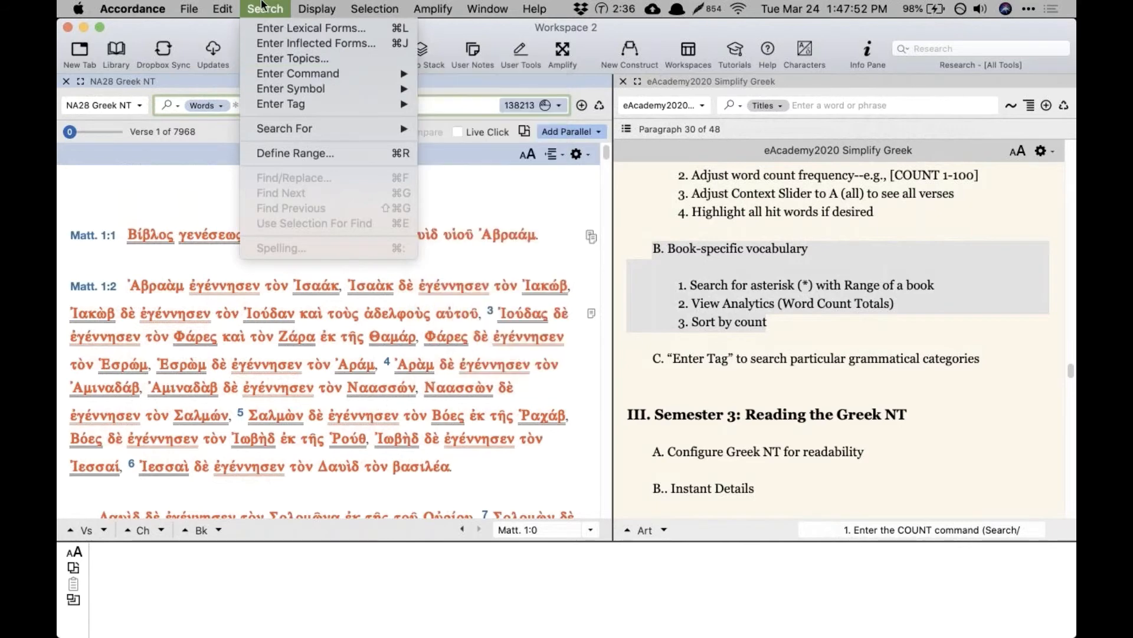
{"action": "left_click", "coordinate": [304, 91]}
{"action": "type", "text": "ραν"}
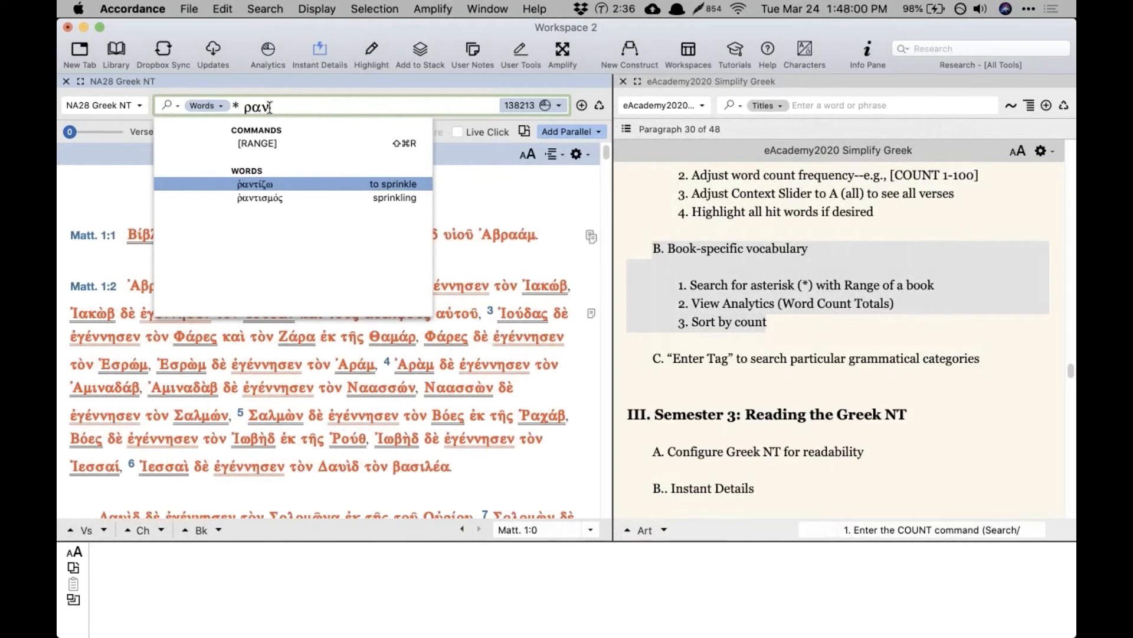
{"action": "left_click", "coordinate": [287, 143]}
{"action": "type", "text": "1 joh"}
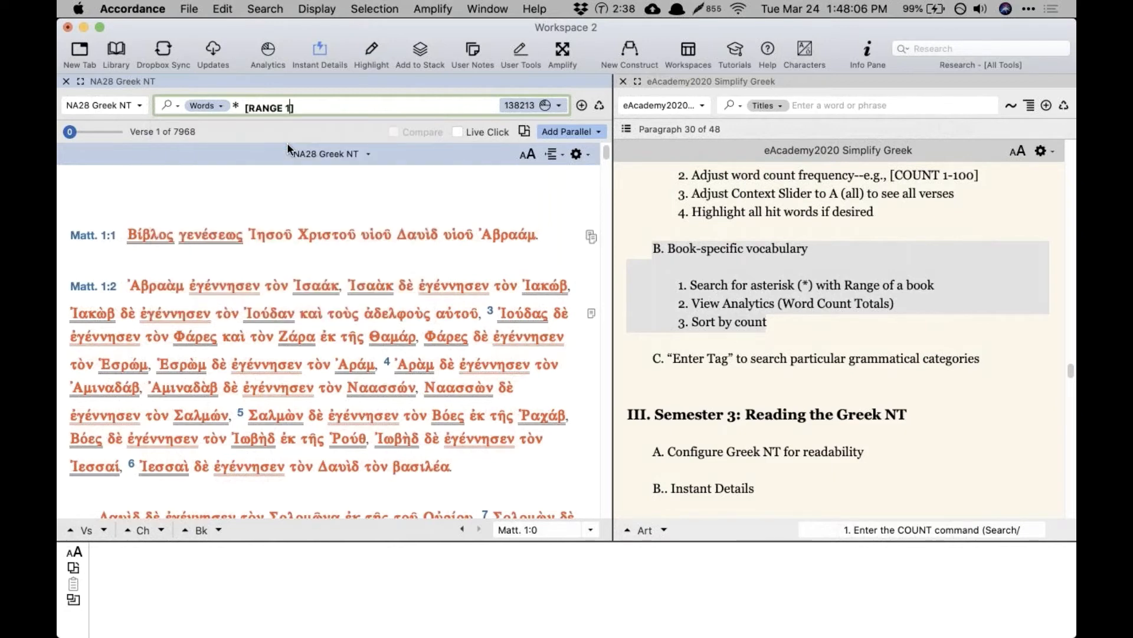
{"action": "key", "text": "Return"}
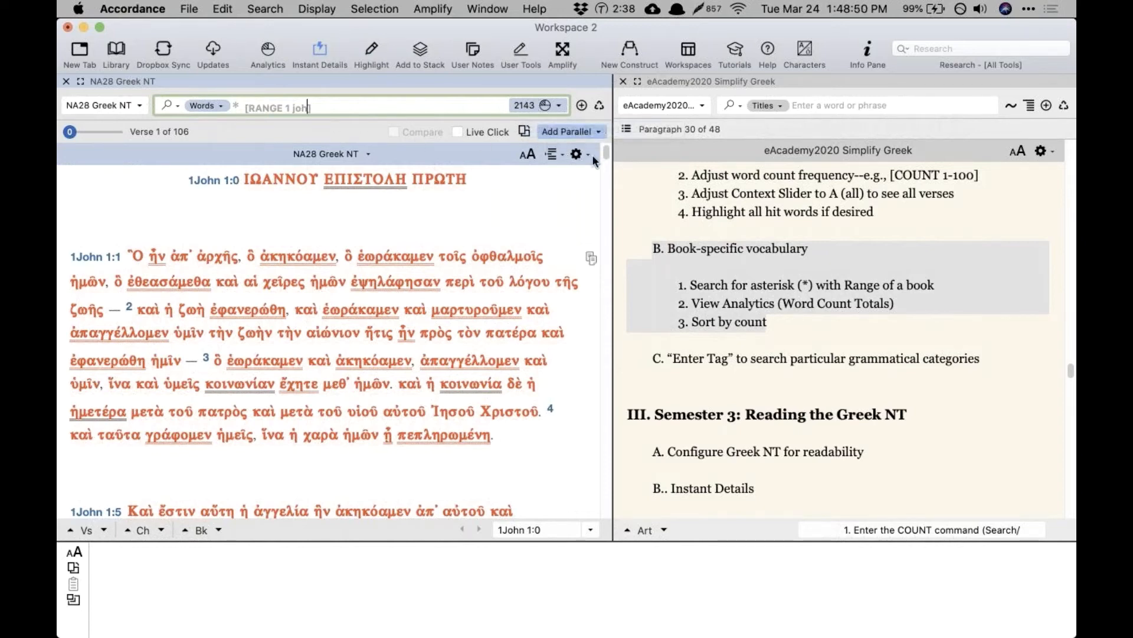
Step: Review the outline's instructions on searching for an asterisk with the Range of a book and viewing Analytics
{"action": "left_click", "coordinate": [717, 310]}
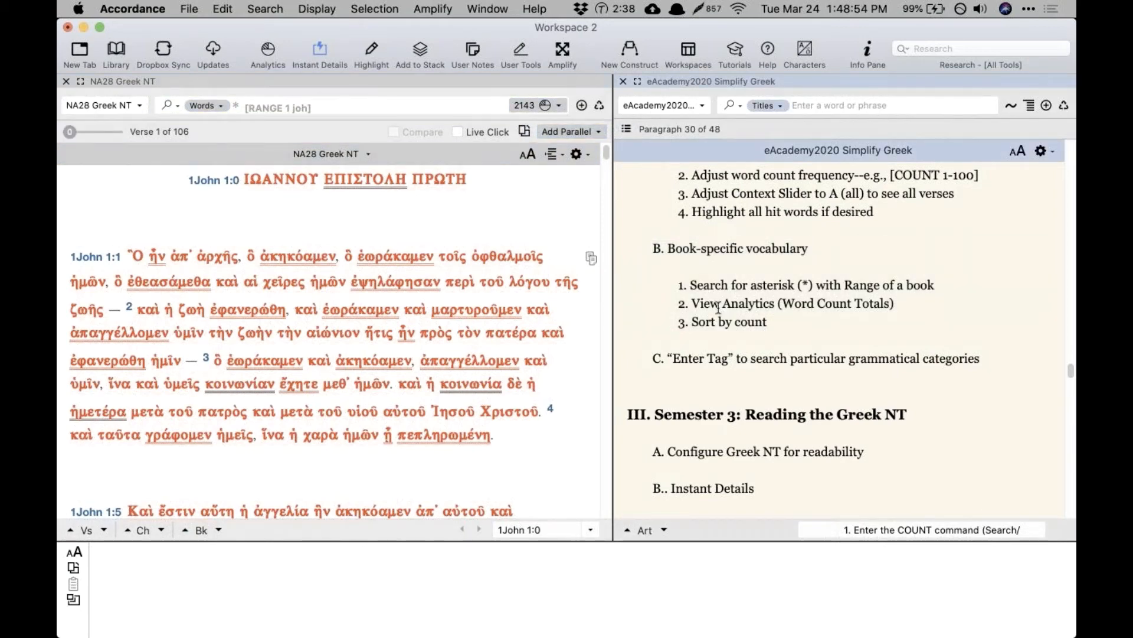
{"action": "left_click_drag", "start_coordinate": [674, 285], "coordinate": [973, 286]}
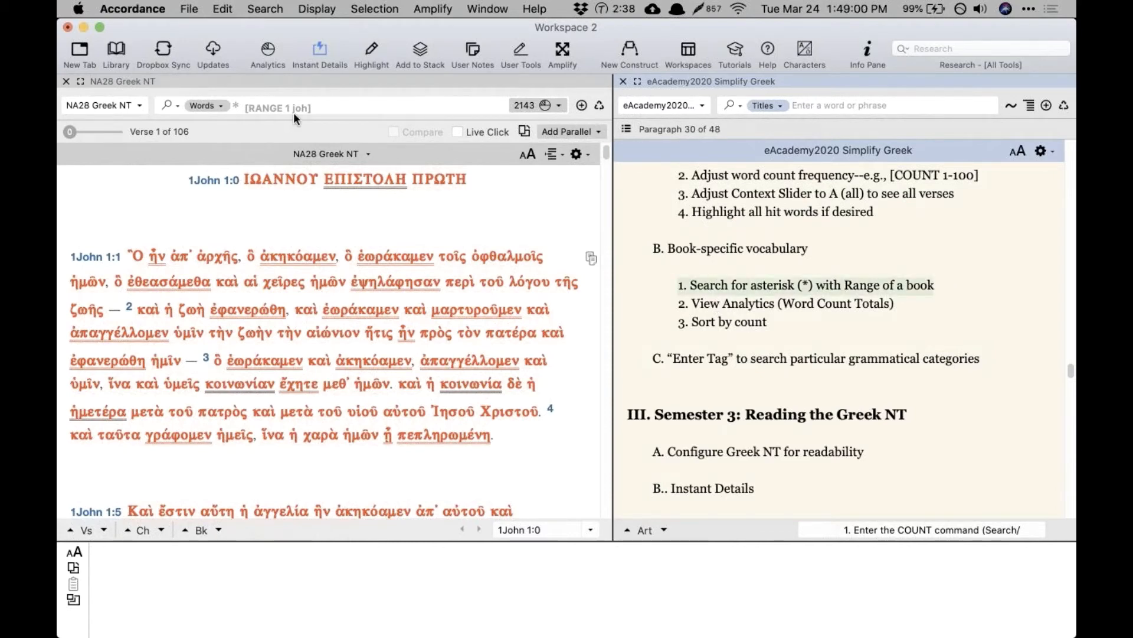
{"action": "left_click", "coordinate": [681, 307]}
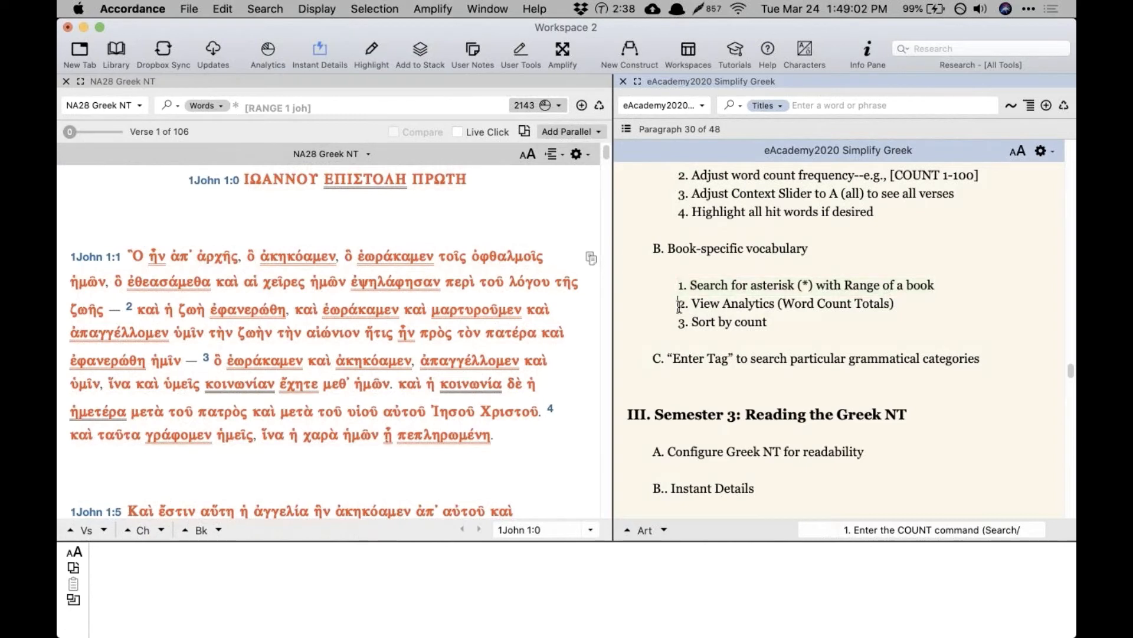
Step: Open the Word Count Totals Analysis for the 1 John search and enlarge its pane
{"action": "left_click", "coordinate": [541, 106]}
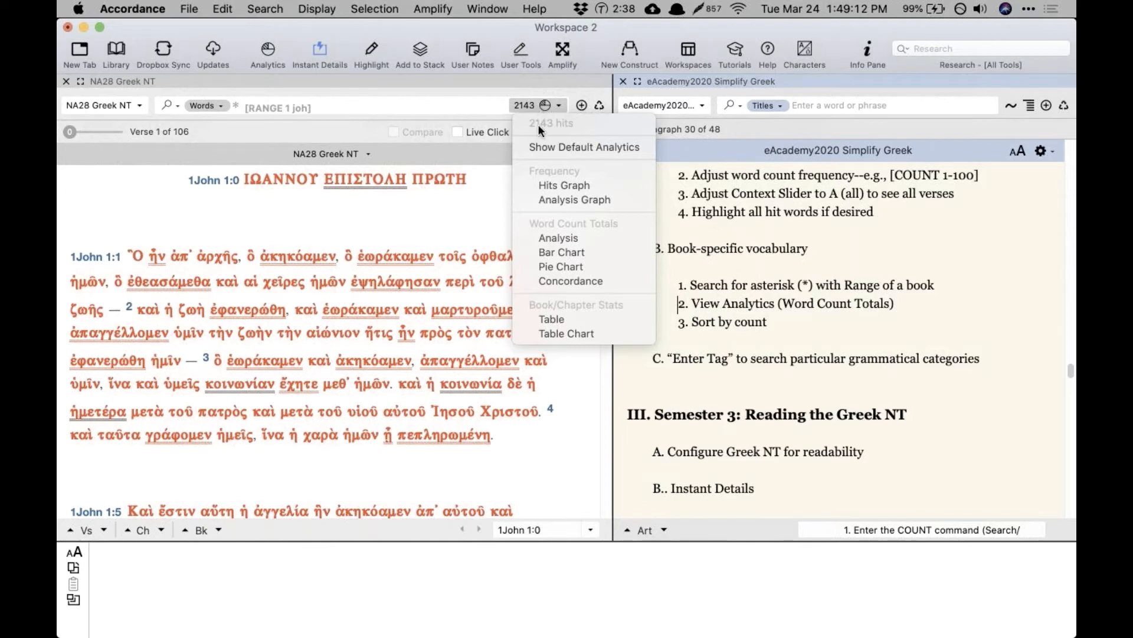
{"action": "left_click", "coordinate": [553, 238]}
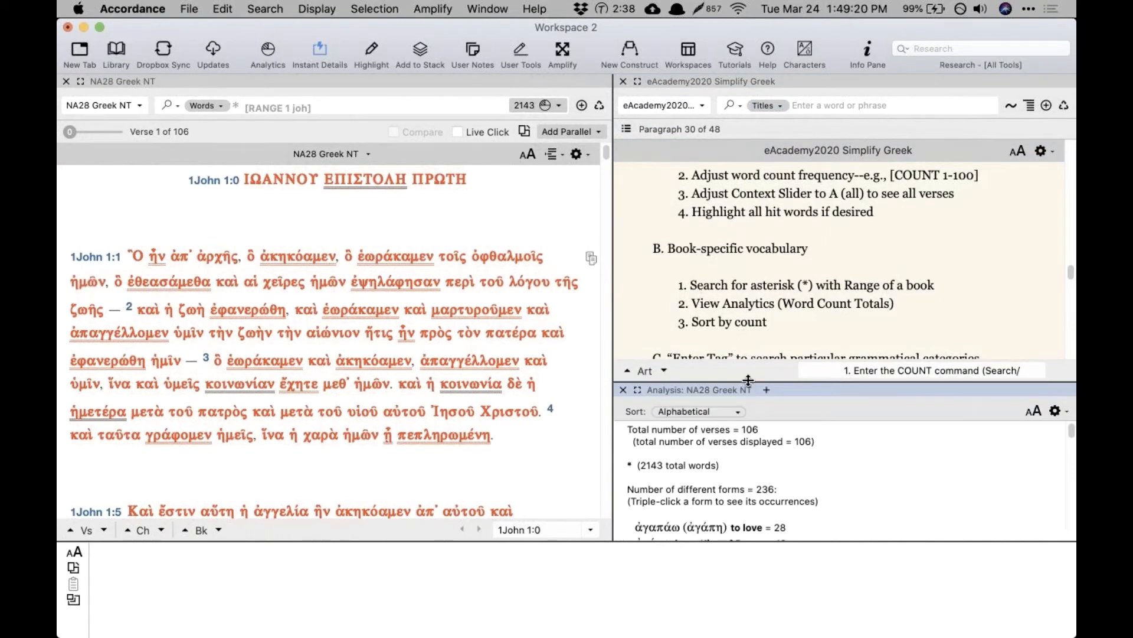
{"action": "left_click_drag", "start_coordinate": [748, 380], "coordinate": [714, 273]}
{"action": "left_click", "coordinate": [784, 278]}
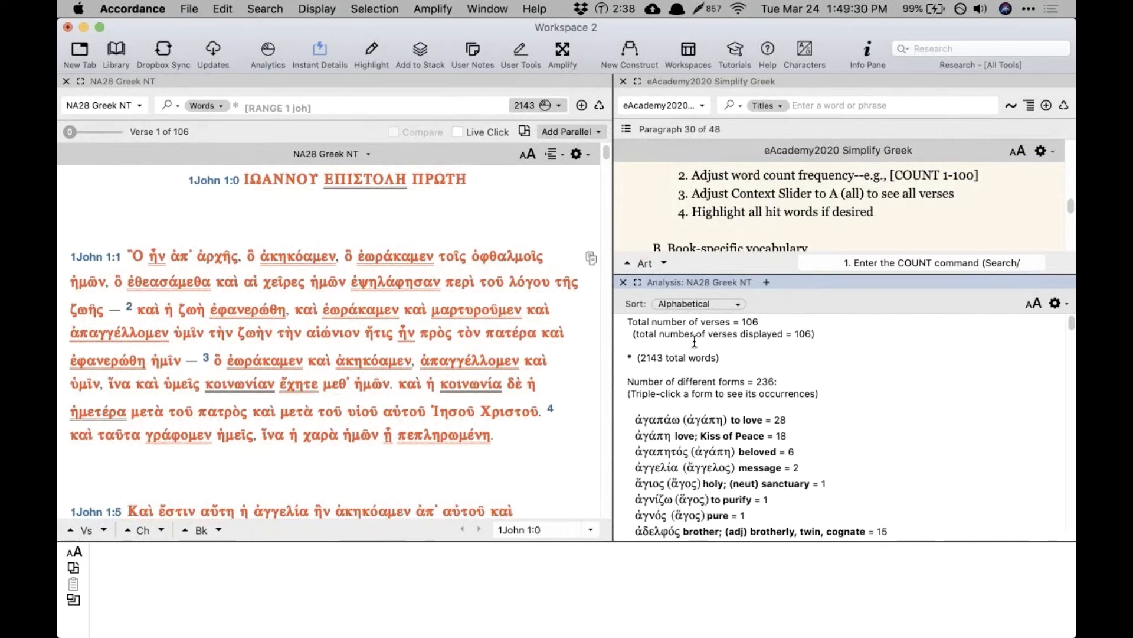
Step: Look through the alphabetical word analysis of 1 John and sort it by Count down
{"action": "left_click", "coordinate": [557, 220]}
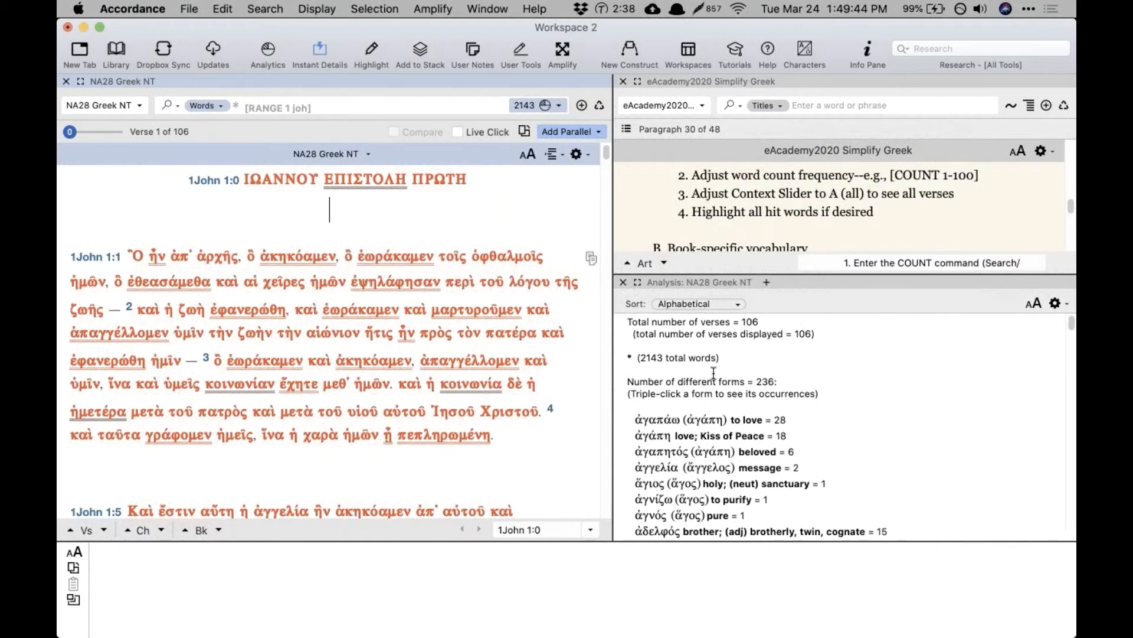
{"action": "scroll", "coordinate": [789, 384], "scroll_direction": "down", "scroll_amount": 3}
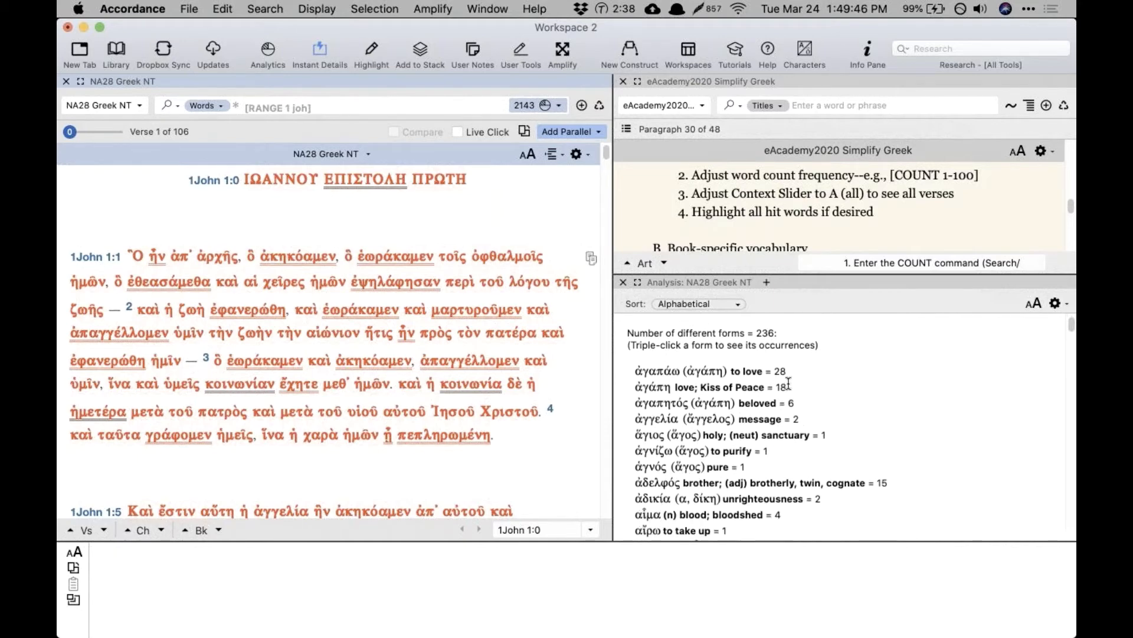
{"action": "scroll", "coordinate": [788, 383], "scroll_direction": "down", "scroll_amount": 1}
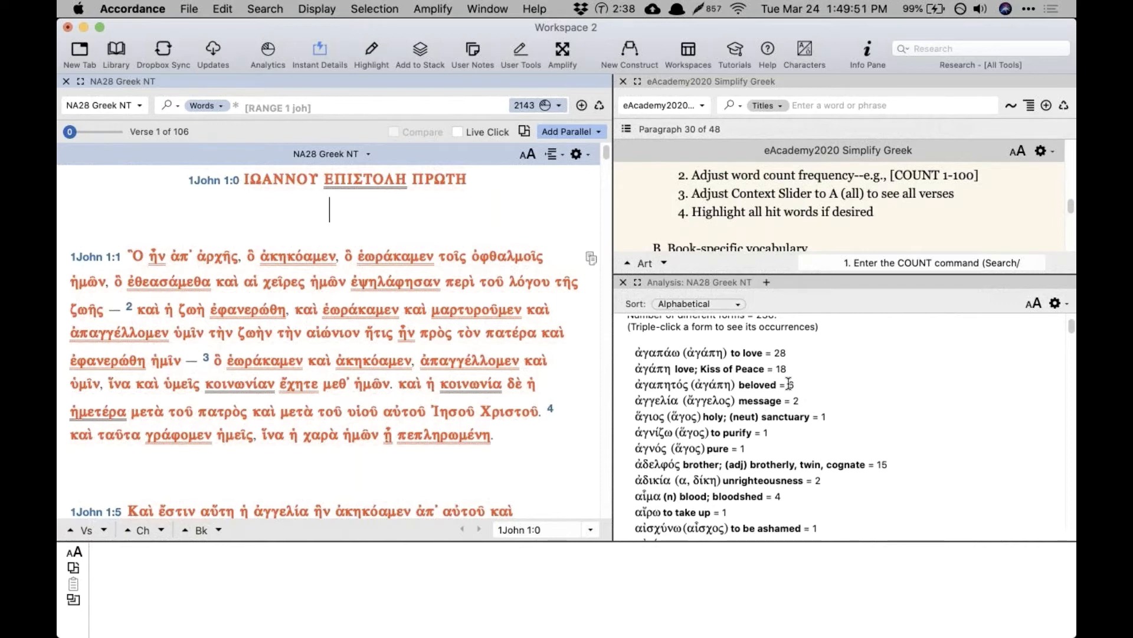
{"action": "scroll", "coordinate": [788, 384], "scroll_direction": "up", "scroll_amount": 2}
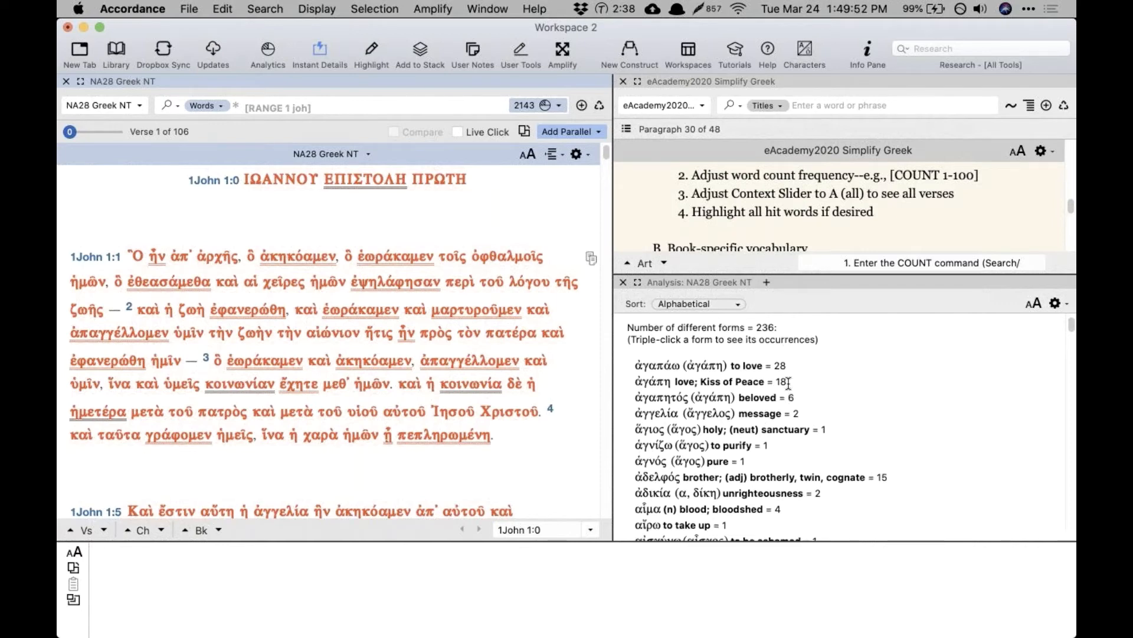
{"action": "left_click", "coordinate": [716, 303]}
{"action": "left_click", "coordinate": [716, 315]}
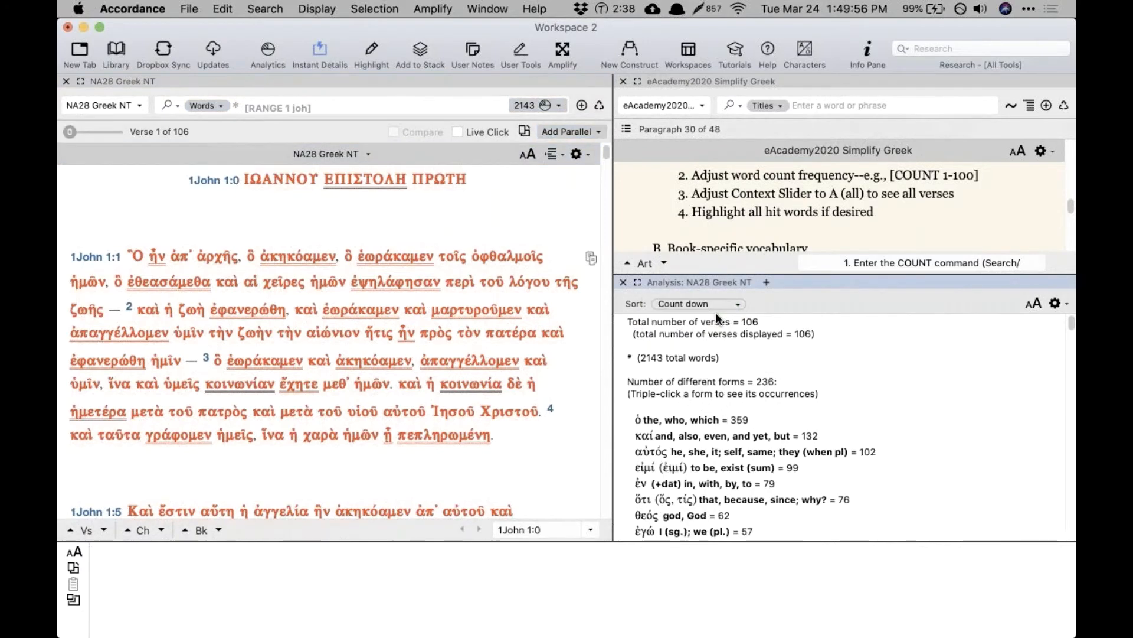
Step: Examine the most frequent words of 1 John and select the list from ὁ through πατήρ
{"action": "scroll", "coordinate": [895, 408], "scroll_direction": "down", "scroll_amount": 1}
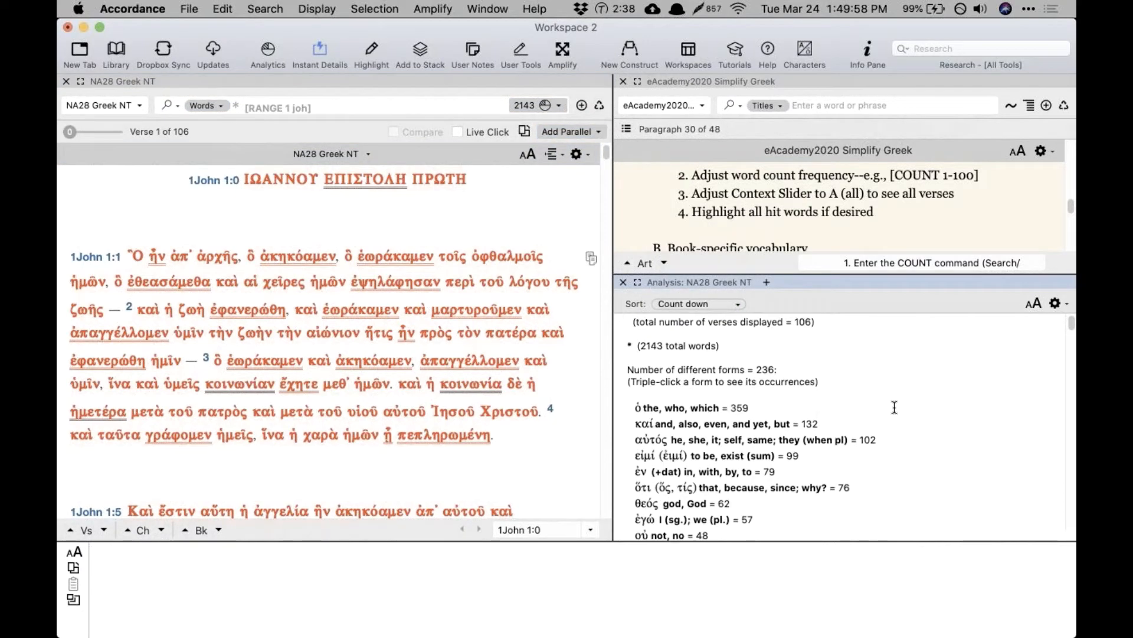
{"action": "scroll", "coordinate": [894, 407], "scroll_direction": "up", "scroll_amount": 1}
{"action": "scroll", "coordinate": [894, 407], "scroll_direction": "down", "scroll_amount": 5}
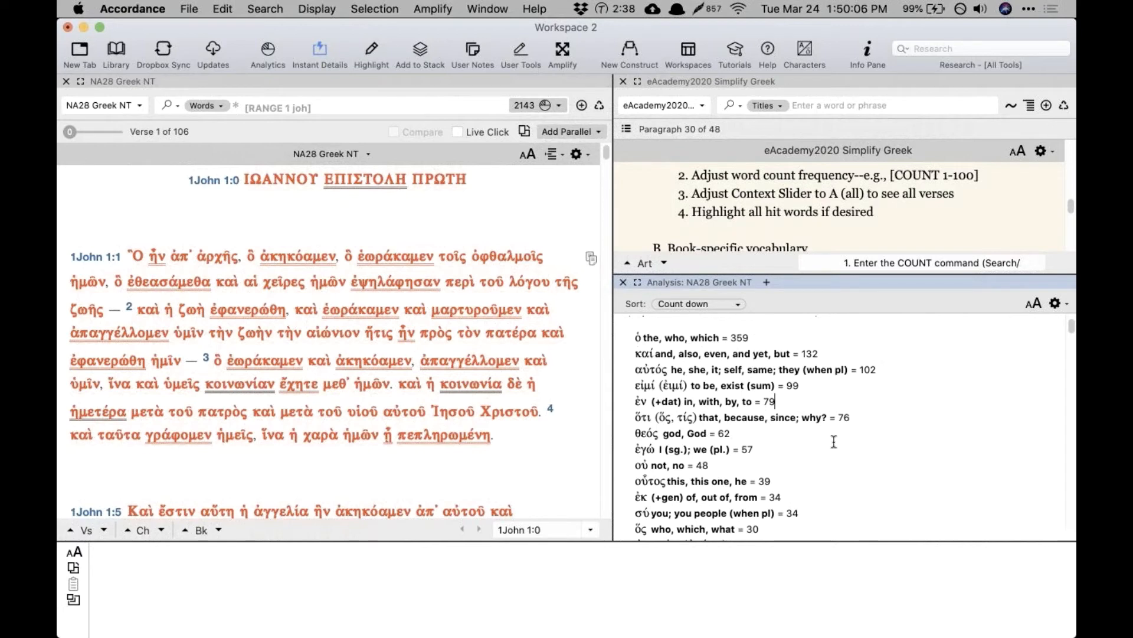
{"action": "scroll", "coordinate": [835, 442], "scroll_direction": "down", "scroll_amount": 1}
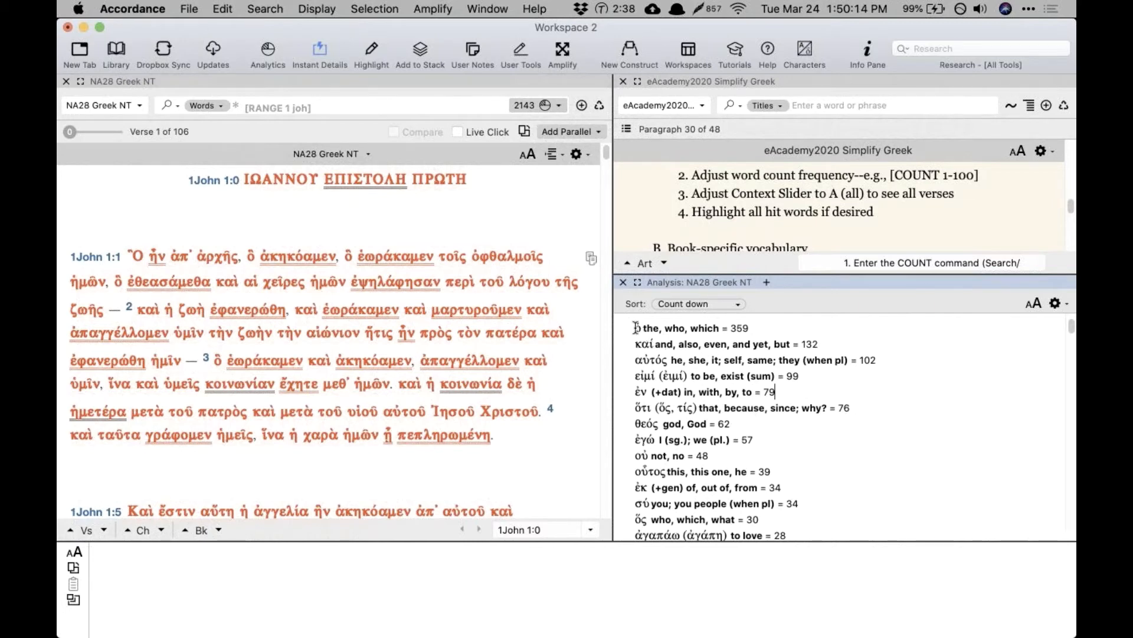
{"action": "left_click_drag", "start_coordinate": [631, 326], "coordinate": [880, 470]}
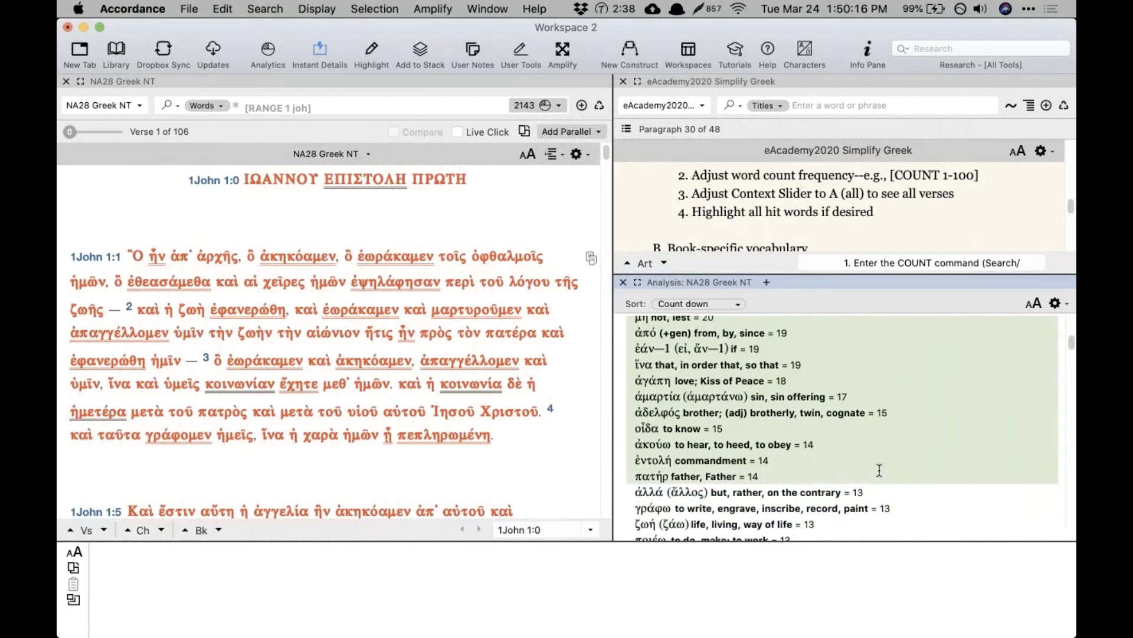
Step: Return to the start of the selected 1 John word list and look at the options for copying or printing it
{"action": "scroll", "coordinate": [880, 470], "scroll_direction": "up", "scroll_amount": 5}
{"action": "scroll", "coordinate": [844, 428], "scroll_direction": "up", "scroll_amount": 8}
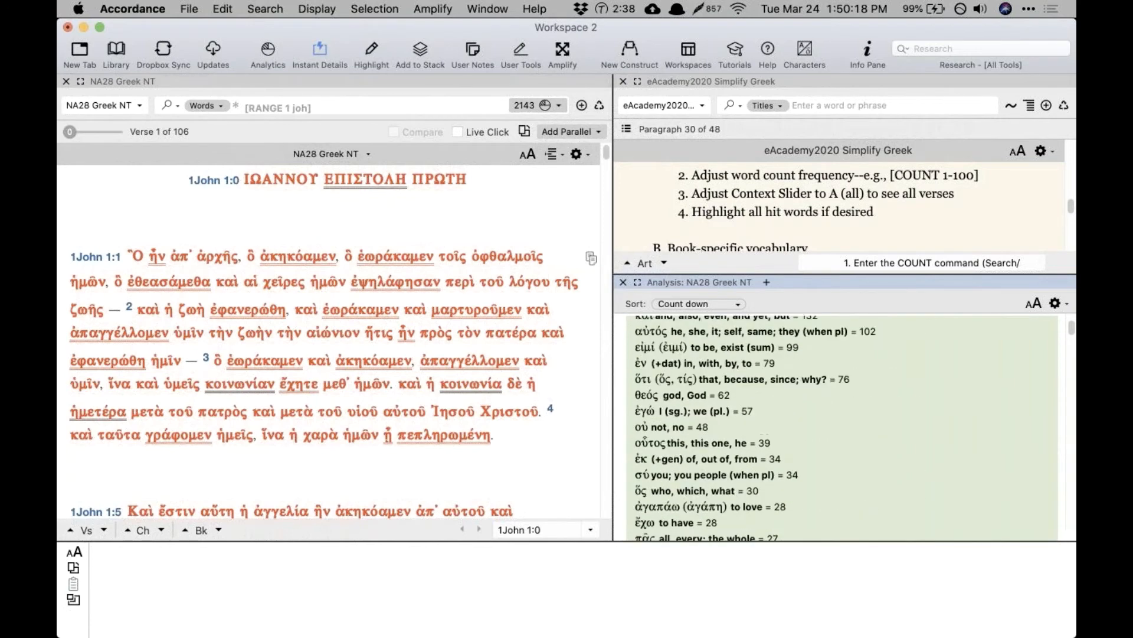
{"action": "scroll", "coordinate": [868, 470], "scroll_direction": "up", "scroll_amount": 8}
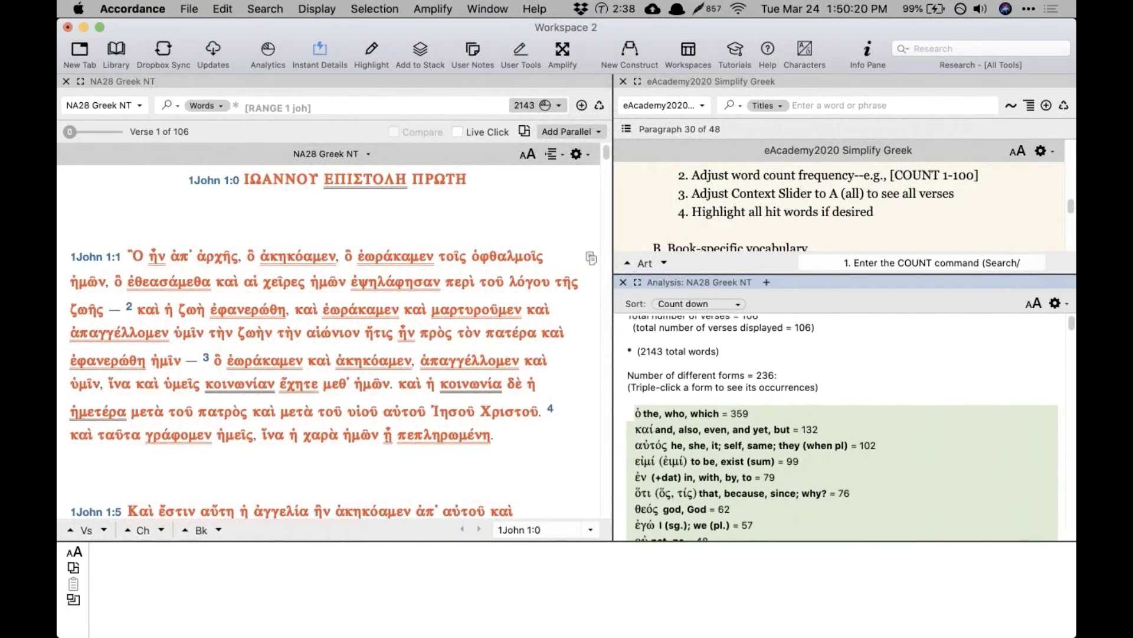
{"action": "scroll", "coordinate": [868, 469], "scroll_direction": "down", "scroll_amount": 5}
{"action": "right_click", "coordinate": [863, 462]}
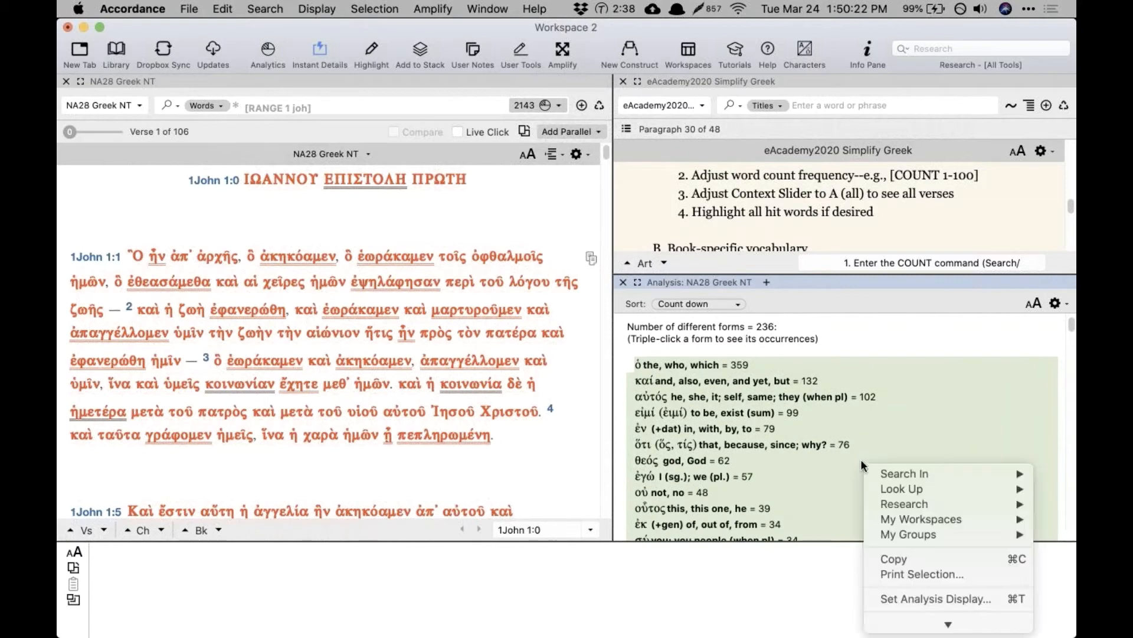
{"action": "left_click", "coordinate": [888, 386]}
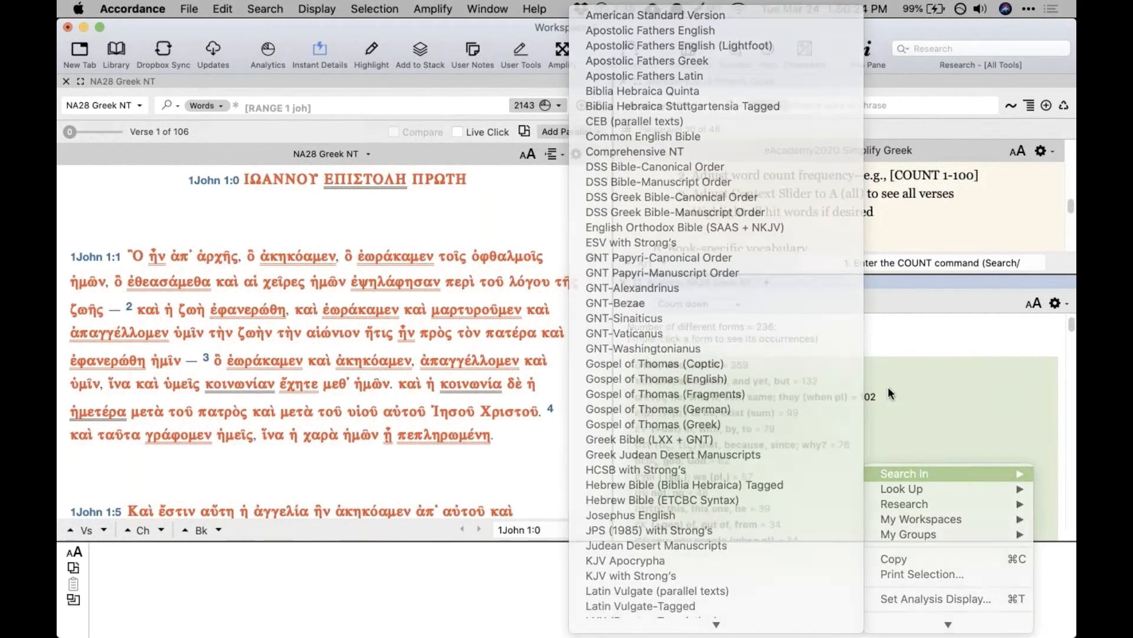
{"action": "scroll", "coordinate": [843, 387], "scroll_direction": "down", "scroll_amount": 3}
{"action": "scroll", "coordinate": [843, 387], "scroll_direction": "up", "scroll_amount": 1}
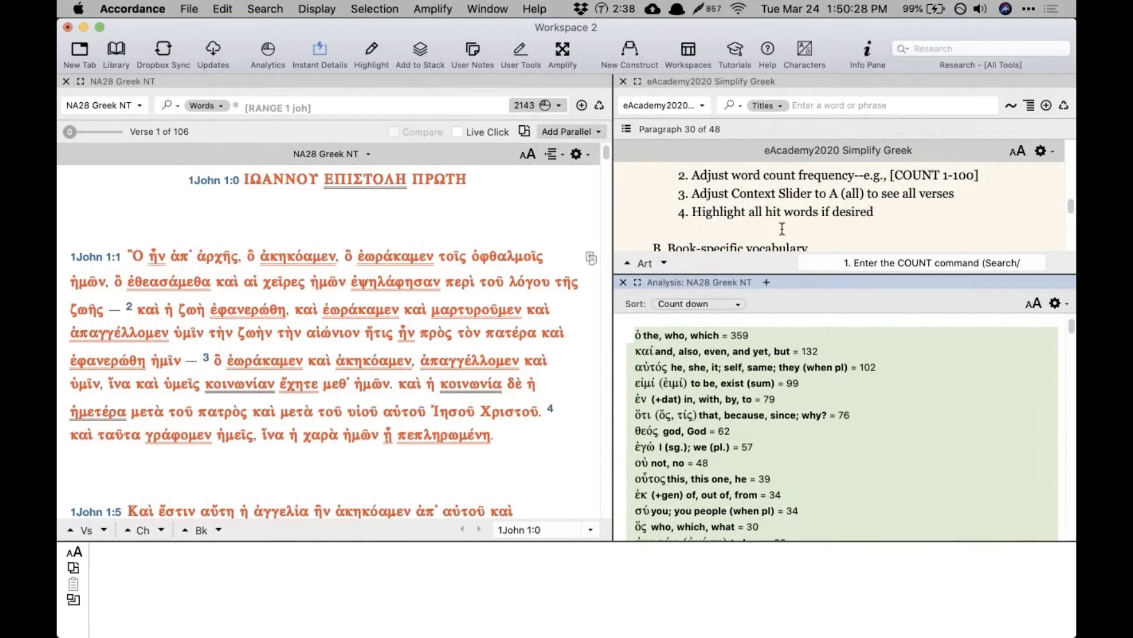
Step: Show the outline's Book-specific vocabulary section, deselect the word list and enlarge the analysis text
{"action": "scroll", "coordinate": [782, 227], "scroll_direction": "down", "scroll_amount": 3}
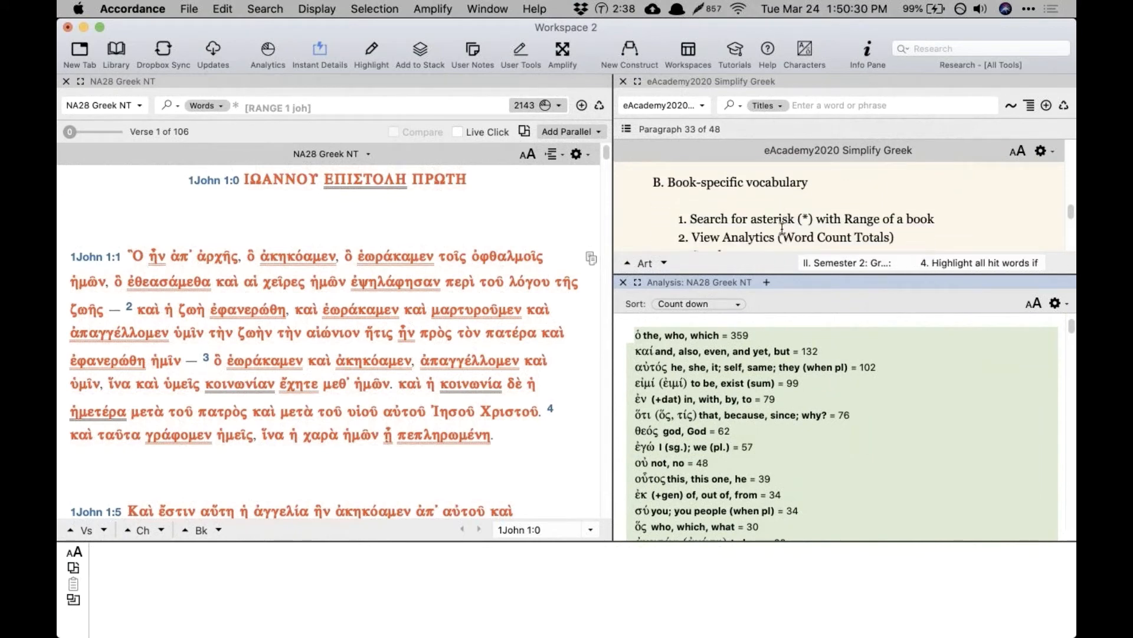
{"action": "left_click", "coordinate": [861, 369]}
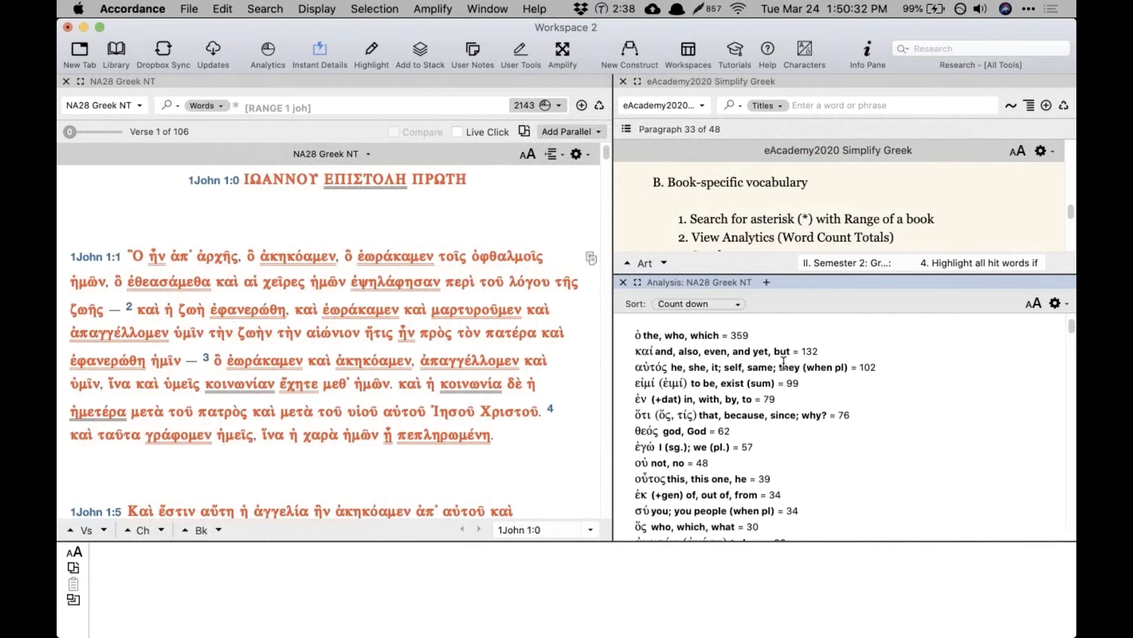
{"action": "left_click", "coordinate": [1037, 303]}
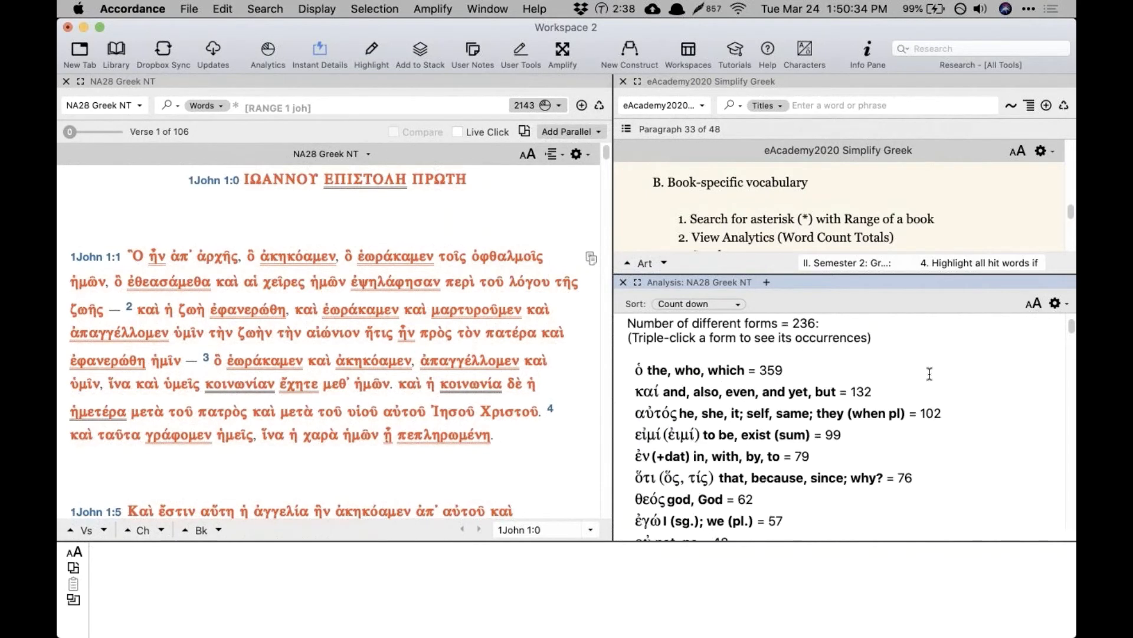
Step: Examine the enlarged 1 John vocabulary by descending count, from ὁ down to the less frequent words
{"action": "scroll", "coordinate": [929, 375], "scroll_direction": "down", "scroll_amount": 2}
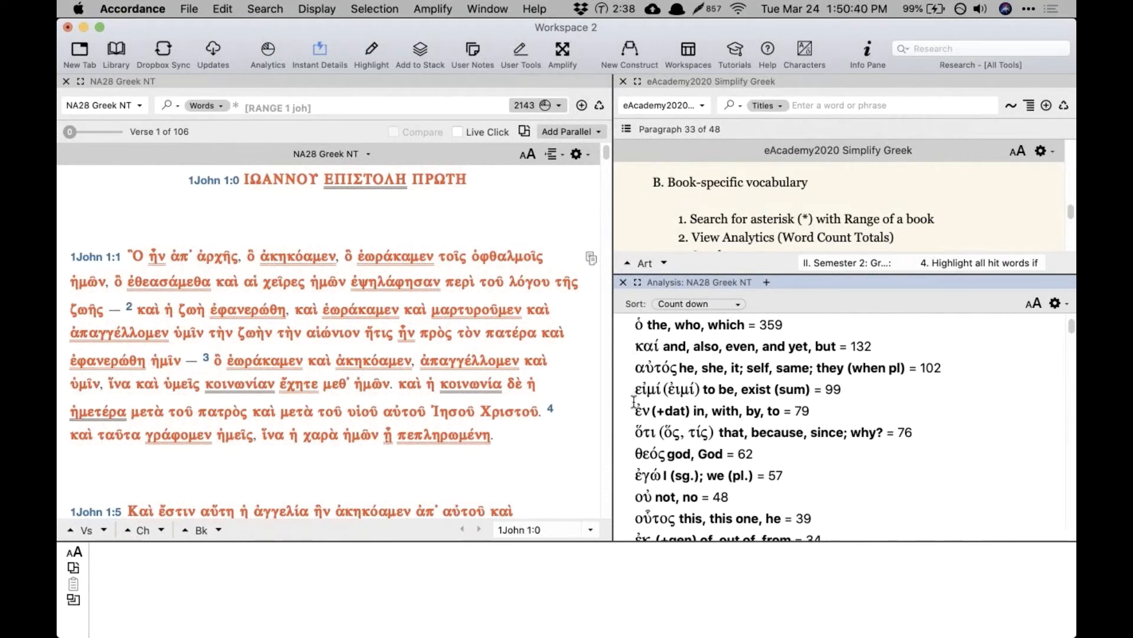
{"action": "scroll", "coordinate": [633, 452], "scroll_direction": "down", "scroll_amount": 10}
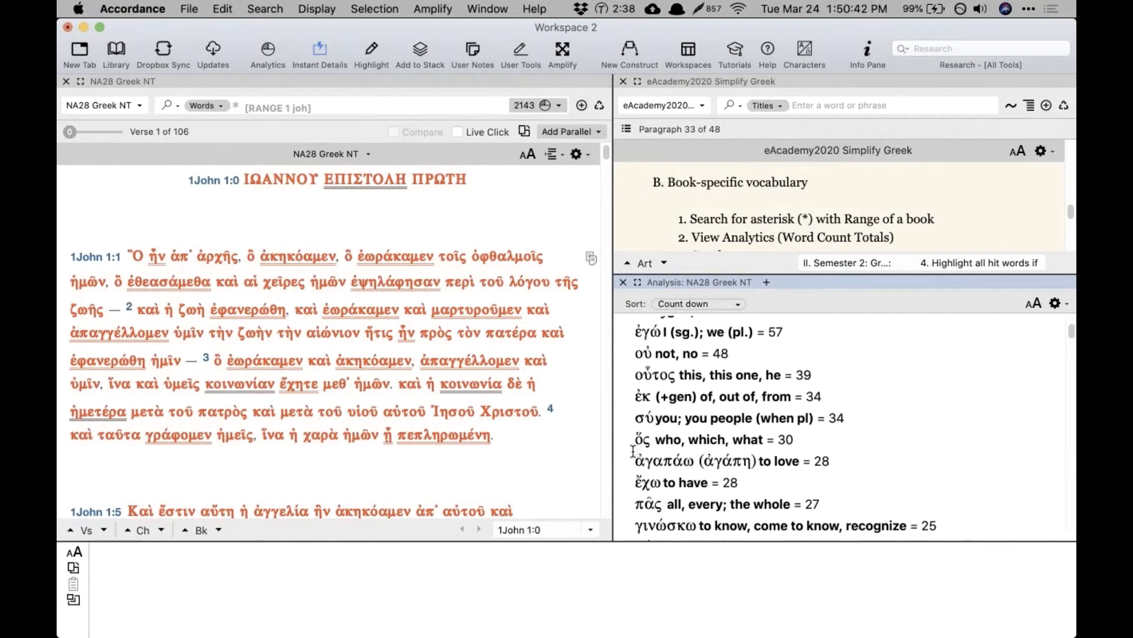
{"action": "scroll", "coordinate": [634, 452], "scroll_direction": "down", "scroll_amount": 5}
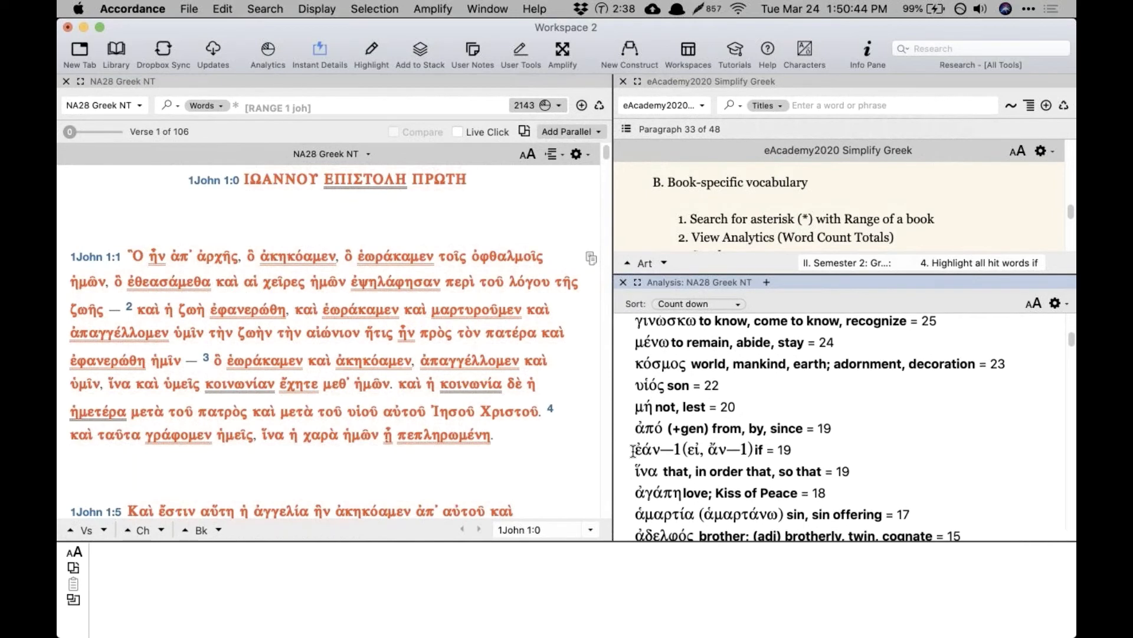
{"action": "scroll", "coordinate": [634, 452], "scroll_direction": "down", "scroll_amount": 4}
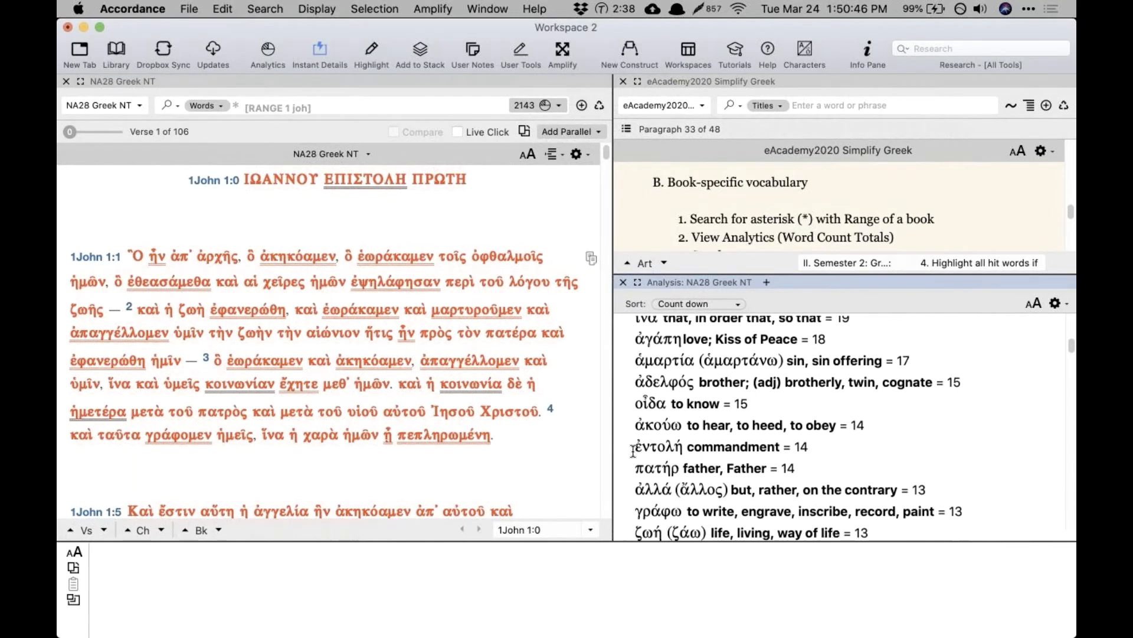
{"action": "scroll", "coordinate": [633, 452], "scroll_direction": "down", "scroll_amount": 3}
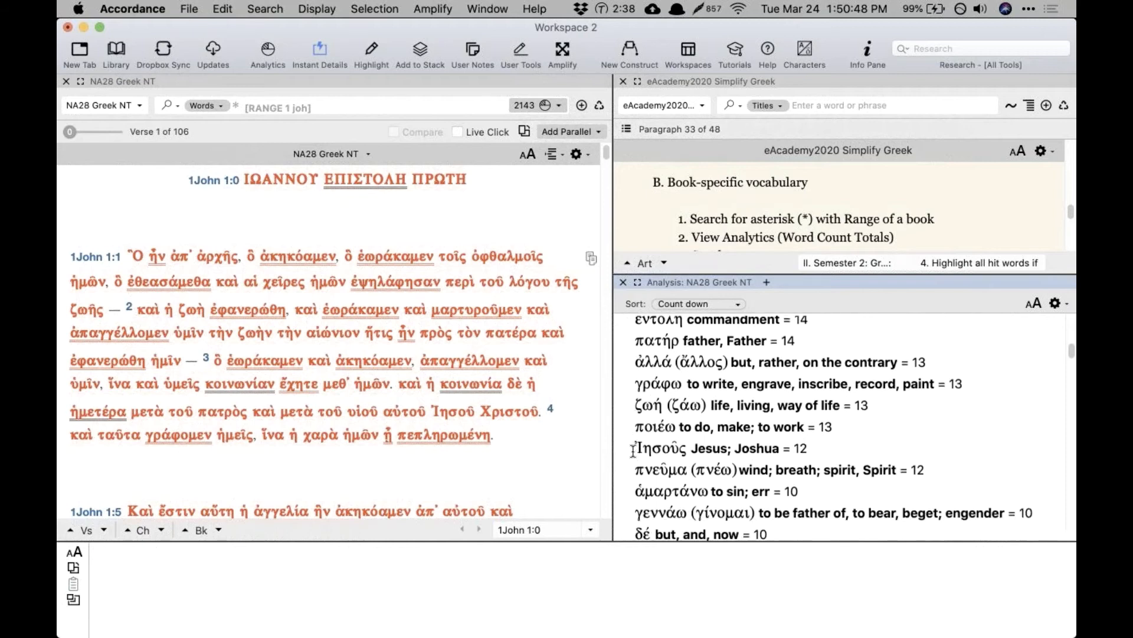
{"action": "scroll", "coordinate": [633, 452], "scroll_direction": "down", "scroll_amount": 3}
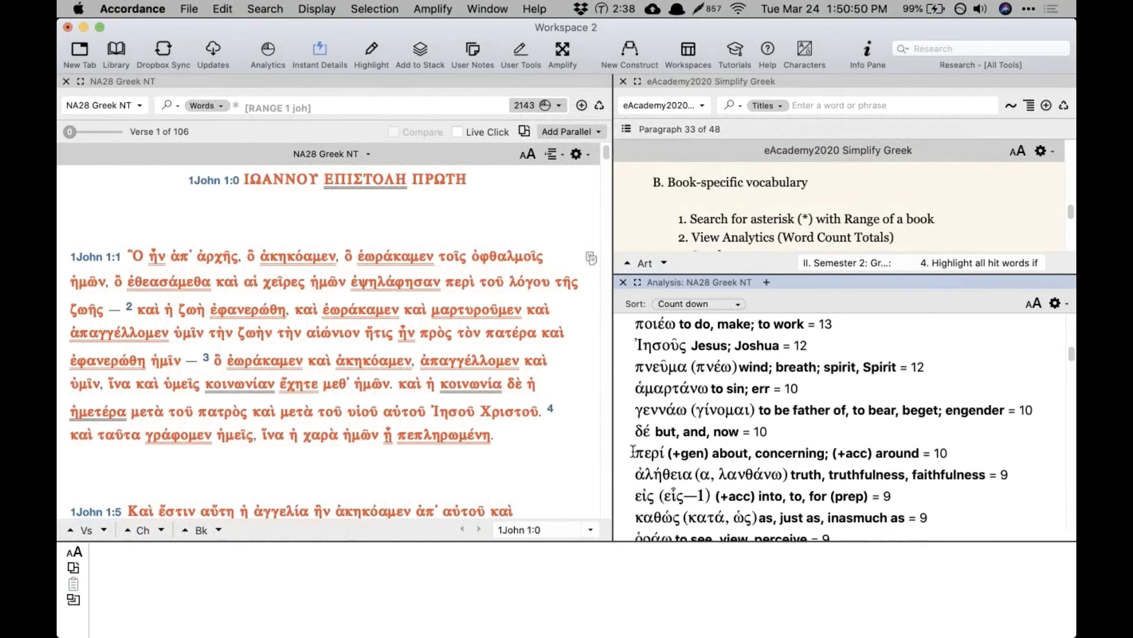
{"action": "scroll", "coordinate": [633, 452], "scroll_direction": "down", "scroll_amount": 1}
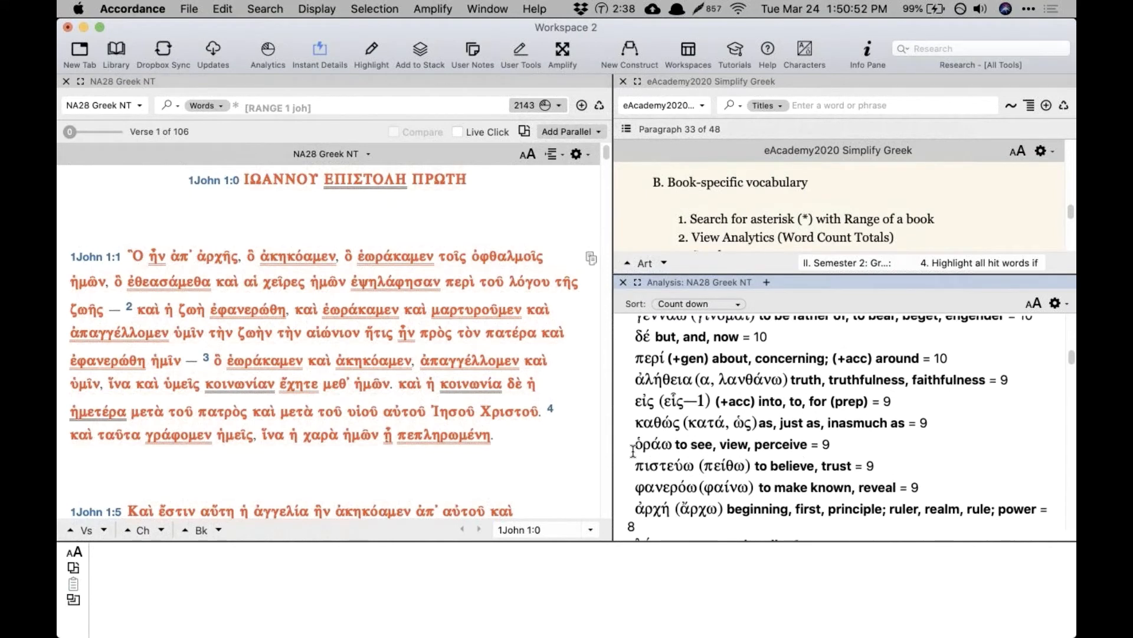
{"action": "scroll", "coordinate": [634, 452], "scroll_direction": "down", "scroll_amount": 3}
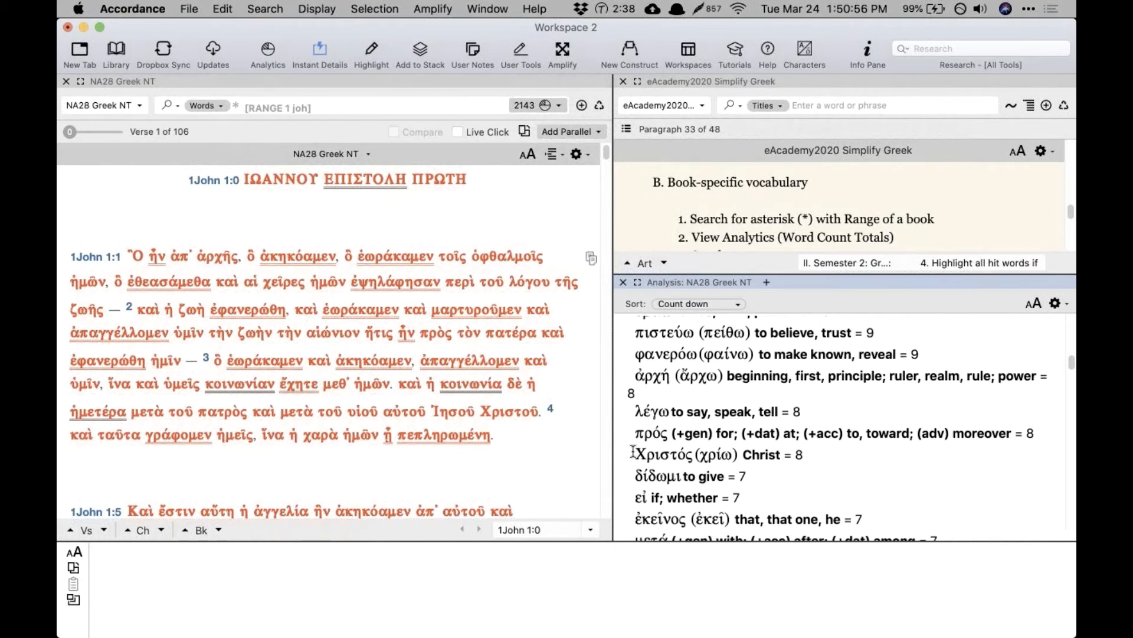
{"action": "scroll", "coordinate": [633, 452], "scroll_direction": "down", "scroll_amount": 3}
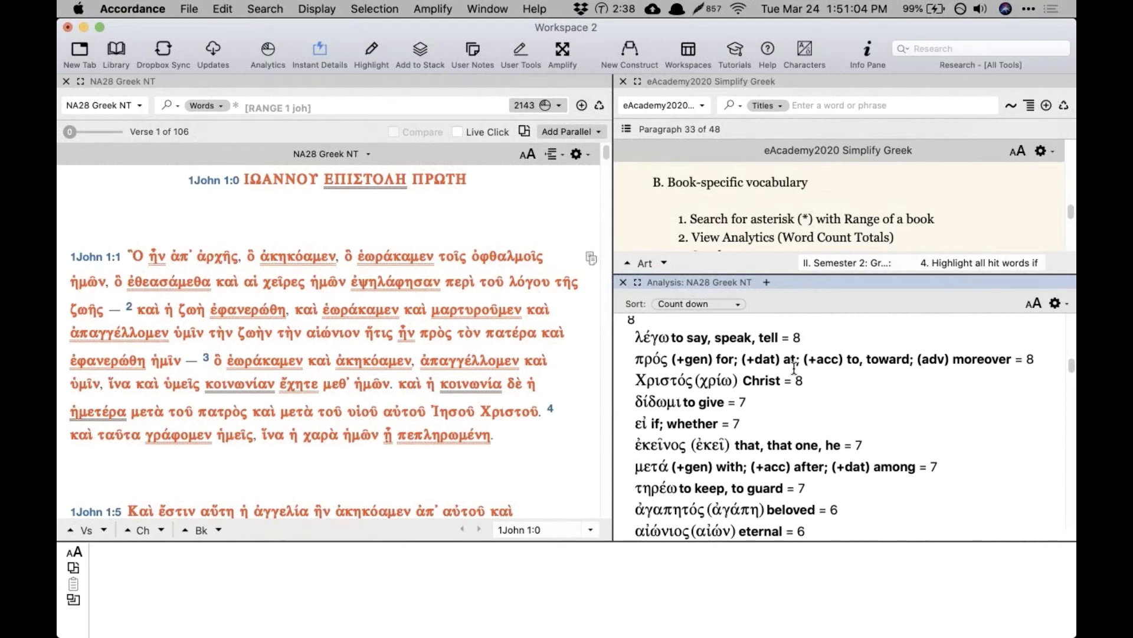
{"action": "scroll", "coordinate": [794, 368], "scroll_direction": "down", "scroll_amount": 12}
{"action": "scroll", "coordinate": [795, 369], "scroll_direction": "down", "scroll_amount": 10}
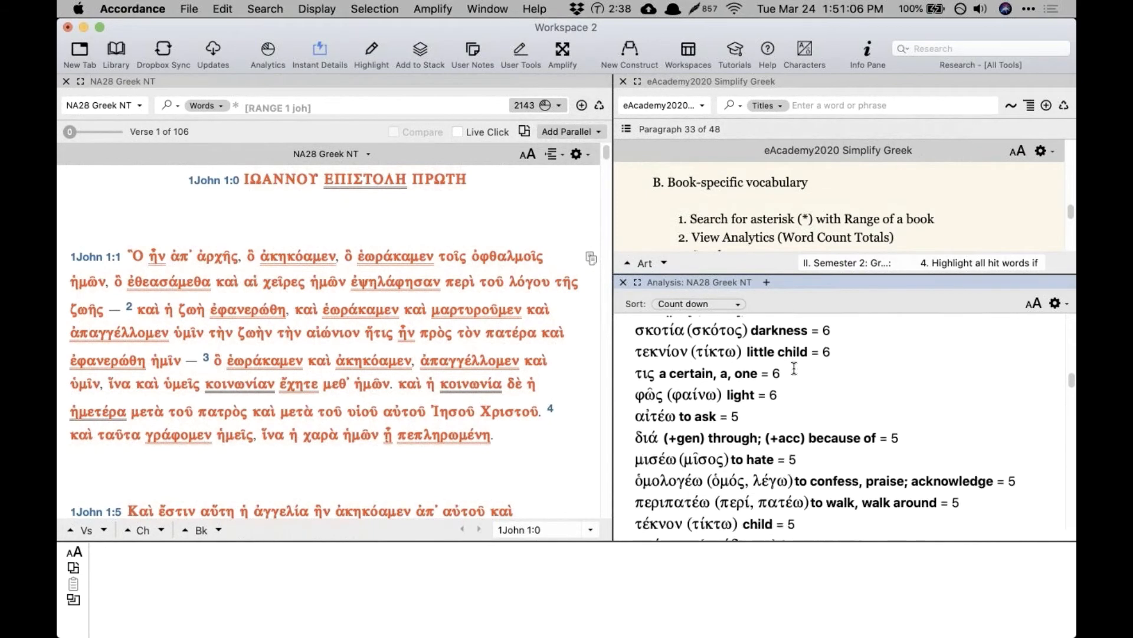
{"action": "scroll", "coordinate": [794, 368], "scroll_direction": "down", "scroll_amount": 6}
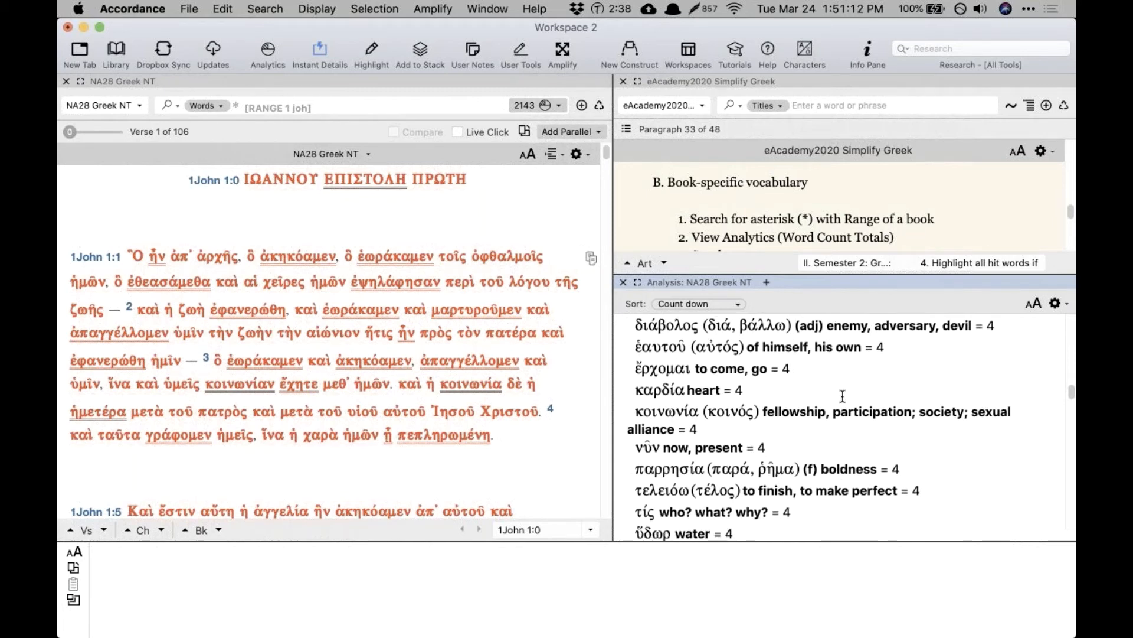
Step: Close the word analysis and try to extend the asterisk search's range to 1-3 joh
{"action": "left_click", "coordinate": [622, 282]}
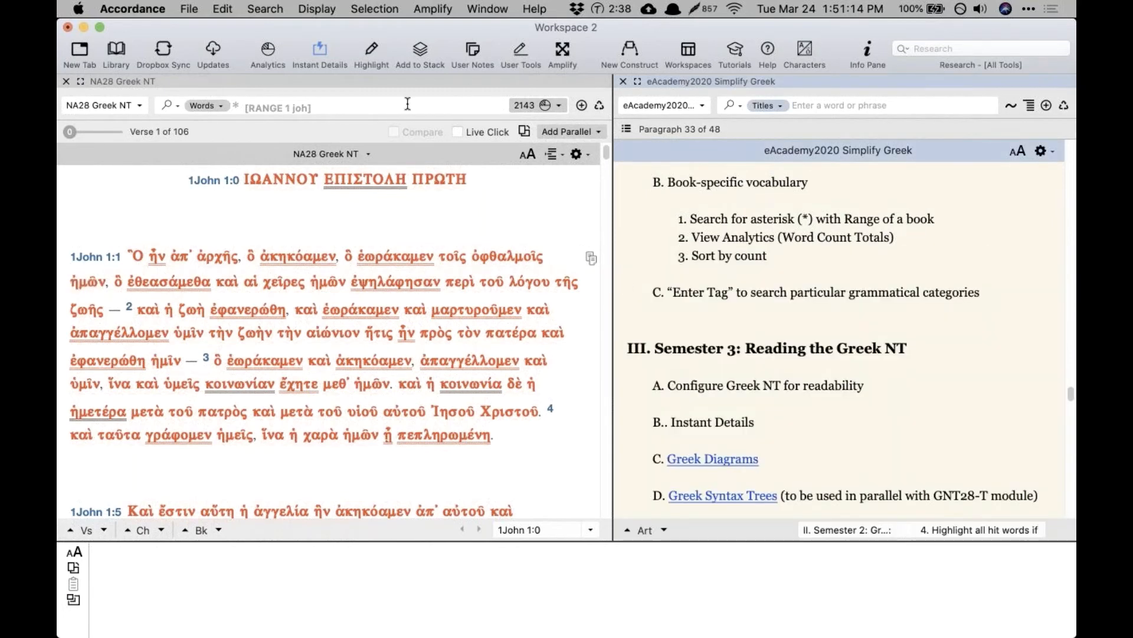
{"action": "left_click", "coordinate": [283, 105]}
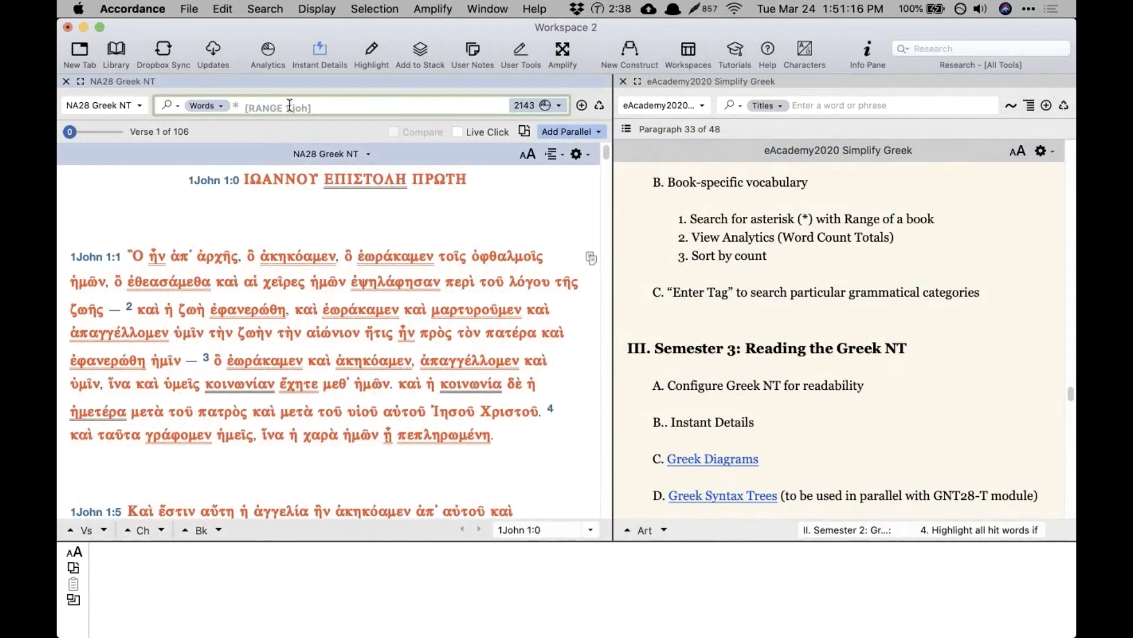
{"action": "type", "text": "-3"}
{"action": "key", "text": "Return"}
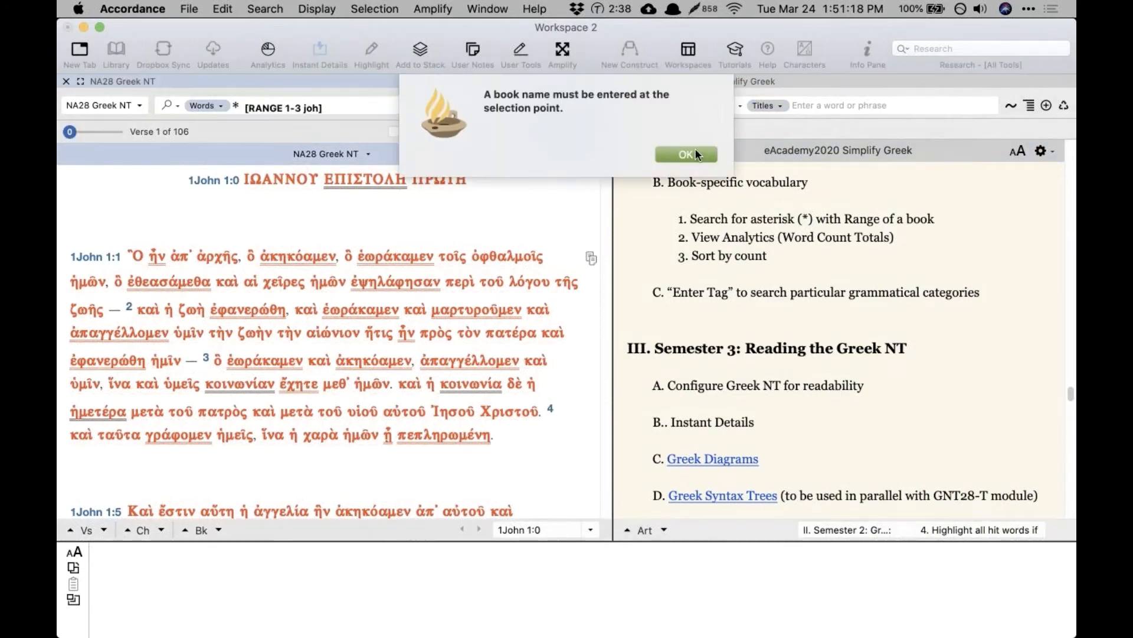
{"action": "left_click", "coordinate": [708, 155]}
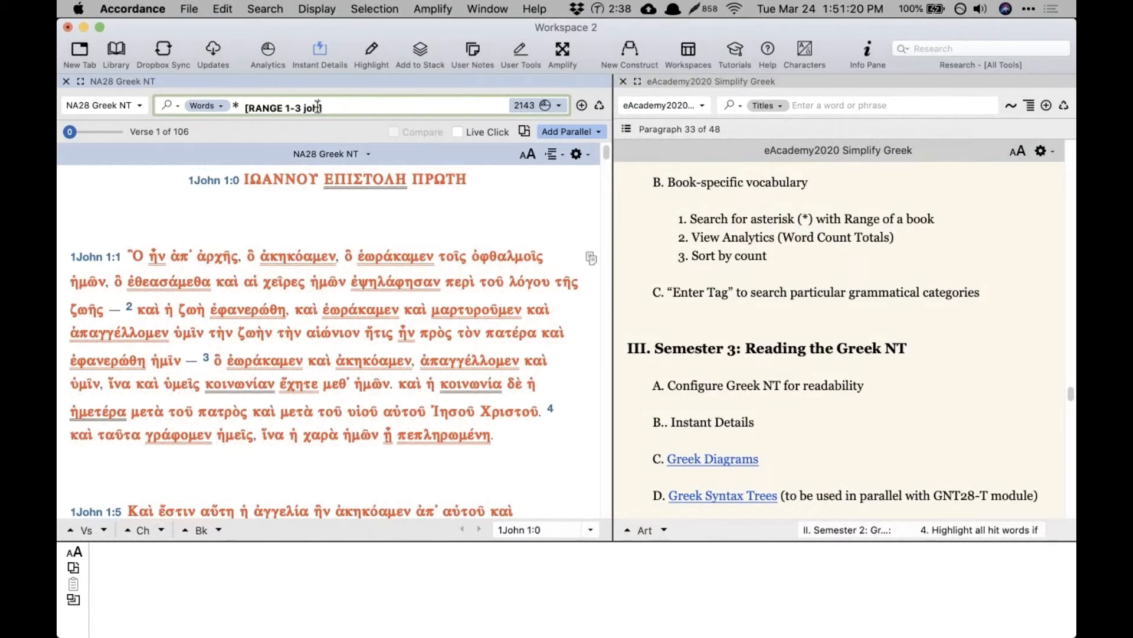
Step: Replace the range with john and run the asterisk search on the Gospel of John
{"action": "key", "text": "BackSpace"}
{"action": "key", "text": "BackSpace"}
{"action": "key", "text": "BackSpace"}
{"action": "key", "text": "BackSpace"}
{"action": "key", "text": "BackSpace"}
{"action": "key", "text": "BackSpace"}
{"action": "key", "text": "BackSpace"}
{"action": "type", "text": "h"}
{"action": "type", "text": "john"}
{"action": "key", "text": "Return"}
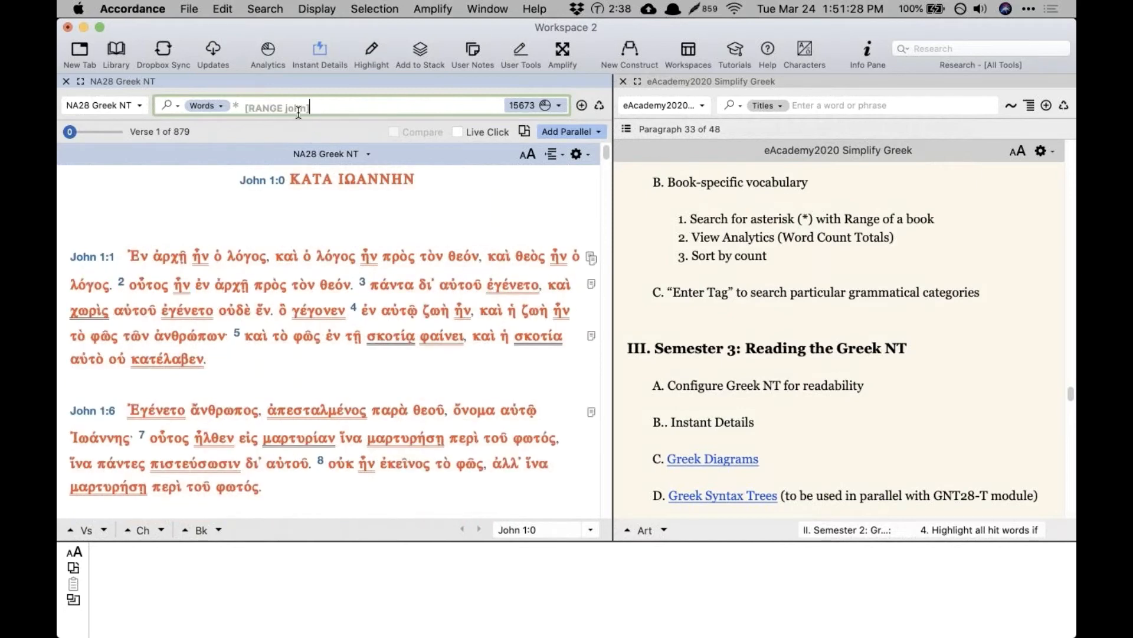
Step: Change the search range to mat-joh and run the asterisk search across the four Gospels
{"action": "double_click", "coordinate": [293, 107]}
{"action": "type", "text": "mat-joh"}
{"action": "key", "text": "Return"}
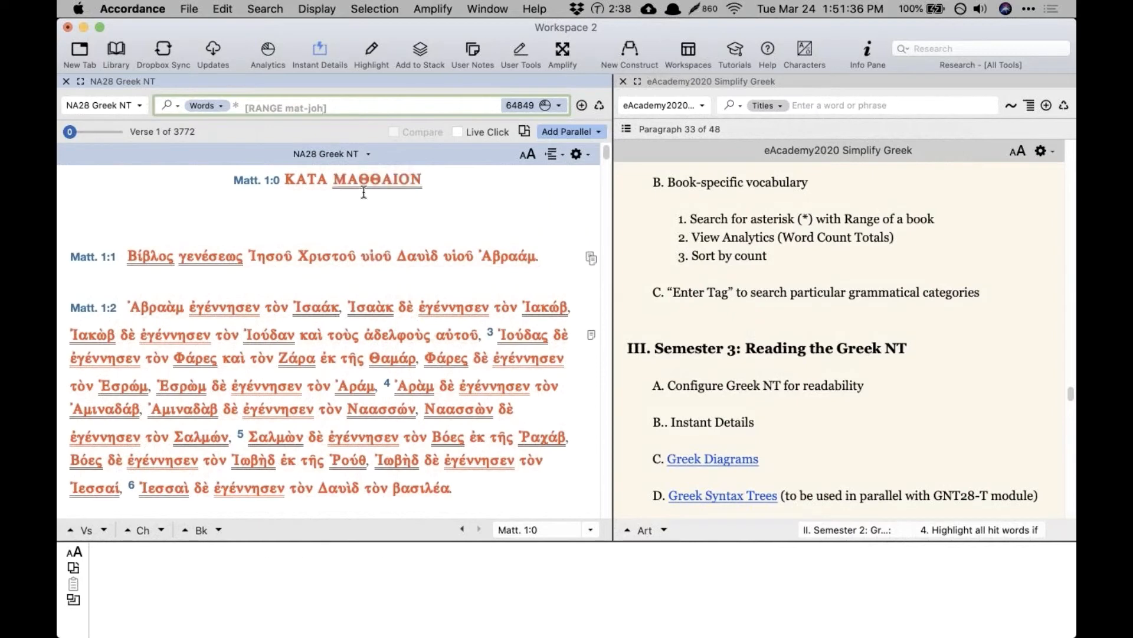
Step: Return the outline to its Semester 2 section and clear the NA28 search to show the whole Greek text
{"action": "mouse_move", "coordinate": [364, 188]}
{"action": "scroll", "coordinate": [757, 267], "scroll_direction": "up", "scroll_amount": 5}
{"action": "scroll", "coordinate": [757, 267], "scroll_direction": "up", "scroll_amount": 2}
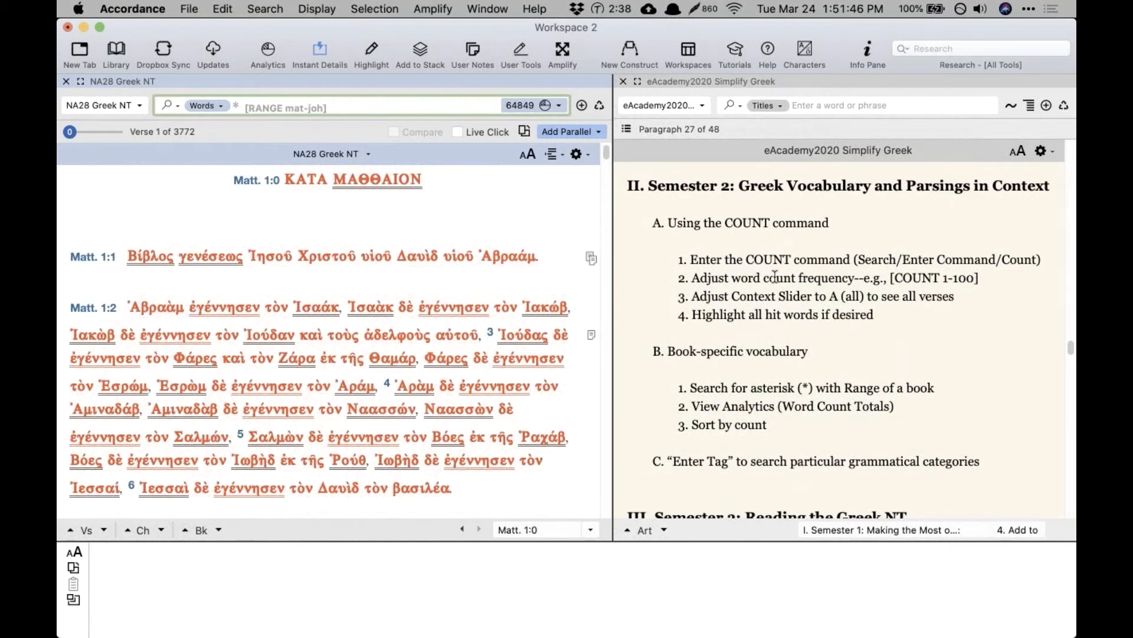
{"action": "left_click", "coordinate": [775, 277]}
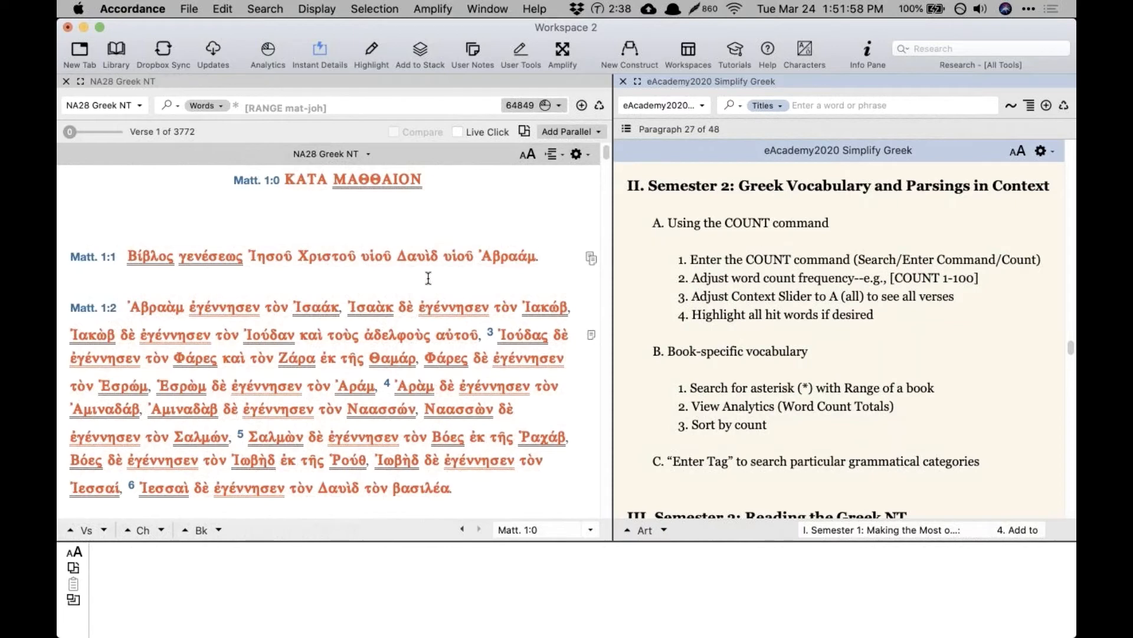
{"action": "left_click", "coordinate": [341, 271]}
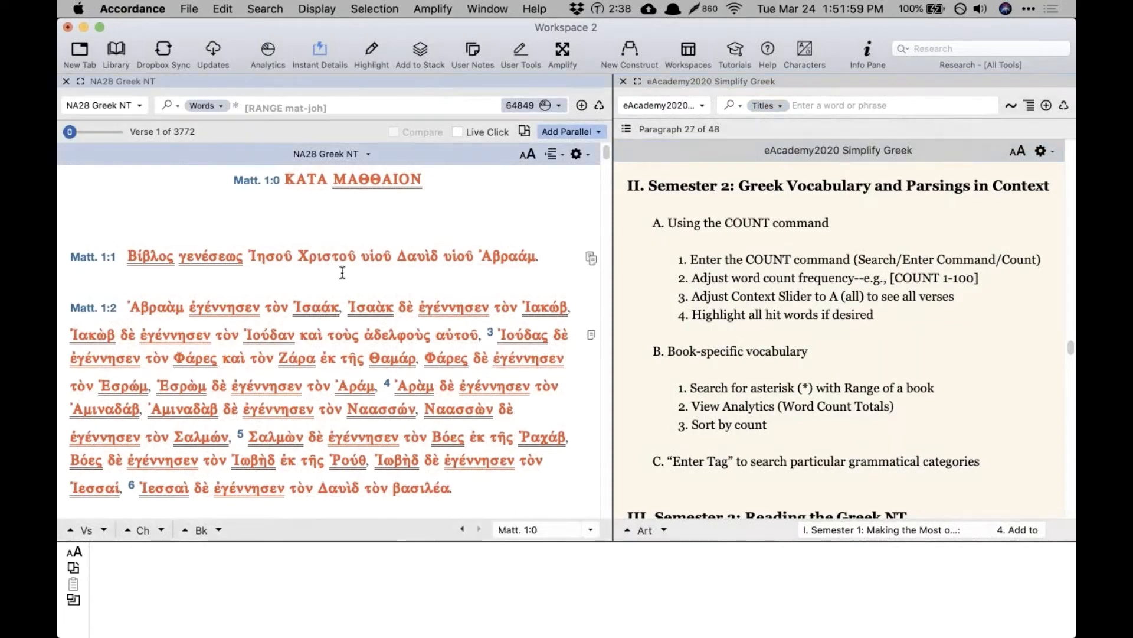
{"action": "triple_click", "coordinate": [372, 108]}
{"action": "key", "text": "BackSpace"}
{"action": "key", "text": "Return"}
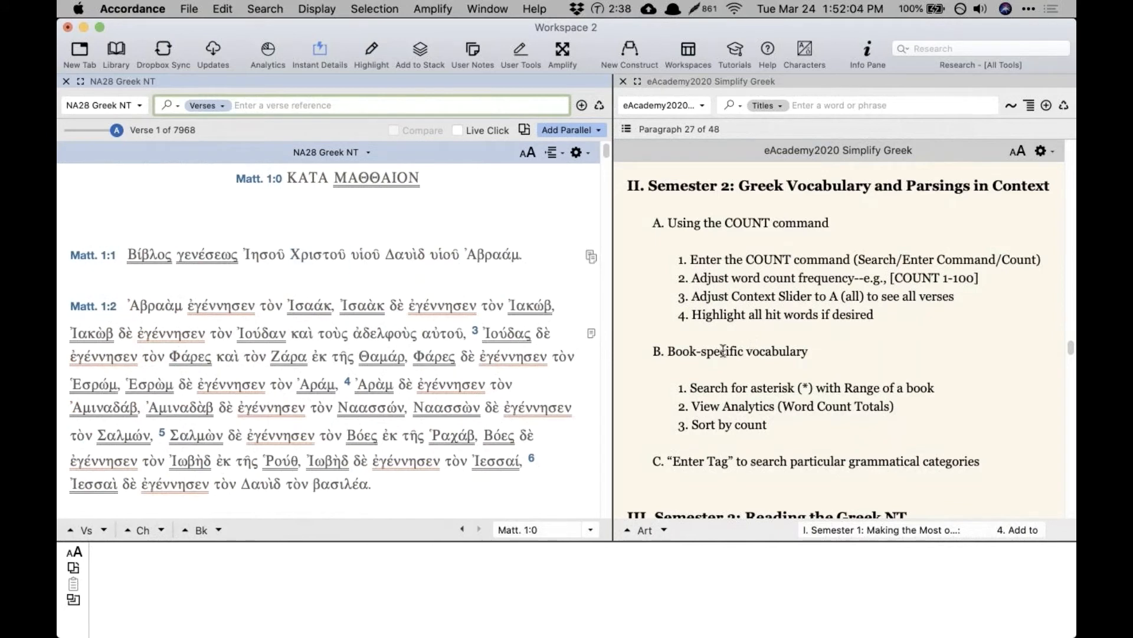
Step: Advance the outline to Semester 3: Reading the Greek NT and review its topics
{"action": "scroll", "coordinate": [723, 351], "scroll_direction": "down", "scroll_amount": 5}
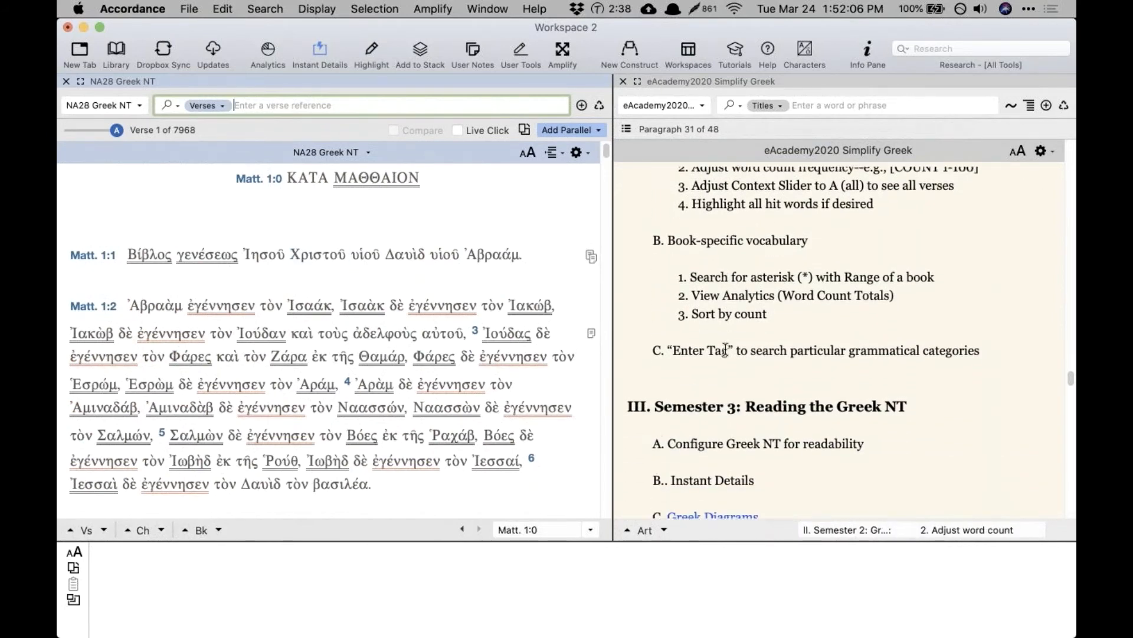
{"action": "scroll", "coordinate": [725, 349], "scroll_direction": "down", "scroll_amount": 4}
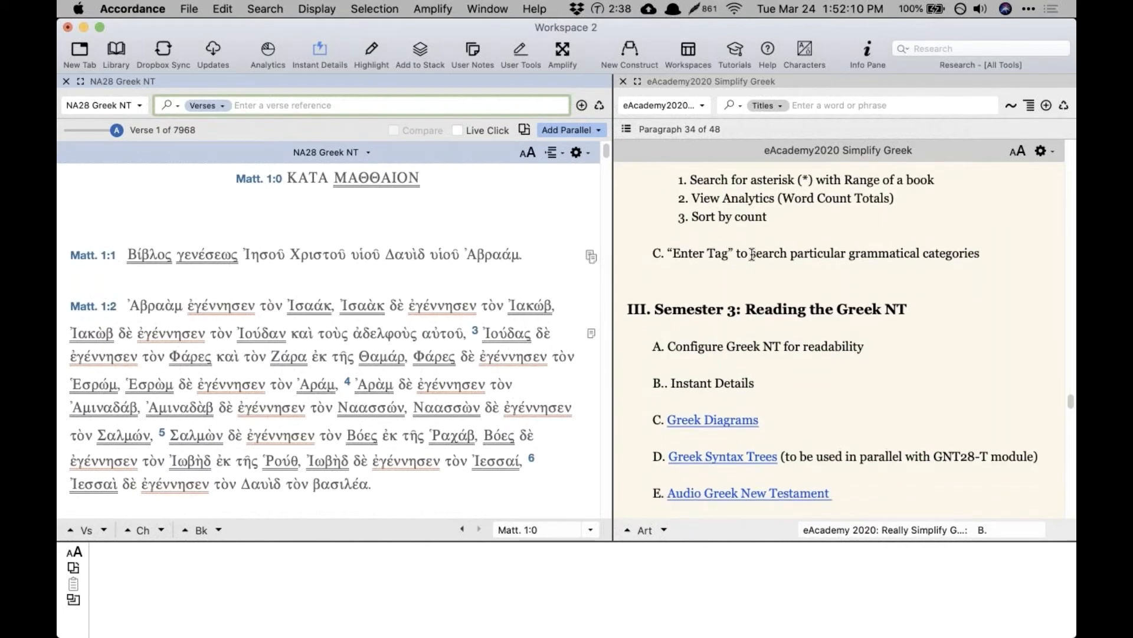
{"action": "scroll", "coordinate": [752, 255], "scroll_direction": "down", "scroll_amount": 4}
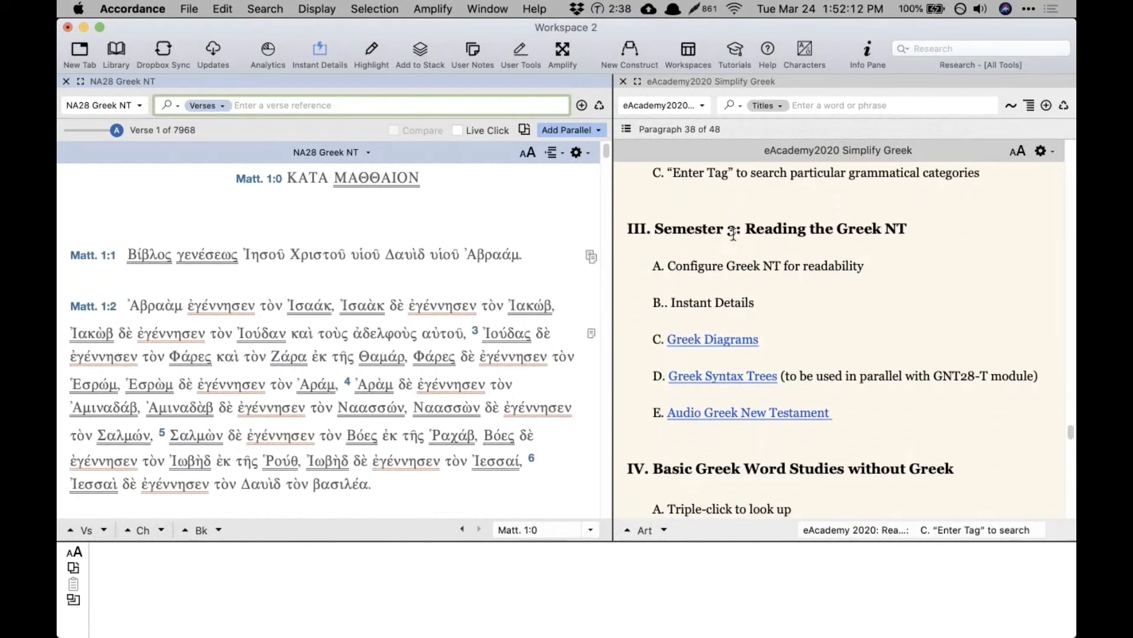
{"action": "left_click", "coordinate": [716, 211]}
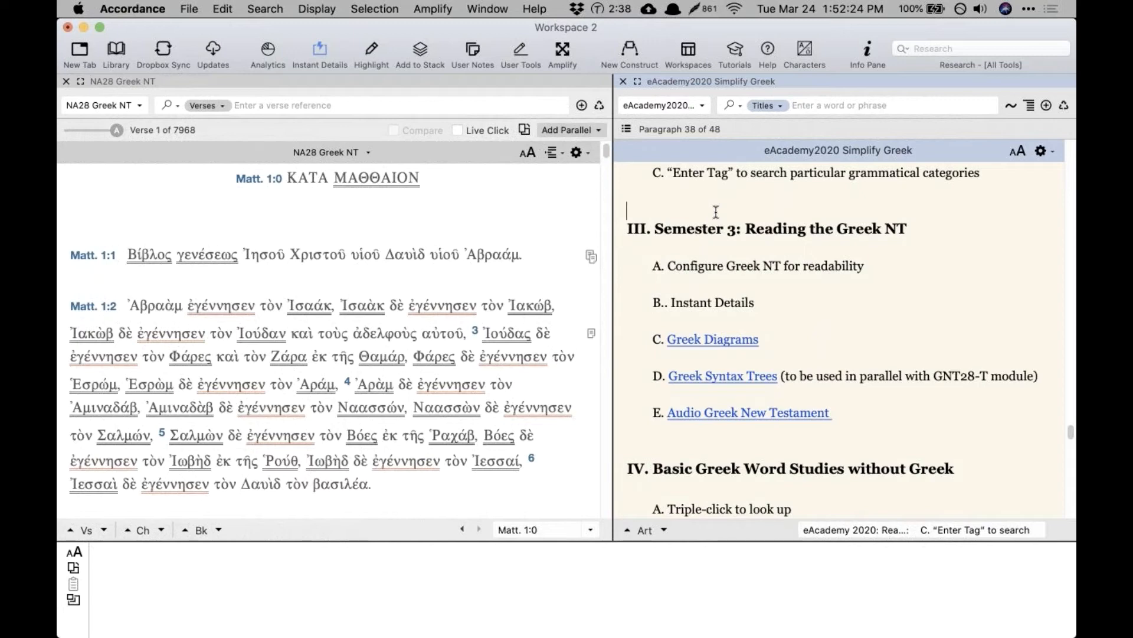
{"action": "left_click", "coordinate": [389, 217]}
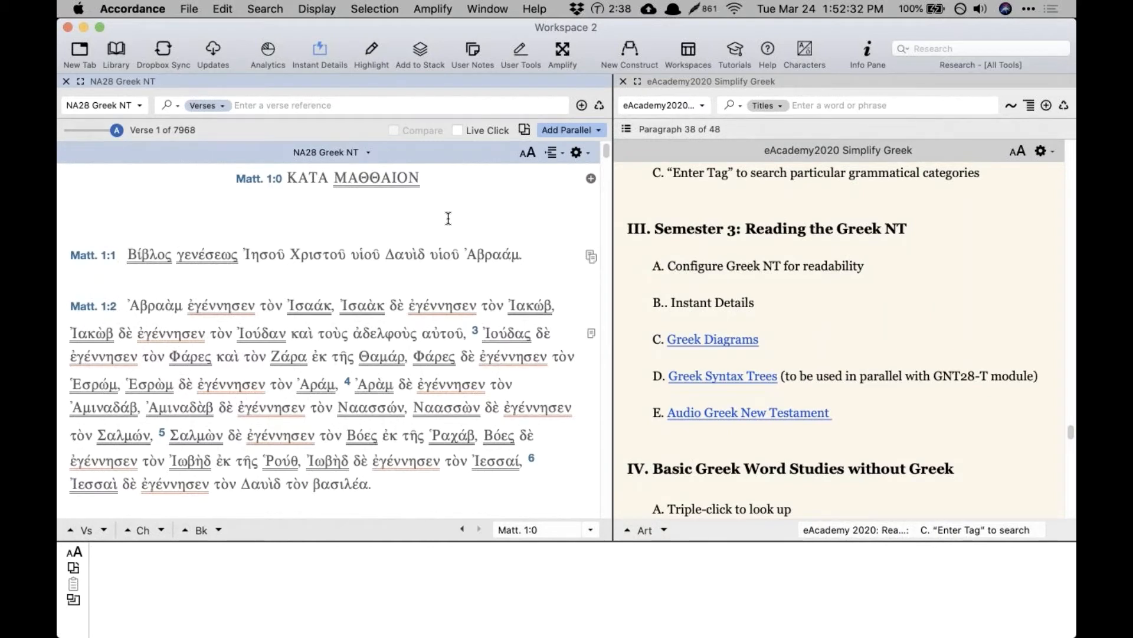
{"action": "left_click", "coordinate": [654, 177]}
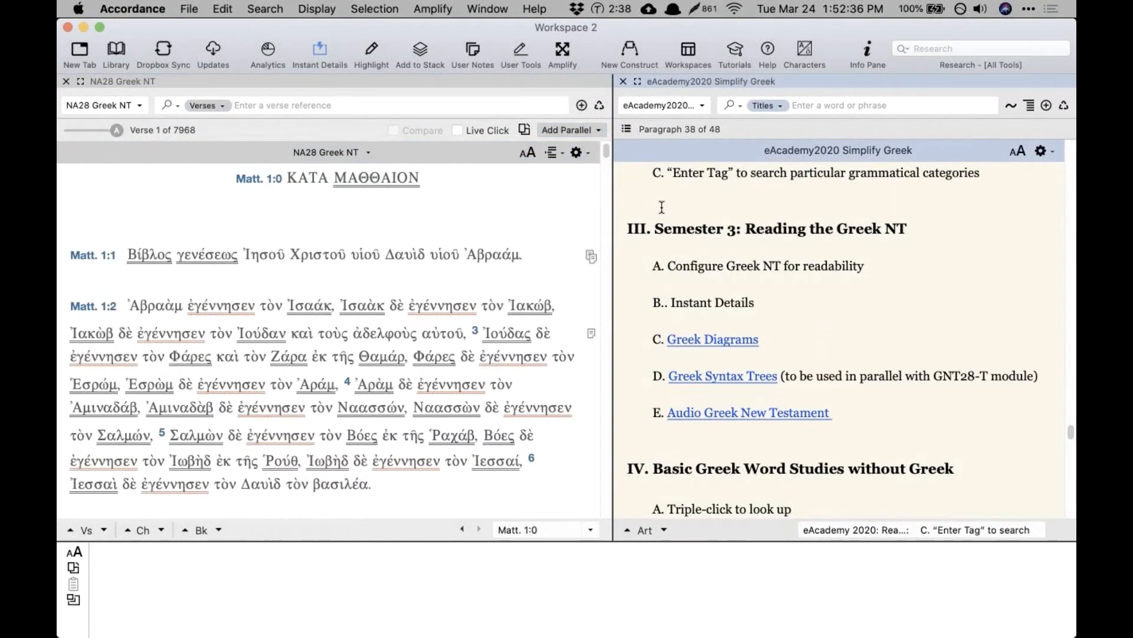
Step: Bring the Semester 3 topics to the head of the outline and enlarge the NA28 Greek text by one size step
{"action": "scroll", "coordinate": [662, 206], "scroll_direction": "down", "scroll_amount": 3}
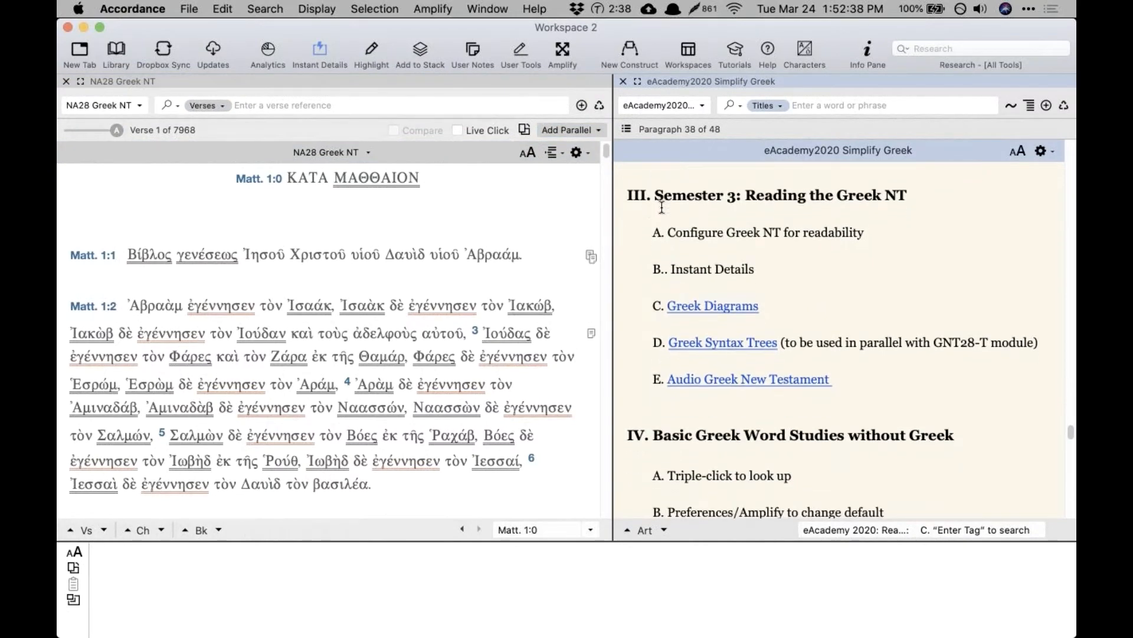
{"action": "scroll", "coordinate": [662, 206], "scroll_direction": "down", "scroll_amount": 2}
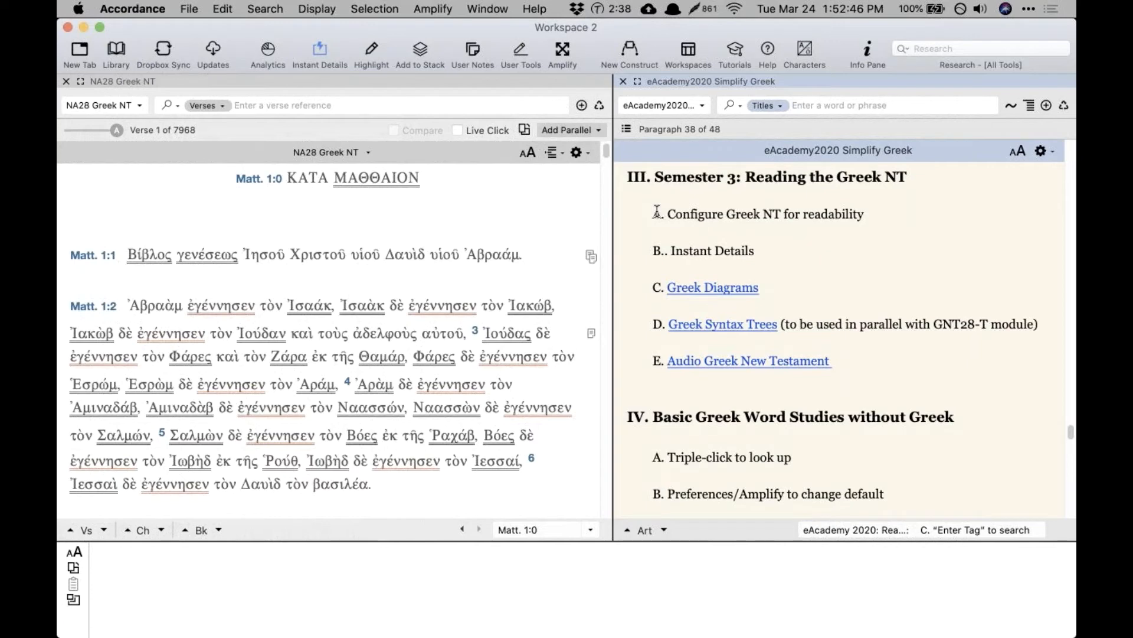
{"action": "left_click", "coordinate": [546, 222]}
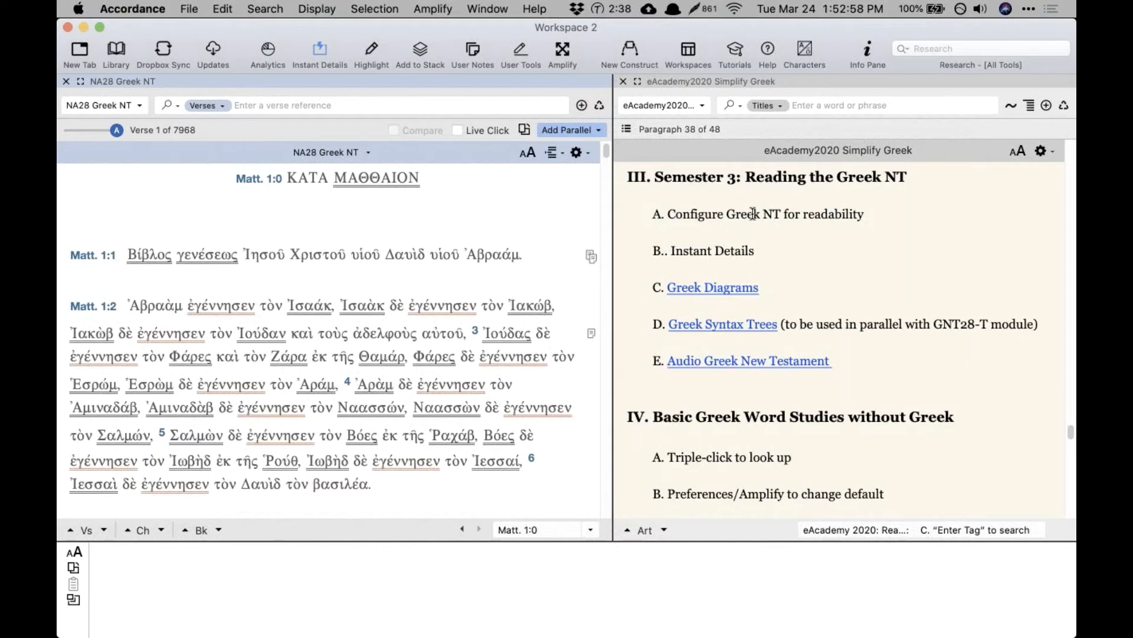
{"action": "left_click", "coordinate": [531, 152]}
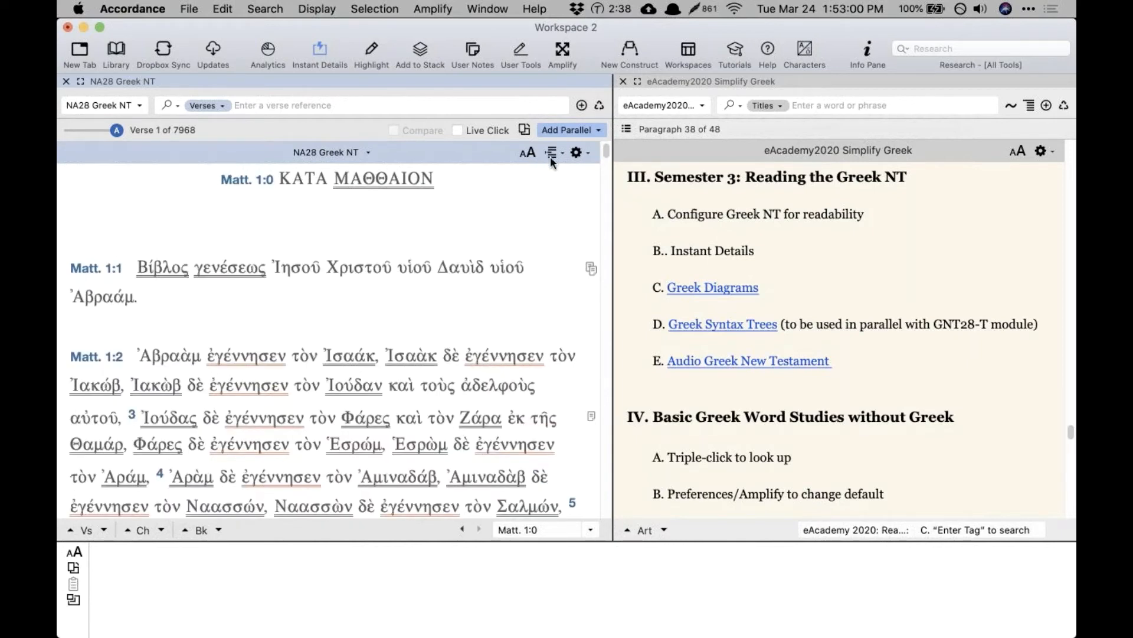
Step: Try a Parchment background for the NA28 Greek text in its display customization, and discard the change
{"action": "left_click", "coordinate": [577, 153]}
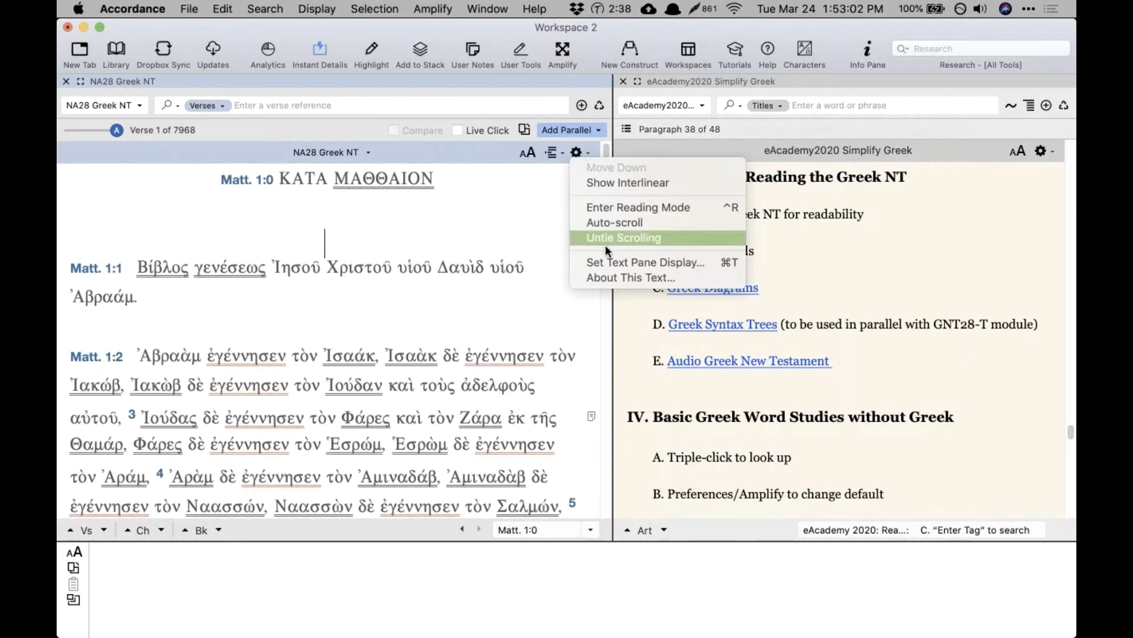
{"action": "left_click", "coordinate": [498, 218]}
{"action": "left_click", "coordinate": [578, 153]}
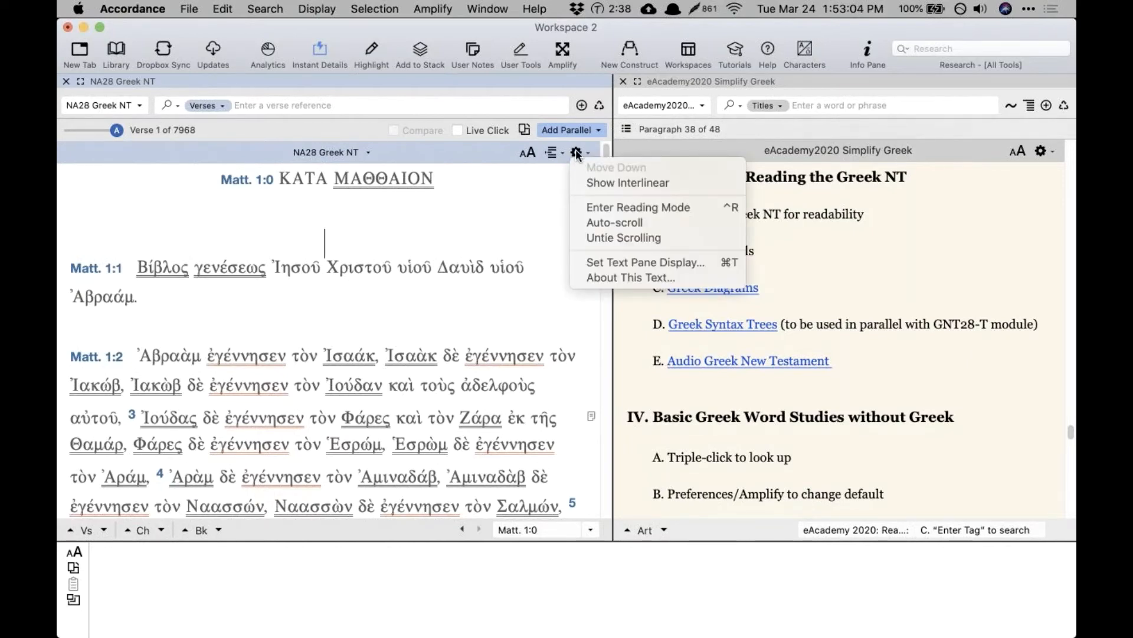
{"action": "left_click", "coordinate": [597, 260]}
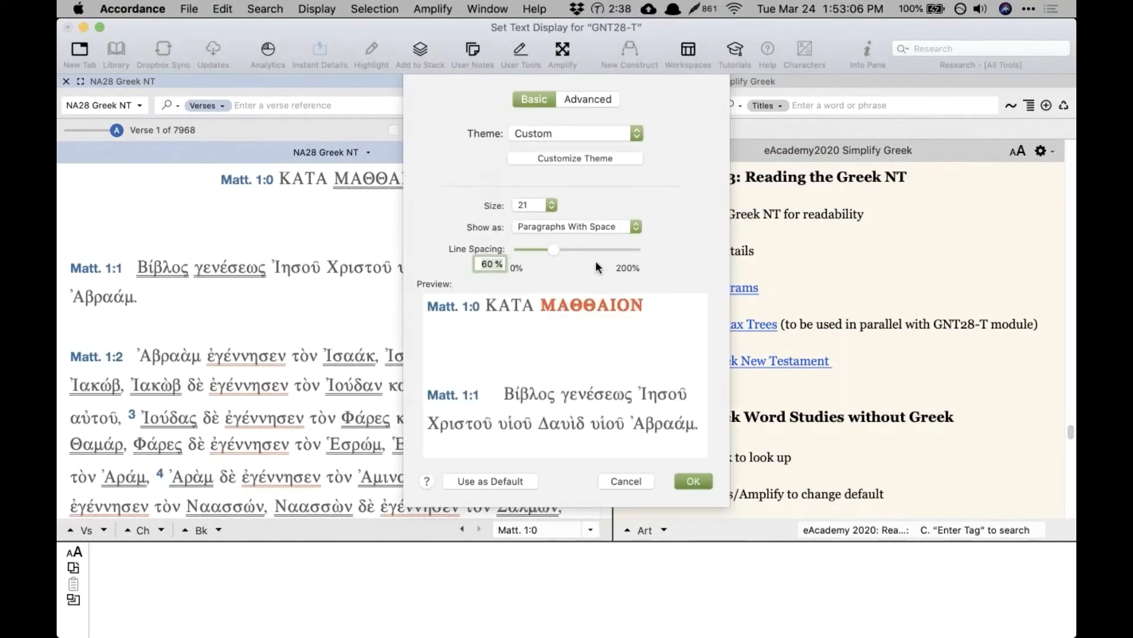
{"action": "left_click", "coordinate": [587, 158]}
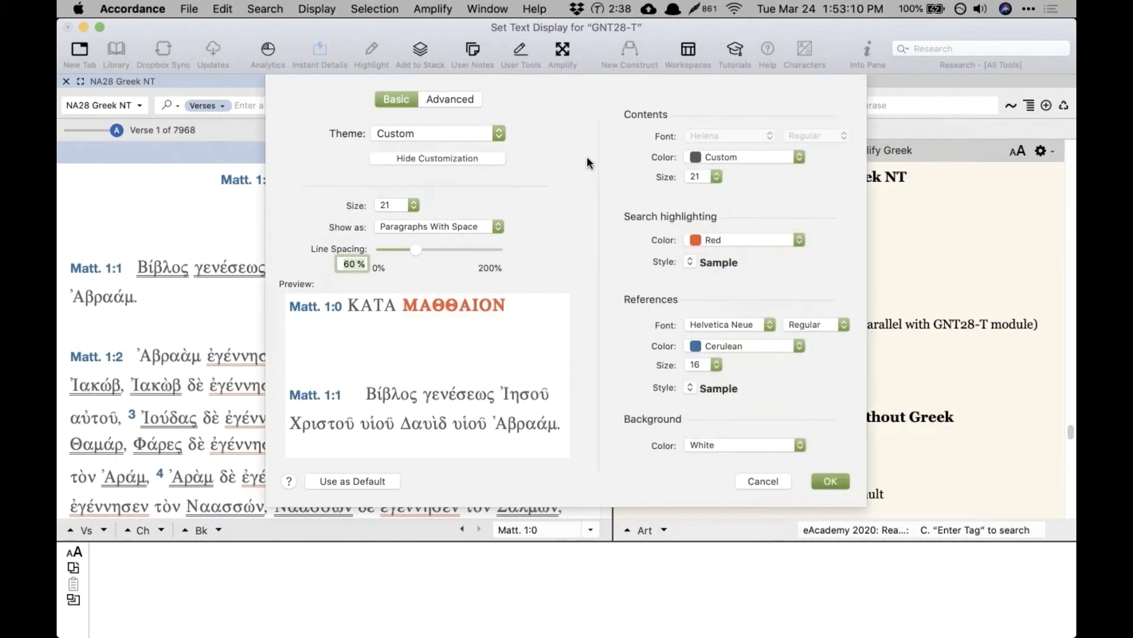
{"action": "left_click", "coordinate": [714, 445]}
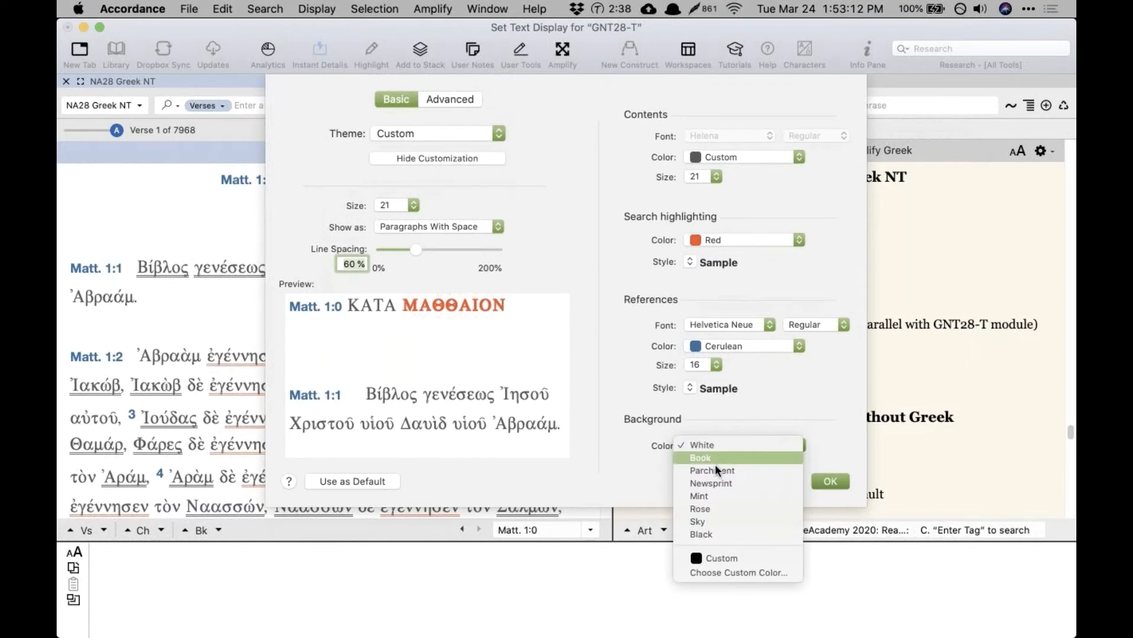
{"action": "left_click", "coordinate": [716, 471]}
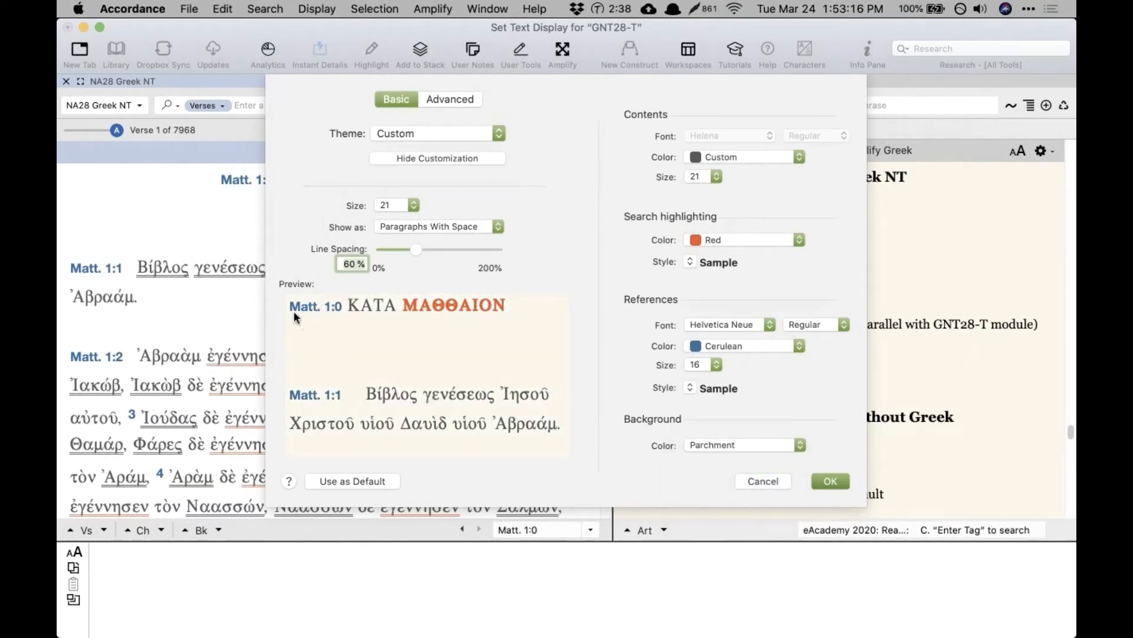
{"action": "left_click", "coordinate": [752, 442]}
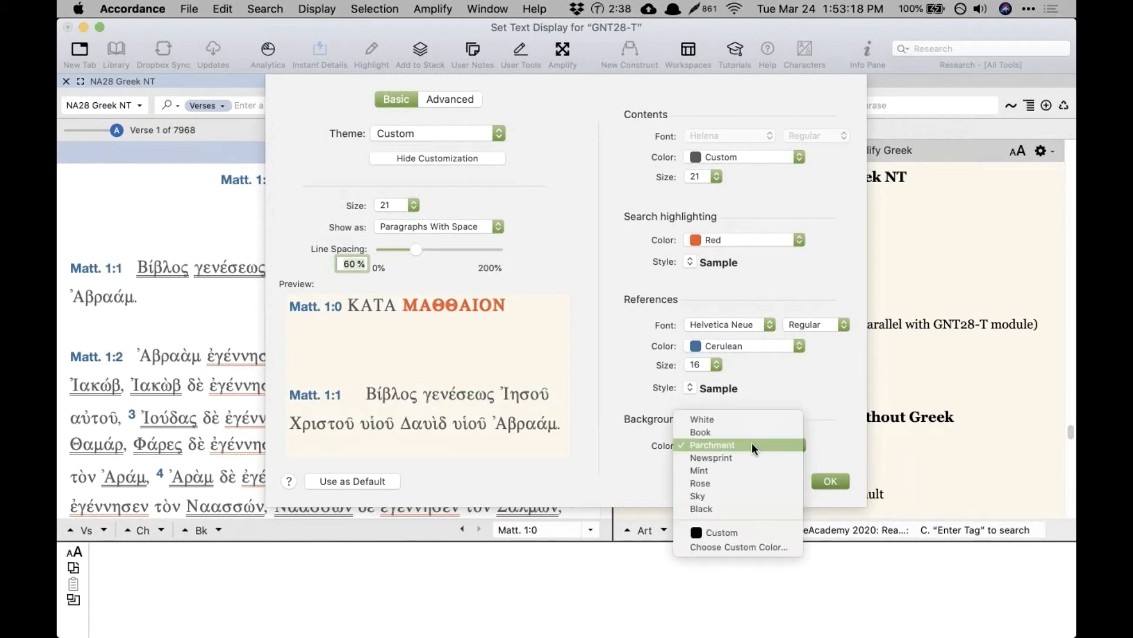
{"action": "left_click", "coordinate": [649, 426]}
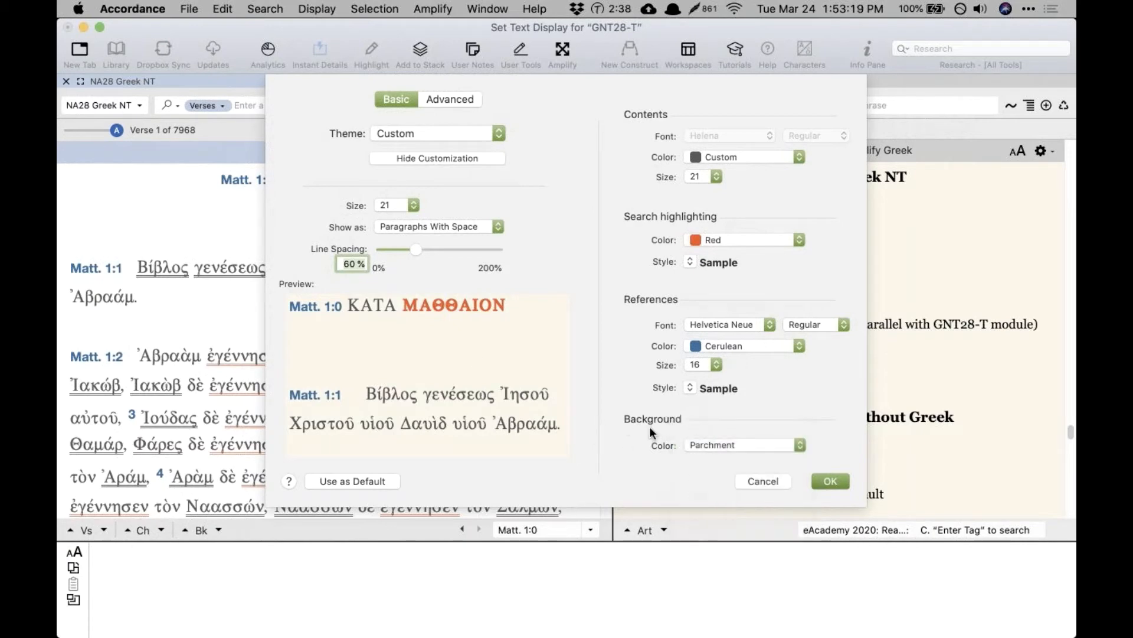
{"action": "left_click", "coordinate": [764, 480]}
Step: Reopen the NA28 text display settings and preview the Vintage and Typewriter themes
{"action": "left_click", "coordinate": [577, 155]}
{"action": "left_click", "coordinate": [614, 260]}
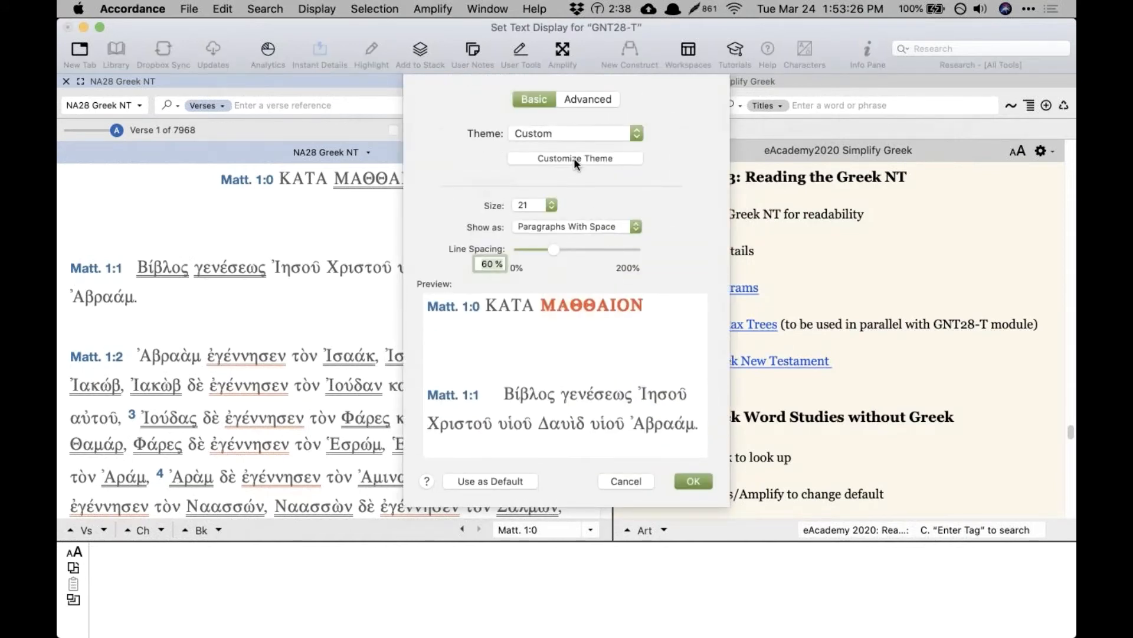
{"action": "left_click", "coordinate": [570, 133]}
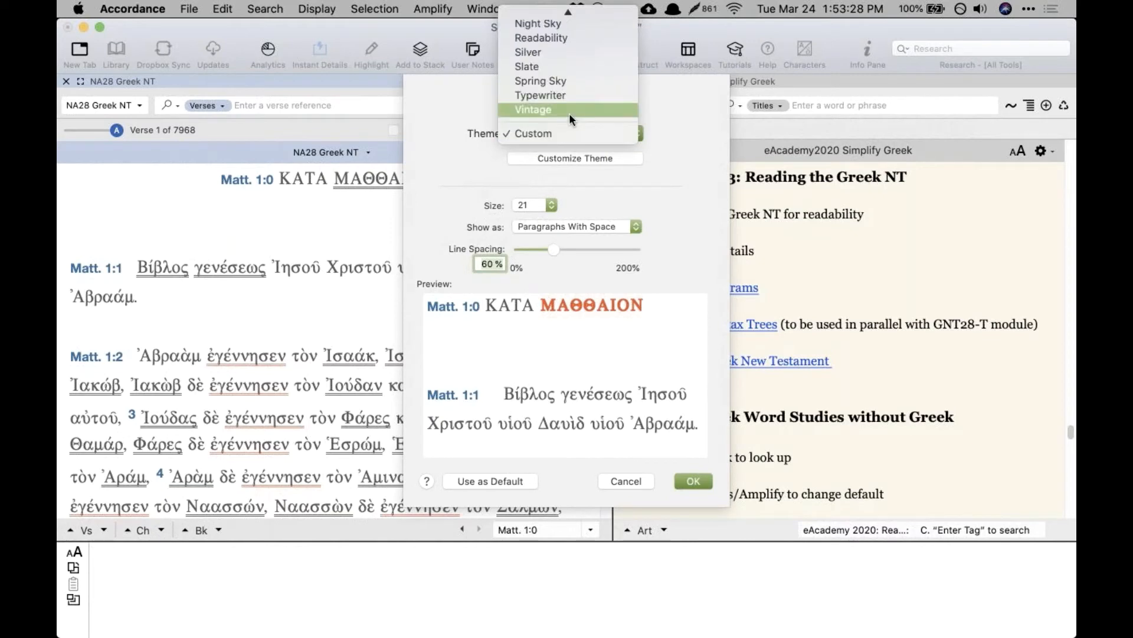
{"action": "left_click", "coordinate": [569, 111]}
{"action": "left_click", "coordinate": [574, 132]}
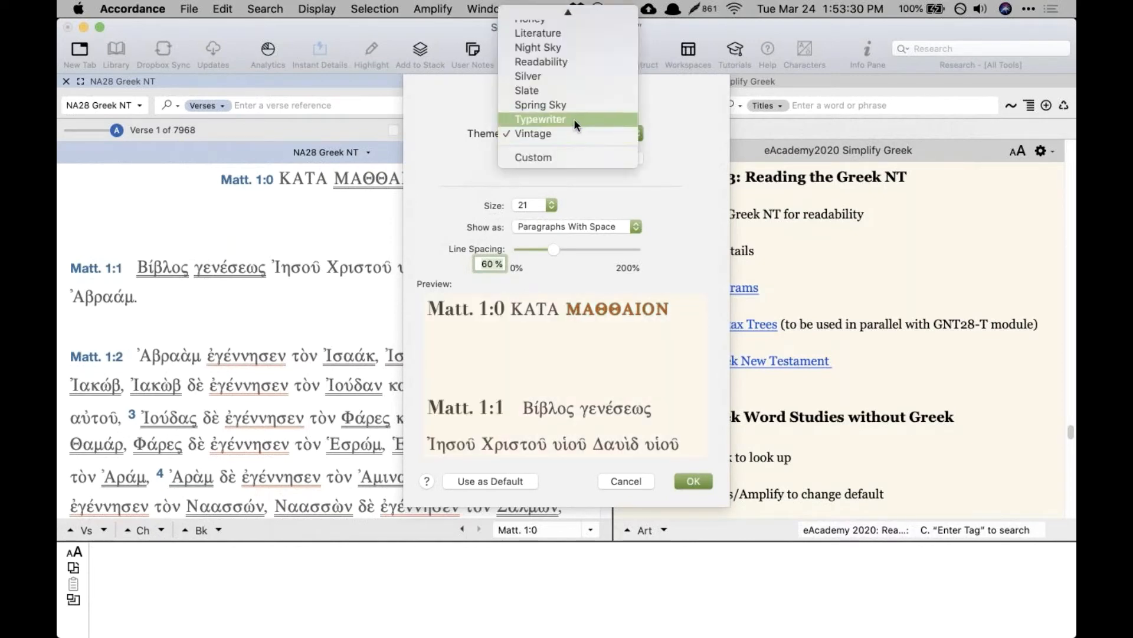
{"action": "left_click", "coordinate": [574, 117]}
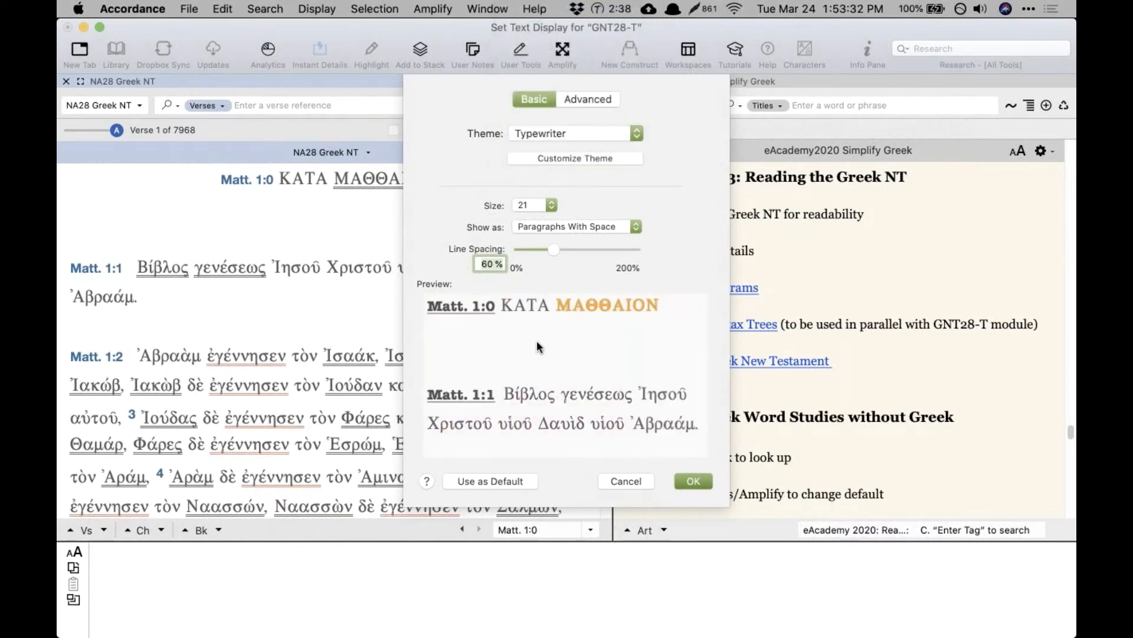
Step: Customize the Typewriter theme with a Mint background color
{"action": "left_click", "coordinate": [575, 158]}
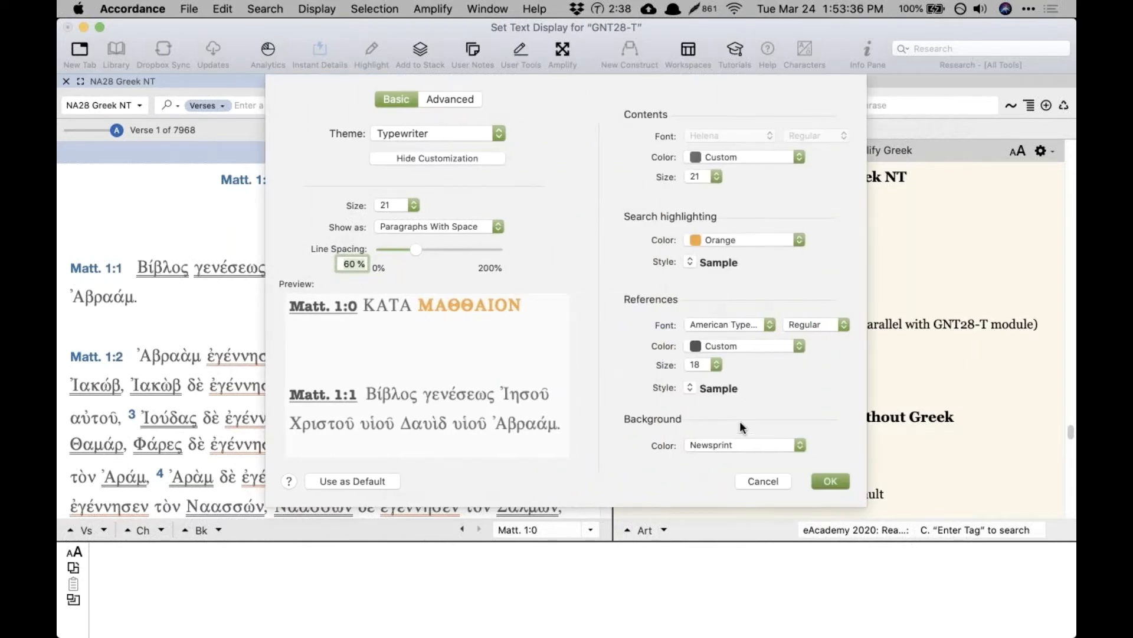
{"action": "left_click", "coordinate": [720, 445]}
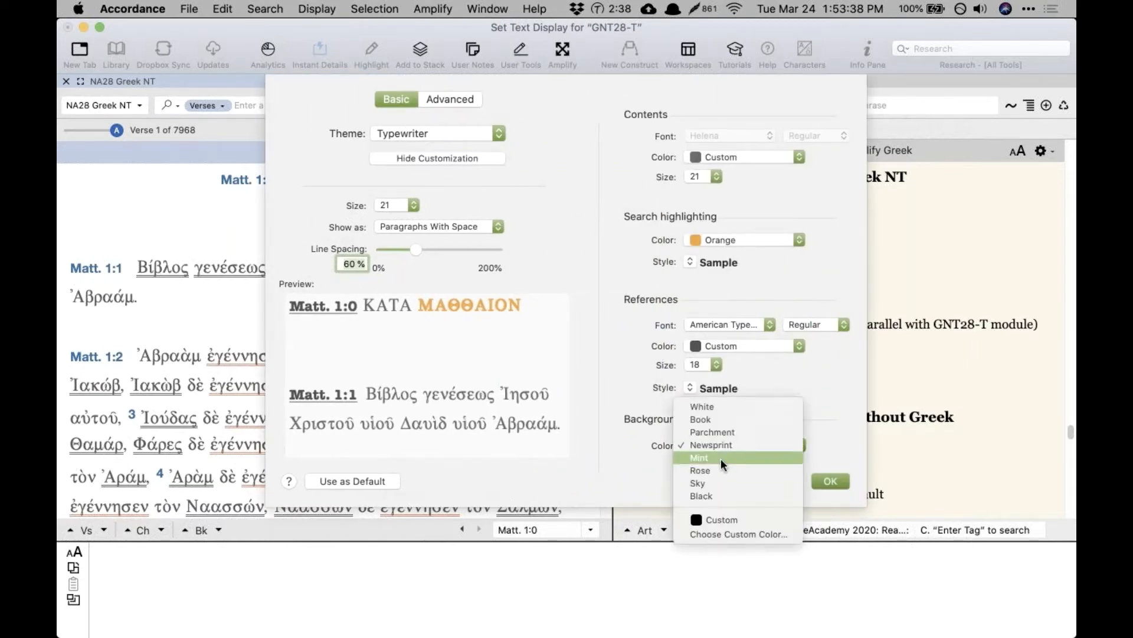
{"action": "left_click", "coordinate": [721, 458]}
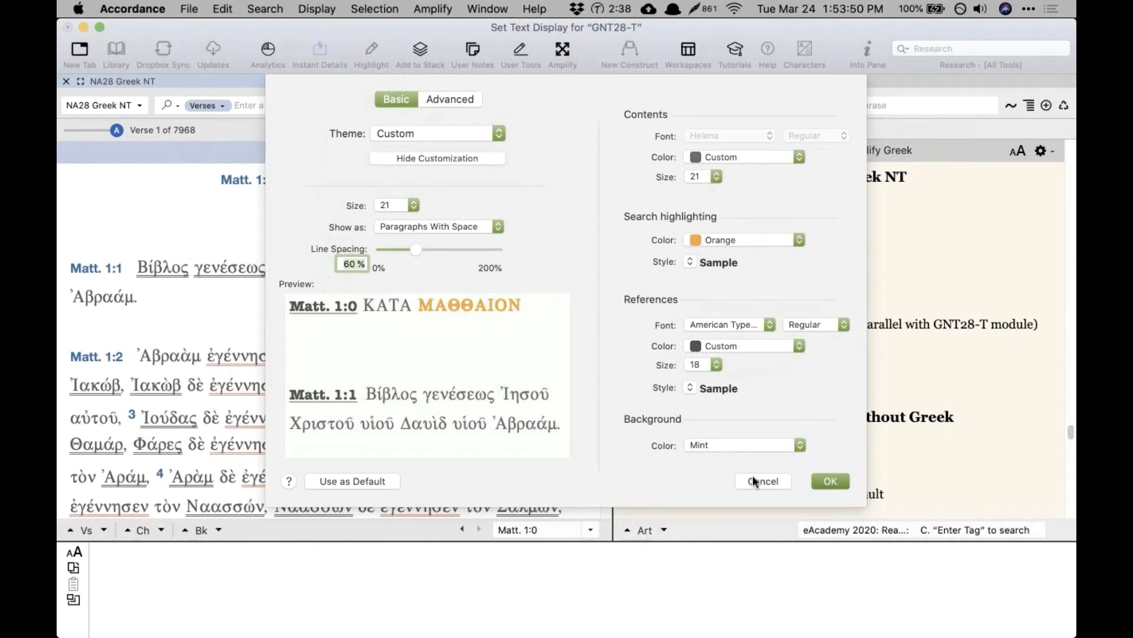
Step: Try using the customized display settings as the default for the Greek text, decline to save them, and discard all changes
{"action": "left_click", "coordinate": [387, 477]}
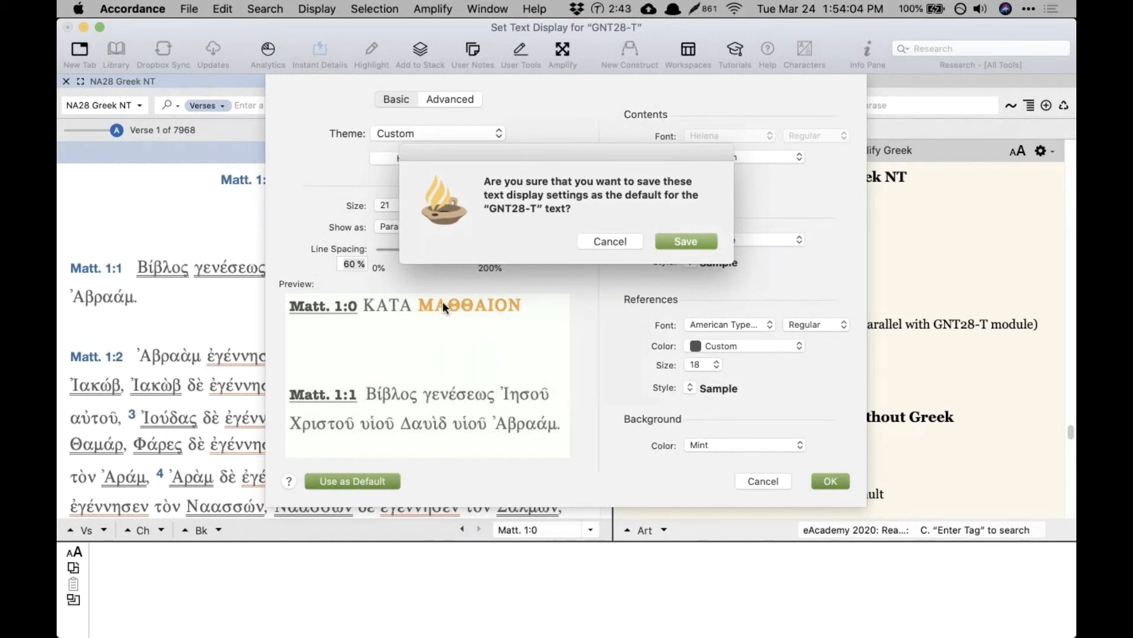
{"action": "left_click", "coordinate": [597, 237]}
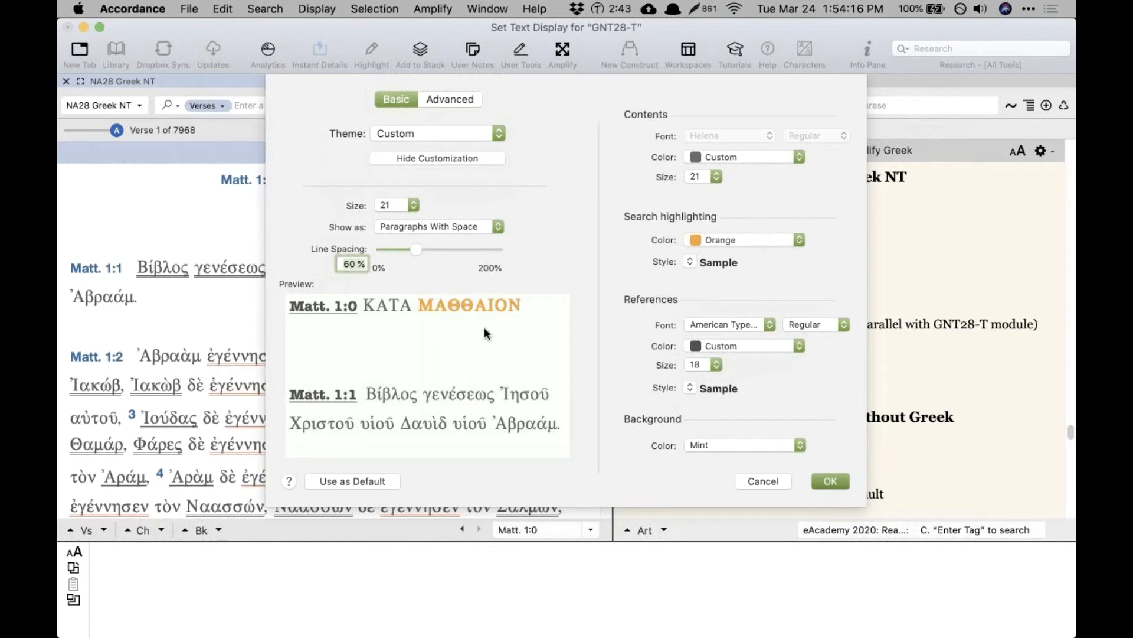
{"action": "left_click", "coordinate": [349, 481]}
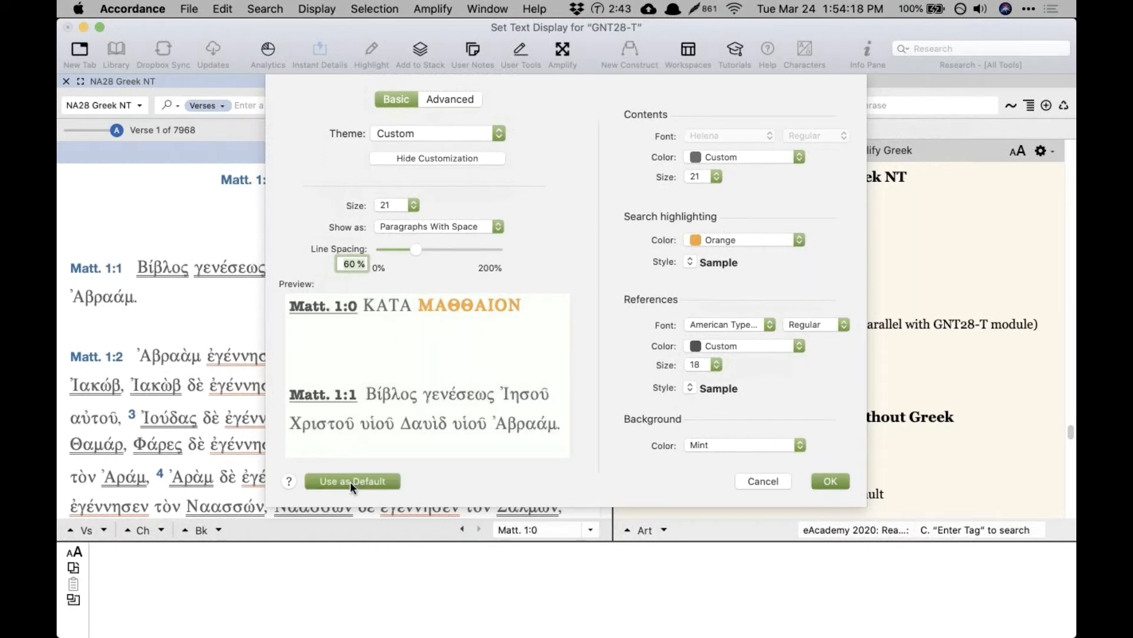
{"action": "left_click", "coordinate": [619, 241]}
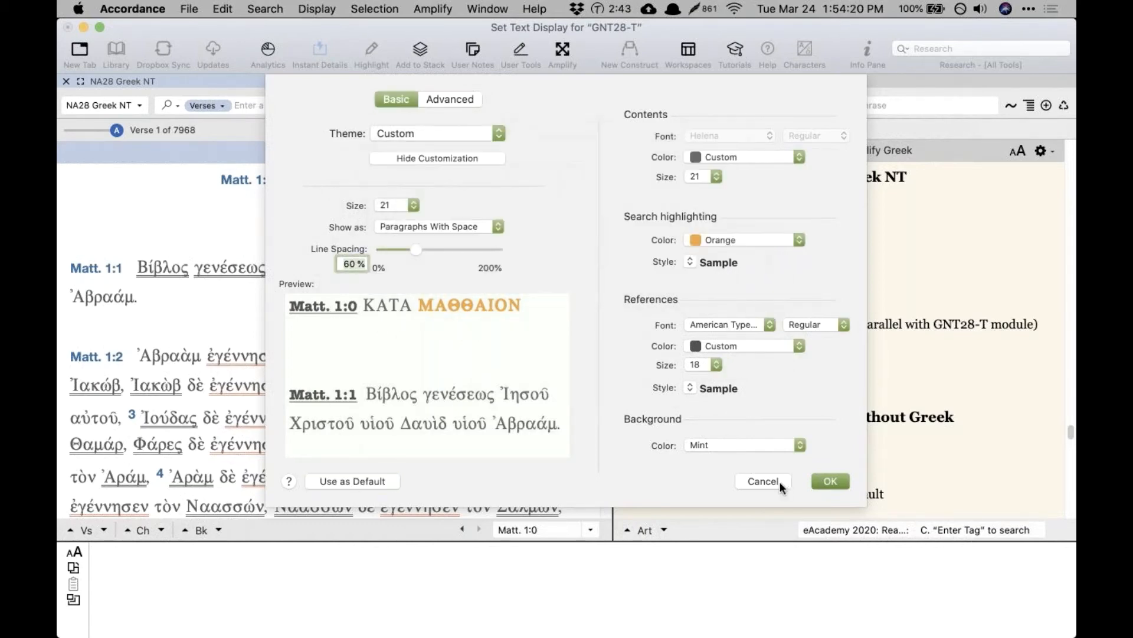
{"action": "left_click", "coordinate": [765, 480]}
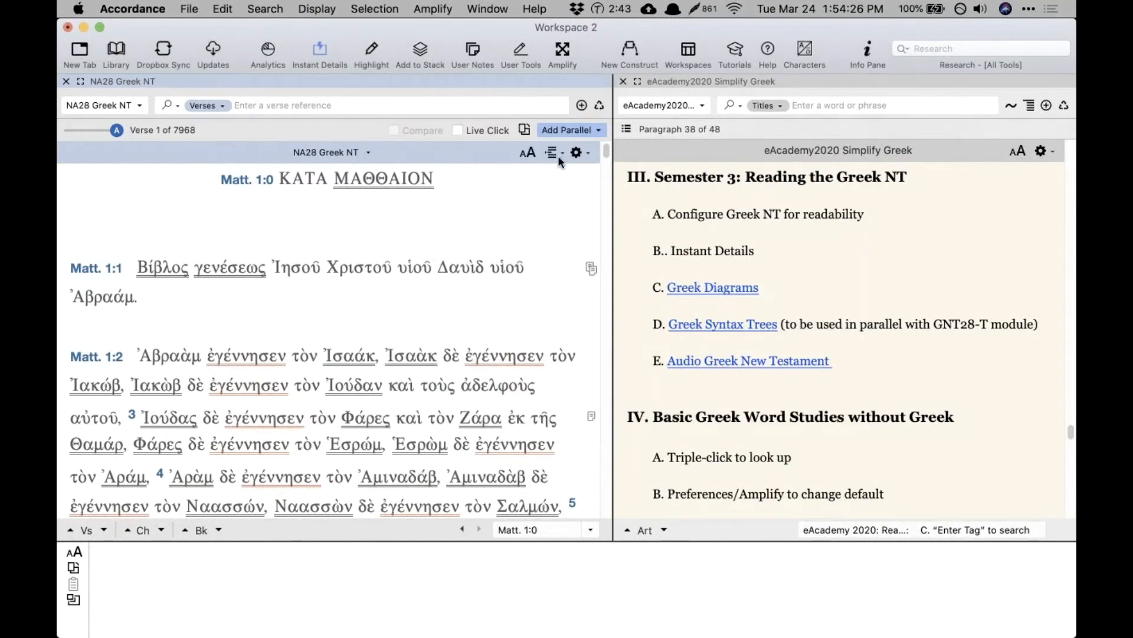
{"action": "left_click", "coordinate": [576, 152]}
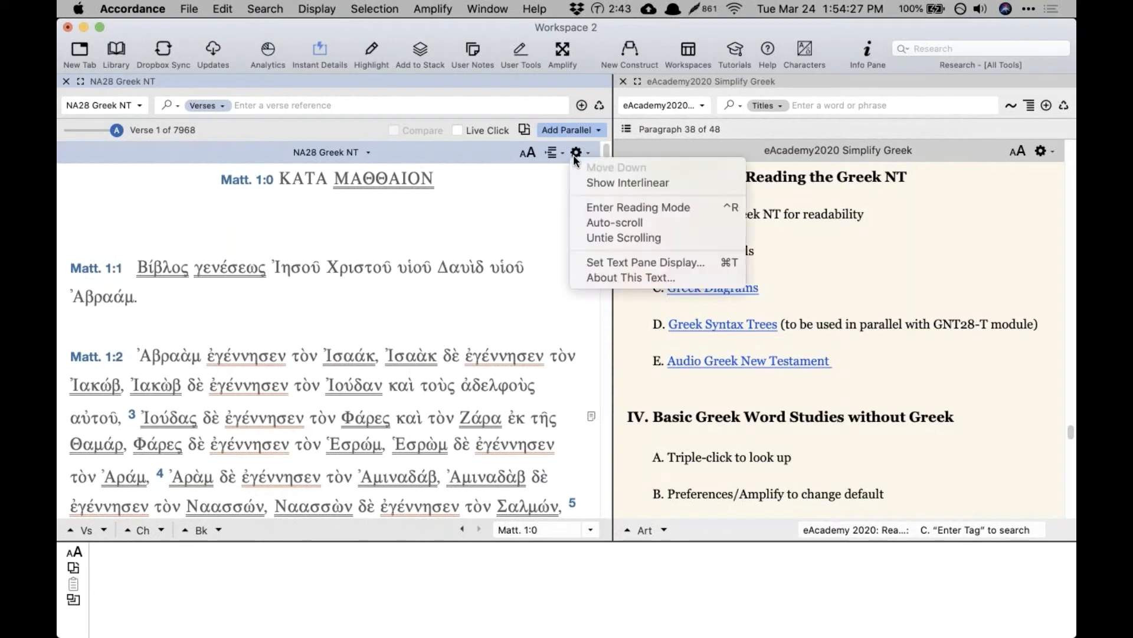
{"action": "left_click", "coordinate": [579, 258]}
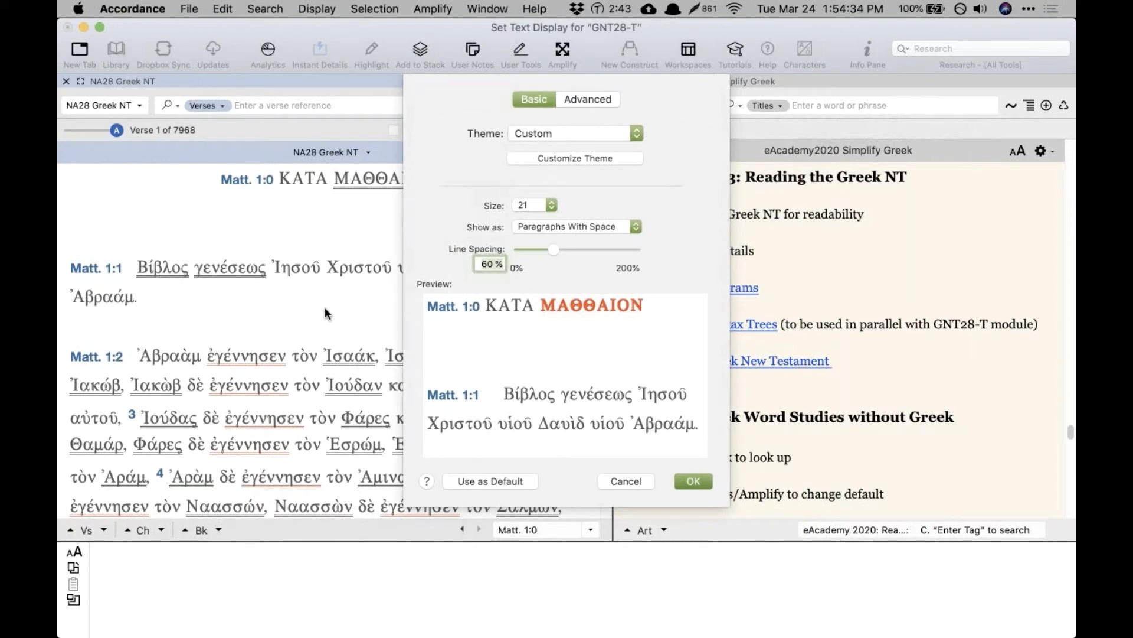
{"action": "left_click", "coordinate": [611, 481]}
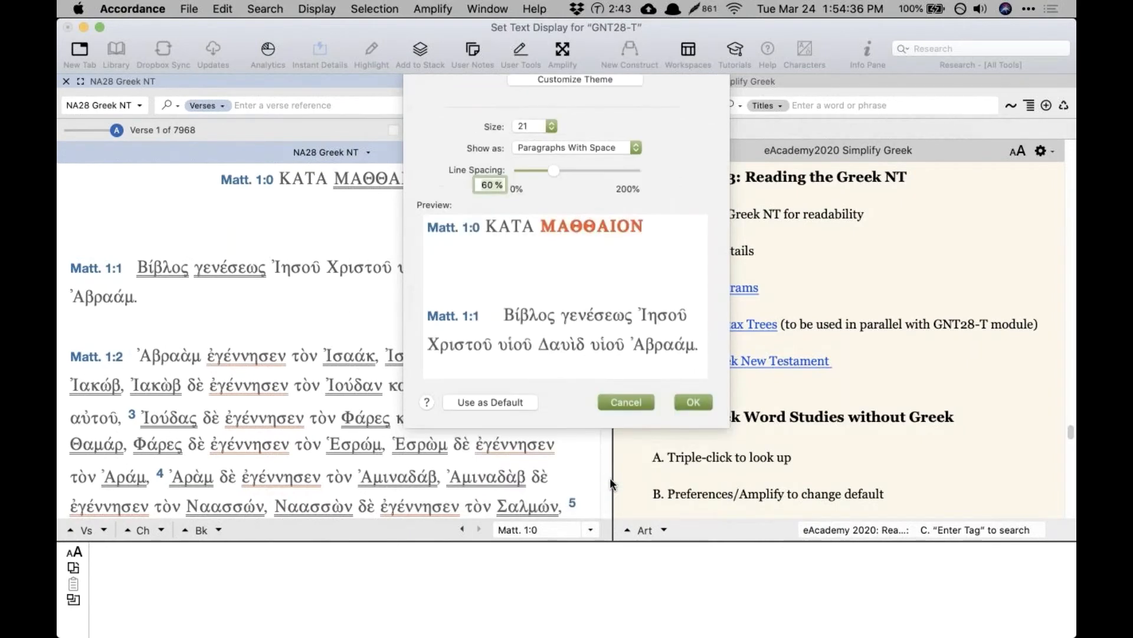
Step: Set the NA28 Greek text to show as Separate With Space and apply the display settings
{"action": "mouse_move", "coordinate": [509, 404]}
{"action": "scroll", "coordinate": [509, 404], "scroll_direction": "down", "scroll_amount": 3}
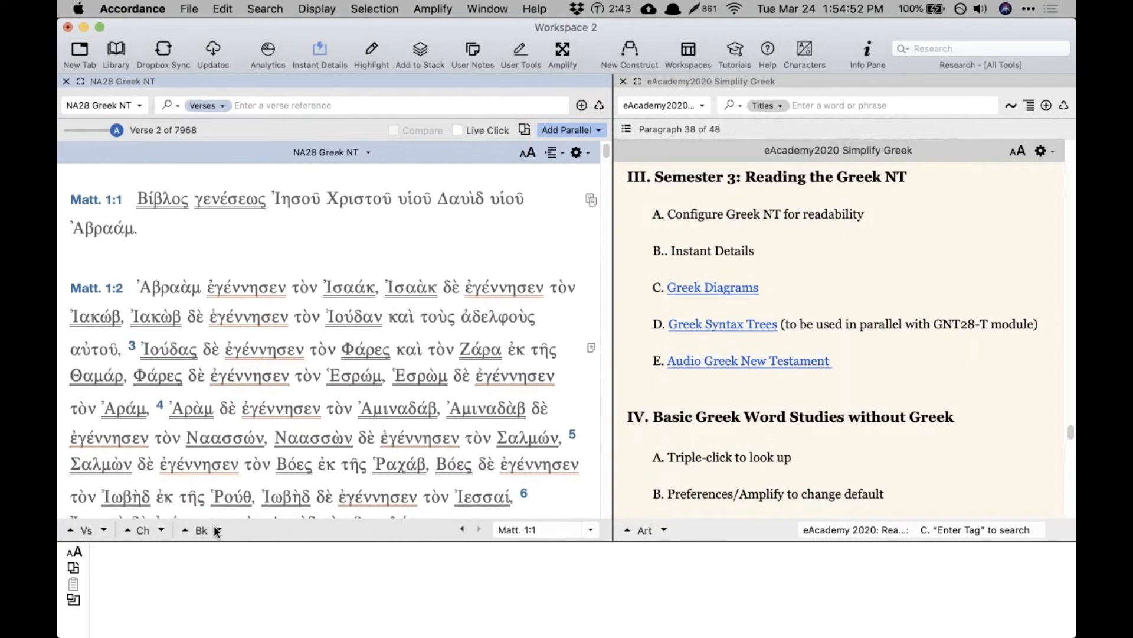
{"action": "scroll", "coordinate": [354, 377], "scroll_direction": "down", "scroll_amount": 1}
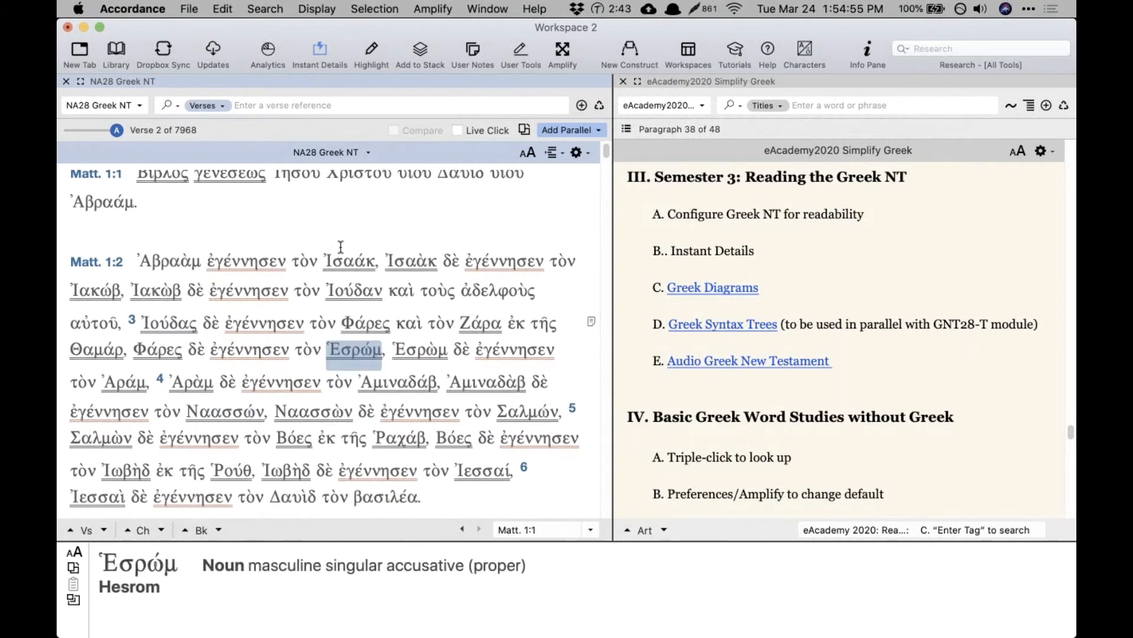
{"action": "left_click", "coordinate": [580, 155]}
{"action": "left_click", "coordinate": [608, 260]}
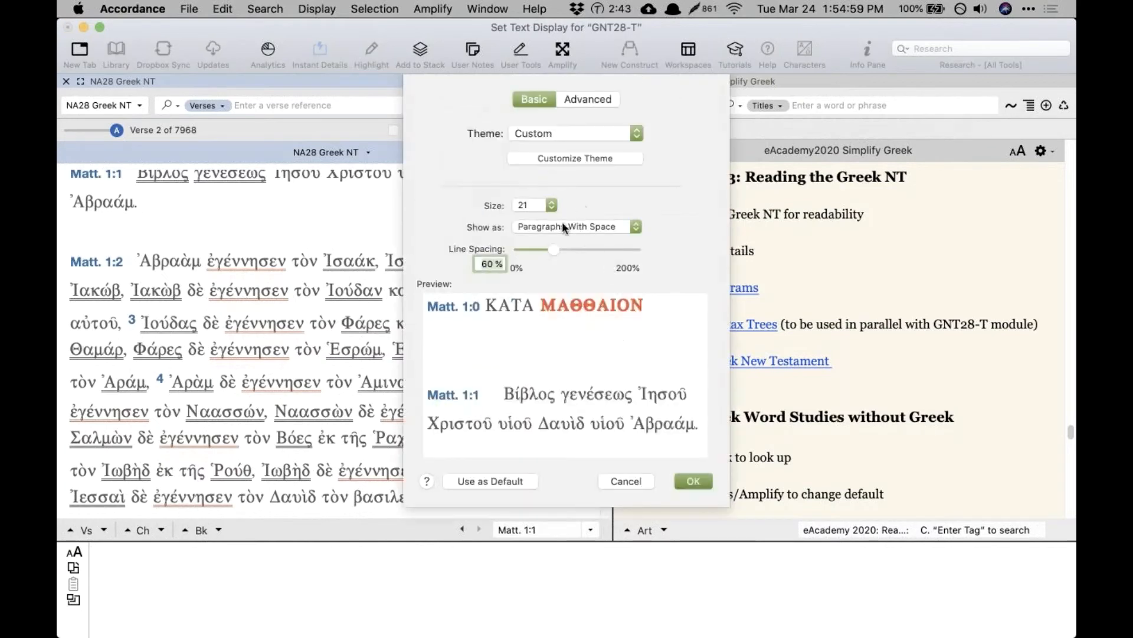
{"action": "left_click", "coordinate": [524, 226]}
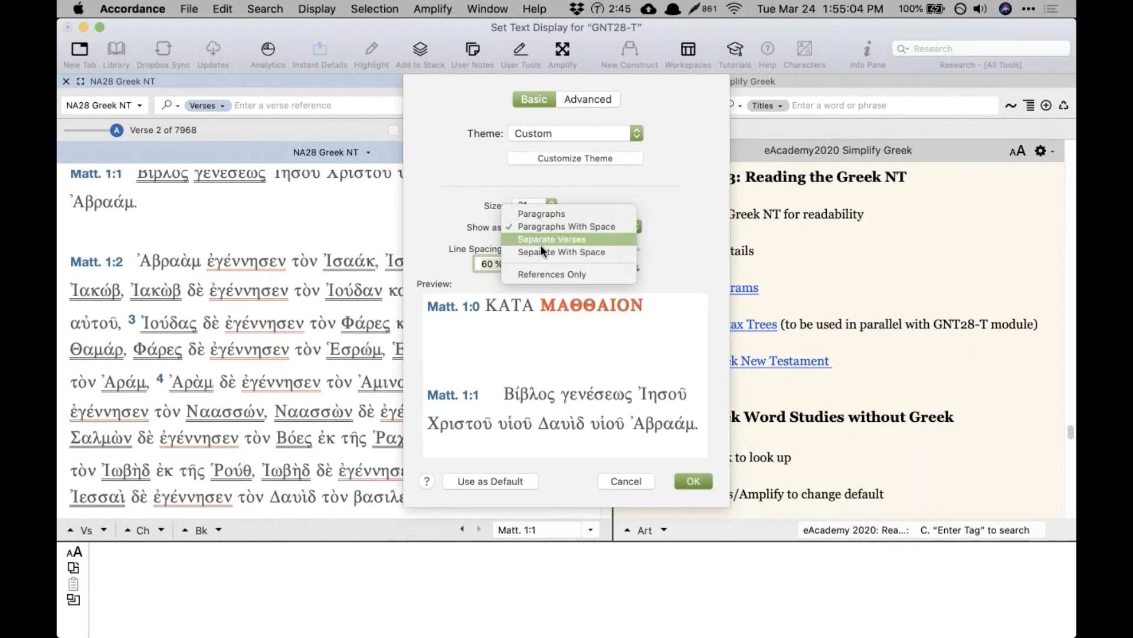
{"action": "left_click", "coordinate": [544, 248]}
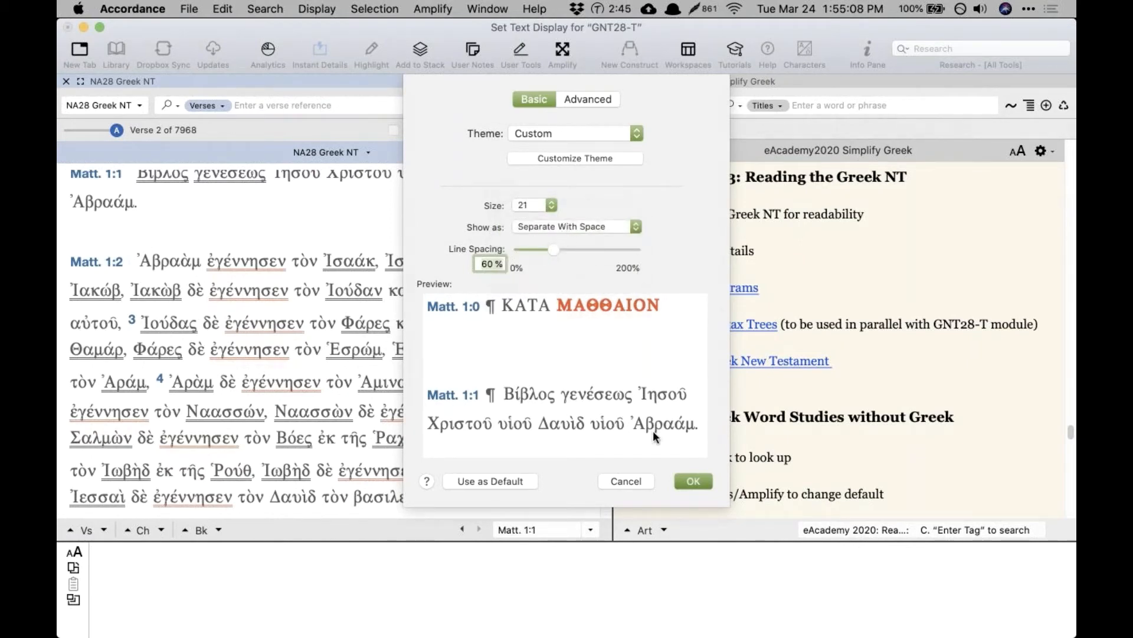
{"action": "left_click", "coordinate": [685, 480]}
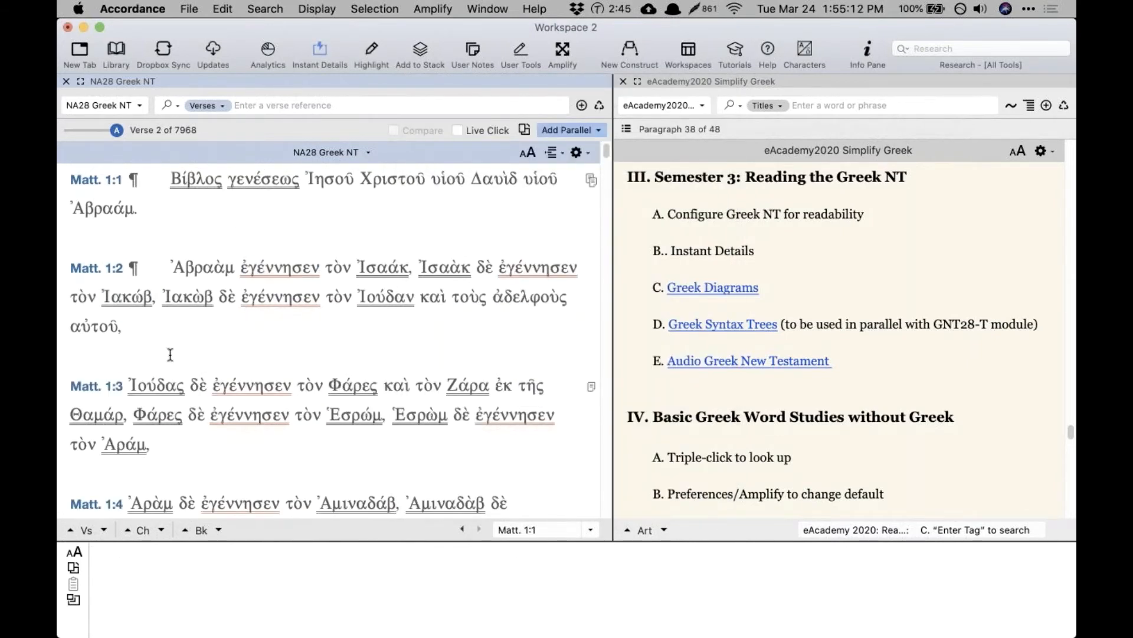
Step: Browse down to Matthew 1:3 and following, and enlarge the NA28 Greek text by two size steps
{"action": "scroll", "coordinate": [170, 354], "scroll_direction": "down", "scroll_amount": 8}
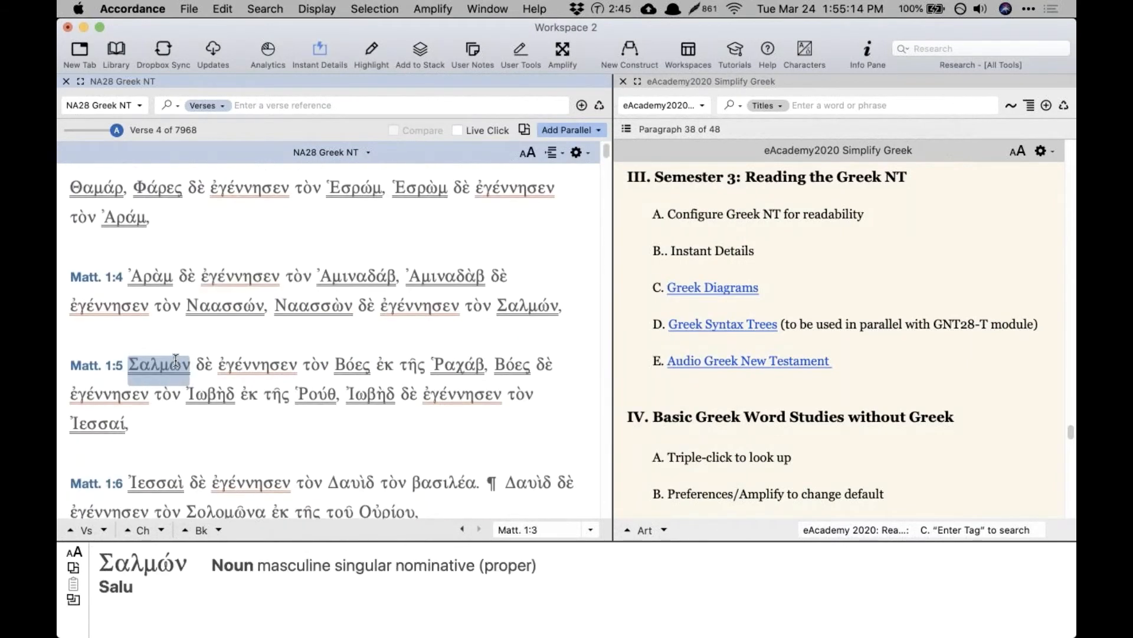
{"action": "left_click", "coordinate": [530, 152]}
{"action": "left_click", "coordinate": [530, 152]}
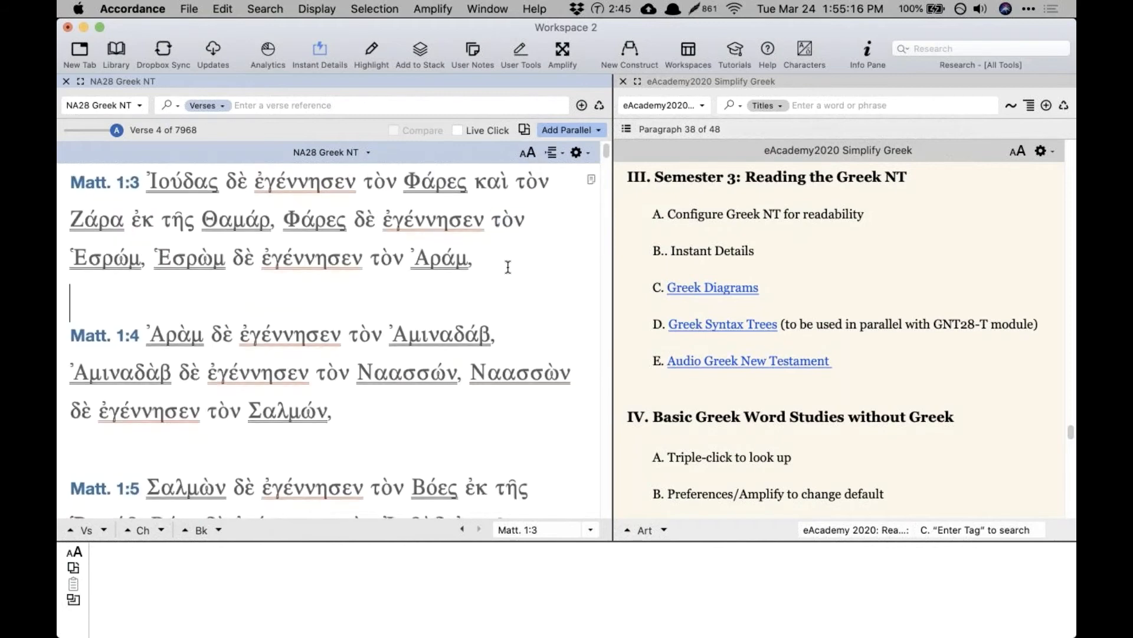
Step: Set the NA28 Greek text to show as Paragraphs With Space and apply the display settings
{"action": "scroll", "coordinate": [508, 266], "scroll_direction": "down", "scroll_amount": 3}
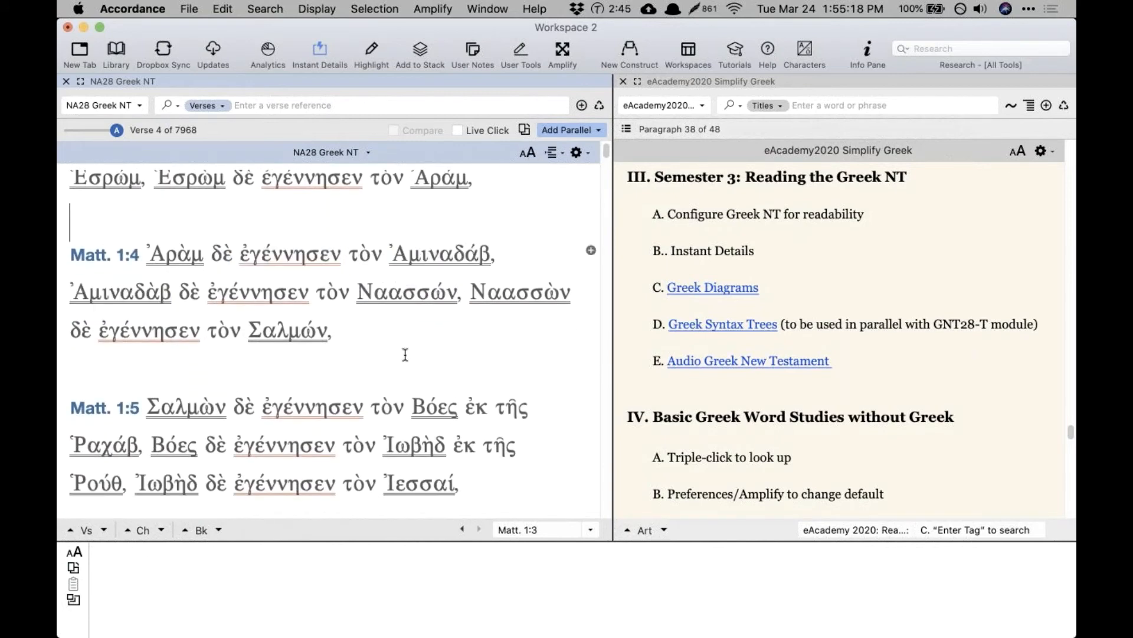
{"action": "scroll", "coordinate": [405, 354], "scroll_direction": "down", "scroll_amount": 3}
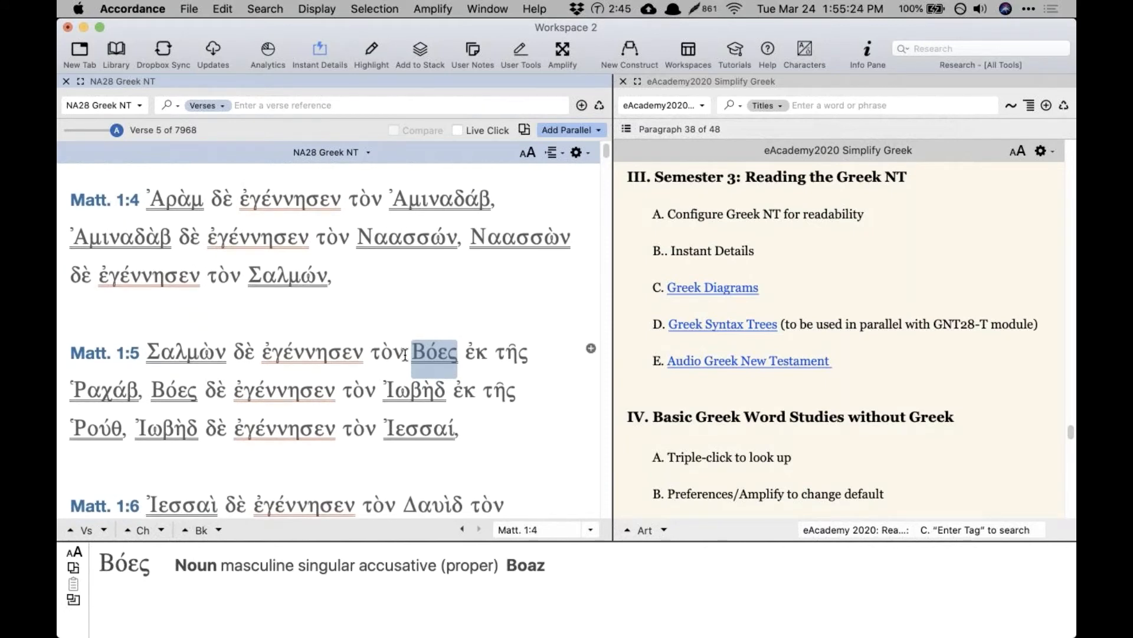
{"action": "left_click", "coordinate": [576, 152]}
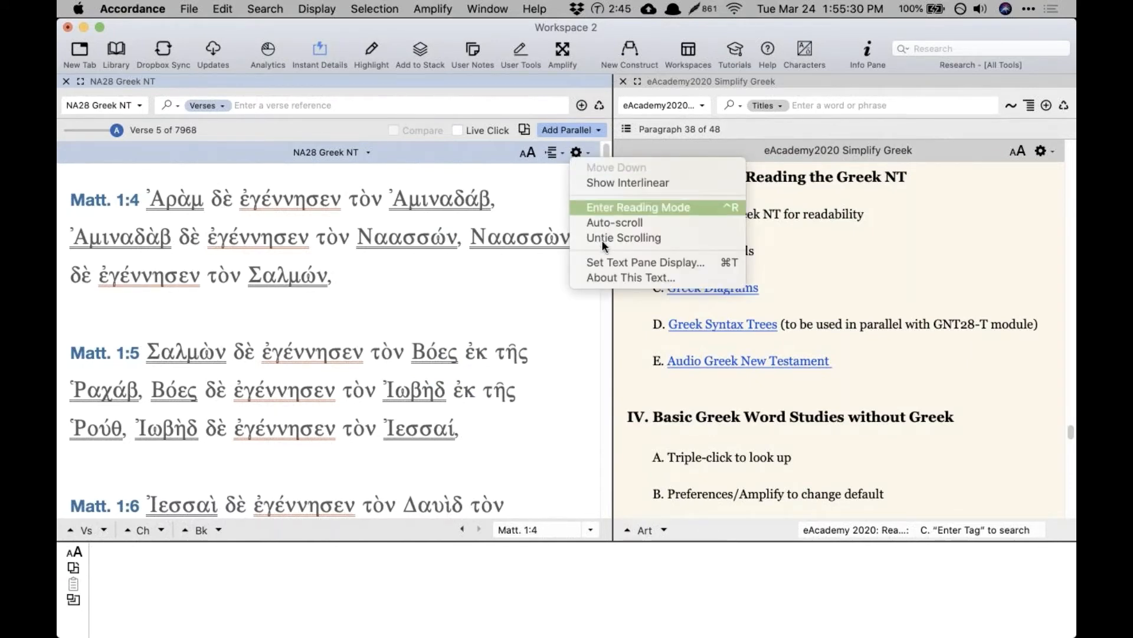
{"action": "left_click", "coordinate": [605, 260]}
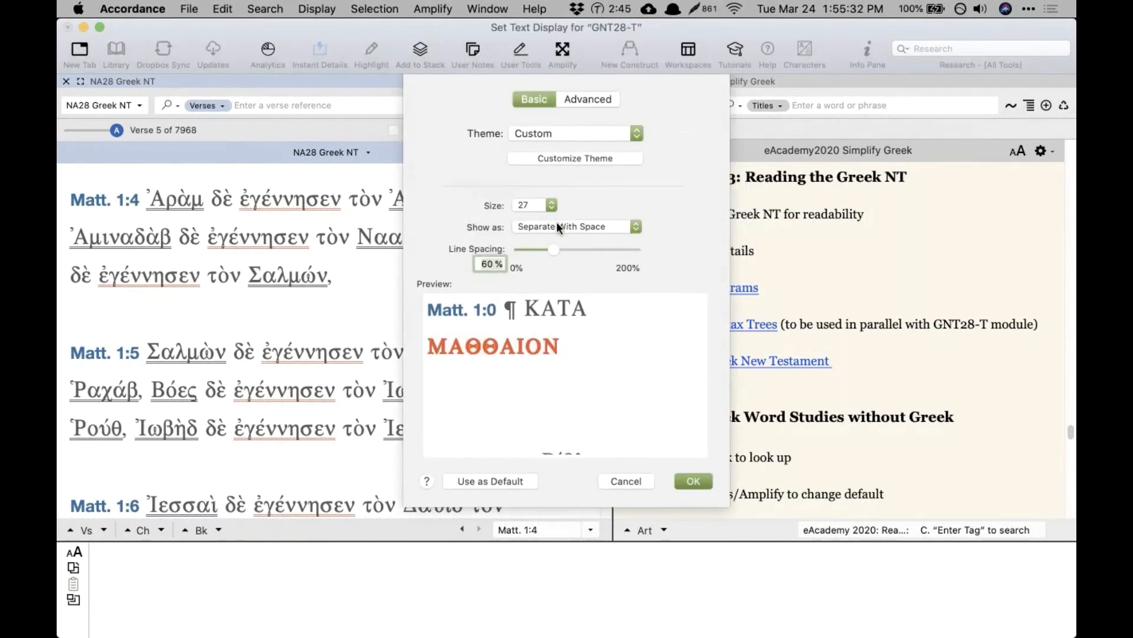
{"action": "left_click", "coordinate": [557, 221]}
{"action": "left_click", "coordinate": [560, 202]}
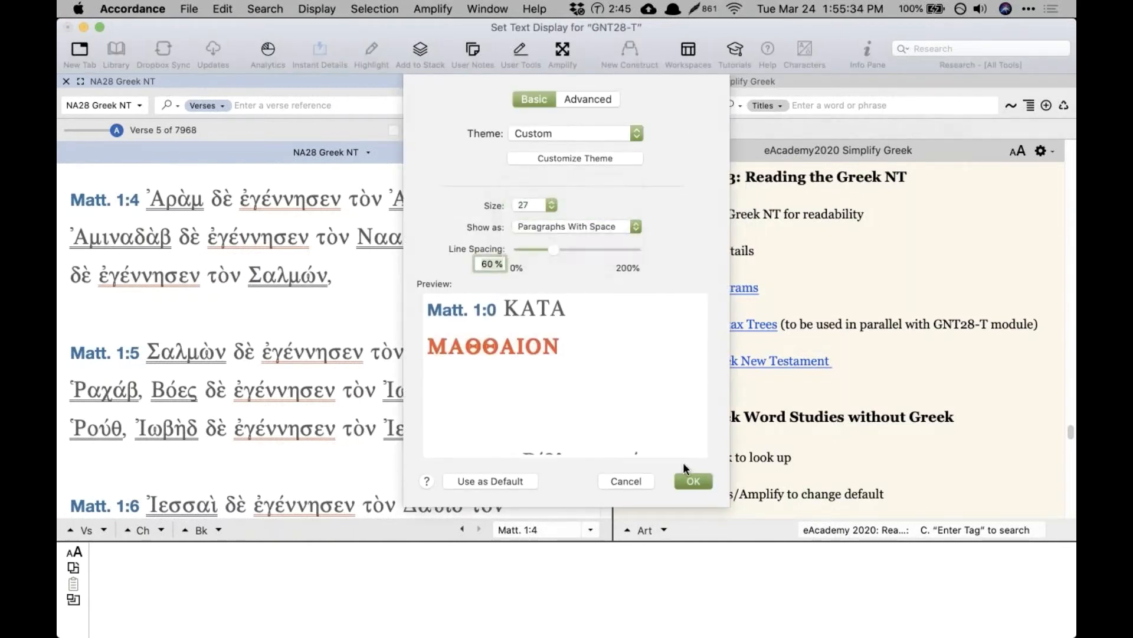
{"action": "left_click", "coordinate": [688, 481]}
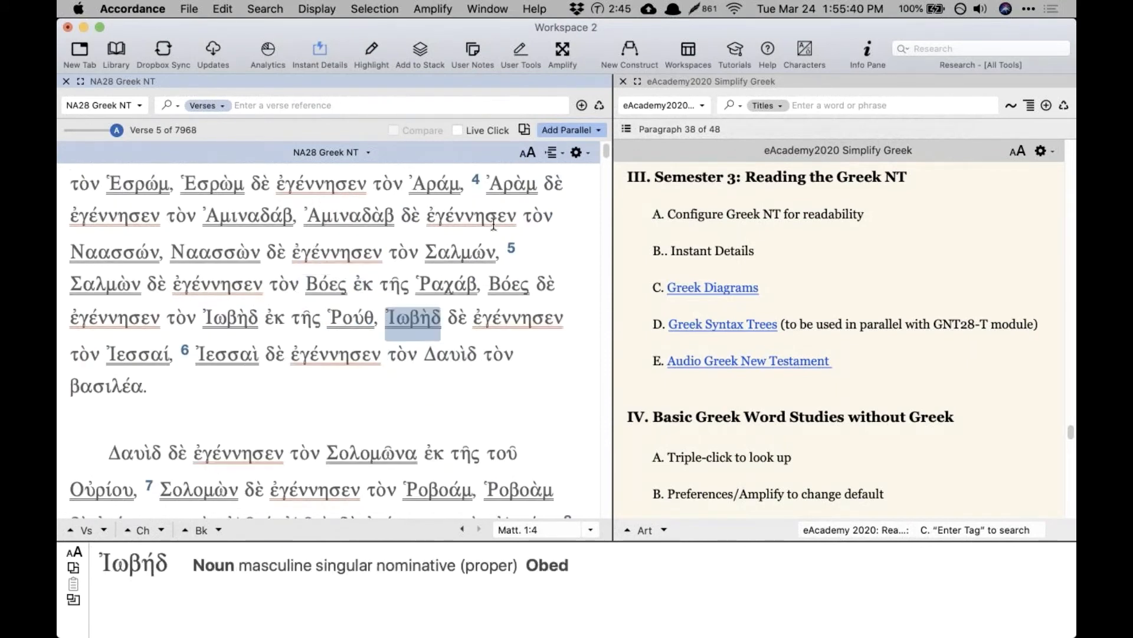
Step: Set the NA28 Greek text's line spacing to 200% and apply the display settings
{"action": "left_click", "coordinate": [576, 152]}
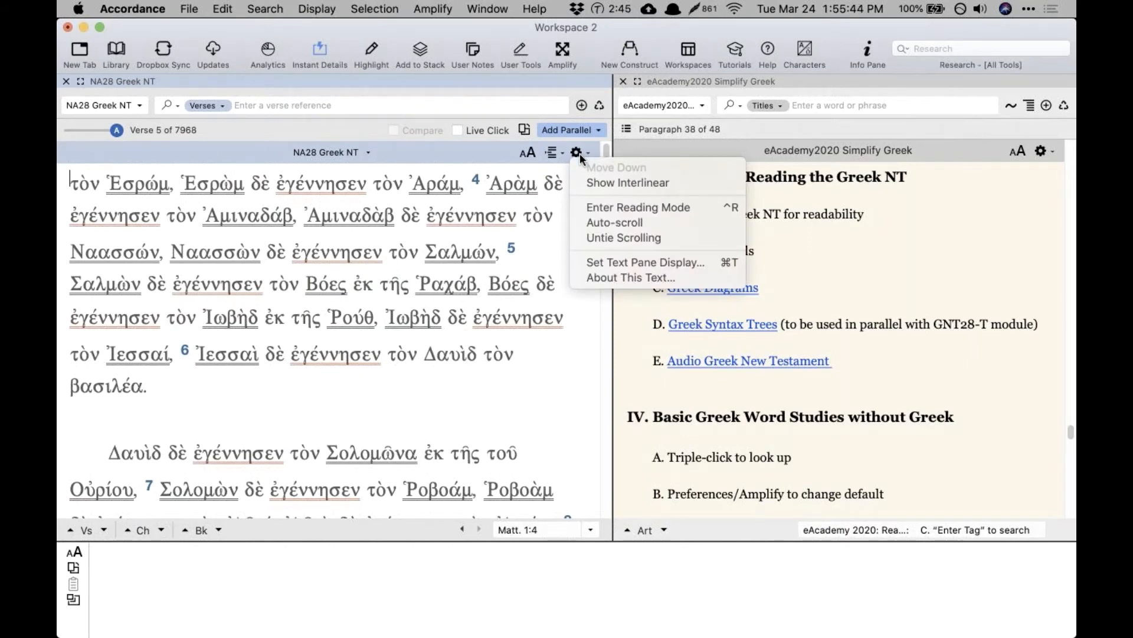
{"action": "left_click", "coordinate": [580, 156]}
{"action": "left_click", "coordinate": [579, 157]}
{"action": "left_click", "coordinate": [594, 266]}
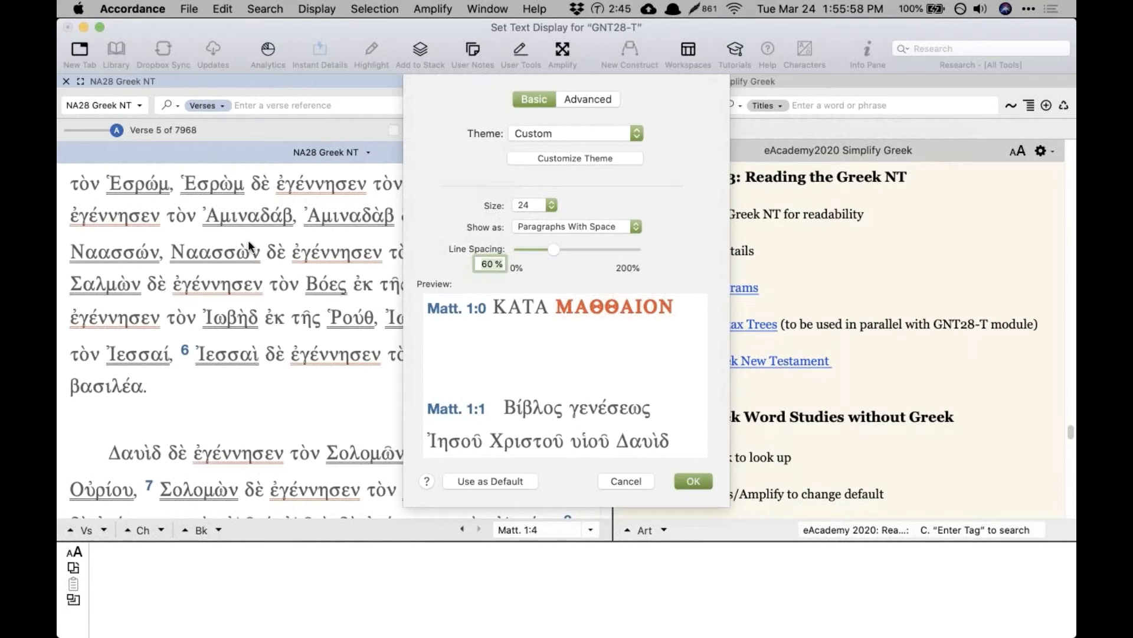
{"action": "left_click_drag", "start_coordinate": [551, 246], "coordinate": [646, 245]}
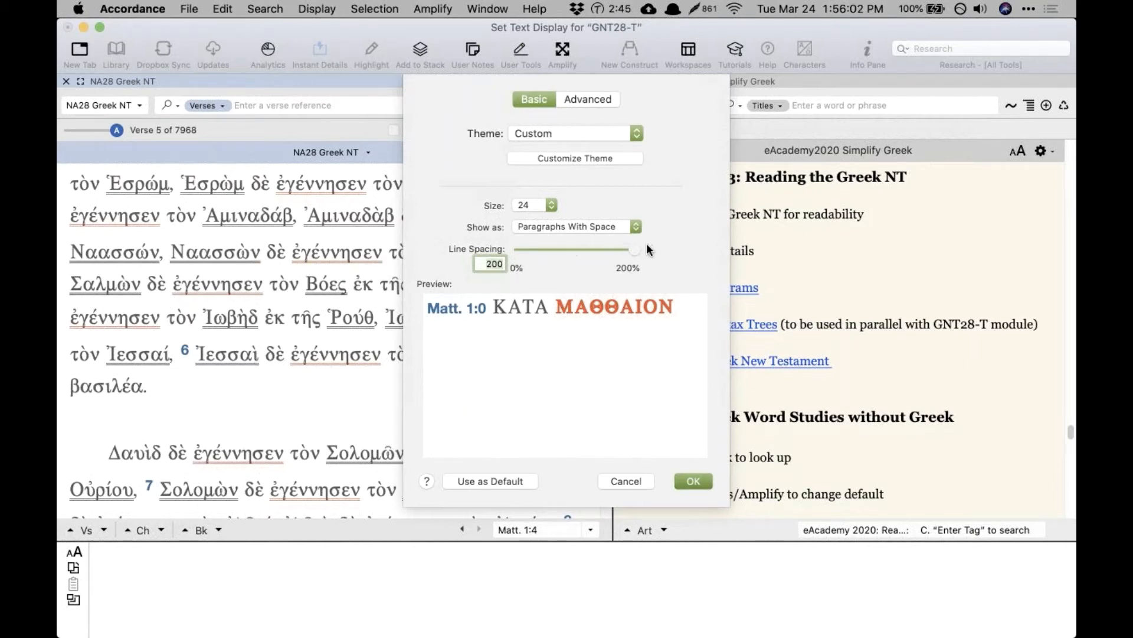
{"action": "left_click", "coordinate": [694, 481]}
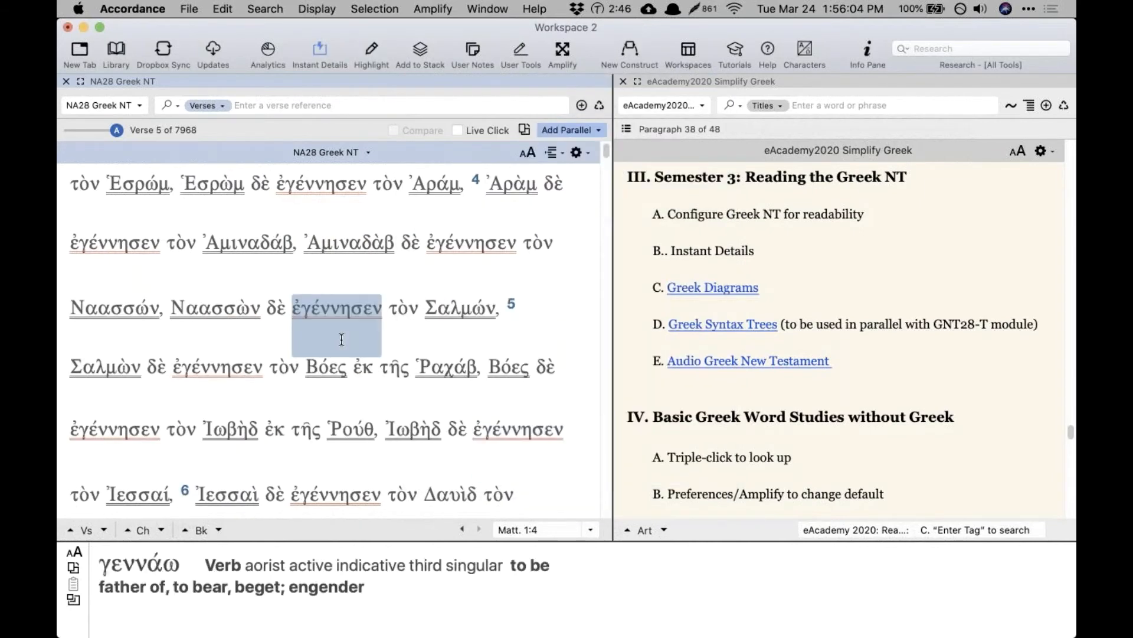
{"action": "scroll", "coordinate": [341, 340], "scroll_direction": "down", "scroll_amount": 2}
{"action": "scroll", "coordinate": [341, 340], "scroll_direction": "down", "scroll_amount": 1}
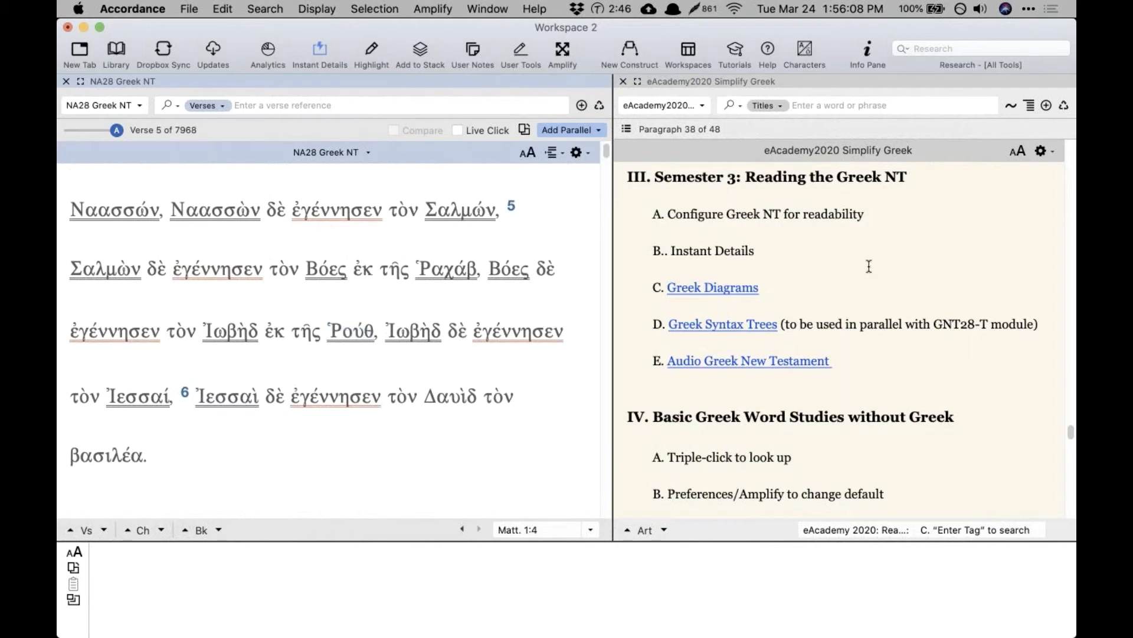
{"action": "left_click", "coordinate": [859, 240]}
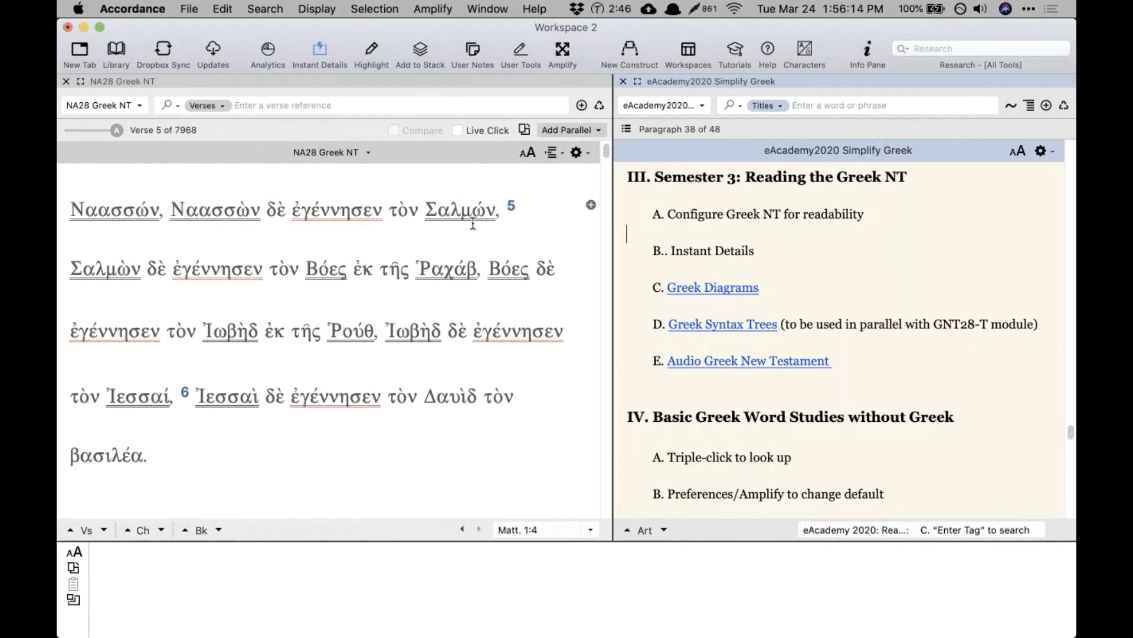
{"action": "mouse_move", "coordinate": [442, 220]}
{"action": "mouse_move", "coordinate": [794, 366]}
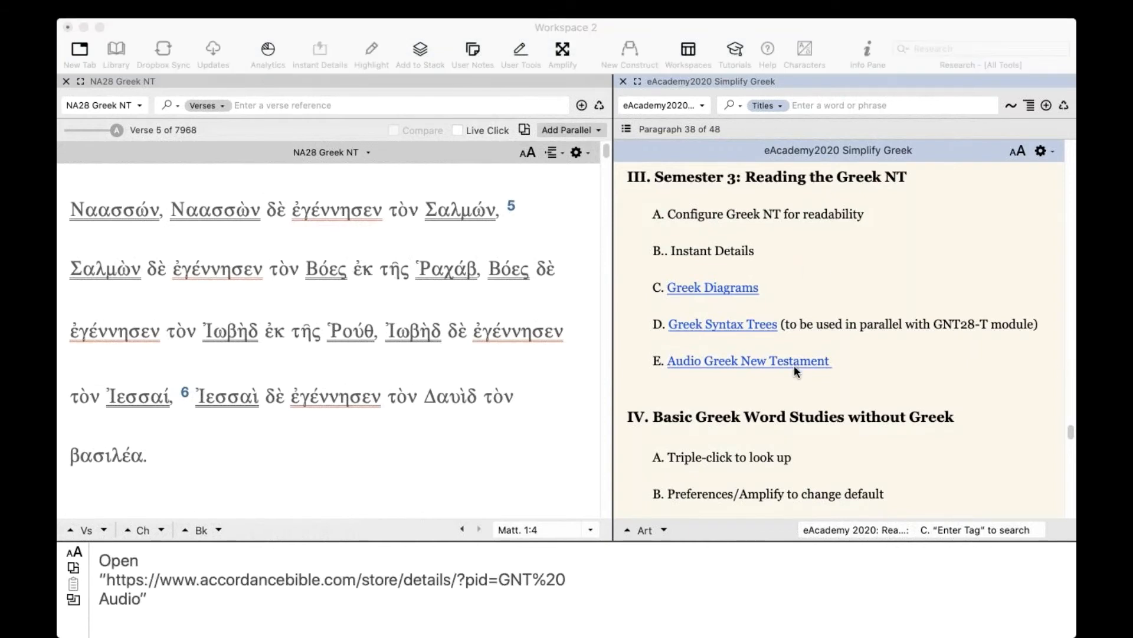
{"action": "key", "text": "super+Tab"}
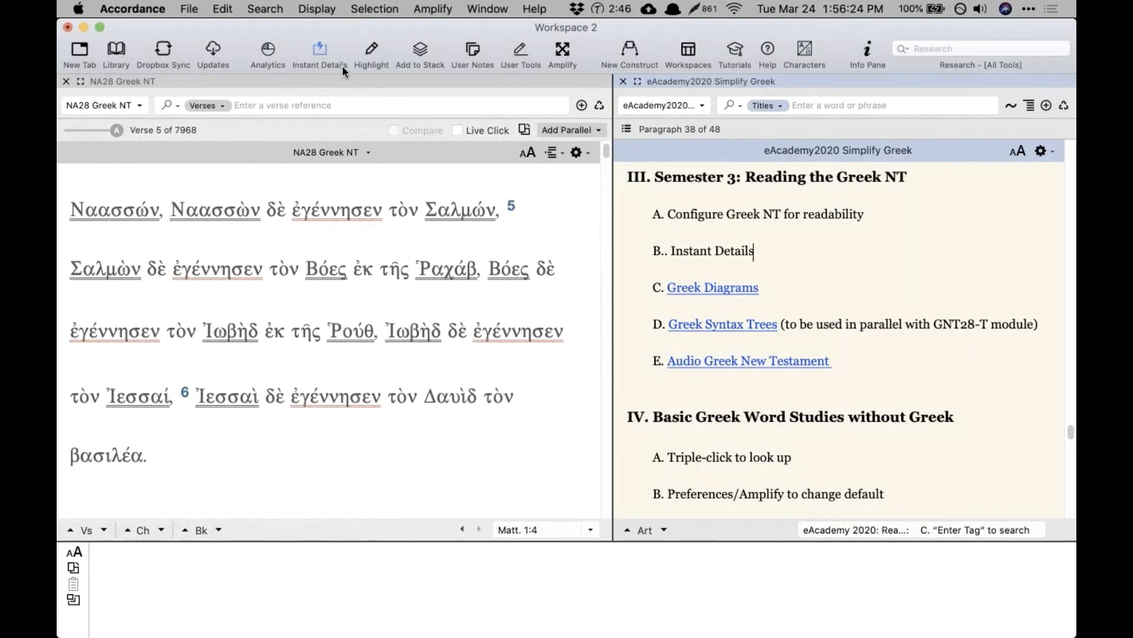
Step: Hide the Instant Details pane and view the parsing of Ῥαχάβ in Matthew 1:5 in a pop-up
{"action": "left_click", "coordinate": [323, 52]}
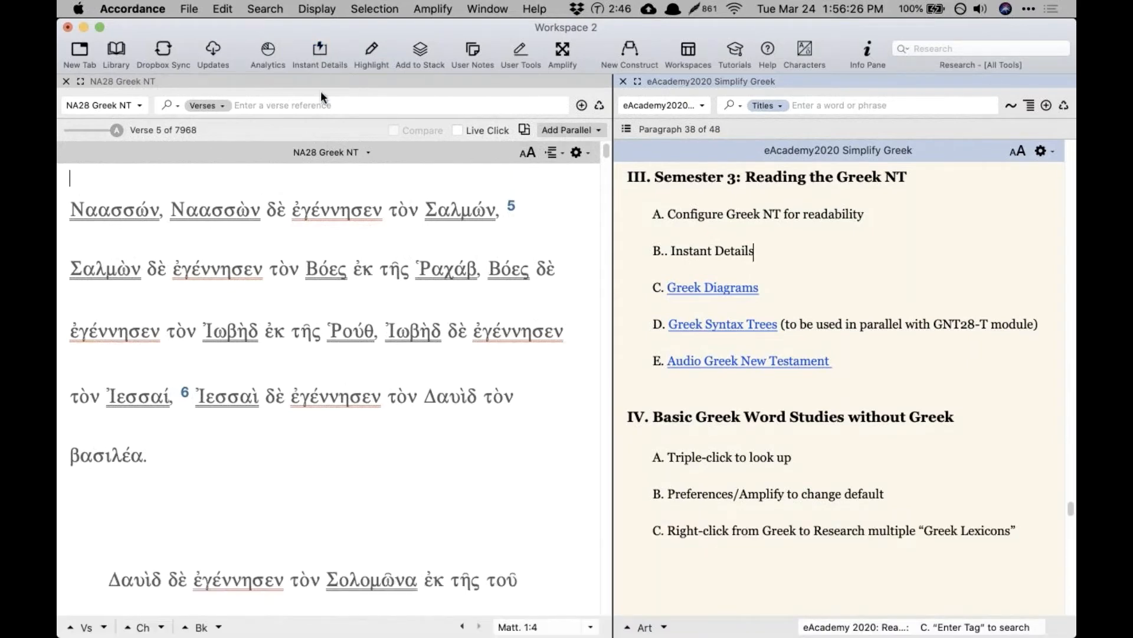
{"action": "left_click", "coordinate": [325, 269]}
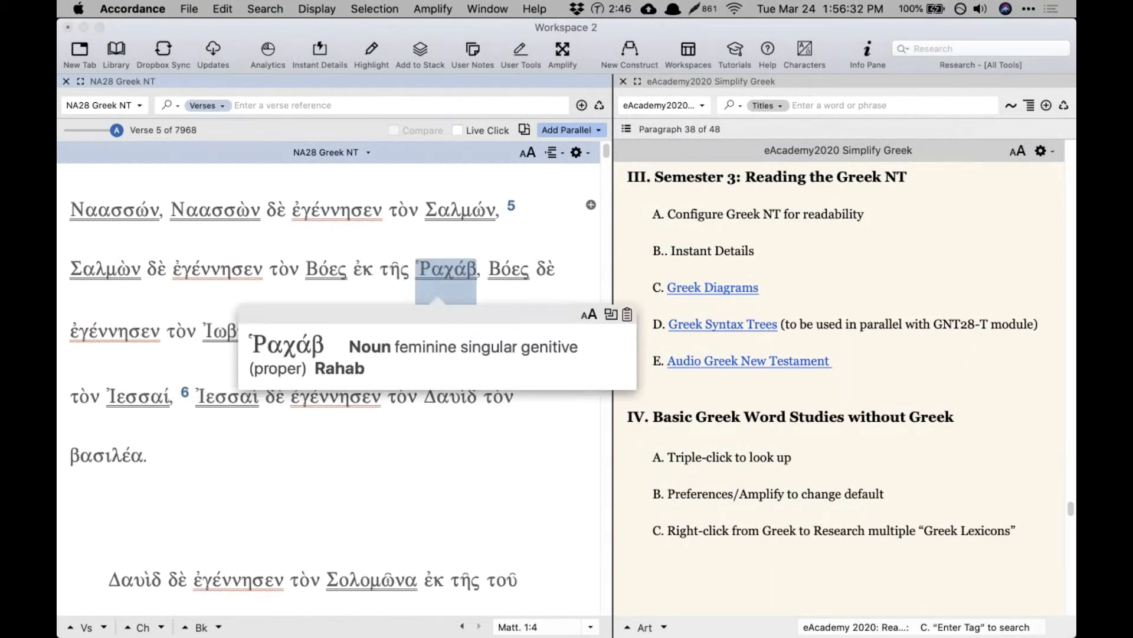
{"action": "scroll", "coordinate": [514, 269], "scroll_direction": "down", "scroll_amount": 3}
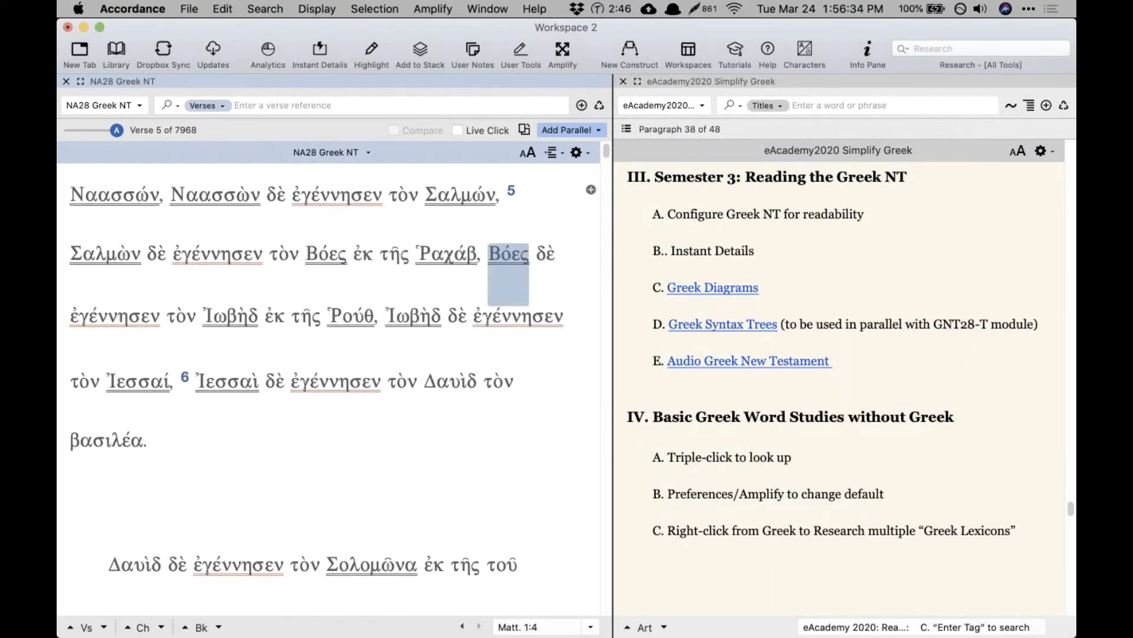
Step: Show the Instant Details pane again and view the parsing of ἐγέννησεν in Matthew 1:6
{"action": "left_click", "coordinate": [317, 51]}
{"action": "mouse_move", "coordinate": [331, 319]}
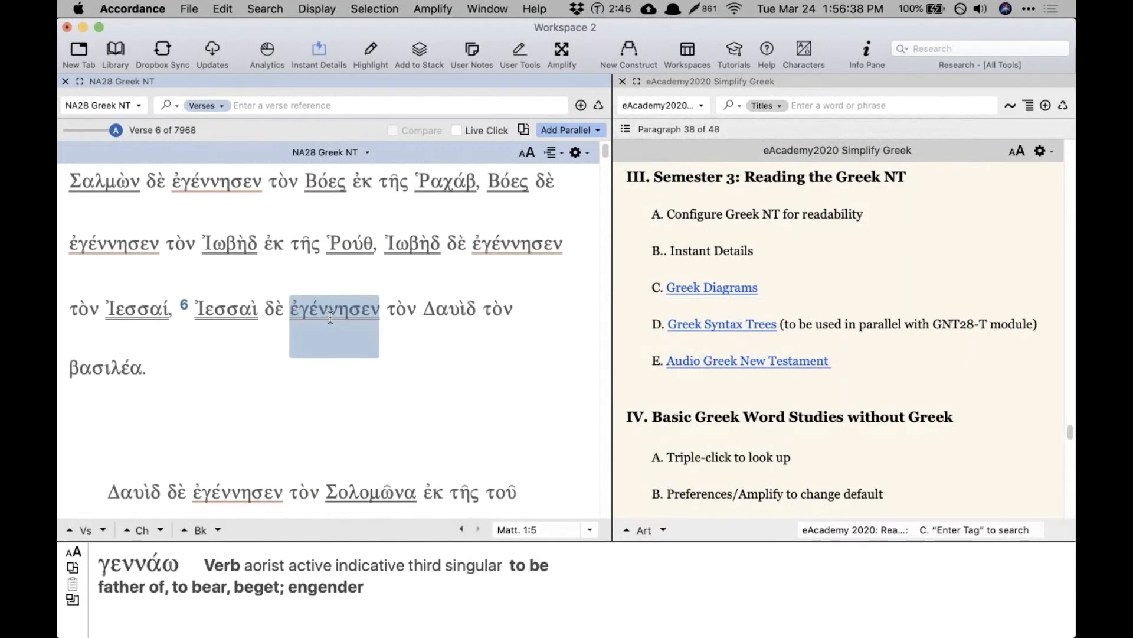
{"action": "scroll", "coordinate": [331, 317], "scroll_direction": "down", "scroll_amount": 5}
{"action": "scroll", "coordinate": [334, 372], "scroll_direction": "up", "scroll_amount": 3}
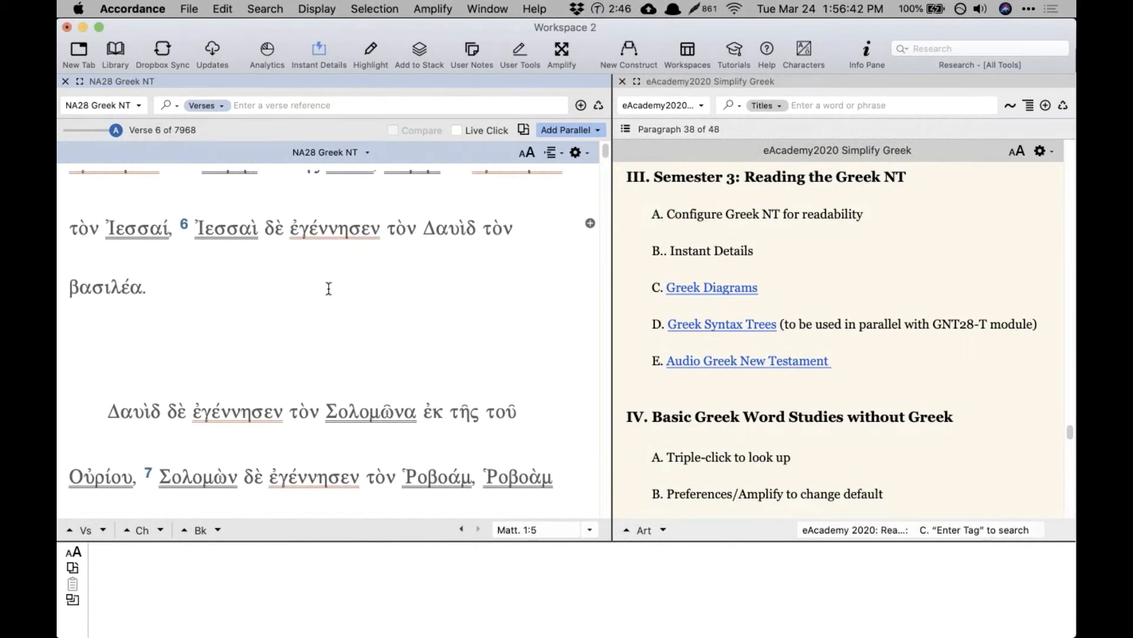
Step: Hide the Instant Details pane and browse the NA28 Greek text from Matthew 1:2 through Matthew 1:17
{"action": "left_click", "coordinate": [319, 51]}
{"action": "scroll", "coordinate": [366, 330], "scroll_direction": "down", "scroll_amount": 3}
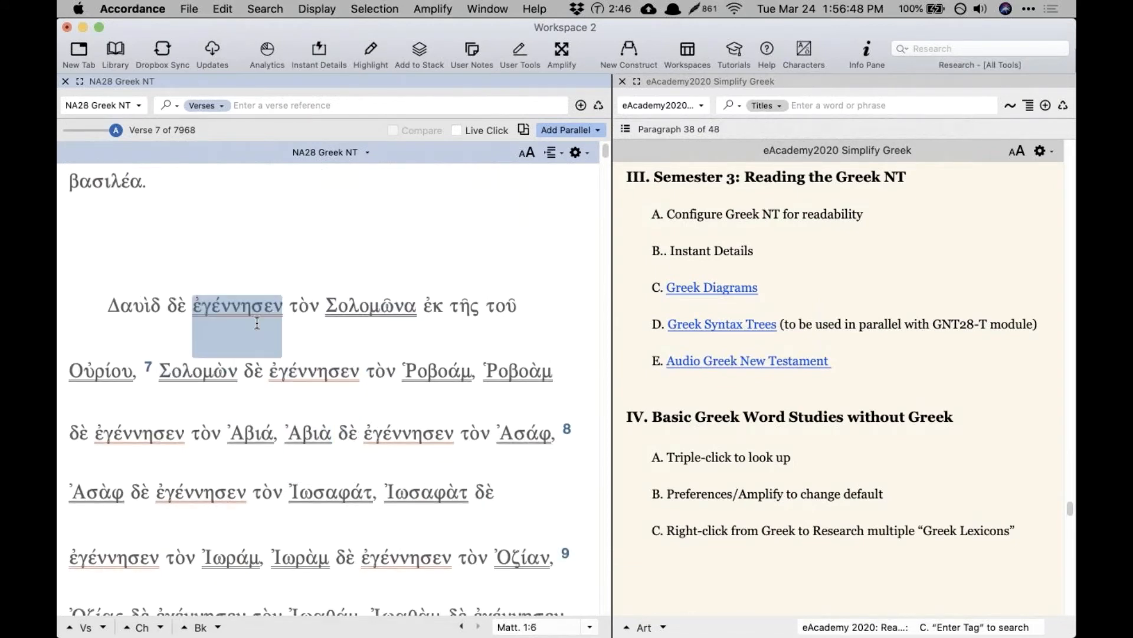
{"action": "scroll", "coordinate": [257, 323], "scroll_direction": "up", "scroll_amount": 4}
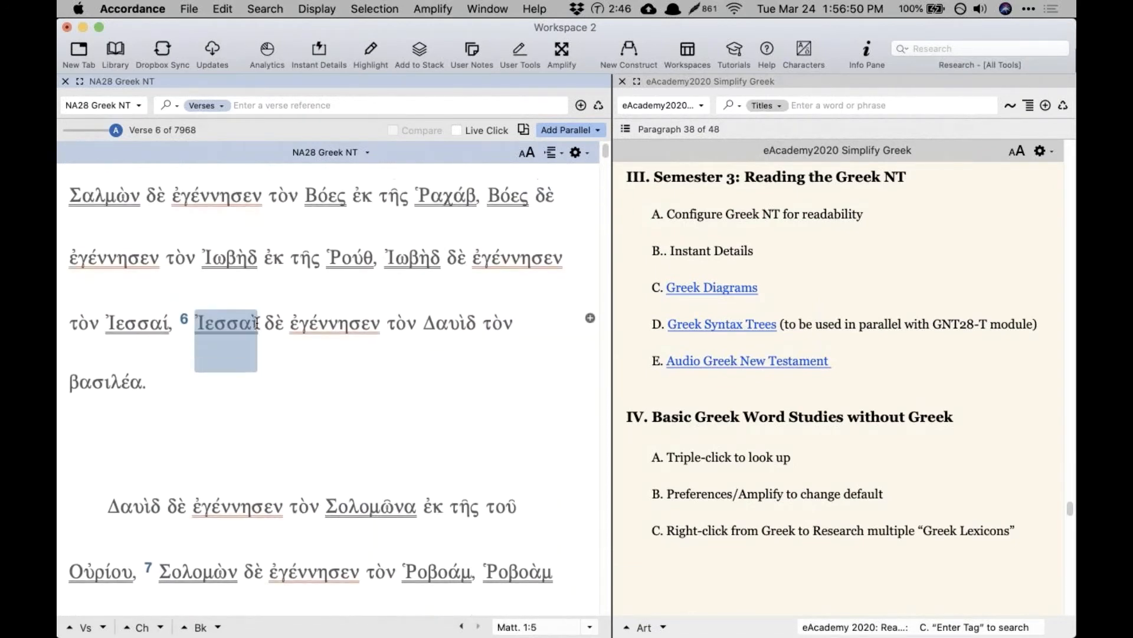
{"action": "scroll", "coordinate": [257, 323], "scroll_direction": "up", "scroll_amount": 3}
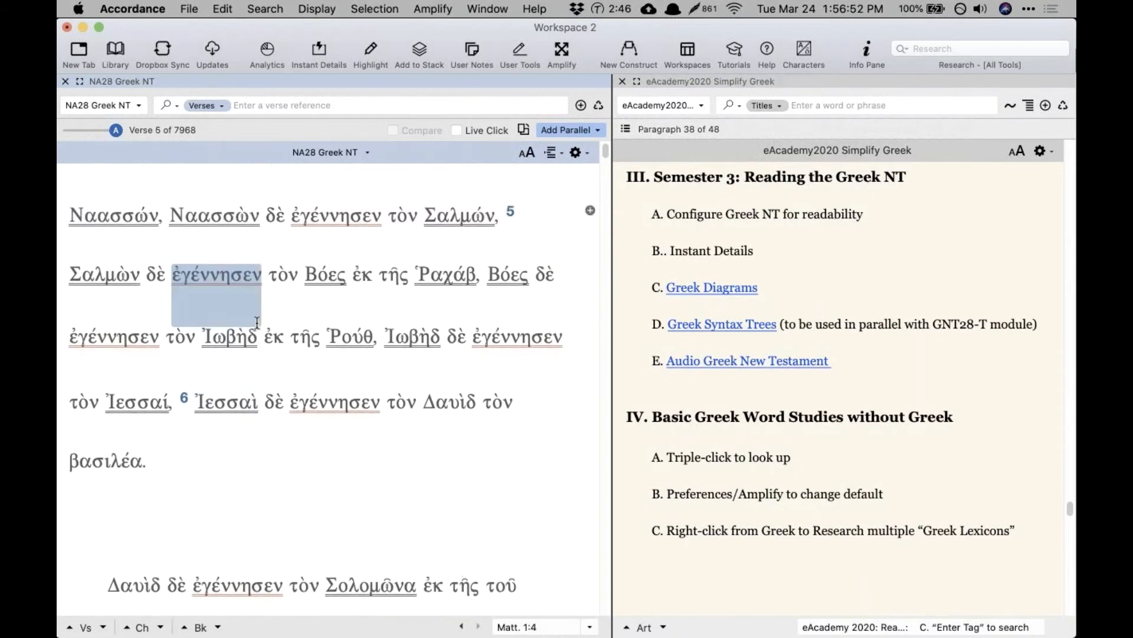
{"action": "scroll", "coordinate": [256, 323], "scroll_direction": "up", "scroll_amount": 5}
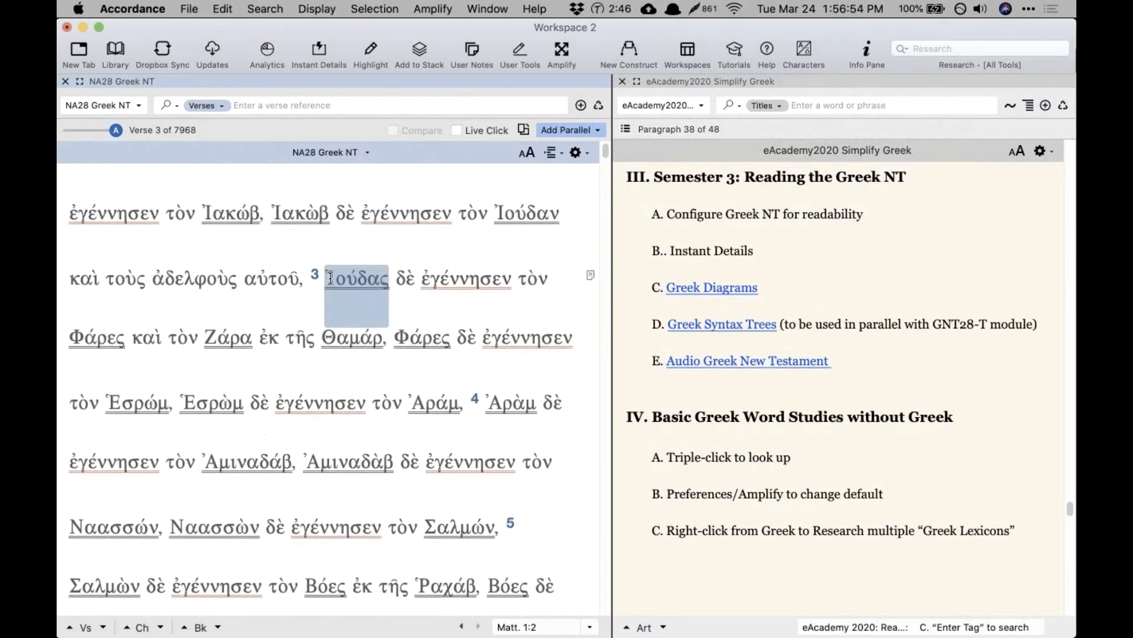
{"action": "scroll", "coordinate": [234, 240], "scroll_direction": "up", "scroll_amount": 1}
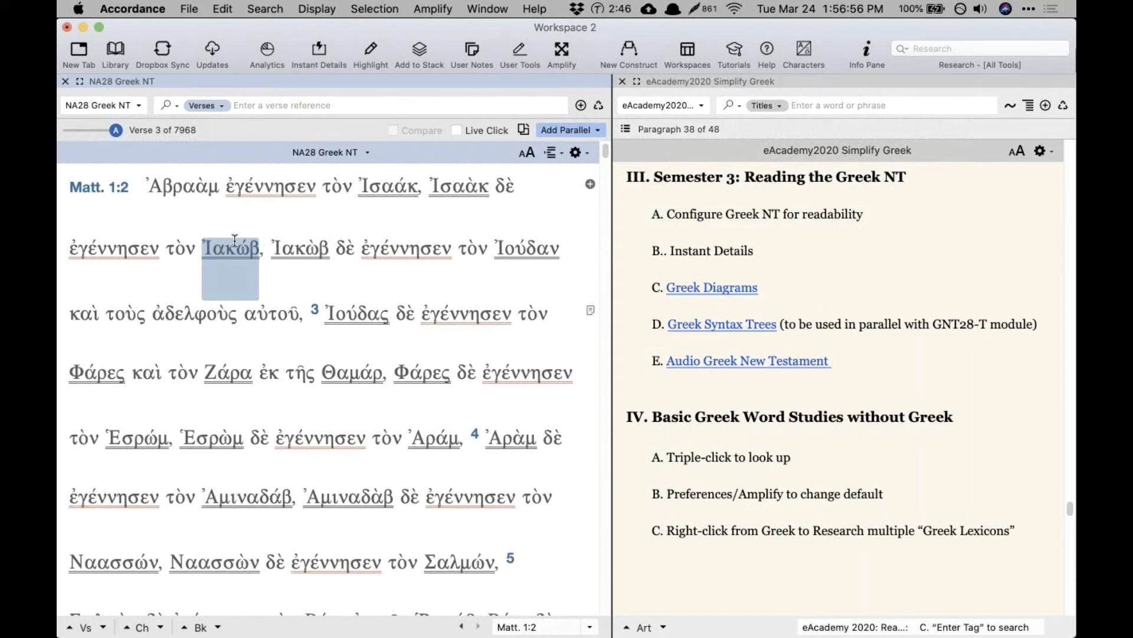
{"action": "triple_click", "coordinate": [234, 240]}
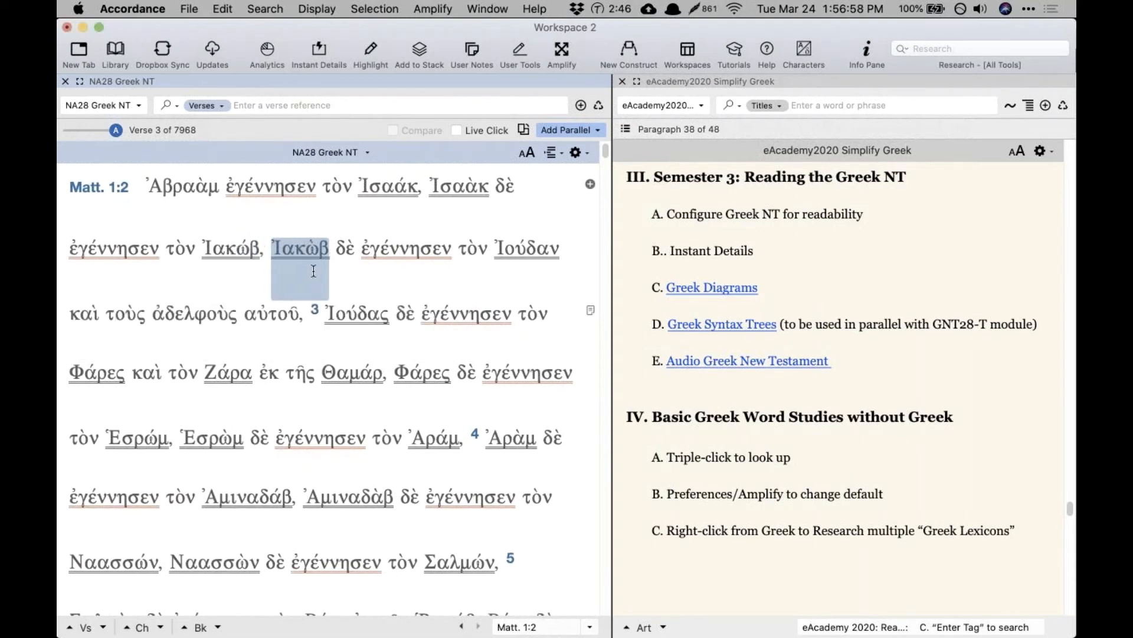
{"action": "scroll", "coordinate": [314, 272], "scroll_direction": "down", "scroll_amount": 1}
{"action": "scroll", "coordinate": [313, 272], "scroll_direction": "down", "scroll_amount": 10}
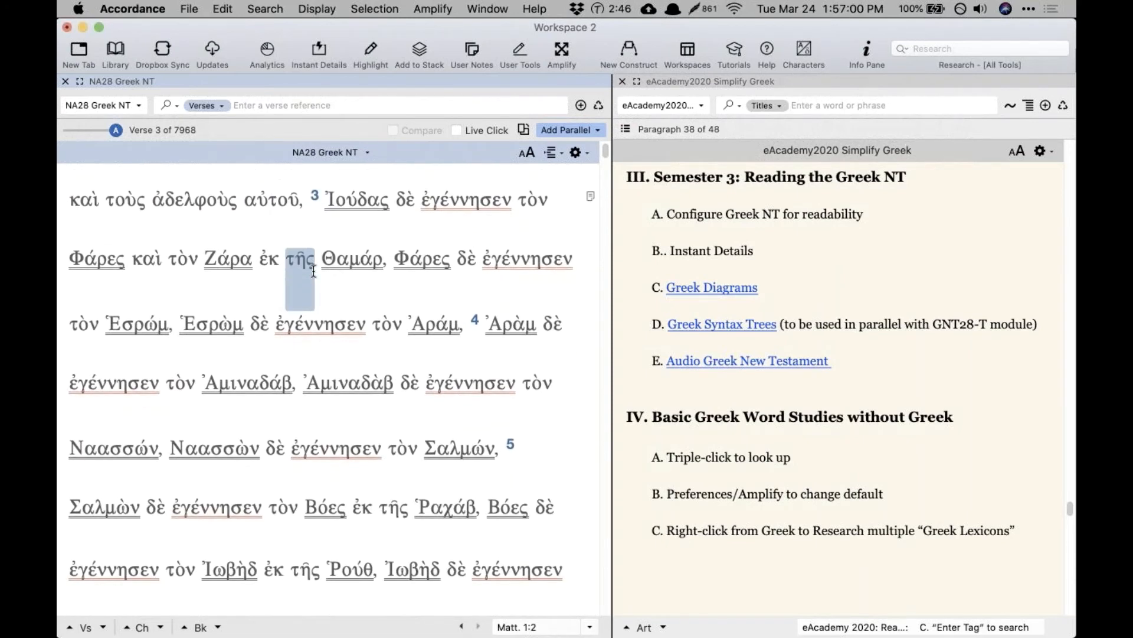
{"action": "scroll", "coordinate": [313, 272], "scroll_direction": "down", "scroll_amount": 12}
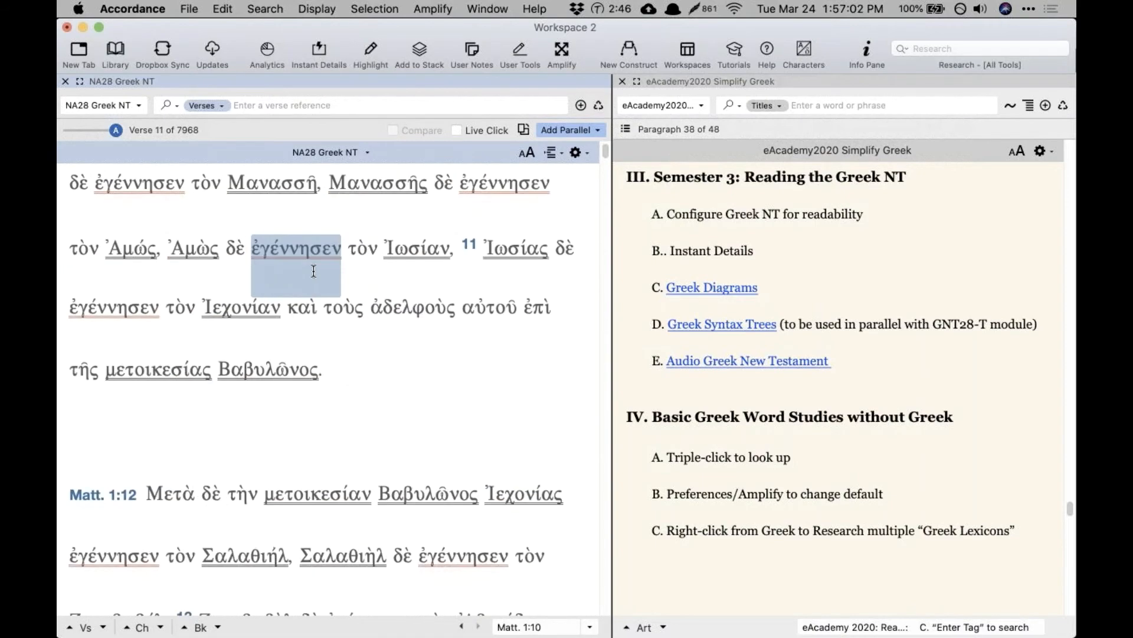
{"action": "scroll", "coordinate": [314, 271], "scroll_direction": "down", "scroll_amount": 8}
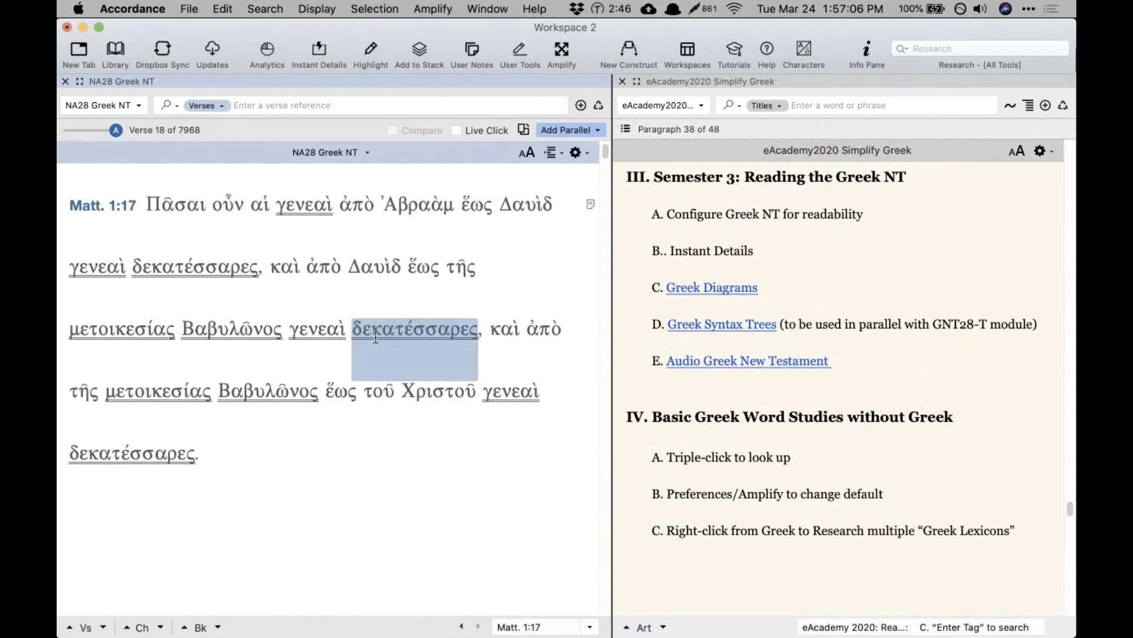
{"action": "mouse_move", "coordinate": [375, 338]}
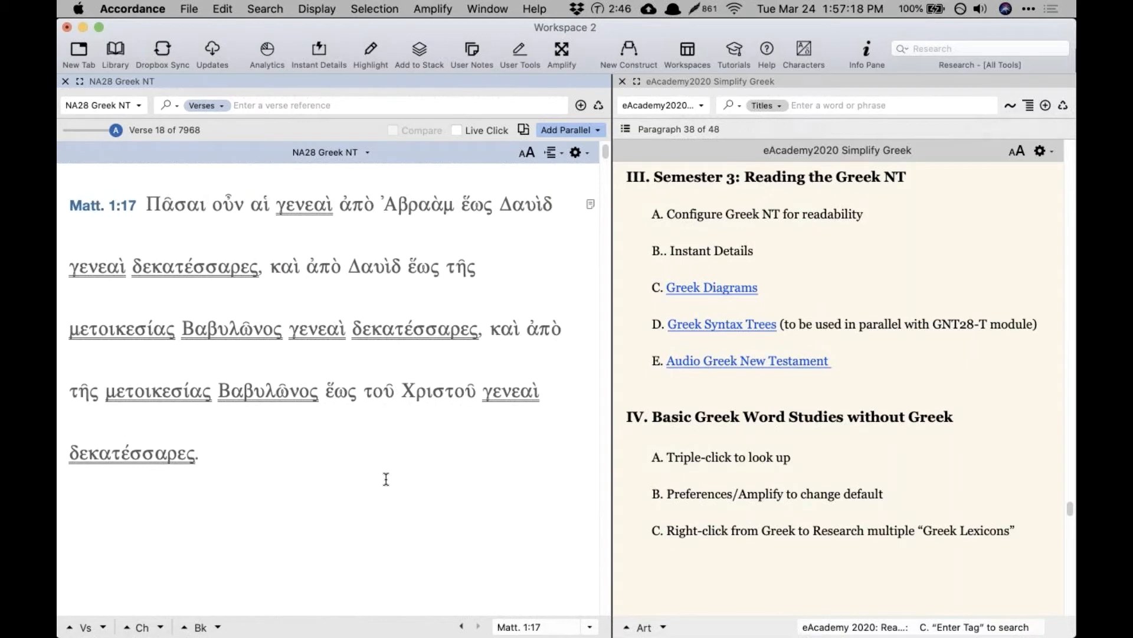
Step: Open the Greek Diagrams link in the Semester 3 outline and view its product details
{"action": "left_click", "coordinate": [847, 297]}
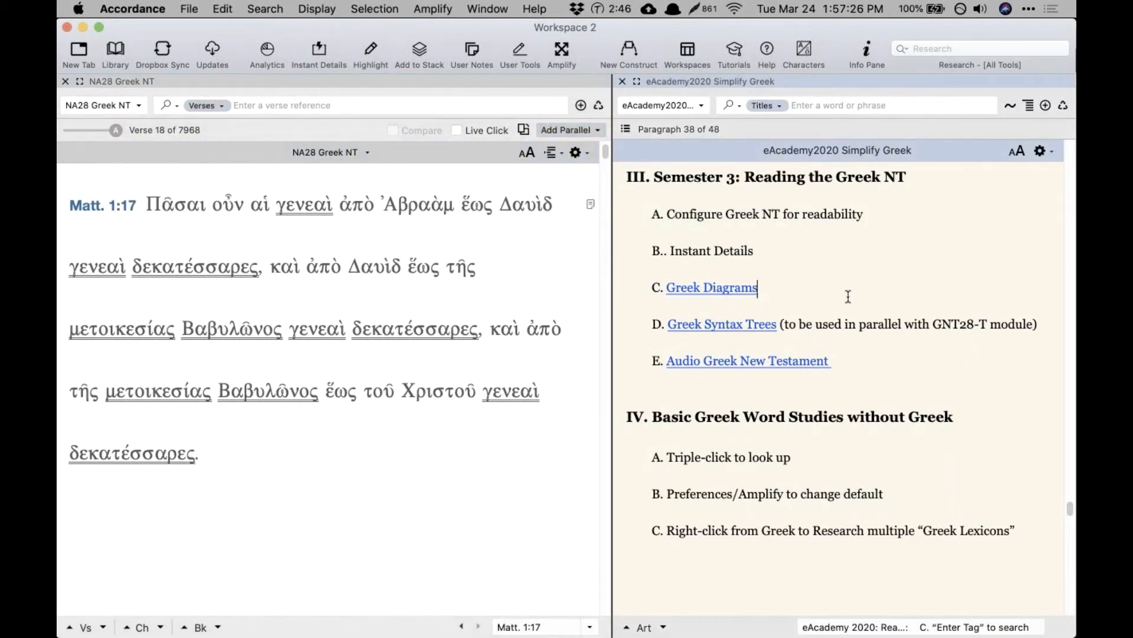
{"action": "left_click", "coordinate": [740, 289]}
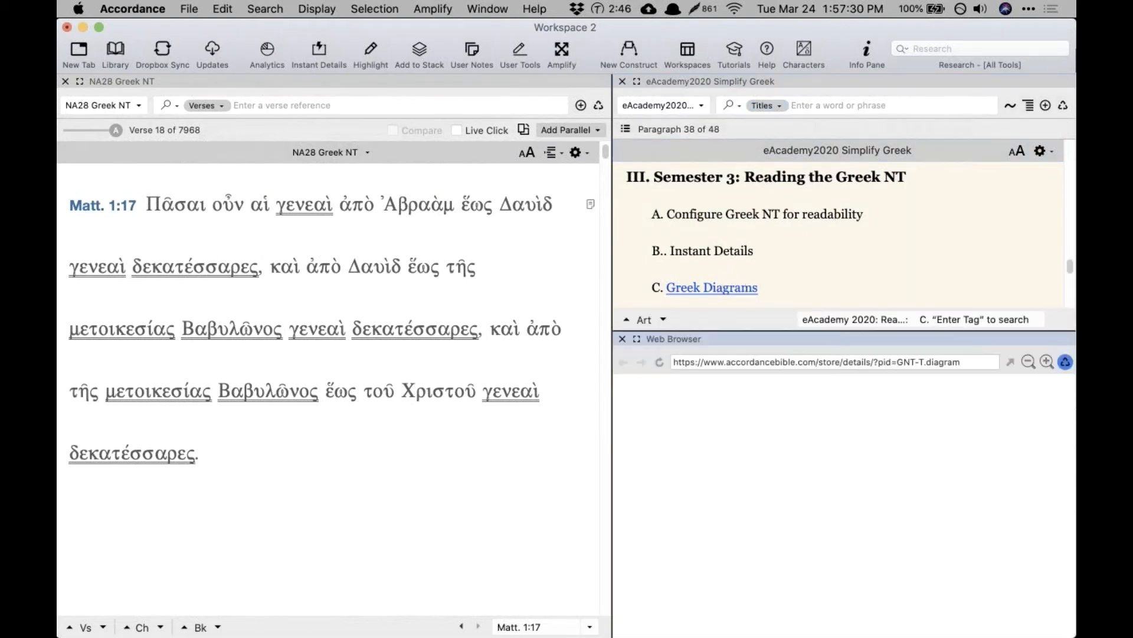
{"action": "scroll", "coordinate": [873, 248], "scroll_direction": "down", "scroll_amount": 1}
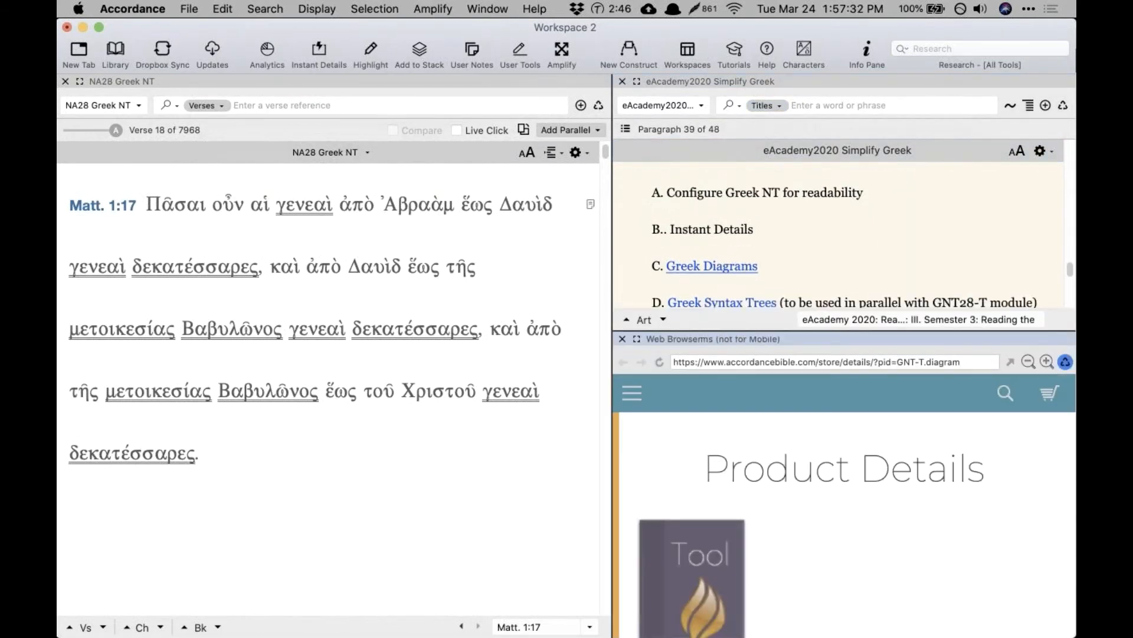
{"action": "scroll", "coordinate": [870, 488], "scroll_direction": "down", "scroll_amount": 10}
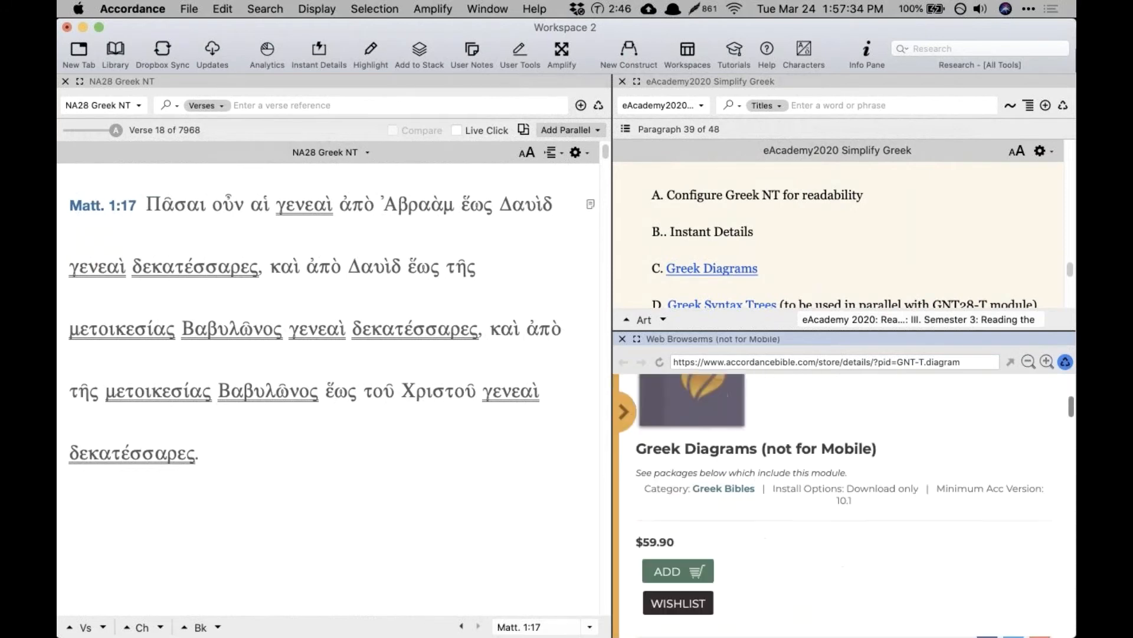
Step: Add the Diagram of Greek New Testament (Complete) in parallel with the NA28 Greek text
{"action": "left_click", "coordinate": [570, 130]}
{"action": "mouse_move", "coordinate": [582, 334]}
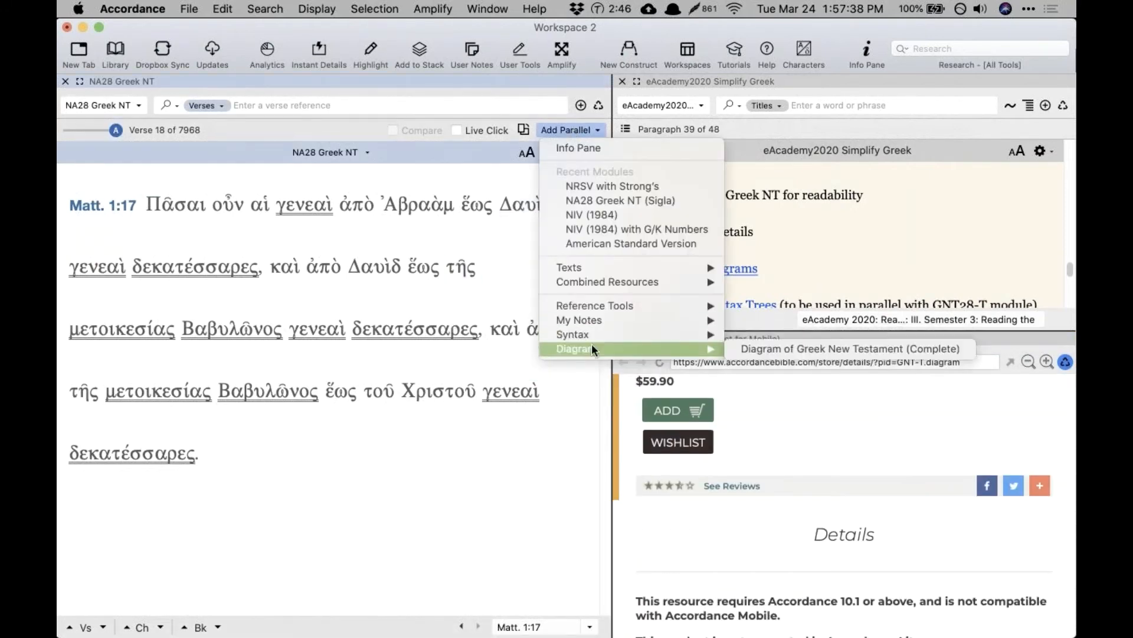
{"action": "left_click", "coordinate": [758, 349]}
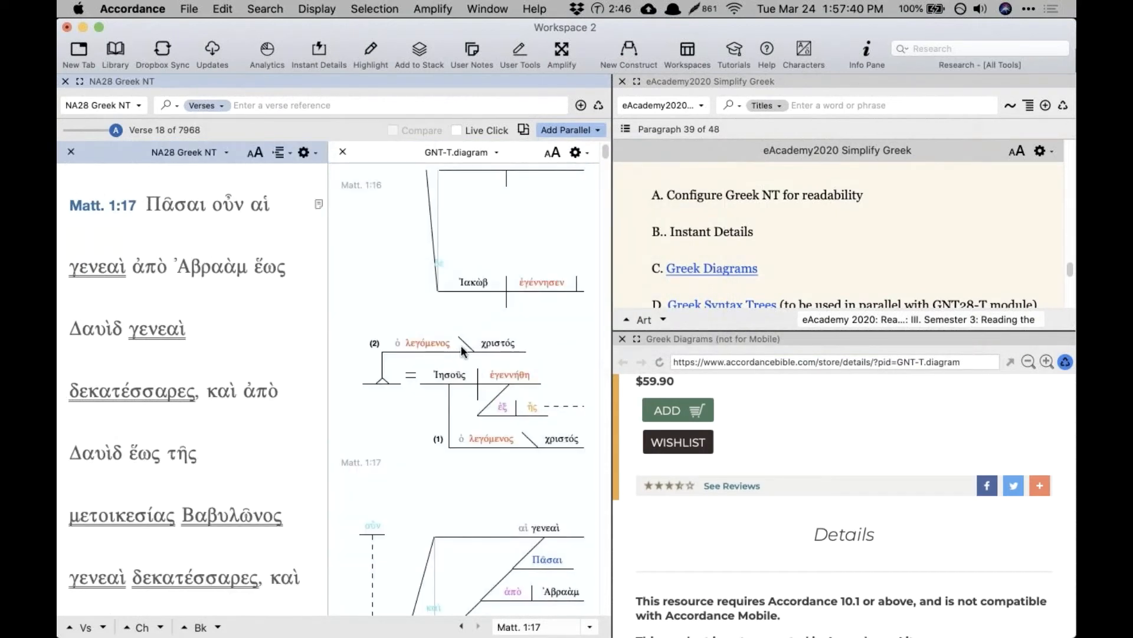
Step: Widen the Greek text and diagram panes and browse the diagrams around Matthew 1:14 to 1:16
{"action": "scroll", "coordinate": [569, 284], "scroll_direction": "up", "scroll_amount": 5}
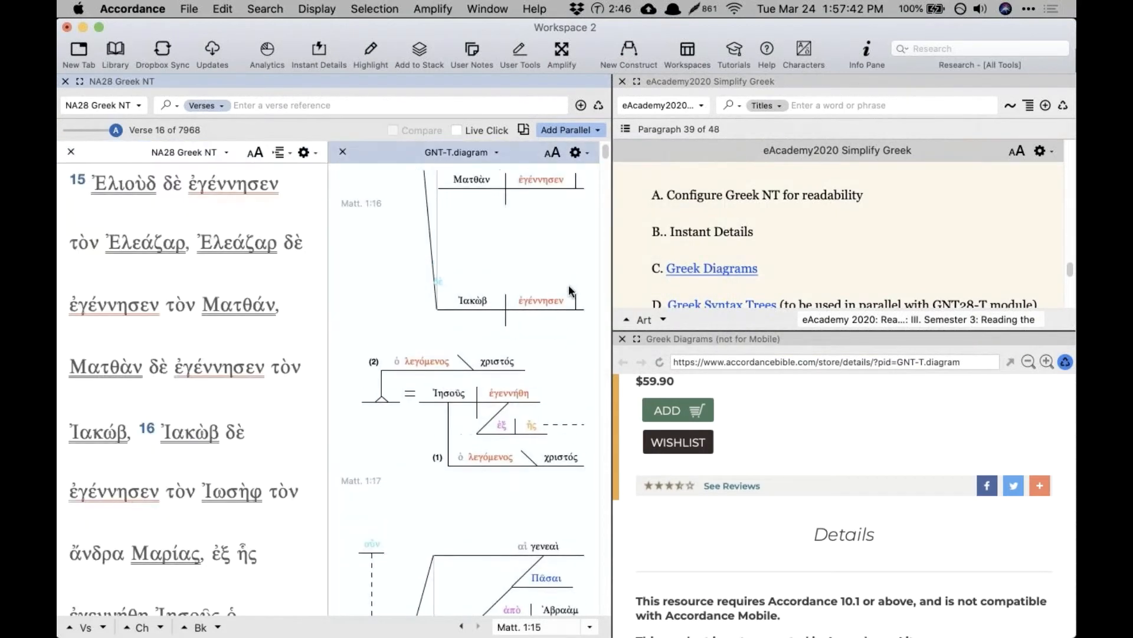
{"action": "scroll", "coordinate": [569, 286], "scroll_direction": "up", "scroll_amount": 5}
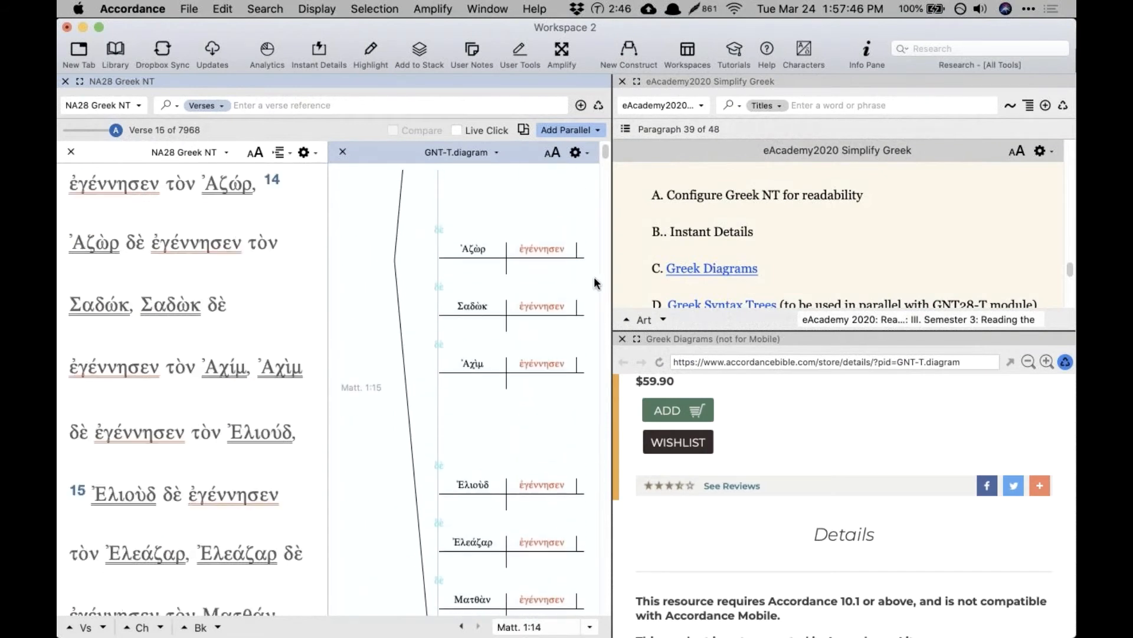
{"action": "left_click_drag", "start_coordinate": [611, 277], "coordinate": [728, 278]}
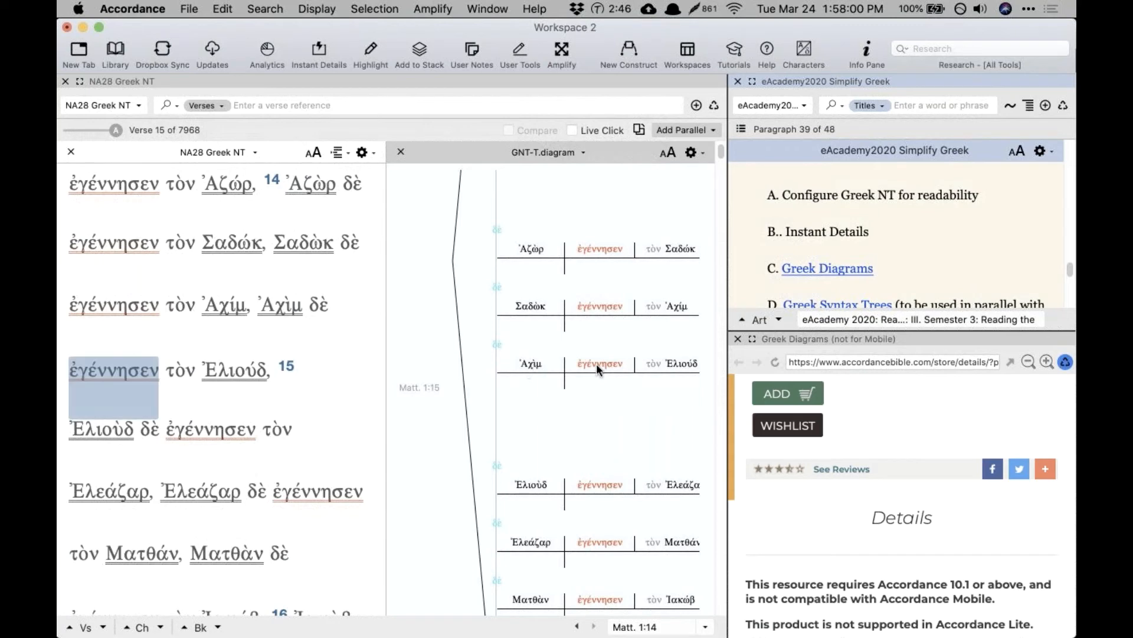
{"action": "scroll", "coordinate": [586, 381], "scroll_direction": "down", "scroll_amount": 3}
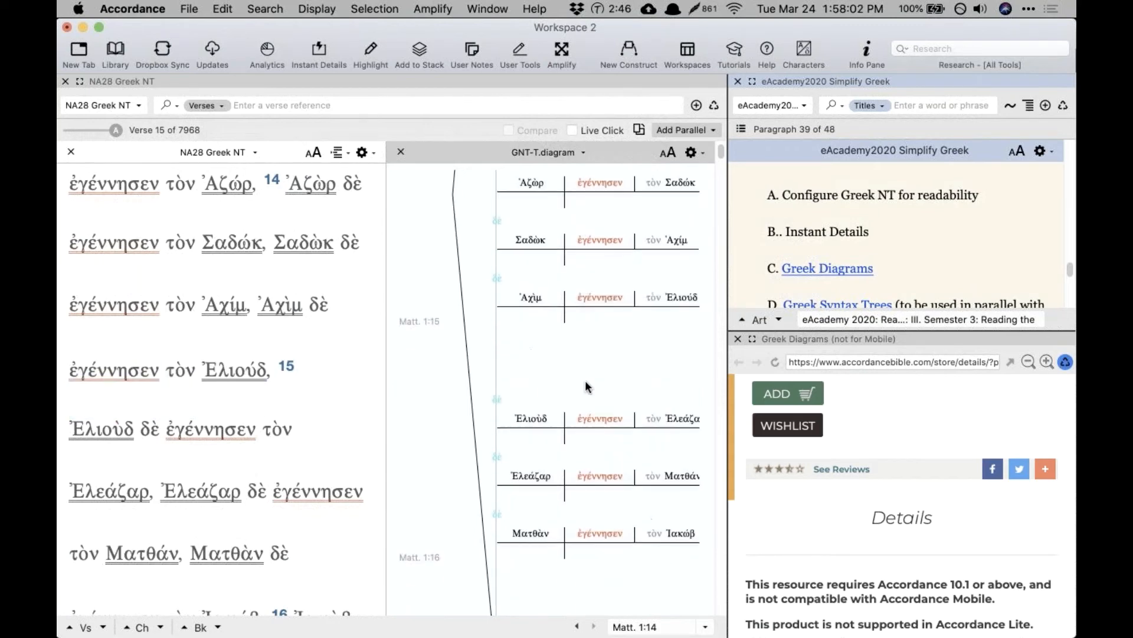
Step: Go to Ephesians 1:3 in the NA28 Greek text and view its full sentence diagram
{"action": "left_click", "coordinate": [427, 104]}
{"action": "type", "text": "eph 1"}
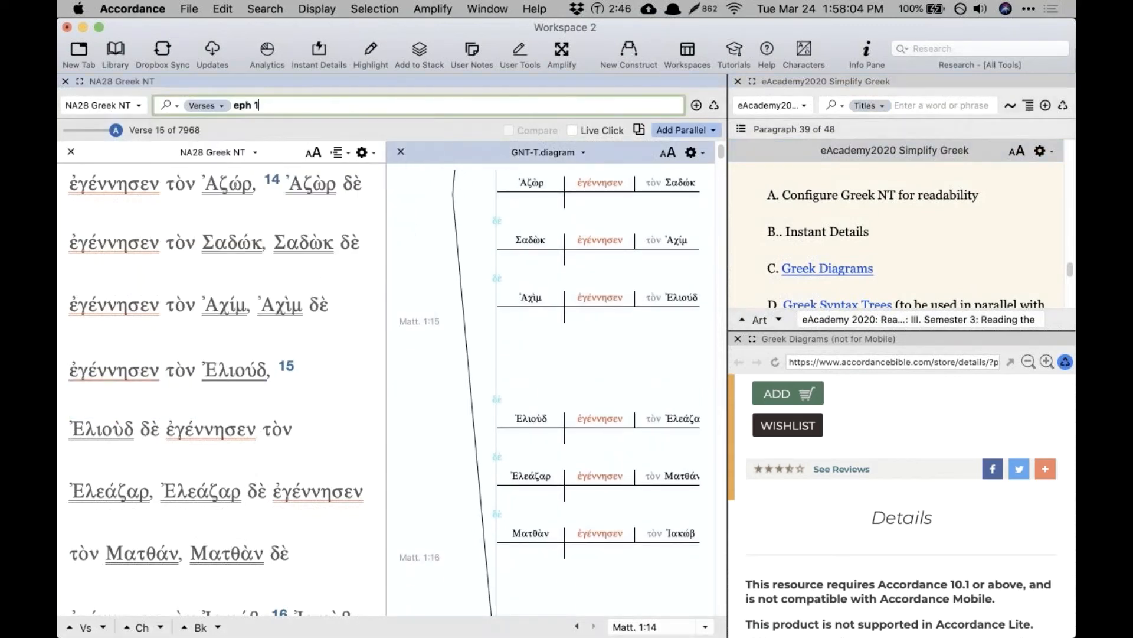
{"action": "type", "text": ".3"}
{"action": "key", "text": "Return"}
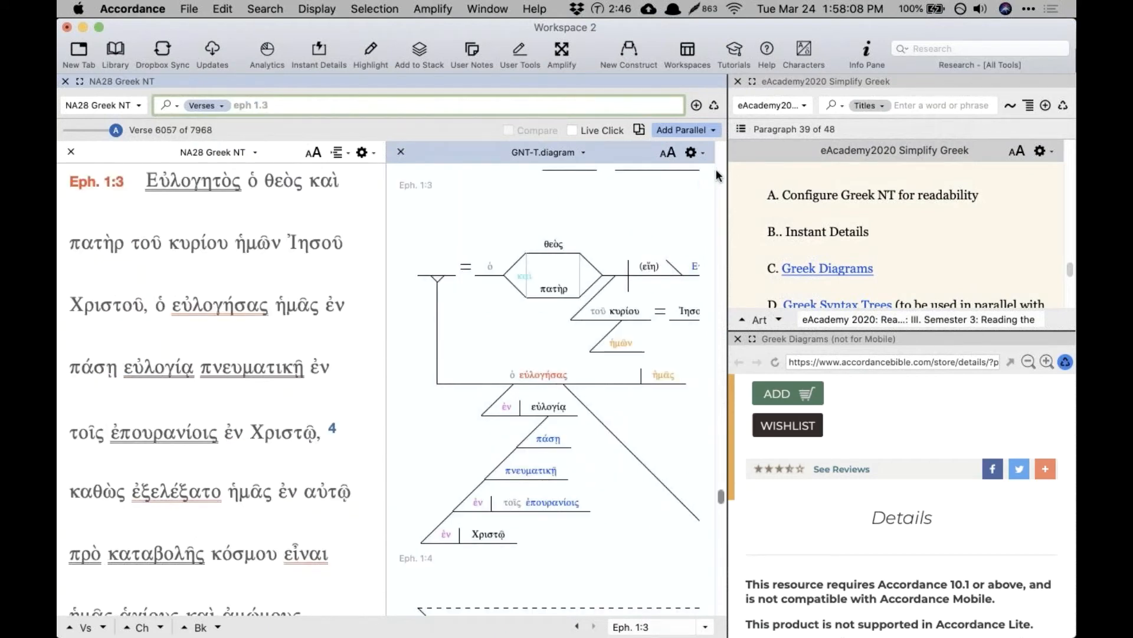
{"action": "scroll", "coordinate": [660, 311], "scroll_direction": "right", "scroll_amount": 5}
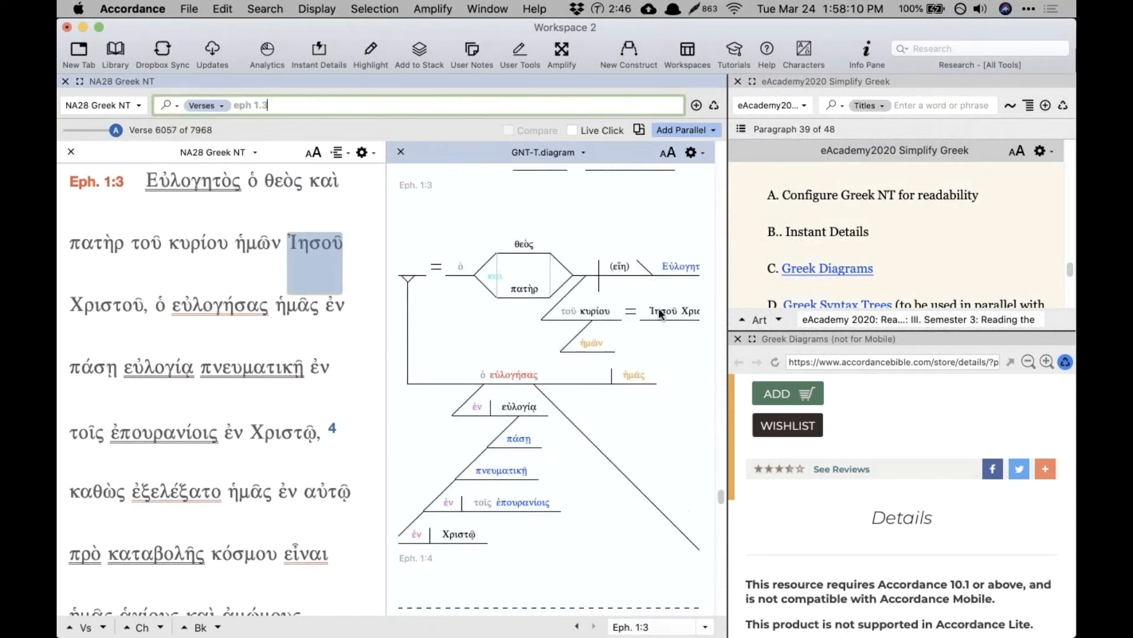
{"action": "scroll", "coordinate": [659, 311], "scroll_direction": "left", "scroll_amount": 5}
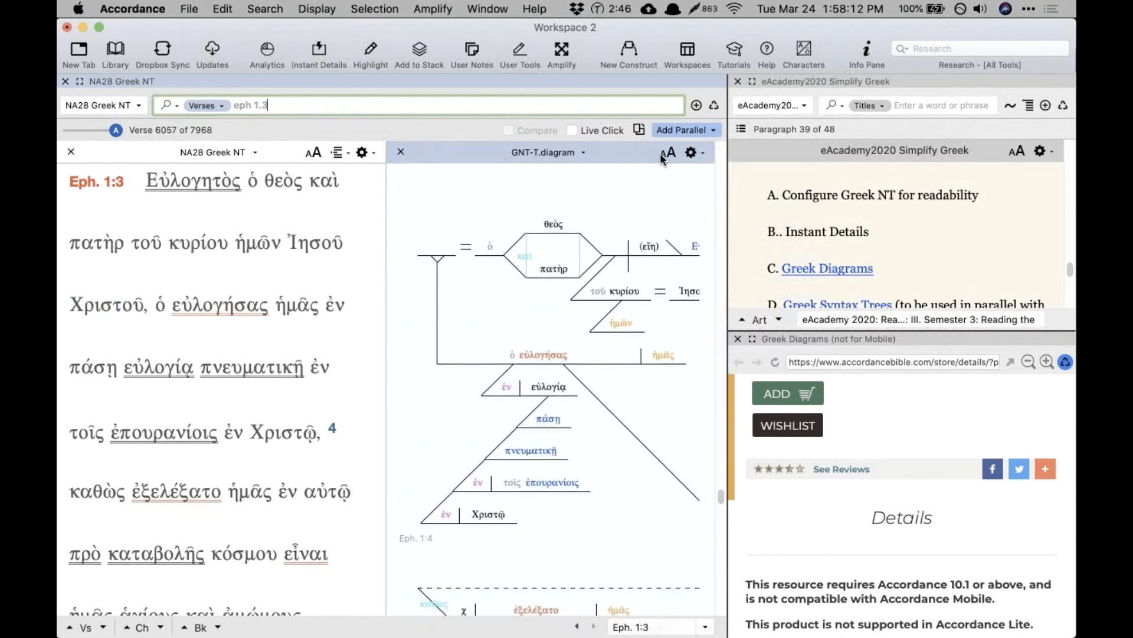
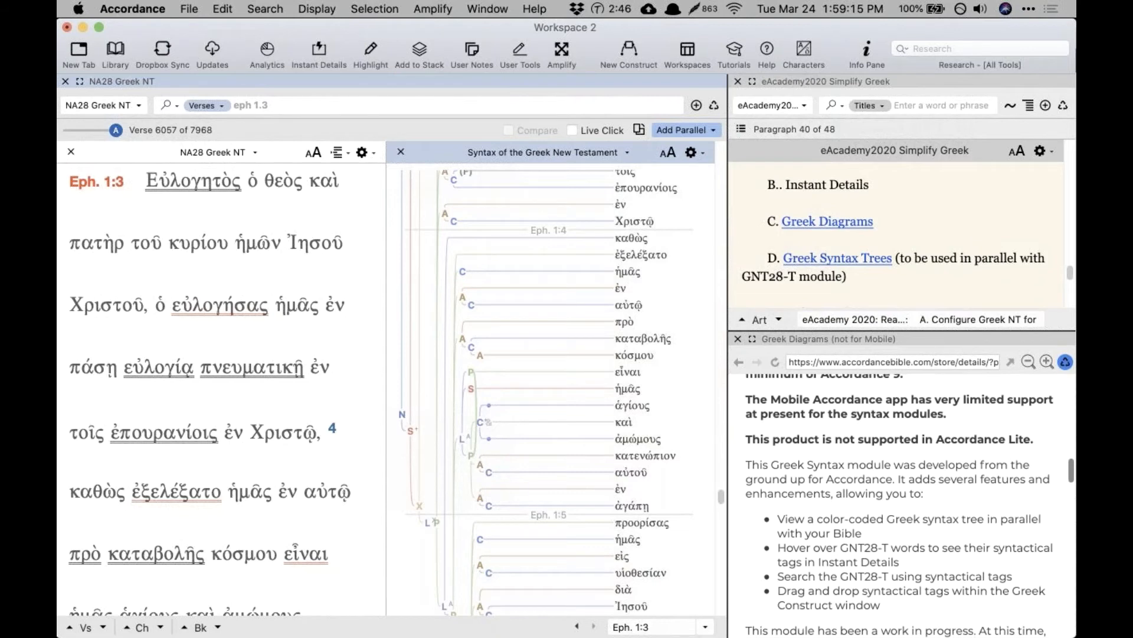
Step: Close the syntax product page and remove the Syntax of the Greek New Testament parallel
{"action": "left_click", "coordinate": [833, 515]}
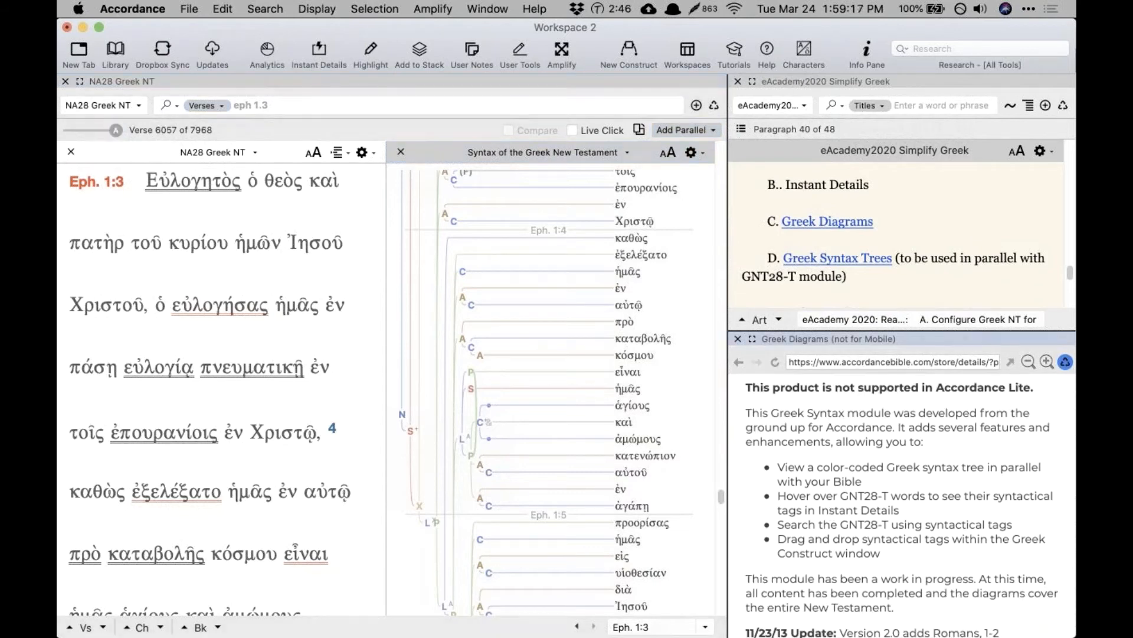
{"action": "scroll", "coordinate": [918, 295], "scroll_direction": "up", "scroll_amount": 2}
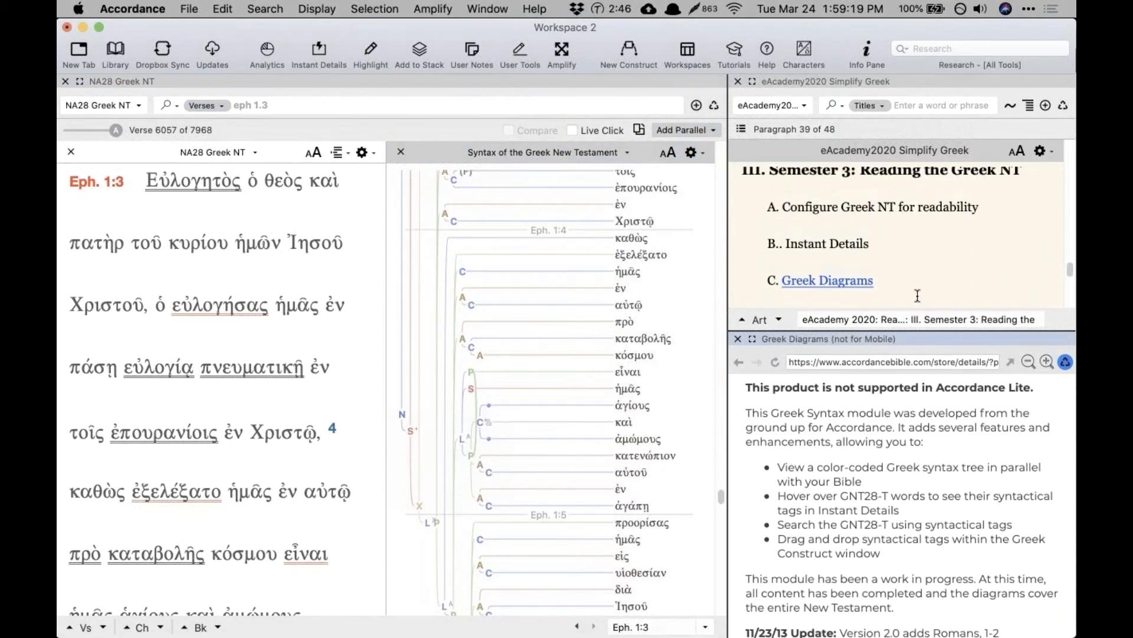
{"action": "left_click_drag", "start_coordinate": [915, 339], "coordinate": [915, 429]}
{"action": "left_click", "coordinate": [737, 339]}
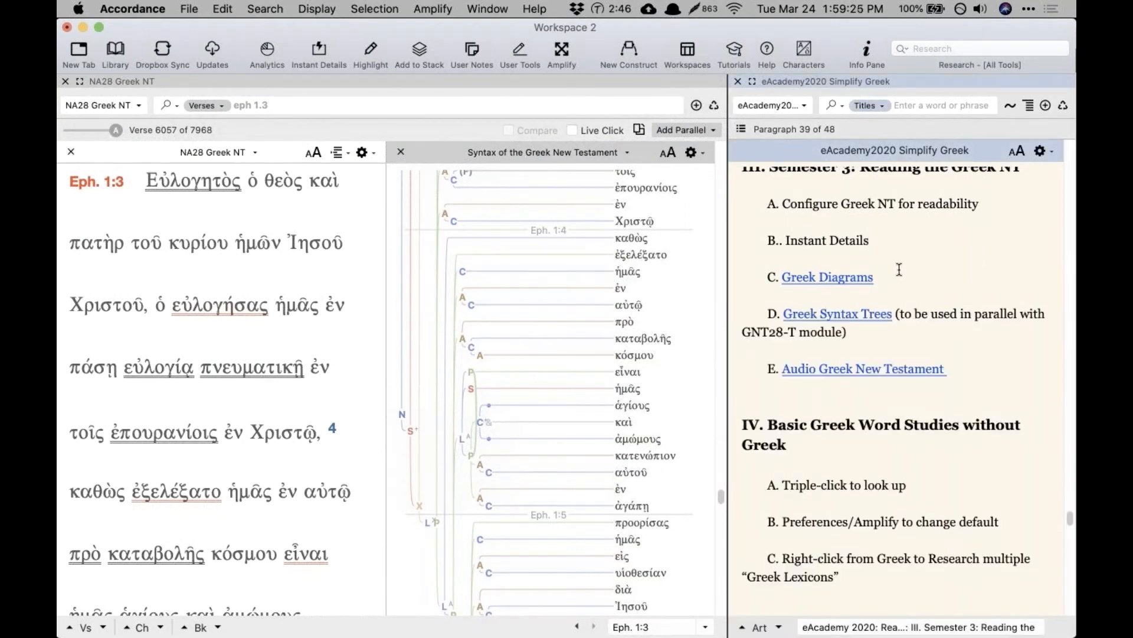
{"action": "left_click", "coordinate": [400, 151]}
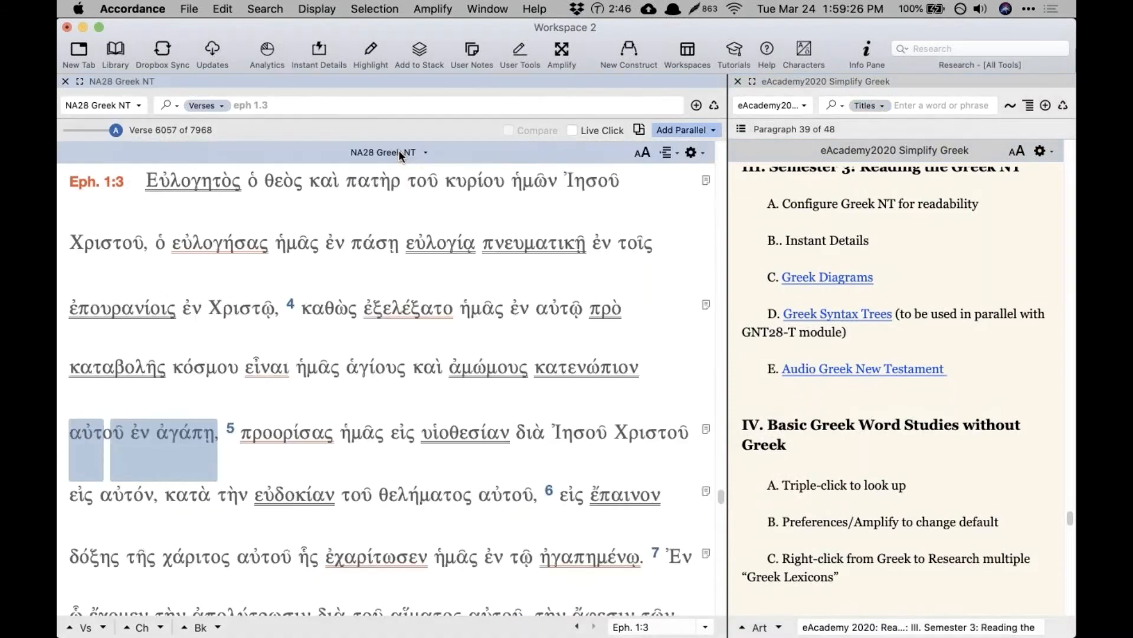
Step: Open the Audio Greek New Testament link in the outline and view its product details
{"action": "left_click", "coordinate": [823, 369]}
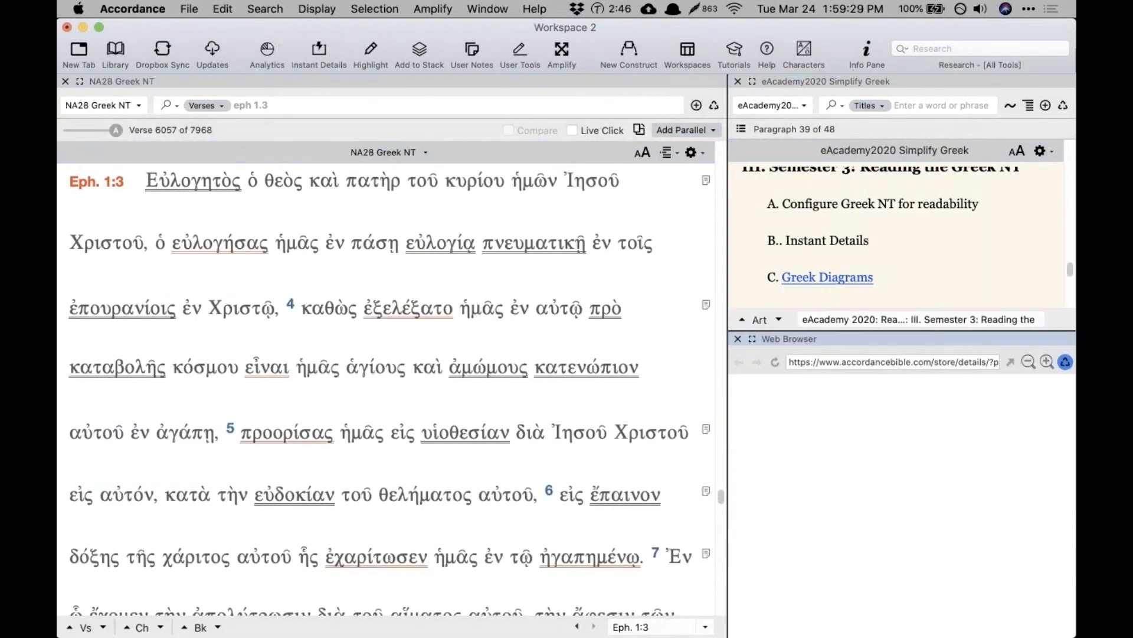
{"action": "scroll", "coordinate": [940, 229], "scroll_direction": "down", "scroll_amount": 2}
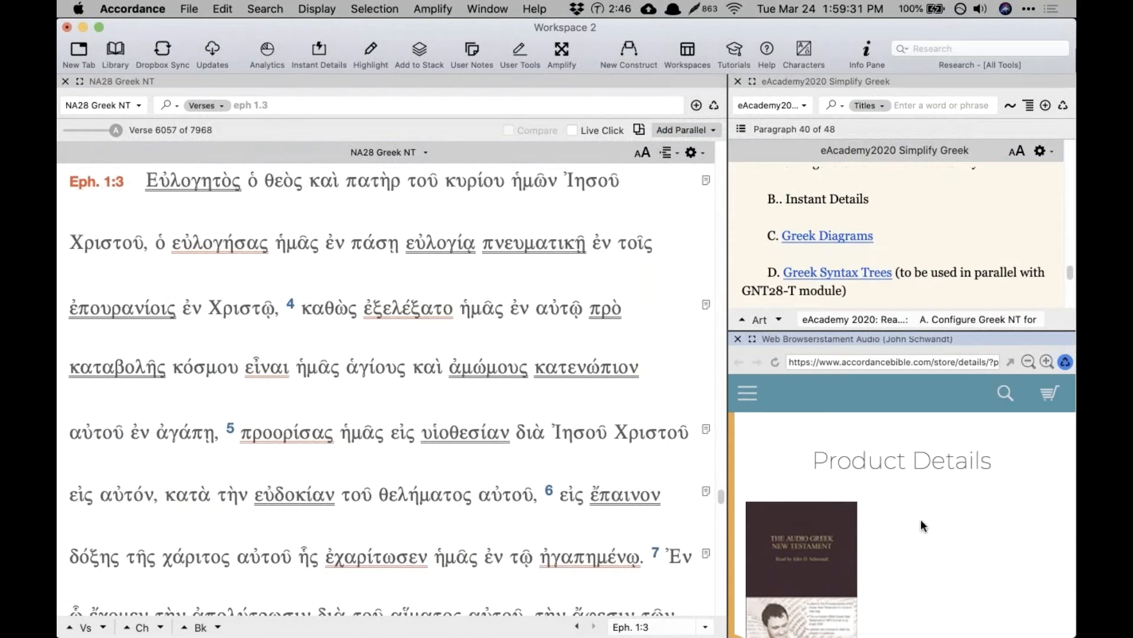
{"action": "scroll", "coordinate": [923, 524], "scroll_direction": "down", "scroll_amount": 5}
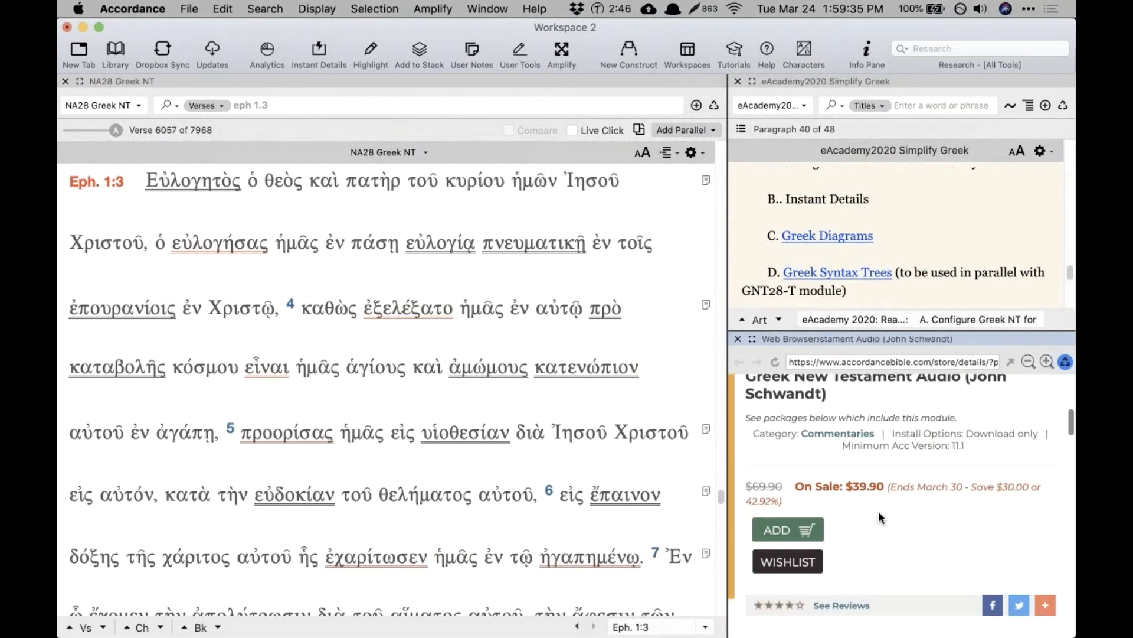
{"action": "scroll", "coordinate": [880, 514], "scroll_direction": "down", "scroll_amount": 5}
{"action": "scroll", "coordinate": [878, 512], "scroll_direction": "down", "scroll_amount": 3}
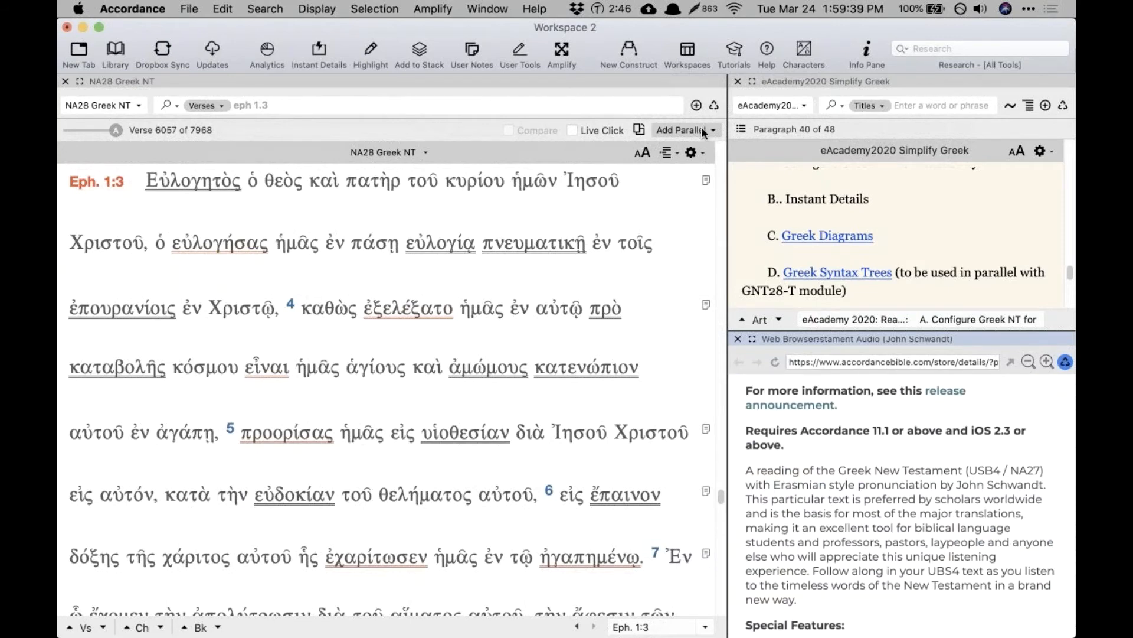
{"action": "scroll", "coordinate": [860, 496], "scroll_direction": "down", "scroll_amount": 3}
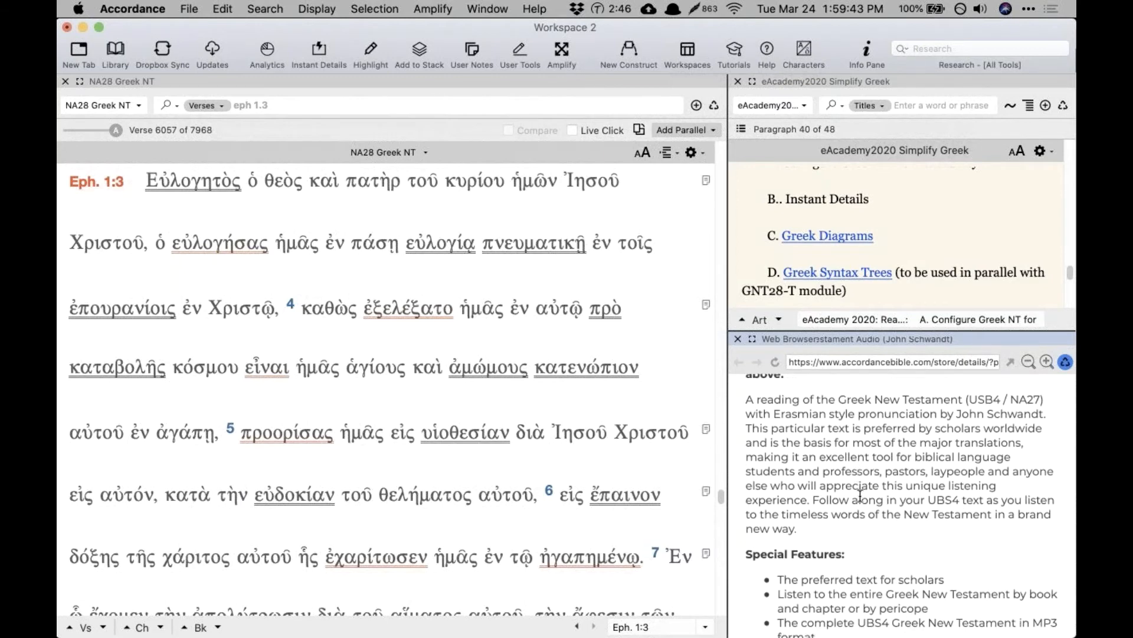
Step: Close the audio product page and return to the Semester 3 heading in the outline
{"action": "left_click", "coordinate": [738, 339]}
{"action": "left_click", "coordinate": [663, 392]}
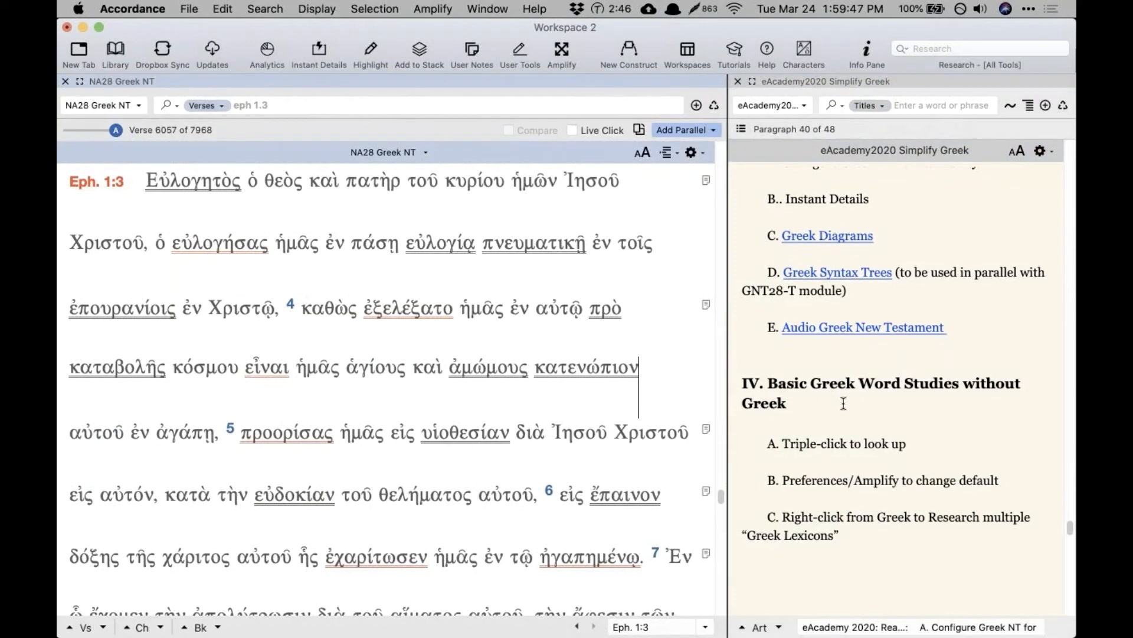
{"action": "scroll", "coordinate": [844, 404], "scroll_direction": "up", "scroll_amount": 3}
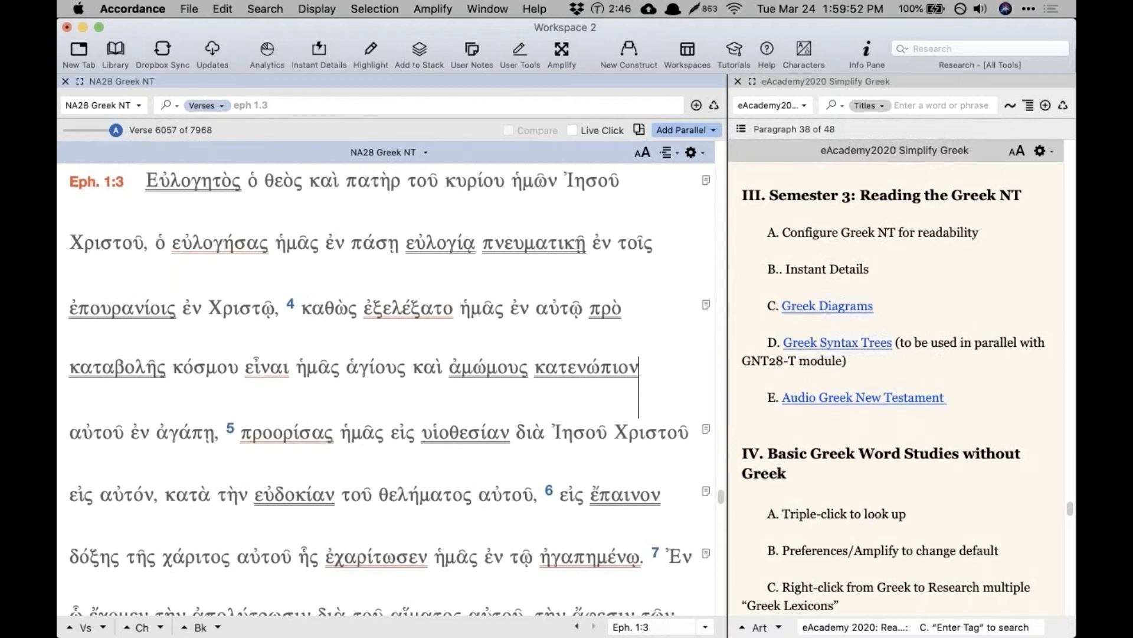
{"action": "left_click", "coordinate": [839, 430]}
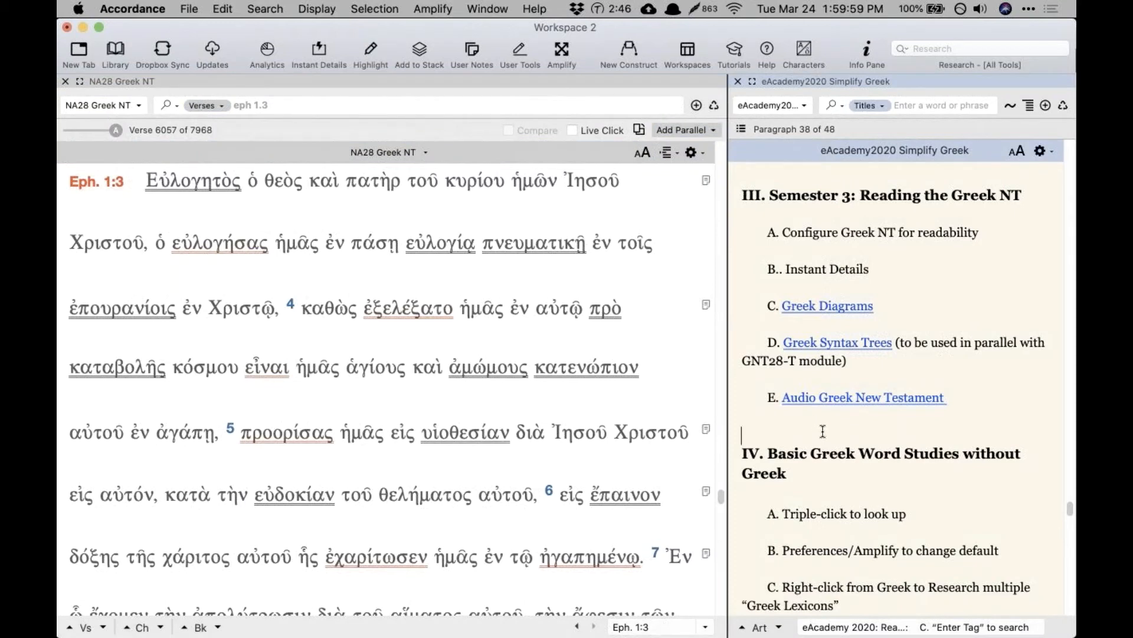
Step: Search the library for "audio", open the Greek NT Audio module, and hide the library
{"action": "left_click", "coordinate": [697, 131]}
{"action": "left_click", "coordinate": [697, 131]}
{"action": "left_click", "coordinate": [181, 89]}
{"action": "type", "text": "greek"}
{"action": "key", "text": "super+a"}
{"action": "type", "text": "audio"}
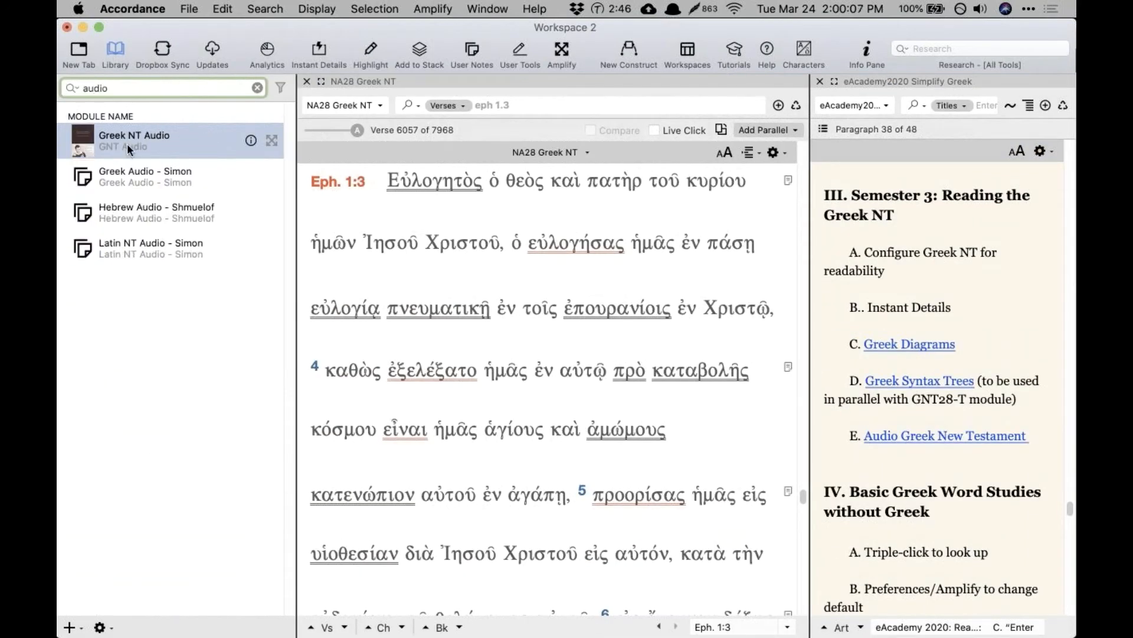
{"action": "double_click", "coordinate": [127, 144]}
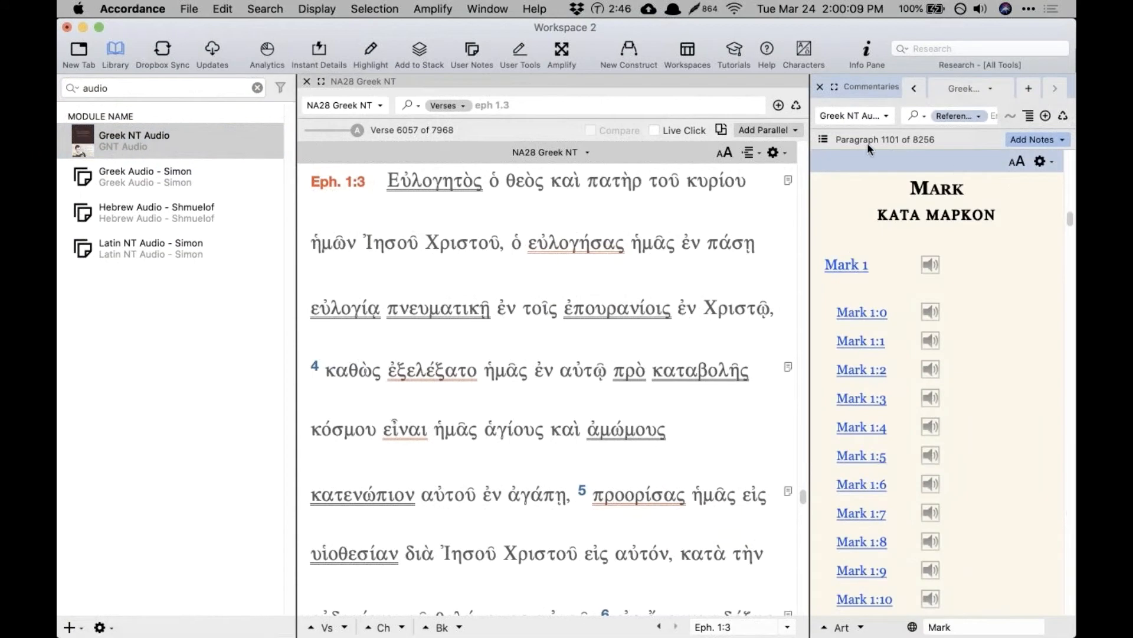
{"action": "left_click", "coordinate": [112, 50]}
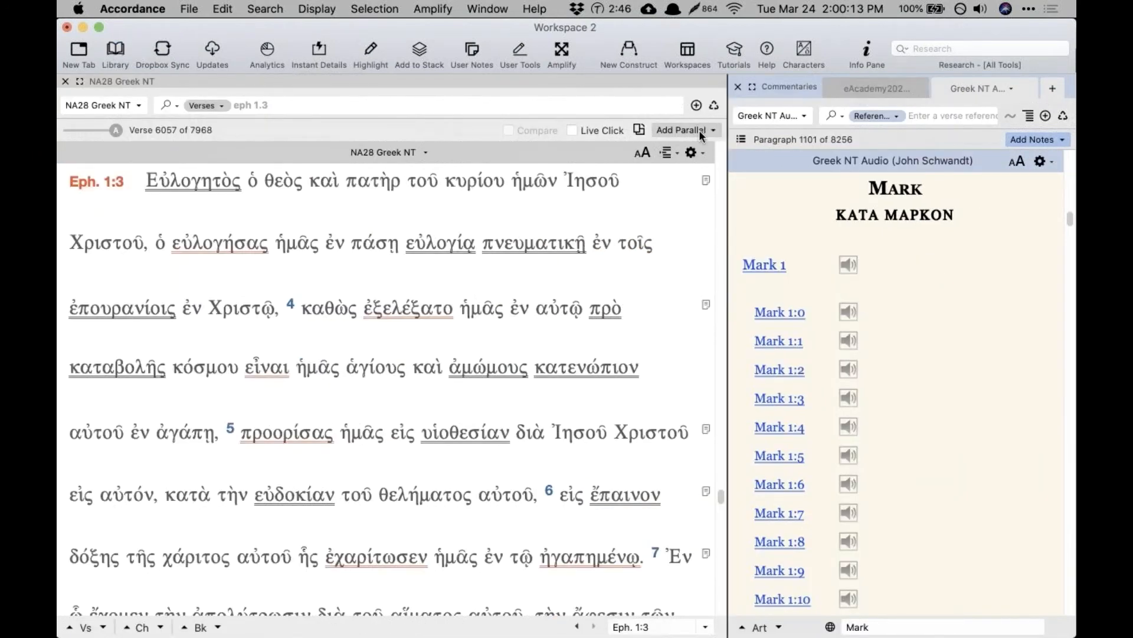
Step: Add Greek NT Audio in parallel with the NA28 Greek text and sample the Ephesians 1 chapter recording
{"action": "left_click", "coordinate": [699, 130]}
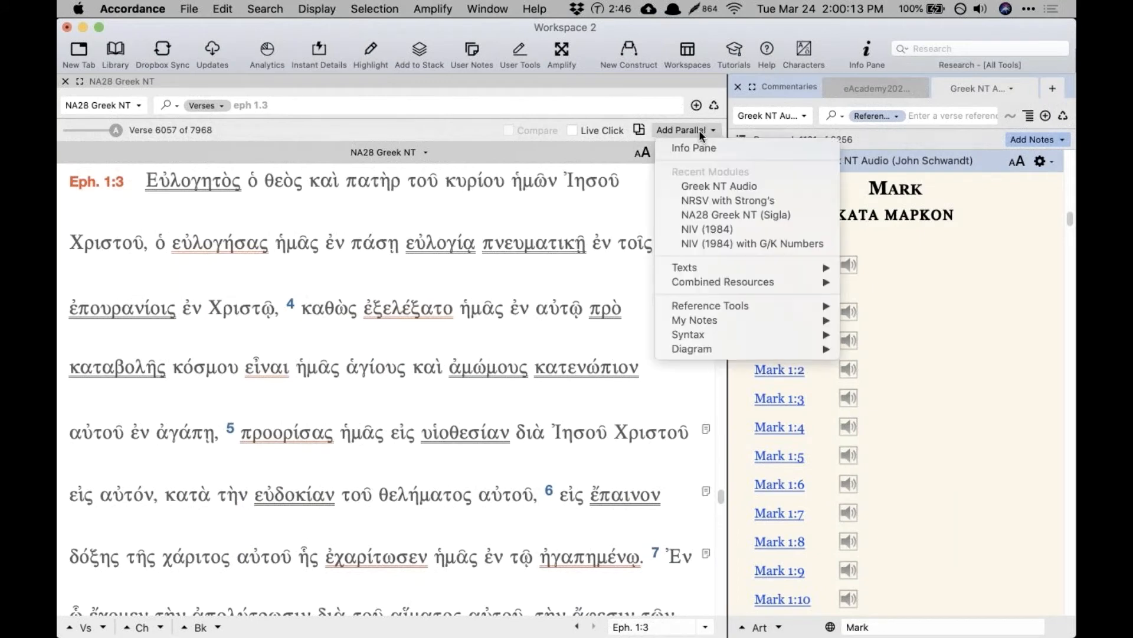
{"action": "left_click", "coordinate": [708, 190]}
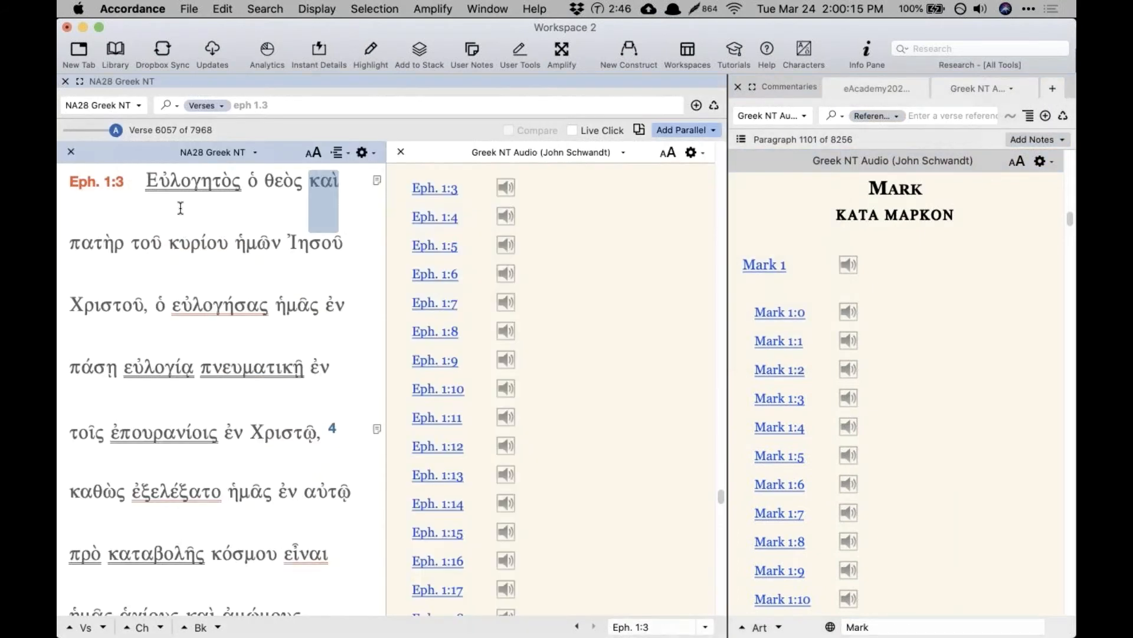
{"action": "left_click", "coordinate": [396, 258]}
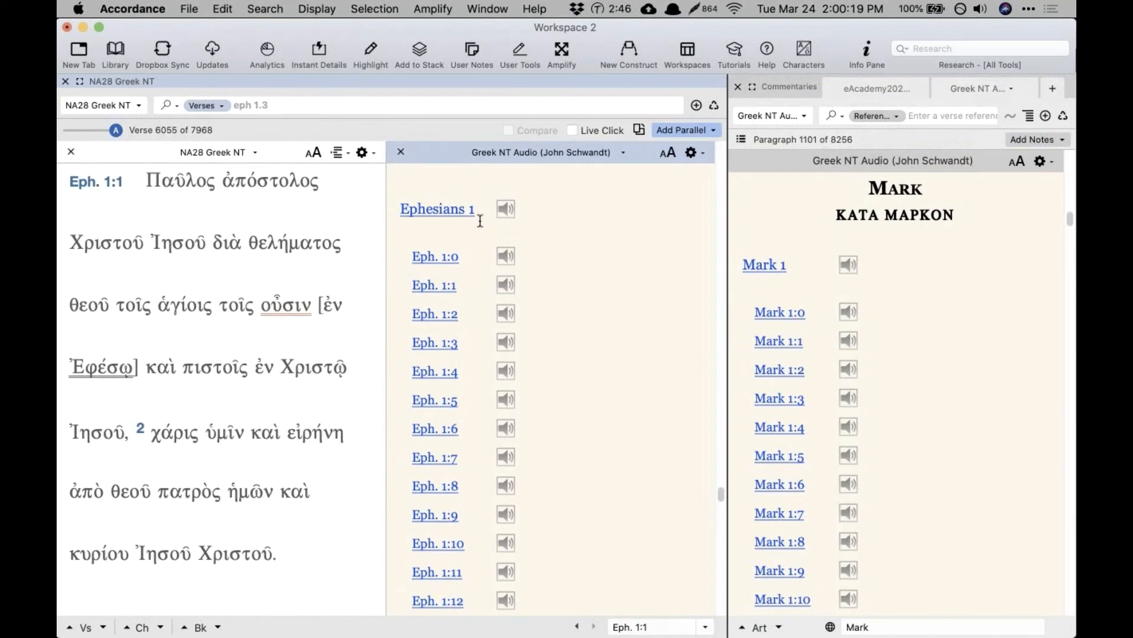
{"action": "left_click", "coordinate": [504, 209]}
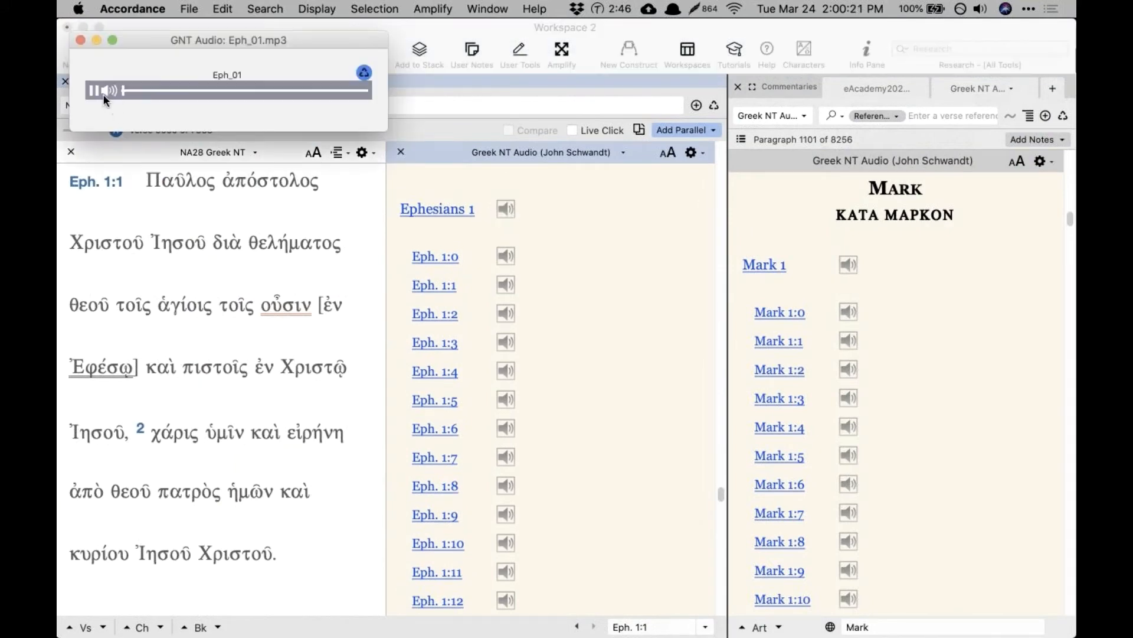
{"action": "left_click", "coordinate": [80, 41]}
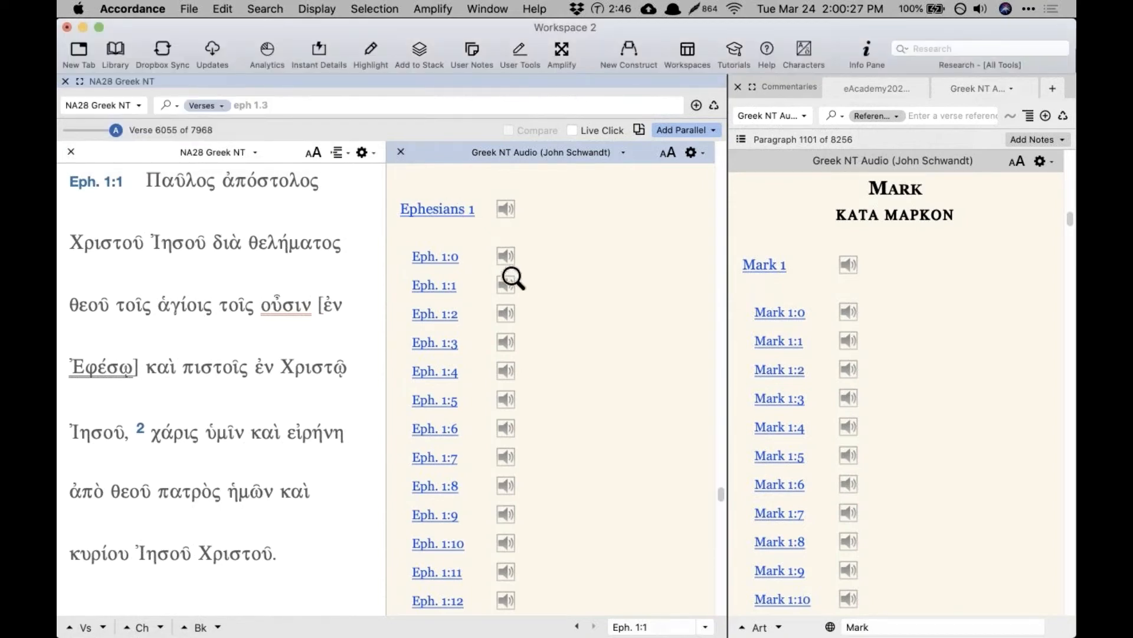
Step: Browse the Ephesians audio list, and go to John 1 in the NA28 Greek text
{"action": "scroll", "coordinate": [511, 319], "scroll_direction": "down", "scroll_amount": 1}
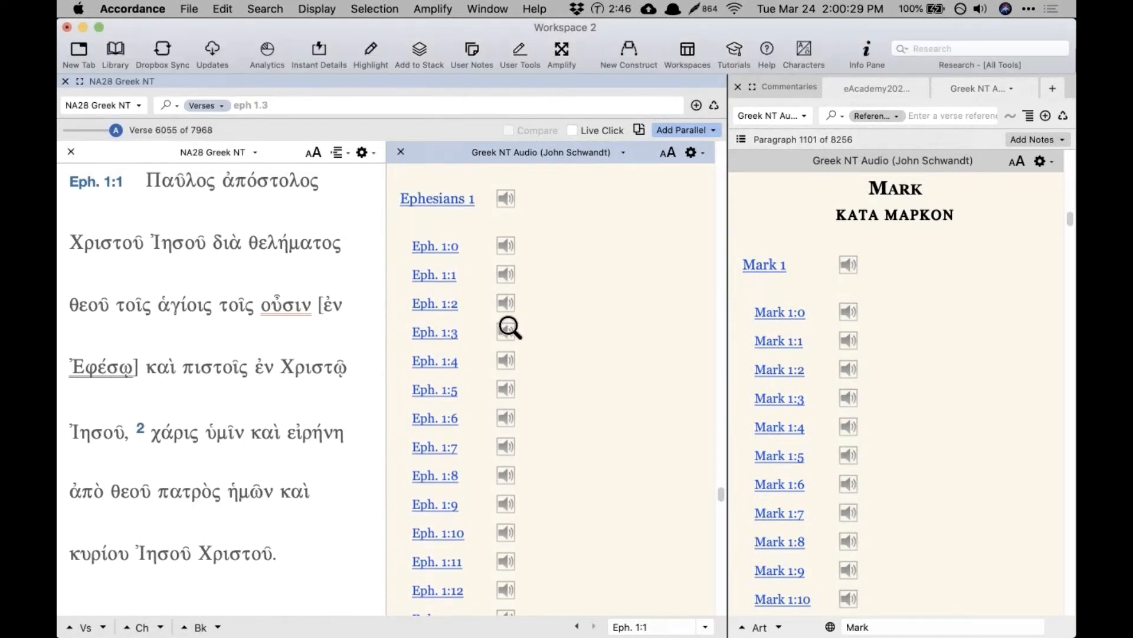
{"action": "scroll", "coordinate": [509, 326], "scroll_direction": "down", "scroll_amount": 1}
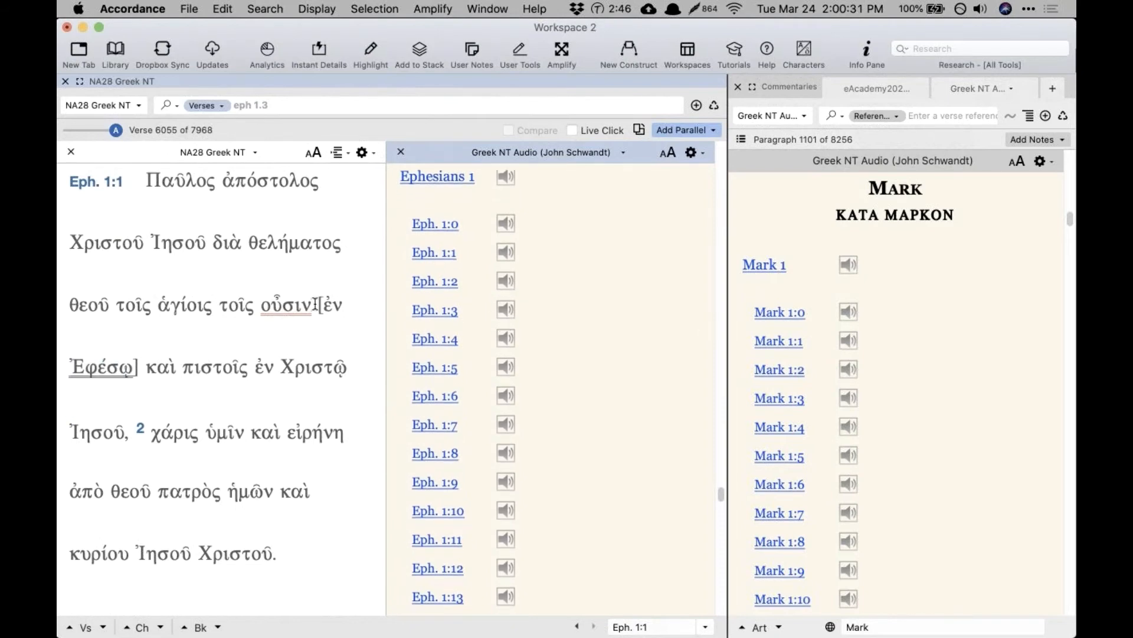
{"action": "scroll", "coordinate": [317, 304], "scroll_direction": "down", "scroll_amount": 6}
{"action": "scroll", "coordinate": [317, 303], "scroll_direction": "down", "scroll_amount": 6}
{"action": "left_click", "coordinate": [293, 101]}
{"action": "key", "text": "super+a"}
{"action": "type", "text": "john 1"}
{"action": "key", "text": "Return"}
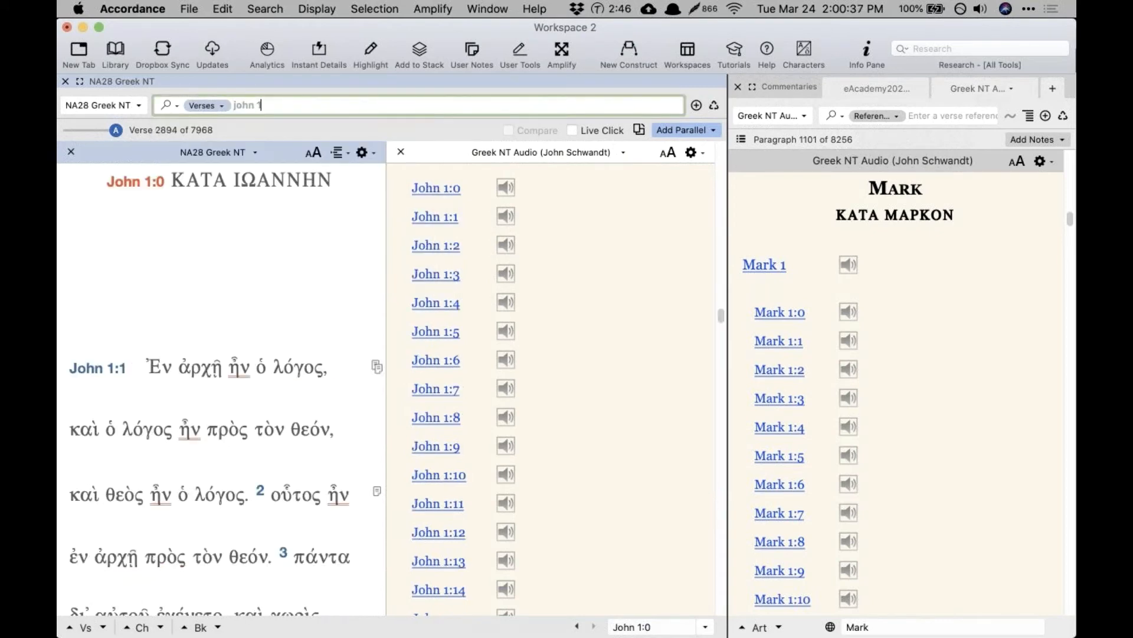
Step: Sample the John 1 chapter recording, close the player, and return to the eAcademy2020 Simplify Greek outline
{"action": "left_click", "coordinate": [603, 245]}
{"action": "left_click", "coordinate": [580, 268]}
{"action": "mouse_move", "coordinate": [1076, 2]}
{"action": "left_click", "coordinate": [765, 194]}
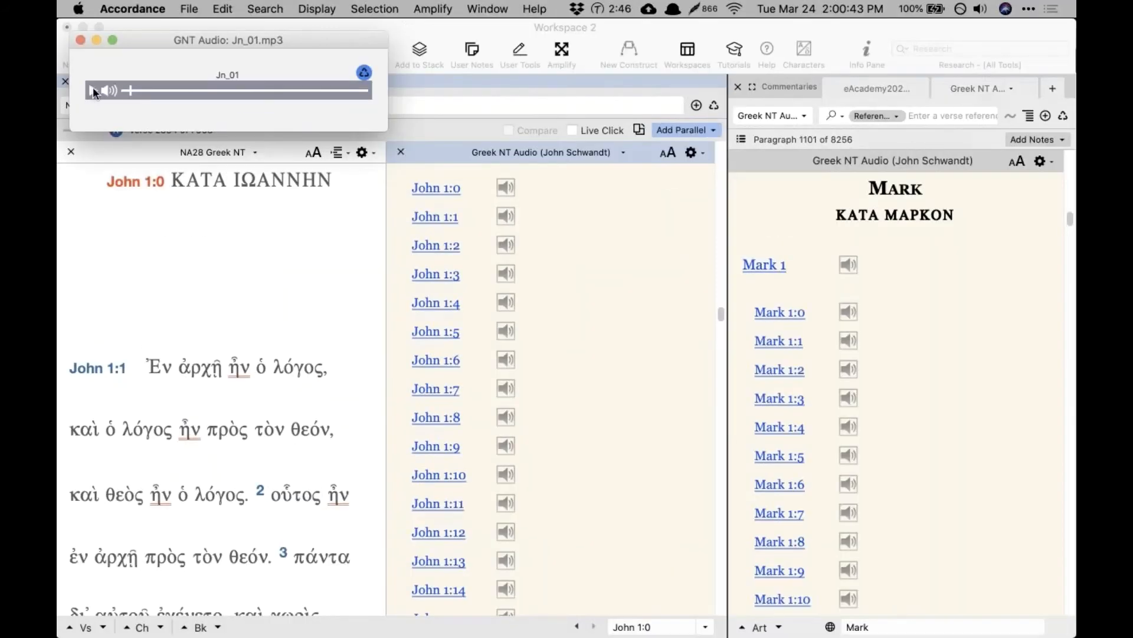
{"action": "left_click", "coordinate": [80, 41]}
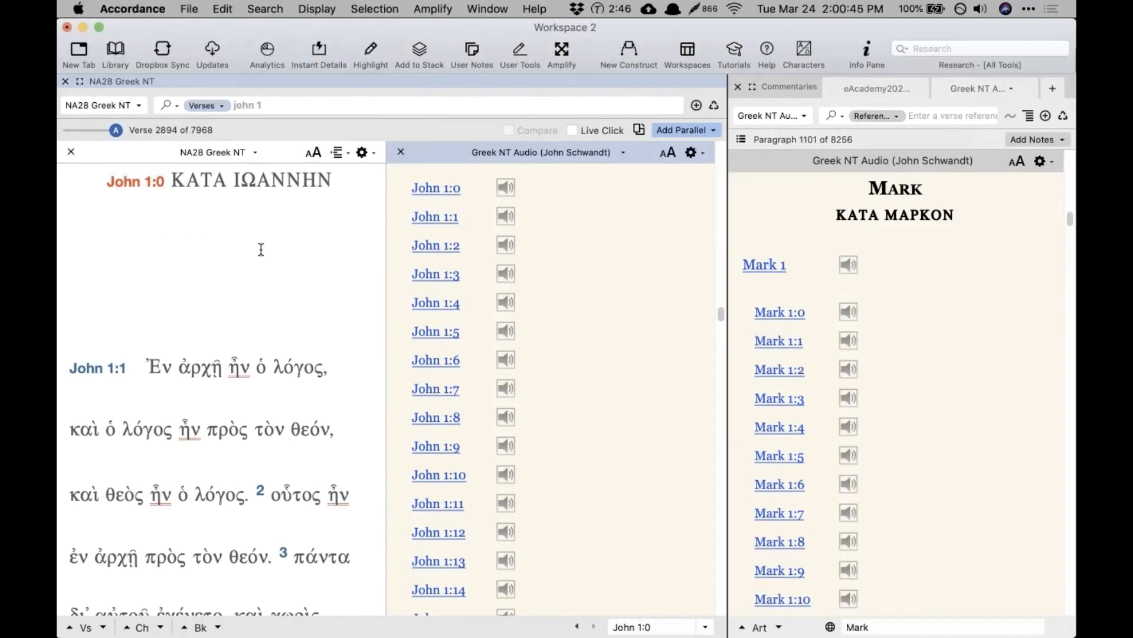
{"action": "left_click", "coordinate": [261, 249]}
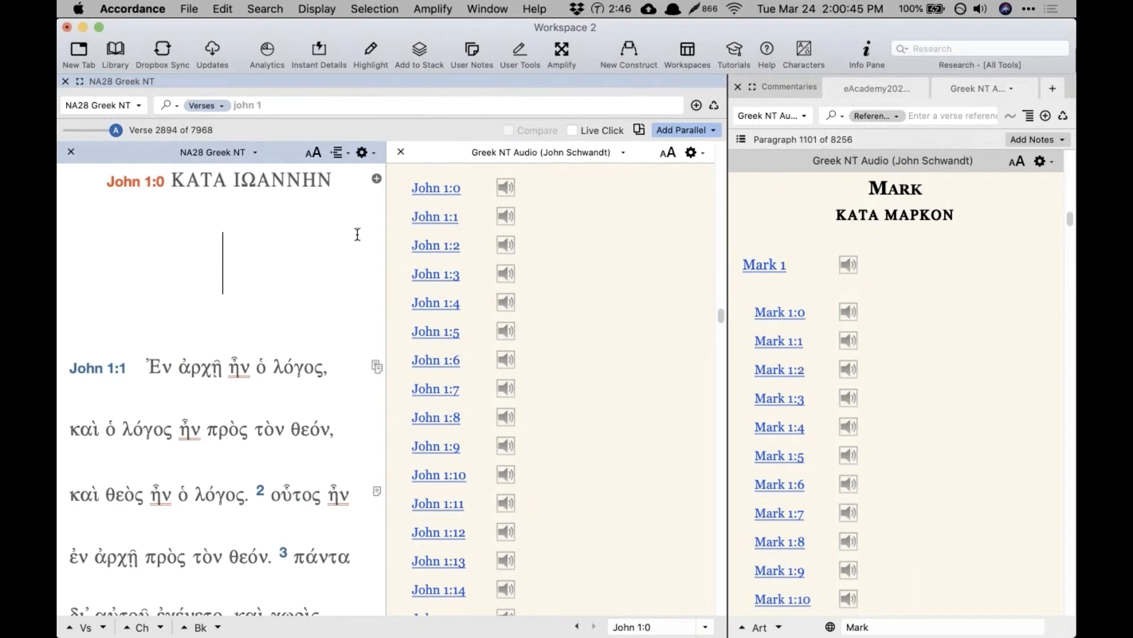
{"action": "left_click", "coordinate": [875, 88]}
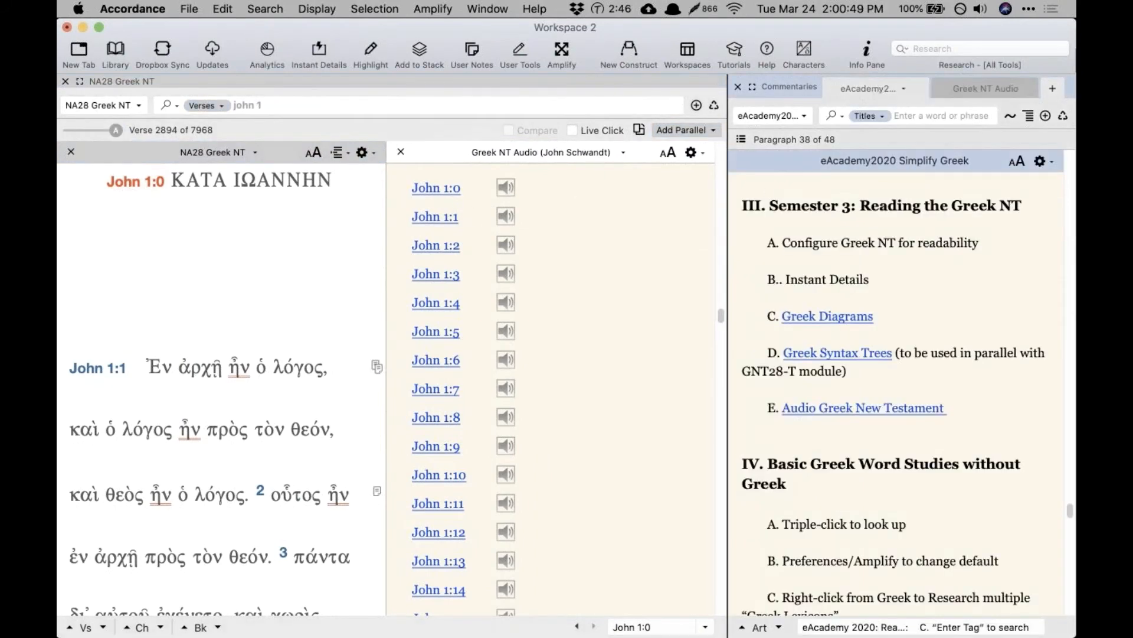
Step: Close the Greek NT Audio parallel pane beside the NA28 text and widen the eAcademy2020 outline
{"action": "left_click", "coordinate": [400, 152]}
{"action": "left_click_drag", "start_coordinate": [730, 281], "coordinate": [650, 281]}
{"action": "left_click", "coordinate": [888, 280]}
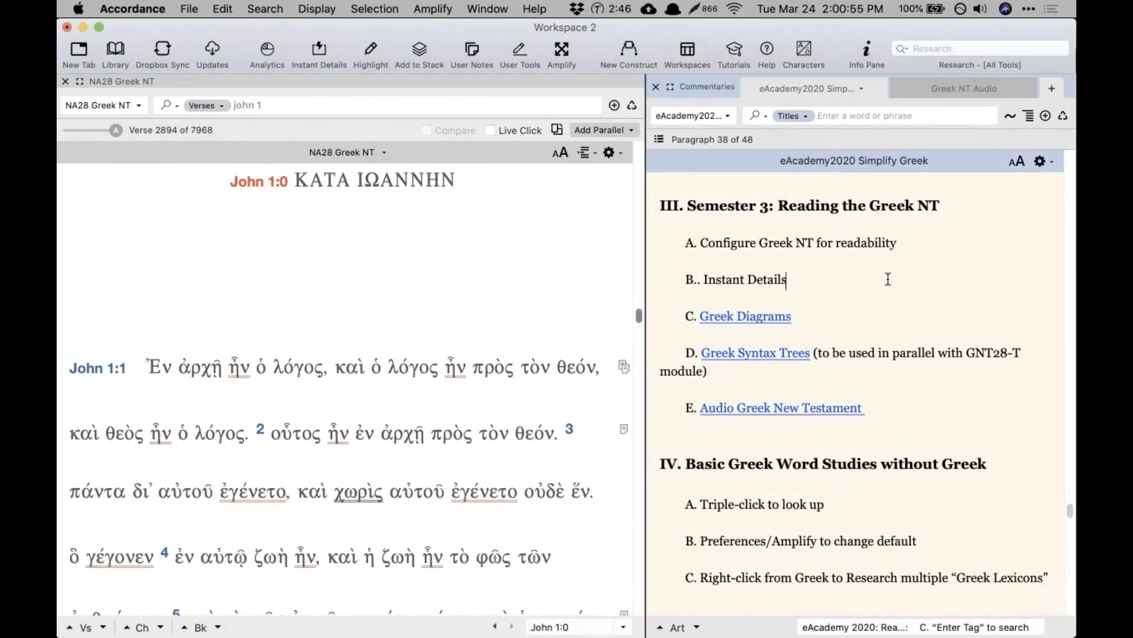
Step: Bring section IV, Basic Greek Word Studies without Greek, into view in the eAcademy2020 outline
{"action": "scroll", "coordinate": [888, 279], "scroll_direction": "up", "scroll_amount": 2}
{"action": "scroll", "coordinate": [889, 280], "scroll_direction": "down", "scroll_amount": 1}
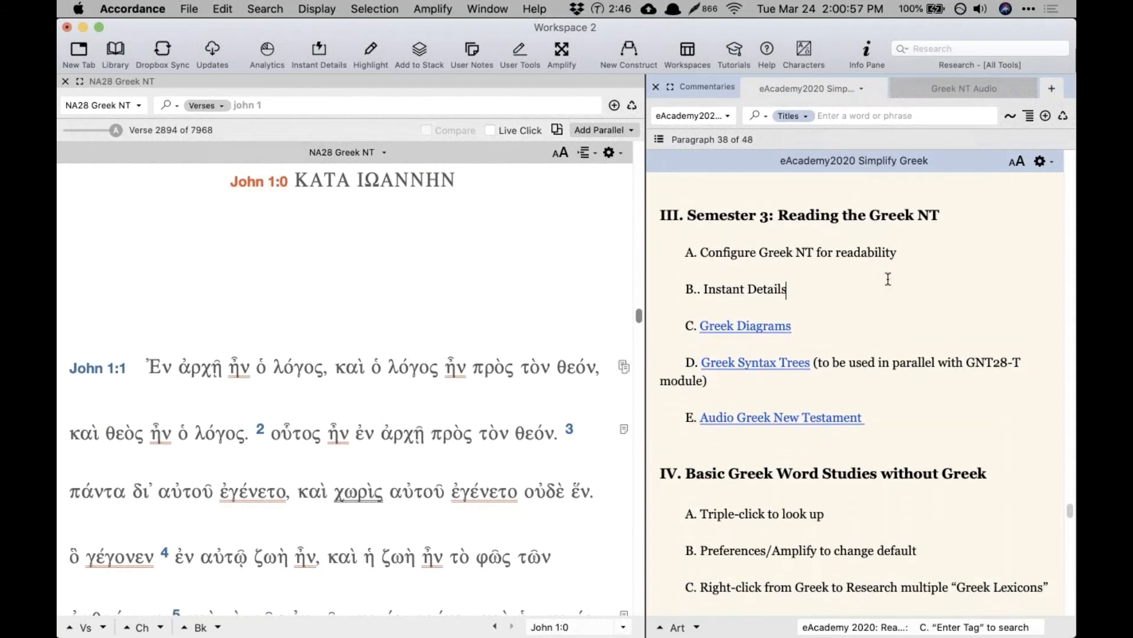
{"action": "scroll", "coordinate": [888, 278], "scroll_direction": "down", "scroll_amount": 2}
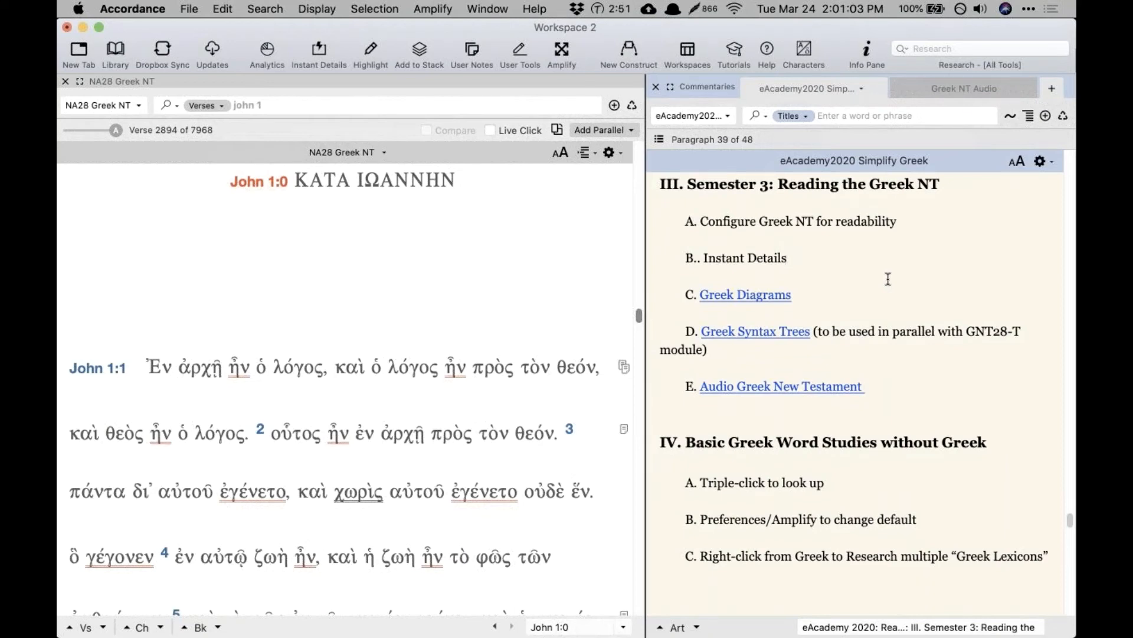
{"action": "scroll", "coordinate": [888, 279], "scroll_direction": "down", "scroll_amount": 4}
{"action": "scroll", "coordinate": [888, 279], "scroll_direction": "down", "scroll_amount": 8}
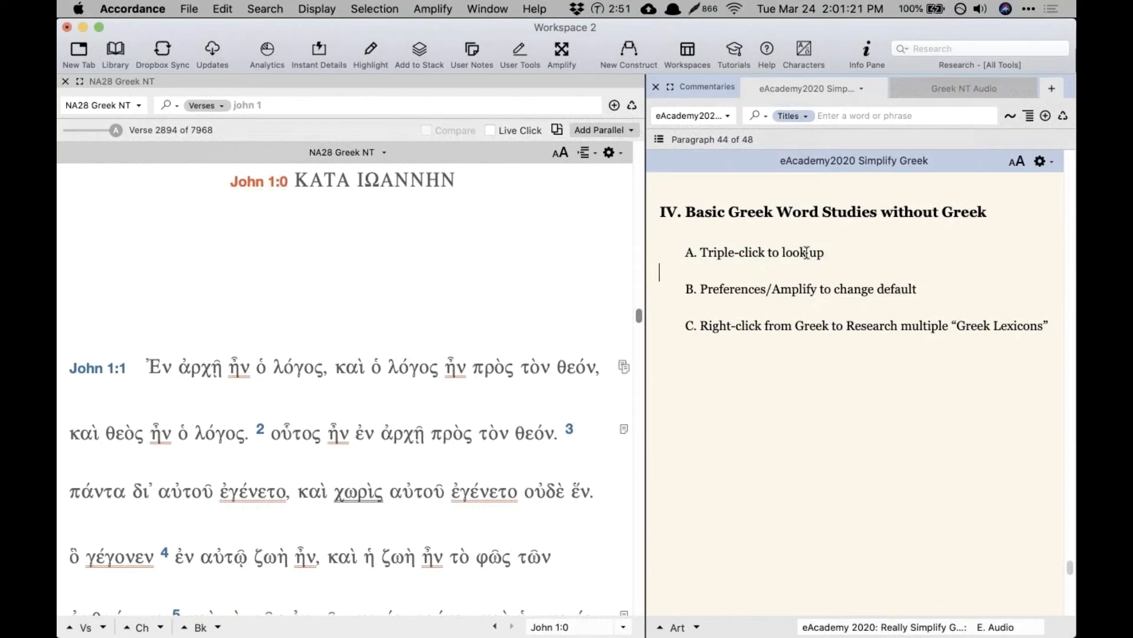
Step: Close the NA28 Greek NT text so that only the outline zone remains
{"action": "left_click", "coordinate": [489, 313]}
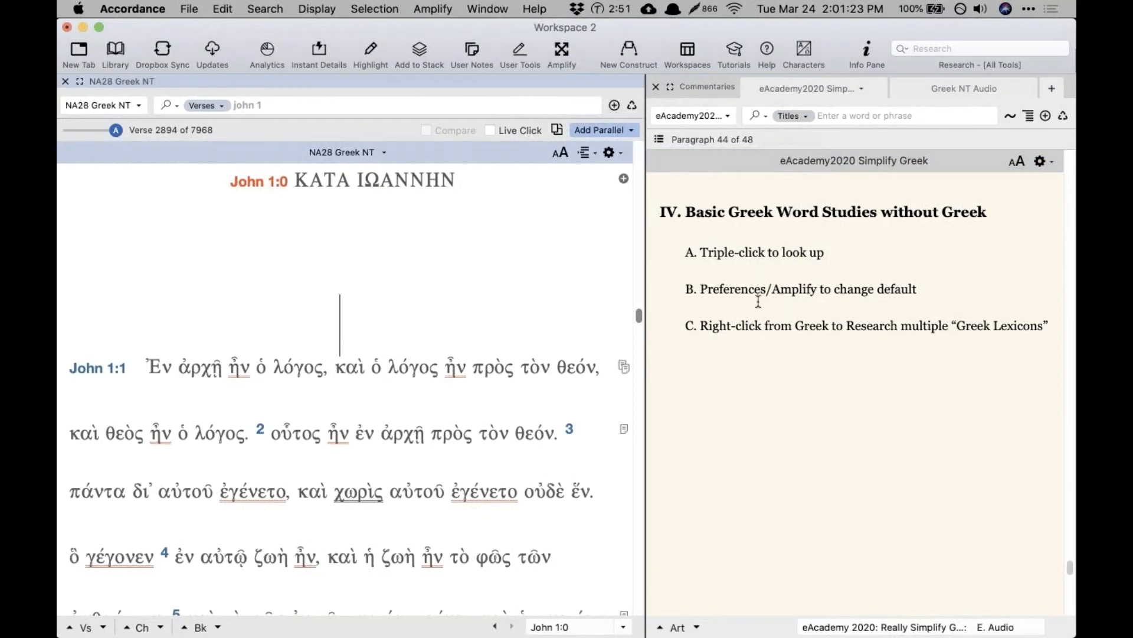
{"action": "left_click", "coordinate": [781, 304]}
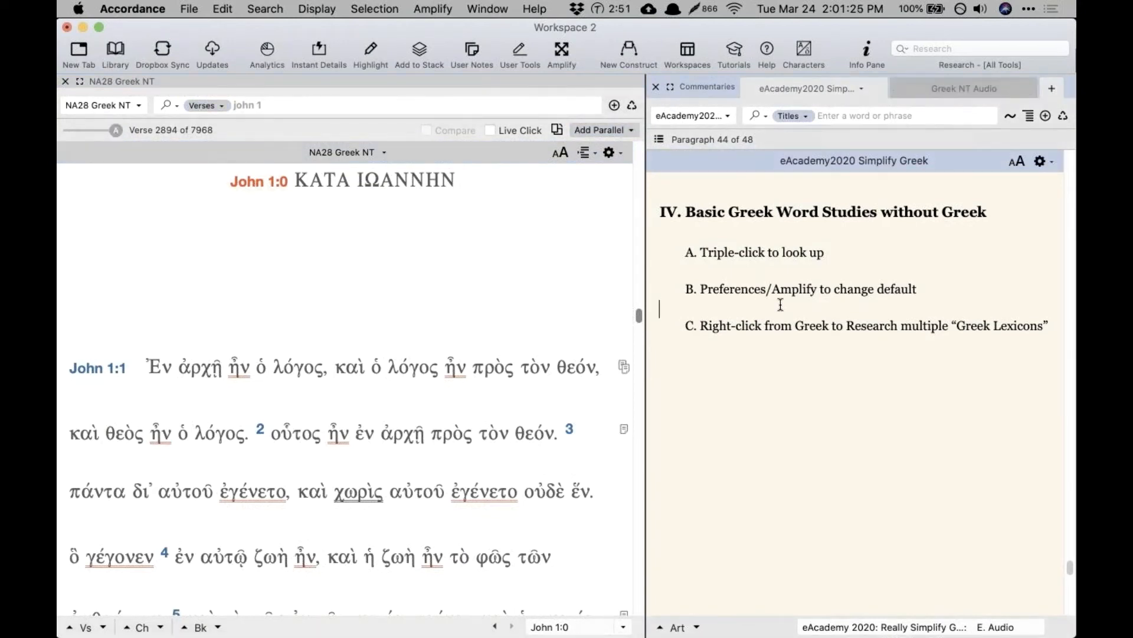
{"action": "left_click", "coordinate": [65, 81]}
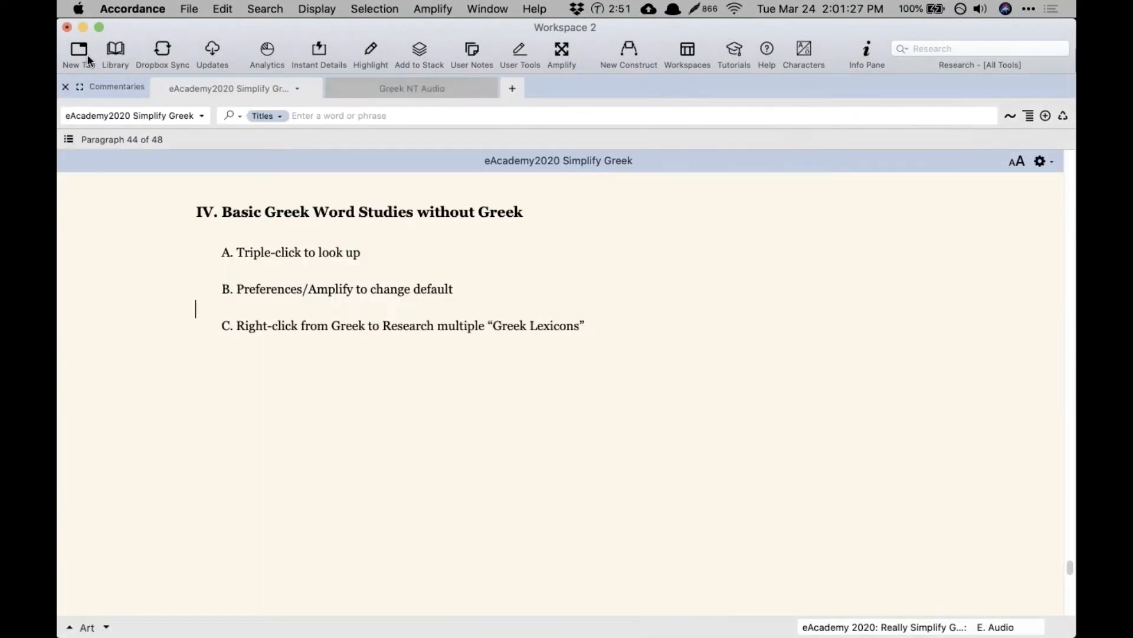
Step: Search the library for "nrsv" and view the module information of NRSV with Strong's
{"action": "left_click", "coordinate": [116, 51]}
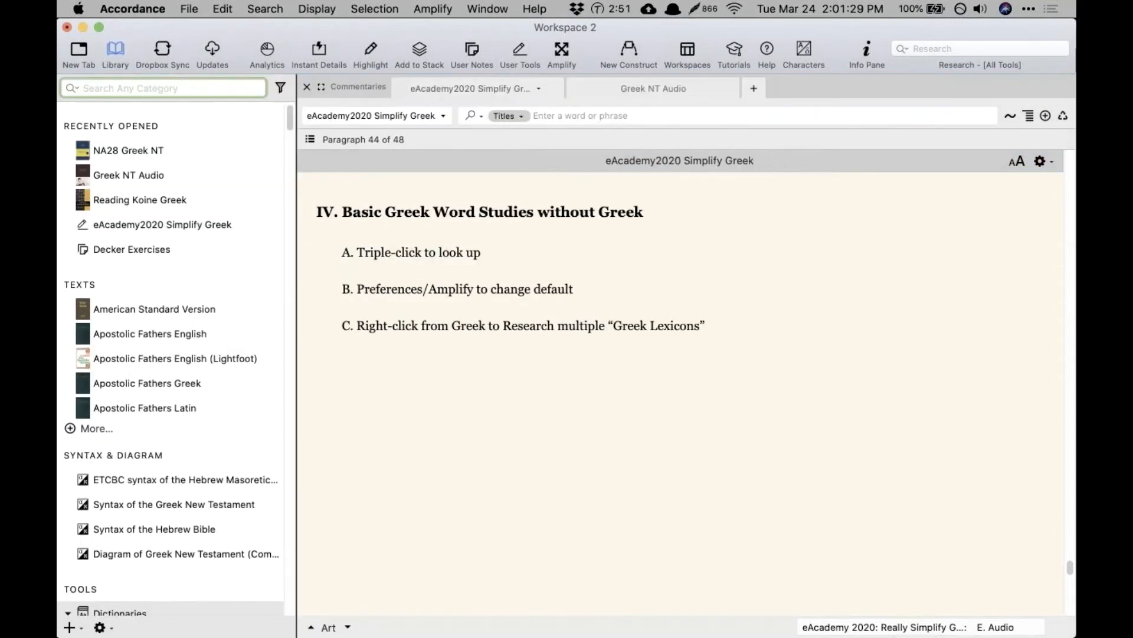
{"action": "type", "text": "nrsv"}
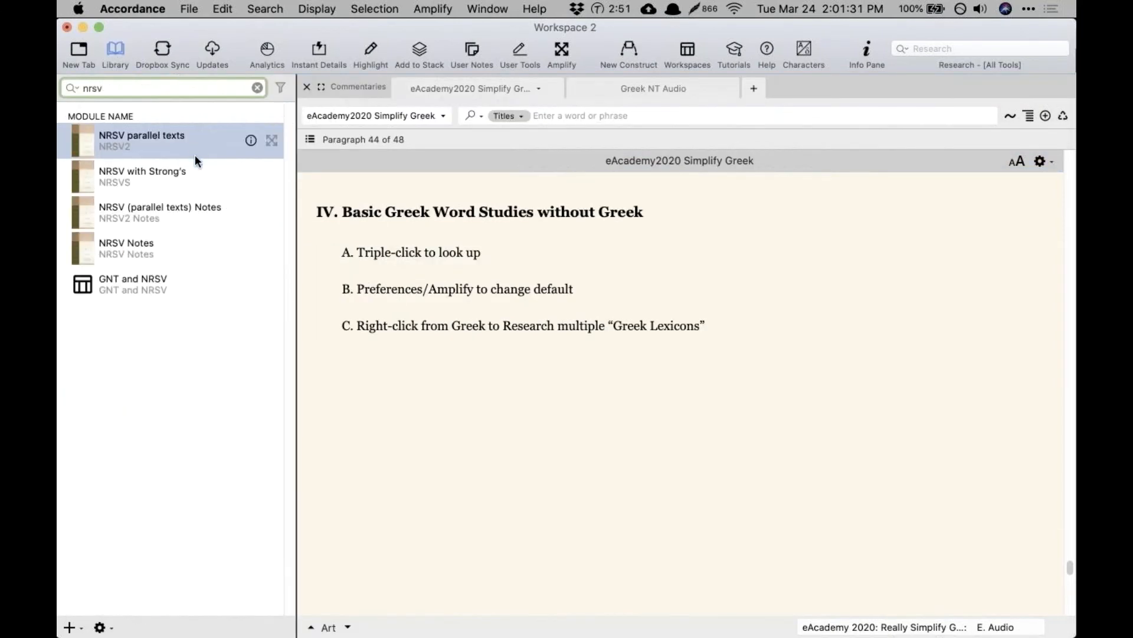
{"action": "left_click", "coordinate": [165, 186]}
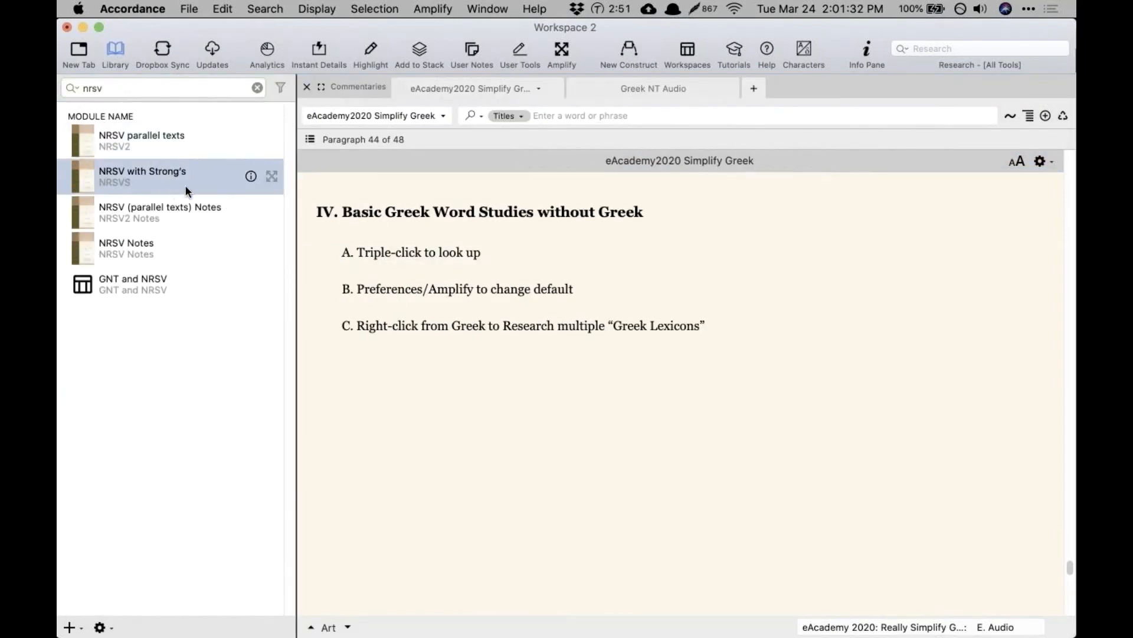
{"action": "left_click", "coordinate": [250, 176]}
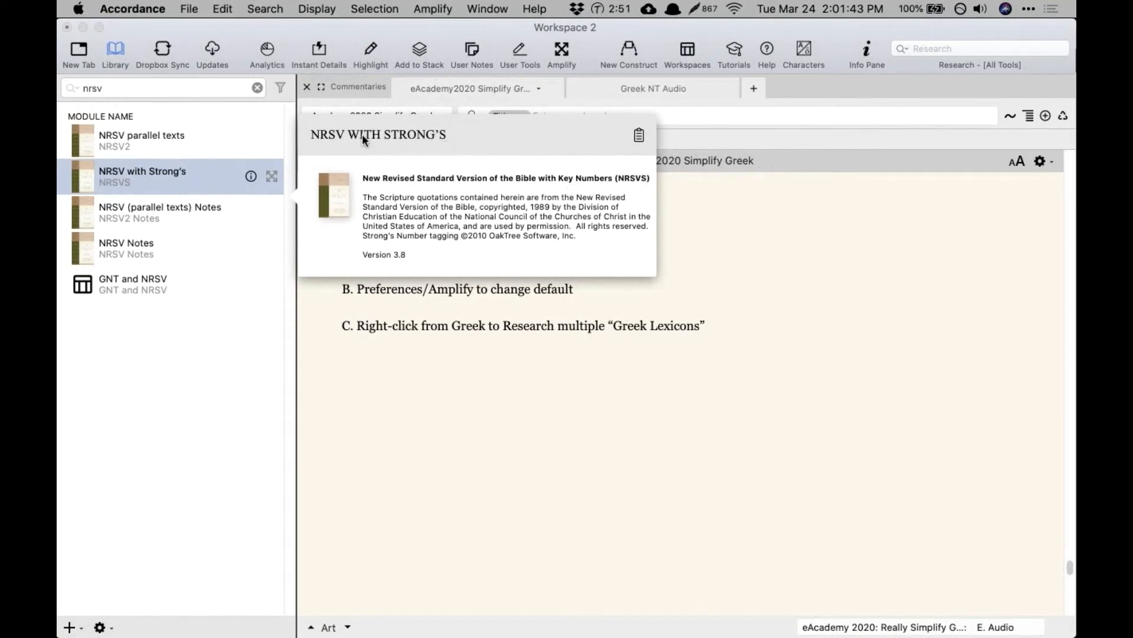
Step: Search the library for "g/k" and view the module information of the NIV (1984) and NIV (2011) with G/K Numbers
{"action": "double_click", "coordinate": [98, 89]}
{"action": "type", "text": "g/k"}
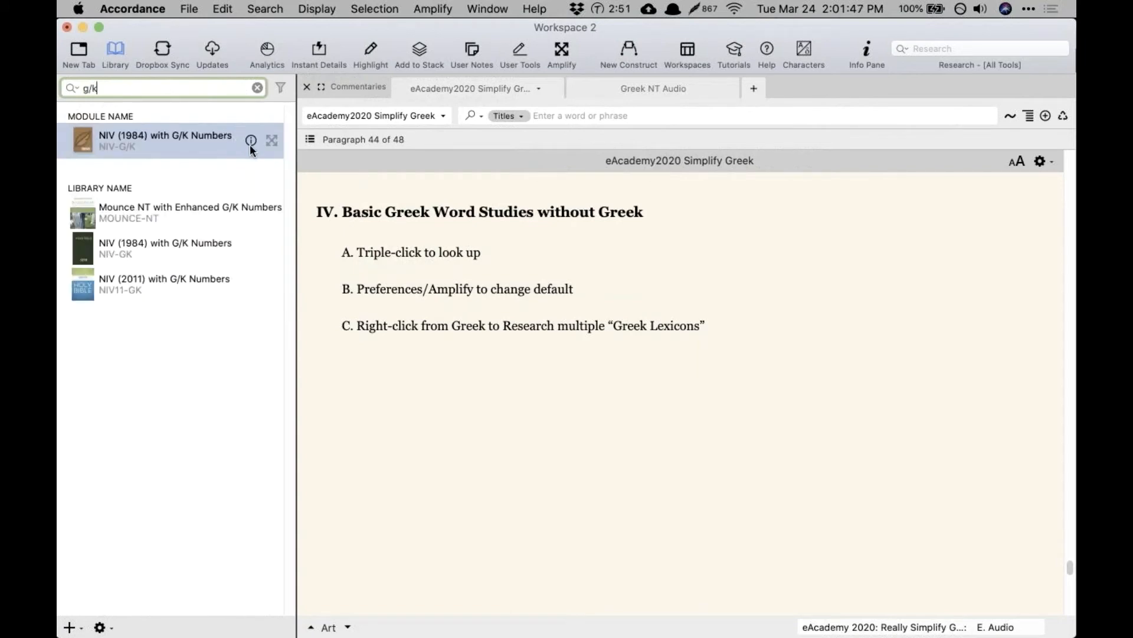
{"action": "left_click", "coordinate": [250, 144]}
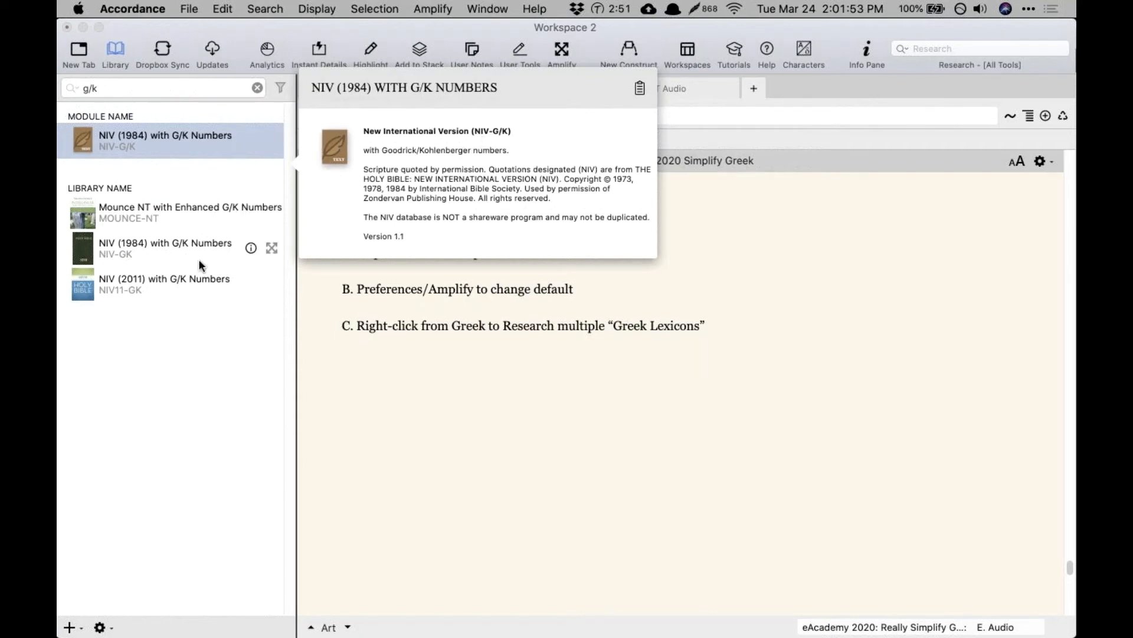
{"action": "left_click", "coordinate": [125, 291]}
{"action": "left_click", "coordinate": [125, 291]}
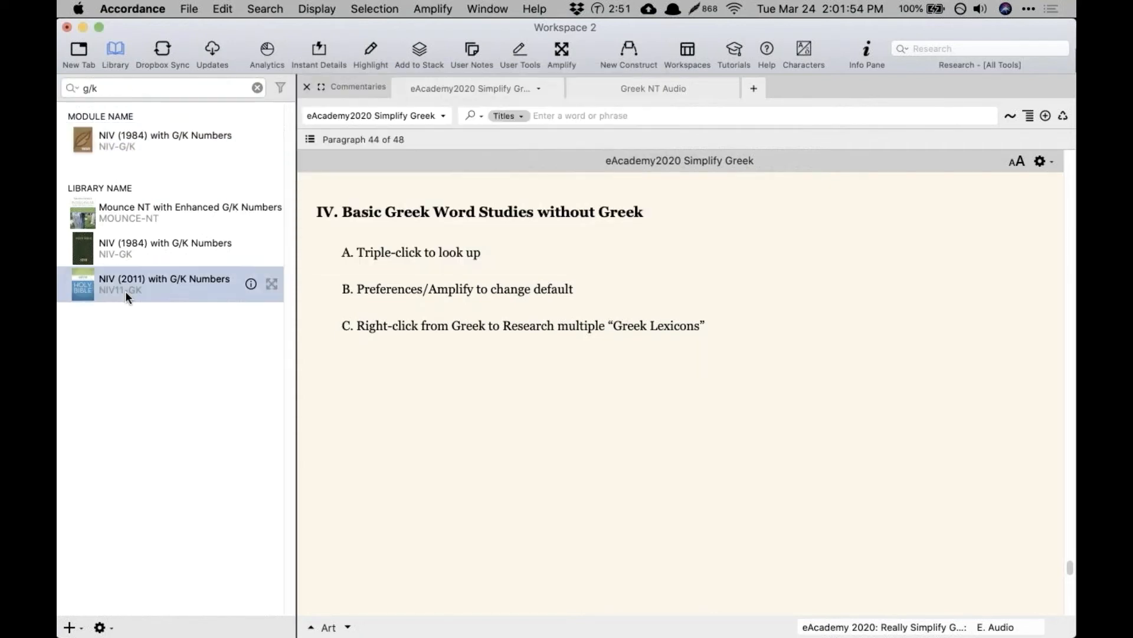
{"action": "left_click", "coordinate": [246, 282]}
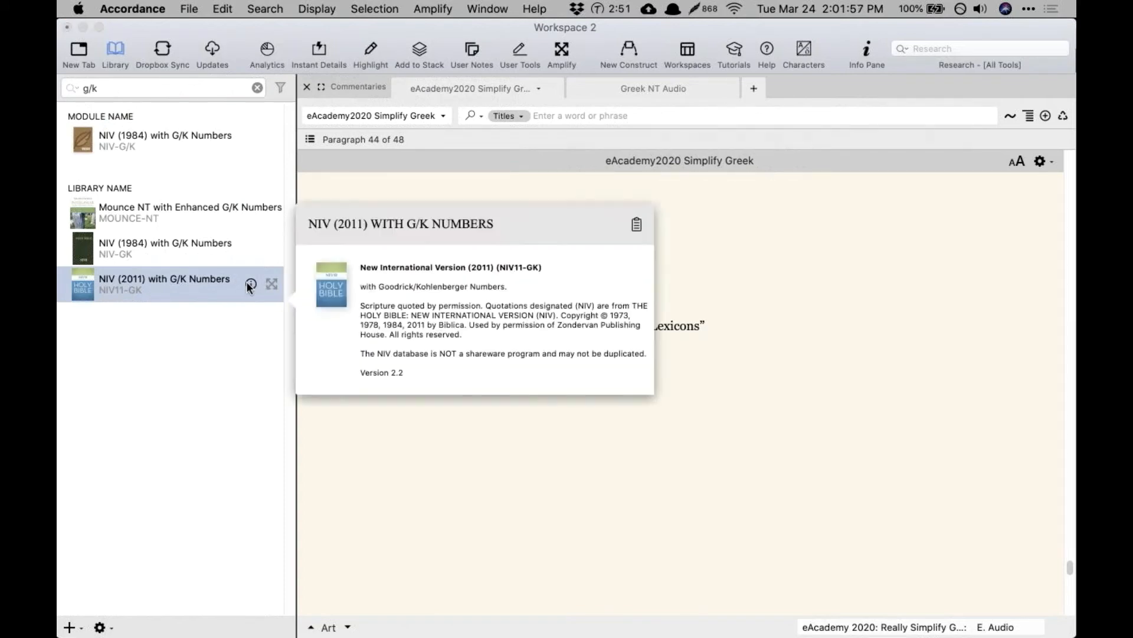
Step: Find ESV with Strong's in the library using "esvs", then open it with enlarged text
{"action": "left_click", "coordinate": [196, 93]}
{"action": "type", "text": "esvs"}
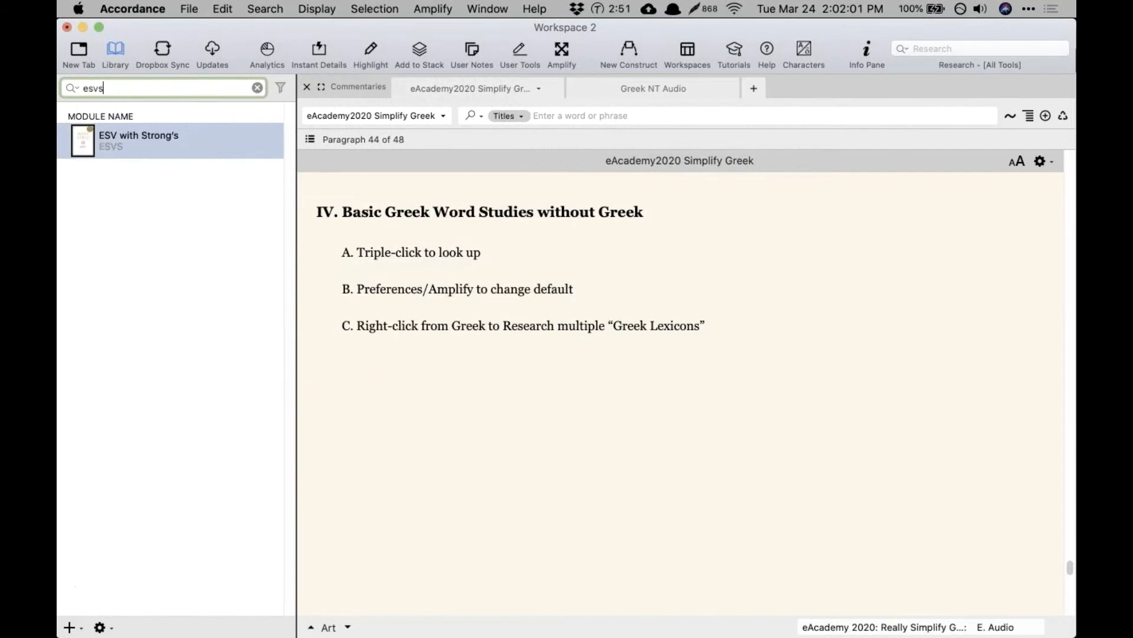
{"action": "left_click", "coordinate": [252, 141]}
{"action": "left_click", "coordinate": [226, 208]}
{"action": "double_click", "coordinate": [148, 139]}
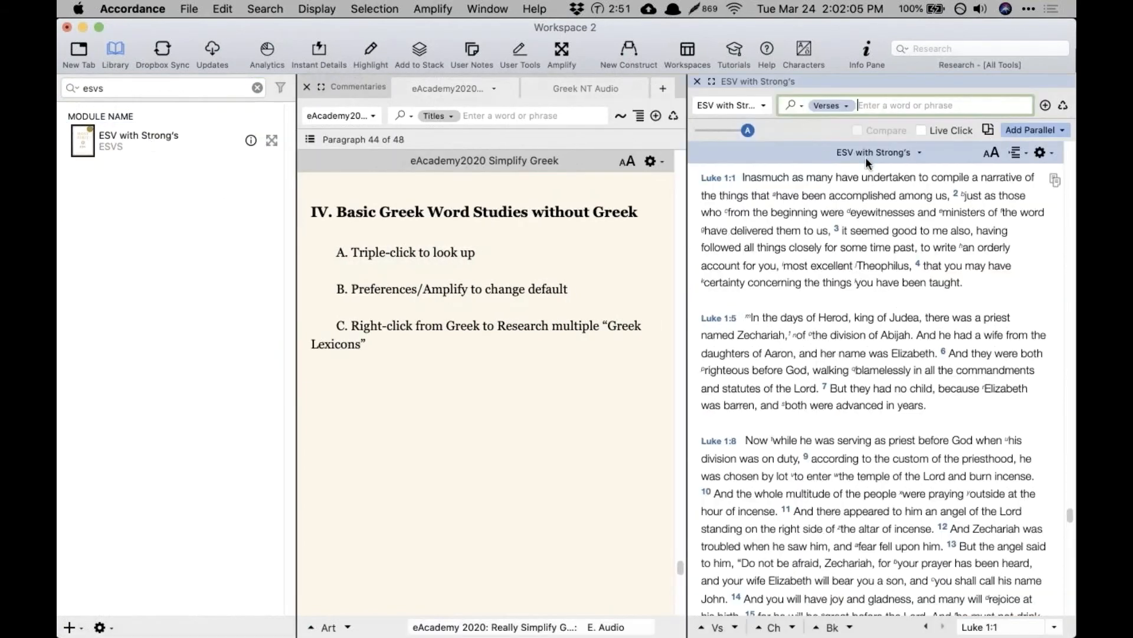
{"action": "left_click", "coordinate": [997, 154]}
{"action": "left_click", "coordinate": [996, 153]}
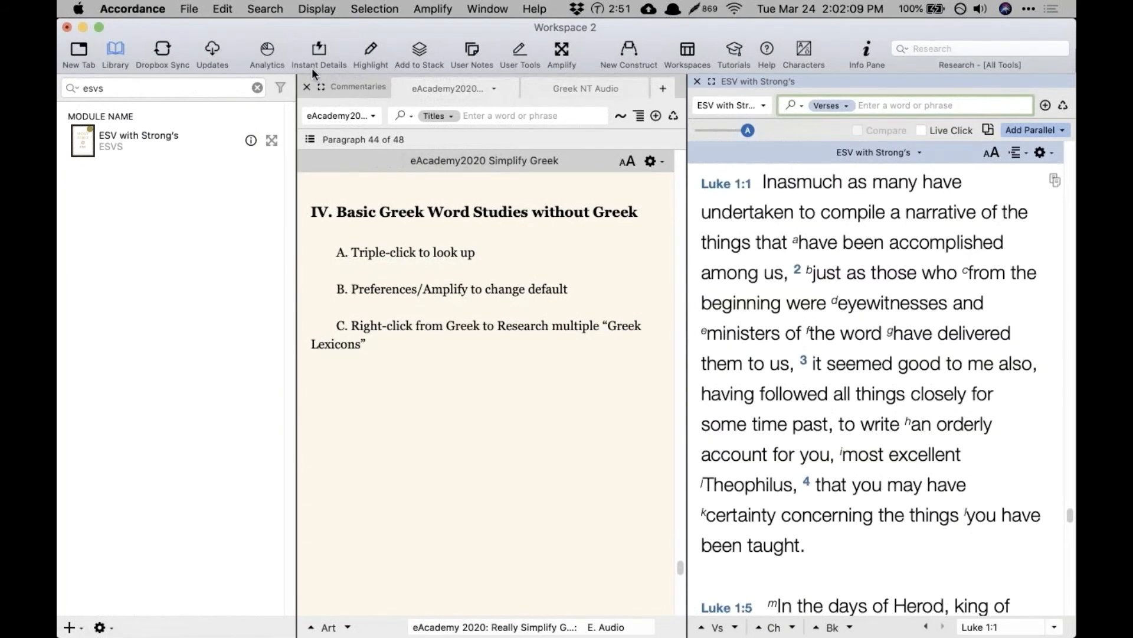
Step: Show Instant Details and inspect the Greek behind "as" and "eyewitnesses" in Luke 1:2
{"action": "left_click", "coordinate": [319, 52]}
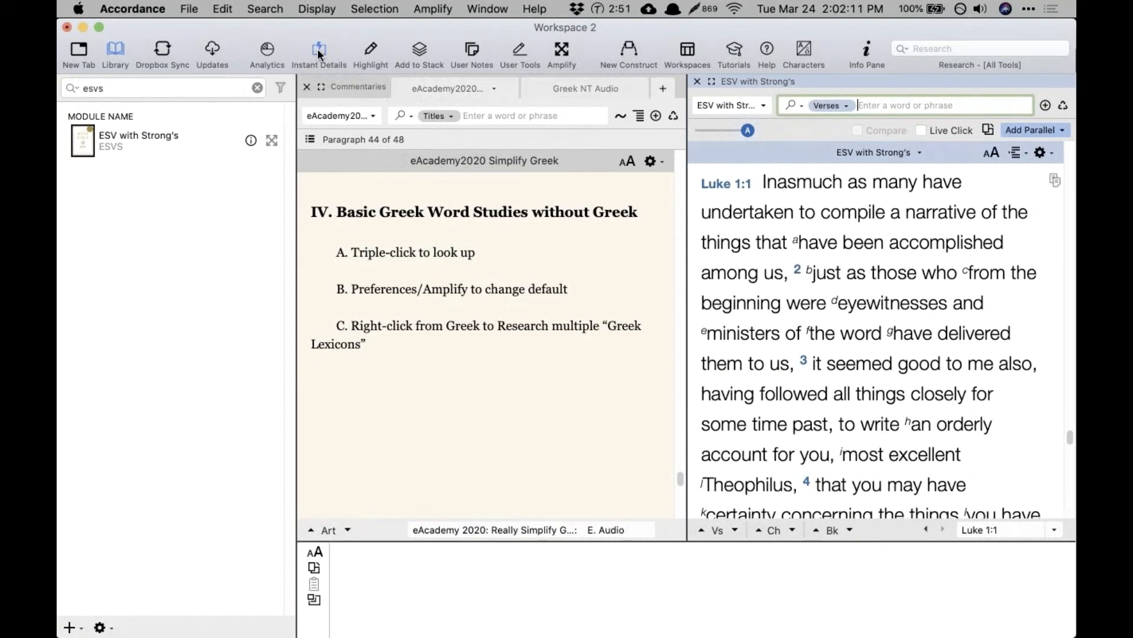
{"action": "mouse_move", "coordinate": [876, 280]}
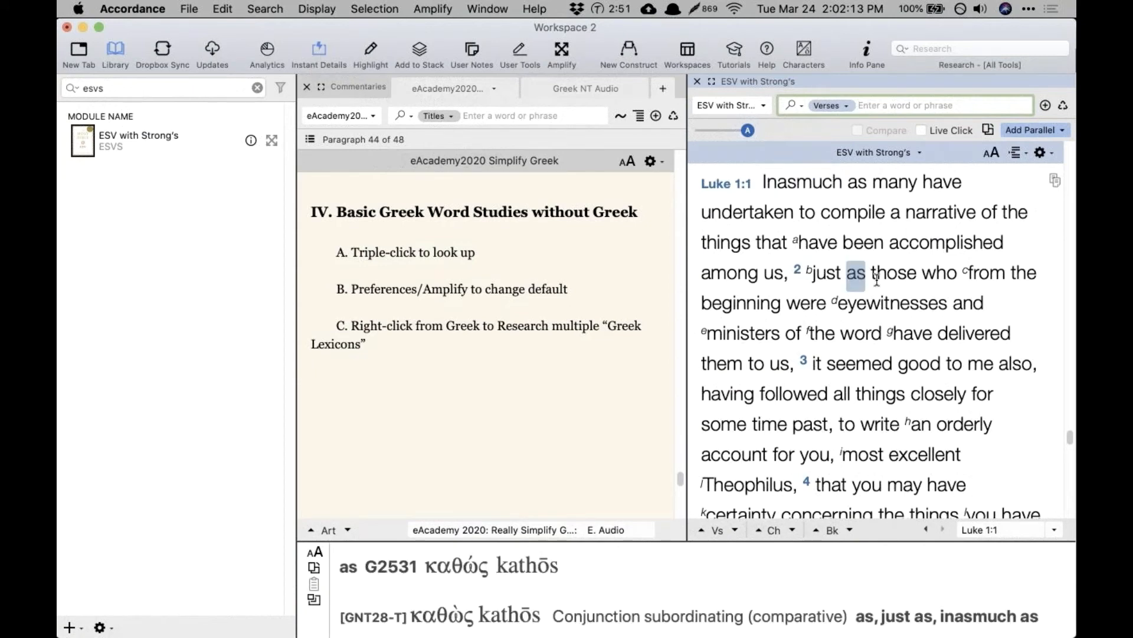
{"action": "mouse_move", "coordinate": [882, 302]}
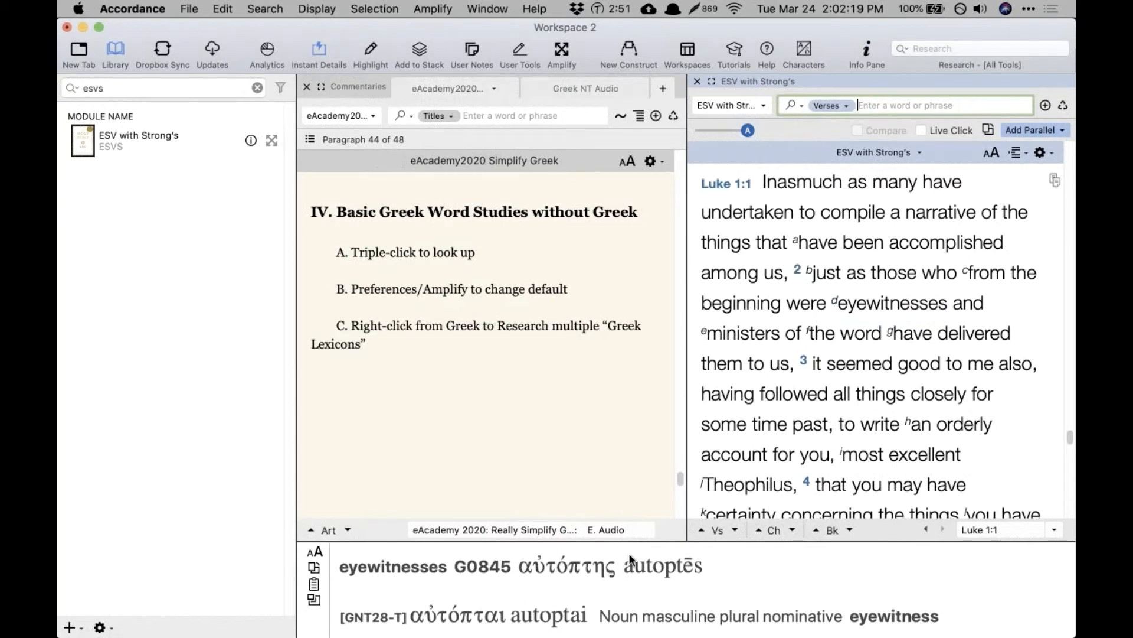
{"action": "scroll", "coordinate": [838, 232], "scroll_direction": "down", "scroll_amount": 1}
{"action": "scroll", "coordinate": [838, 232], "scroll_direction": "down", "scroll_amount": 10}
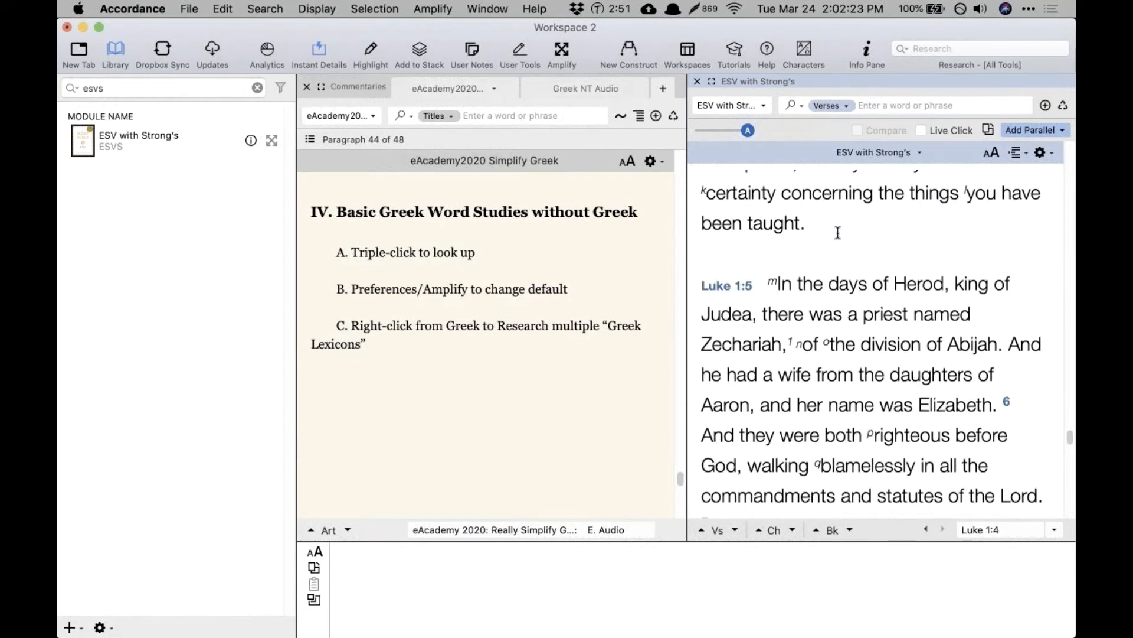
Step: Go to John 1:1 in ESV with Strong's and hide the library
{"action": "left_click", "coordinate": [885, 105]}
{"action": "type", "text": "joh 3"}
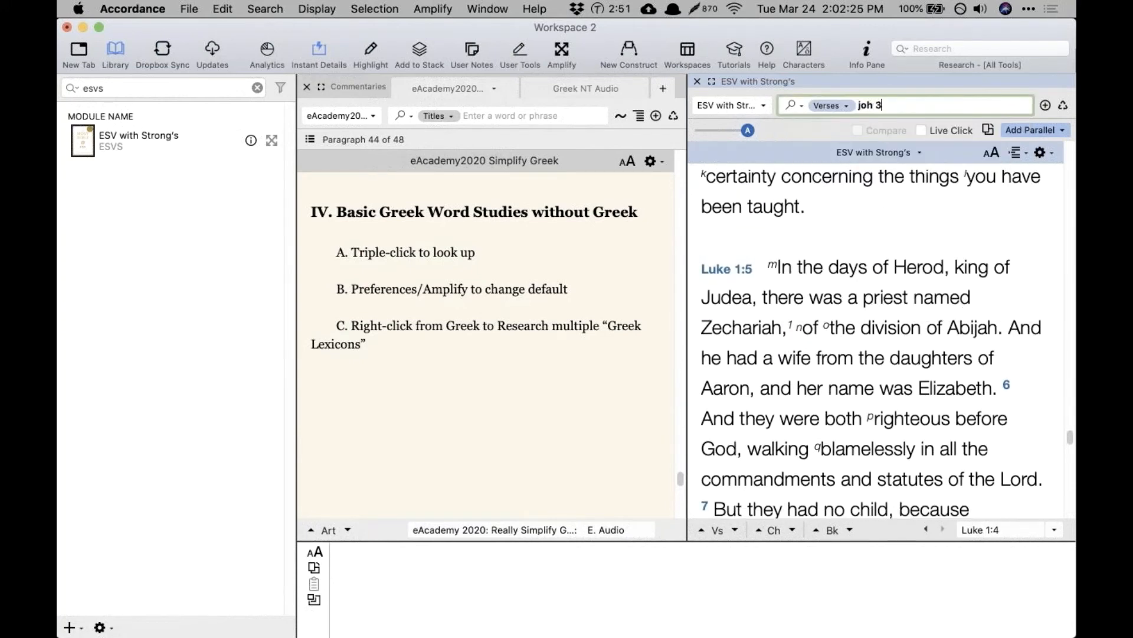
{"action": "key", "text": "BackSpace"}
{"action": "type", "text": "1.1"}
{"action": "key", "text": "Return"}
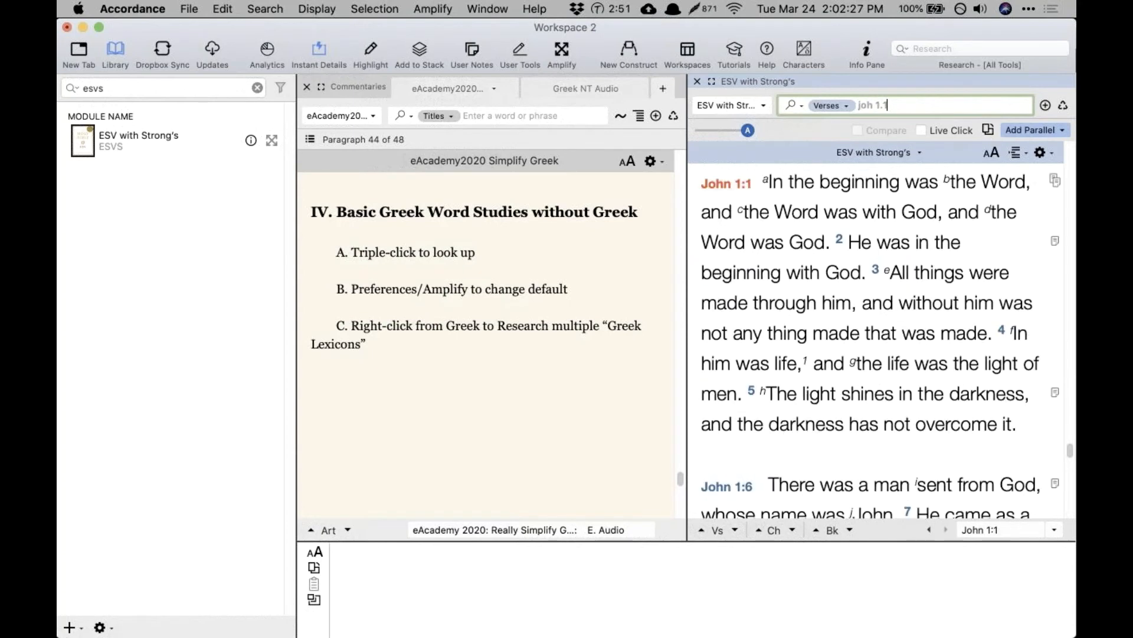
{"action": "mouse_move", "coordinate": [993, 174]}
{"action": "left_click", "coordinate": [116, 50]}
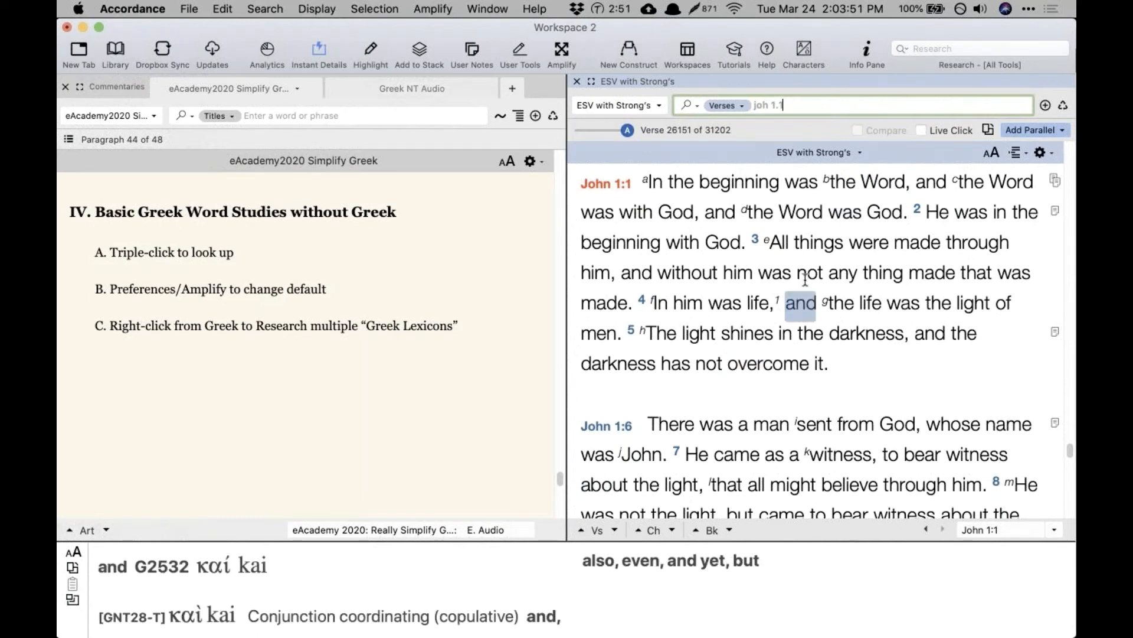
Step: Look up the first "Word" of John 1:1 in the default Greek dictionary
{"action": "triple_click", "coordinate": [880, 186]}
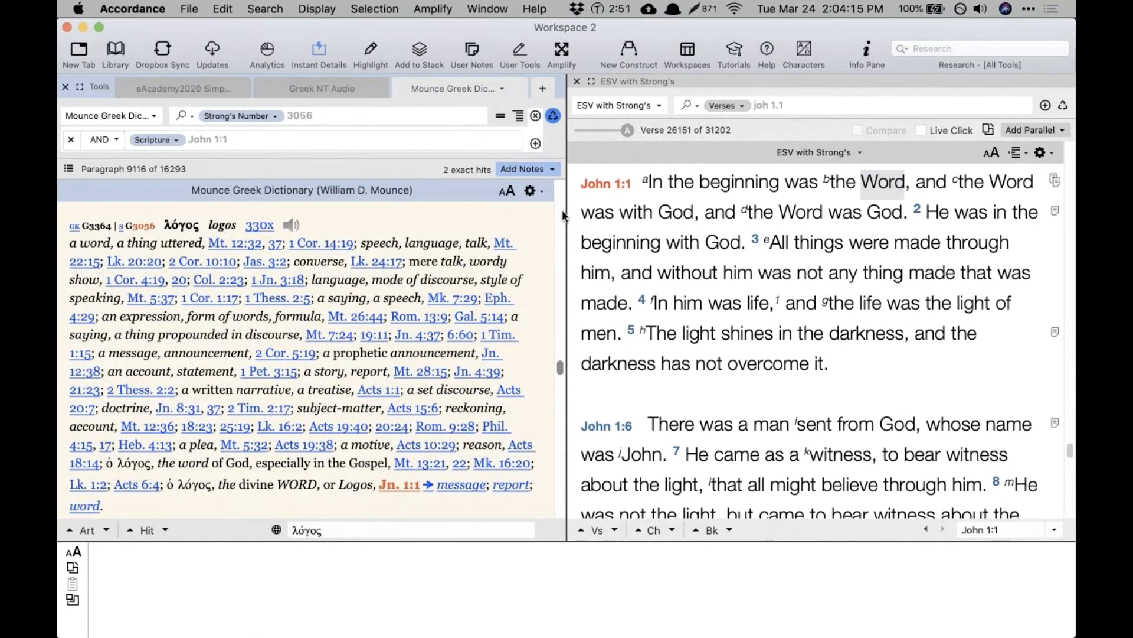
{"action": "scroll", "coordinate": [548, 215], "scroll_direction": "down", "scroll_amount": 1}
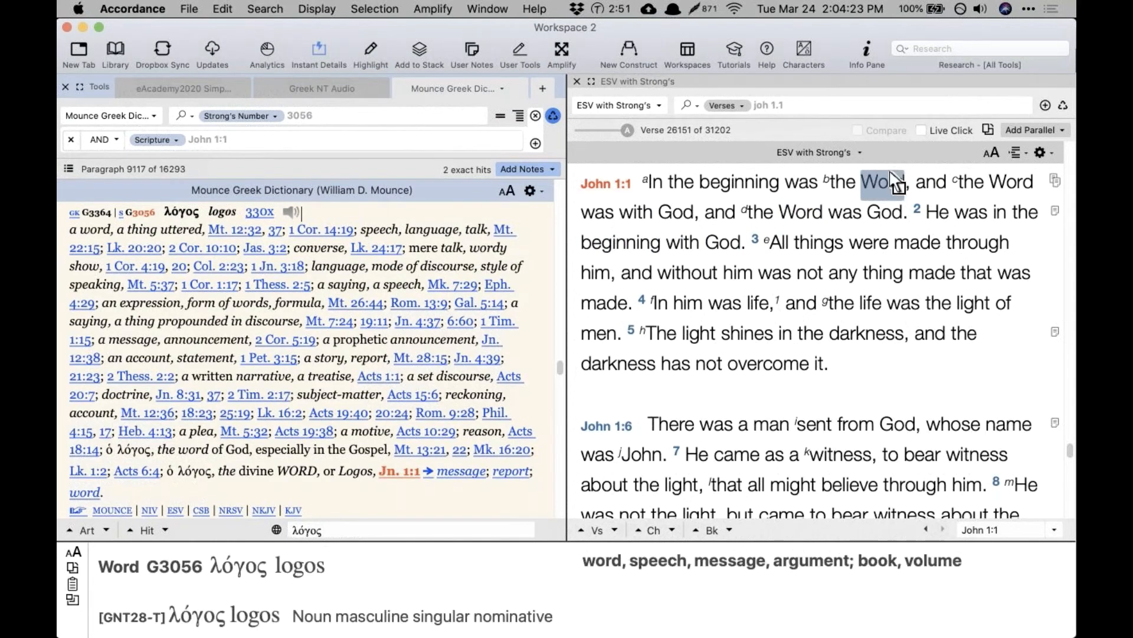
Step: Hide Instant Details and close the Mounce Greek Dictionary and Greek NT Audio tabs
{"action": "left_click", "coordinate": [313, 44]}
{"action": "left_click", "coordinate": [404, 88]}
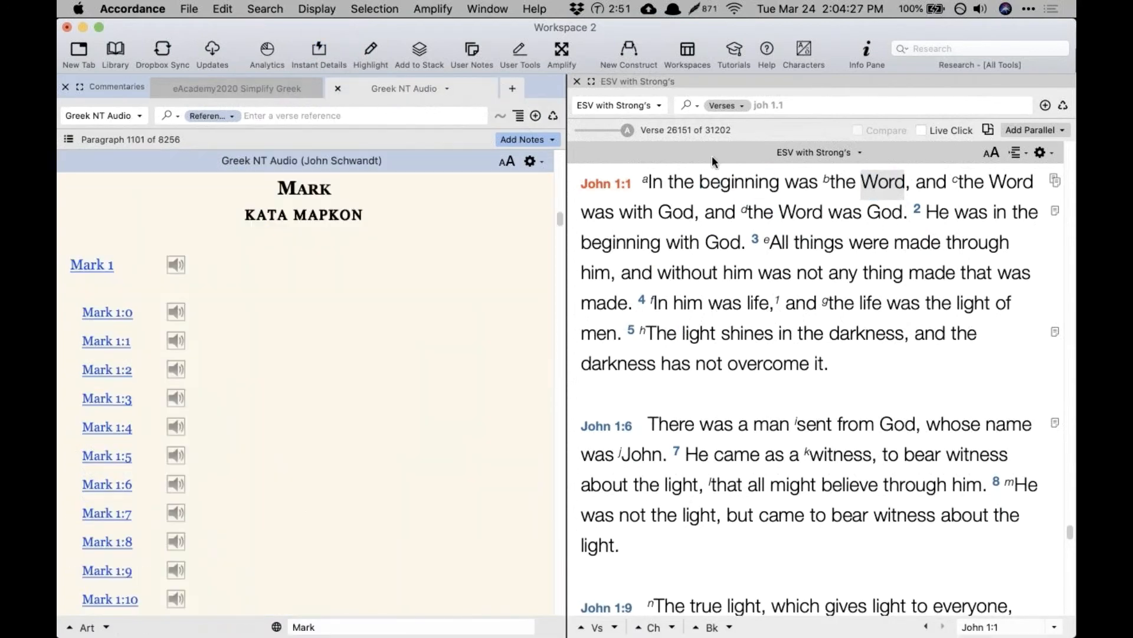
{"action": "left_click", "coordinate": [338, 88]}
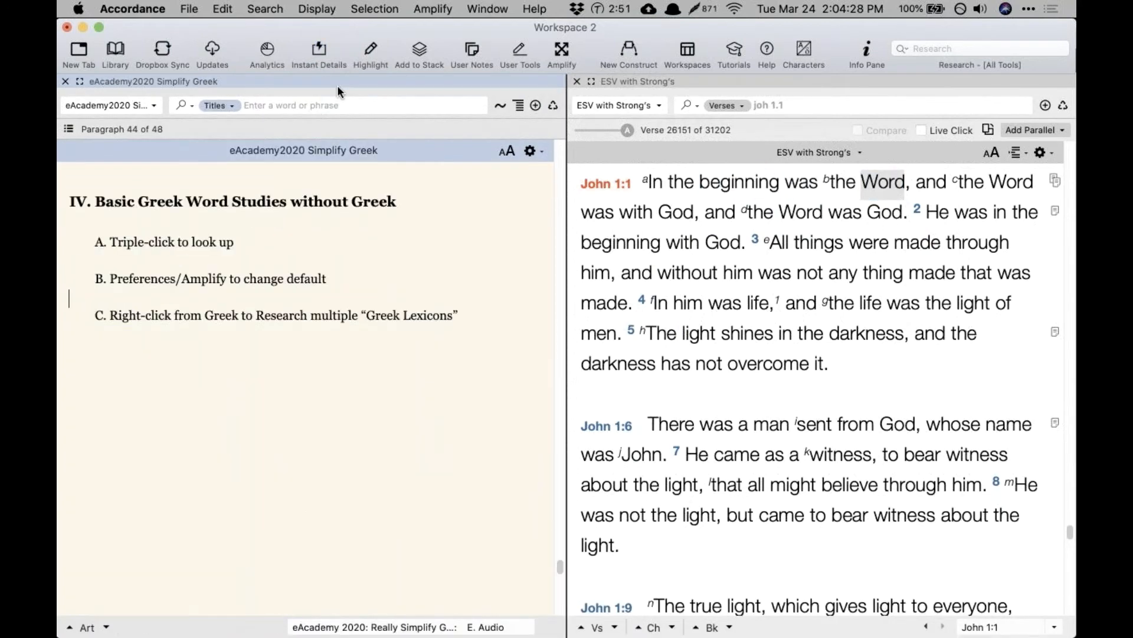
Step: Open the Mounce Greek Dictionary entry for "Word" in John 1:1 again and enlarge the dictionary text
{"action": "triple_click", "coordinate": [883, 187]}
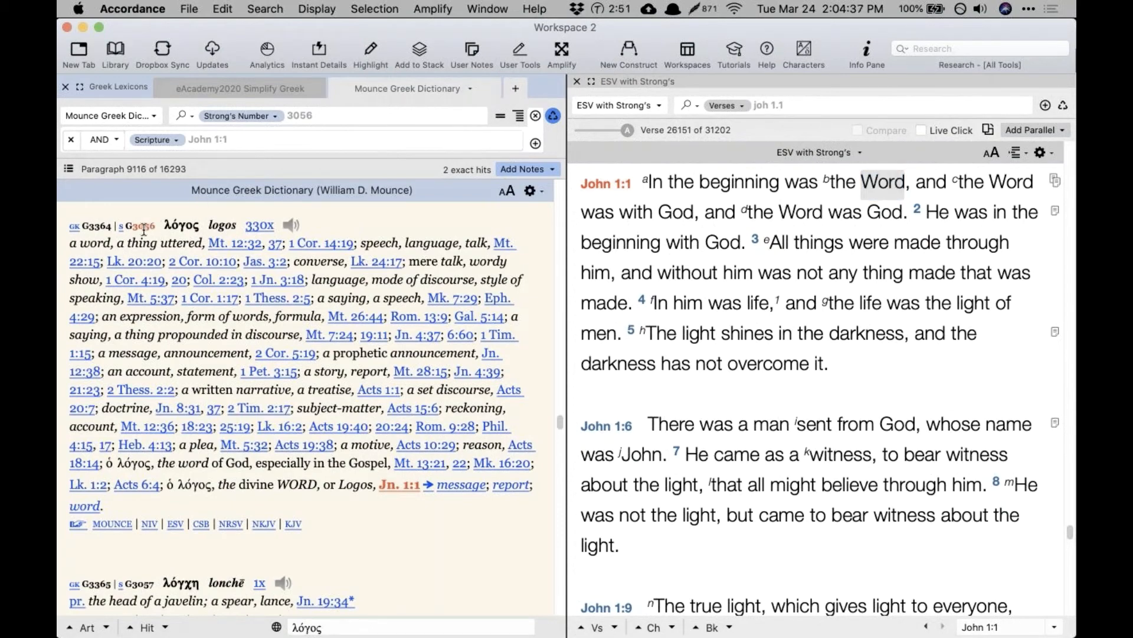
{"action": "left_click", "coordinate": [511, 192]}
{"action": "left_click", "coordinate": [512, 192]}
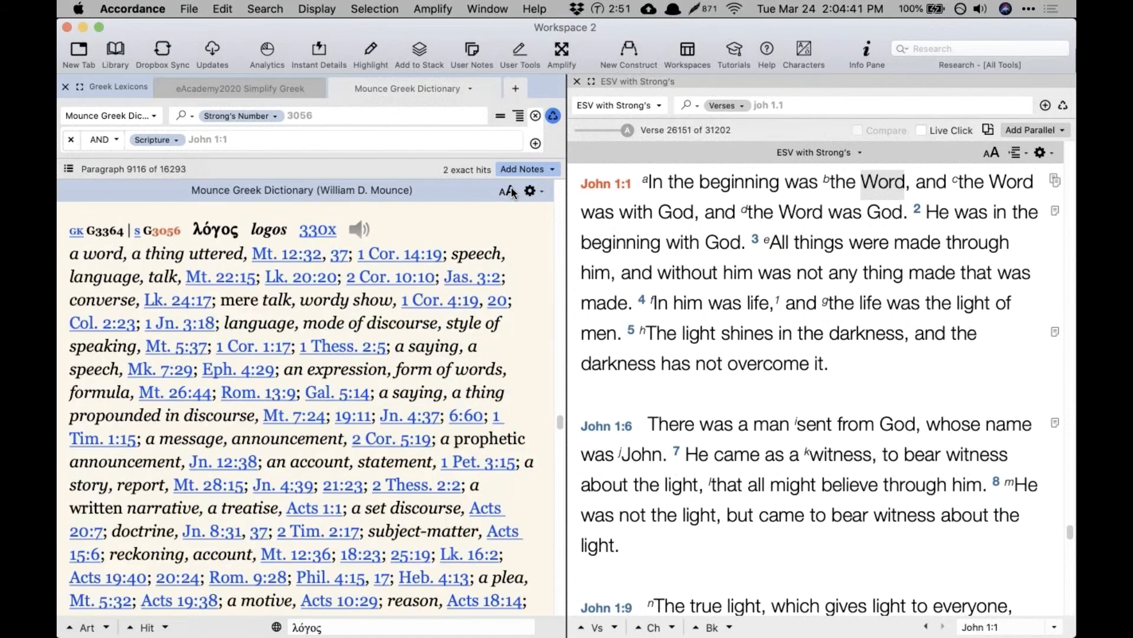
{"action": "left_click", "coordinate": [323, 117]}
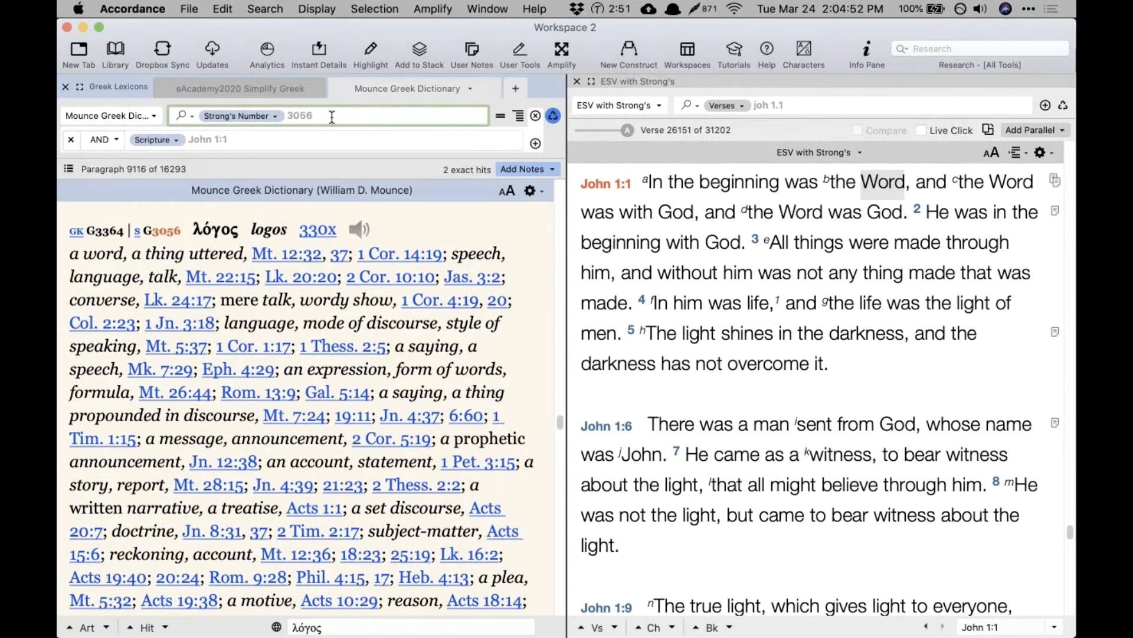
Step: Look up "God" in John 1:1 in the Mounce Greek Dictionary, and return to the entry for "Word"
{"action": "left_click", "coordinate": [675, 195]}
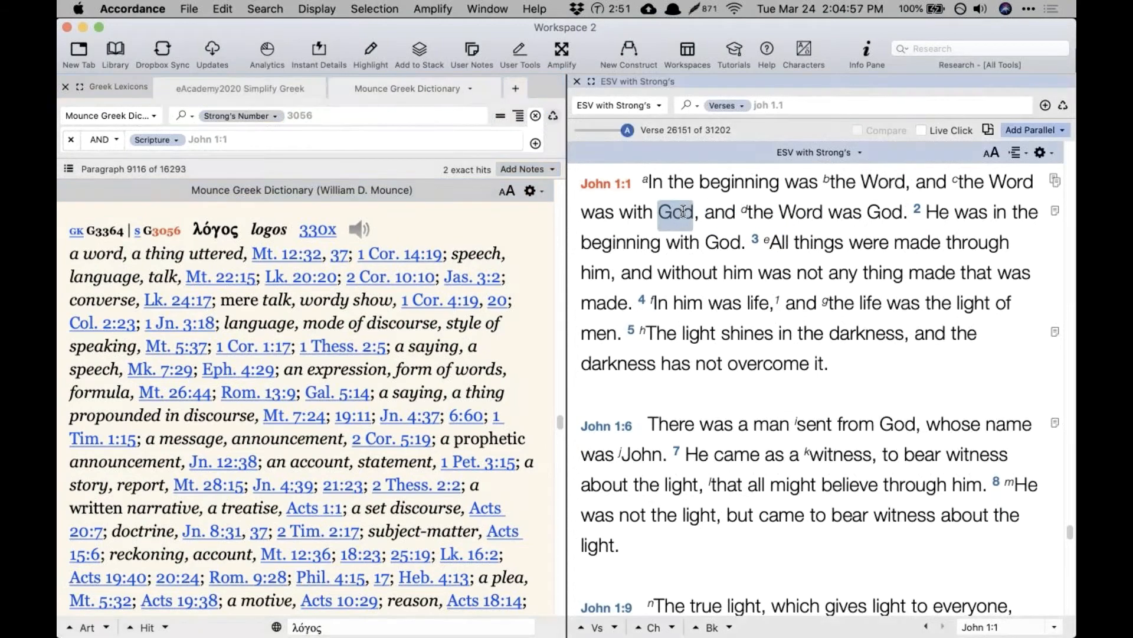
{"action": "triple_click", "coordinate": [676, 212]}
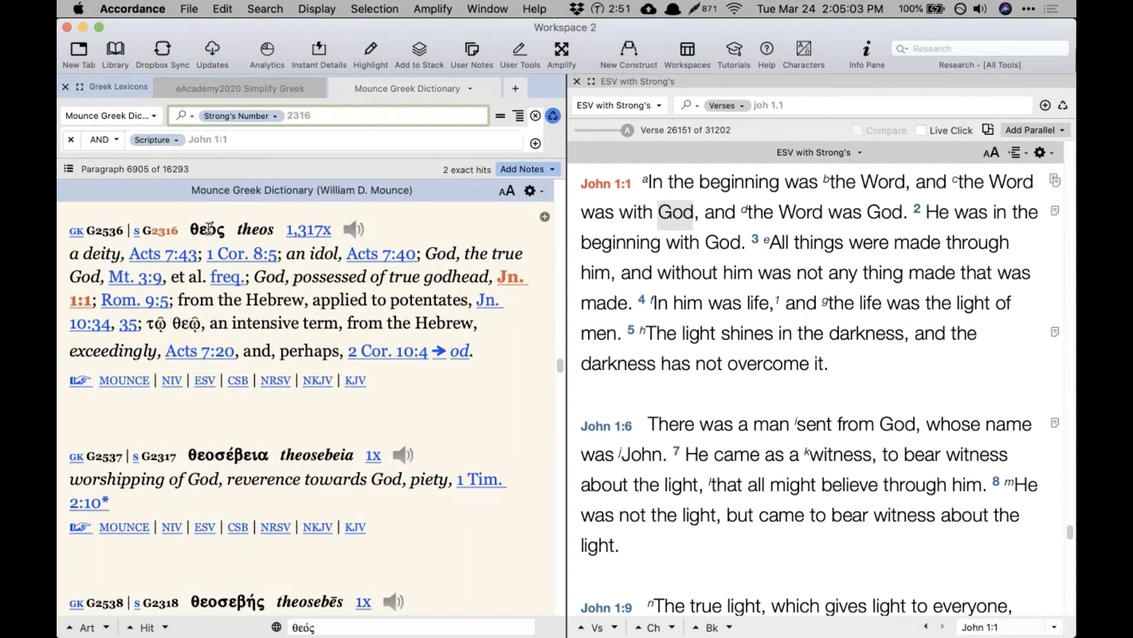
{"action": "double_click", "coordinate": [882, 188]}
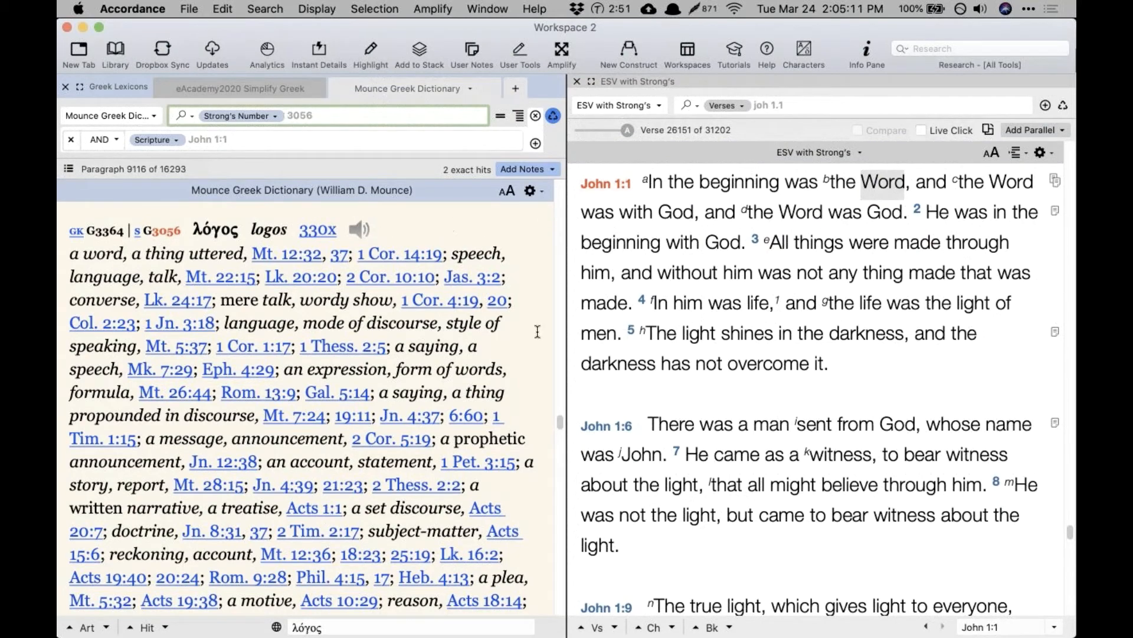
Step: Read the Mounce Greek Dictionary entry for "Word" through to its John 1:1 sense and compare it with the English verse
{"action": "scroll", "coordinate": [537, 343], "scroll_direction": "down", "scroll_amount": 1}
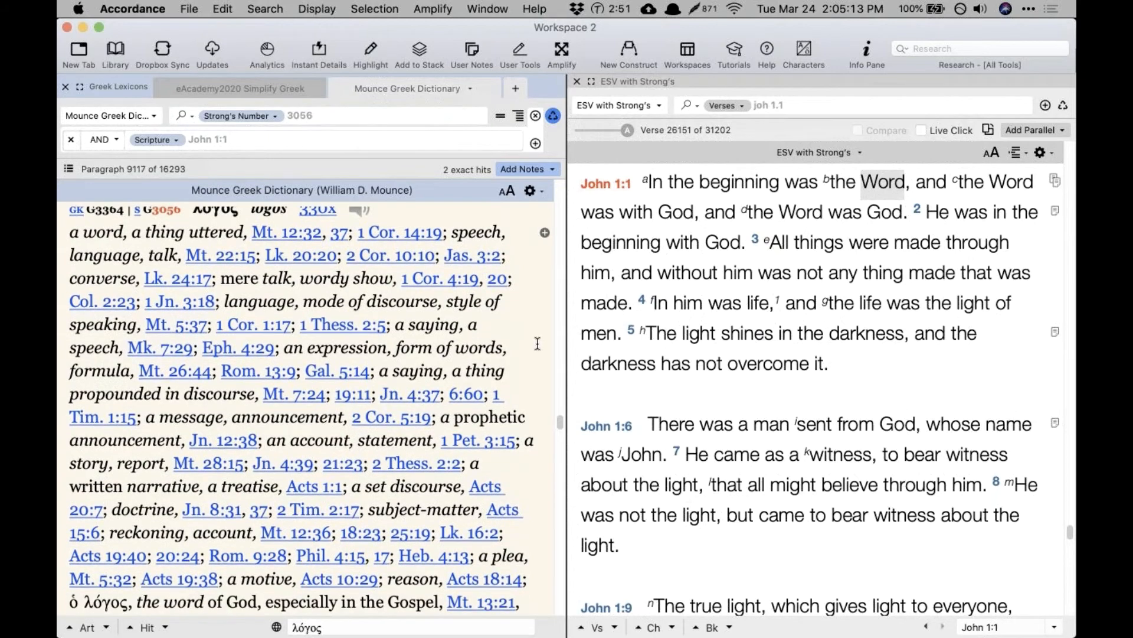
{"action": "scroll", "coordinate": [538, 343], "scroll_direction": "up", "scroll_amount": 1}
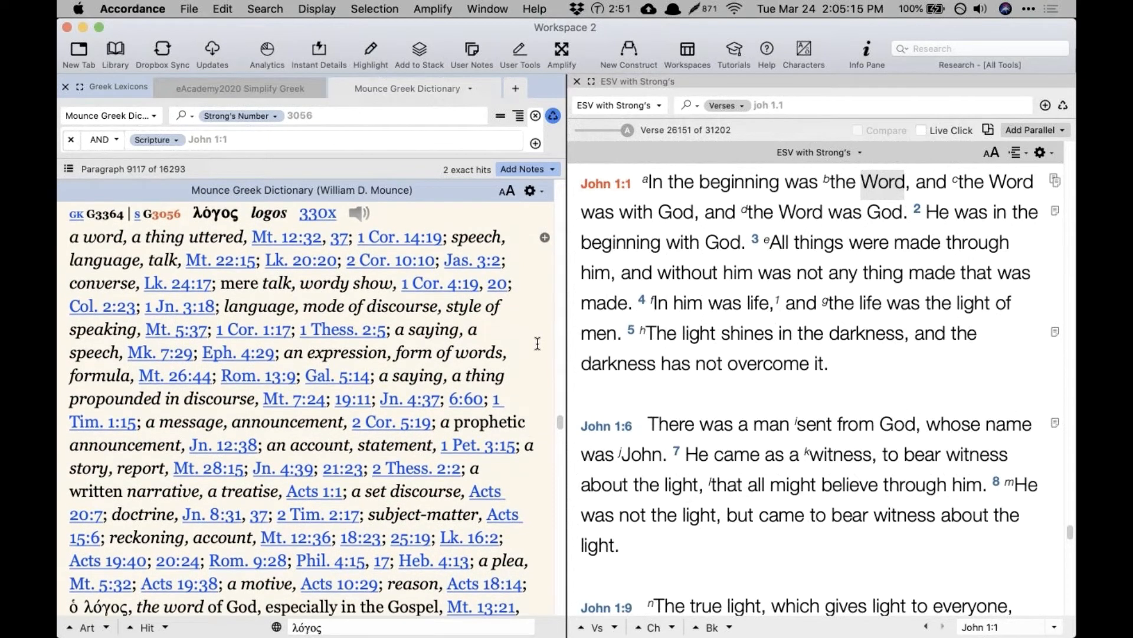
{"action": "scroll", "coordinate": [537, 343], "scroll_direction": "down", "scroll_amount": 1}
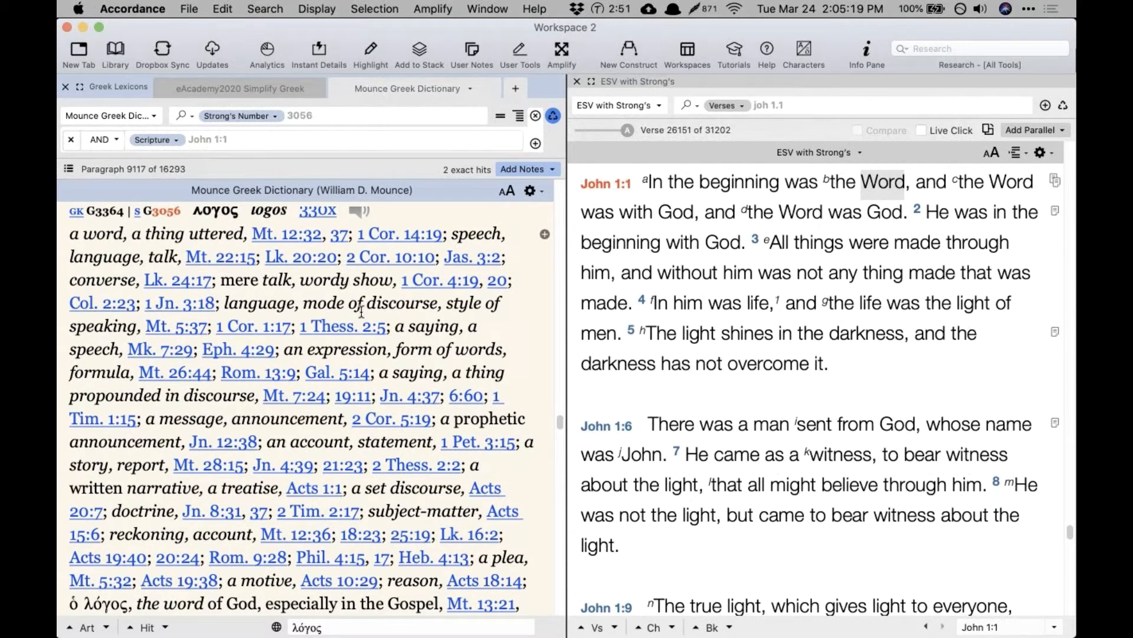
{"action": "scroll", "coordinate": [382, 349], "scroll_direction": "down", "scroll_amount": 3}
{"action": "scroll", "coordinate": [382, 349], "scroll_direction": "down", "scroll_amount": 5}
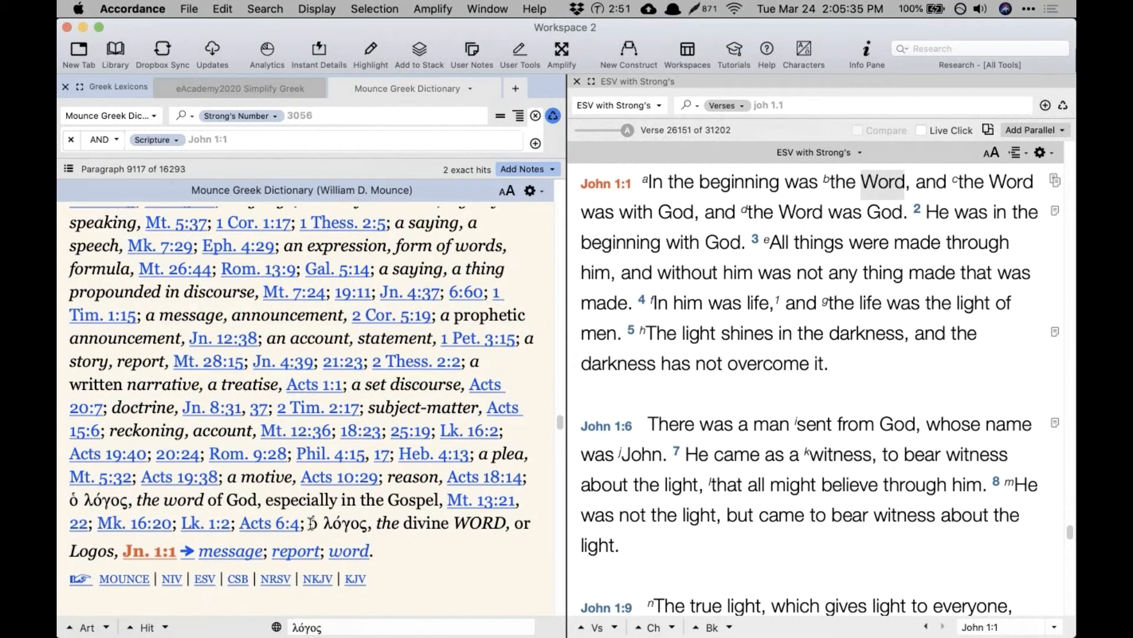
{"action": "left_click_drag", "start_coordinate": [309, 523], "coordinate": [368, 523]}
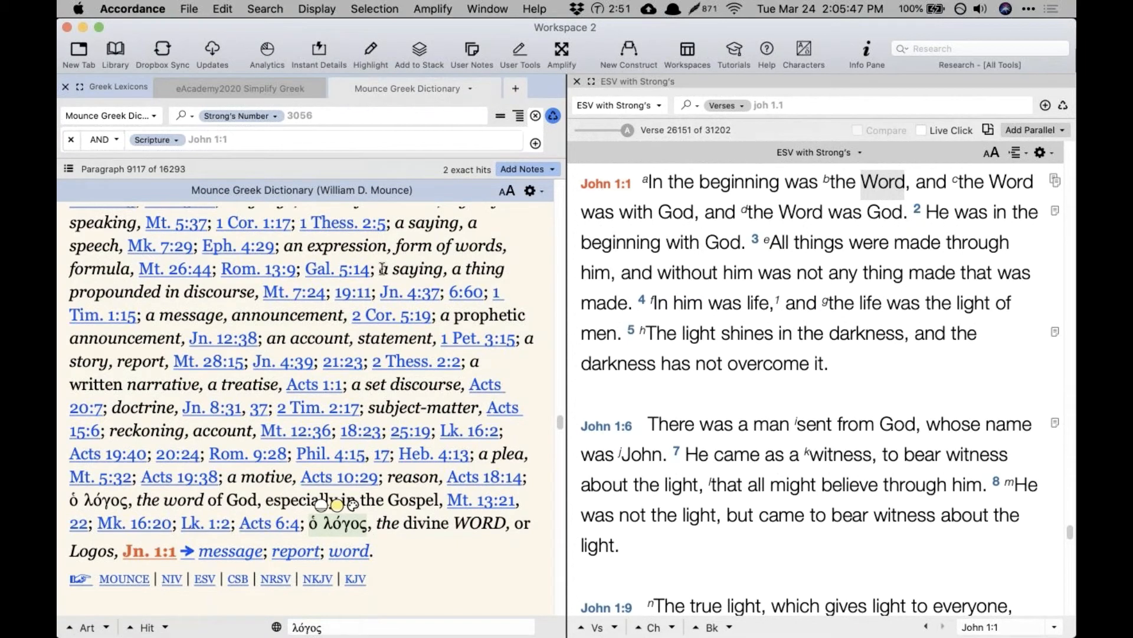
{"action": "double_click", "coordinate": [882, 182]}
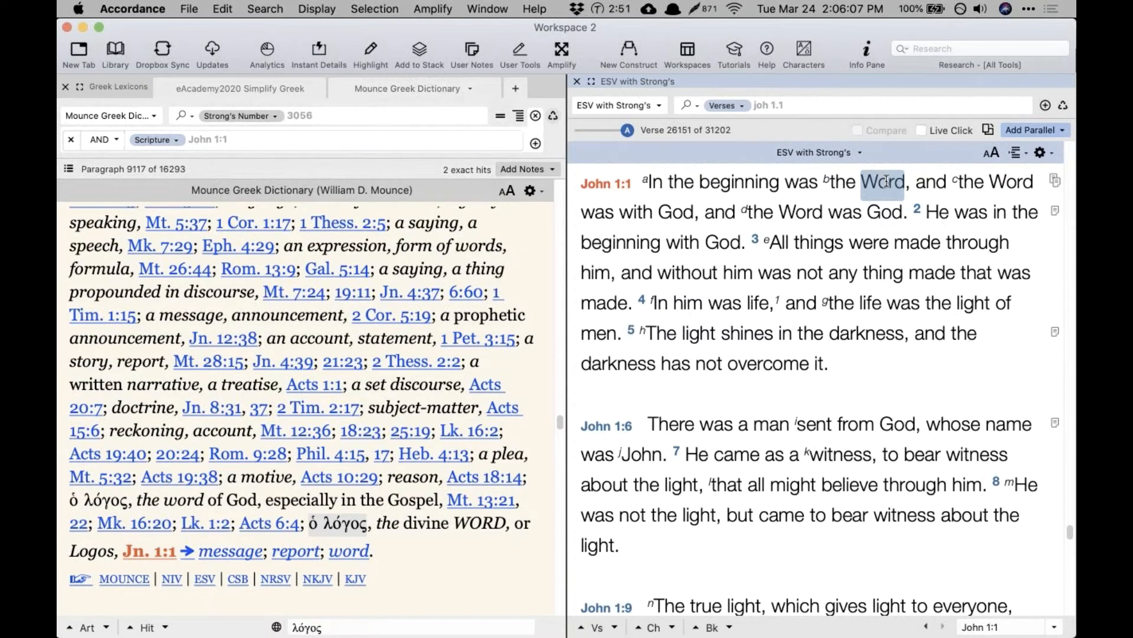
{"action": "left_click", "coordinate": [404, 523]}
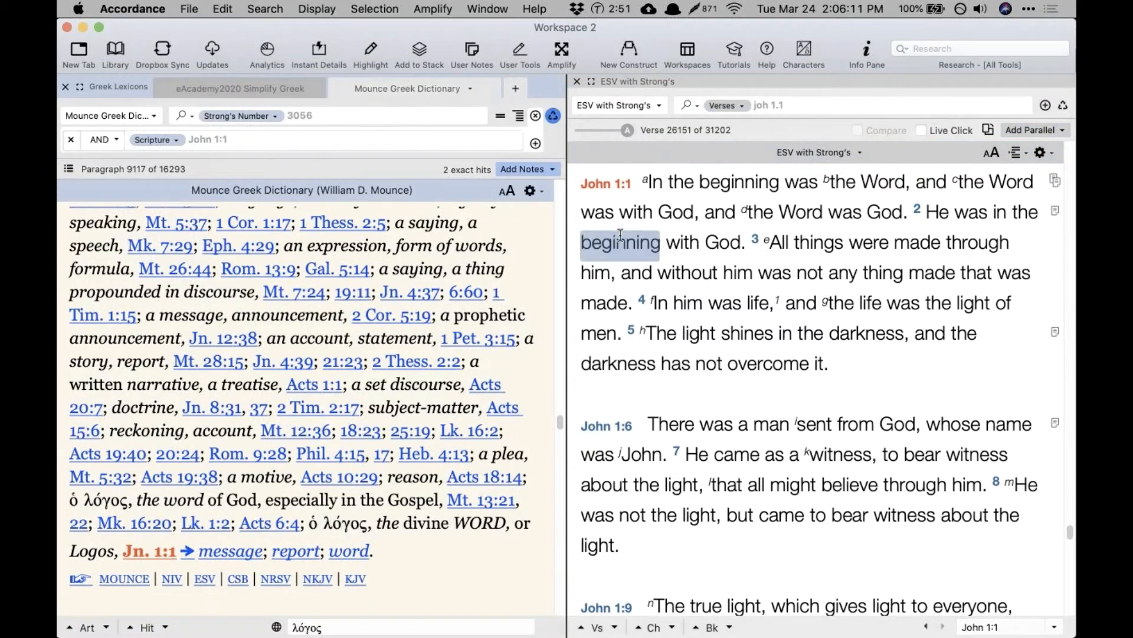
Step: Review the Amplify preferences and the dictionaries offered for Greek key numbers, leaving the settings as they are
{"action": "left_click", "coordinate": [131, 9]}
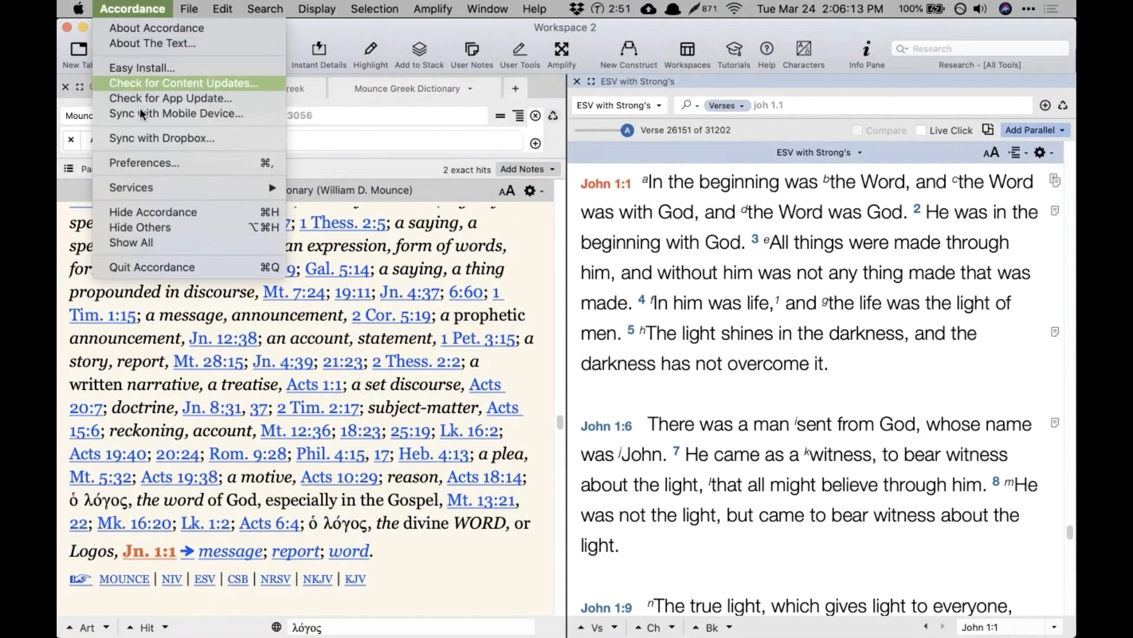
{"action": "left_click", "coordinate": [144, 163]}
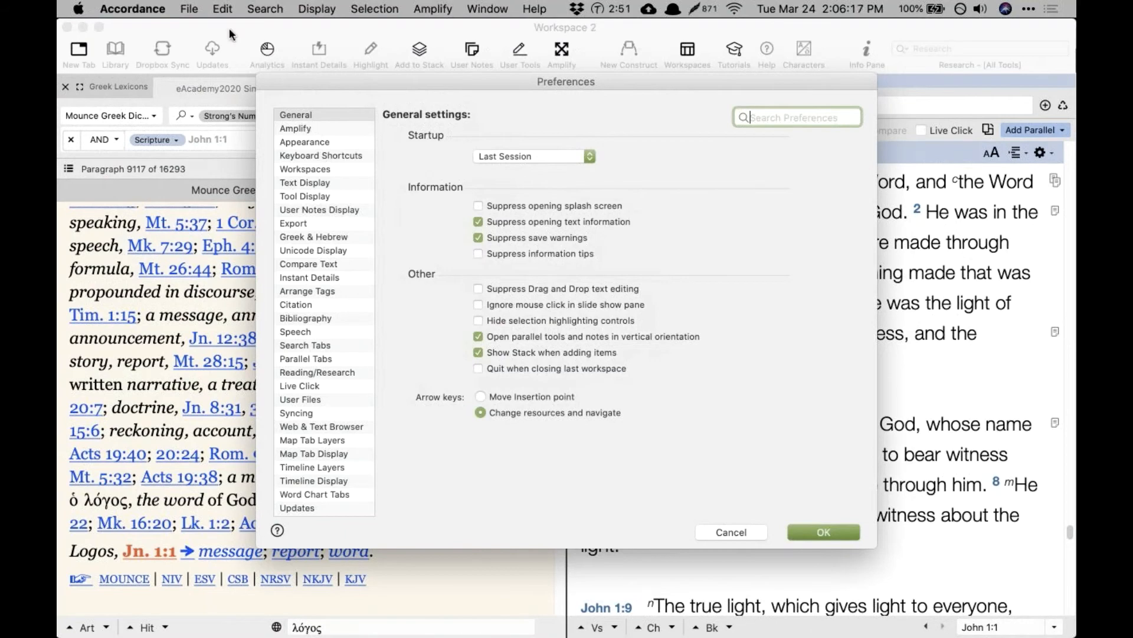
{"action": "left_click", "coordinate": [133, 8]}
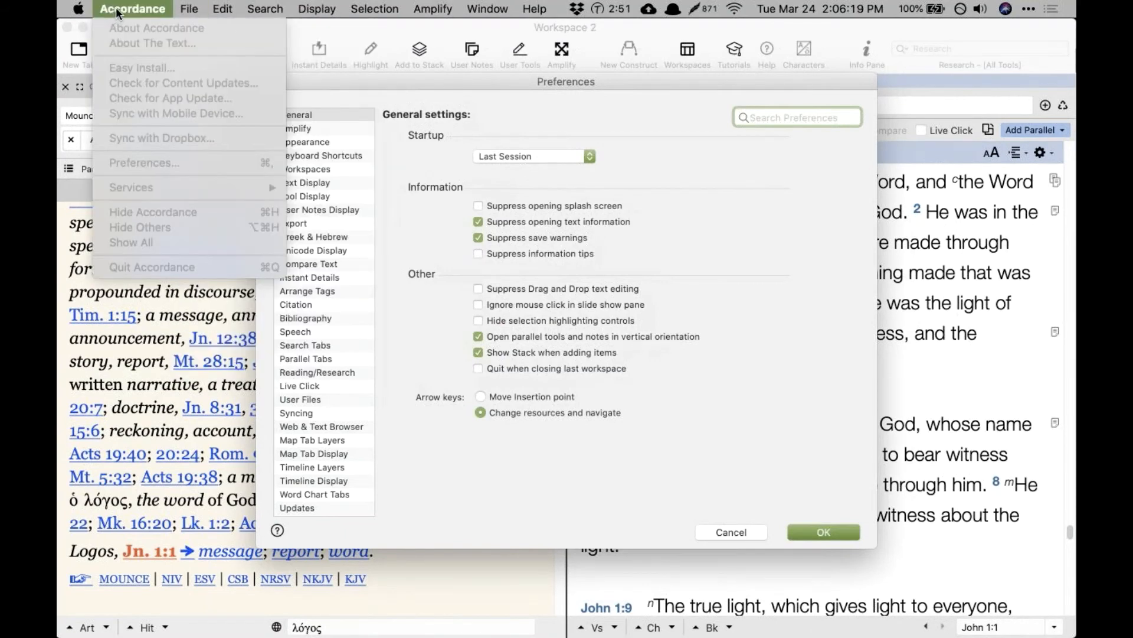
{"action": "left_click", "coordinate": [115, 10]}
{"action": "left_click", "coordinate": [307, 128]}
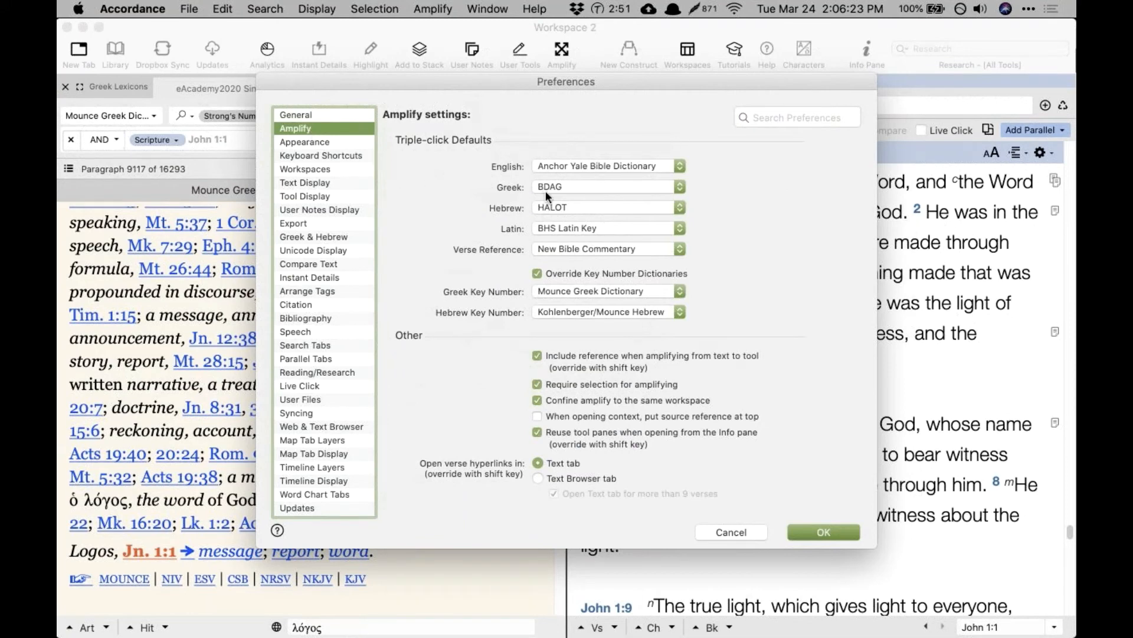
{"action": "left_click", "coordinate": [544, 289]}
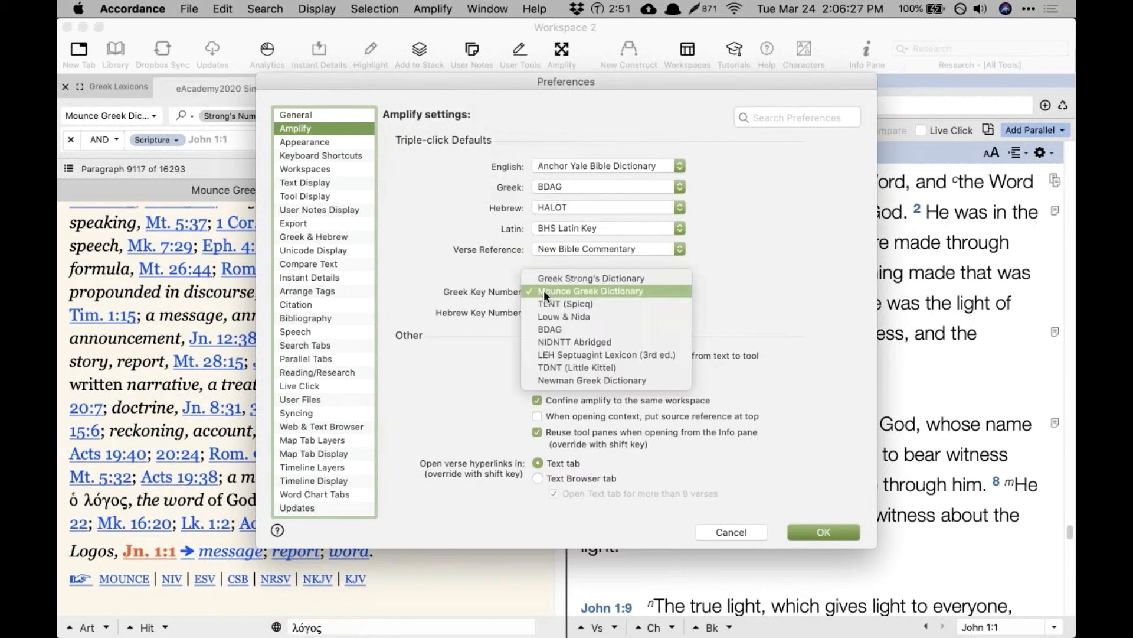
{"action": "left_click", "coordinate": [498, 290]}
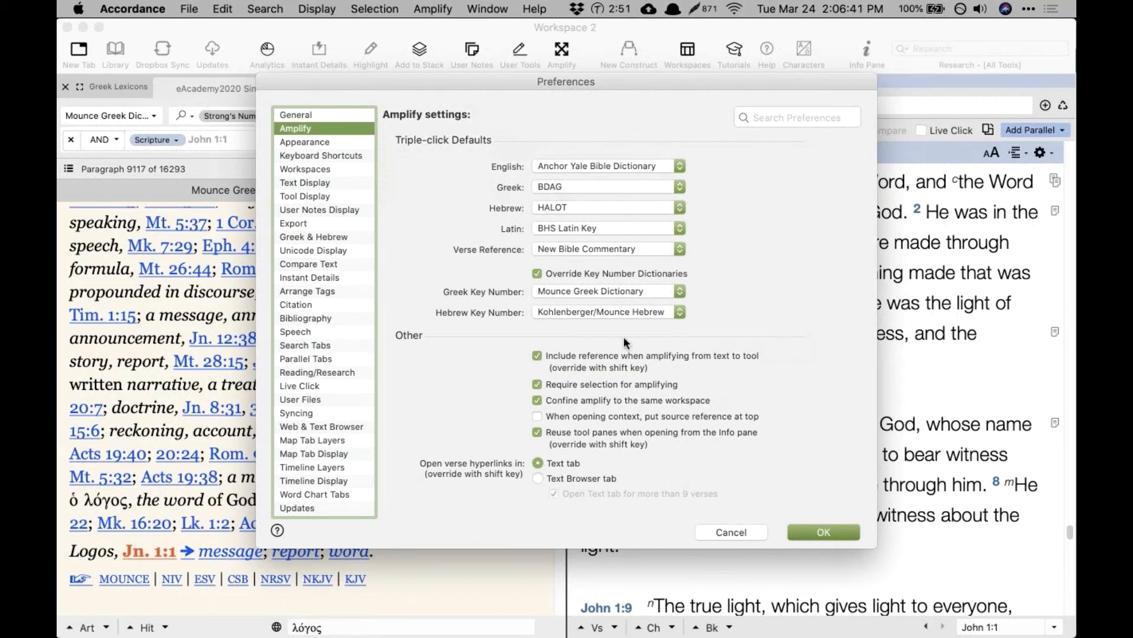
{"action": "left_click", "coordinate": [717, 531]}
Step: Add the NA28 Greek NT in parallel with the ESV and look up λόγος from its John 1:1 in BDAG
{"action": "left_click", "coordinate": [1043, 130]}
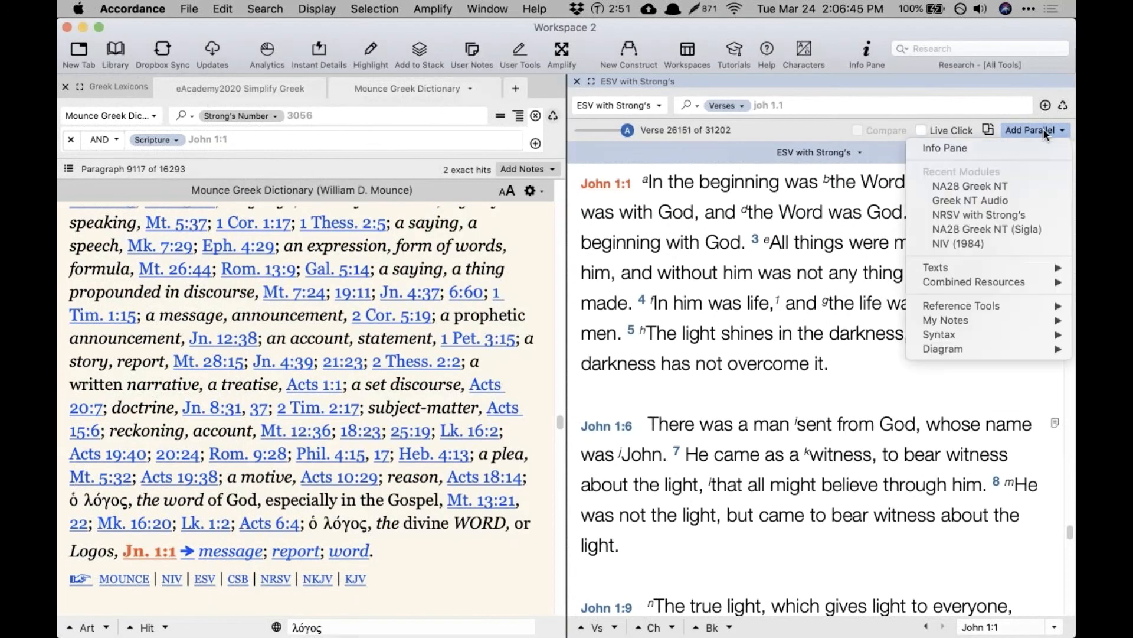
{"action": "left_click", "coordinate": [1011, 188]}
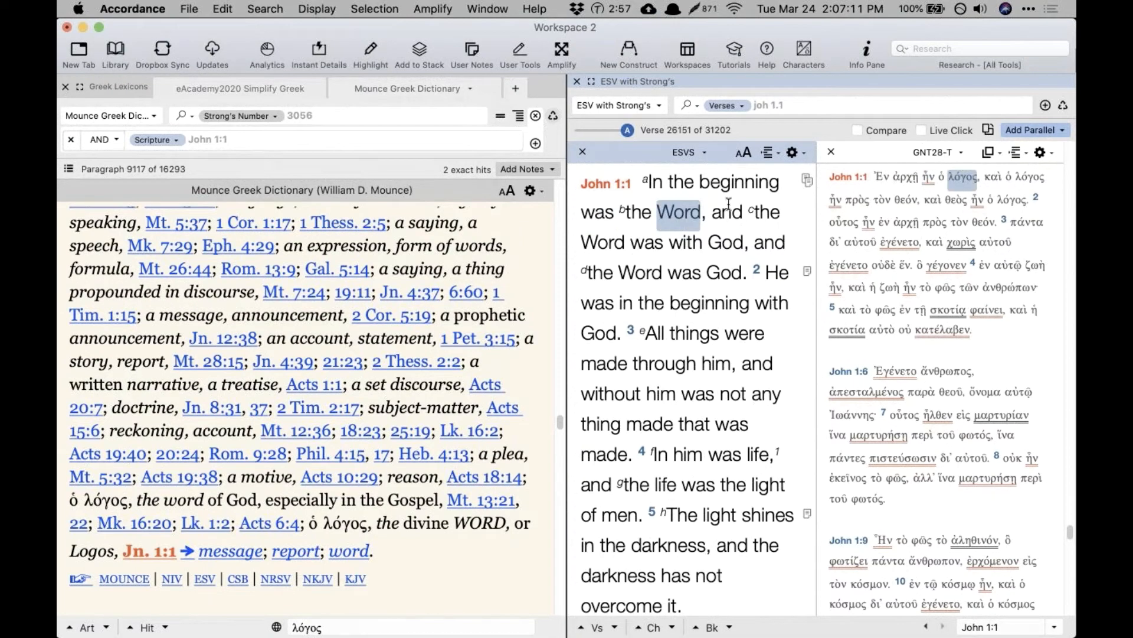
{"action": "double_click", "coordinate": [959, 180]}
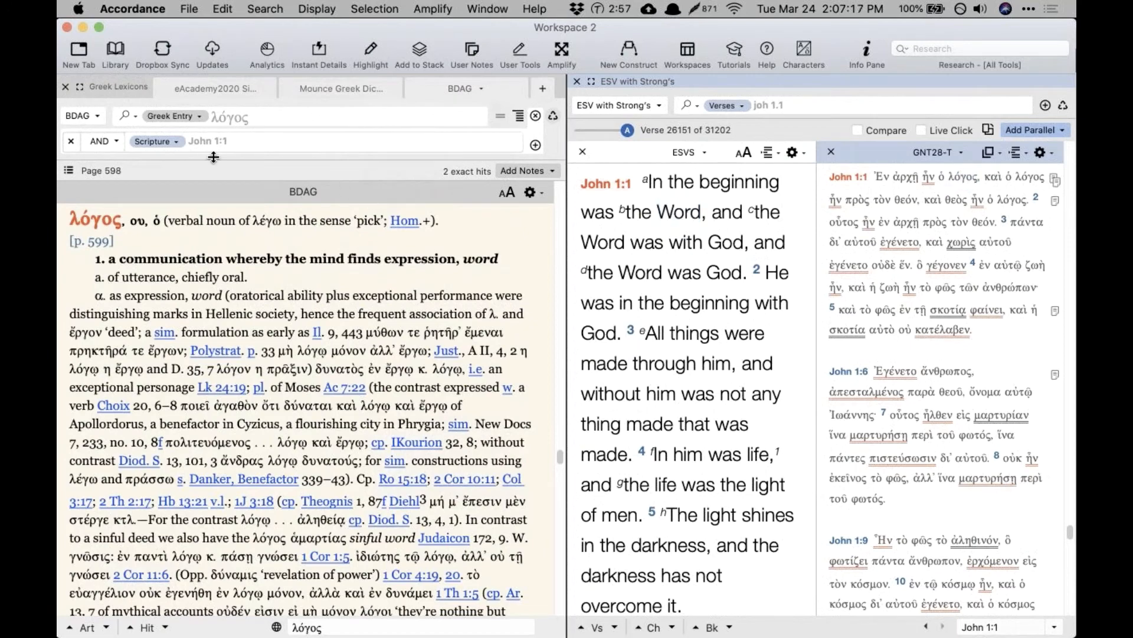
Step: Go back to the Mounce Greek Dictionary, reduce its text size and show the λόγος entry from its beginning
{"action": "left_click", "coordinate": [348, 87]}
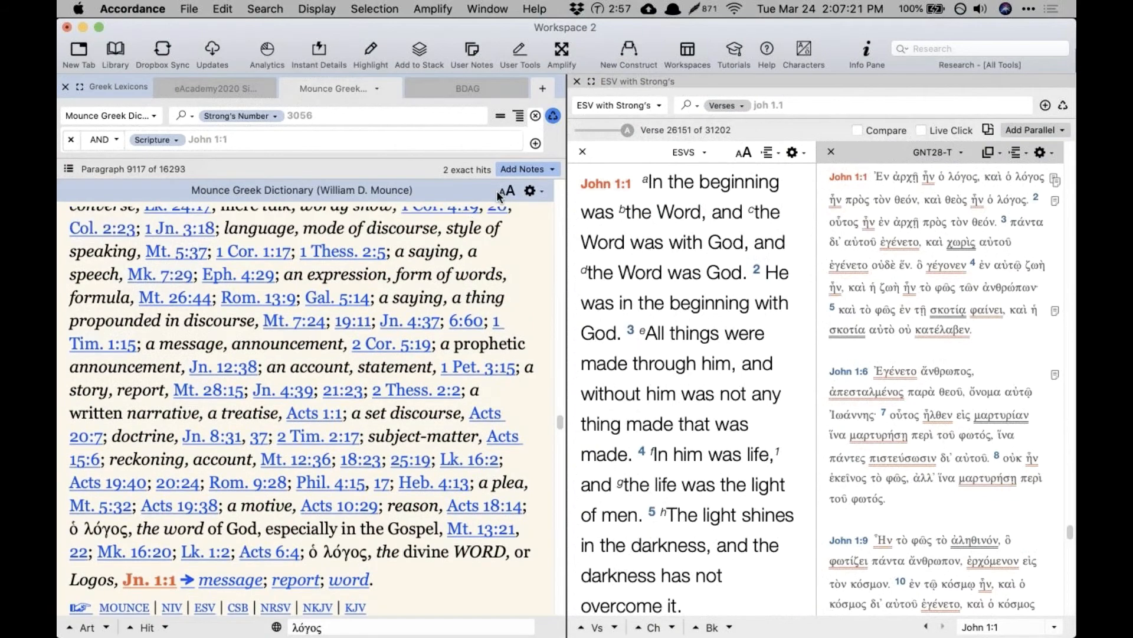
{"action": "left_click", "coordinate": [501, 194]}
{"action": "scroll", "coordinate": [354, 354], "scroll_direction": "up", "scroll_amount": 2}
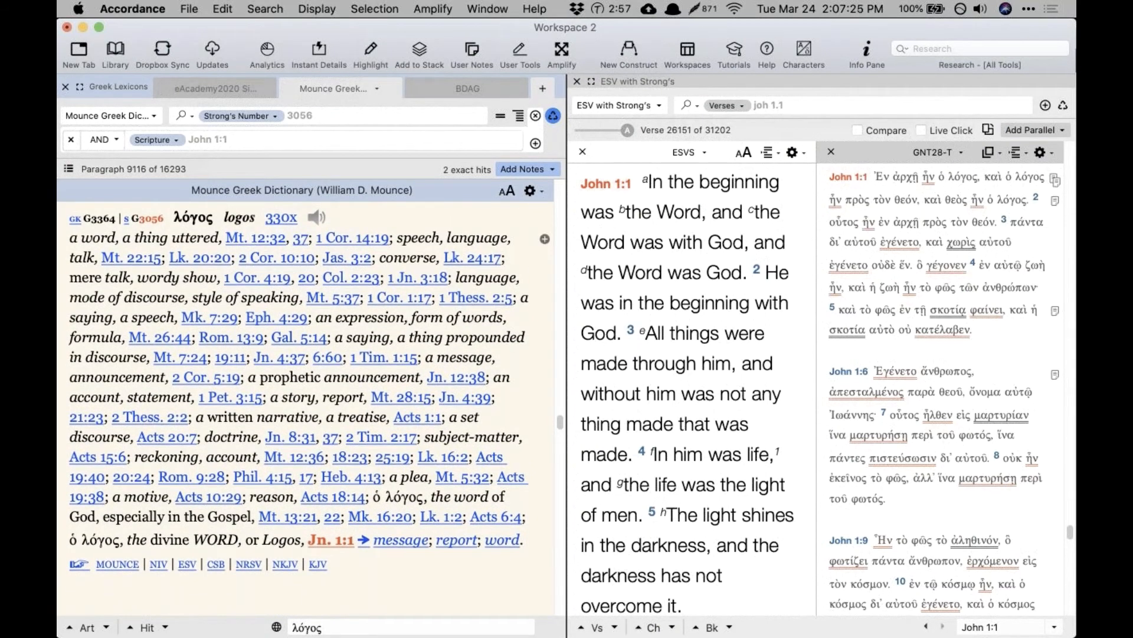
Step: Examine the length and detail of the BDAG entry for λόγος
{"action": "left_click", "coordinate": [457, 88]}
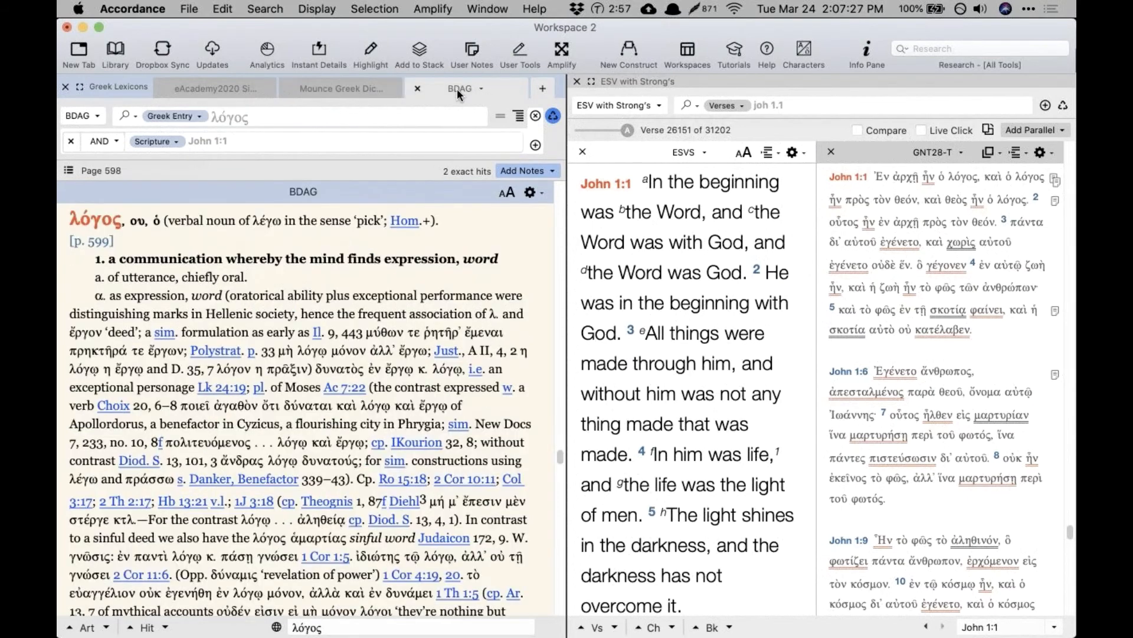
{"action": "scroll", "coordinate": [329, 298], "scroll_direction": "down", "scroll_amount": 15}
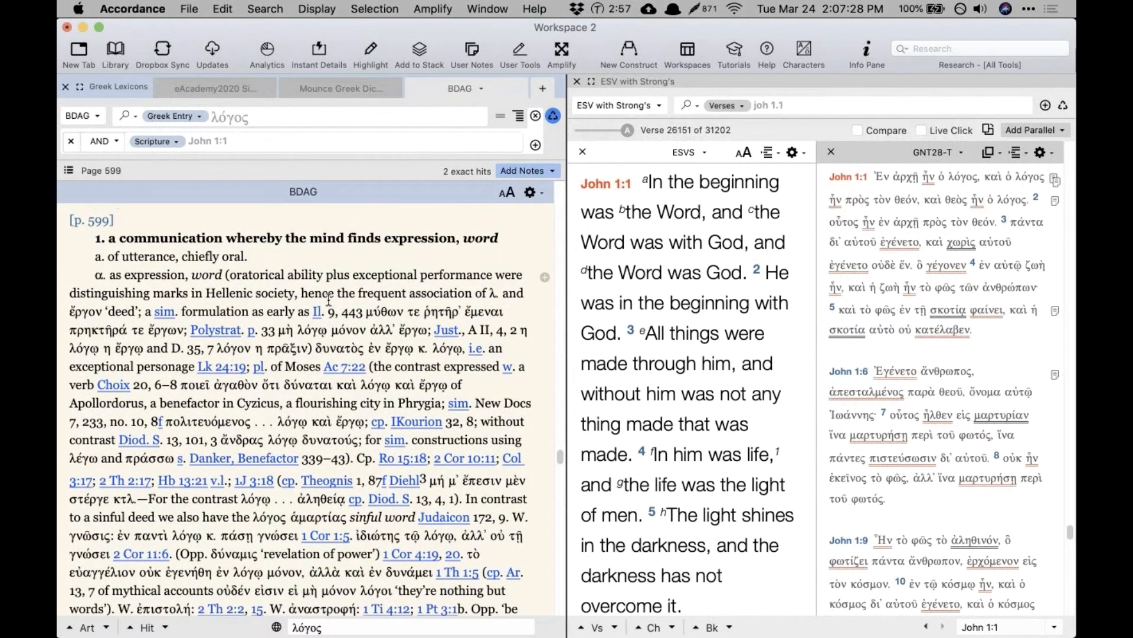
{"action": "scroll", "coordinate": [303, 411], "scroll_direction": "down", "scroll_amount": 15}
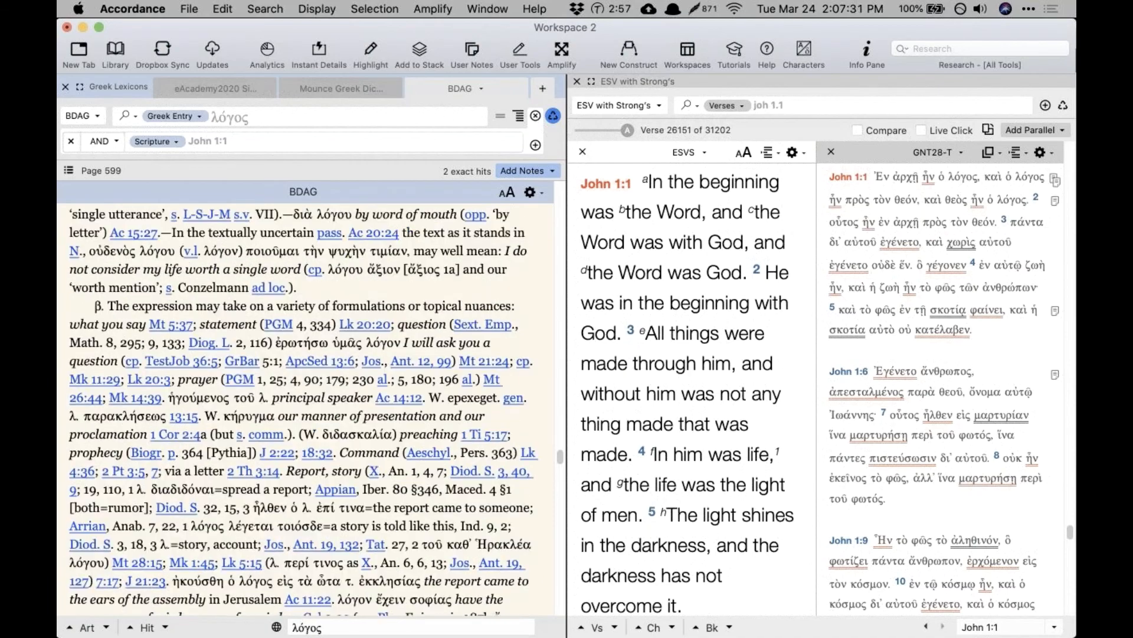
{"action": "scroll", "coordinate": [303, 411], "scroll_direction": "down", "scroll_amount": 15}
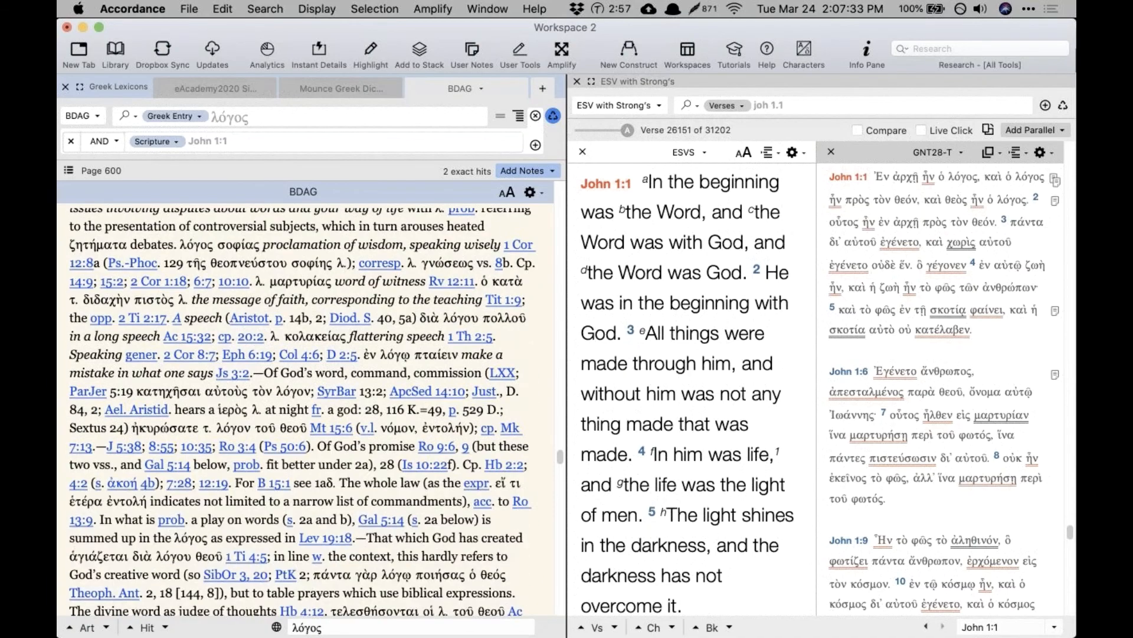
{"action": "scroll", "coordinate": [303, 411], "scroll_direction": "down", "scroll_amount": 15}
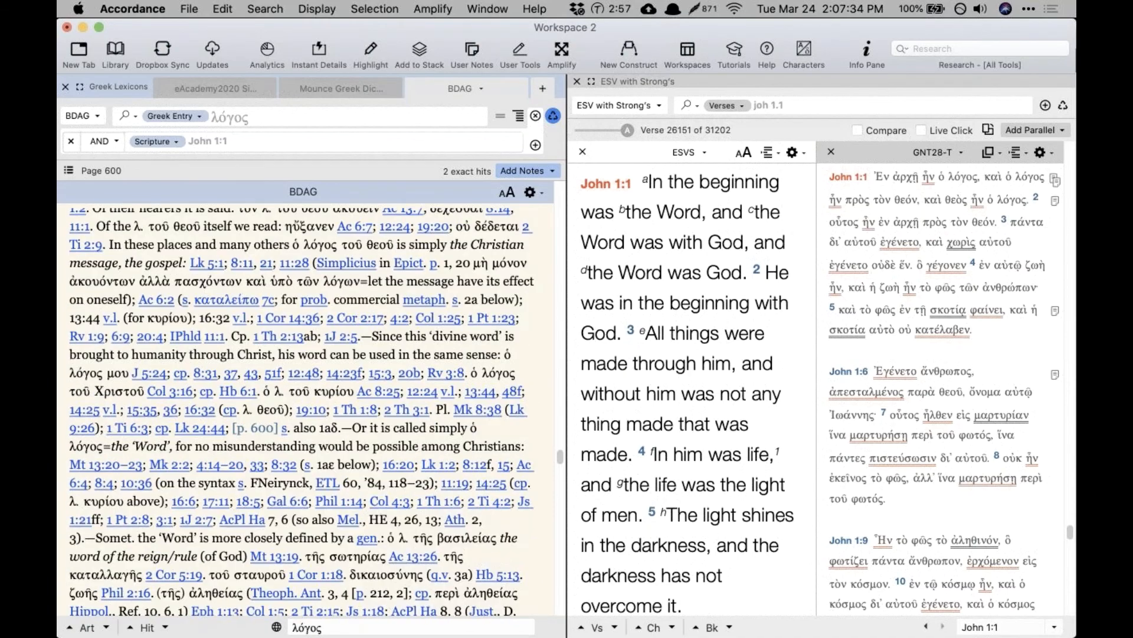
{"action": "scroll", "coordinate": [302, 411], "scroll_direction": "down", "scroll_amount": 10}
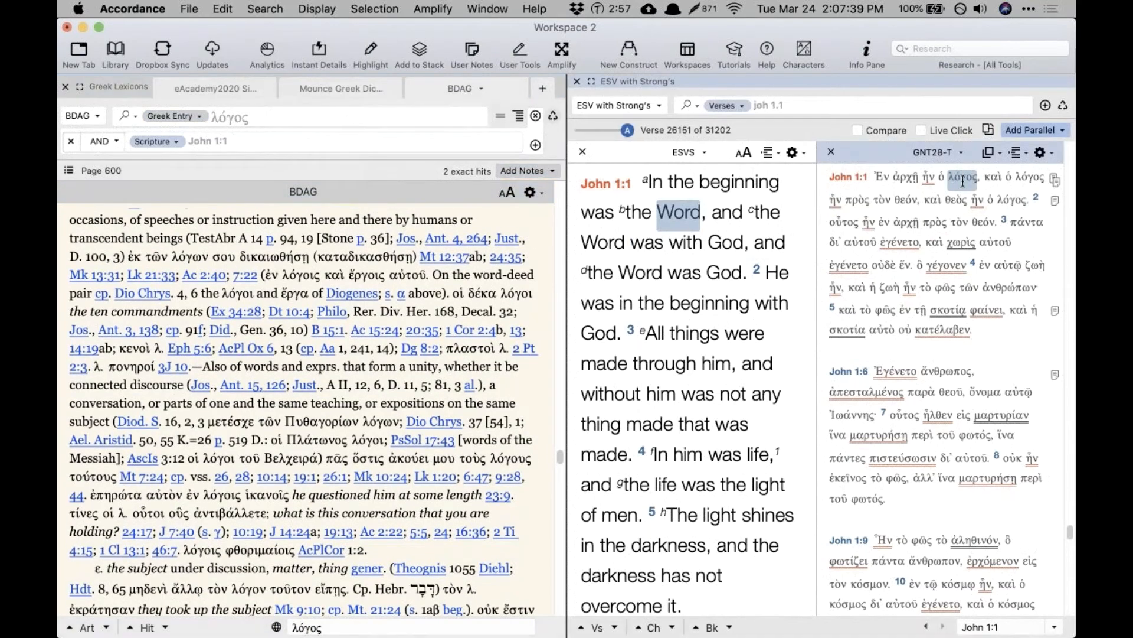
Step: Research λόγος from the Greek text of John 1:1 across all Greek Lexicons
{"action": "right_click", "coordinate": [958, 176]}
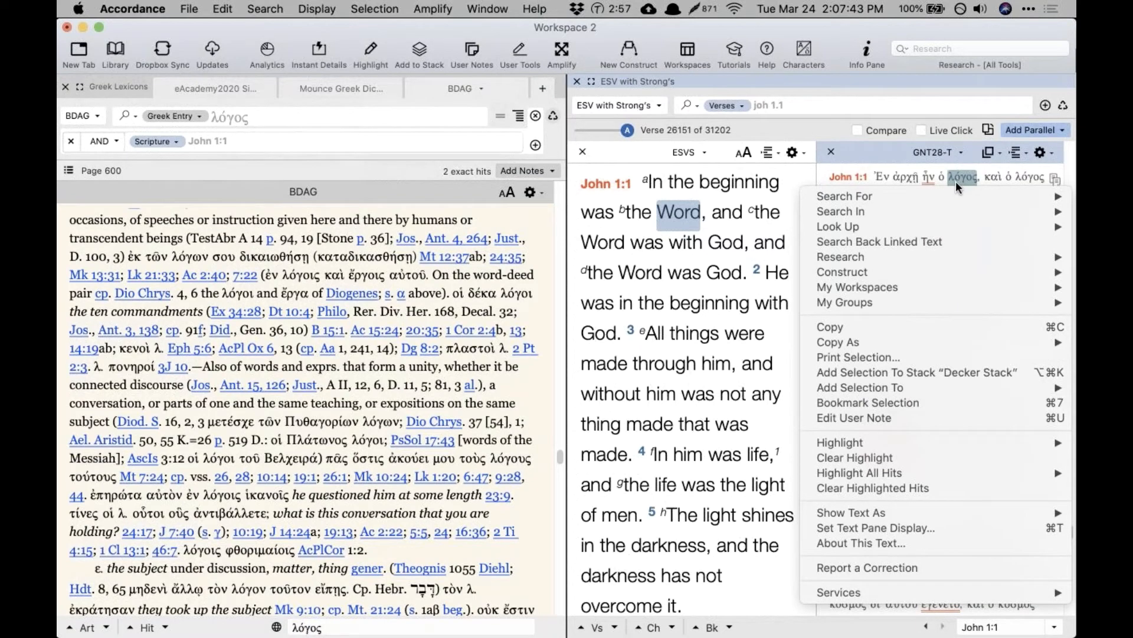
{"action": "mouse_move", "coordinate": [896, 257]}
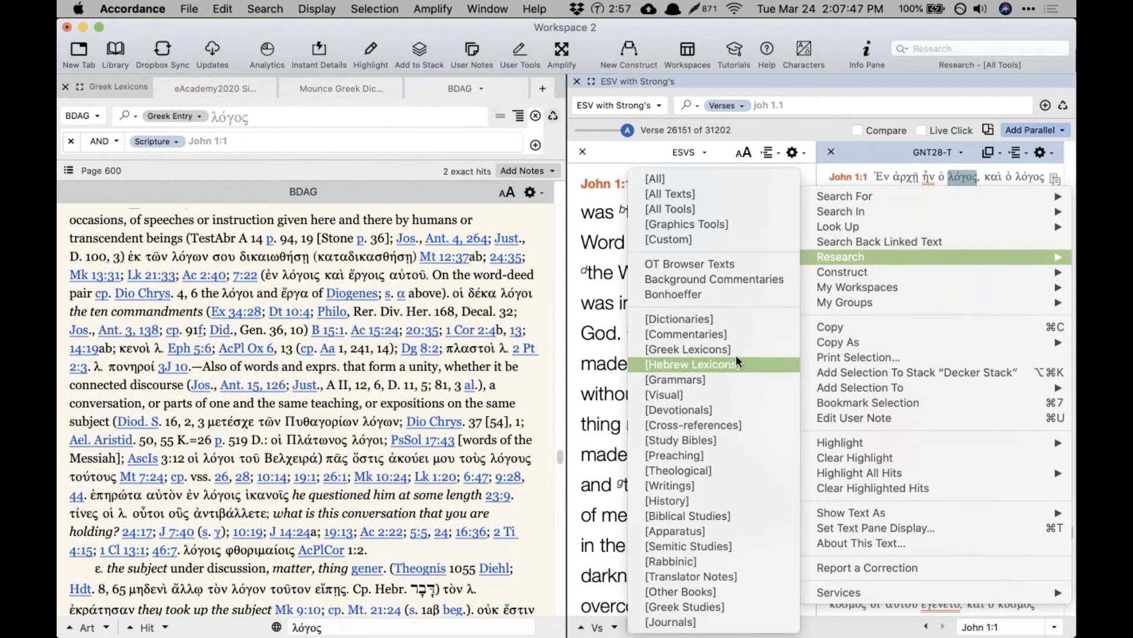
{"action": "left_click", "coordinate": [672, 349]}
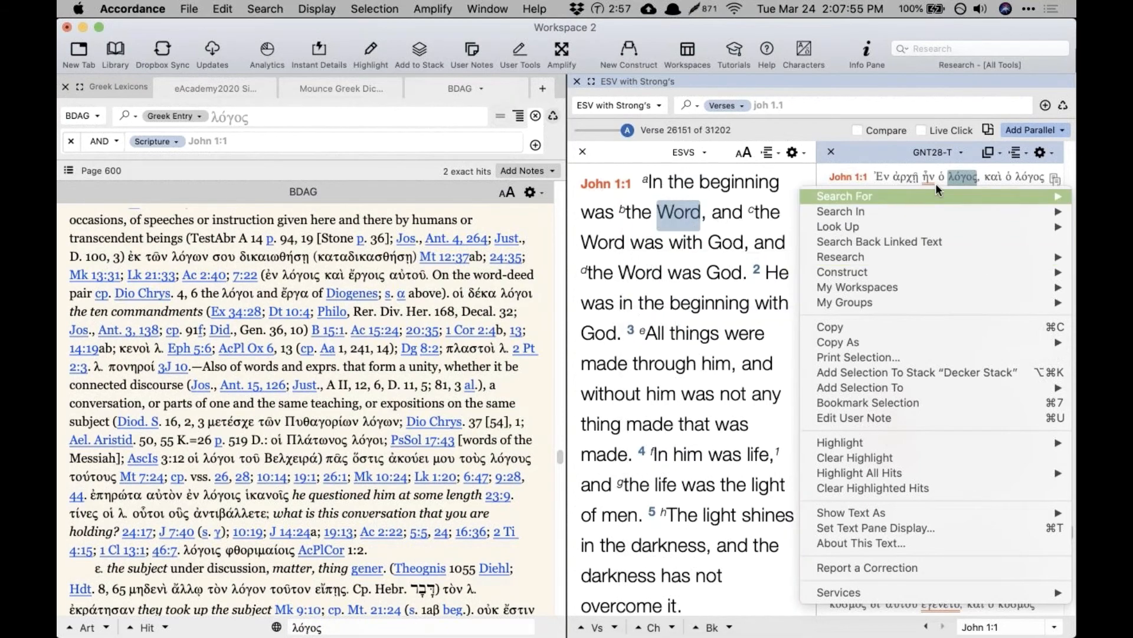
{"action": "right_click", "coordinate": [961, 171]}
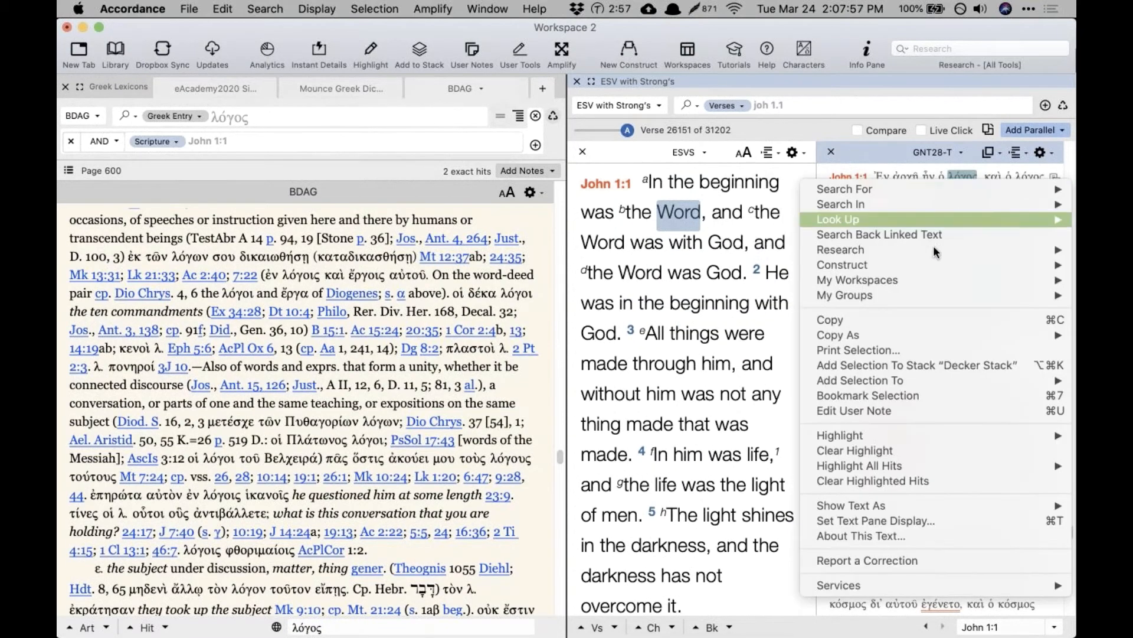
{"action": "mouse_move", "coordinate": [926, 248]}
{"action": "left_click", "coordinate": [737, 348]}
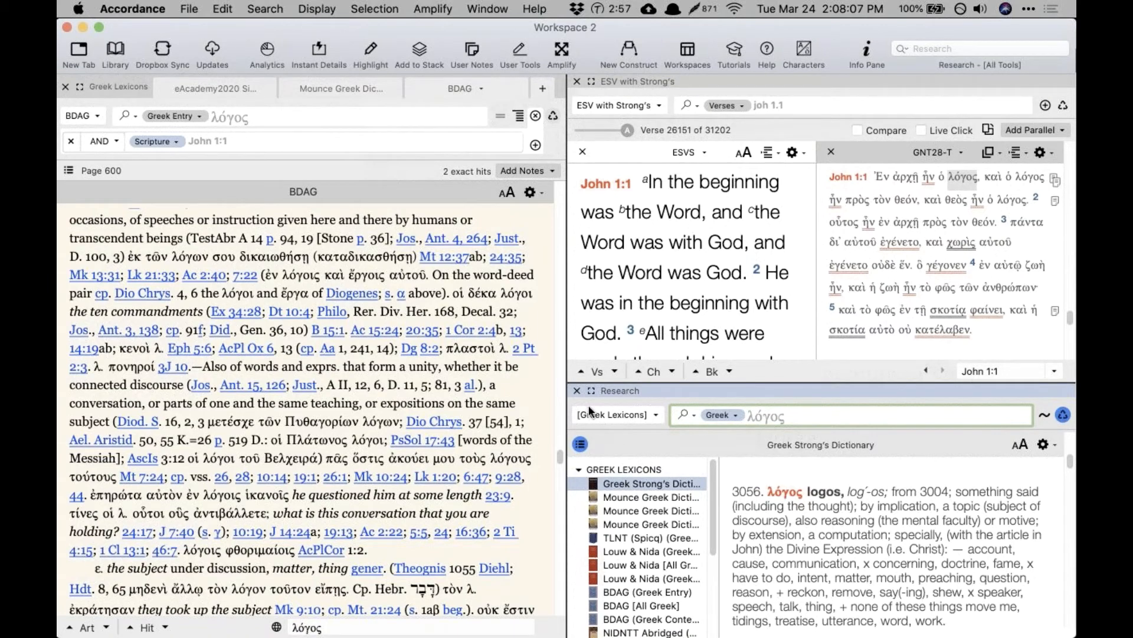
Step: Review the points on basic Greek word studies in the eAcademy2020 Simplify Greek outline
{"action": "left_click", "coordinate": [334, 85]}
{"action": "left_click", "coordinate": [230, 89]}
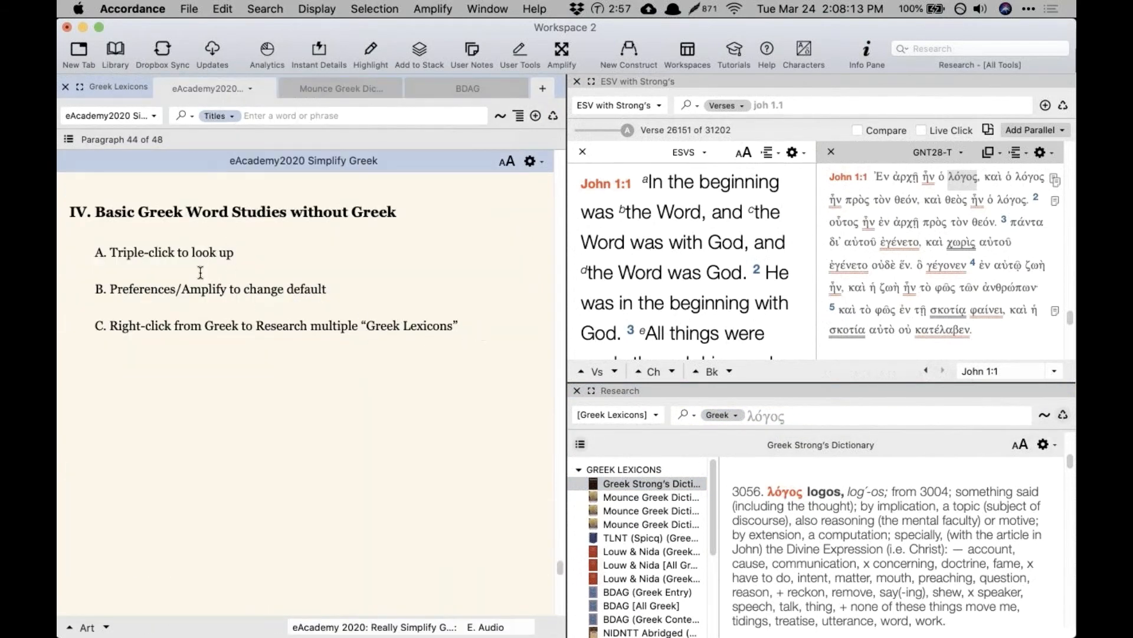
{"action": "left_click_drag", "start_coordinate": [484, 334], "coordinate": [83, 247]}
{"action": "left_click", "coordinate": [291, 239]}
{"action": "left_click", "coordinate": [764, 247]}
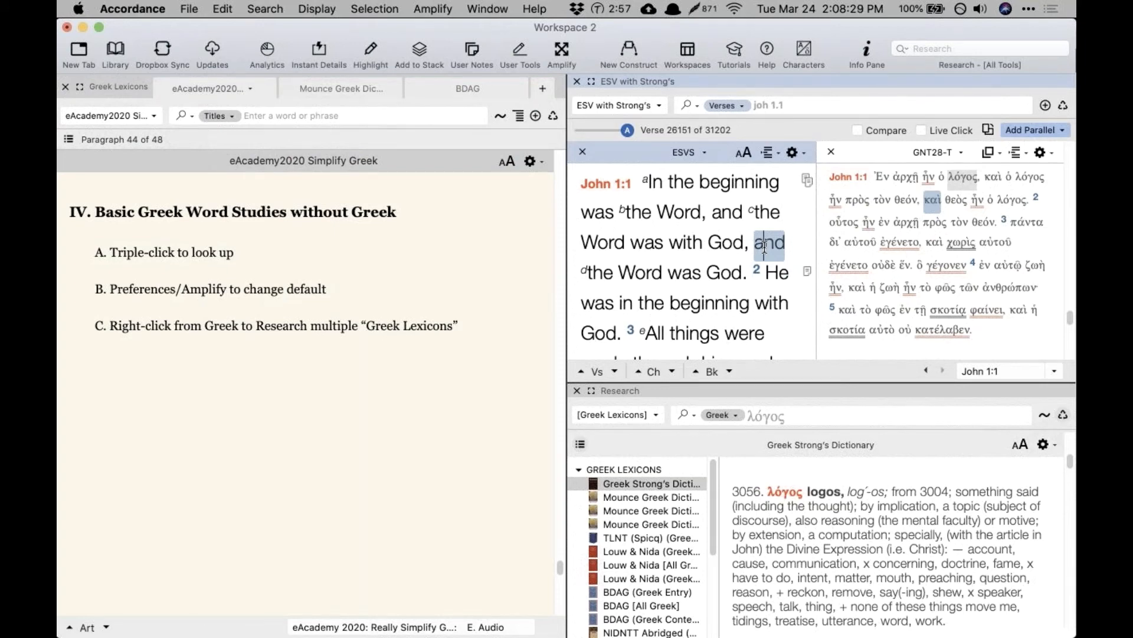
Step: Widen the Bible and research panes, and look up λόγος from the Greek John 1:1 in BDAG again
{"action": "left_click_drag", "start_coordinate": [559, 256], "coordinate": [469, 255]}
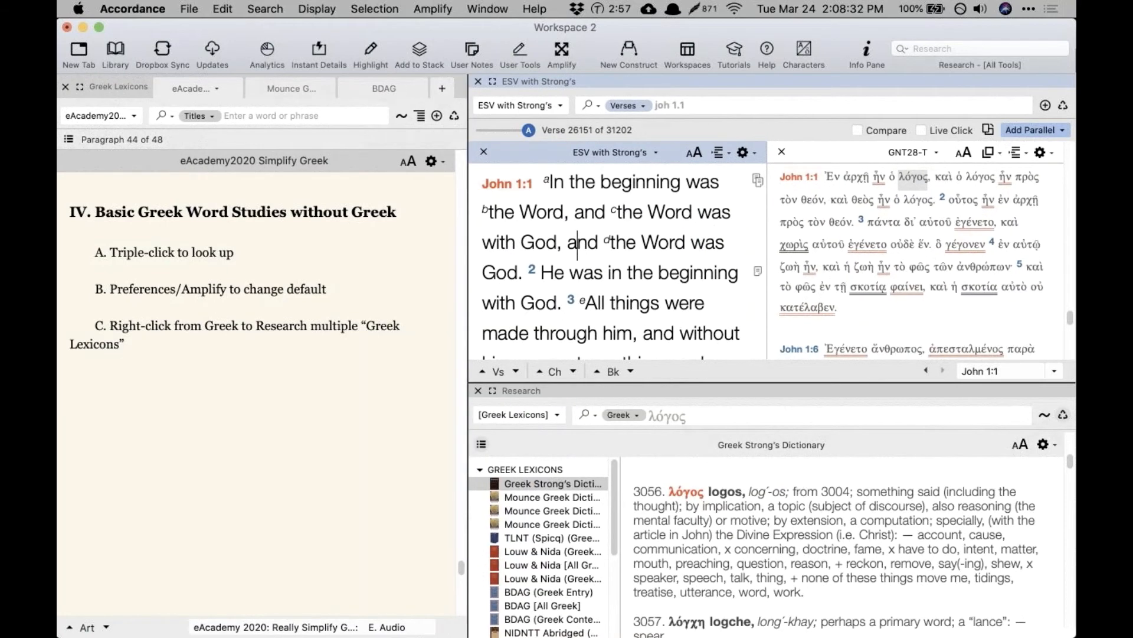
{"action": "triple_click", "coordinate": [912, 176]}
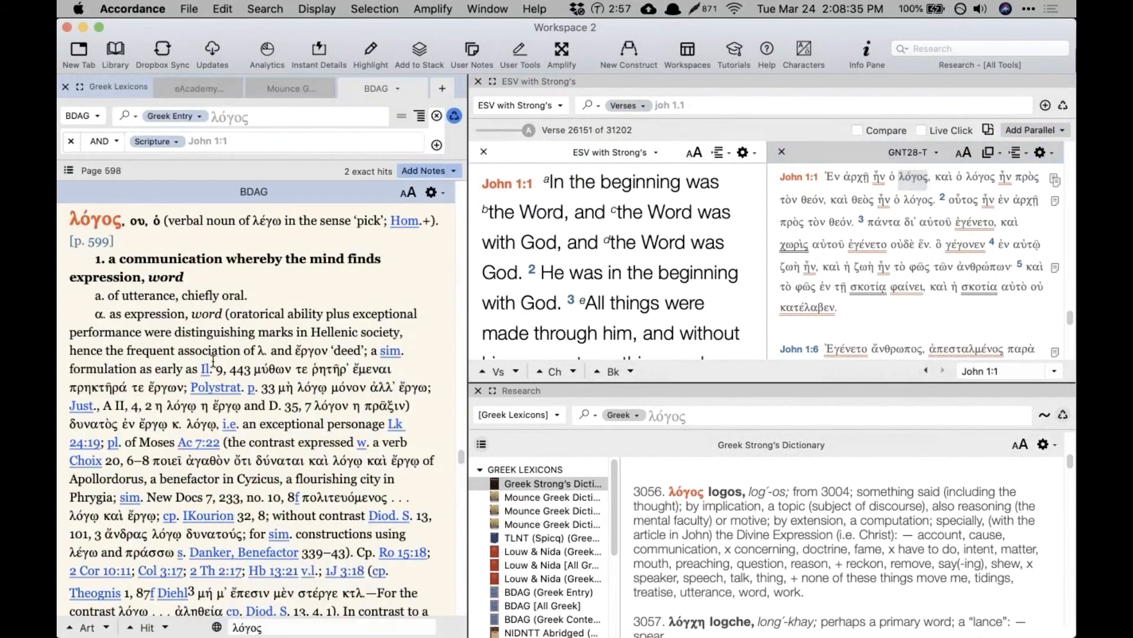
{"action": "scroll", "coordinate": [213, 359], "scroll_direction": "down", "scroll_amount": 5}
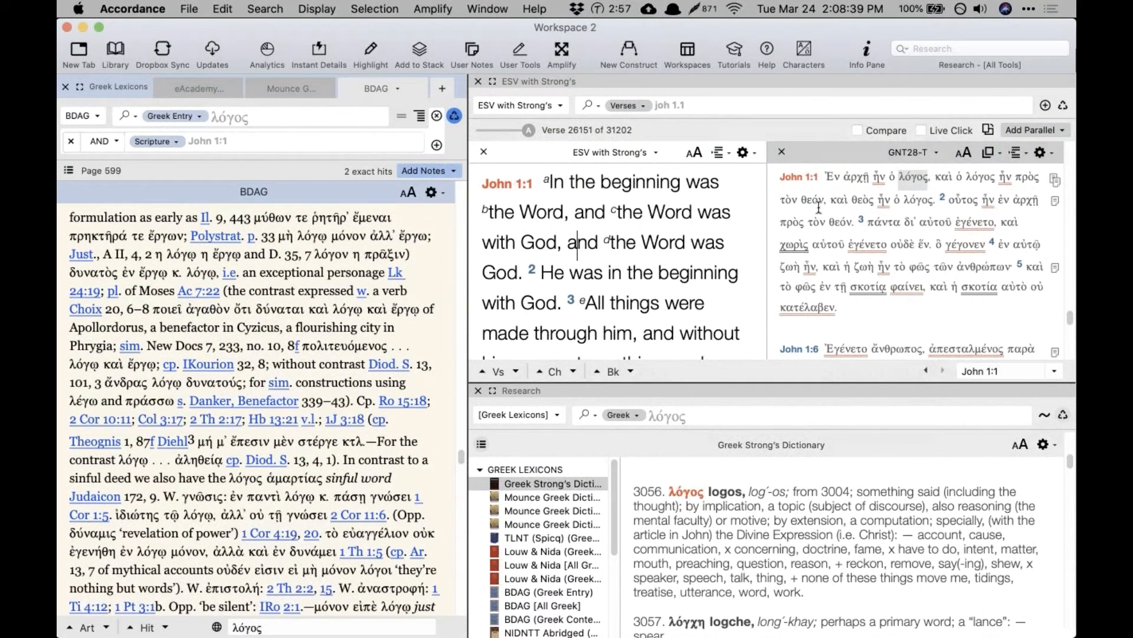
Step: Enlarge the GNT28-T text and search the Greek New Testament for the lexeme of λόγος in John 1:1
{"action": "left_click", "coordinate": [986, 155]}
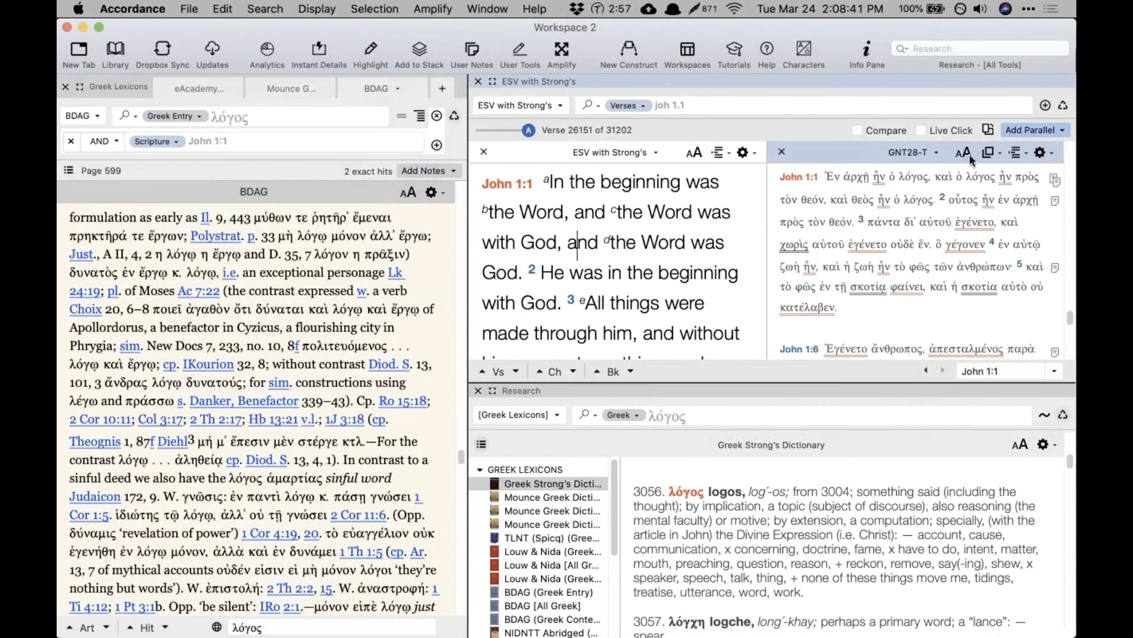
{"action": "left_click", "coordinate": [970, 154]}
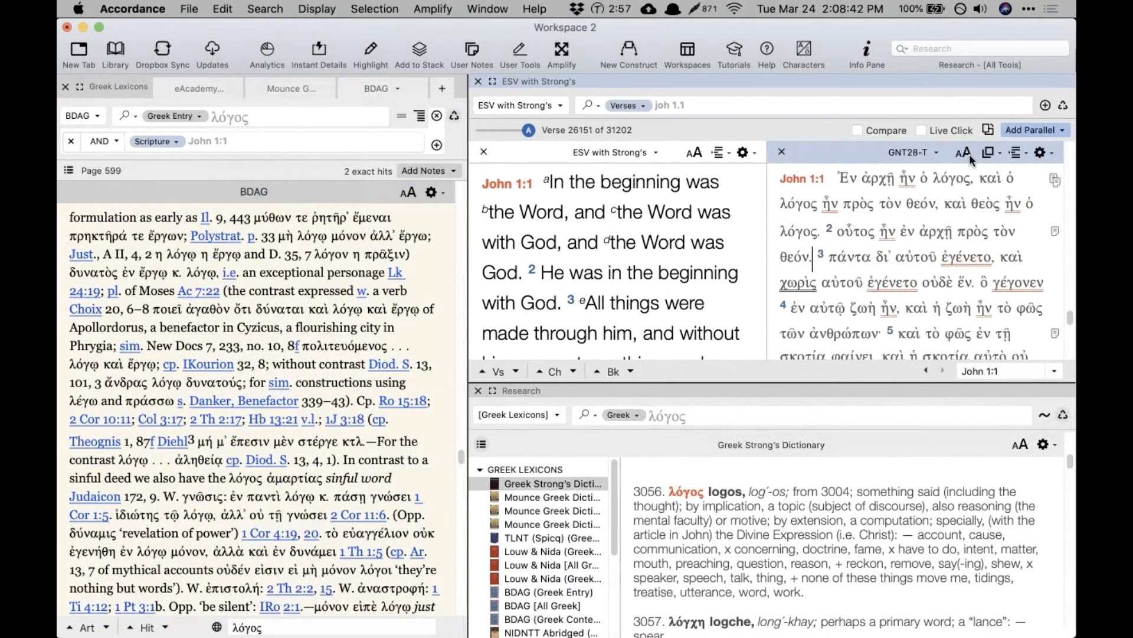
{"action": "right_click", "coordinate": [949, 181]}
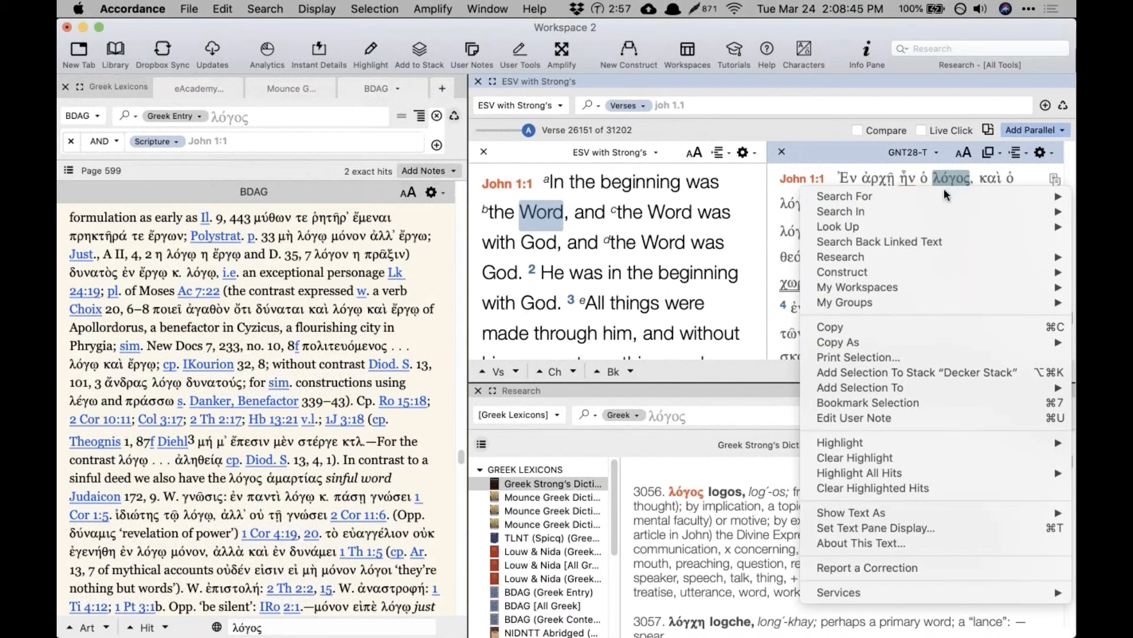
{"action": "mouse_move", "coordinate": [943, 190]}
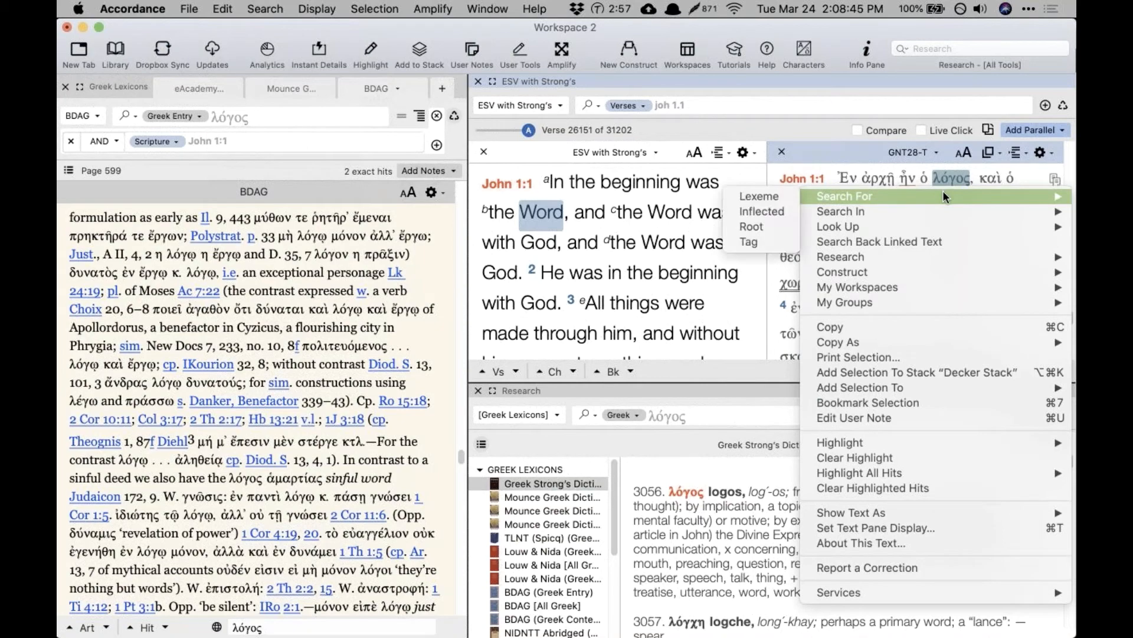
{"action": "left_click", "coordinate": [771, 194]}
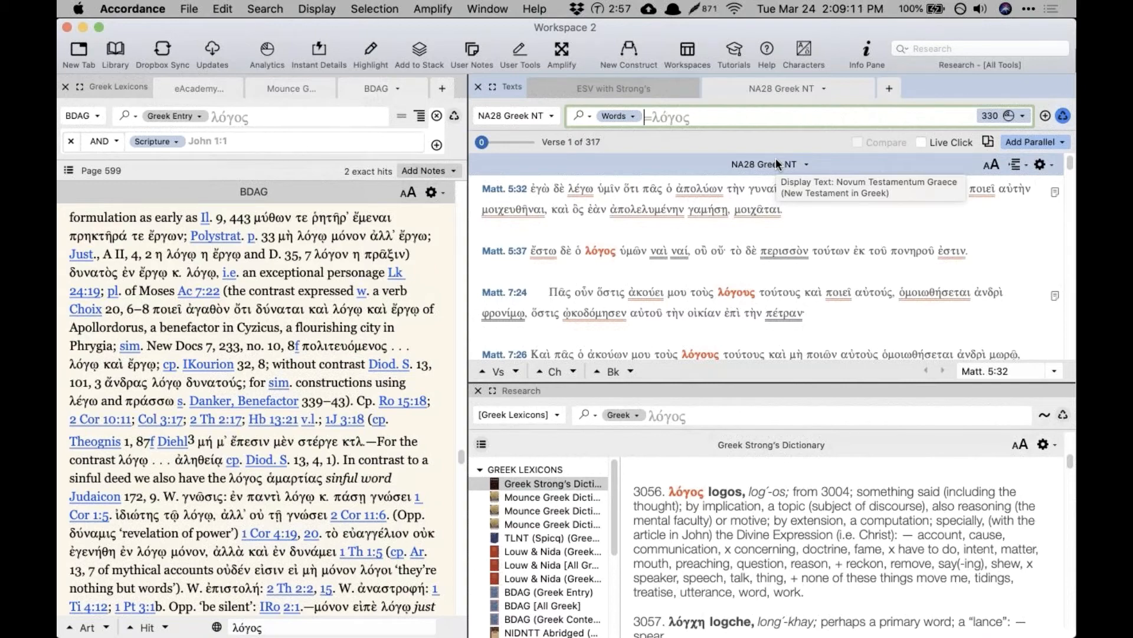
Step: Return to the parallel John 1:1 texts and repeat the lexeme search for λόγος
{"action": "left_click", "coordinate": [639, 88]}
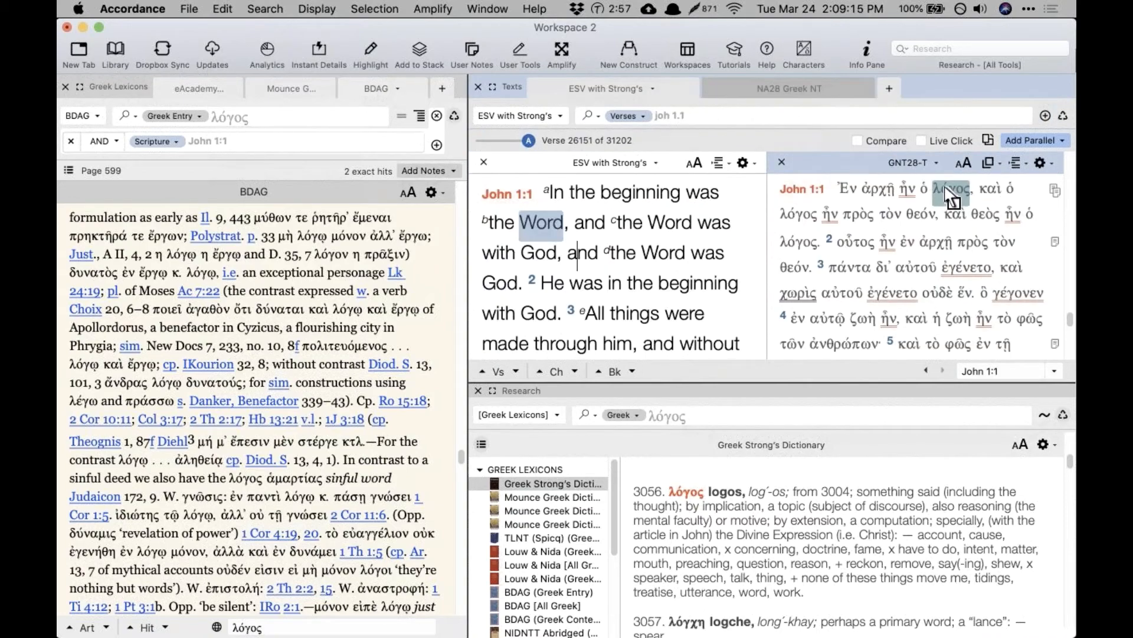
{"action": "right_click", "coordinate": [946, 190]}
{"action": "mouse_move", "coordinate": [942, 201]}
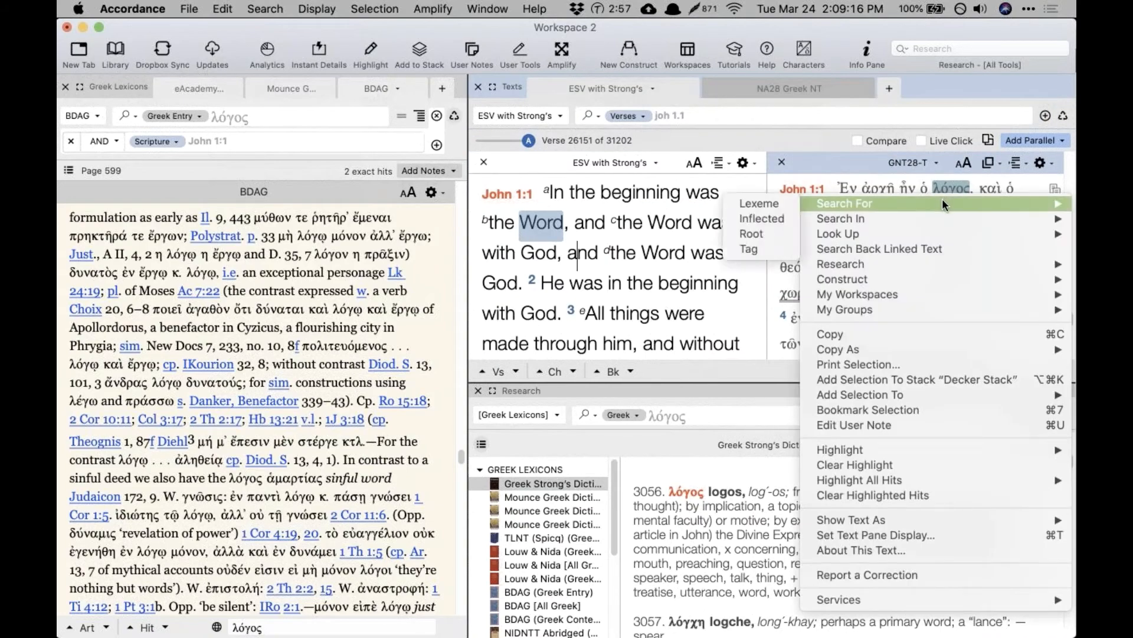
{"action": "left_click", "coordinate": [763, 202]}
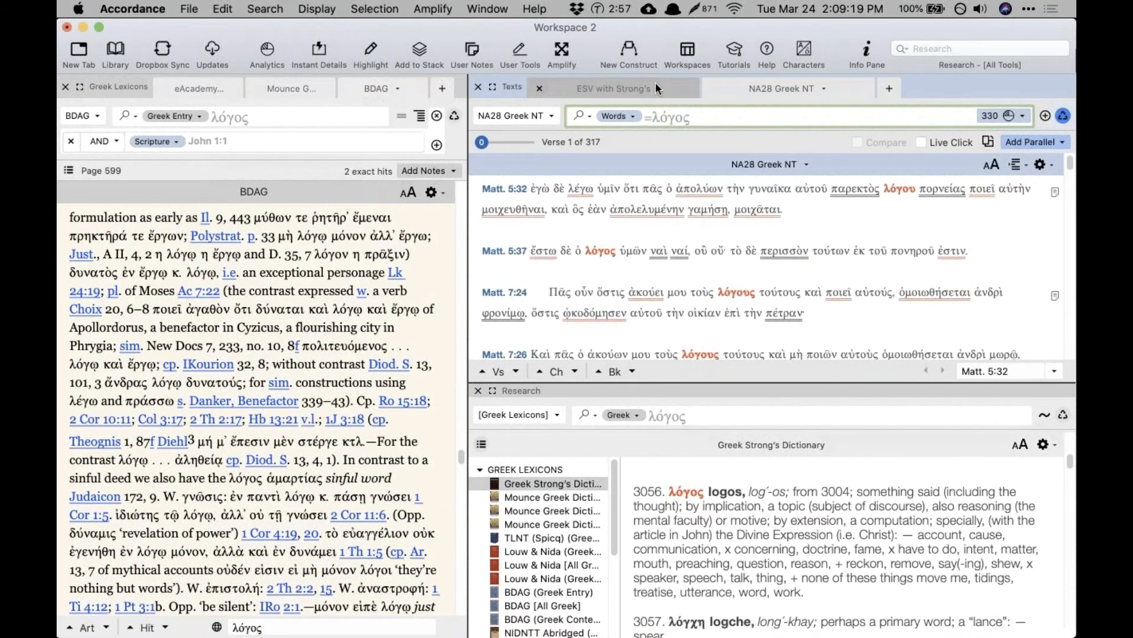
Step: Search the ESV with Strong's for the key number behind "Word" in John 1:1, and return to the John 1:1 text
{"action": "left_click", "coordinate": [655, 84]}
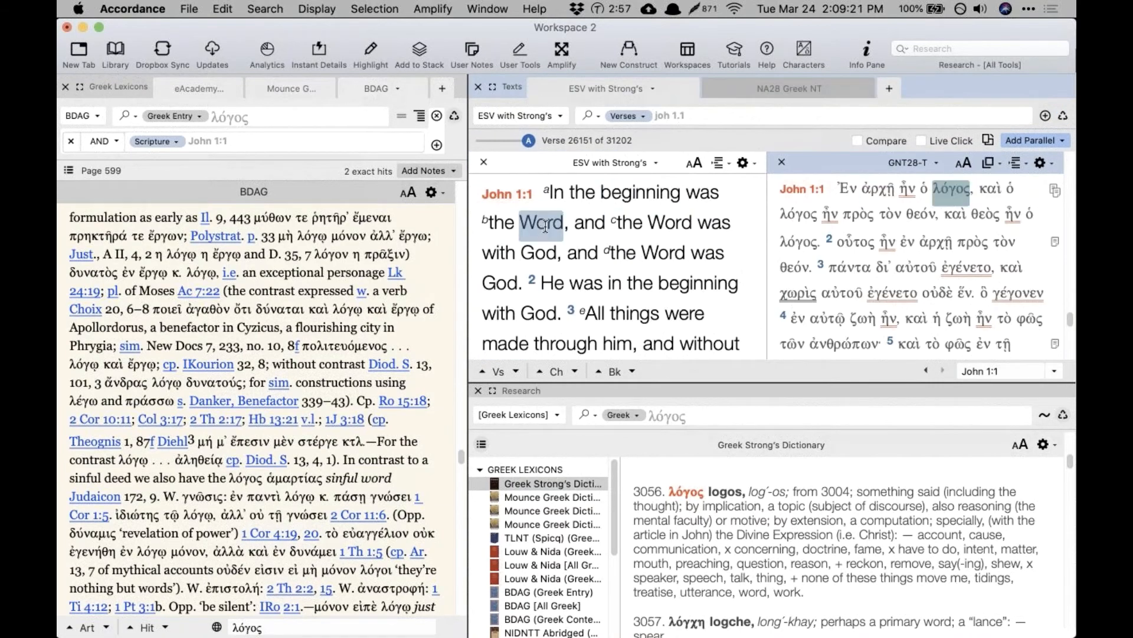
{"action": "right_click", "coordinate": [555, 230]}
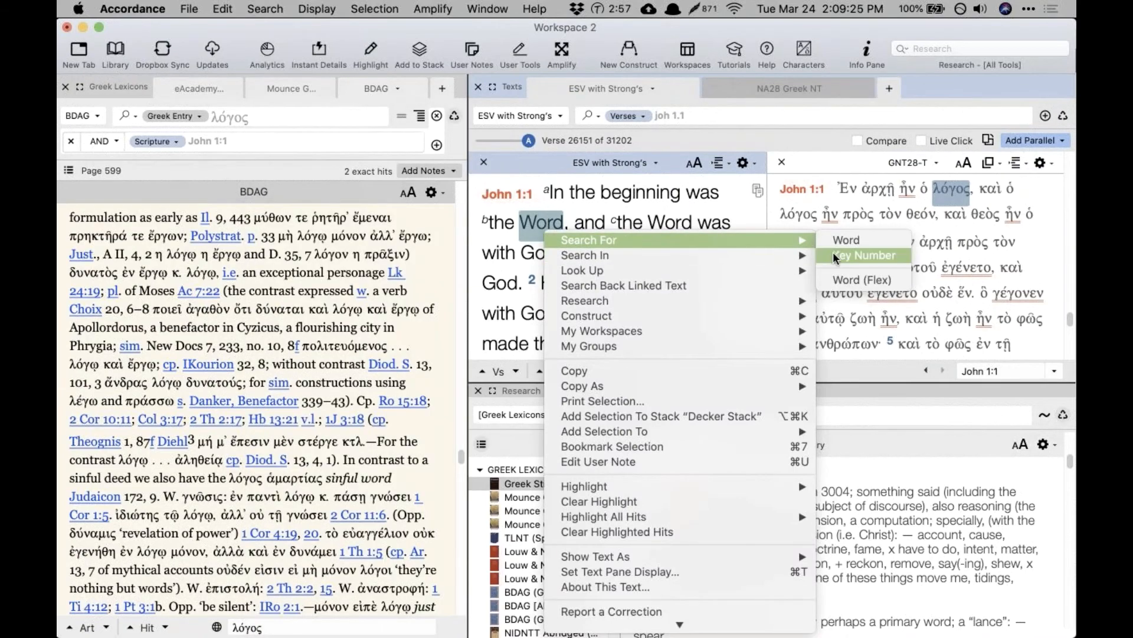
{"action": "left_click", "coordinate": [833, 252]}
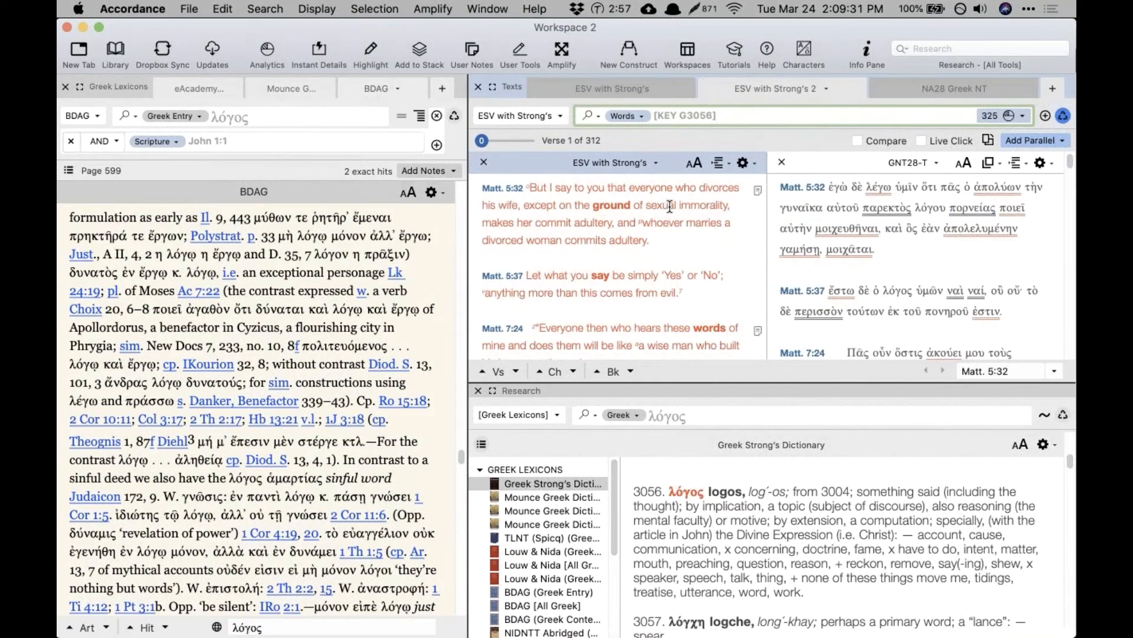
{"action": "left_click", "coordinate": [653, 87]}
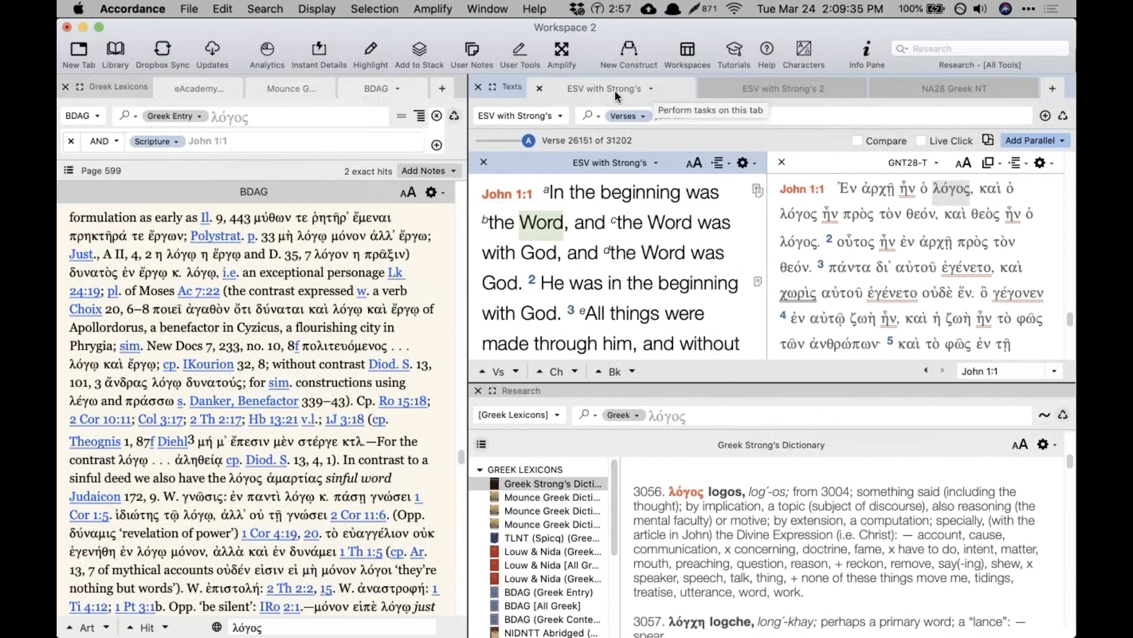
Step: Show the eAcademy2020 Simplify Greek outline again, and add the ESV with Strong's in parallel with the NA28 Greek NT results for λόγος
{"action": "left_click", "coordinate": [189, 88]}
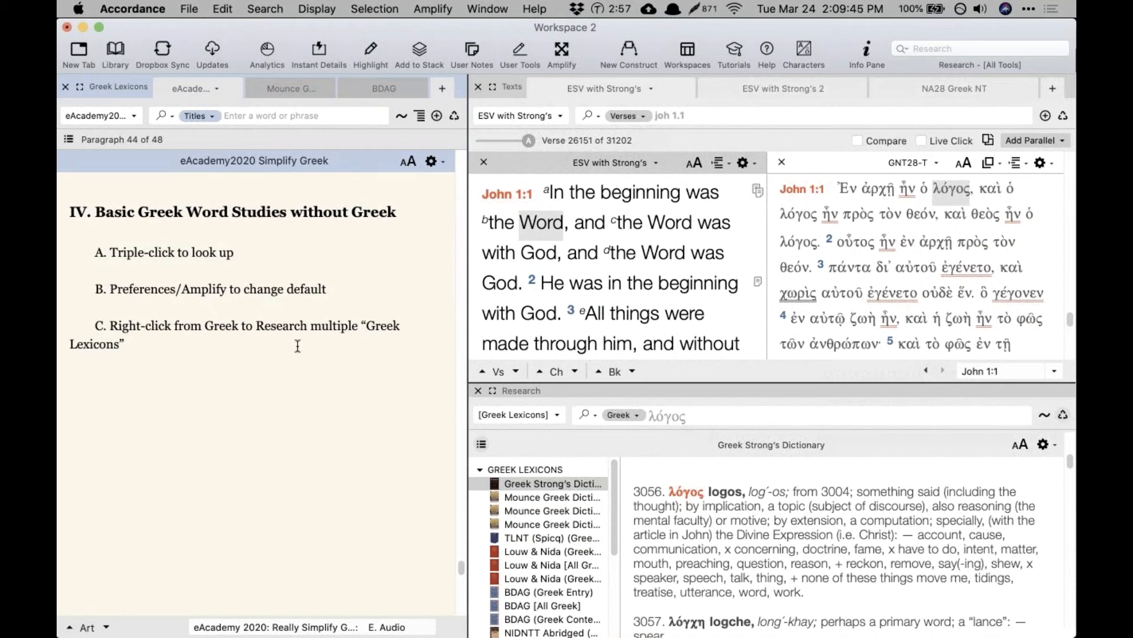
{"action": "left_click", "coordinate": [781, 93]}
{"action": "left_click", "coordinate": [927, 90]}
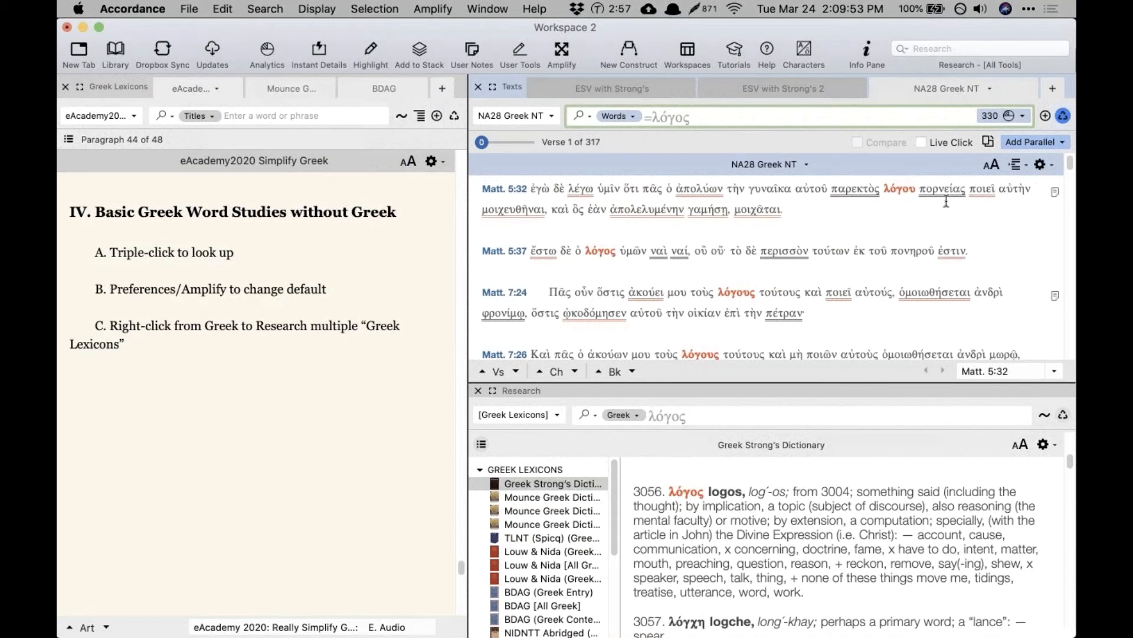
{"action": "left_click", "coordinate": [1032, 142]}
{"action": "left_click", "coordinate": [990, 194]}
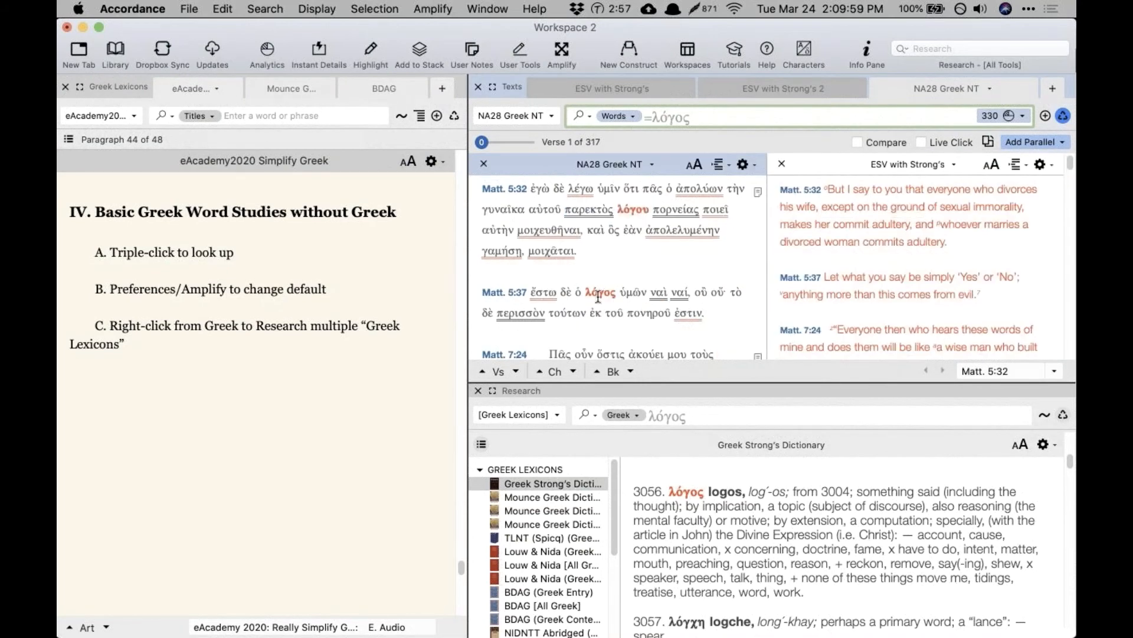
Step: Examine how the ESV translates the highlighted forms of λόγος in the Matthew results
{"action": "scroll", "coordinate": [598, 295], "scroll_direction": "down", "scroll_amount": 5}
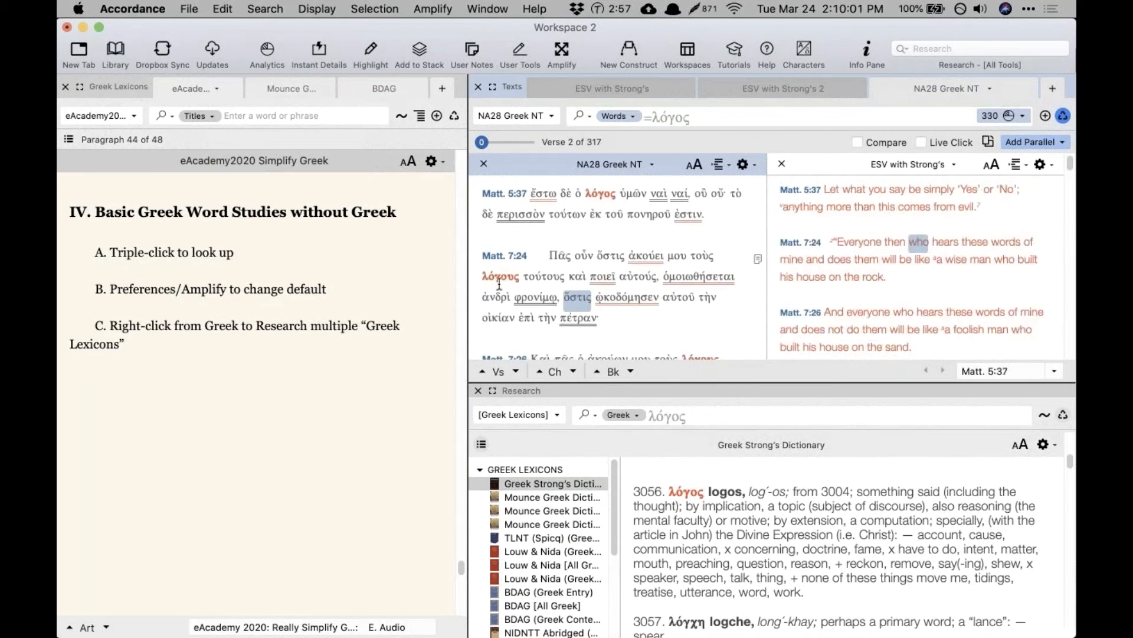
{"action": "scroll", "coordinate": [490, 277], "scroll_direction": "down", "scroll_amount": 2}
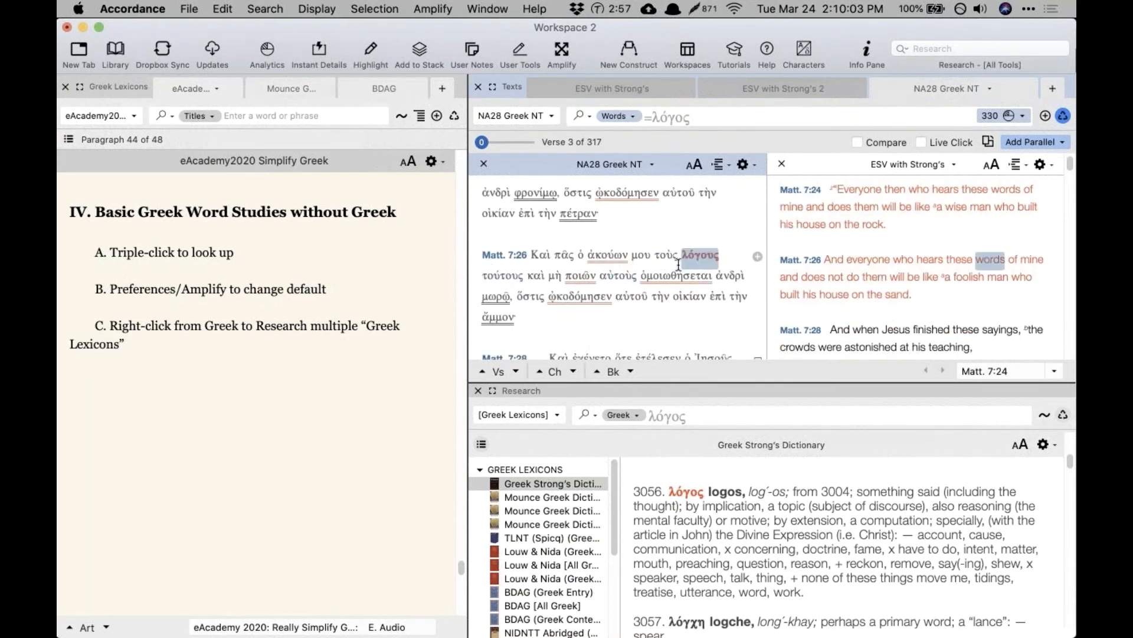
{"action": "scroll", "coordinate": [708, 259], "scroll_direction": "down", "scroll_amount": 3}
{"action": "scroll", "coordinate": [549, 266], "scroll_direction": "down", "scroll_amount": 3}
{"action": "scroll", "coordinate": [549, 275], "scroll_direction": "down", "scroll_amount": 5}
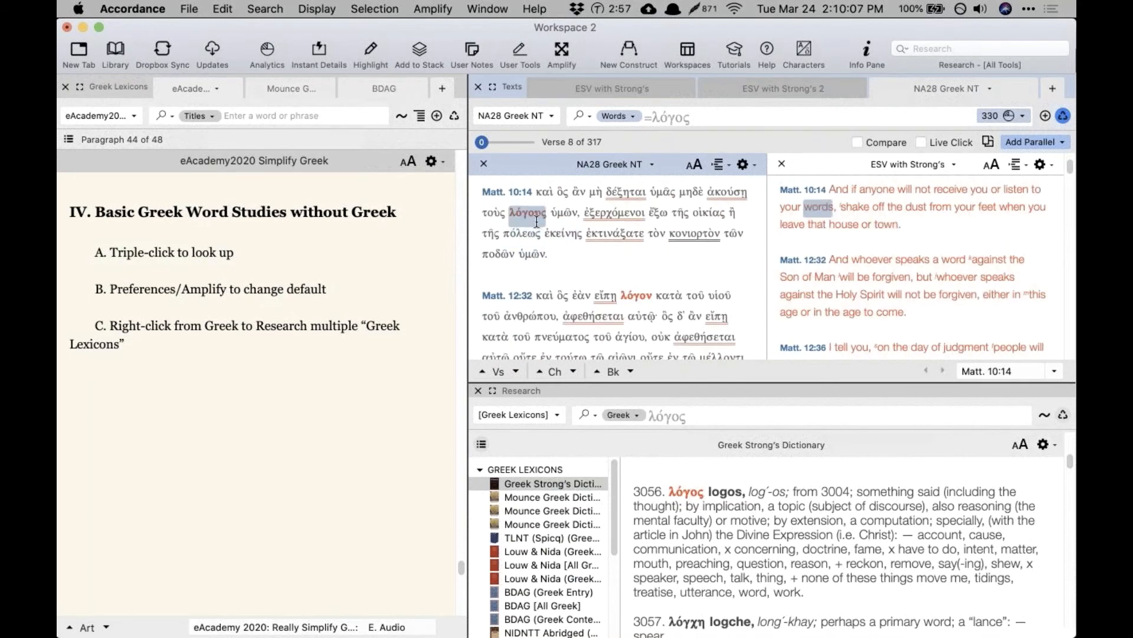
{"action": "scroll", "coordinate": [632, 243], "scroll_direction": "down", "scroll_amount": 3}
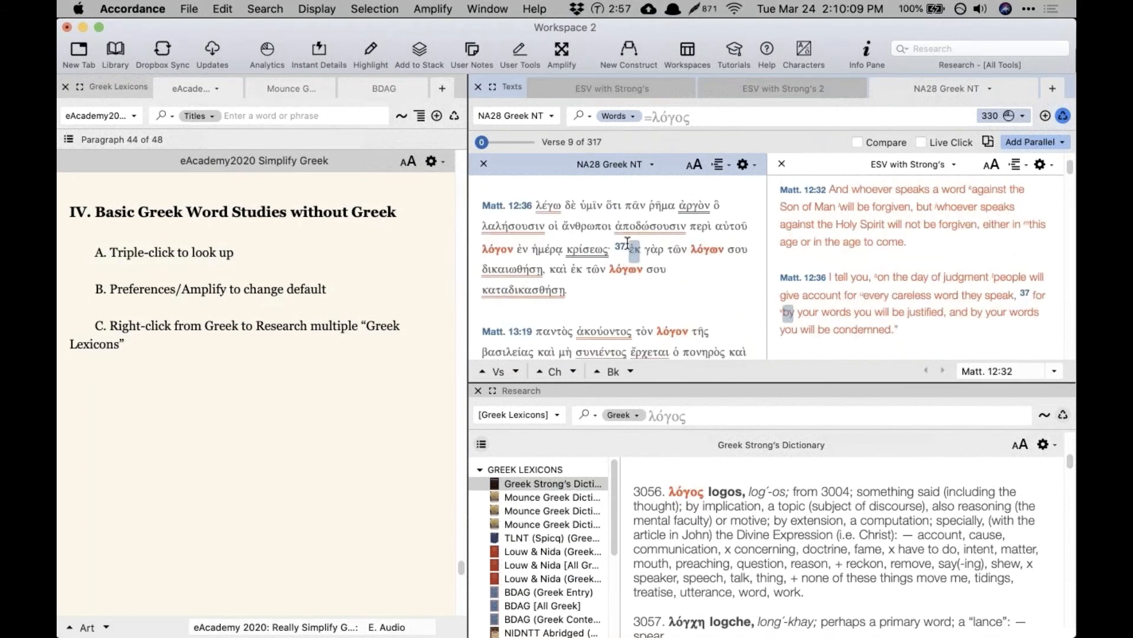
{"action": "scroll", "coordinate": [632, 271], "scroll_direction": "down", "scroll_amount": 2}
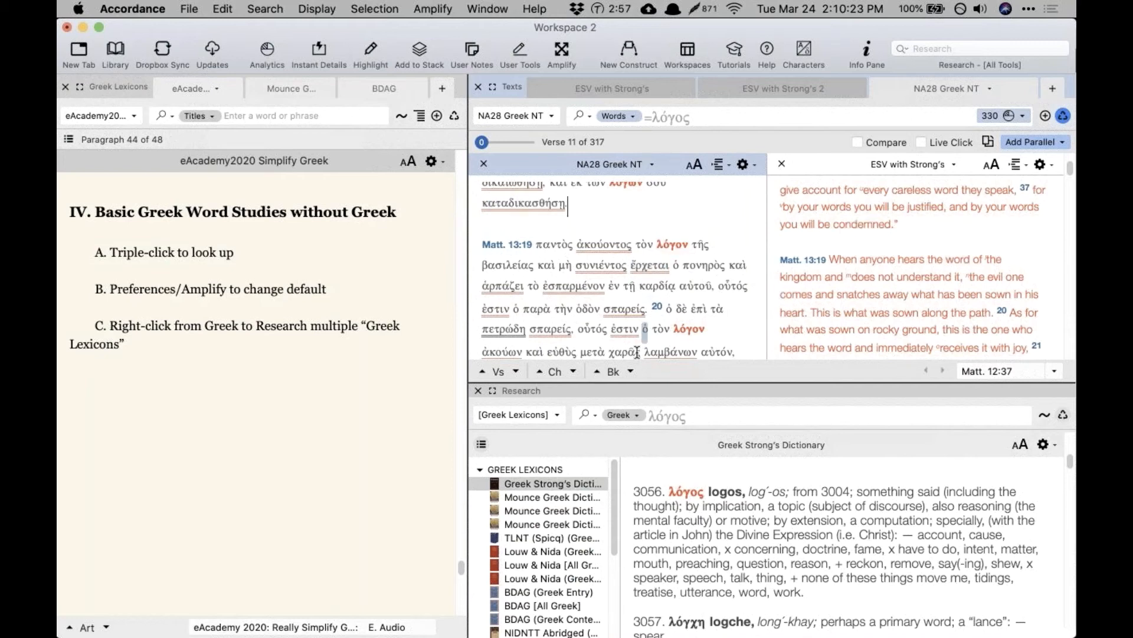
Step: Skip through the λόγος results book by book to John 1:1, and compare the Greek word with its English rendering
{"action": "left_click", "coordinate": [630, 373]}
{"action": "left_click", "coordinate": [629, 371]}
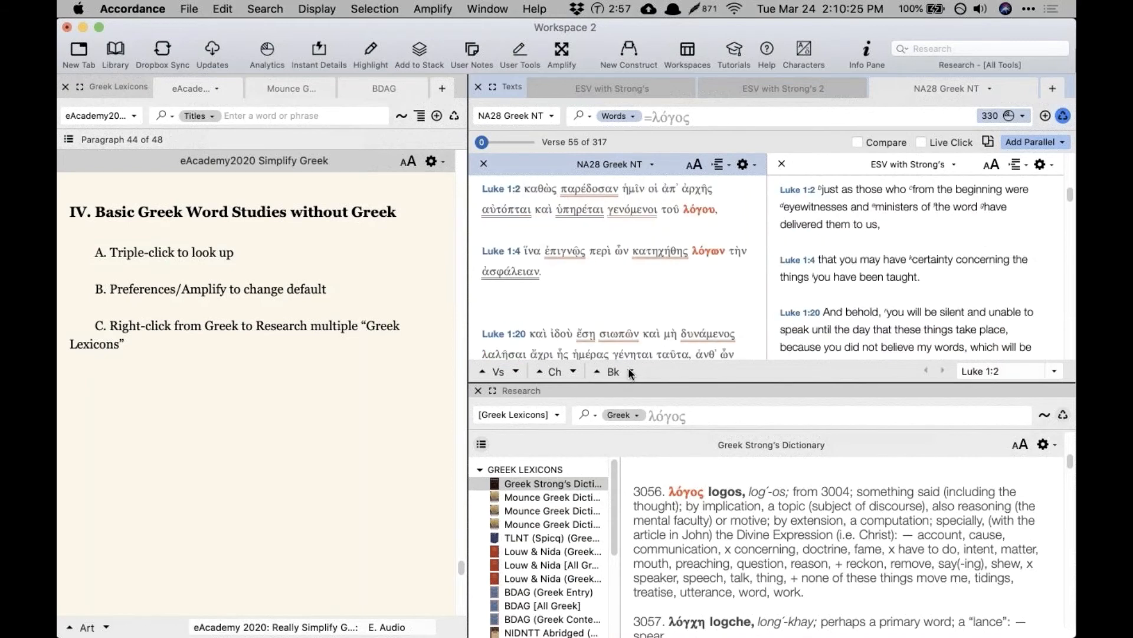
{"action": "left_click", "coordinate": [629, 370]}
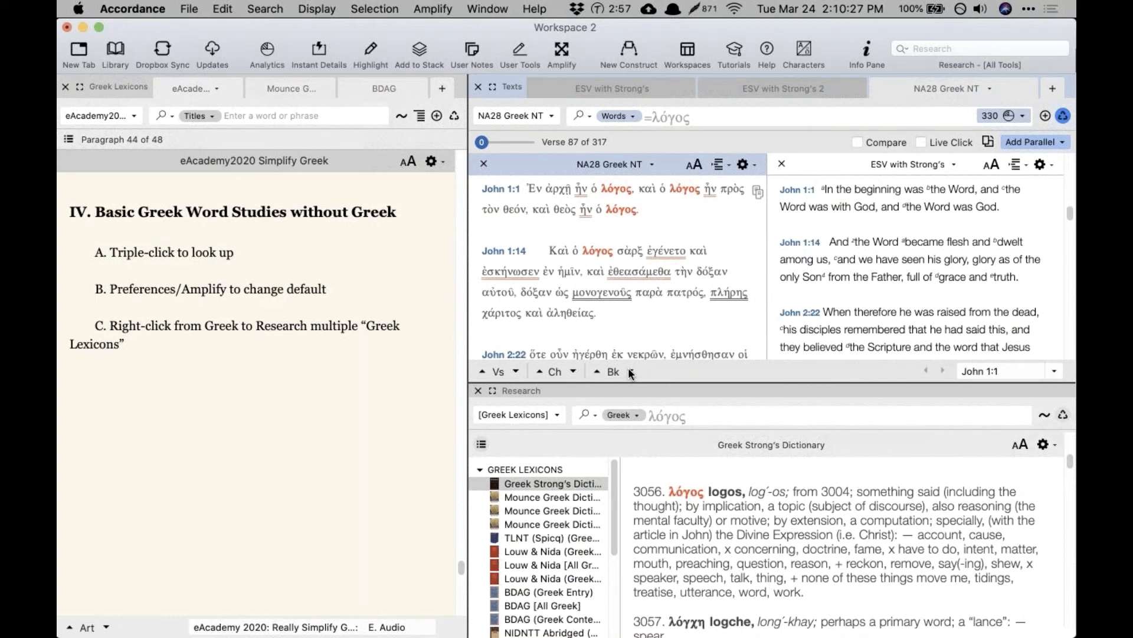
{"action": "double_click", "coordinate": [626, 190]}
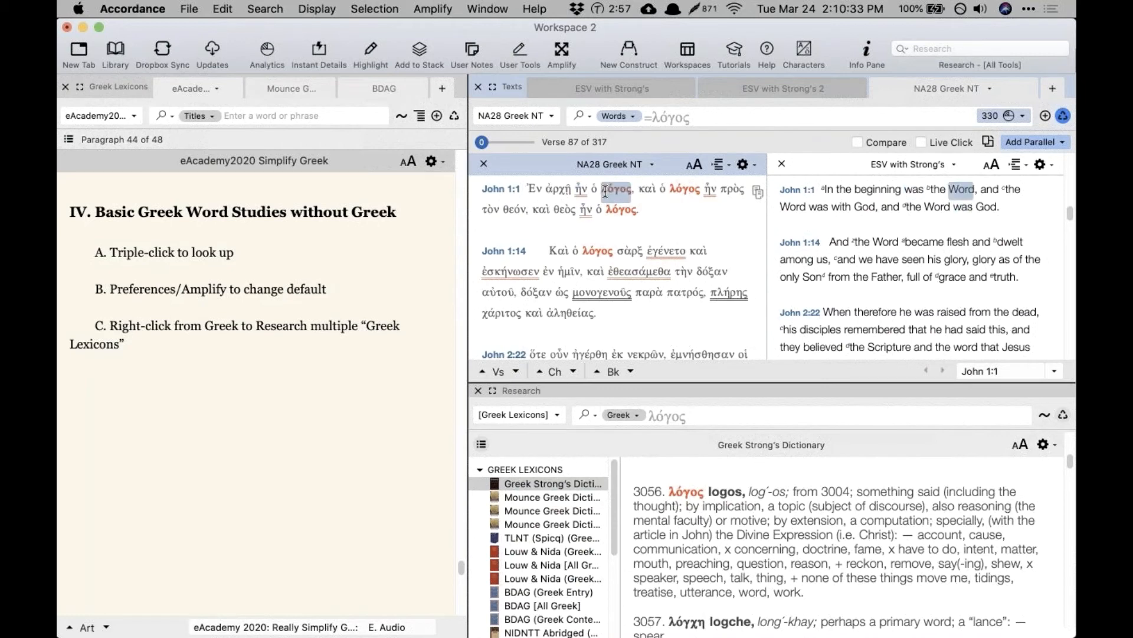
{"action": "left_click", "coordinate": [641, 196]}
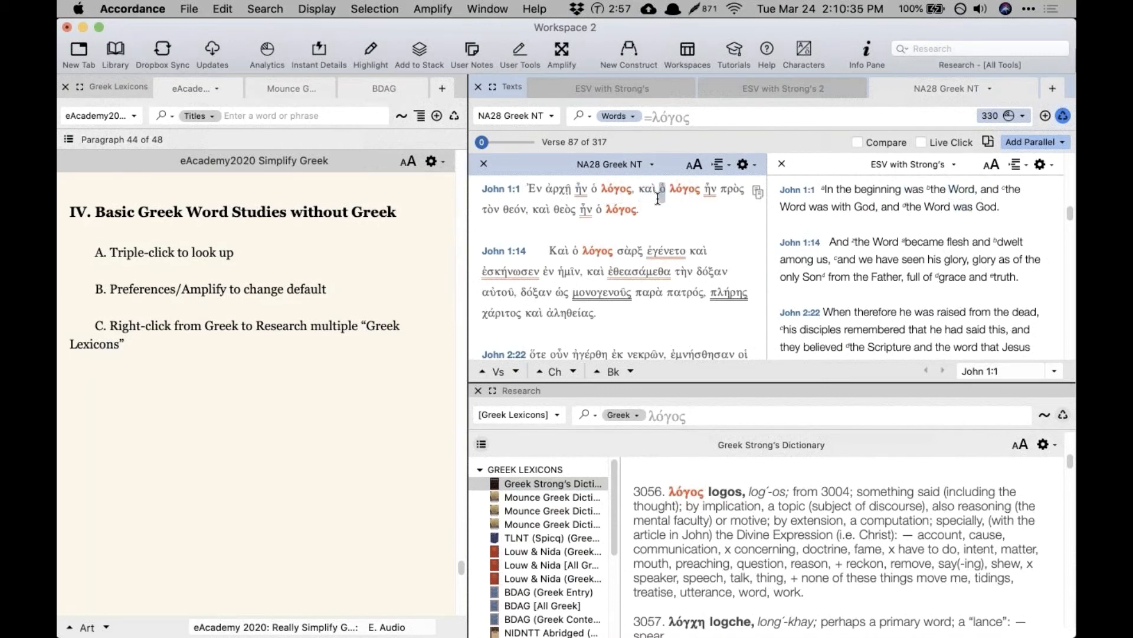
{"action": "left_click", "coordinate": [681, 221]}
Step: Widen the eAcademy2020 Simplify Greek outline pane and return to the beginning of the outline
{"action": "left_click", "coordinate": [385, 311]}
{"action": "scroll", "coordinate": [385, 311], "scroll_direction": "up", "scroll_amount": 2}
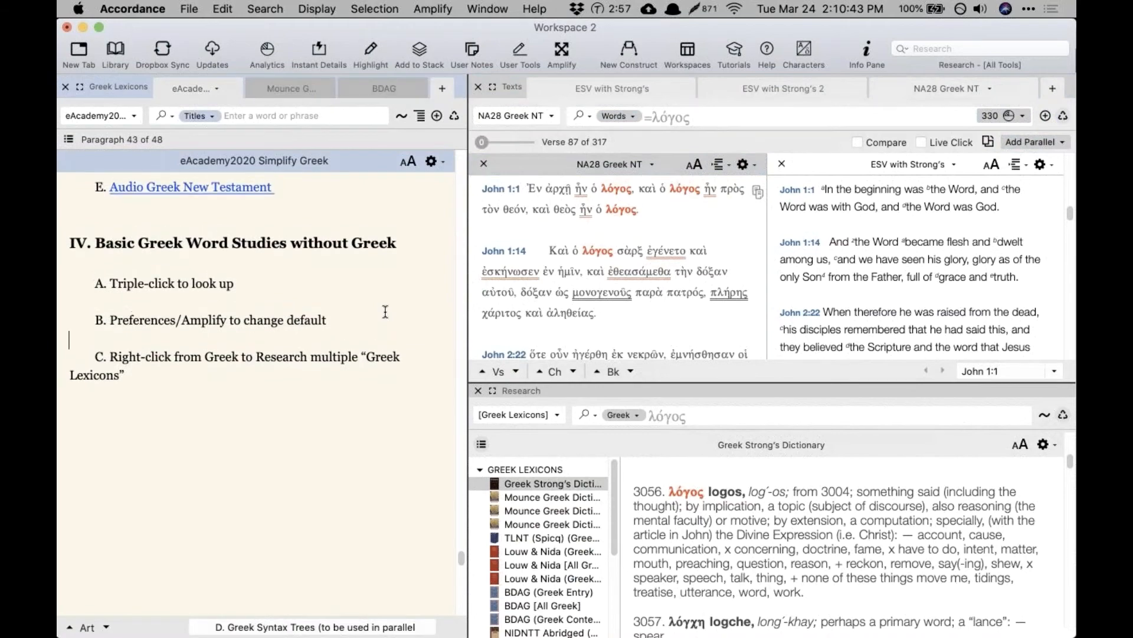
{"action": "scroll", "coordinate": [385, 311], "scroll_direction": "up", "scroll_amount": 1}
{"action": "left_click_drag", "start_coordinate": [468, 172], "coordinate": [679, 172]}
{"action": "scroll", "coordinate": [488, 311], "scroll_direction": "up", "scroll_amount": 3}
{"action": "scroll", "coordinate": [488, 311], "scroll_direction": "up", "scroll_amount": 15}
{"action": "scroll", "coordinate": [488, 311], "scroll_direction": "up", "scroll_amount": 3}
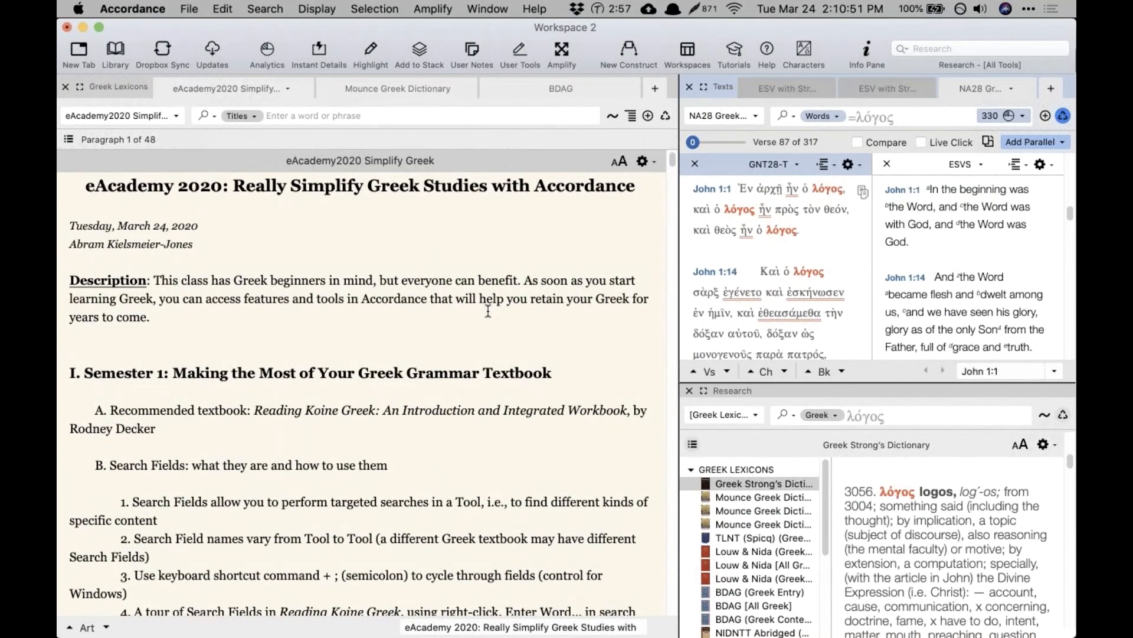
Step: Review the outline from Semester 1 on the Greek grammar textbook through section IV on basic Greek word studies
{"action": "scroll", "coordinate": [488, 311], "scroll_direction": "down", "scroll_amount": 5}
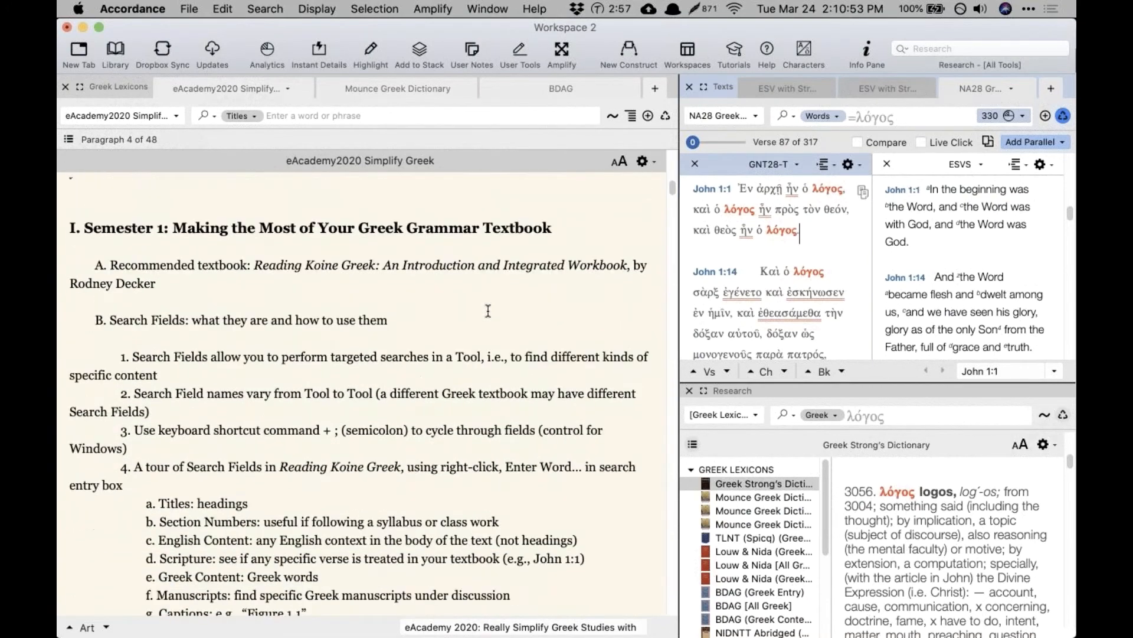
{"action": "scroll", "coordinate": [488, 311], "scroll_direction": "down", "scroll_amount": 3}
{"action": "scroll", "coordinate": [488, 311], "scroll_direction": "down", "scroll_amount": 4}
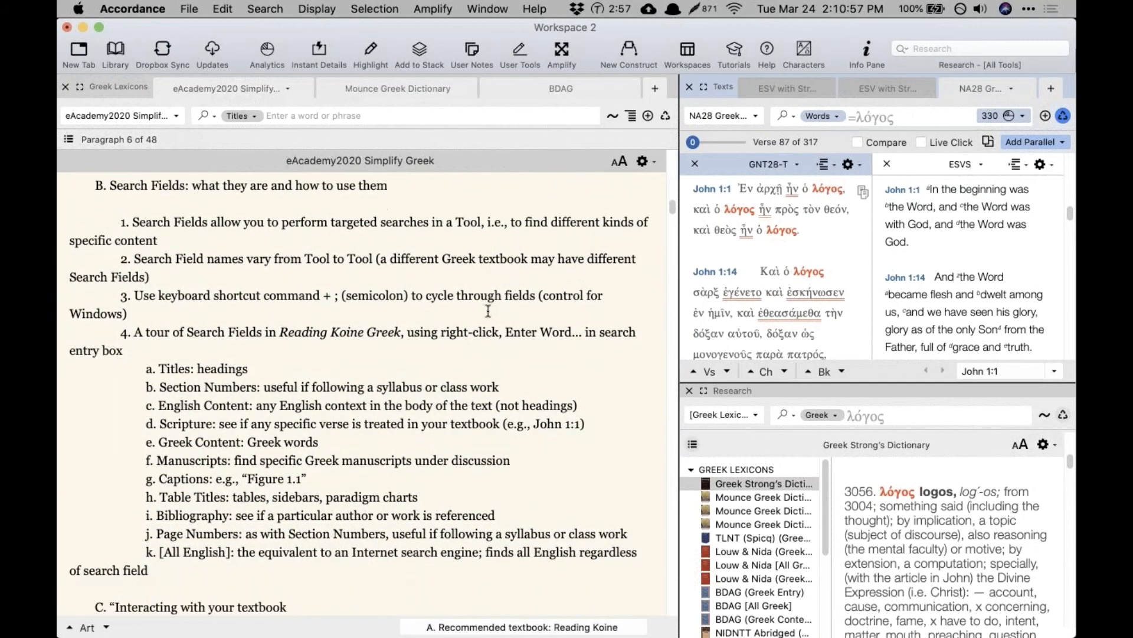
{"action": "left_click", "coordinate": [489, 311]}
{"action": "scroll", "coordinate": [489, 311], "scroll_direction": "down", "scroll_amount": 4}
{"action": "scroll", "coordinate": [488, 311], "scroll_direction": "down", "scroll_amount": 8}
{"action": "scroll", "coordinate": [489, 311], "scroll_direction": "down", "scroll_amount": 6}
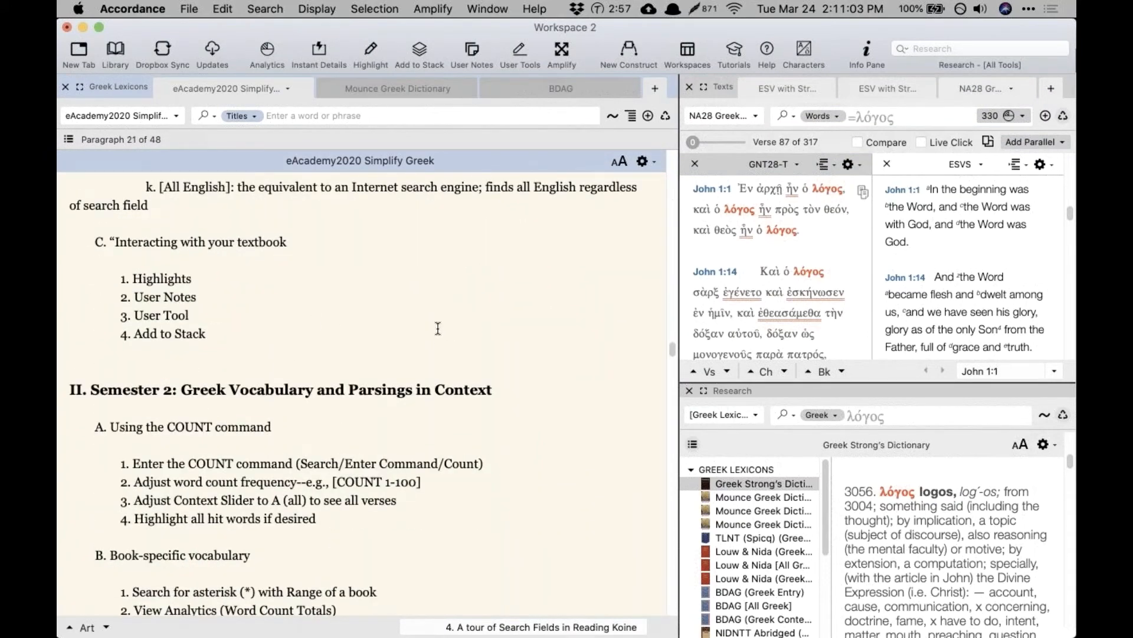
{"action": "scroll", "coordinate": [438, 328], "scroll_direction": "down", "scroll_amount": 8}
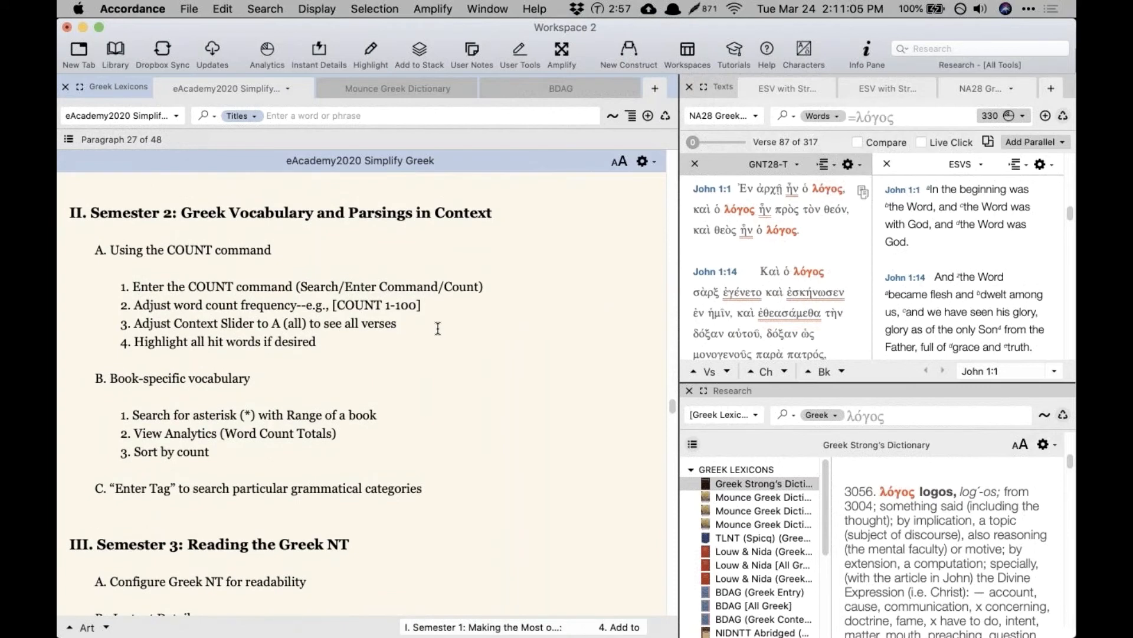
{"action": "scroll", "coordinate": [438, 328], "scroll_direction": "down", "scroll_amount": 15}
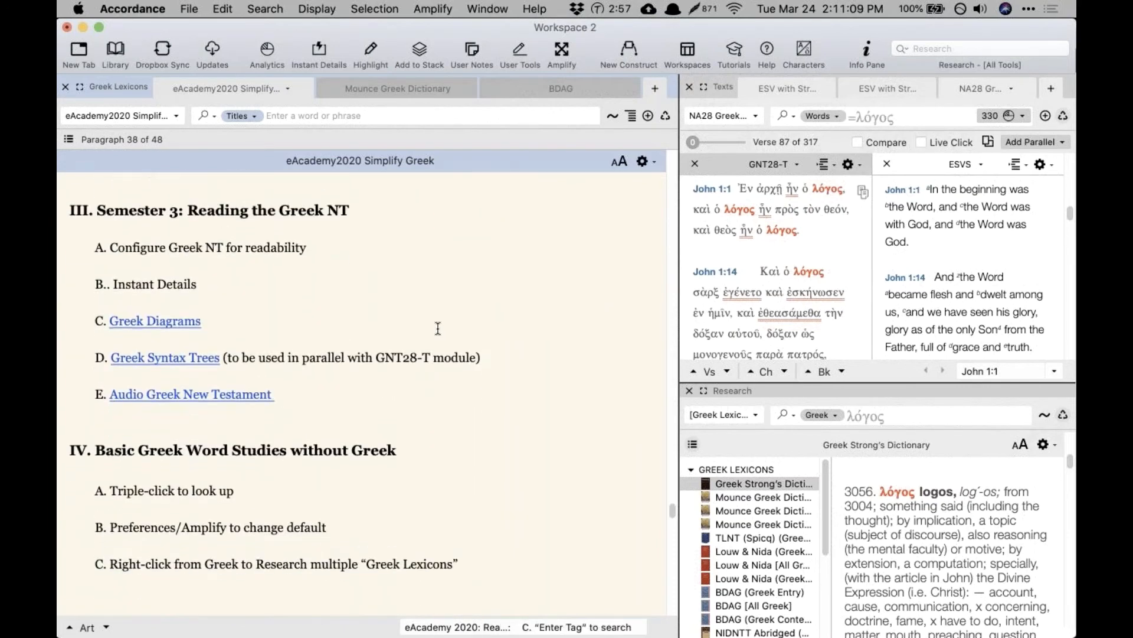
{"action": "scroll", "coordinate": [438, 329], "scroll_direction": "down", "scroll_amount": 7}
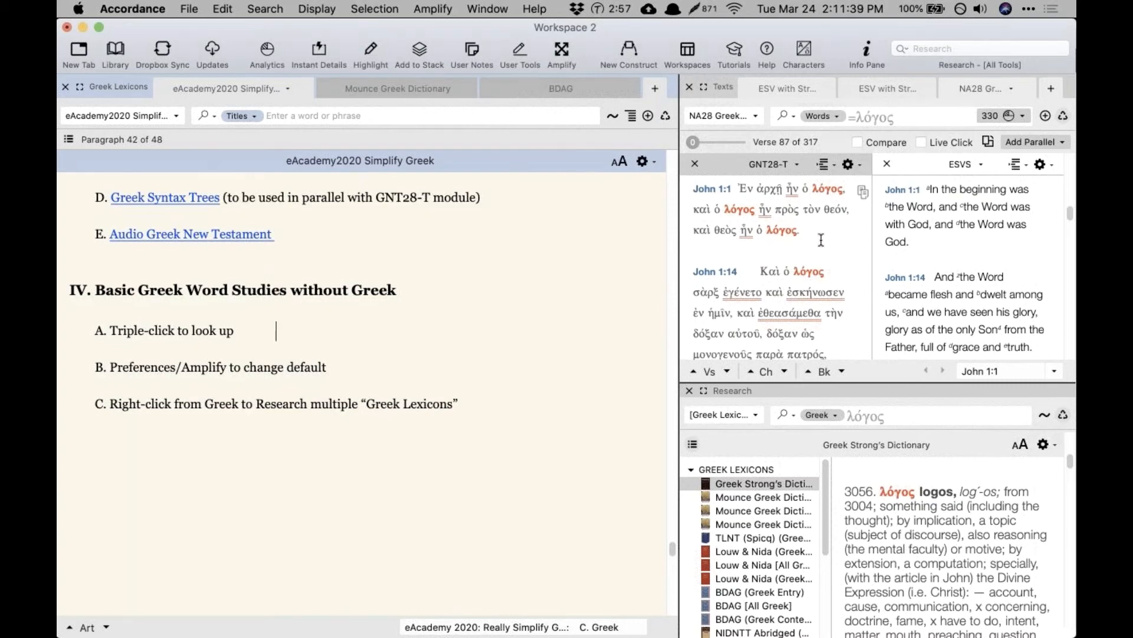
{"action": "left_click", "coordinate": [465, 282]}
{"action": "key", "text": "super+Tab"}
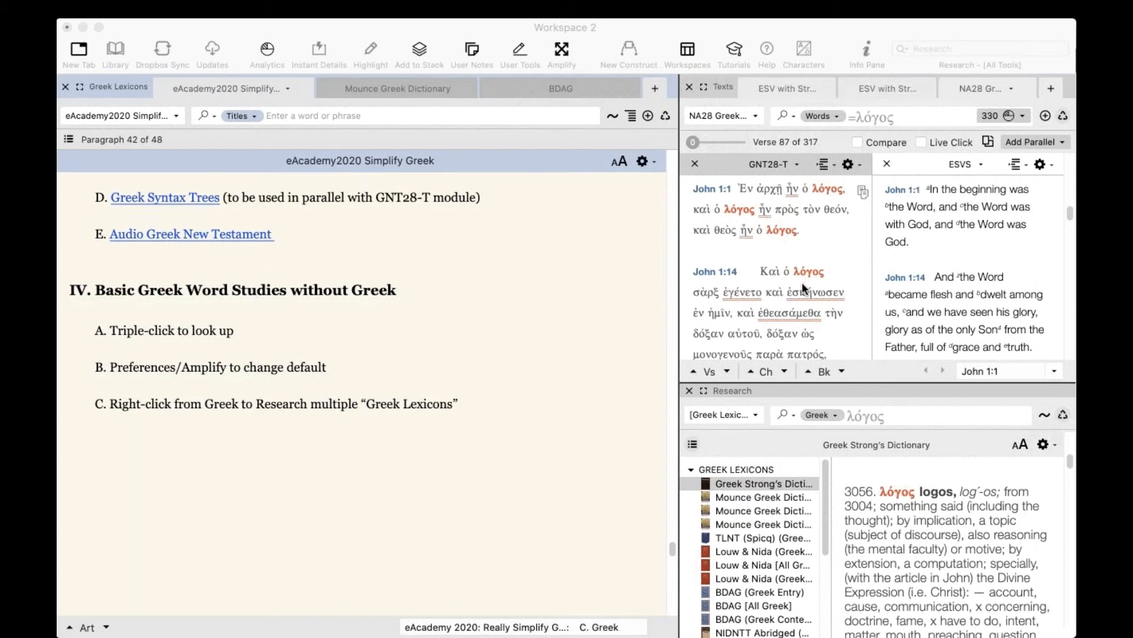
{"action": "left_click", "coordinate": [558, 297]}
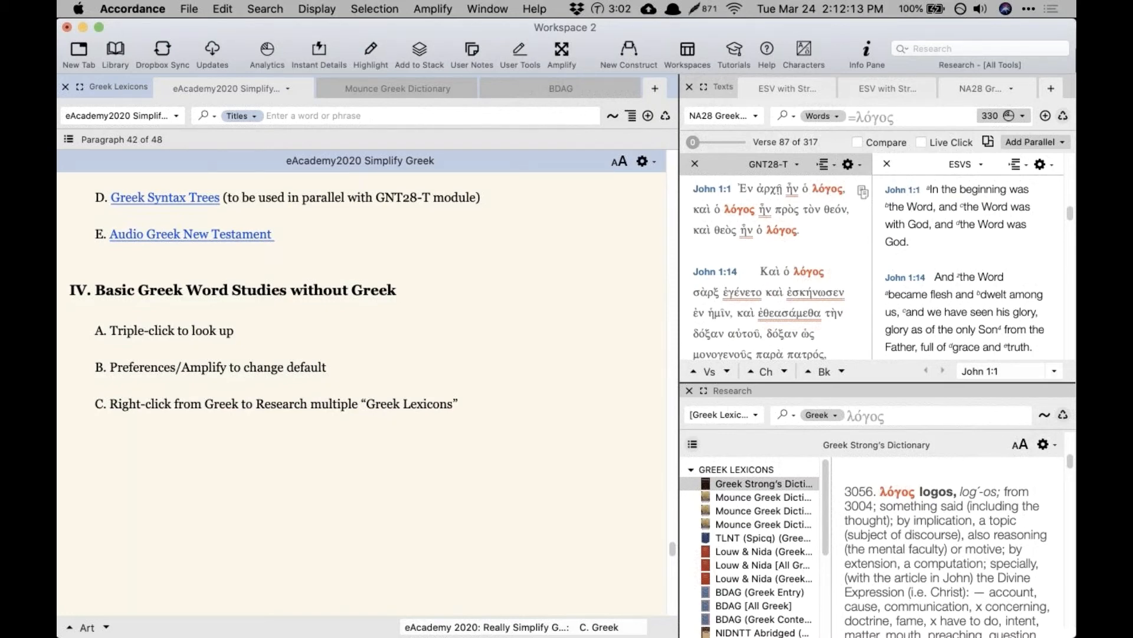
Step: Close the eAcademy2020 Simplify Greek outline, leaving the Mounce Greek Dictionary in its pane
{"action": "double_click", "coordinate": [811, 210]}
{"action": "left_click", "coordinate": [115, 48]}
{"action": "key", "text": "Escape"}
{"action": "left_click", "coordinate": [165, 89]}
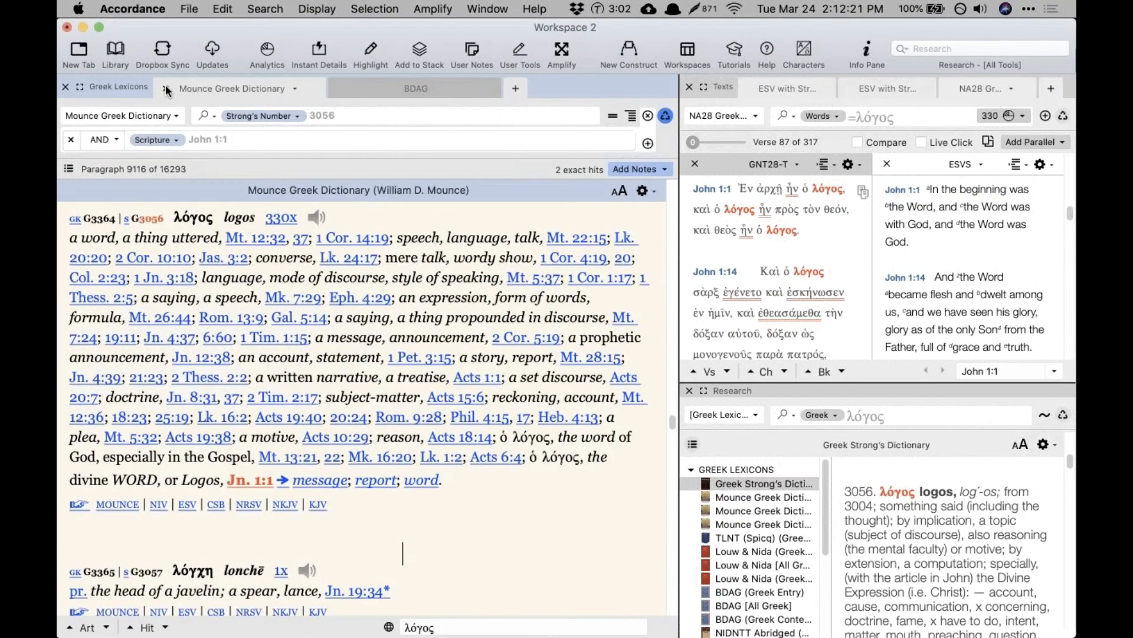
Step: Close the Greek lexicons, the extra text searches and the Research results, leaving only John 1:1 in ESV with Strong's beside NA28 Greek NT
{"action": "left_click", "coordinate": [165, 88]}
{"action": "left_click", "coordinate": [64, 81]}
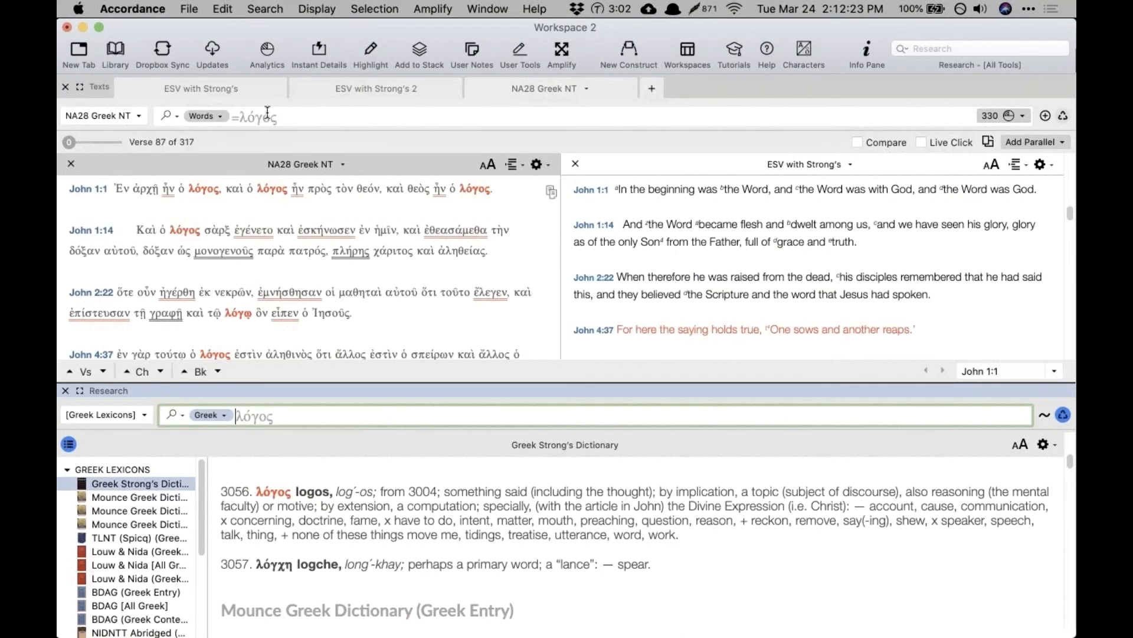
{"action": "left_click", "coordinate": [229, 86]}
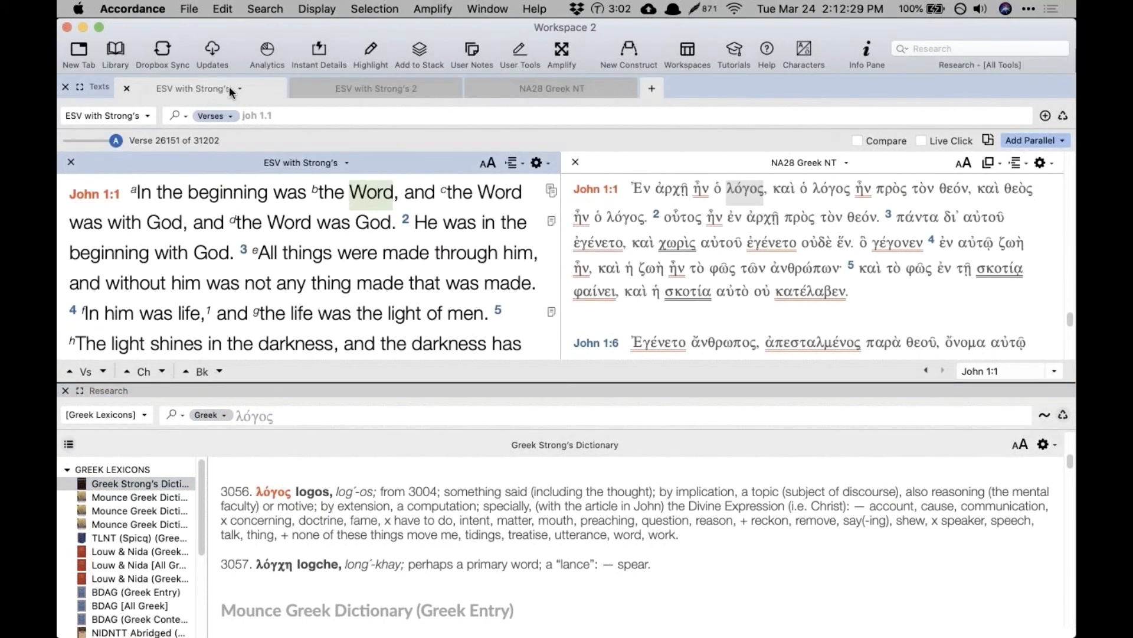
{"action": "left_click", "coordinate": [115, 52]}
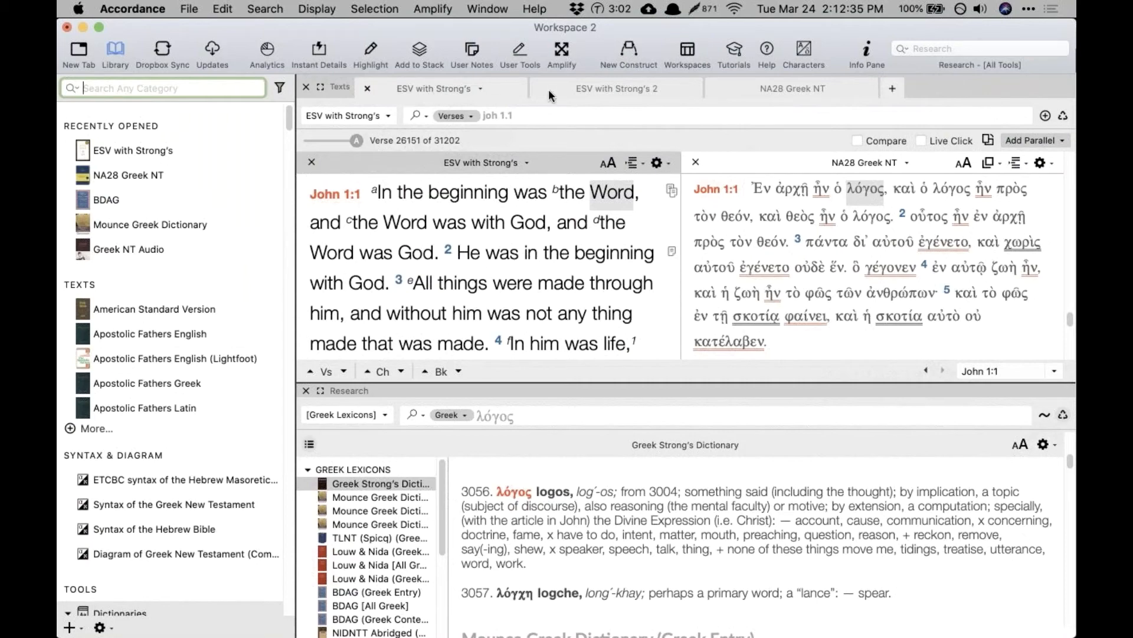
{"action": "left_click", "coordinate": [572, 87]}
{"action": "left_click", "coordinate": [115, 50]}
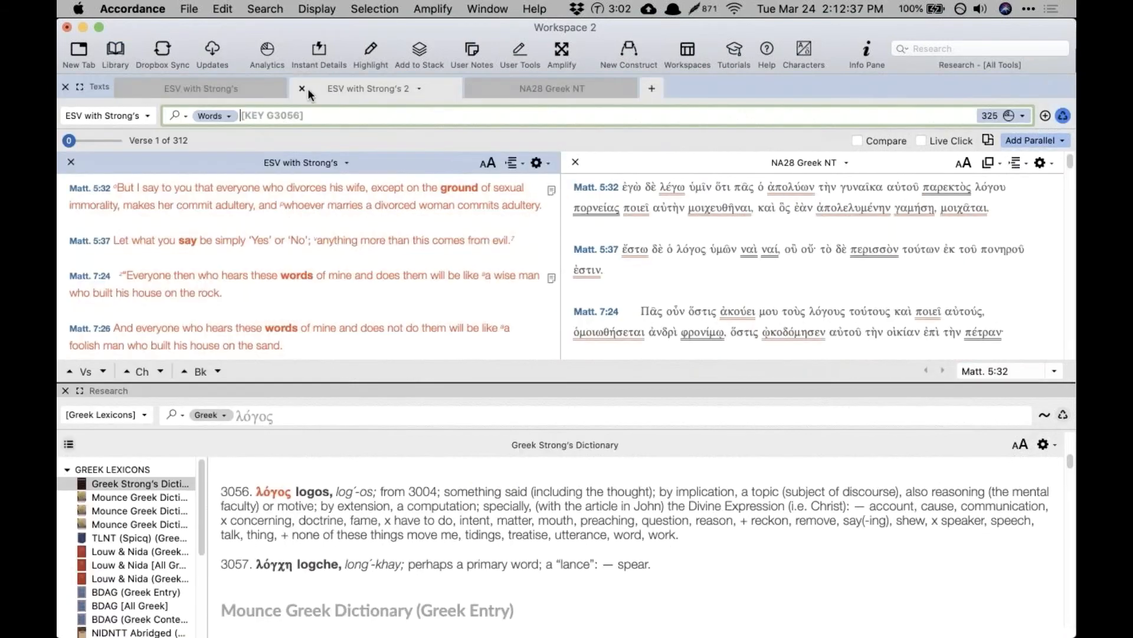
{"action": "left_click", "coordinate": [305, 85]}
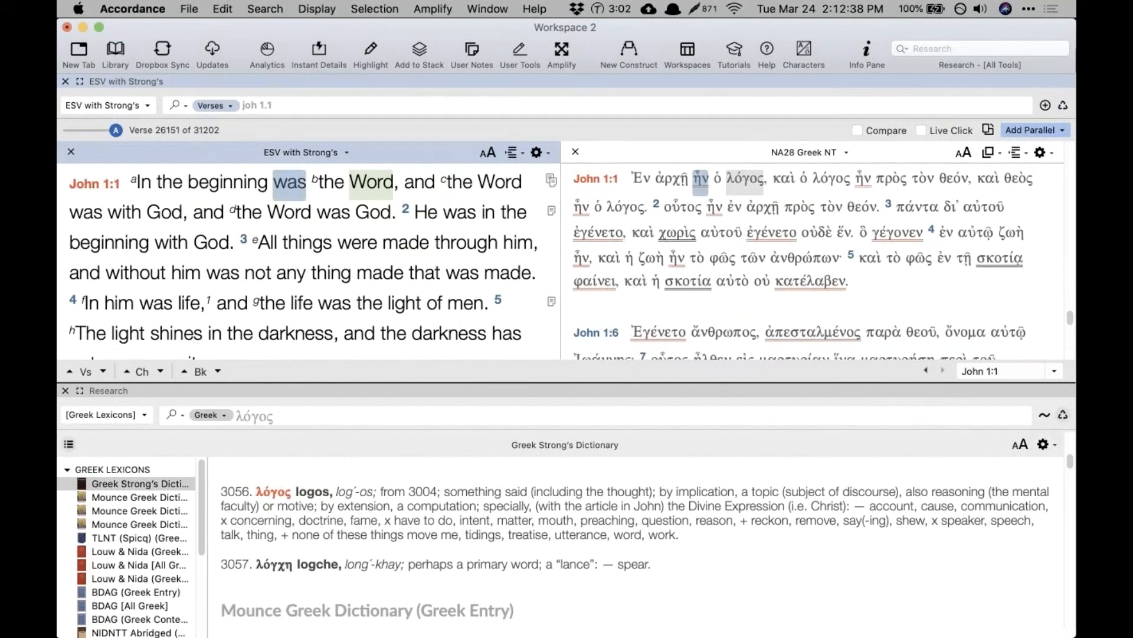
{"action": "left_click", "coordinate": [65, 391]}
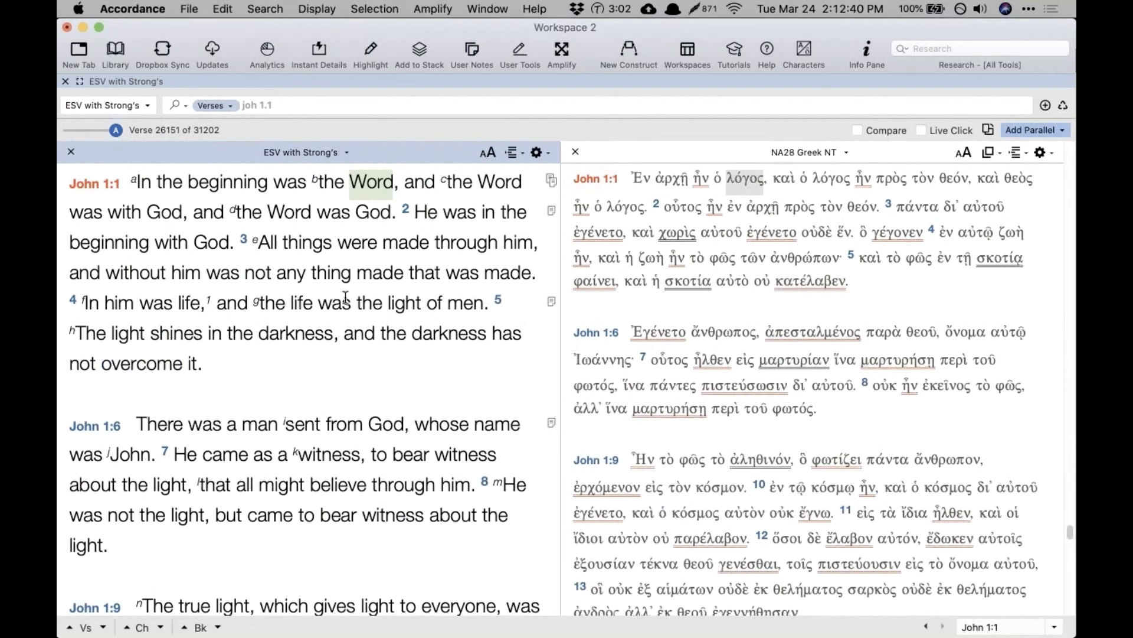
Step: Enable Live Click for the parallel text and review its lookup settings without changing them
{"action": "left_click", "coordinate": [922, 132]}
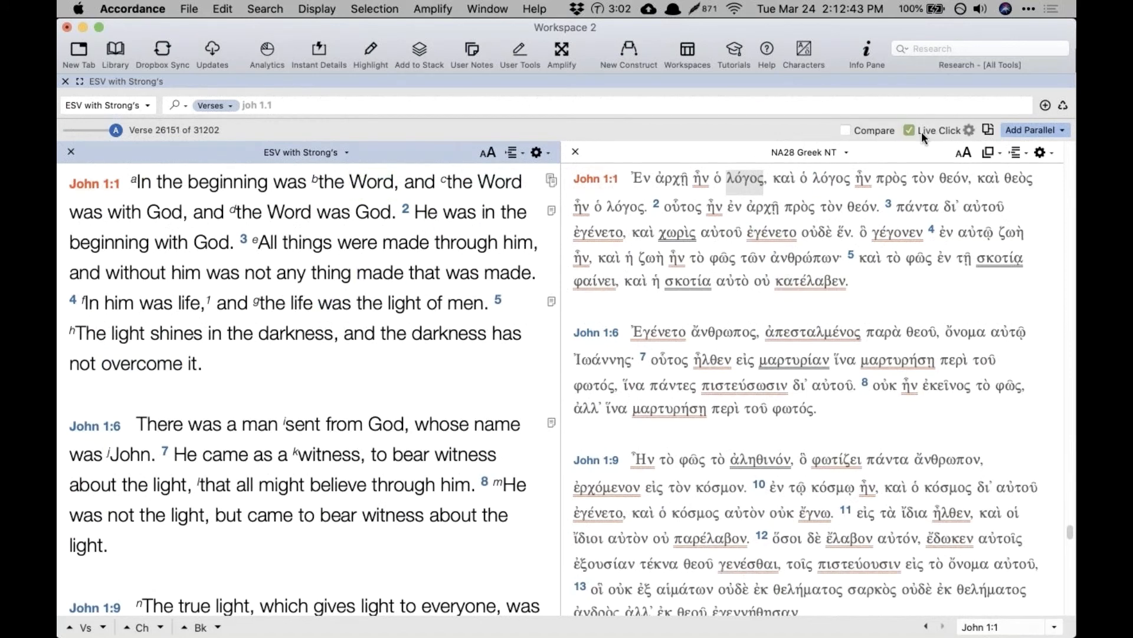
{"action": "left_click", "coordinate": [970, 131]}
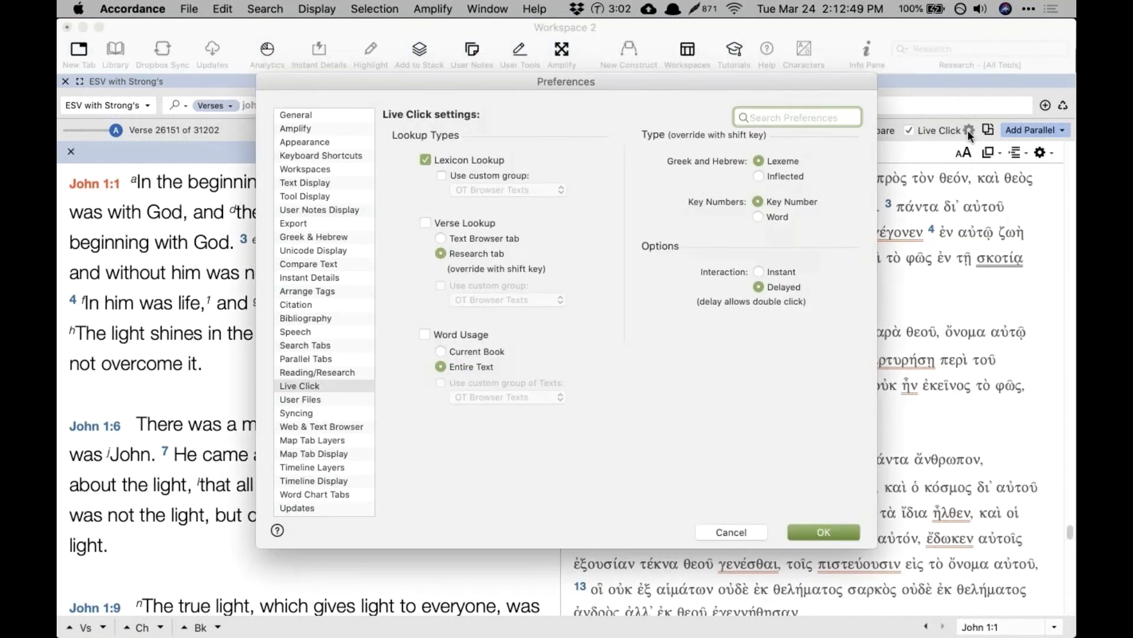
{"action": "left_click", "coordinate": [719, 531]}
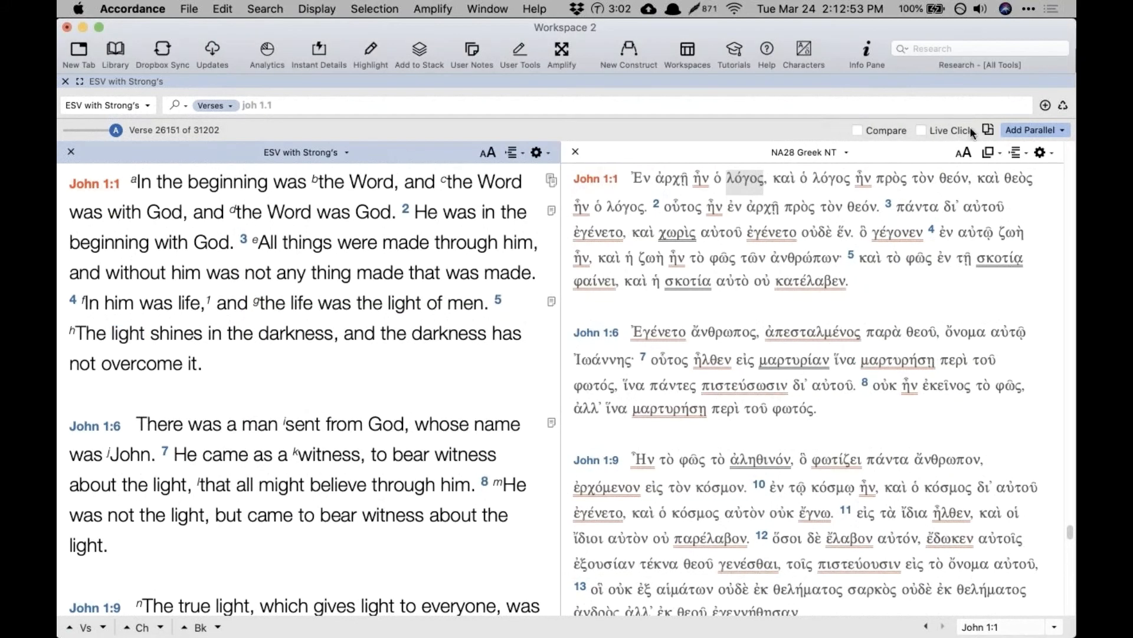
{"action": "left_click", "coordinate": [920, 130]}
{"action": "left_click", "coordinate": [969, 130]}
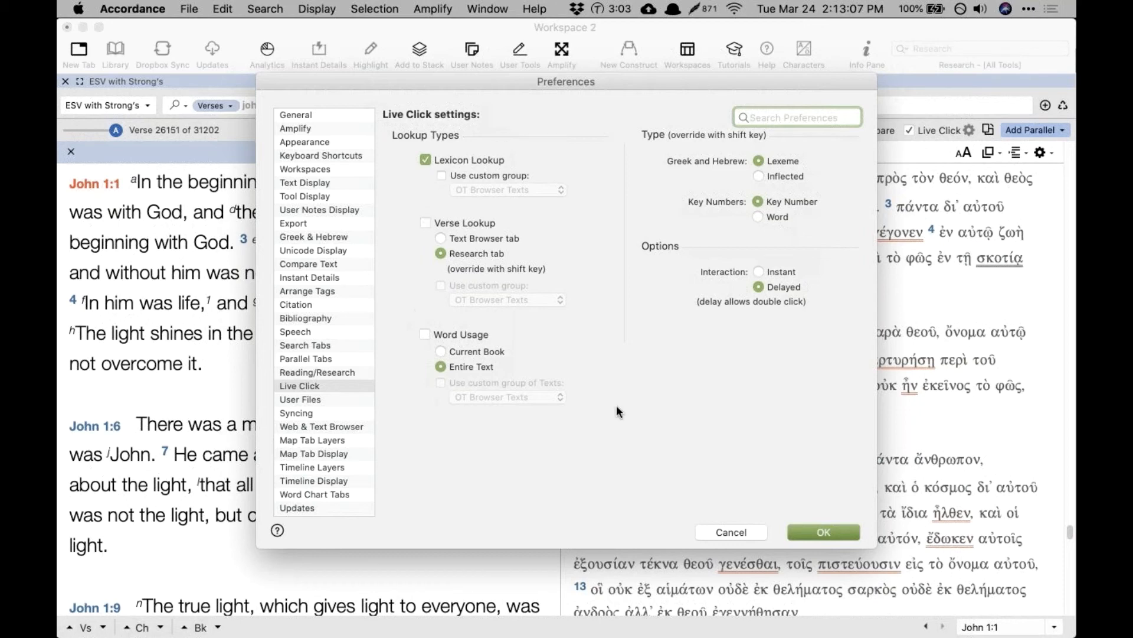
{"action": "left_click", "coordinate": [733, 529]}
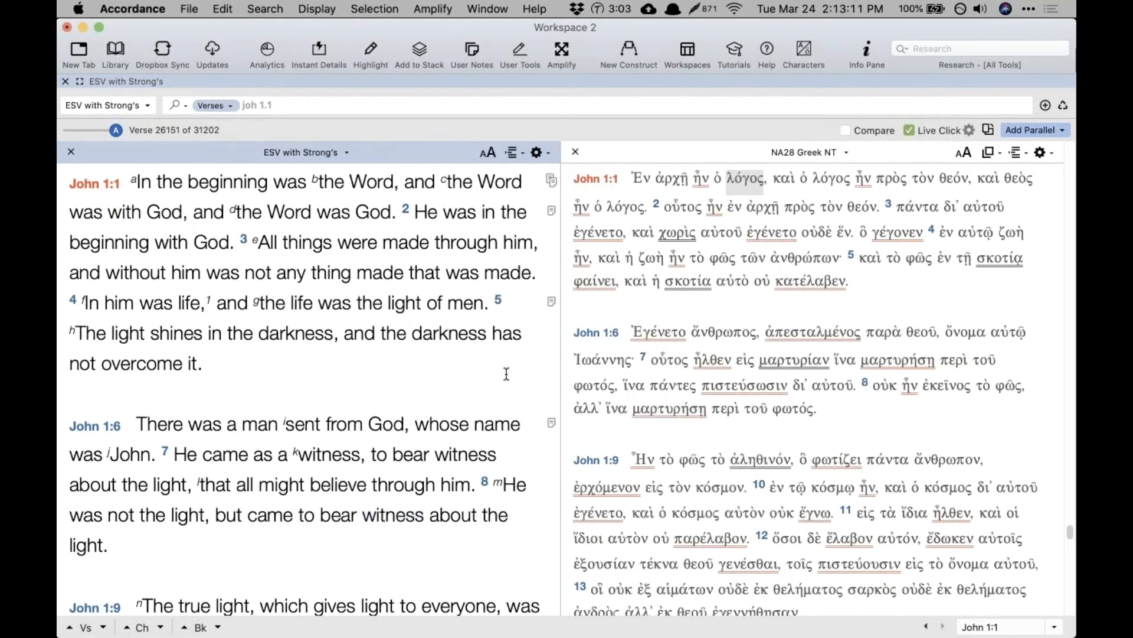
Step: Look up ἀρχῇ from John 1:1 in the Greek lexicons, including through the Research option for Greek Lexicons, and close the lookup
{"action": "double_click", "coordinate": [674, 183]}
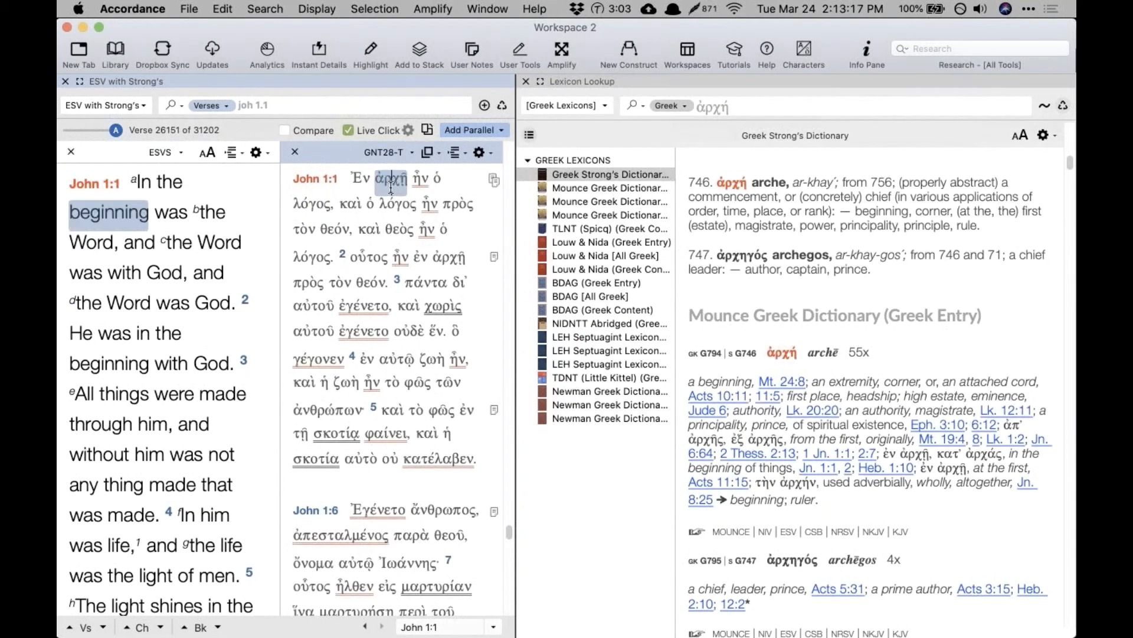
{"action": "right_click", "coordinate": [391, 188]}
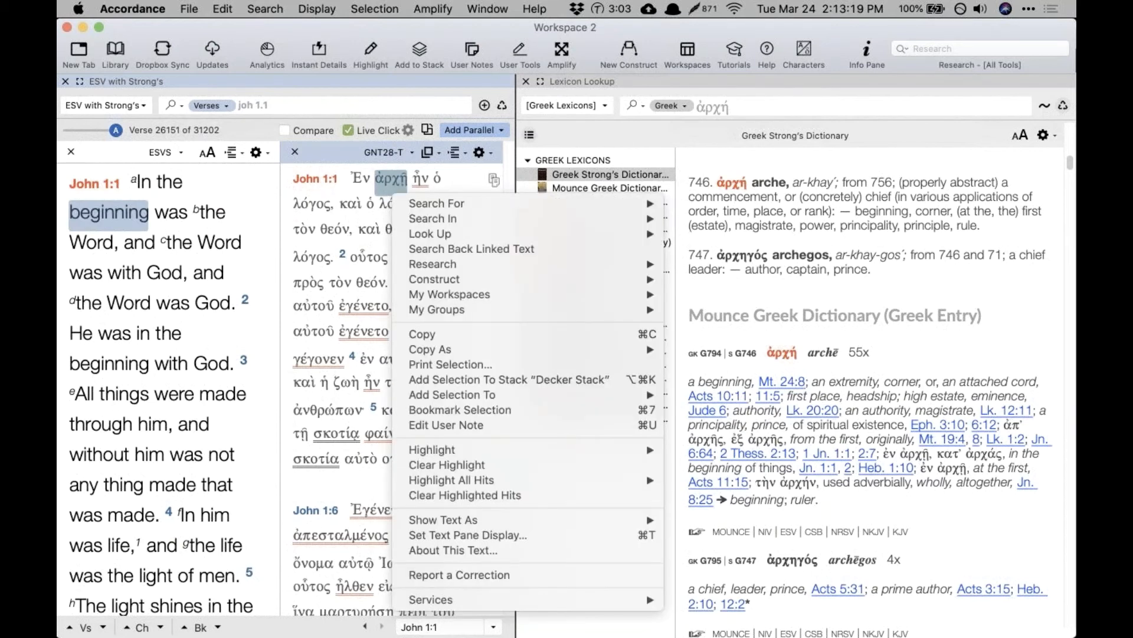
{"action": "mouse_move", "coordinate": [405, 260]}
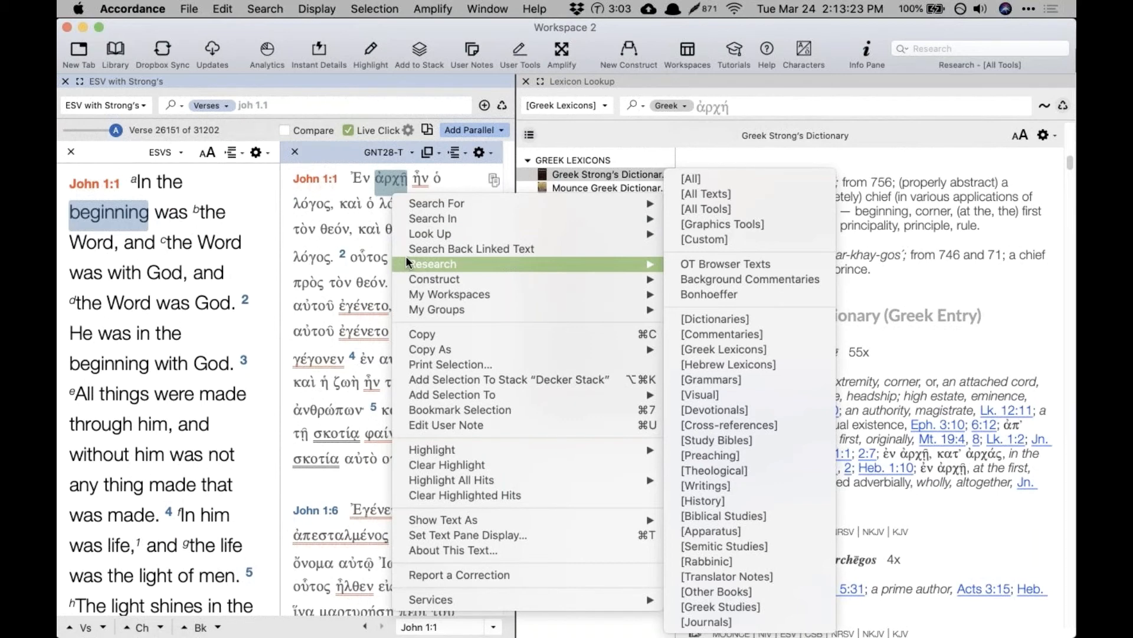
{"action": "left_click", "coordinate": [673, 349]}
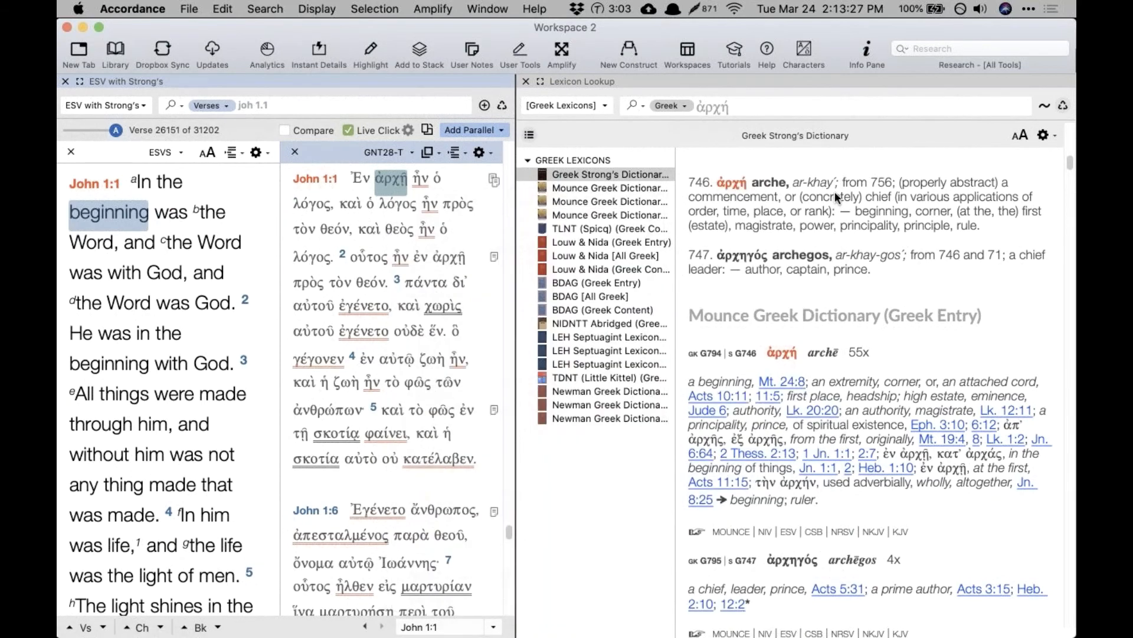
{"action": "left_click", "coordinate": [525, 81]}
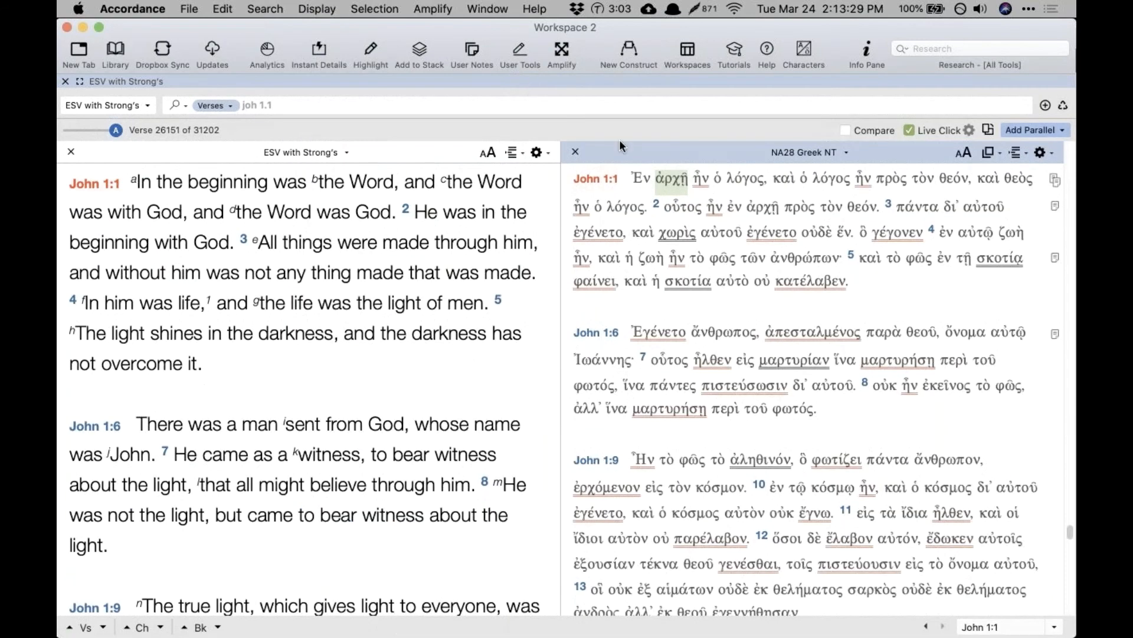
Step: Look up λόγος, θεός and the second English "Word" of John 1:1 in the Greek lexicons
{"action": "double_click", "coordinate": [833, 186]}
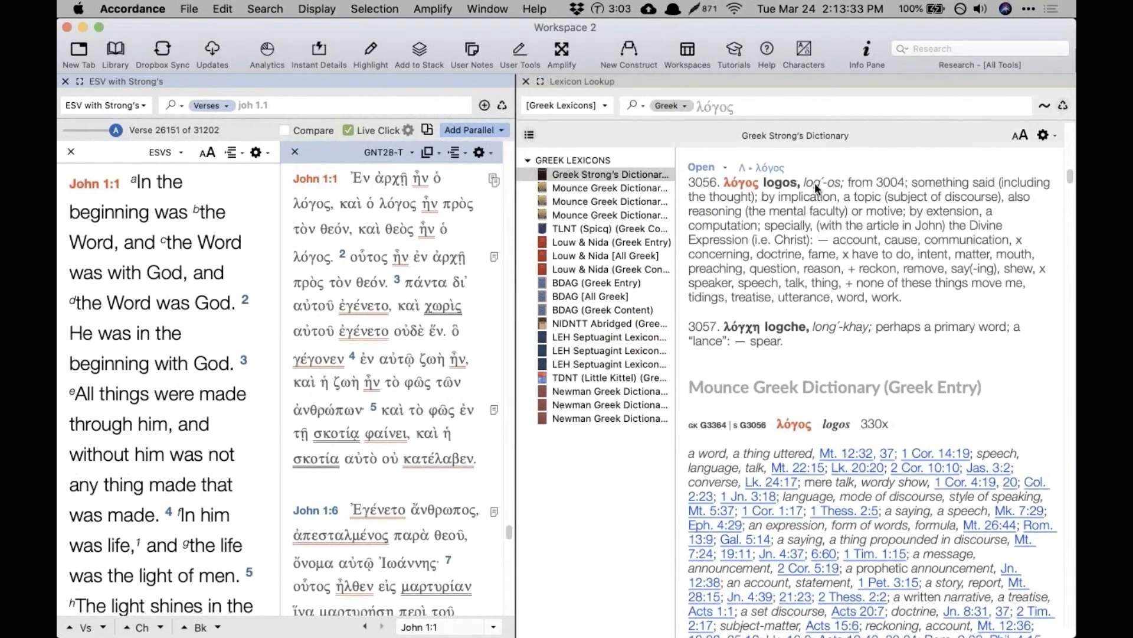
{"action": "left_click", "coordinate": [396, 232]}
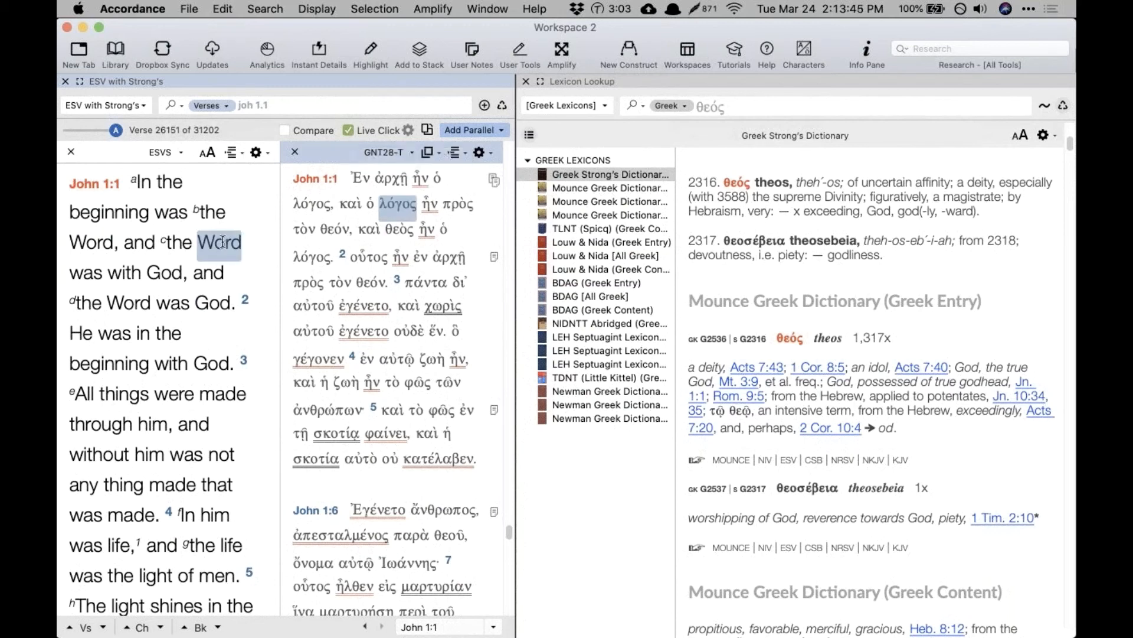
{"action": "mouse_move", "coordinate": [222, 243]}
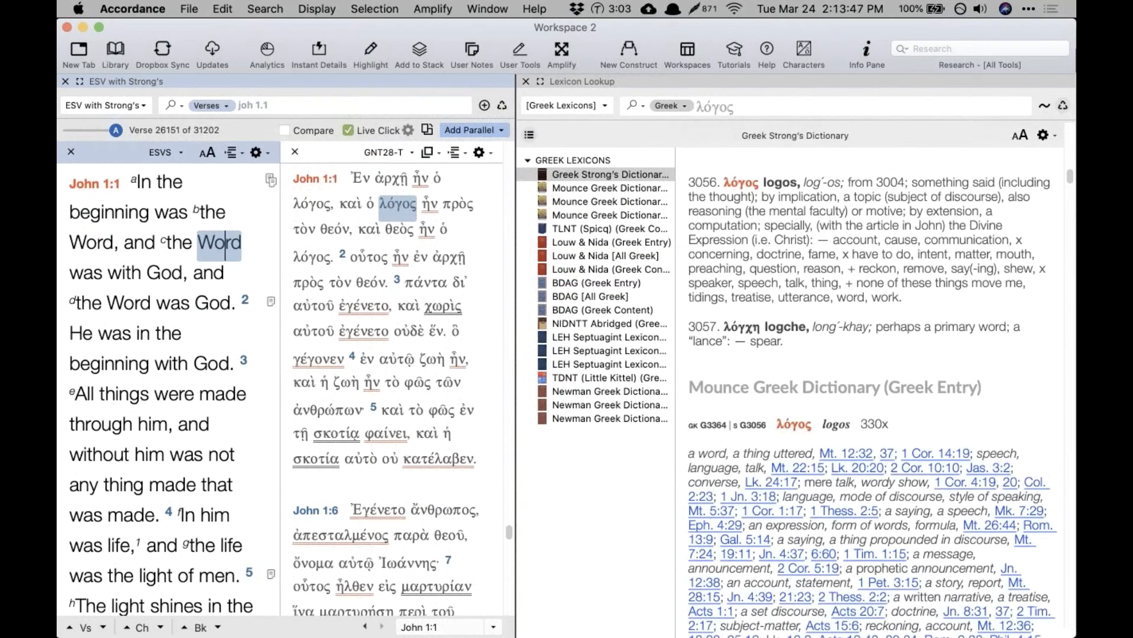
Step: View the Search For options available for "Word" in John 1:1, and close the Lexicon Lookup results
{"action": "right_click", "coordinate": [213, 246]}
{"action": "mouse_move", "coordinate": [226, 261]}
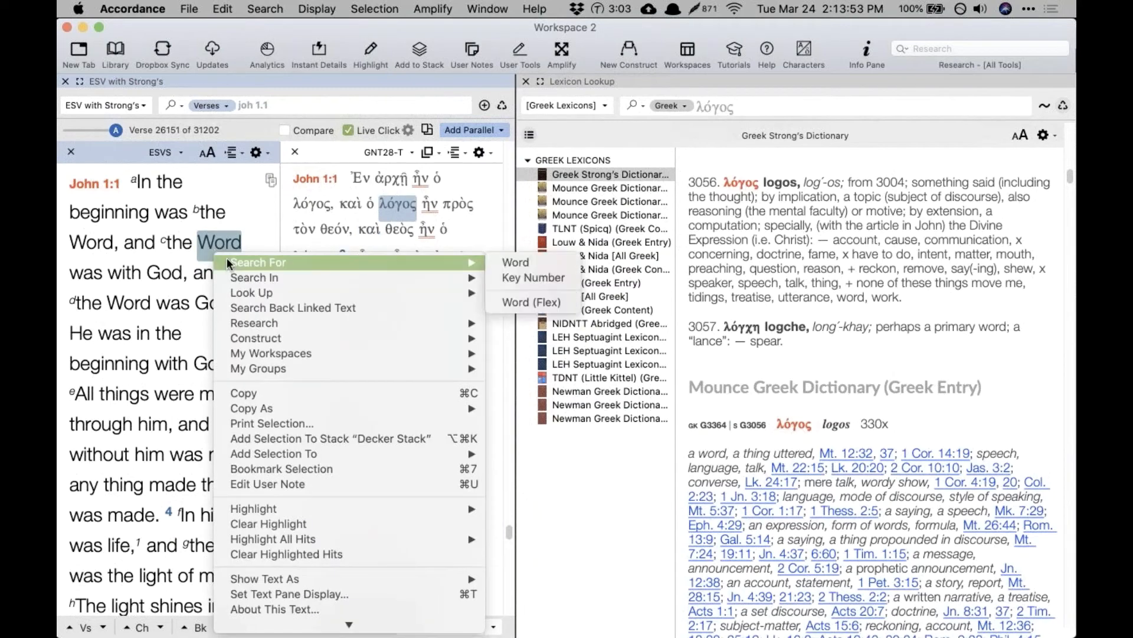
{"action": "left_click", "coordinate": [222, 236]}
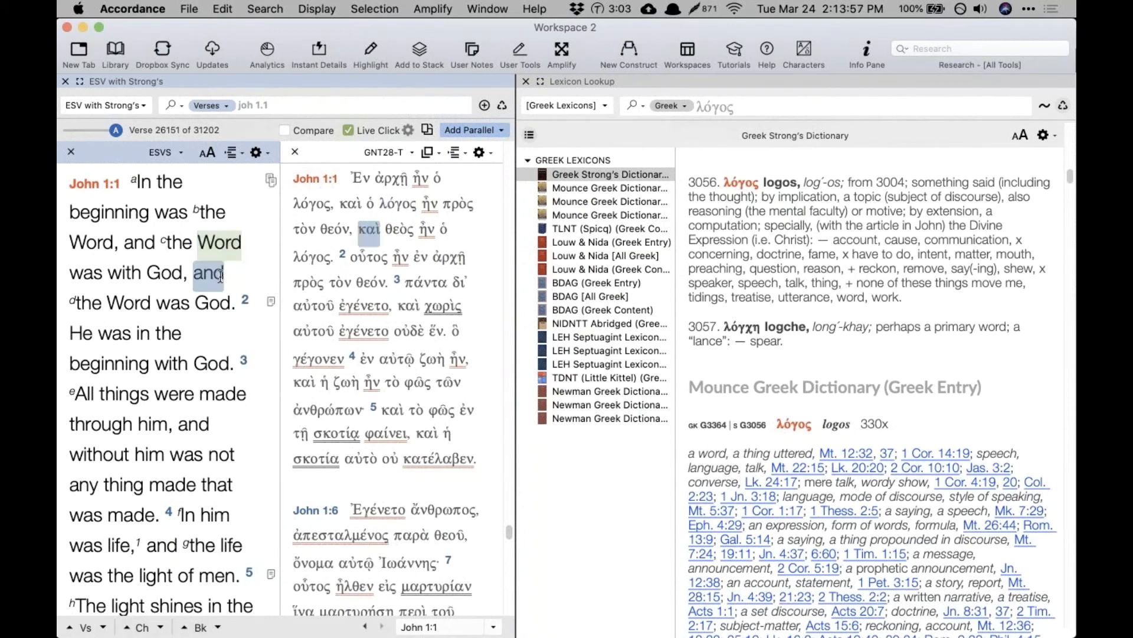
{"action": "left_click", "coordinate": [211, 310]}
{"action": "left_click", "coordinate": [525, 81]}
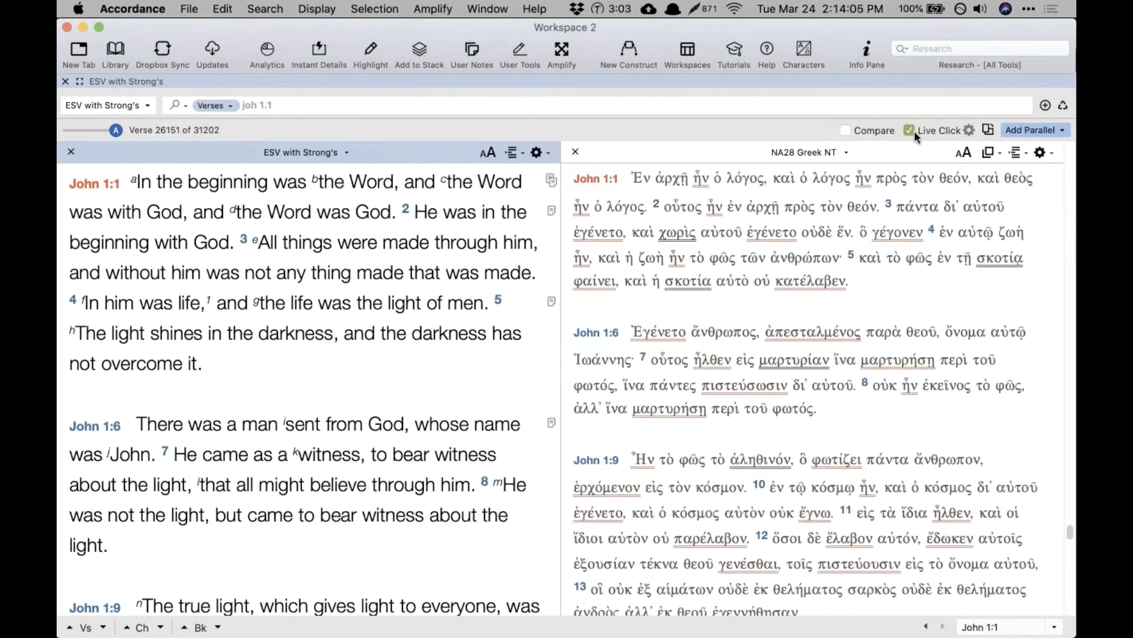
Step: Switch Live Click from Lexicon Lookup to Word Usage for the entire text, and try it on "Word" in John 1:1
{"action": "left_click", "coordinate": [969, 129]}
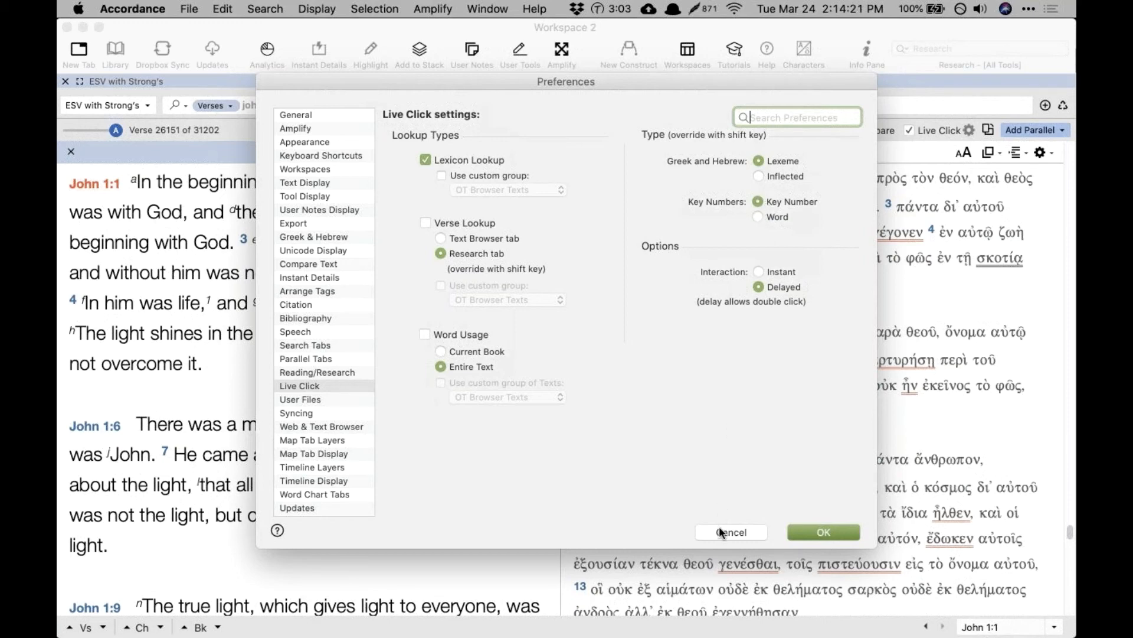
{"action": "left_click", "coordinate": [423, 157]}
{"action": "left_click", "coordinate": [424, 334]}
{"action": "left_click", "coordinate": [819, 531]}
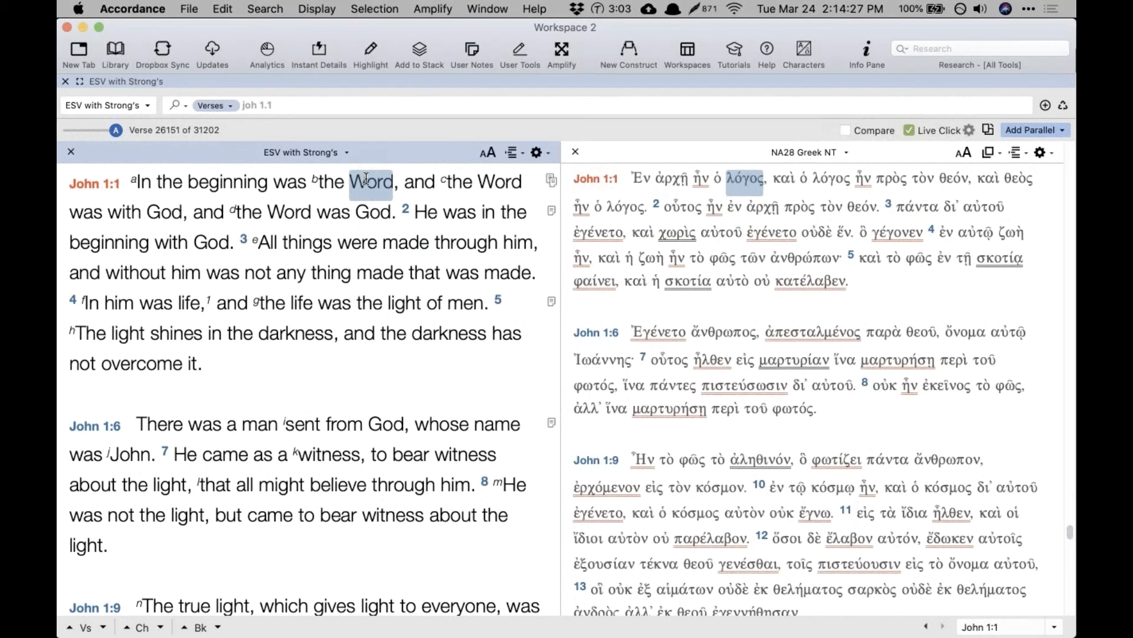
{"action": "double_click", "coordinate": [366, 179]}
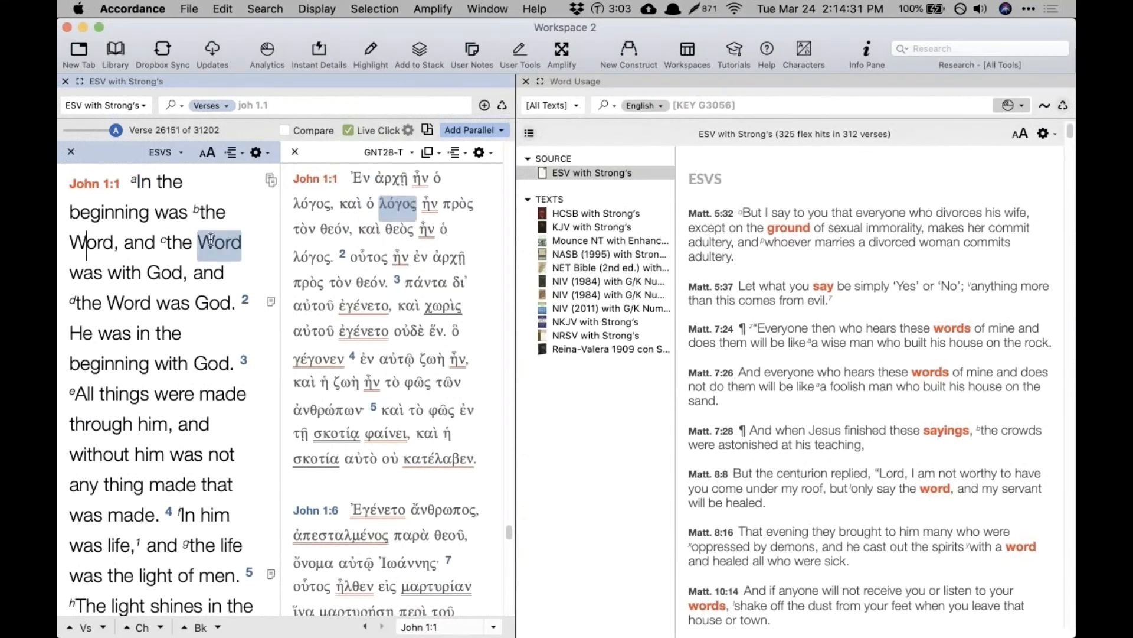
{"action": "left_click", "coordinate": [529, 81]}
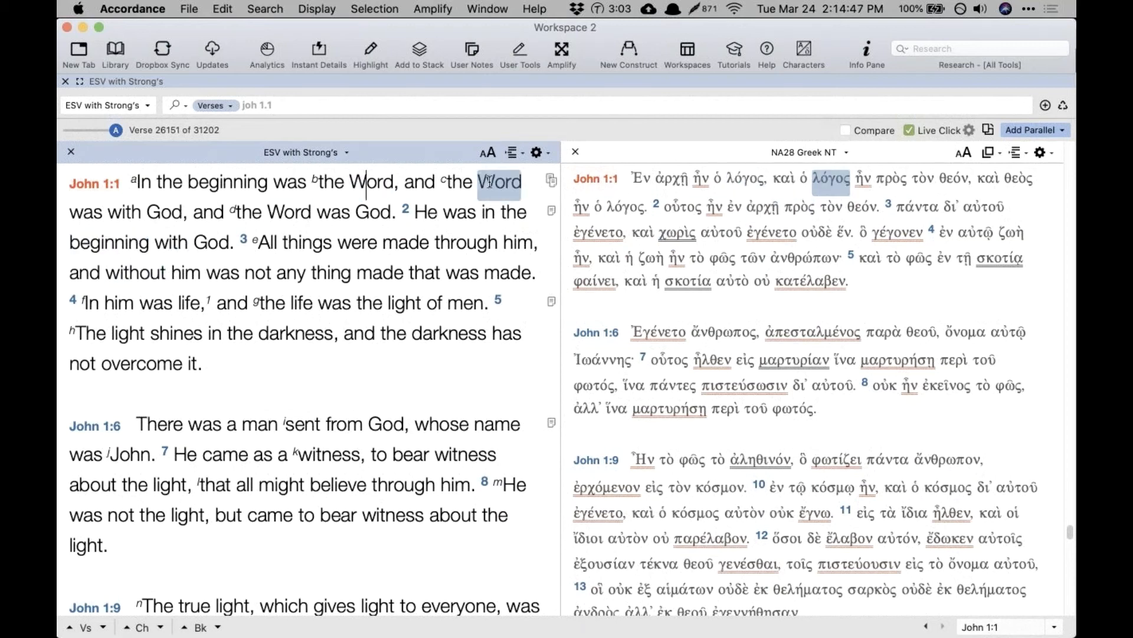
Step: Remove the NA28 Greek NT parallel and find the usage of "Word" from the ESV text of John 1:1
{"action": "left_click", "coordinate": [577, 152]}
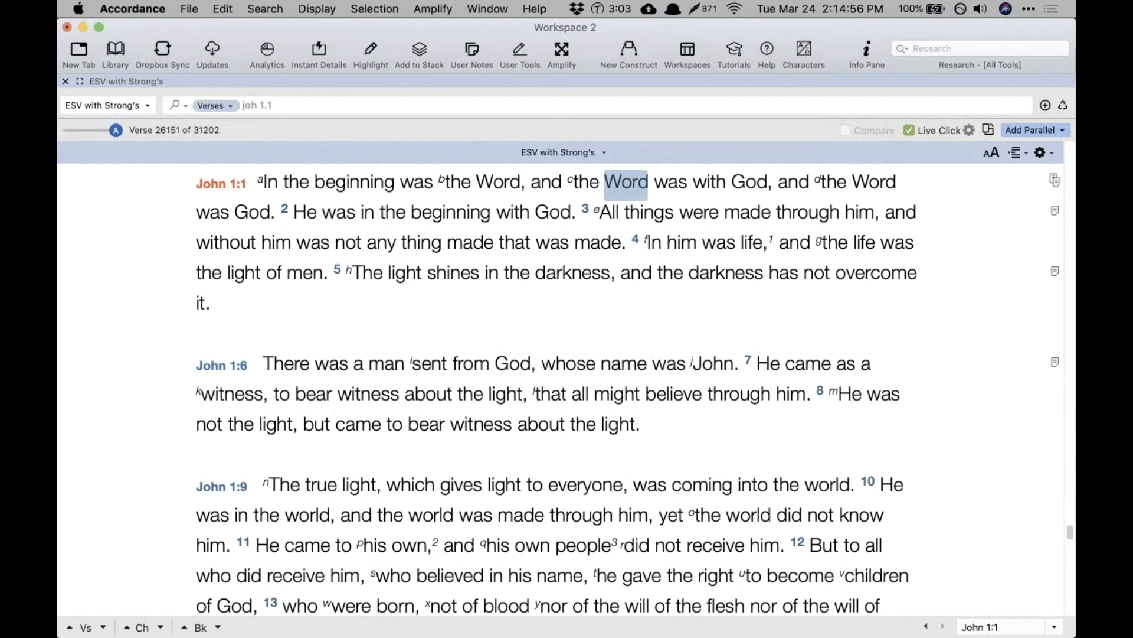
{"action": "triple_click", "coordinate": [630, 177]}
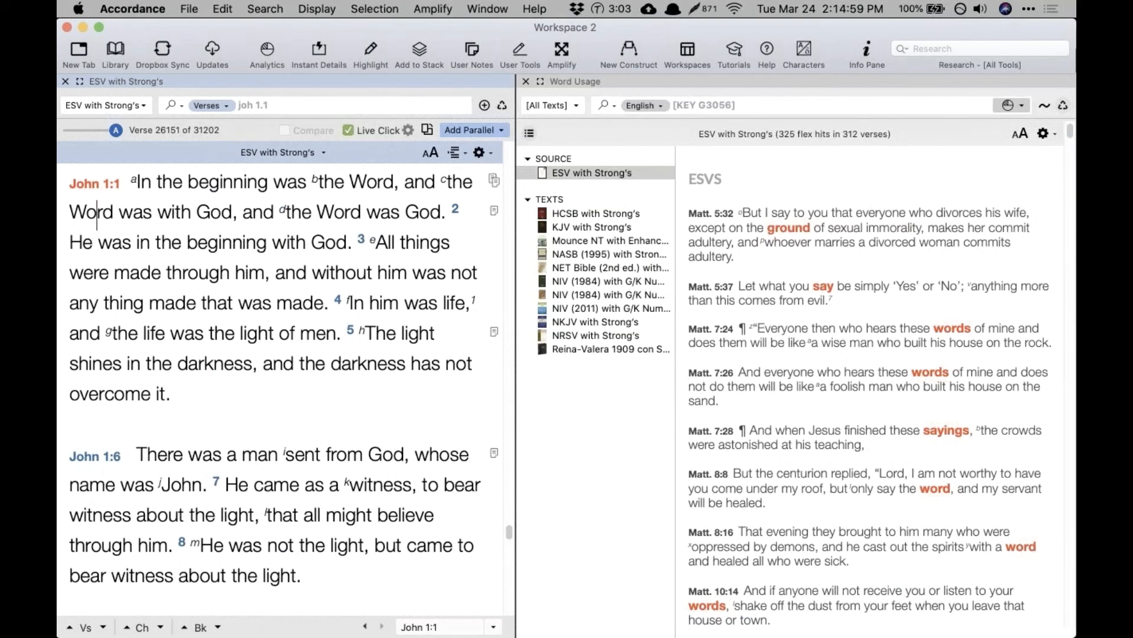
{"action": "double_click", "coordinate": [384, 184]}
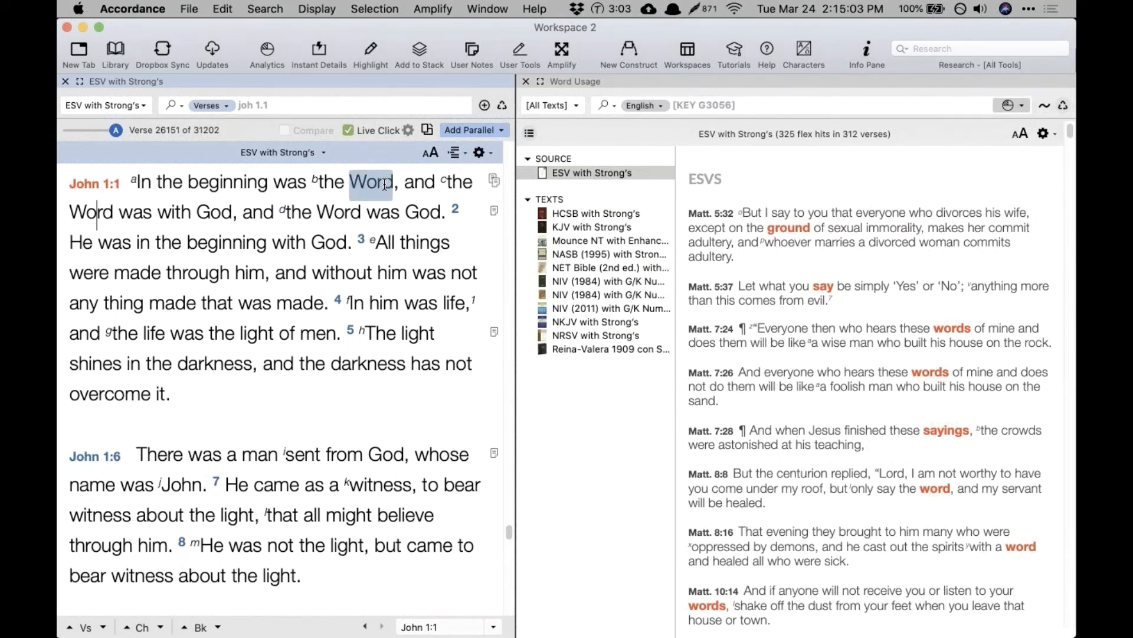
Step: Examine the key number search and the different English renderings in the ESV Word Usage results from Matthew 5:32 onward
{"action": "left_click", "coordinate": [671, 110]}
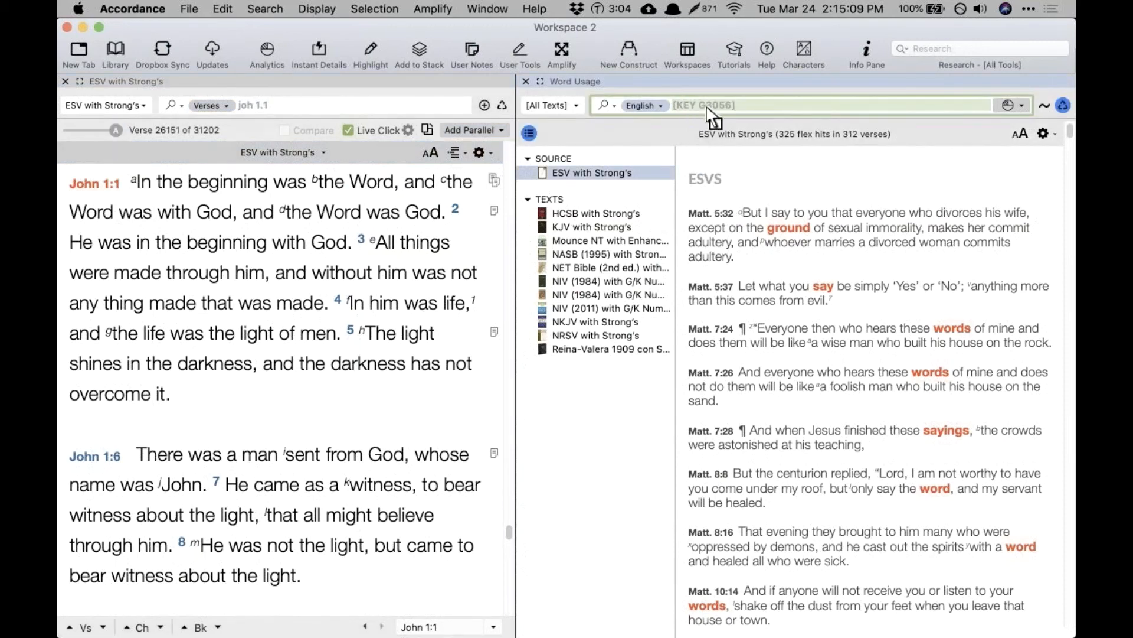
{"action": "left_click", "coordinate": [800, 213]}
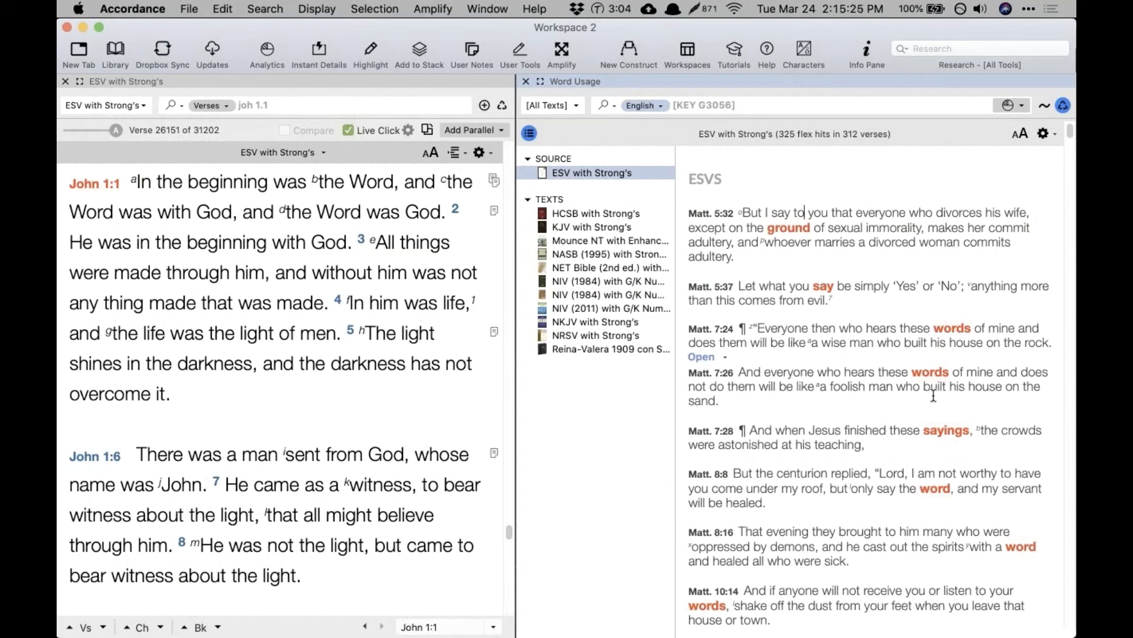
{"action": "scroll", "coordinate": [853, 497], "scroll_direction": "down", "scroll_amount": 3}
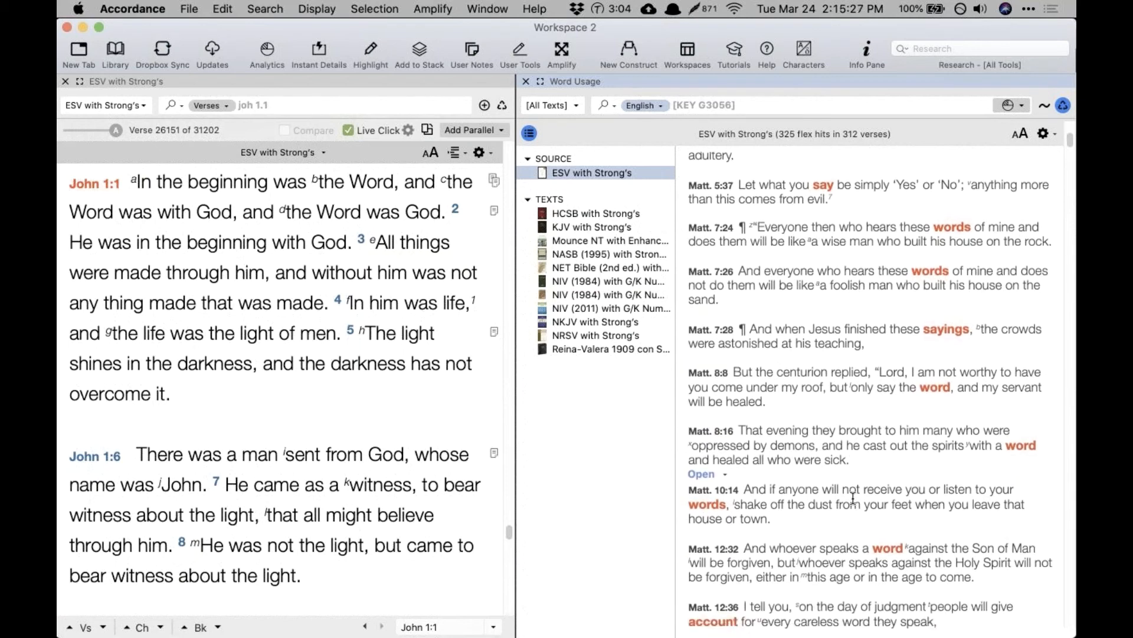
{"action": "scroll", "coordinate": [853, 498], "scroll_direction": "down", "scroll_amount": 2}
{"action": "scroll", "coordinate": [928, 223], "scroll_direction": "up", "scroll_amount": 3}
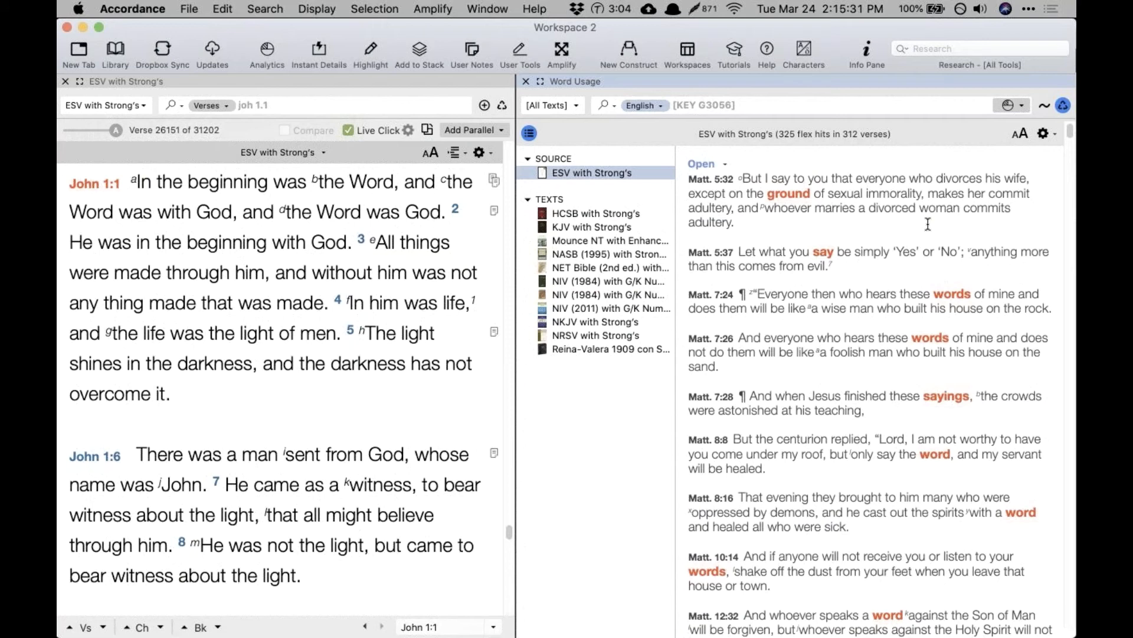
{"action": "scroll", "coordinate": [928, 224], "scroll_direction": "up", "scroll_amount": 1}
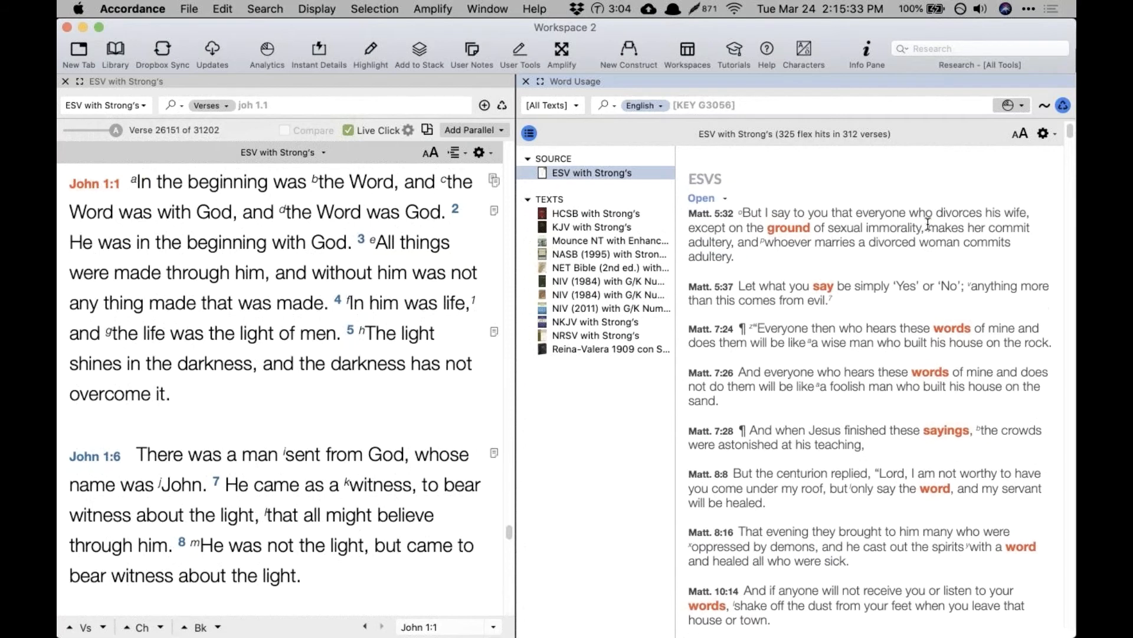
{"action": "left_click", "coordinate": [433, 394]}
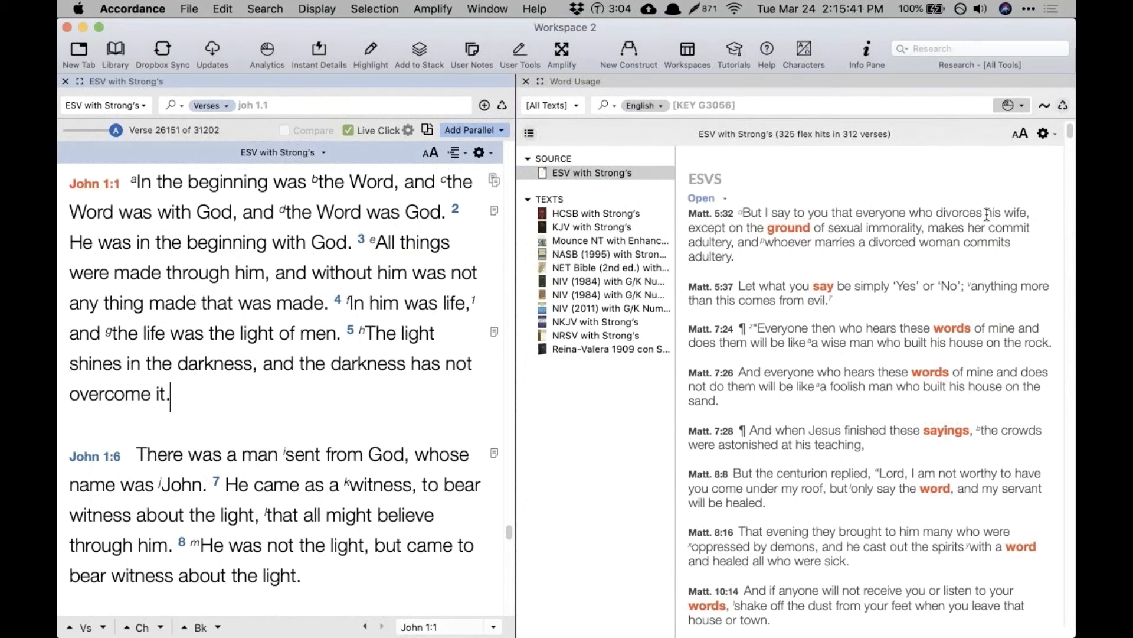
{"action": "key", "text": "super+Tab"}
{"action": "left_click", "coordinate": [426, 399]}
{"action": "mouse_move", "coordinate": [773, 243]}
{"action": "key", "text": "super+Tab"}
{"action": "left_click", "coordinate": [476, 388]}
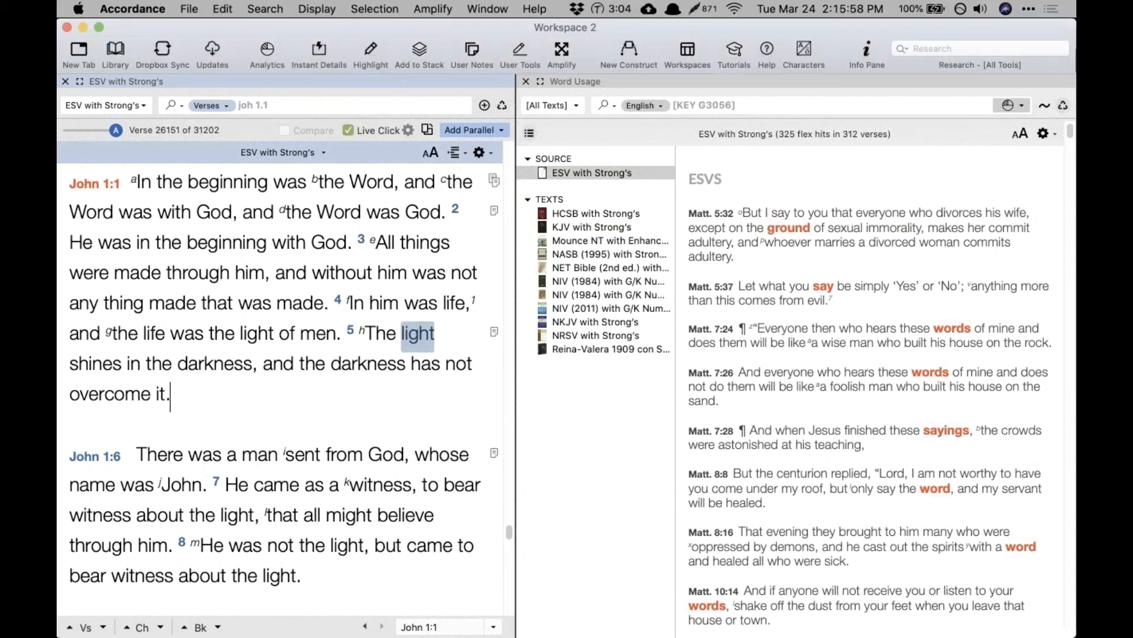
Step: Search the library for "mounce dic" and open the Mounce Greek Dictionary
{"action": "left_click", "coordinate": [114, 50]}
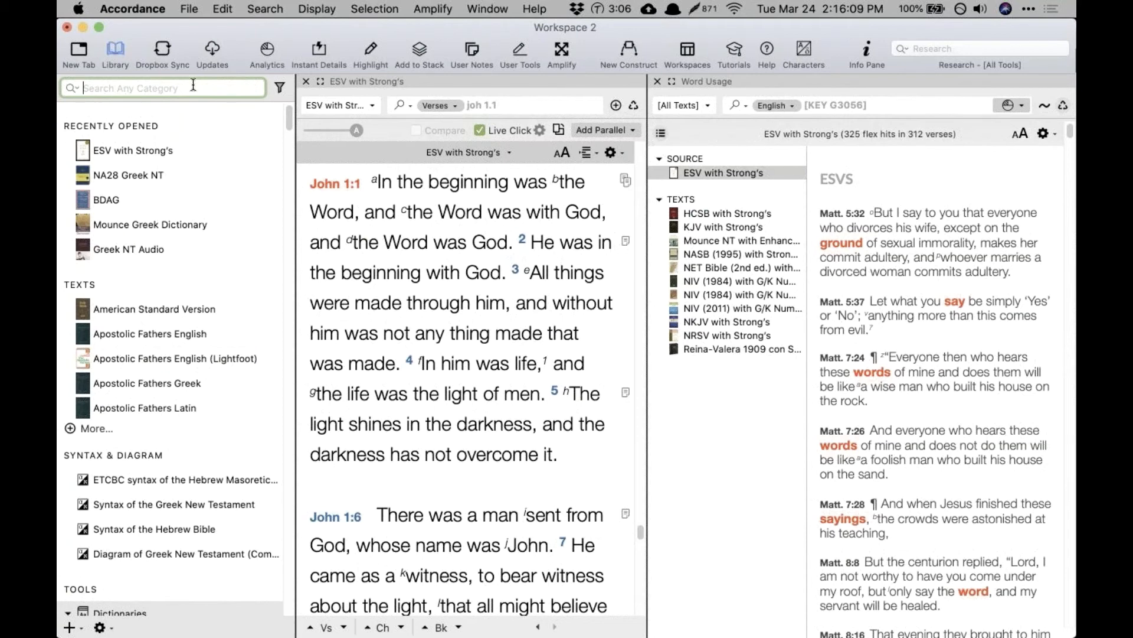
{"action": "type", "text": "mounc"}
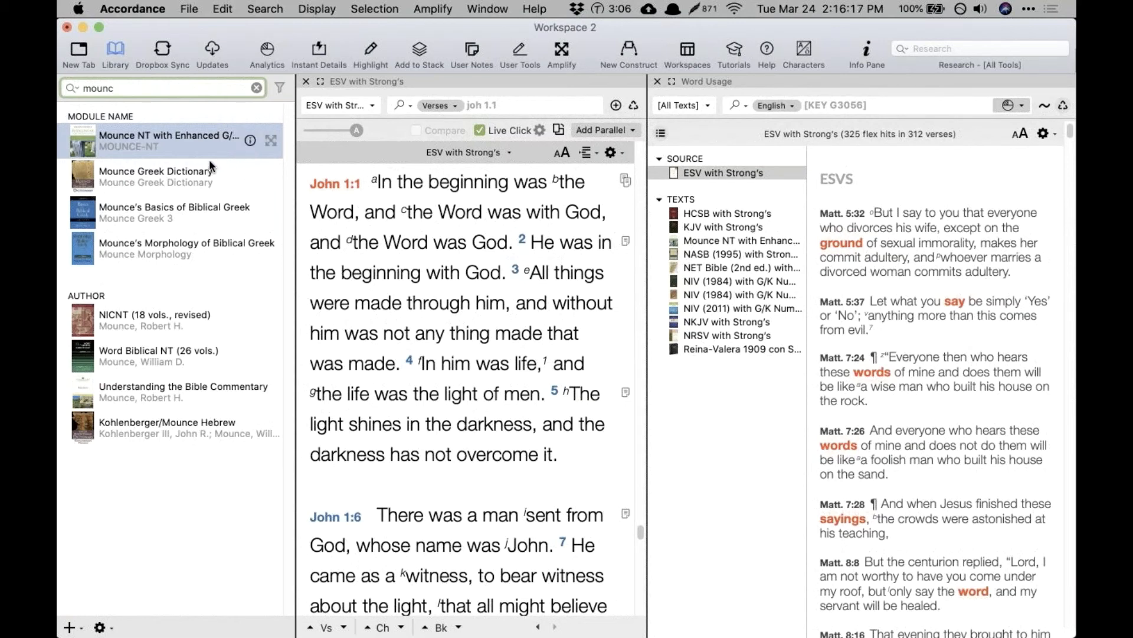
{"action": "type", "text": "e lex"}
{"action": "key", "text": "super+a"}
{"action": "key", "text": "BackSpace"}
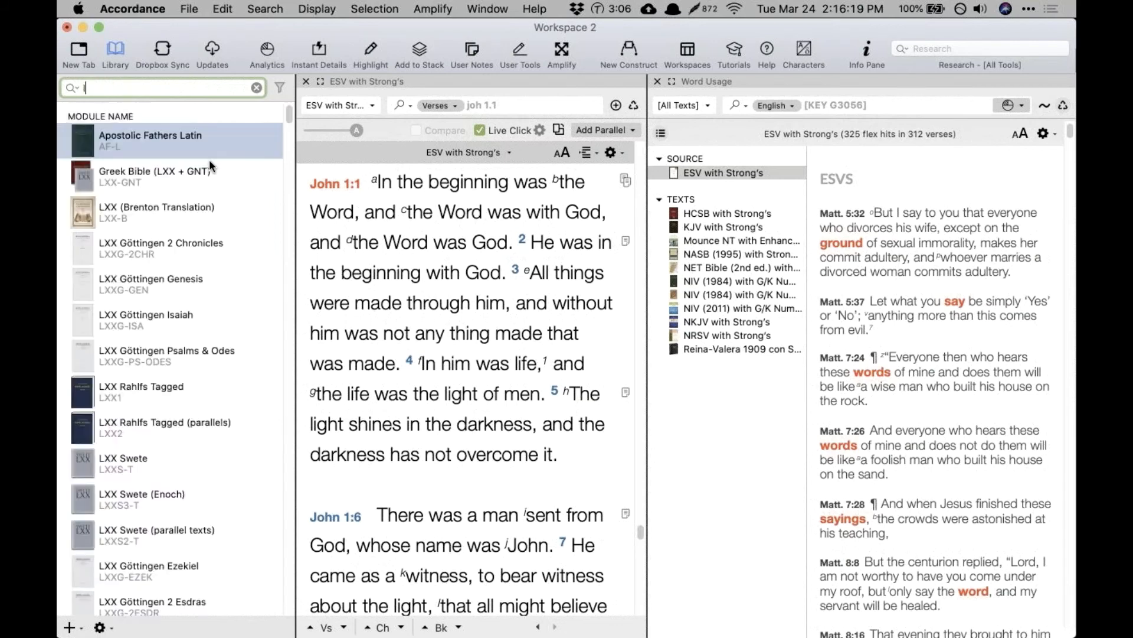
{"action": "type", "text": "mounce dic"}
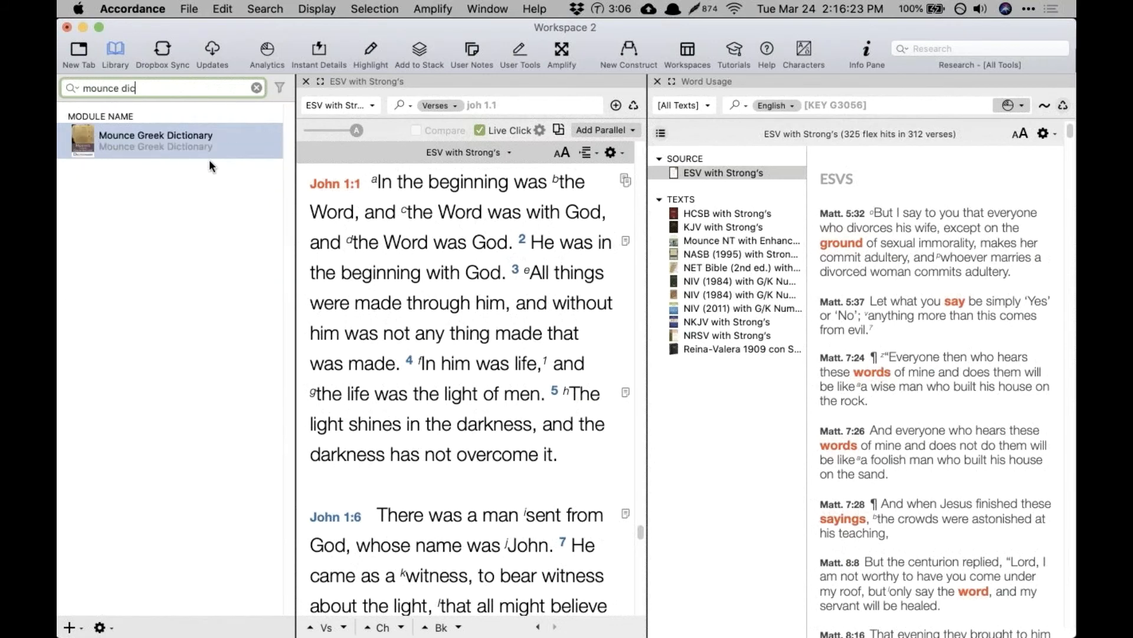
{"action": "double_click", "coordinate": [194, 141]}
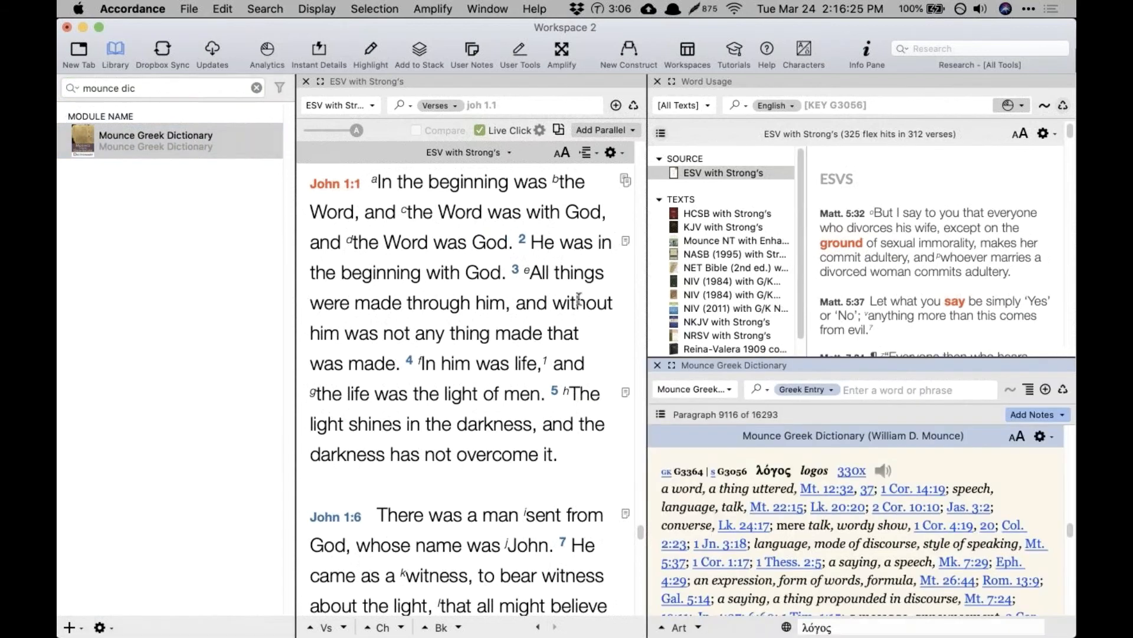
Step: Close the Word Usage results, view the NA28 Greek NT occurrences of λόγος from its Mounce entry, and close that search
{"action": "left_click", "coordinate": [657, 81]}
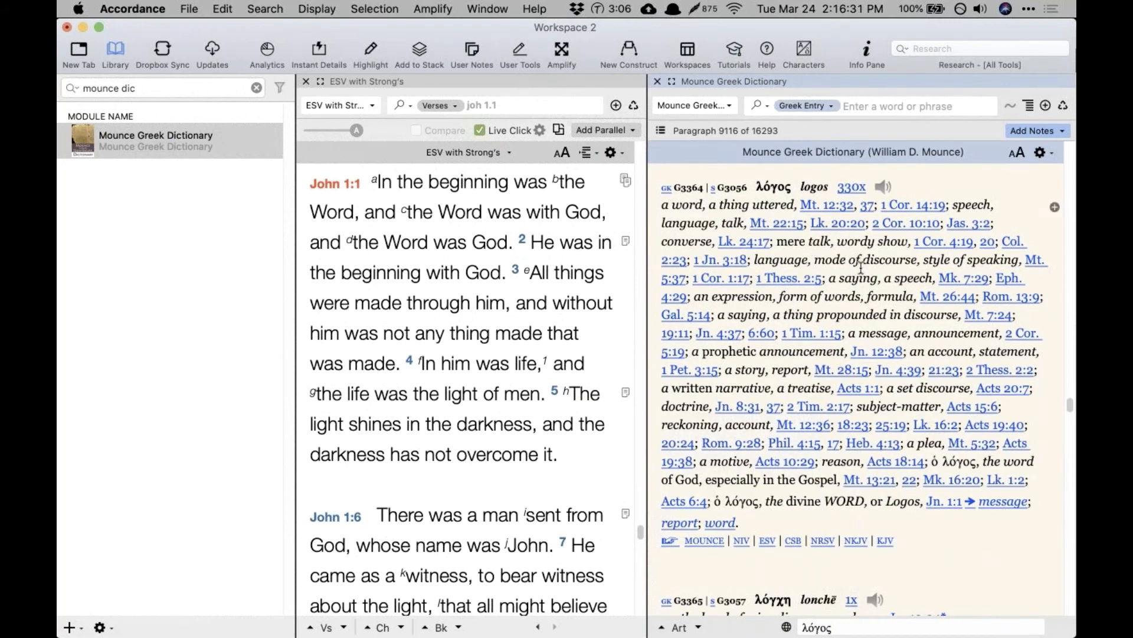
{"action": "left_click", "coordinate": [852, 188]}
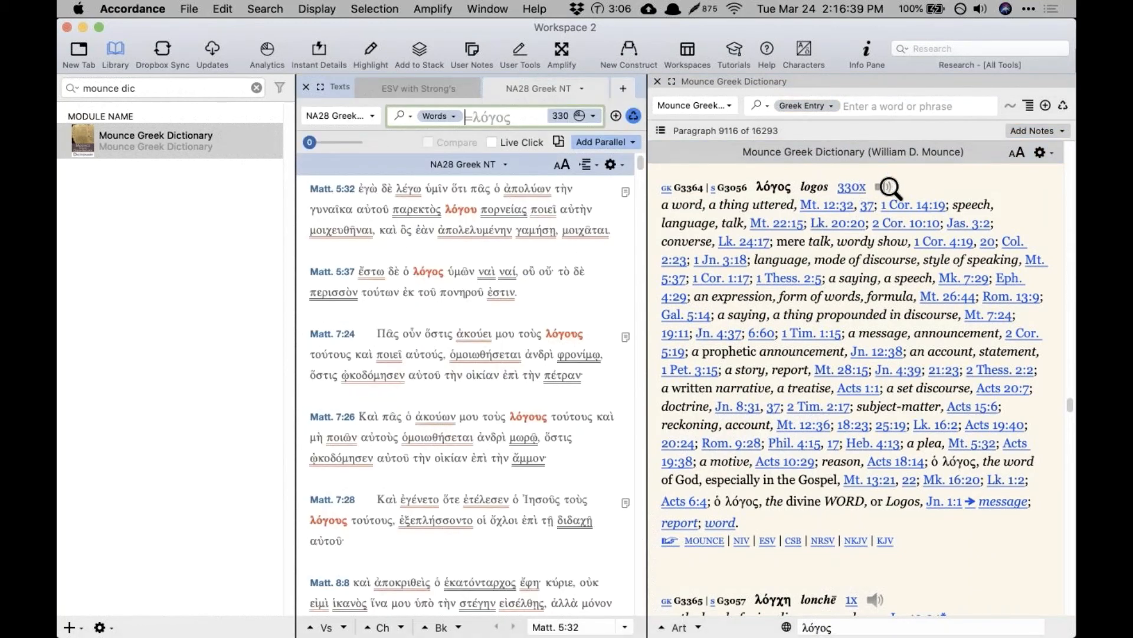
{"action": "left_click", "coordinate": [495, 88]}
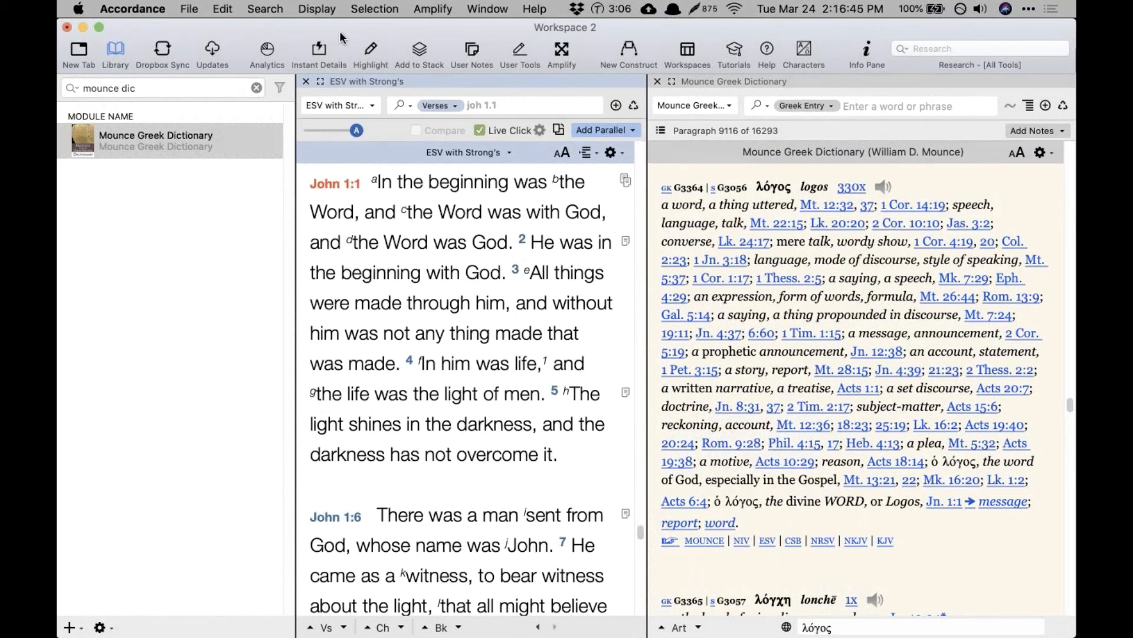
Step: Search the library for "deck" and open Reading Koine Greek
{"action": "left_click", "coordinate": [255, 87]}
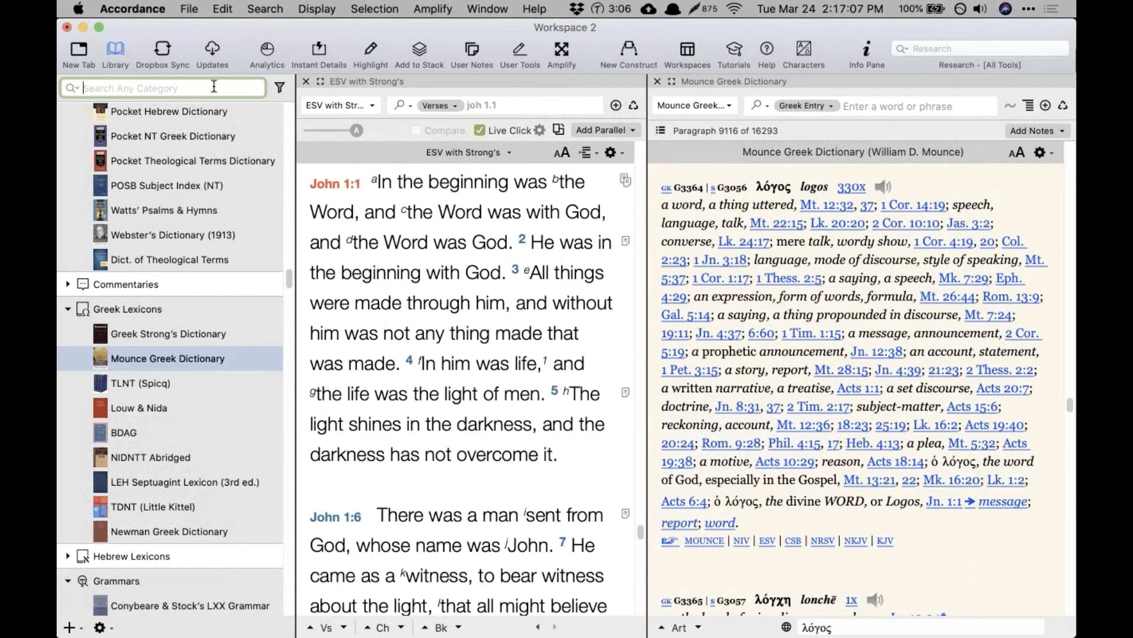
{"action": "type", "text": "deck"}
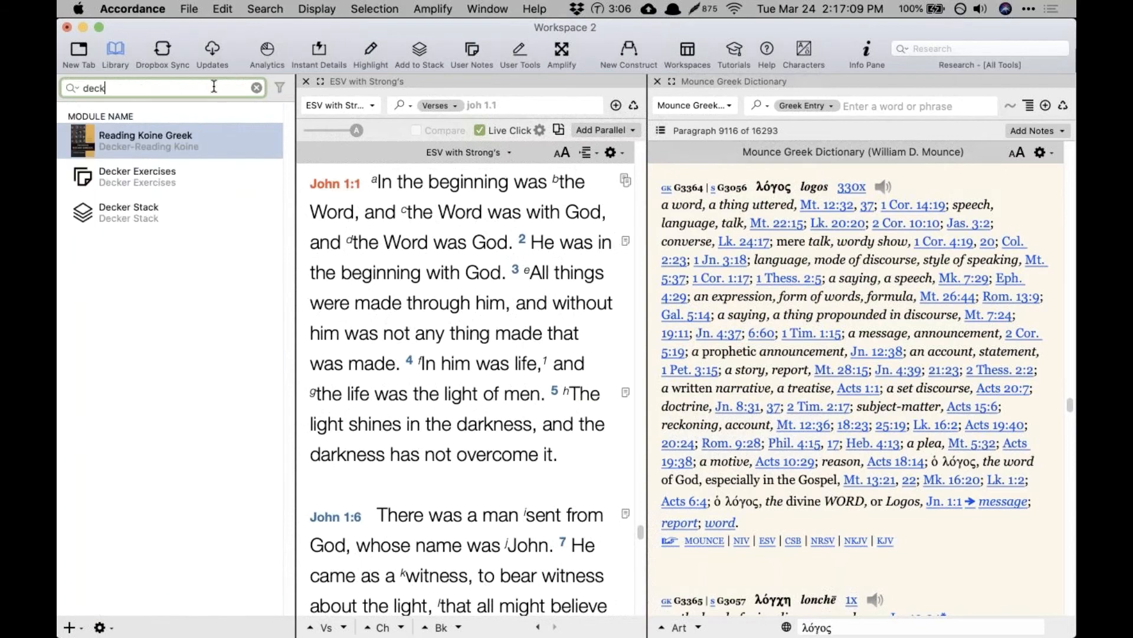
{"action": "left_click", "coordinate": [161, 137]}
{"action": "double_click", "coordinate": [161, 139]}
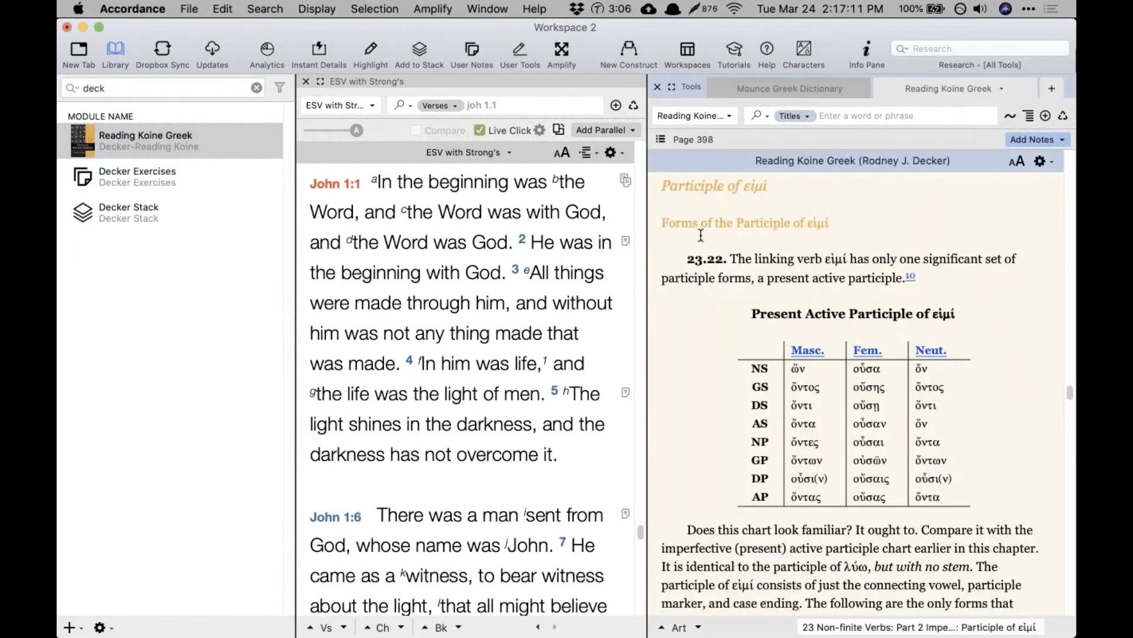
Step: Show the contents list of Reading Koine Greek and go to the Acknowledgments at the start of the book
{"action": "scroll", "coordinate": [708, 252], "scroll_direction": "up", "scroll_amount": 20}
{"action": "scroll", "coordinate": [856, 383], "scroll_direction": "up", "scroll_amount": 20}
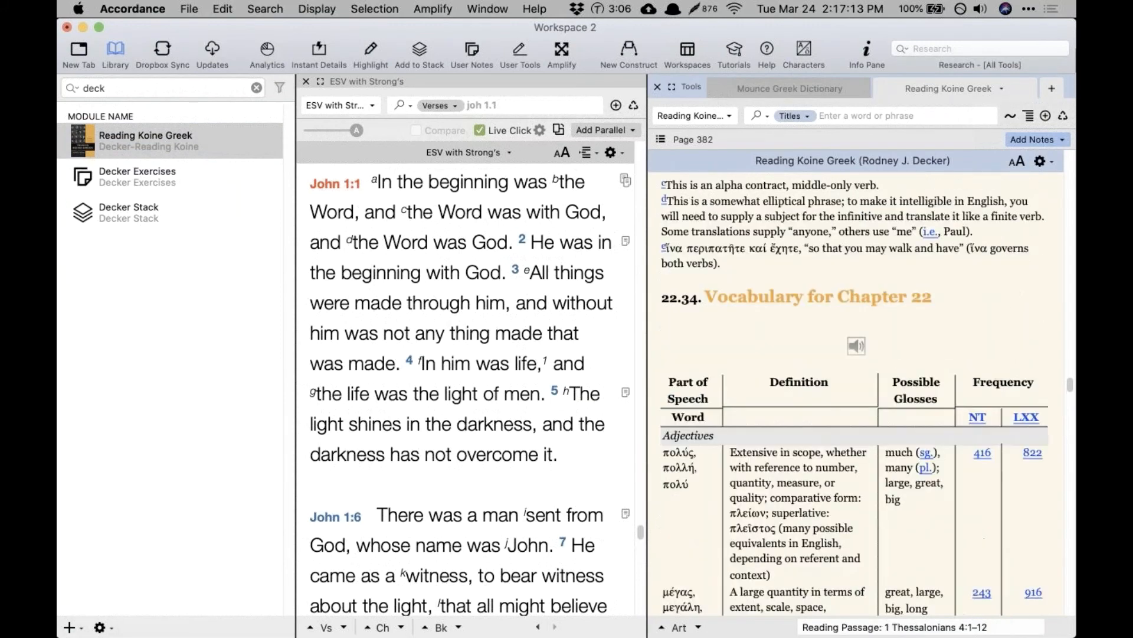
{"action": "left_click", "coordinate": [660, 139]}
{"action": "scroll", "coordinate": [692, 224], "scroll_direction": "up", "scroll_amount": 5}
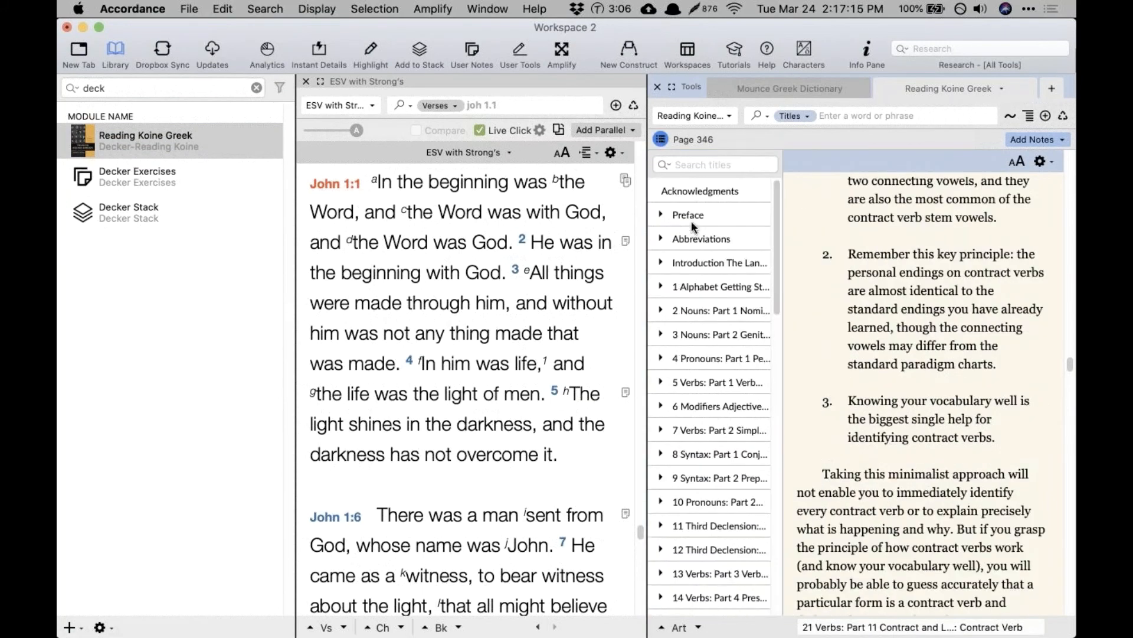
{"action": "left_click", "coordinate": [687, 190]}
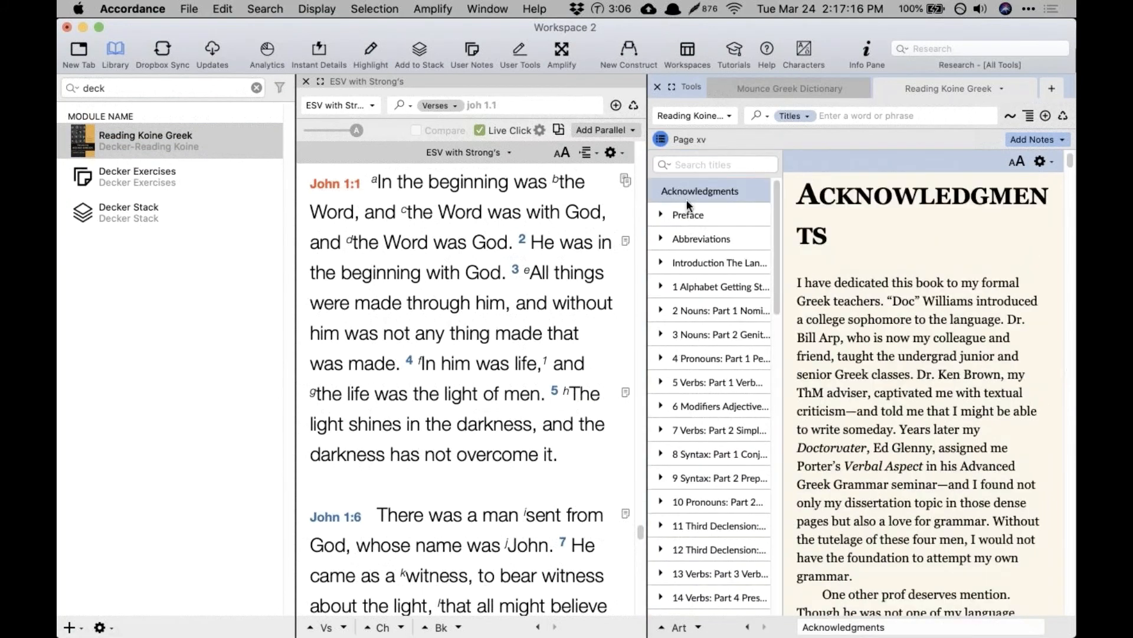
Step: Close the ESV with Strong's text and view the Preface sections "Why Learn Koine Greek?" and "A Word to Students"
{"action": "left_click", "coordinate": [305, 82]}
{"action": "left_click", "coordinate": [309, 216]}
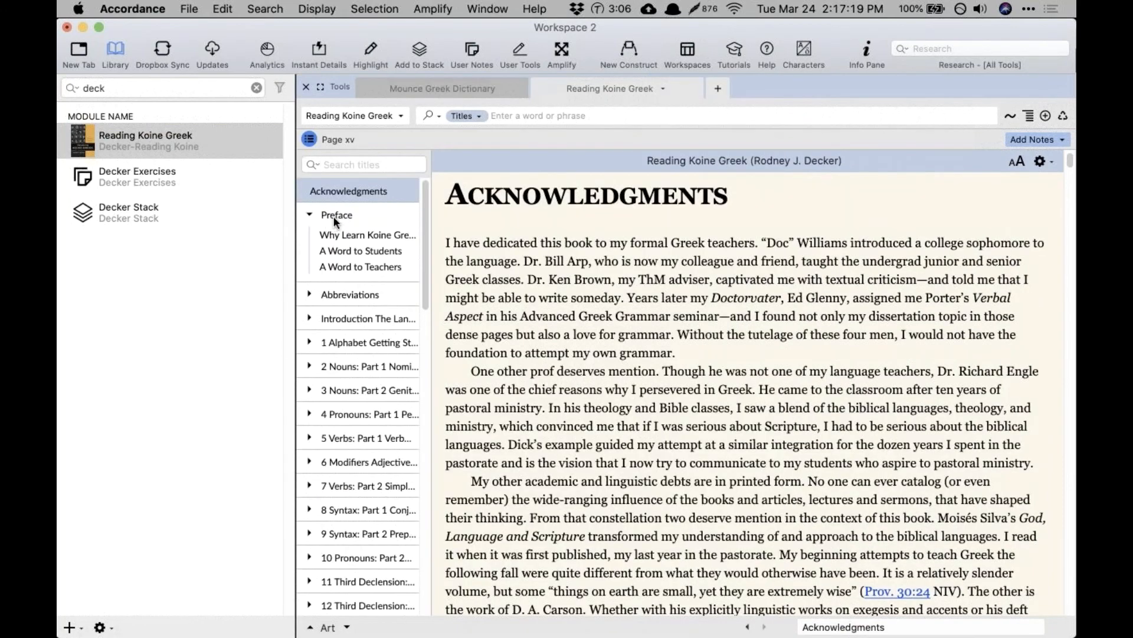
{"action": "left_click", "coordinate": [354, 233]}
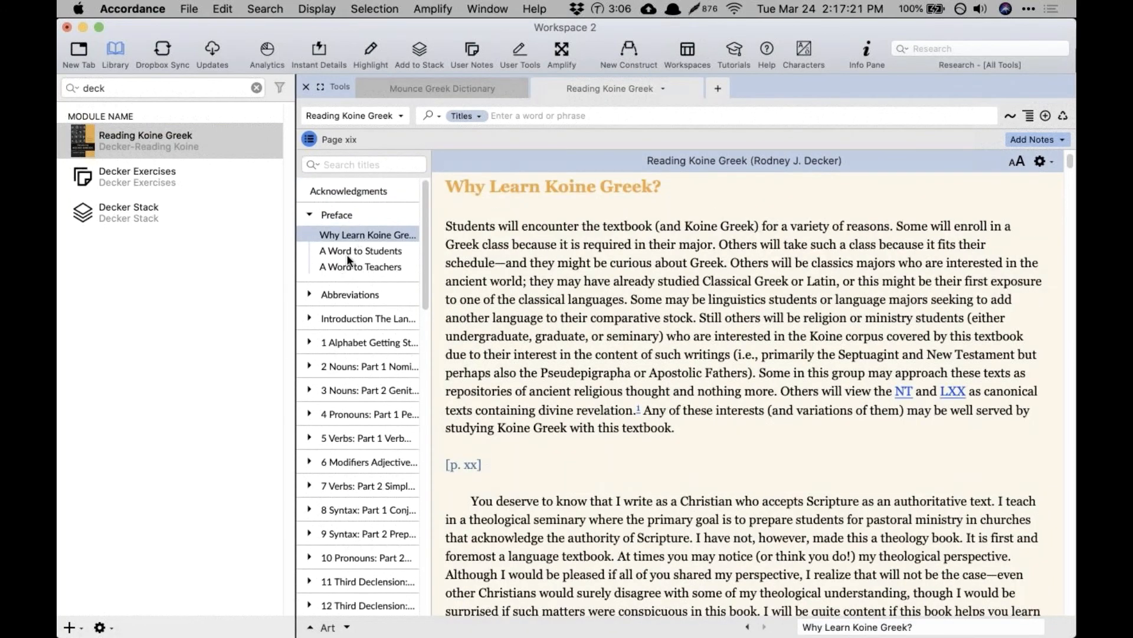
{"action": "left_click", "coordinate": [347, 253]}
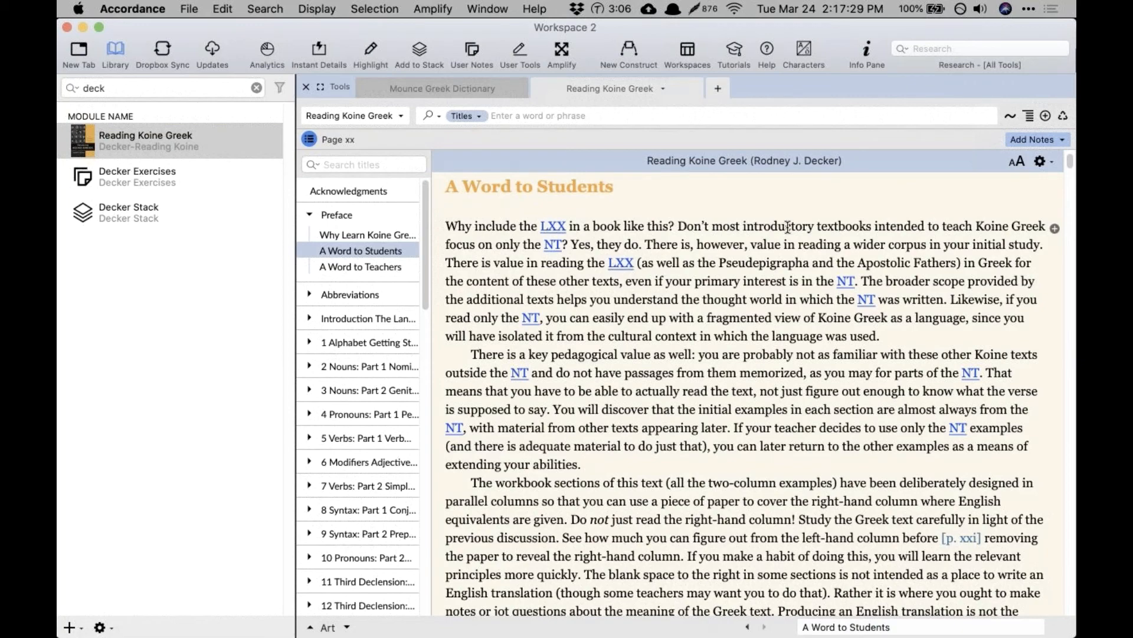
Step: Examine the Preface of Reading Koine Greek, from "A Word to Students" back to its opening paragraph
{"action": "scroll", "coordinate": [788, 228], "scroll_direction": "down", "scroll_amount": 2}
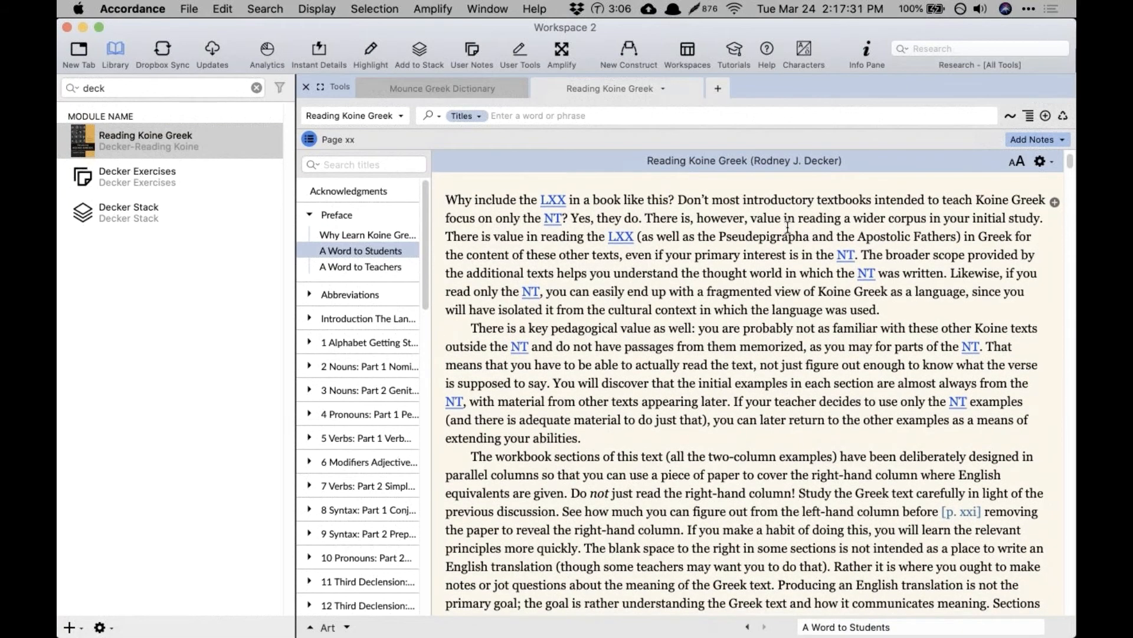
{"action": "scroll", "coordinate": [788, 227], "scroll_direction": "up", "scroll_amount": 1}
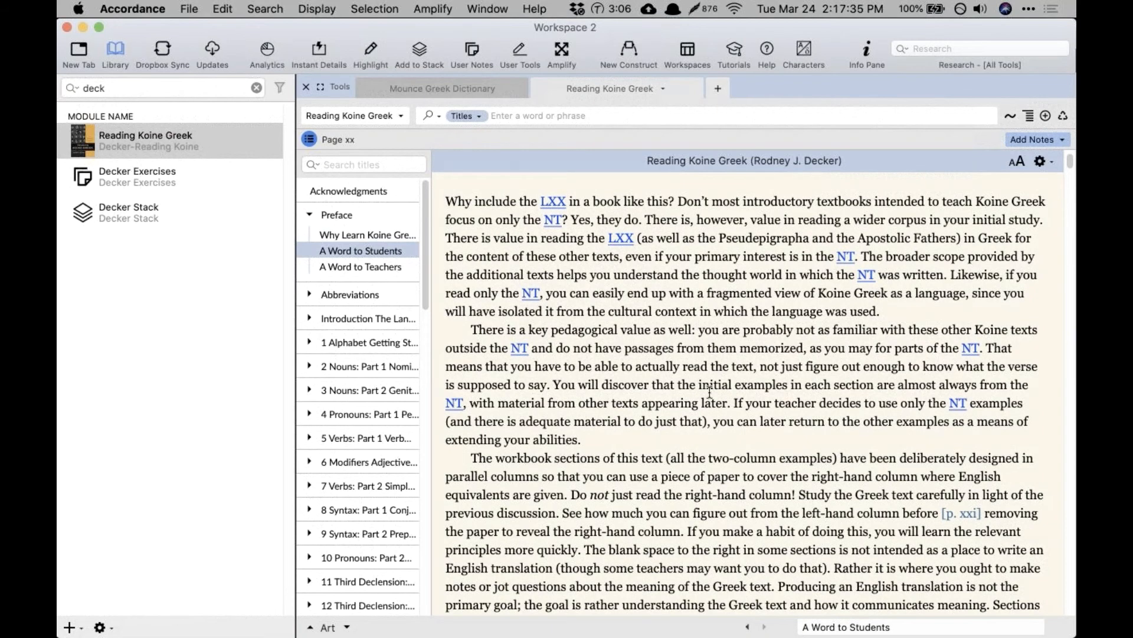
{"action": "scroll", "coordinate": [709, 392], "scroll_direction": "down", "scroll_amount": 8}
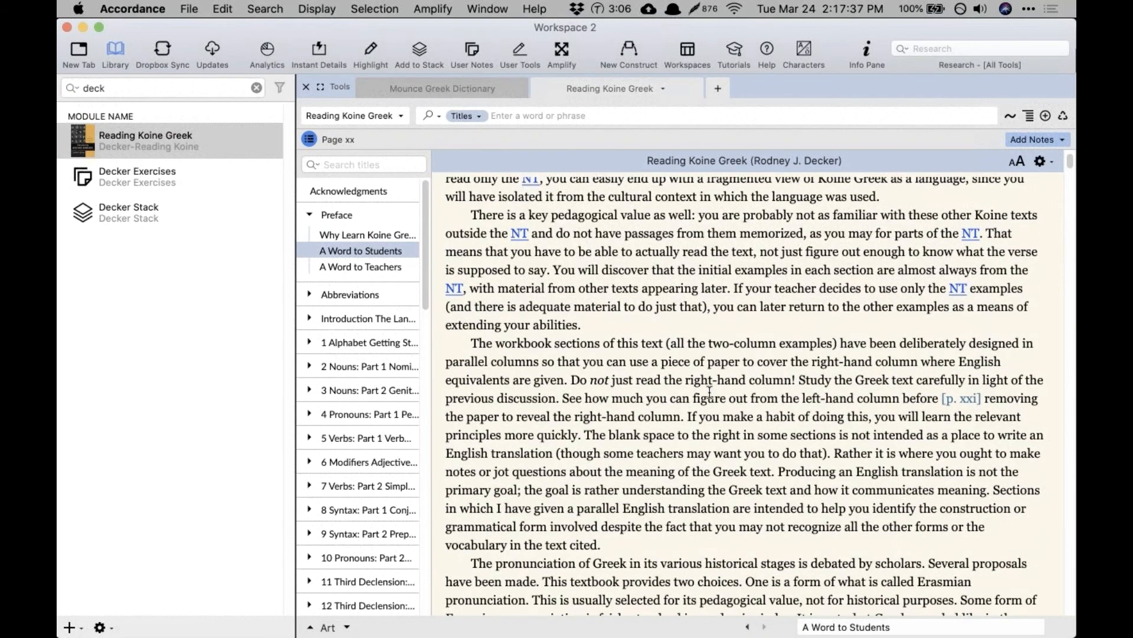
{"action": "scroll", "coordinate": [709, 391], "scroll_direction": "up", "scroll_amount": 10}
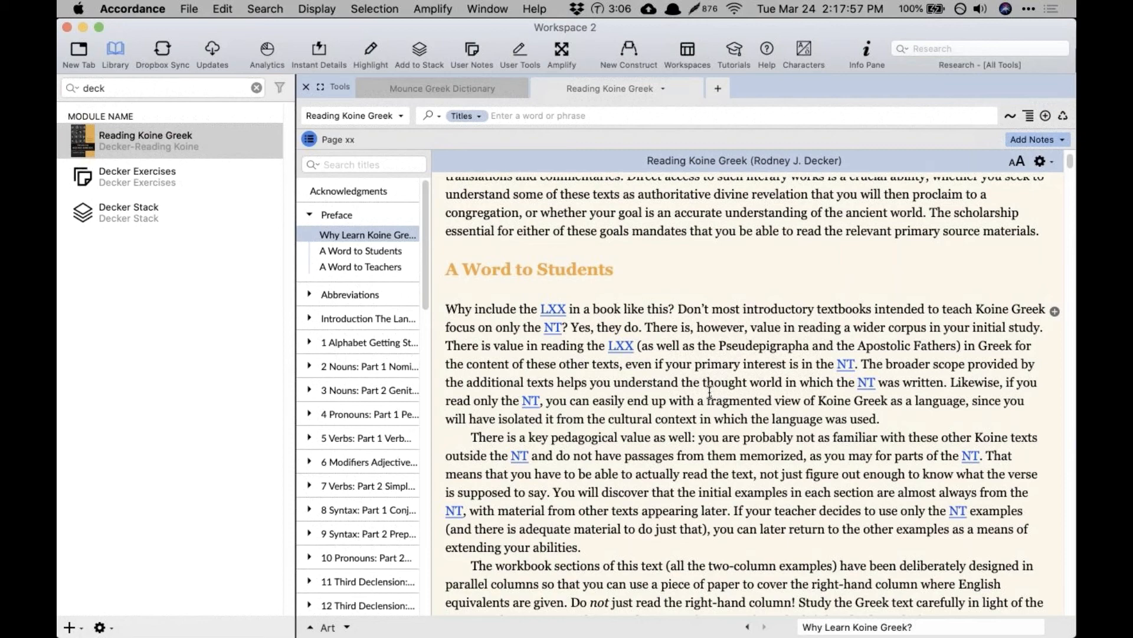
{"action": "scroll", "coordinate": [709, 393], "scroll_direction": "up", "scroll_amount": 2}
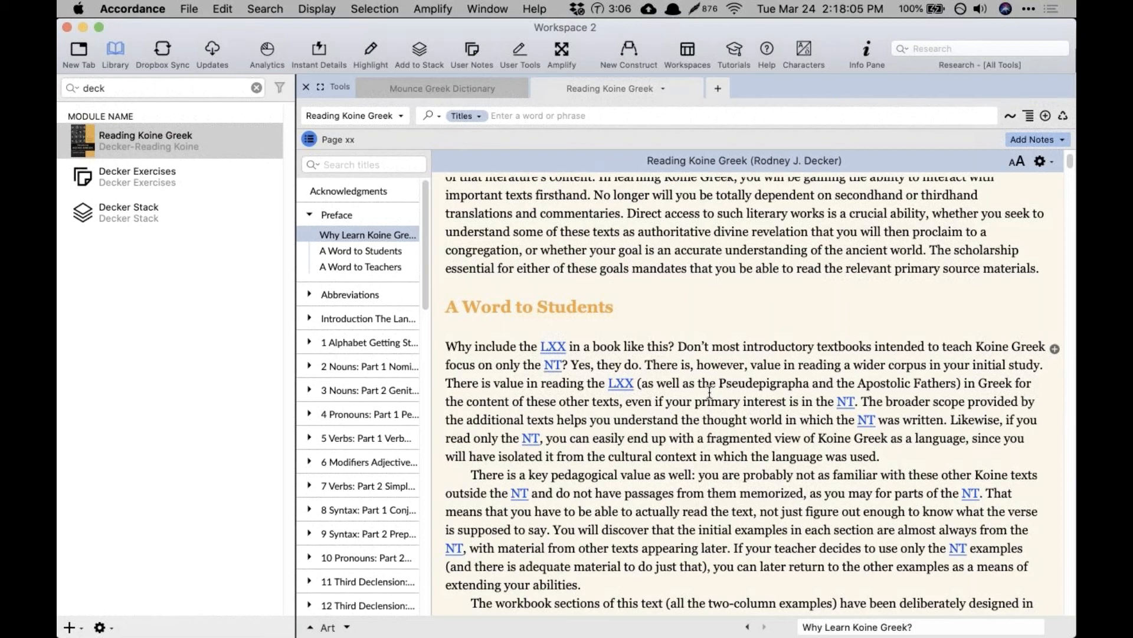
{"action": "scroll", "coordinate": [710, 391], "scroll_direction": "up", "scroll_amount": 10}
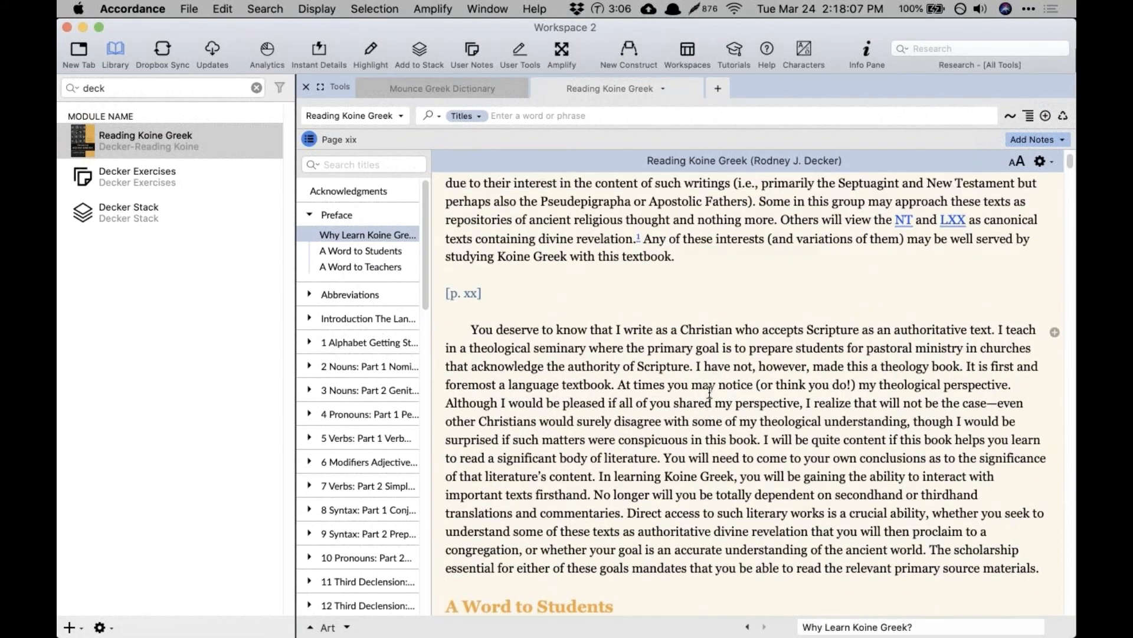
{"action": "scroll", "coordinate": [710, 391], "scroll_direction": "up", "scroll_amount": 9}
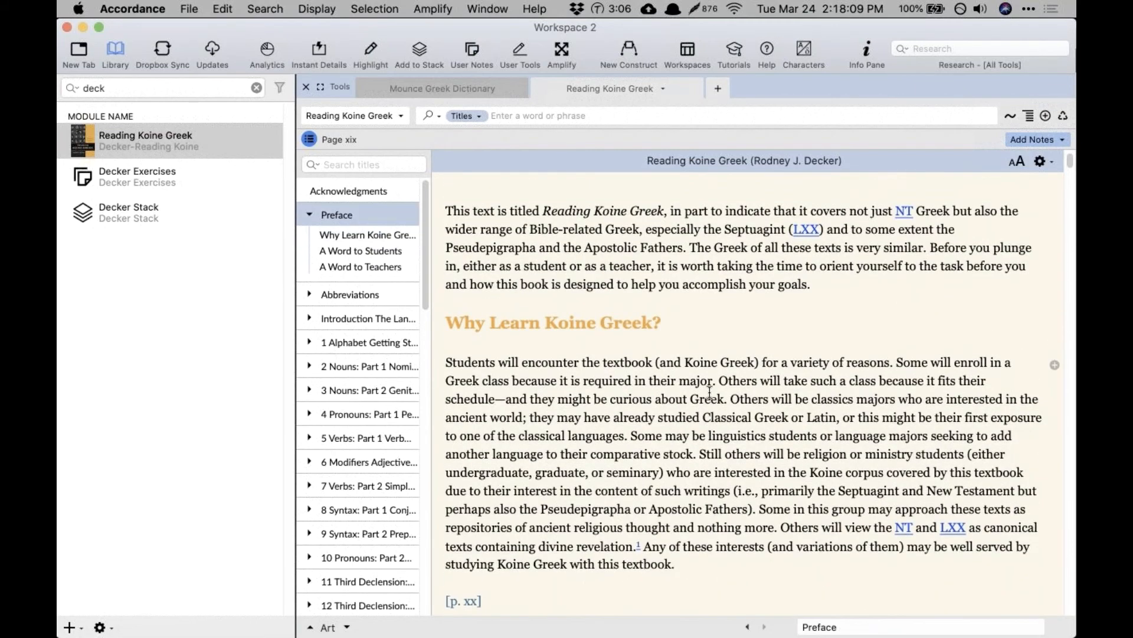
{"action": "scroll", "coordinate": [710, 392], "scroll_direction": "up", "scroll_amount": 7}
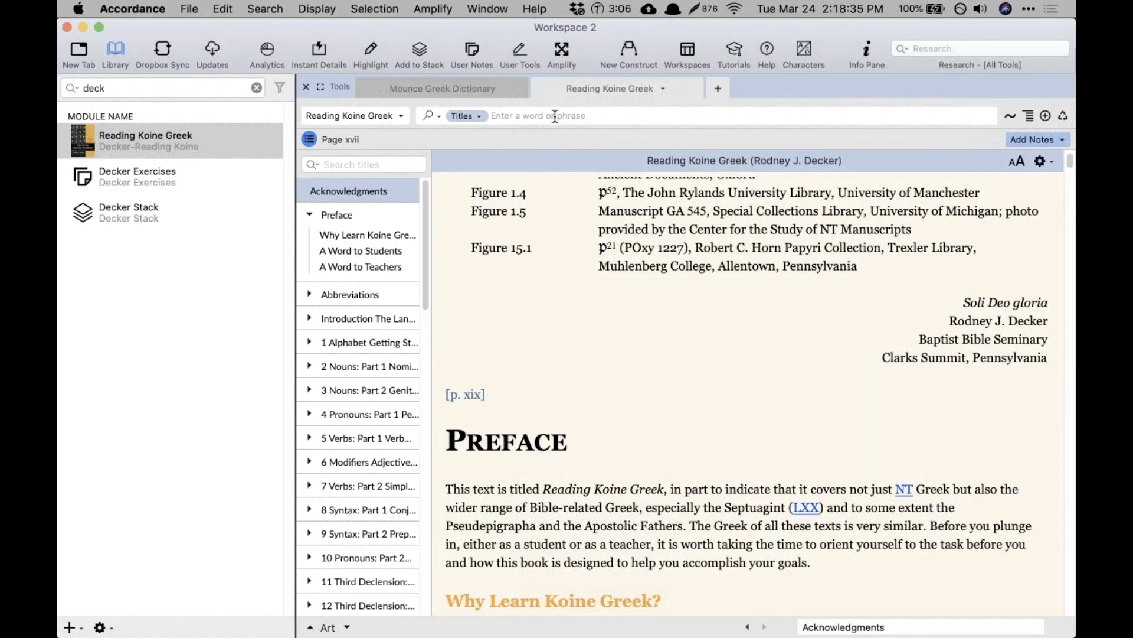
Step: Close Reading Koine Greek and the Mounce Greek Dictionary, and open the NA28 Greek NT by searching the library for "gnt"
{"action": "left_click", "coordinate": [537, 88]}
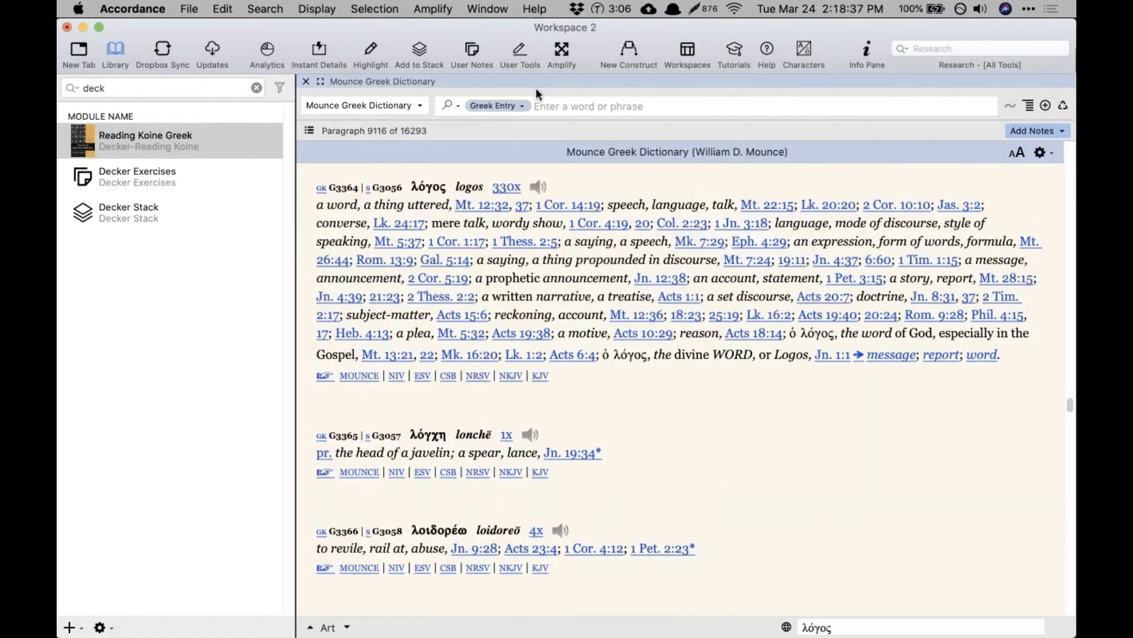
{"action": "left_click", "coordinate": [306, 81]}
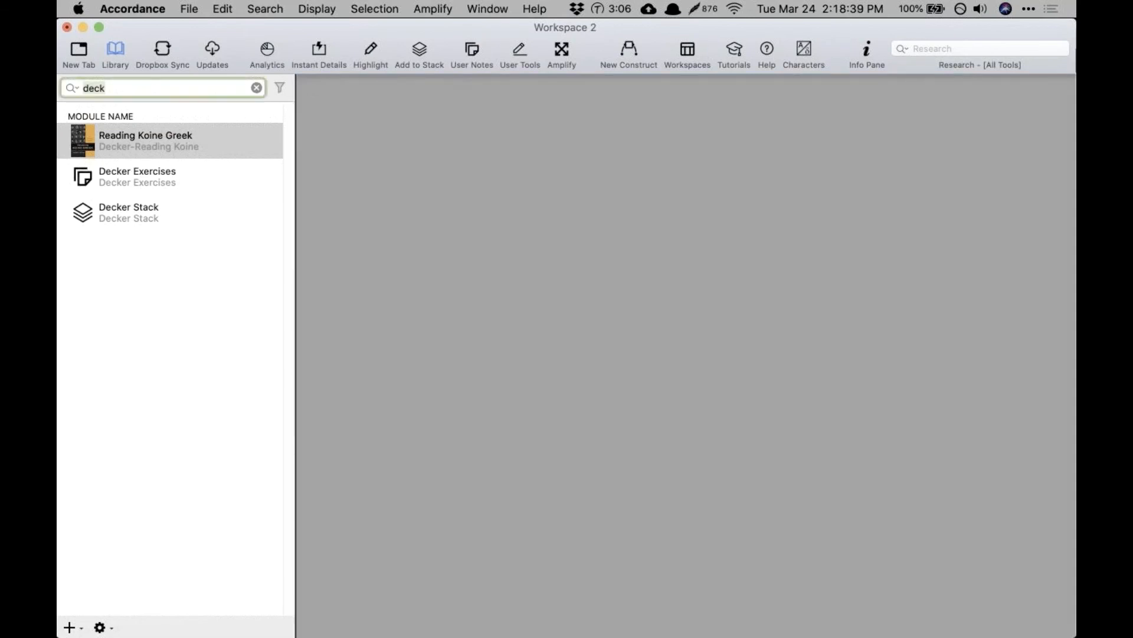
{"action": "type", "text": "gnt"}
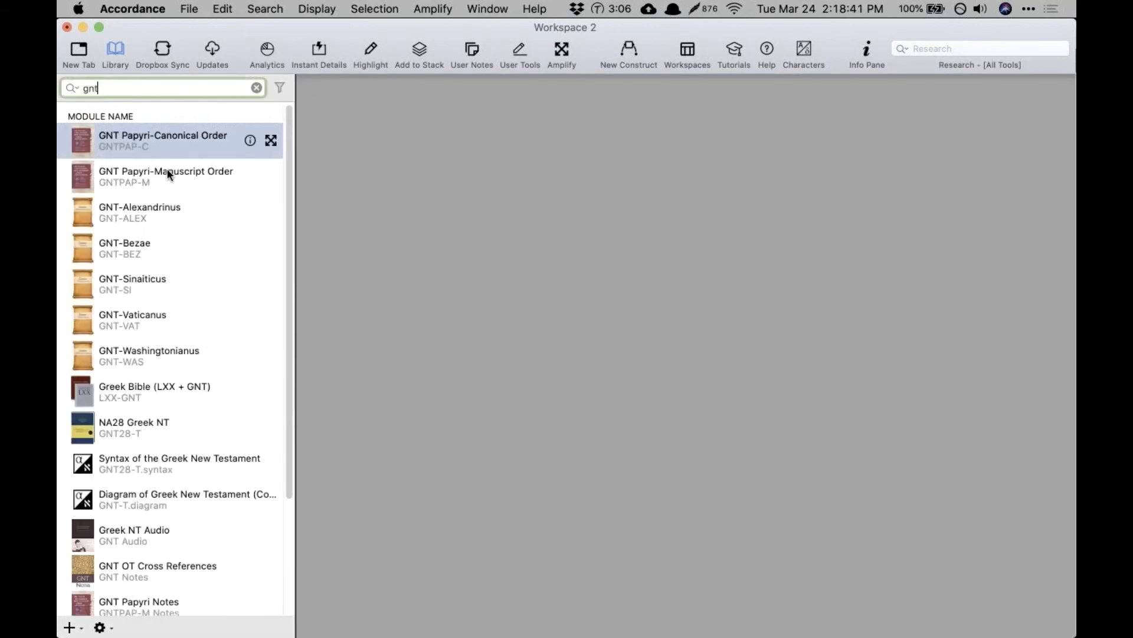
{"action": "double_click", "coordinate": [150, 420]}
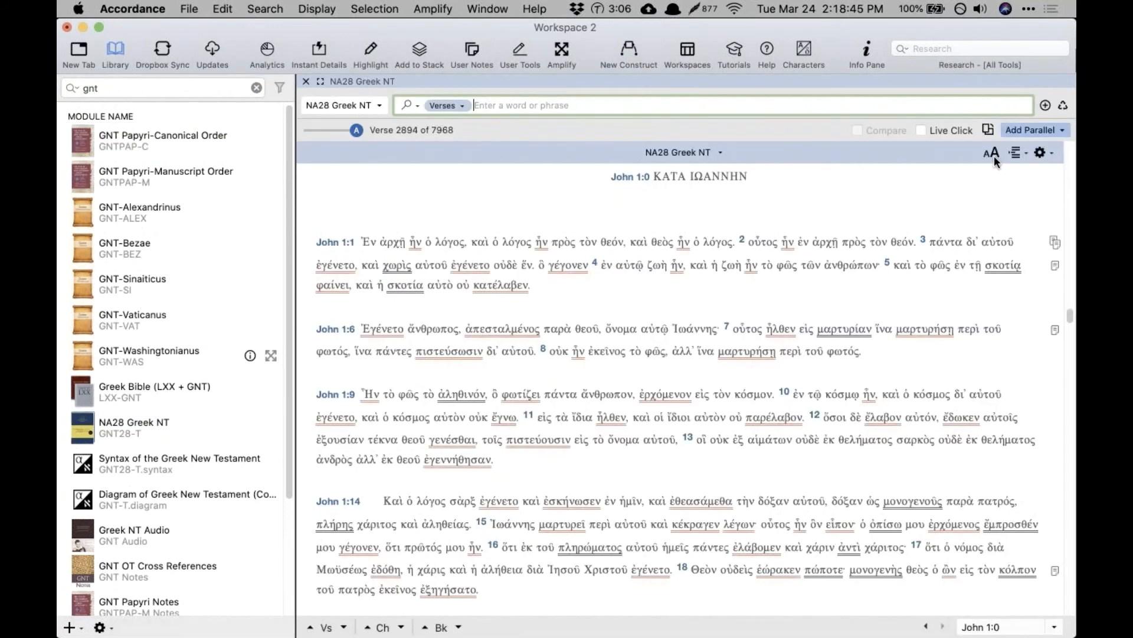
Step: Enlarge the NA28 Greek NT text by three increments
{"action": "left_click", "coordinate": [993, 154]}
{"action": "left_click", "coordinate": [993, 154]}
{"action": "left_click", "coordinate": [993, 153]}
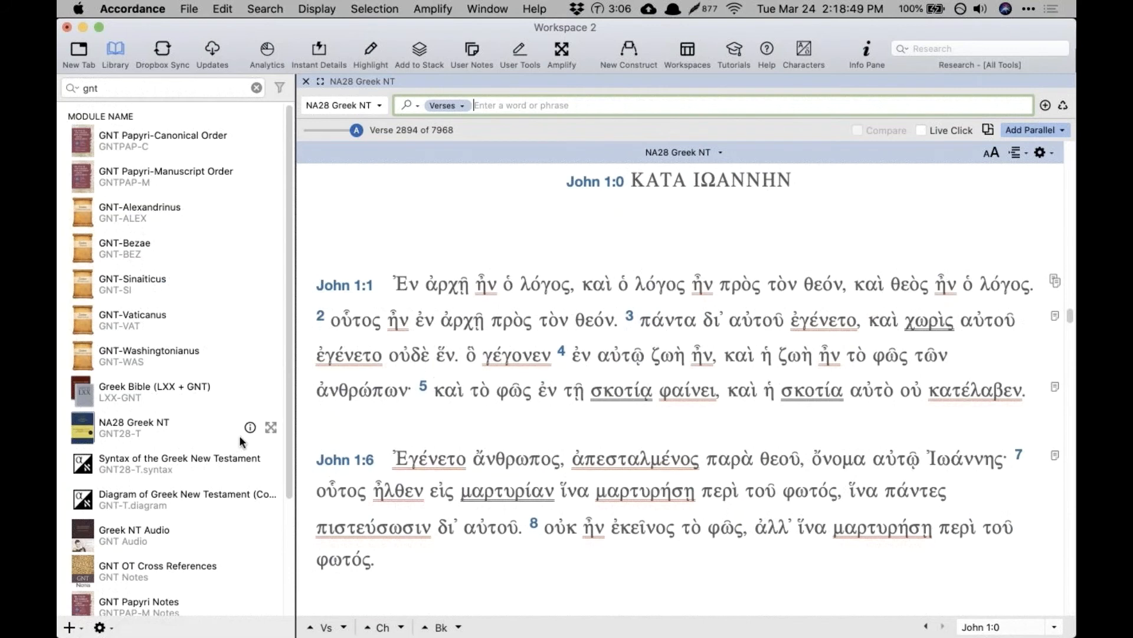
Step: Add ESV with Strong's as a parallel to the NA28 Greek NT, enlarge its text, and cross-highlight "Word" in John 1:1
{"action": "left_click", "coordinate": [1027, 129]}
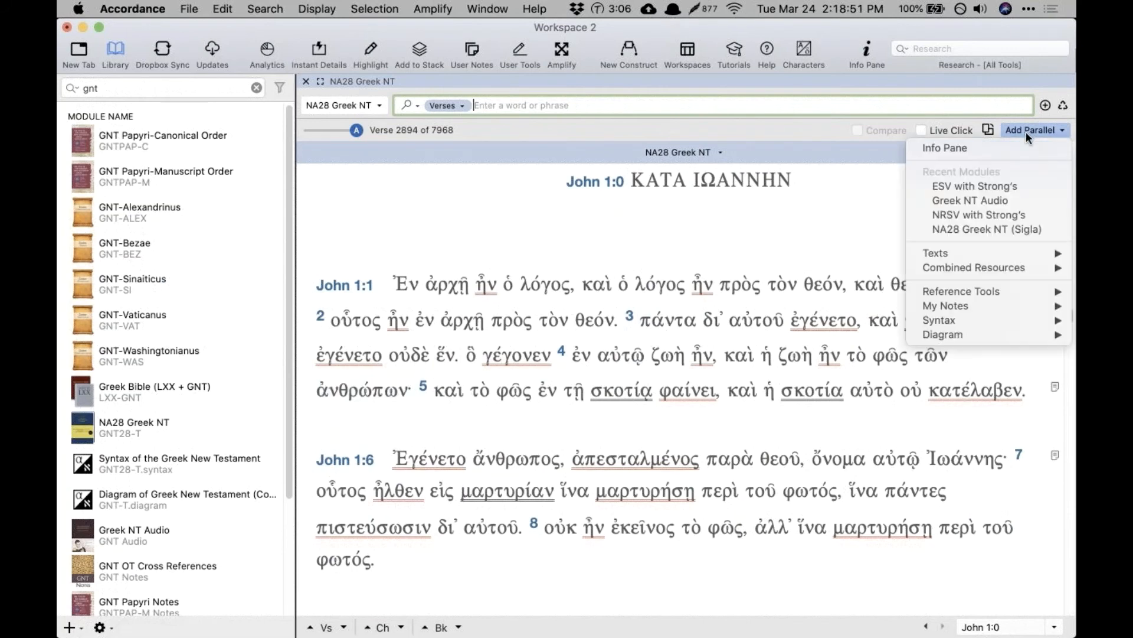
{"action": "left_click", "coordinate": [987, 185]}
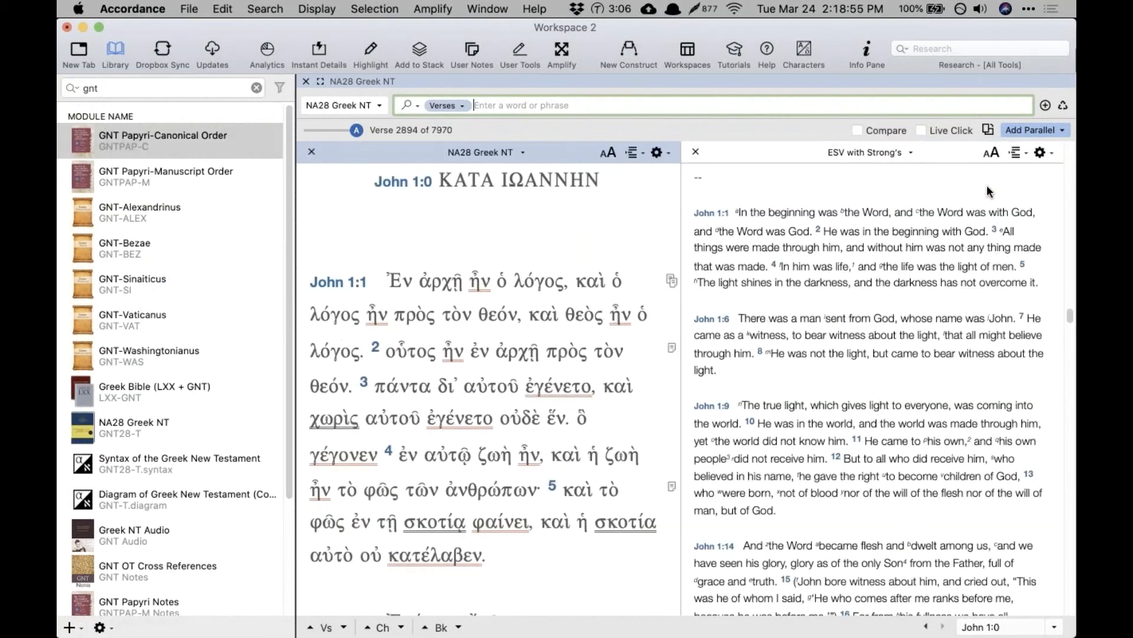
{"action": "left_click", "coordinate": [995, 155]}
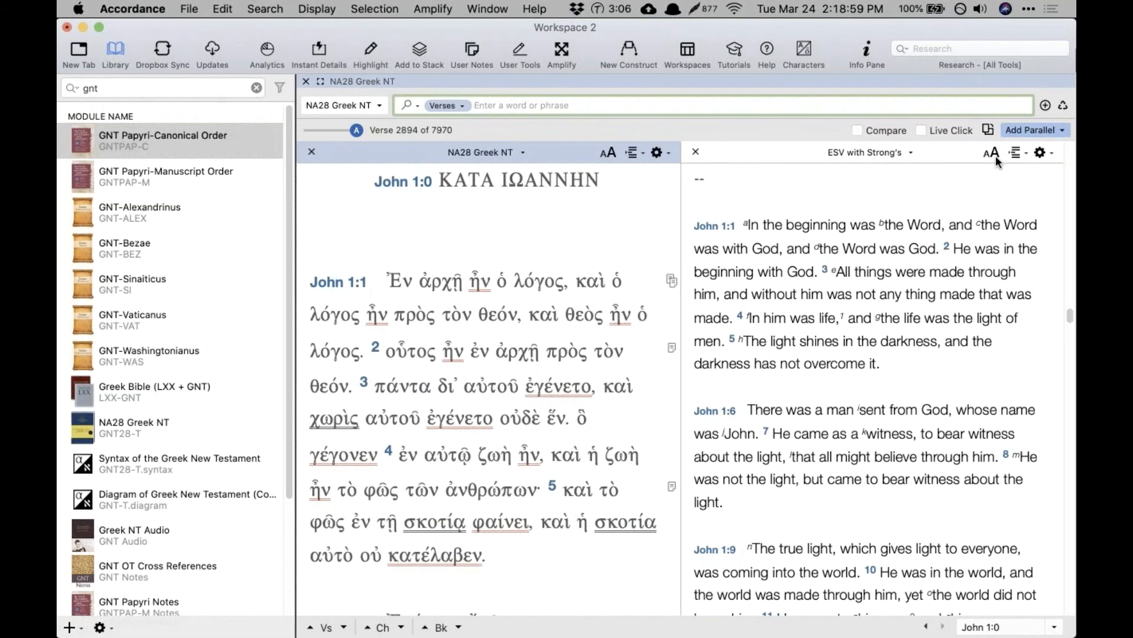
{"action": "mouse_move", "coordinate": [935, 229]}
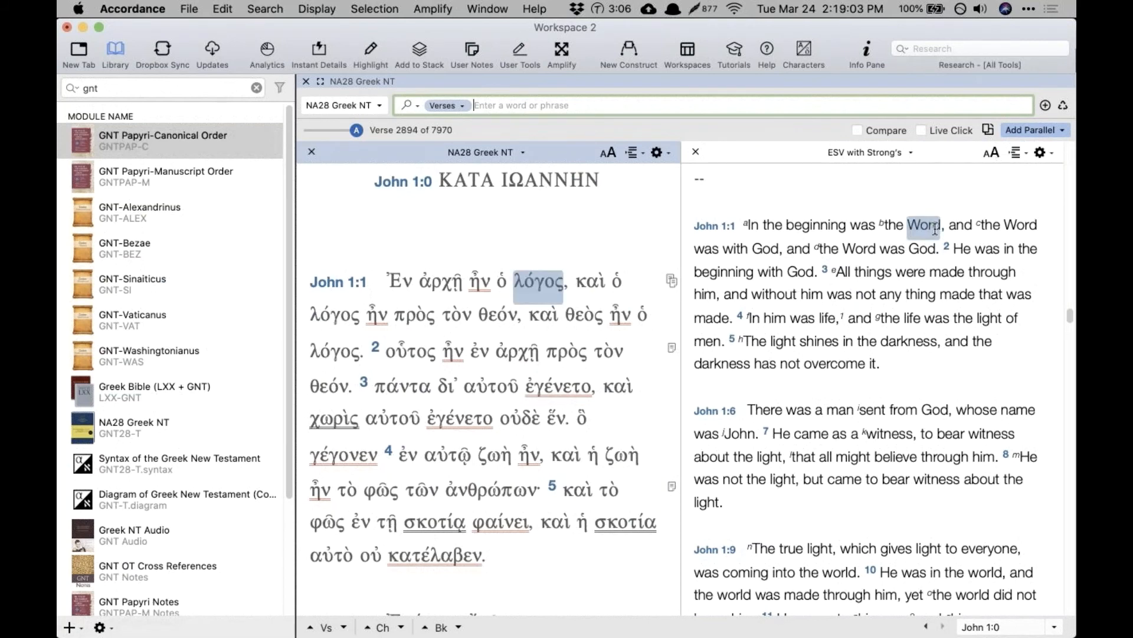
Step: Turn on Live Click for the parallel texts and place the cursor after John 1:5 in ESV with Strong's
{"action": "left_click", "coordinate": [922, 128]}
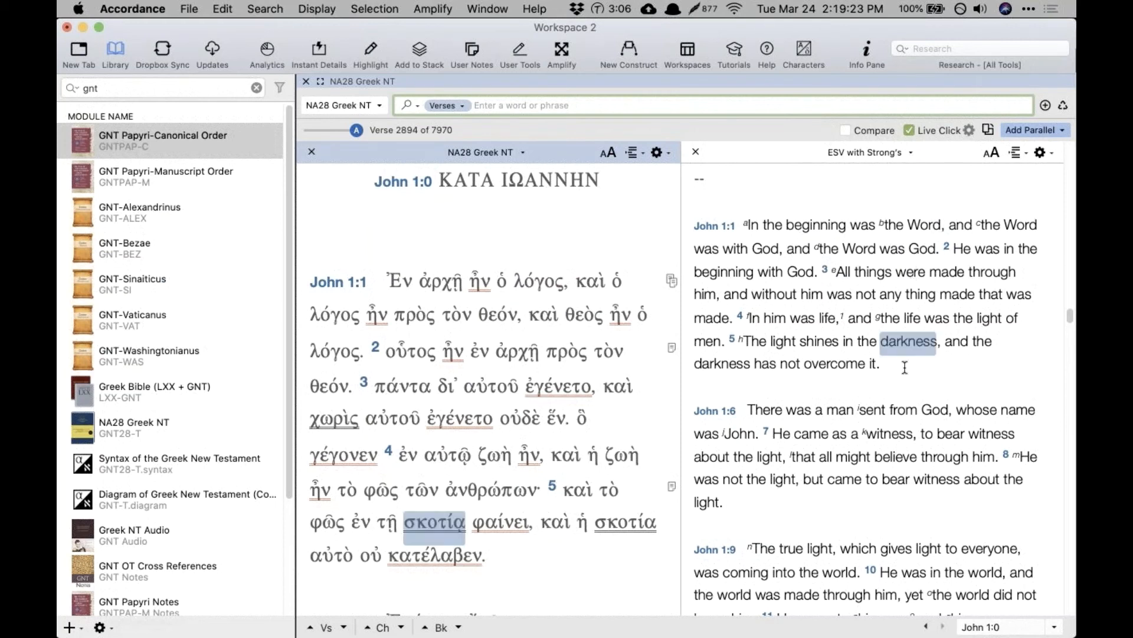
{"action": "left_click", "coordinate": [902, 389]}
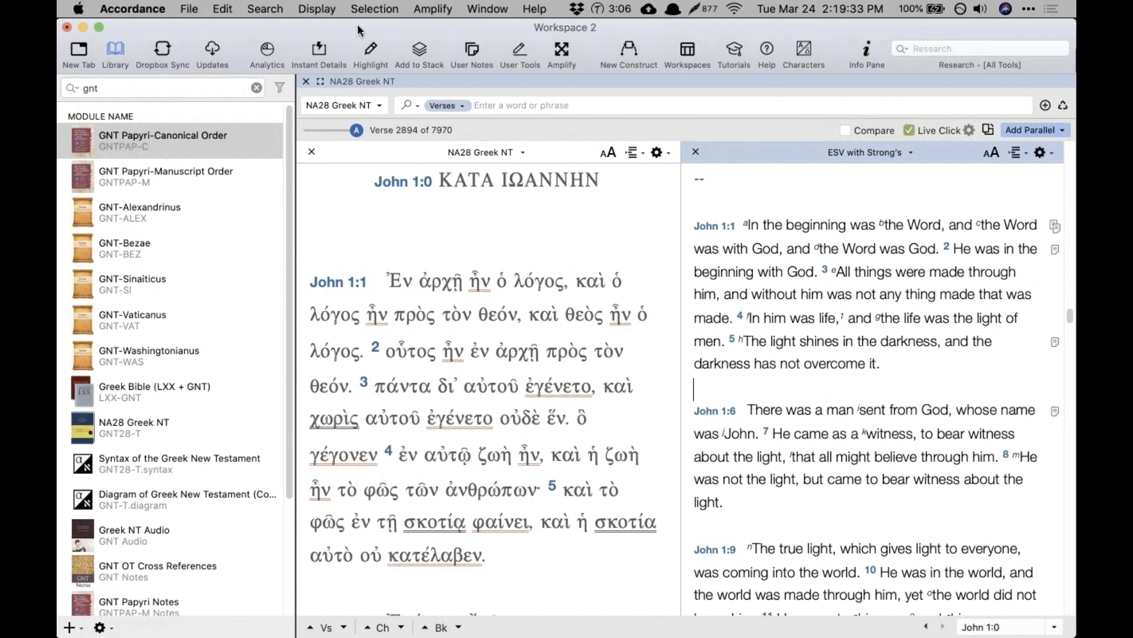
{"action": "left_click", "coordinate": [328, 10]}
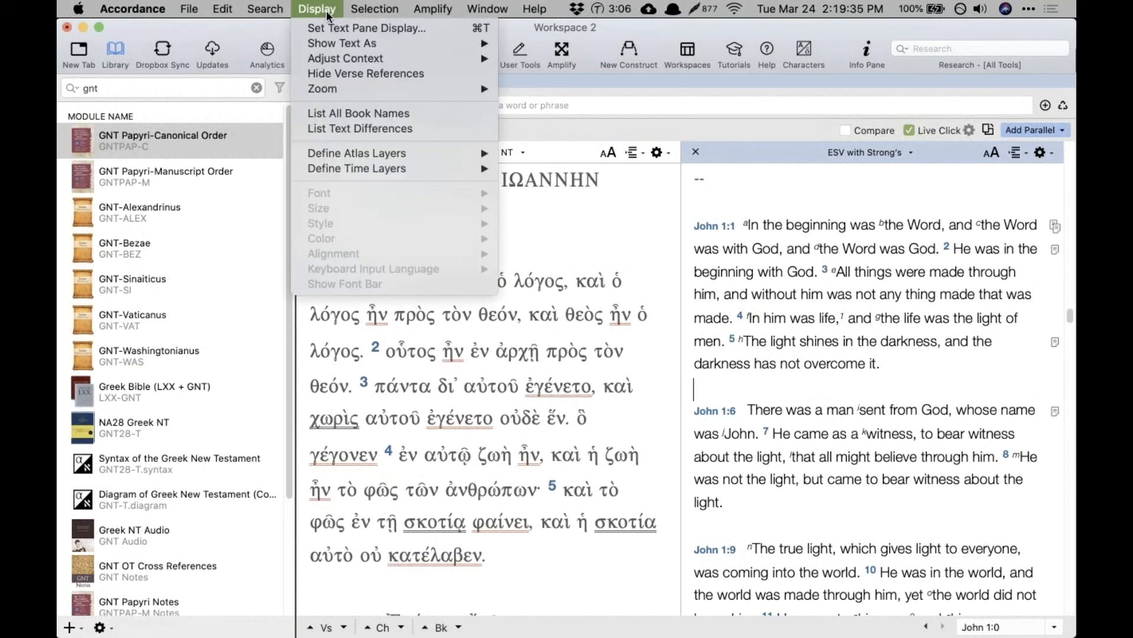
{"action": "mouse_move", "coordinate": [413, 14]}
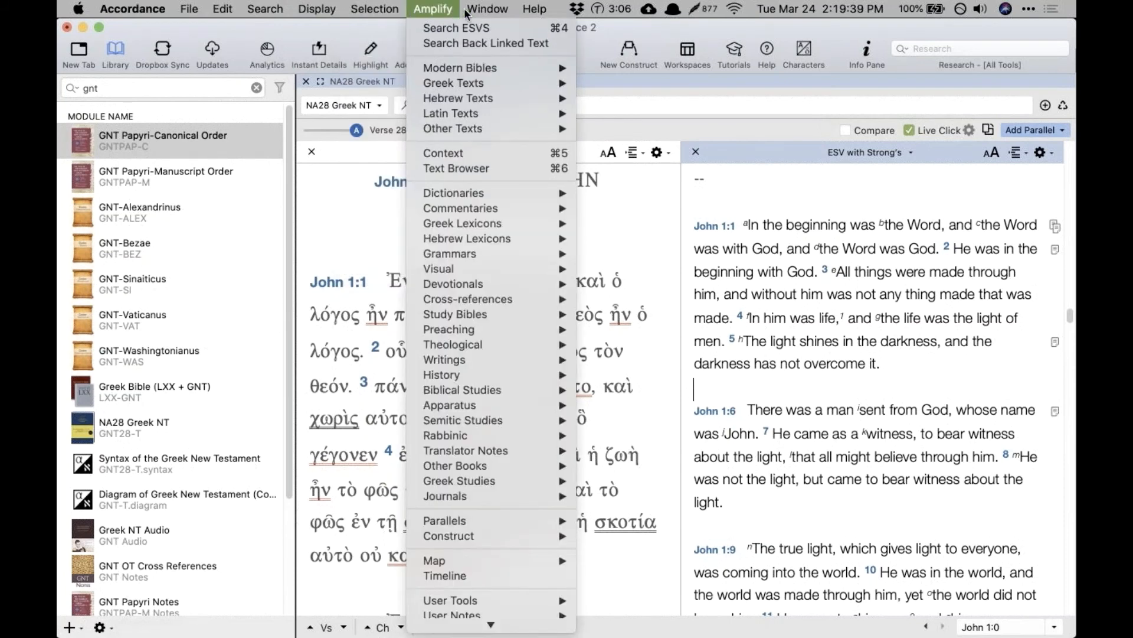
{"action": "mouse_move", "coordinate": [467, 13]}
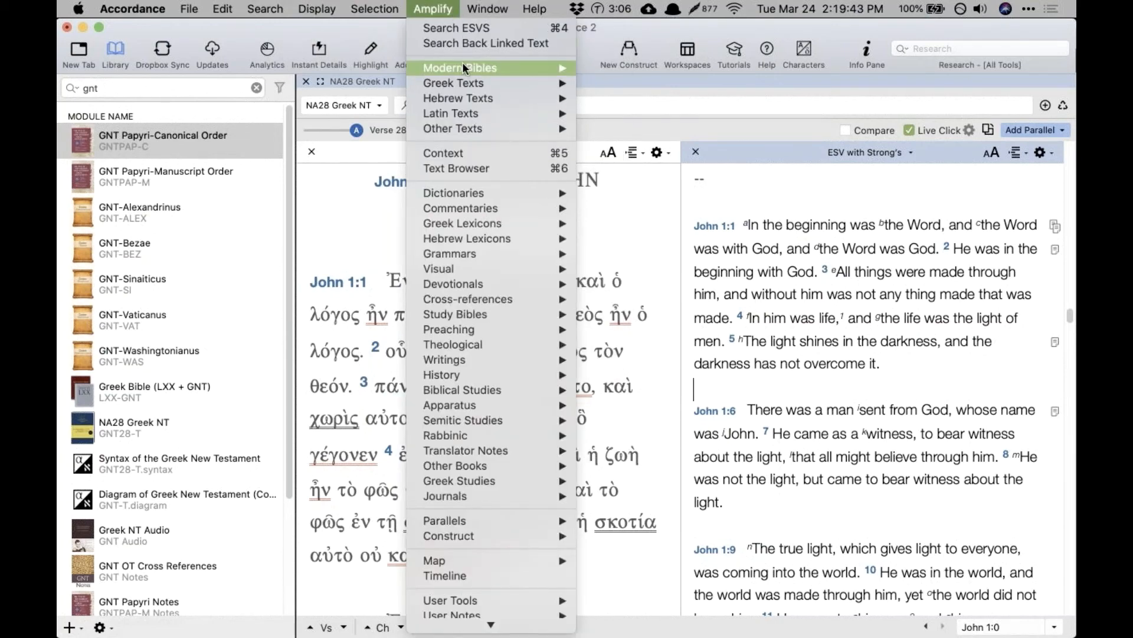
{"action": "scroll", "coordinate": [462, 215], "scroll_direction": "down", "scroll_amount": 2}
{"action": "mouse_move", "coordinate": [462, 215]}
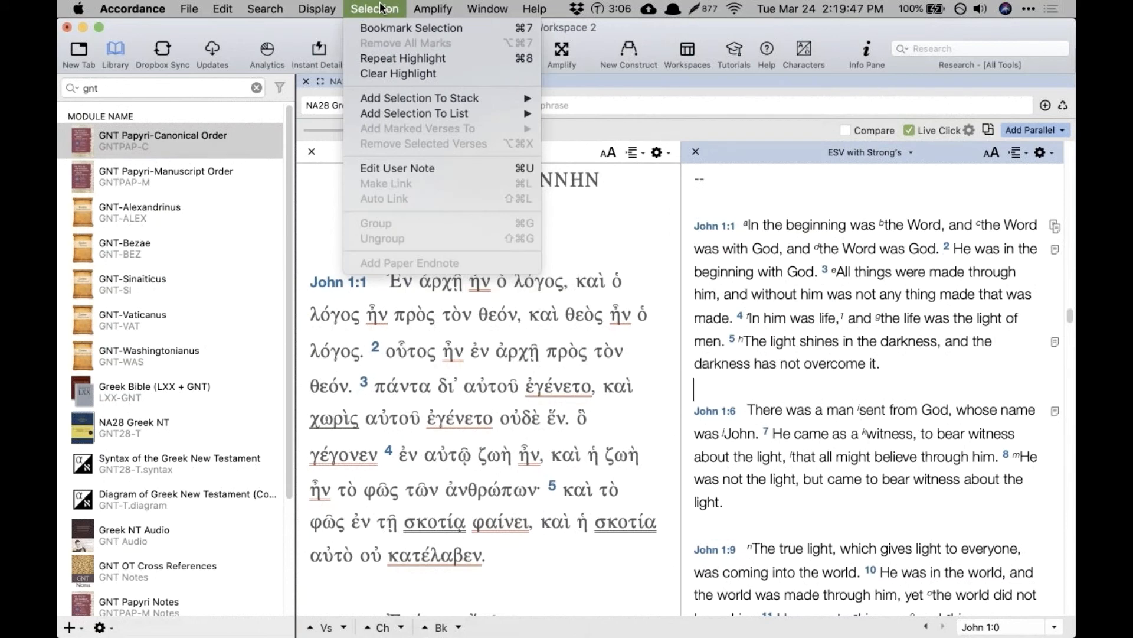
{"action": "mouse_move", "coordinate": [342, 10]}
{"action": "mouse_move", "coordinate": [284, 11]}
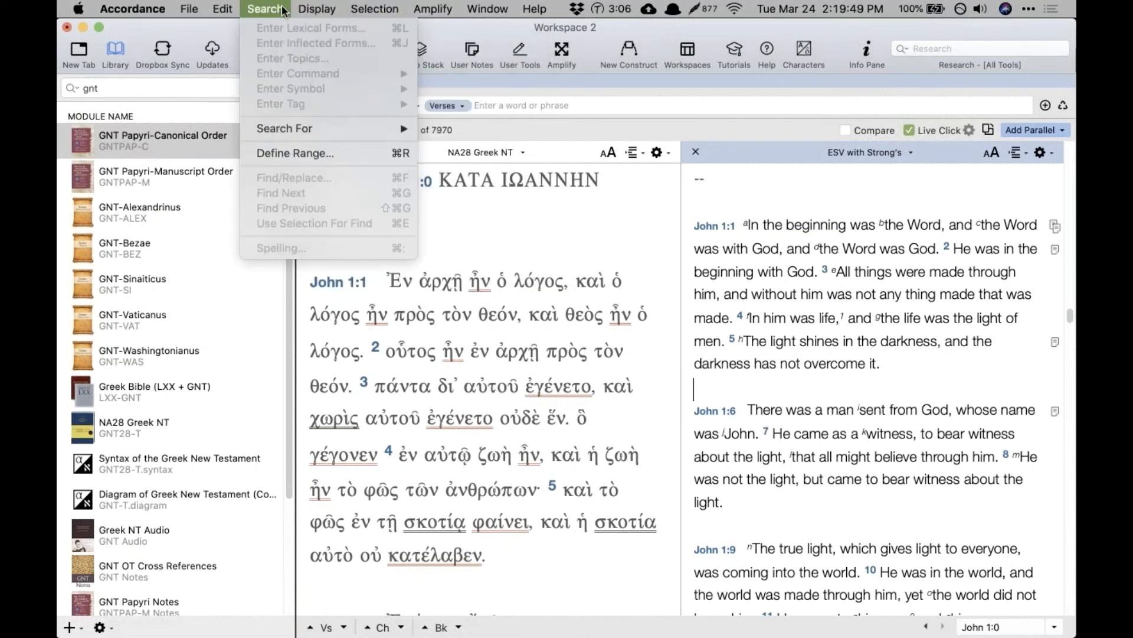
{"action": "mouse_move", "coordinate": [229, 11]}
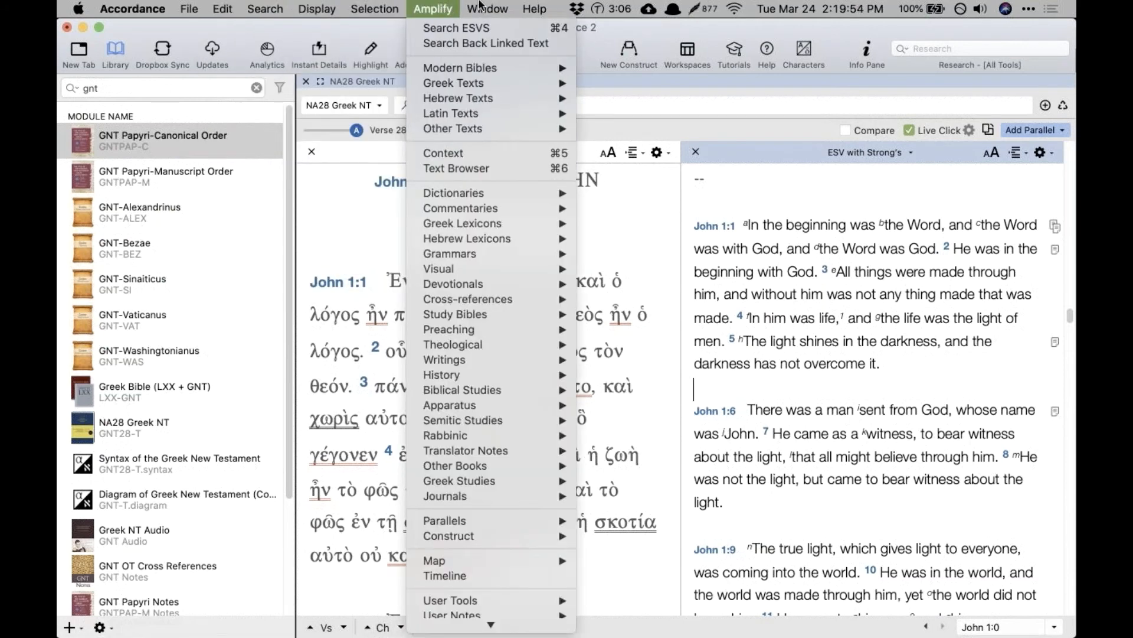
{"action": "left_click", "coordinate": [368, 255]}
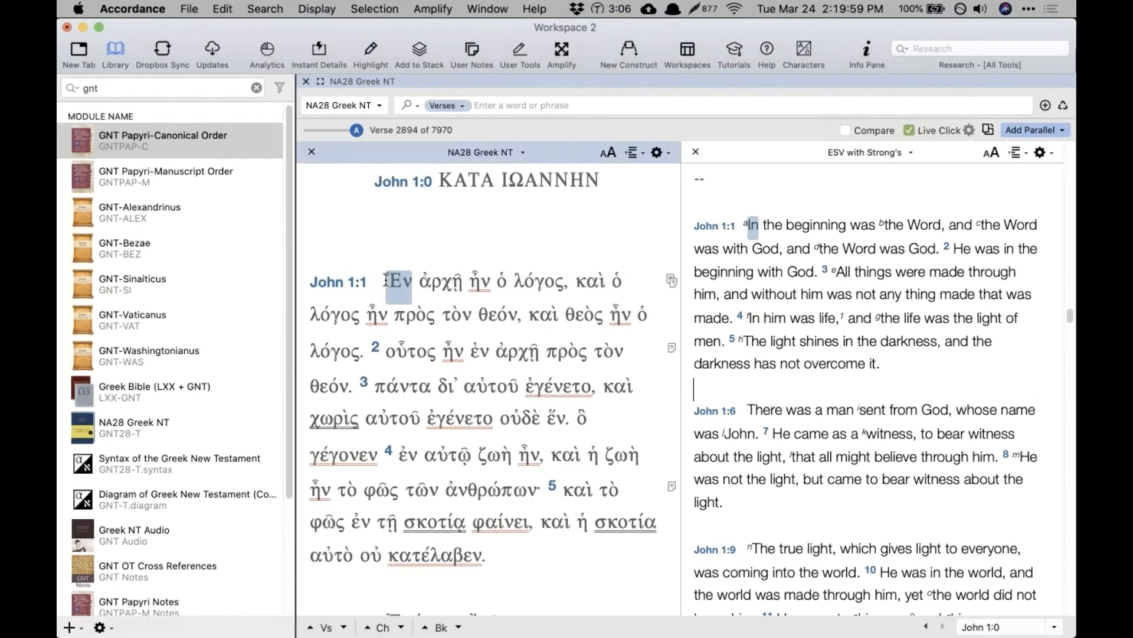
{"action": "mouse_move", "coordinate": [387, 280]}
{"action": "left_click_drag", "start_coordinate": [388, 280], "coordinate": [564, 280]}
{"action": "key", "text": "ctrl+s"}
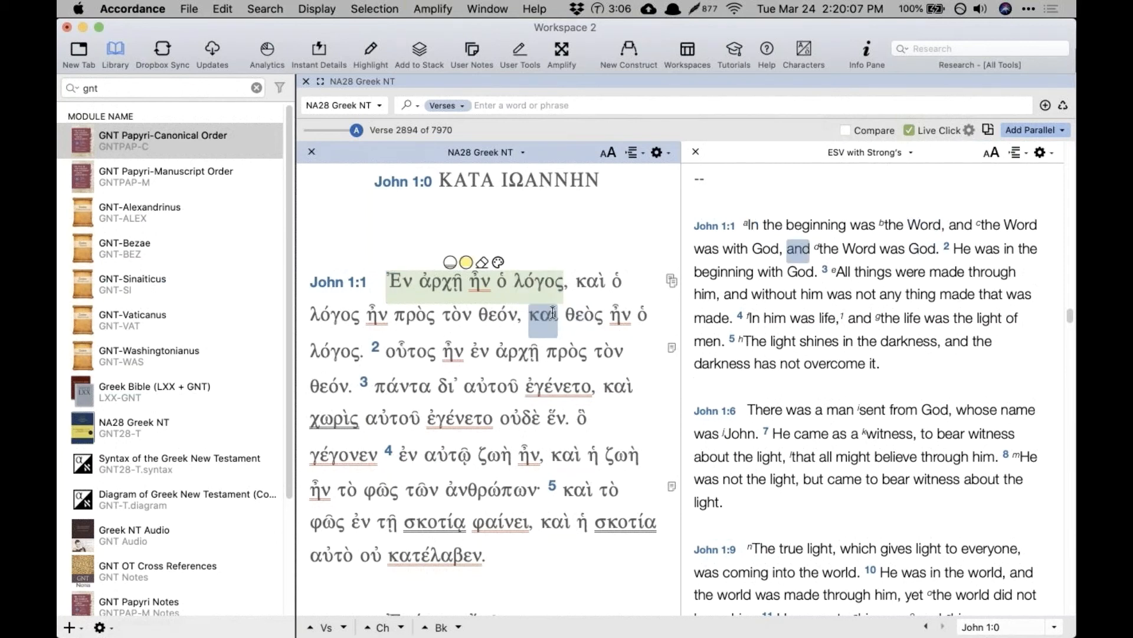
{"action": "left_click", "coordinate": [391, 282]}
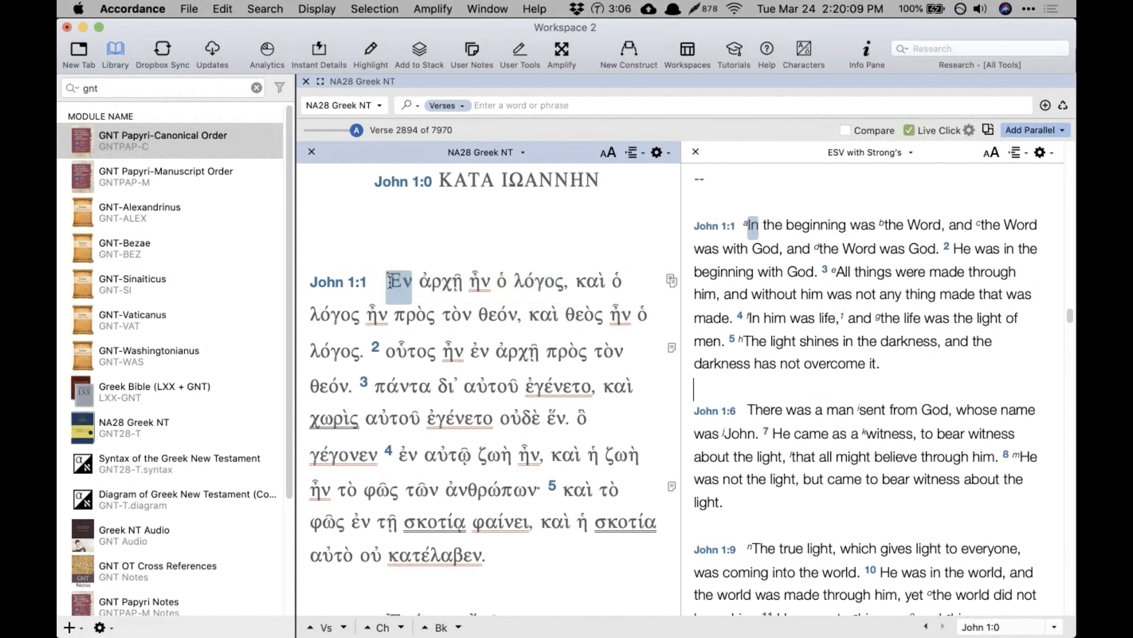
{"action": "key", "text": "ctrl+s"}
{"action": "left_click", "coordinate": [674, 157]}
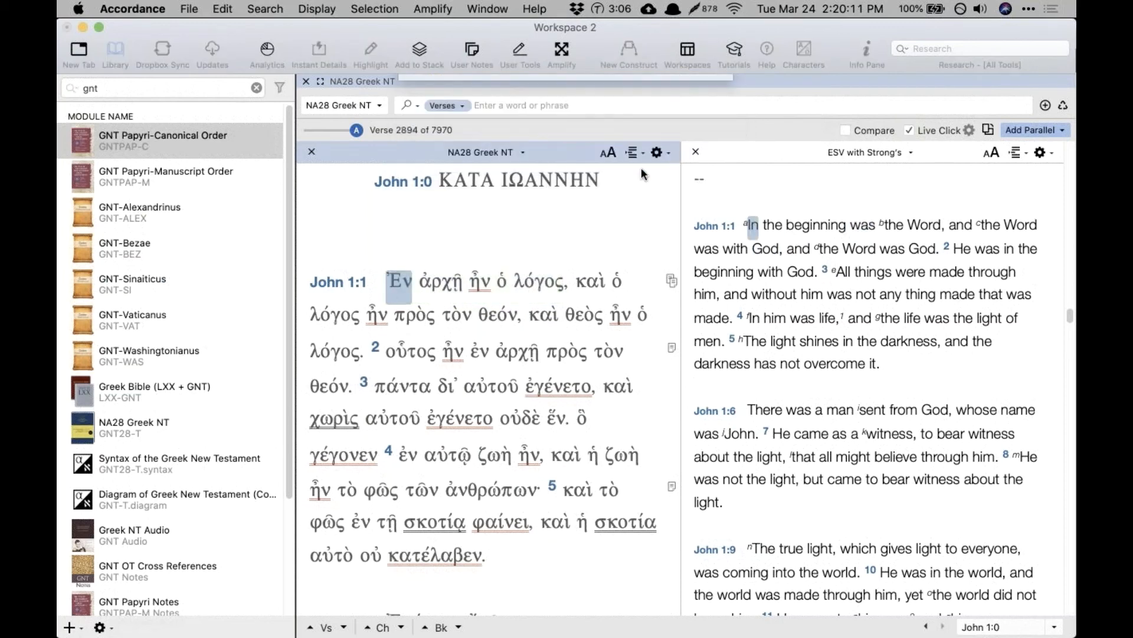
Step: Select "Ἐν ἀρχῇ ἦν ὁ λόγος" in John 1:1 of the NA28 Greek NT and locate the Speak language command for it
{"action": "left_click_drag", "start_coordinate": [388, 283], "coordinate": [584, 281]}
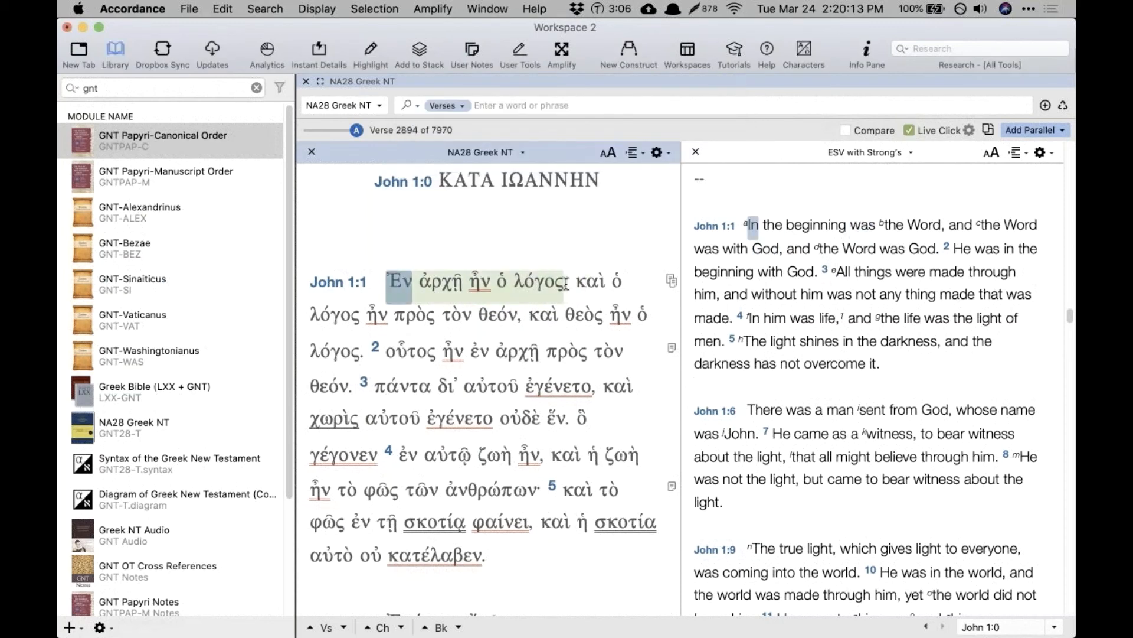
{"action": "left_click", "coordinate": [436, 8]}
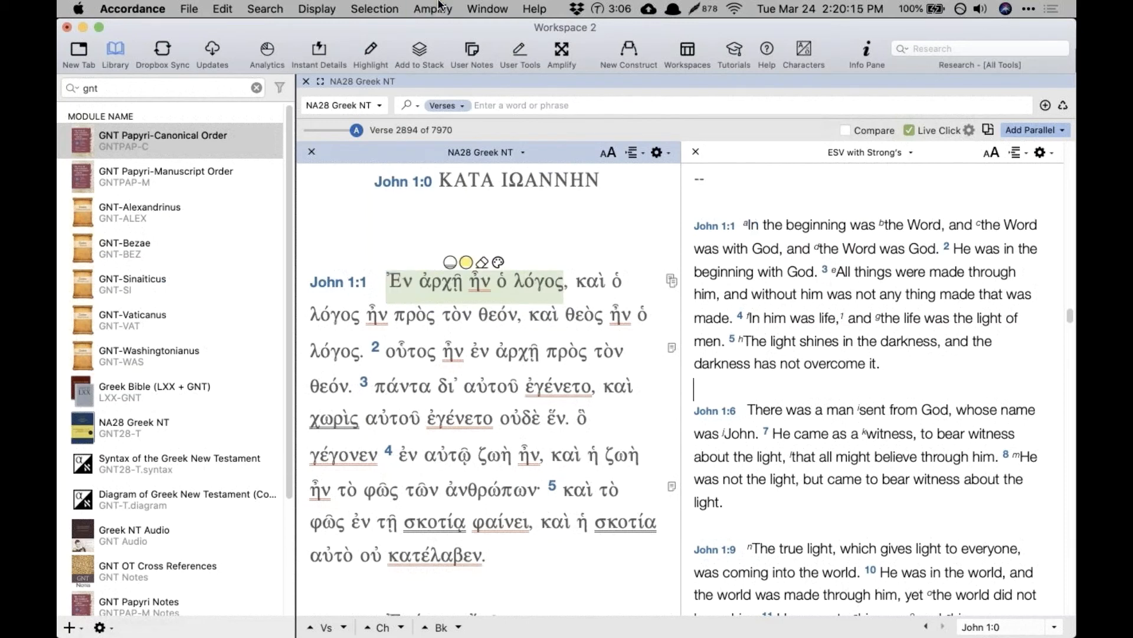
{"action": "left_click", "coordinate": [437, 7]}
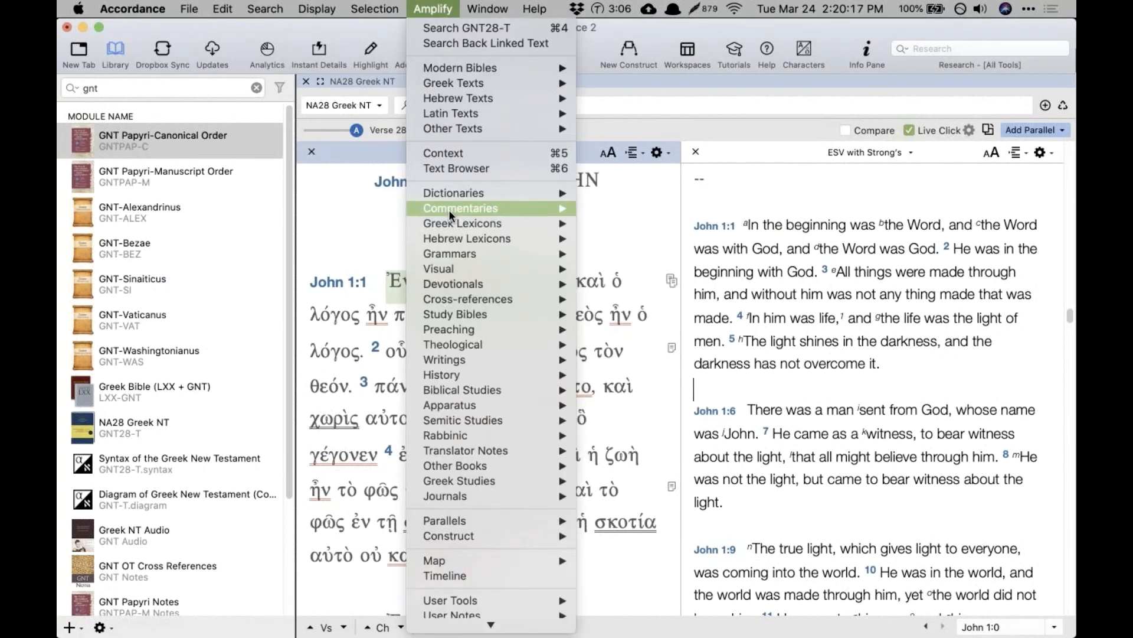
{"action": "scroll", "coordinate": [448, 210], "scroll_direction": "down", "scroll_amount": 3}
{"action": "mouse_move", "coordinate": [505, 585]}
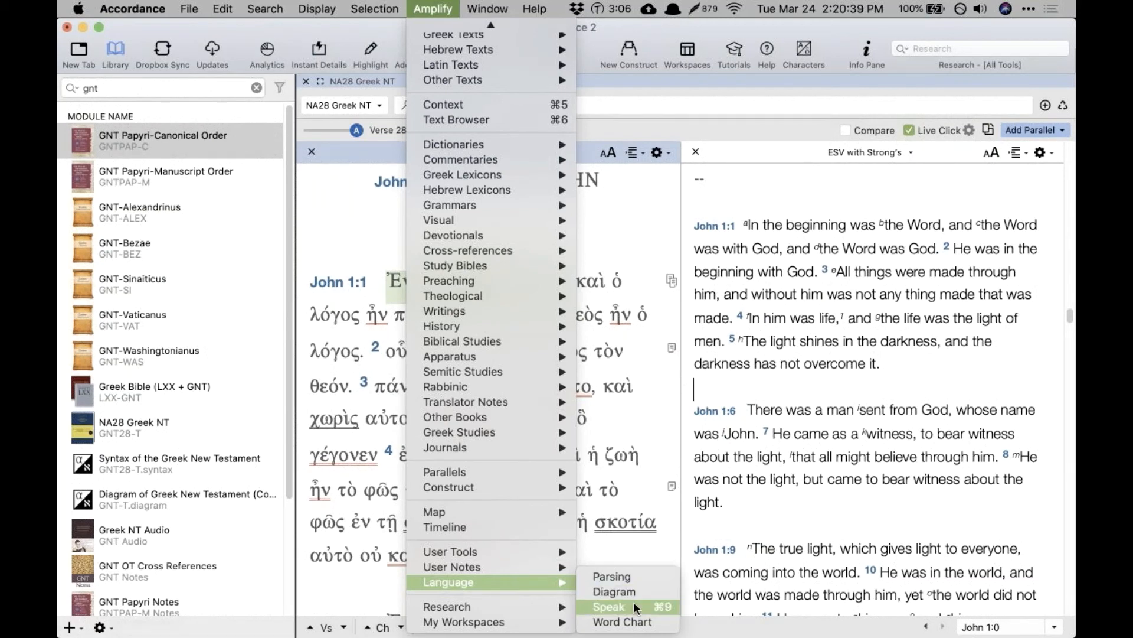
{"action": "left_click", "coordinate": [189, 36]}
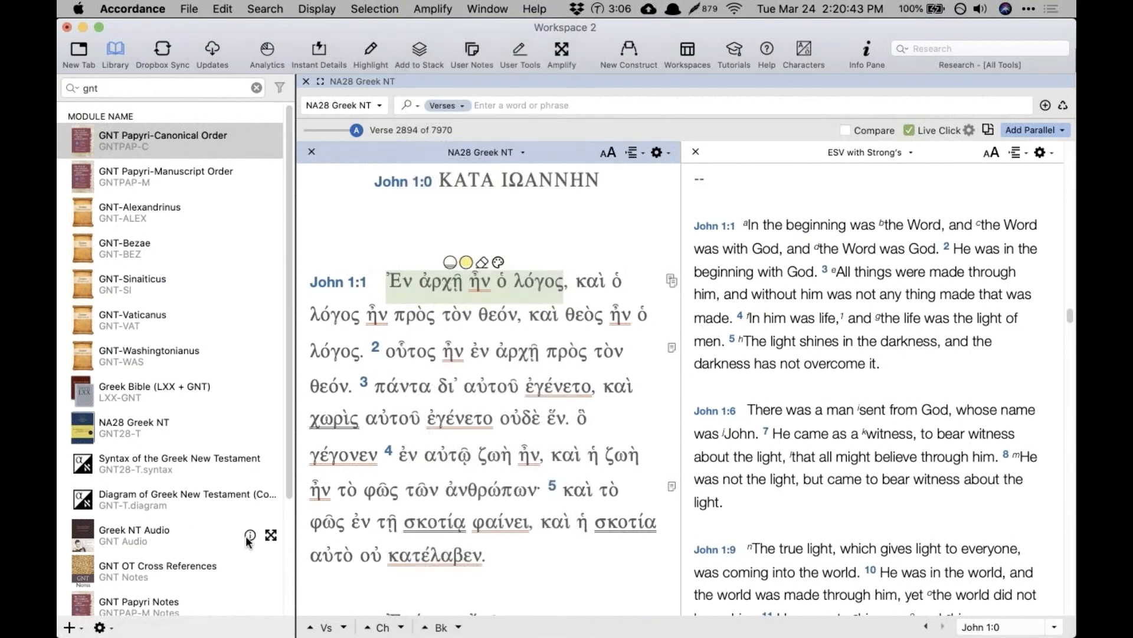
Step: View the module information for Greek NT Audio and dismiss it
{"action": "left_click", "coordinate": [247, 536]}
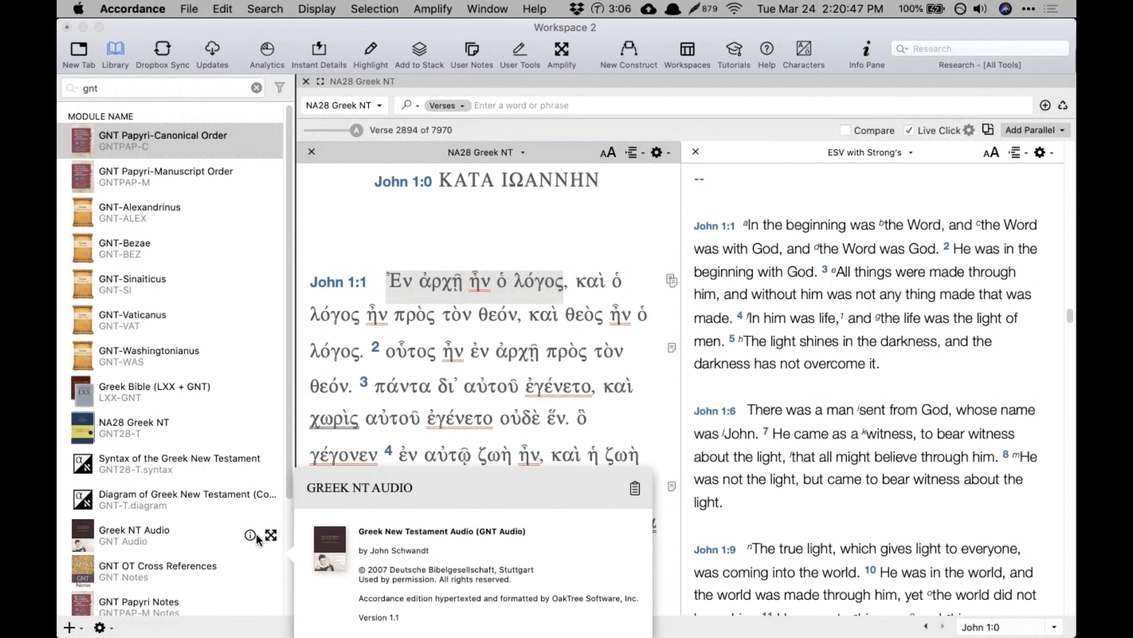
{"action": "double_click", "coordinate": [722, 363]}
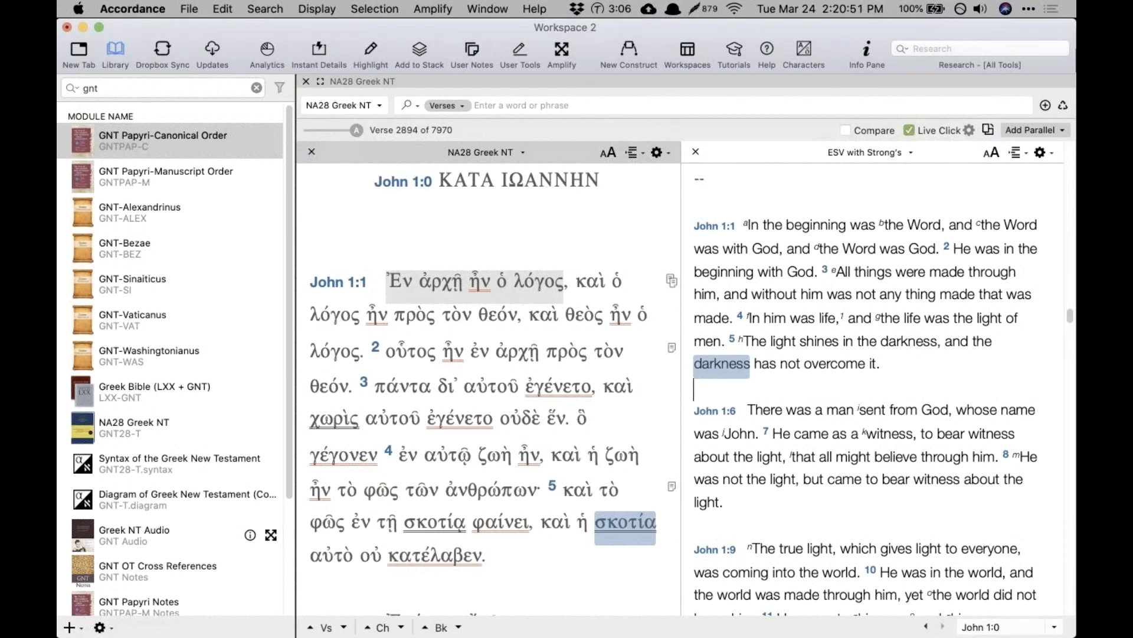
{"action": "left_click", "coordinate": [1068, 234]}
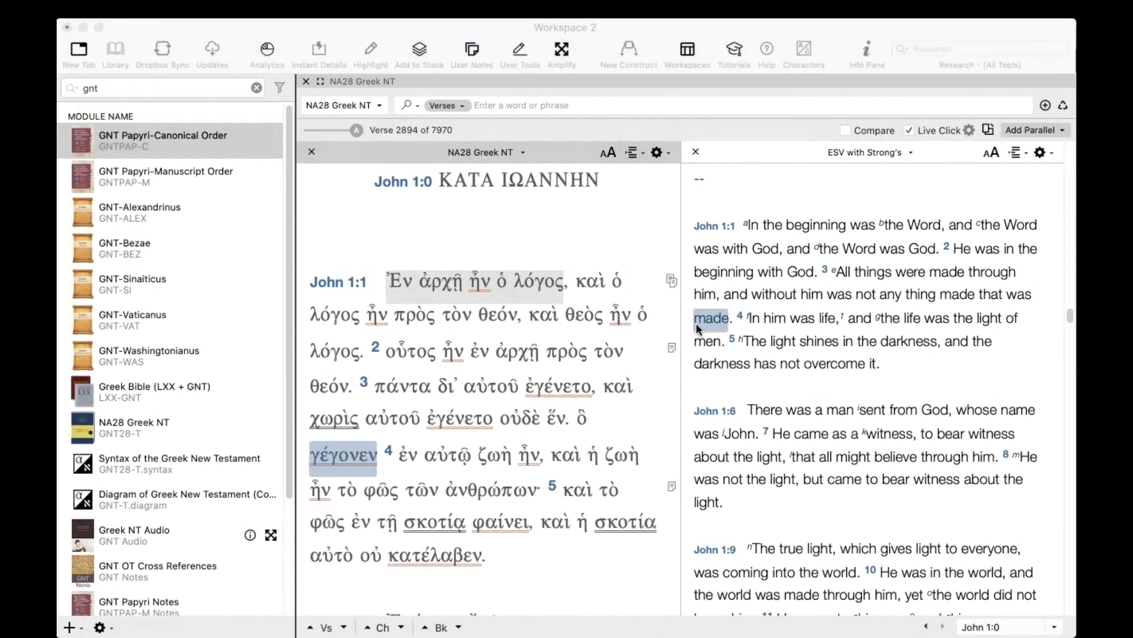
{"action": "left_click", "coordinate": [703, 395]}
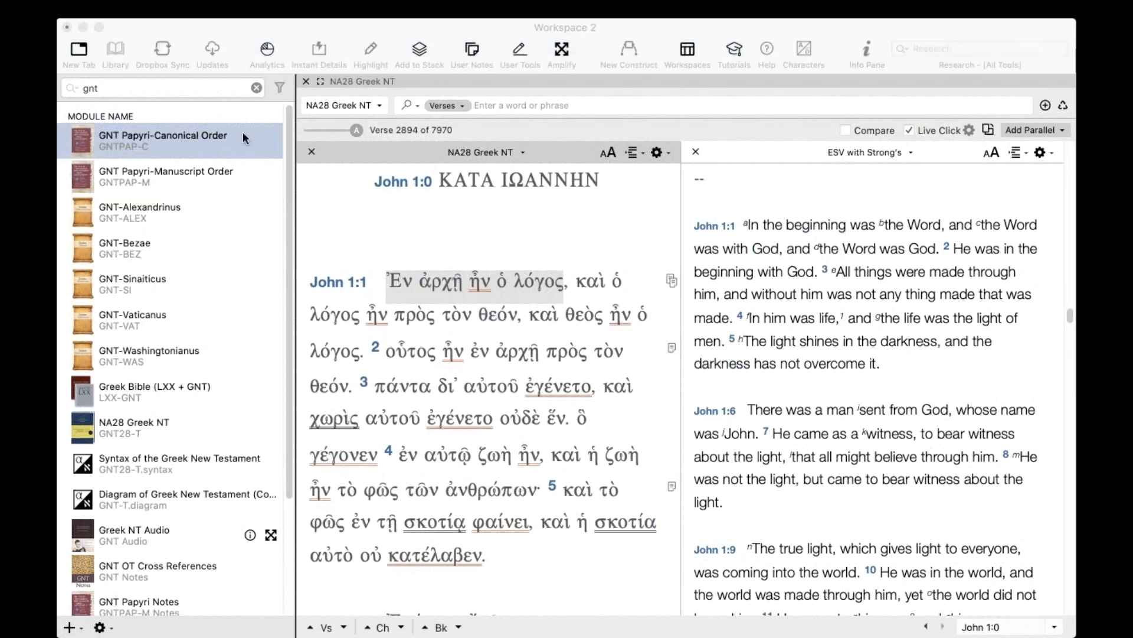
Step: Search the library for "spanish", open Reina-Valera 1909 con Strong (Spanish), and enlarge its text by two increments
{"action": "key", "text": "alt+super+l"}
{"action": "type", "text": "spanish"}
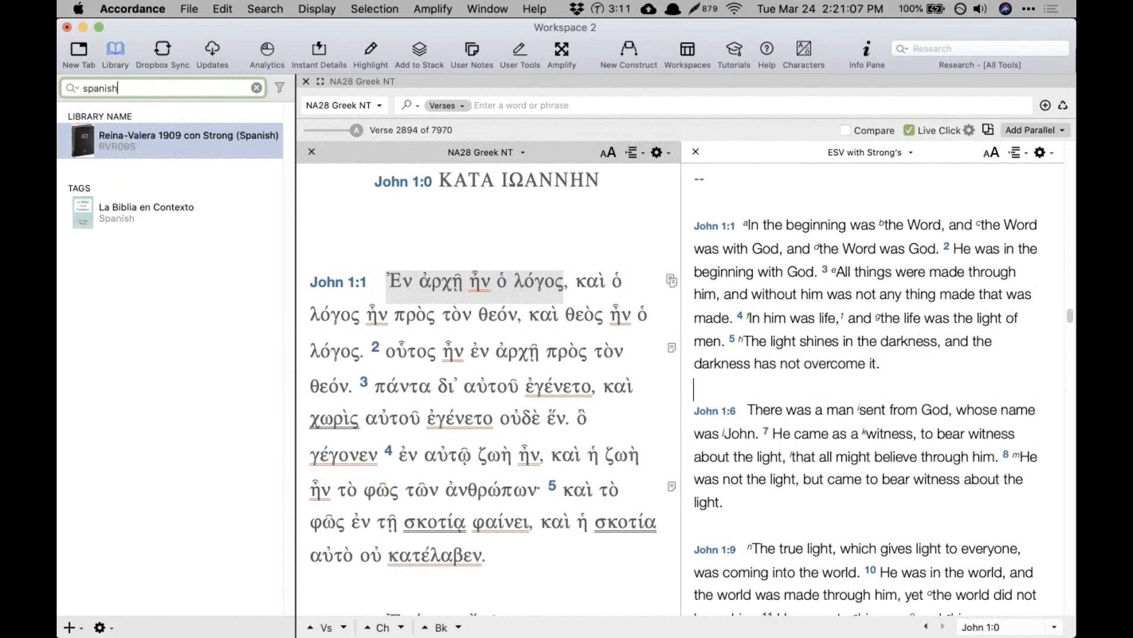
{"action": "left_click", "coordinate": [248, 143]}
{"action": "left_click", "coordinate": [187, 141]}
{"action": "double_click", "coordinate": [150, 141]}
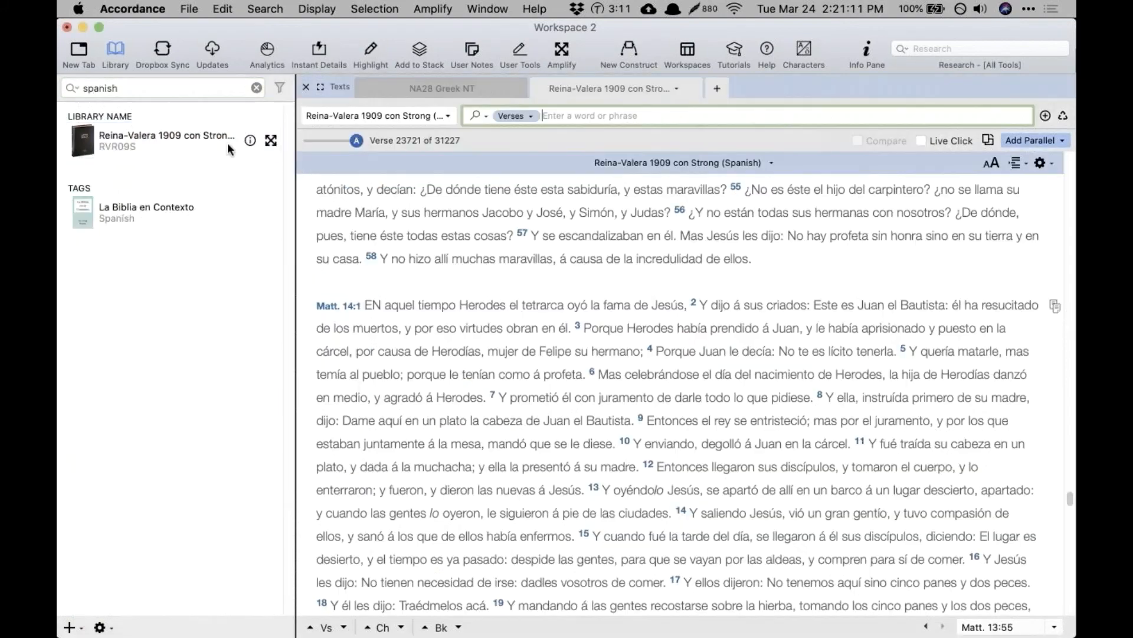
{"action": "left_click", "coordinate": [994, 162]}
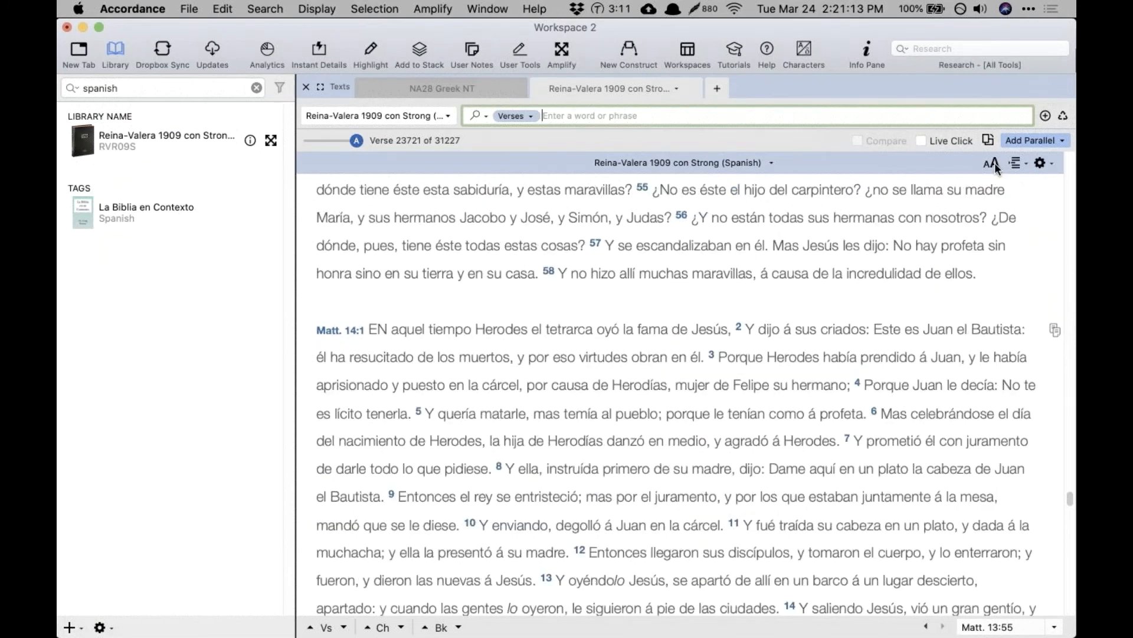
{"action": "left_click", "coordinate": [994, 161]}
Step: Open a Web Browser tab and search the Accordance website for "spanish bible"
{"action": "left_click", "coordinate": [190, 7]}
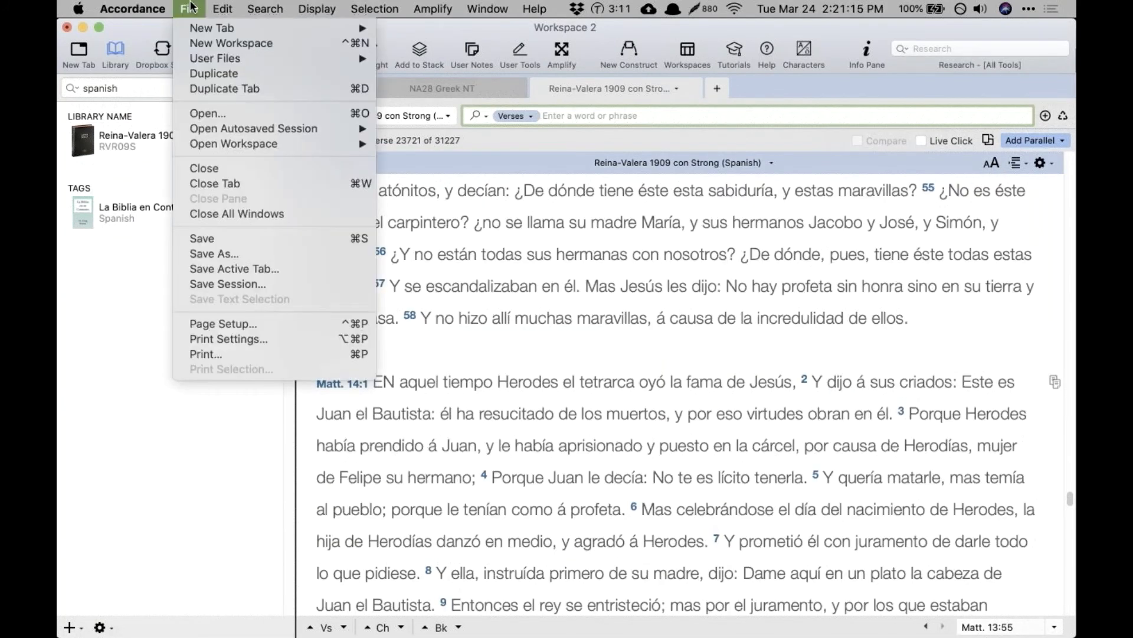
{"action": "left_click", "coordinate": [190, 7]}
{"action": "left_click", "coordinate": [716, 88]}
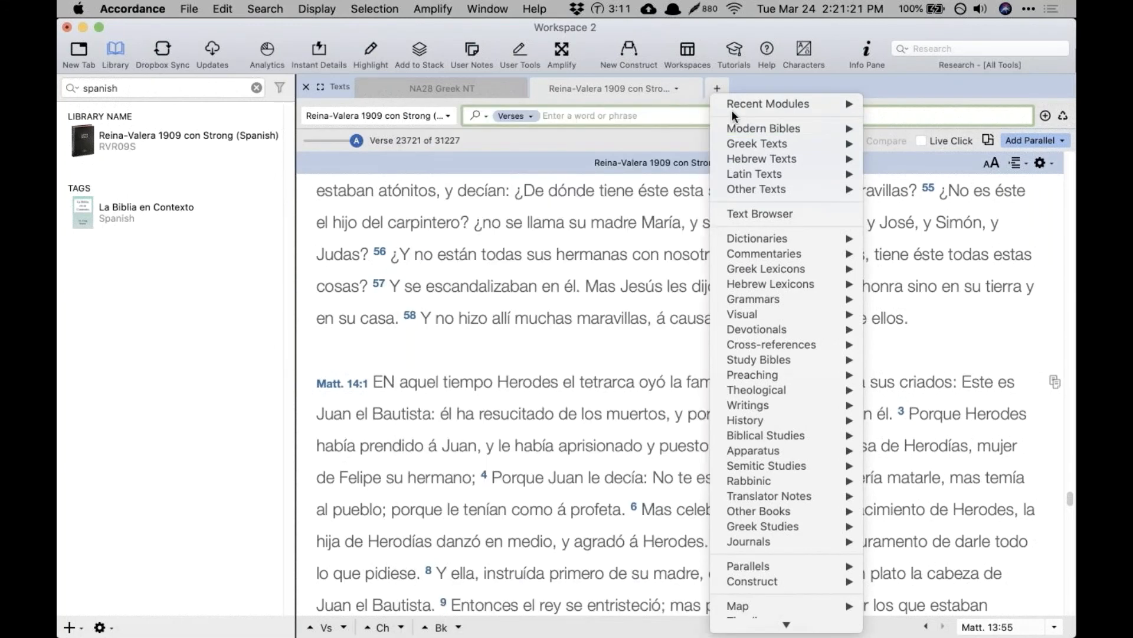
{"action": "scroll", "coordinate": [788, 574], "scroll_direction": "down", "scroll_amount": 3}
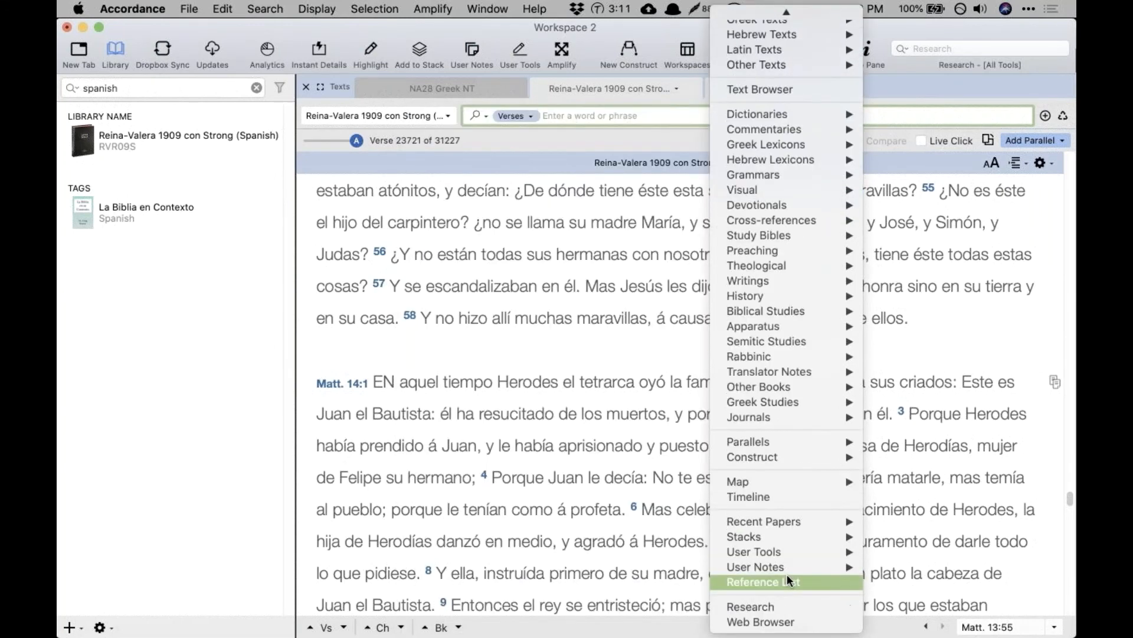
{"action": "left_click", "coordinate": [784, 621]}
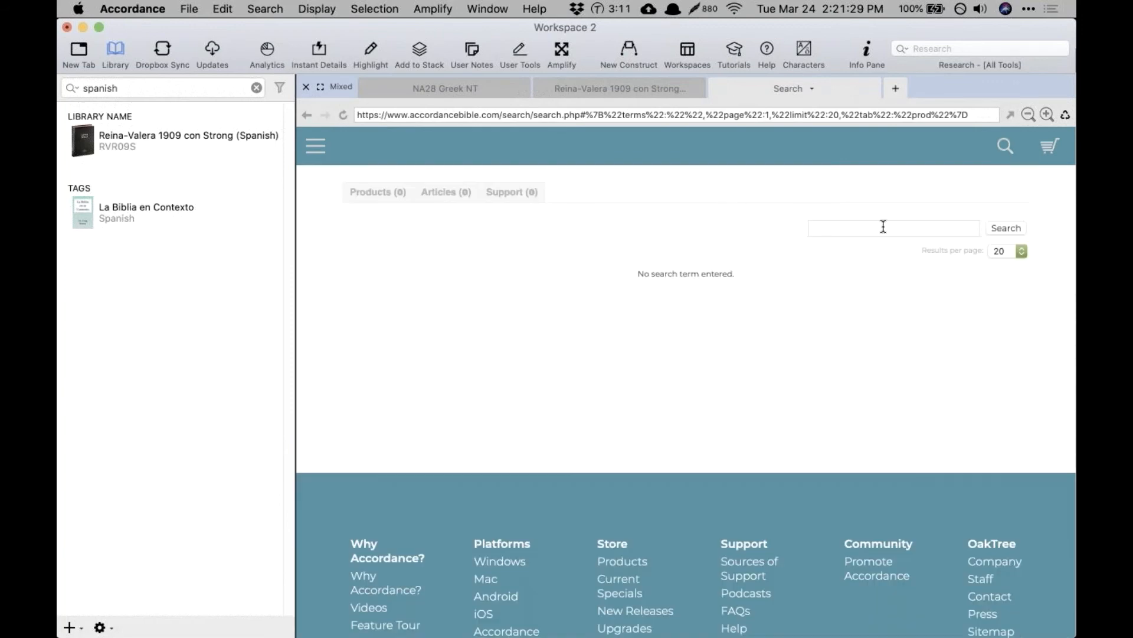
{"action": "left_click", "coordinate": [883, 227]}
{"action": "type", "text": "spanish"}
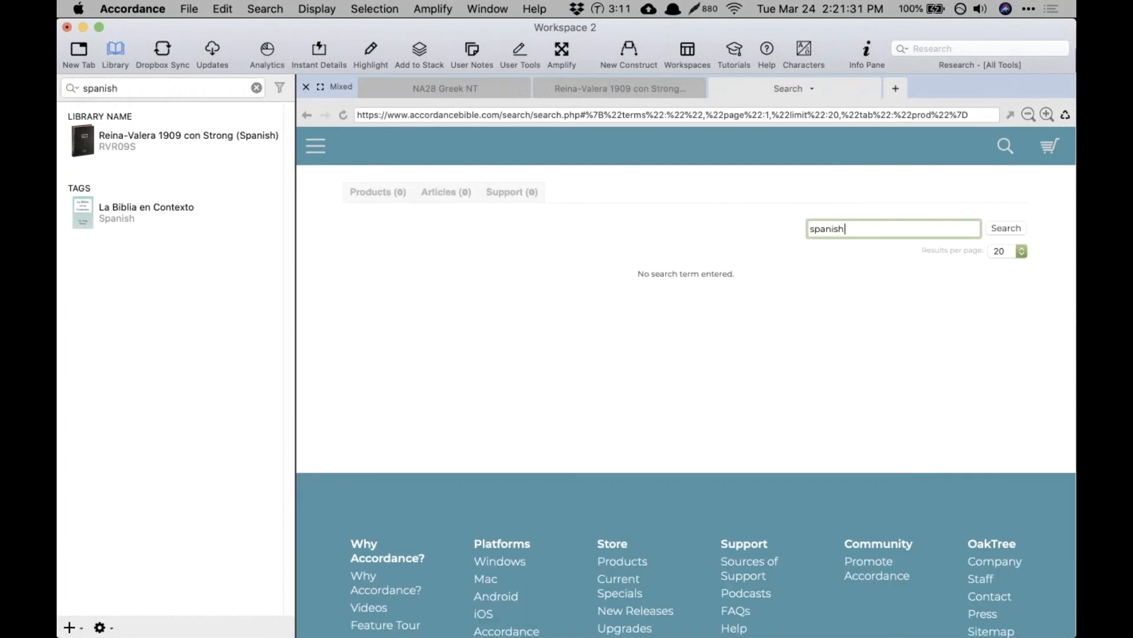
{"action": "type", "text": " bible"}
{"action": "key", "text": "Return"}
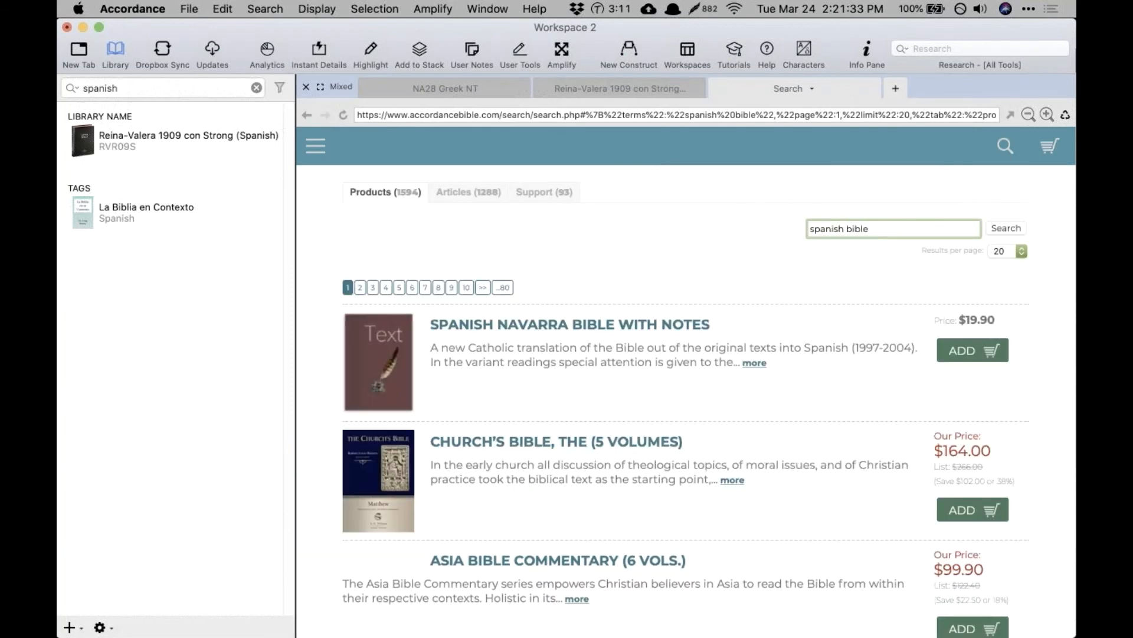
Step: Open the Spanish 1960 Reina Valera Bible product page from the search results and examine its details
{"action": "scroll", "coordinate": [731, 292], "scroll_direction": "down", "scroll_amount": 10}
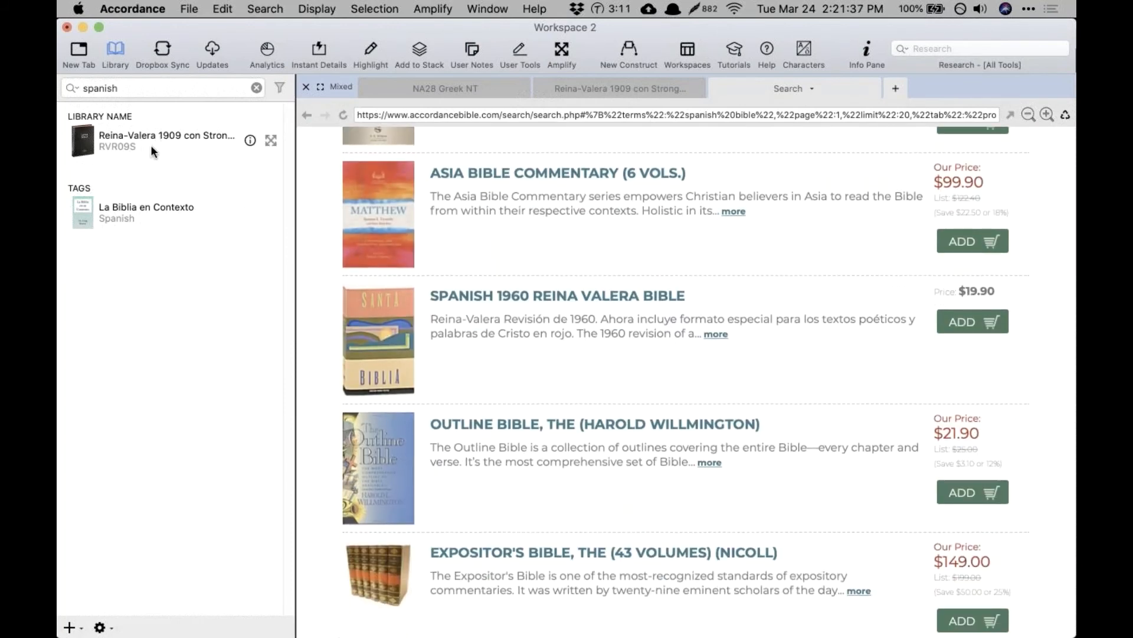
{"action": "left_click", "coordinate": [533, 304]}
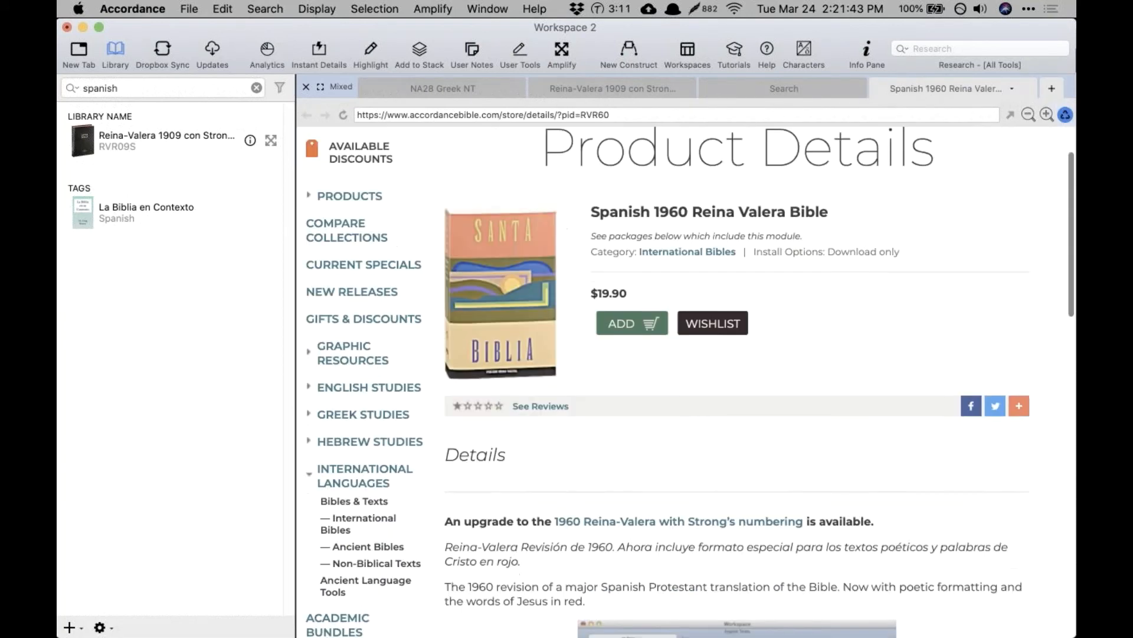
{"action": "scroll", "coordinate": [685, 378], "scroll_direction": "down", "scroll_amount": 5}
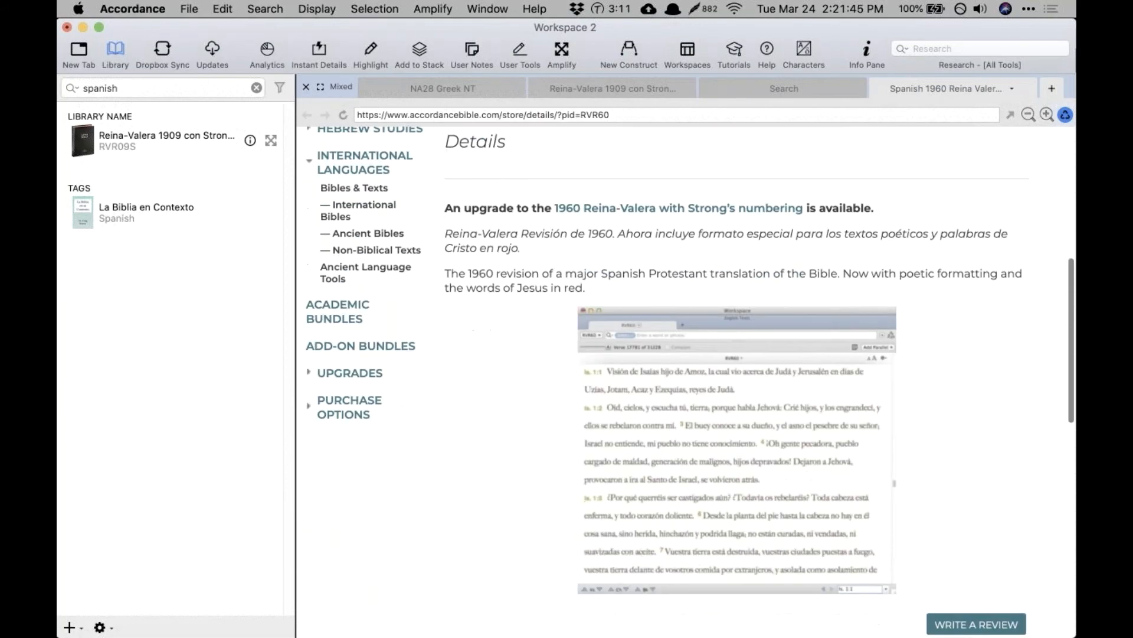
{"action": "scroll", "coordinate": [684, 378], "scroll_direction": "down", "scroll_amount": 2}
Step: Return to the "spanish bible" search results and examine the other Spanish Bibles listed further down
{"action": "left_click", "coordinate": [802, 93]}
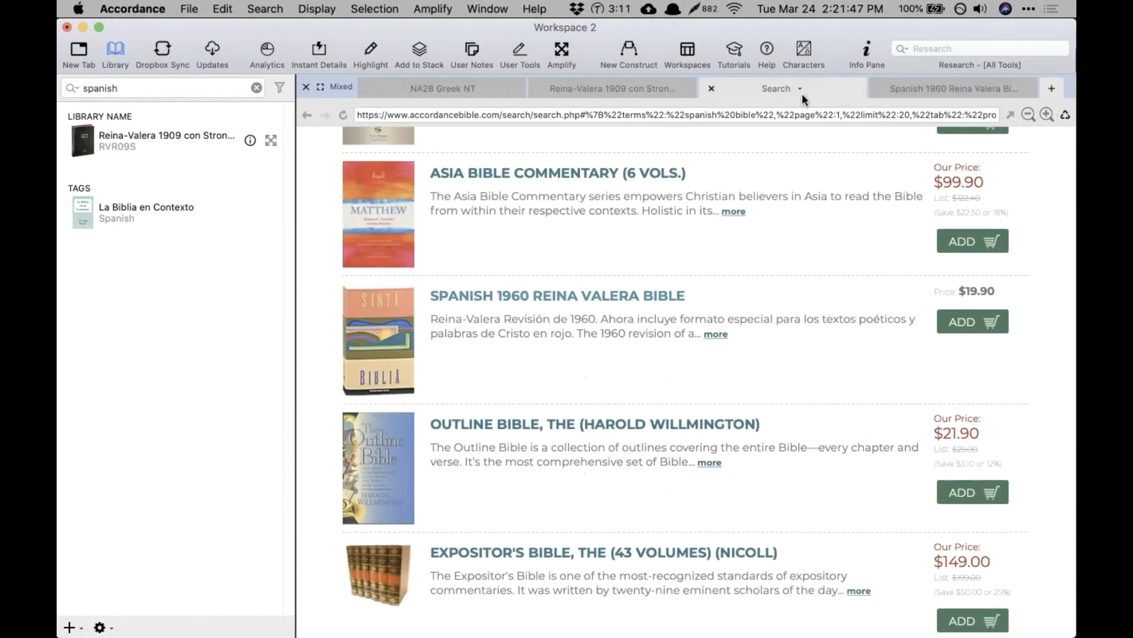
{"action": "scroll", "coordinate": [685, 377], "scroll_direction": "down", "scroll_amount": 8}
{"action": "scroll", "coordinate": [684, 377], "scroll_direction": "down", "scroll_amount": 7}
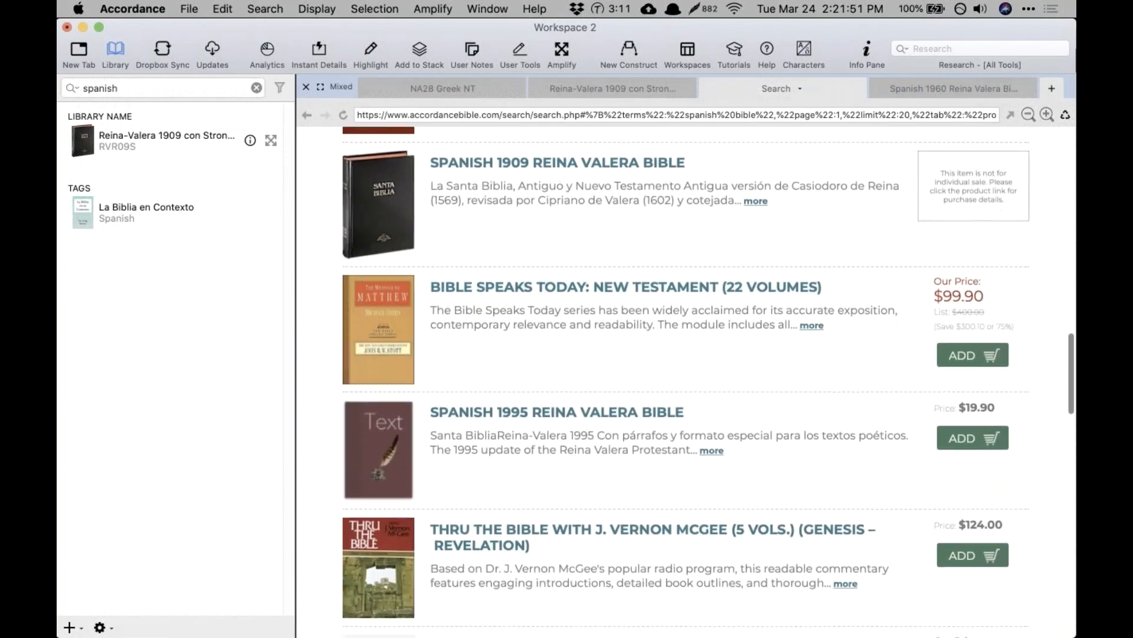
Step: Examine the Spanish Dios Habla Hoy and La Biblia de las Américas listings in the search results
{"action": "scroll", "coordinate": [685, 378], "scroll_direction": "down", "scroll_amount": 2}
{"action": "scroll", "coordinate": [685, 377], "scroll_direction": "down", "scroll_amount": 4}
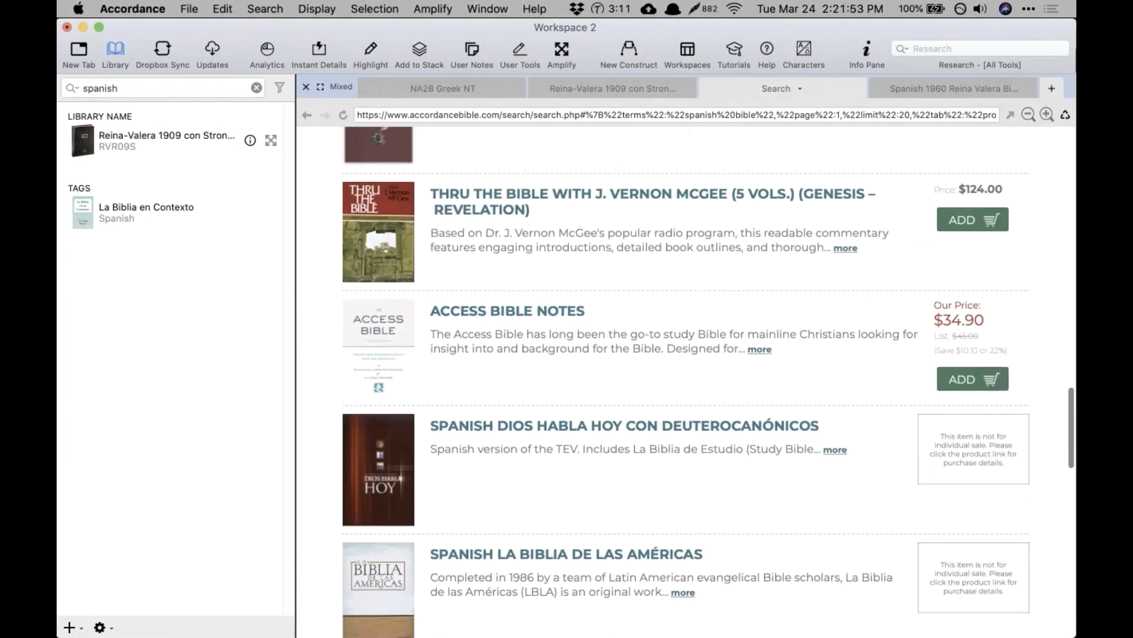
{"action": "scroll", "coordinate": [685, 378], "scroll_direction": "up", "scroll_amount": 1}
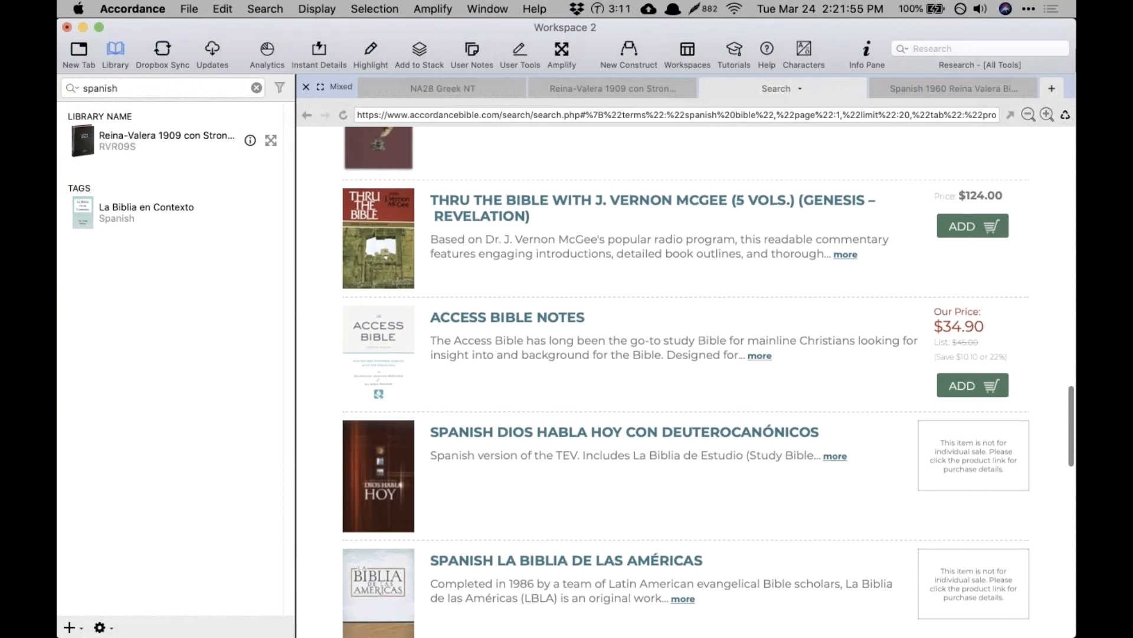
{"action": "scroll", "coordinate": [685, 377], "scroll_direction": "down", "scroll_amount": 7}
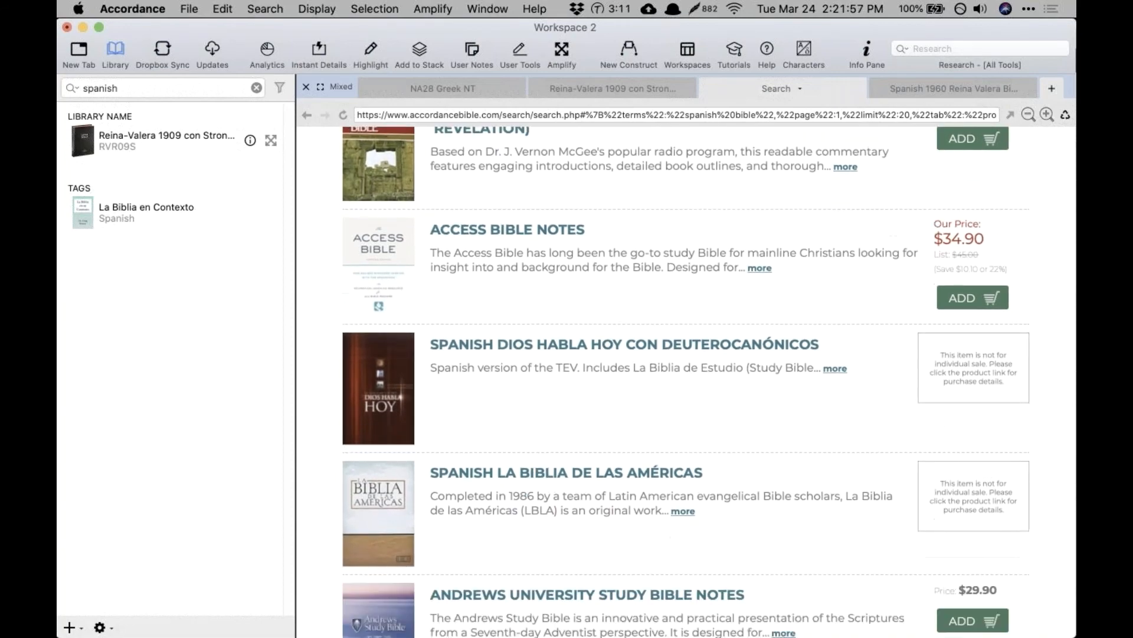
{"action": "scroll", "coordinate": [863, 231], "scroll_direction": "down", "scroll_amount": 3}
Step: Search the site for "dios habla hoy" and open the Dios Habla Hoy — La Biblia de Estudio product page
{"action": "scroll", "coordinate": [863, 232], "scroll_direction": "up", "scroll_amount": 15}
{"action": "double_click", "coordinate": [863, 231]}
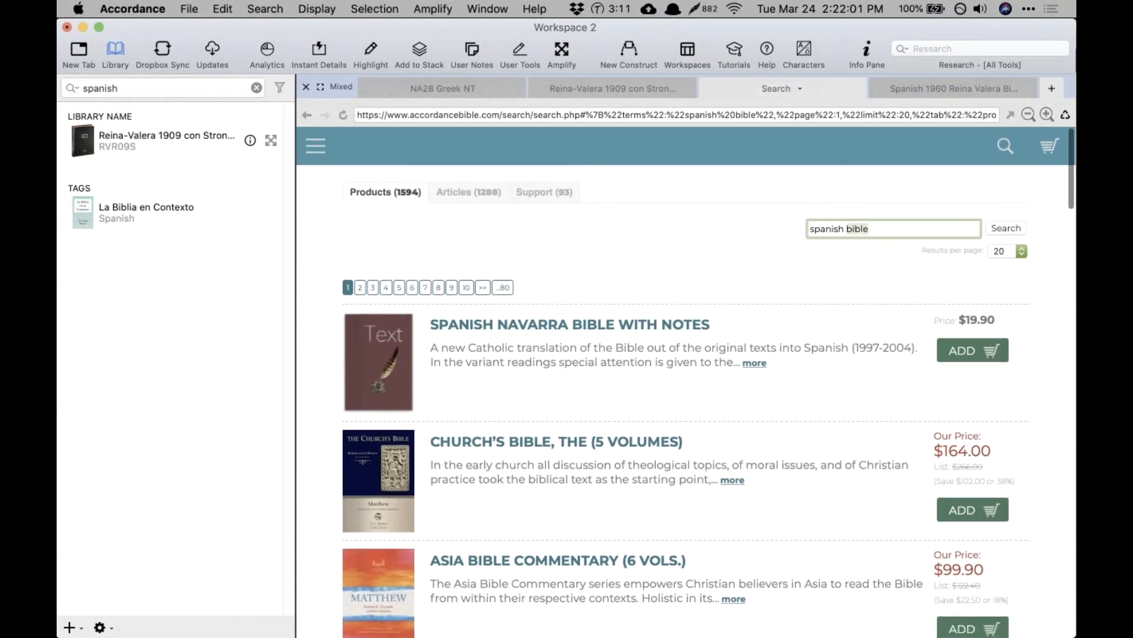
{"action": "key", "text": "super+a"}
{"action": "type", "text": "di"}
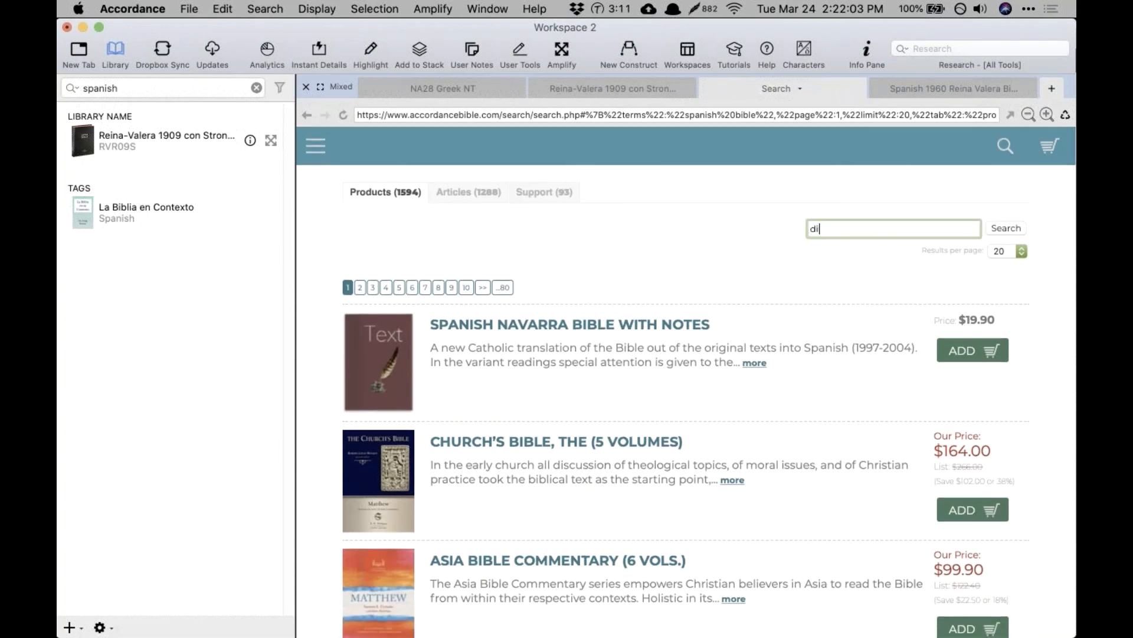
{"action": "type", "text": "os habla hoy"}
{"action": "key", "text": "Return"}
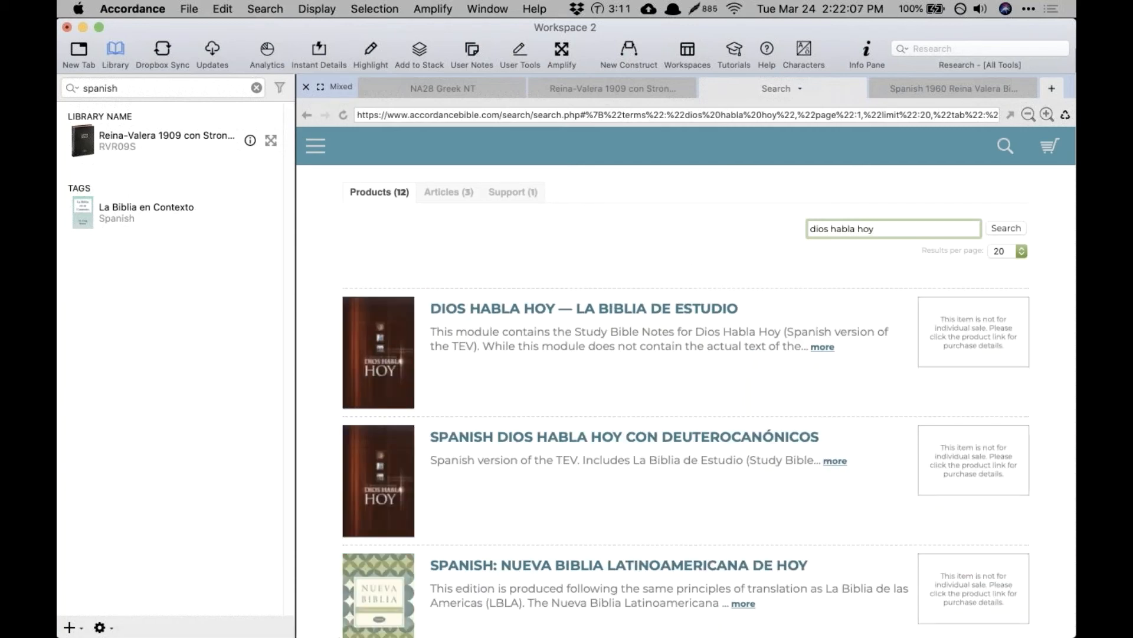
{"action": "left_click", "coordinate": [606, 310]}
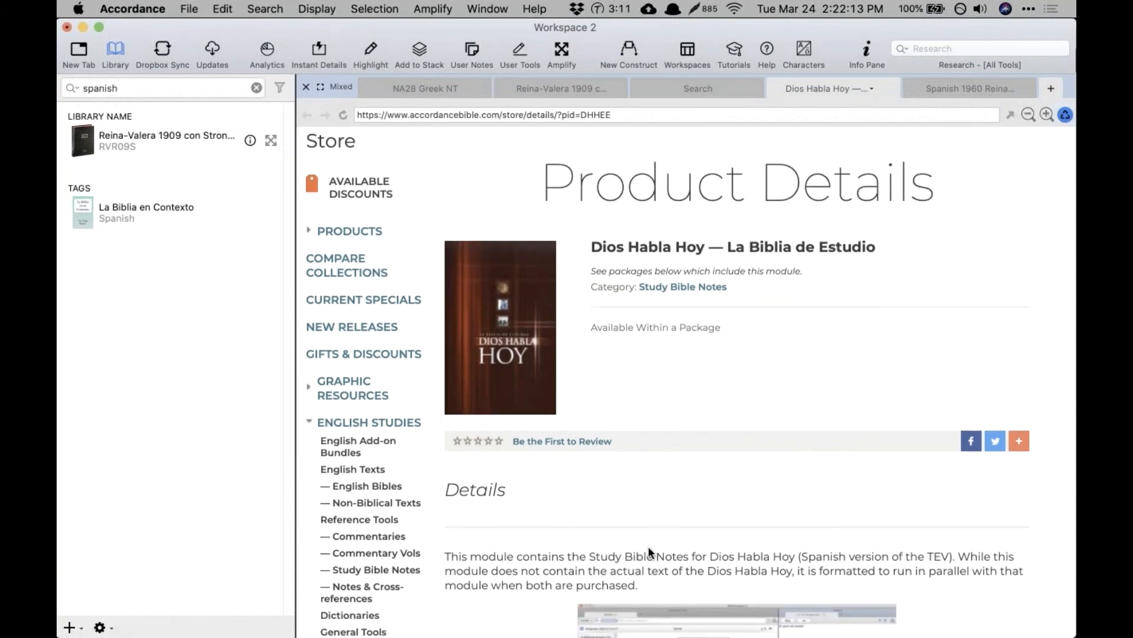
Step: Close the web pages and the Reina-Valera 1909 text, leaving only the NA28 Greek NT with its ESV parallel open
{"action": "left_click", "coordinate": [777, 87]}
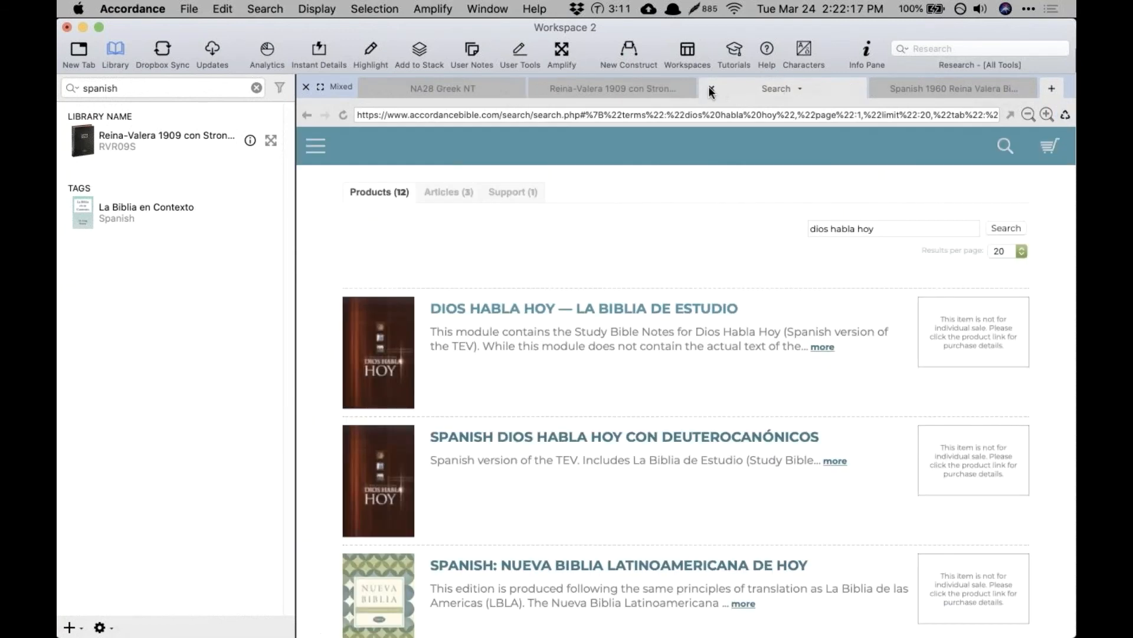
{"action": "left_click", "coordinate": [710, 88]}
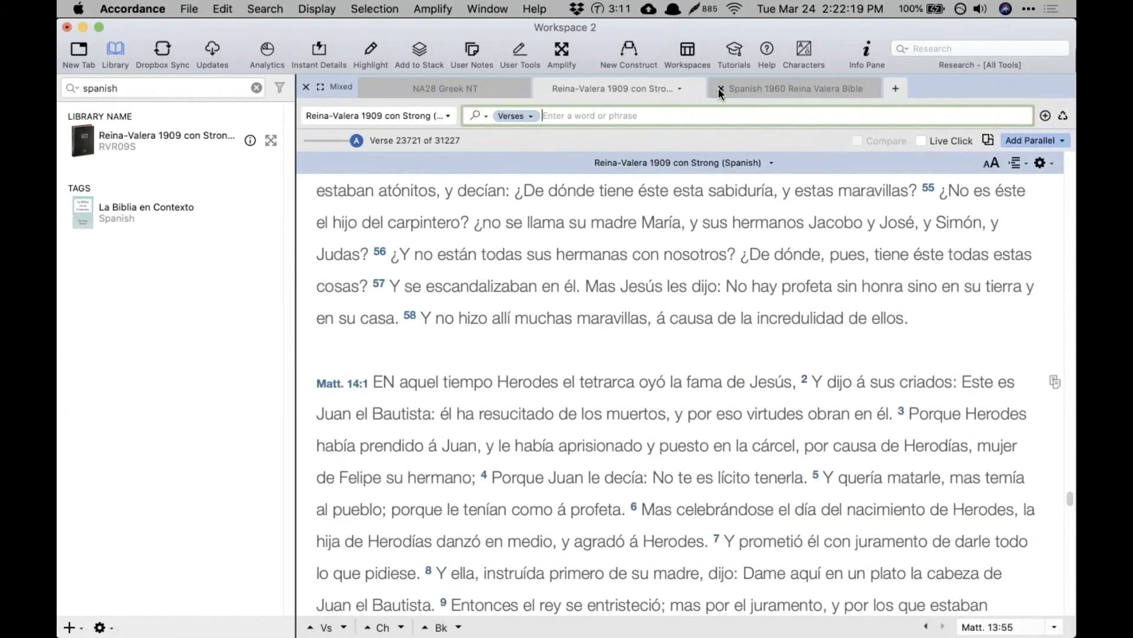
{"action": "left_click", "coordinate": [720, 89]}
{"action": "left_click", "coordinate": [542, 87]}
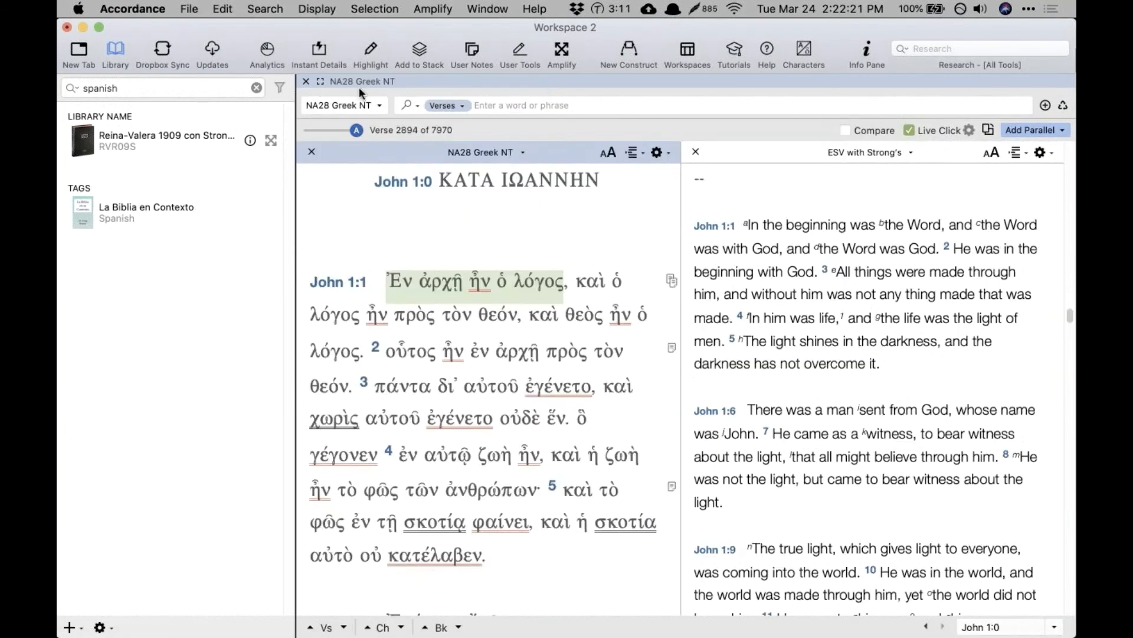
Step: Search the library for "kjv" and open KJV with Strong's
{"action": "left_click", "coordinate": [189, 86]}
{"action": "type", "text": "kj"}
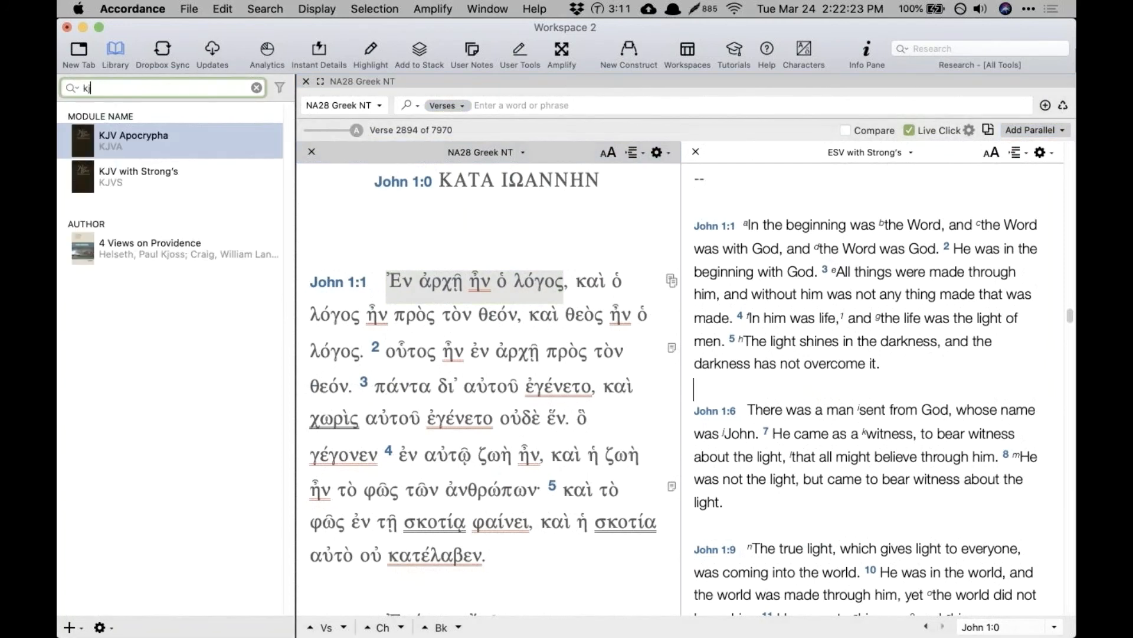
{"action": "type", "text": "v"}
{"action": "left_click", "coordinate": [131, 172]}
{"action": "double_click", "coordinate": [131, 172]}
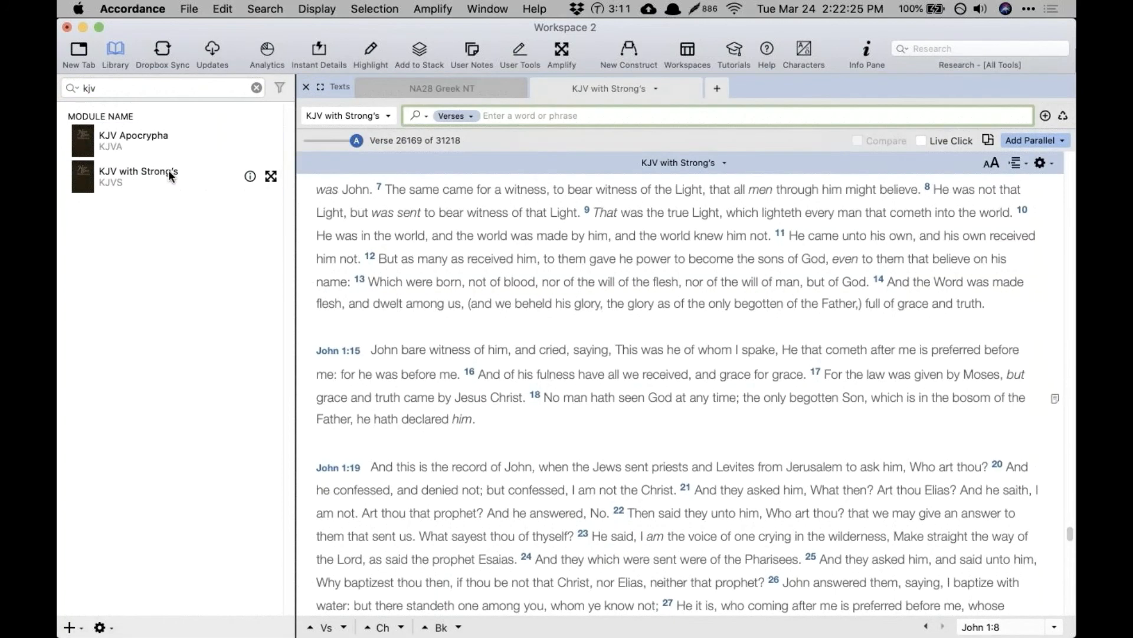
Step: Show Instant Details for the word "witness" in John 1:7 and reduce the KJV text size
{"action": "left_click", "coordinate": [317, 49]}
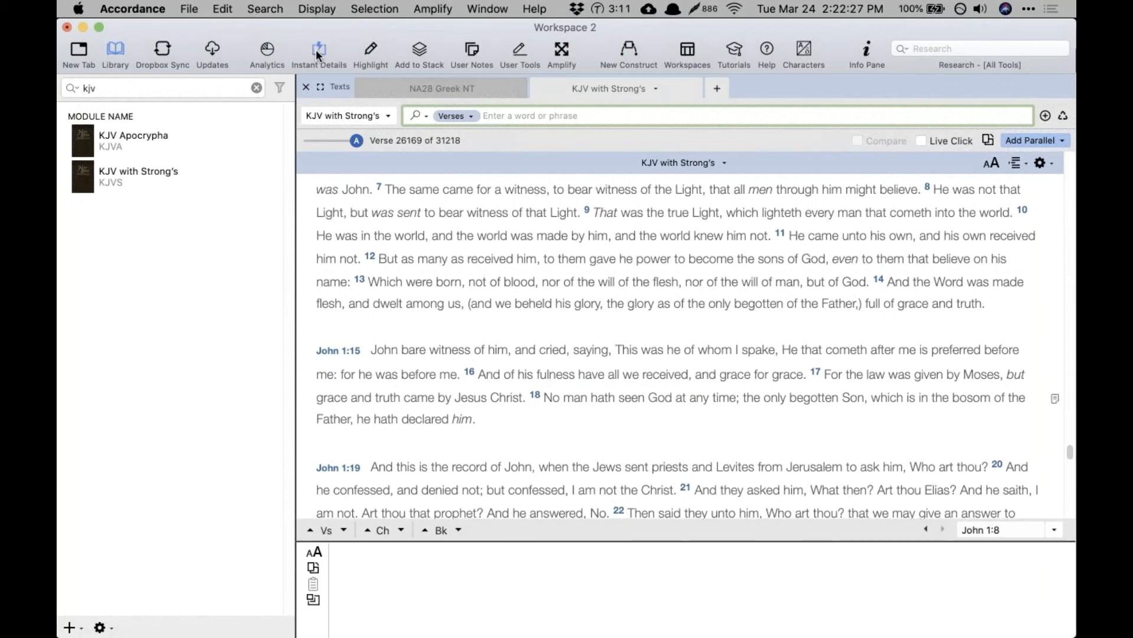
{"action": "mouse_move", "coordinate": [522, 189]}
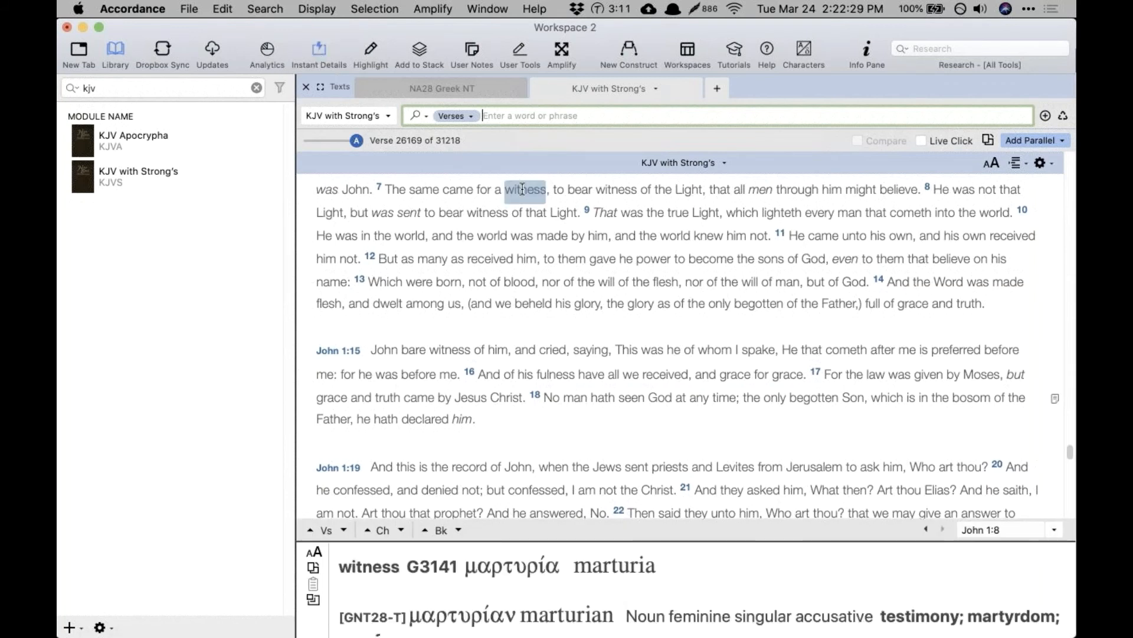
{"action": "left_click", "coordinate": [987, 166]}
{"action": "left_click", "coordinate": [620, 275]}
Step: Turn off Parsing for Key Numbers in the Instant Details preferences
{"action": "key", "text": "super+comma"}
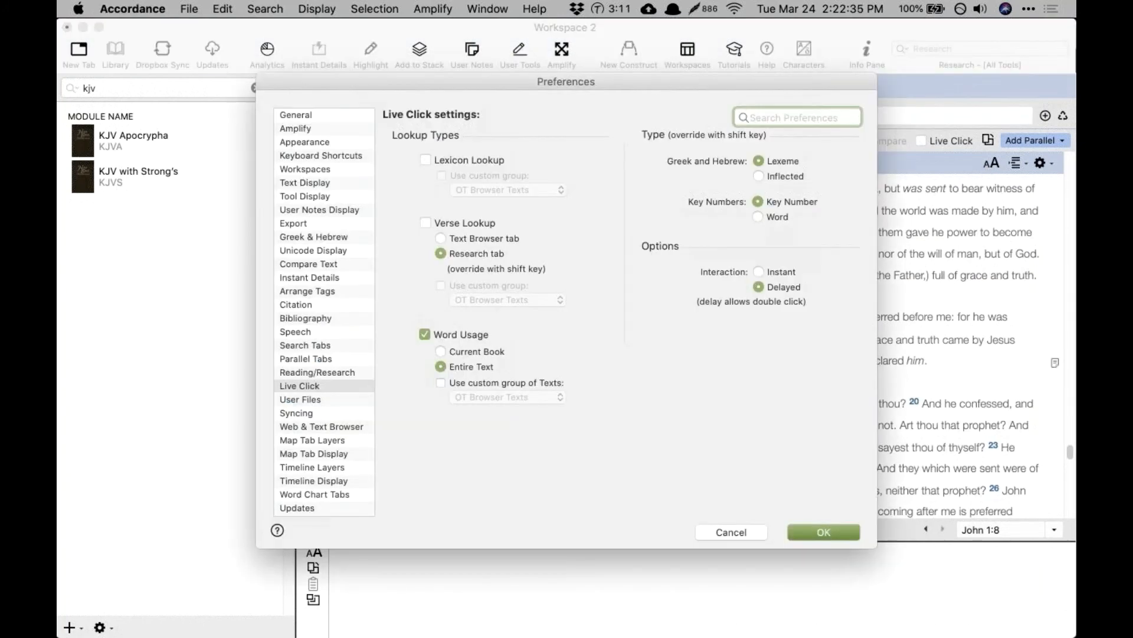
{"action": "left_click", "coordinate": [331, 280]}
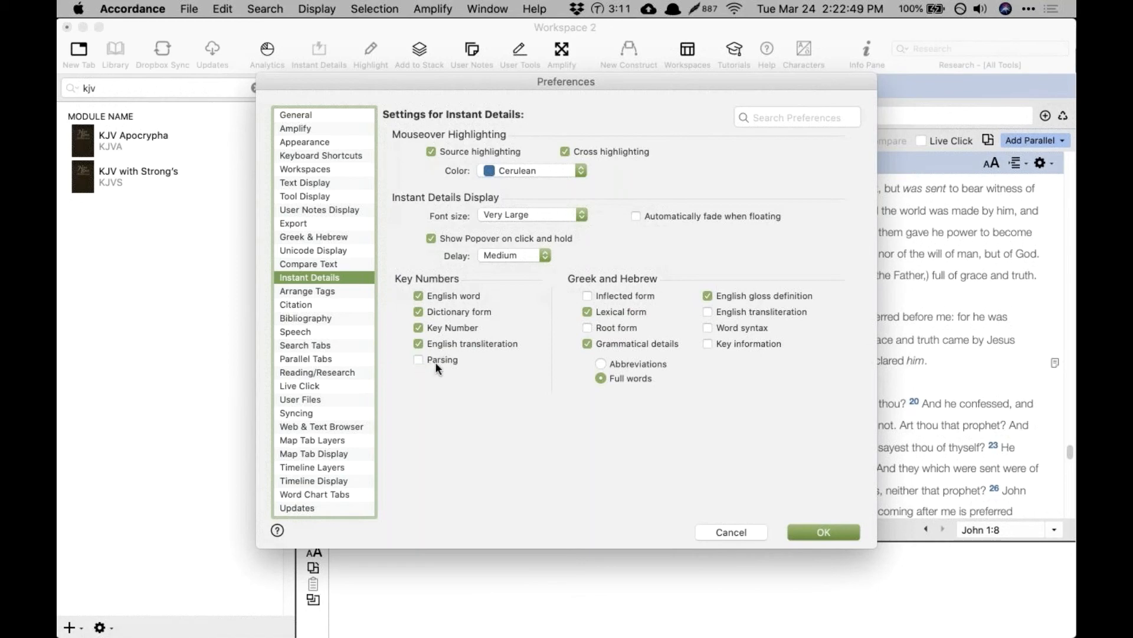
{"action": "left_click", "coordinate": [813, 531]}
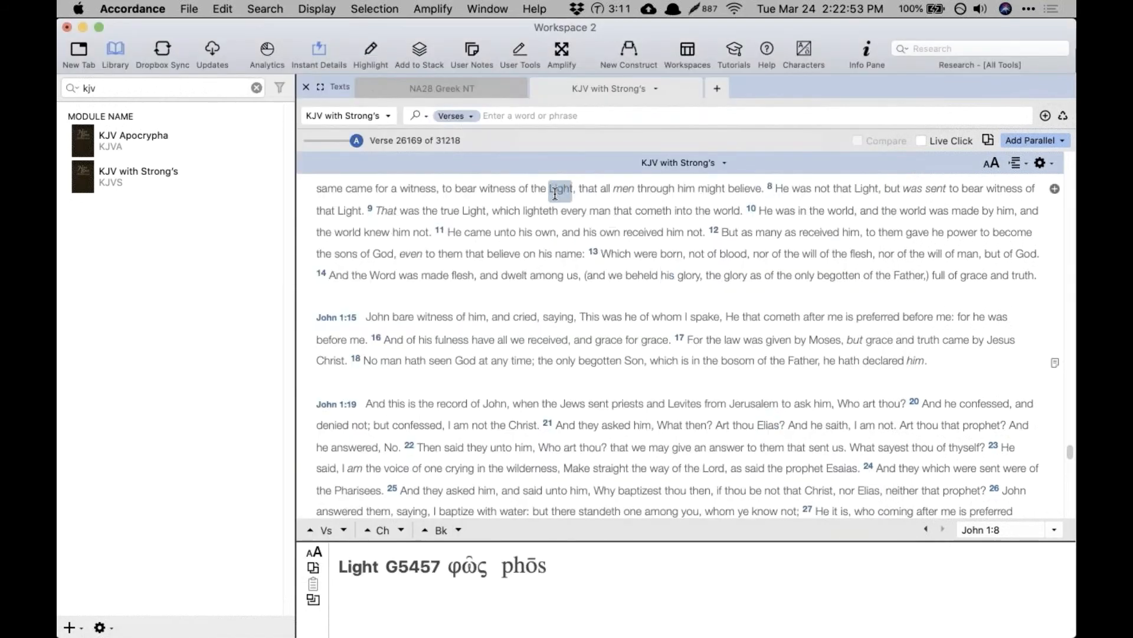
Step: Turn Parsing for Key Numbers back on in the Instant Details preferences and check the details for "Light" in John 1:9
{"action": "key", "text": "super+comma"}
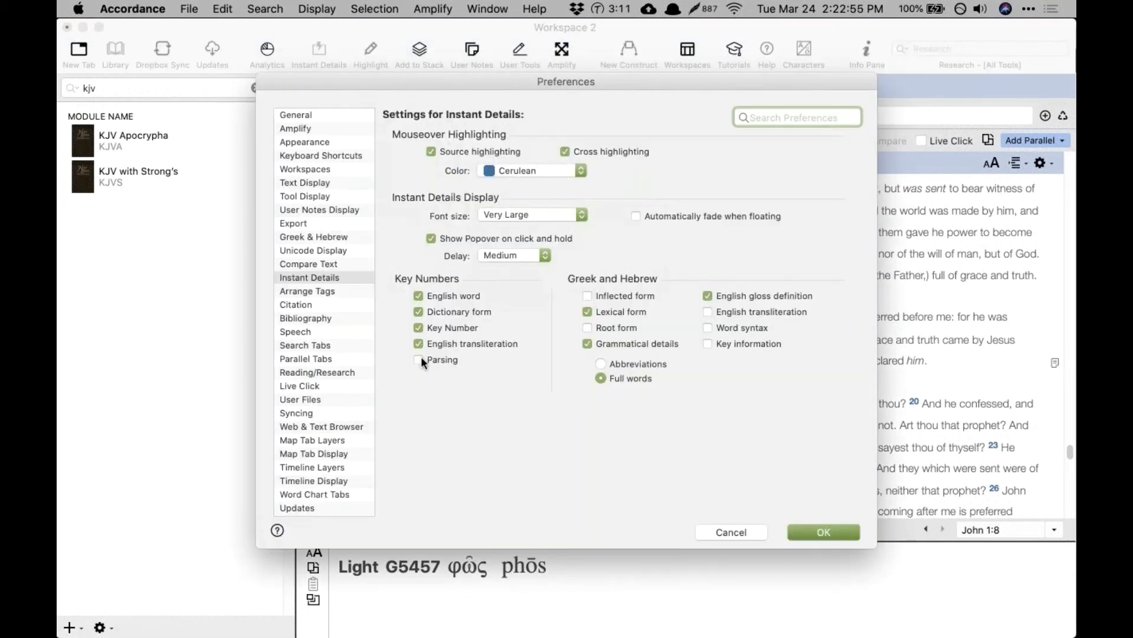
{"action": "left_click", "coordinate": [823, 532]}
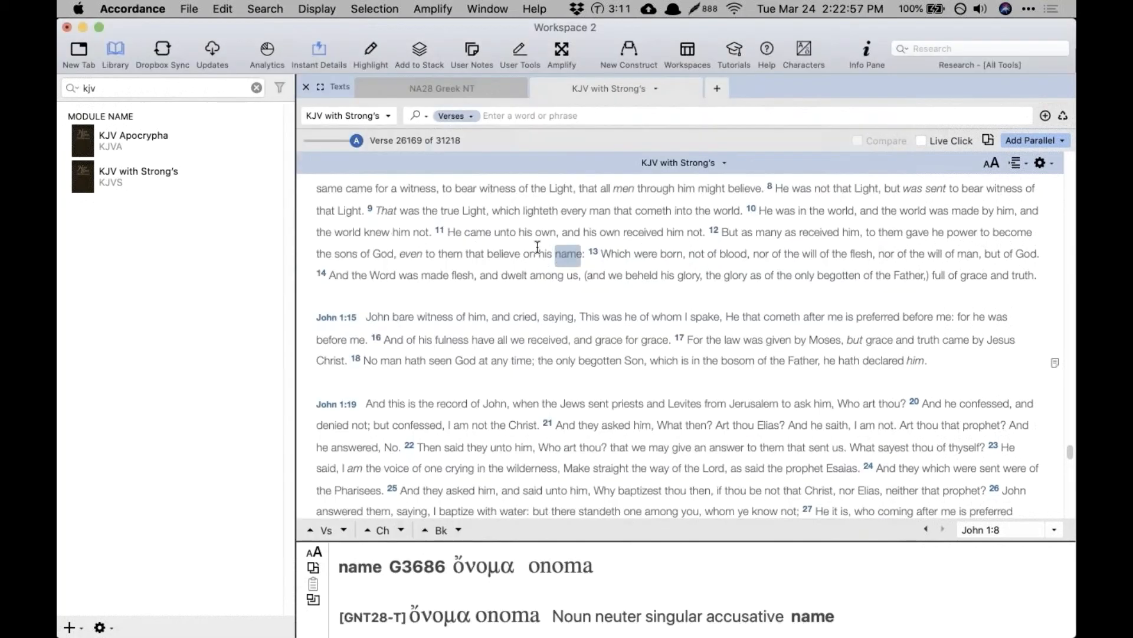
{"action": "mouse_move", "coordinate": [473, 213]}
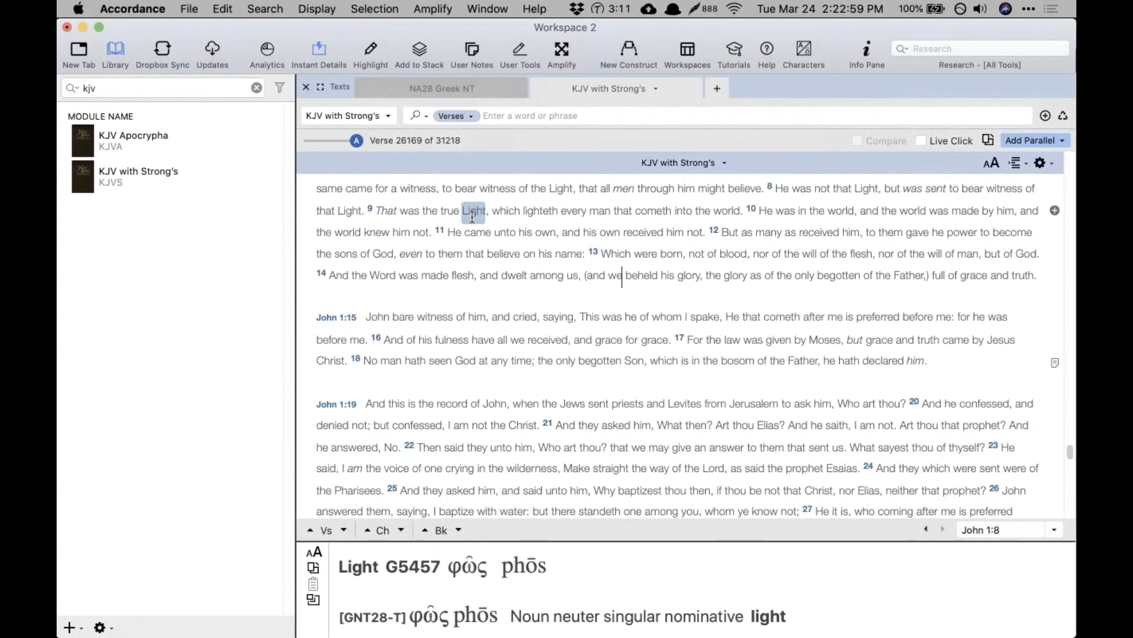
Step: Review the Key Numbers and the Greek and Hebrew display options for Instant Details, leaving them as they are
{"action": "key", "text": "super+comma"}
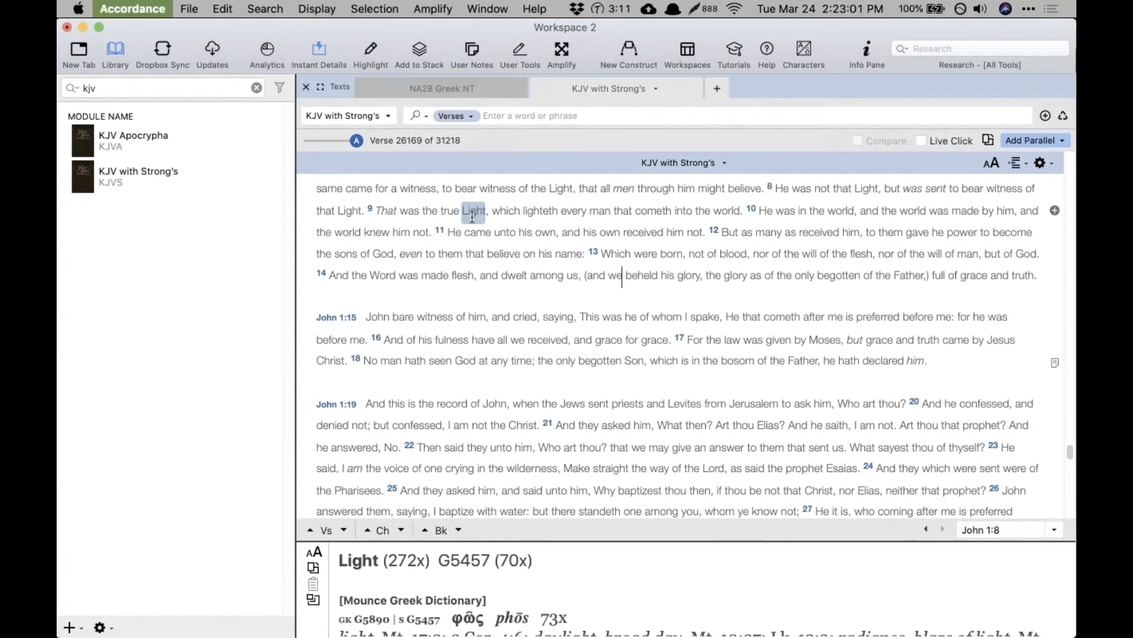
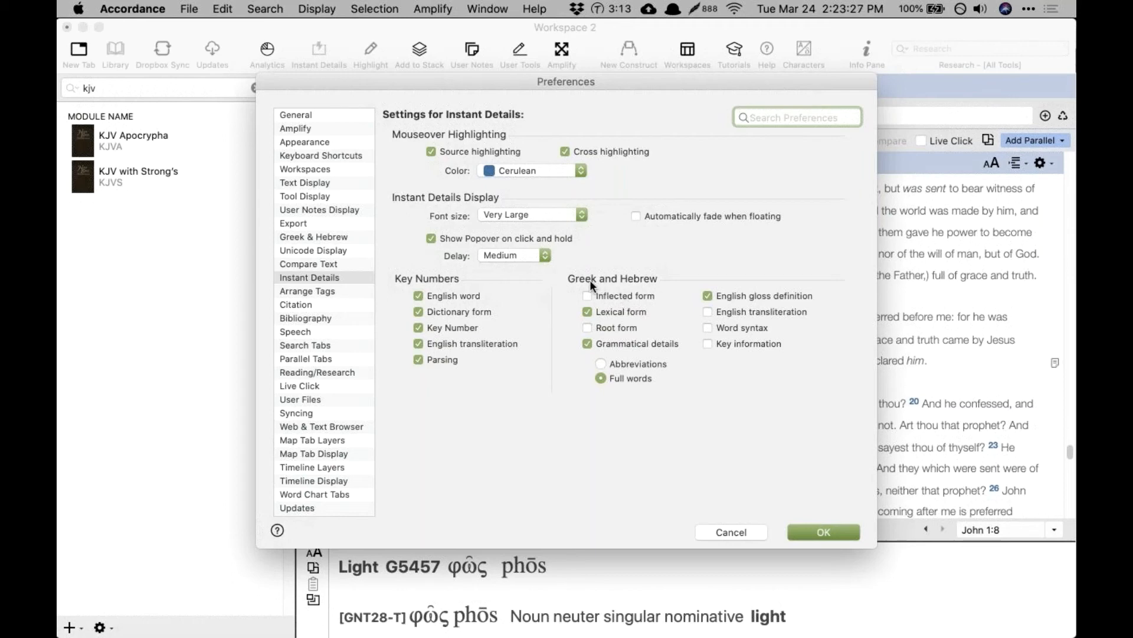
{"action": "left_click", "coordinate": [721, 531]}
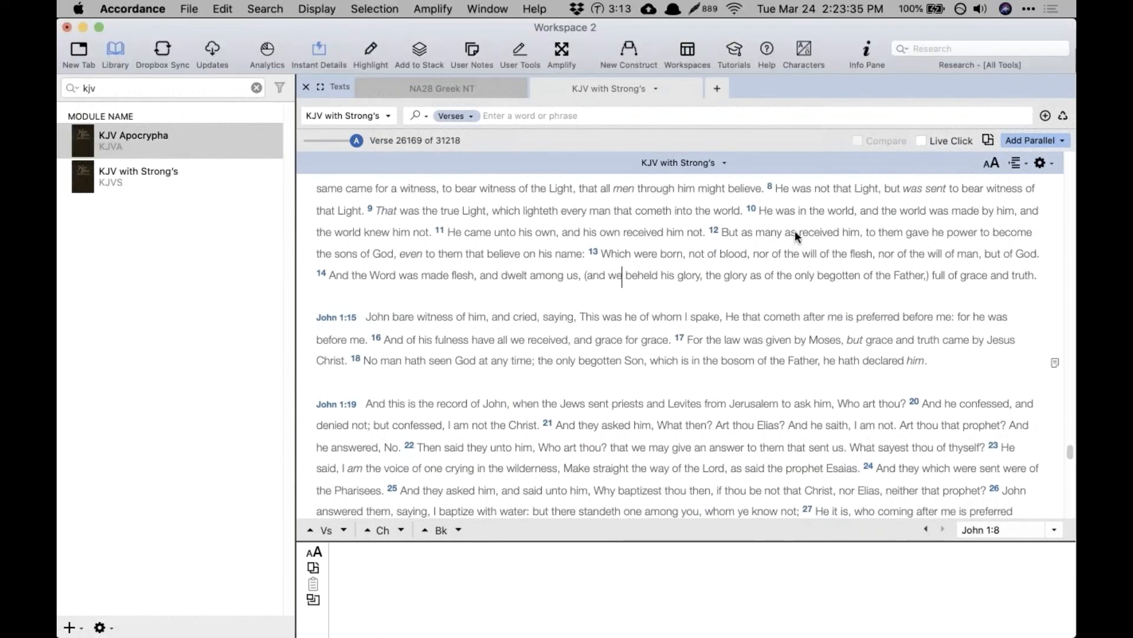
Step: Browse the texts and reference tools that can be added in parallel to the KJV, including Greek Studies
{"action": "left_click", "coordinate": [1019, 141]}
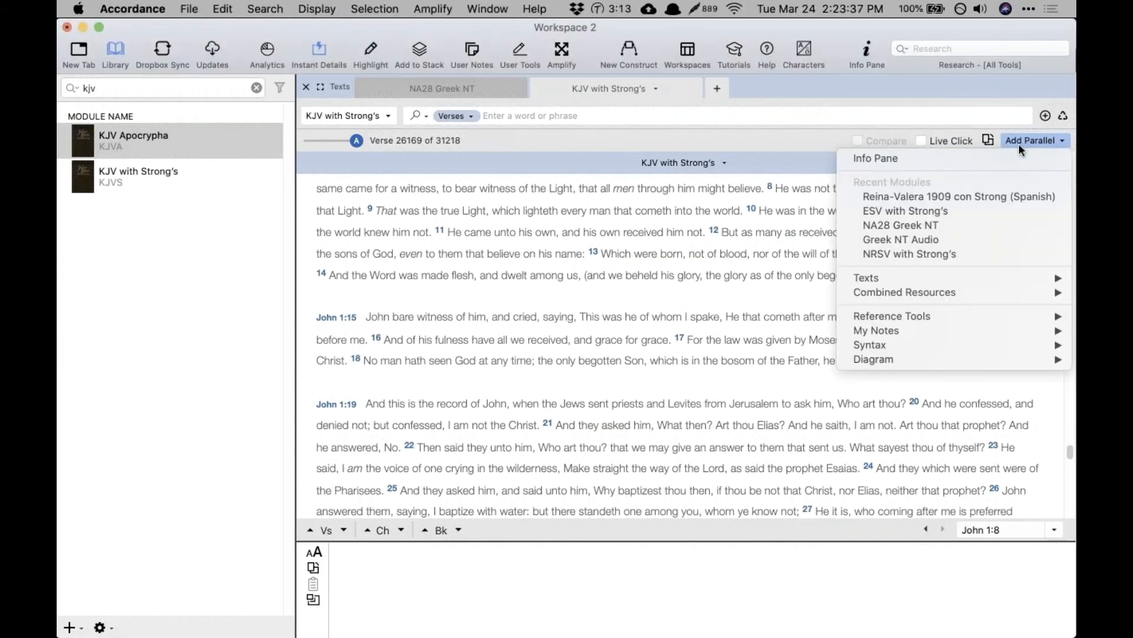
{"action": "left_click", "coordinate": [1017, 143]}
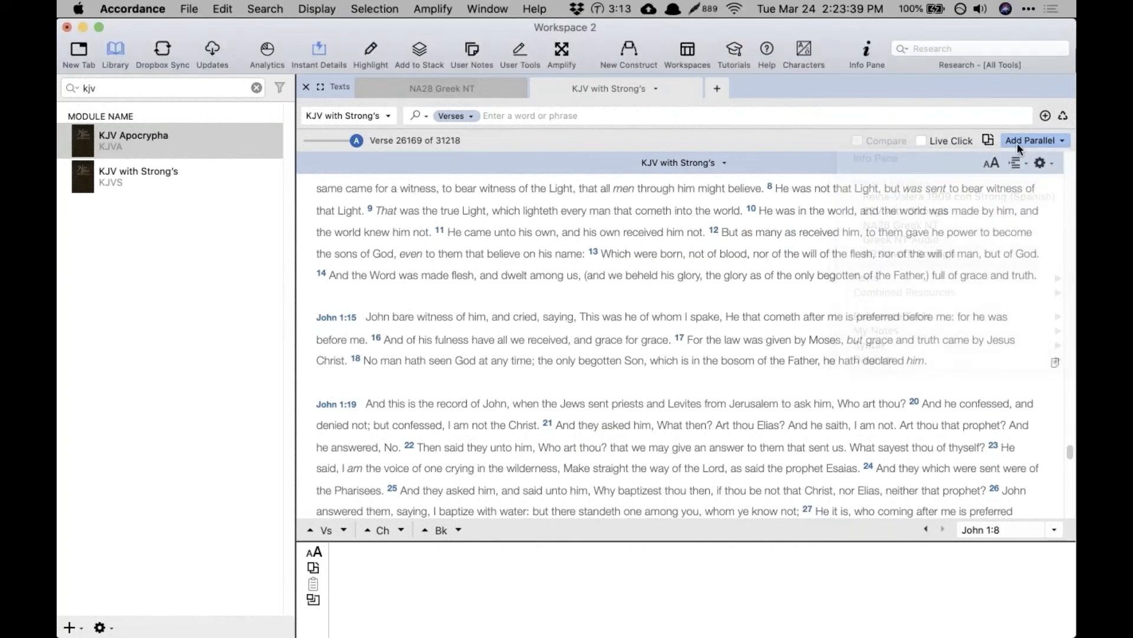
{"action": "left_click", "coordinate": [1015, 140]}
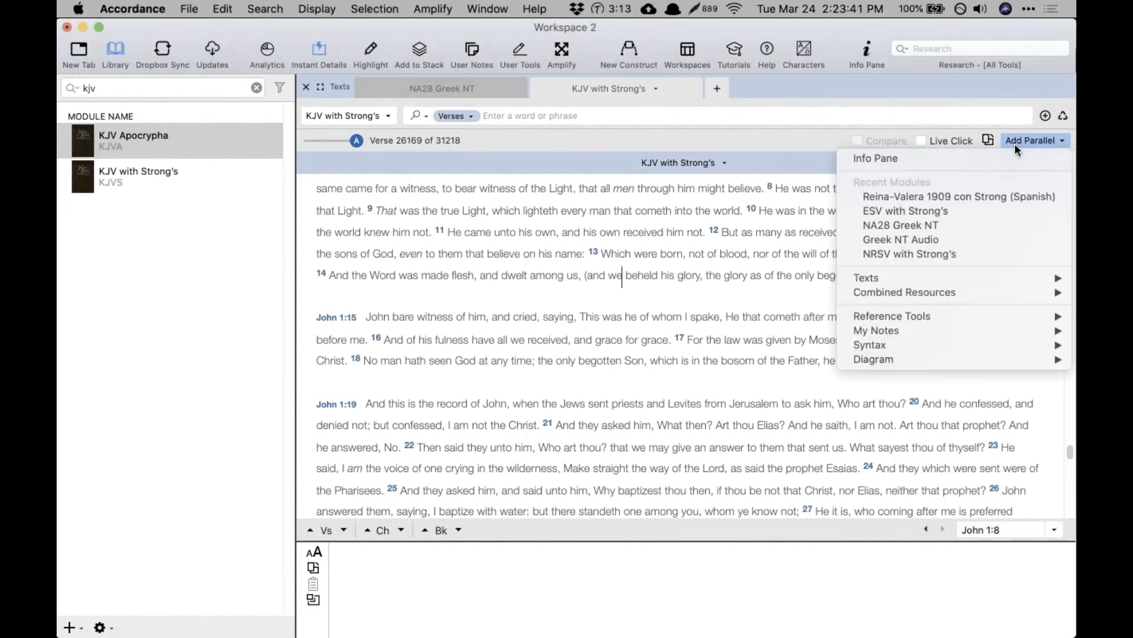
{"action": "mouse_move", "coordinate": [920, 275]}
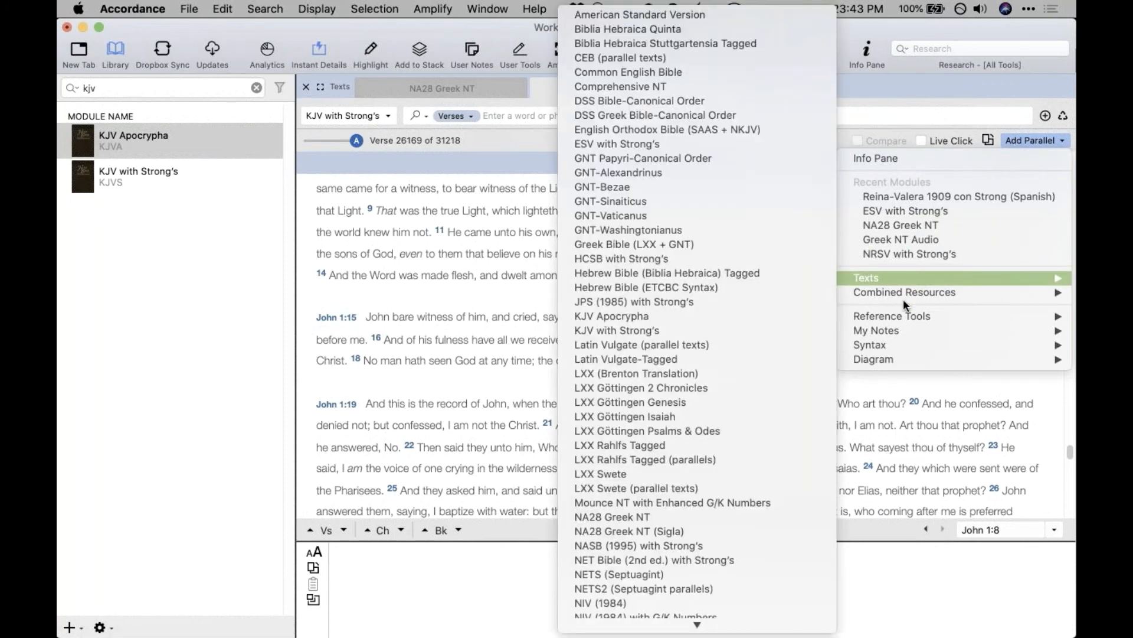
{"action": "mouse_move", "coordinate": [899, 314]}
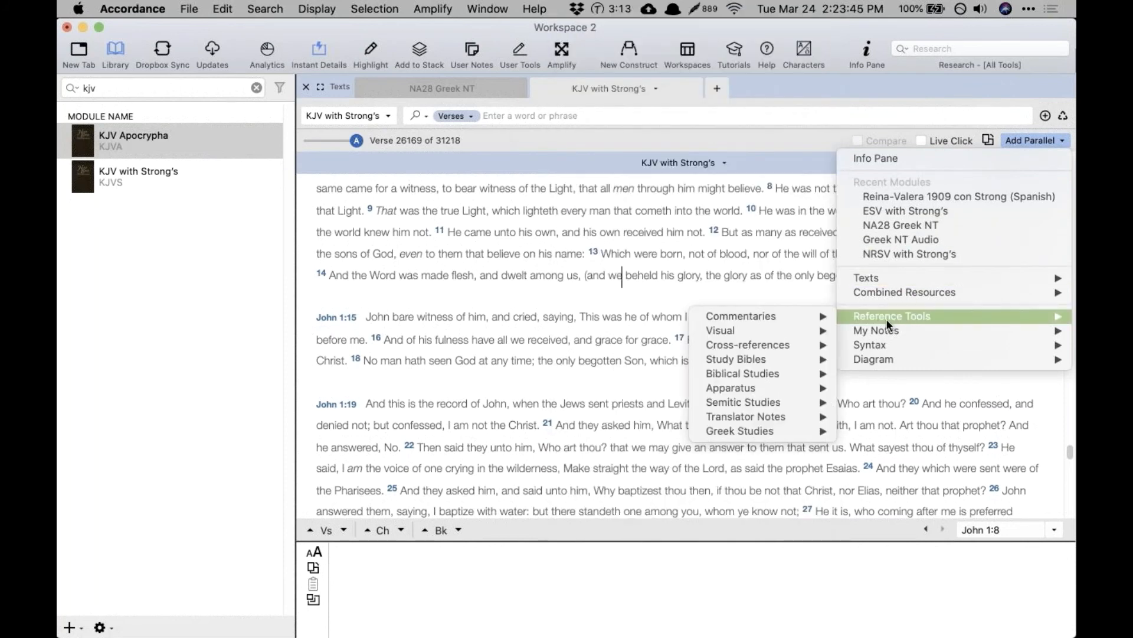
{"action": "mouse_move", "coordinate": [764, 426]}
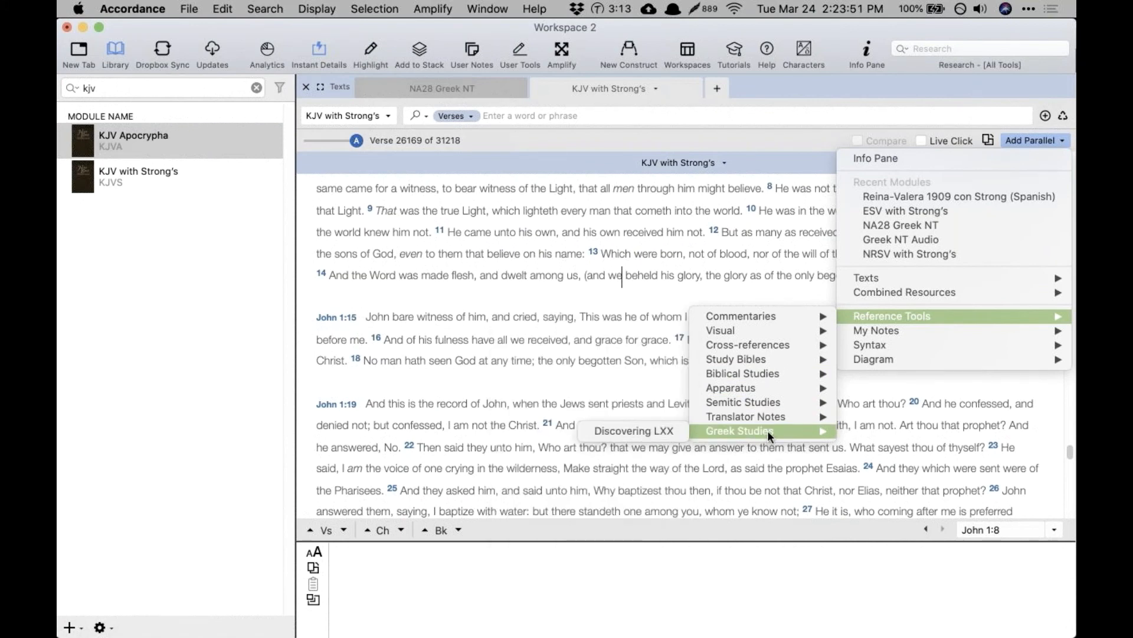
{"action": "left_click", "coordinate": [770, 460]}
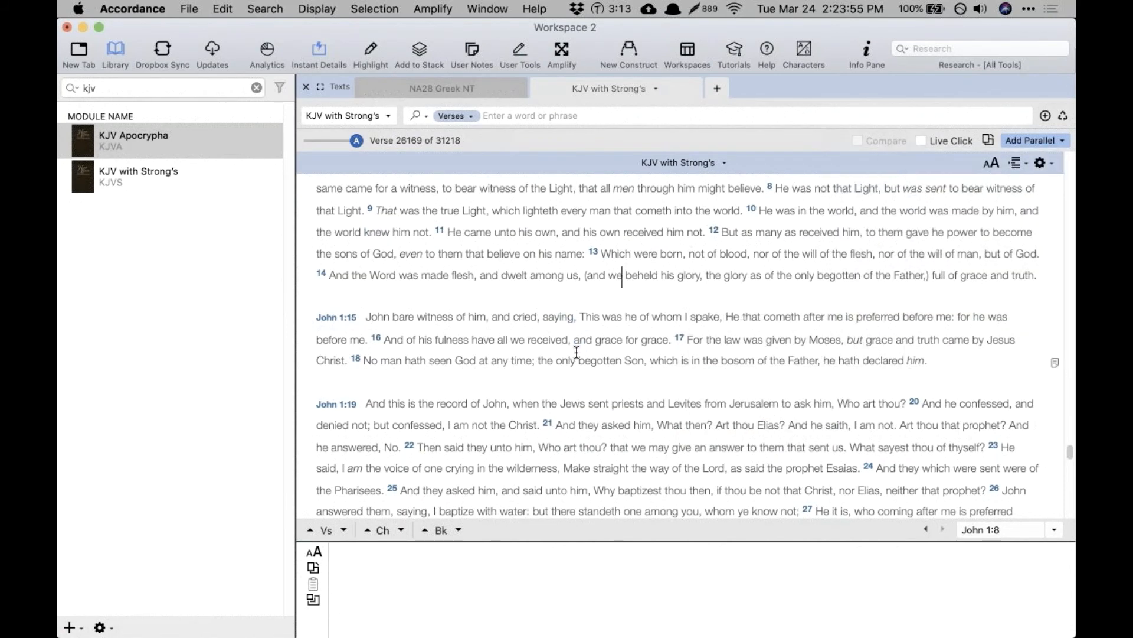
Step: Inspect the Instant Details for "world" in John 1:10 and "received" in John 1:11
{"action": "mouse_move", "coordinate": [577, 351]}
{"action": "scroll", "coordinate": [577, 352], "scroll_direction": "up", "scroll_amount": 1}
{"action": "scroll", "coordinate": [577, 352], "scroll_direction": "up", "scroll_amount": 1}
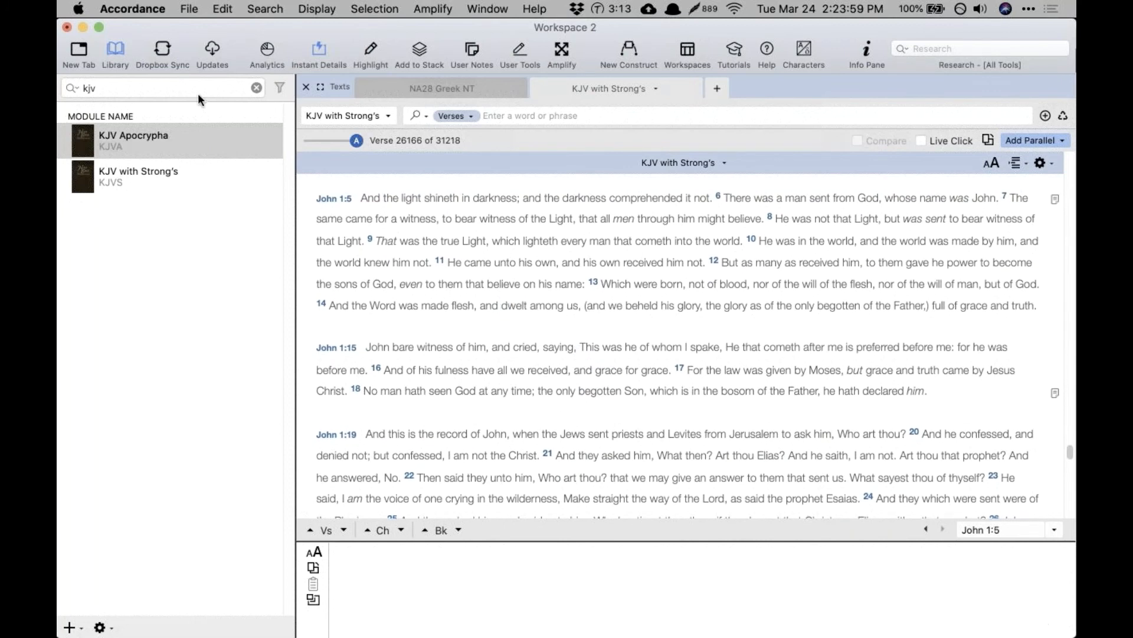
{"action": "left_click", "coordinate": [88, 88]}
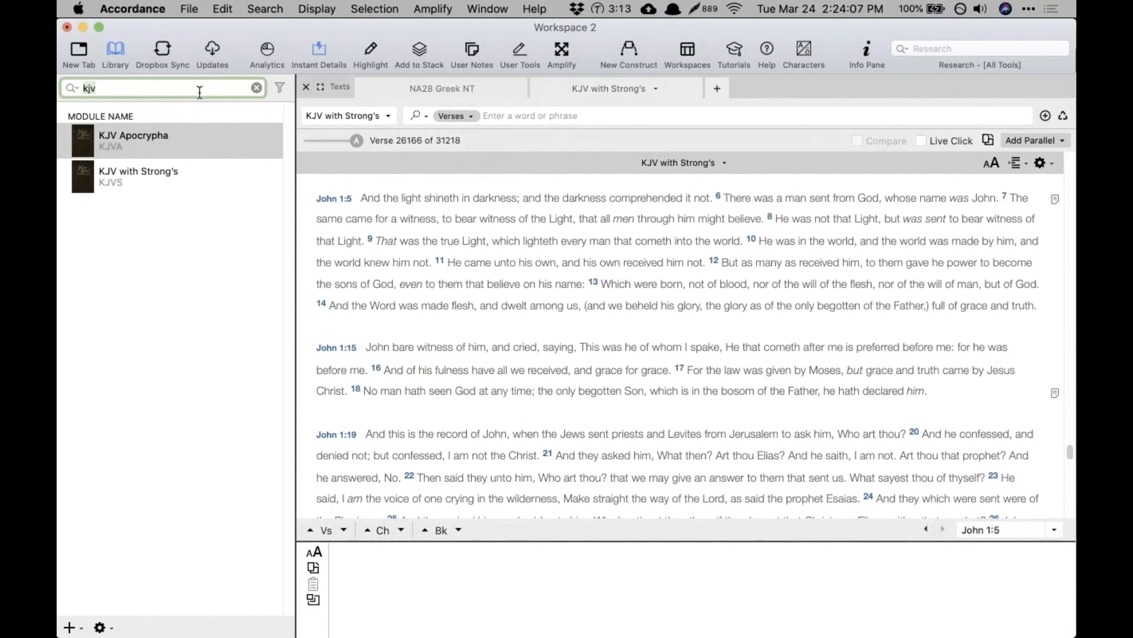
{"action": "key", "text": "XF86AudioLowerVolume"}
{"action": "left_click", "coordinate": [358, 259]}
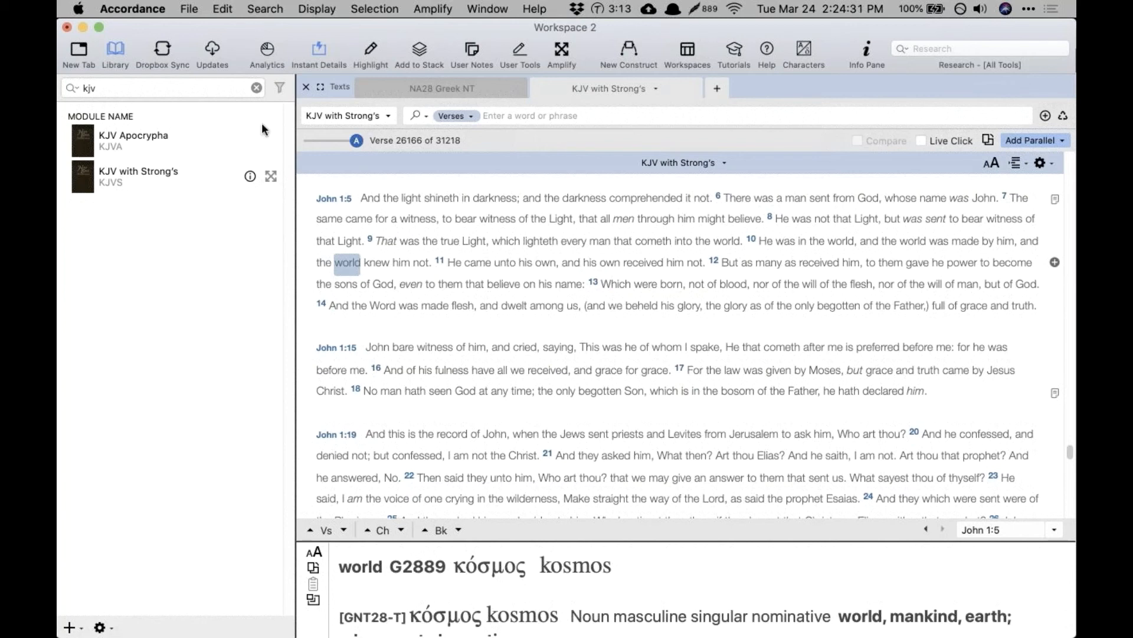
{"action": "left_click", "coordinate": [404, 328]}
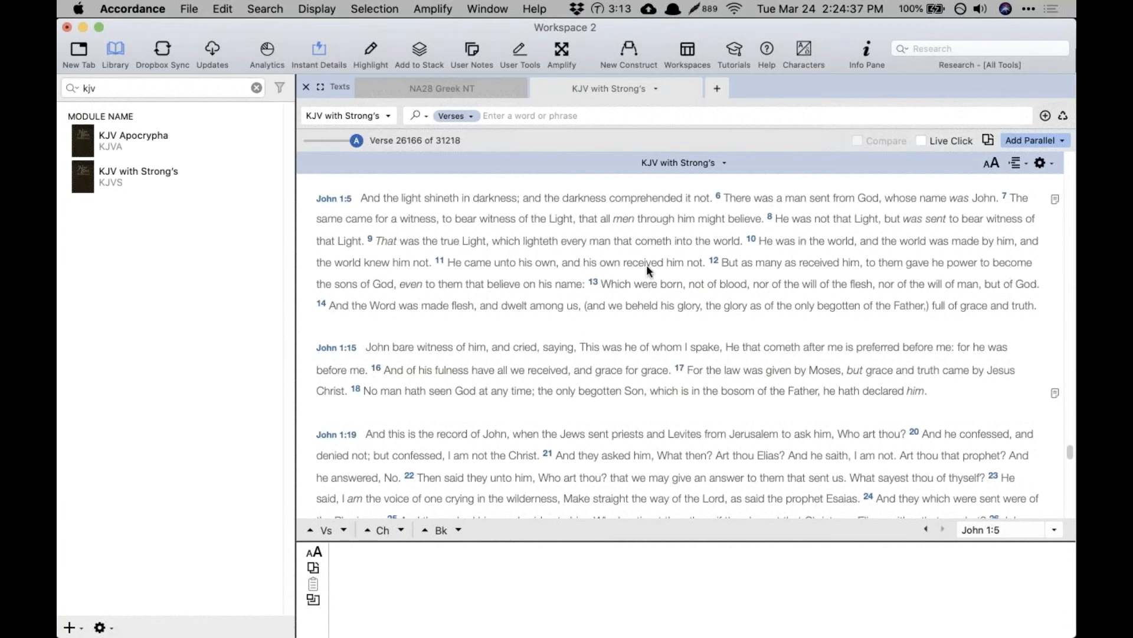
{"action": "mouse_move", "coordinate": [570, 287]}
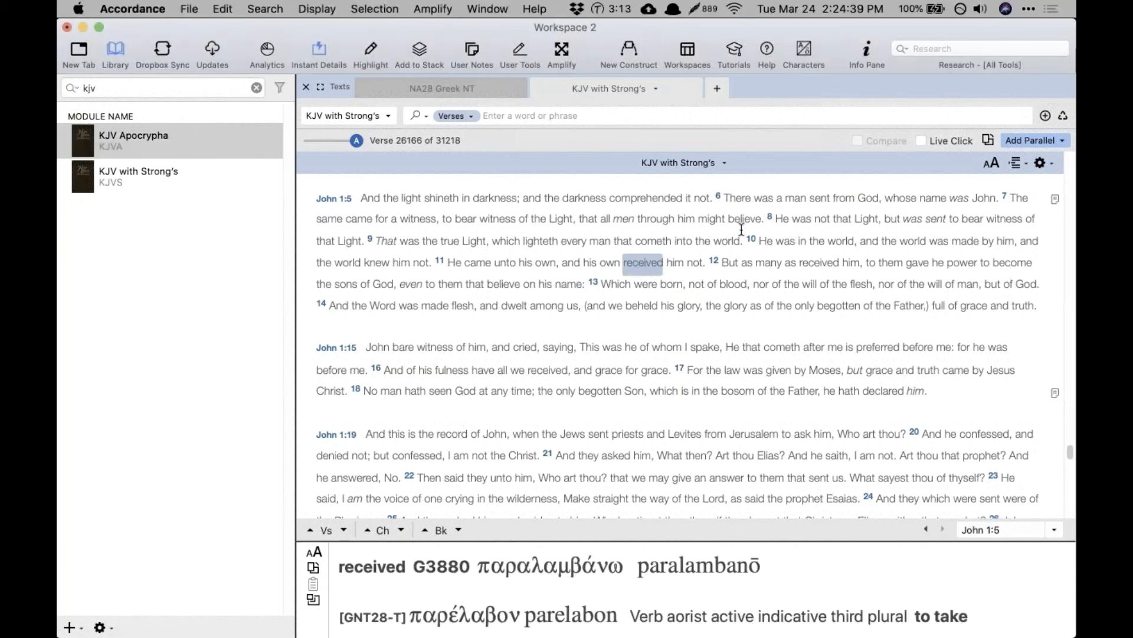
Step: Return to the NA28 Greek NT tab and search the library for mounce, clearing the search when done
{"action": "mouse_move", "coordinate": [785, 241]}
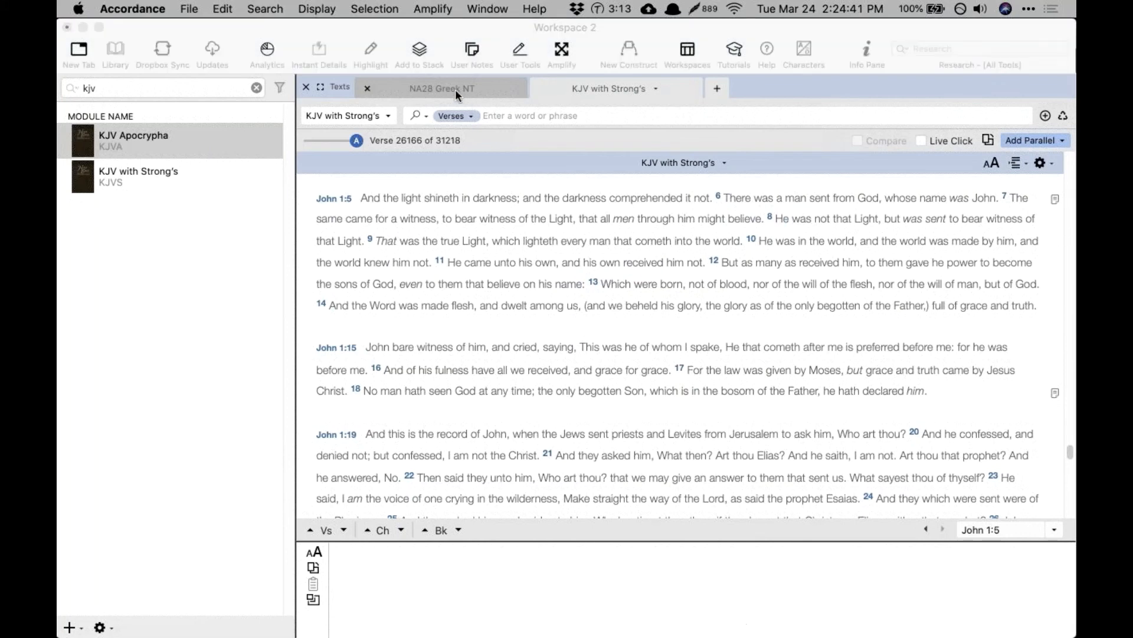
{"action": "left_click", "coordinate": [455, 90]}
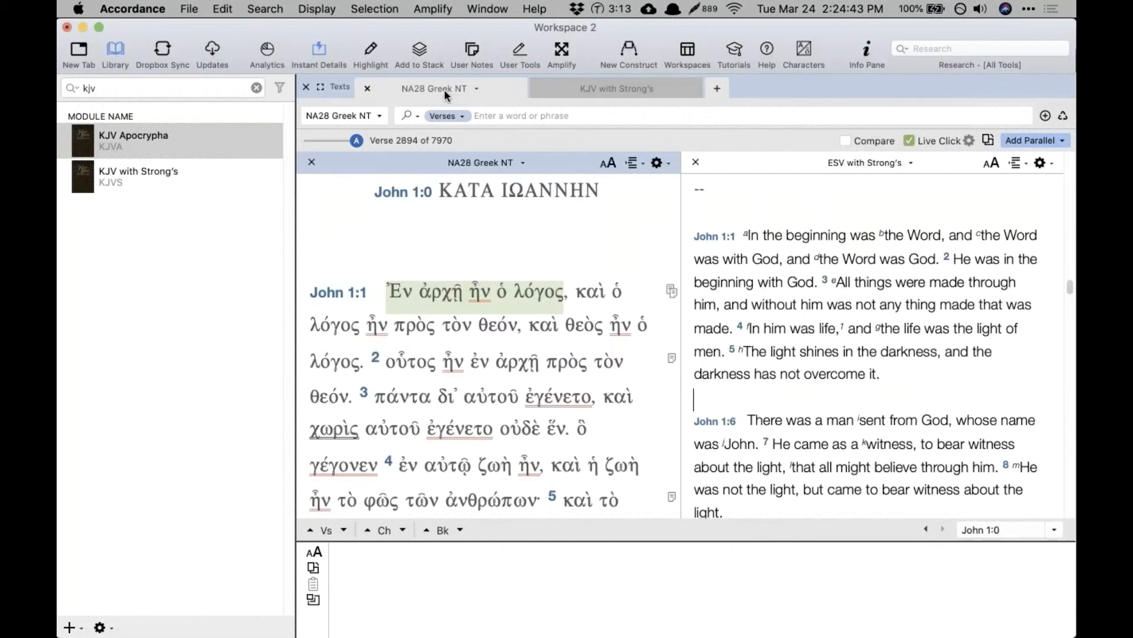
{"action": "key", "text": "shift+super+l"}
{"action": "type", "text": "mounce"}
{"action": "mouse_move", "coordinate": [164, 127]}
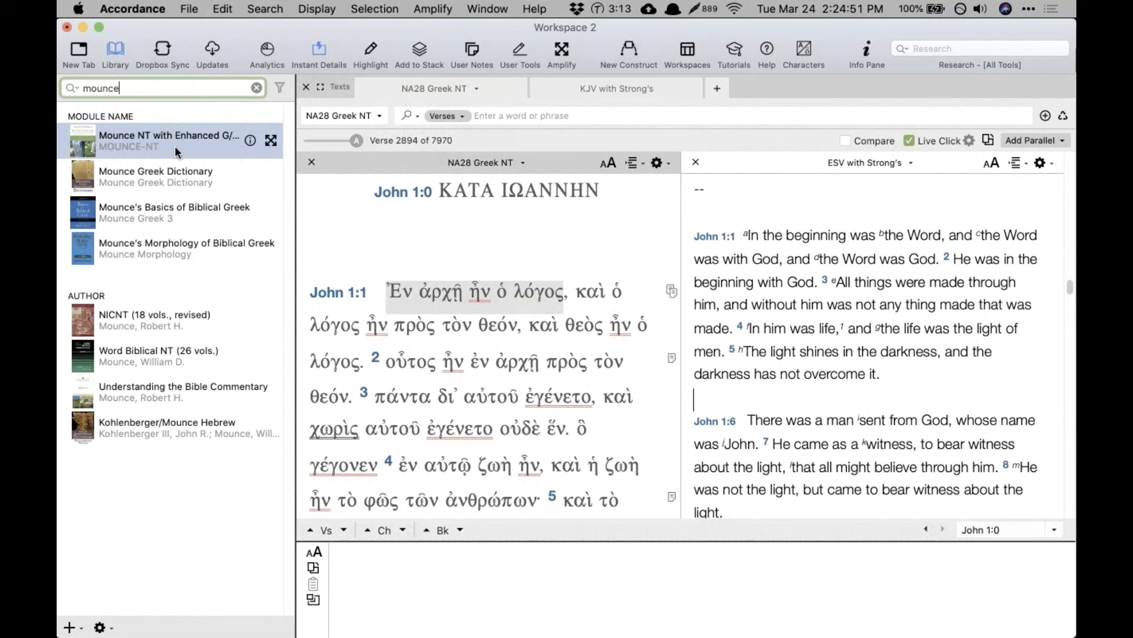
{"action": "left_click", "coordinate": [256, 87]}
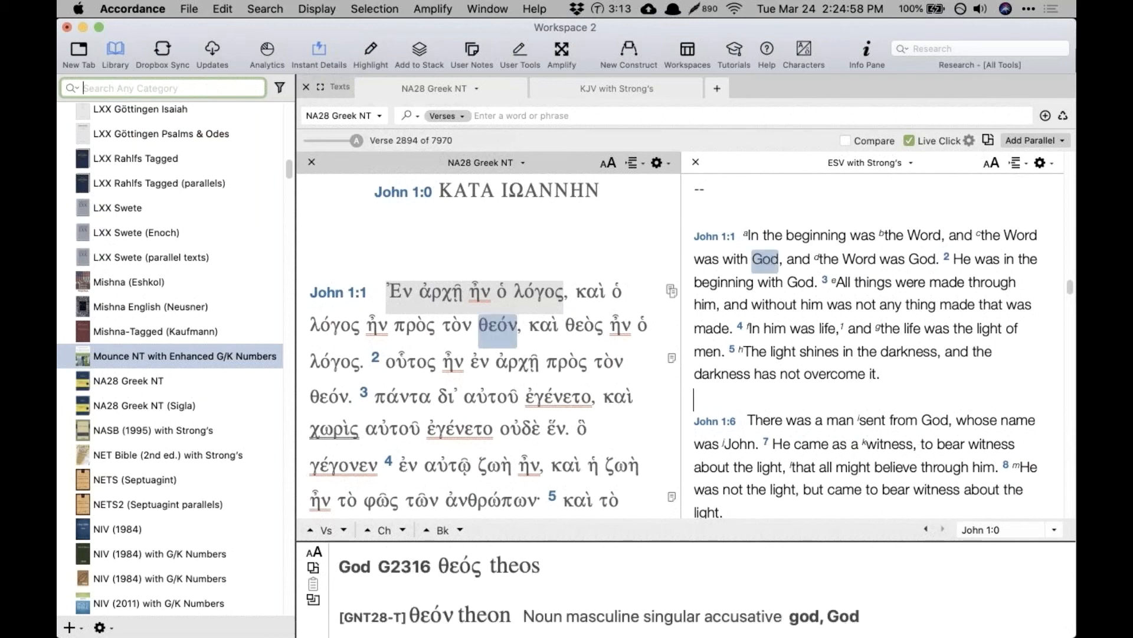
Step: Look up the usage of "God" in John 1:1 of the ESV, close it, and review the Instant Details preferences
{"action": "left_click", "coordinate": [767, 259]}
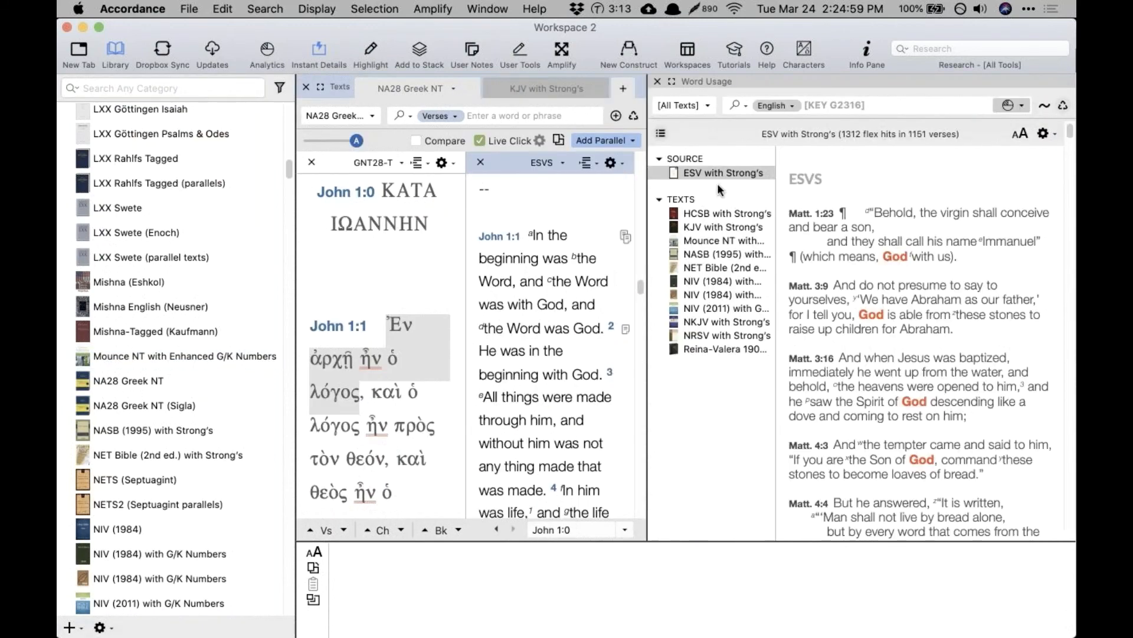
{"action": "left_click", "coordinate": [657, 81]}
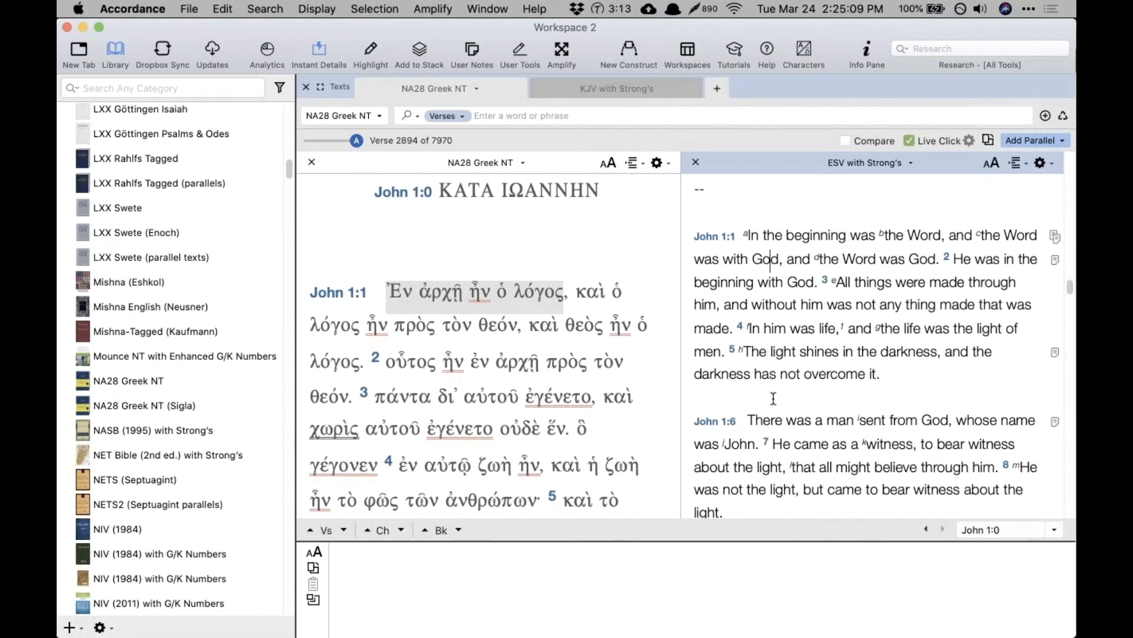
{"action": "left_click", "coordinate": [132, 8]}
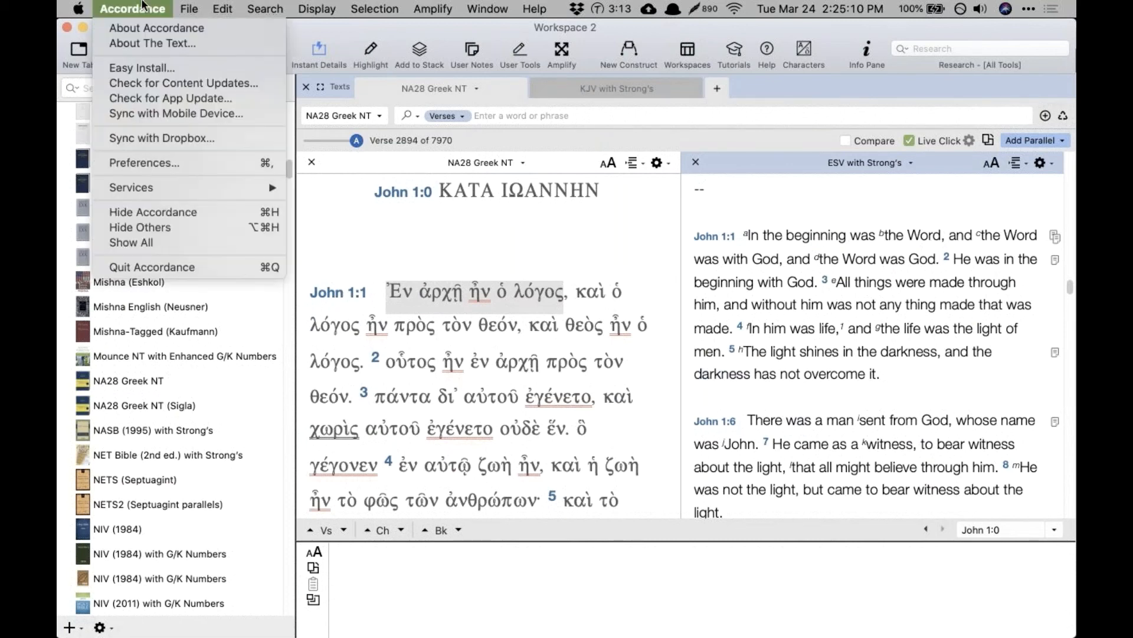
{"action": "left_click", "coordinate": [168, 161]}
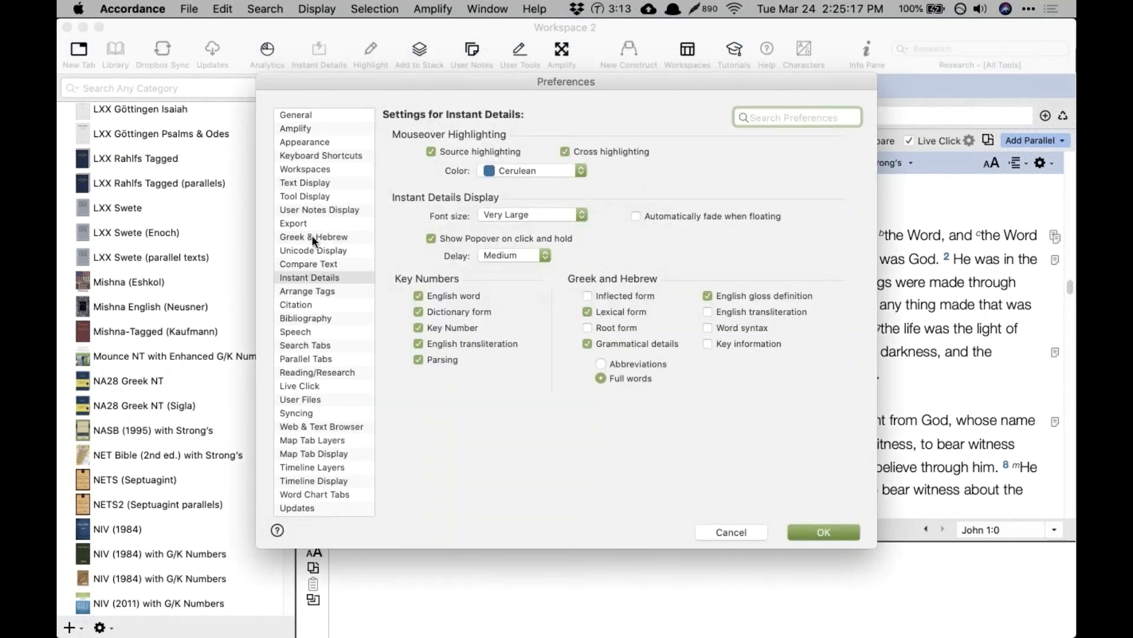
{"action": "left_click", "coordinate": [717, 526]}
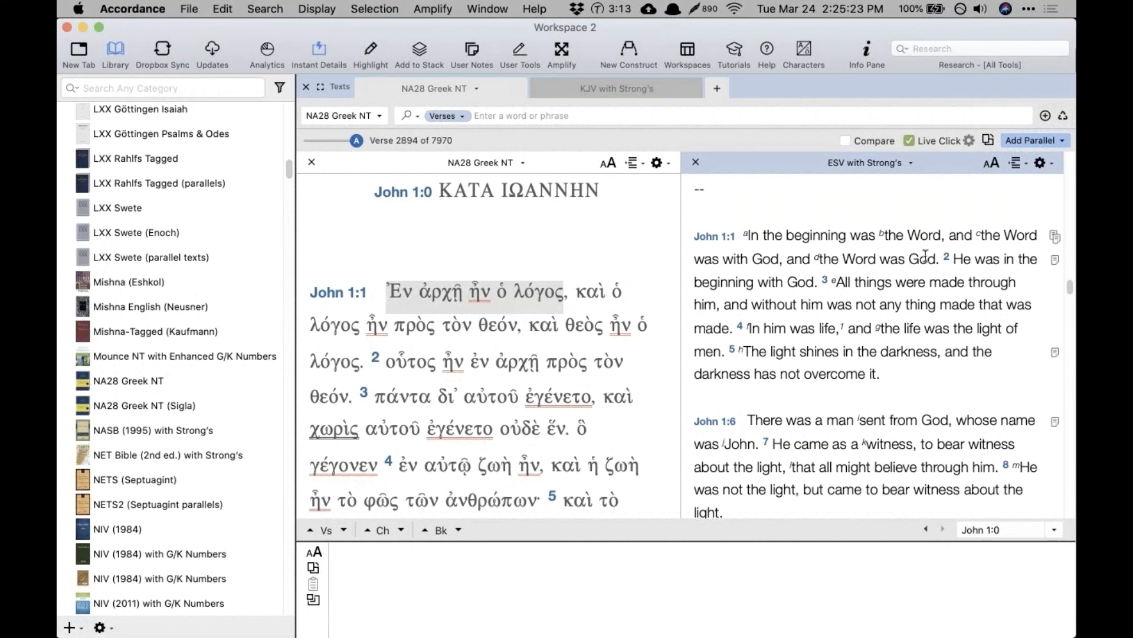
Step: Bring John 1:1 into view in the parallel texts and enlarge the Instant Details area beneath them
{"action": "mouse_move", "coordinate": [922, 237]}
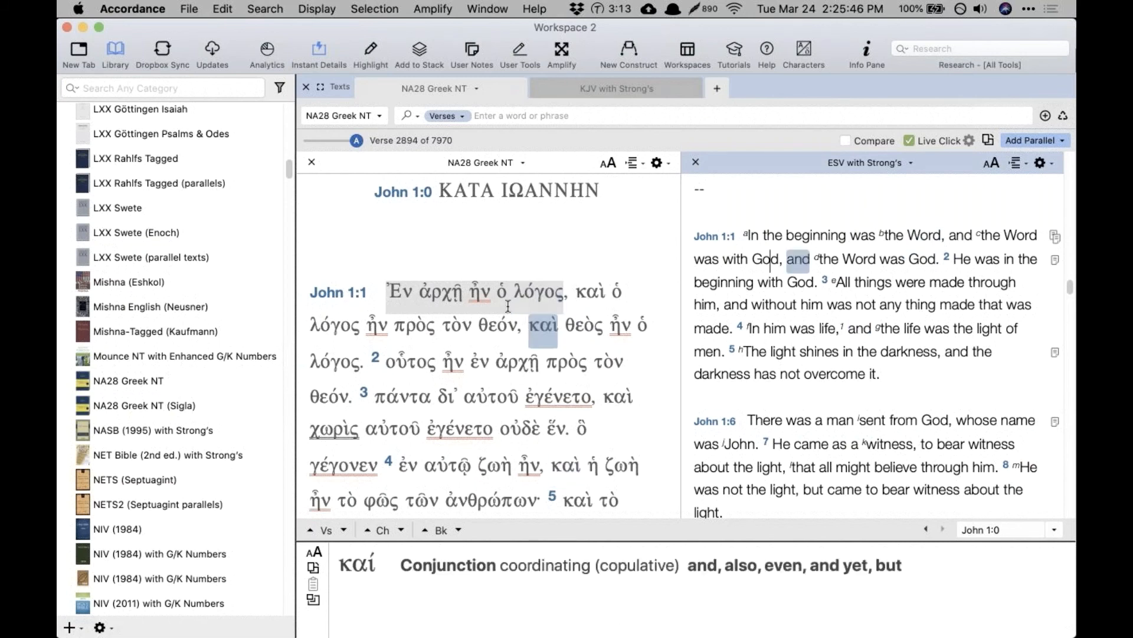
{"action": "scroll", "coordinate": [490, 324], "scroll_direction": "down", "scroll_amount": 2}
{"action": "left_click_drag", "start_coordinate": [561, 541], "coordinate": [561, 471]}
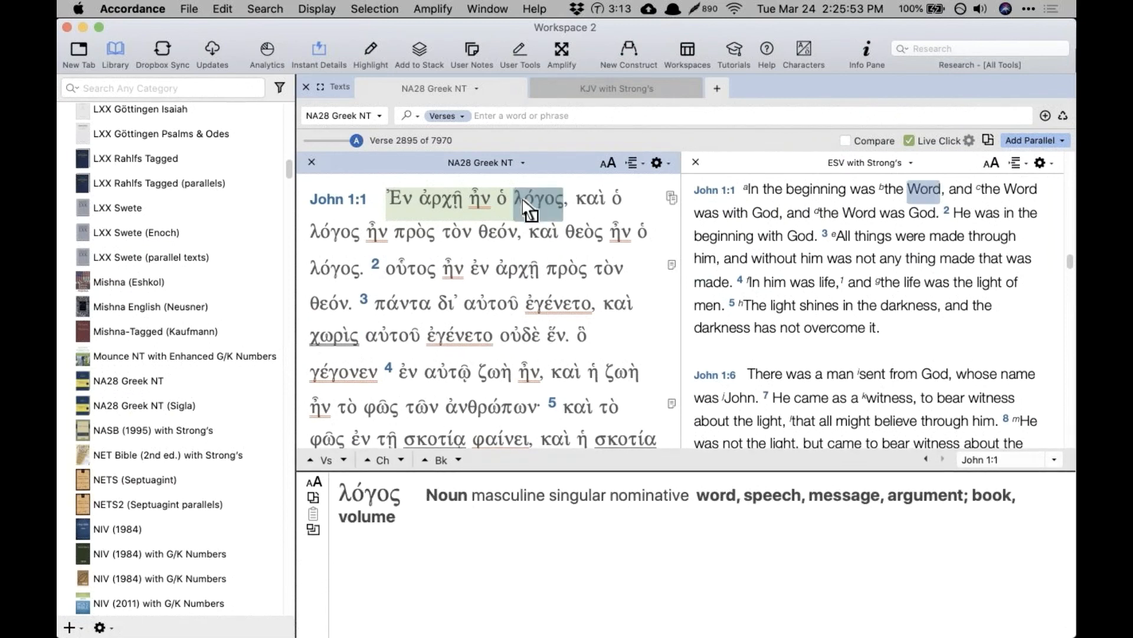
Step: Look up "Word" in the Mounce Greek Dictionary and λόγος in BDAG from John 1:1, showing each lexicon entry in Instant Details
{"action": "key", "text": "super"}
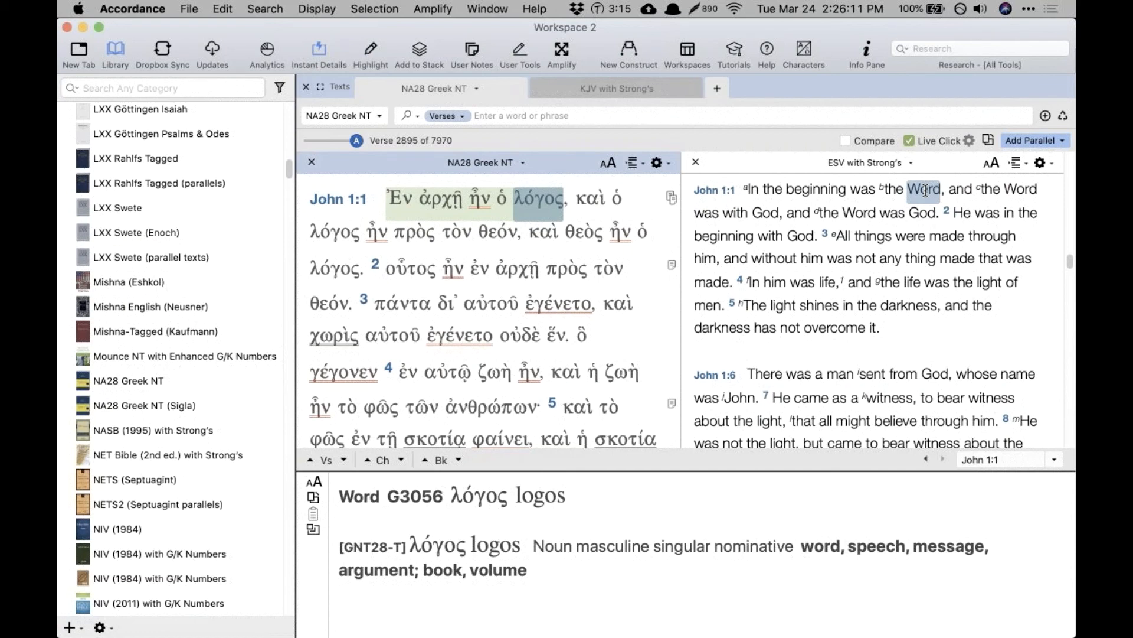
{"action": "key", "text": "super"}
{"action": "triple_click", "coordinate": [925, 190]}
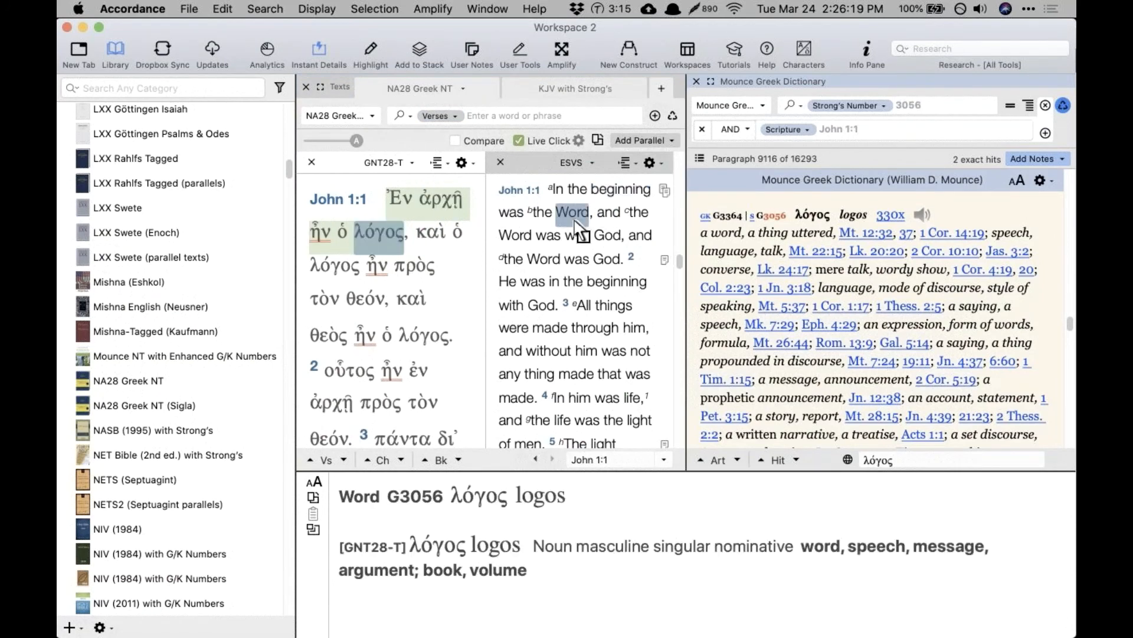
{"action": "key", "text": "super"}
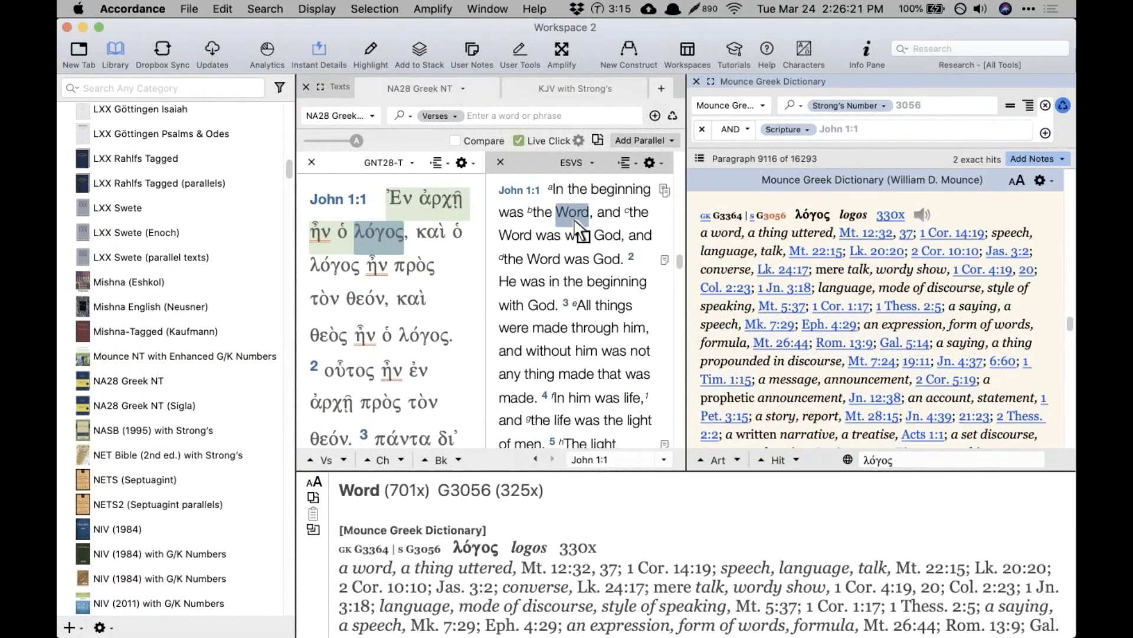
{"action": "triple_click", "coordinate": [380, 235]}
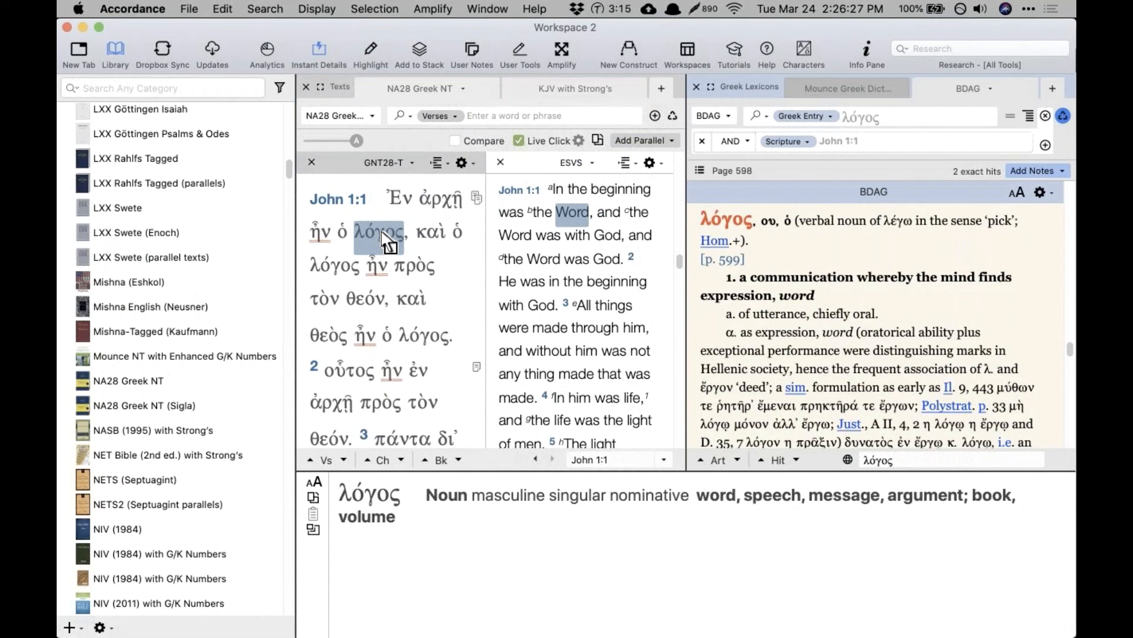
{"action": "key", "text": "super"}
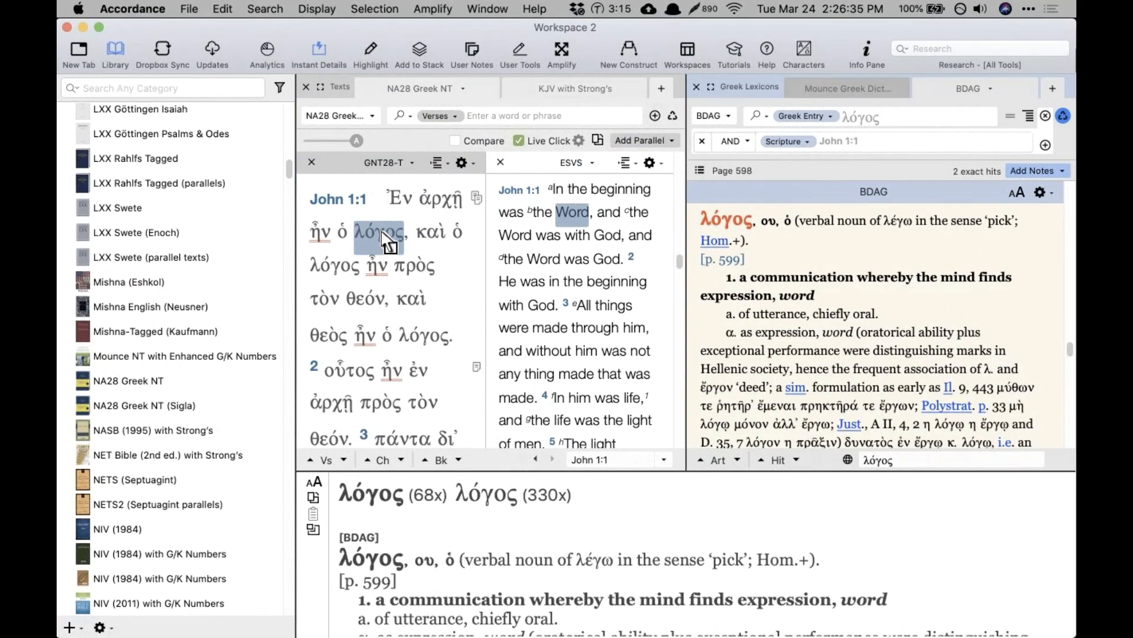
Step: Review the Instant Details preferences again, and close the BDAG and Mounce Greek Dictionary lookups
{"action": "left_click", "coordinate": [112, 7]}
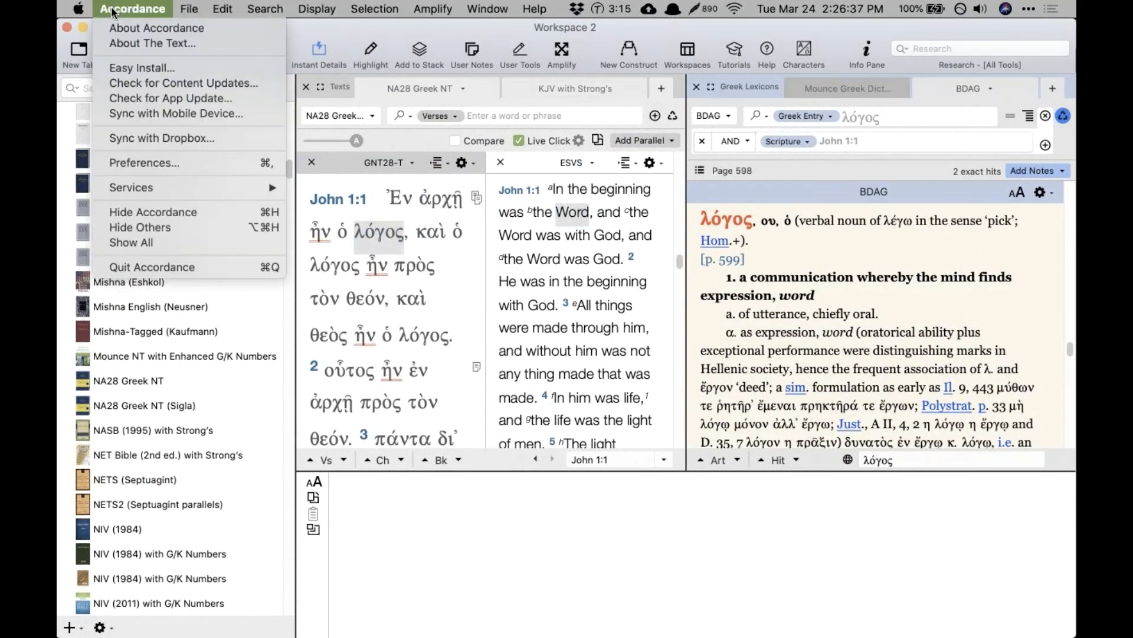
{"action": "left_click", "coordinate": [152, 166]}
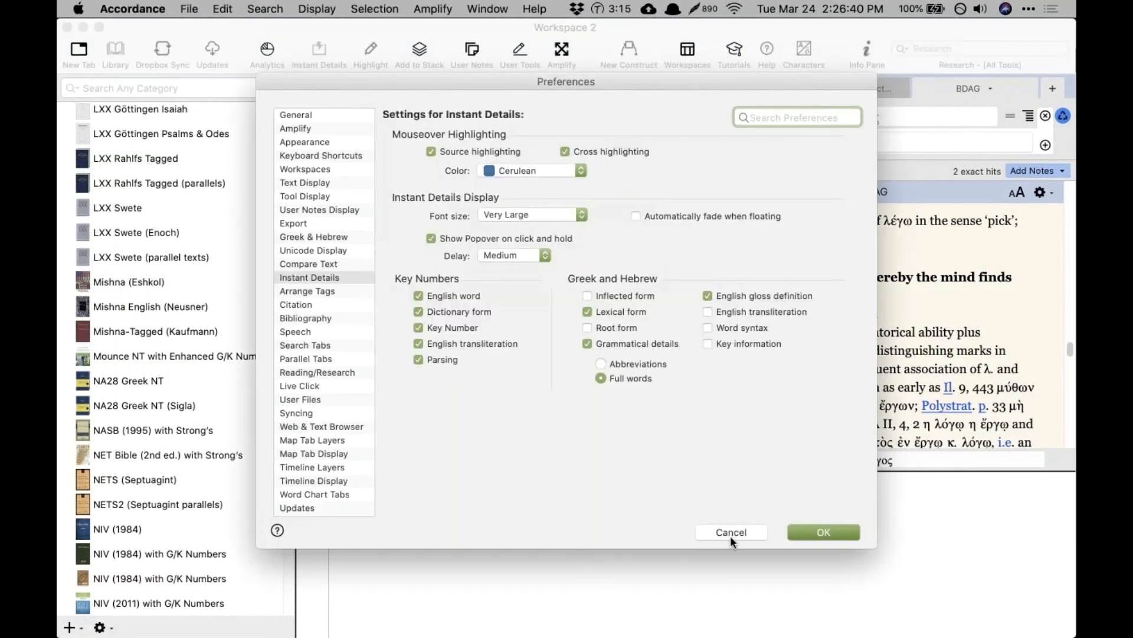
{"action": "left_click", "coordinate": [730, 534]}
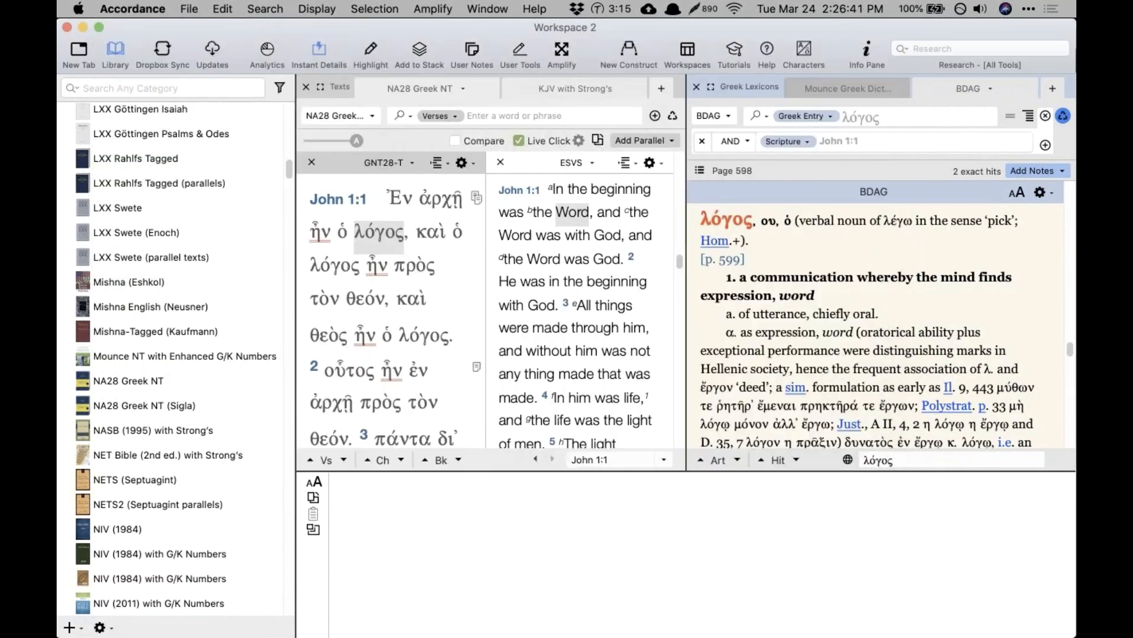
{"action": "mouse_move", "coordinate": [393, 242]}
{"action": "left_click", "coordinate": [926, 85]}
{"action": "left_click", "coordinate": [696, 82]}
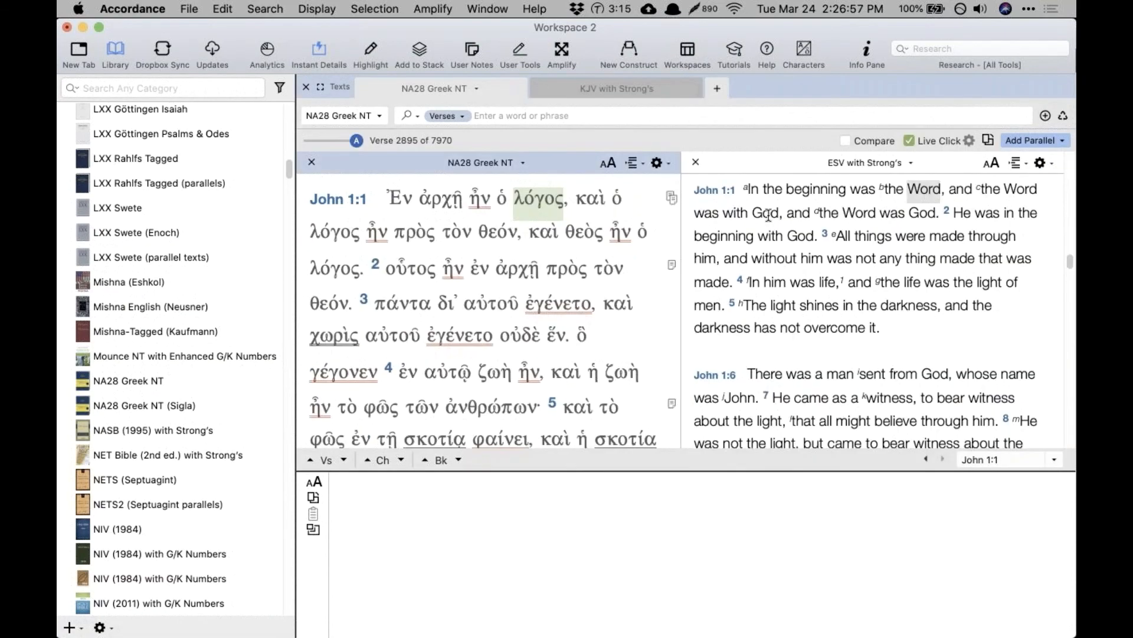
Step: Close the word usage results opened from "God" in John 1:1 and turn off Live Click for the parallel texts
{"action": "left_click", "coordinate": [768, 217]}
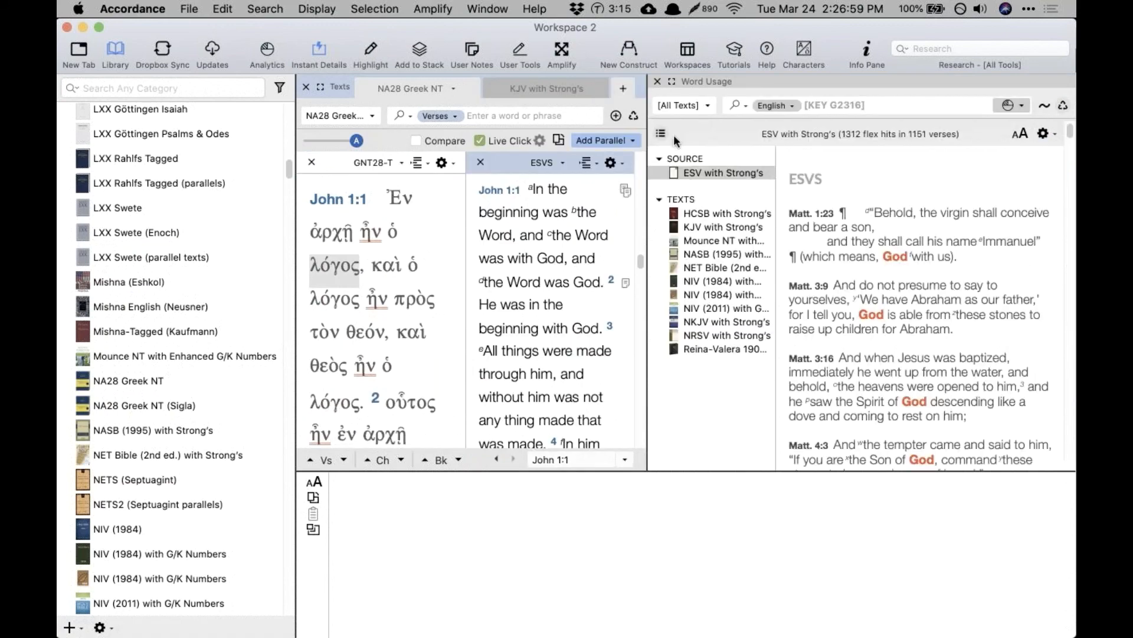
{"action": "left_click", "coordinate": [657, 77]}
{"action": "left_click", "coordinate": [909, 140]}
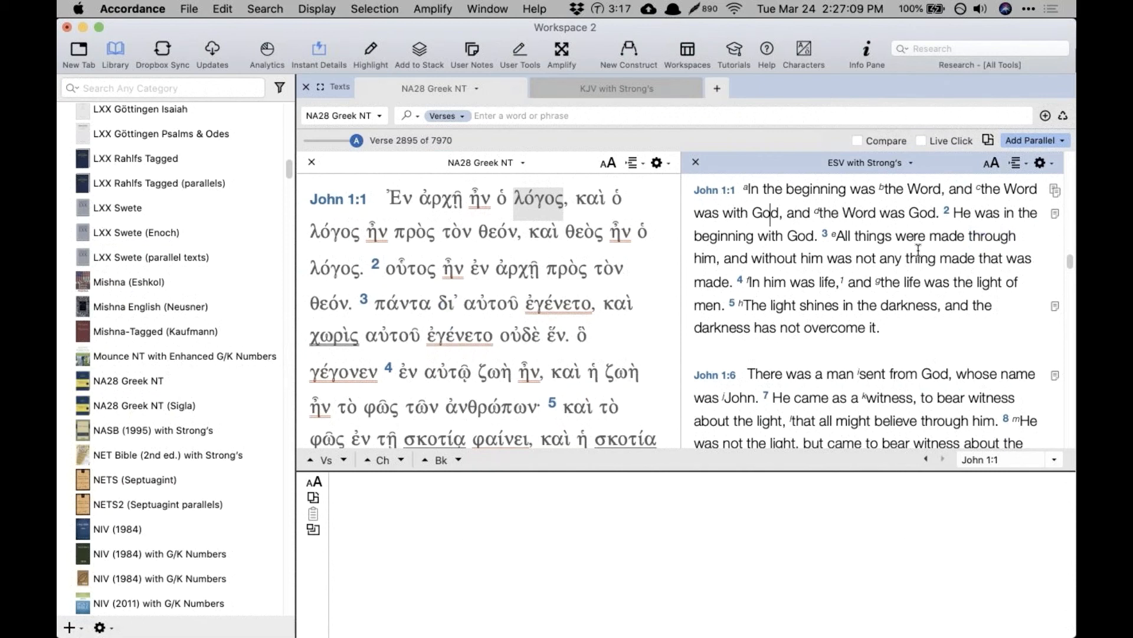
Step: Browse the library from the recently opened modules down through the Greek, Hebrew, LXX and Mishna texts
{"action": "mouse_move", "coordinate": [1056, 236]}
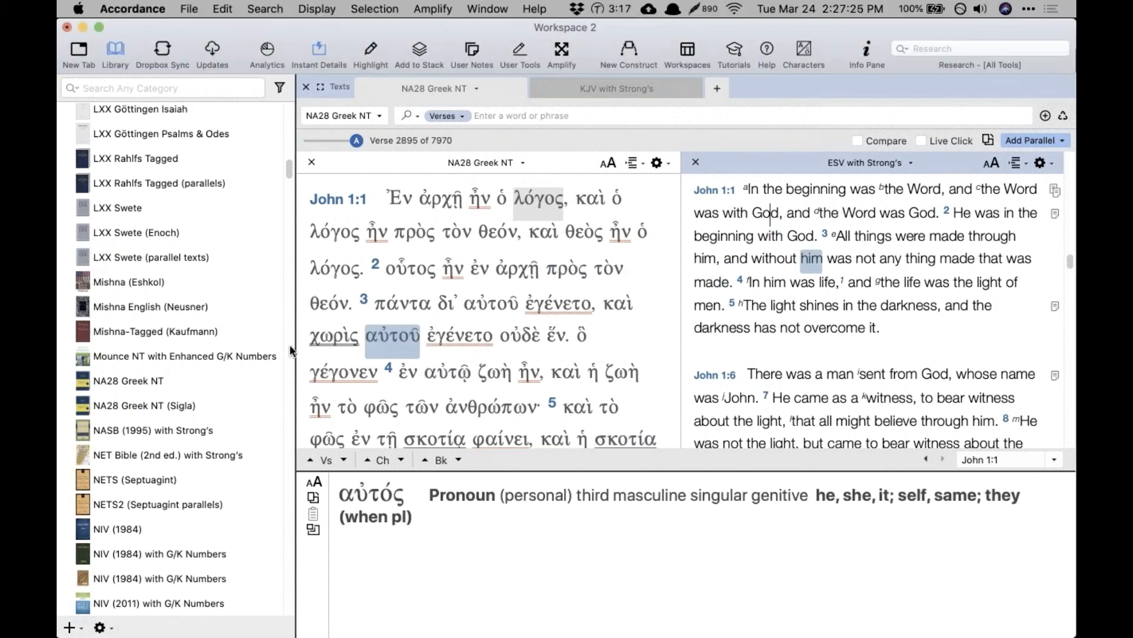
{"action": "scroll", "coordinate": [202, 361], "scroll_direction": "up", "scroll_amount": 5}
{"action": "scroll", "coordinate": [200, 357], "scroll_direction": "up", "scroll_amount": 15}
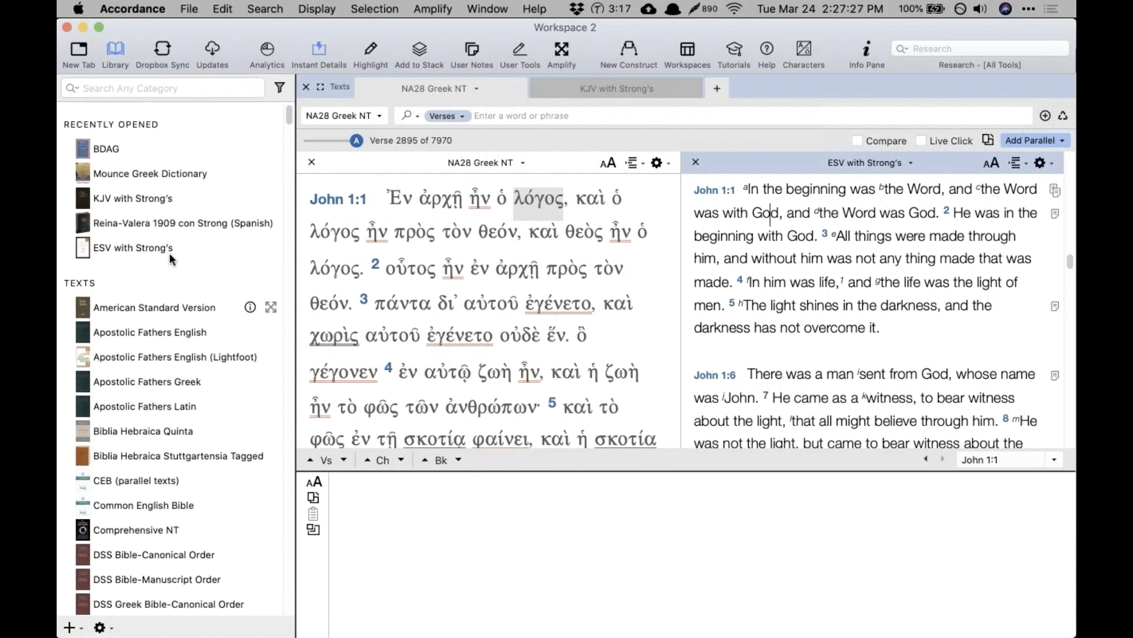
{"action": "scroll", "coordinate": [169, 222], "scroll_direction": "down", "scroll_amount": 18}
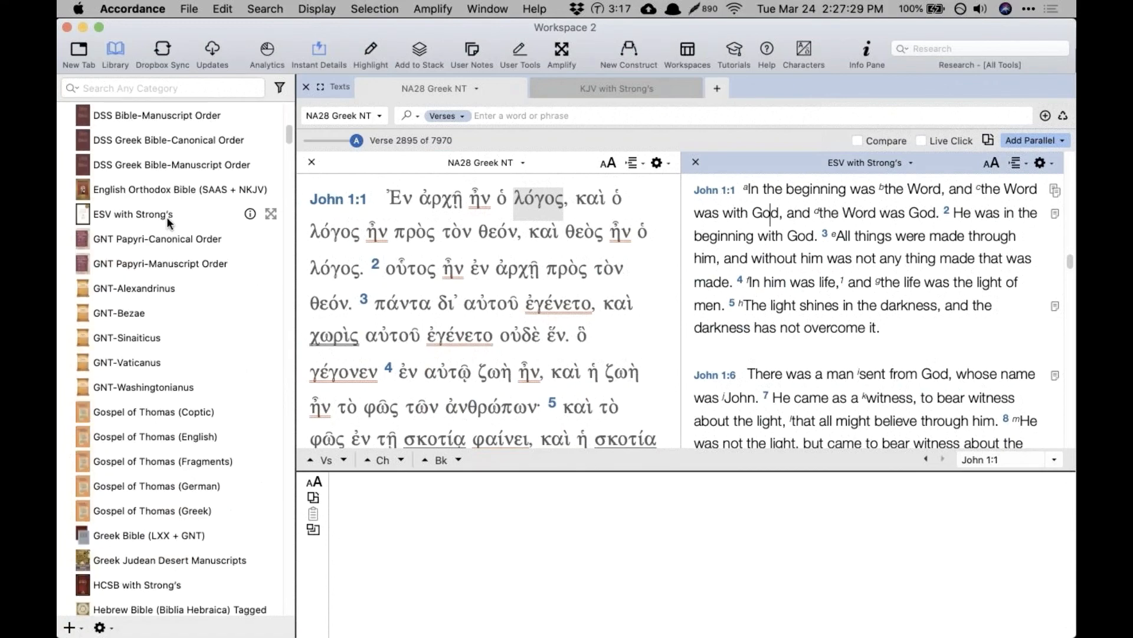
{"action": "scroll", "coordinate": [168, 221], "scroll_direction": "down", "scroll_amount": 12}
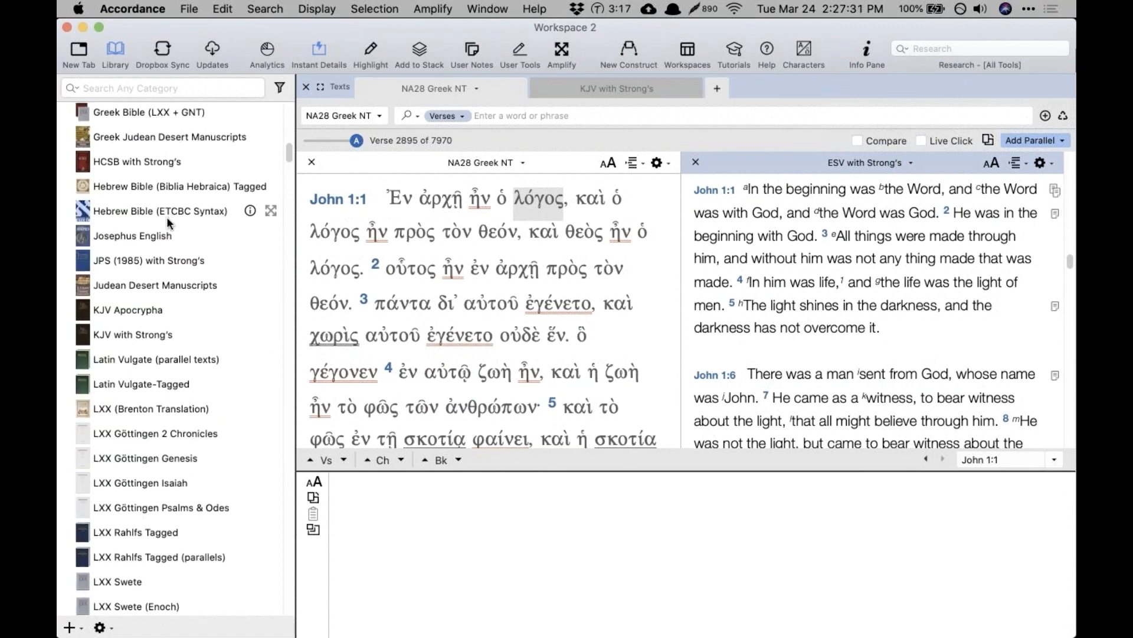
{"action": "scroll", "coordinate": [167, 217], "scroll_direction": "down", "scroll_amount": 1}
{"action": "left_click", "coordinate": [190, 86]}
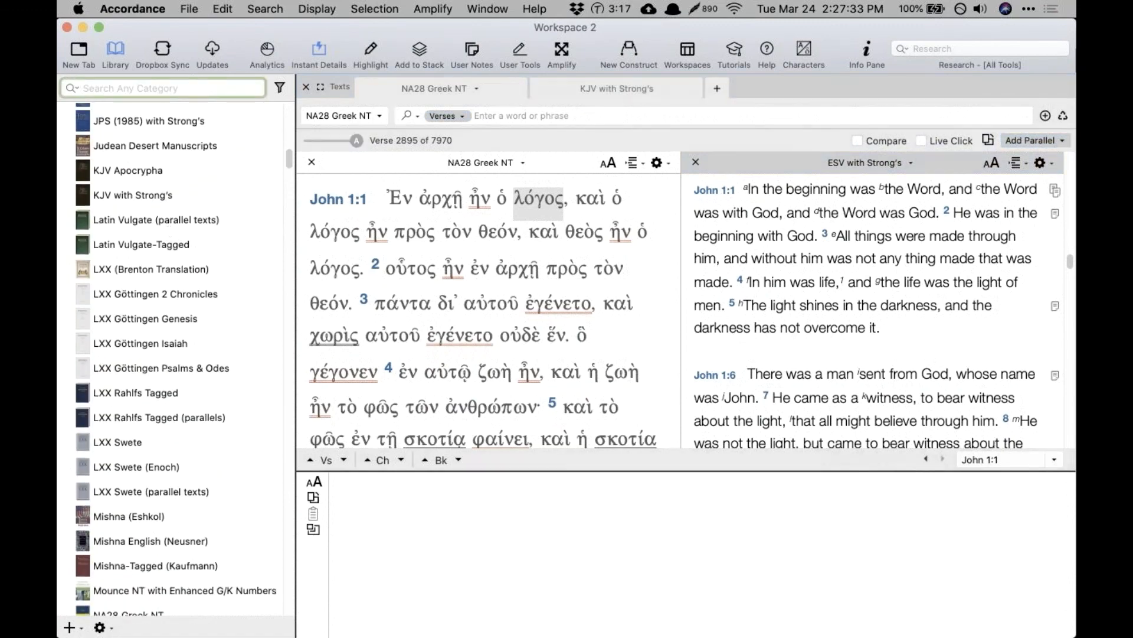
Step: Add a web browser tab to the workspace and search the Accordance website's products for "gnt audio"
{"action": "left_click", "coordinate": [715, 87]}
{"action": "scroll", "coordinate": [749, 461], "scroll_direction": "down", "scroll_amount": 5}
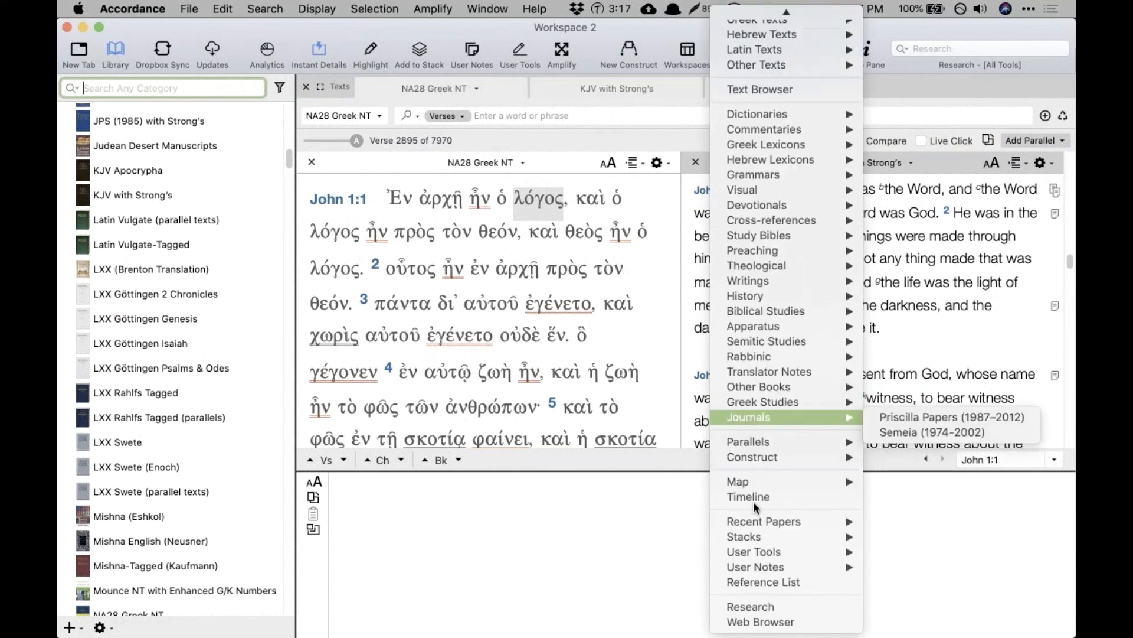
{"action": "left_click", "coordinate": [787, 623]}
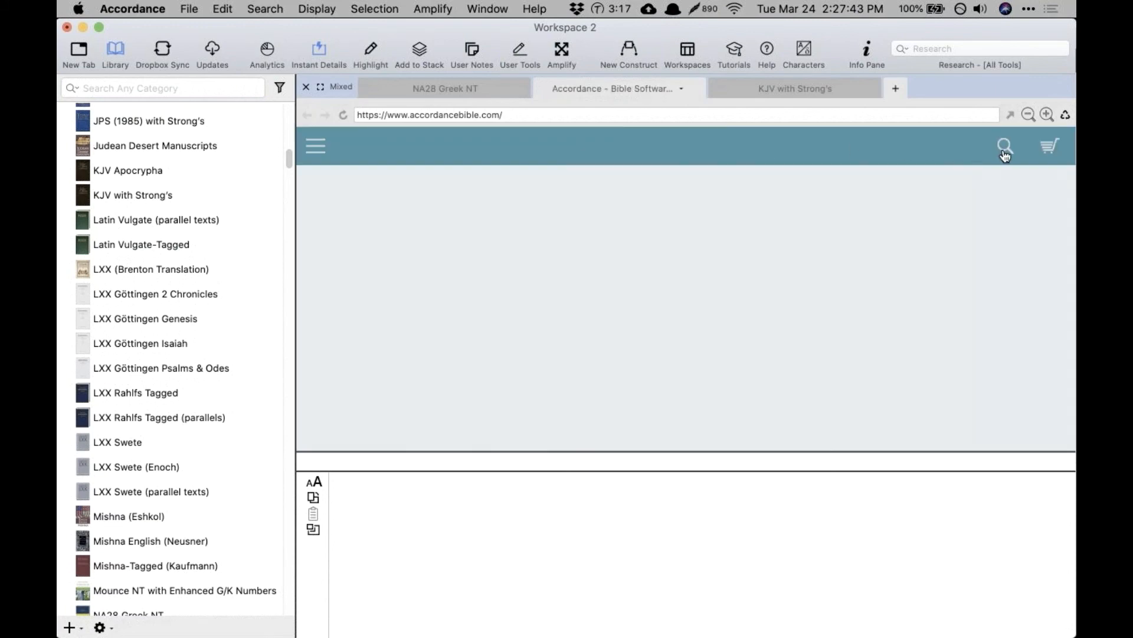
{"action": "left_click", "coordinate": [1006, 153]}
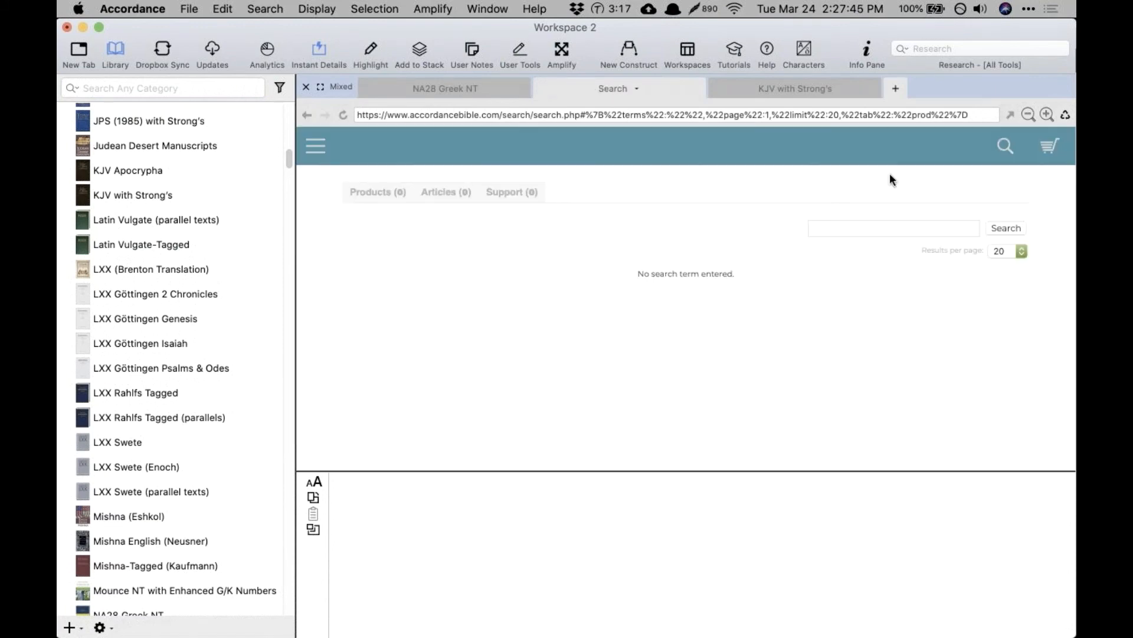
{"action": "left_click", "coordinate": [909, 230]}
{"action": "type", "text": "gnt audio"}
{"action": "key", "text": "Return"}
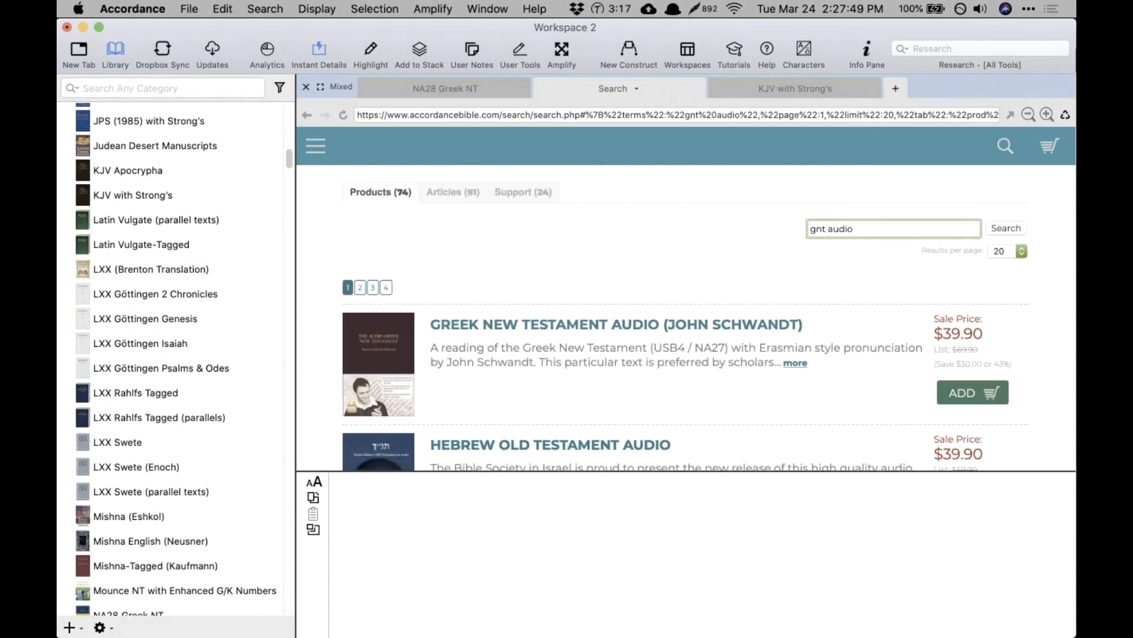
Step: Open the Greek New Testament Audio product page and read its details, highlighting the description from the Erasmian style pronunciation onward
{"action": "left_click", "coordinate": [738, 325]}
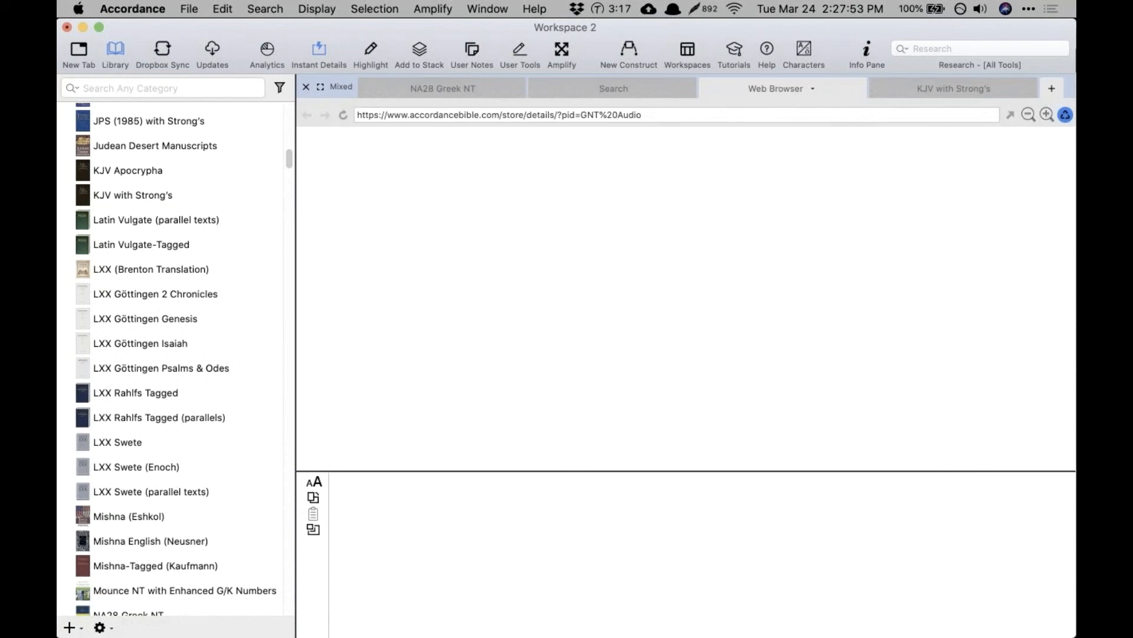
{"action": "scroll", "coordinate": [628, 281], "scroll_direction": "down", "scroll_amount": 3}
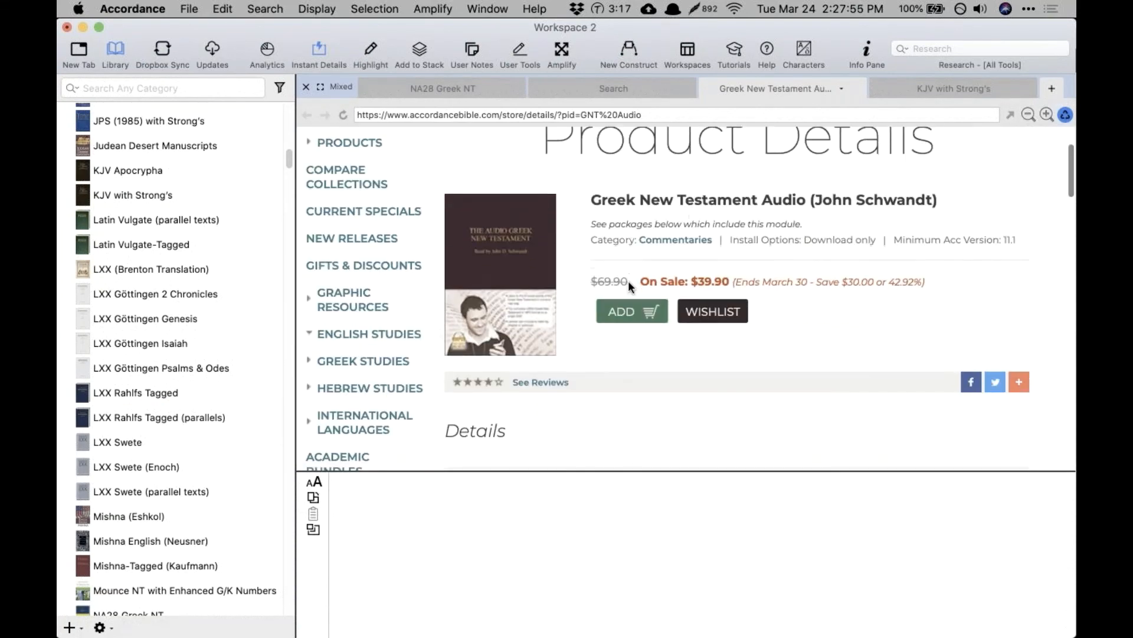
{"action": "scroll", "coordinate": [811, 350], "scroll_direction": "down", "scroll_amount": 10}
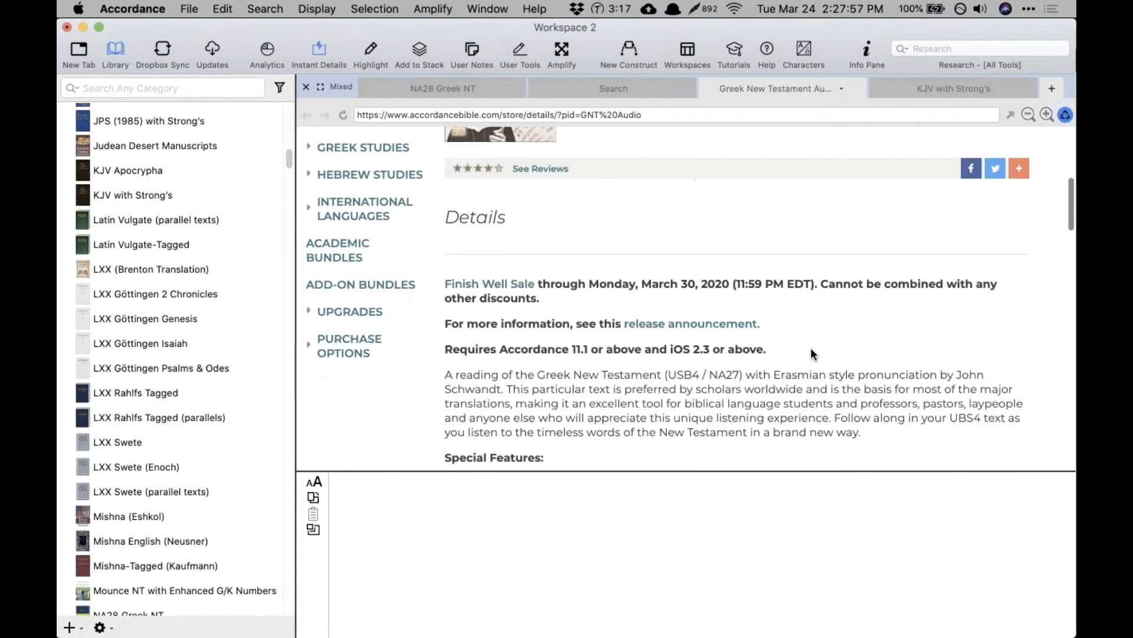
{"action": "left_click_drag", "start_coordinate": [766, 273], "coordinate": [885, 333]}
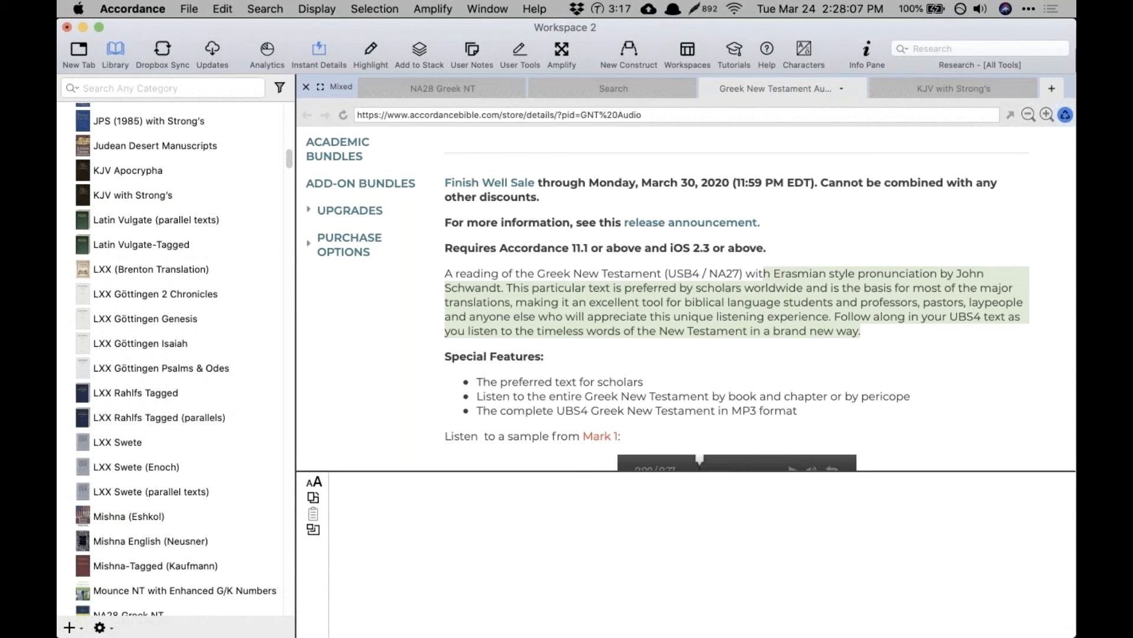
Step: Review the special features and Mark 1 sample on the Greek New Testament Audio page, returning to its title and pricing
{"action": "scroll", "coordinate": [689, 298], "scroll_direction": "down", "scroll_amount": 3}
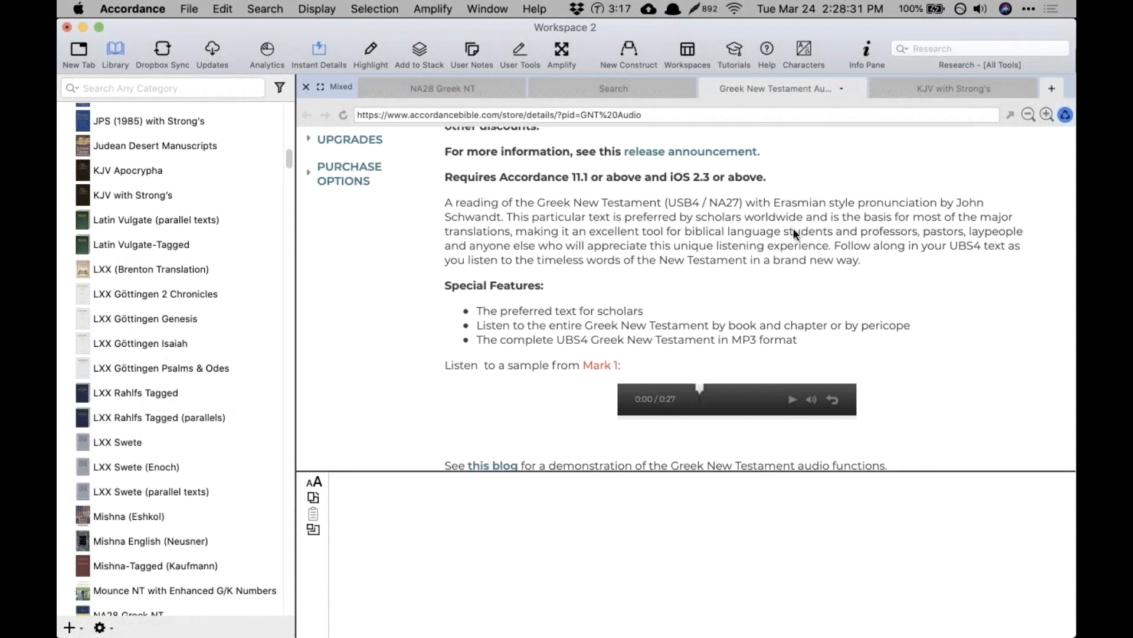
{"action": "scroll", "coordinate": [746, 230], "scroll_direction": "up", "scroll_amount": 1}
{"action": "key", "text": "super+Tab"}
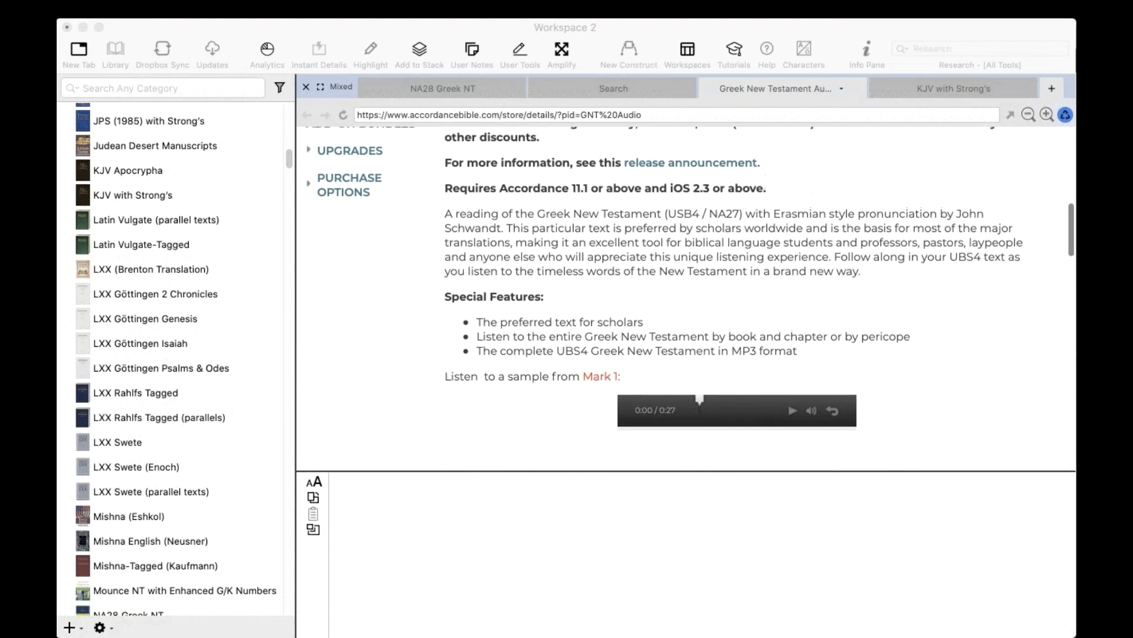
{"action": "scroll", "coordinate": [664, 288], "scroll_direction": "up", "scroll_amount": 2}
{"action": "scroll", "coordinate": [989, 157], "scroll_direction": "up", "scroll_amount": 10}
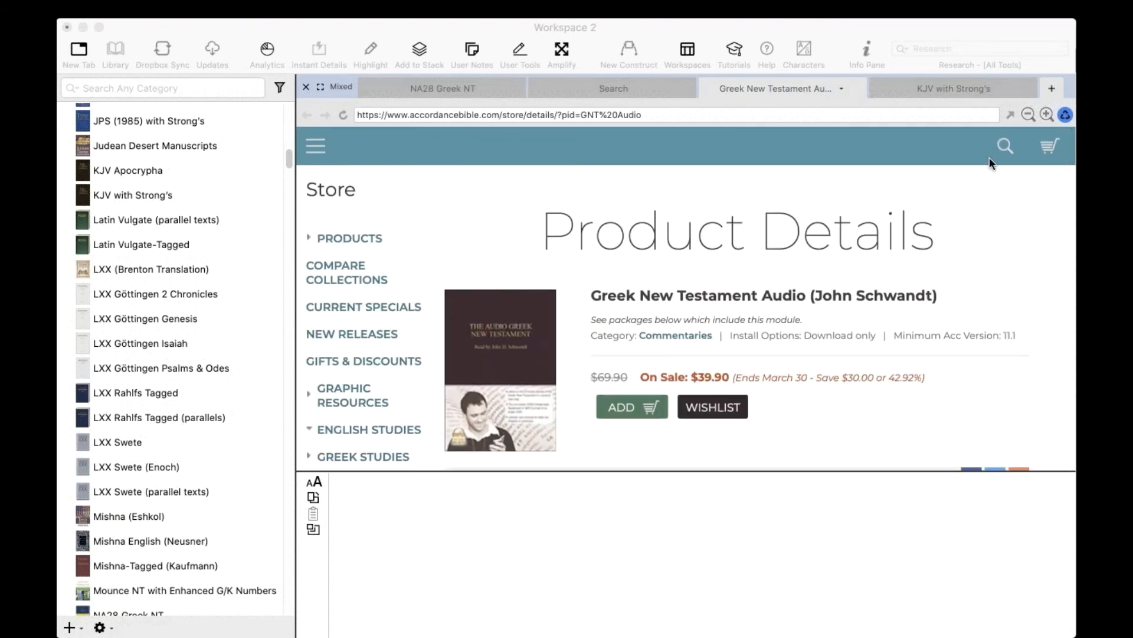
{"action": "left_click", "coordinate": [845, 422]}
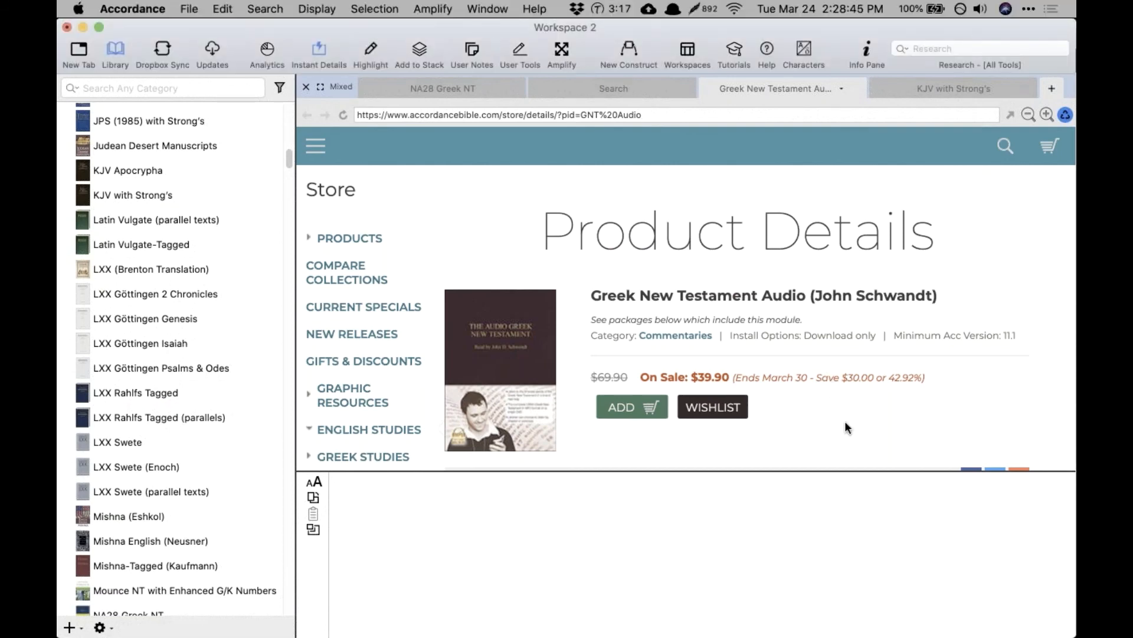
Step: Search the library for na28 and view the module information for NA28 Greek NT and NA28 Greek NT (Sigla)
{"action": "scroll", "coordinate": [169, 317], "scroll_direction": "up", "scroll_amount": 10}
{"action": "scroll", "coordinate": [169, 314], "scroll_direction": "up", "scroll_amount": 5}
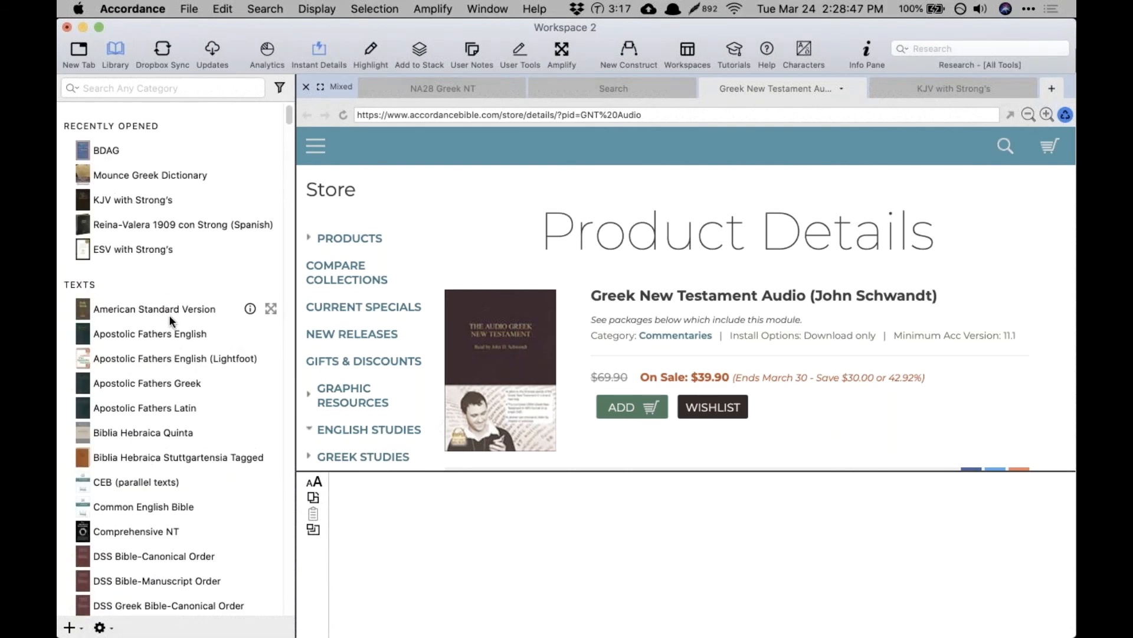
{"action": "left_click", "coordinate": [177, 88]}
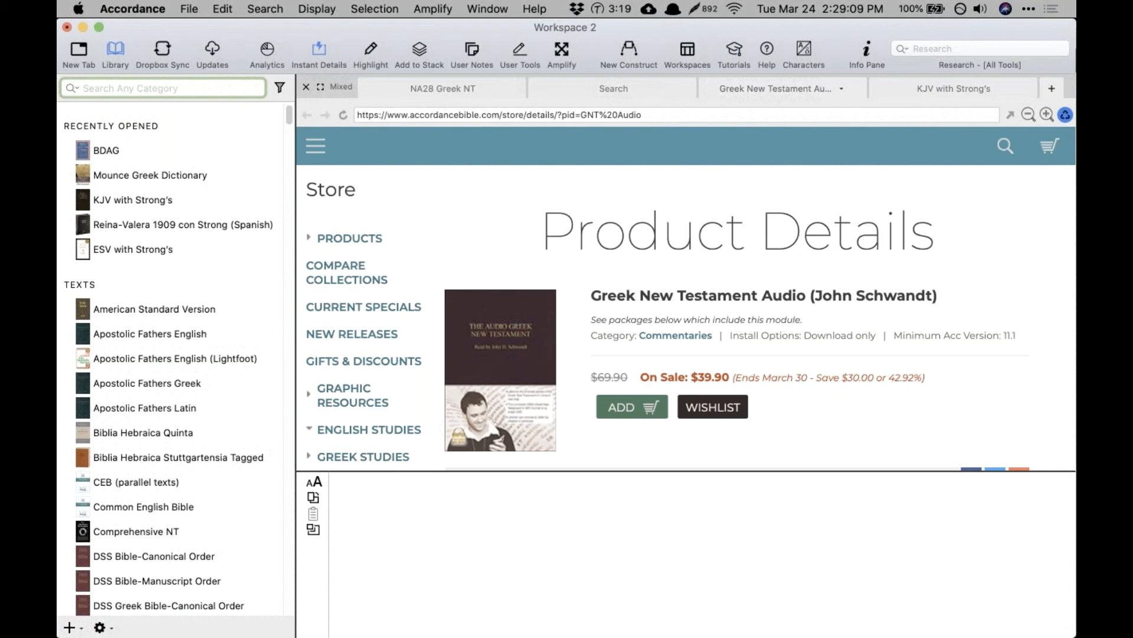
{"action": "type", "text": "na28"}
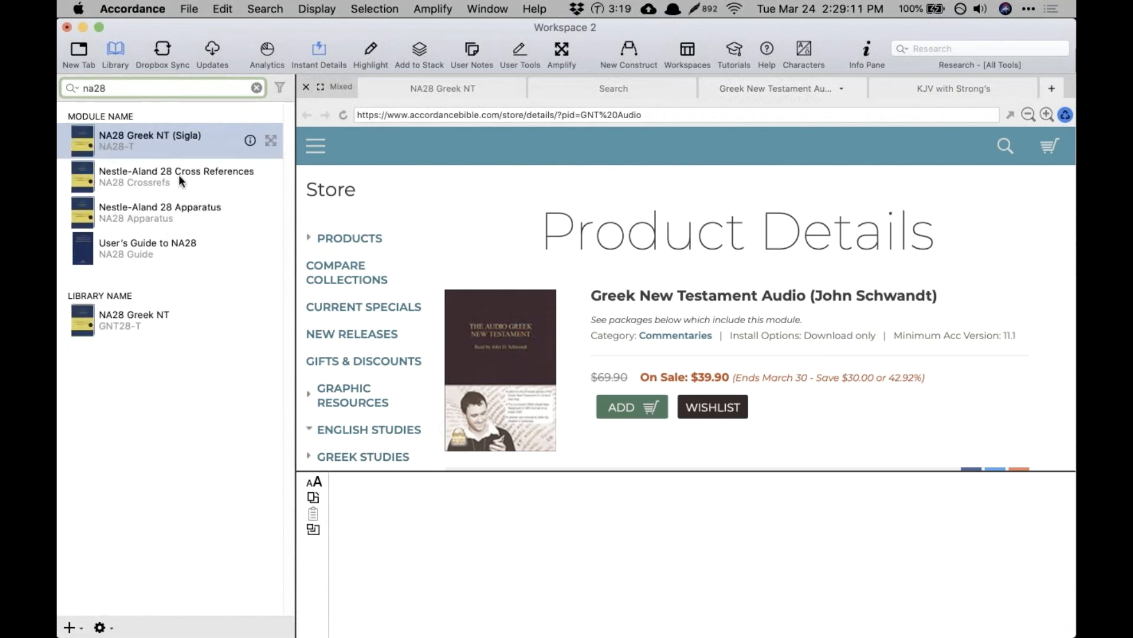
{"action": "left_click", "coordinate": [166, 315]}
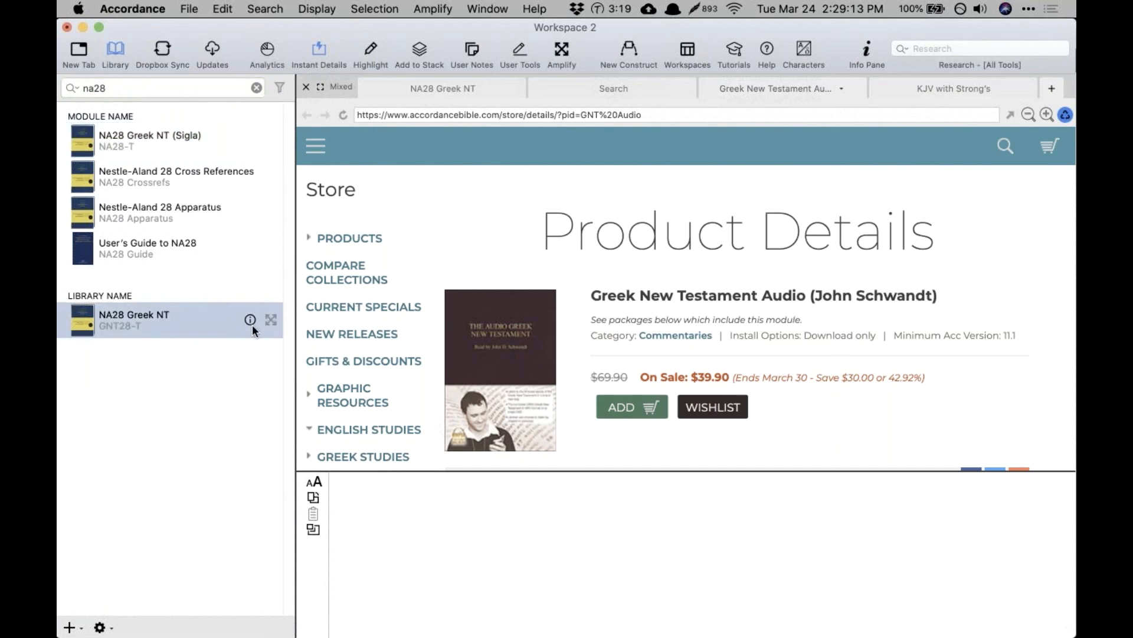
{"action": "left_click", "coordinate": [250, 320]}
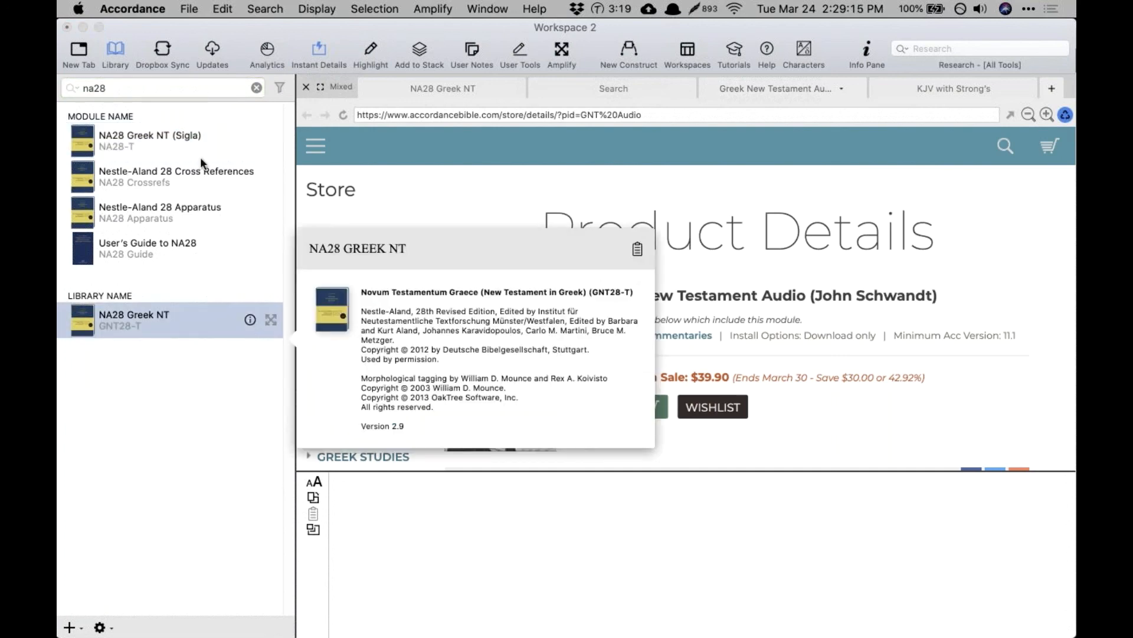
{"action": "left_click", "coordinate": [251, 141]}
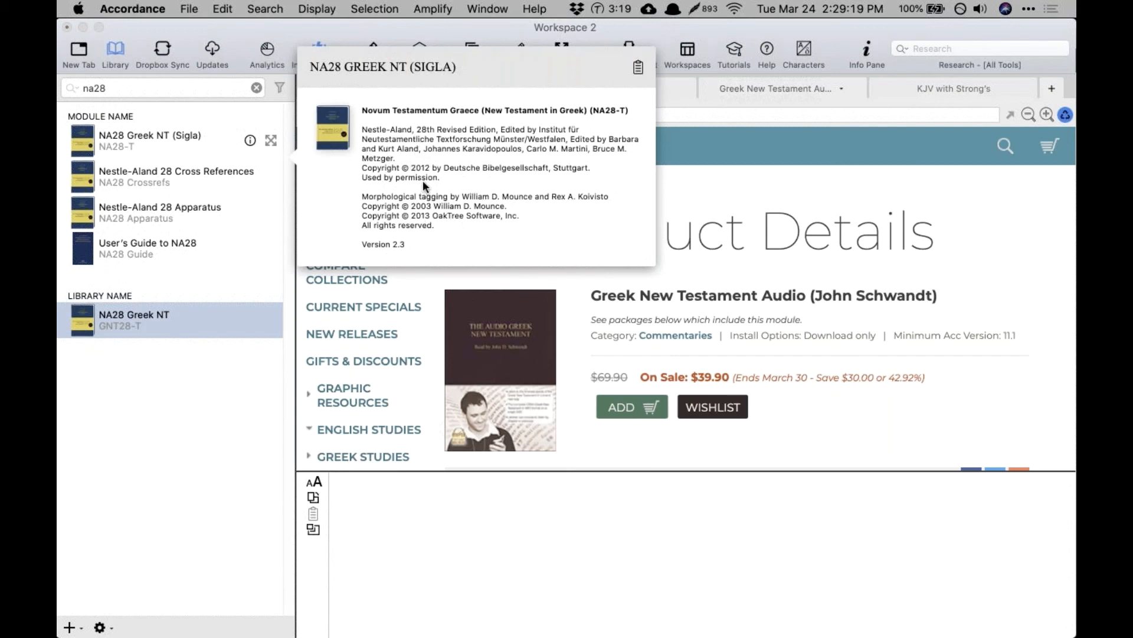
Step: Open NA28 Greek NT (Sigla) in its own tab and enlarge its text two sizes while viewing Matthew 1:1-6
{"action": "double_click", "coordinate": [189, 144]}
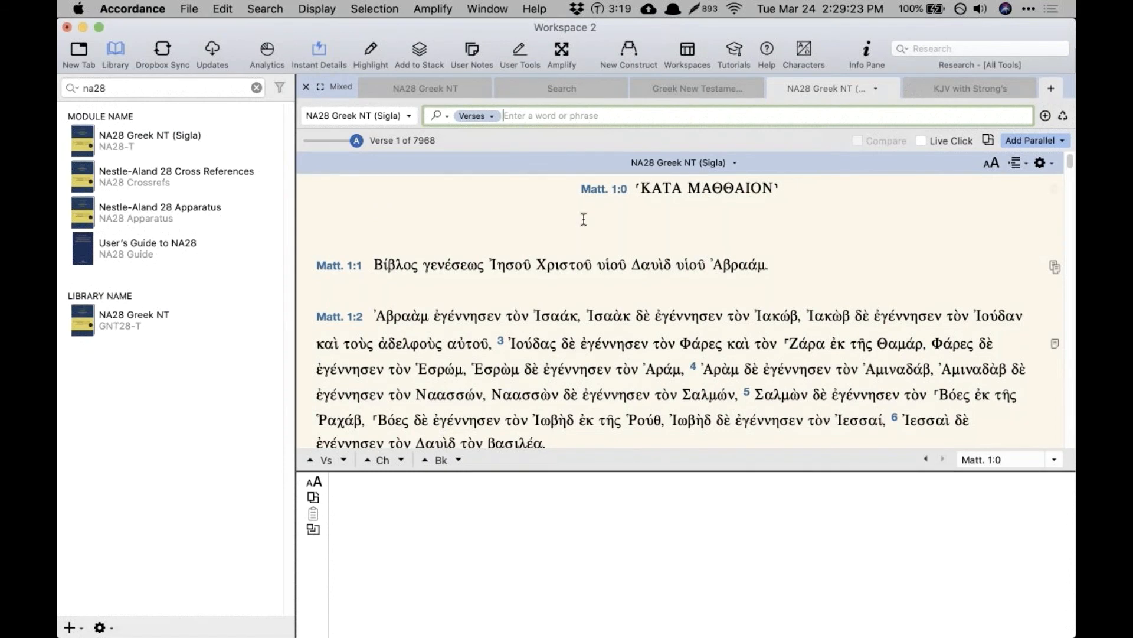
{"action": "left_click", "coordinate": [996, 163]}
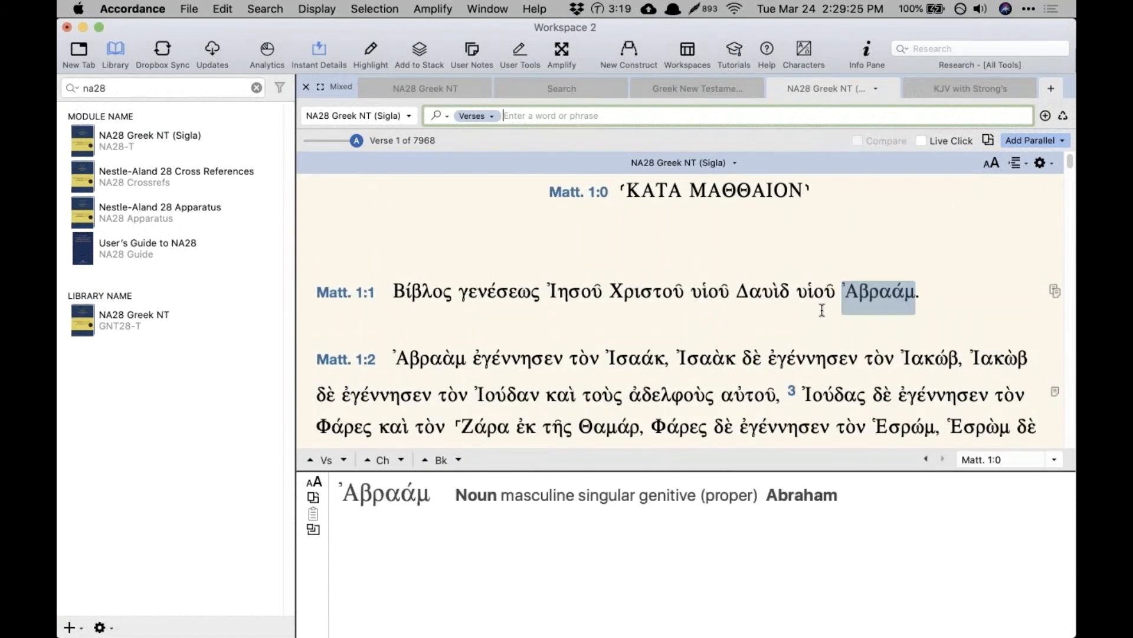
{"action": "scroll", "coordinate": [804, 324], "scroll_direction": "down", "scroll_amount": 4}
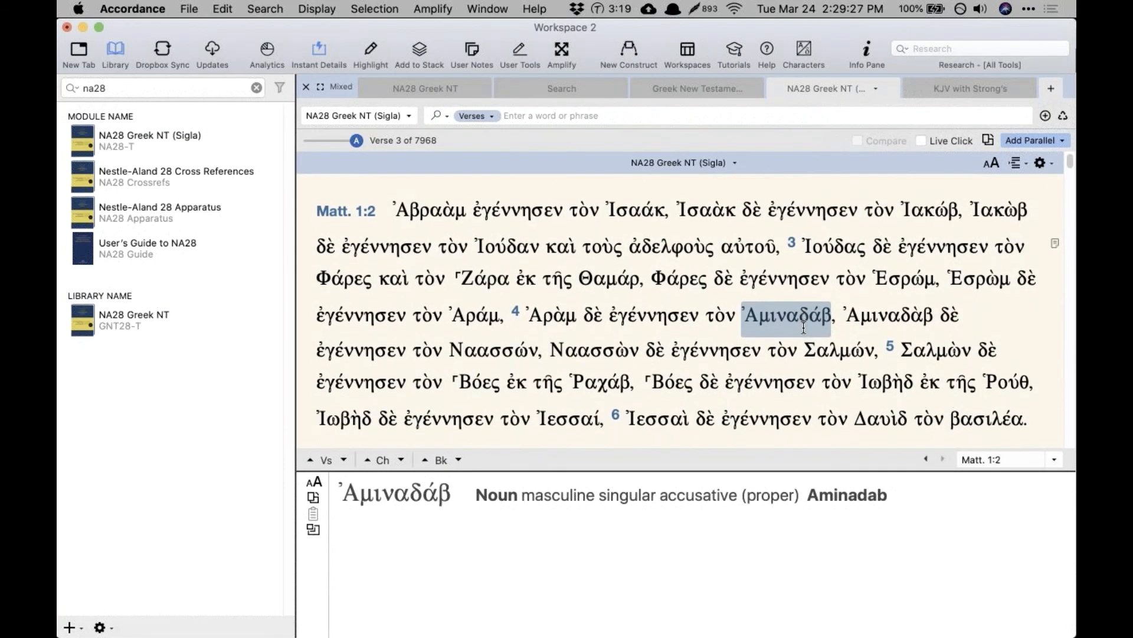
{"action": "scroll", "coordinate": [797, 324], "scroll_direction": "down", "scroll_amount": 1}
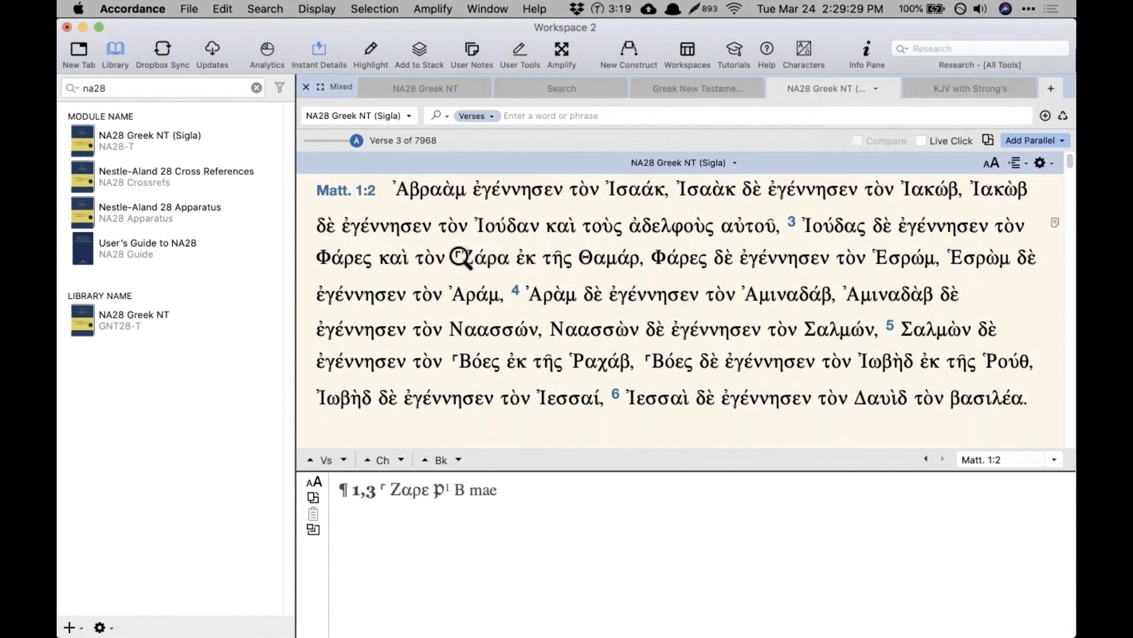
{"action": "left_click", "coordinate": [992, 165]}
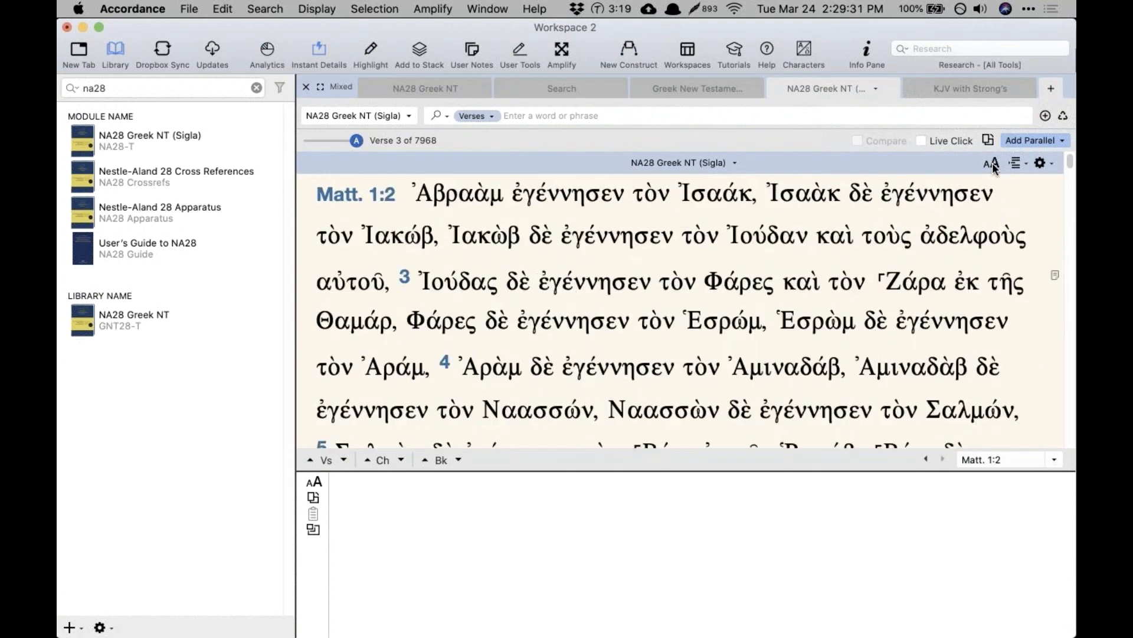
{"action": "scroll", "coordinate": [574, 387], "scroll_direction": "down", "scroll_amount": 3}
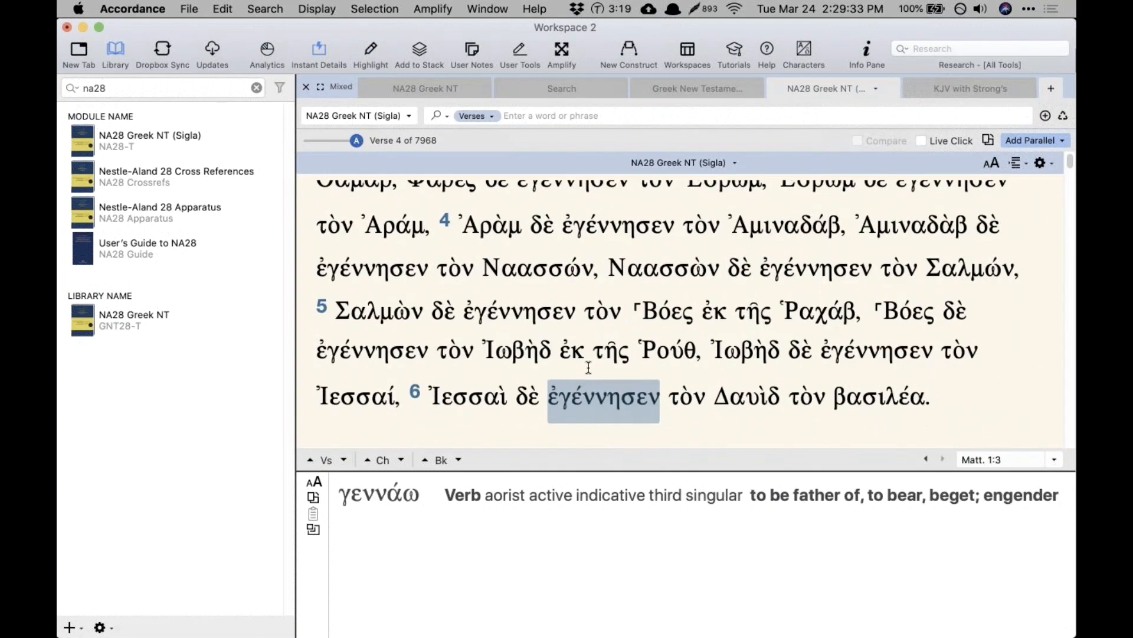
Step: Open the Nestle-Aland 28 Apparatus from the variant mark before Βόες in Matthew 1:5, view it, and close its pane
{"action": "left_click", "coordinate": [633, 308]}
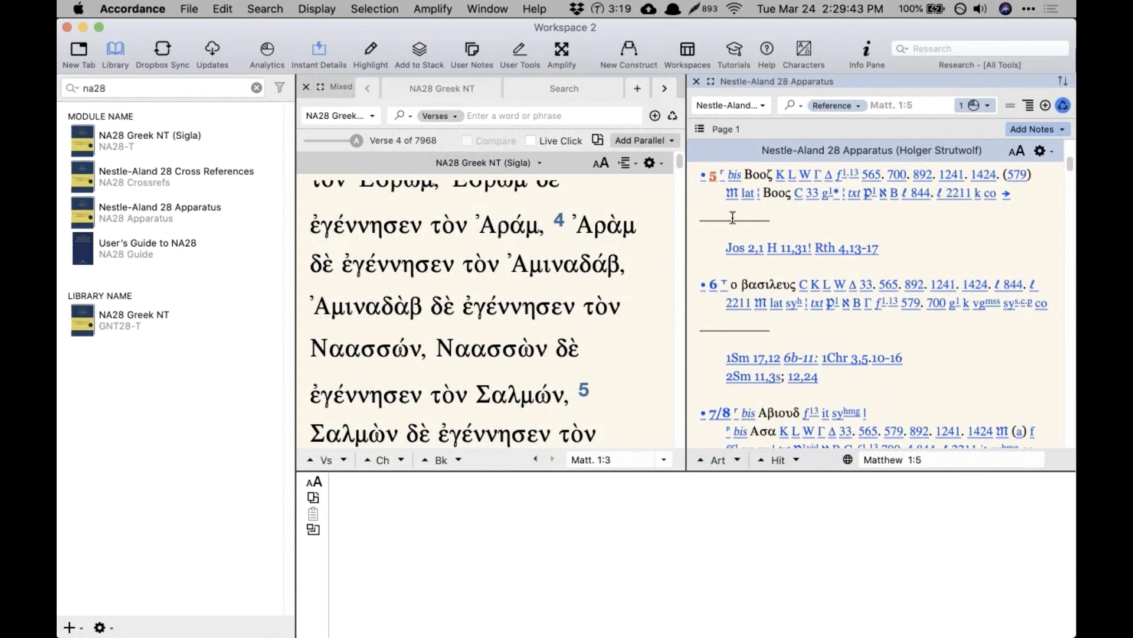
{"action": "left_click", "coordinate": [653, 142]}
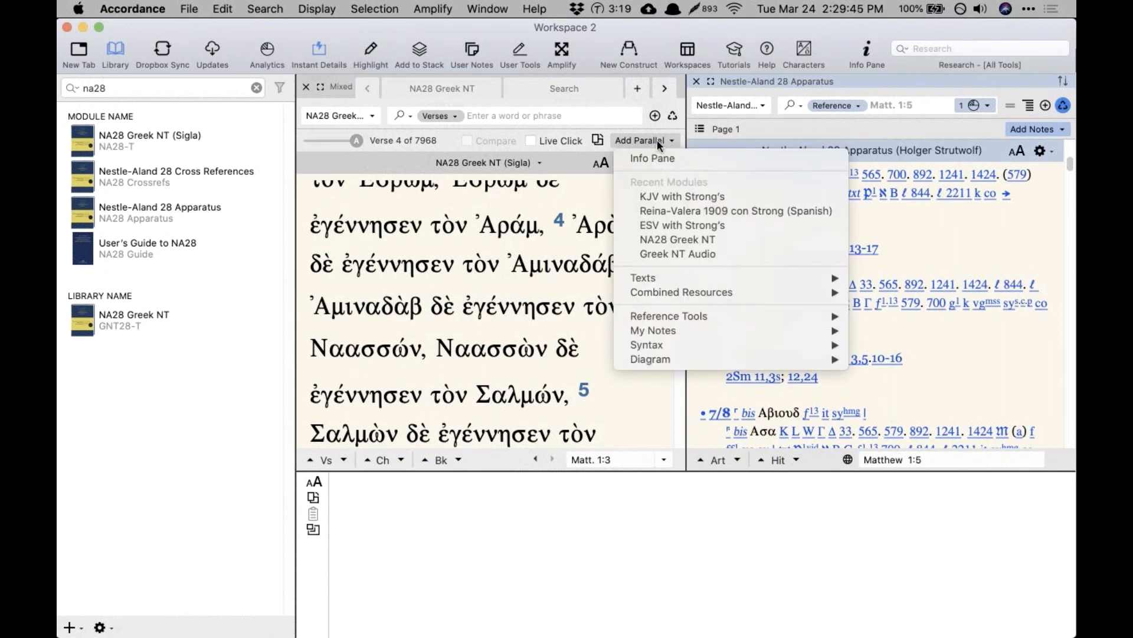
{"action": "left_click", "coordinate": [679, 89]}
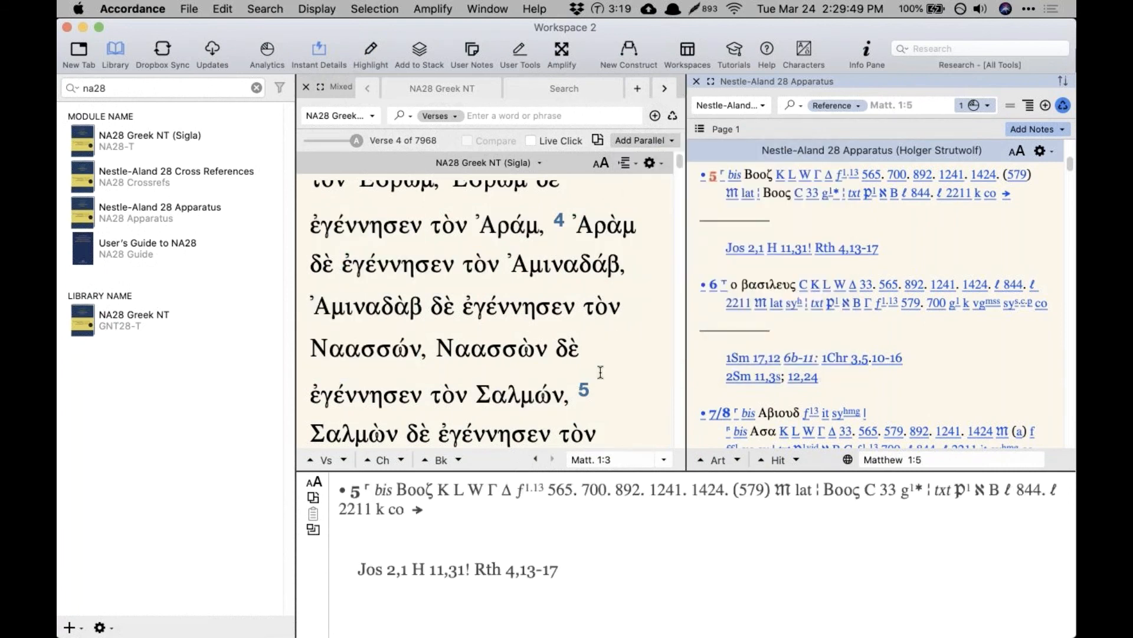
{"action": "left_click", "coordinate": [696, 83]}
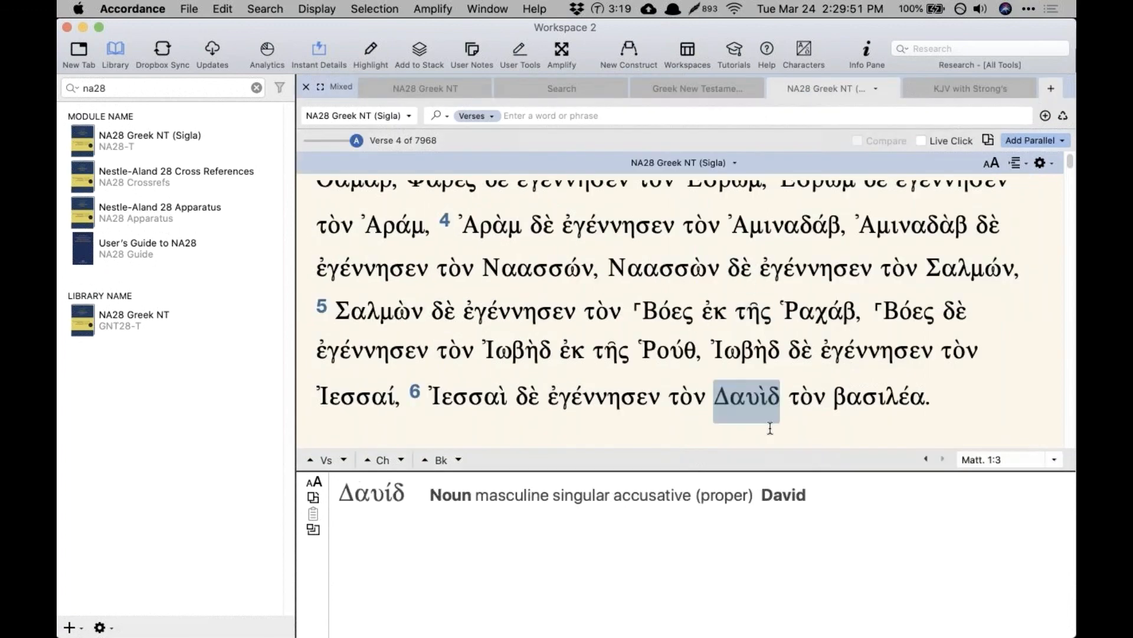
Step: Make the Greek text pane taller and preview the apparatus notes for the variant marks in Matthew 1:6 and 1:8
{"action": "left_click_drag", "start_coordinate": [747, 471], "coordinate": [746, 521]}
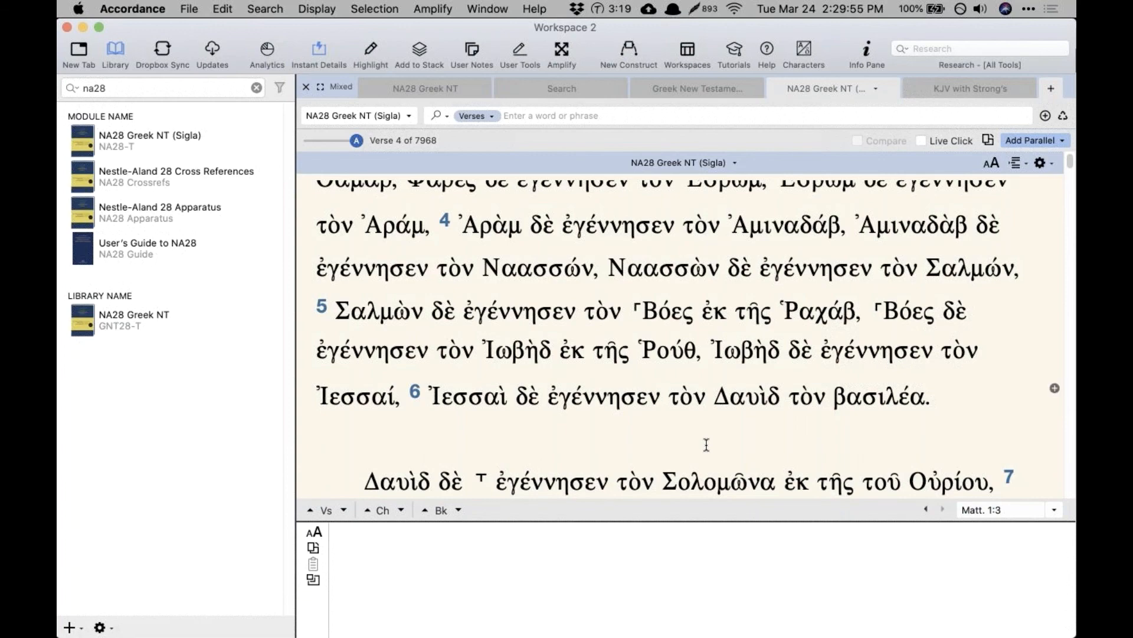
{"action": "scroll", "coordinate": [706, 444], "scroll_direction": "down", "scroll_amount": 5}
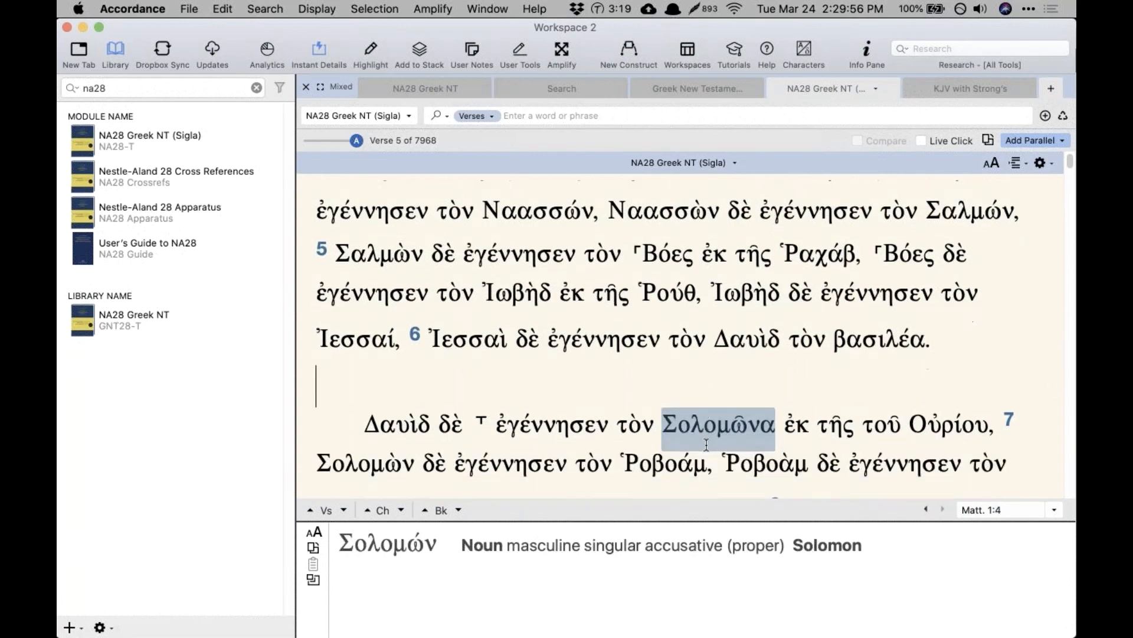
{"action": "mouse_move", "coordinate": [481, 292]}
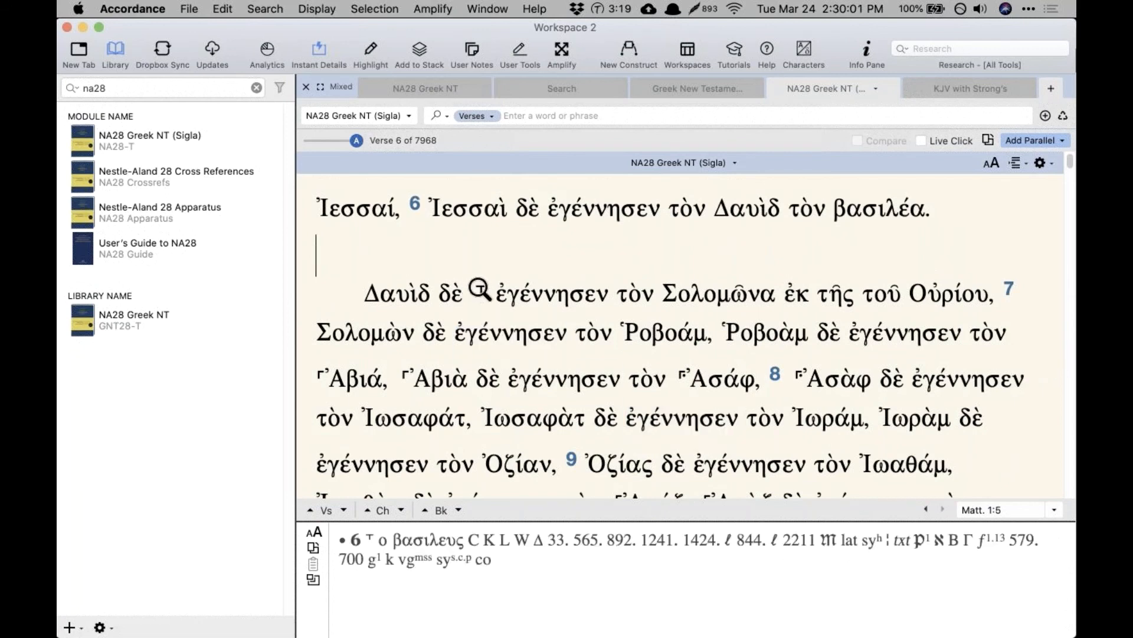
{"action": "mouse_move", "coordinate": [798, 378]}
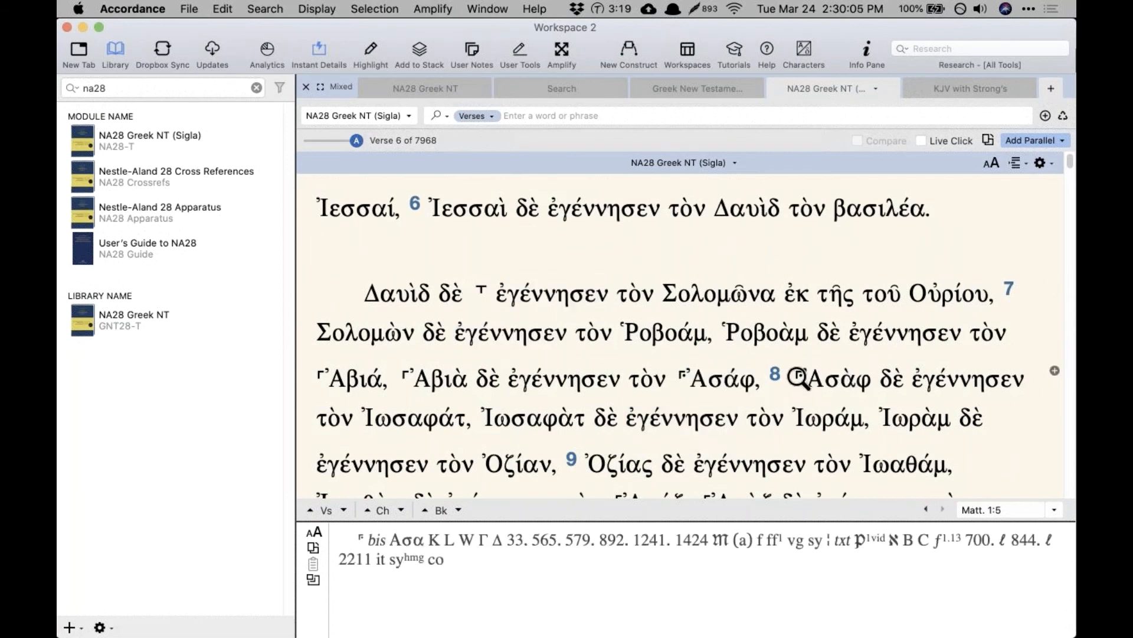
Step: Open the Nestle-Aland 28 Apparatus at Matthew 1:8 and view its search field choices before closing the pane
{"action": "left_click", "coordinate": [798, 378]}
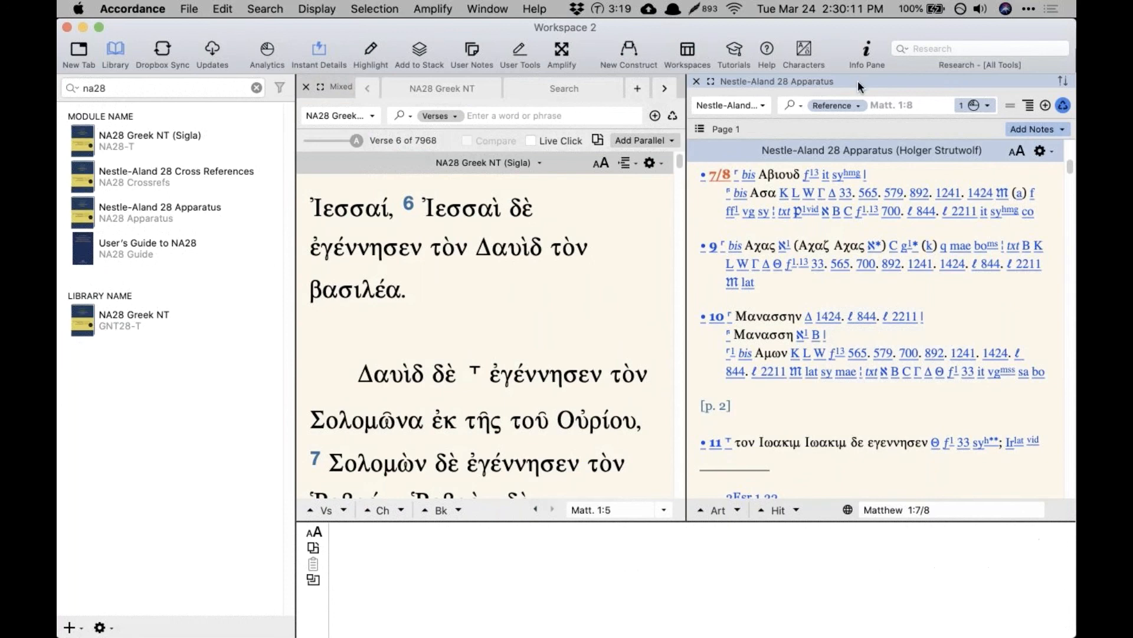
{"action": "left_click", "coordinate": [845, 106]}
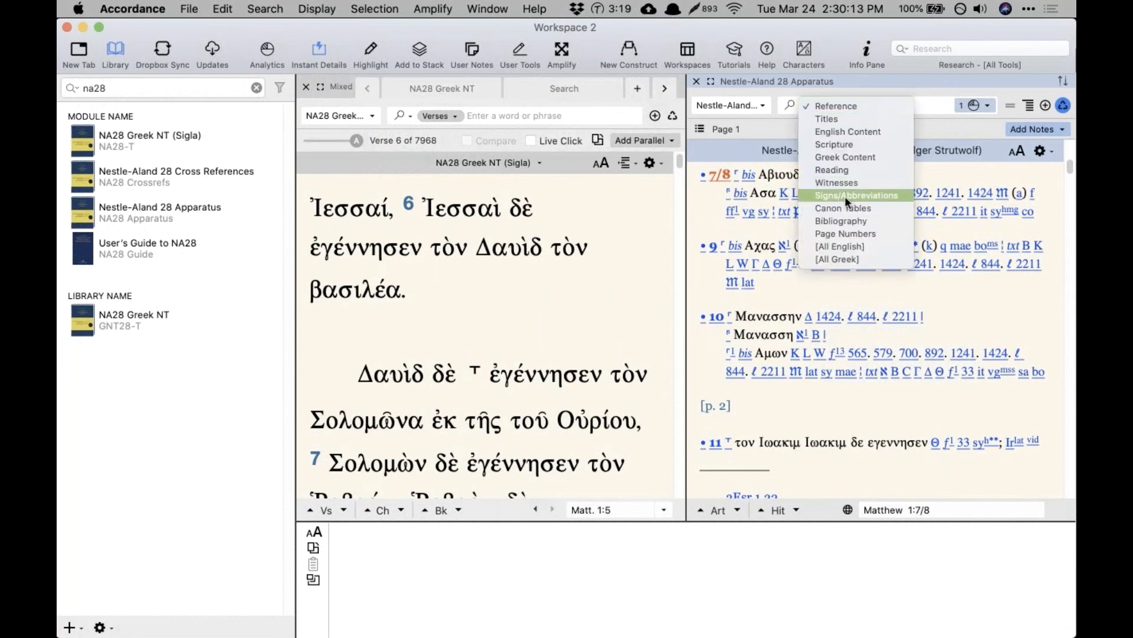
{"action": "left_click", "coordinate": [695, 83]}
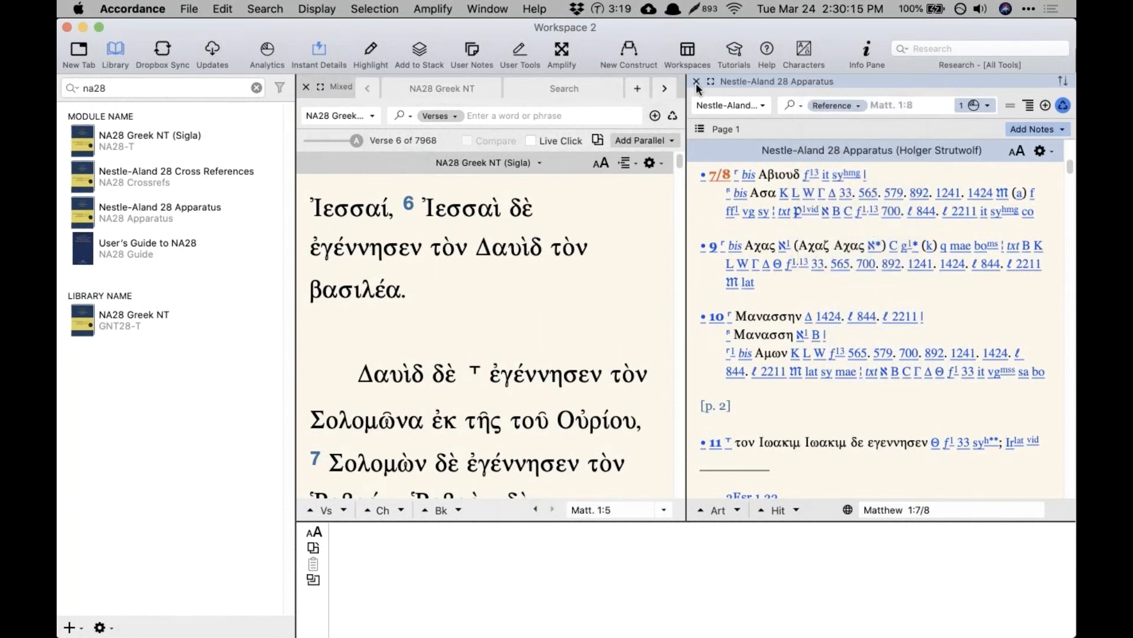
{"action": "left_click", "coordinate": [696, 83]}
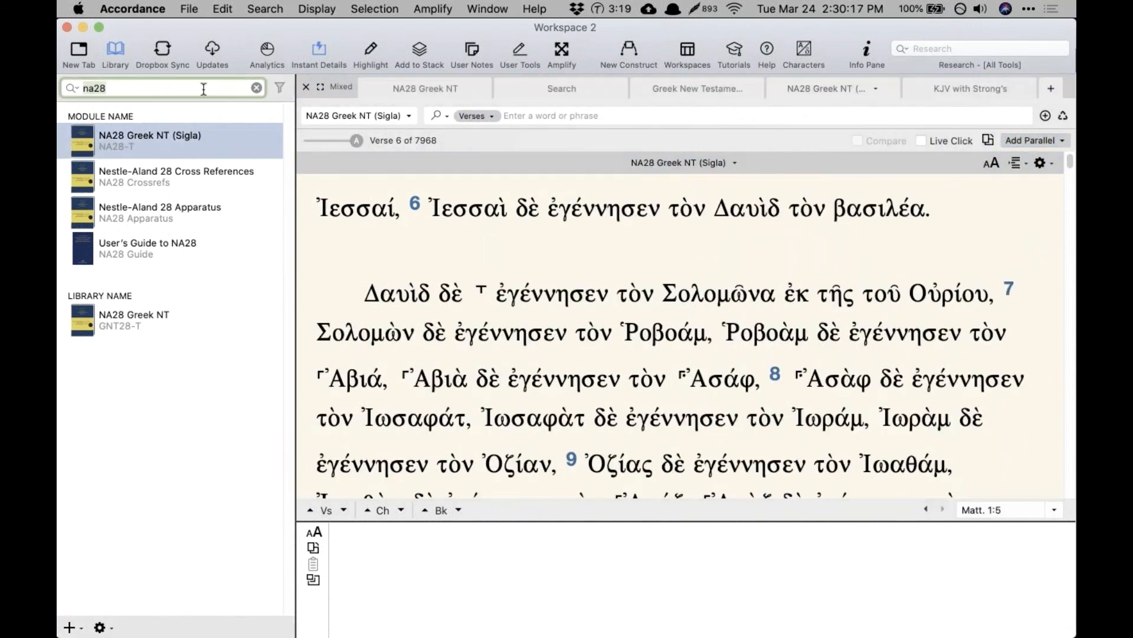
Step: Find UBS5 Greek NT (Sigla) in the library with ubs, open it, and preview apparatus note 4 at Matthew 6:13
{"action": "type", "text": "ubs"}
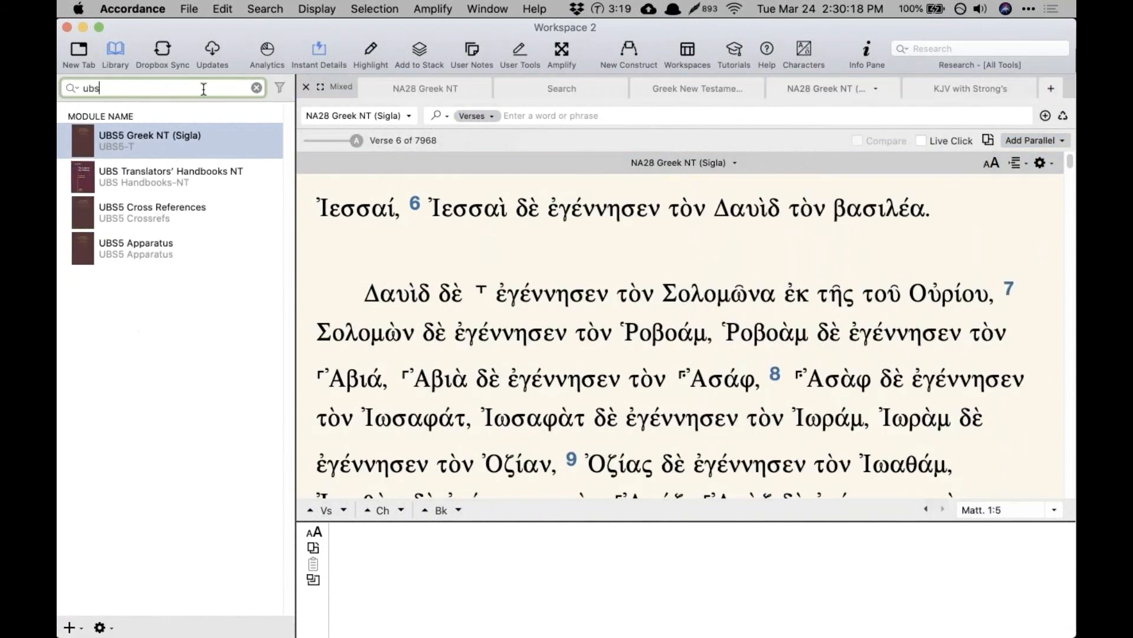
{"action": "double_click", "coordinate": [196, 147]}
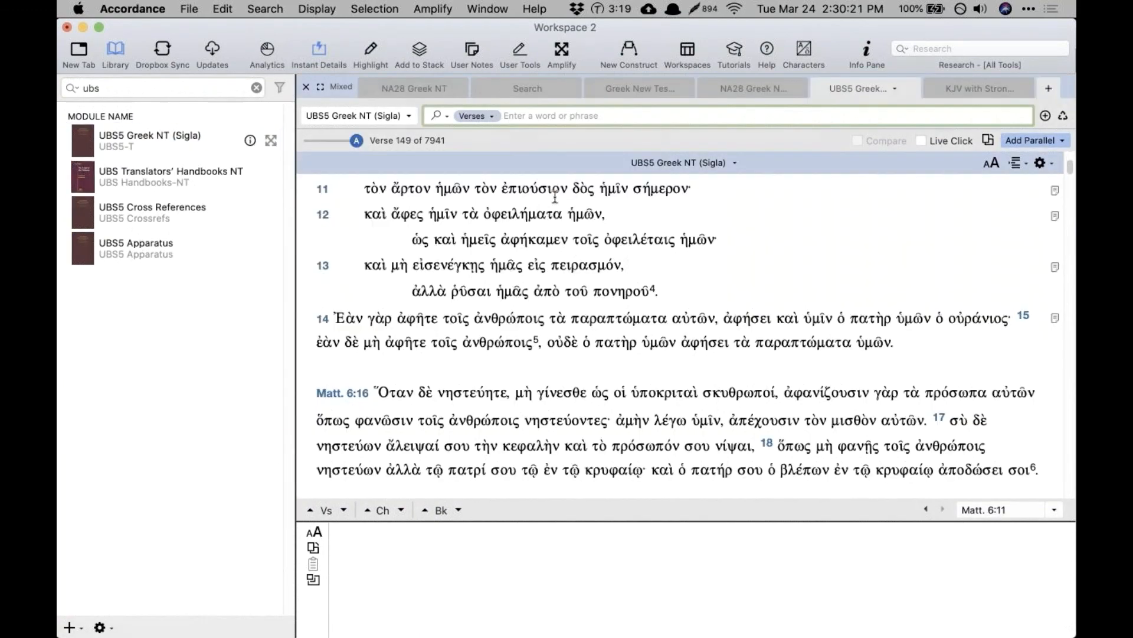
{"action": "mouse_move", "coordinate": [651, 289]}
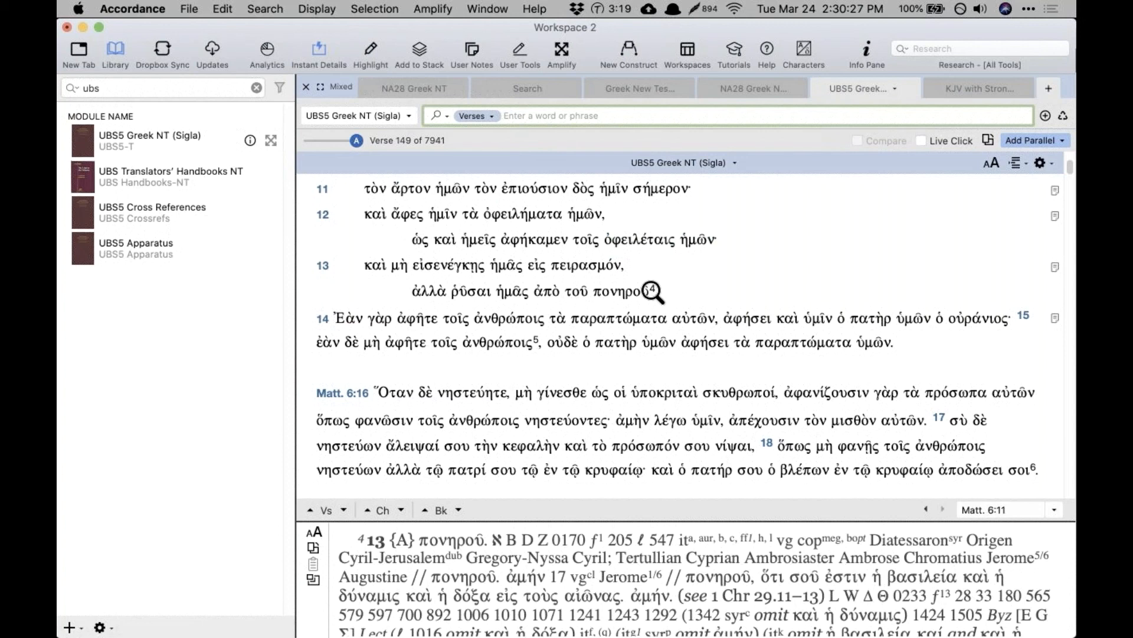
{"action": "left_click", "coordinate": [177, 247]}
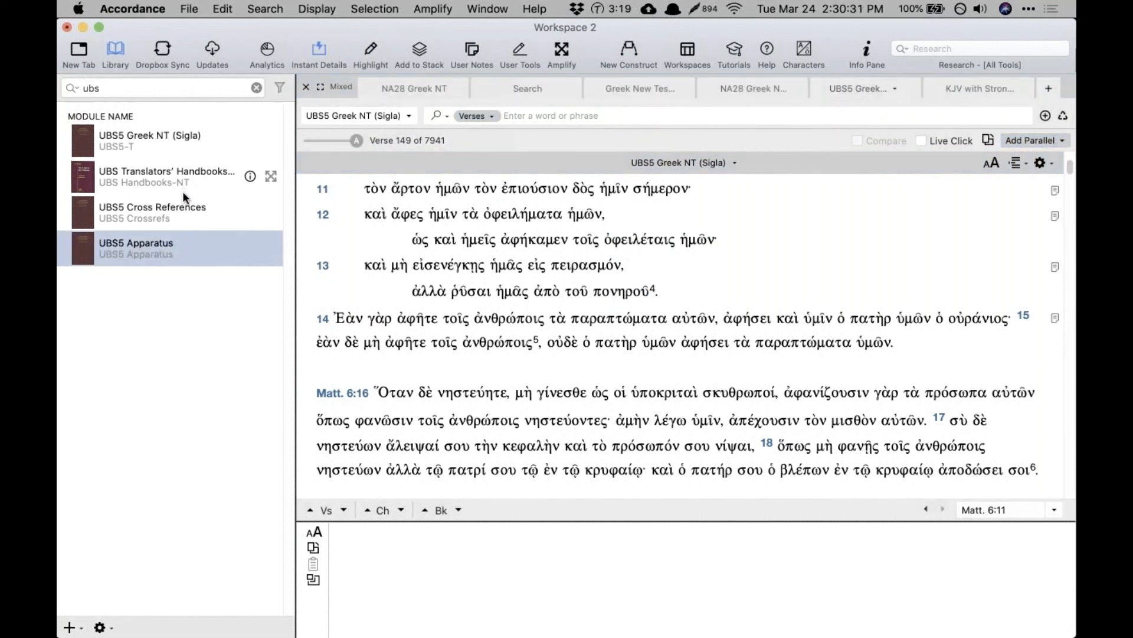
{"action": "left_click", "coordinate": [354, 366]}
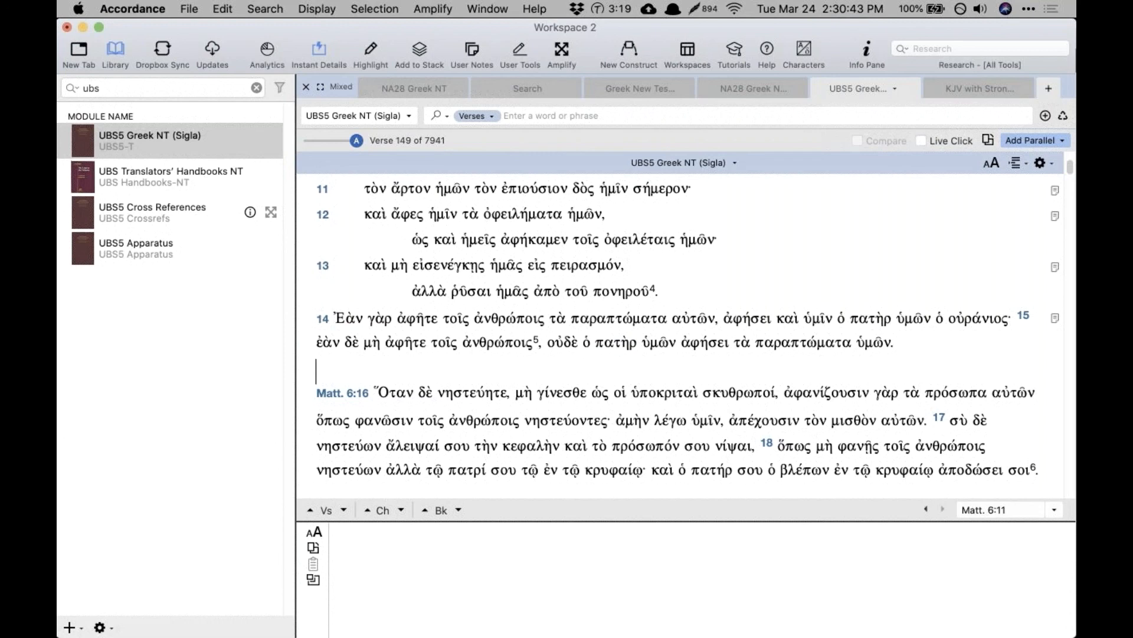
Step: Add another web browser tab to the workspace after the KJV with Strong's tab
{"action": "left_click", "coordinate": [976, 91]}
{"action": "left_click", "coordinate": [1048, 88]}
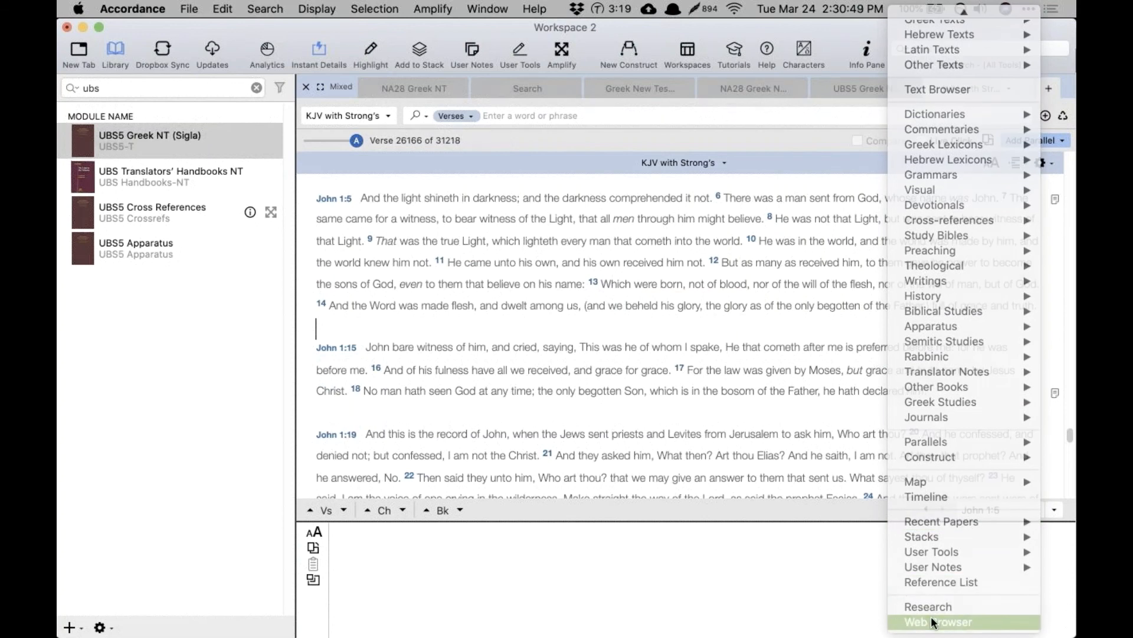
{"action": "left_click", "coordinate": [930, 615]}
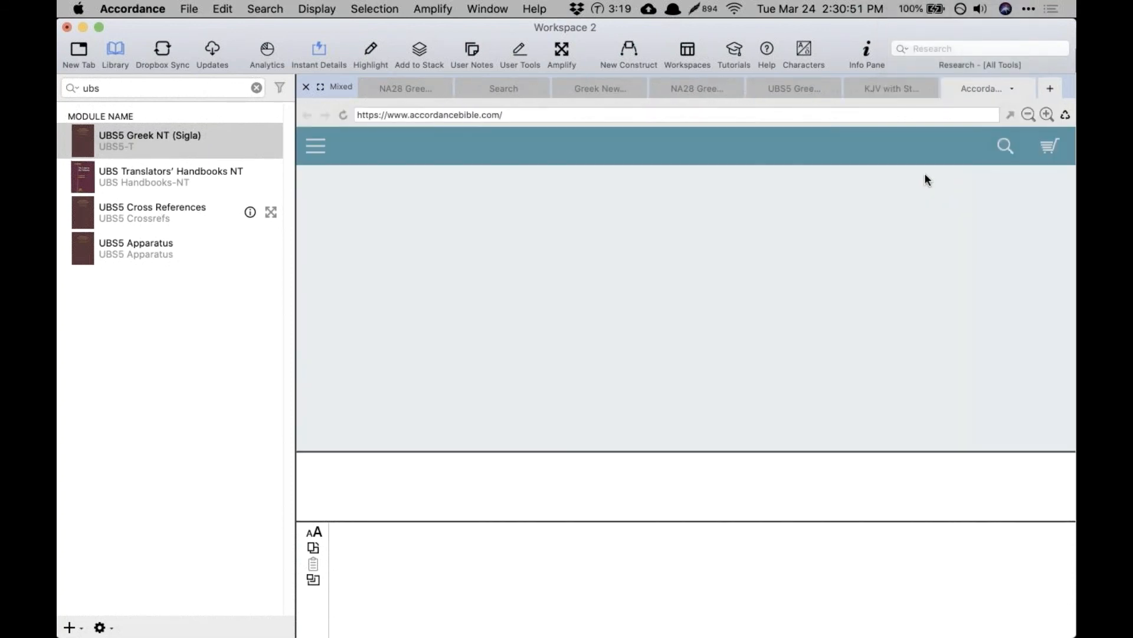
Step: Open the Accordance website's search page and look for products matching cnnts
{"action": "left_click", "coordinate": [1005, 147]}
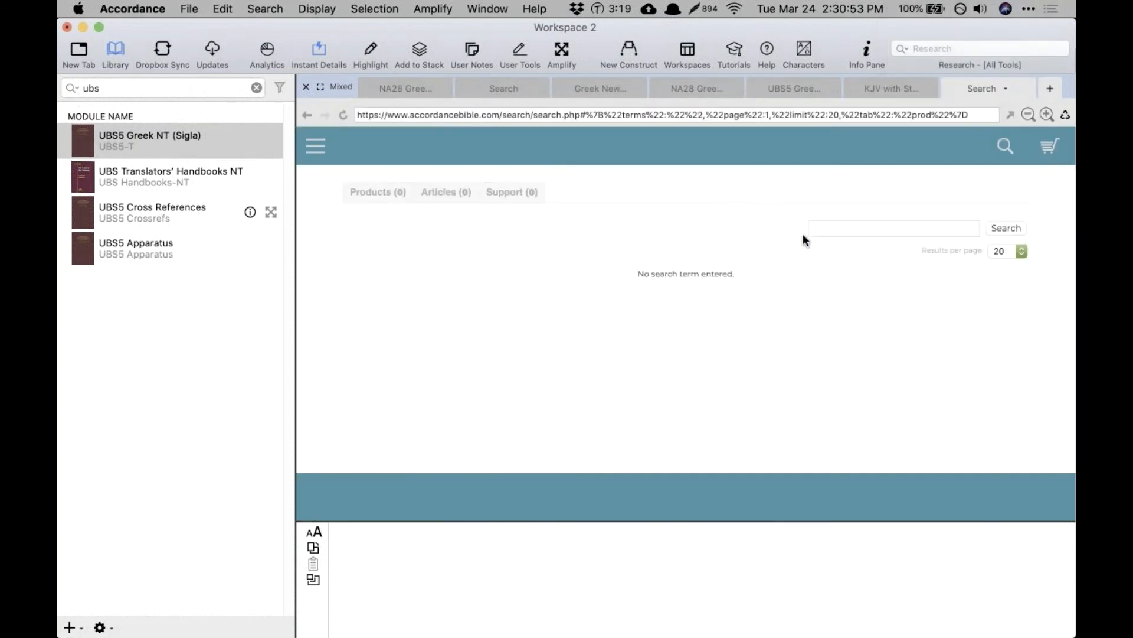
{"action": "left_click", "coordinate": [865, 227]}
{"action": "type", "text": "cnnts"}
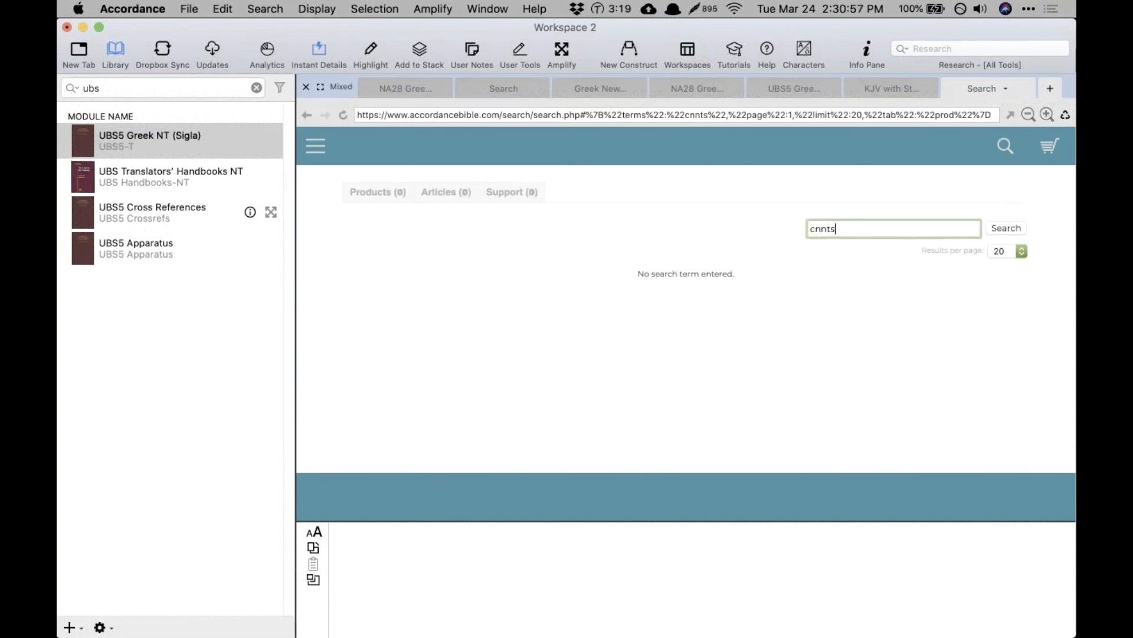
Step: Search the website for "text criticsm" instead and look through the product results
{"action": "key", "text": "super+a"}
{"action": "type", "text": "text criticsm"}
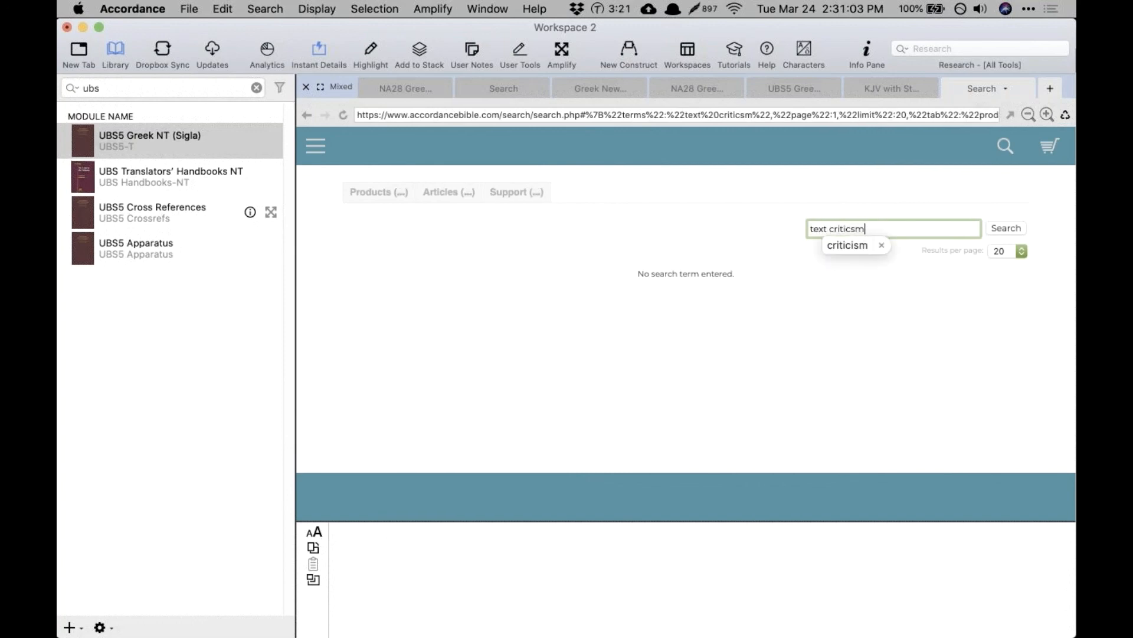
{"action": "scroll", "coordinate": [665, 288], "scroll_direction": "down", "scroll_amount": 5}
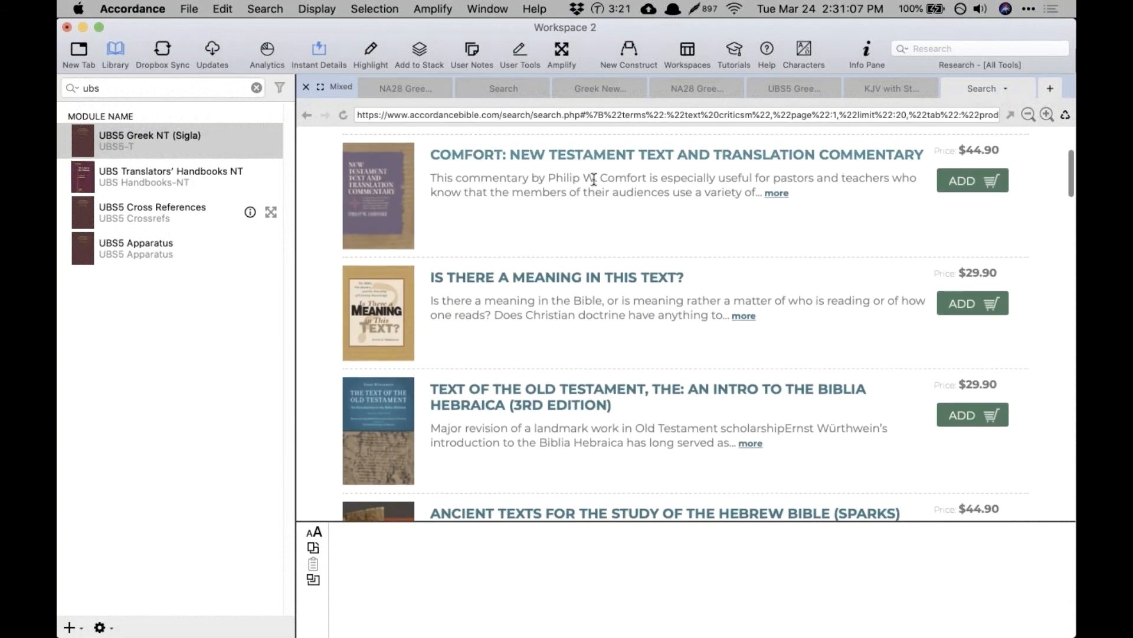
{"action": "scroll", "coordinate": [596, 177], "scroll_direction": "down", "scroll_amount": 5}
{"action": "scroll", "coordinate": [675, 322], "scroll_direction": "down", "scroll_amount": 18}
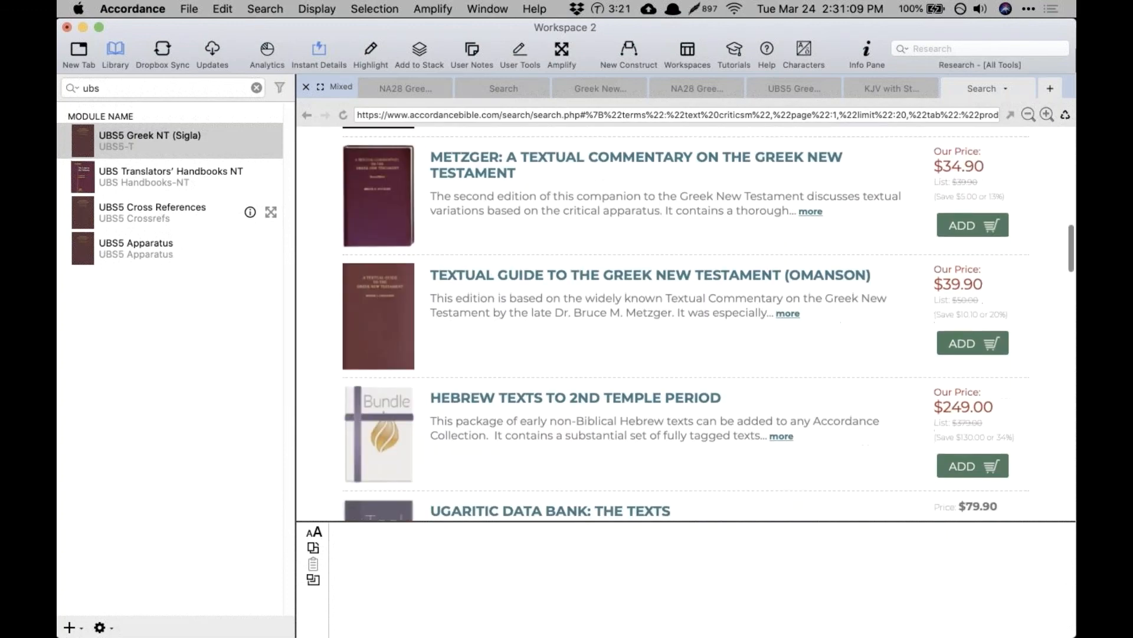
{"action": "scroll", "coordinate": [709, 323], "scroll_direction": "down", "scroll_amount": 14}
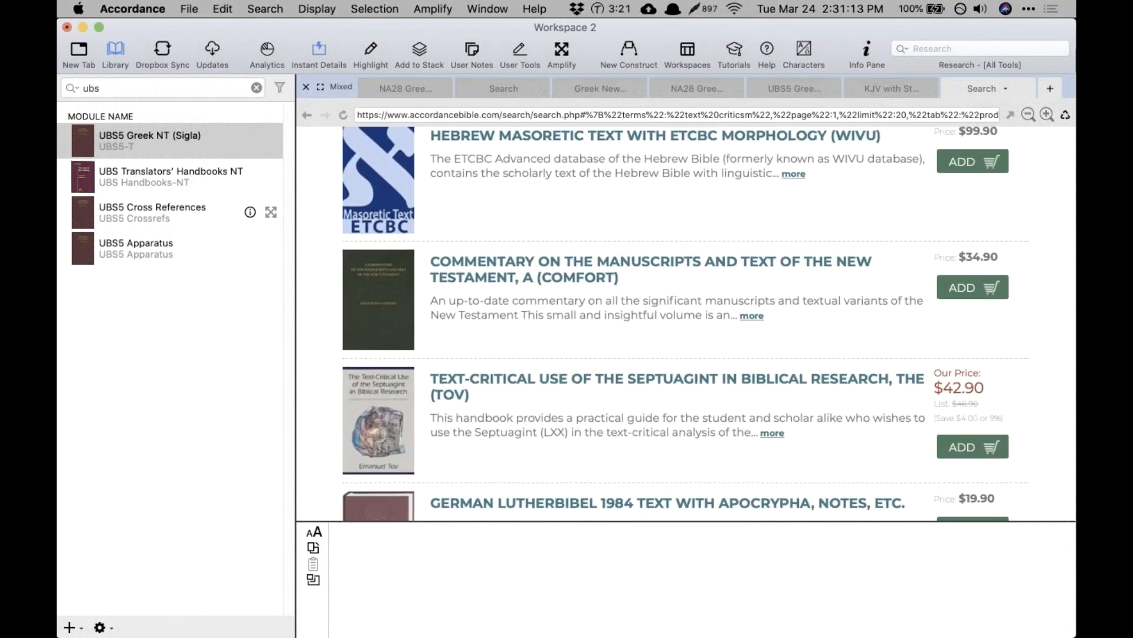
{"action": "scroll", "coordinate": [798, 270], "scroll_direction": "up", "scroll_amount": 20}
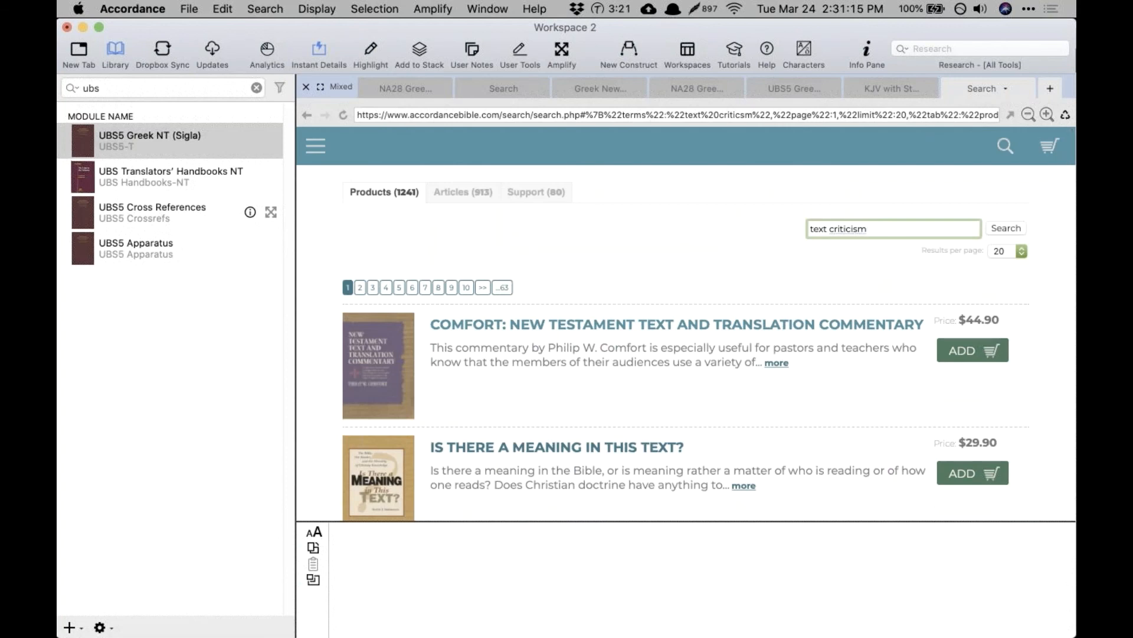
Step: Correct the website search term to "text criticism" and look over the first product results
{"action": "key", "text": "alt+shift+Left"}
{"action": "type", "text": "cr"}
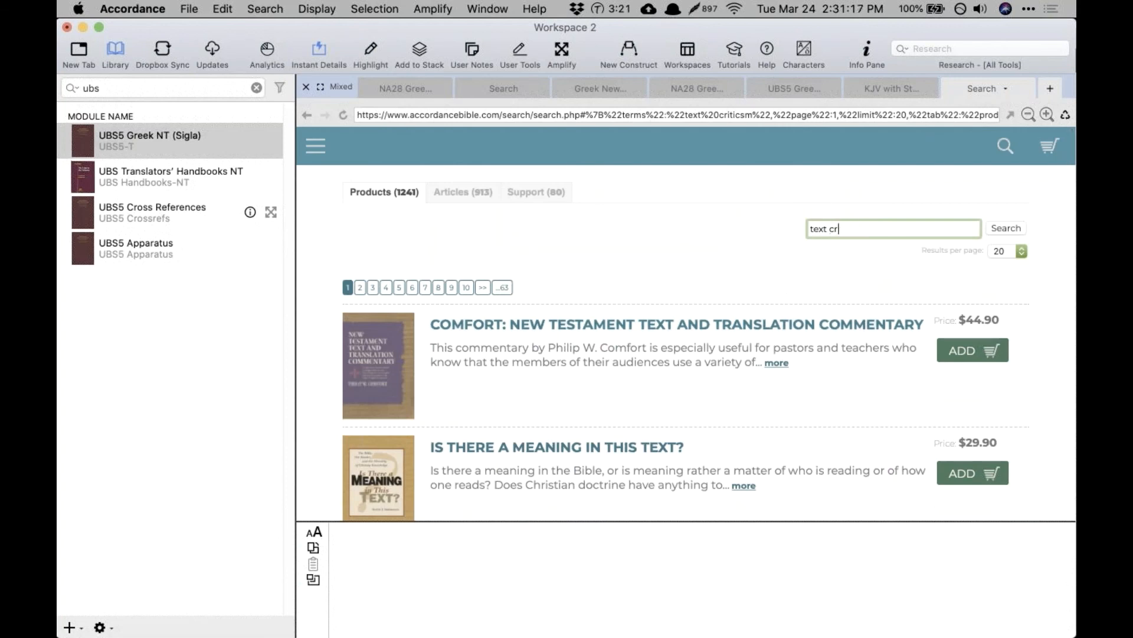
{"action": "type", "text": "iticism"}
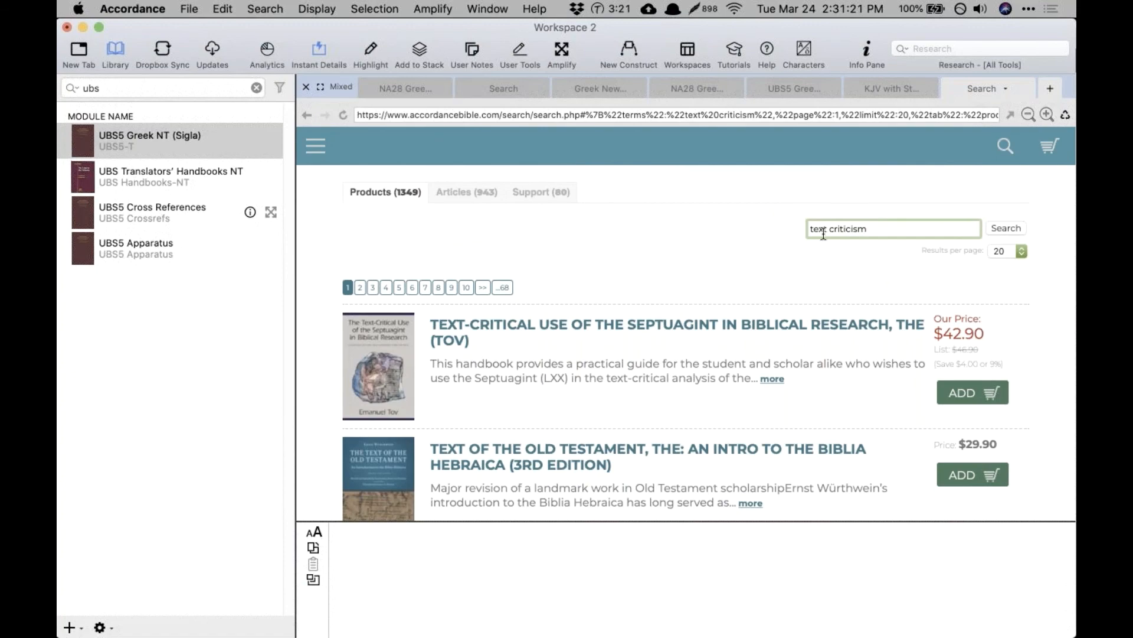
{"action": "scroll", "coordinate": [733, 260], "scroll_direction": "down", "scroll_amount": 5}
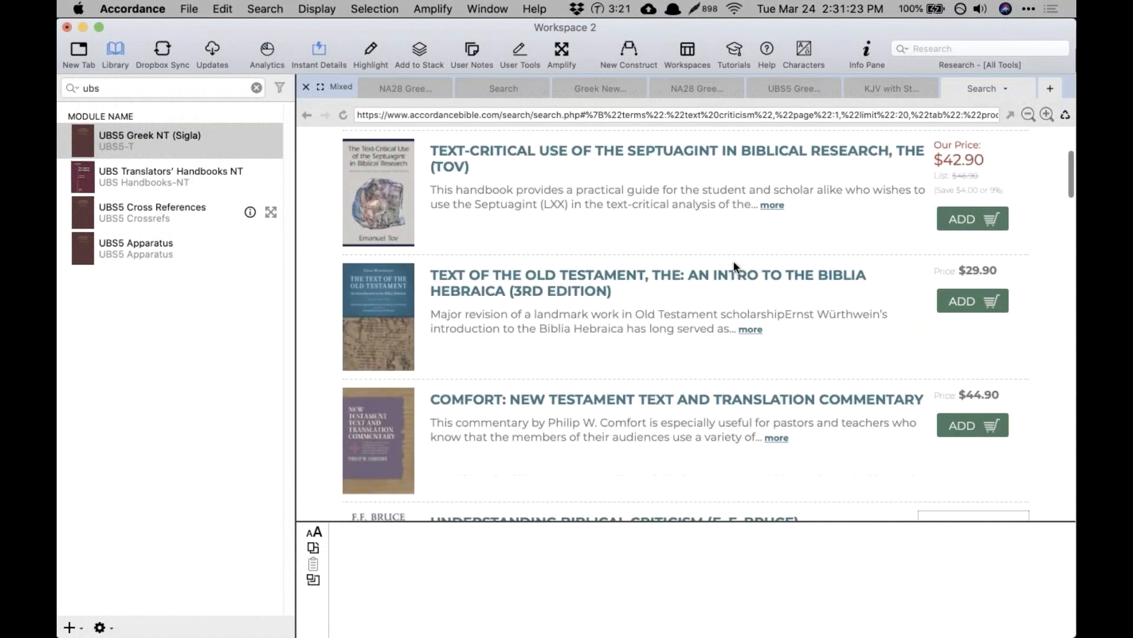
{"action": "scroll", "coordinate": [703, 253], "scroll_direction": "up", "scroll_amount": 5}
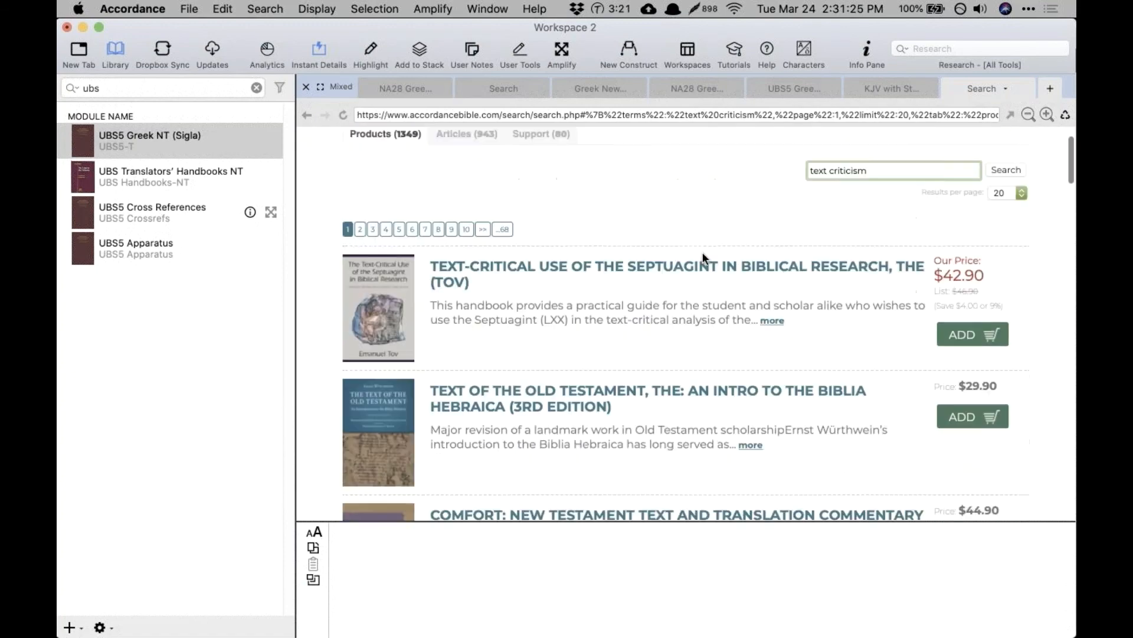
Step: Search the website's products for manuscript
{"action": "triple_click", "coordinate": [866, 229]}
{"action": "type", "text": "man"}
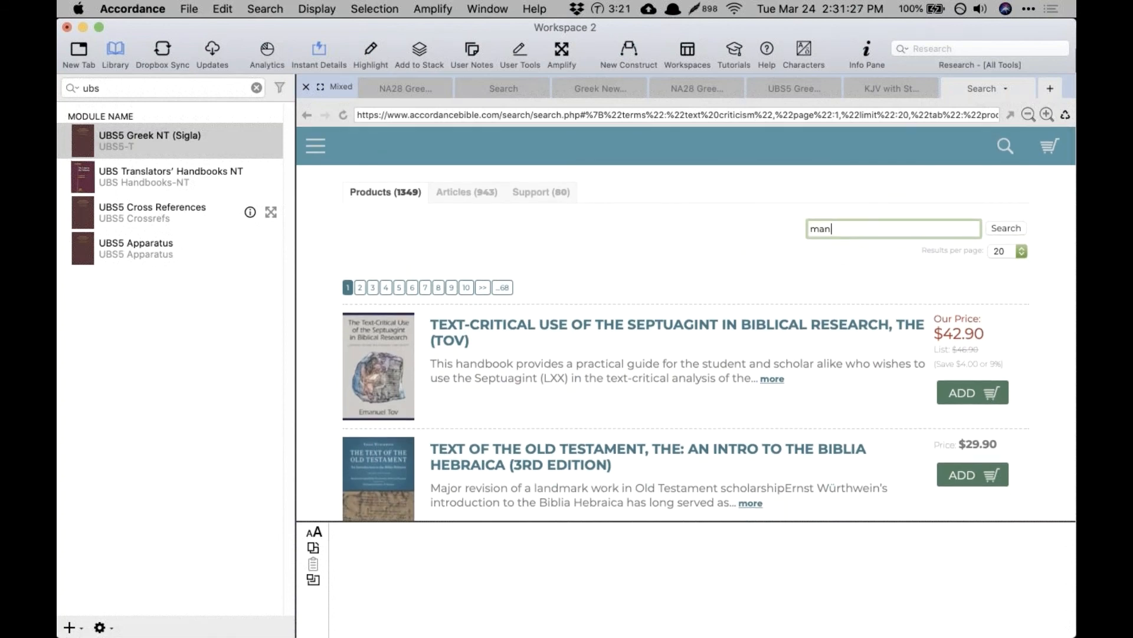
{"action": "type", "text": "uscript"}
{"action": "key", "text": "Return"}
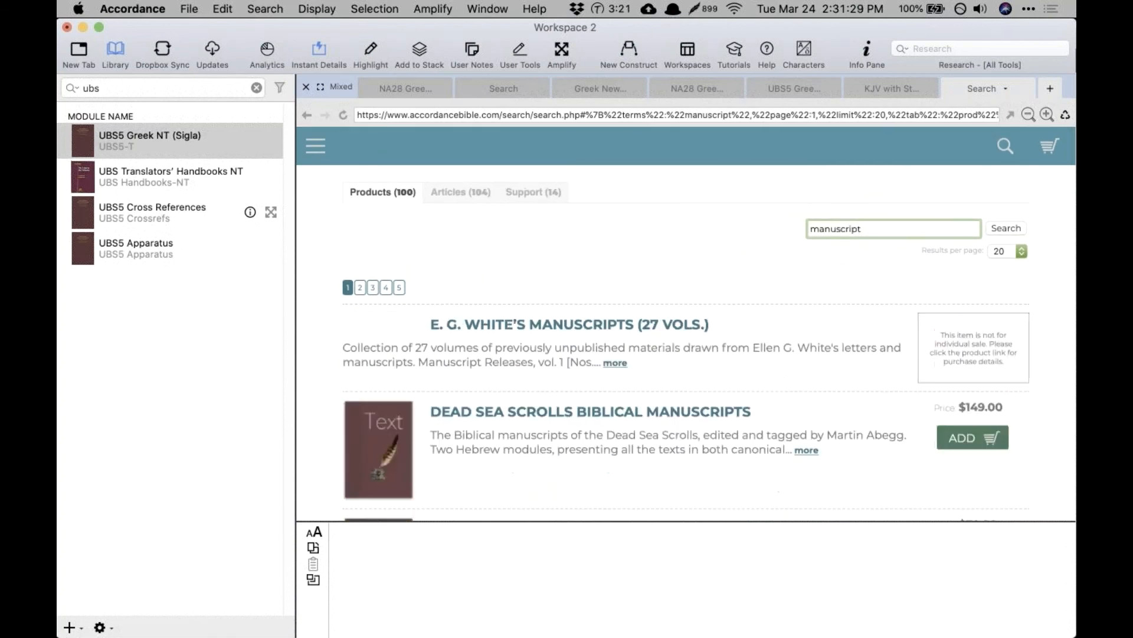
Step: Find the manuscript modules in the library with manusc and open GNT-Alexandrinus
{"action": "left_click", "coordinate": [174, 90]}
{"action": "type", "text": "manc"}
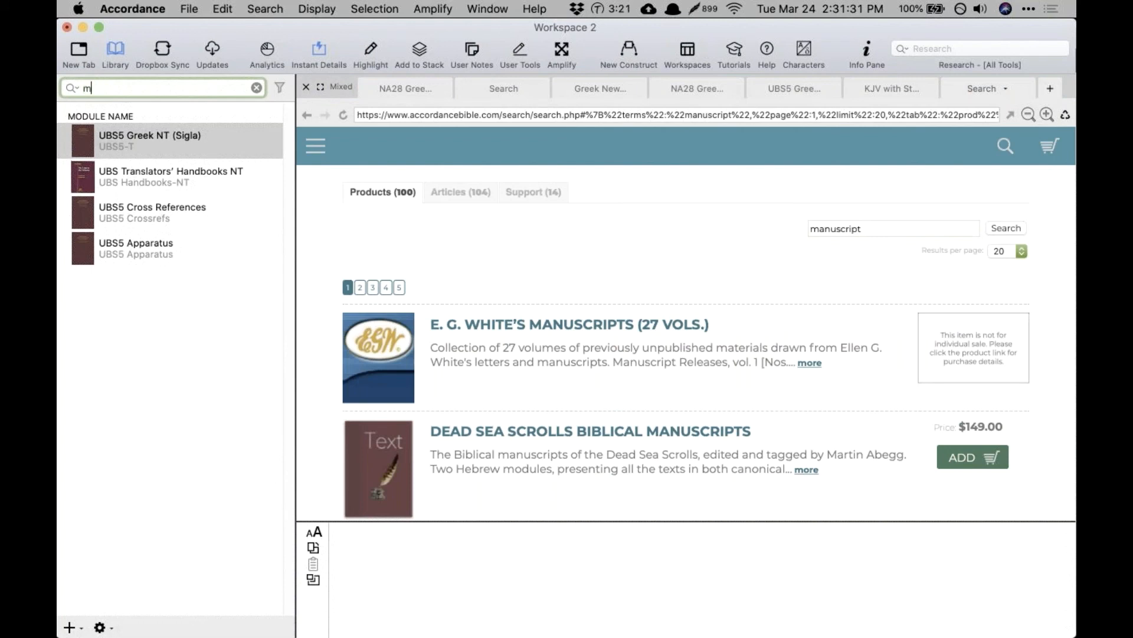
{"action": "key", "text": "BackSpace"}
{"action": "type", "text": "usc"}
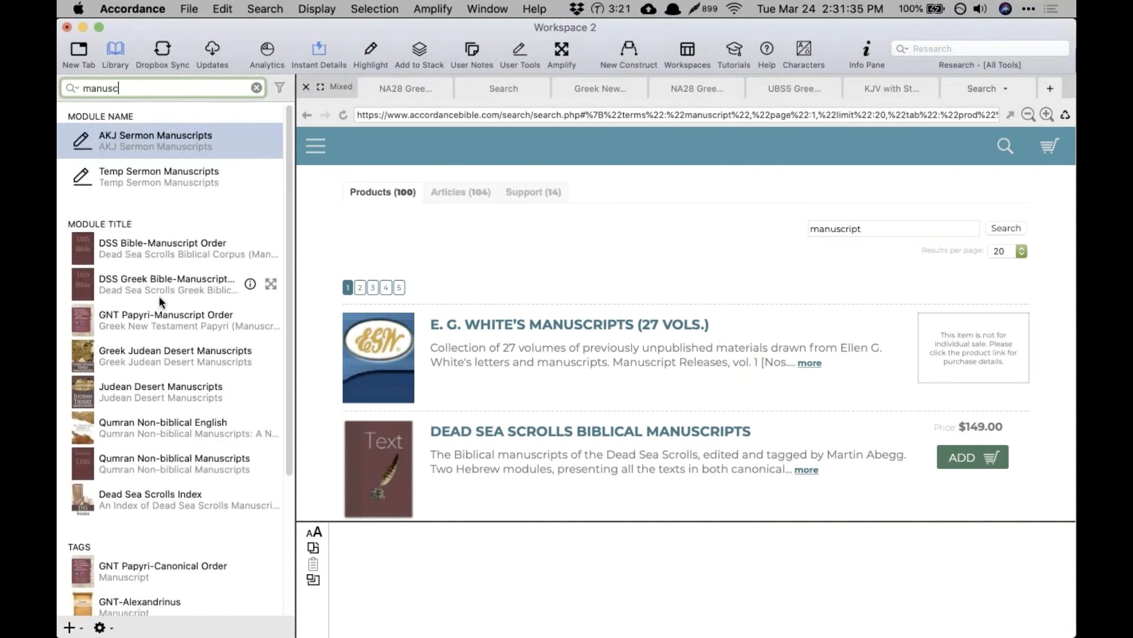
{"action": "scroll", "coordinate": [158, 296], "scroll_direction": "down", "scroll_amount": 5}
{"action": "left_click", "coordinate": [131, 420]}
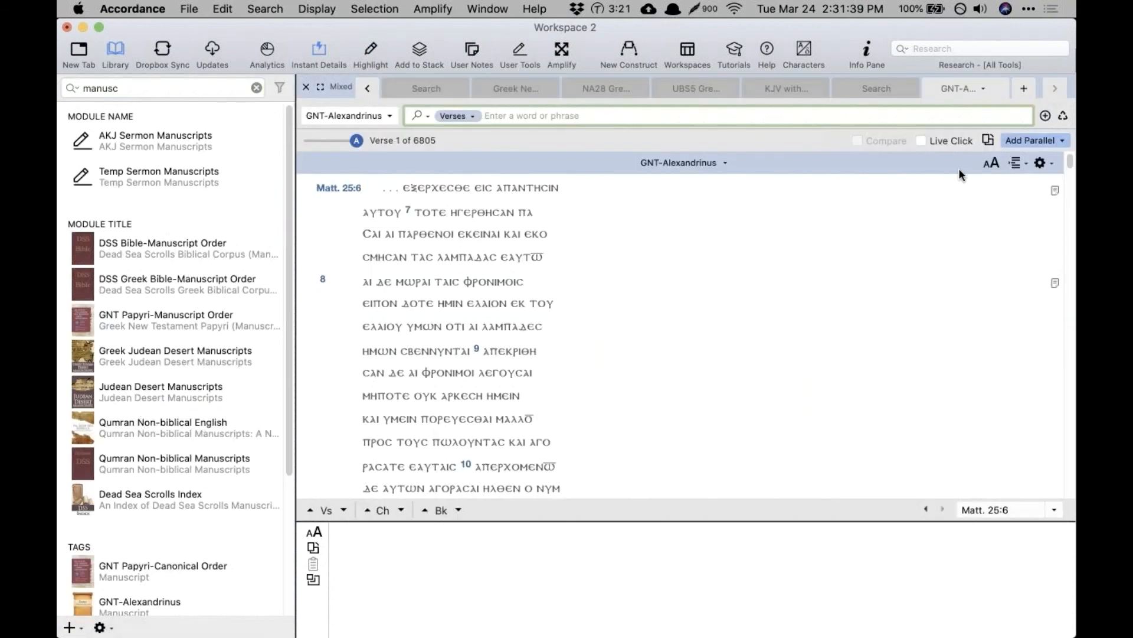
Step: Enlarge the GNT-Alexandrinus text by three size increments
{"action": "left_click", "coordinate": [993, 160]}
{"action": "left_click", "coordinate": [993, 161]}
{"action": "left_click", "coordinate": [993, 160]}
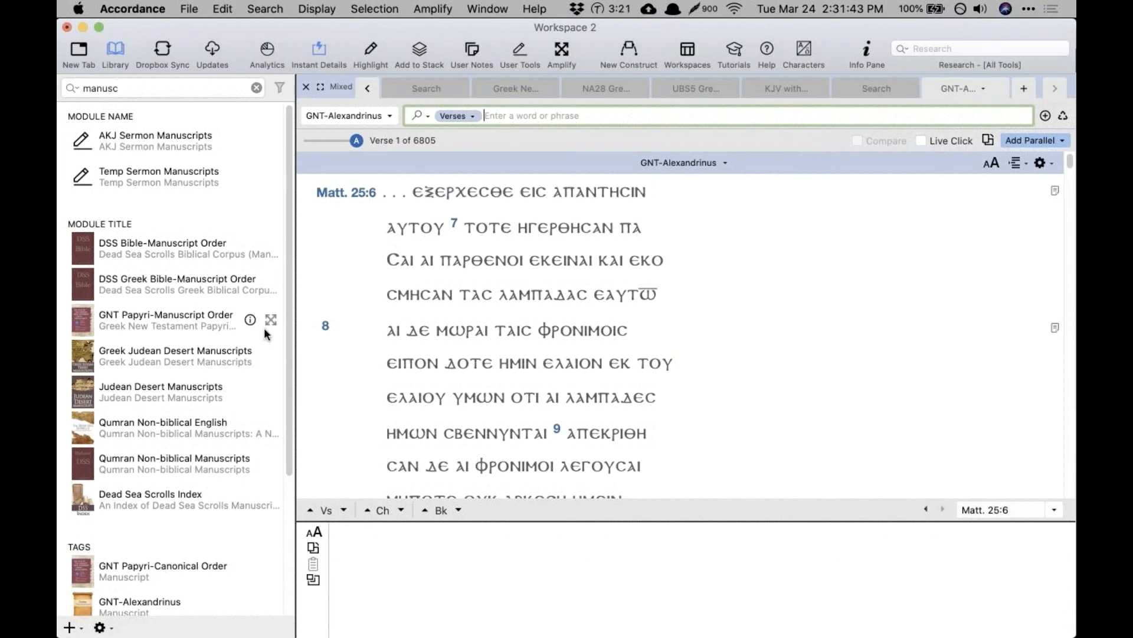
Step: Look over the manuscript modules listed in the library, then bring up the NA28 and UBS5 Greek NT (Sigla) texts again
{"action": "scroll", "coordinate": [215, 332], "scroll_direction": "down", "scroll_amount": 5}
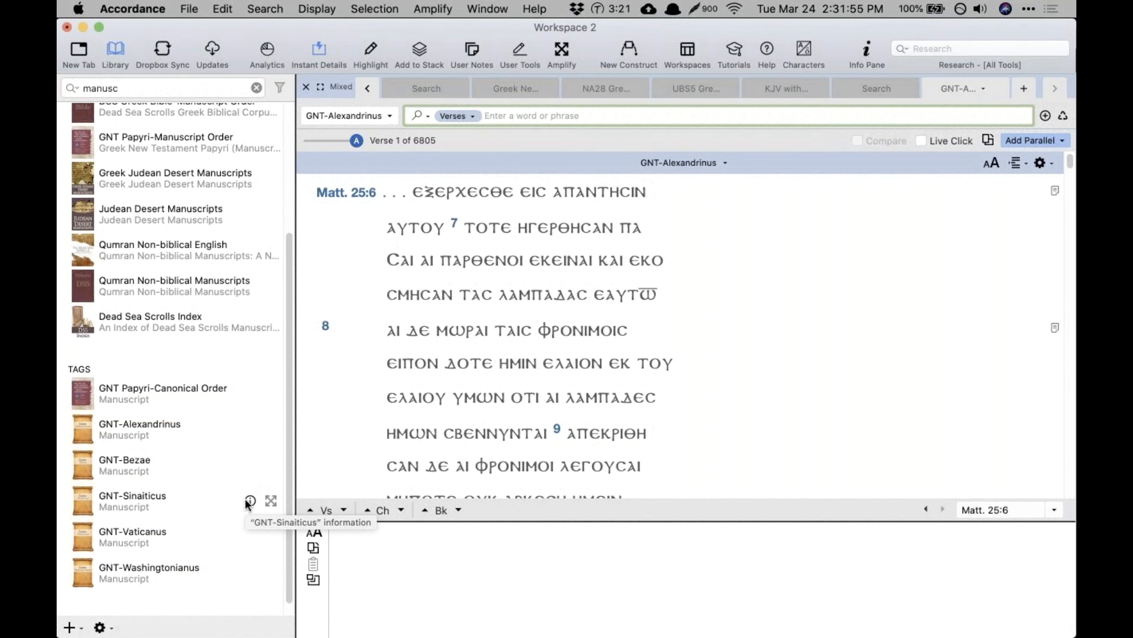
{"action": "scroll", "coordinate": [211, 472], "scroll_direction": "up", "scroll_amount": 5}
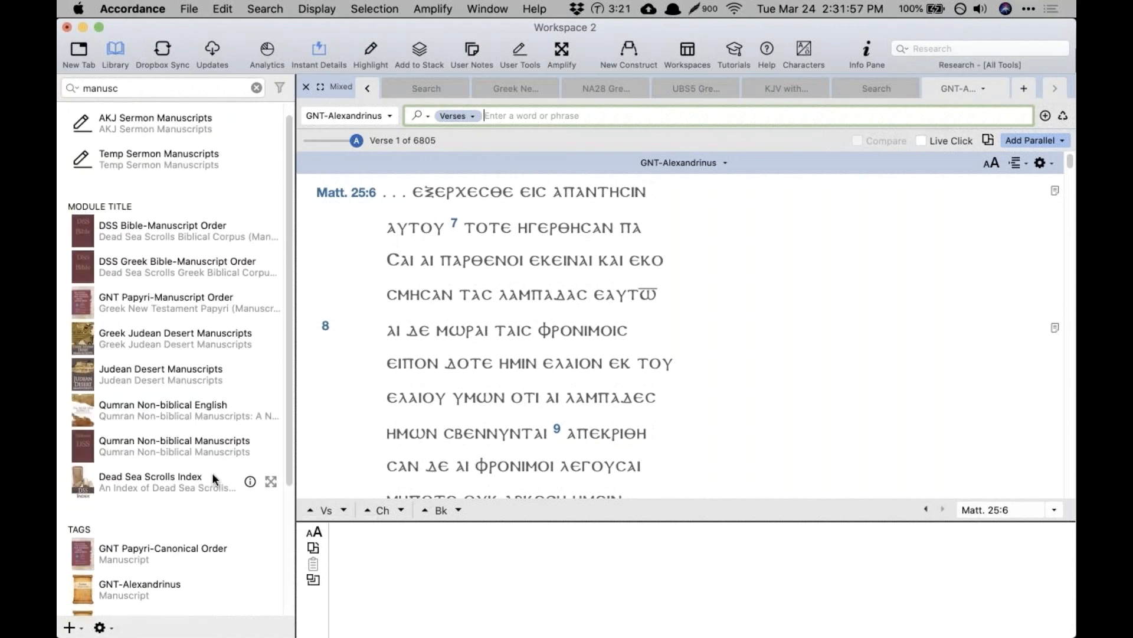
{"action": "scroll", "coordinate": [212, 472], "scroll_direction": "up", "scroll_amount": 1}
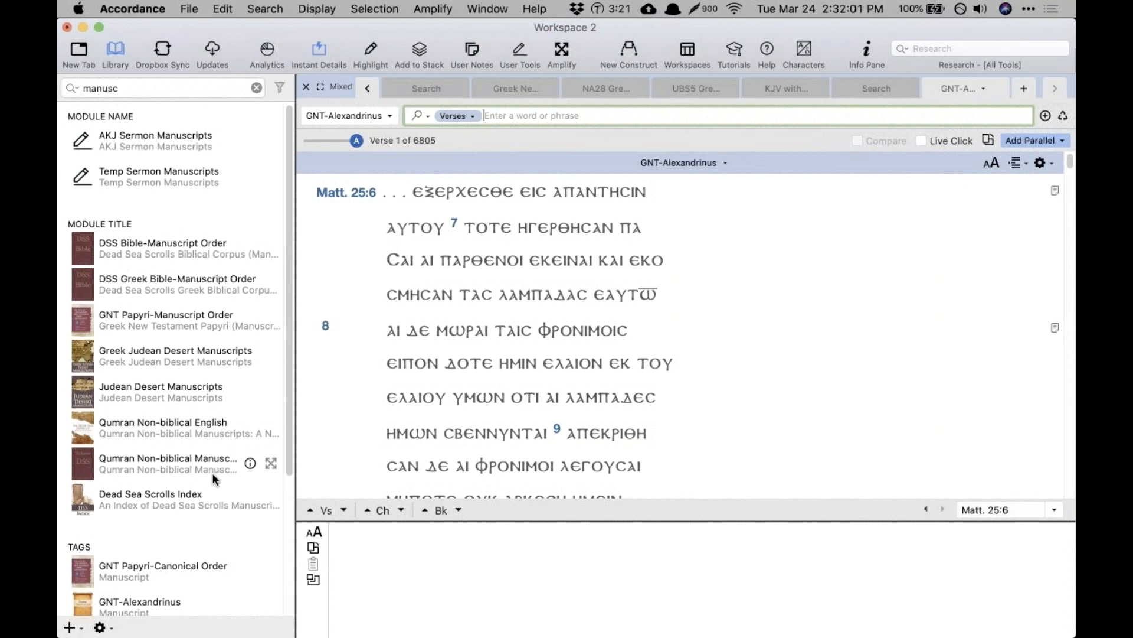
{"action": "left_click", "coordinate": [617, 86]}
{"action": "left_click", "coordinate": [689, 86]}
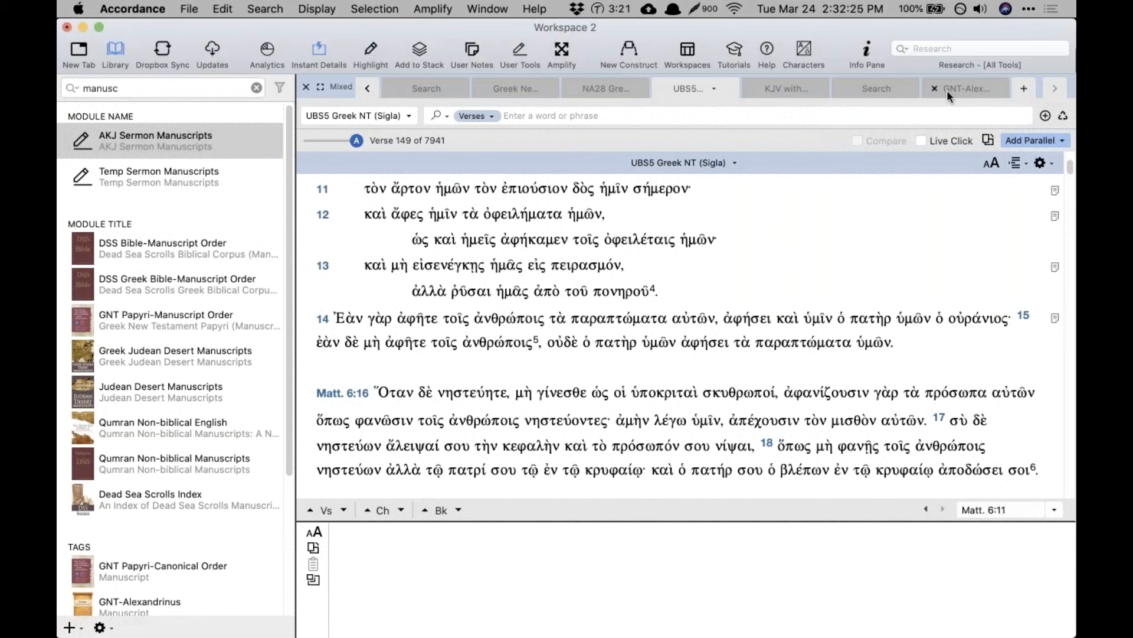
Step: Return to the website search and look for products matching cntts
{"action": "left_click", "coordinate": [879, 89]}
{"action": "type", "text": "cmn"}
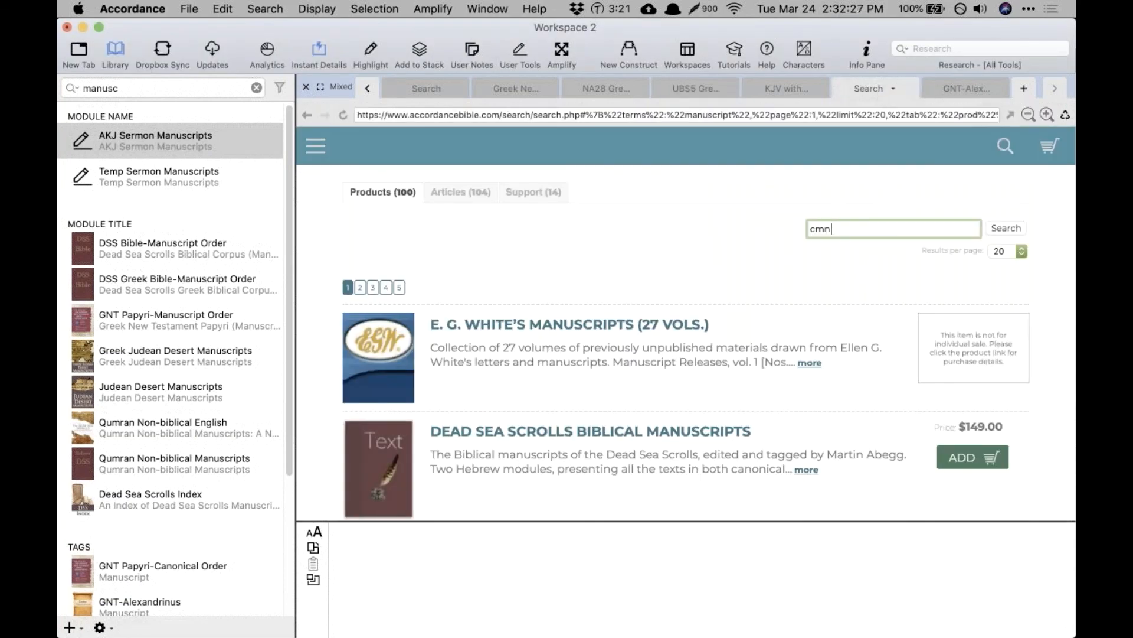
{"action": "key", "text": "BackSpace"}
{"action": "key", "text": "BackSpace"}
{"action": "type", "text": "ntts"}
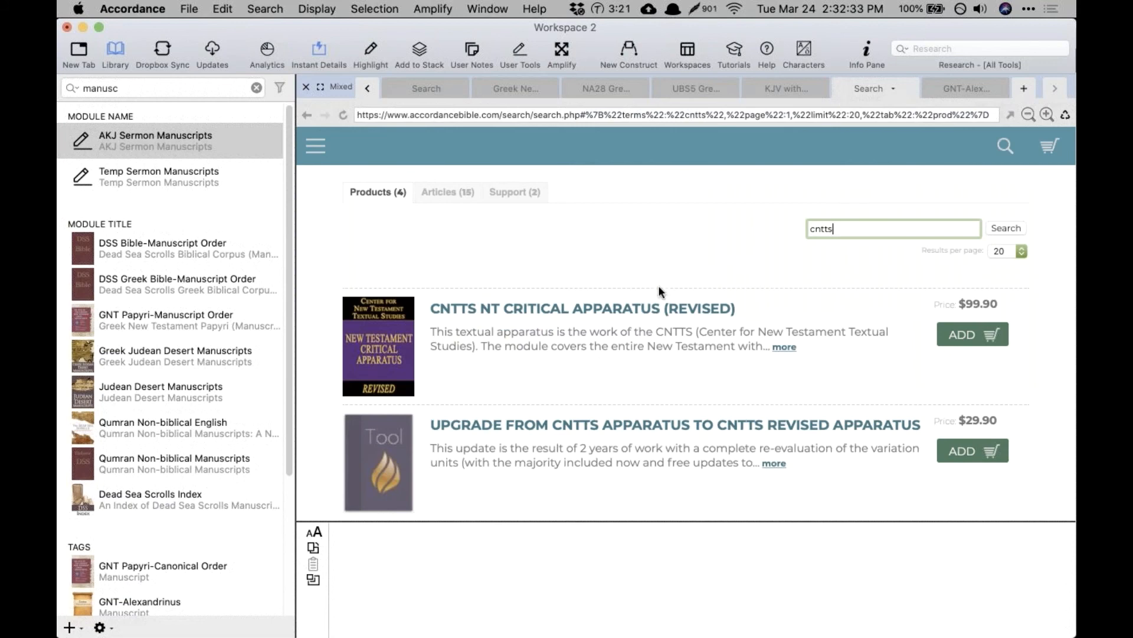
Step: Open the CNTTS NT Critical Apparatus (Revised) product page and examine its upgrade options, details and sample screenshot
{"action": "left_click", "coordinate": [601, 311]}
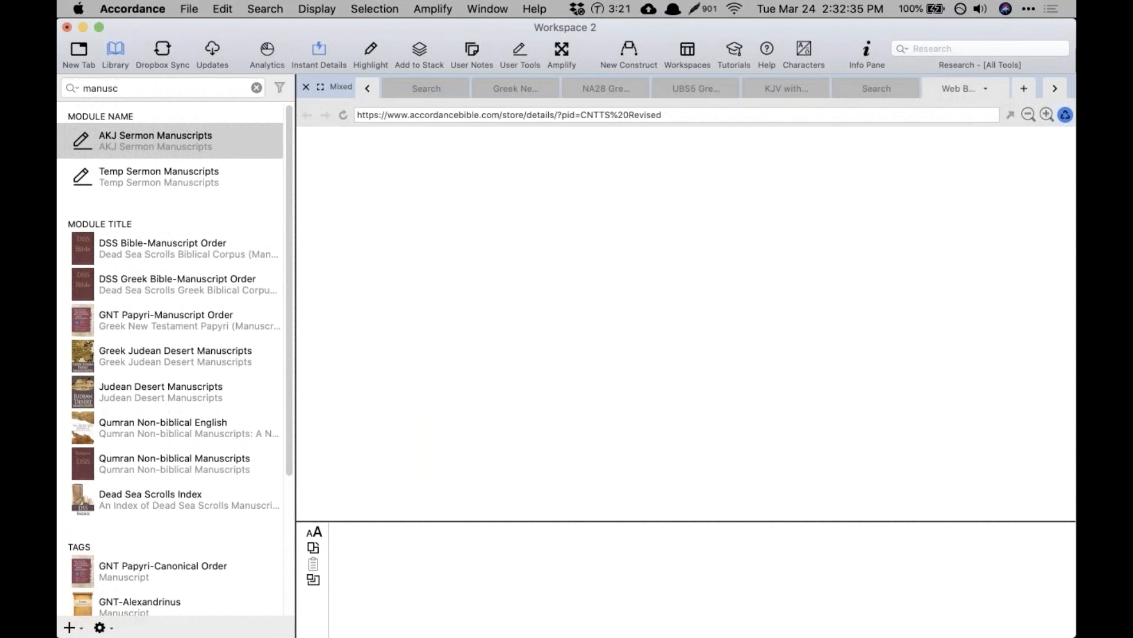
{"action": "scroll", "coordinate": [890, 315], "scroll_direction": "down", "scroll_amount": 2}
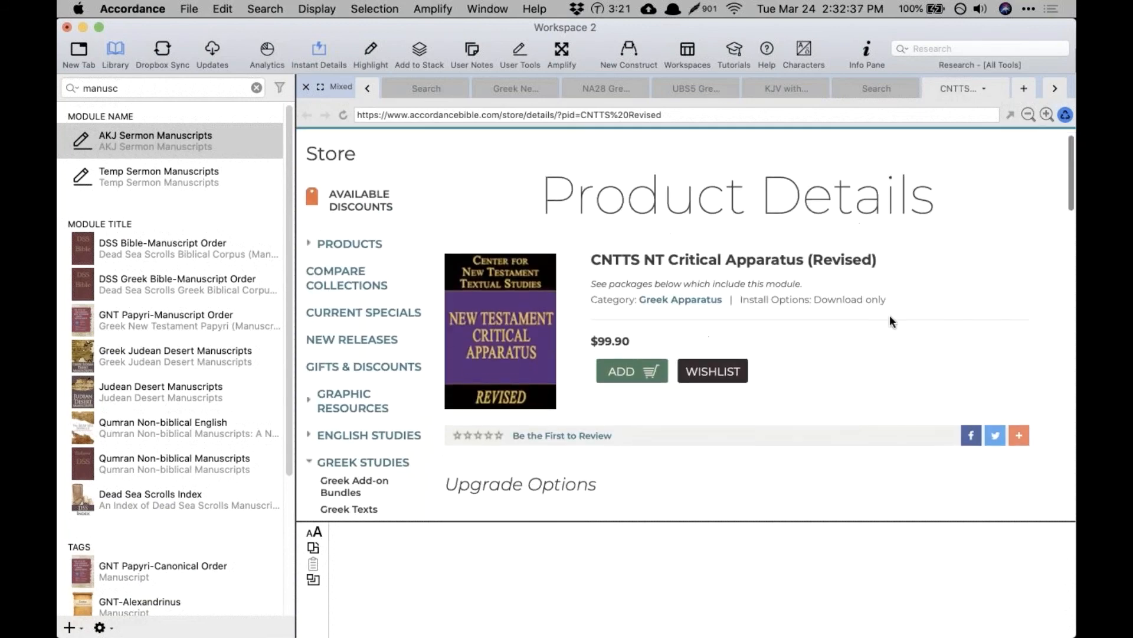
{"action": "scroll", "coordinate": [890, 316], "scroll_direction": "down", "scroll_amount": 5}
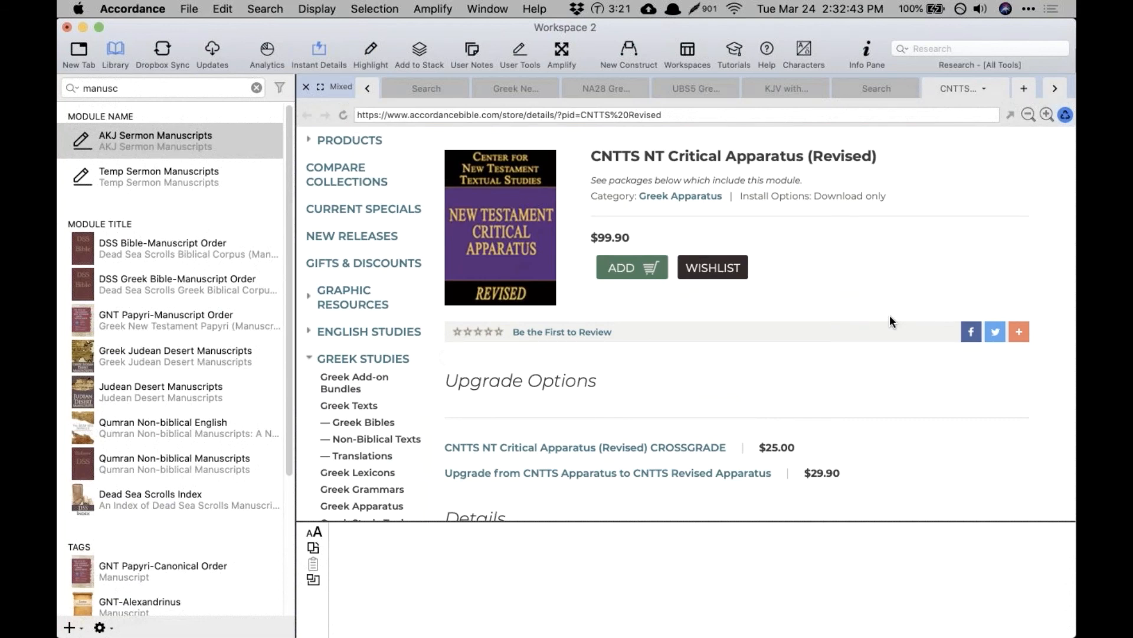
{"action": "scroll", "coordinate": [890, 318], "scroll_direction": "down", "scroll_amount": 8}
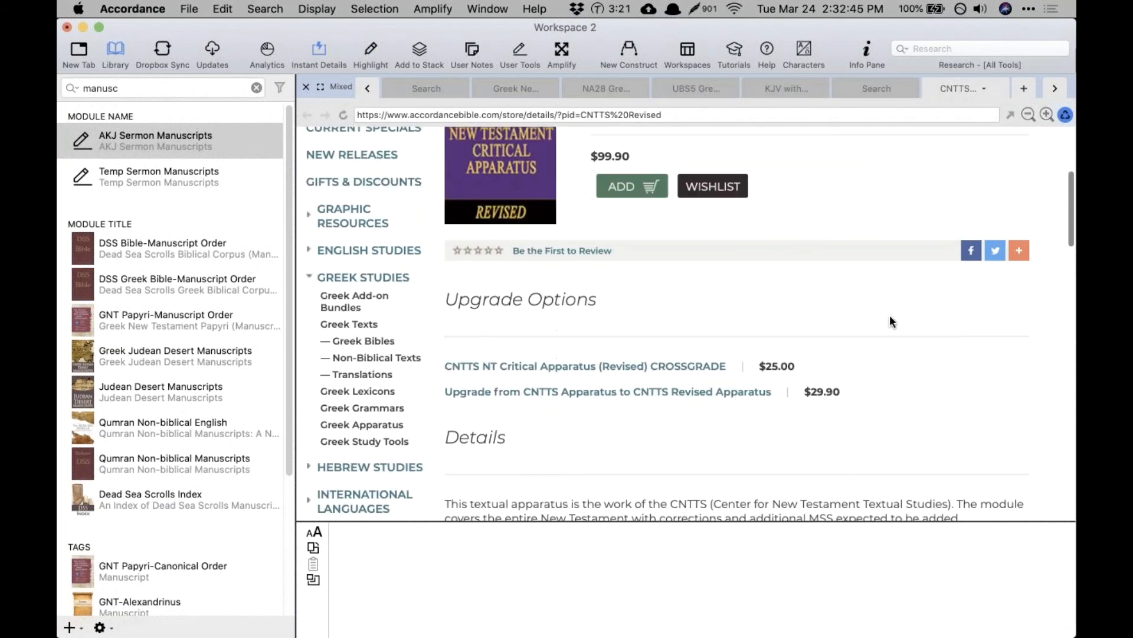
{"action": "scroll", "coordinate": [890, 318], "scroll_direction": "down", "scroll_amount": 15}
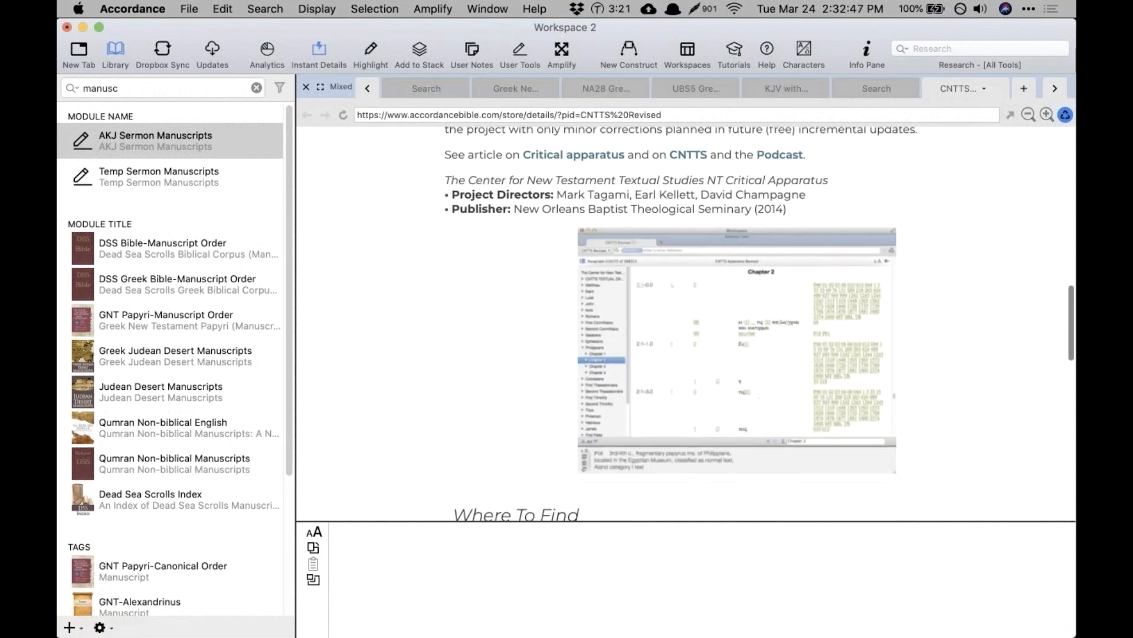
{"action": "scroll", "coordinate": [938, 356], "scroll_direction": "down", "scroll_amount": 2}
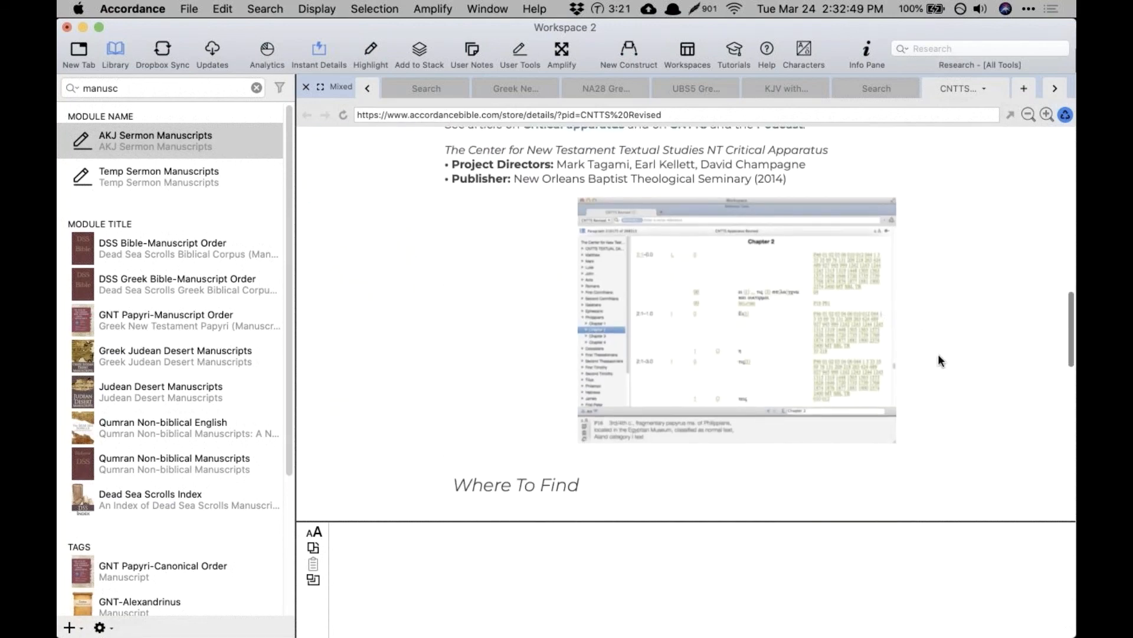
{"action": "scroll", "coordinate": [938, 356], "scroll_direction": "up", "scroll_amount": 18}
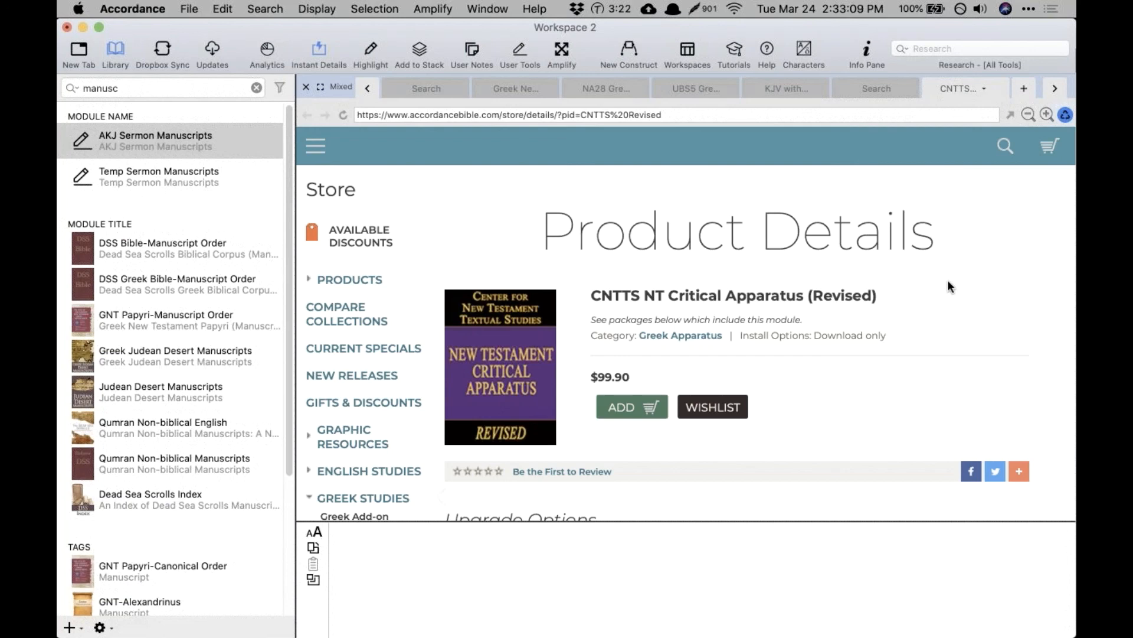
Step: Go back to the website search, search for comfort, and look over the New Testament text commentaries
{"action": "left_click", "coordinate": [874, 88]}
{"action": "left_click", "coordinate": [864, 229]}
{"action": "key", "text": "super+a"}
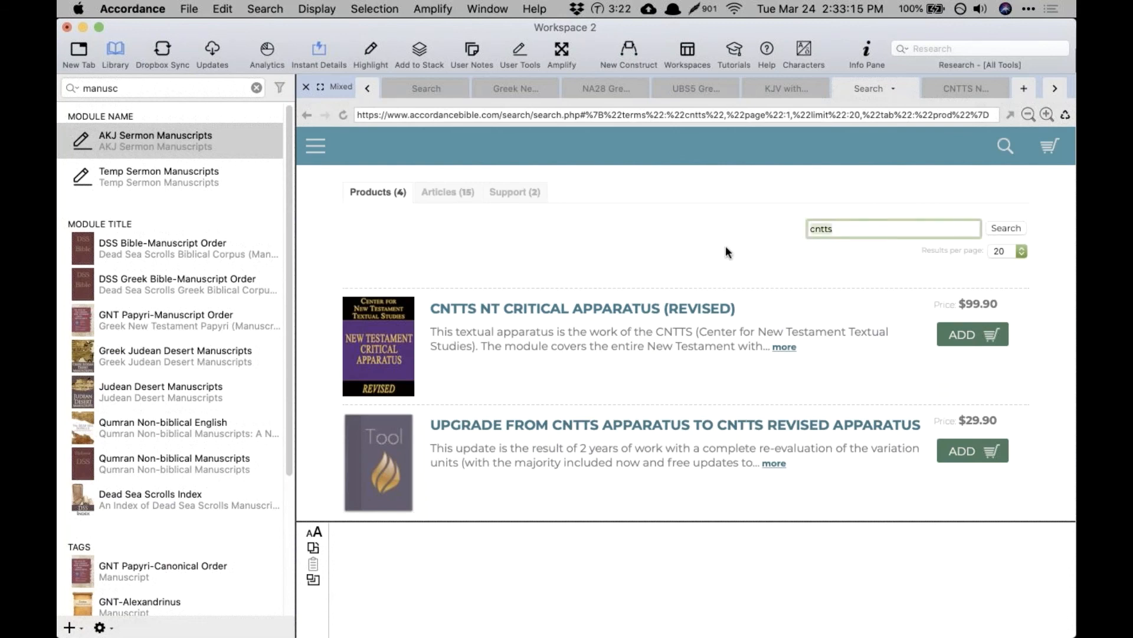
{"action": "type", "text": "comfort"}
{"action": "key", "text": "Return"}
{"action": "scroll", "coordinate": [715, 289], "scroll_direction": "down", "scroll_amount": 2}
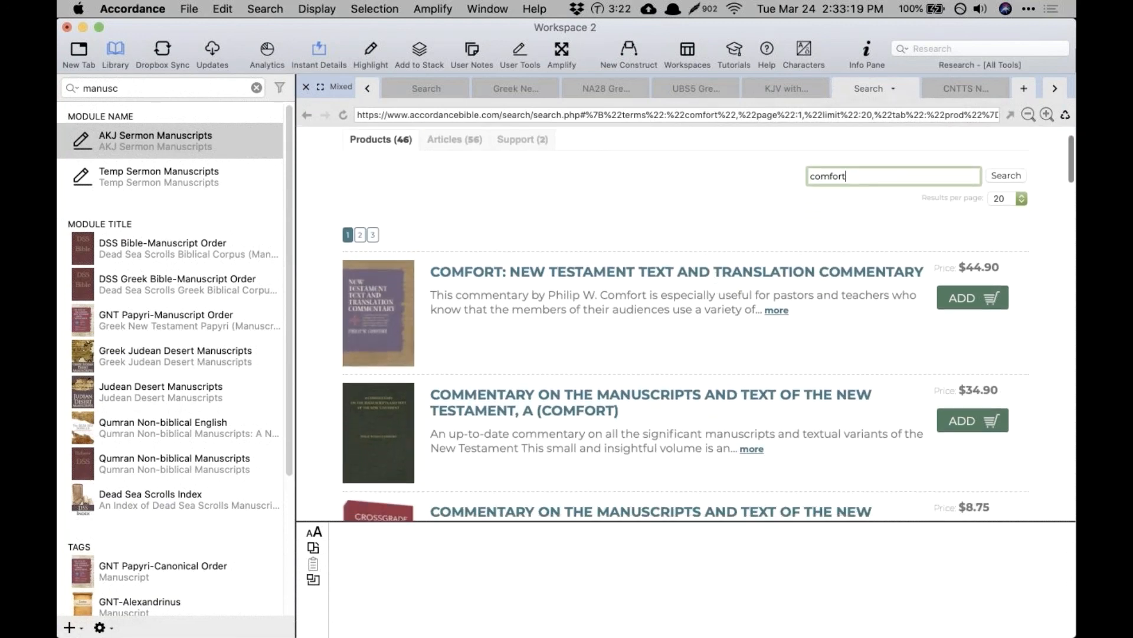
{"action": "scroll", "coordinate": [685, 324], "scroll_direction": "down", "scroll_amount": 3}
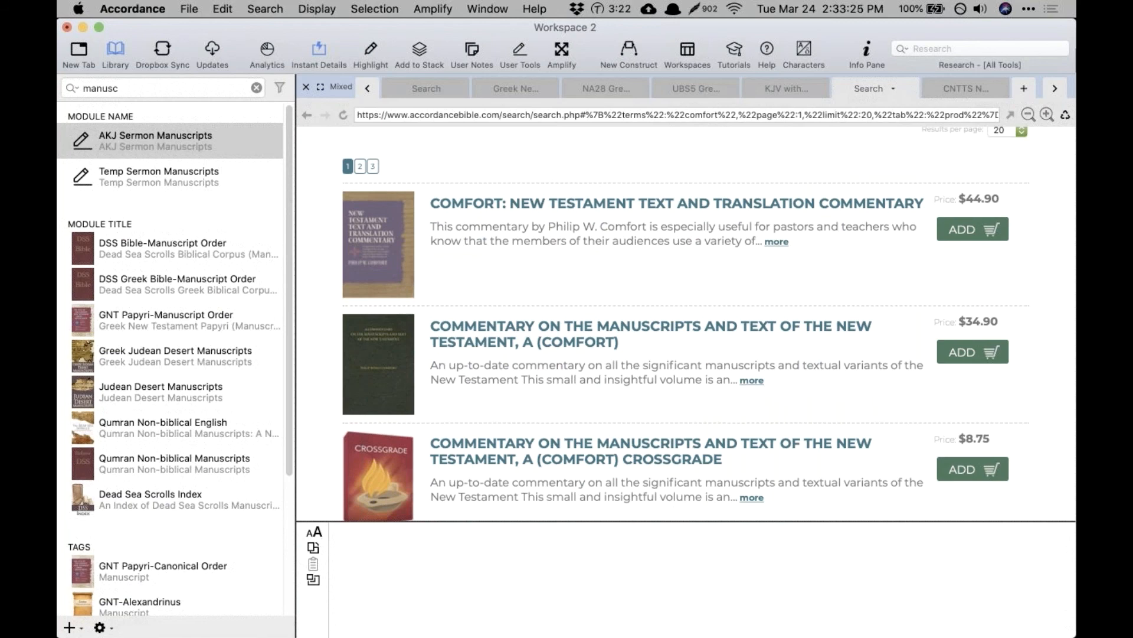
{"action": "scroll", "coordinate": [684, 324], "scroll_direction": "up", "scroll_amount": 3}
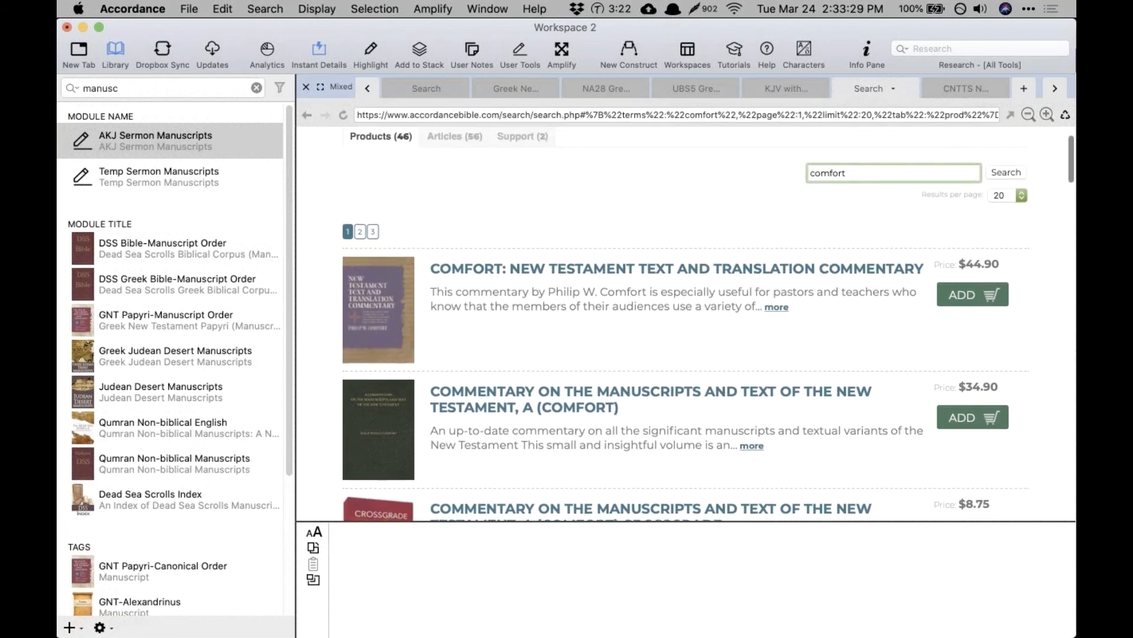
Step: Filter the library for comfor, select Comfort Text Commentary, and compare it with the Comfort commentaries listed on the website
{"action": "left_click", "coordinate": [227, 89]}
{"action": "key", "text": "super+a"}
{"action": "type", "text": "comfor"}
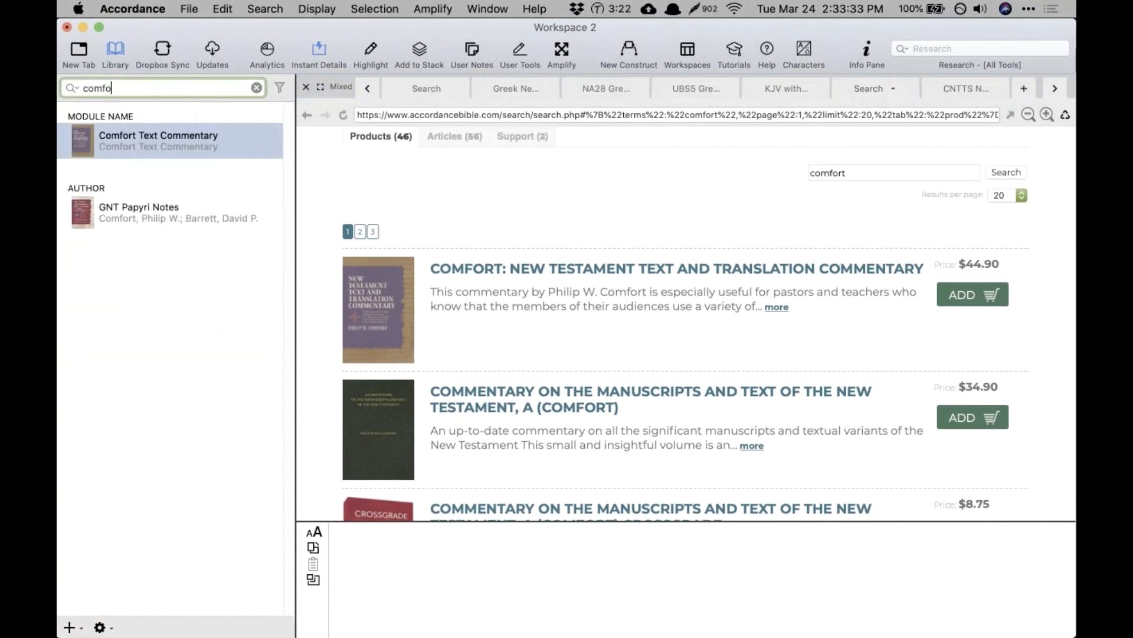
{"action": "left_click", "coordinate": [176, 140]}
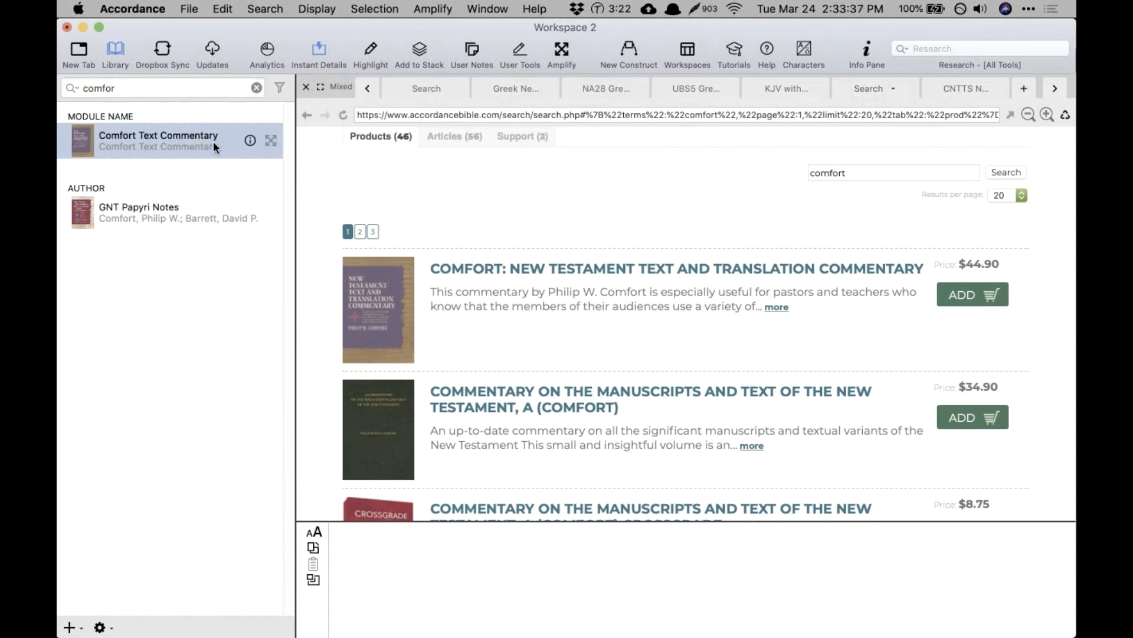
{"action": "left_click", "coordinate": [479, 339]}
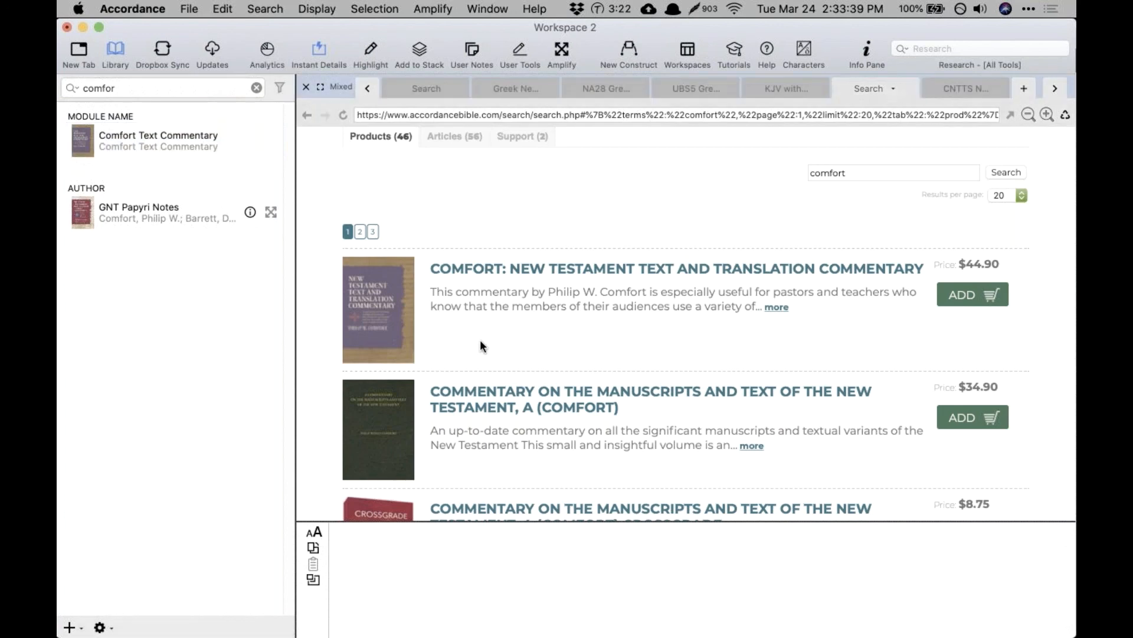
{"action": "scroll", "coordinate": [480, 339], "scroll_direction": "down", "scroll_amount": 5}
{"action": "scroll", "coordinate": [479, 339], "scroll_direction": "down", "scroll_amount": 3}
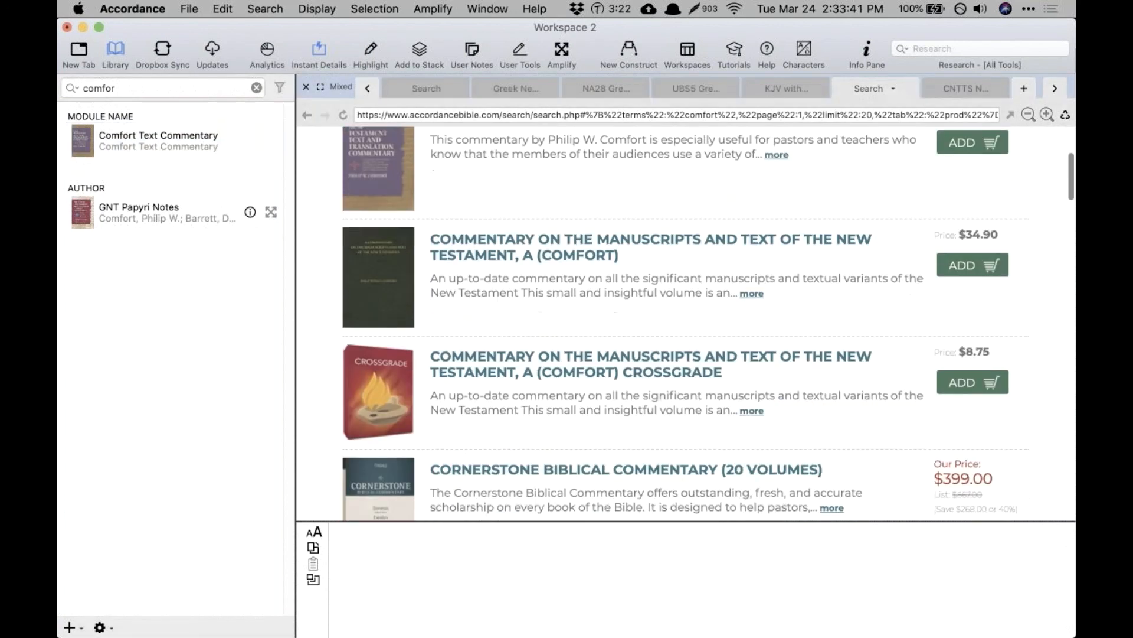
{"action": "scroll", "coordinate": [480, 339], "scroll_direction": "up", "scroll_amount": 5}
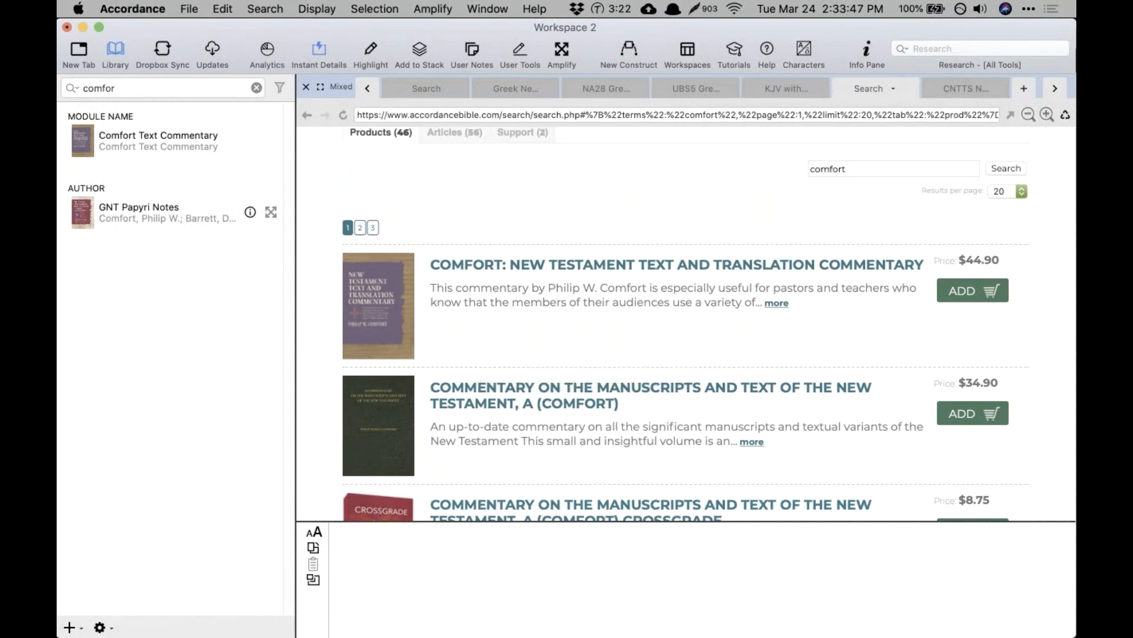
Step: Filter the library for met, open Metzger Text Commentary, look over its title page and preface, and close it
{"action": "left_click", "coordinate": [231, 92]}
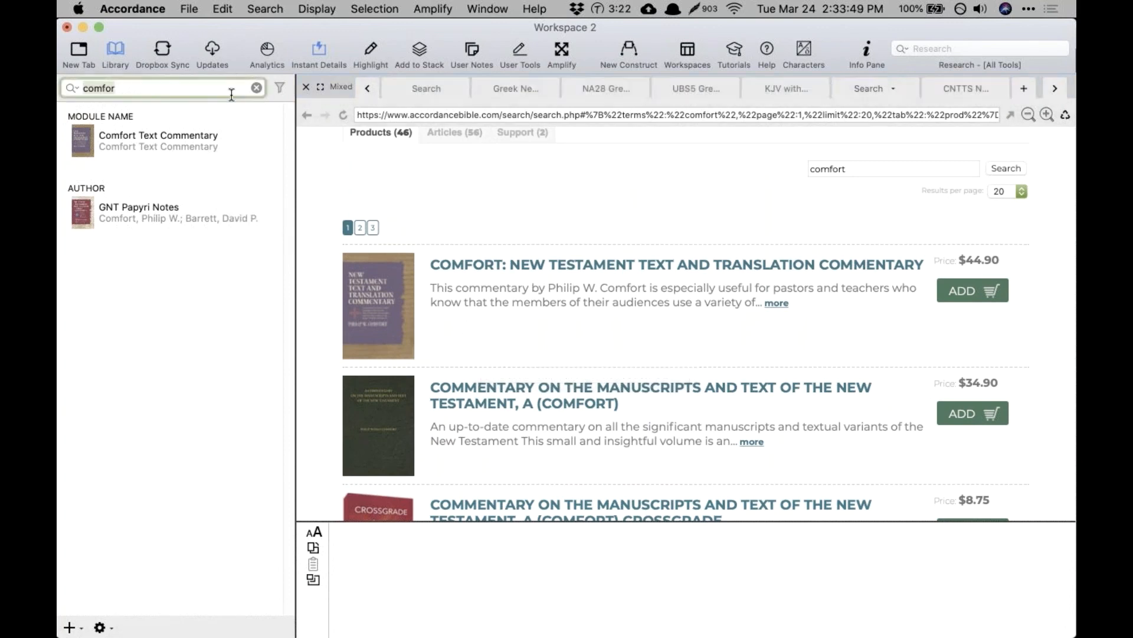
{"action": "type", "text": "met"}
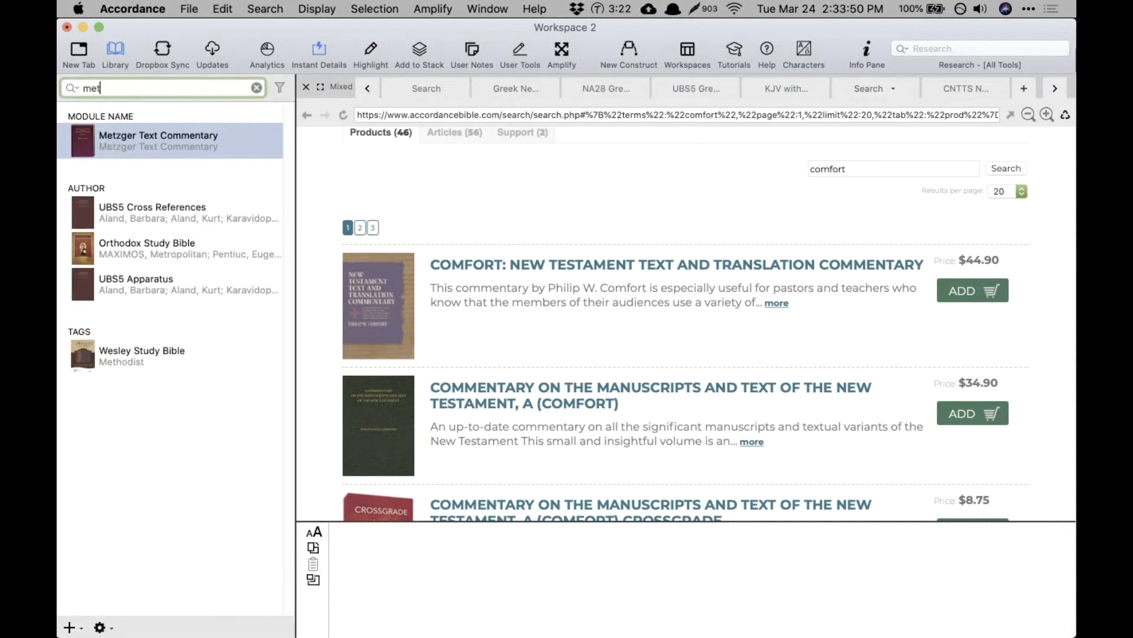
{"action": "double_click", "coordinate": [177, 144]}
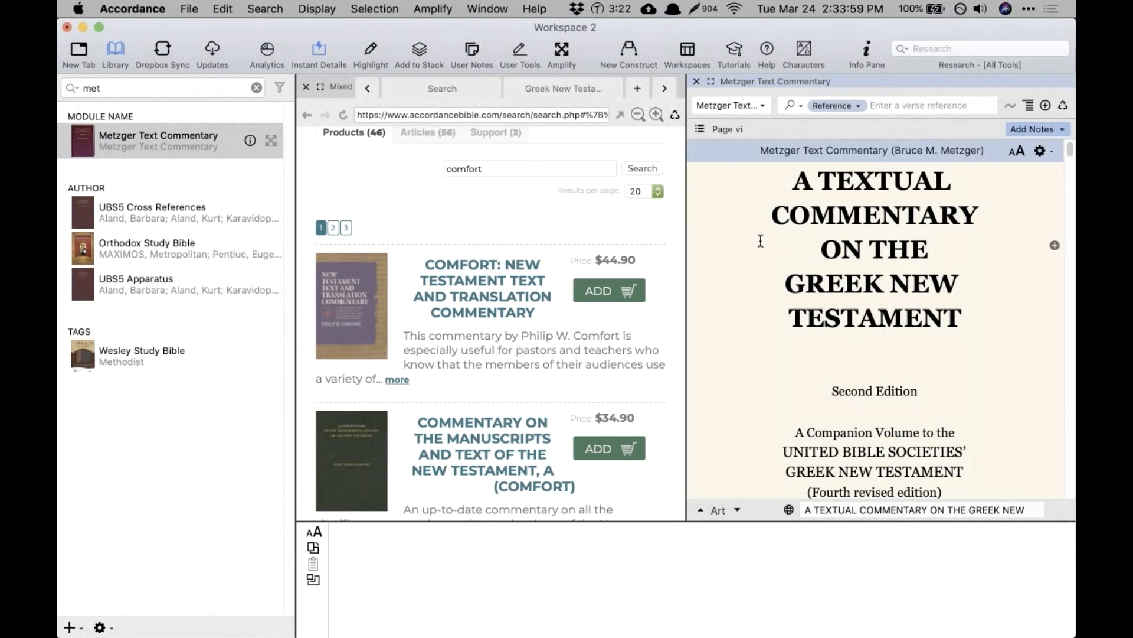
{"action": "scroll", "coordinate": [760, 240], "scroll_direction": "down", "scroll_amount": 10}
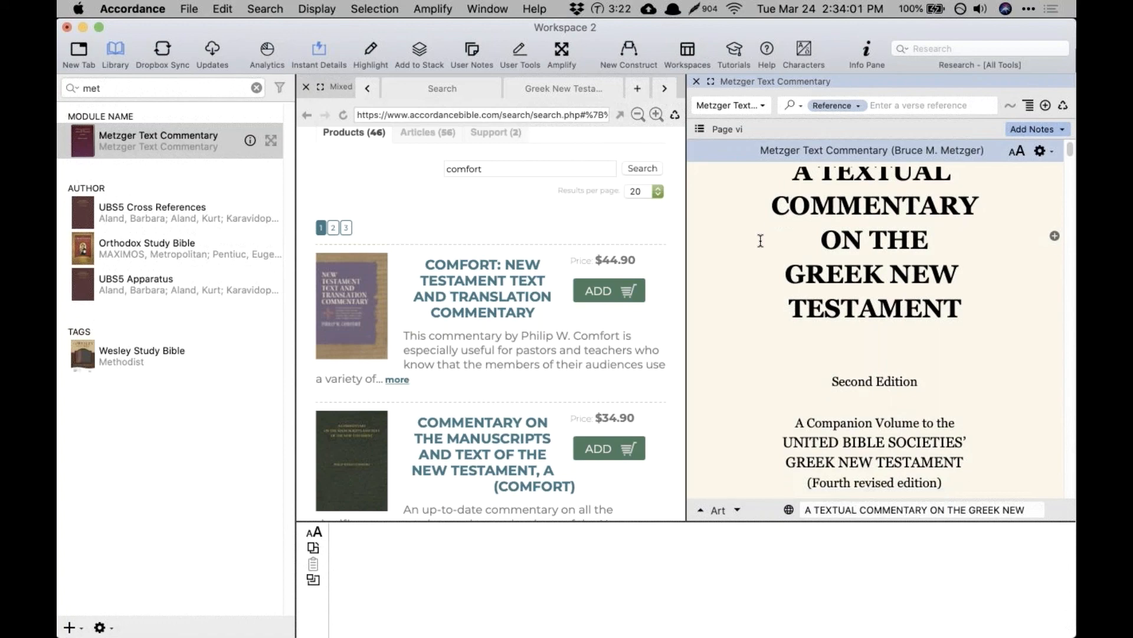
{"action": "scroll", "coordinate": [760, 240], "scroll_direction": "up", "scroll_amount": 10}
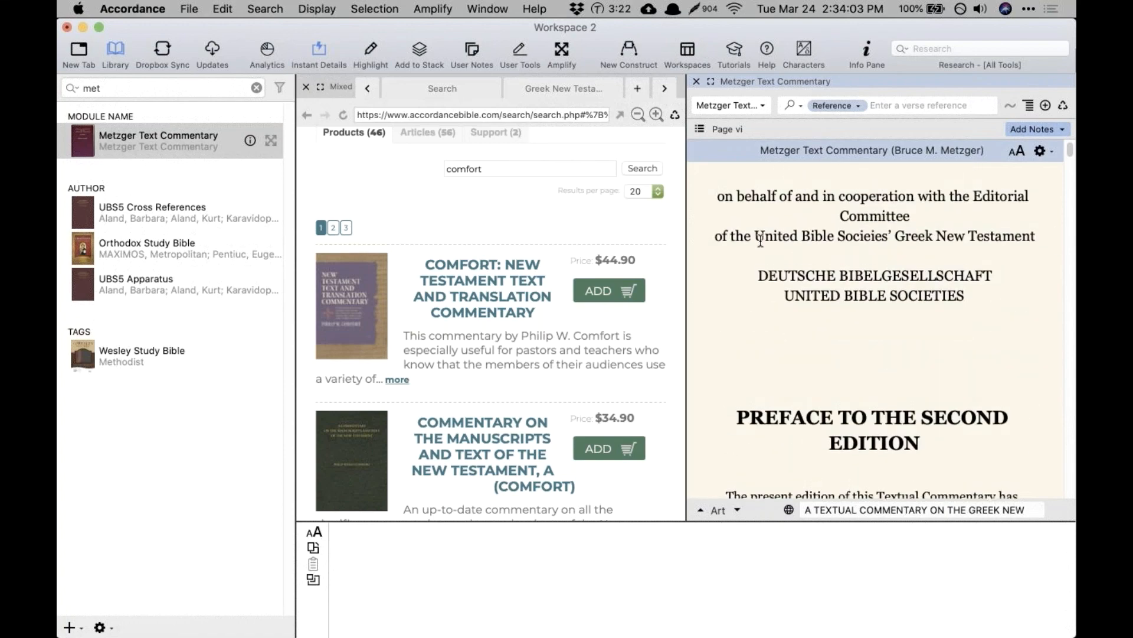
{"action": "left_click", "coordinate": [696, 82]}
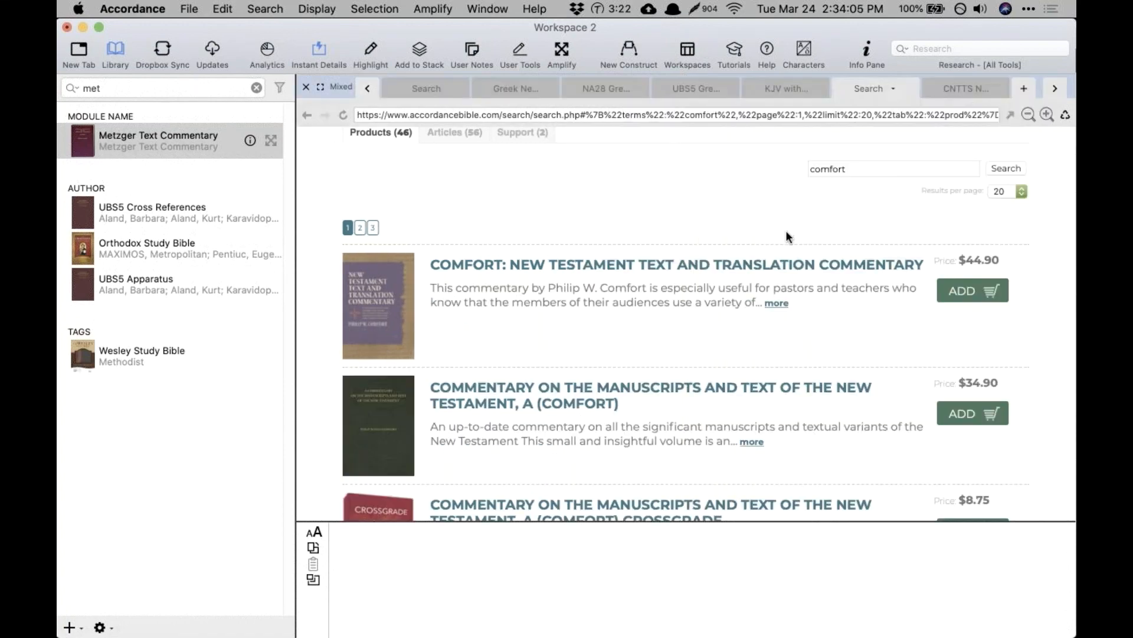
{"action": "scroll", "coordinate": [765, 219], "scroll_direction": "up", "scroll_amount": 2}
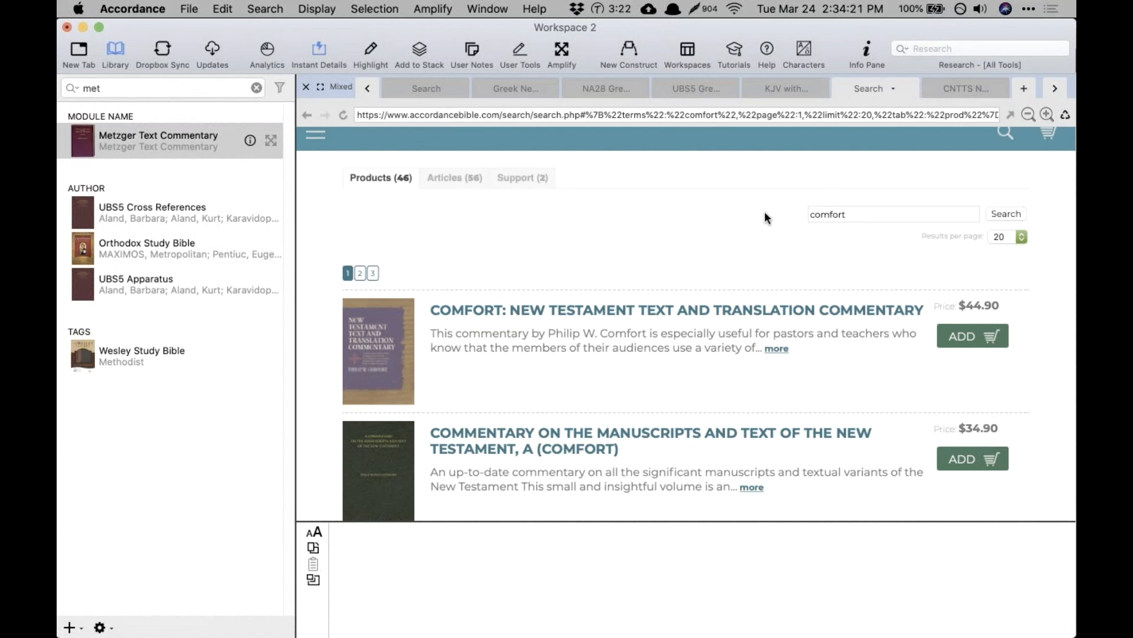
Step: Filter the library for gnt, then search the website for na28 and look over the NA28 Greek New Testament products
{"action": "double_click", "coordinate": [231, 89]}
{"action": "type", "text": "gnt"}
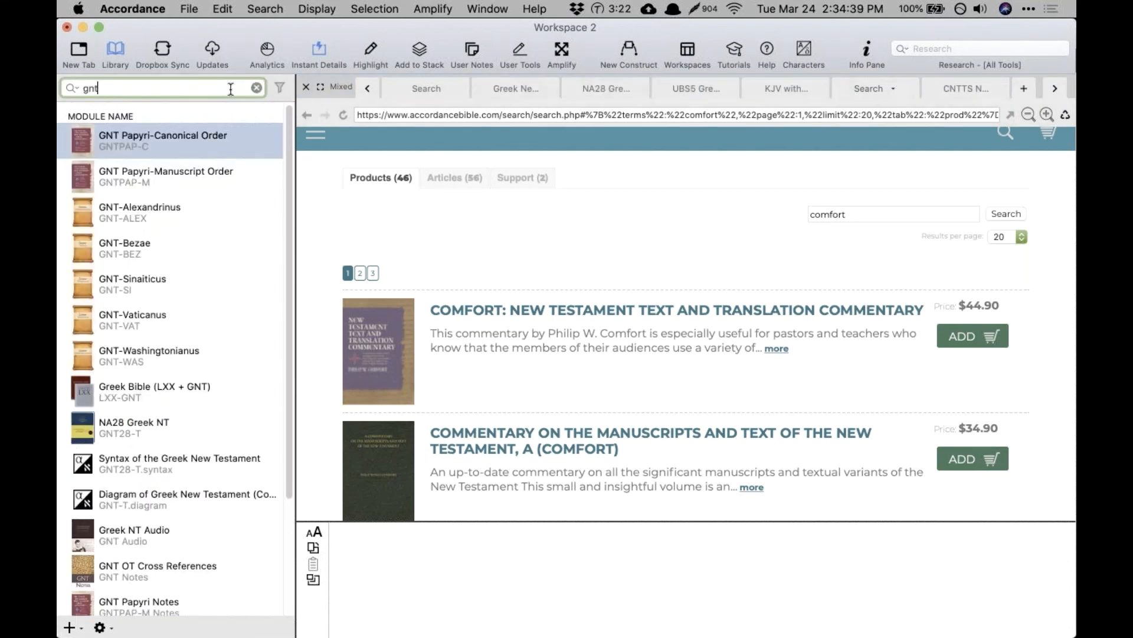
{"action": "left_click", "coordinate": [826, 174]}
{"action": "double_click", "coordinate": [829, 214]}
{"action": "type", "text": "na28"}
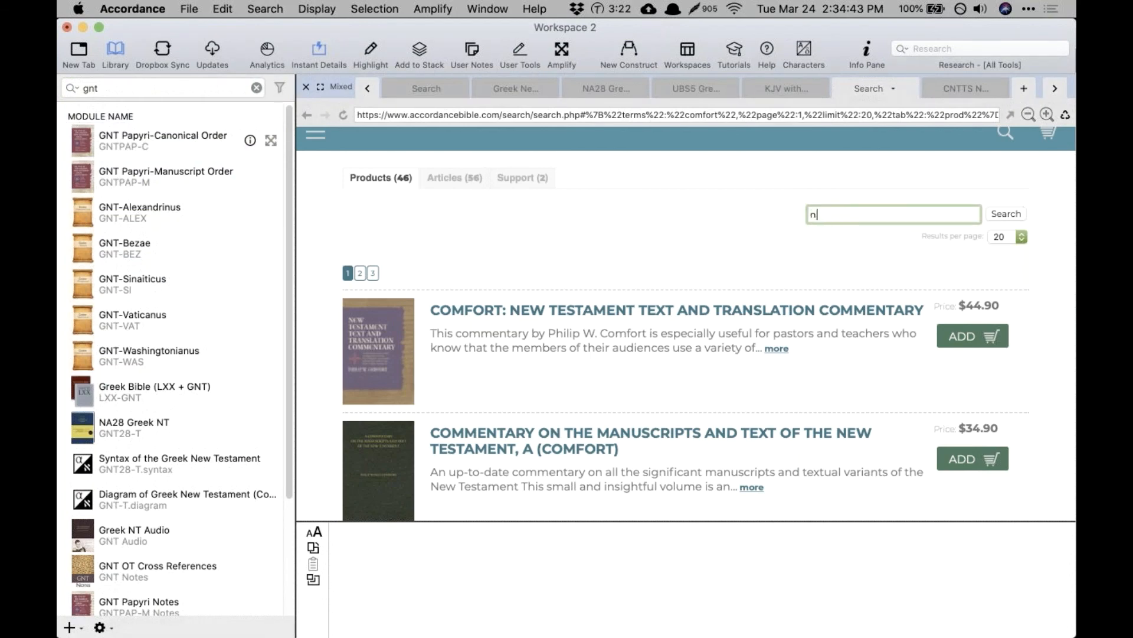
{"action": "key", "text": "Return"}
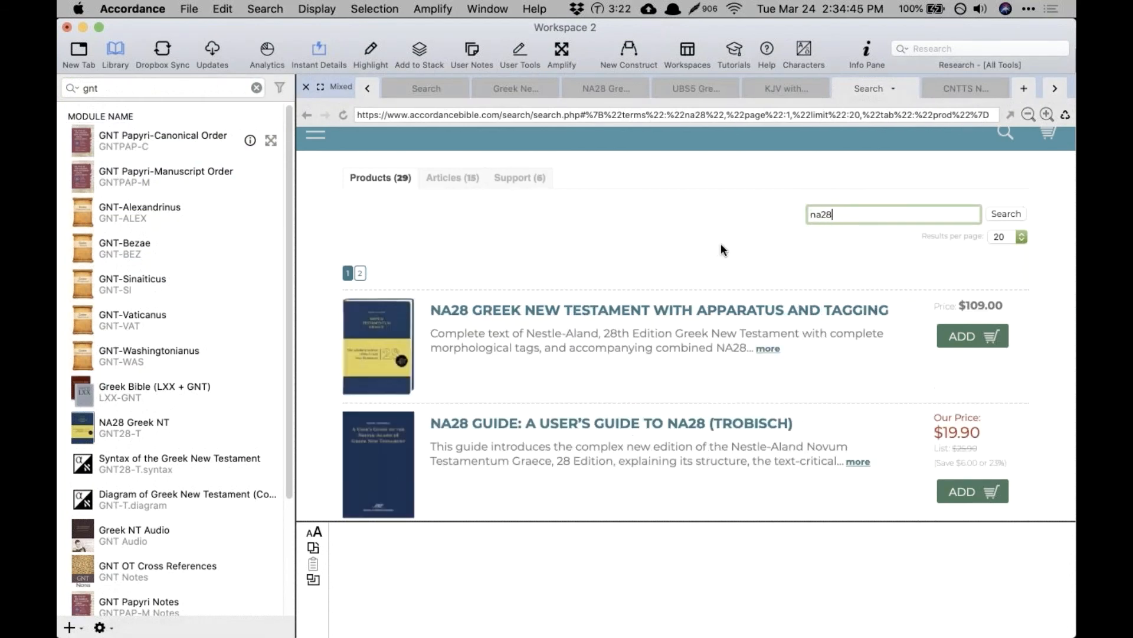
{"action": "scroll", "coordinate": [721, 245], "scroll_direction": "down", "scroll_amount": 3}
{"action": "scroll", "coordinate": [721, 243], "scroll_direction": "down", "scroll_amount": 6}
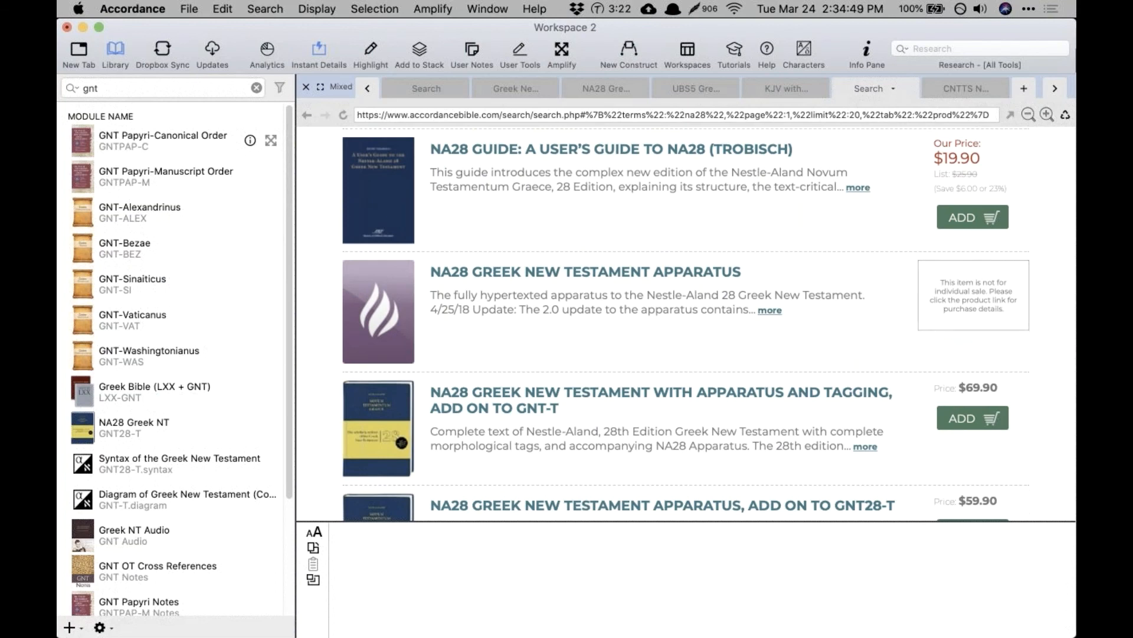
{"action": "scroll", "coordinate": [628, 399], "scroll_direction": "down", "scroll_amount": 5}
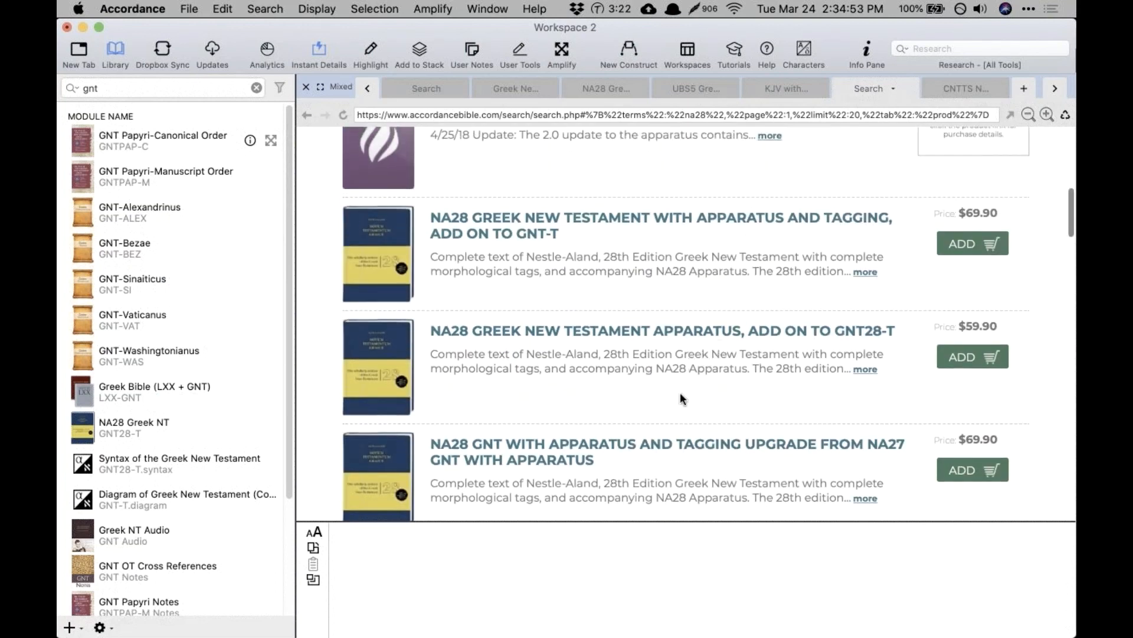
{"action": "scroll", "coordinate": [680, 397], "scroll_direction": "up", "scroll_amount": 10}
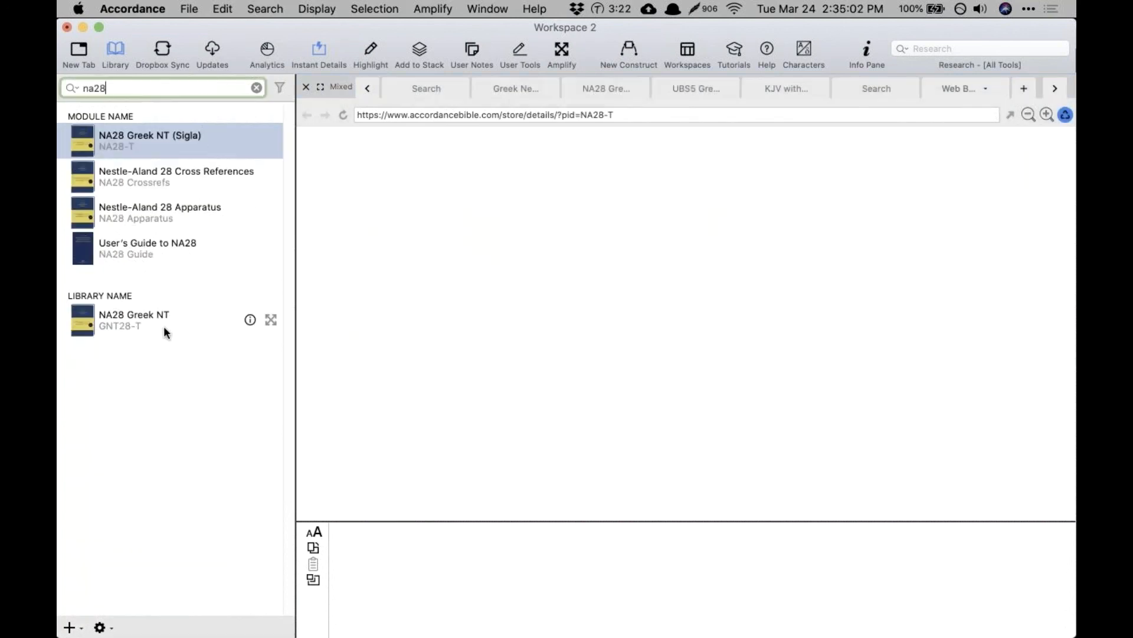
Step: View the library information for NA28 Greek NT and examine the upgrade options and details on the NA28 product page
{"action": "left_click", "coordinate": [182, 327]}
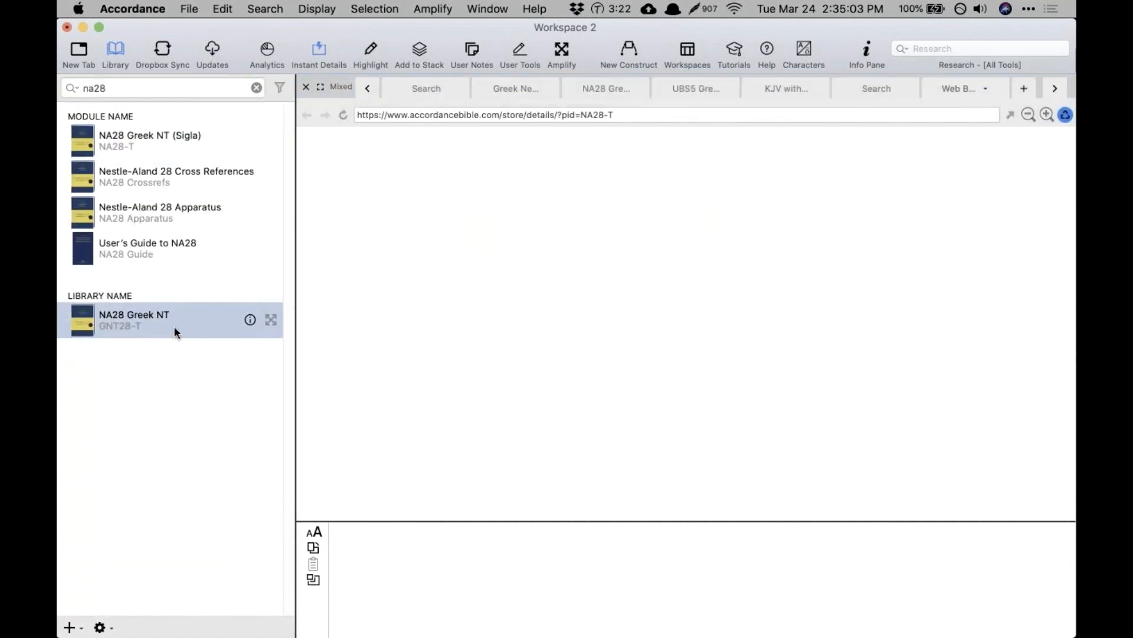
{"action": "left_click", "coordinate": [249, 320]}
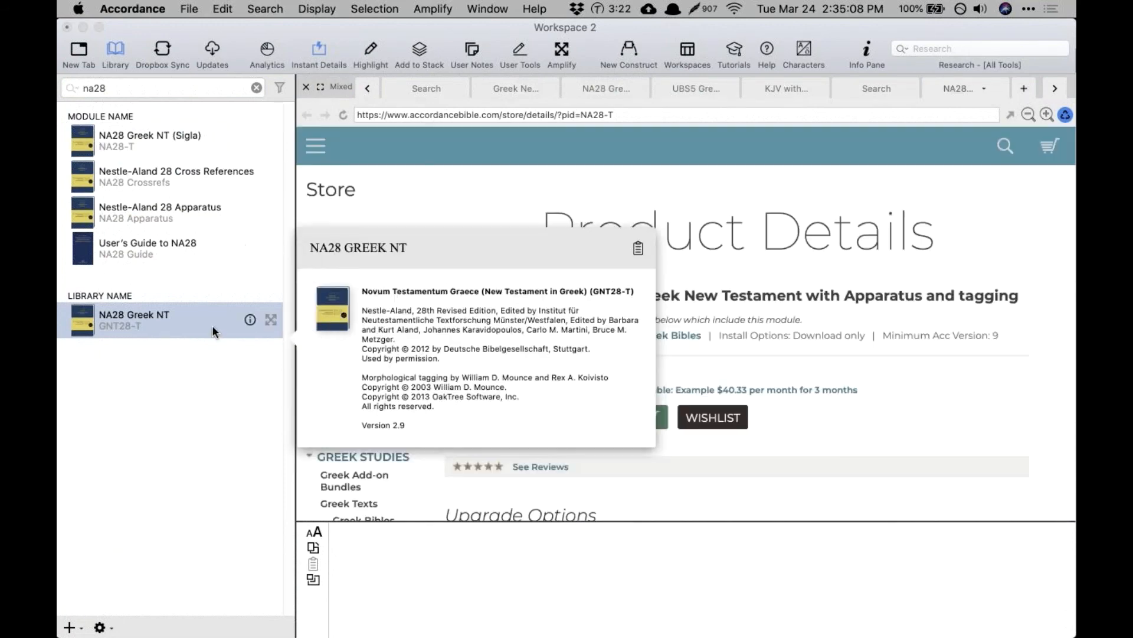
{"action": "left_click", "coordinate": [213, 324]}
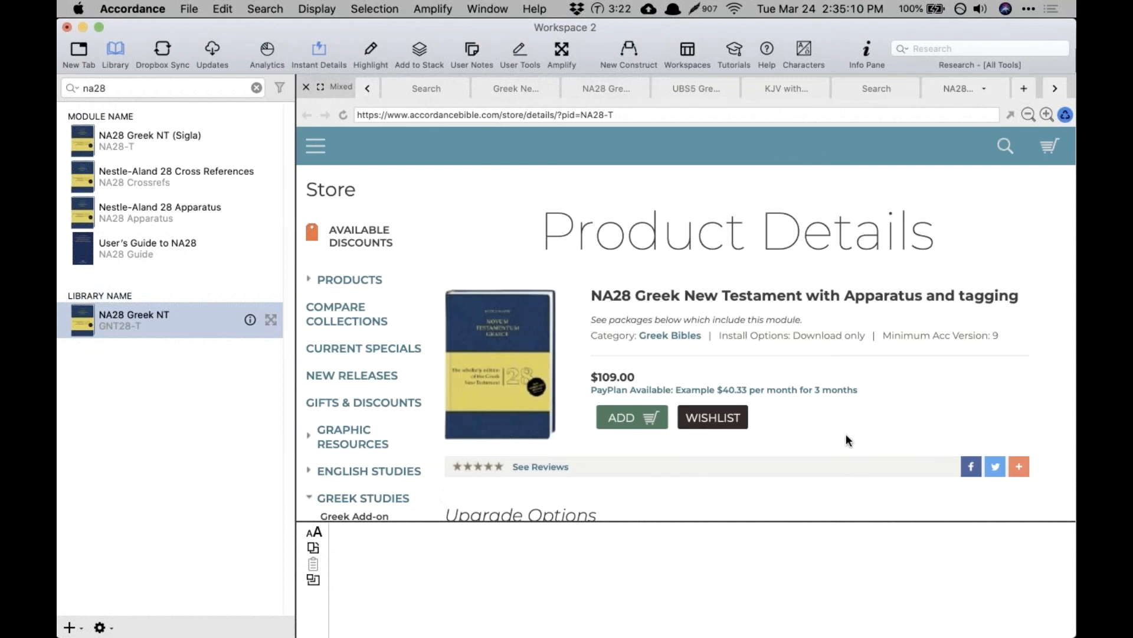
{"action": "scroll", "coordinate": [846, 437], "scroll_direction": "down", "scroll_amount": 3}
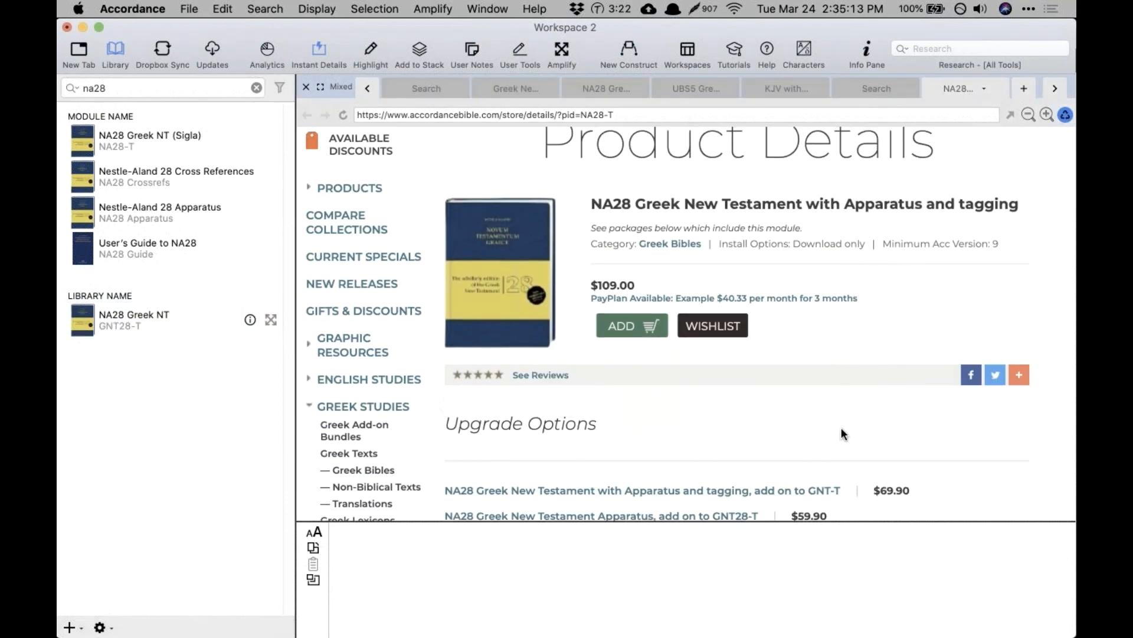
{"action": "scroll", "coordinate": [841, 428], "scroll_direction": "down", "scroll_amount": 3}
{"action": "scroll", "coordinate": [841, 426], "scroll_direction": "down", "scroll_amount": 3}
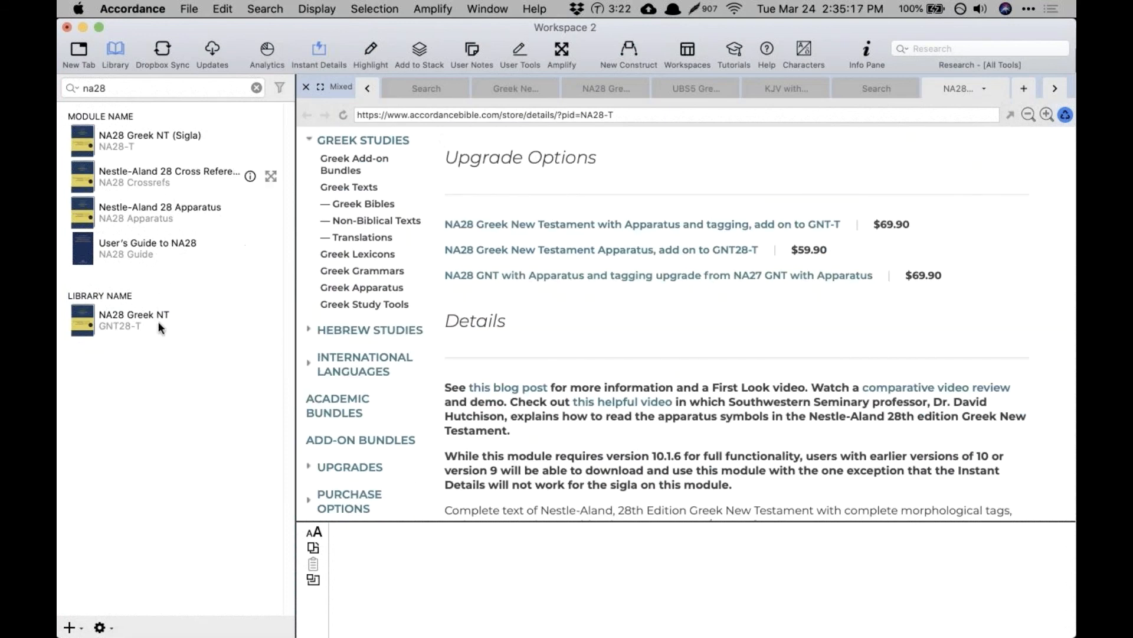
Step: Filter the library for ubs and open the UBS5 Greek NT (Sigla) text
{"action": "double_click", "coordinate": [146, 92]}
{"action": "type", "text": "ubs"}
{"action": "left_click", "coordinate": [135, 140]}
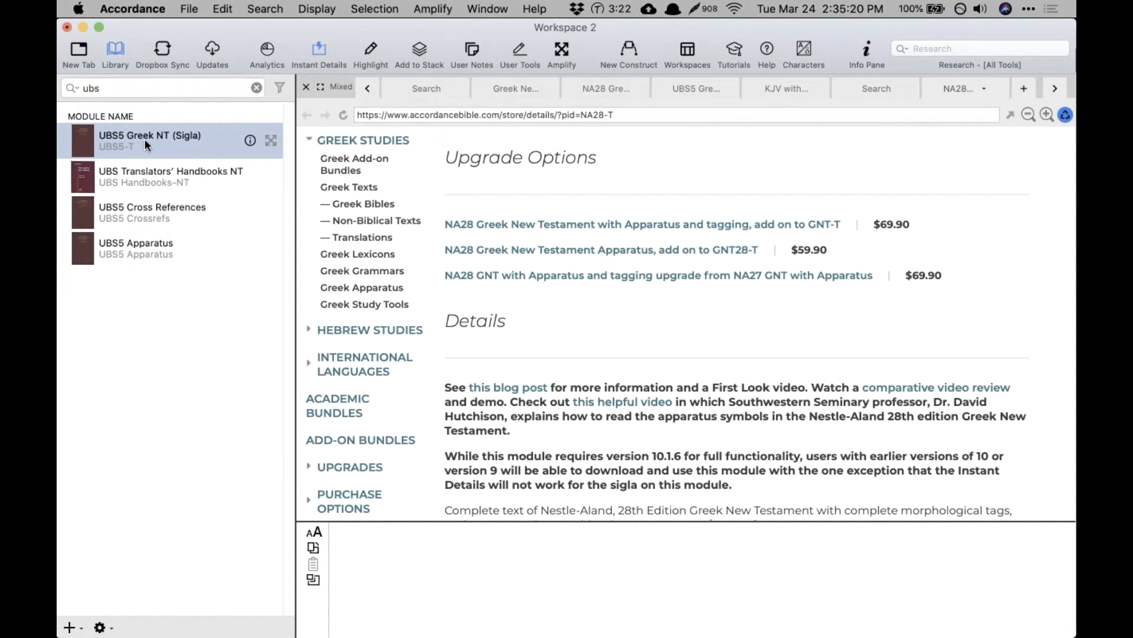
{"action": "double_click", "coordinate": [144, 140]}
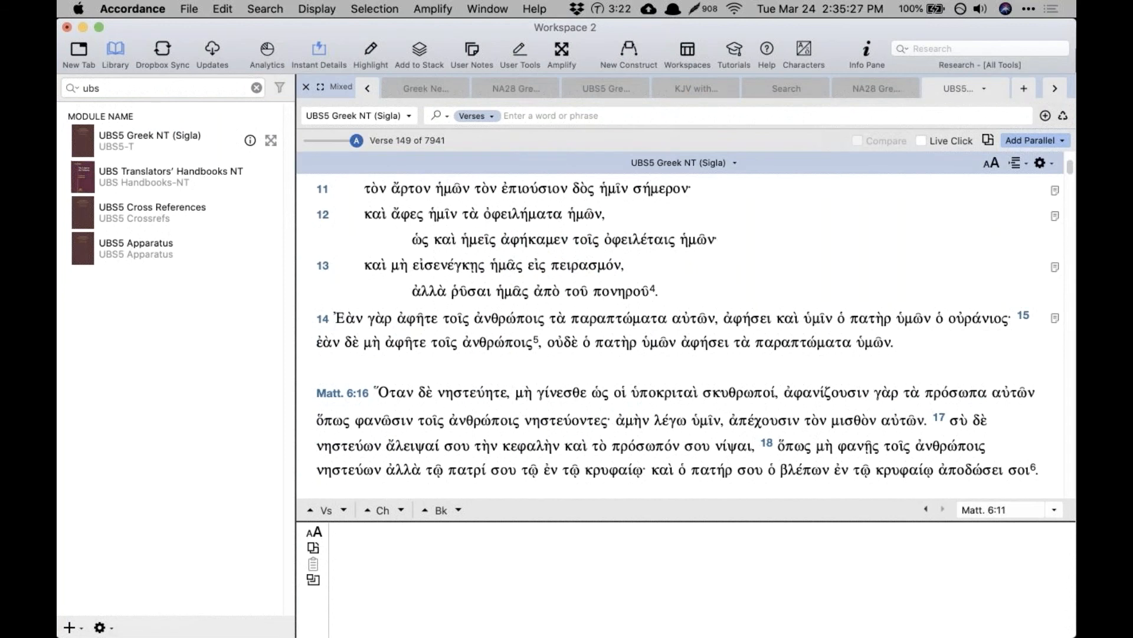
Step: Return to the website search and look for products matching specialty greek
{"action": "left_click", "coordinate": [862, 91]}
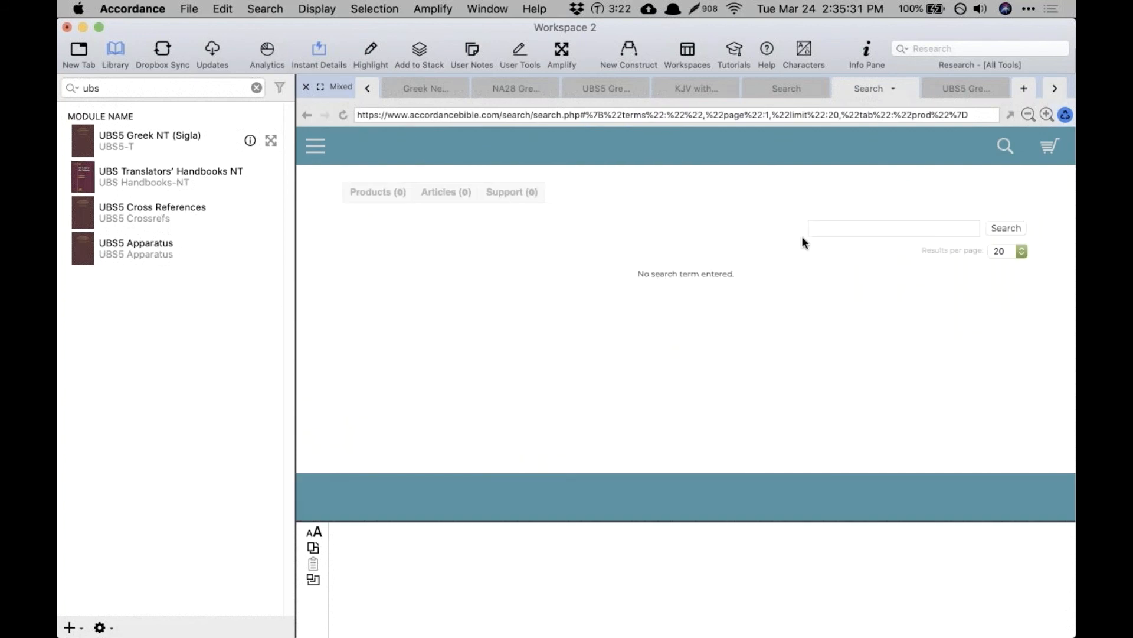
{"action": "left_click", "coordinate": [866, 225]}
{"action": "type", "text": "speci"}
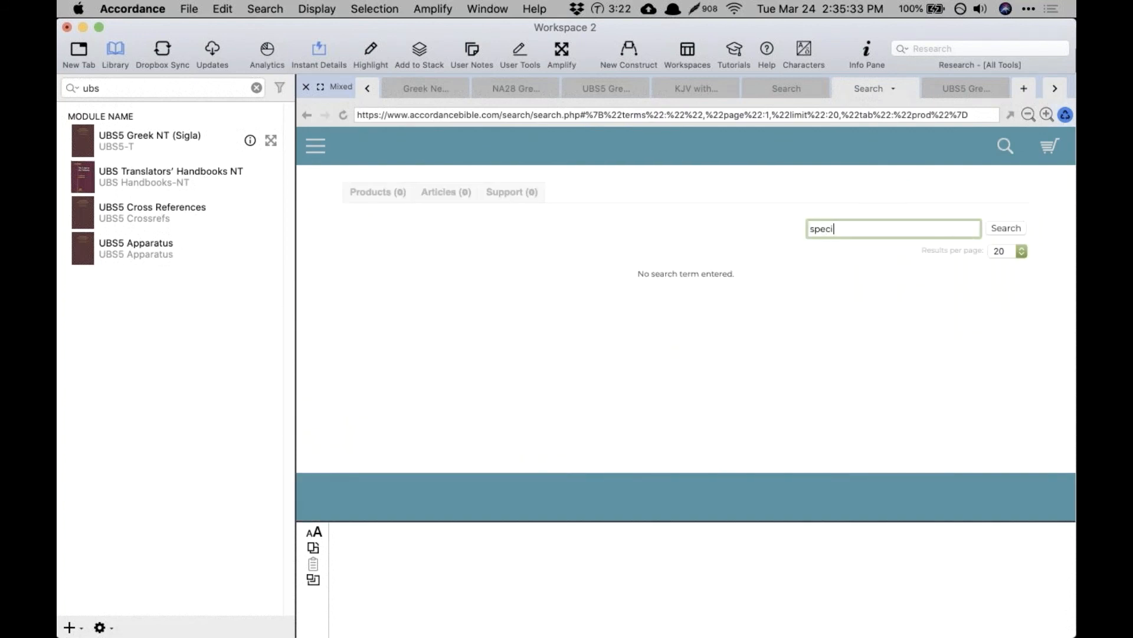
{"action": "type", "text": "alty greek"}
{"action": "key", "text": "Return"}
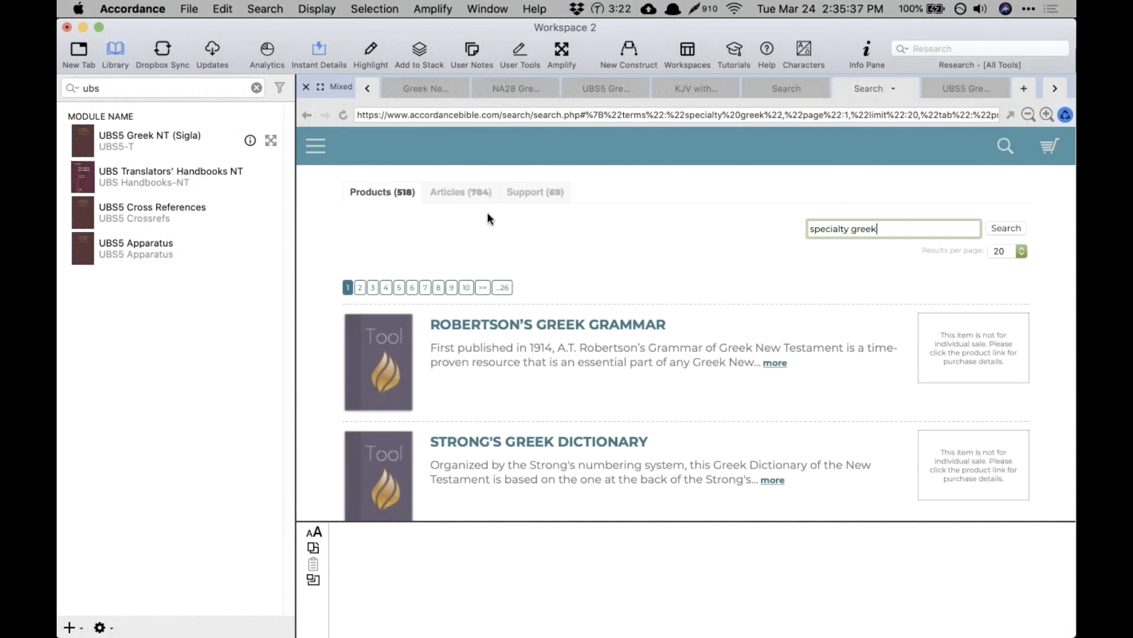
Step: Open the Store section of the Accordance website and look over its product categories
{"action": "left_click", "coordinate": [319, 150]}
{"action": "left_click", "coordinate": [686, 259]}
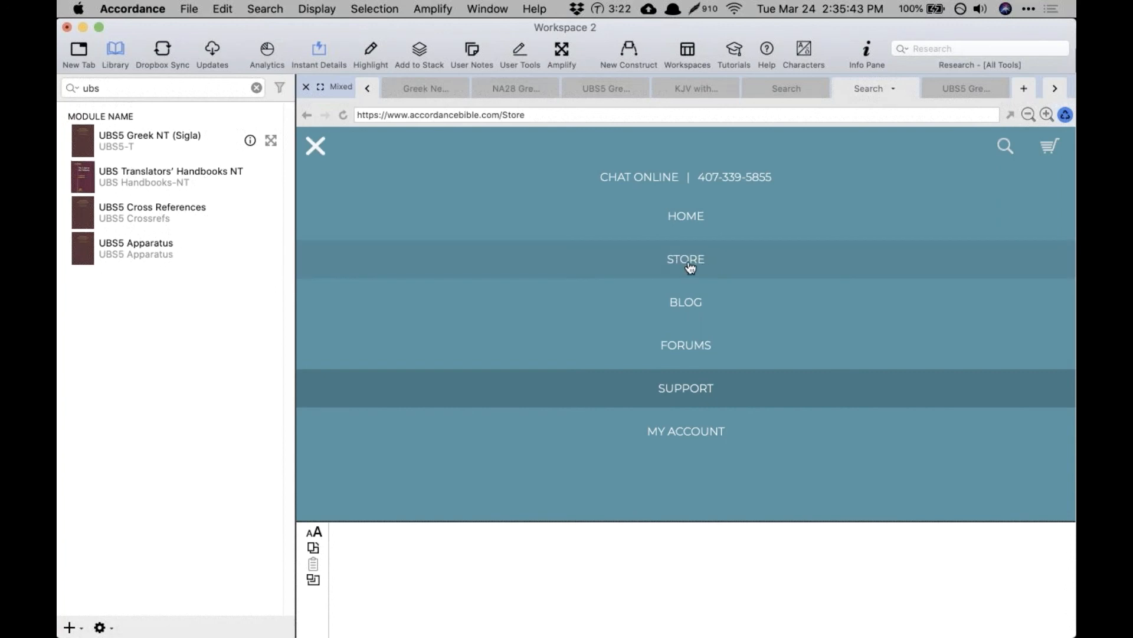
{"action": "scroll", "coordinate": [725, 230], "scroll_direction": "down", "scroll_amount": 3}
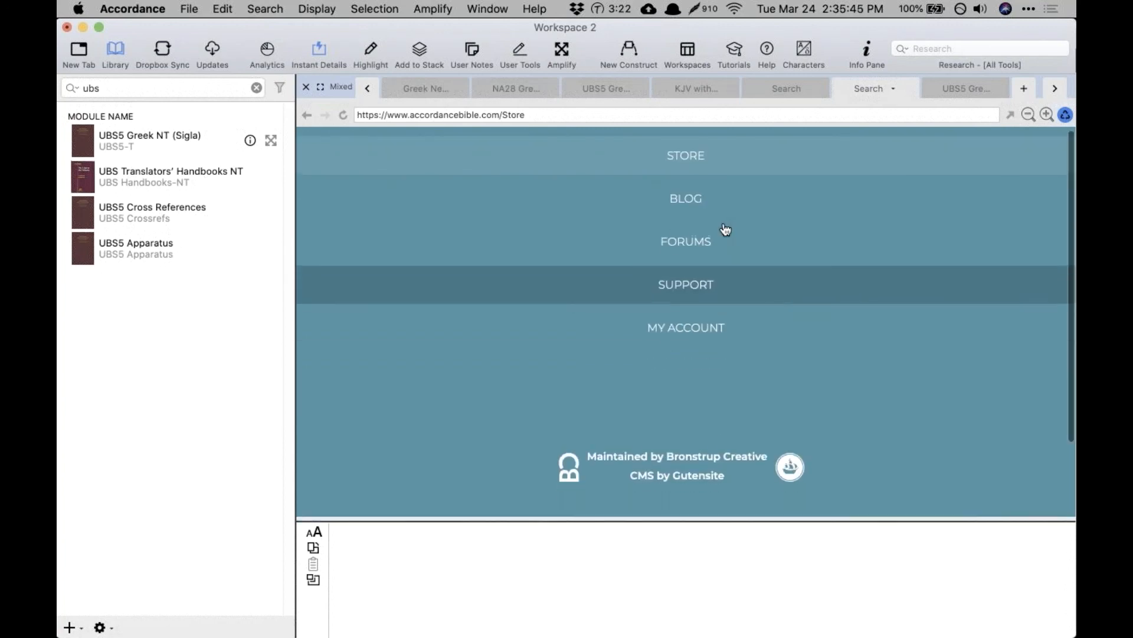
{"action": "scroll", "coordinate": [726, 230], "scroll_direction": "up", "scroll_amount": 3}
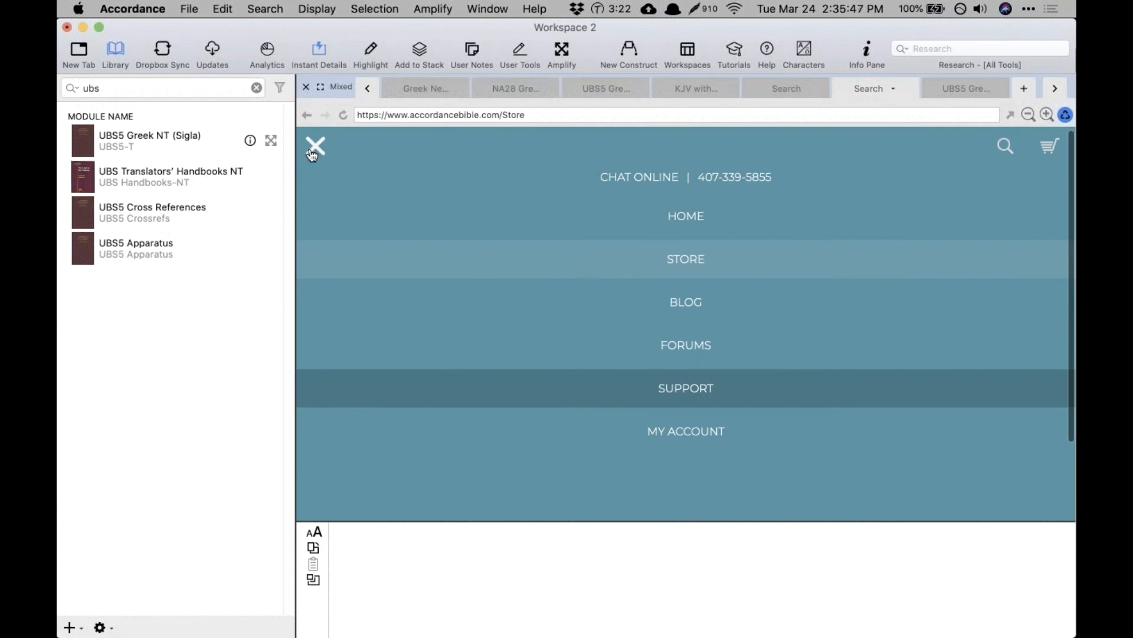
{"action": "left_click", "coordinate": [860, 112]}
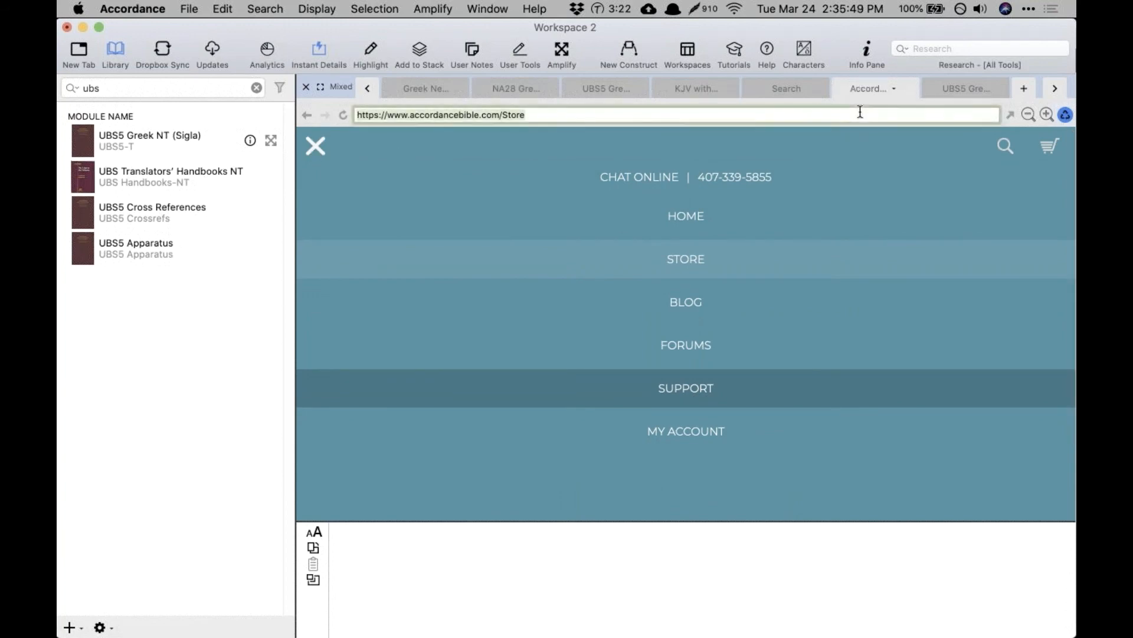
{"action": "key", "text": "Return"}
{"action": "scroll", "coordinate": [631, 328], "scroll_direction": "down", "scroll_amount": 5}
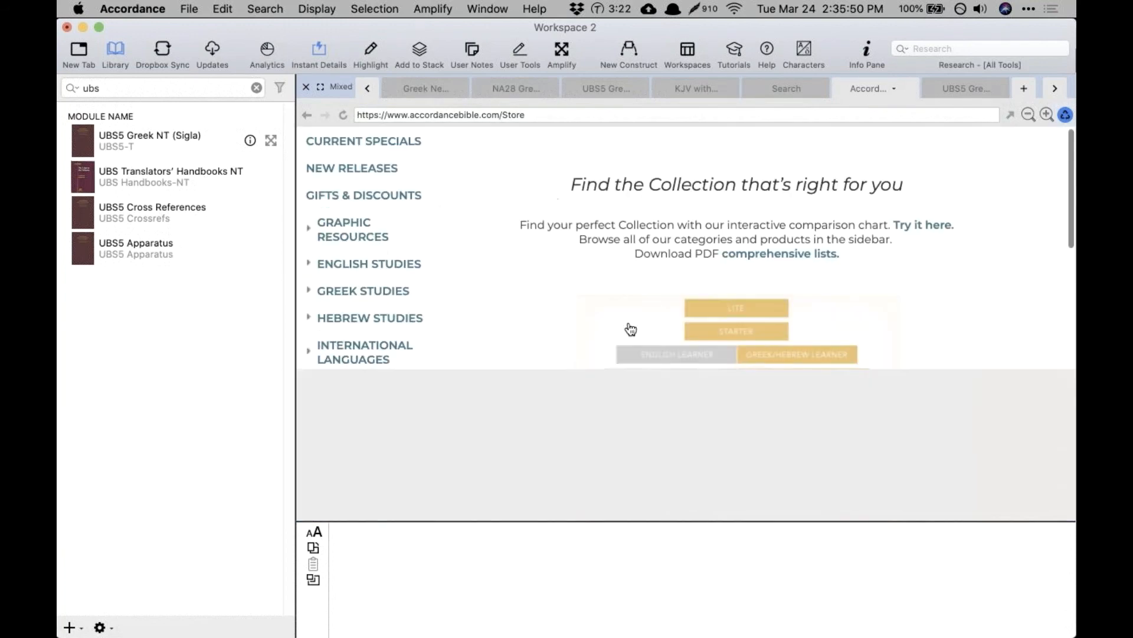
Step: Go to the store's Compare Collections and Current Specials sections and look over the store page
{"action": "left_click", "coordinate": [367, 313]}
{"action": "scroll", "coordinate": [356, 185], "scroll_direction": "down", "scroll_amount": 5}
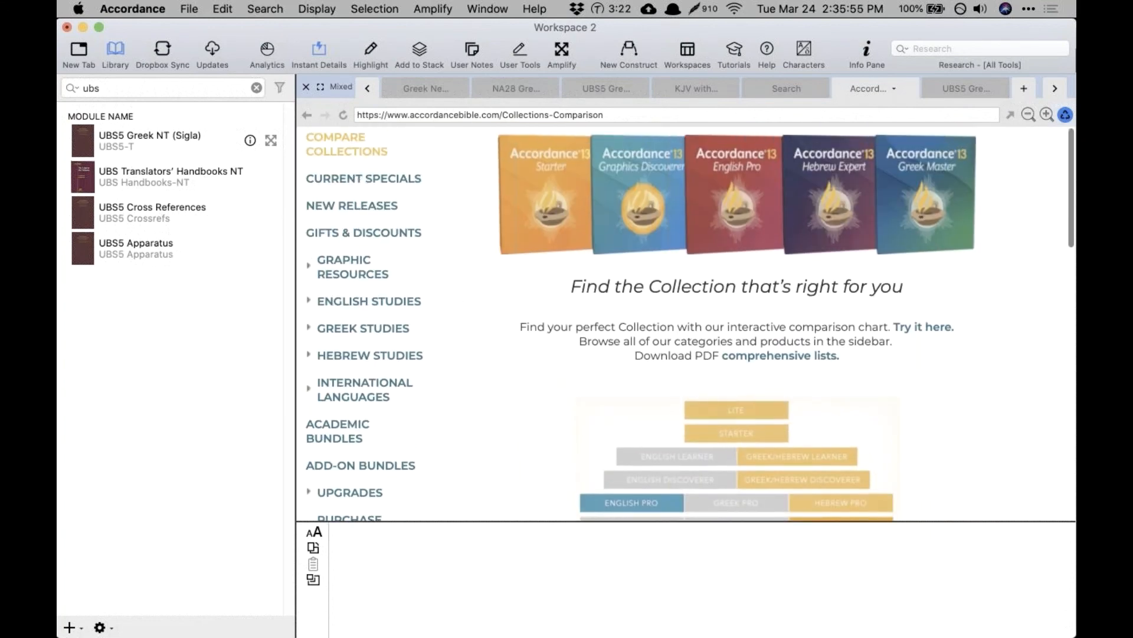
{"action": "left_click", "coordinate": [356, 181]}
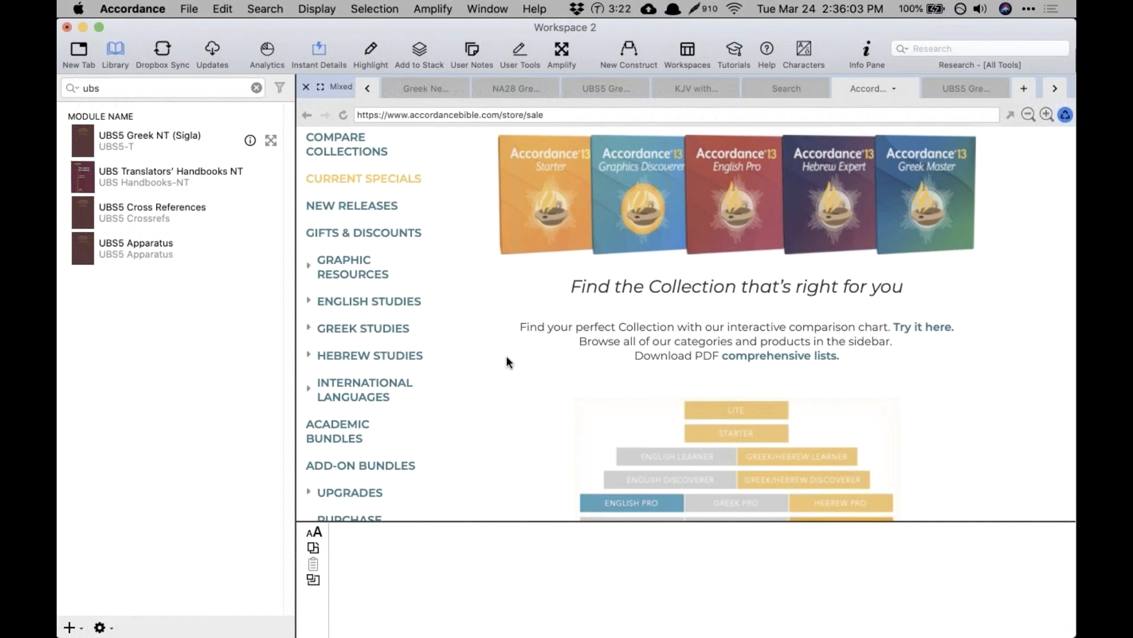
{"action": "scroll", "coordinate": [508, 357], "scroll_direction": "down", "scroll_amount": 5}
{"action": "scroll", "coordinate": [508, 357], "scroll_direction": "up", "scroll_amount": 9}
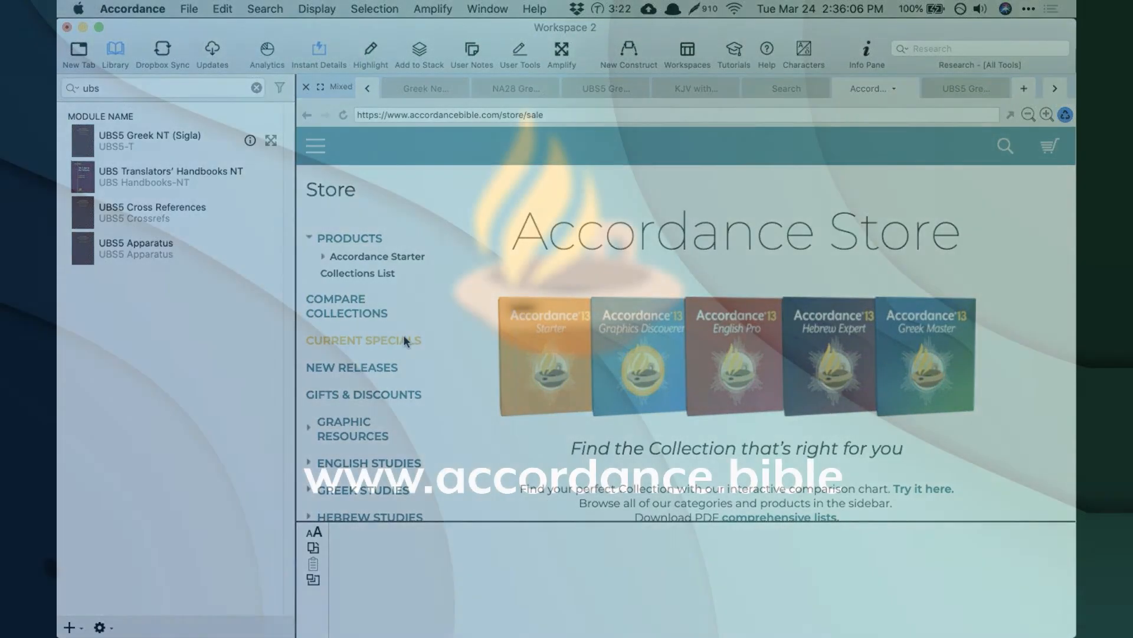